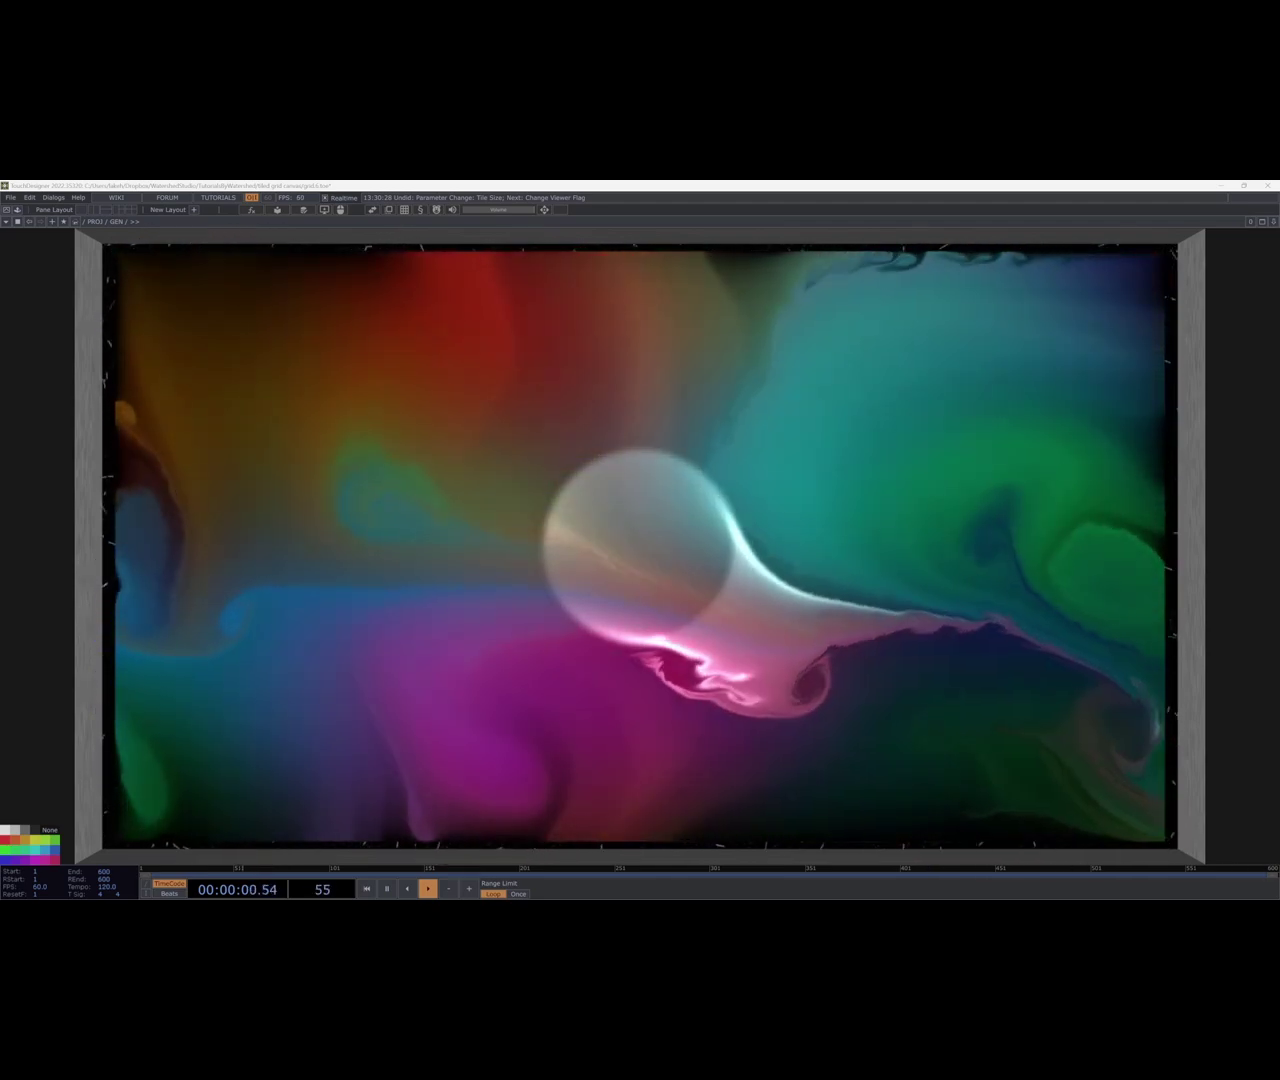
Test the interactive canvas by sweeping repeatedly across its fluid image and mosaic tiles.
mouse_move(471, 368)
left_mouse_down()
mouse_move(406, 384)
mouse_move(337, 491)
mouse_move(417, 583)
mouse_move(434, 690)
mouse_move(626, 726)
mouse_move(831, 563)
mouse_move(748, 385)
left_mouse_up()
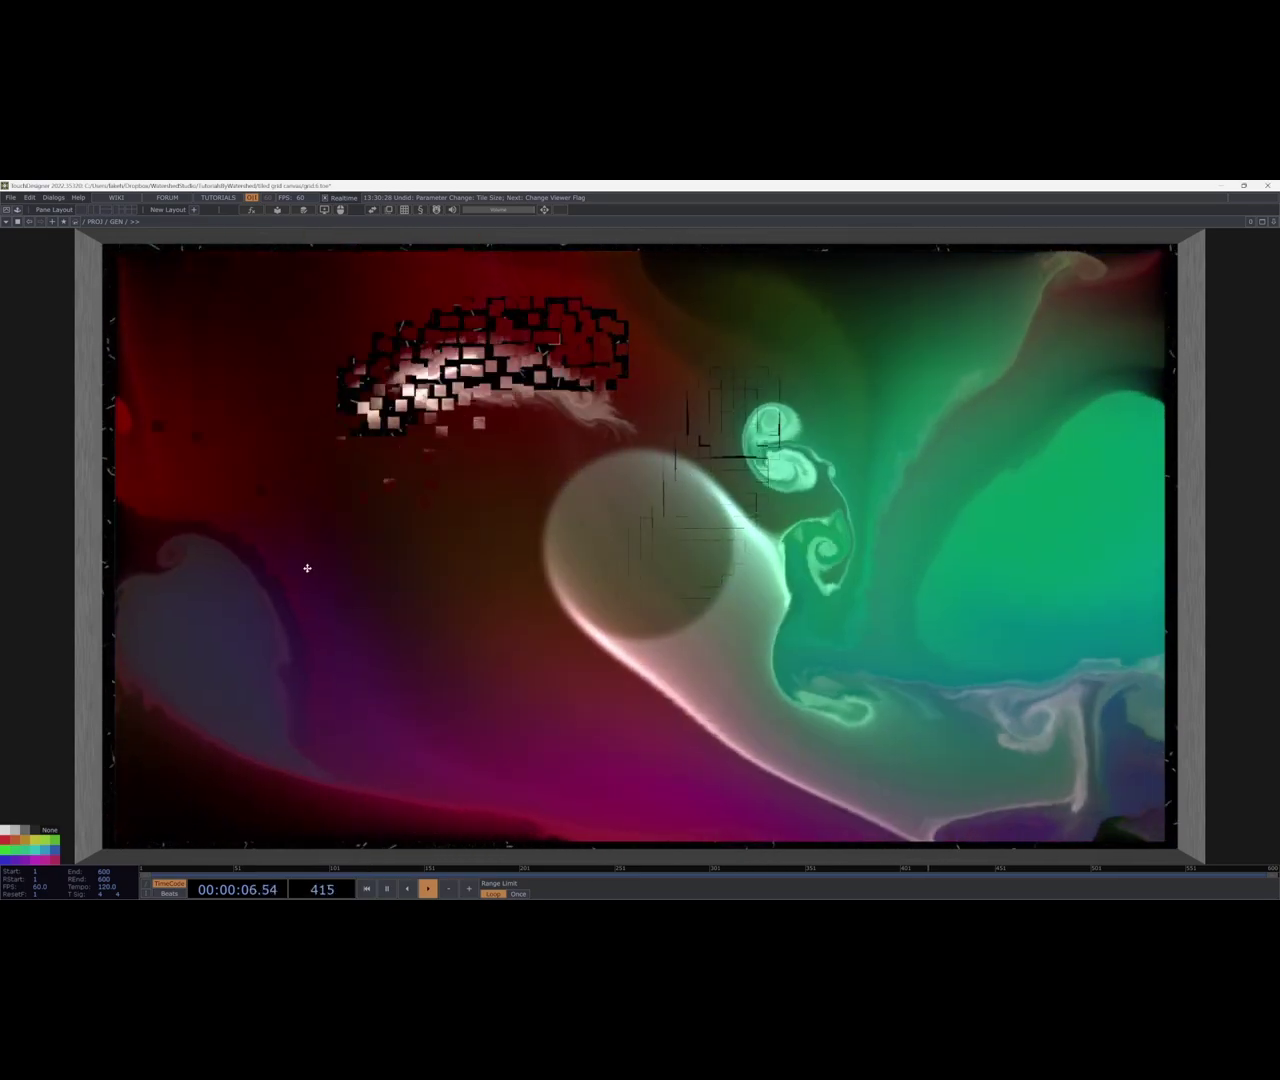
mouse_move(737, 328)
left_mouse_down()
mouse_move(943, 634)
mouse_move(920, 646)
mouse_move(922, 664)
mouse_move(726, 746)
mouse_move(410, 649)
mouse_move(515, 520)
mouse_move(746, 449)
mouse_move(994, 602)
mouse_move(926, 830)
mouse_move(732, 834)
left_mouse_up()
left_click(928, 544)
mouse_move(928, 544)
left_mouse_down()
mouse_move(603, 443)
mouse_move(249, 589)
mouse_move(186, 794)
mouse_move(480, 866)
mouse_move(763, 777)
mouse_move(920, 660)
left_mouse_up()
mouse_move(909, 520)
left_mouse_down()
mouse_move(726, 462)
mouse_move(414, 474)
mouse_move(269, 540)
mouse_move(170, 738)
mouse_move(274, 828)
mouse_move(774, 711)
mouse_move(810, 480)
left_mouse_up()
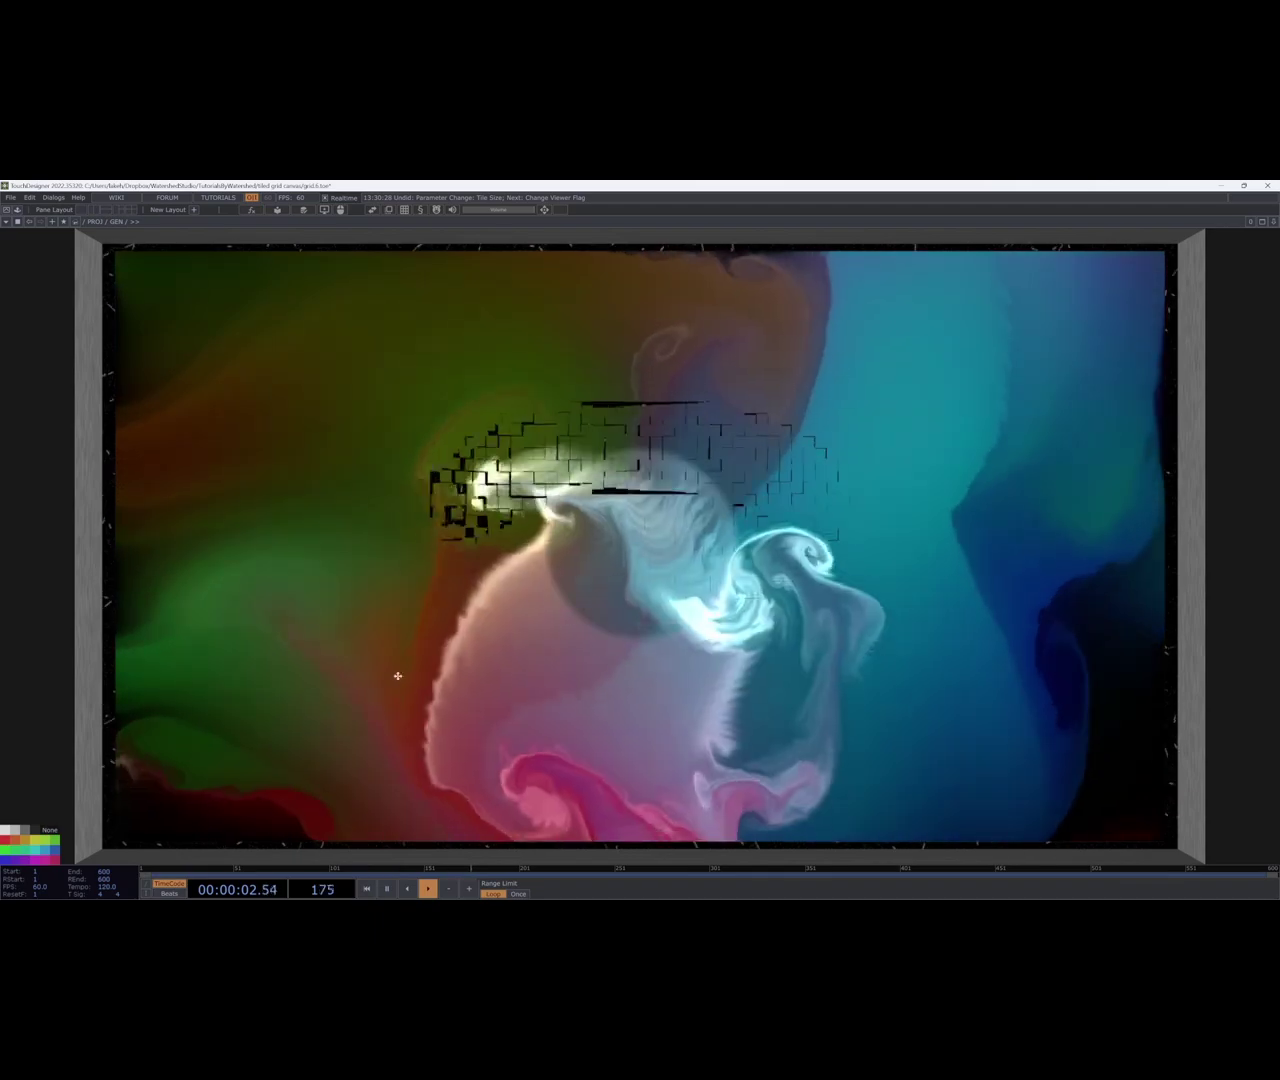
mouse_move(926, 688)
left_mouse_down()
mouse_move(626, 846)
mouse_move(543, 663)
left_mouse_up()
mouse_move(580, 485)
left_mouse_down()
mouse_move(595, 603)
mouse_move(608, 592)
left_mouse_up()
Bring all operators of the network into view and display the RENDER container's parameters.
scroll(612, 592, "down", 5)
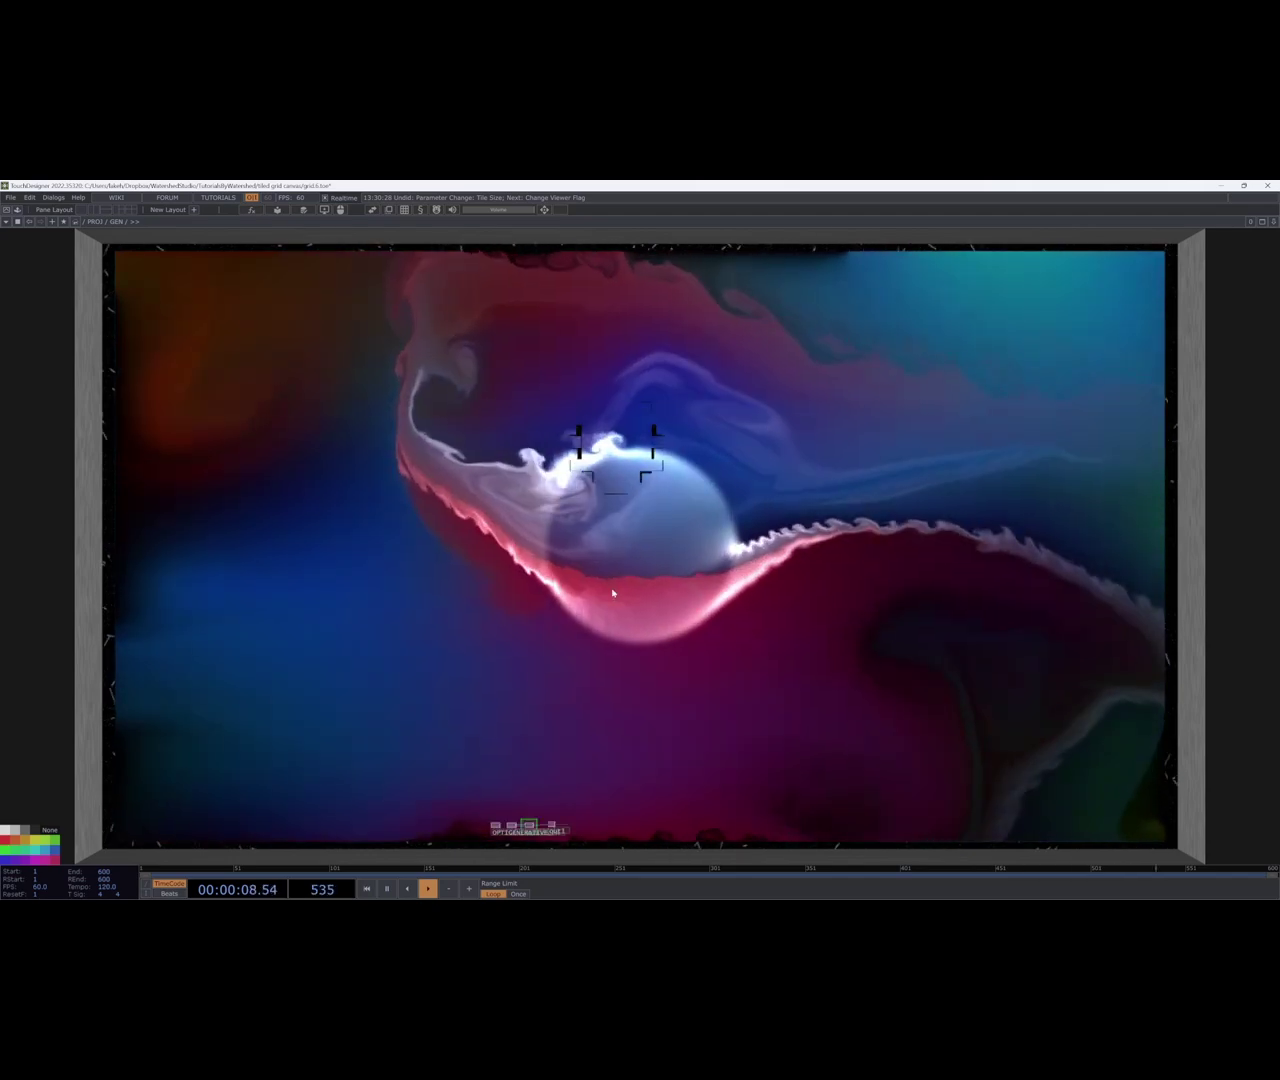
key("h")
key("p")
left_click_drag(892, 298, 857, 588)
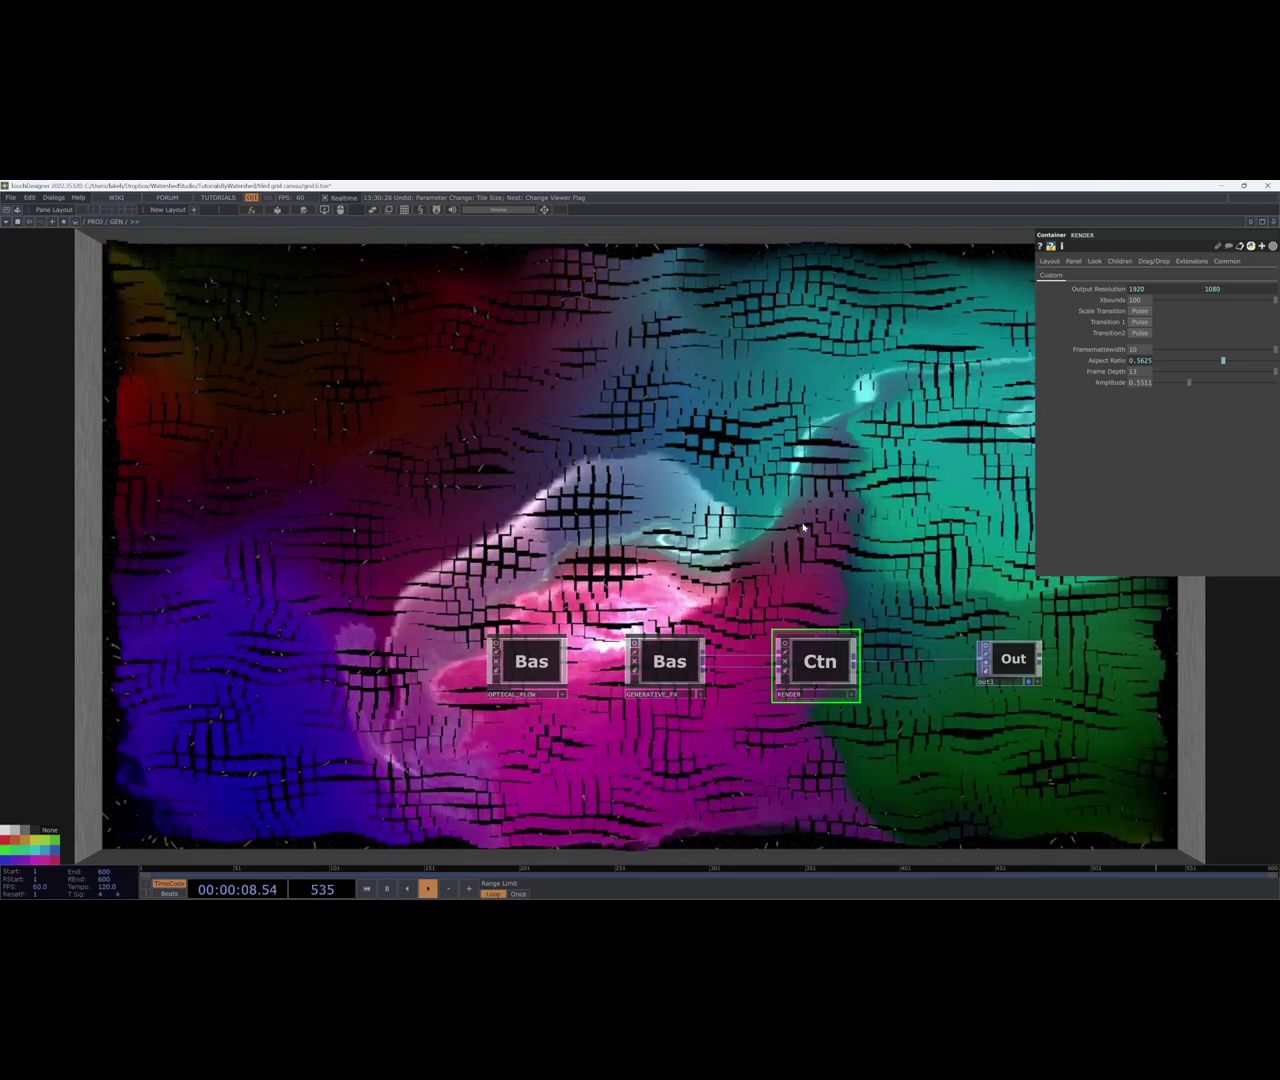
left_click_drag(702, 506, 612, 496)
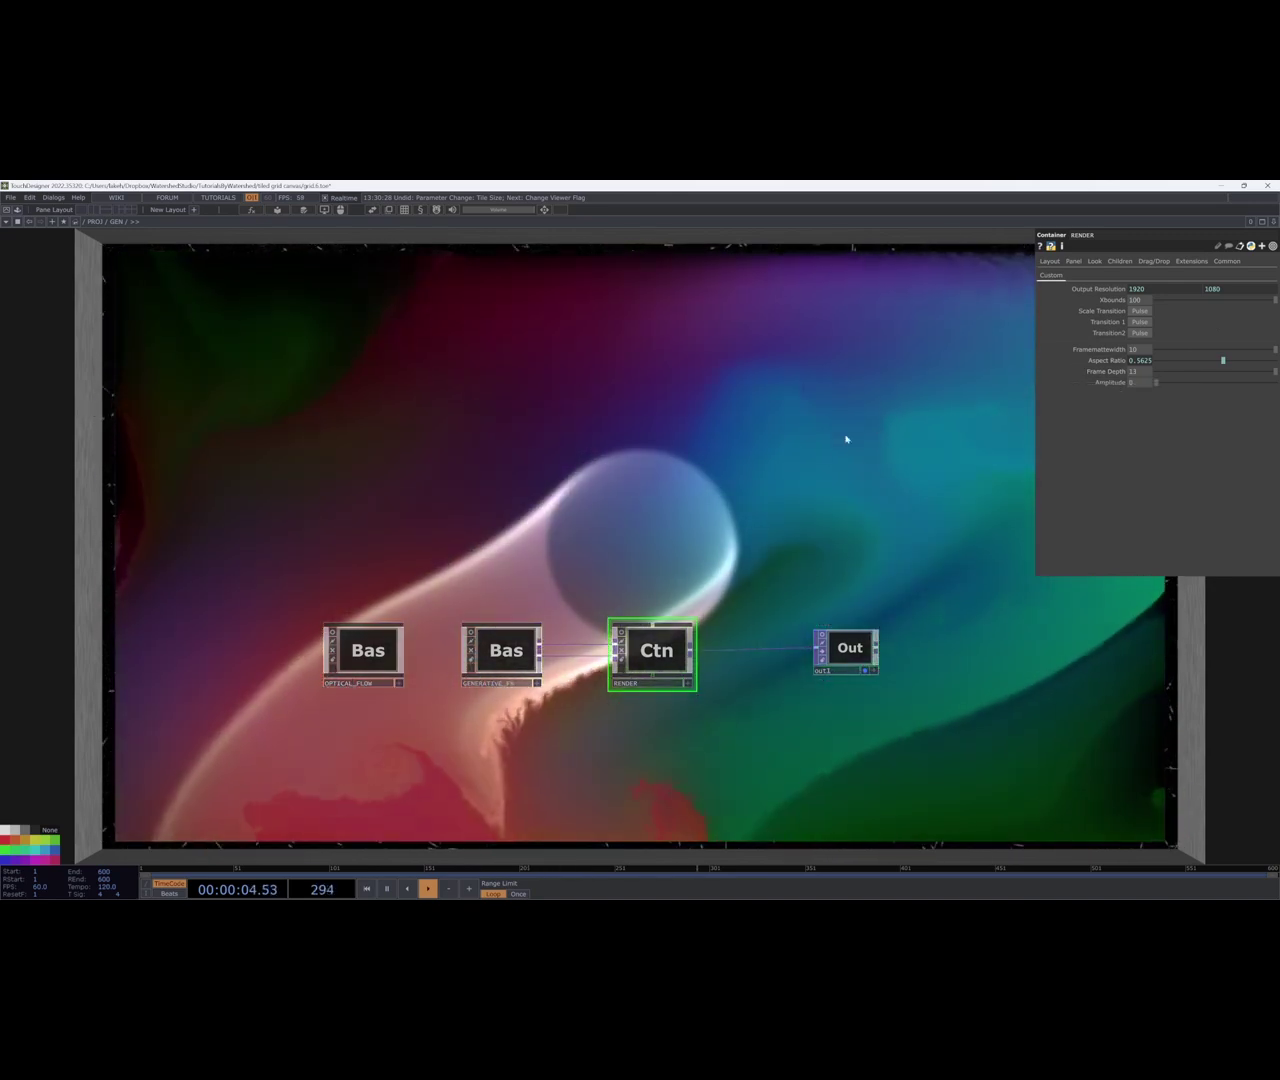
left_click_drag(866, 443, 886, 457)
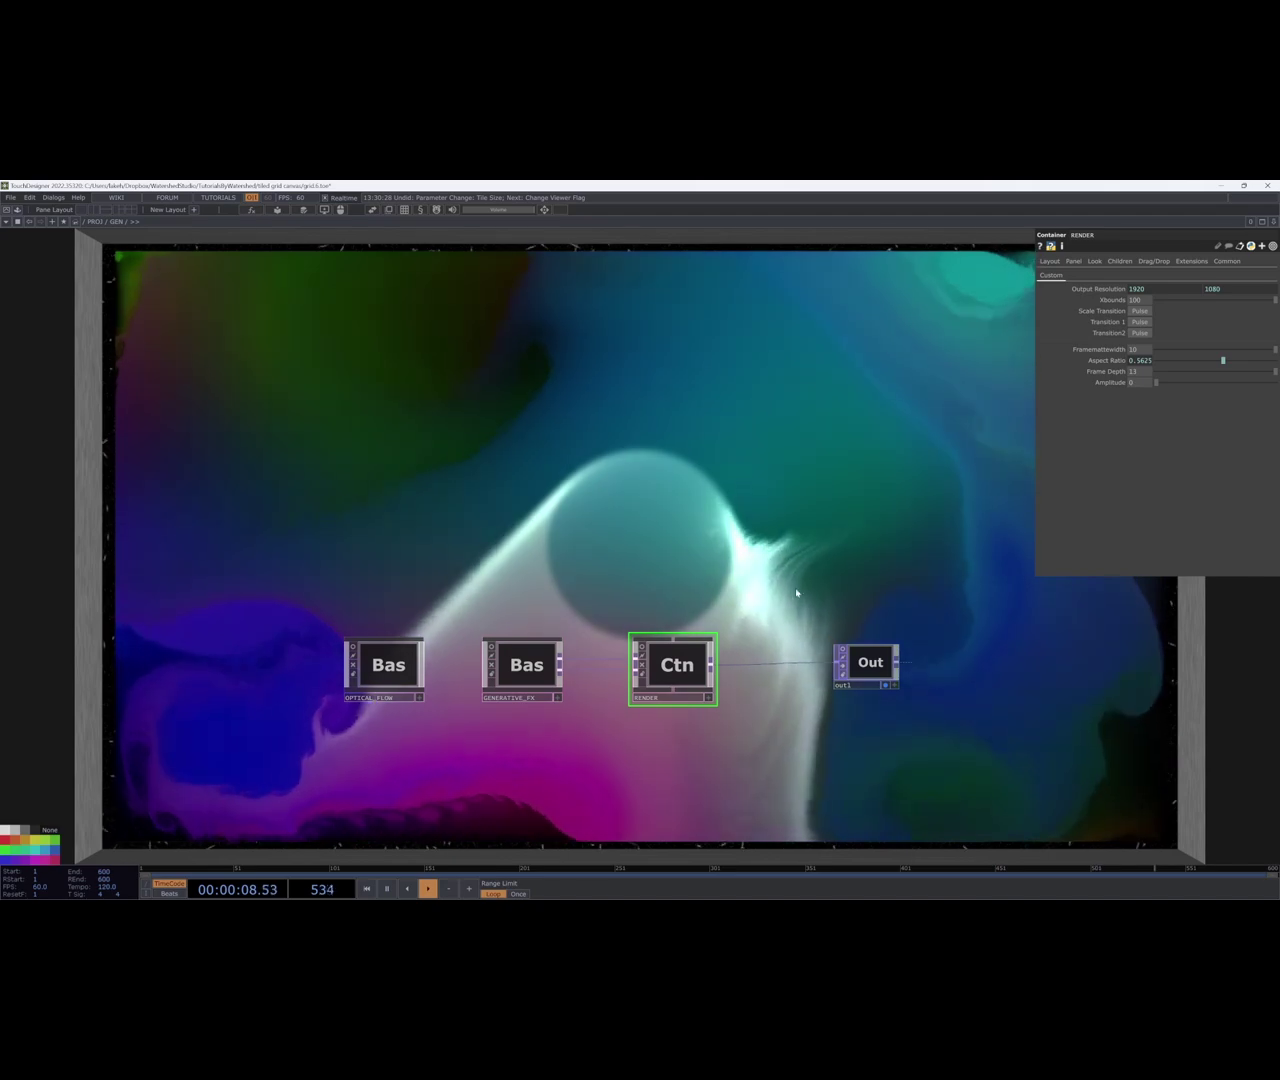
left_click_drag(791, 597, 781, 614)
left_click_drag(891, 609, 961, 582)
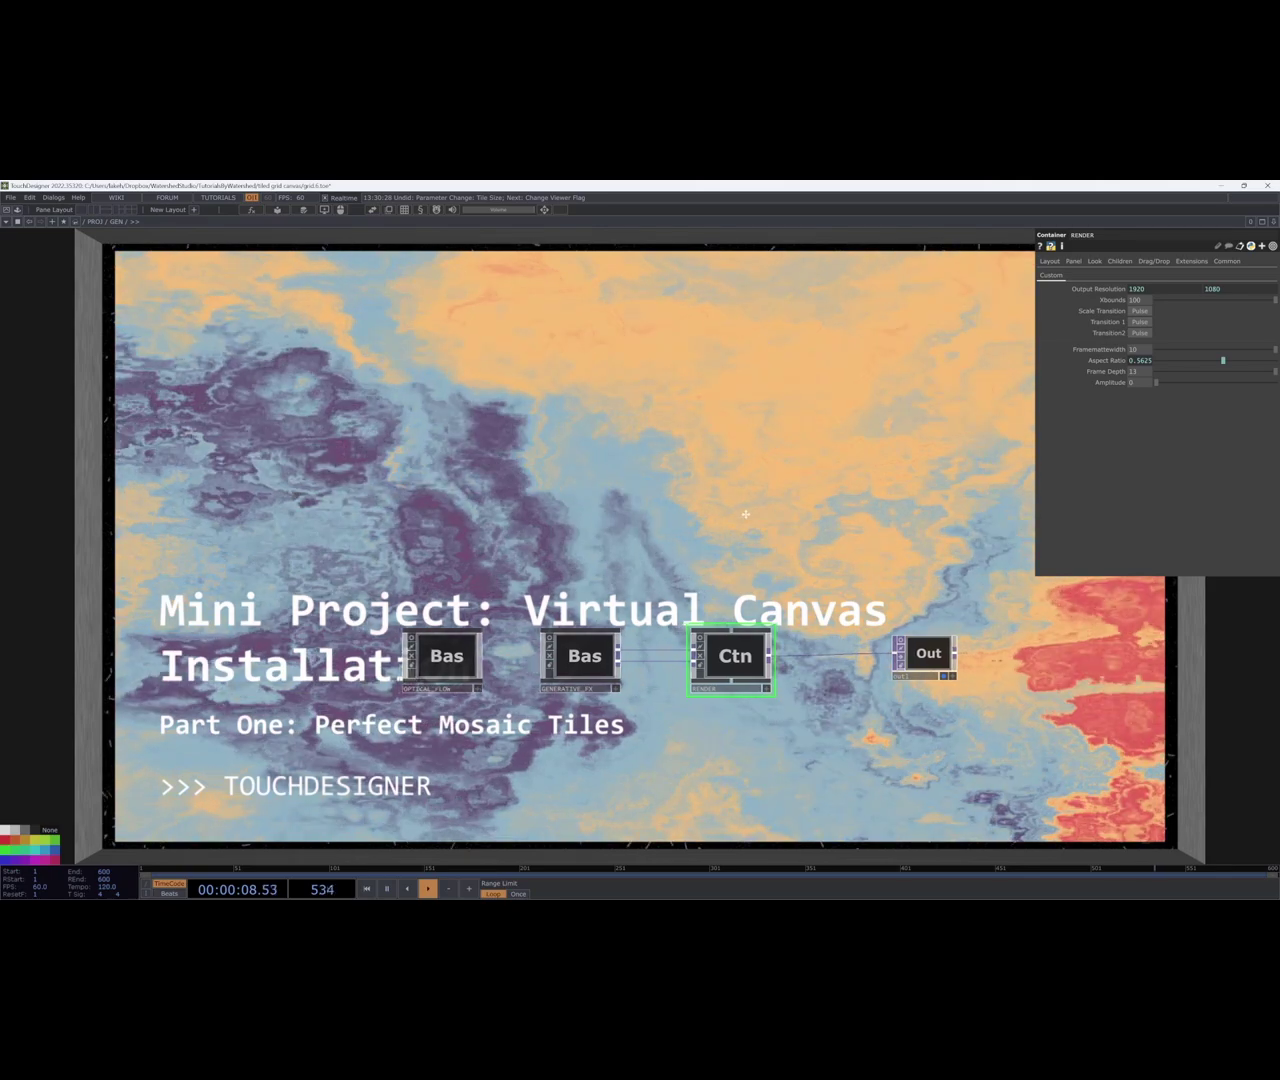
Examine the custom parameters of the GENERATIVE_FX base and the RENDER container.
left_click(514, 656)
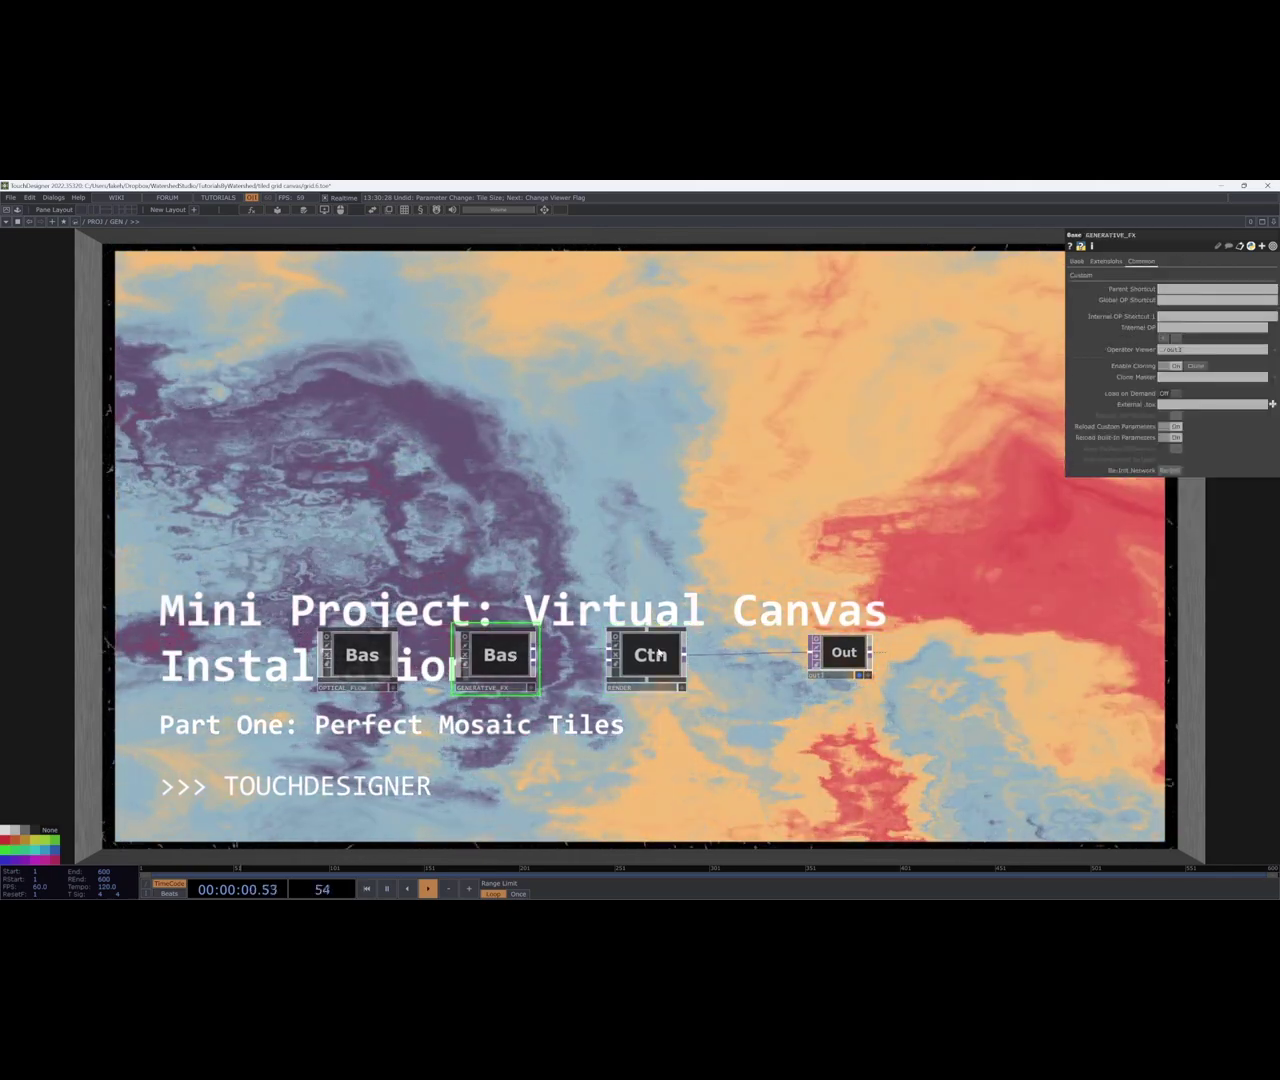
left_click(660, 654)
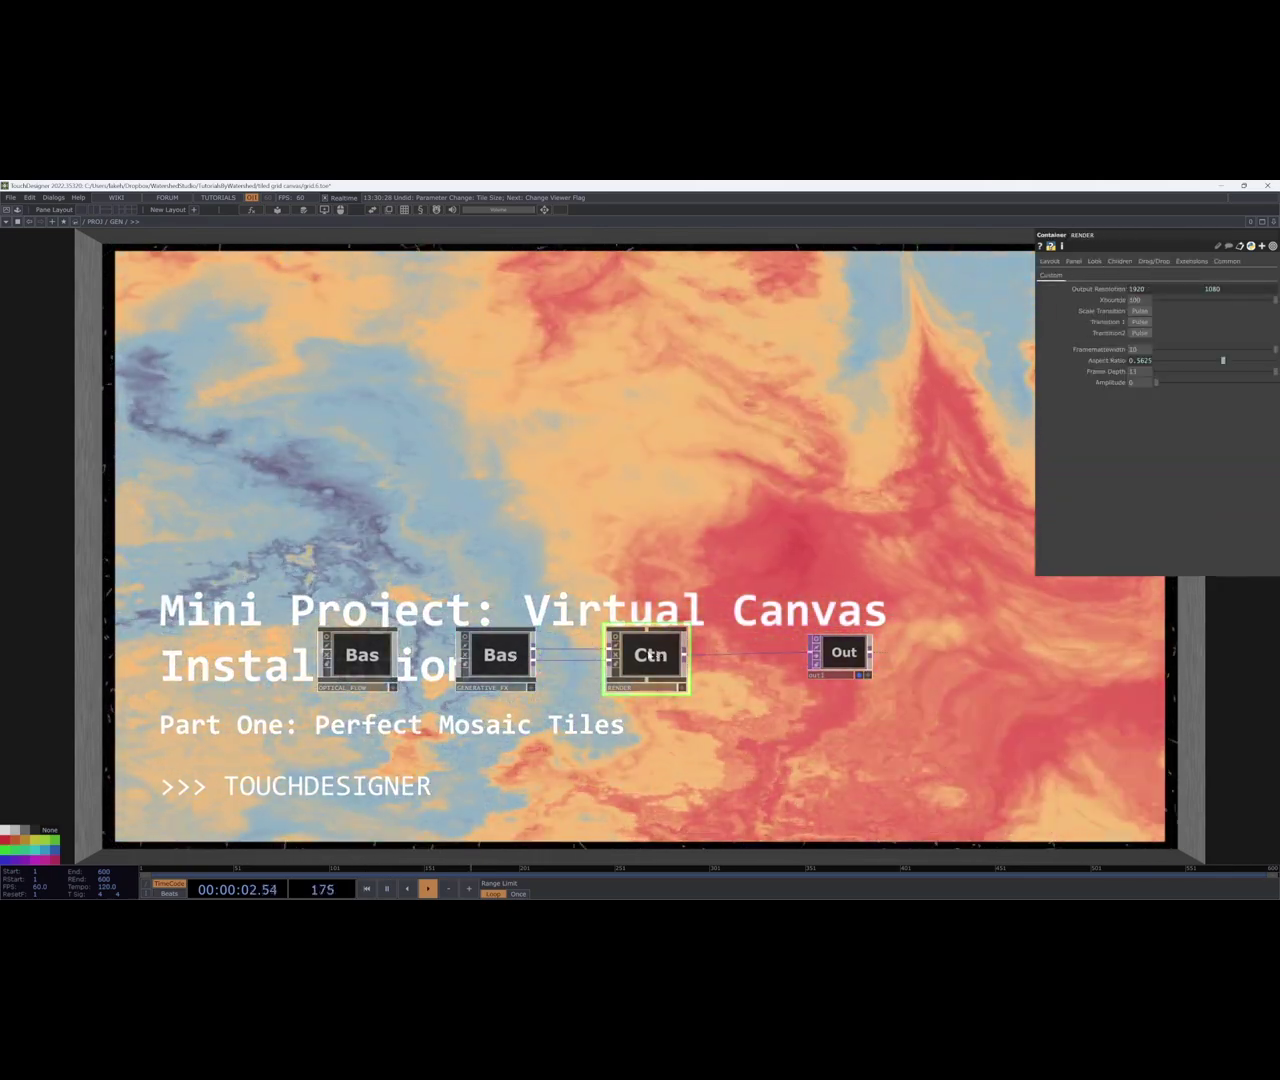
left_click(512, 668)
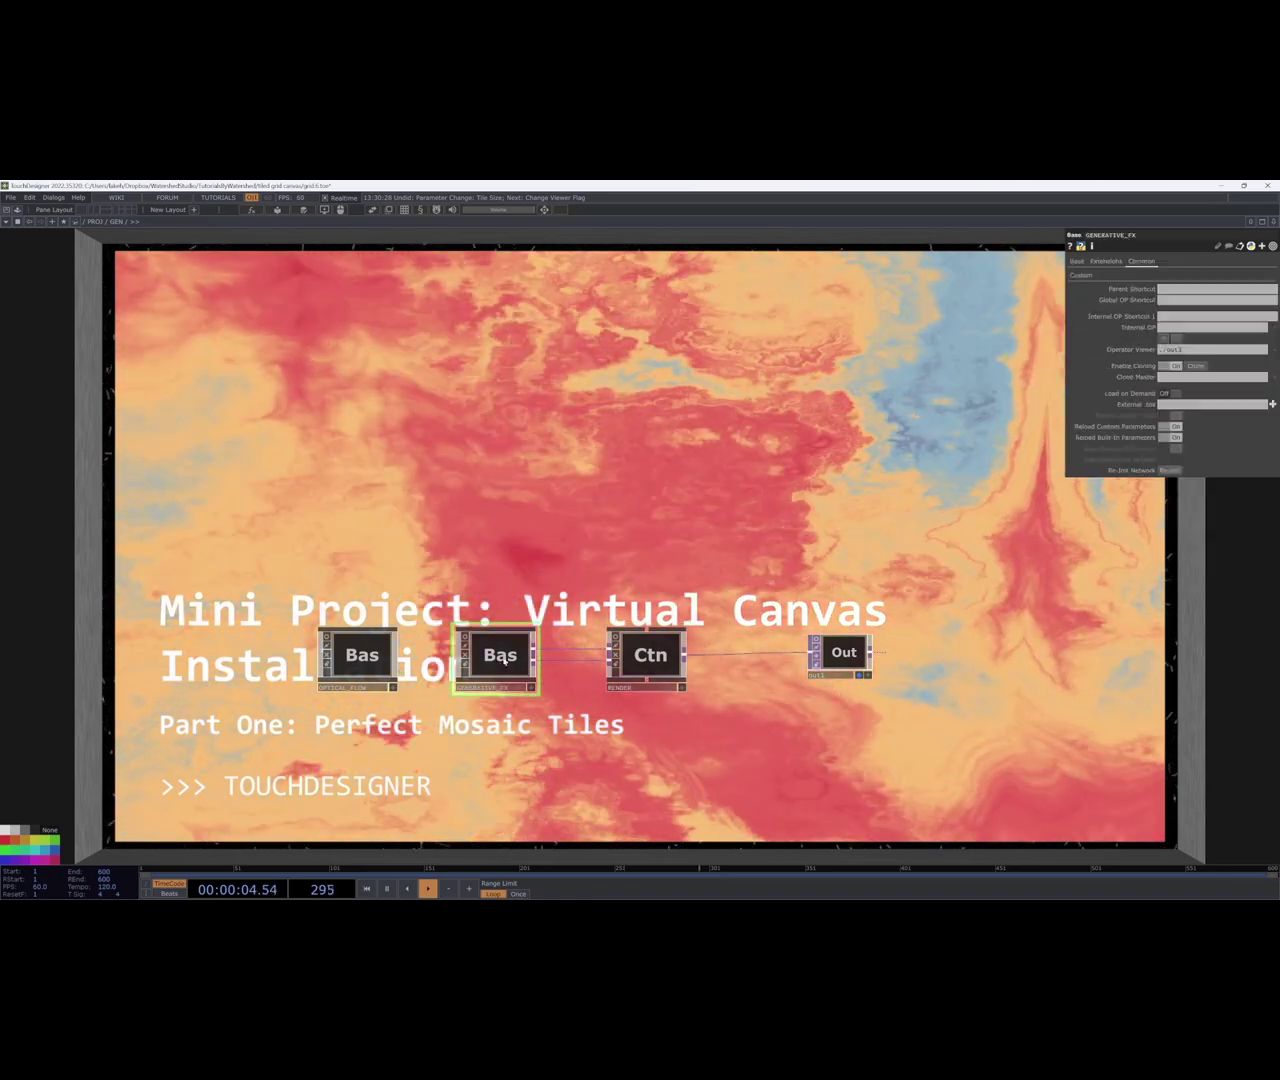
left_click_drag(685, 534, 622, 565)
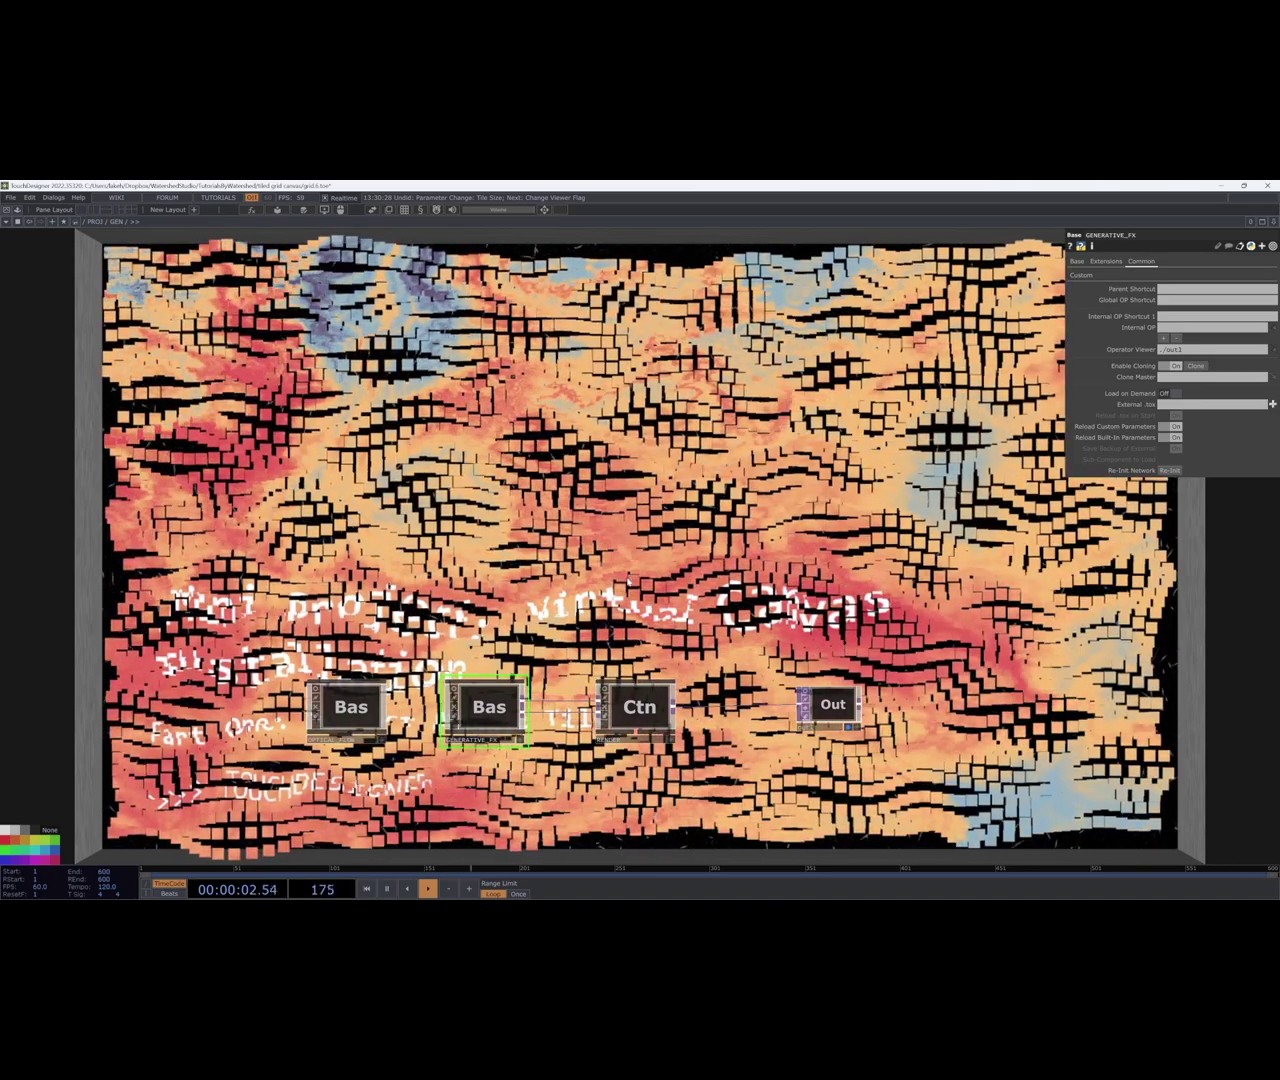
left_click(1084, 276)
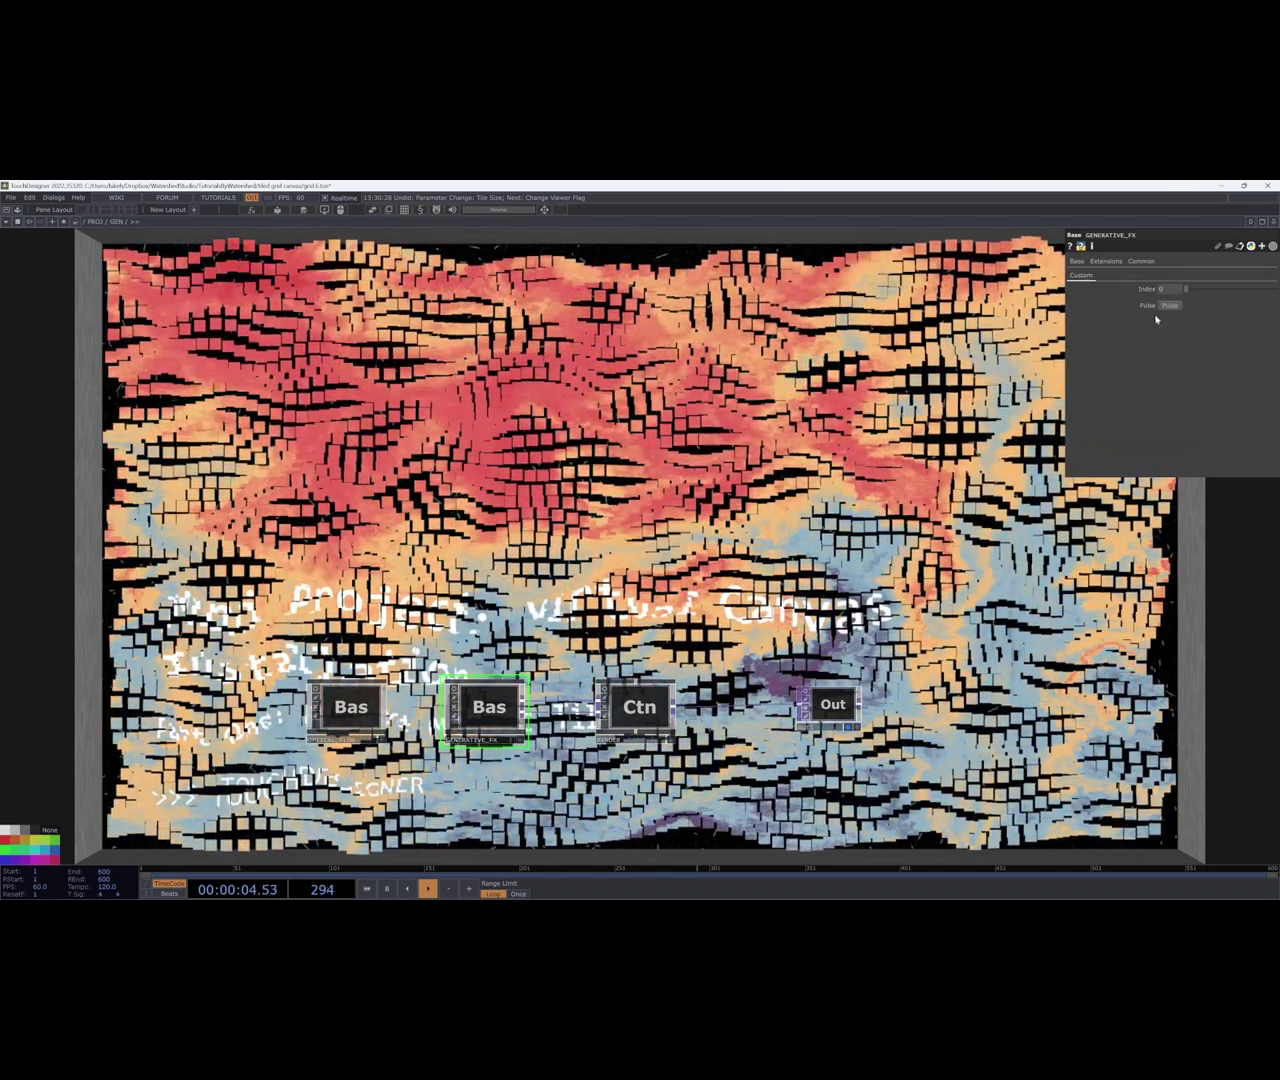
left_click(655, 704)
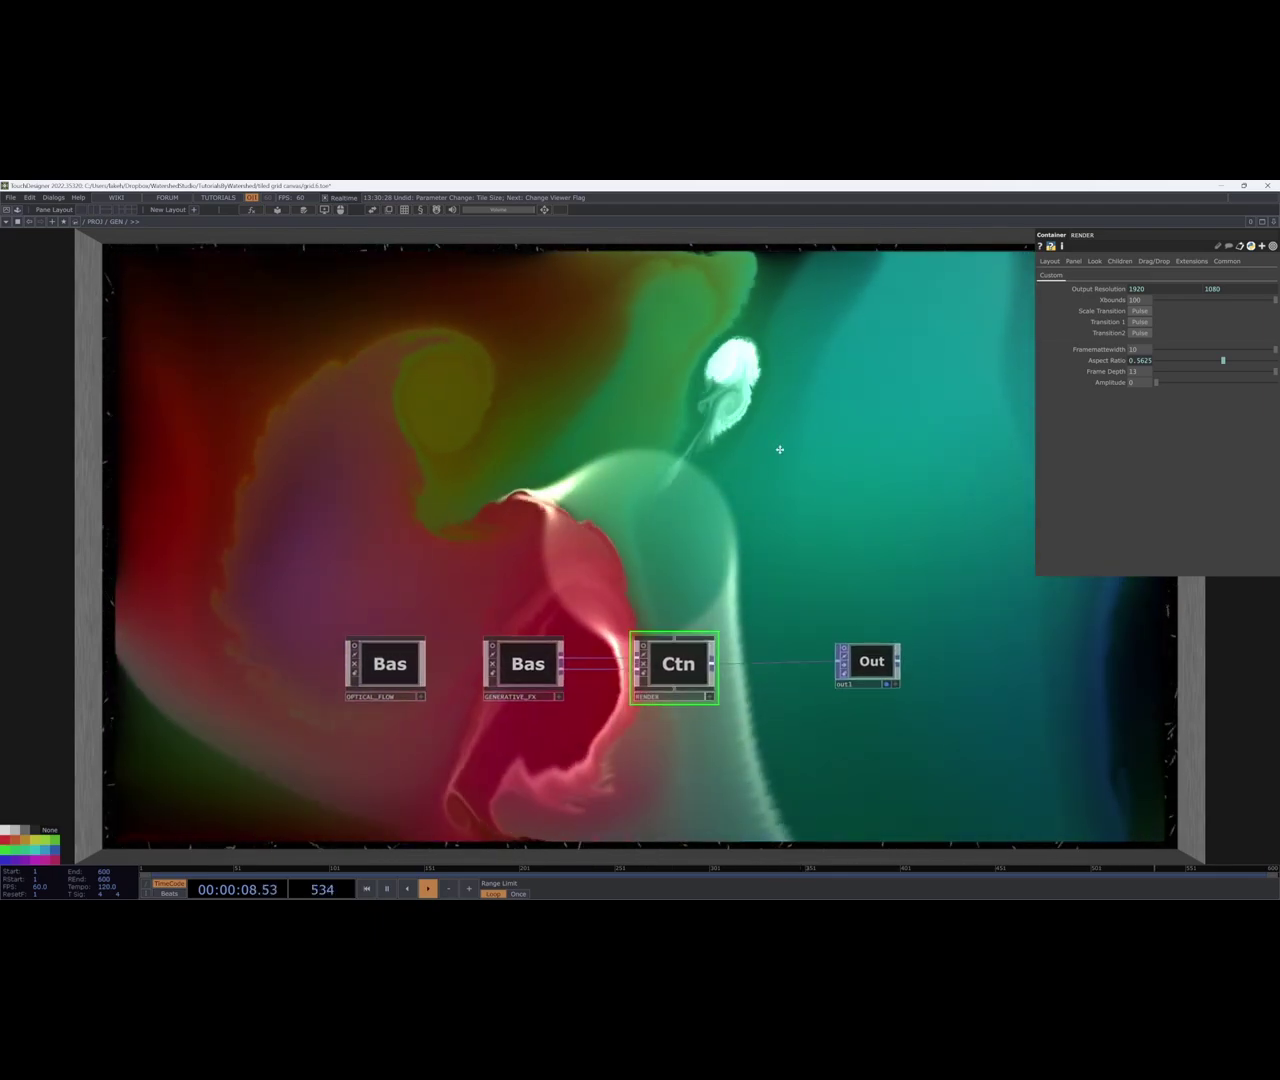
middle_click_drag(812, 435, 846, 540)
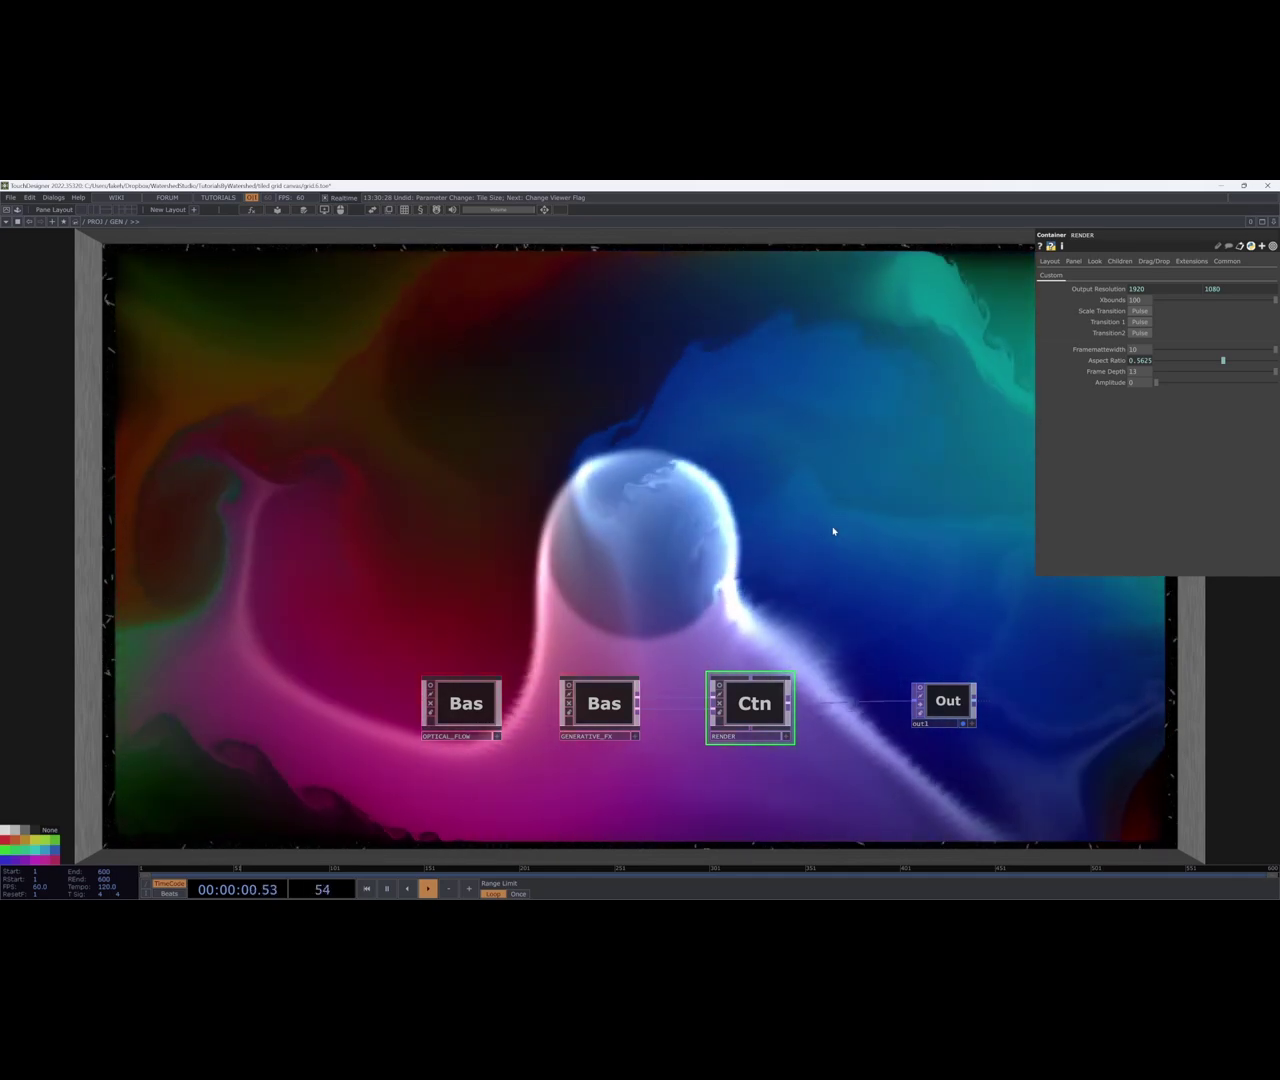
left_click_drag(650, 415, 648, 466)
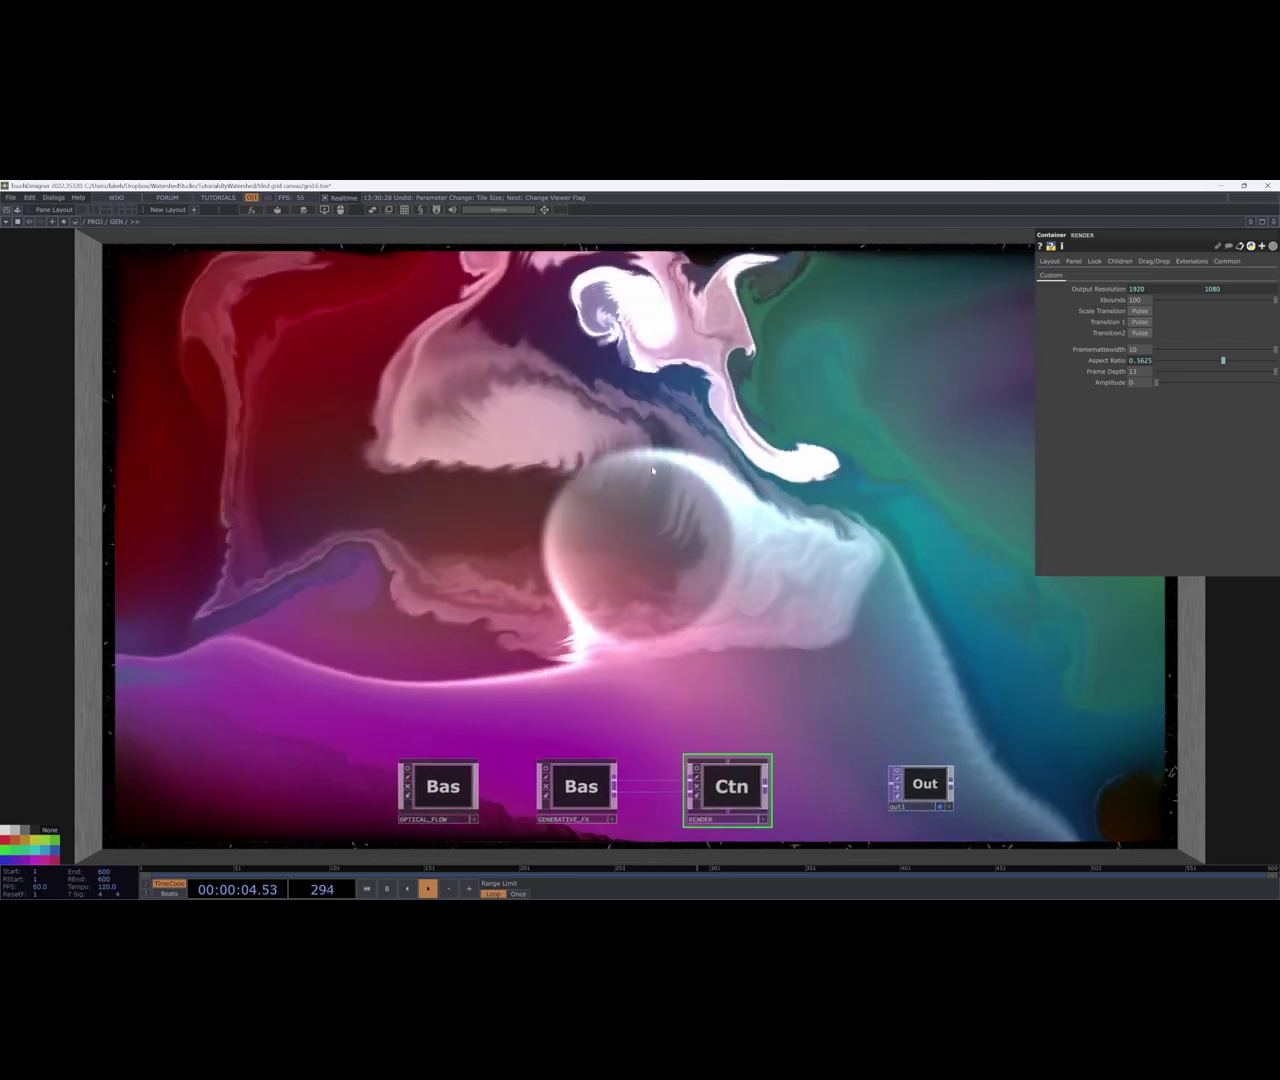
left_click_drag(797, 486, 791, 443)
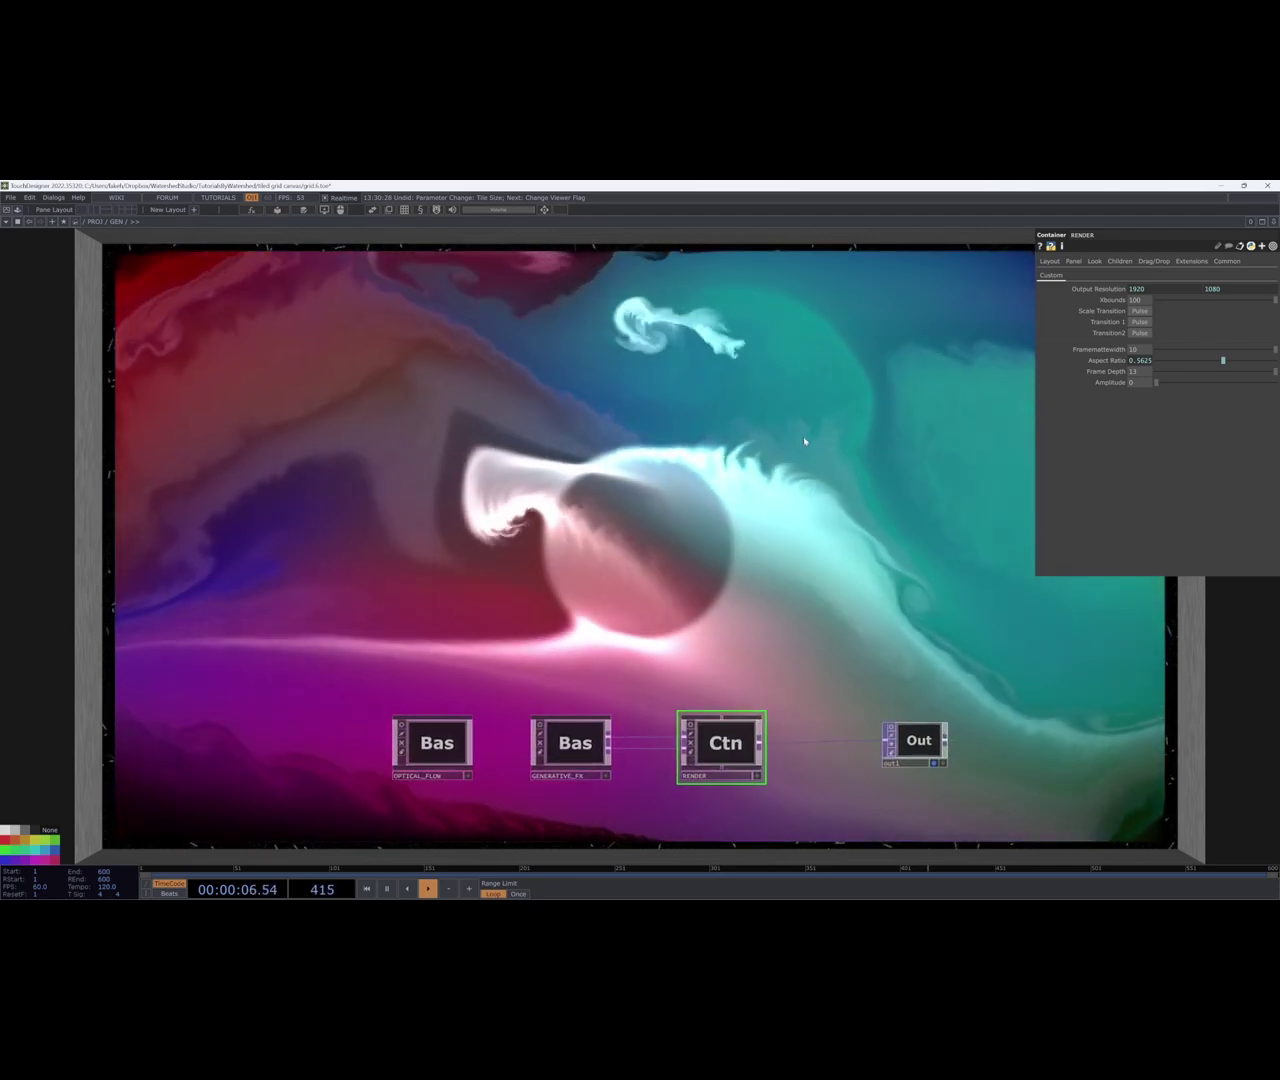
left_click_drag(833, 502, 808, 468)
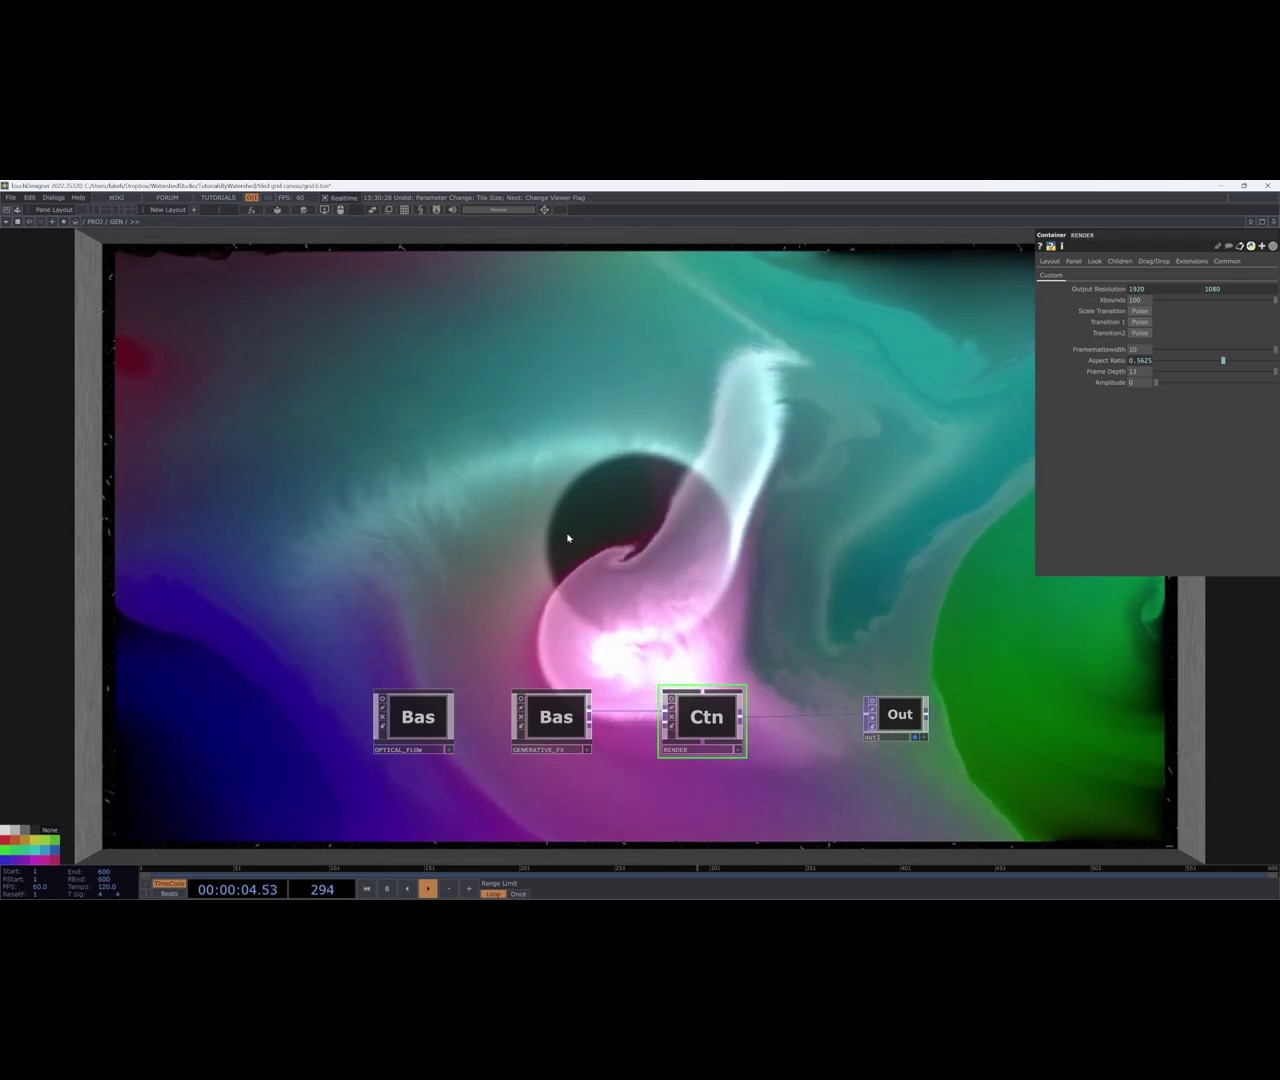
left_click_drag(578, 560, 580, 534)
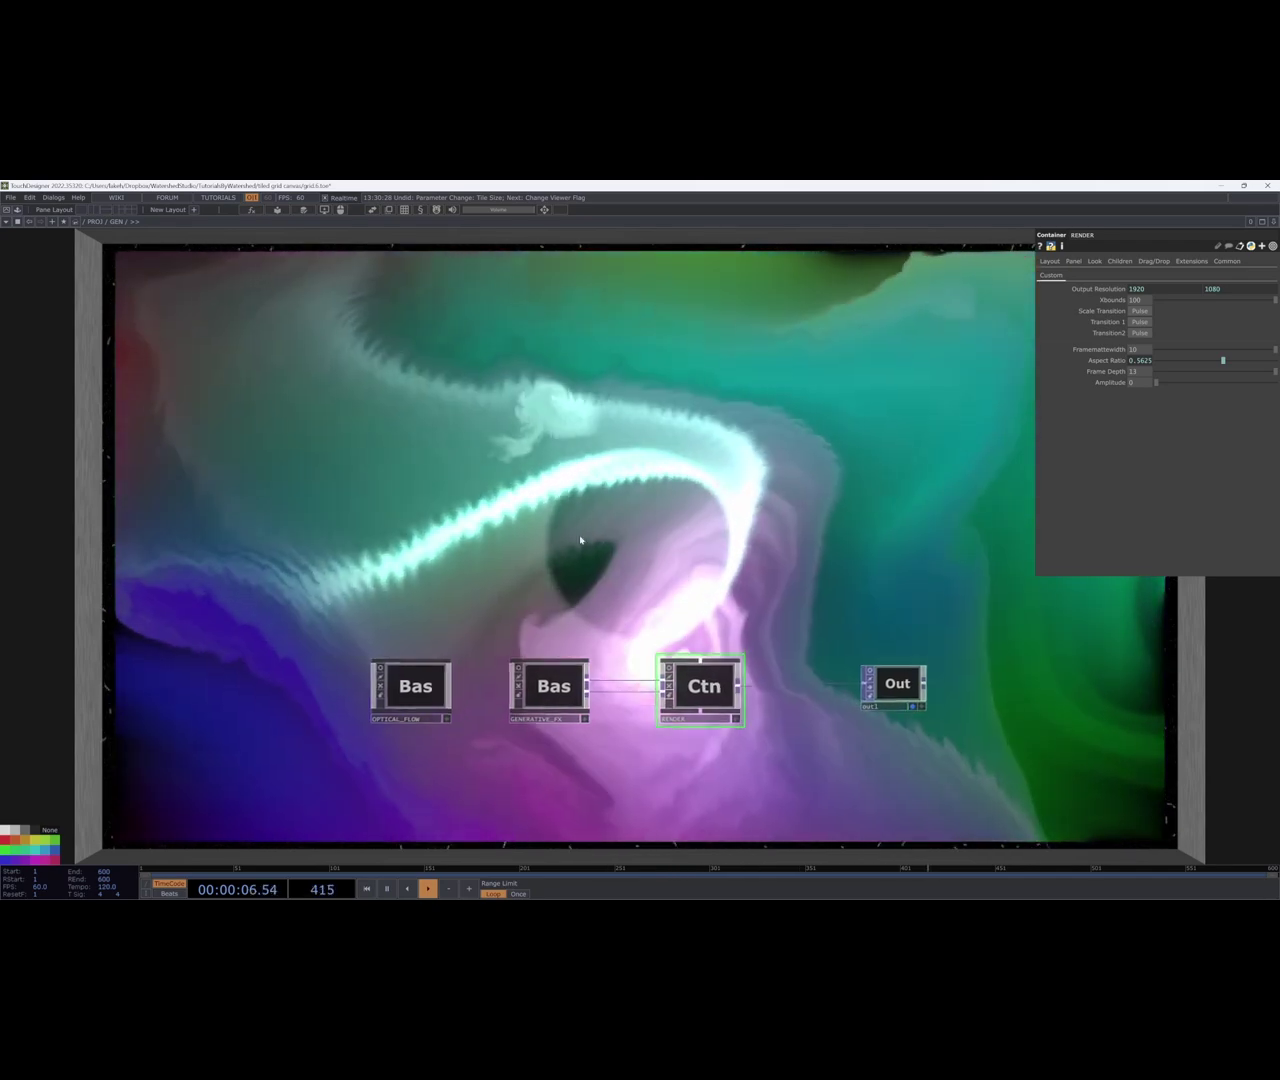
Save the project as a new file named live in the tiled grid canvas folder.
left_click(11, 198)
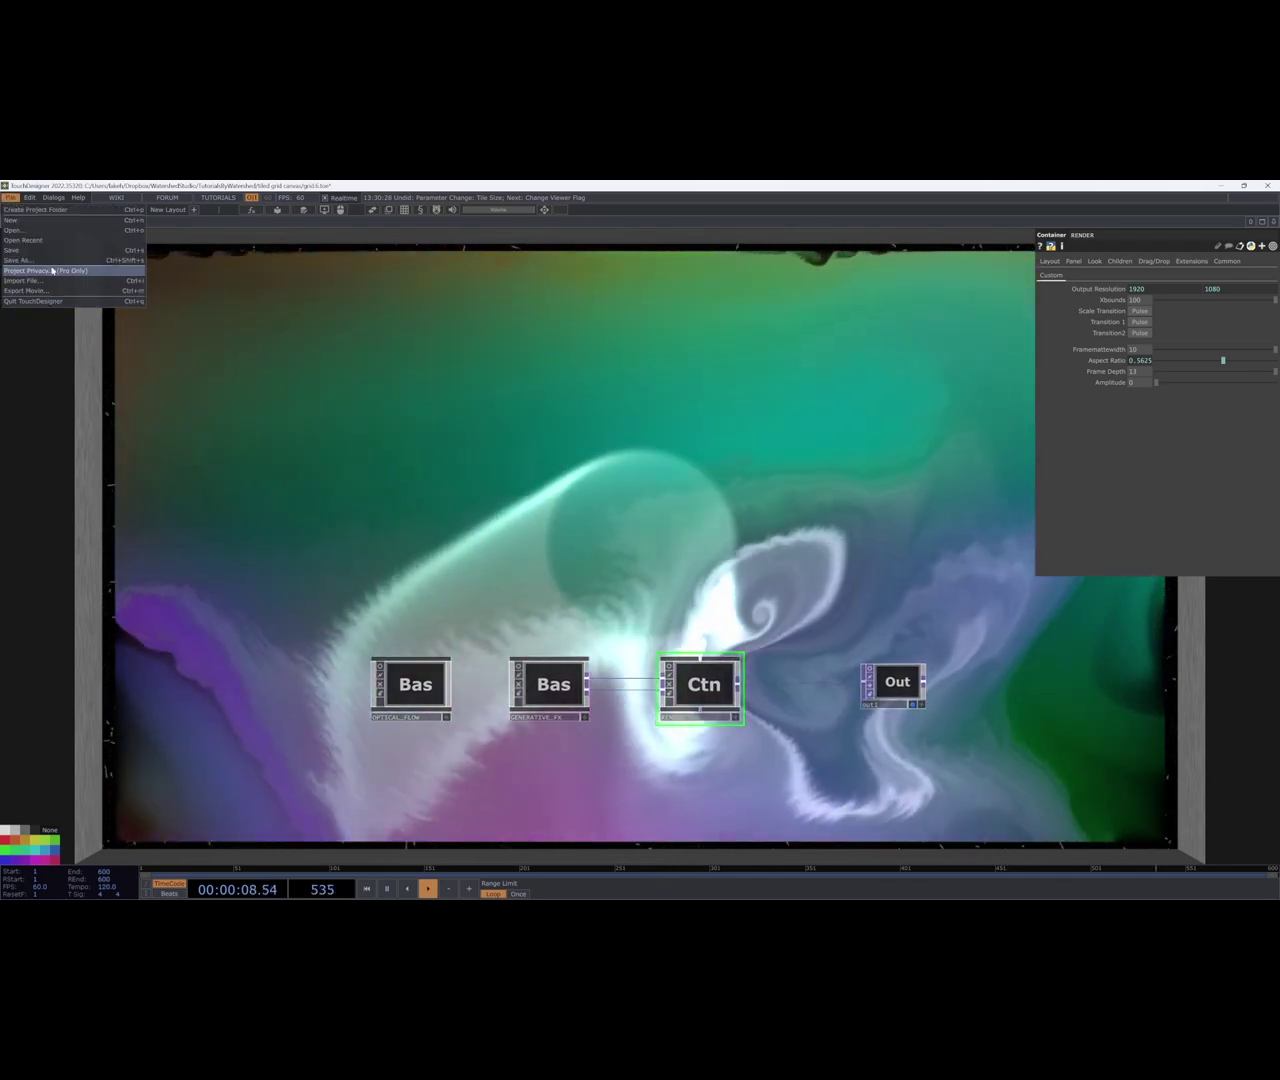
left_click(20, 260)
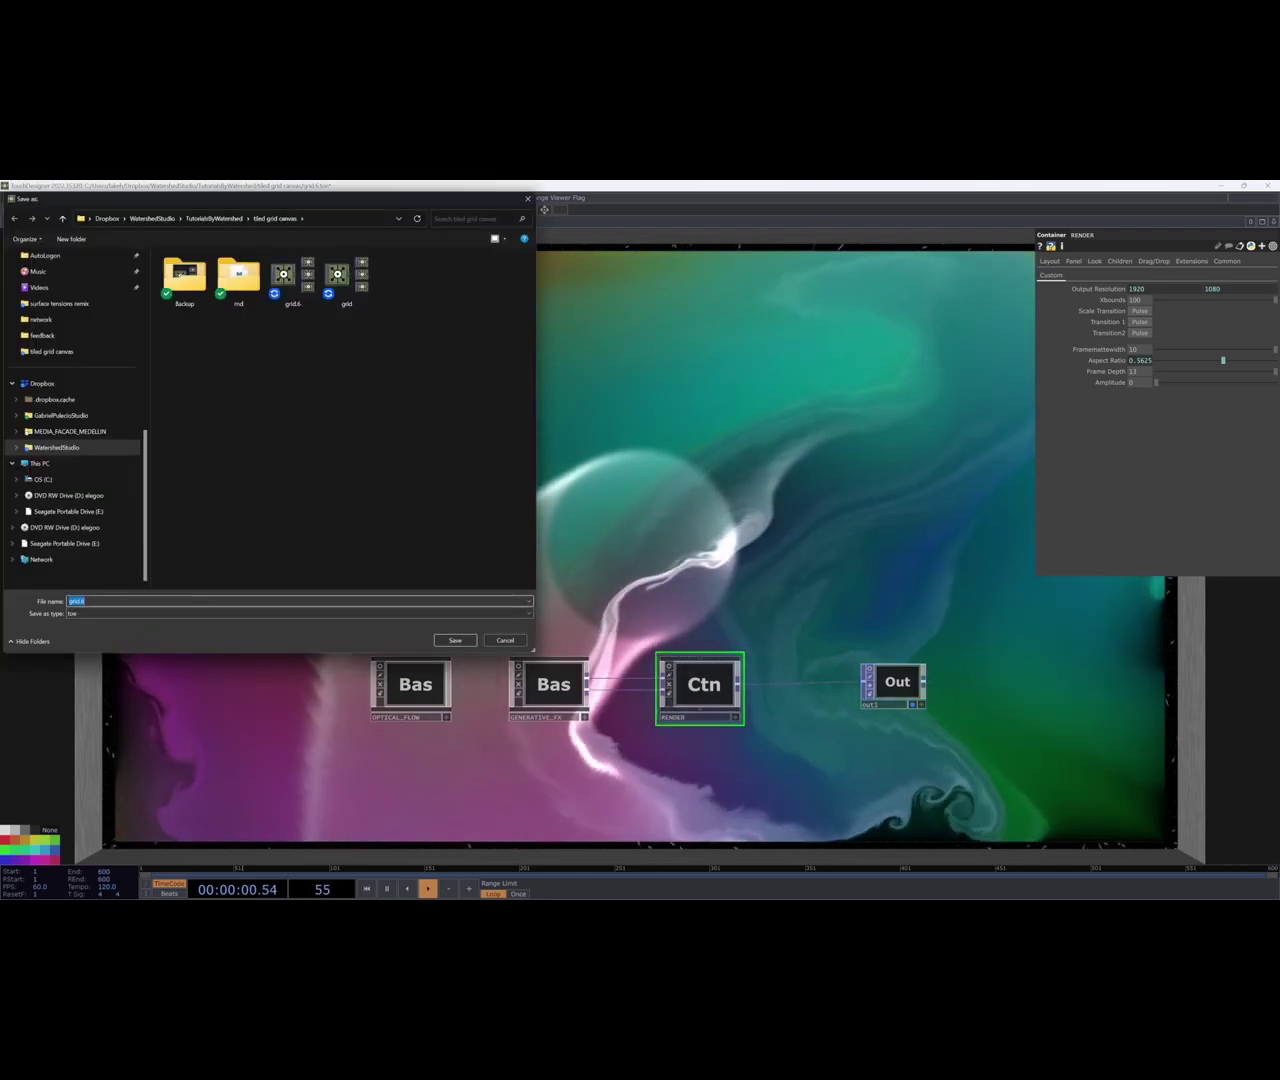
type("fluid")
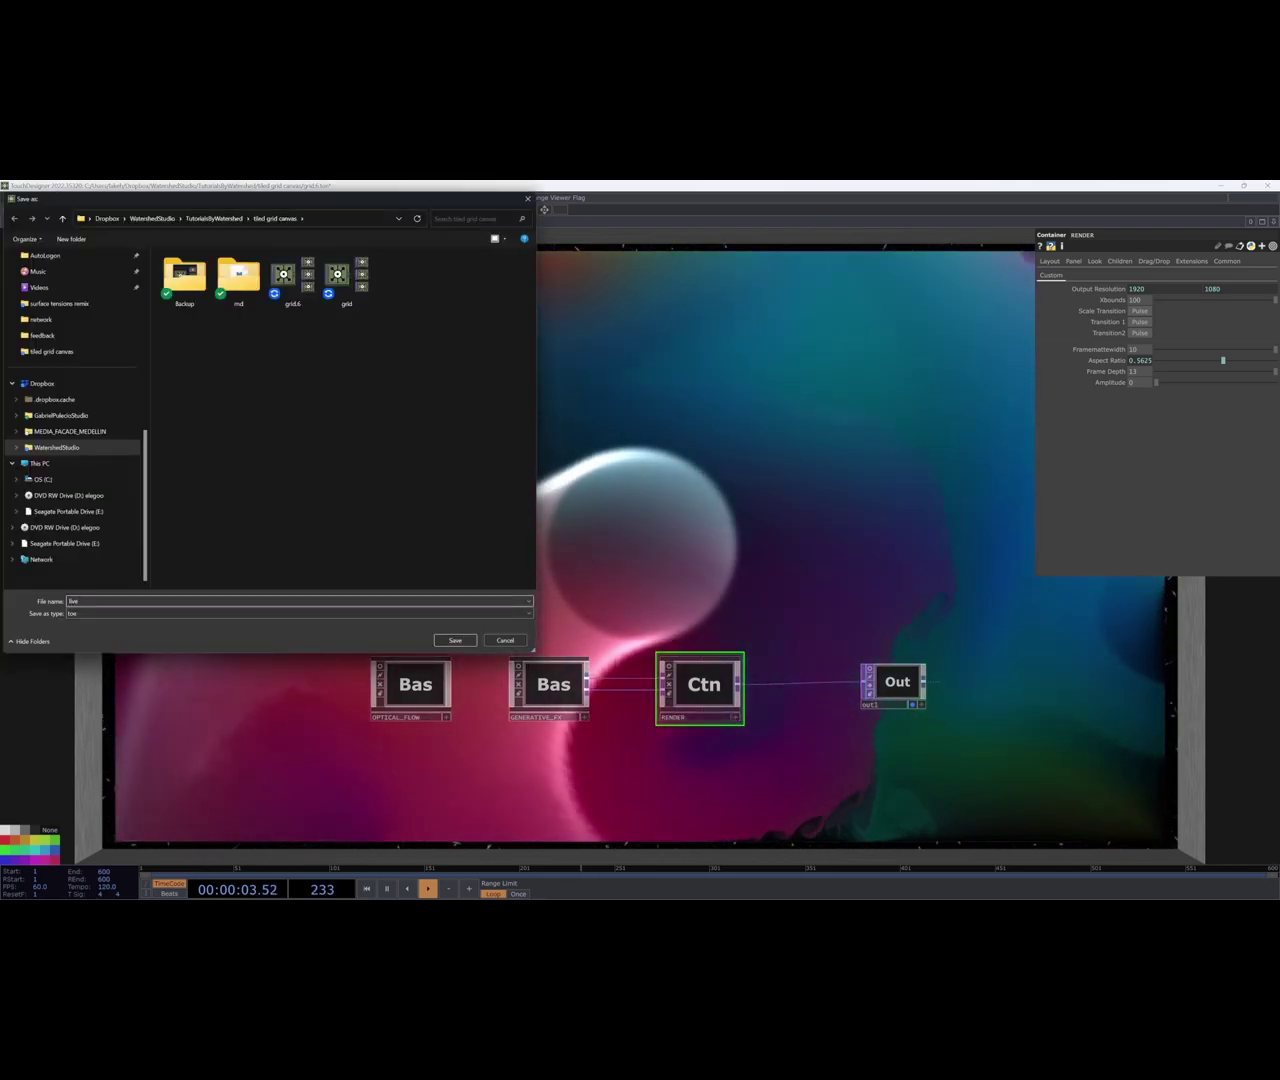
key("Return")
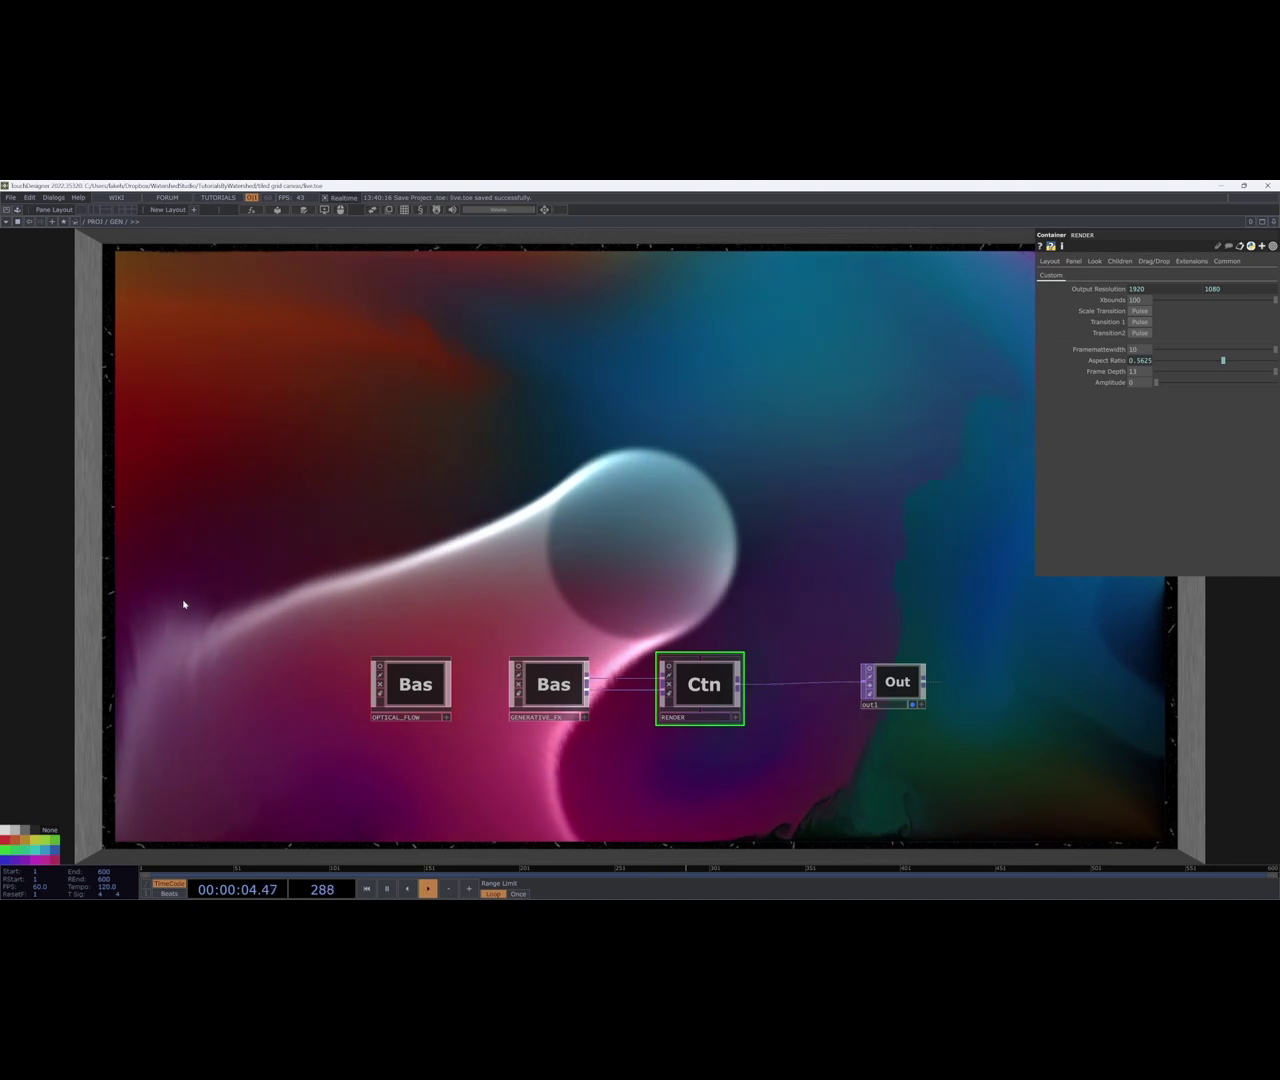
Delete the OPTICAL_FLOW, GENERATIVE_FX and RENDER operators, keeping only the Out operator.
scroll(620, 550, "down", 2)
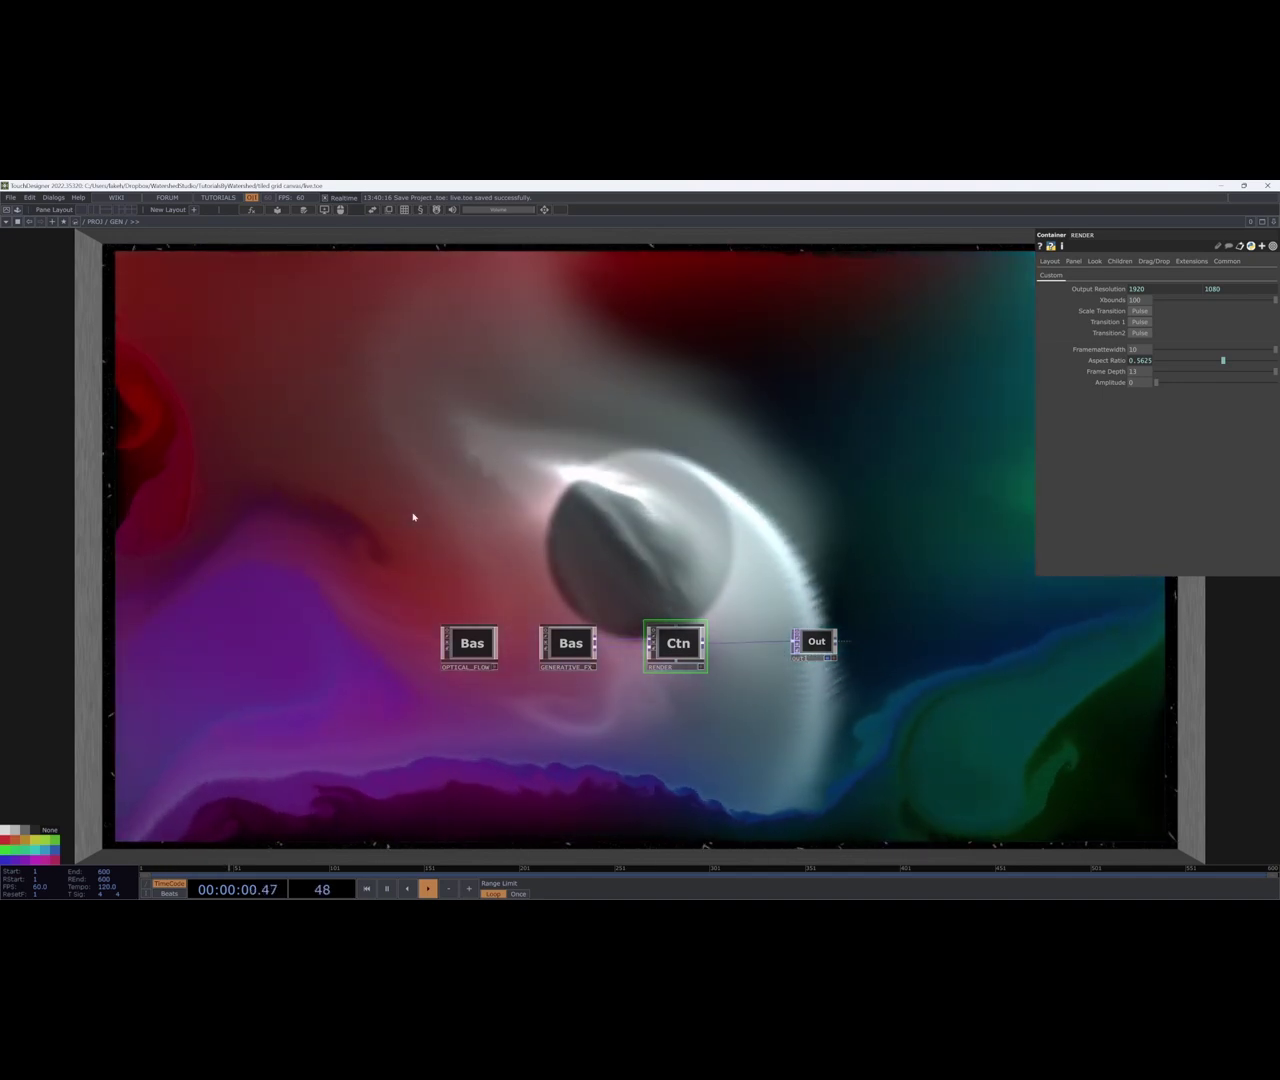
left_click_drag(413, 517, 757, 711)
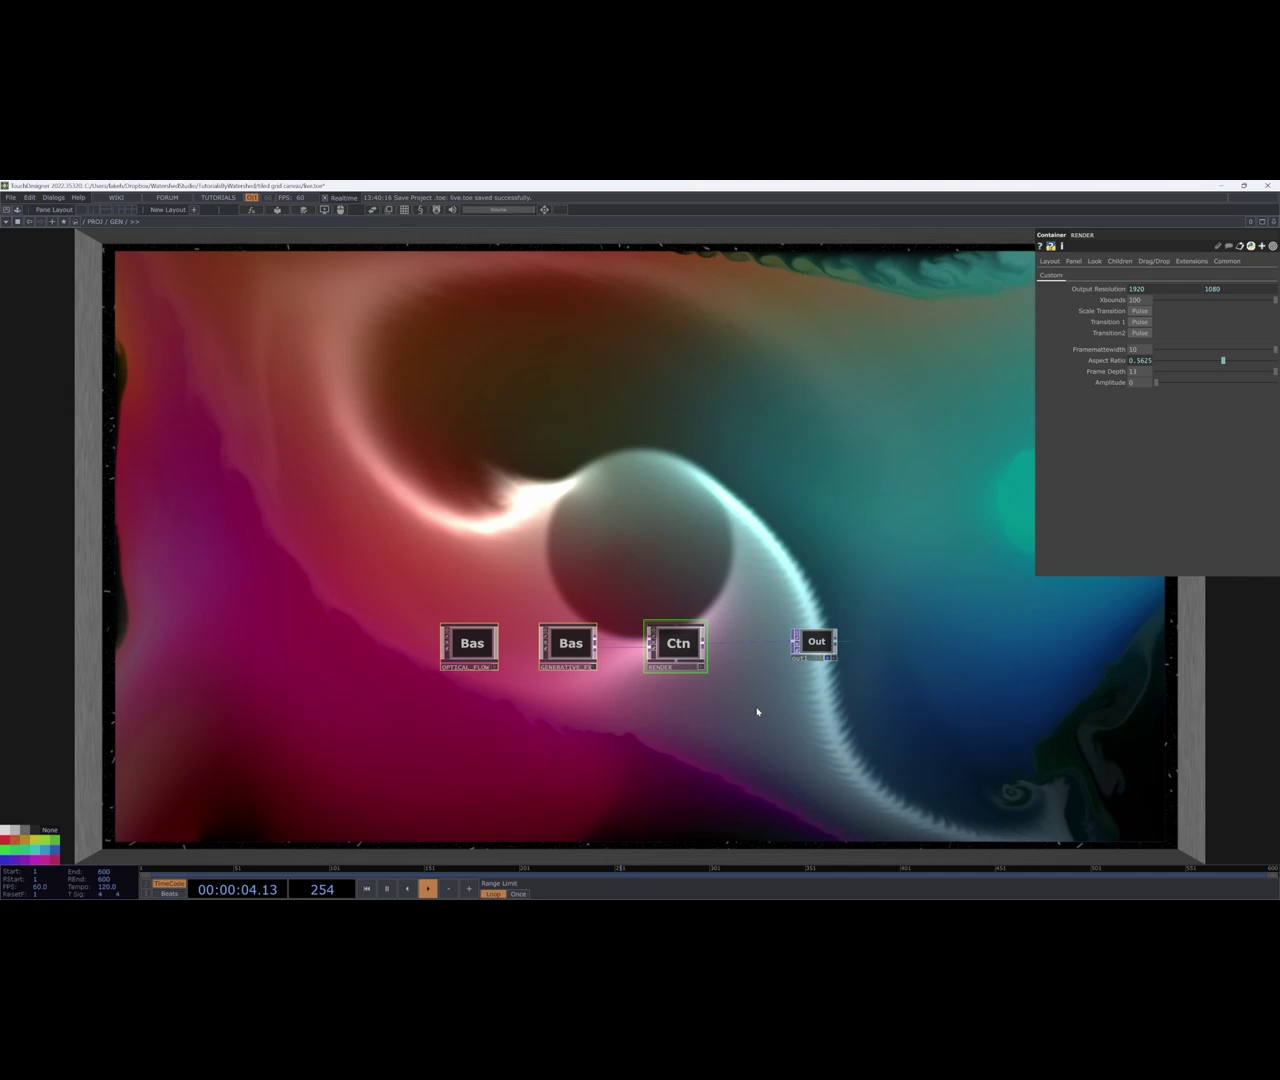
key("Delete")
left_click_drag(733, 679, 697, 689)
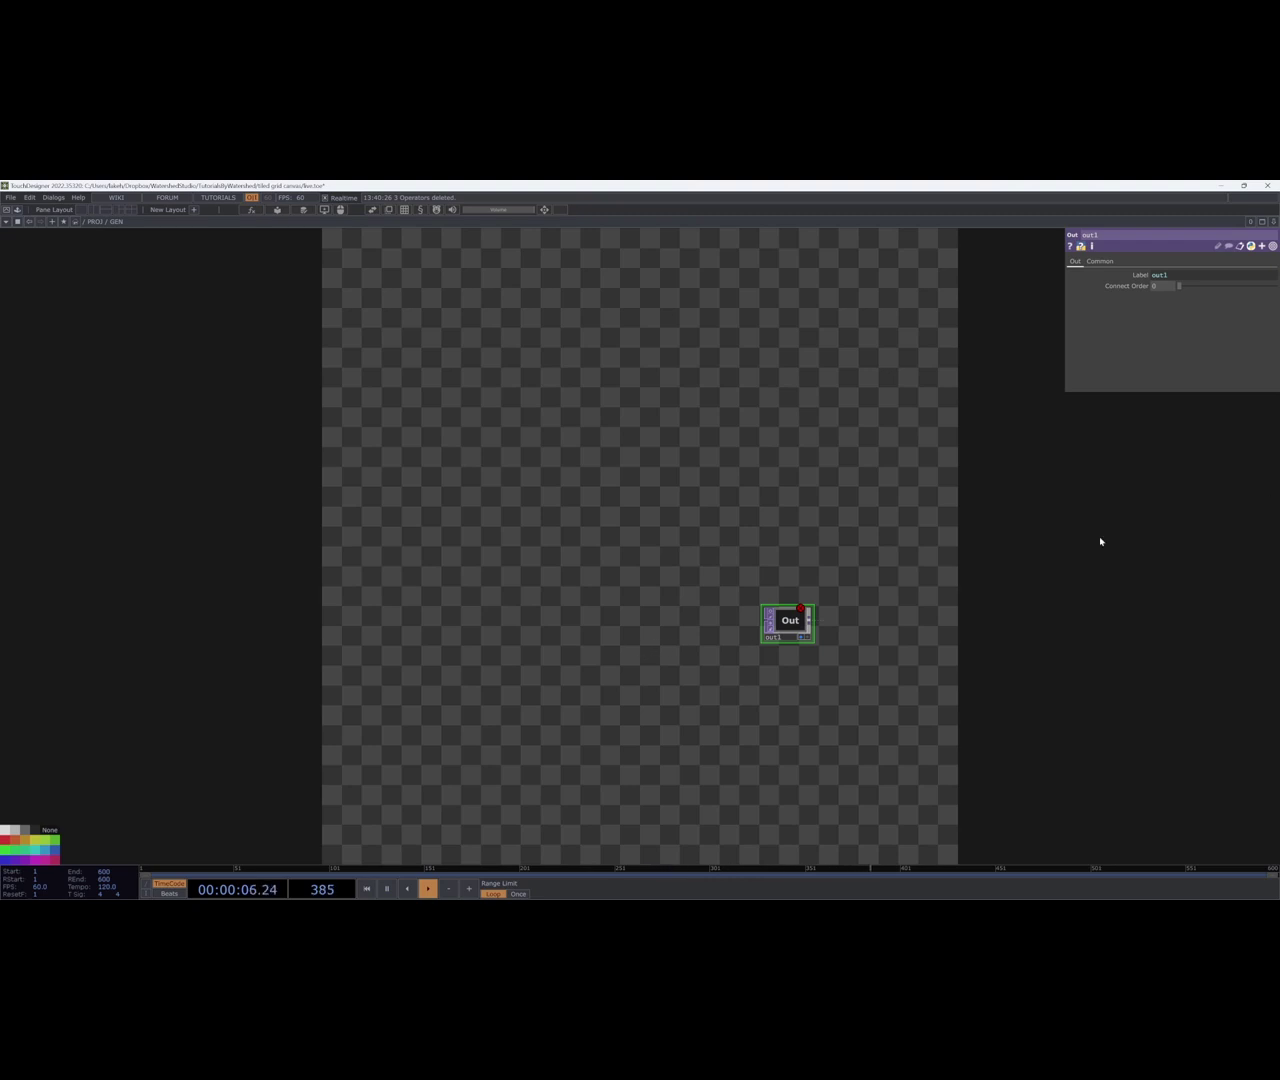
Add a Base component well before the Out operator and name it SCENES.
scroll(509, 641, "up", 2)
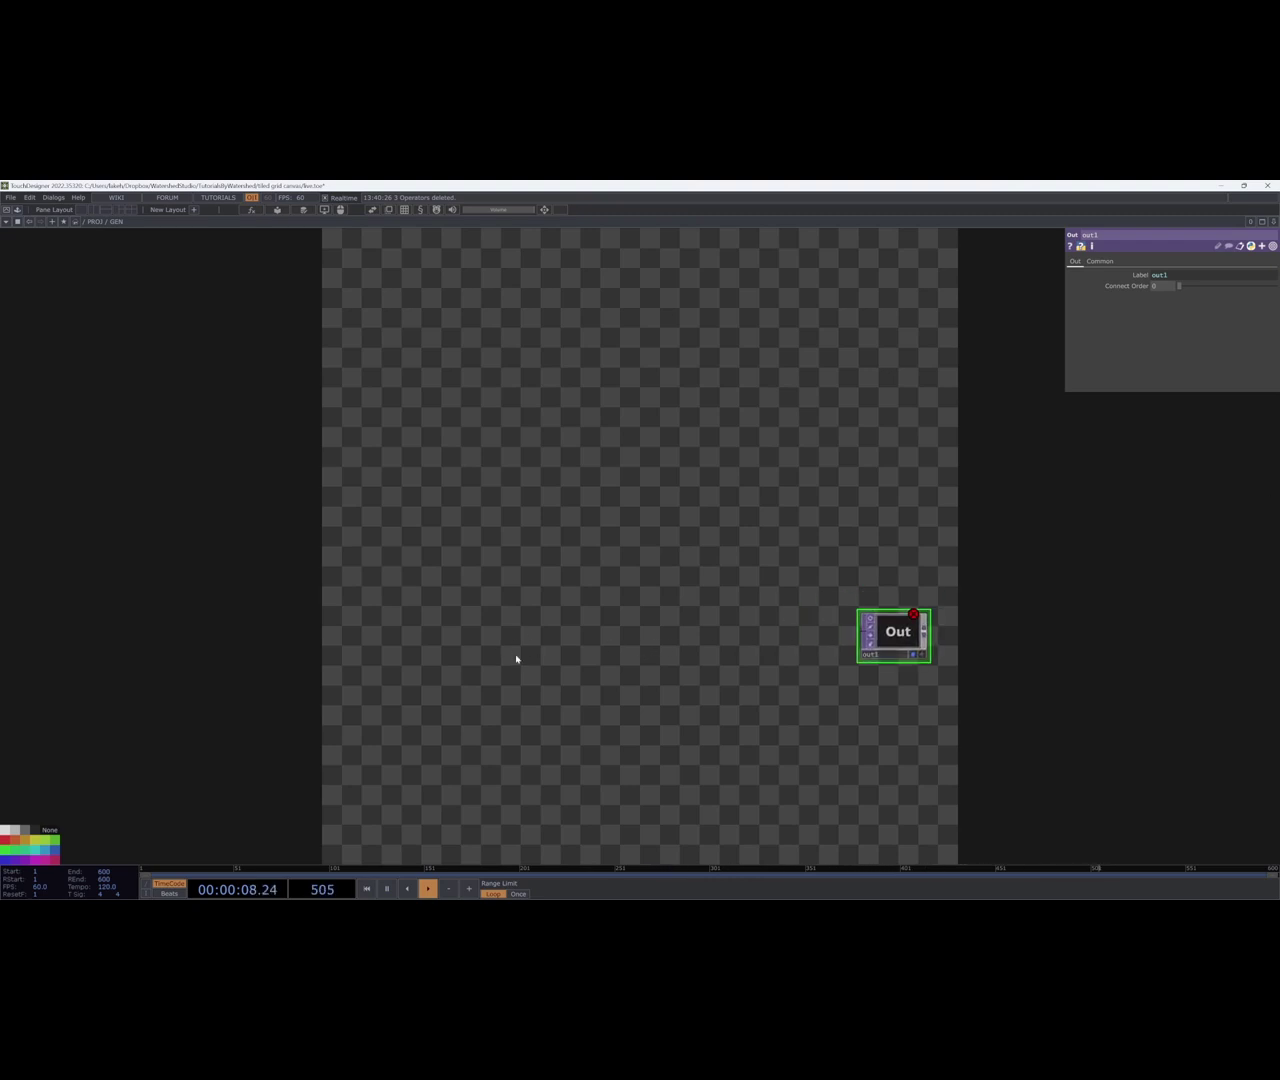
key("Tab")
left_click(355, 525)
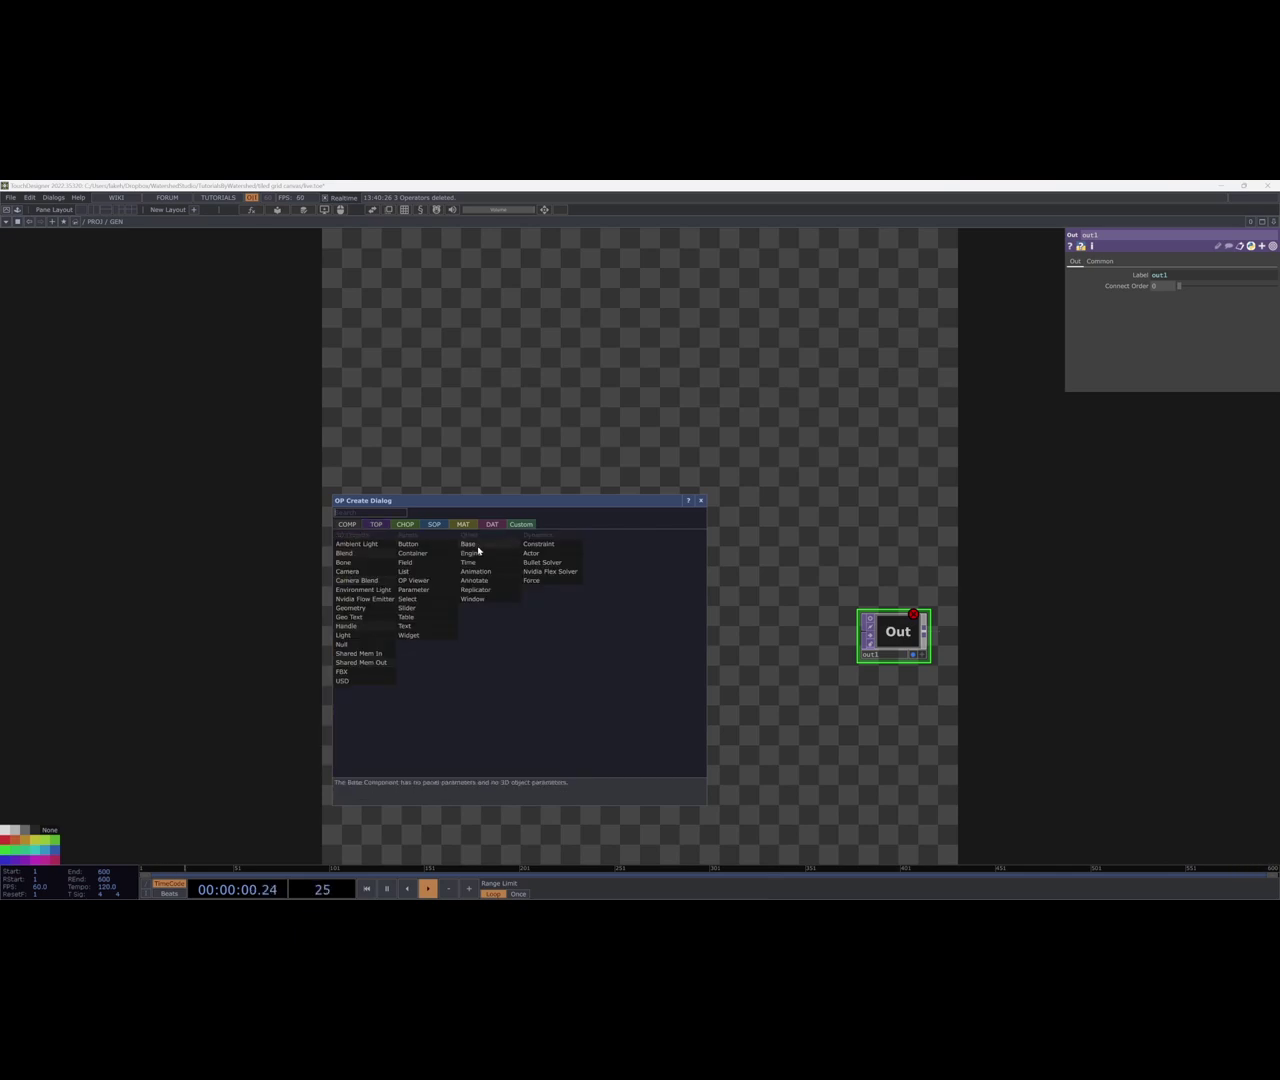
left_click(478, 548)
left_click(461, 636)
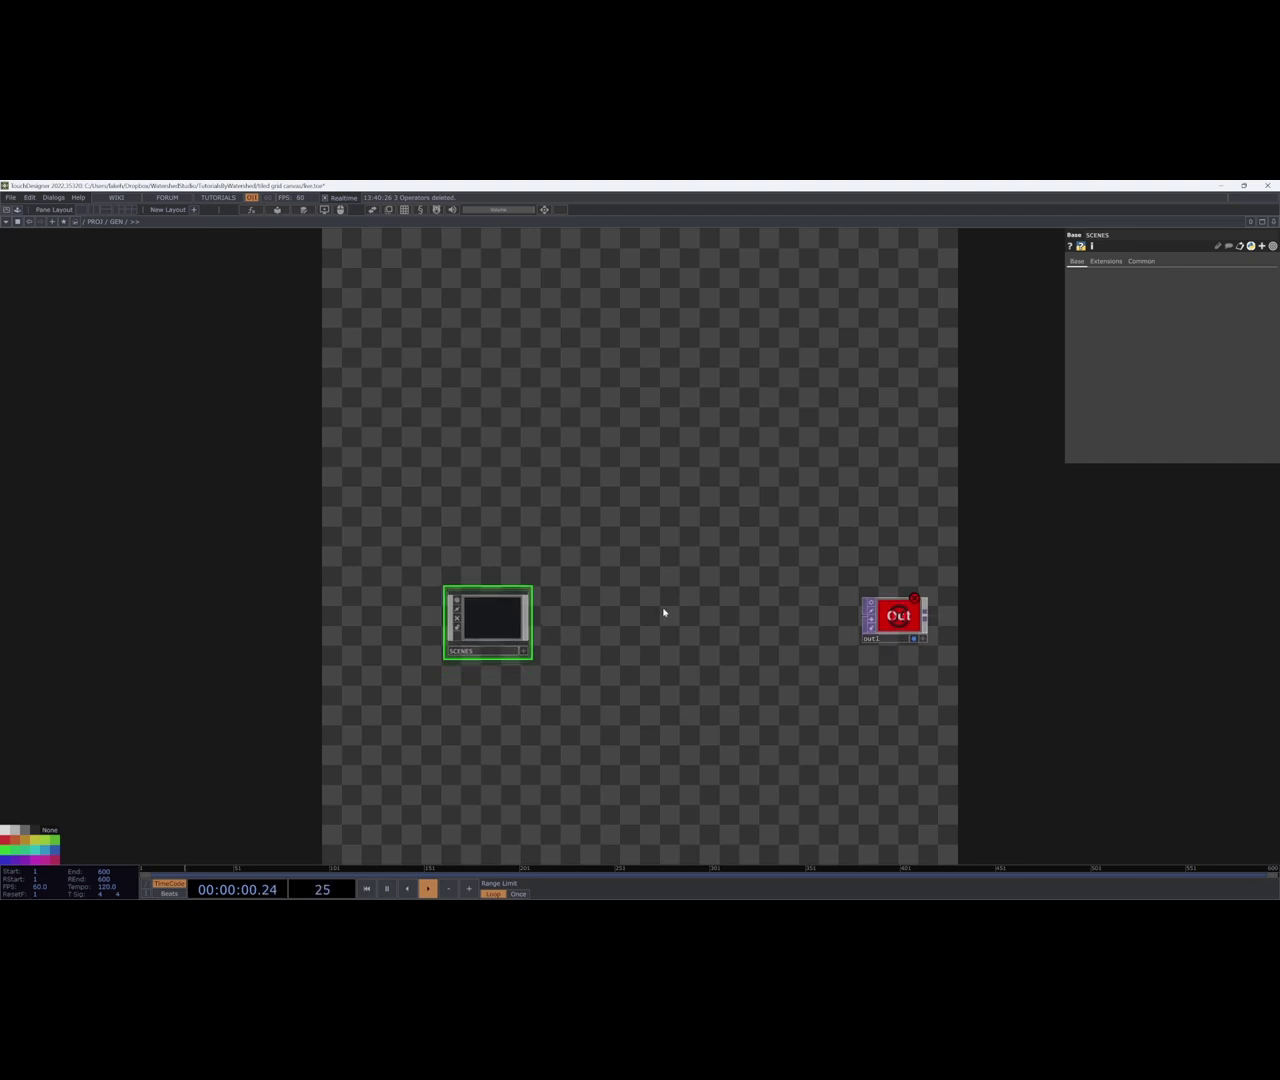
Add a Base component between SCENES and the Out operator and name it VIRTUAL_CANVAS.
key("Tab")
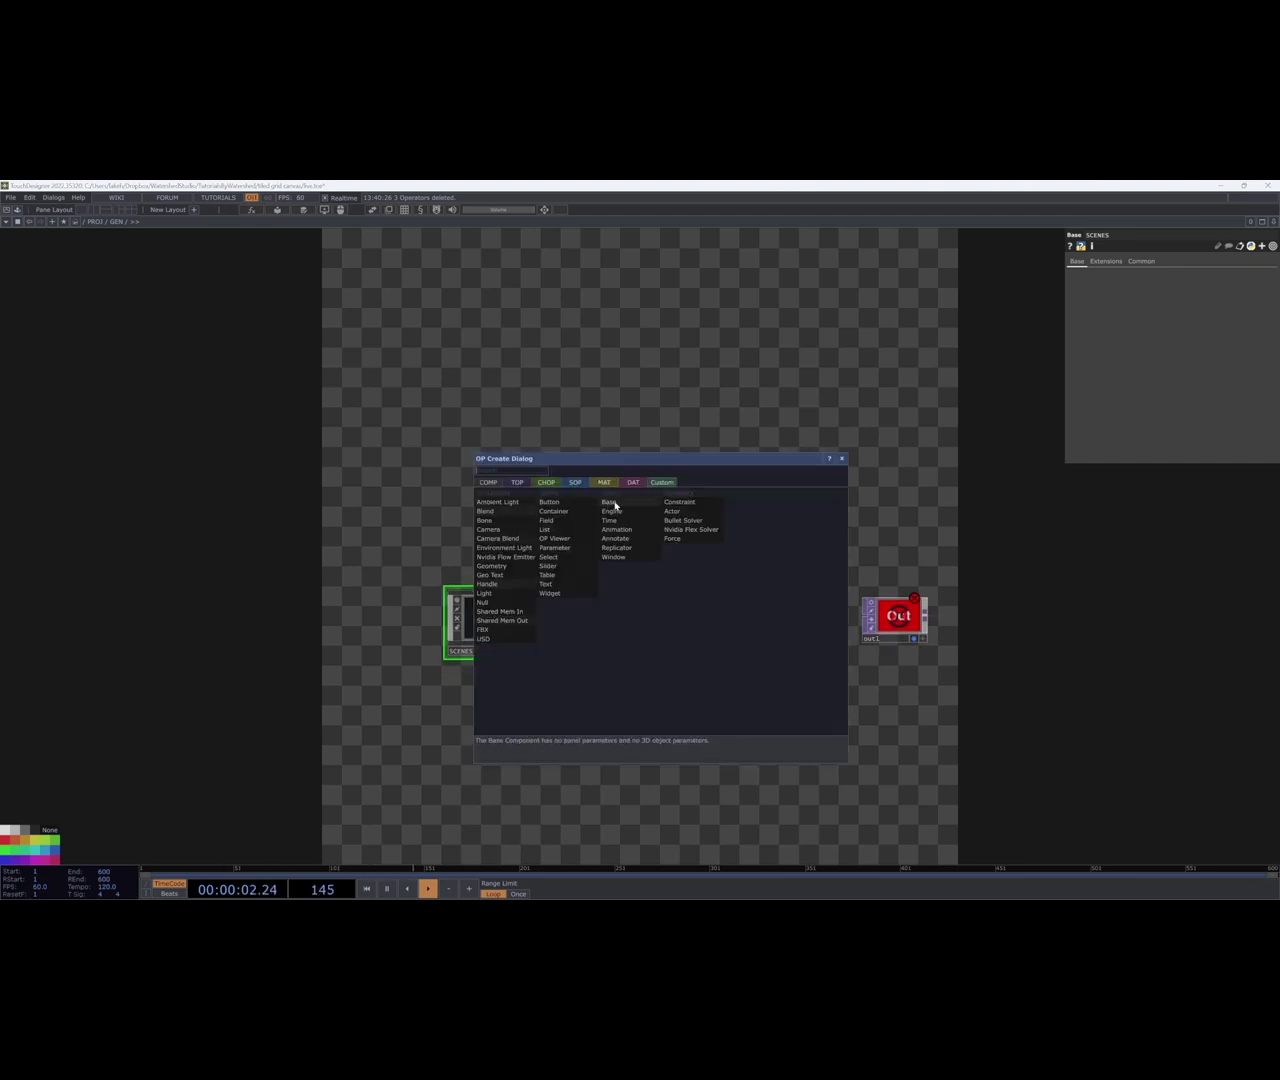
left_click(612, 503)
left_click(637, 627)
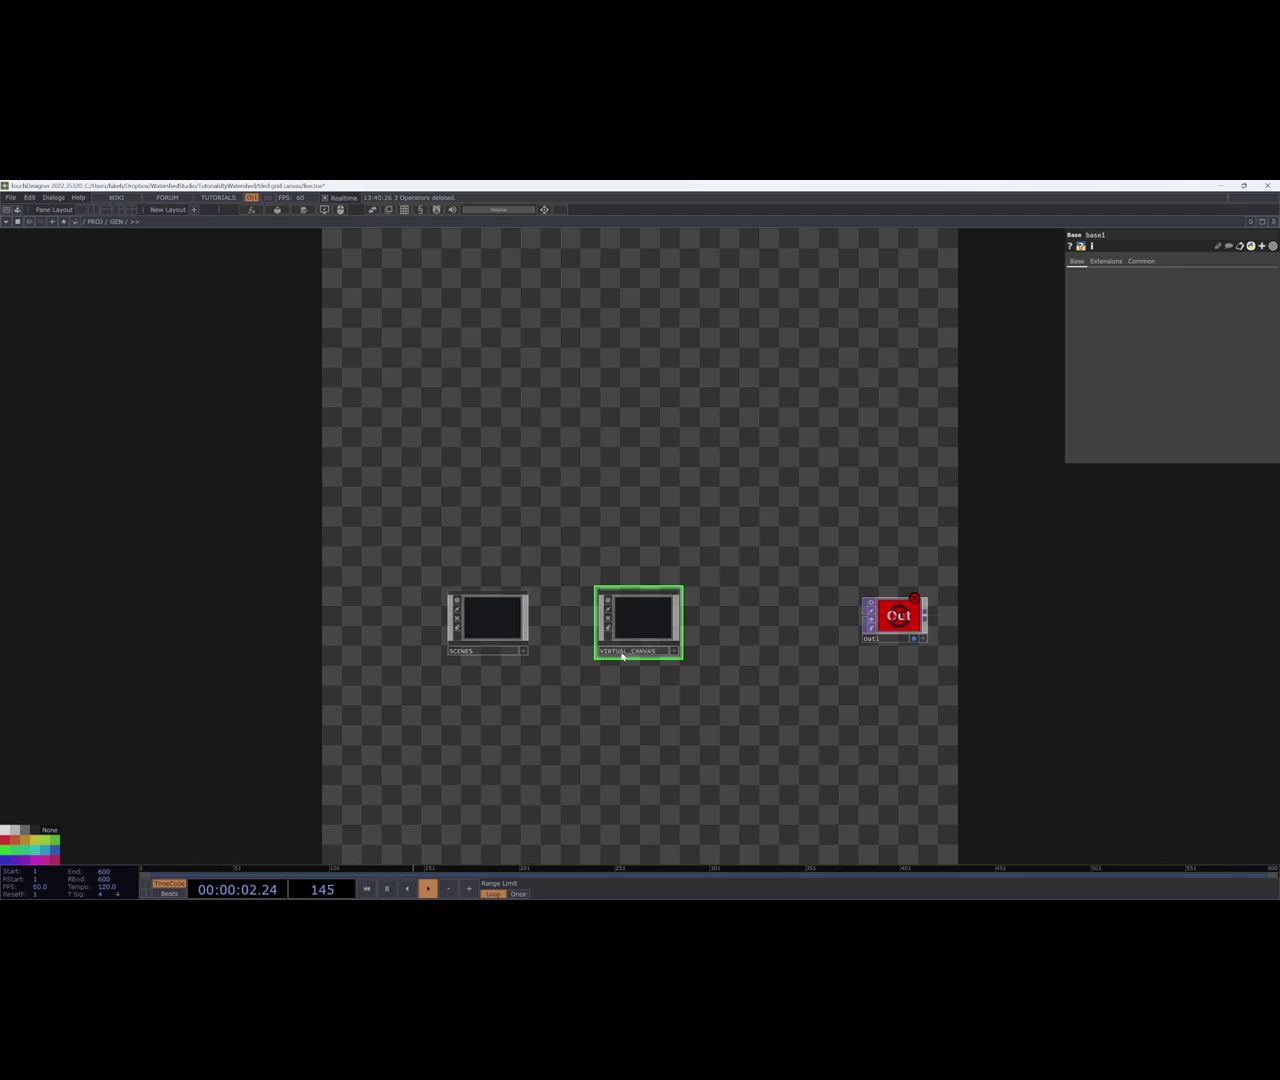
Make room before the Out operator and add a Base component named POST after VIRTUAL_CANVAS.
left_click_drag(789, 655, 758, 649)
left_click_drag(870, 614, 814, 615)
left_click_drag(850, 611, 888, 611)
key("Tab")
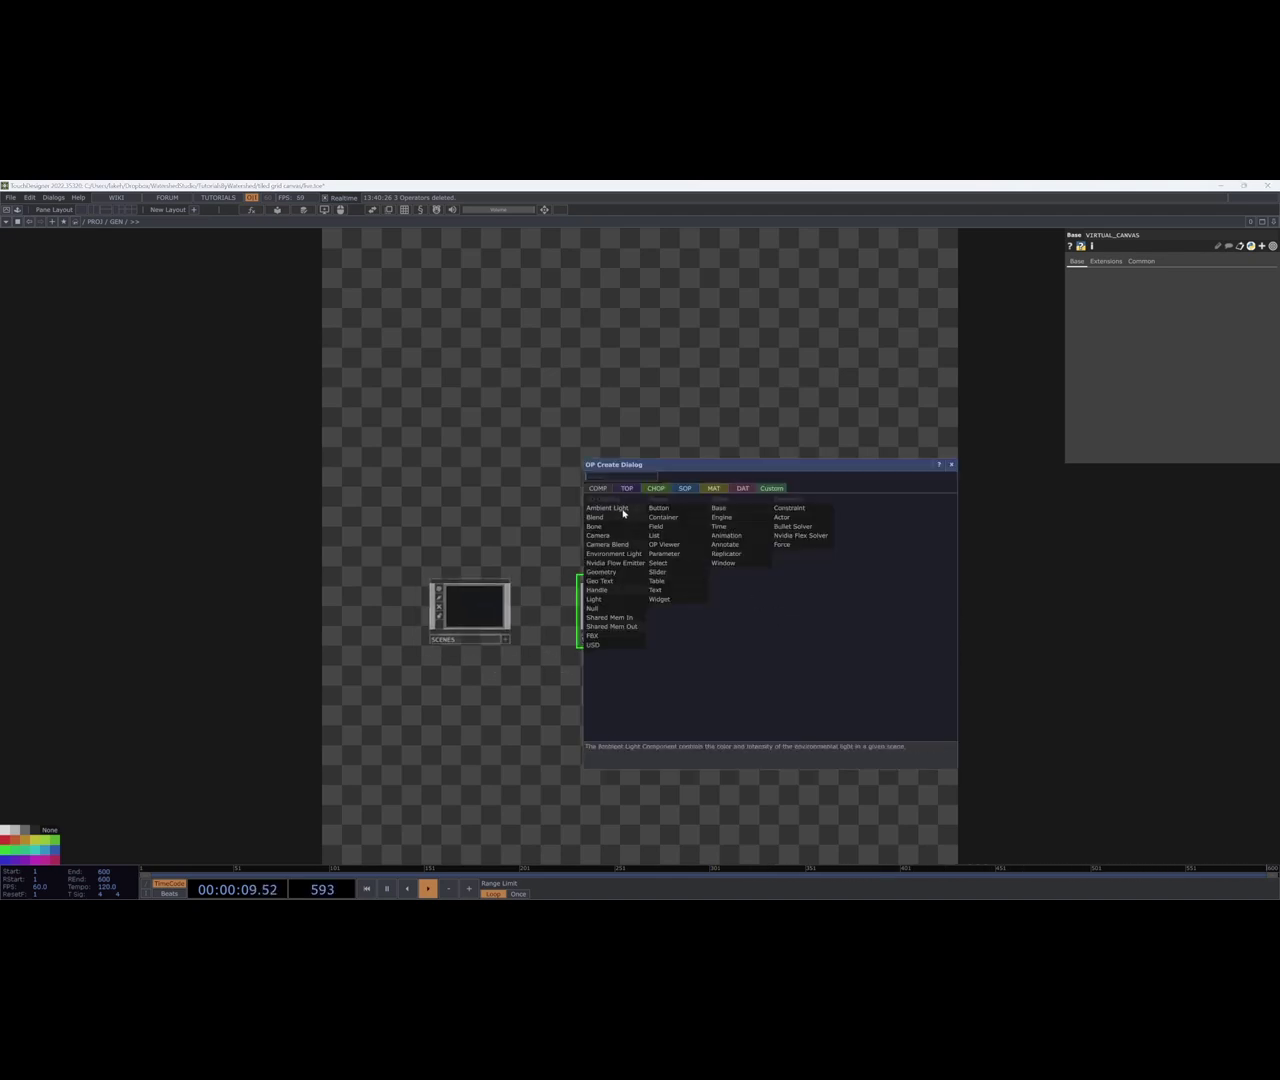
left_click(733, 511)
left_click(763, 623)
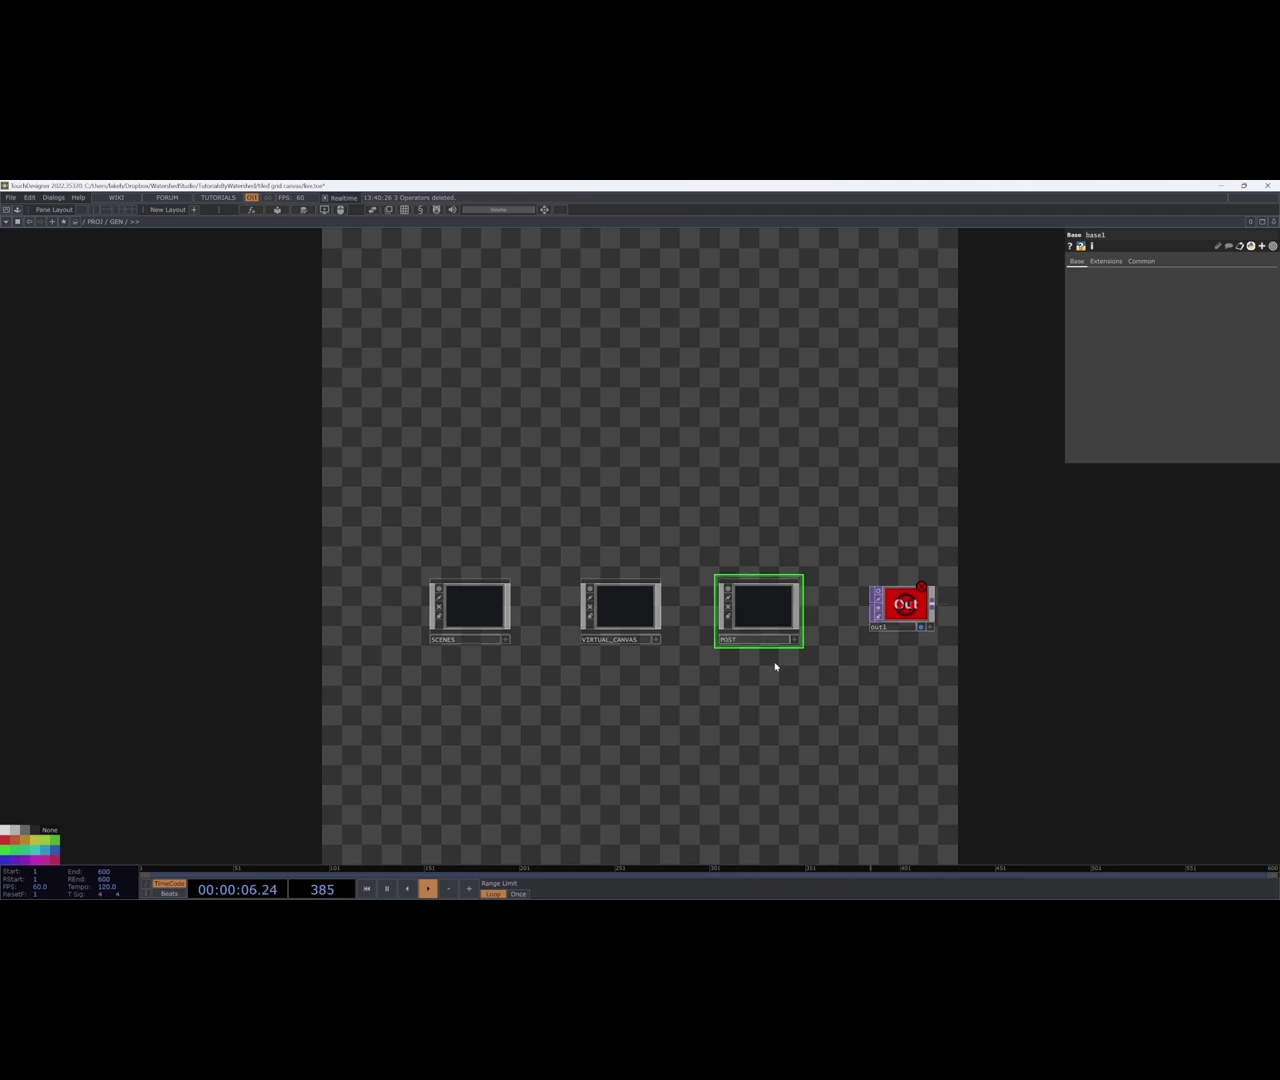
key("Return")
Move the SCENES component slightly closer to VIRTUAL_CANVAS.
left_click_drag(881, 702, 923, 716)
left_click_drag(525, 623, 537, 623)
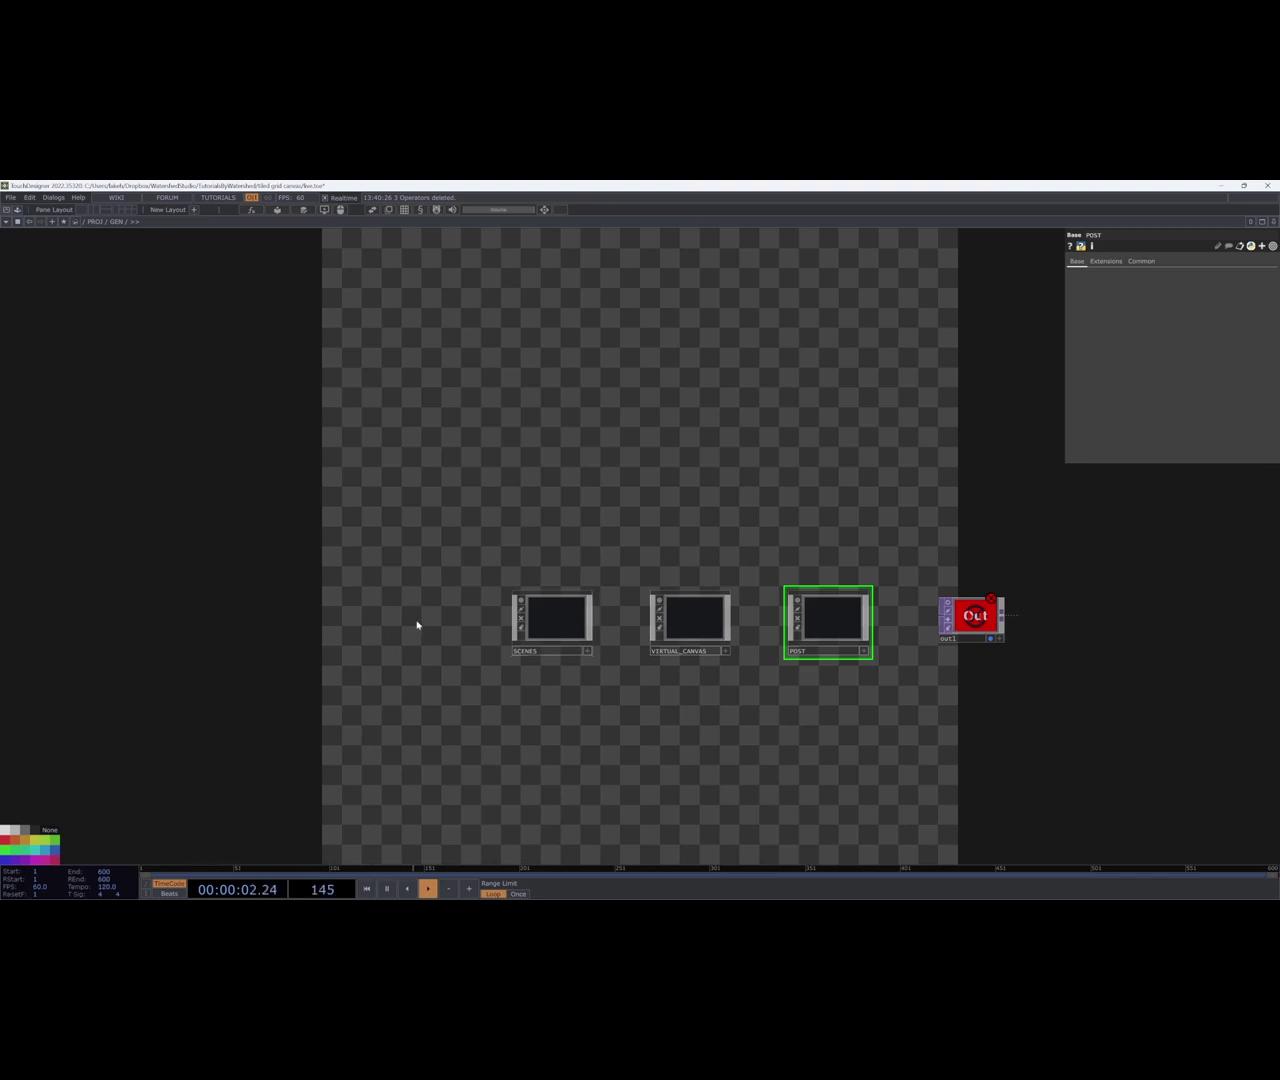
key("Tab")
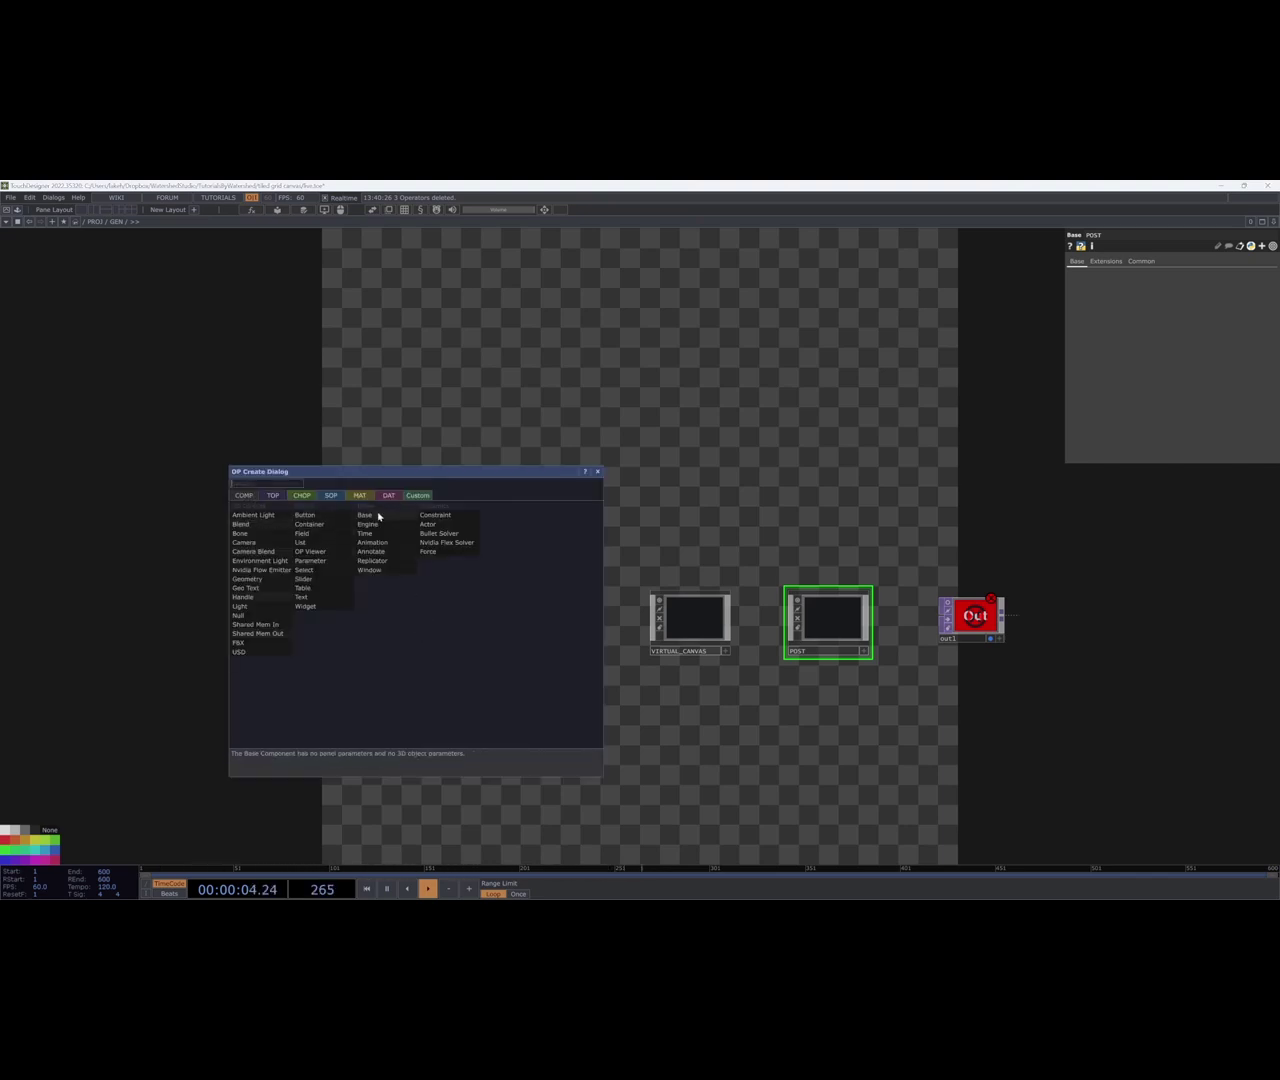
left_click(378, 516)
left_click(434, 623)
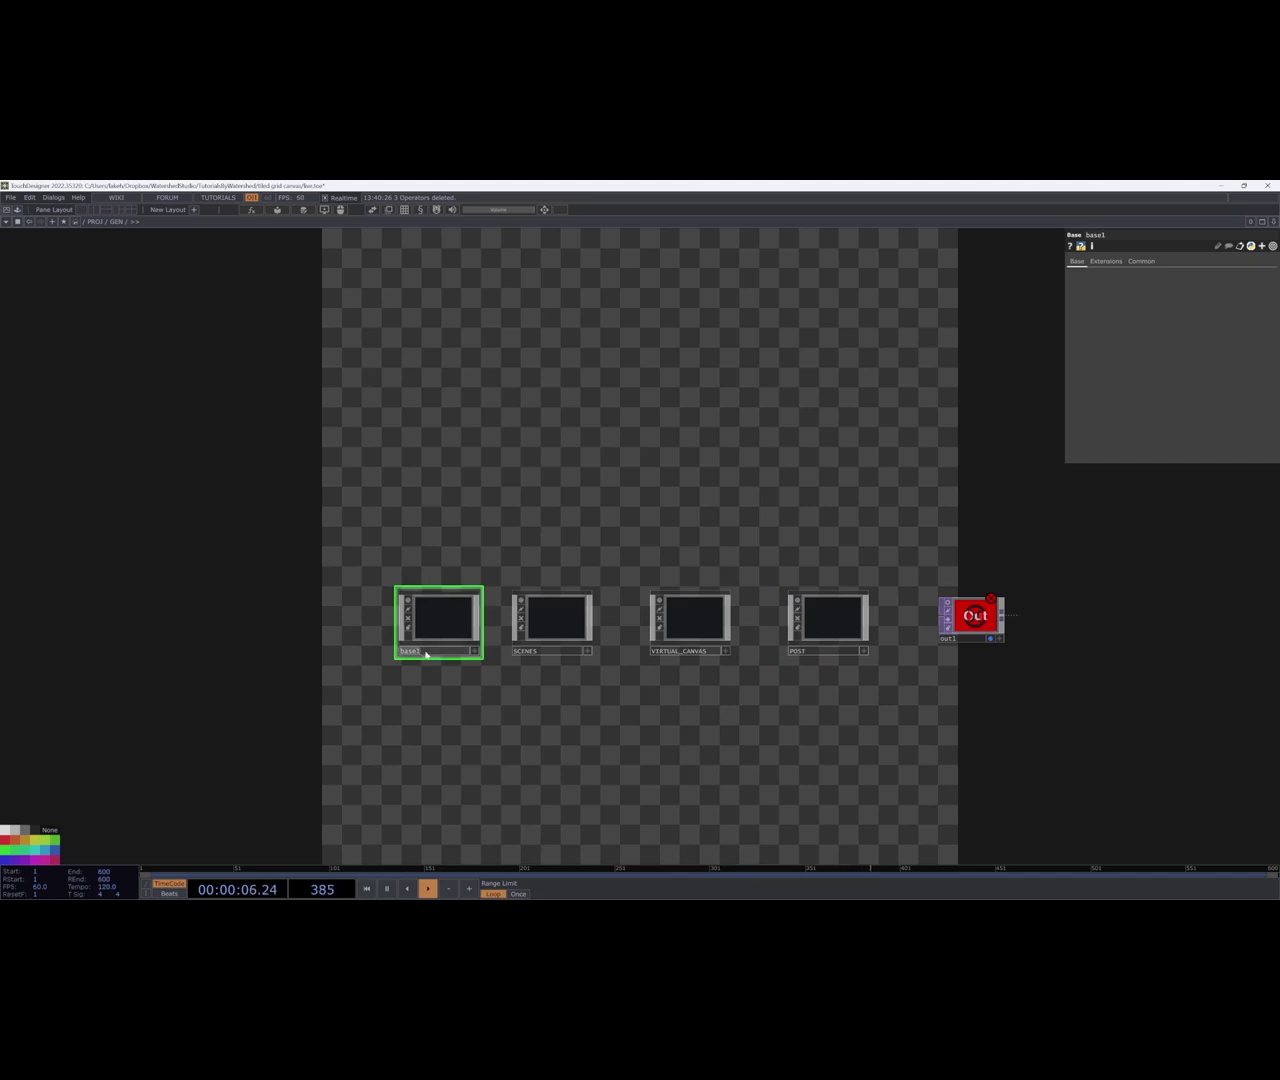
left_click(529, 692)
left_click_drag(409, 604, 397, 604)
left_click_drag(567, 779, 610, 853)
left_click_drag(533, 668, 389, 614)
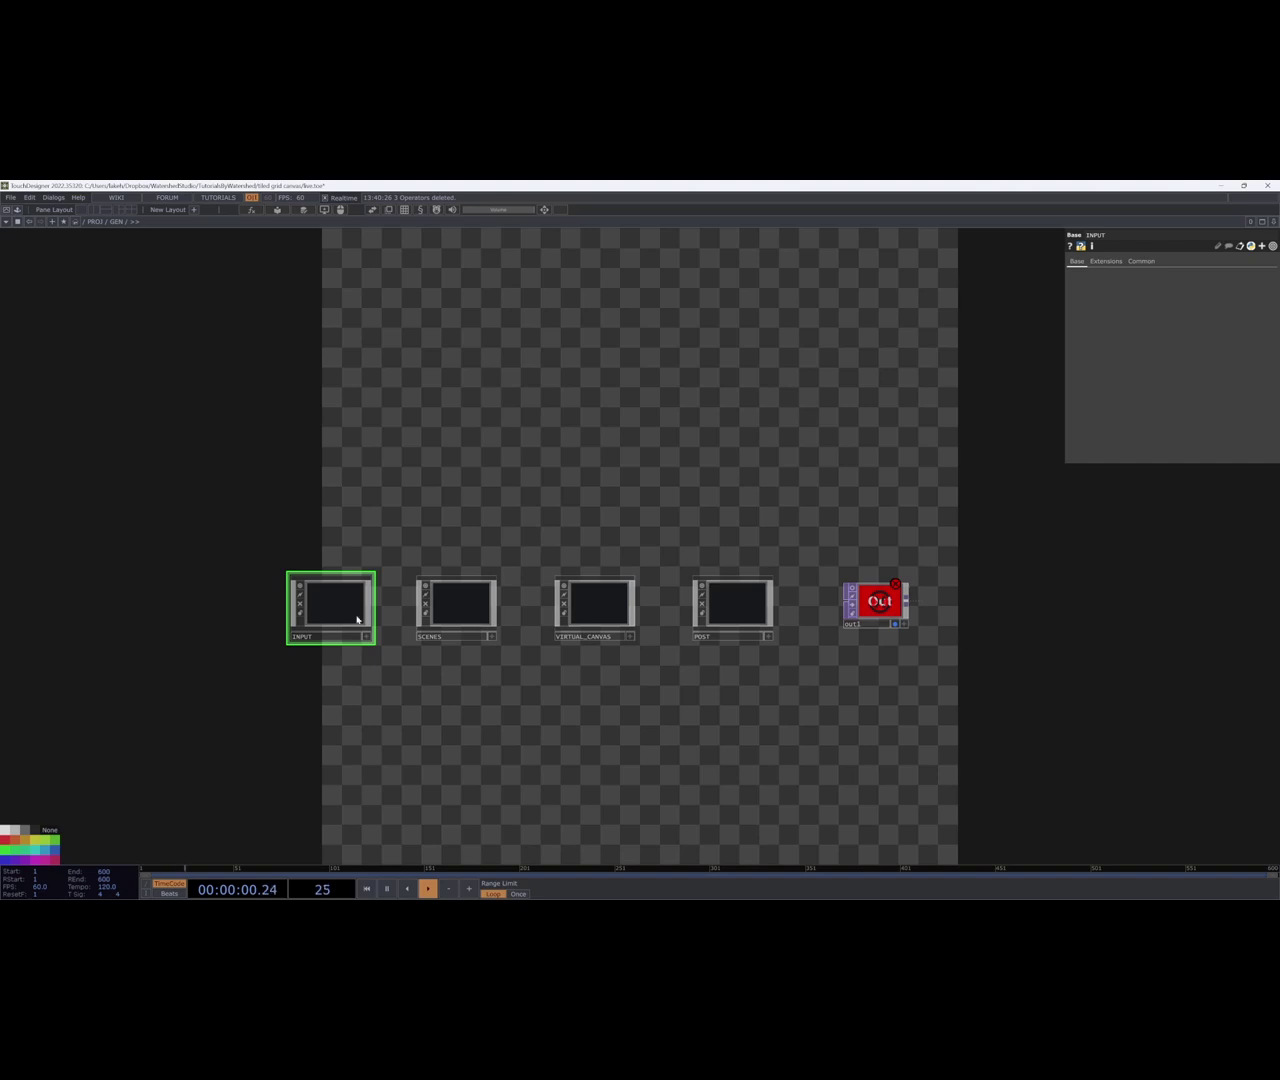
key("Delete")
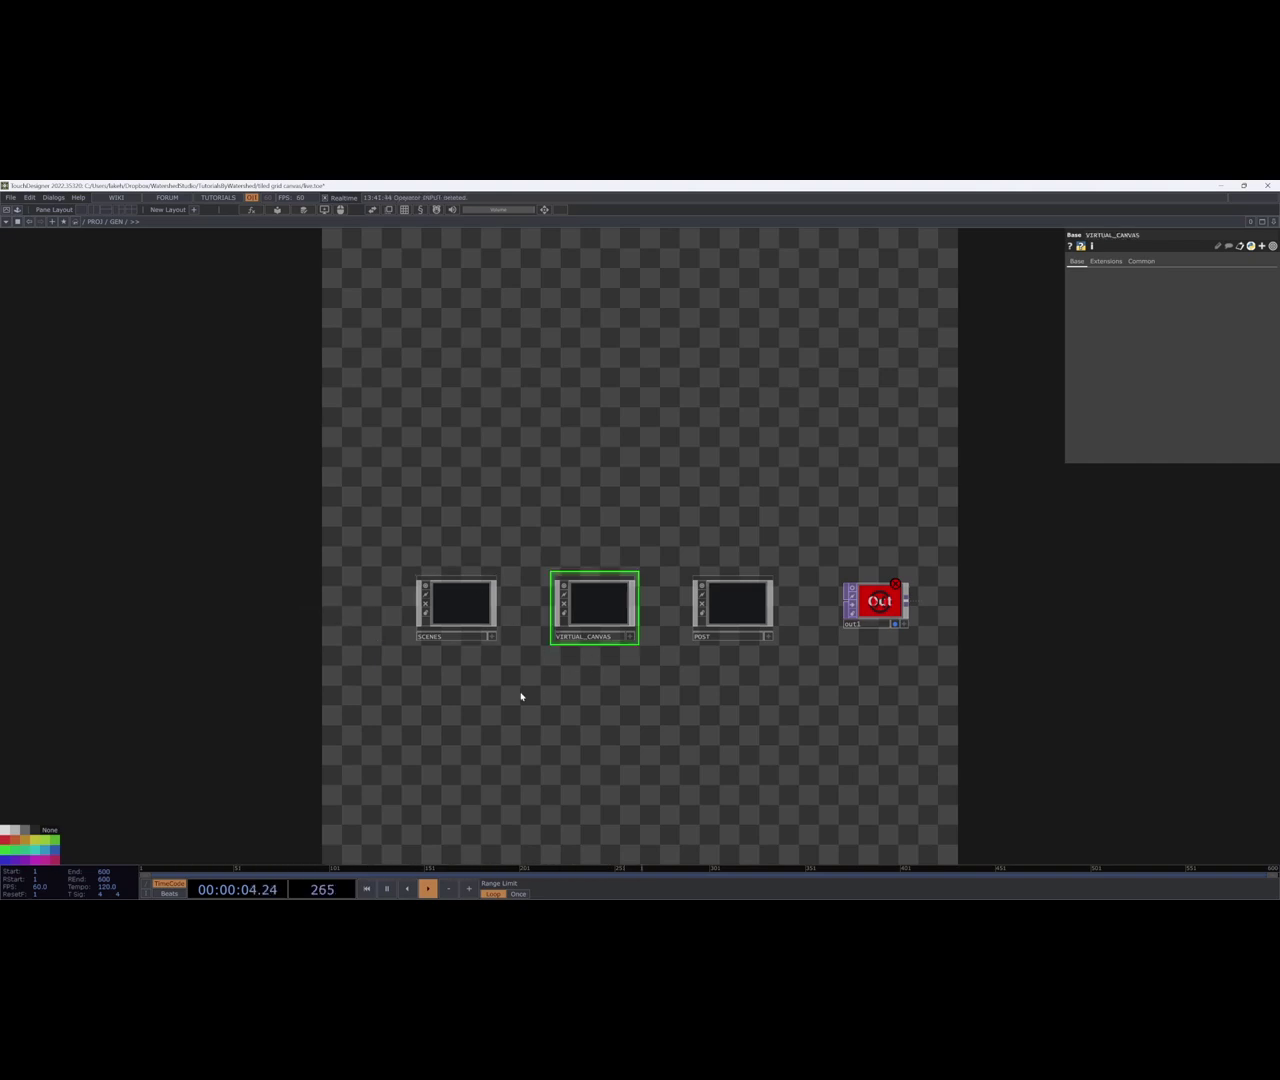
Enter the SCENES component and add a Noise TOP to its empty network.
left_click_drag(540, 693, 544, 691)
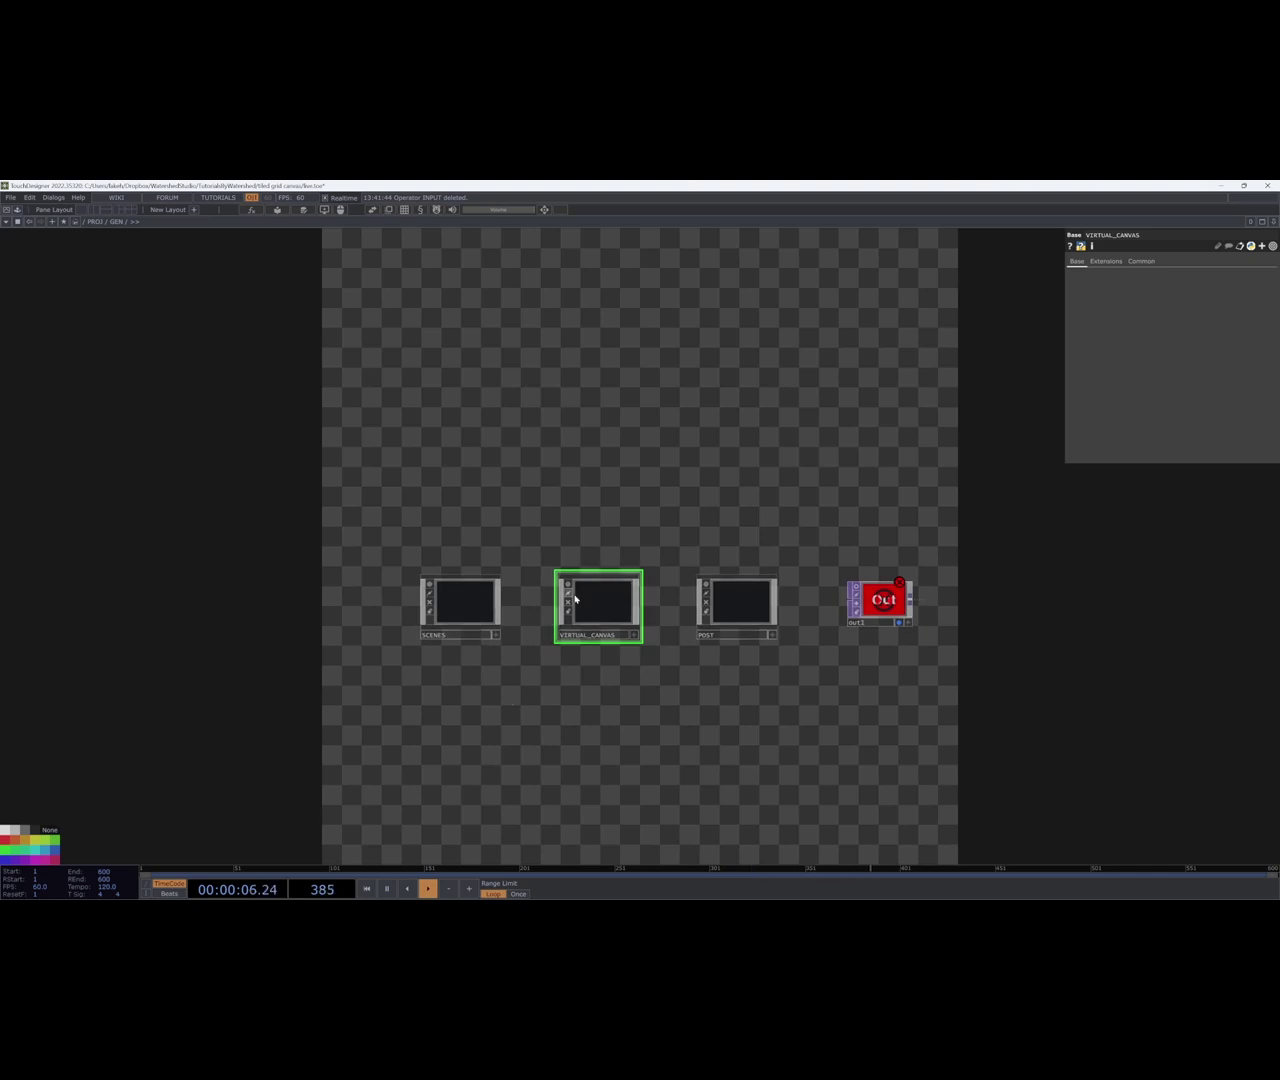
left_click(495, 616)
key("i")
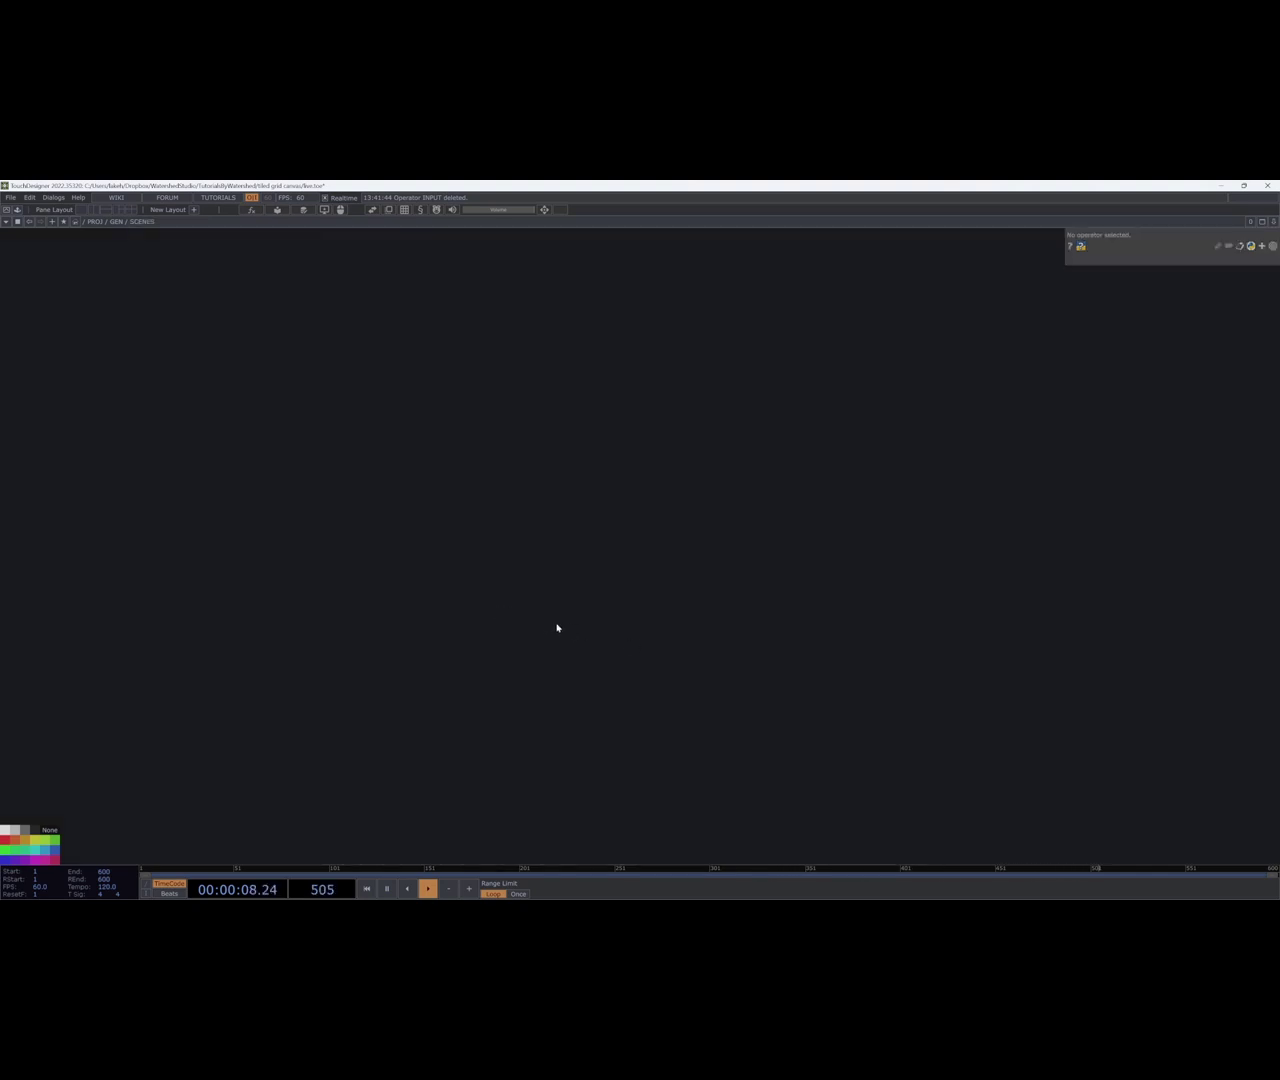
key("Tab")
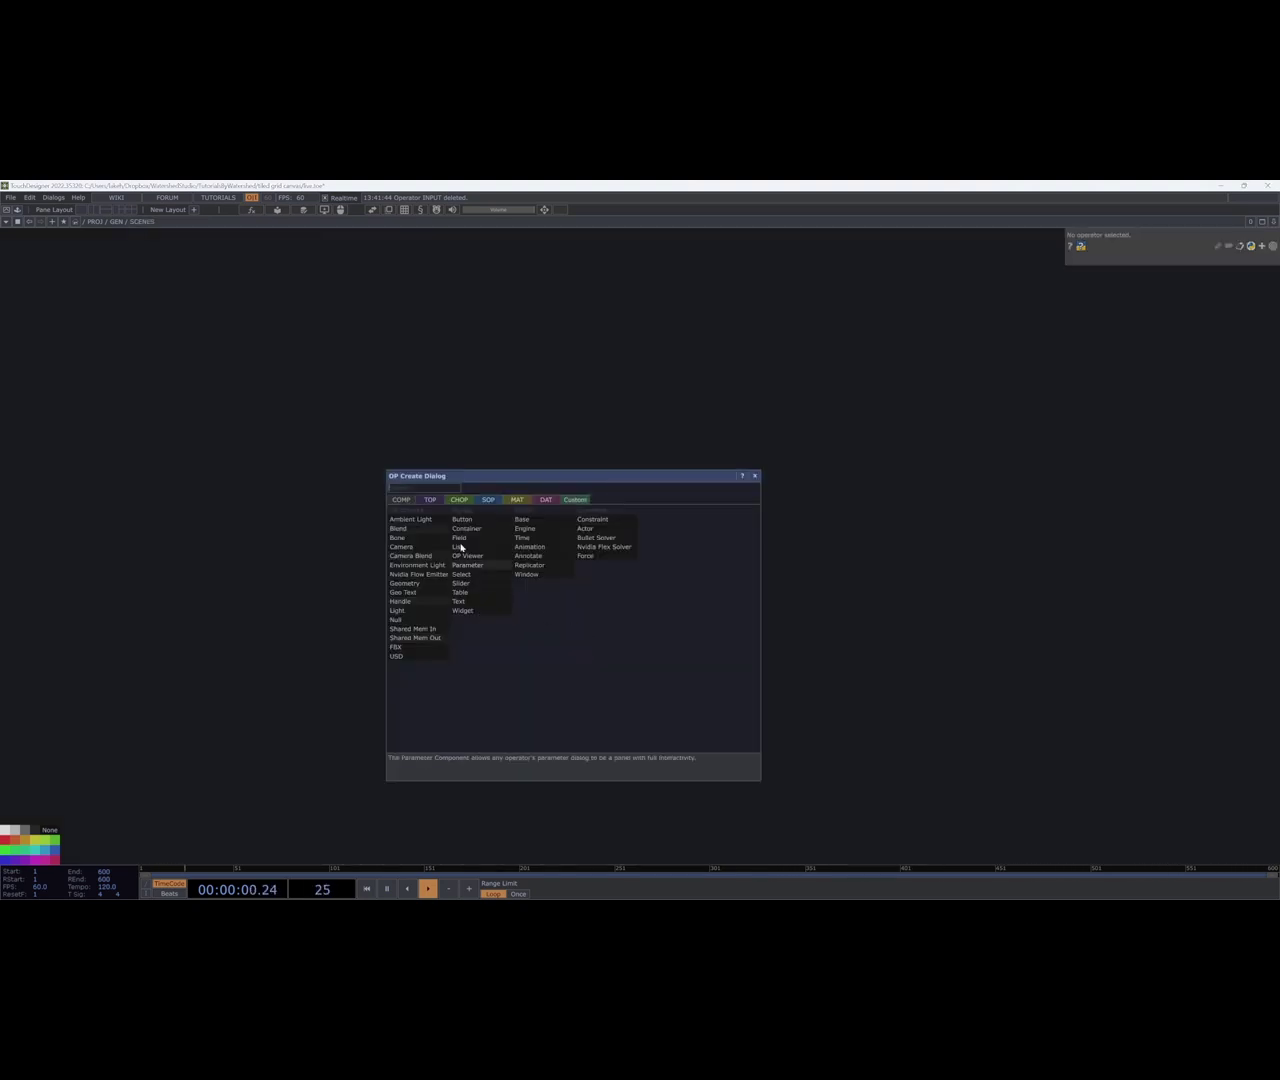
left_click(429, 500)
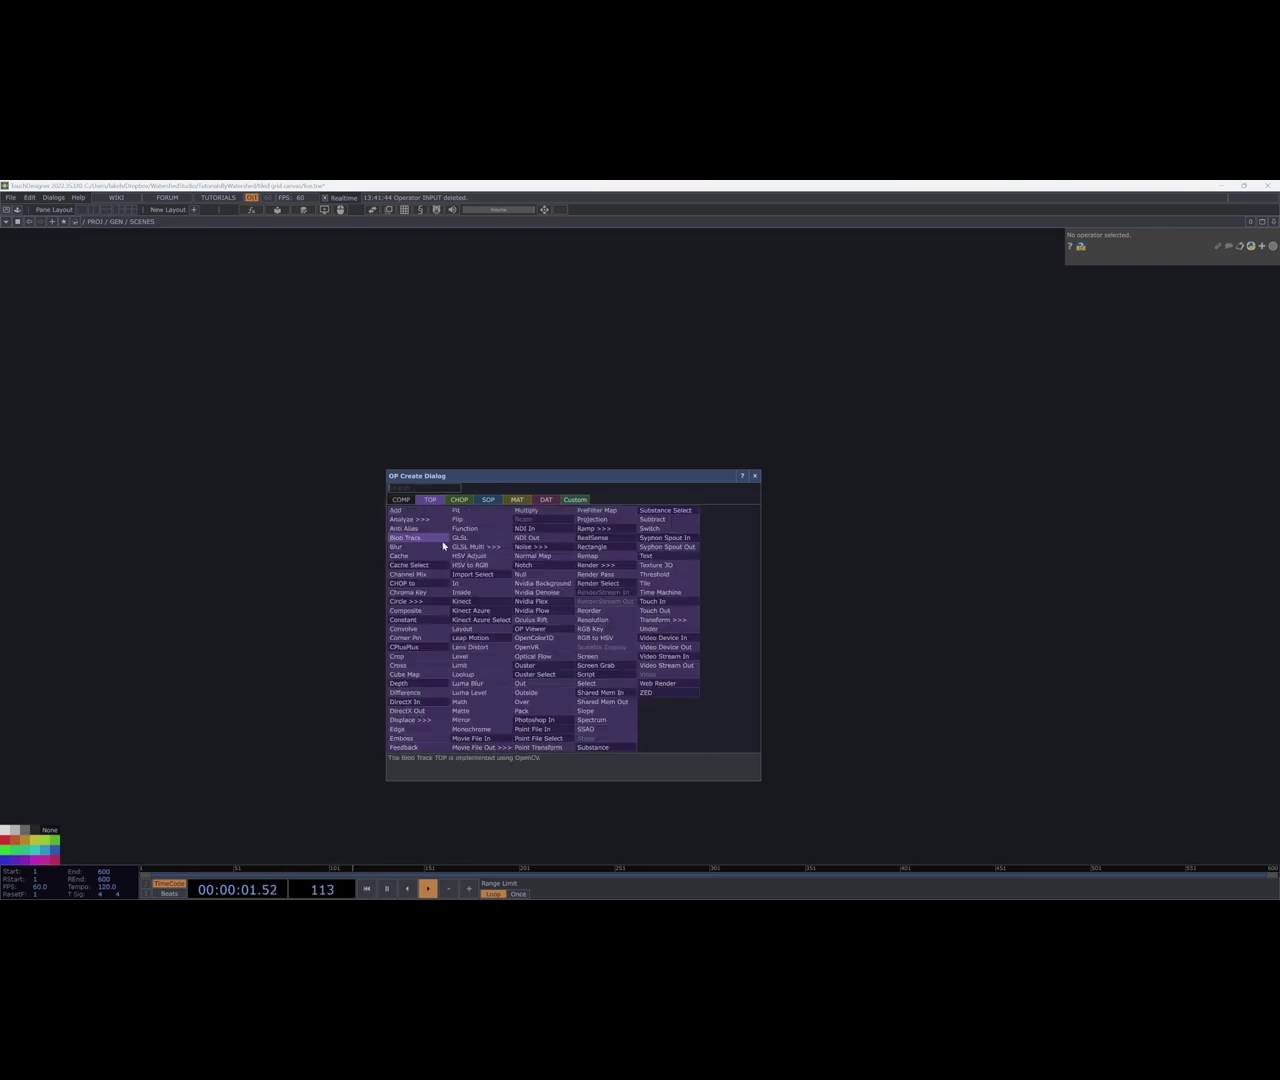
left_click(540, 548)
left_click(636, 548)
scroll(688, 540, "up", 3)
left_click_drag(706, 556, 727, 647)
scroll(611, 610, "up", 3)
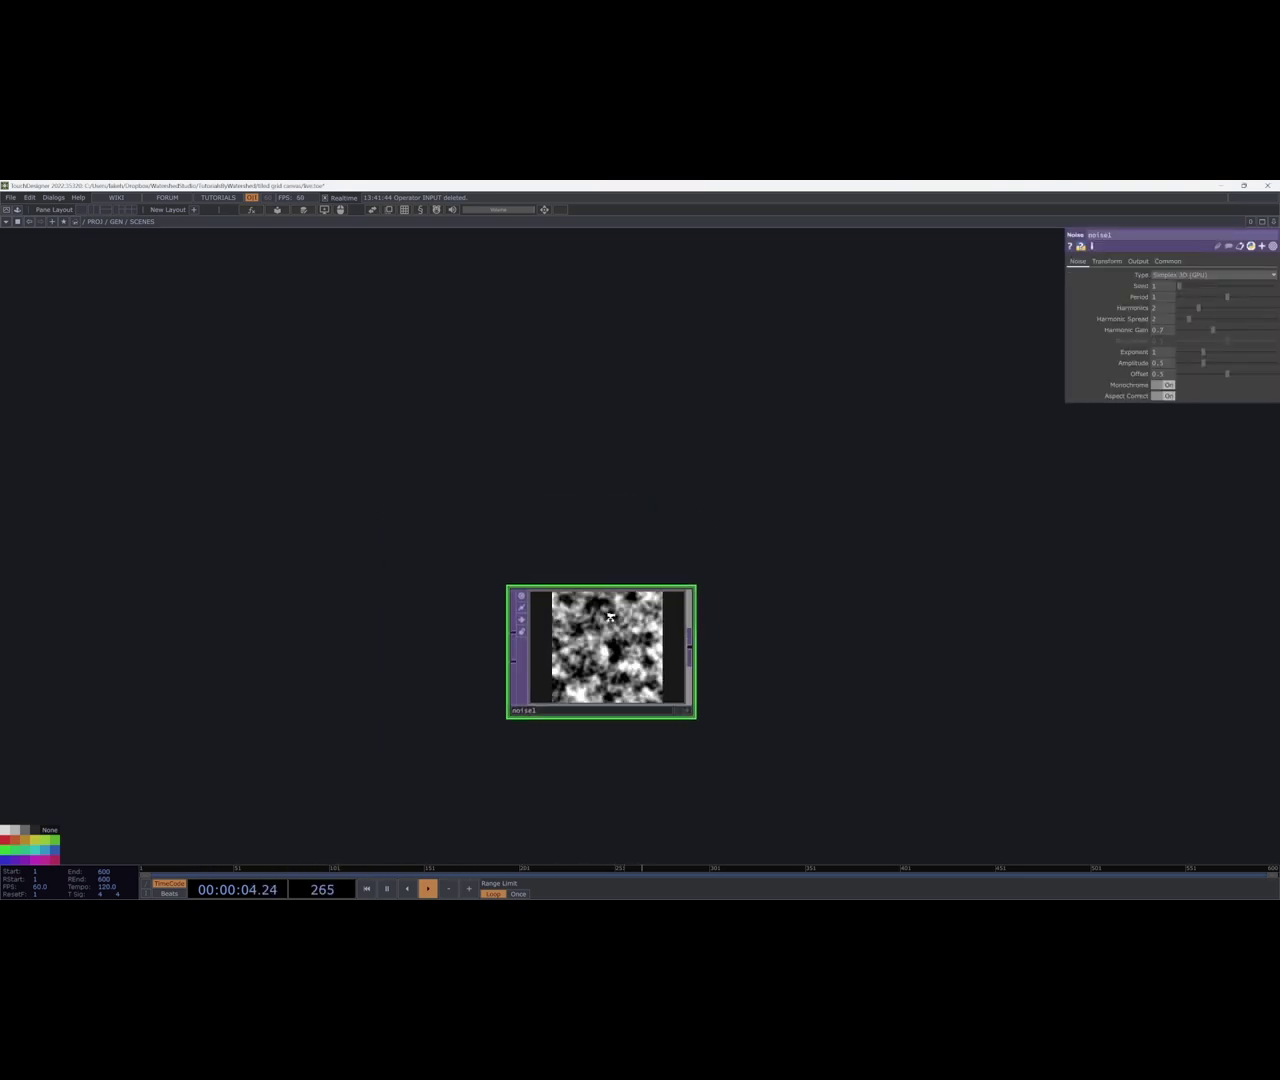
left_click_drag(611, 610, 627, 577)
scroll(688, 609, "down", 3)
scroll(787, 625, "up", 2)
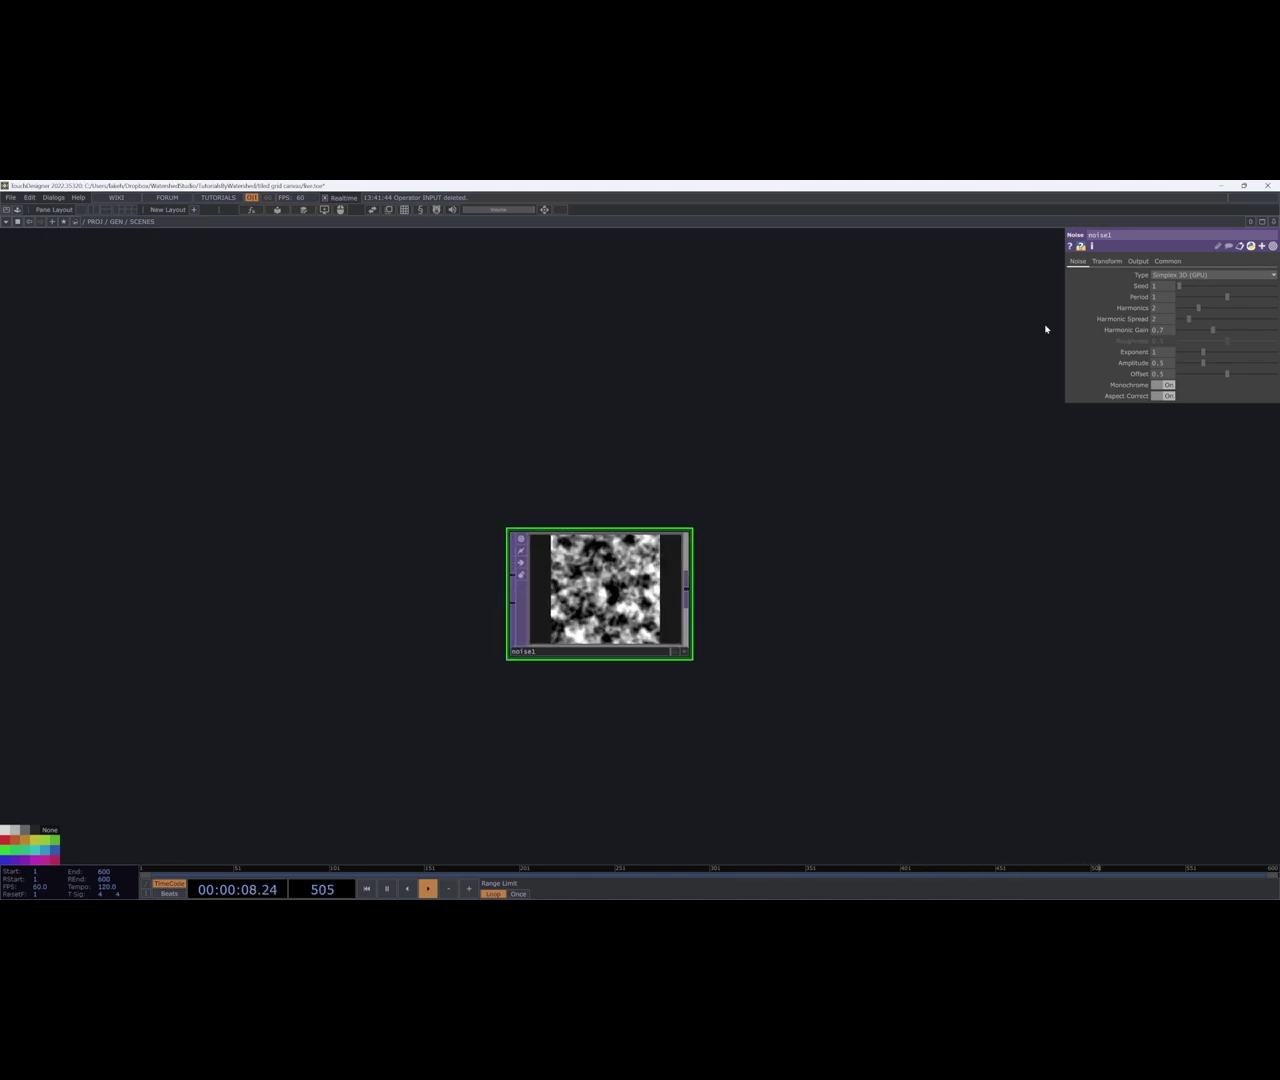
left_click_drag(834, 481, 846, 446)
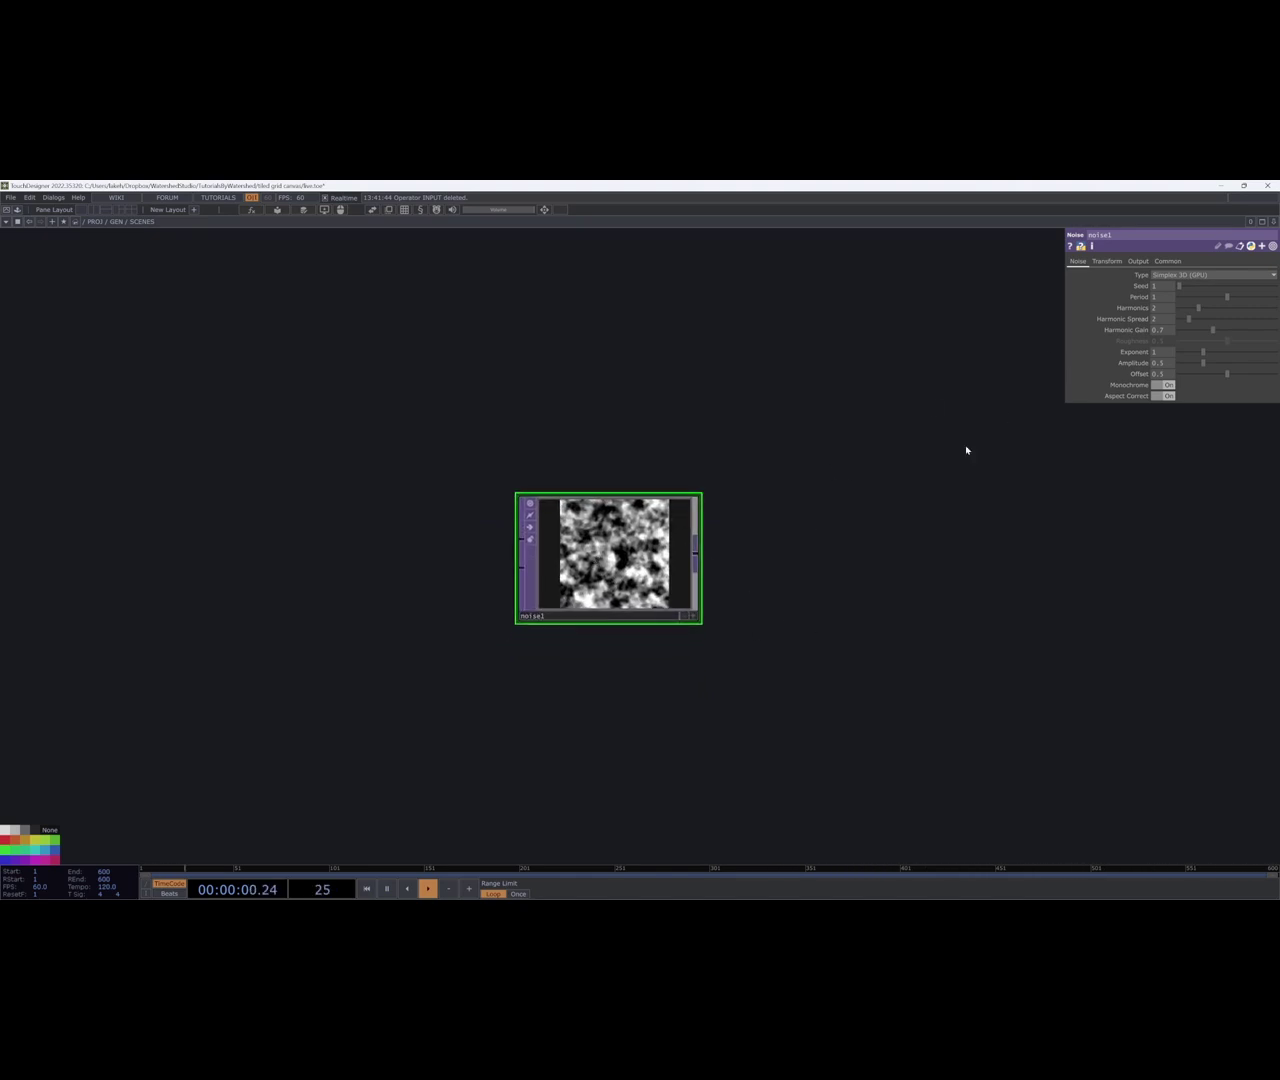
Animate the Noise by setting its Z translate to the expression absTime.seconds*0.1.
left_click(1108, 261)
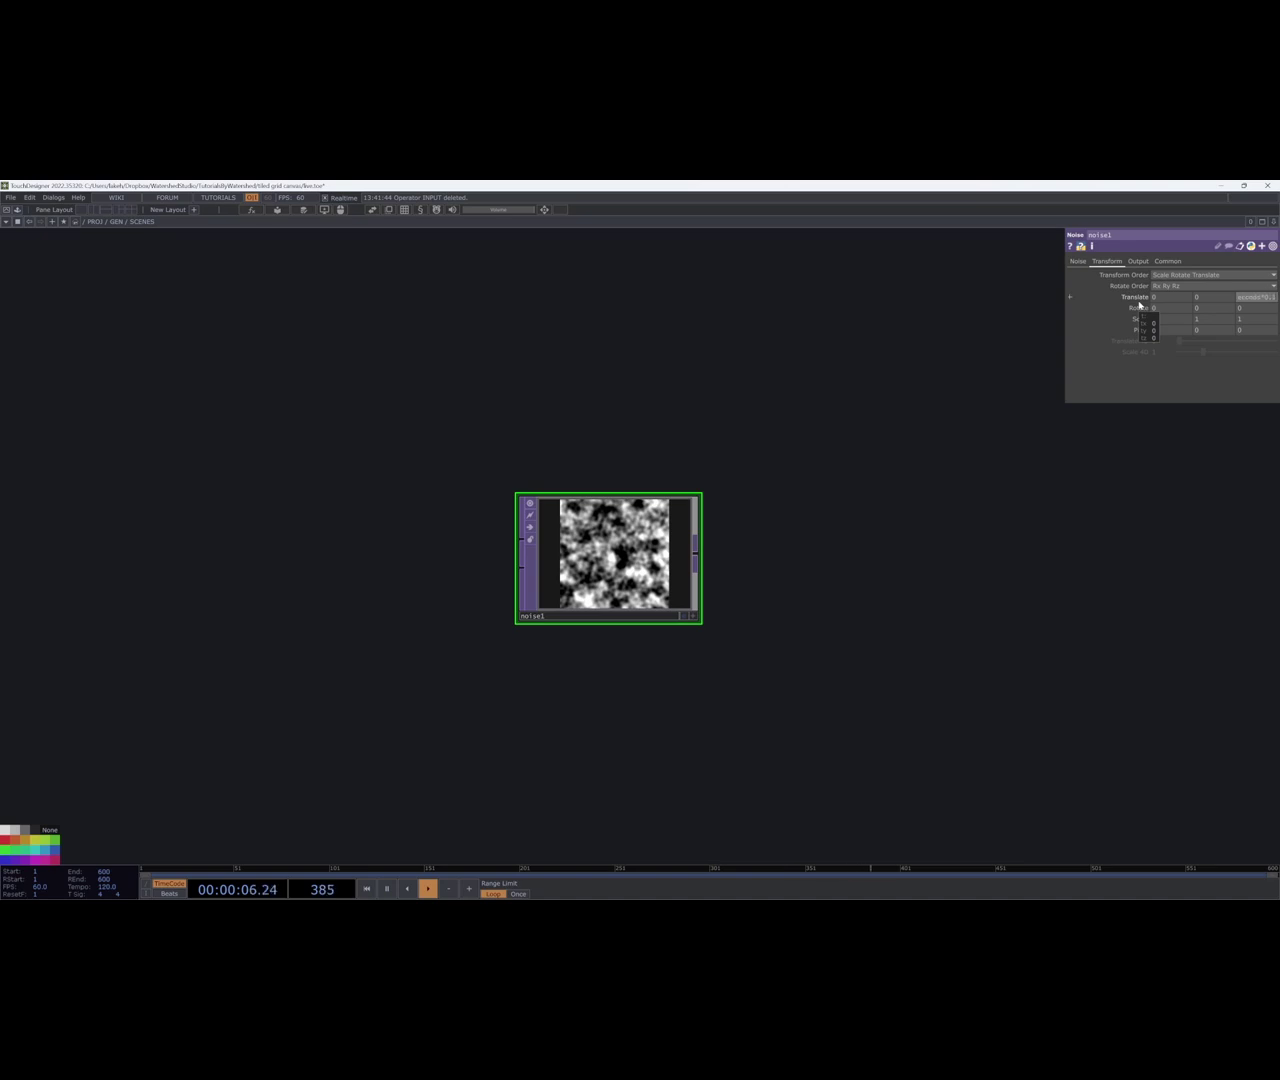
key("Return")
left_click_drag(713, 367, 718, 360)
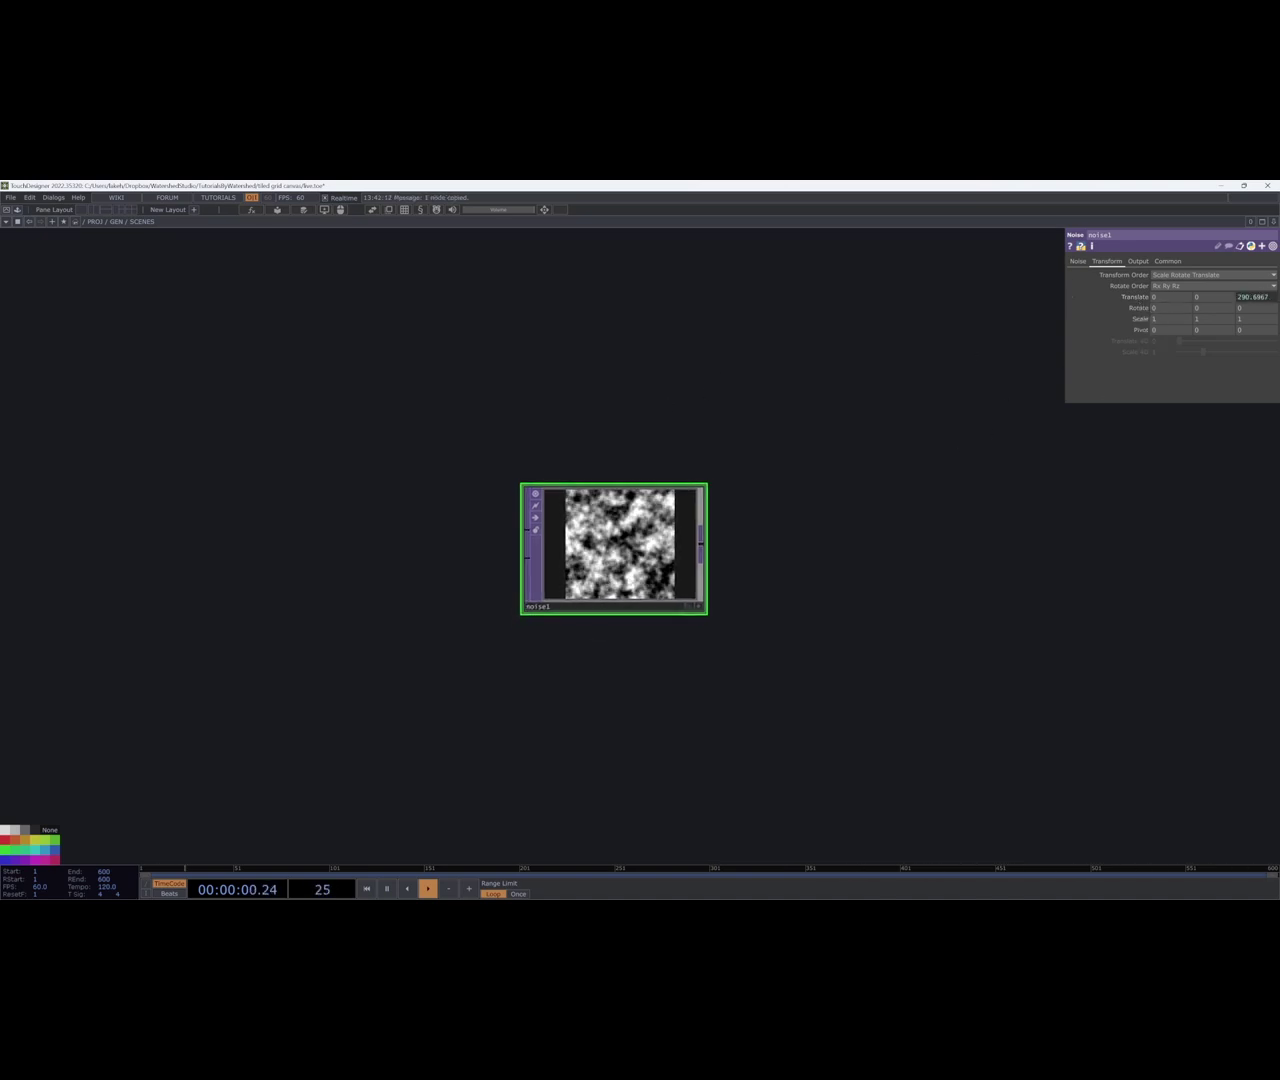
Paste a copy of the Noise below the original, turn off its Monochrome option and set its seed to 9999.
key("ctrl+v")
left_click(1078, 261)
left_click(1158, 385)
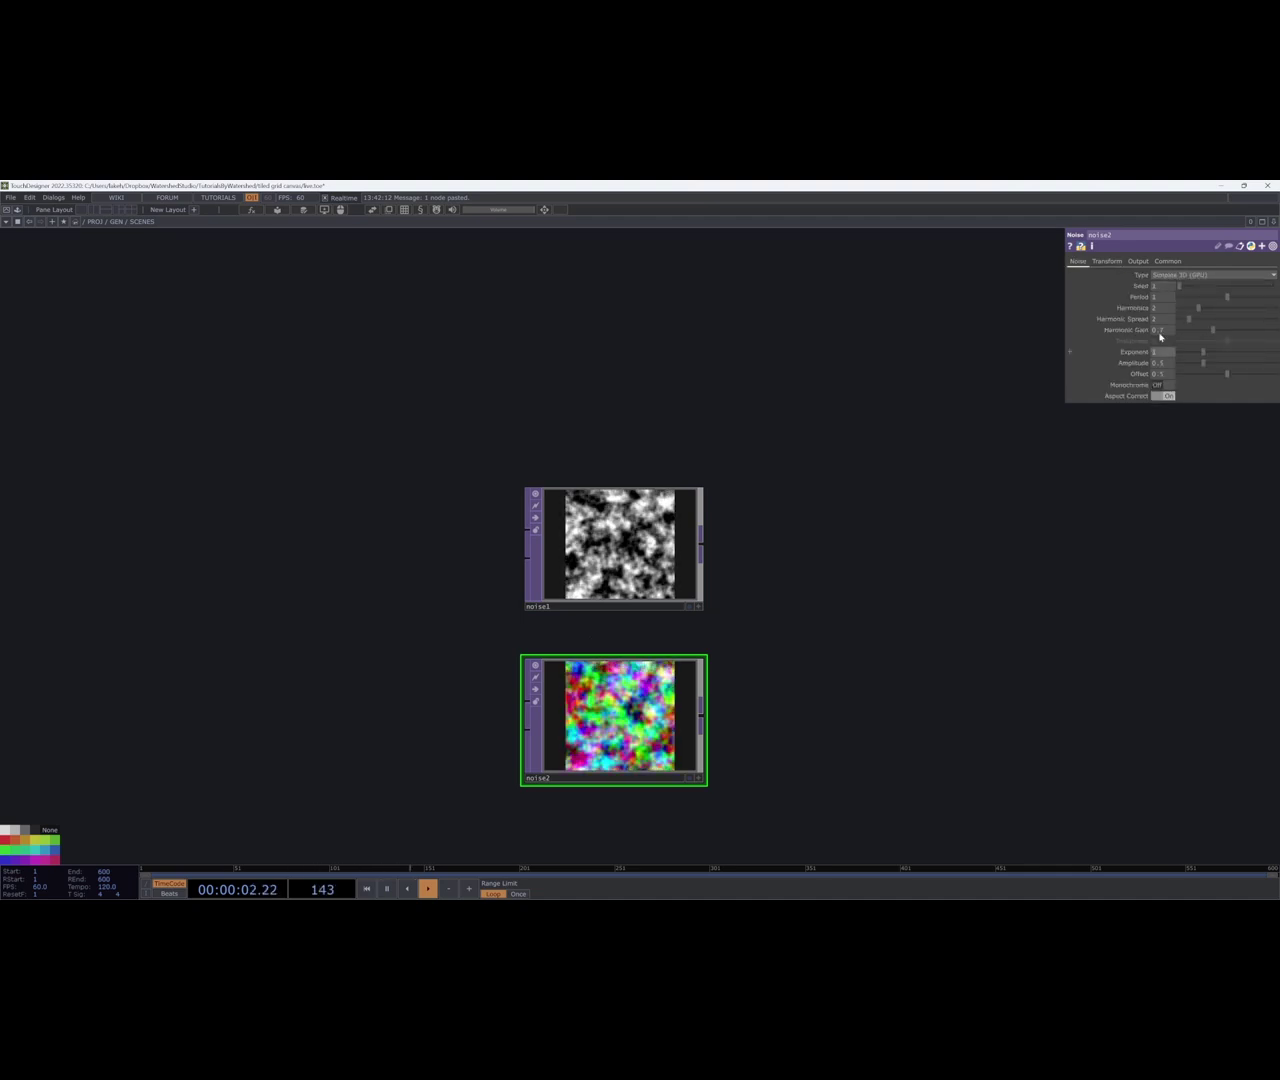
left_click(1165, 286)
type("9999")
key("Return")
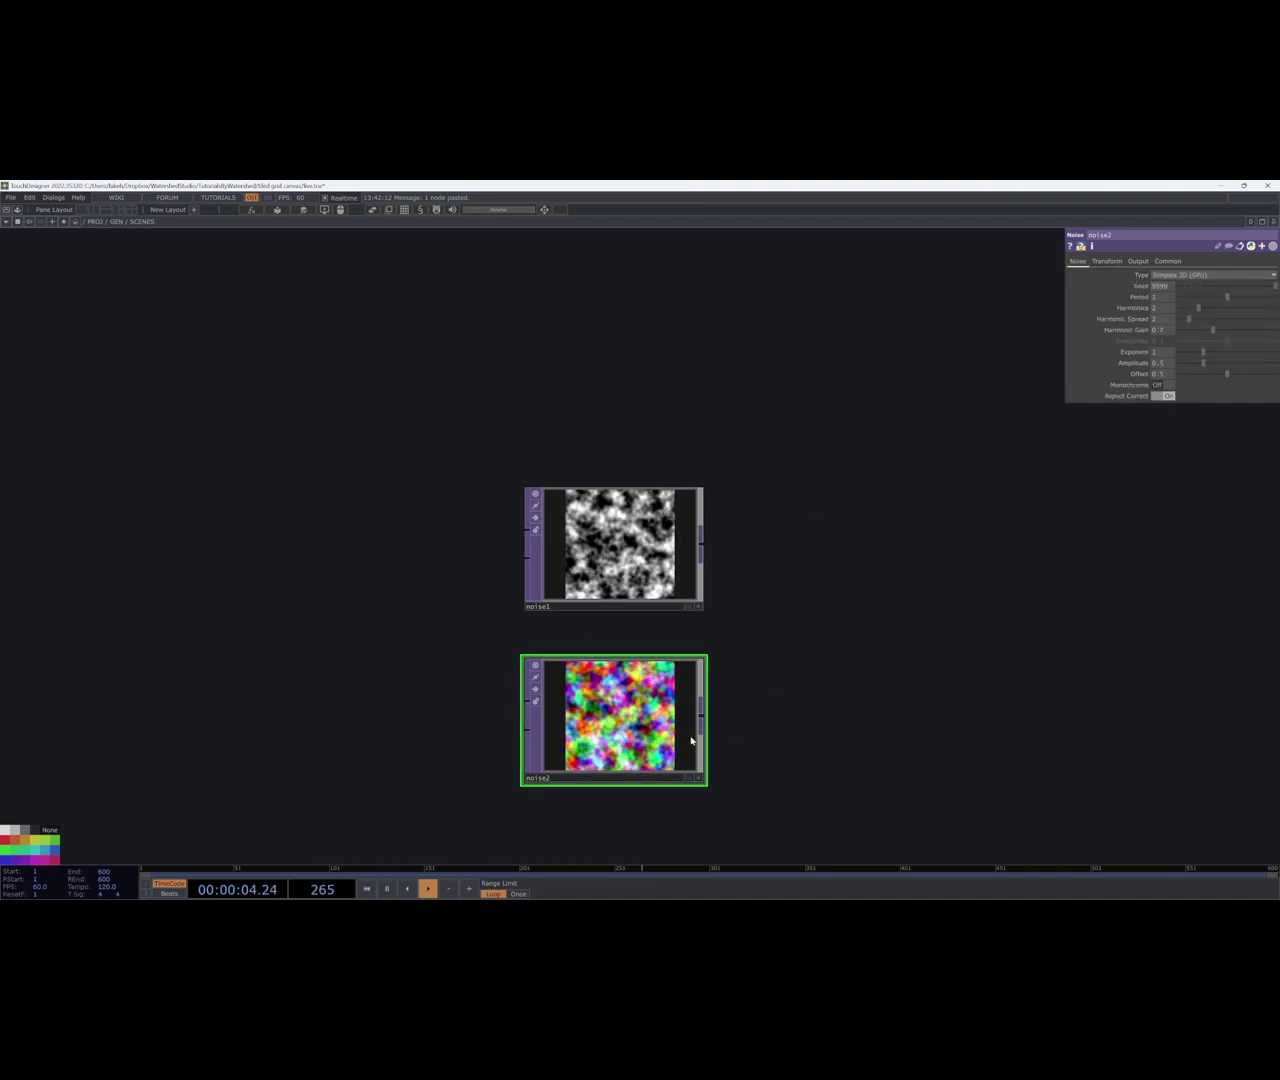
Duplicate the coloured Noise beside itself and connect noise2 to the second input of the copy.
left_click_drag(781, 709, 719, 581)
key("ctrl+c")
key("ctrl+v")
left_click(790, 592)
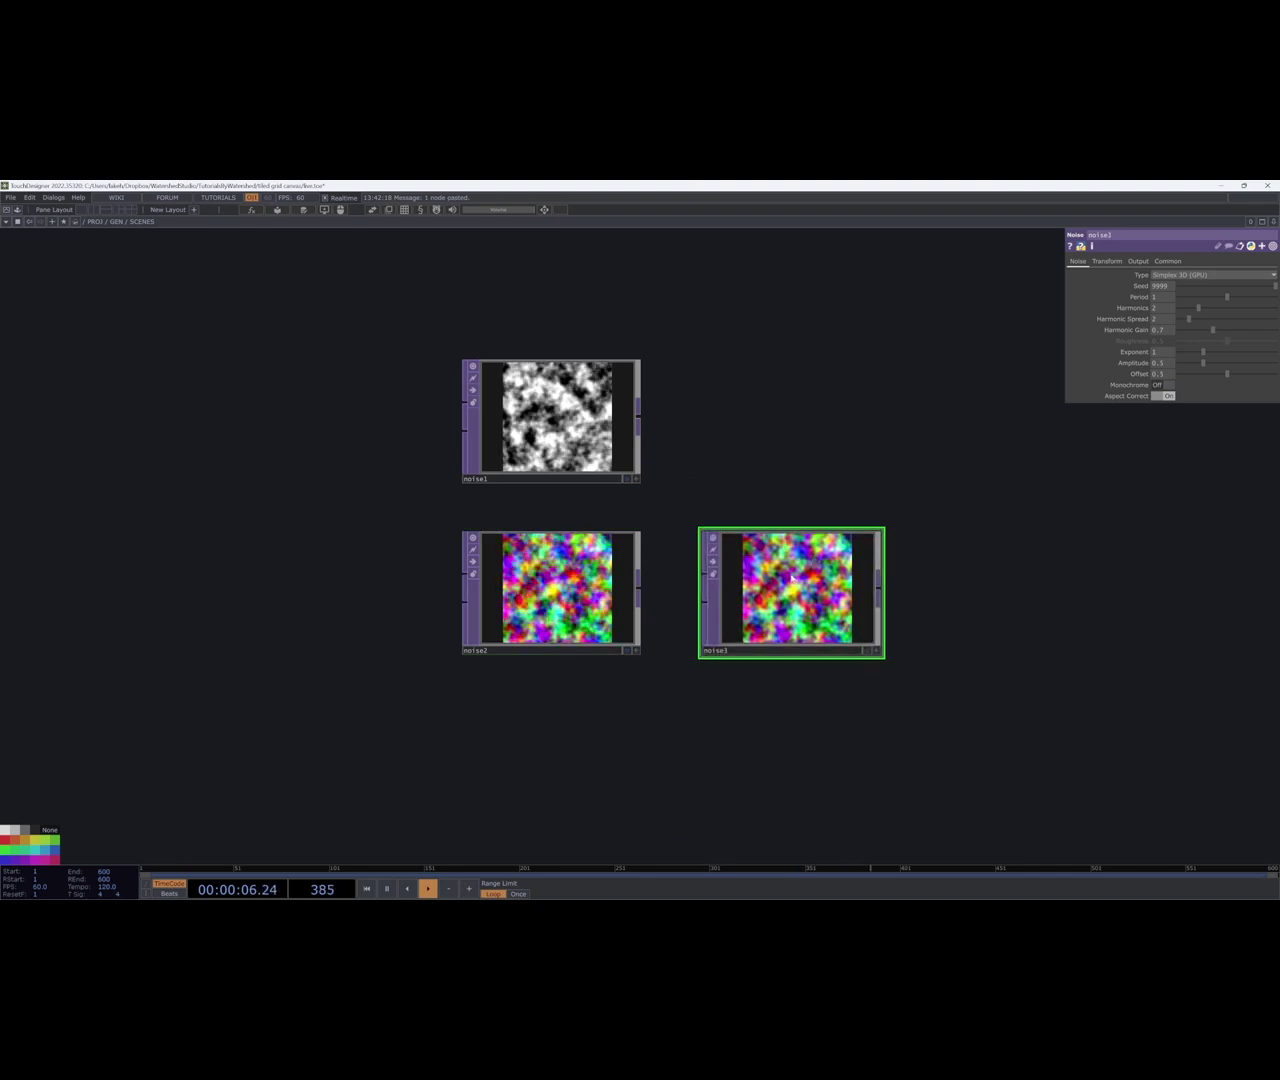
left_click_drag(640, 590, 703, 601)
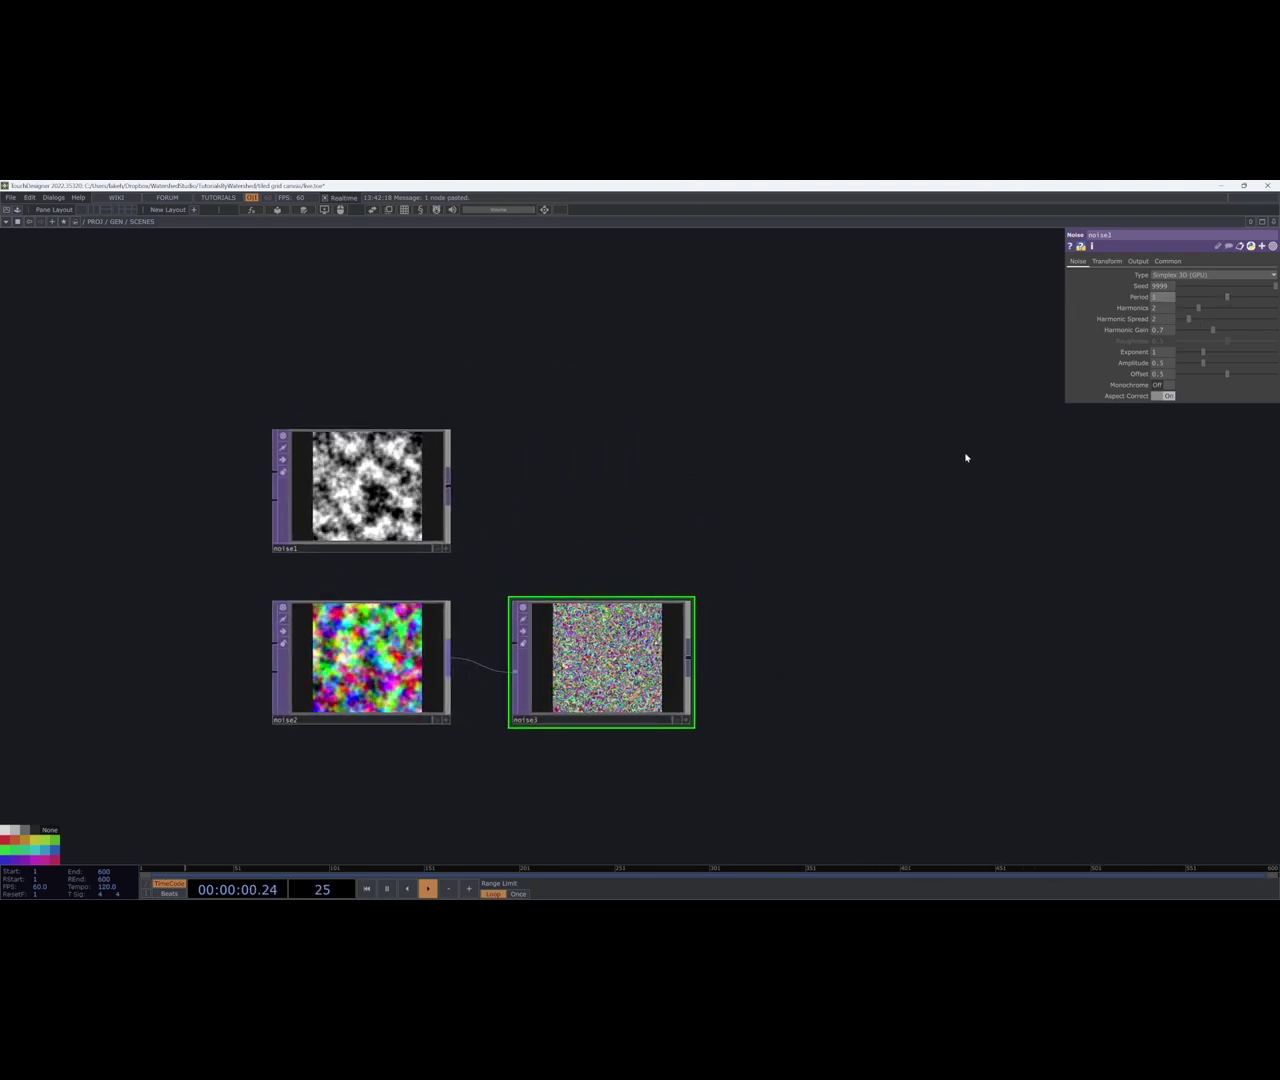
Set noise2's period to 3 and edit the time multiplier in noise3's Z translate expression.
left_click(430, 678)
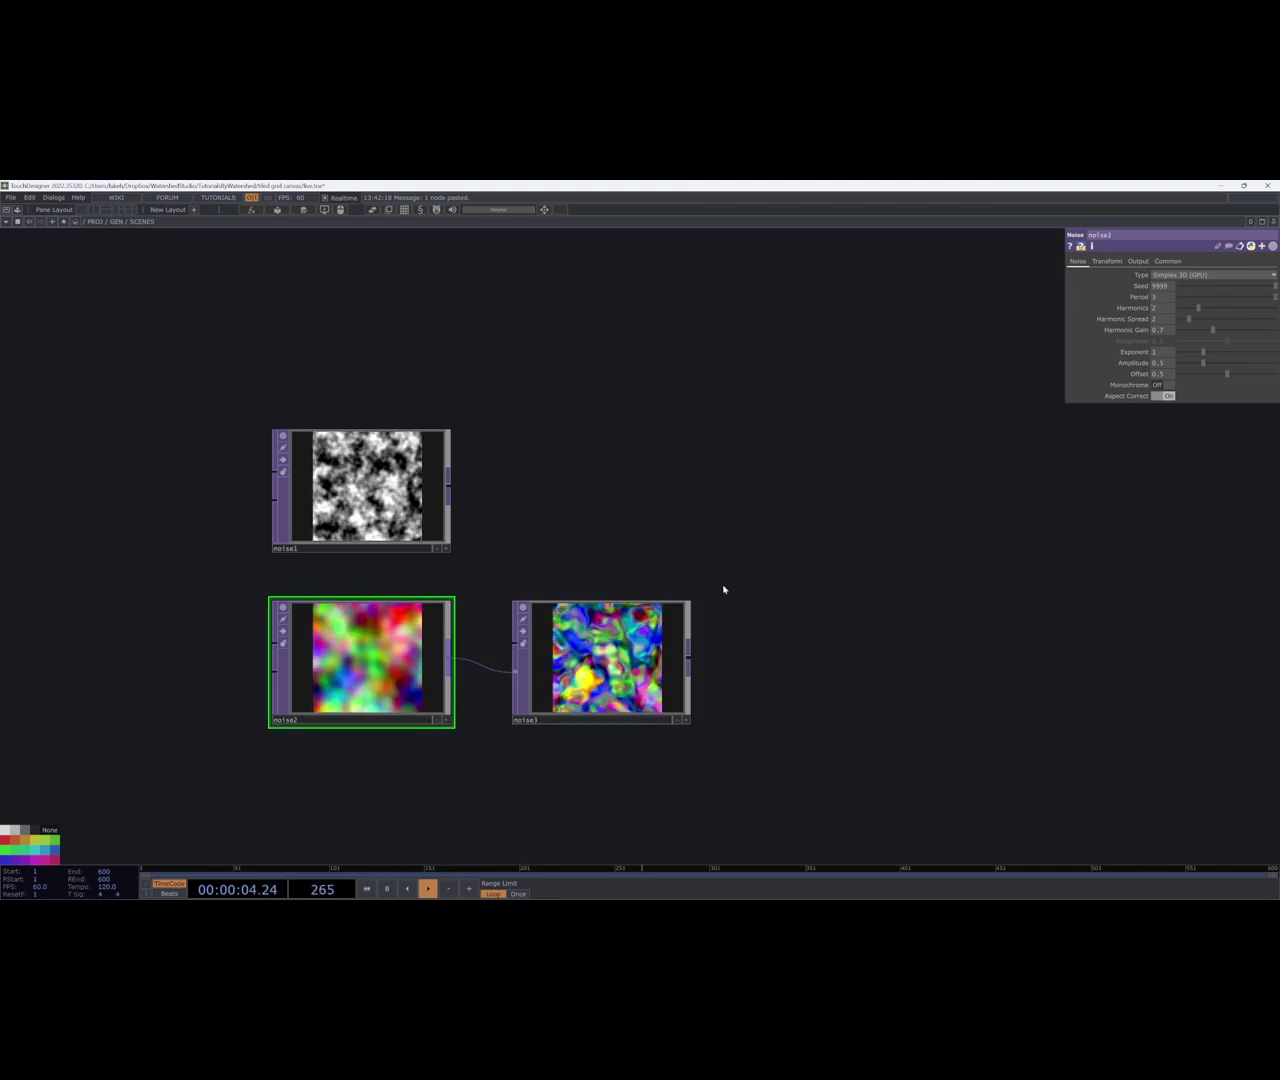
left_click(636, 651)
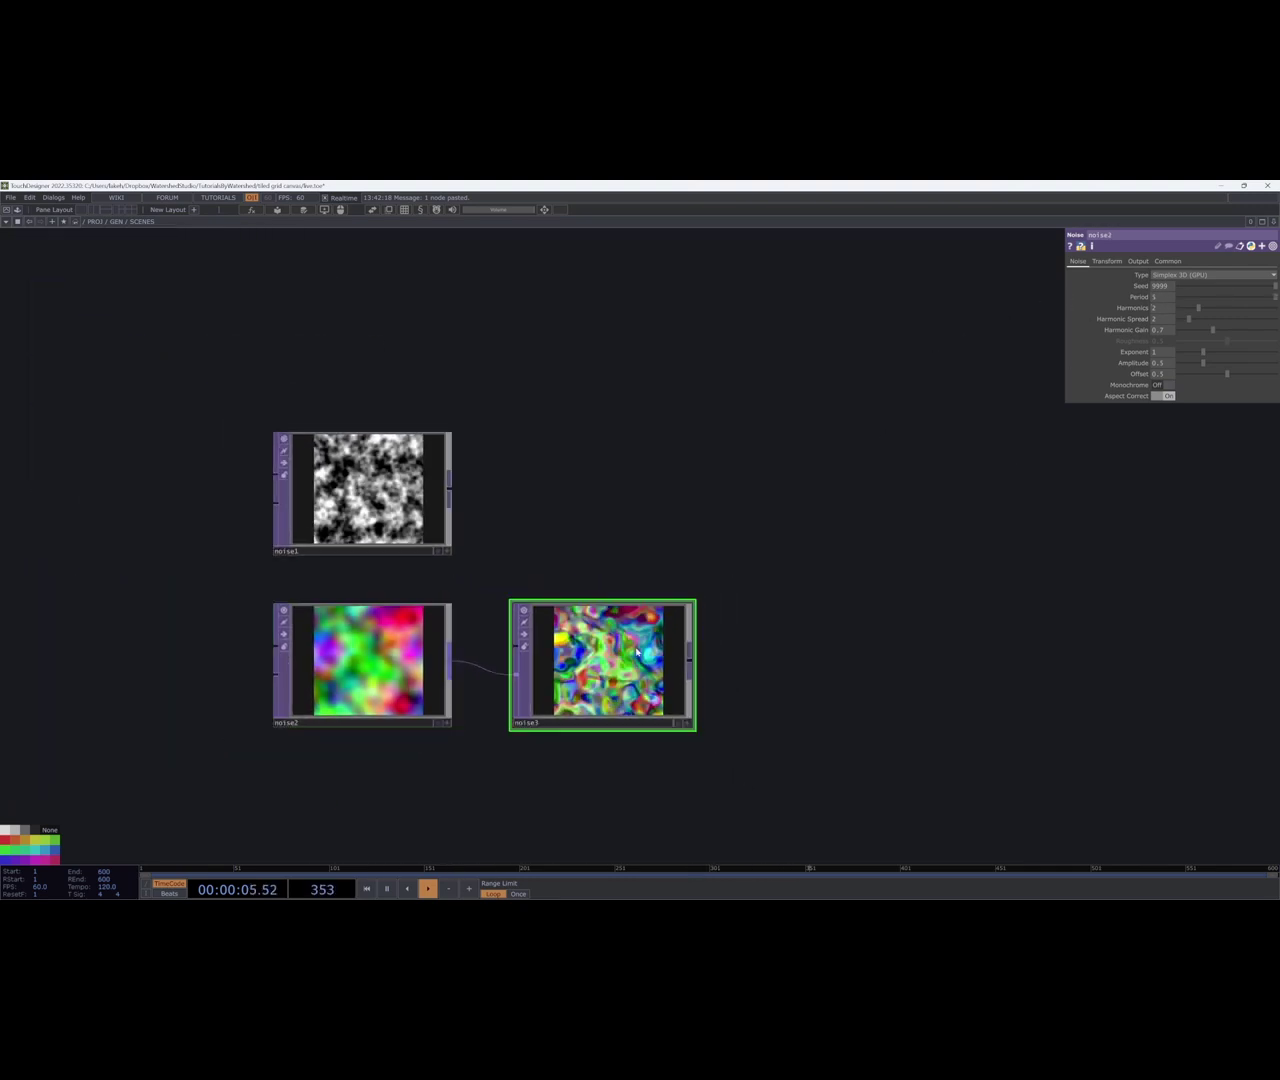
left_click(1107, 261)
left_click(1138, 297)
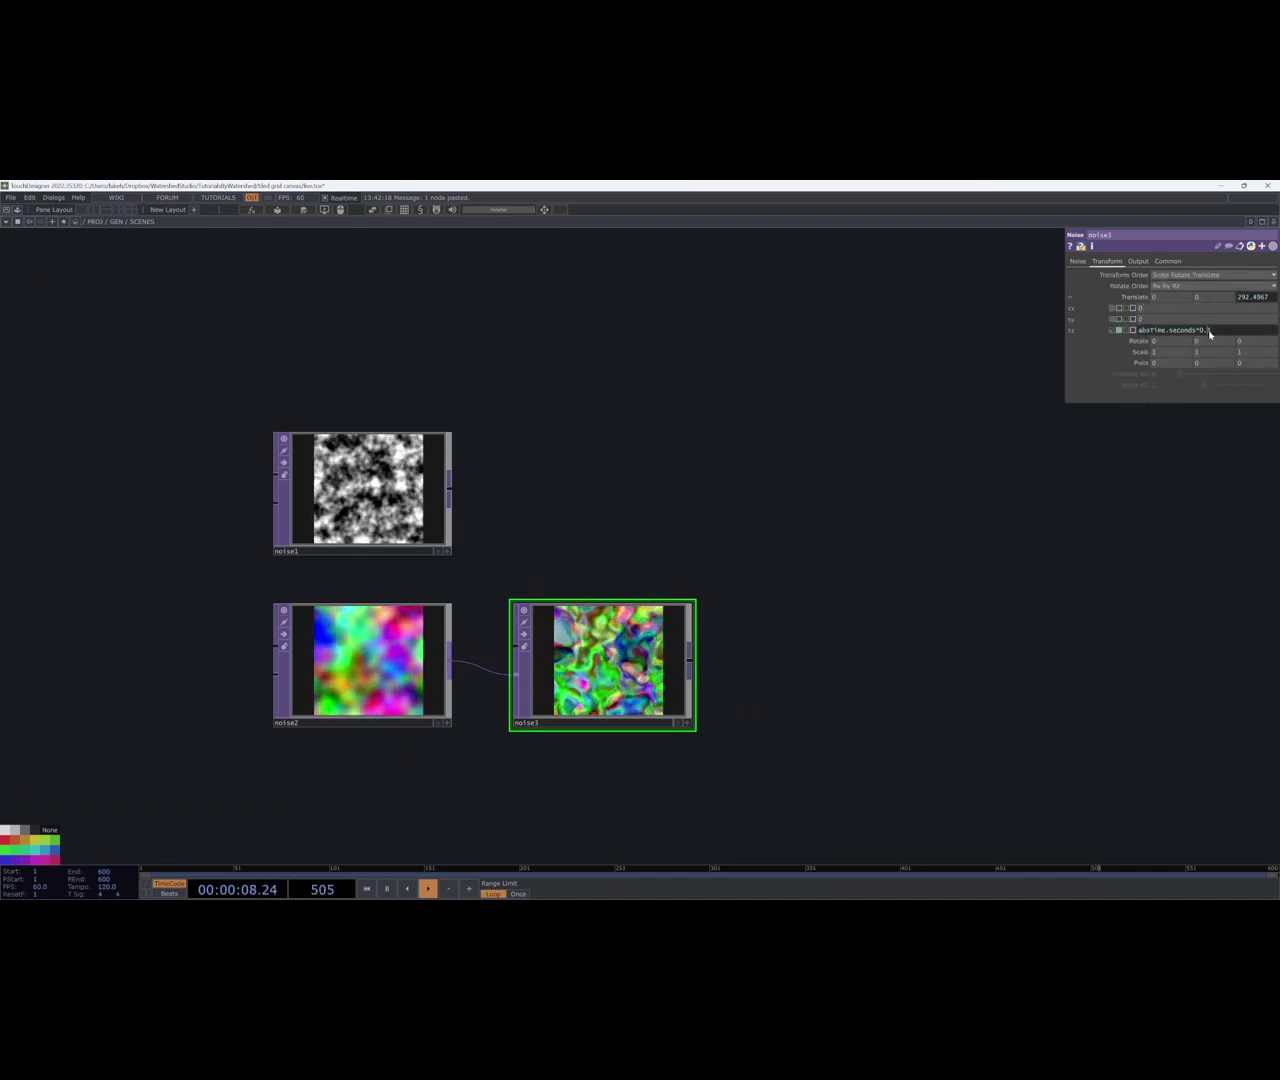
key("Return")
left_click_drag(834, 589, 803, 591)
Add an Out operator after noise1 and another after noise3, leaving extra space before both.
right_click(420, 492)
left_click(386, 529)
left_click(777, 495)
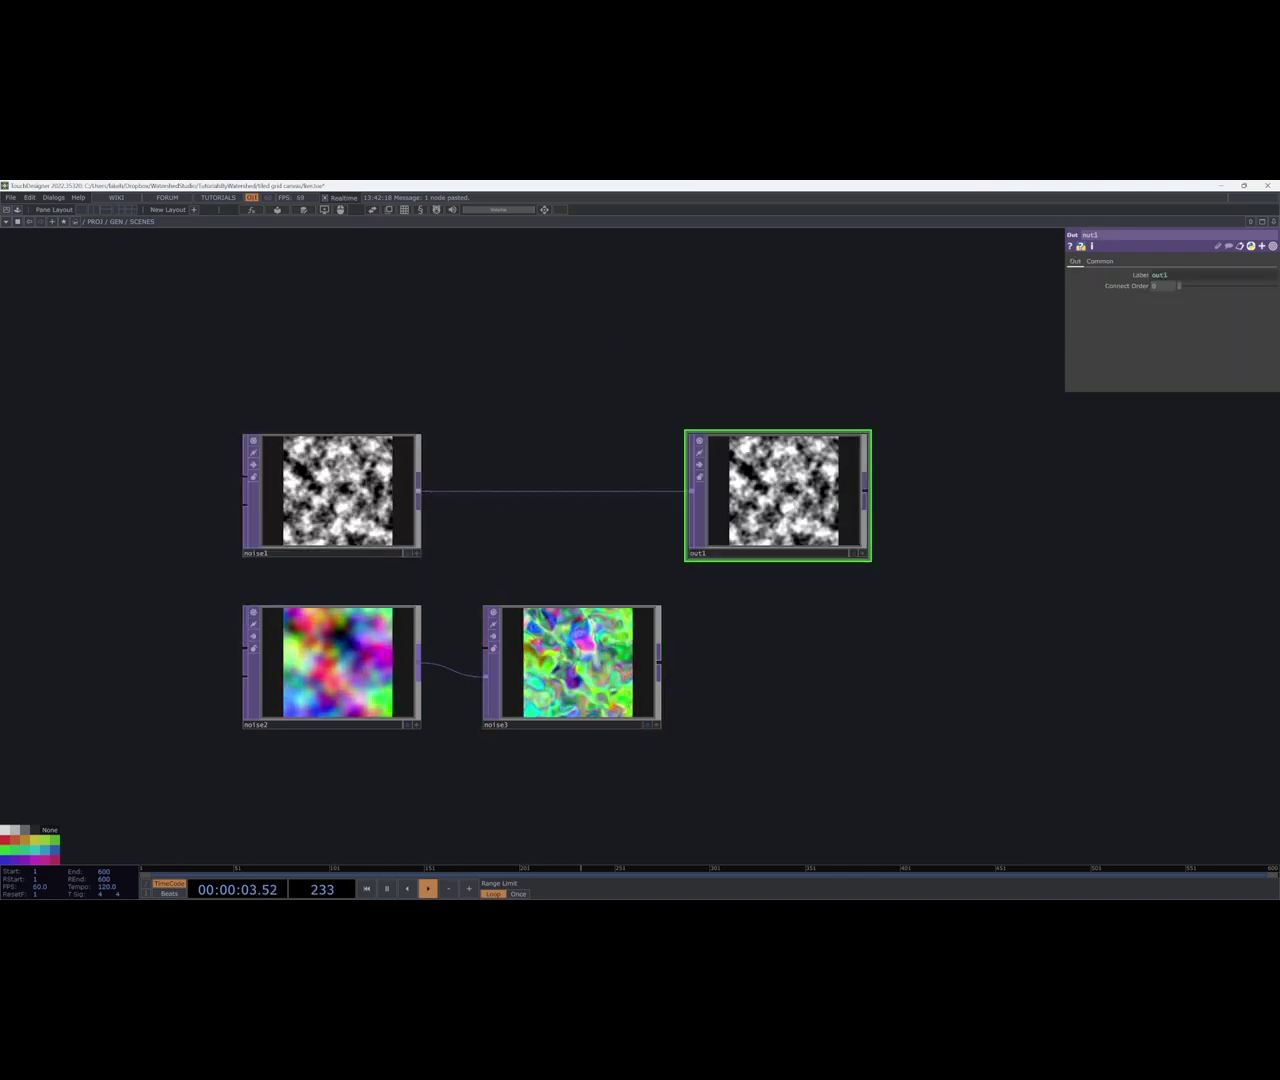
right_click(658, 662)
left_click(631, 706)
left_click(790, 660)
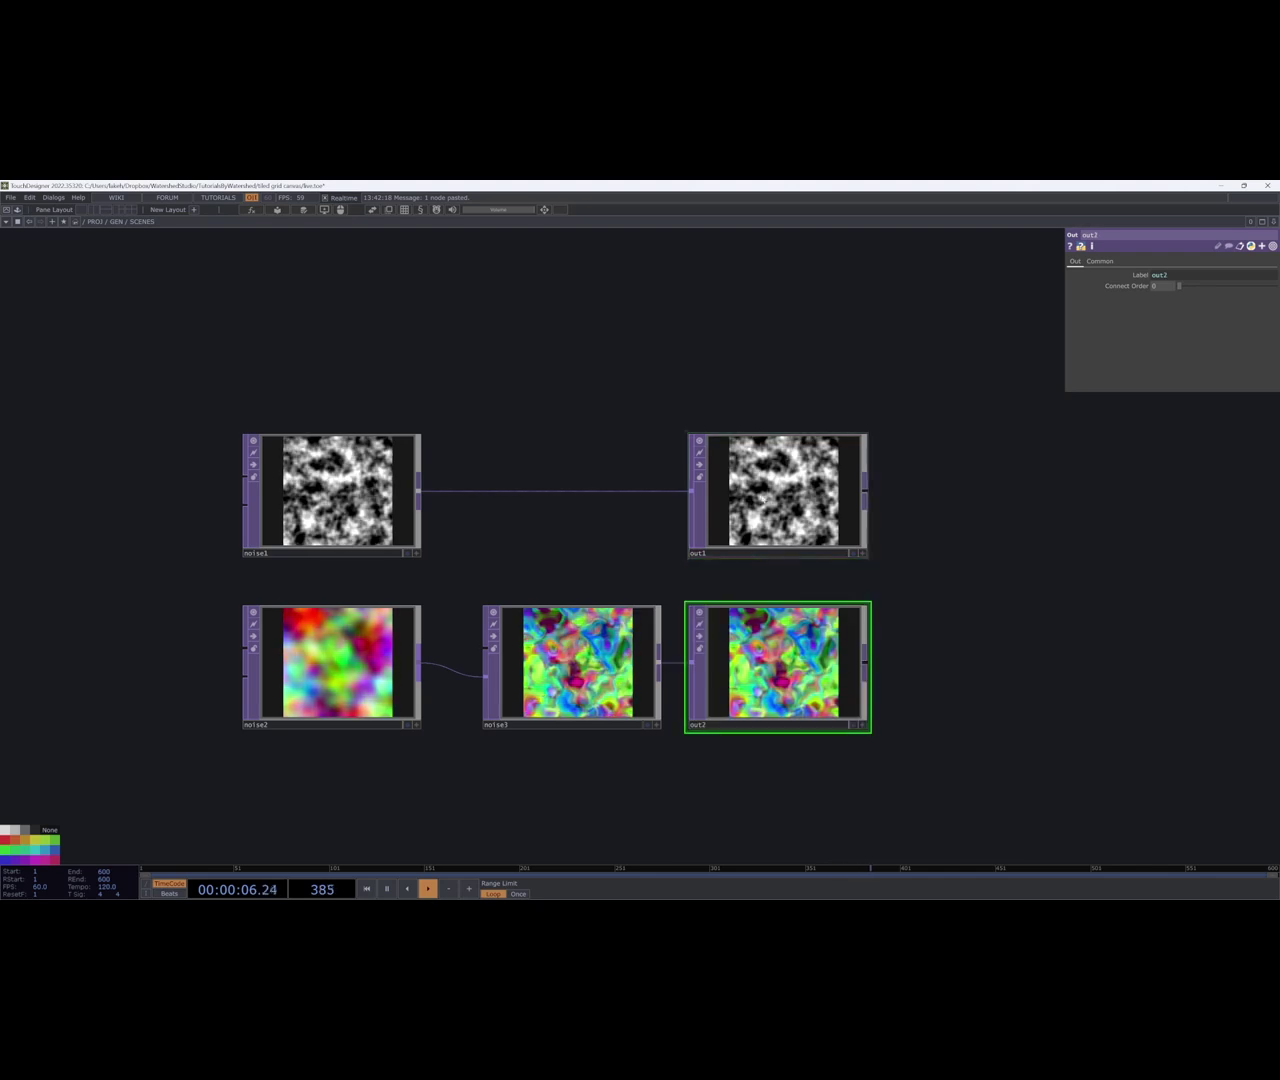
left_click_drag(770, 500, 839, 500)
left_click_drag(770, 655, 839, 655)
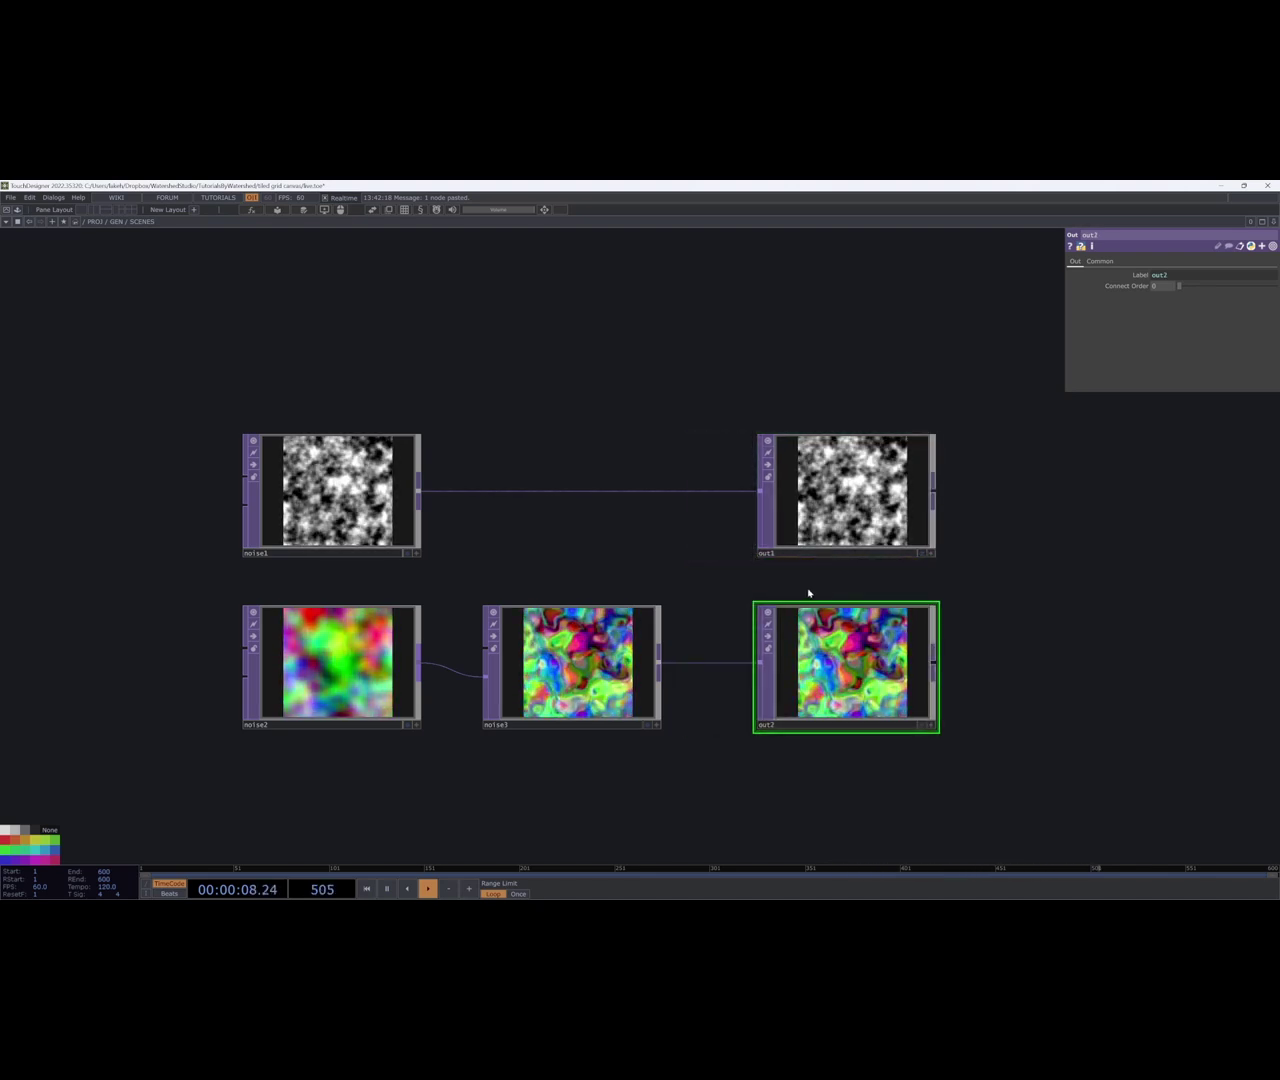
Move noise1 and out1 upward to separate their chain from the coloured noise chain.
scroll(816, 594, "down", 2)
left_click_drag(643, 586, 570, 625)
left_click_drag(430, 575, 404, 504)
left_click_drag(798, 575, 821, 478)
Collapse noise1 into its own Base component and name it SCENE1.
left_click_drag(452, 522, 452, 497)
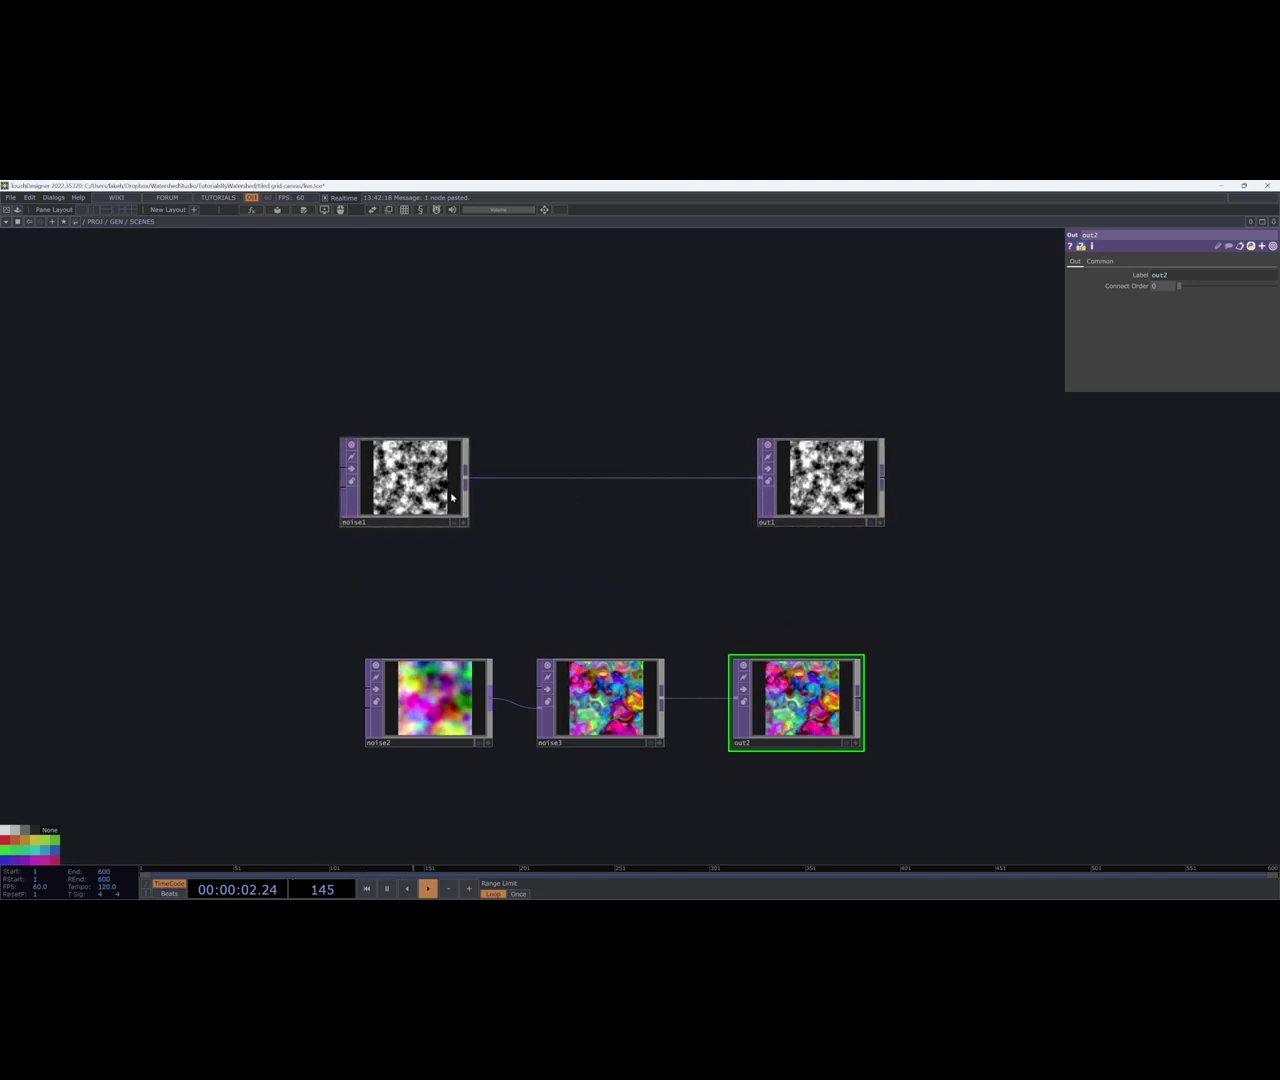
right_click(452, 497)
left_click(623, 658)
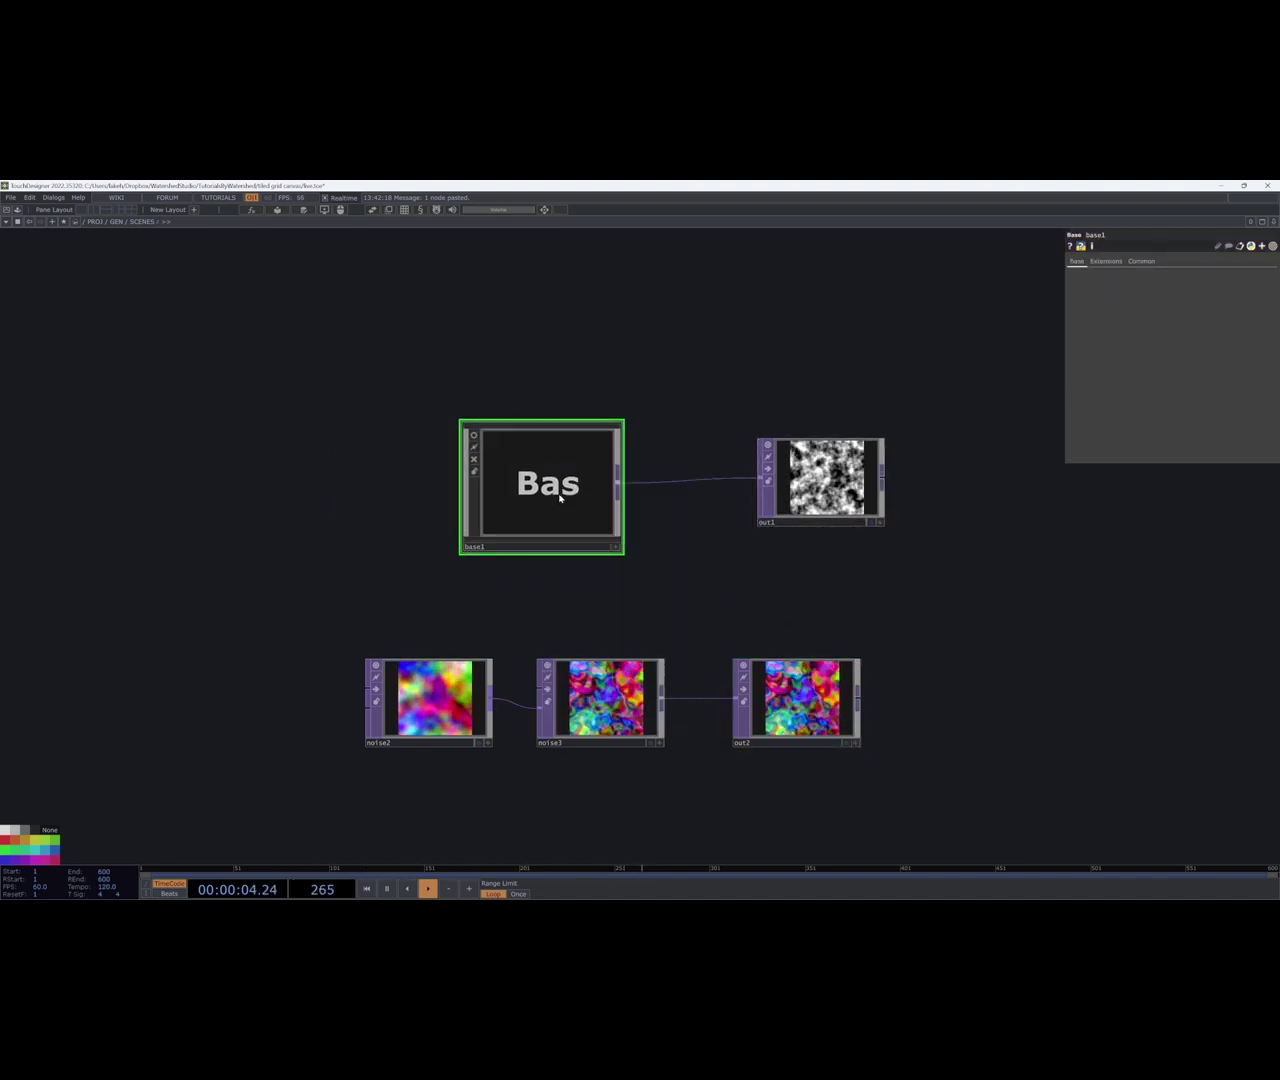
double_click(551, 547)
type("SCENE")
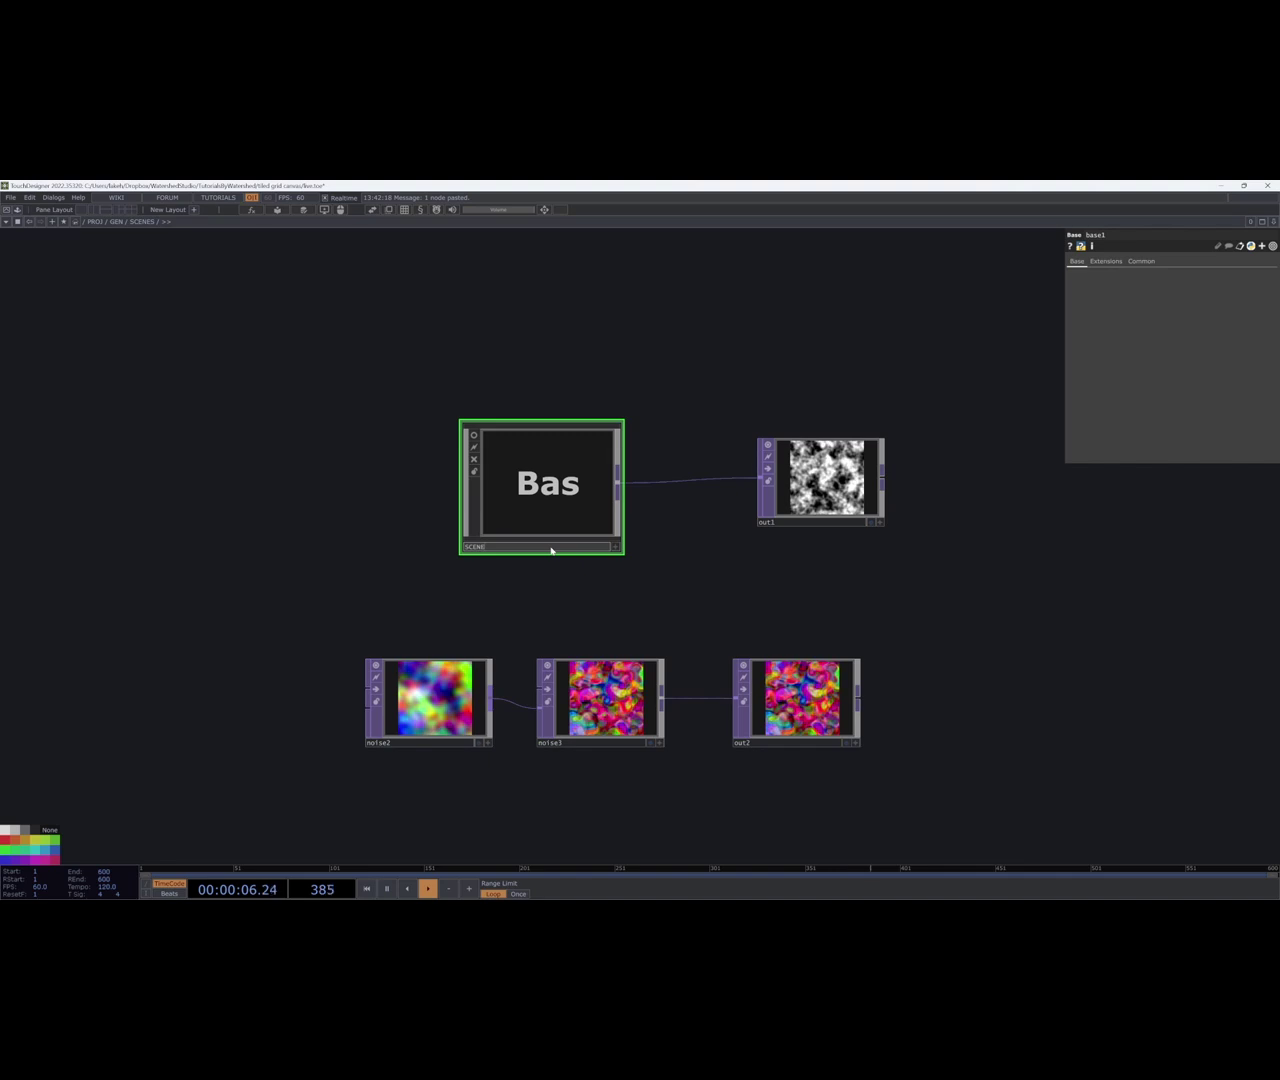
type("1")
key("Return")
Collapse noise2 and noise3 together into a Base component and name it SCENE2.
left_click_drag(618, 617, 653, 595)
right_click_drag(391, 603, 693, 770)
right_click(695, 771)
left_click(733, 841)
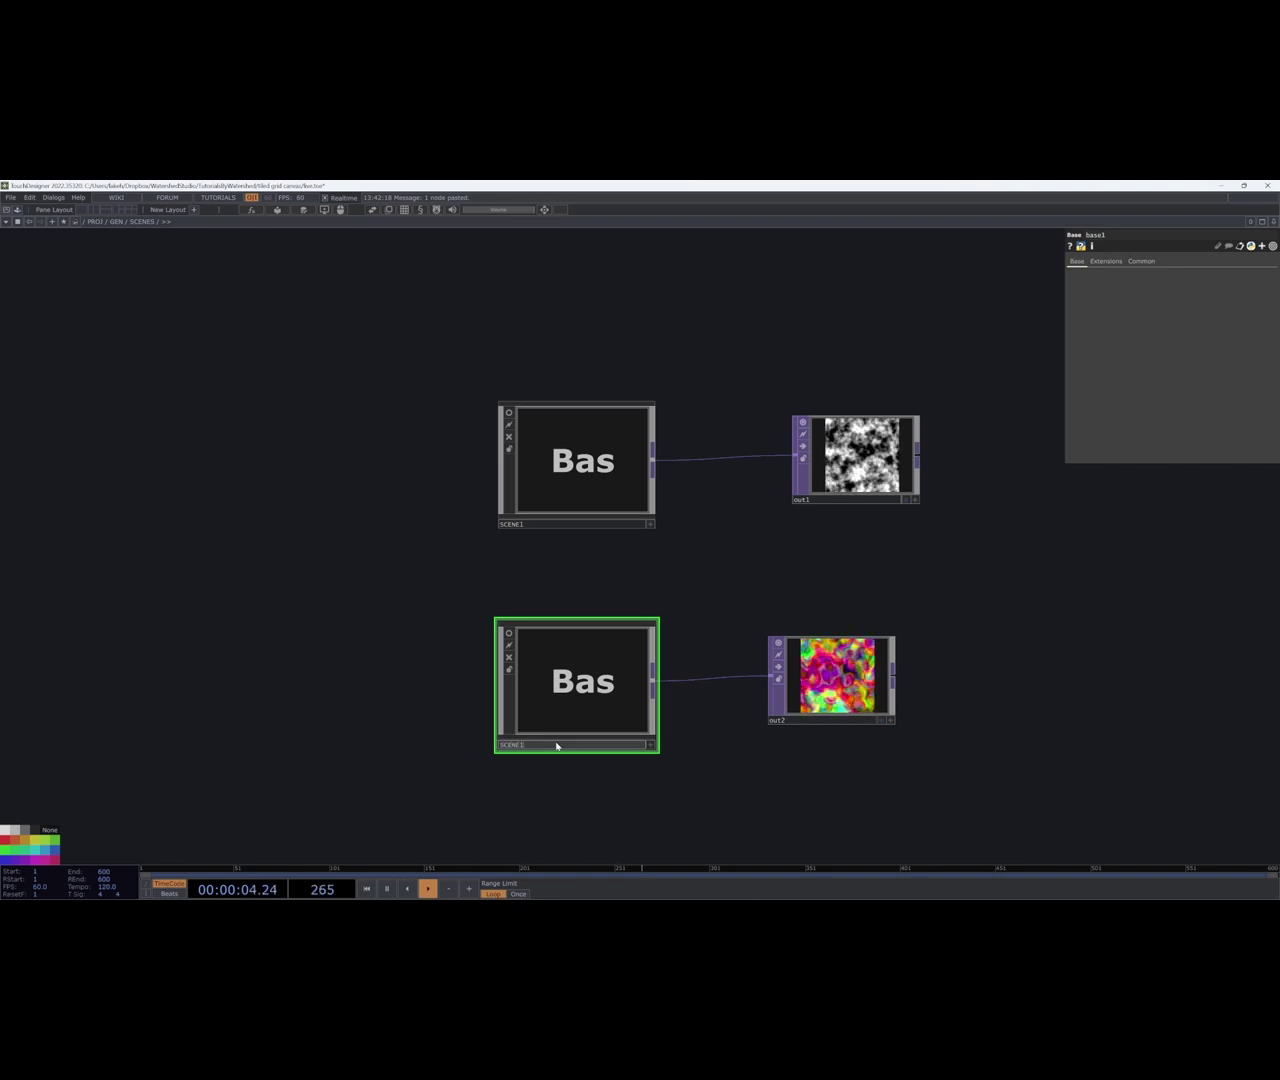
key("Return")
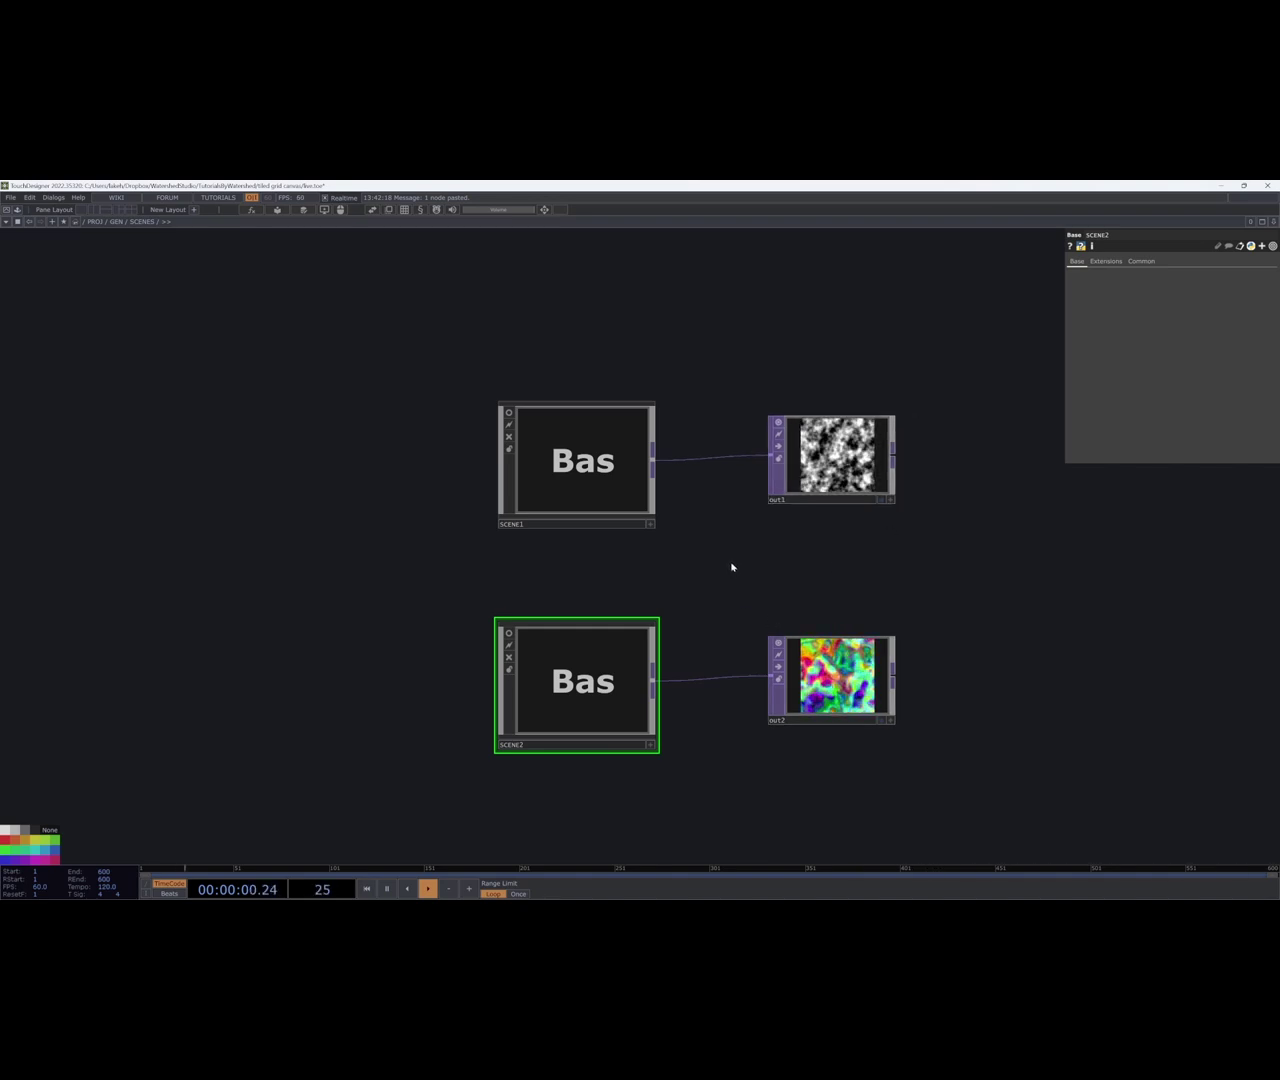
Enter the SCENE1 component and line up its Out operator with the Noise.
left_click(620, 466)
key("i")
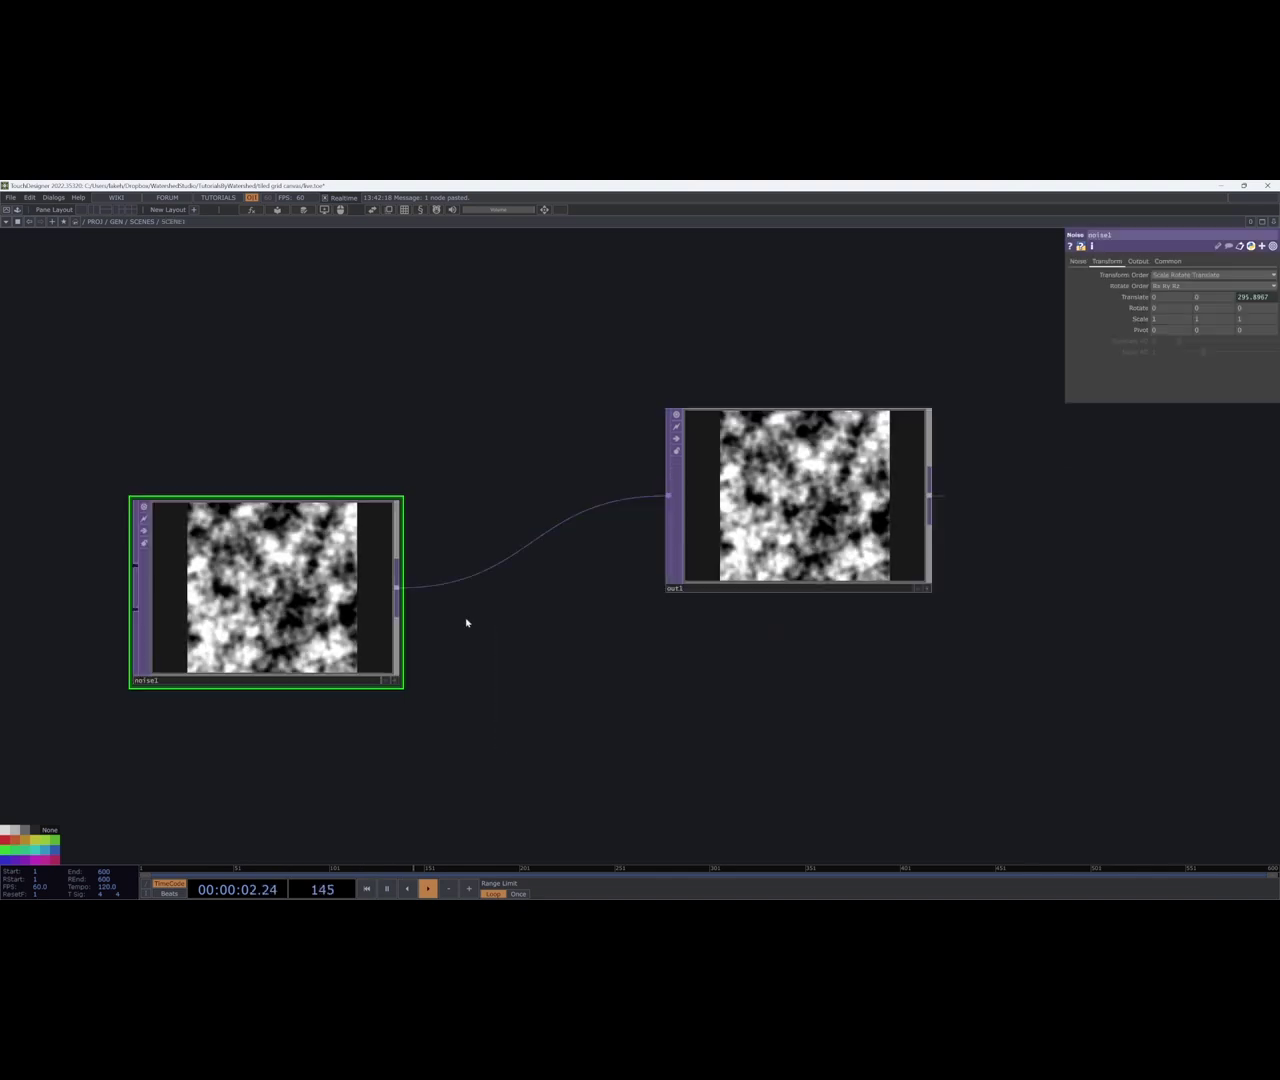
scroll(785, 440, "down", 3)
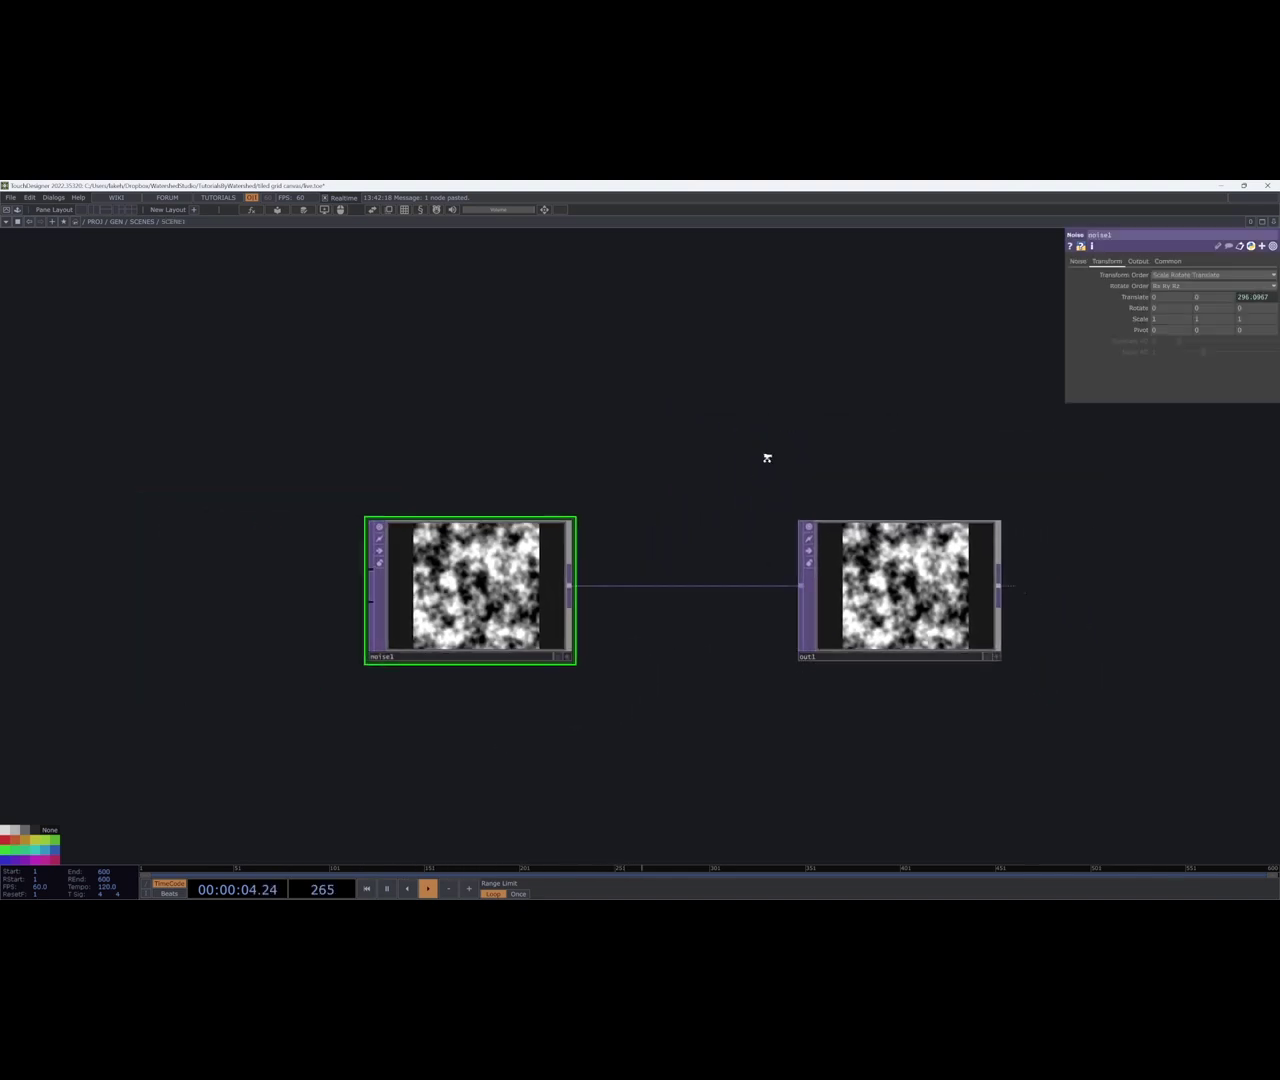
Open the PROJ container's custom parameters in a floating window, expand Output Resolution, and arrange the window above the SCENE1 network.
left_click(562, 211)
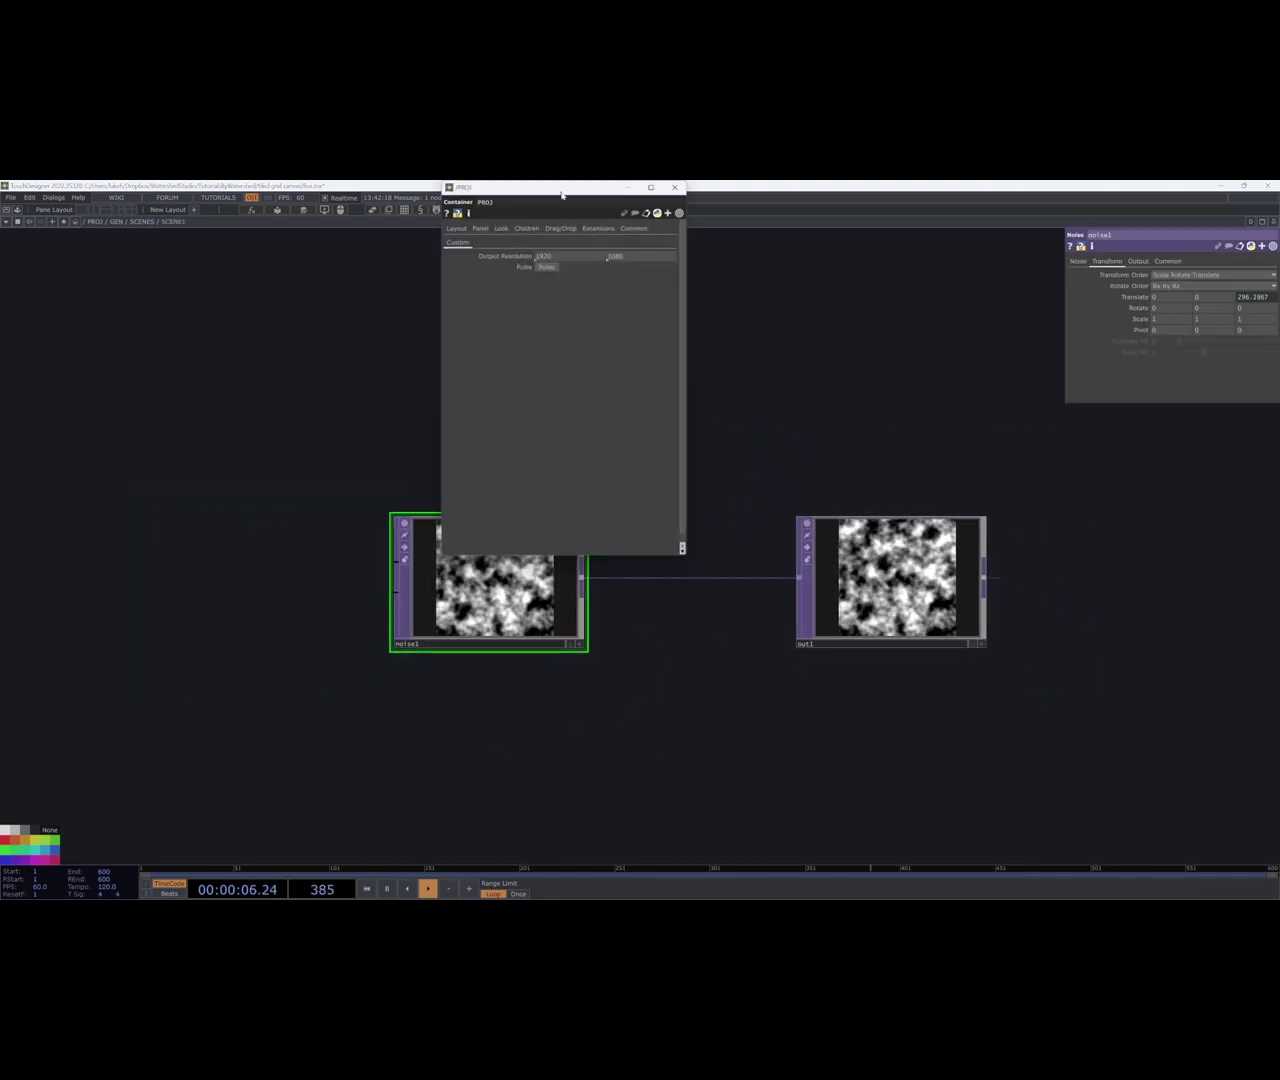
left_click_drag(563, 189, 512, 281)
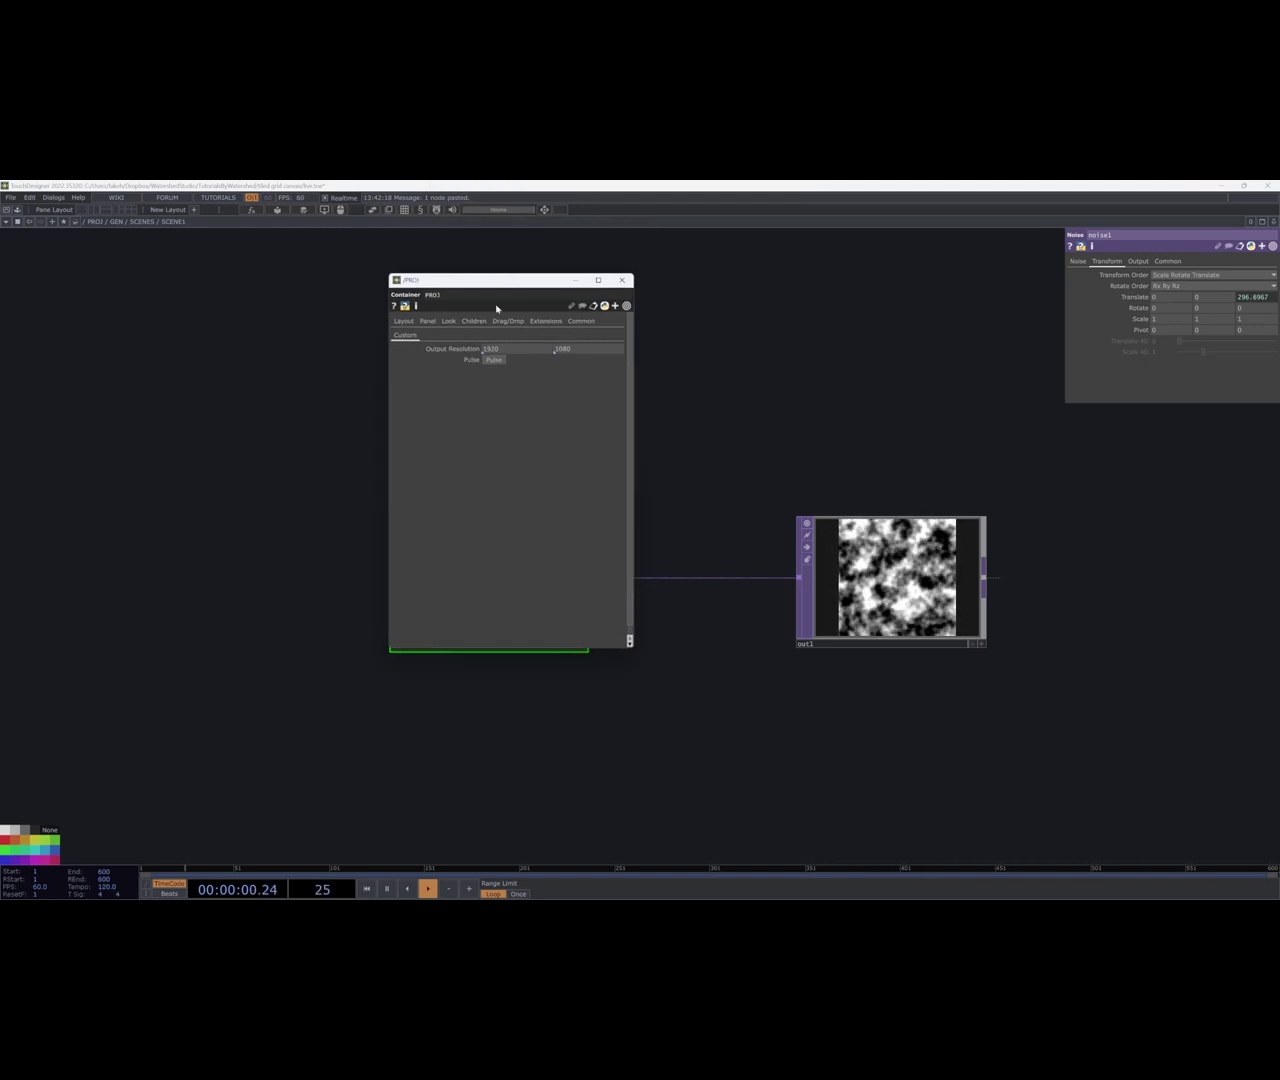
left_click(478, 350)
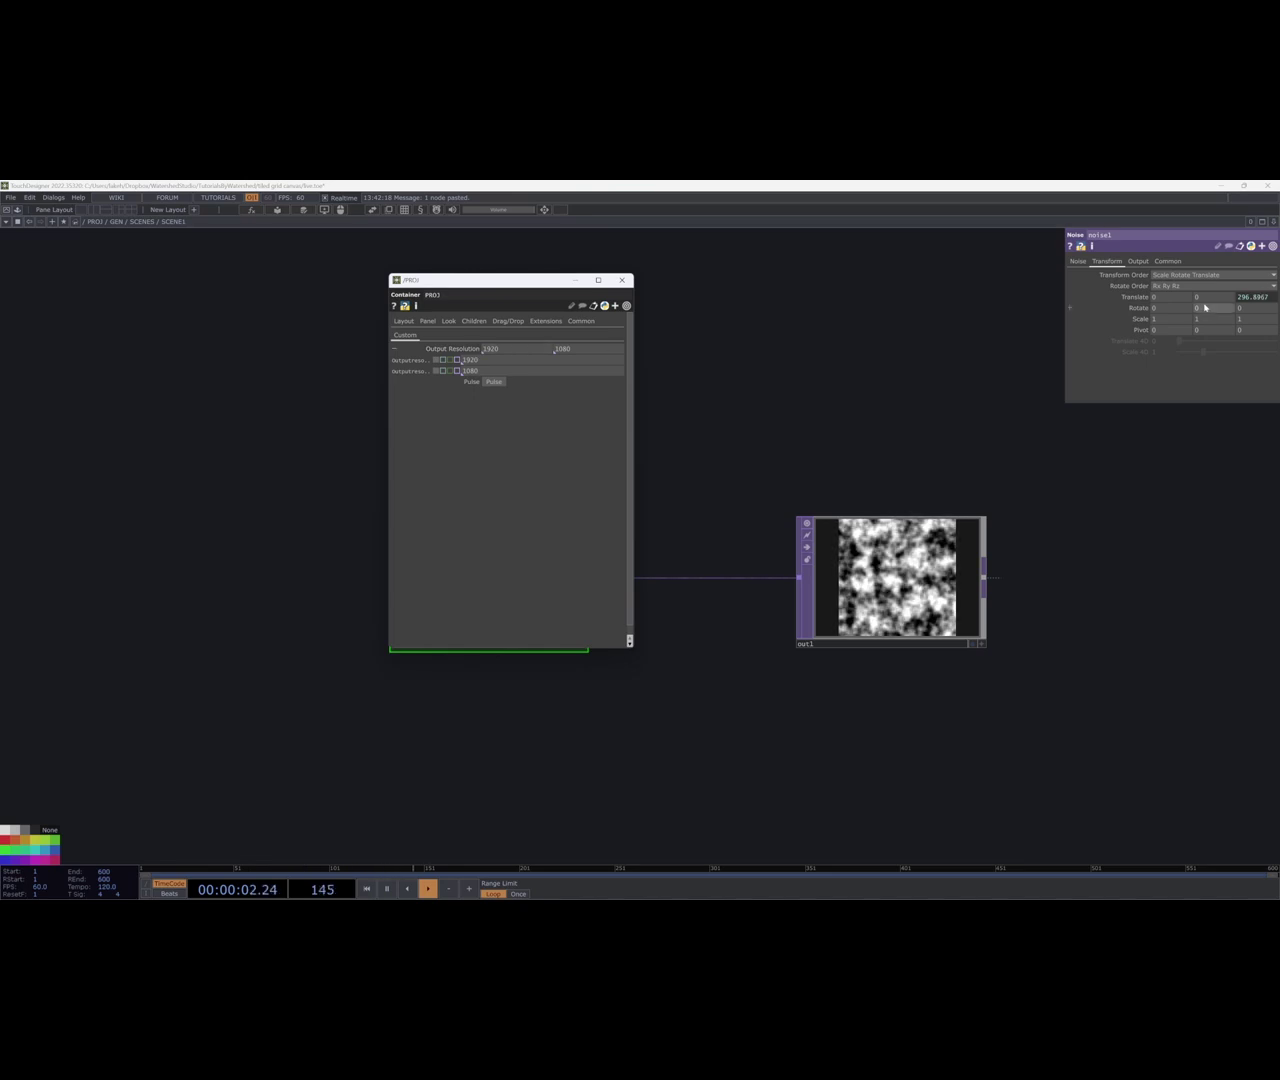
left_click_drag(832, 440, 789, 540)
left_click_drag(881, 480, 871, 510)
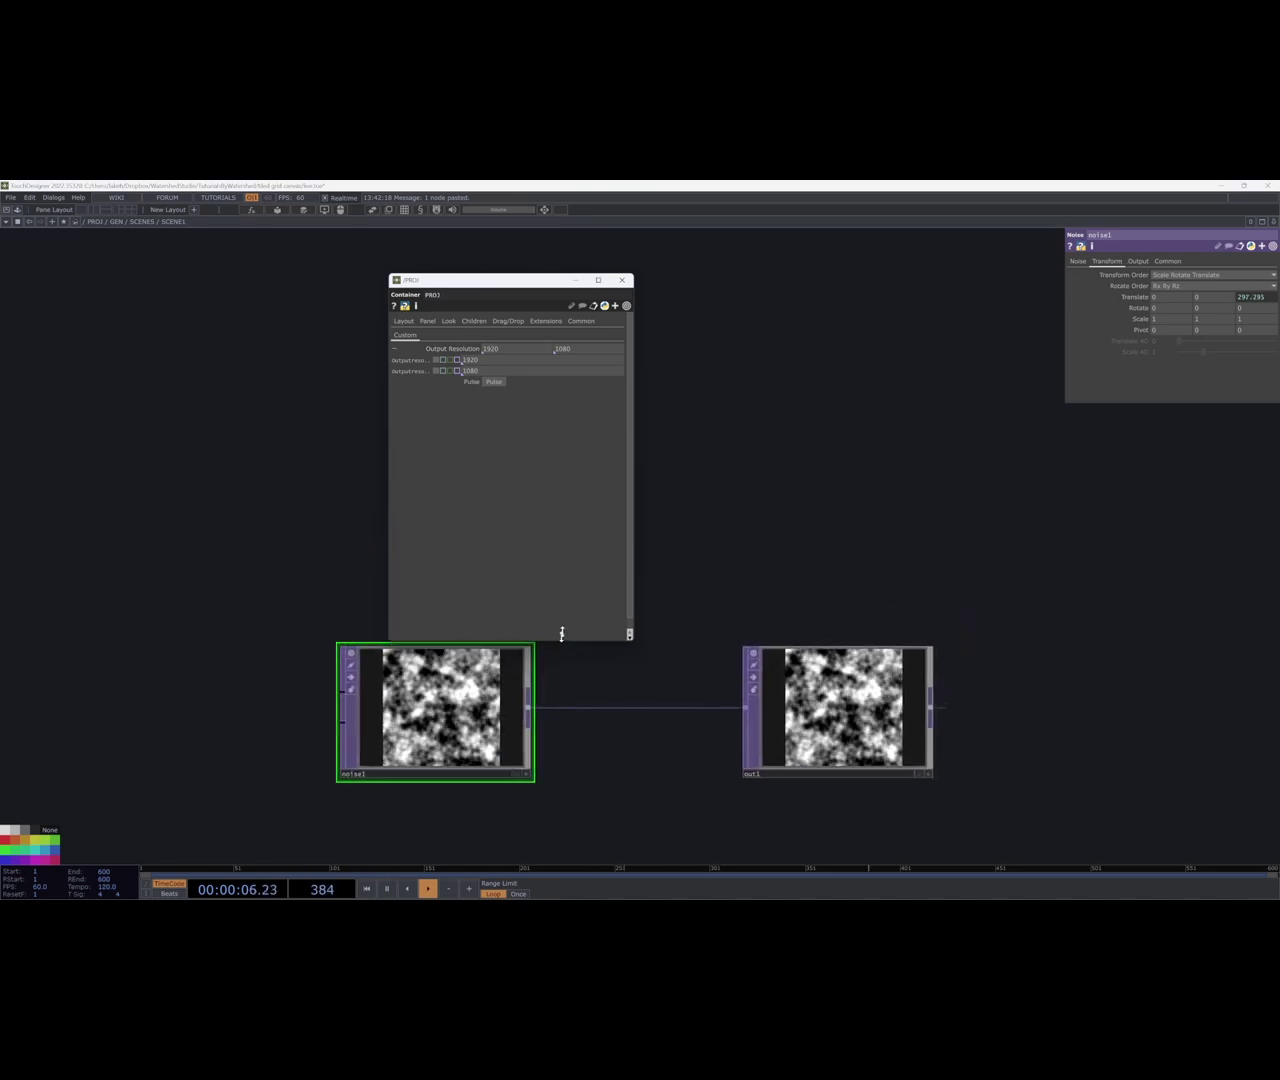
left_click_drag(560, 646, 560, 537)
left_click_drag(634, 608, 708, 562)
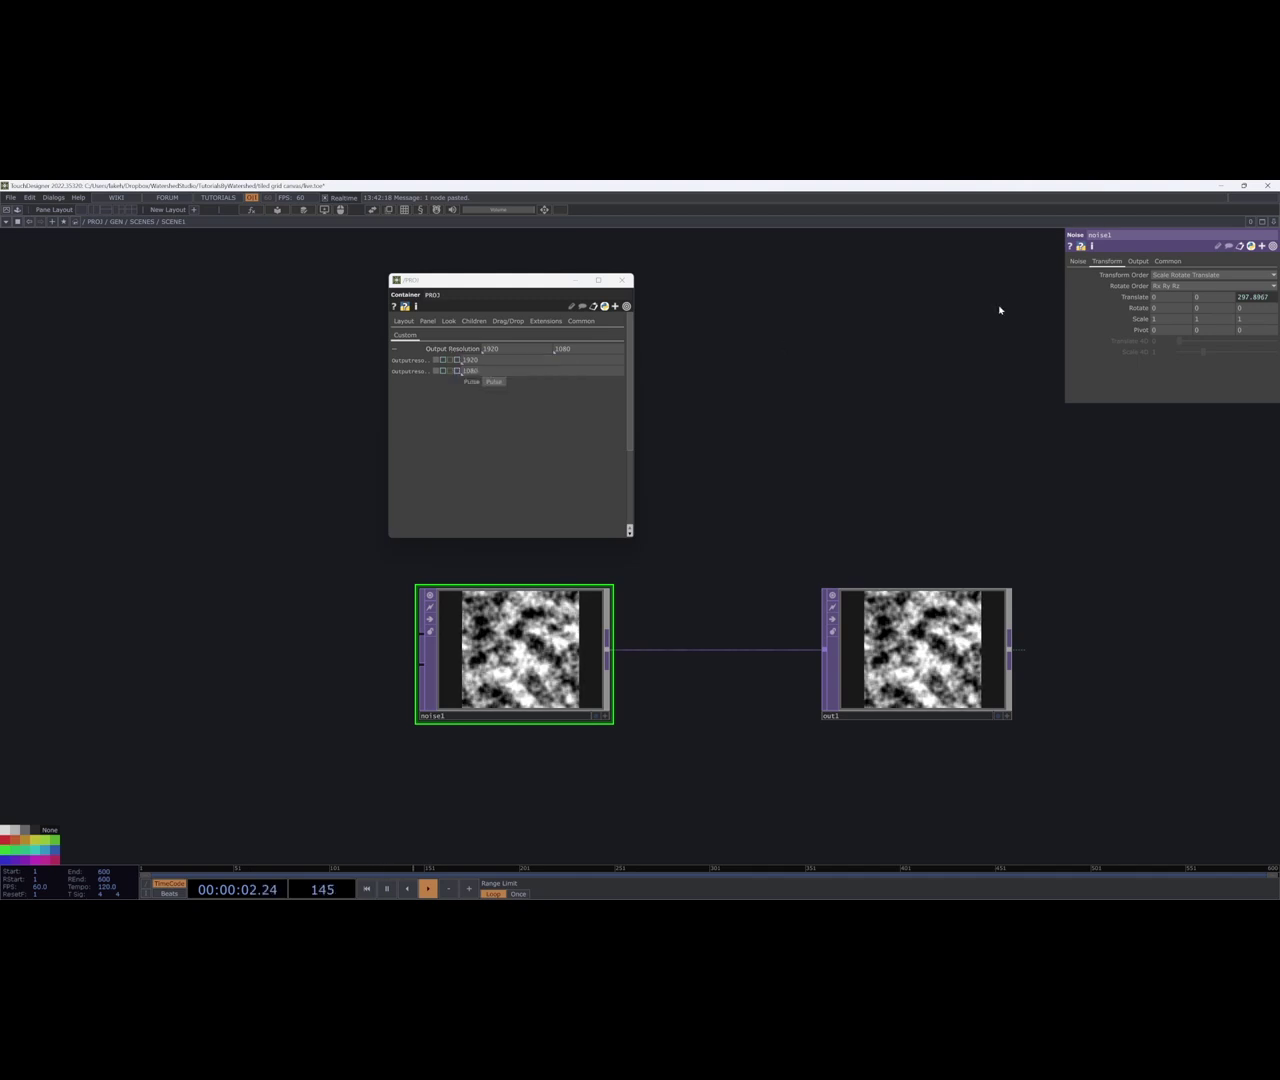
Link noise1's common Resolution values to the PROJ container's two Output Resolution parameters.
left_click(1085, 263)
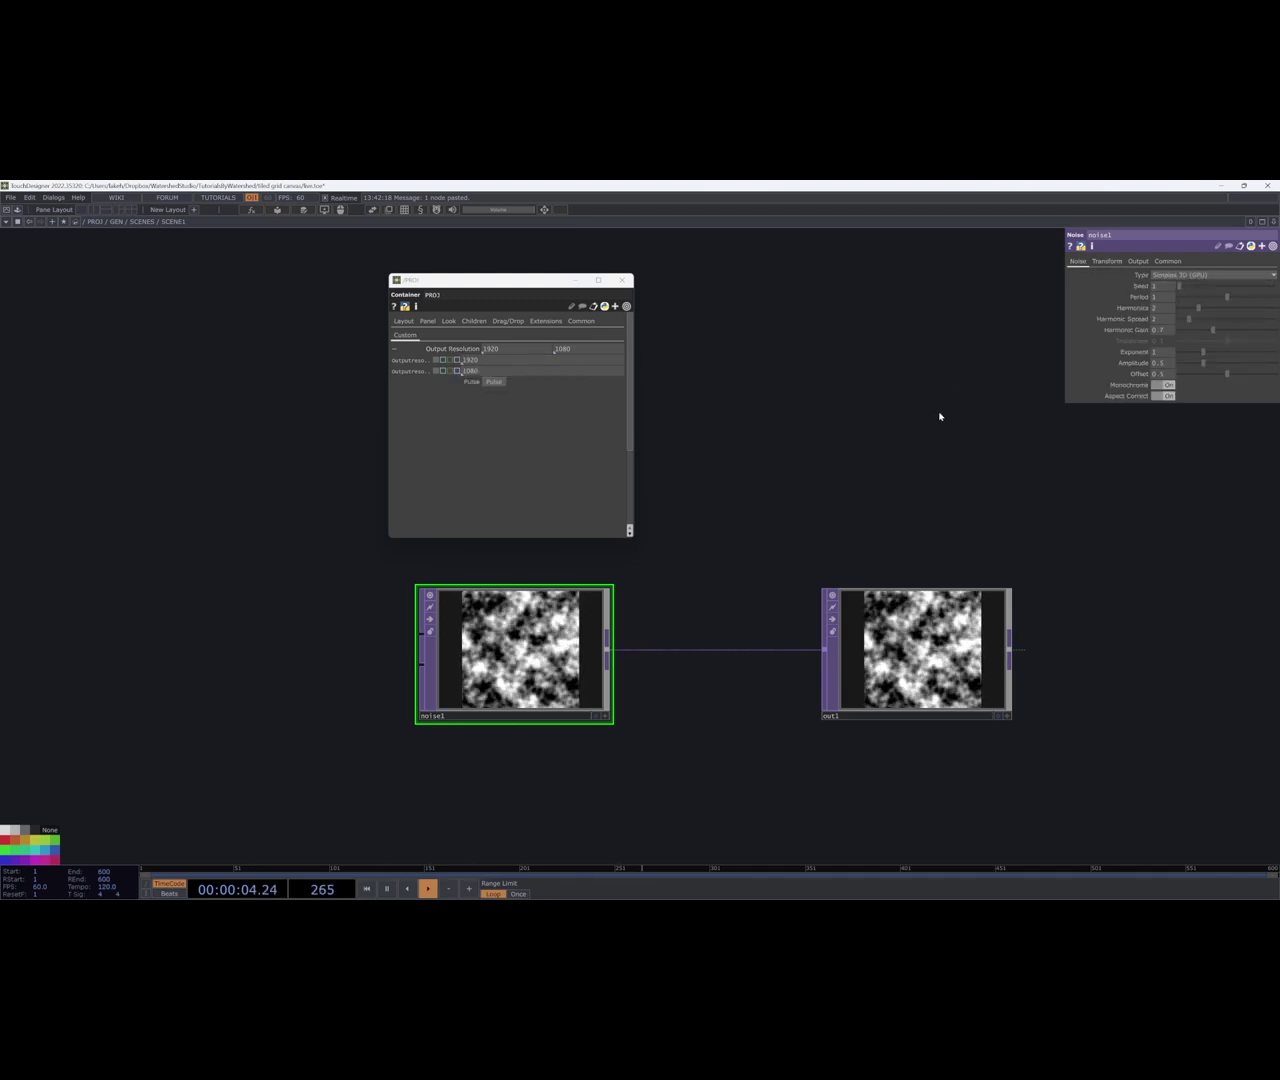
left_click(1168, 261)
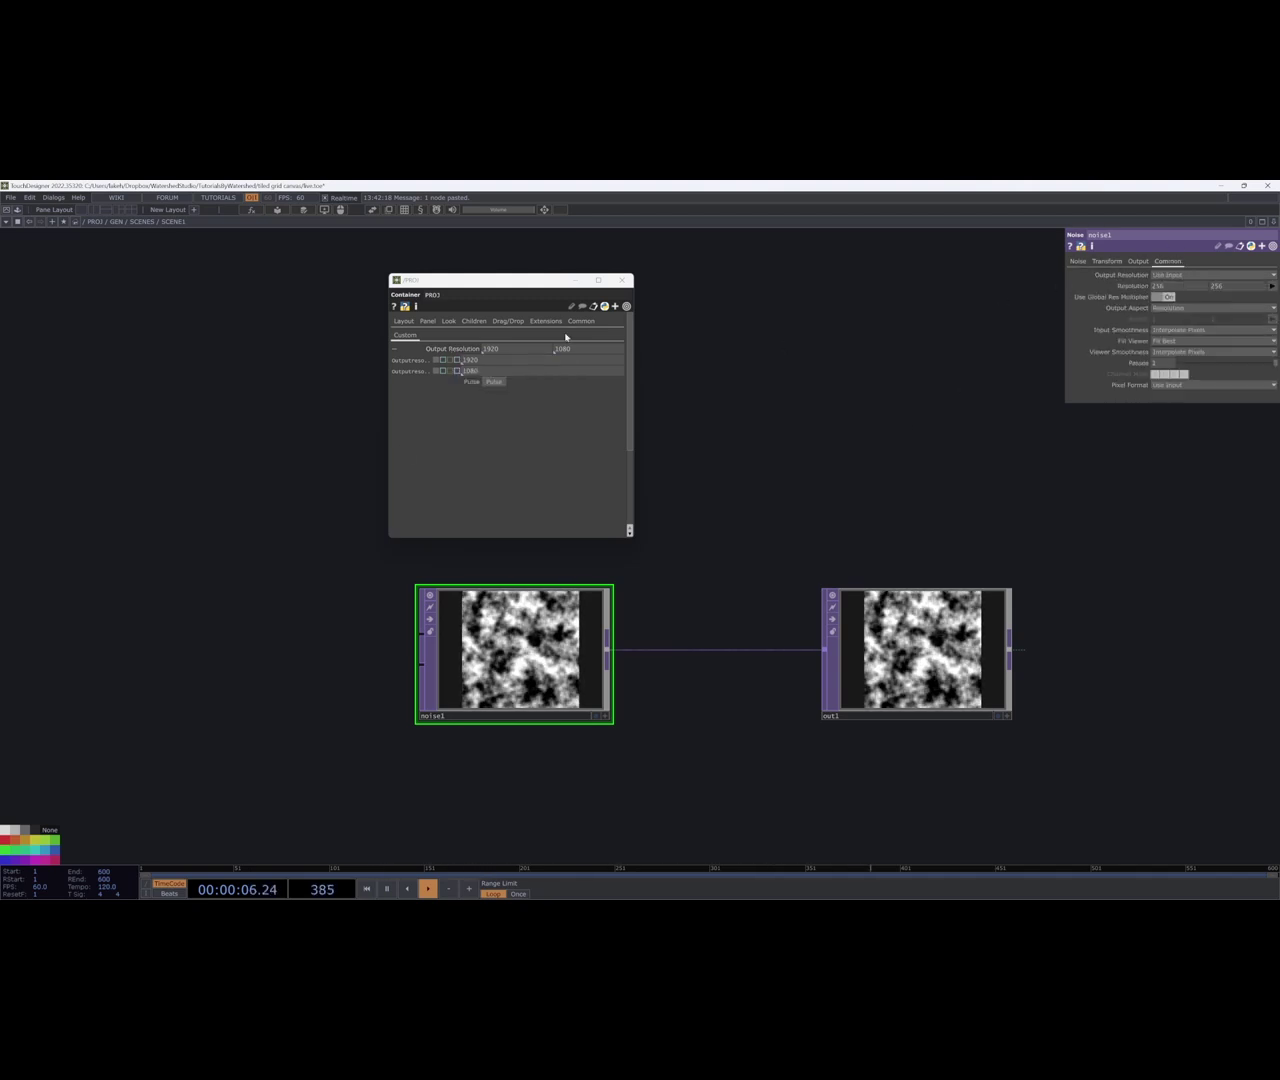
left_click_drag(1130, 286, 1133, 286)
left_click(1135, 286)
left_click_drag(820, 476, 773, 496)
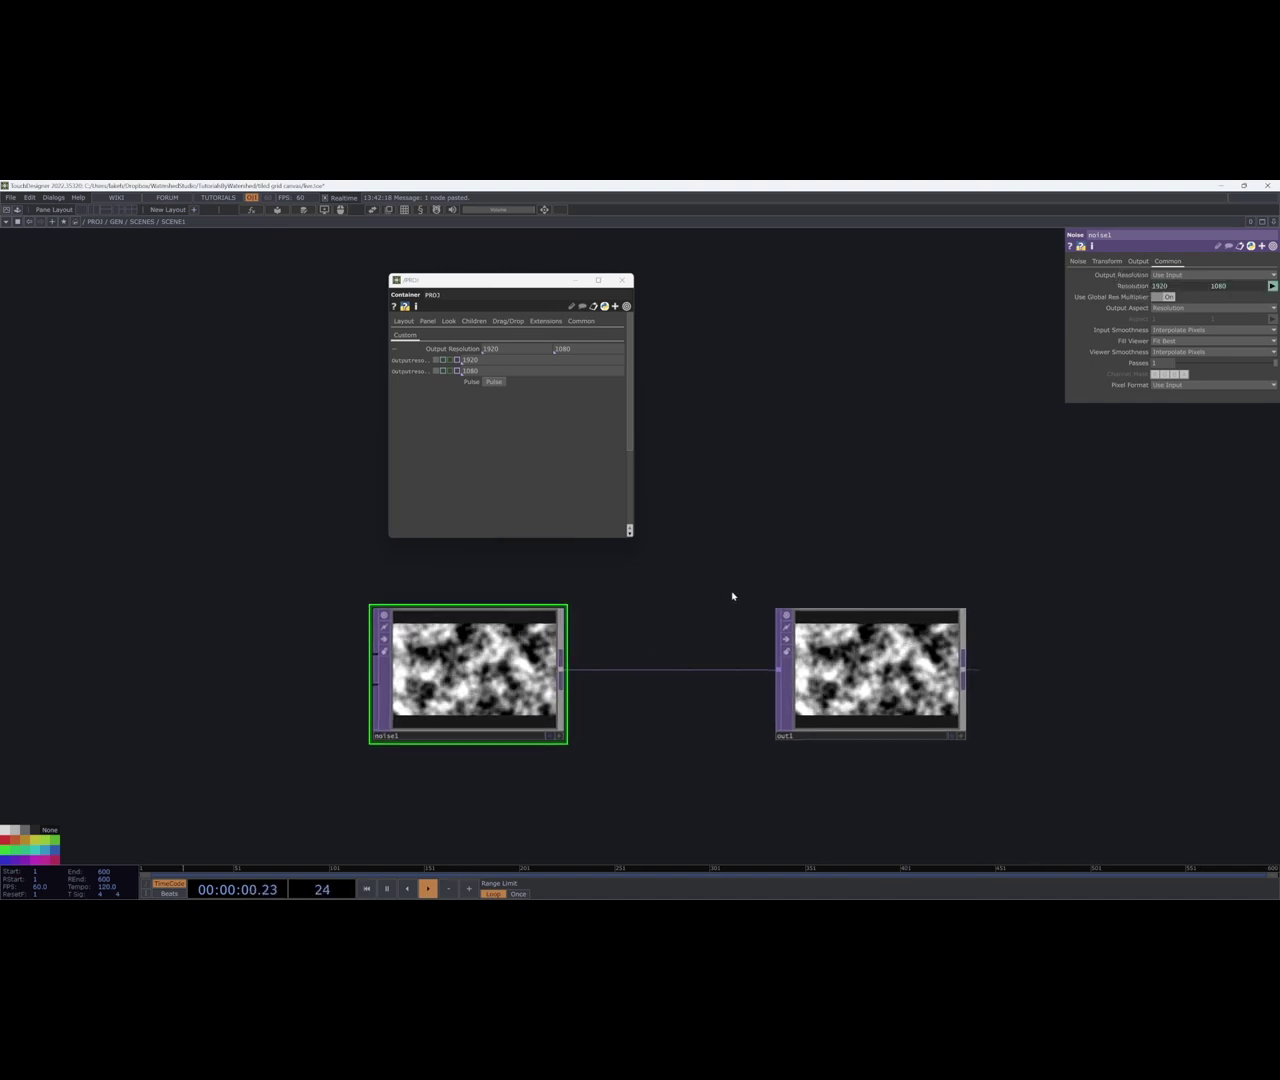
Enter SCENE2 and link noise2's common Resolution values to PROJ's Output Resolution parameters.
key("u")
left_click(647, 685)
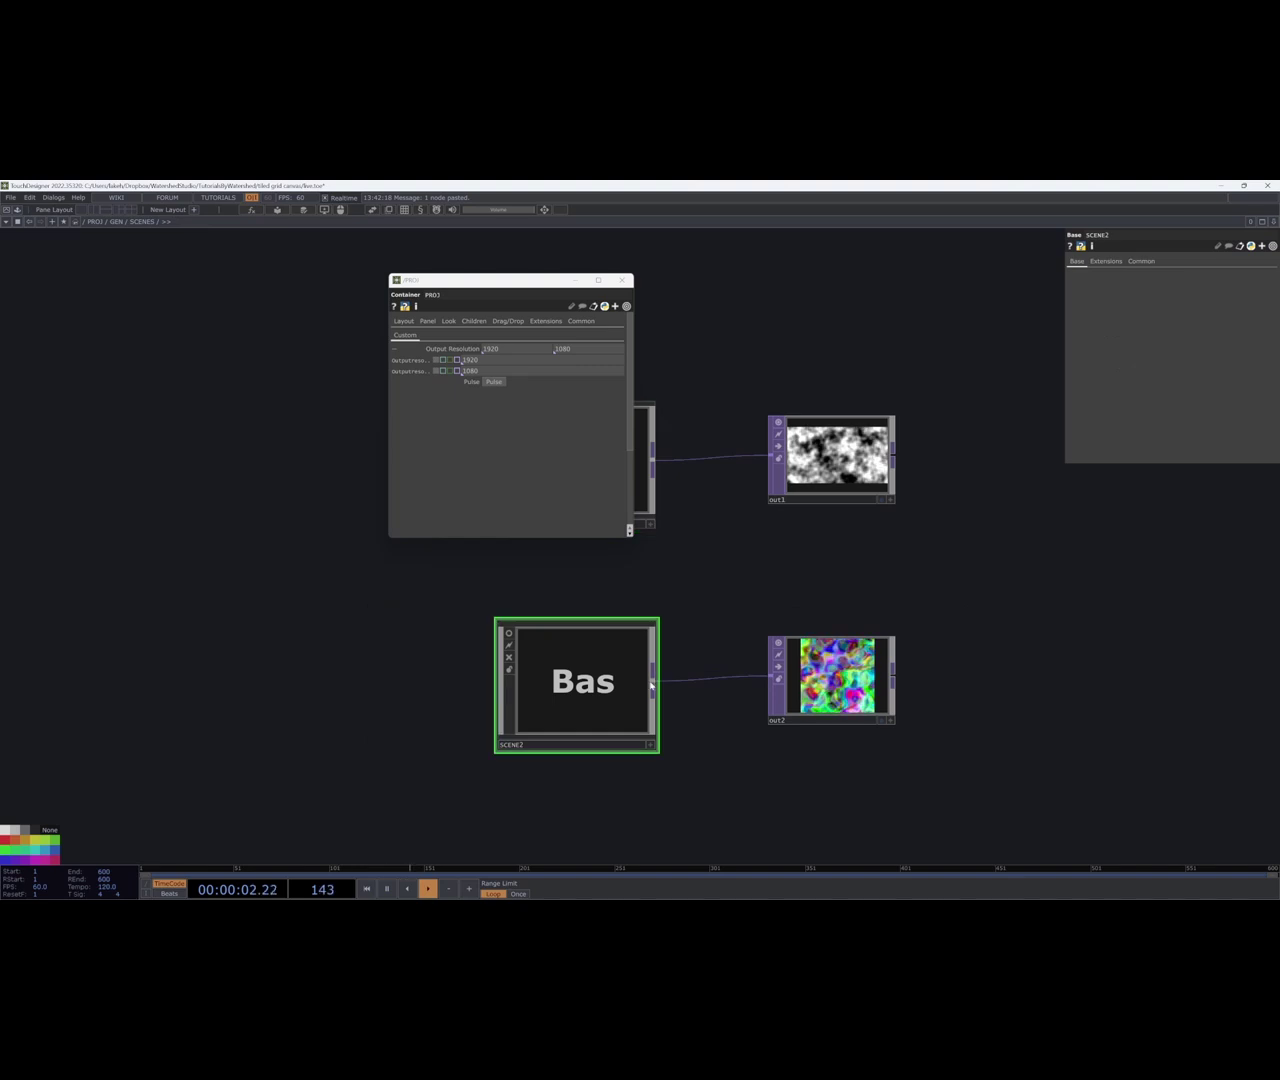
key("i")
left_click_drag(643, 709, 772, 756)
right_click_drag(732, 544, 490, 628)
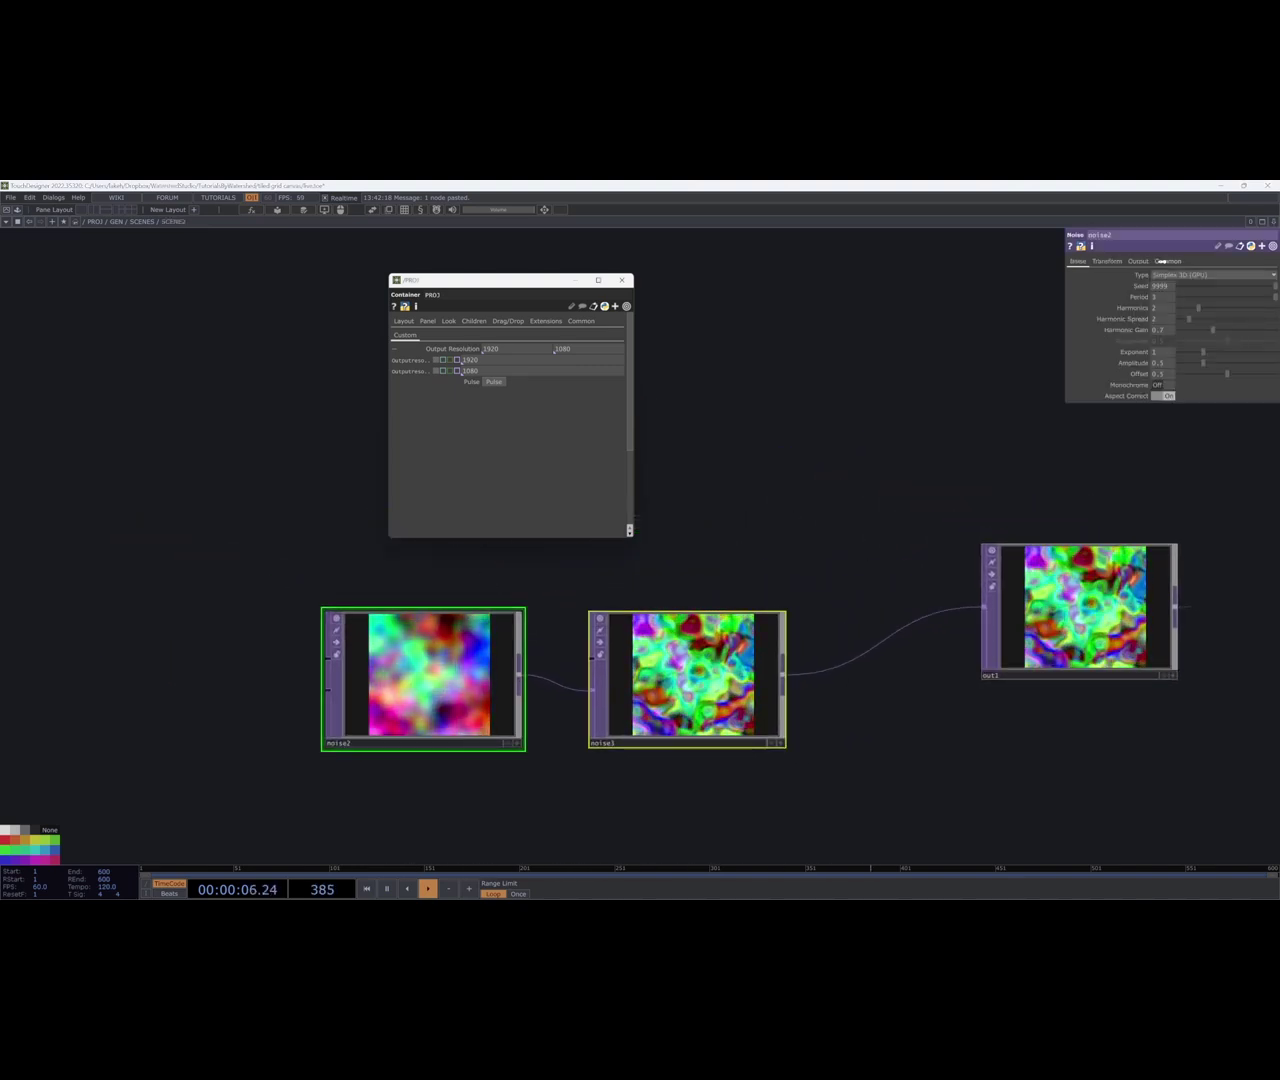
left_click(1163, 262)
key("ctrl+shift+v")
left_click(853, 403)
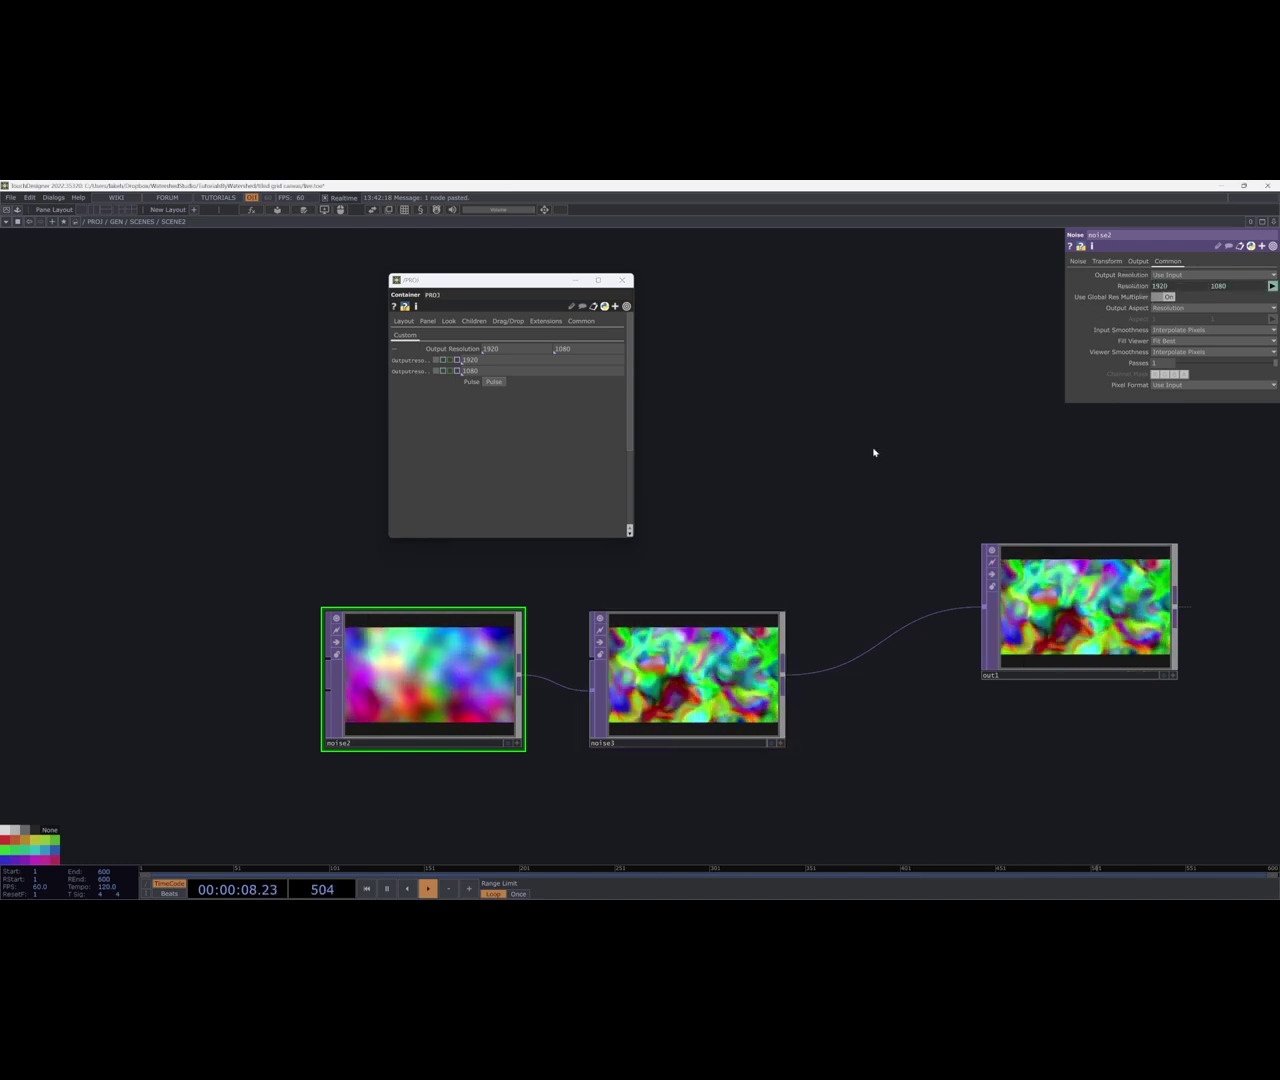
scroll(880, 455, "down", 3)
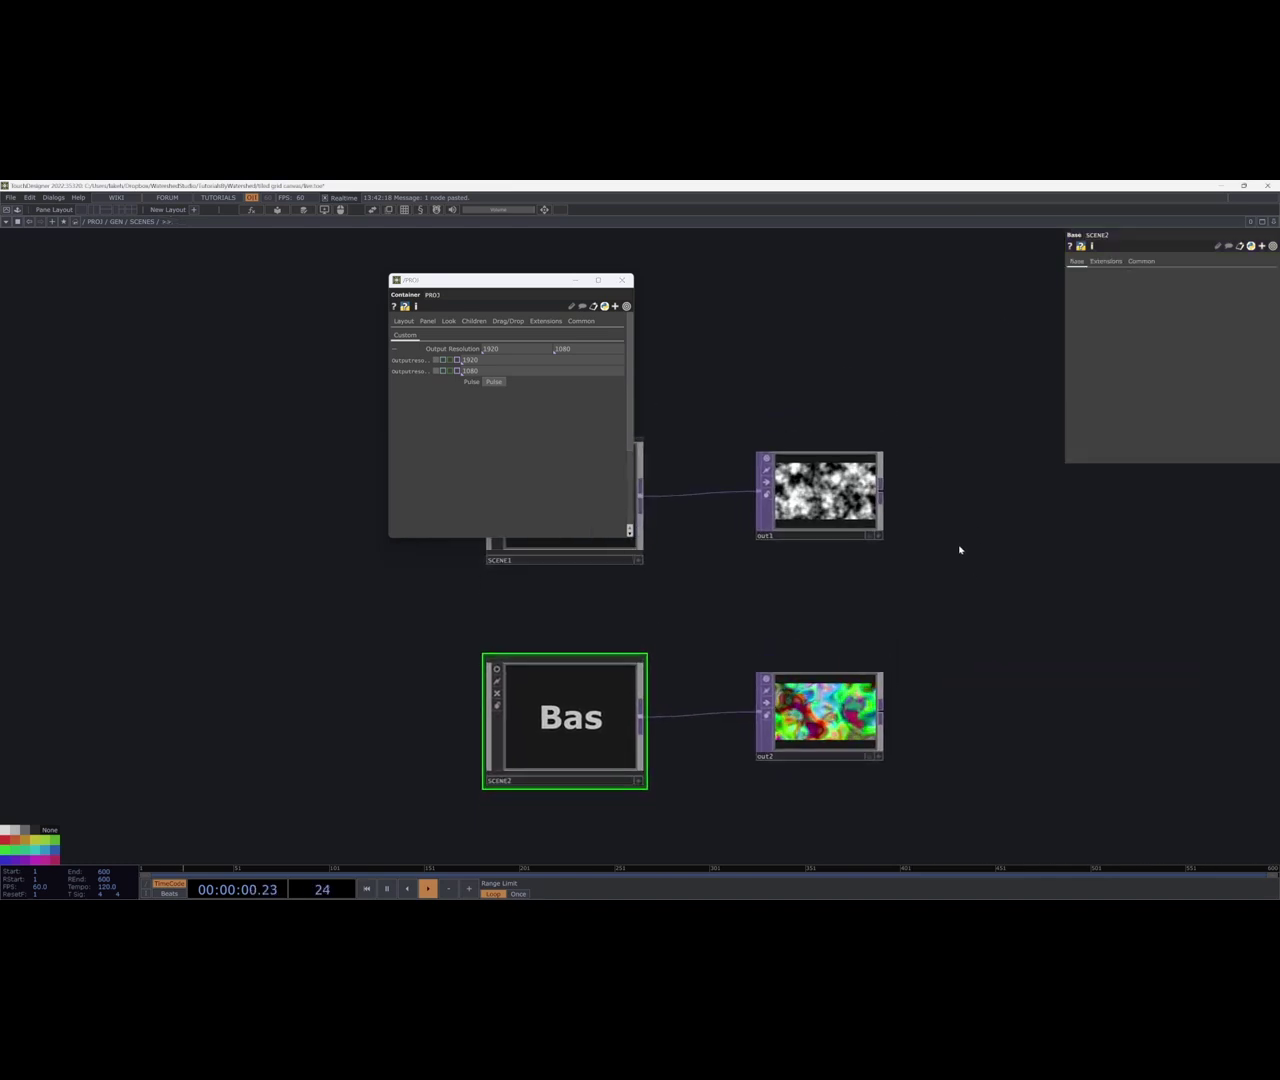
Create an In TOP connected to an Out TOP inside VIRTUAL_CANVAS, and feed the SCENES output into that component.
scroll(959, 549, "down", 3)
scroll(462, 612, "up", 5)
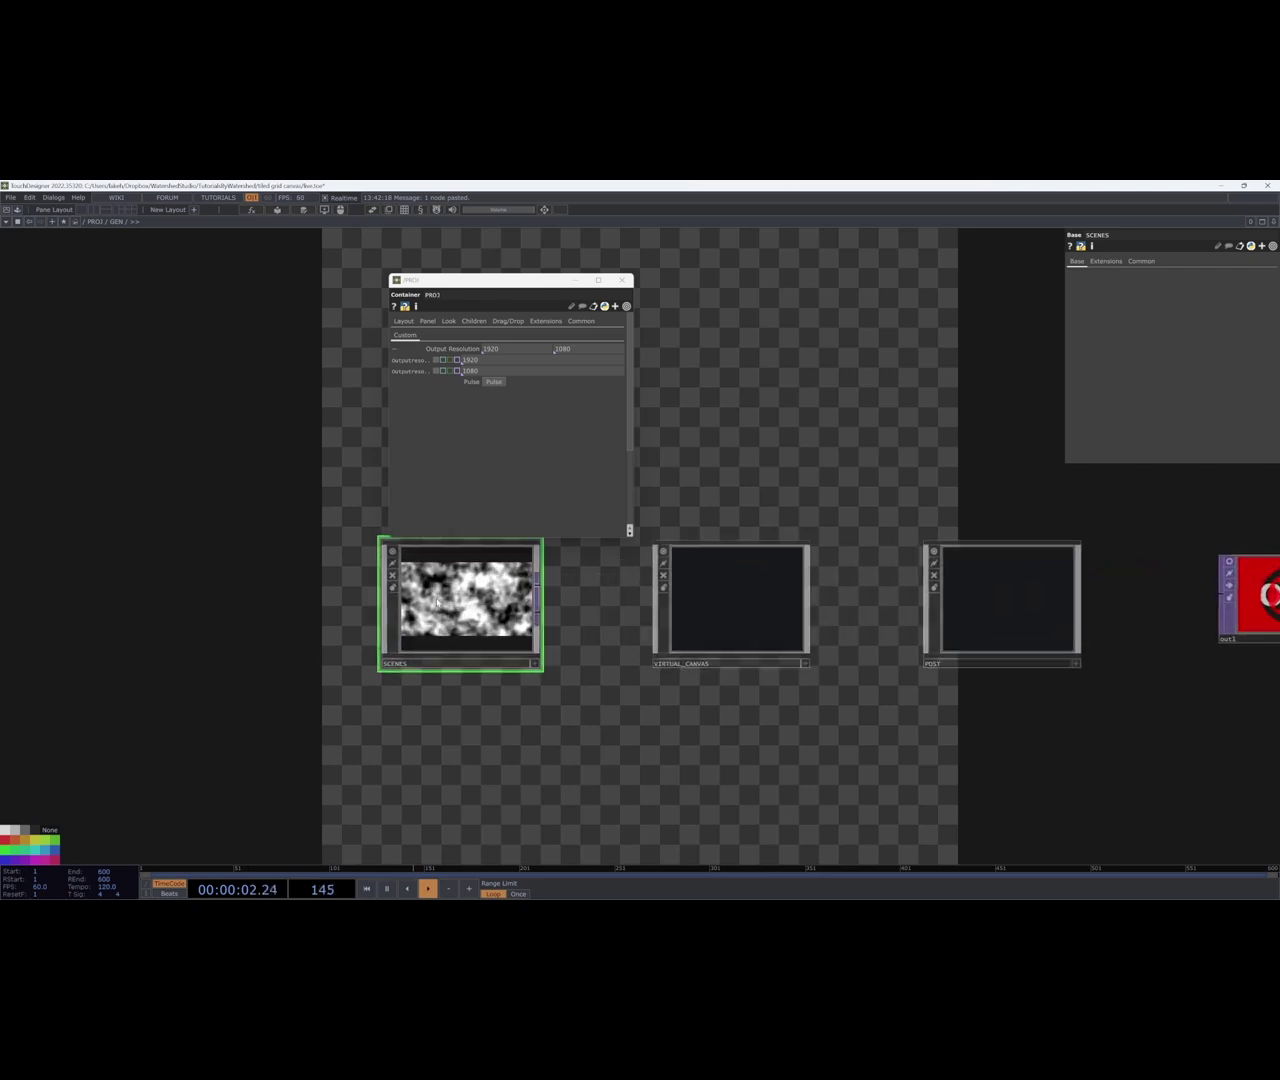
scroll(465, 614, "down", 3)
left_click_drag(682, 735, 690, 742)
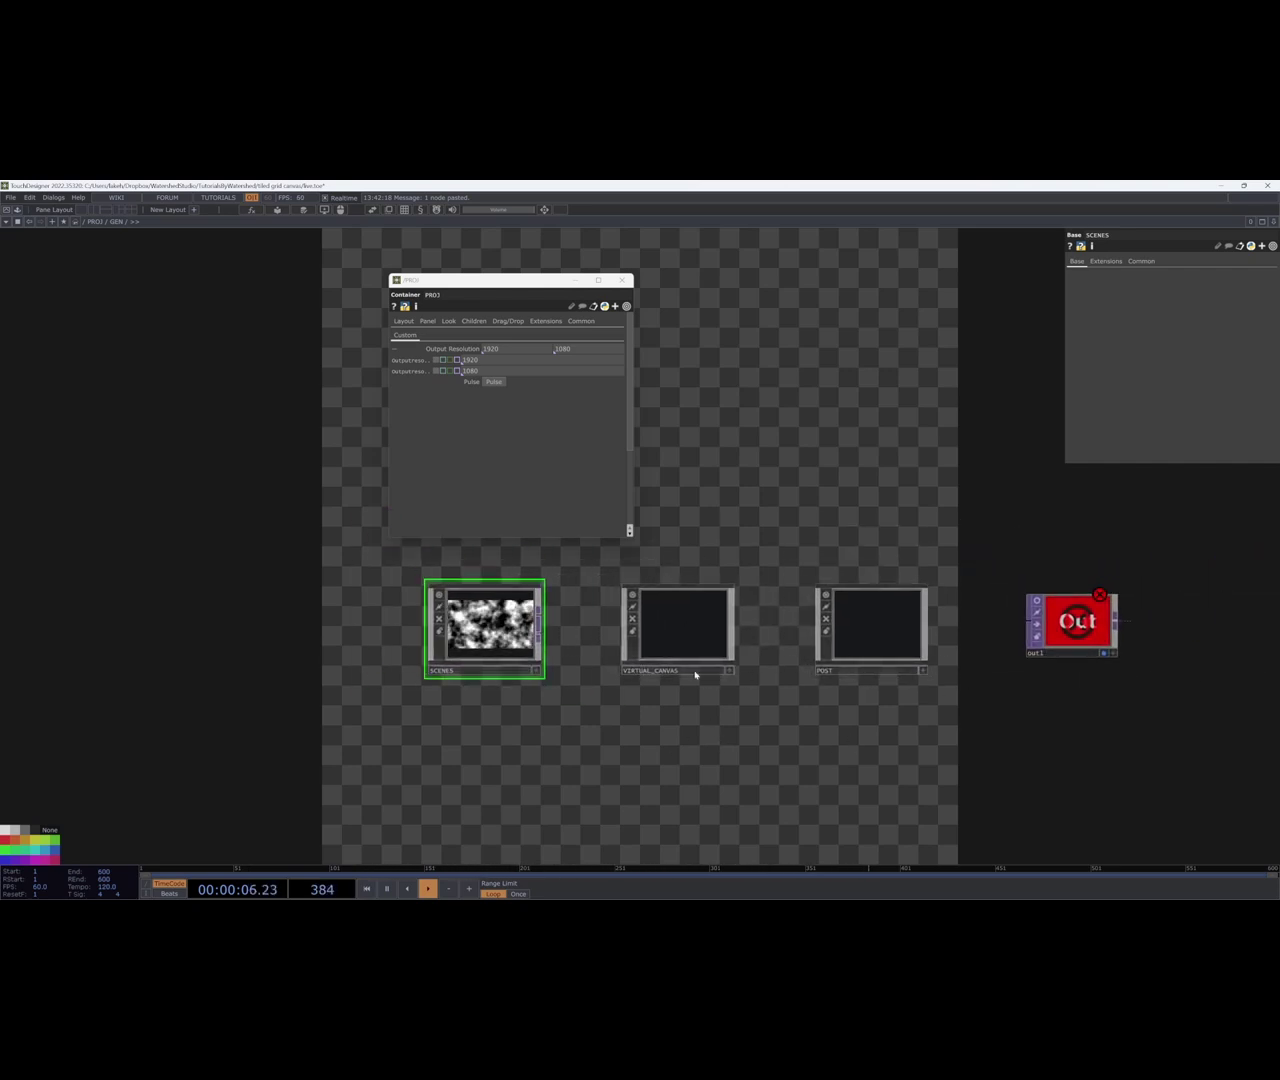
key("i")
key("Tab")
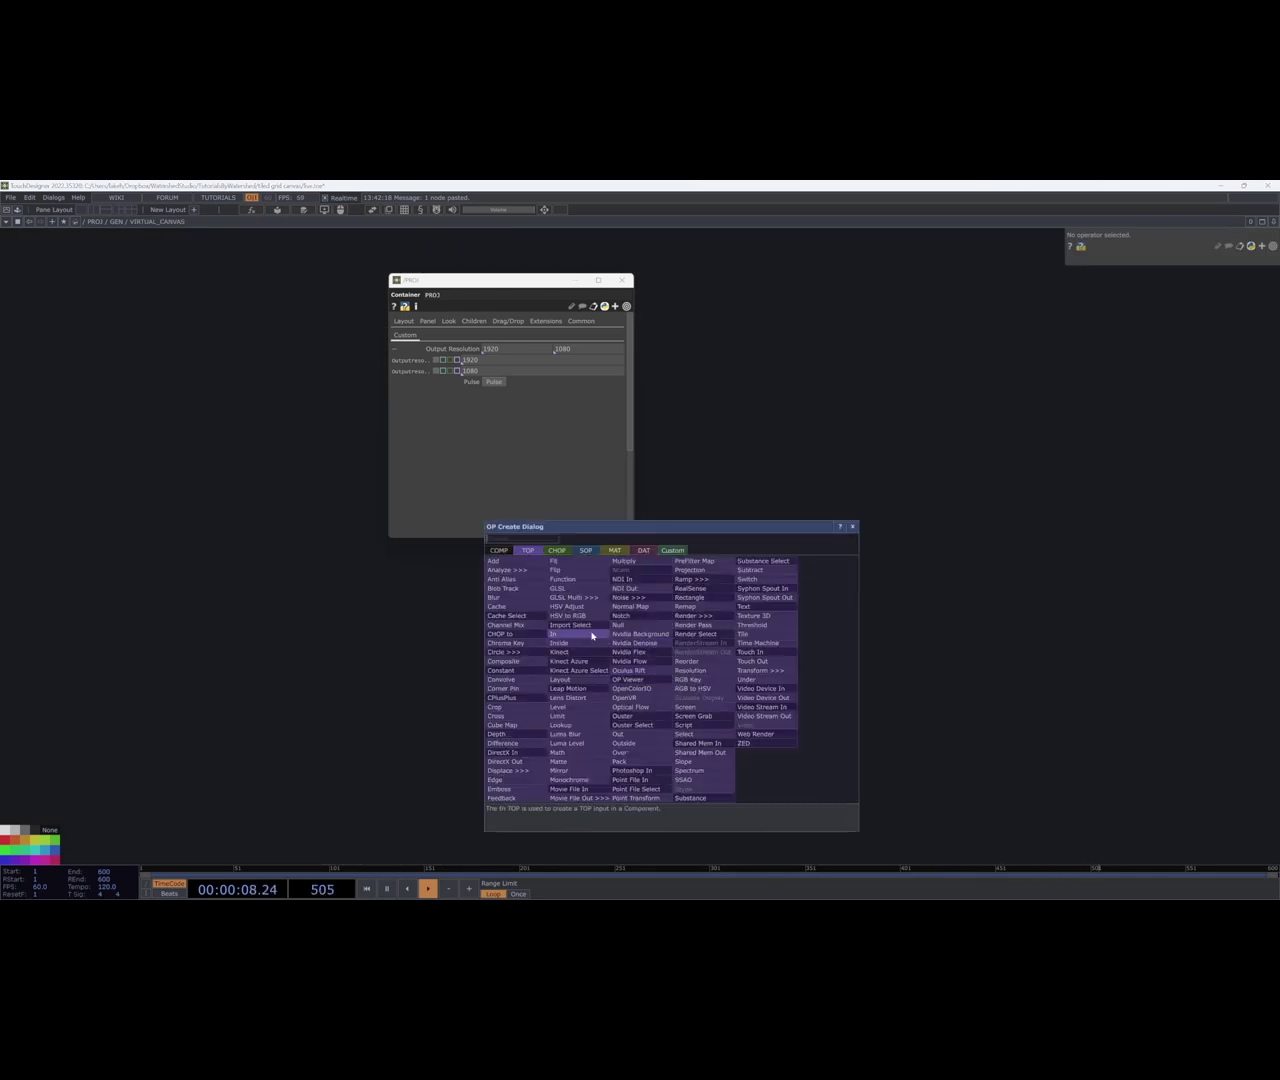
left_click(600, 637)
left_click(609, 686)
right_click(635, 685)
right_click(630, 684)
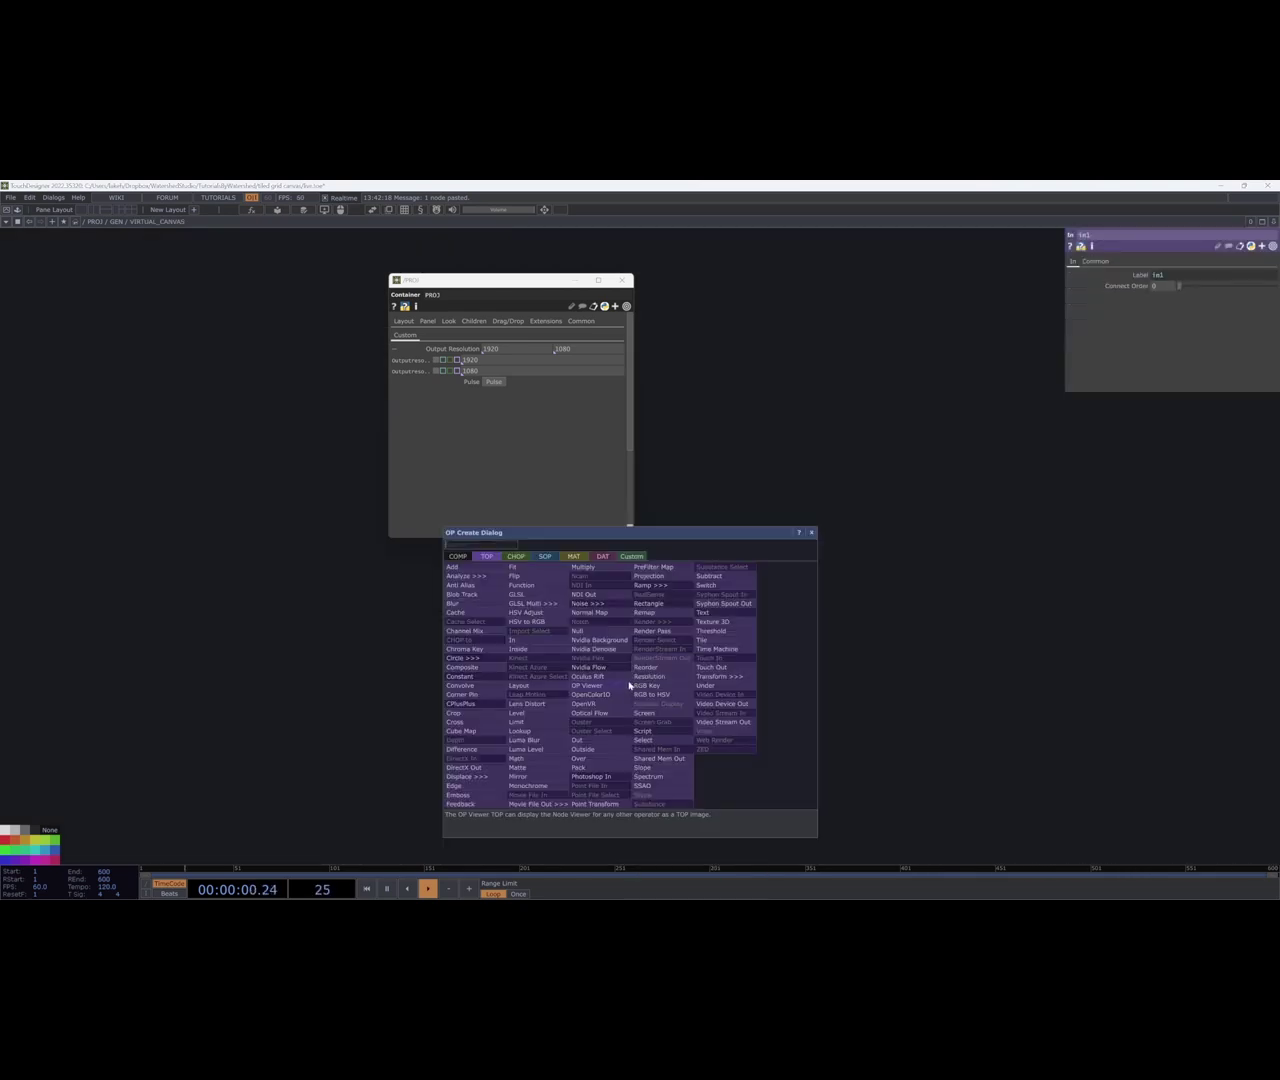
left_click(622, 738)
left_click(804, 694)
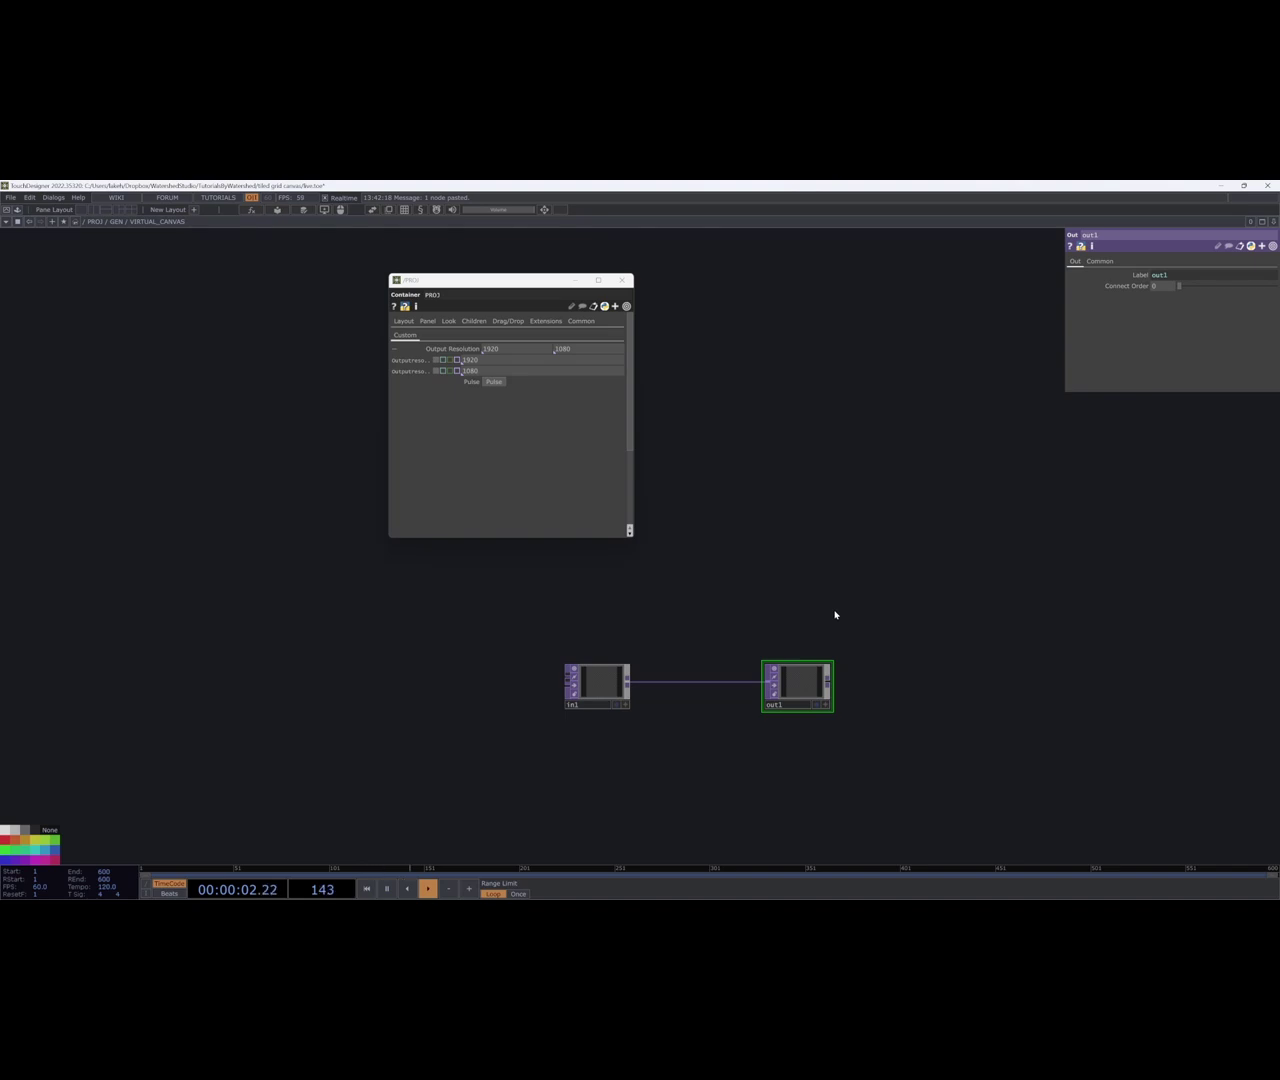
key("u")
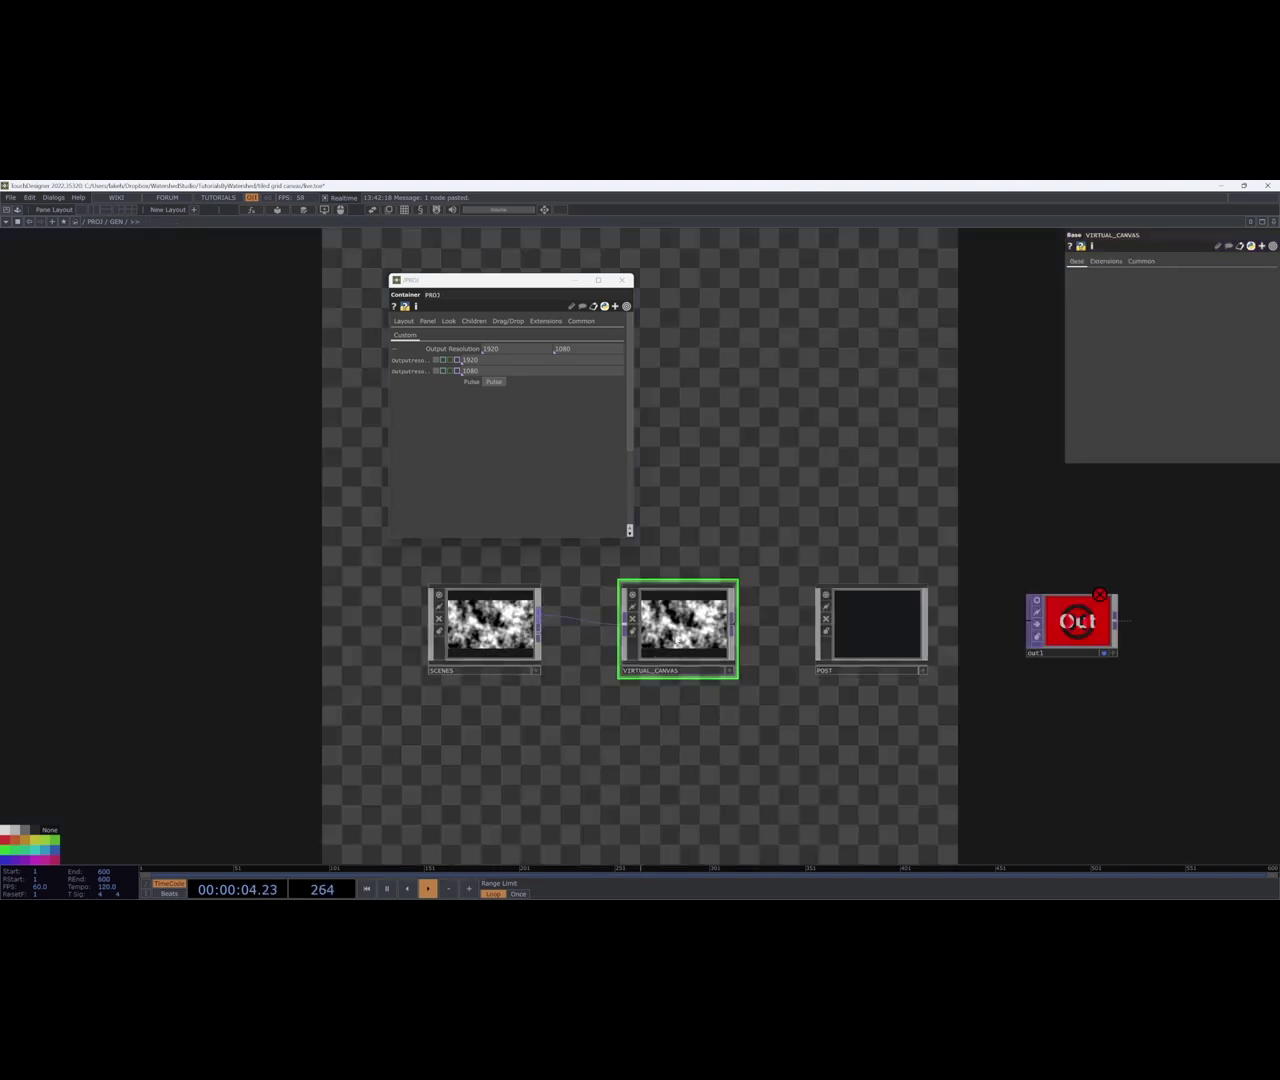
Create an In TOP connected to an Out TOP inside the POST component and return to GEN.
left_click(854, 634)
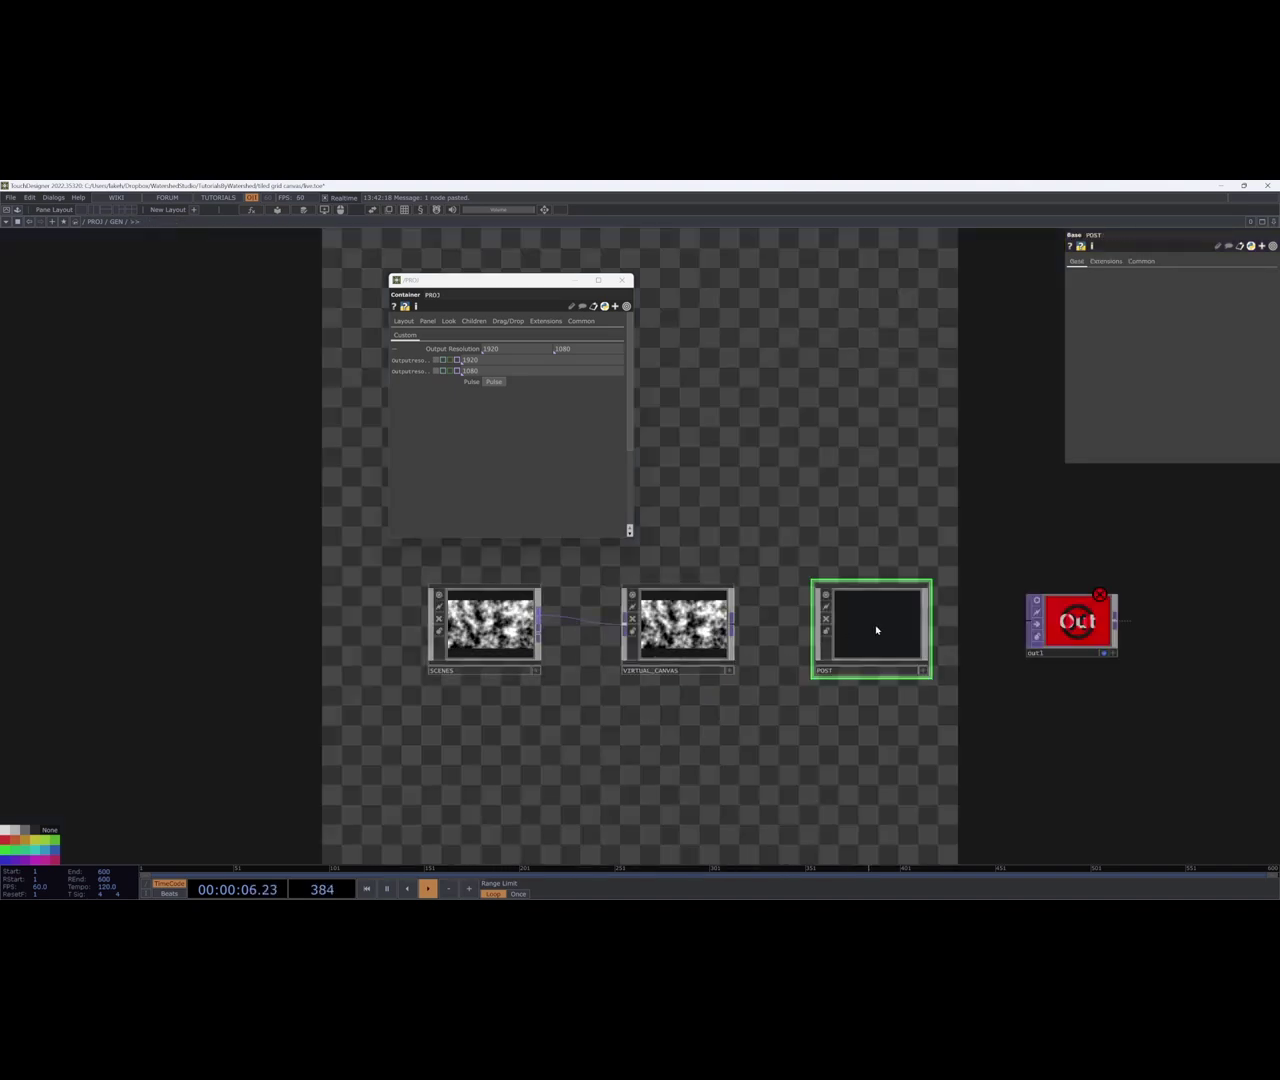
key("i")
key("Tab")
left_click(676, 642)
left_click(675, 643)
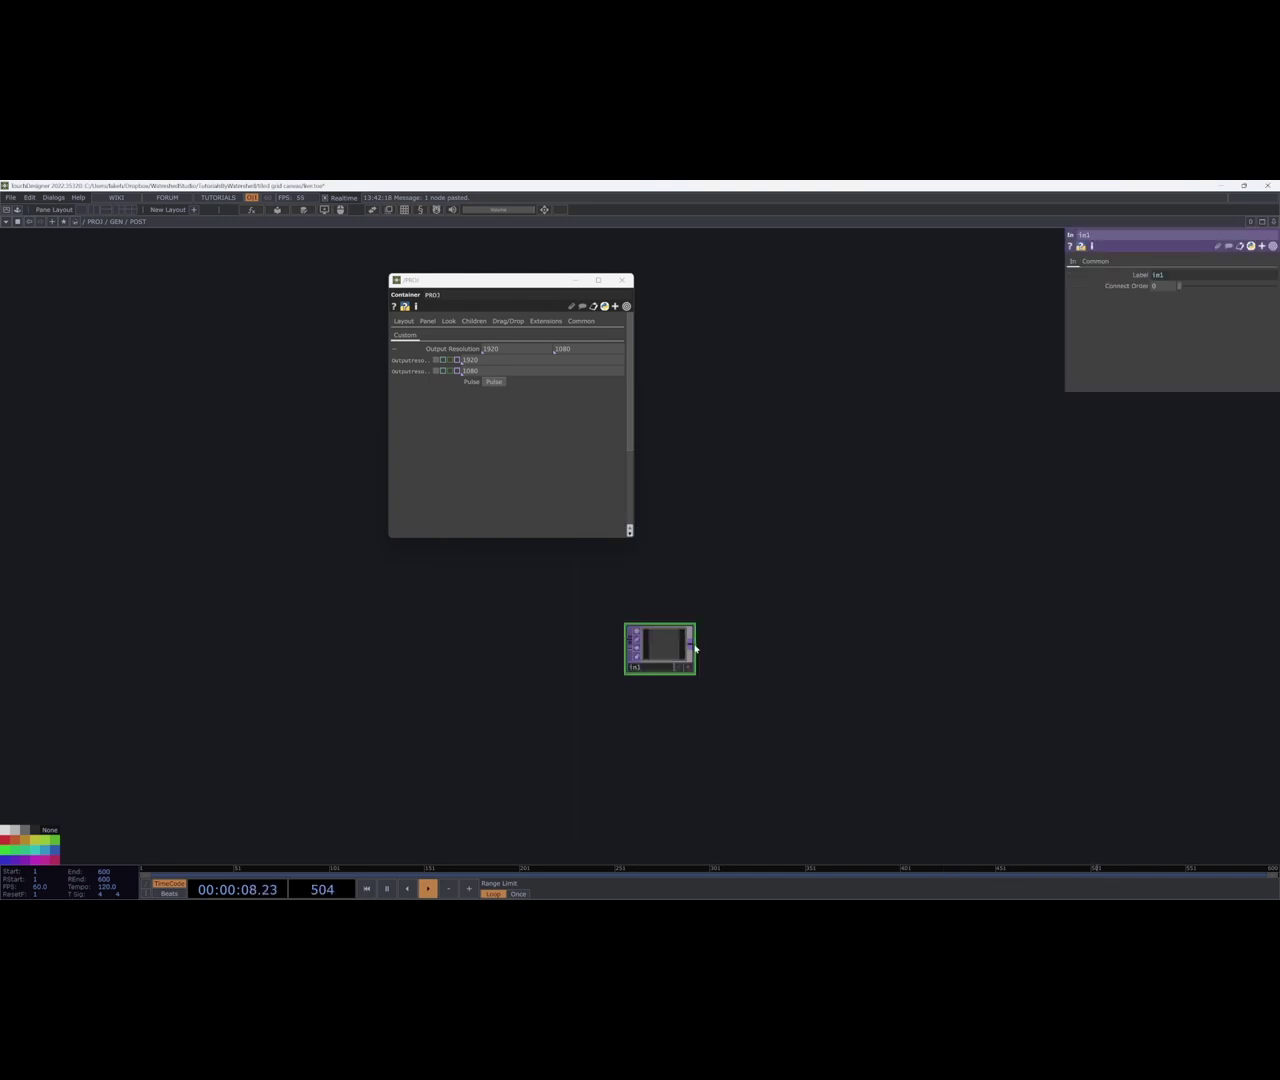
right_click(694, 648)
left_click(670, 704)
left_click(775, 635)
key("u")
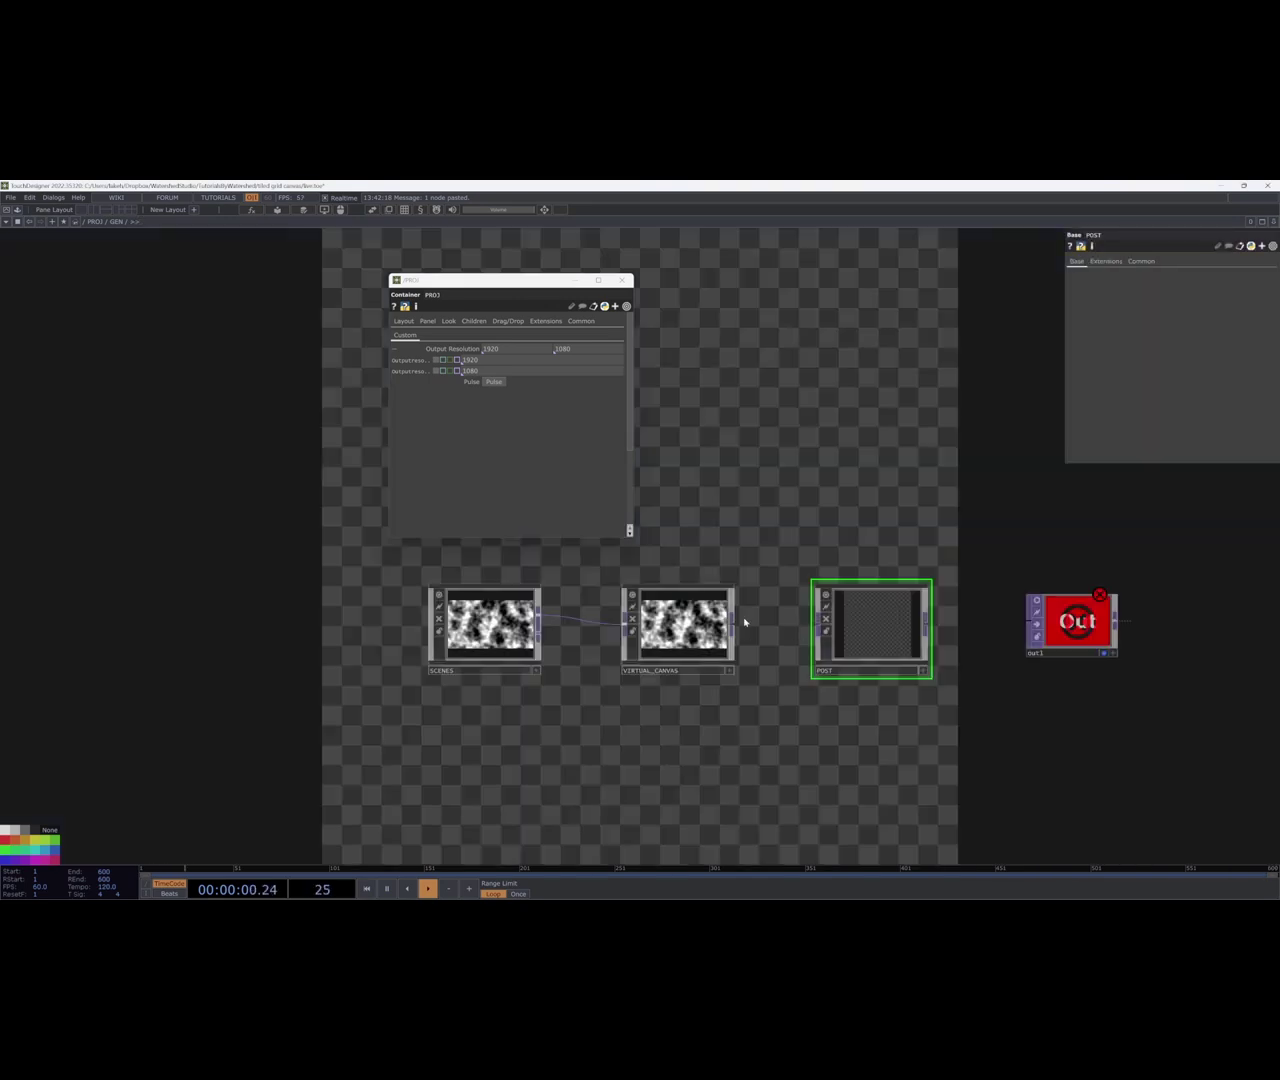
Wire the coloured noise scene from SCENES through VIRTUAL_CANVAS and POST into out1, and close the PROJ parameter window.
left_click_drag(930, 627, 1045, 591)
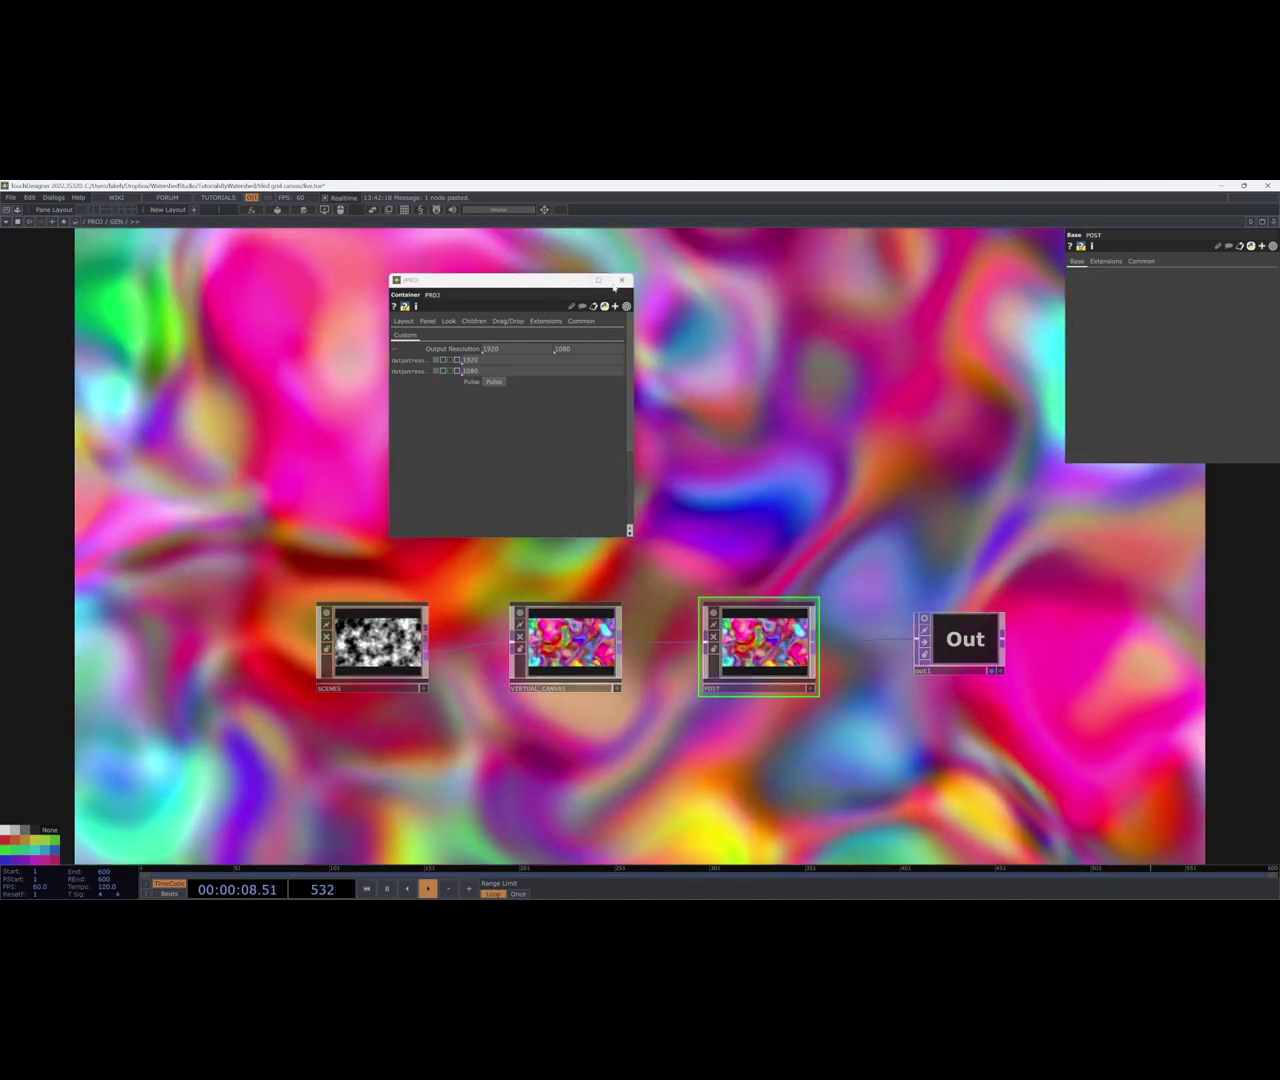
left_click(621, 280)
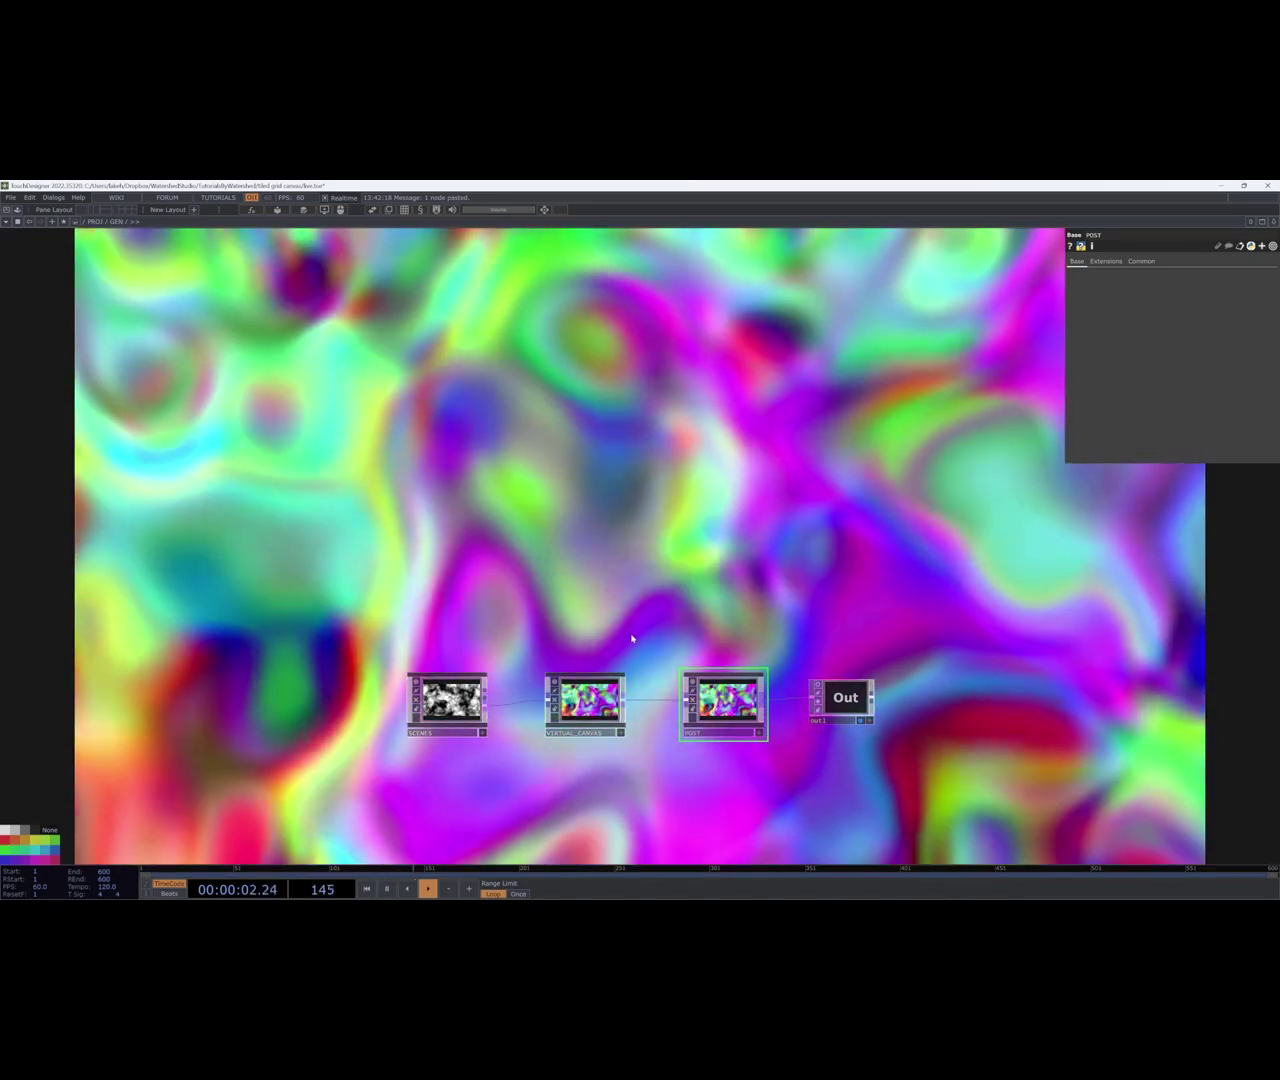
left_click_drag(633, 614, 620, 560)
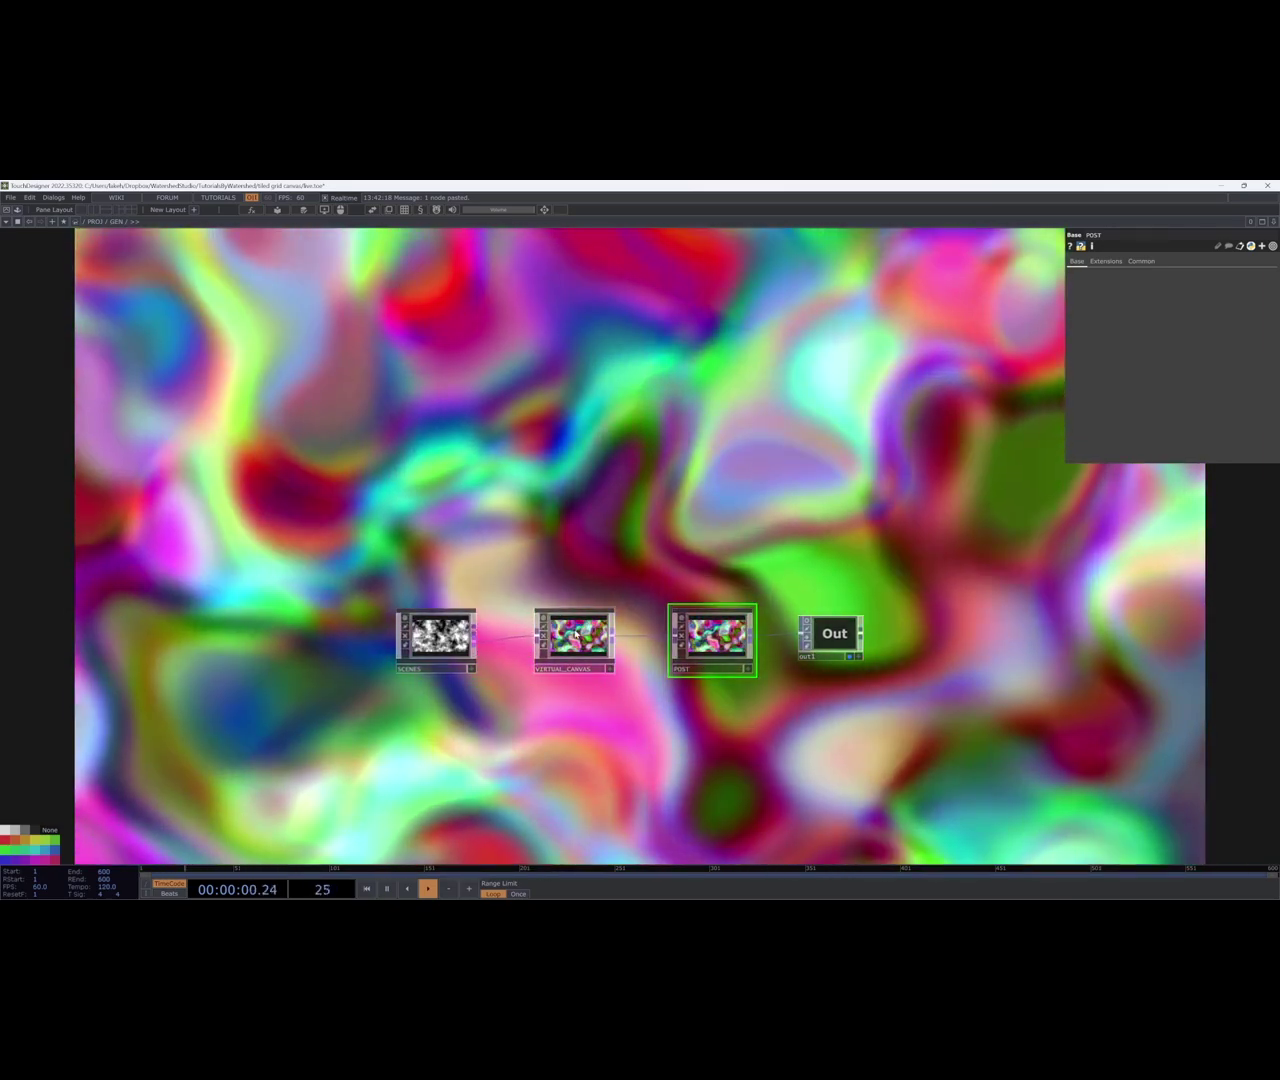
Enter VIRTUAL_CANVAS and add a Geometry component above the In and Out chain.
key("i")
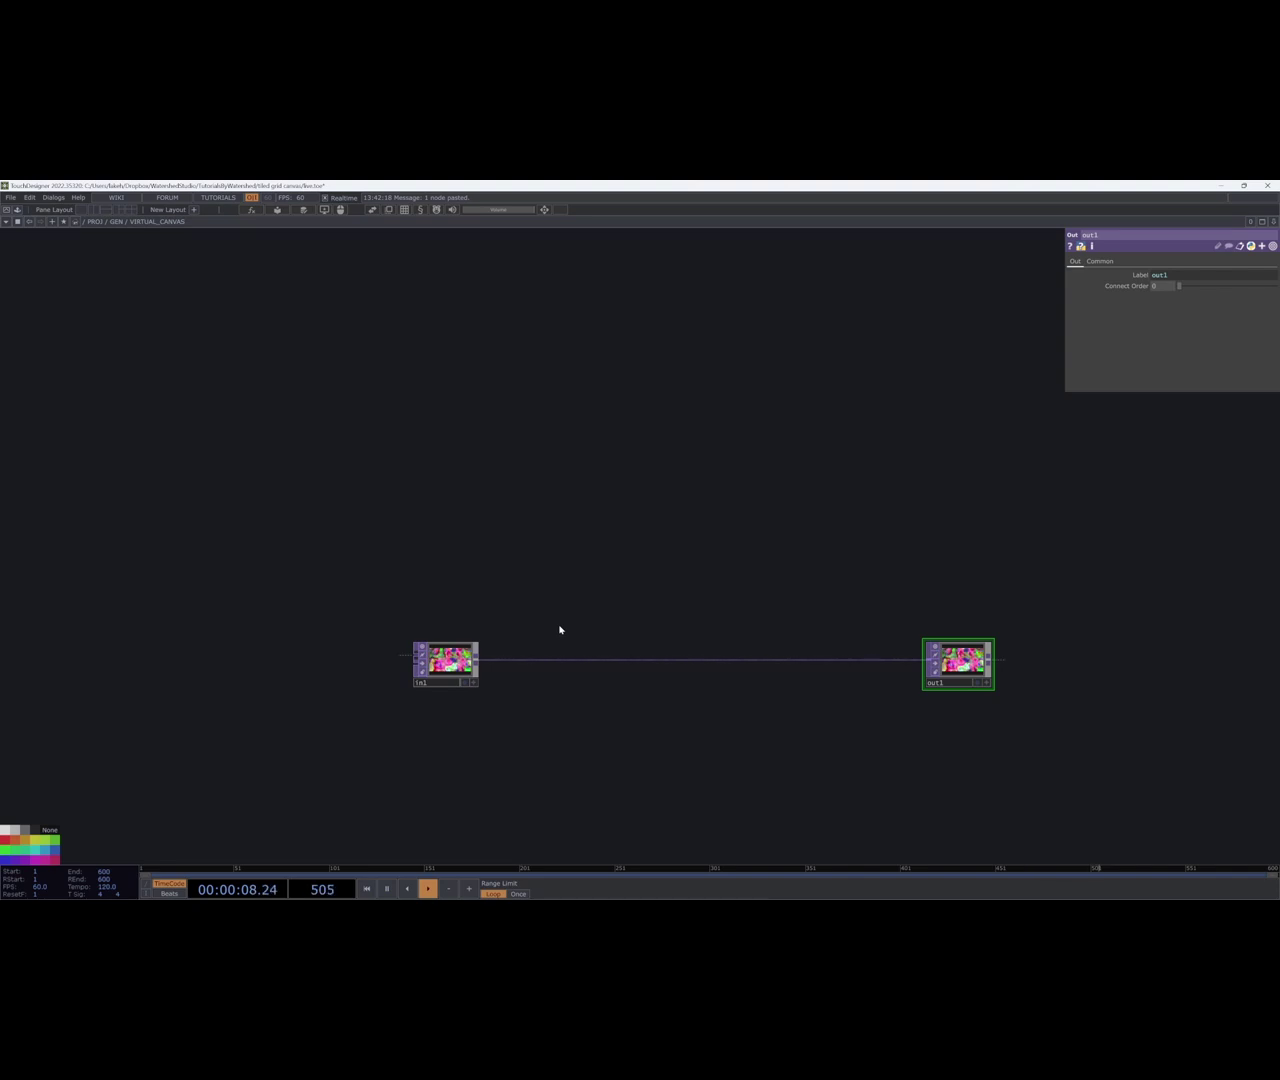
key("Tab")
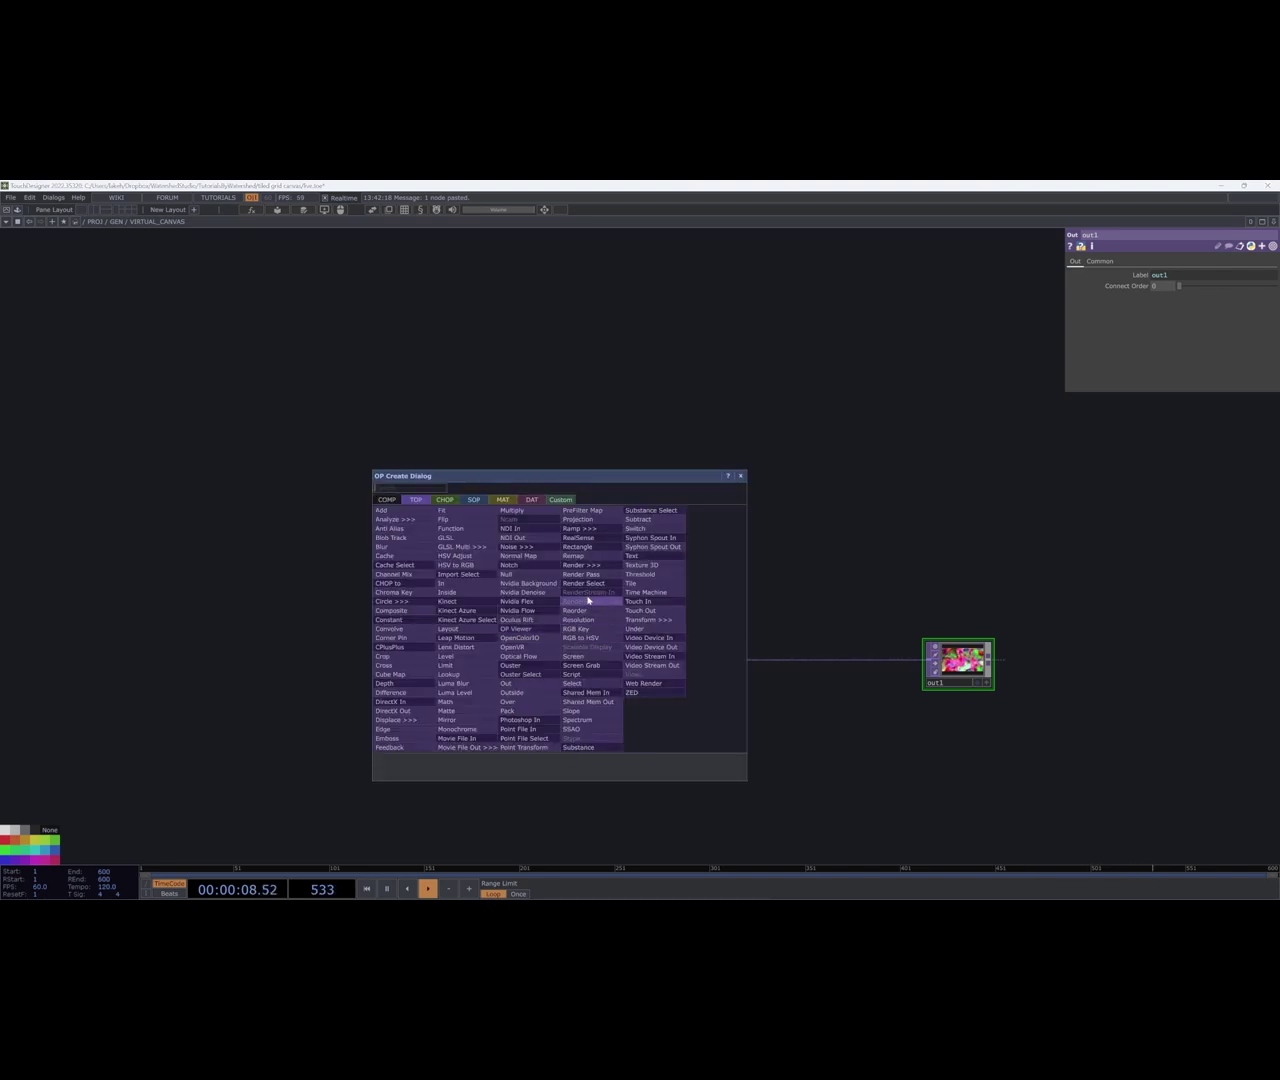
left_click(474, 500)
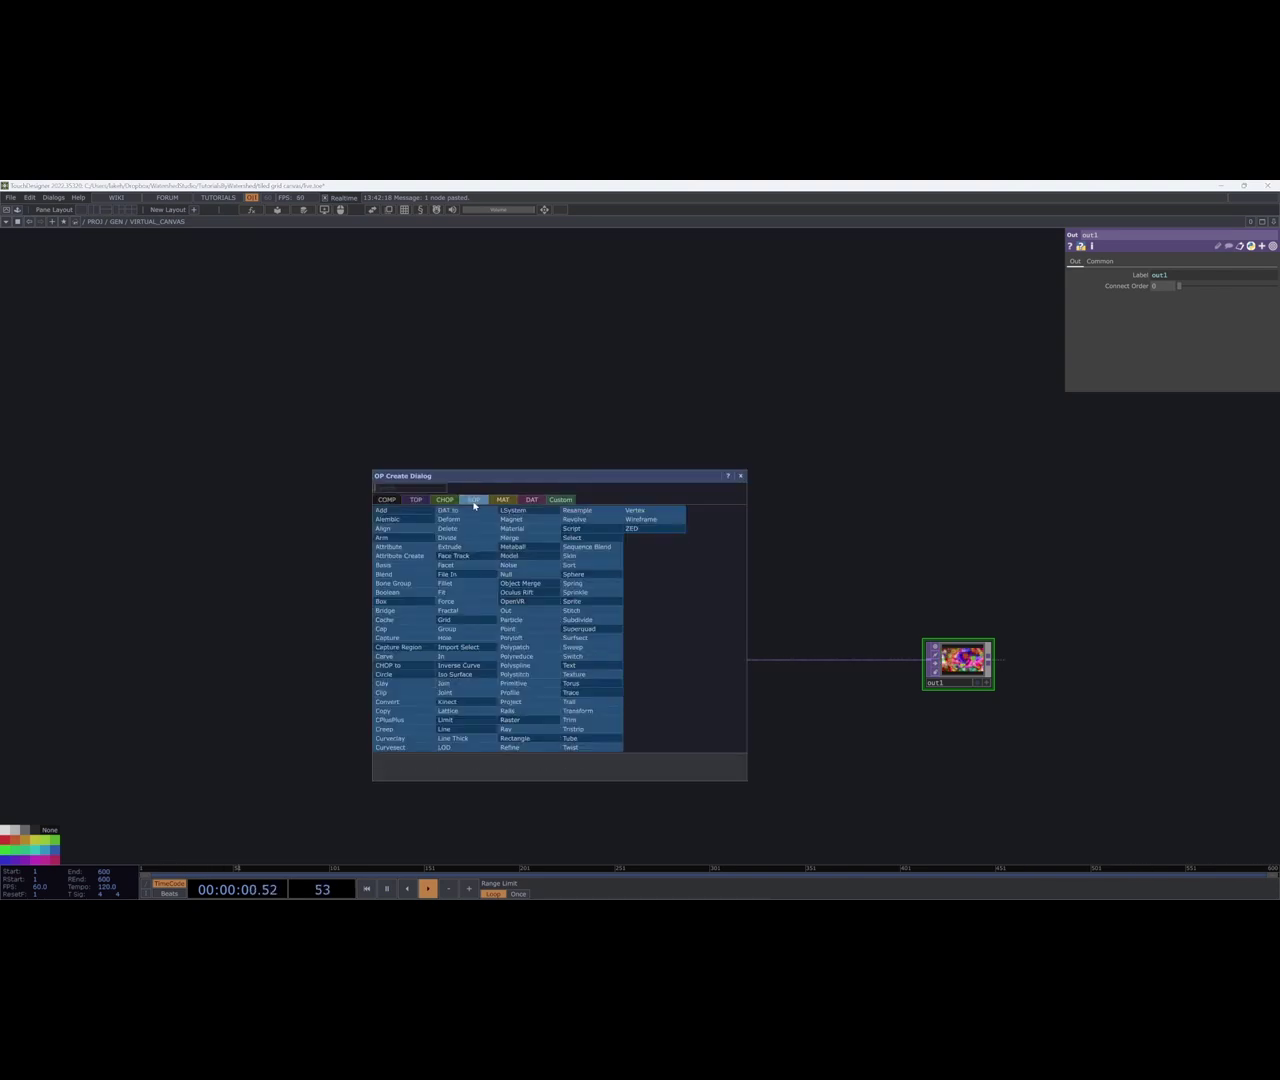
left_click(394, 500)
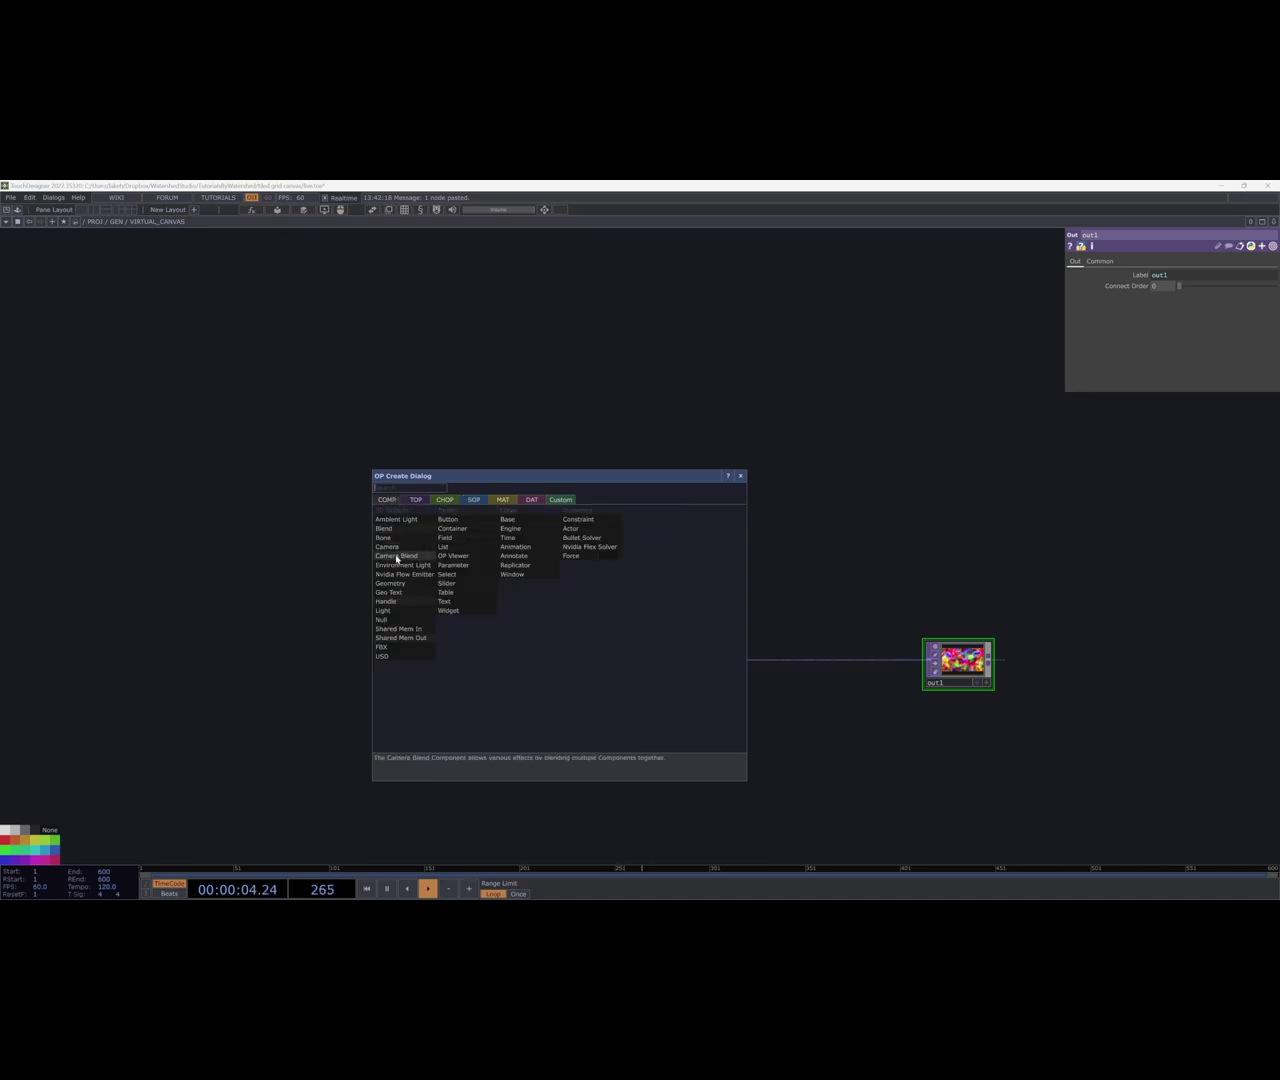
left_click(389, 583)
left_click(578, 566)
Add a Render TOP to the VIRTUAL_CANVAS network, beside the Geometry component.
key("Tab")
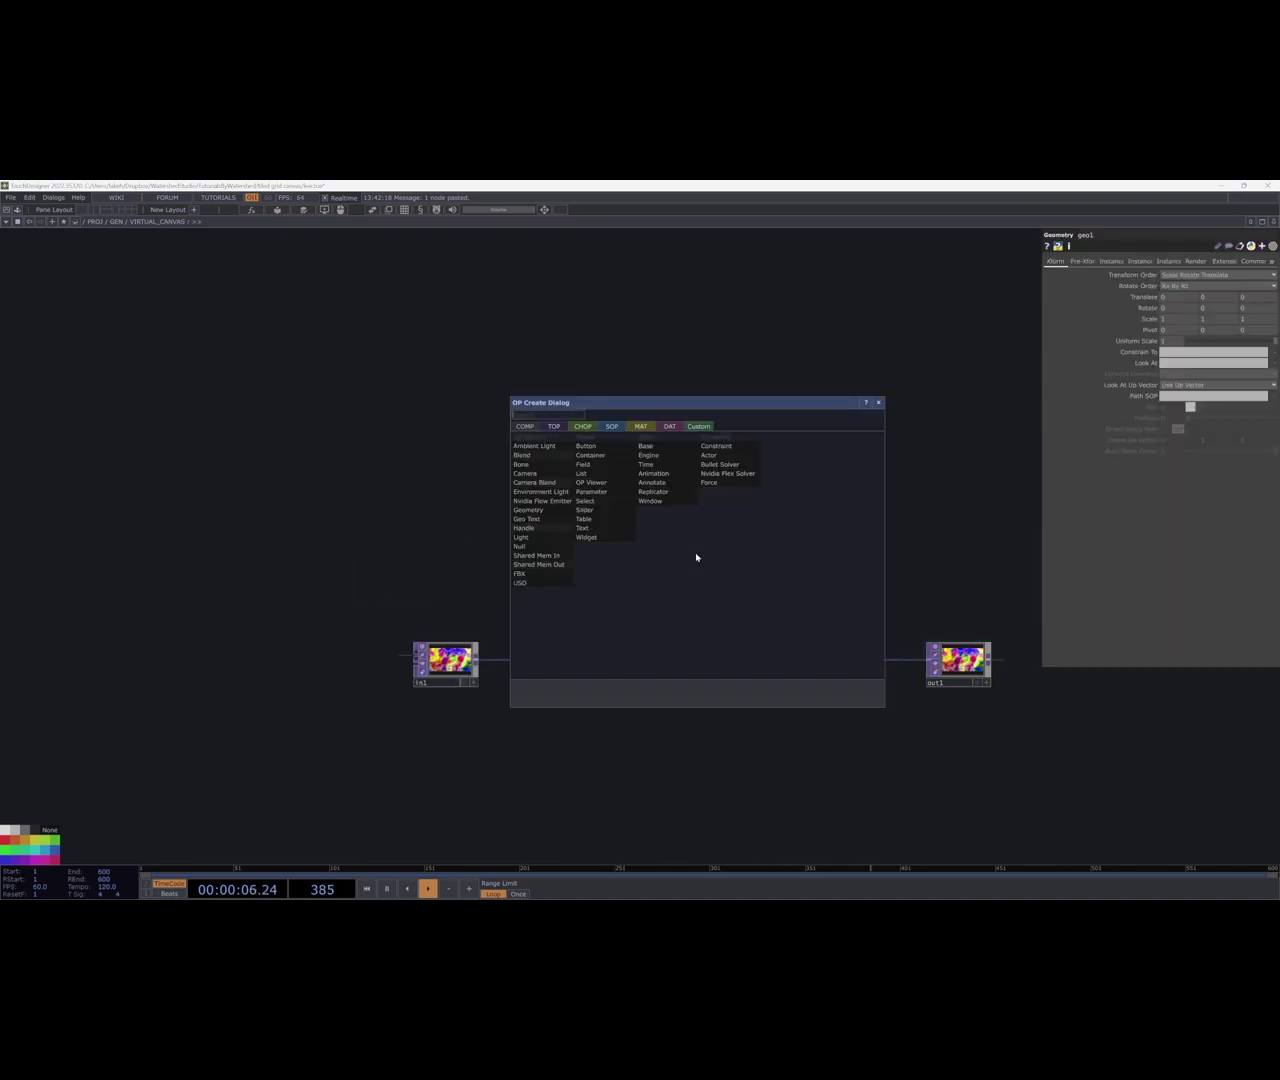
left_click(556, 428)
type("re")
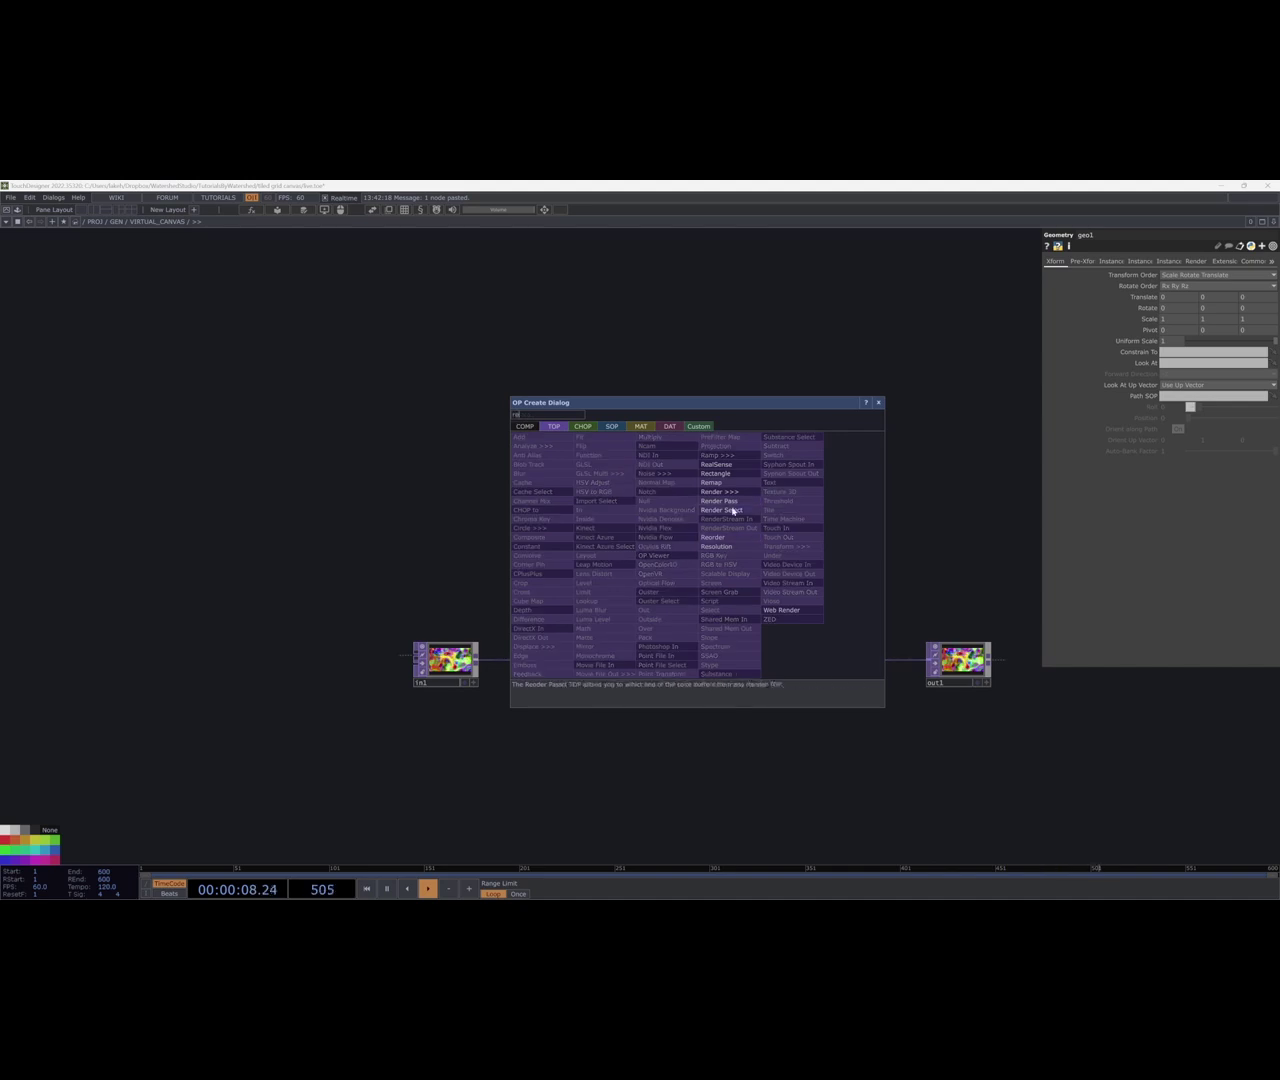
left_click(729, 495)
left_click(709, 549)
left_click_drag(743, 503, 688, 578)
Add a Camera component above the Geometry component in VIRTUAL_CANVAS.
key("Tab")
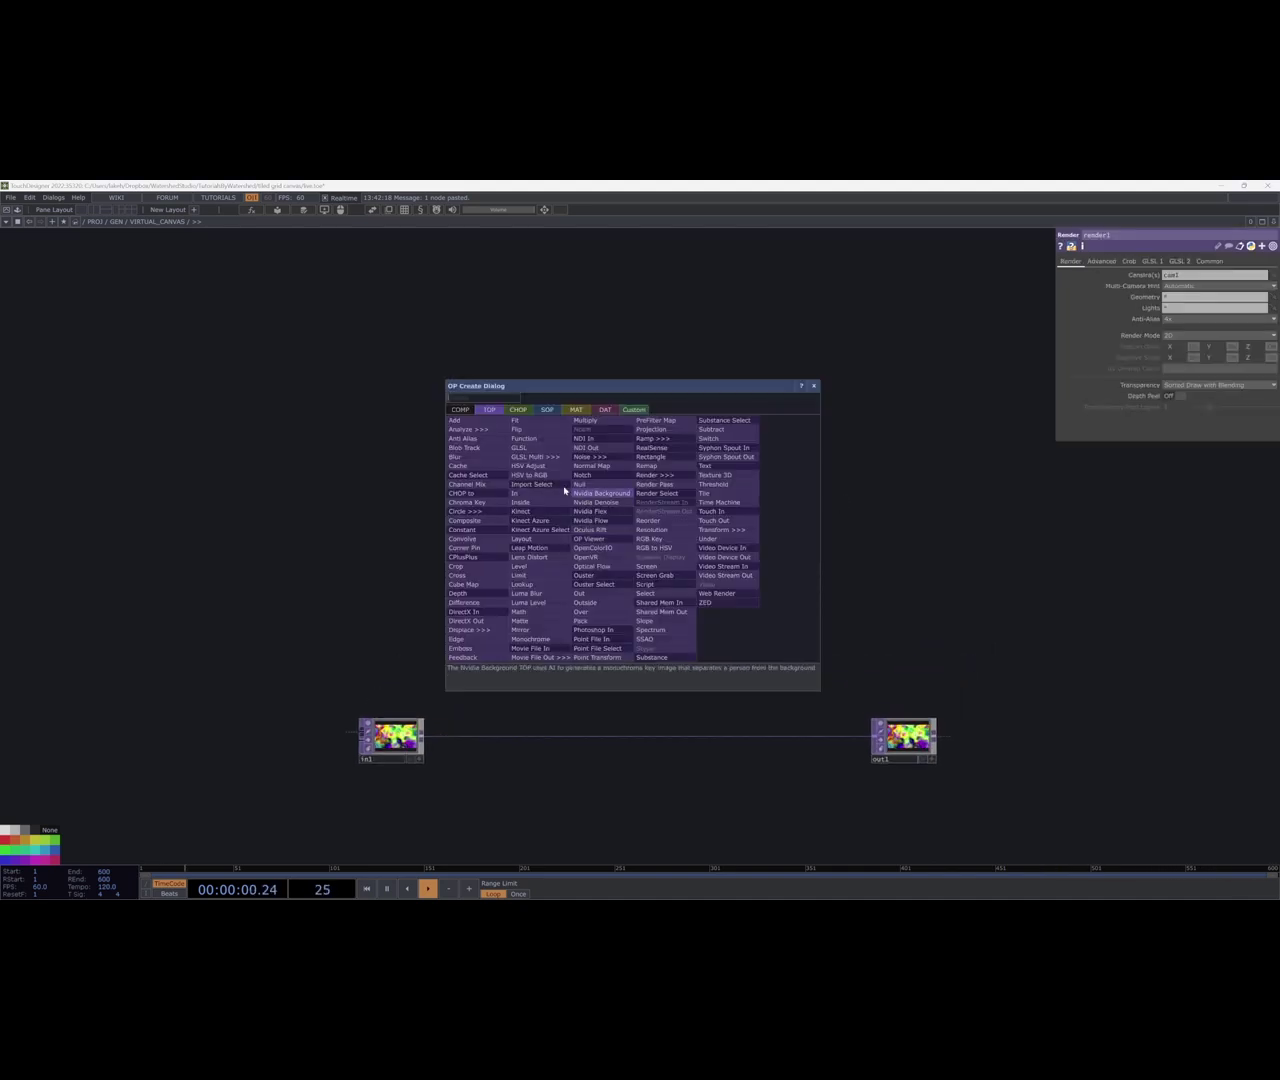
left_click(458, 410)
type("a")
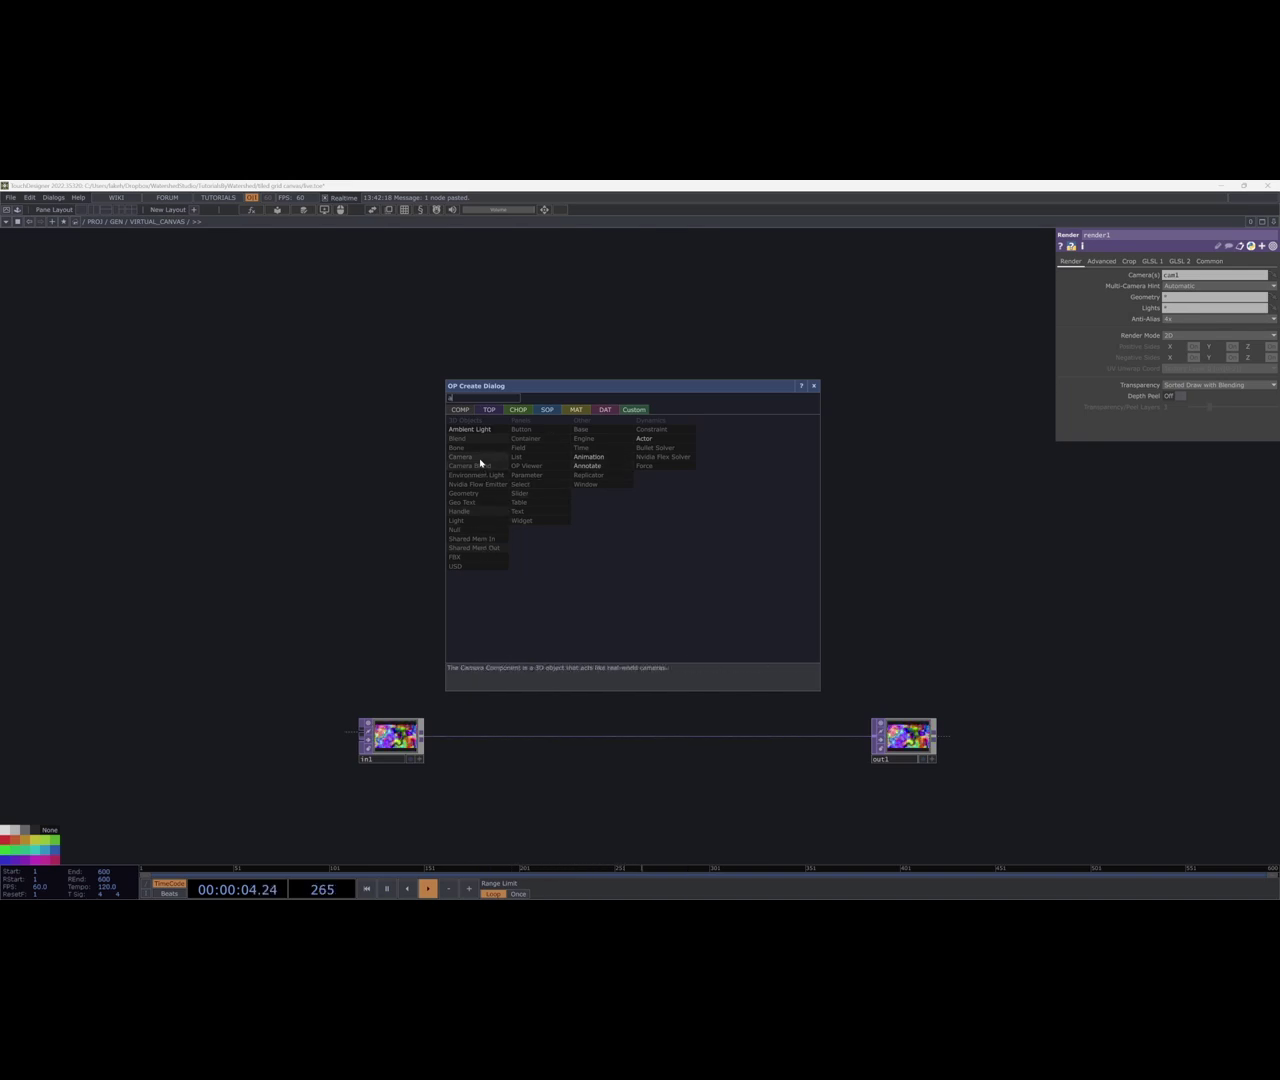
left_click(480, 463)
left_click(529, 537)
Add a Light component beside the camera in VIRTUAL_CANVAS.
key("Tab")
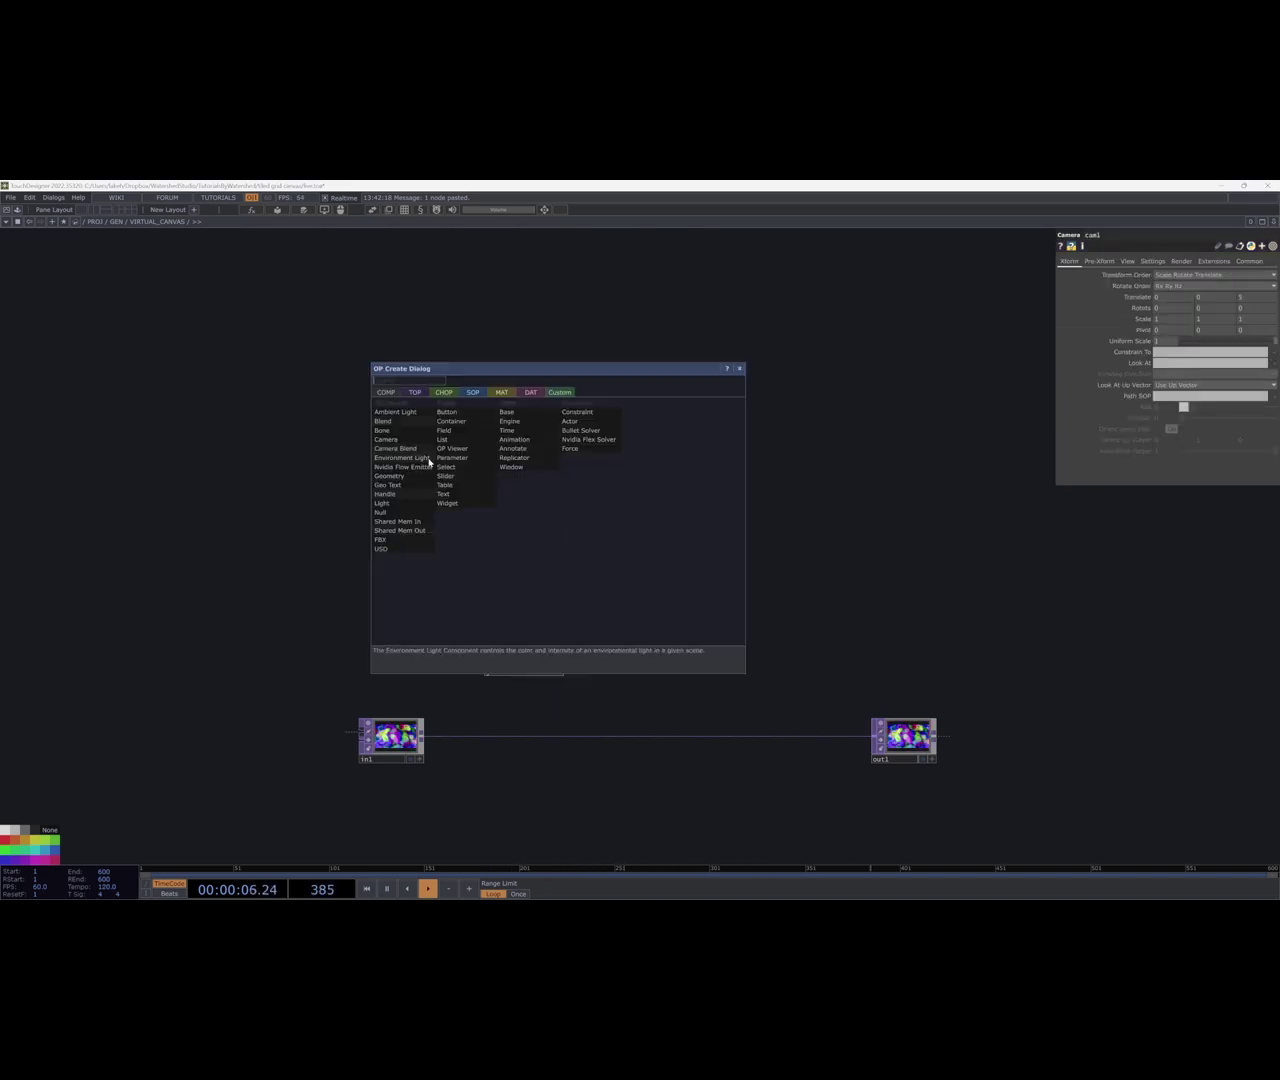
type("light")
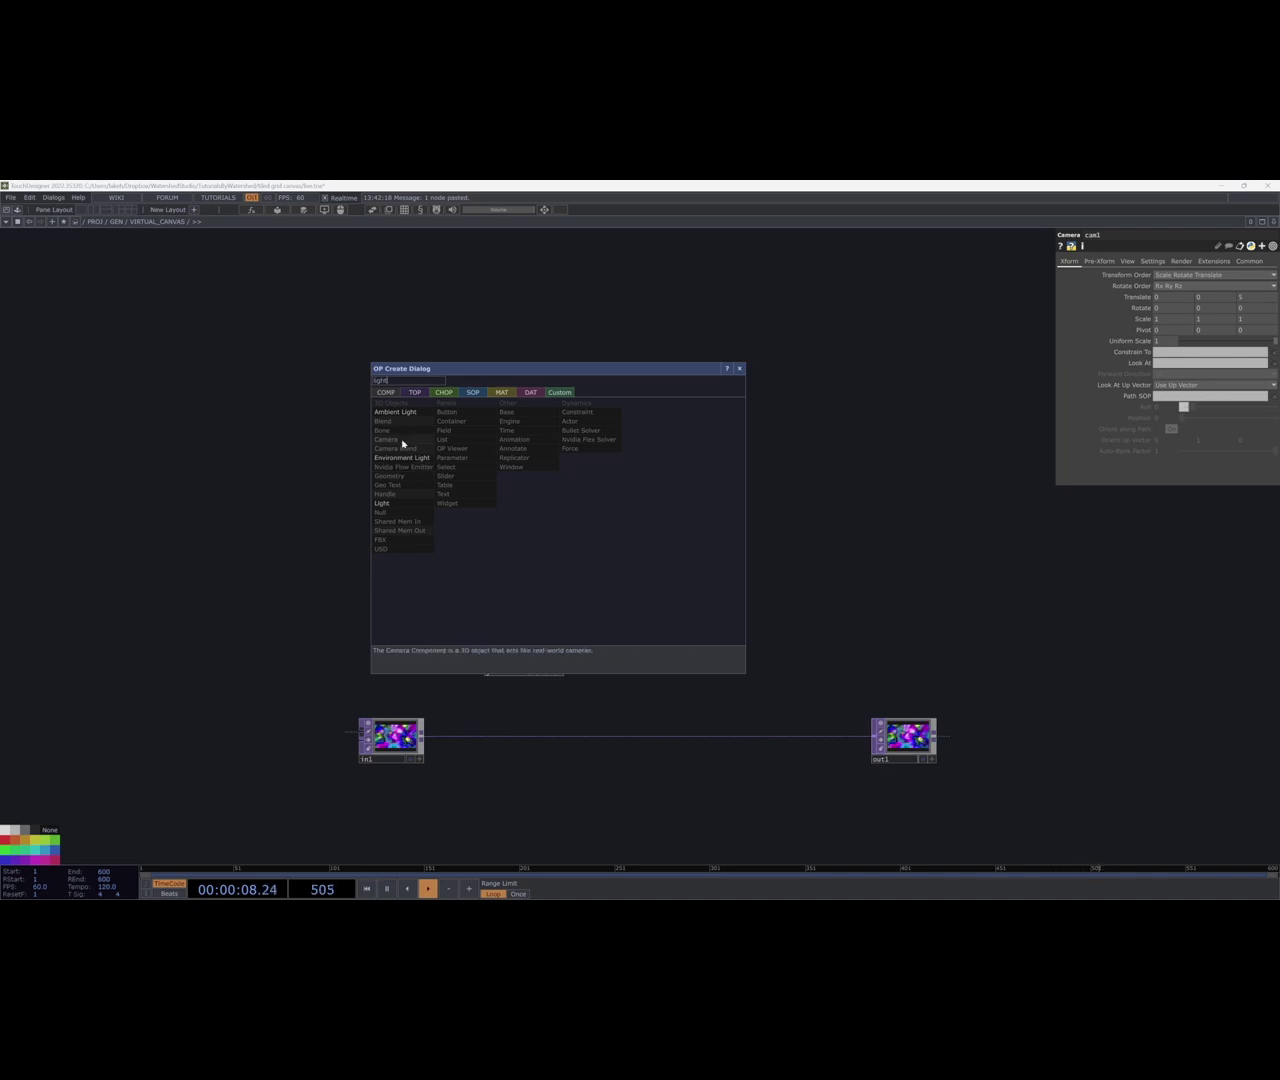
left_click(402, 508)
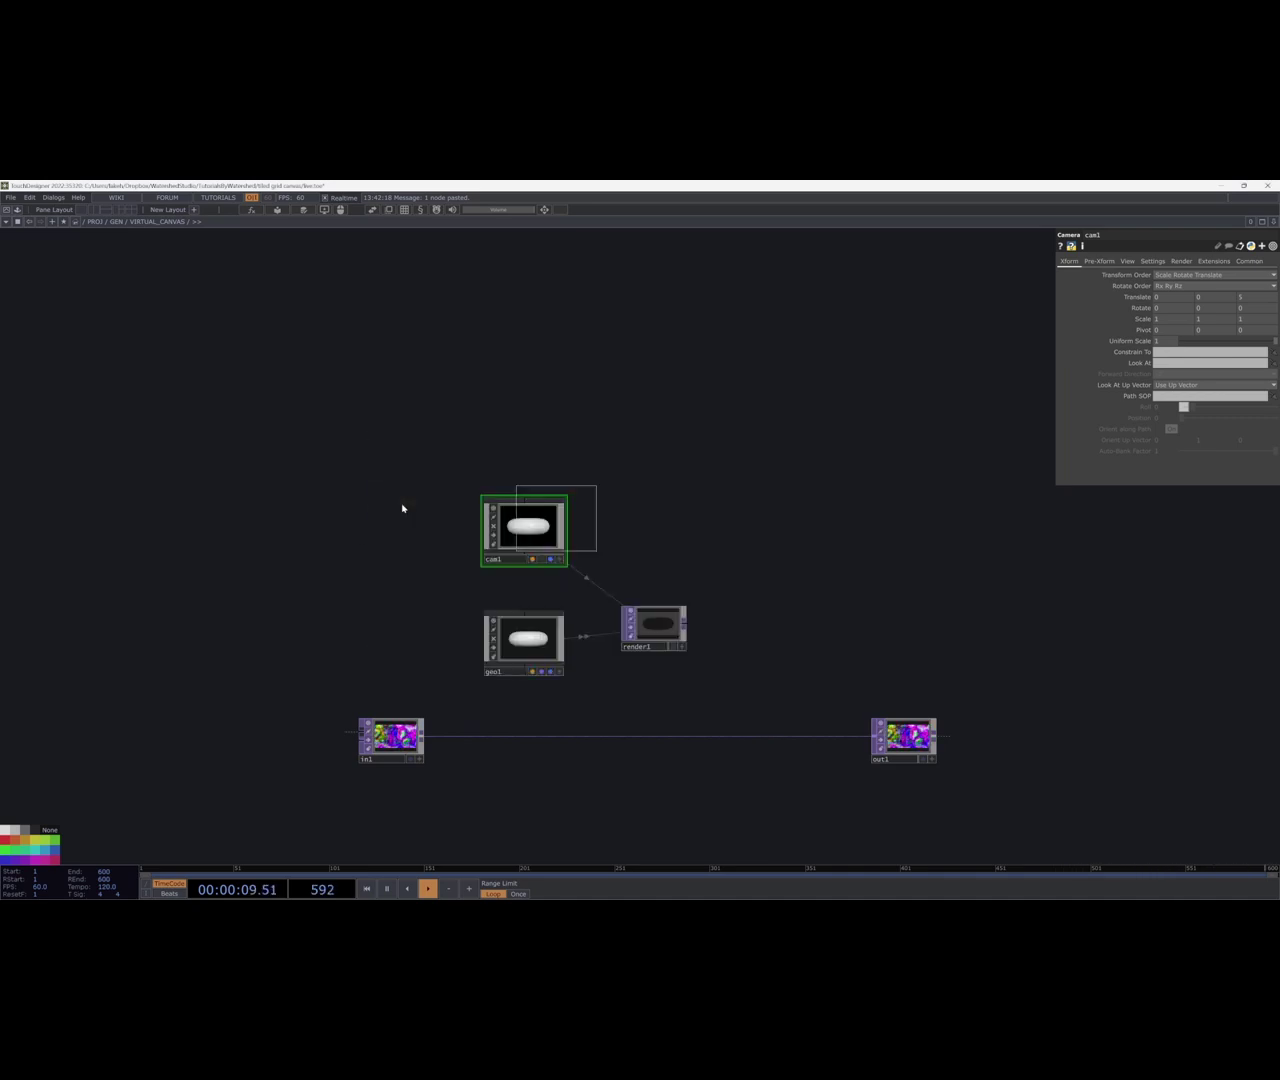
left_click(661, 531)
left_click_drag(524, 525, 1155, 362)
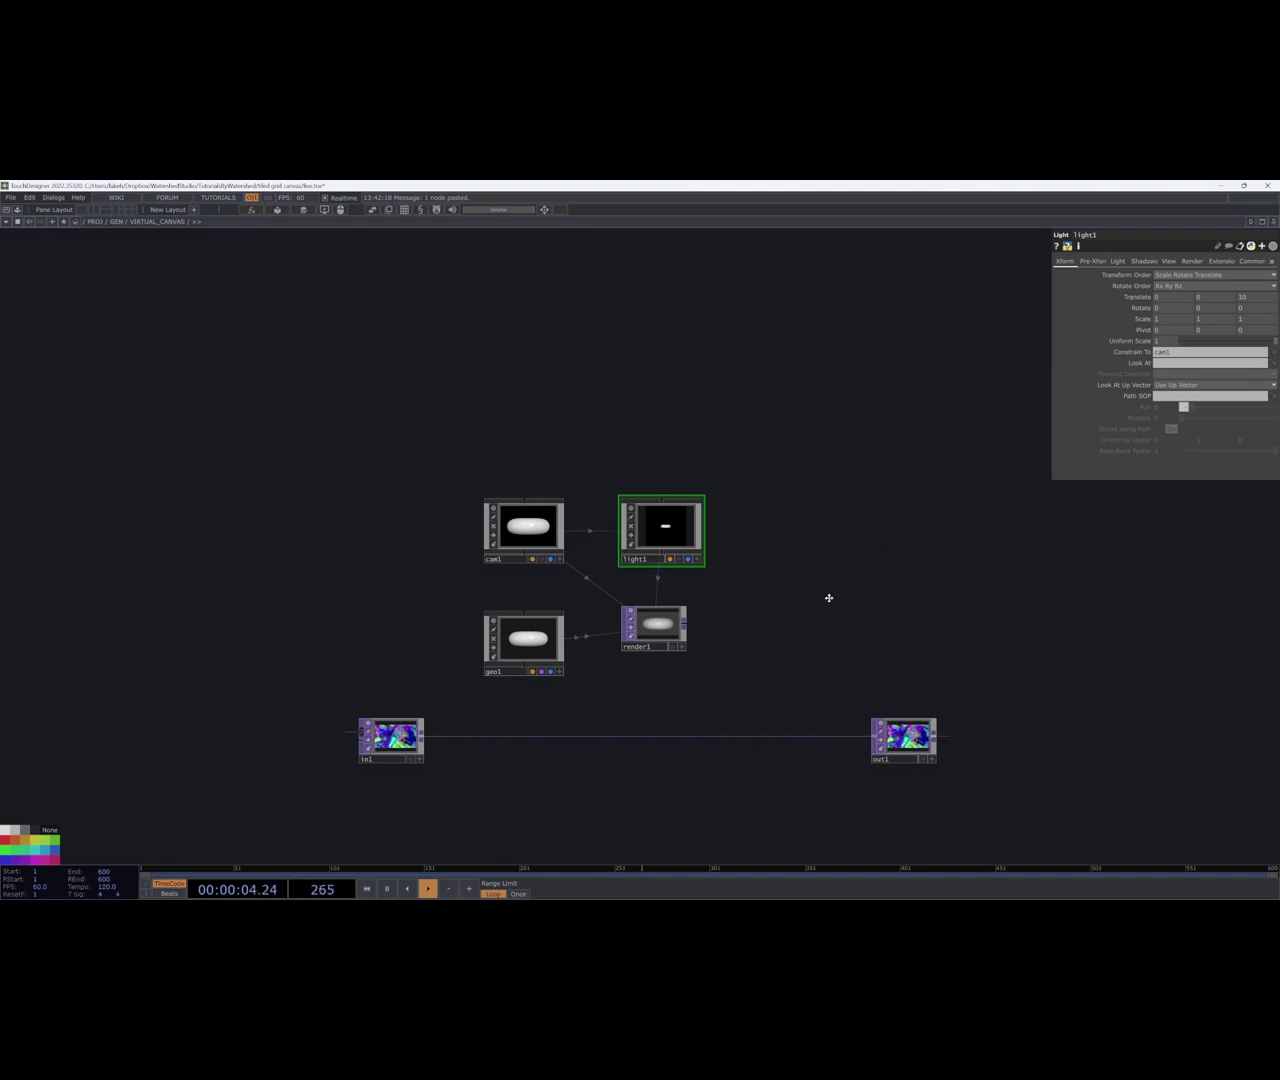
Wire render1 into out1 in place of in1, with out1 lined up beside the render.
left_click_drag(828, 601, 831, 610)
left_click_drag(625, 657, 638, 669)
left_click_drag(928, 748, 978, 748)
left_click_drag(700, 649, 1001, 654)
left_click_drag(923, 733, 1054, 685)
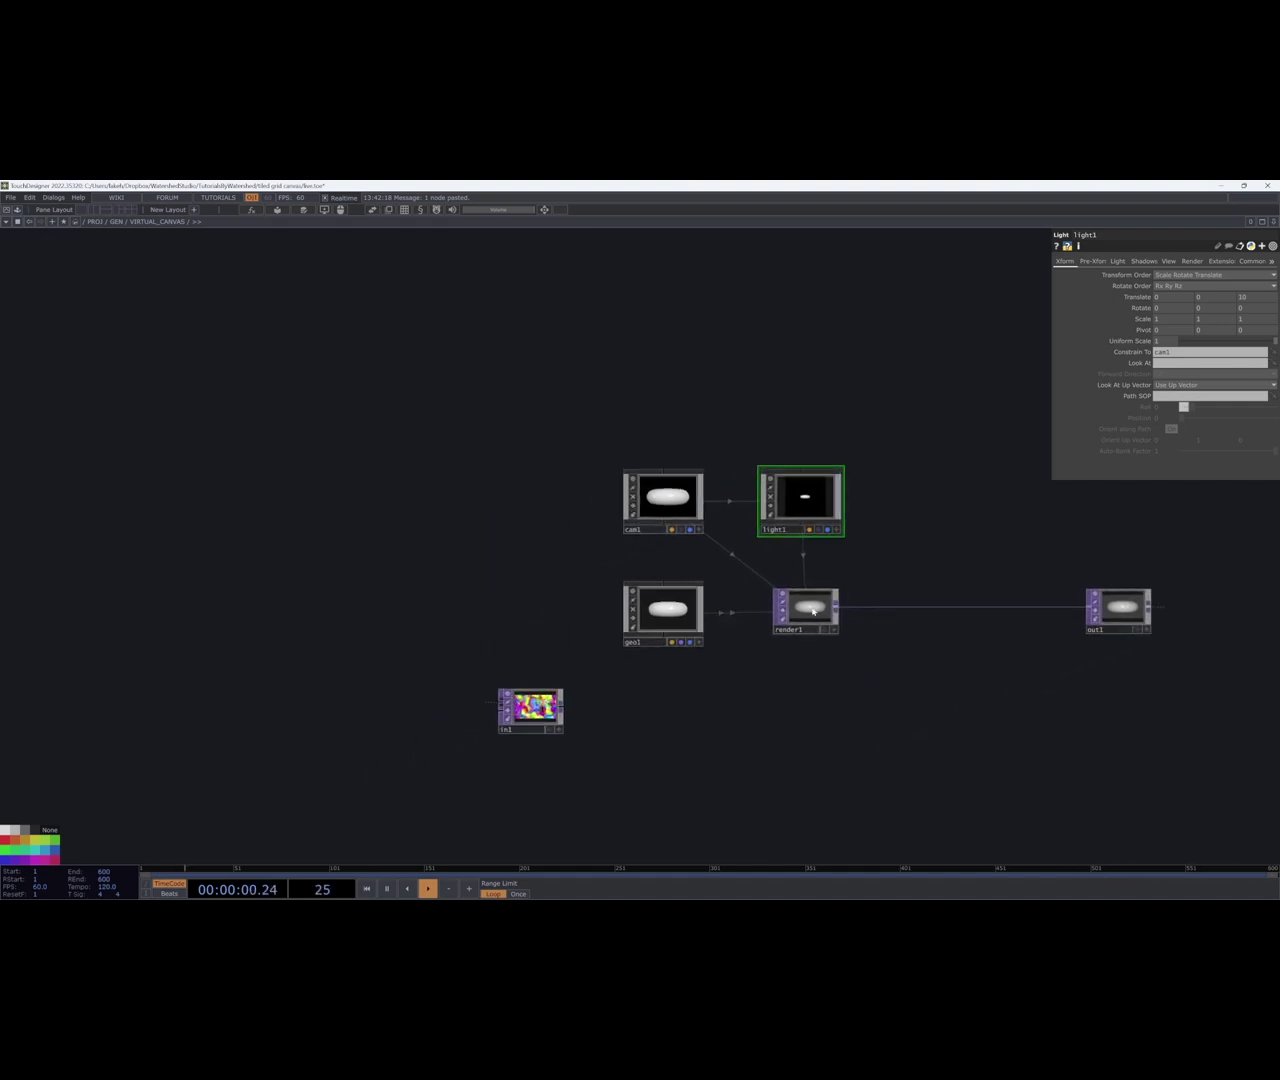
Open the PROJ parameters in a floating window and reference its Output Resolution, 1920 by 1080, in render1's resolution.
left_click(820, 609)
left_click_drag(897, 460, 806, 472)
left_click(1208, 262)
left_click_drag(1021, 336, 914, 372)
left_click(545, 210)
left_click_drag(505, 258, 1137, 276)
left_click_drag(705, 234, 183, 262)
left_click_drag(547, 414, 605, 395)
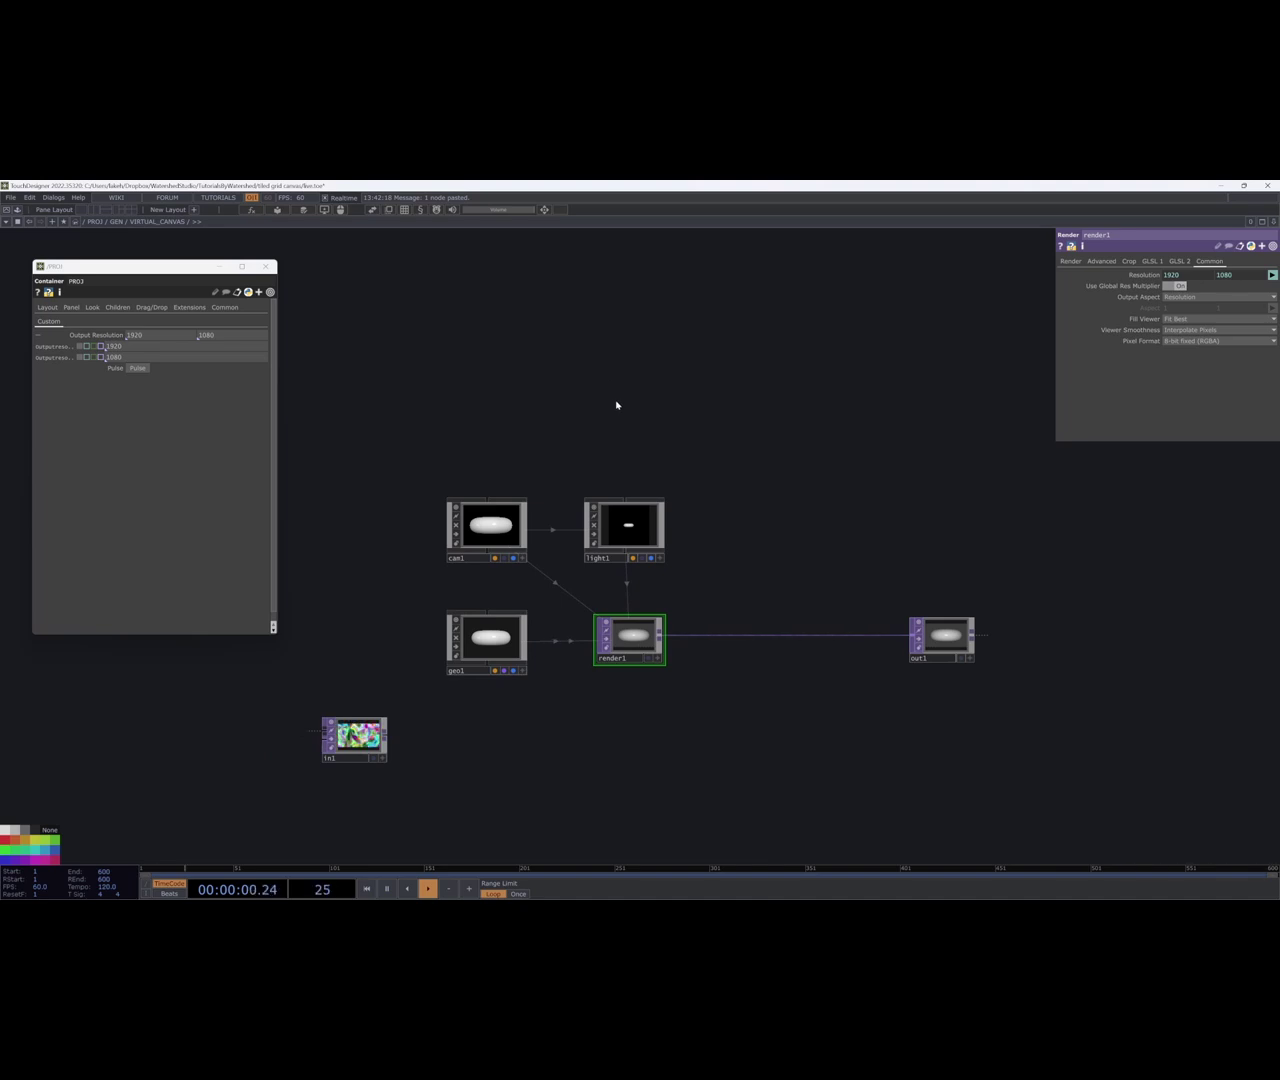
Examine the SCENES, VIRTUAL_CANVAS and POST chain one level up in GEN, and return into VIRTUAL_CANVAS.
left_click_drag(624, 419, 631, 428)
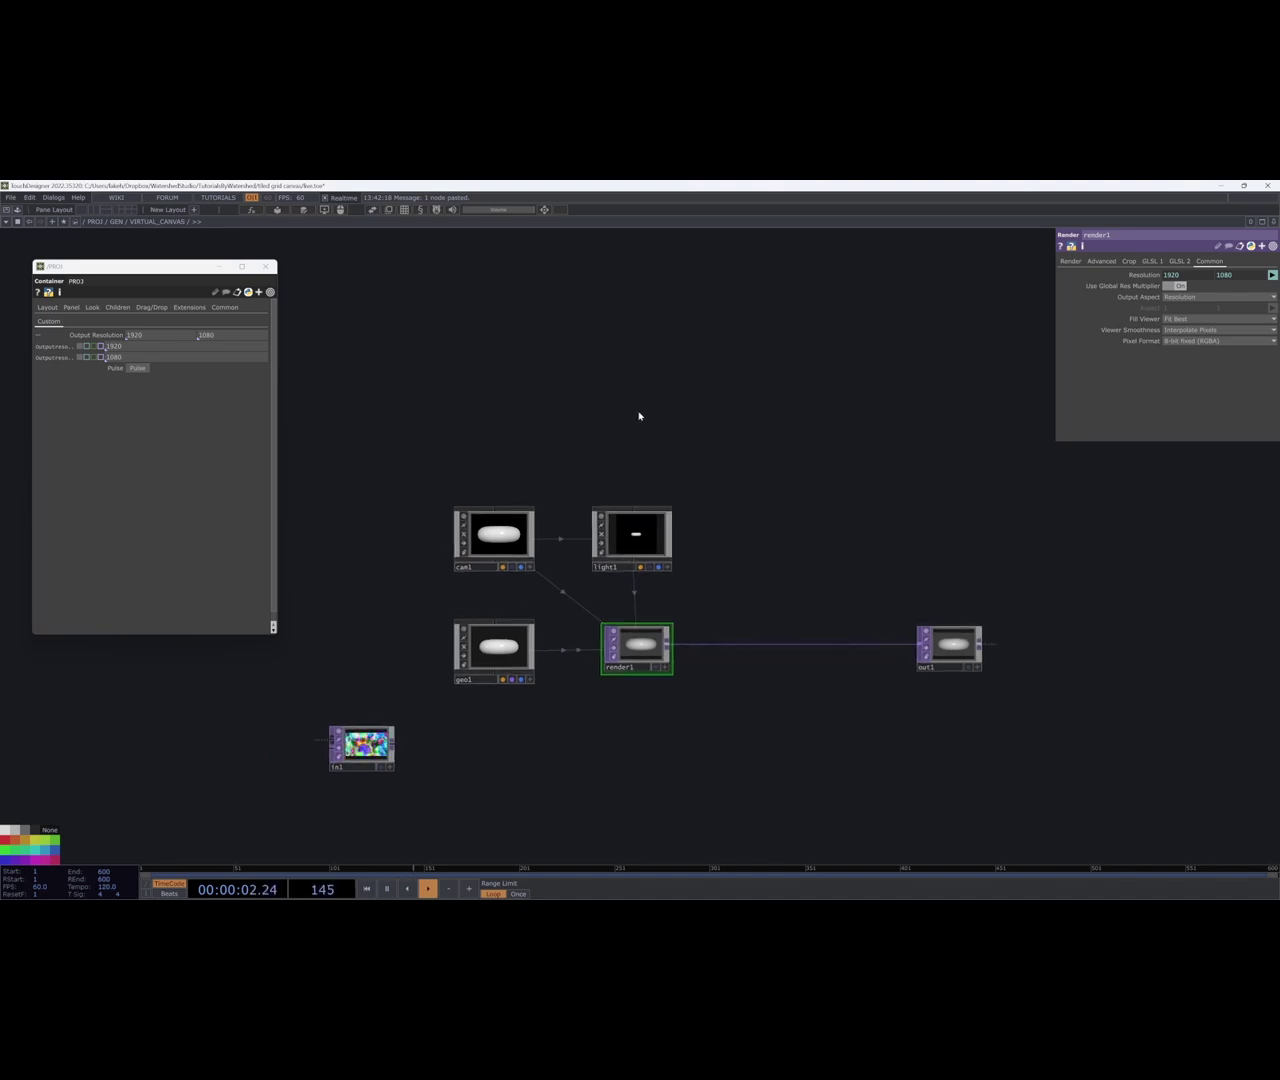
key("u")
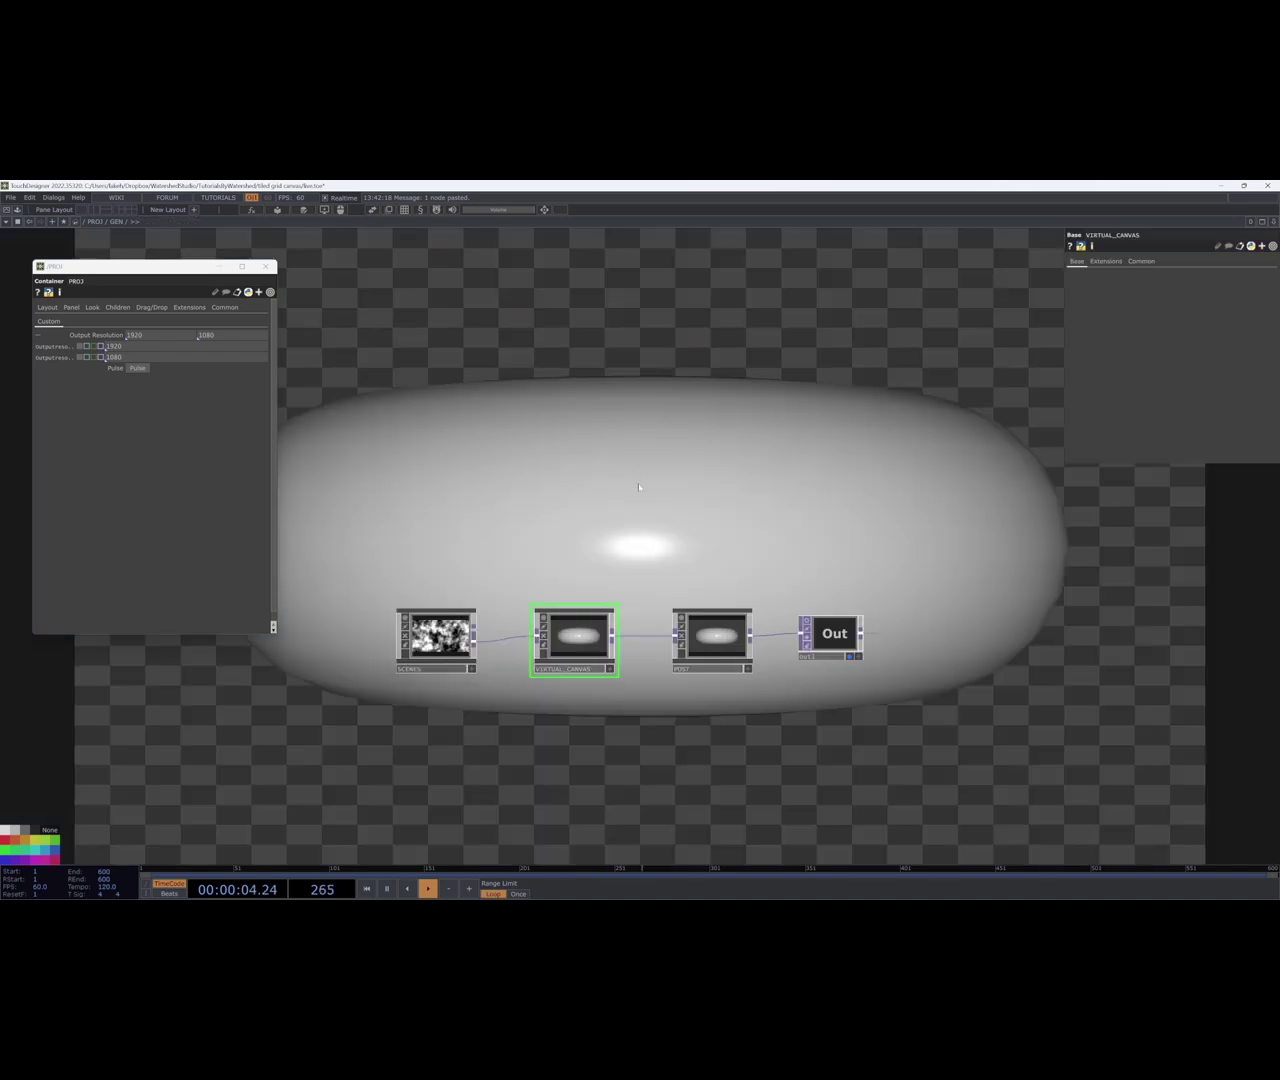
key("u")
key("i")
mouse_move(624, 548)
left_mouse_down()
mouse_move(635, 585)
mouse_move(536, 582)
mouse_move(616, 571)
left_mouse_up()
key("i")
key("u")
left_click(494, 677)
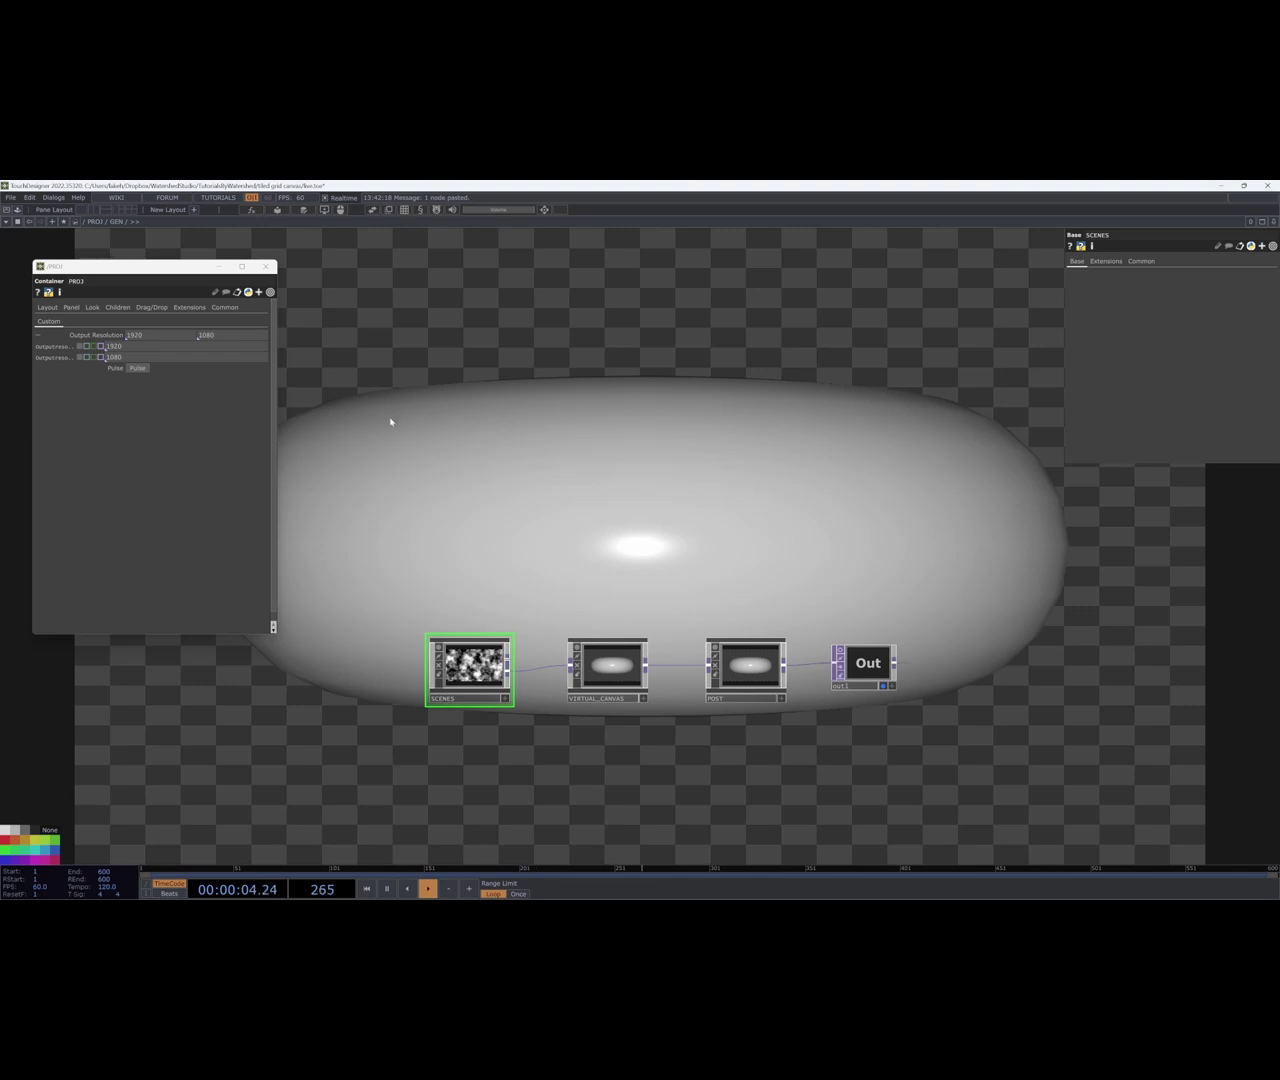
left_click(619, 664)
key("i")
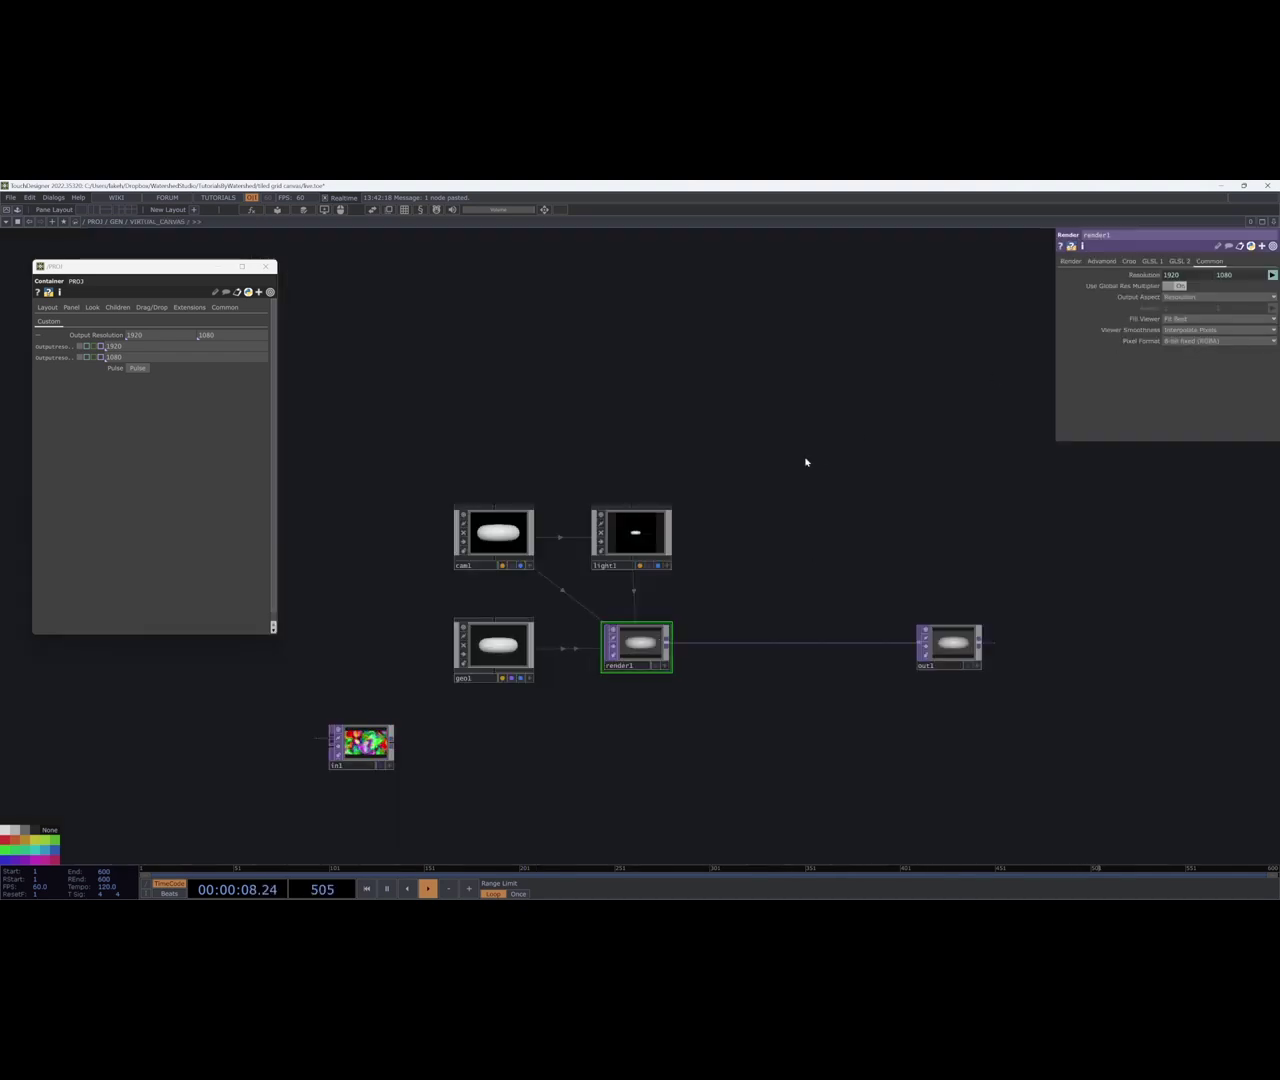
Show out1 as the network background and line in1 up with the geometry and render row.
left_click_drag(786, 497, 857, 497)
left_click_drag(623, 752, 623, 690)
left_click_drag(554, 704, 478, 761)
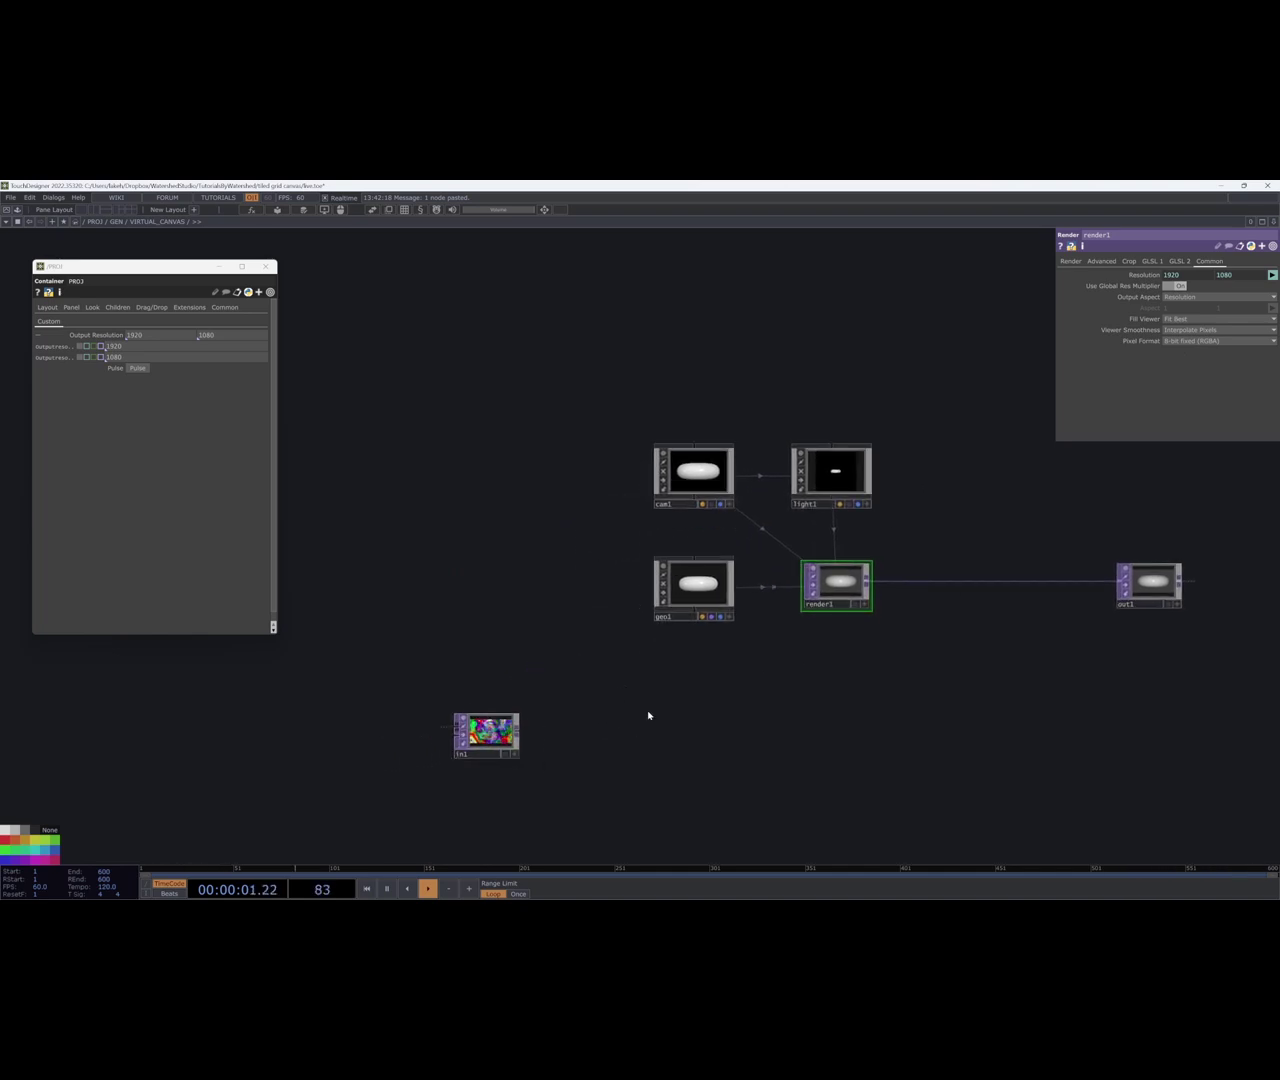
left_click(1166, 605)
left_click_drag(504, 756, 437, 582)
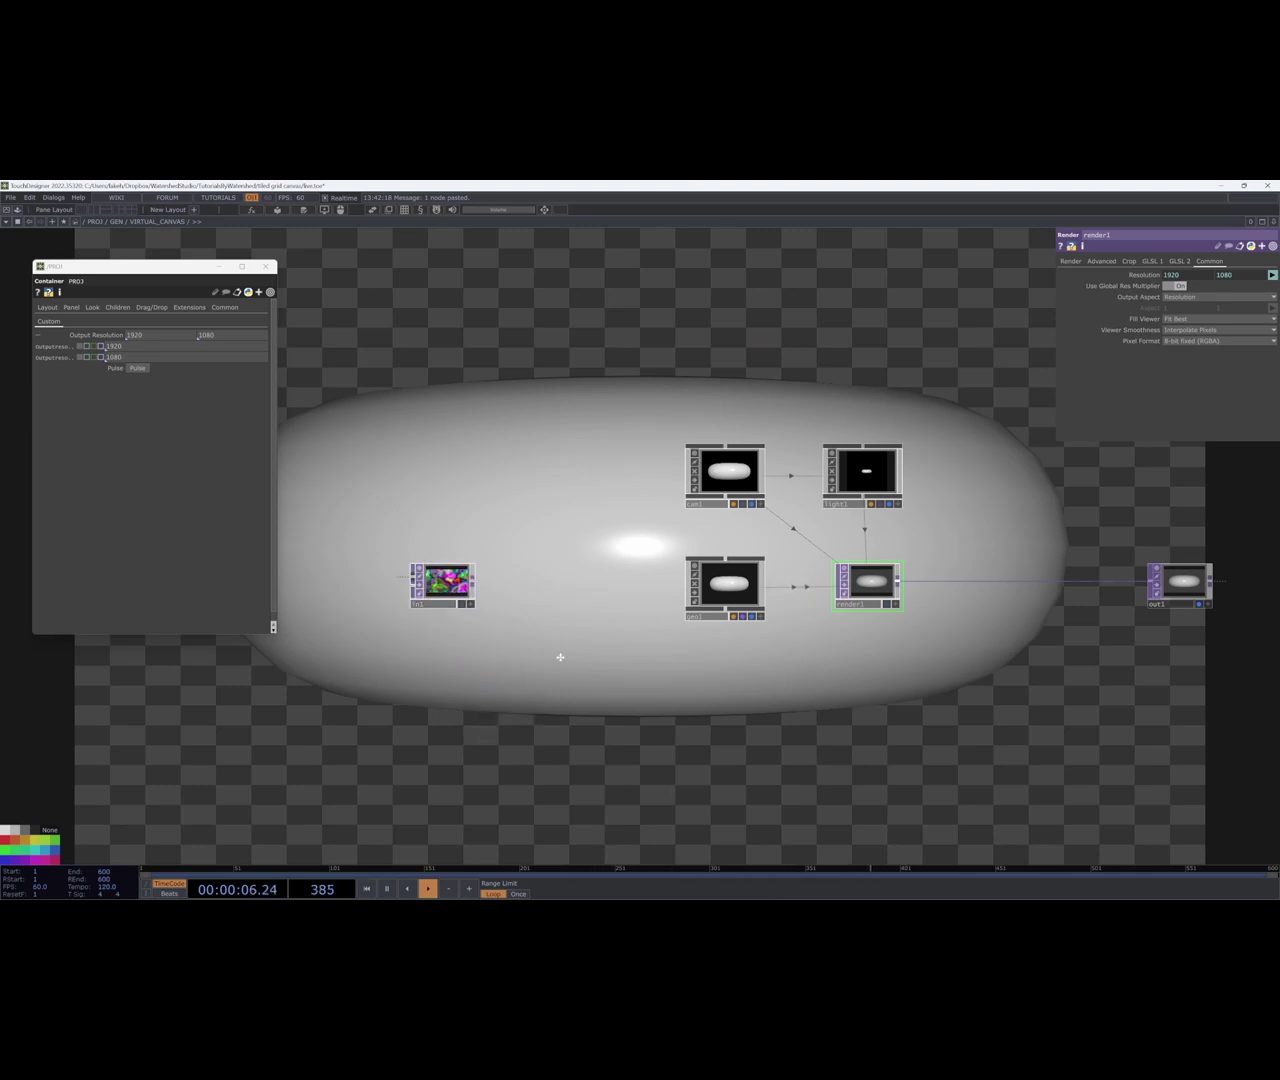
left_click_drag(553, 647, 551, 662)
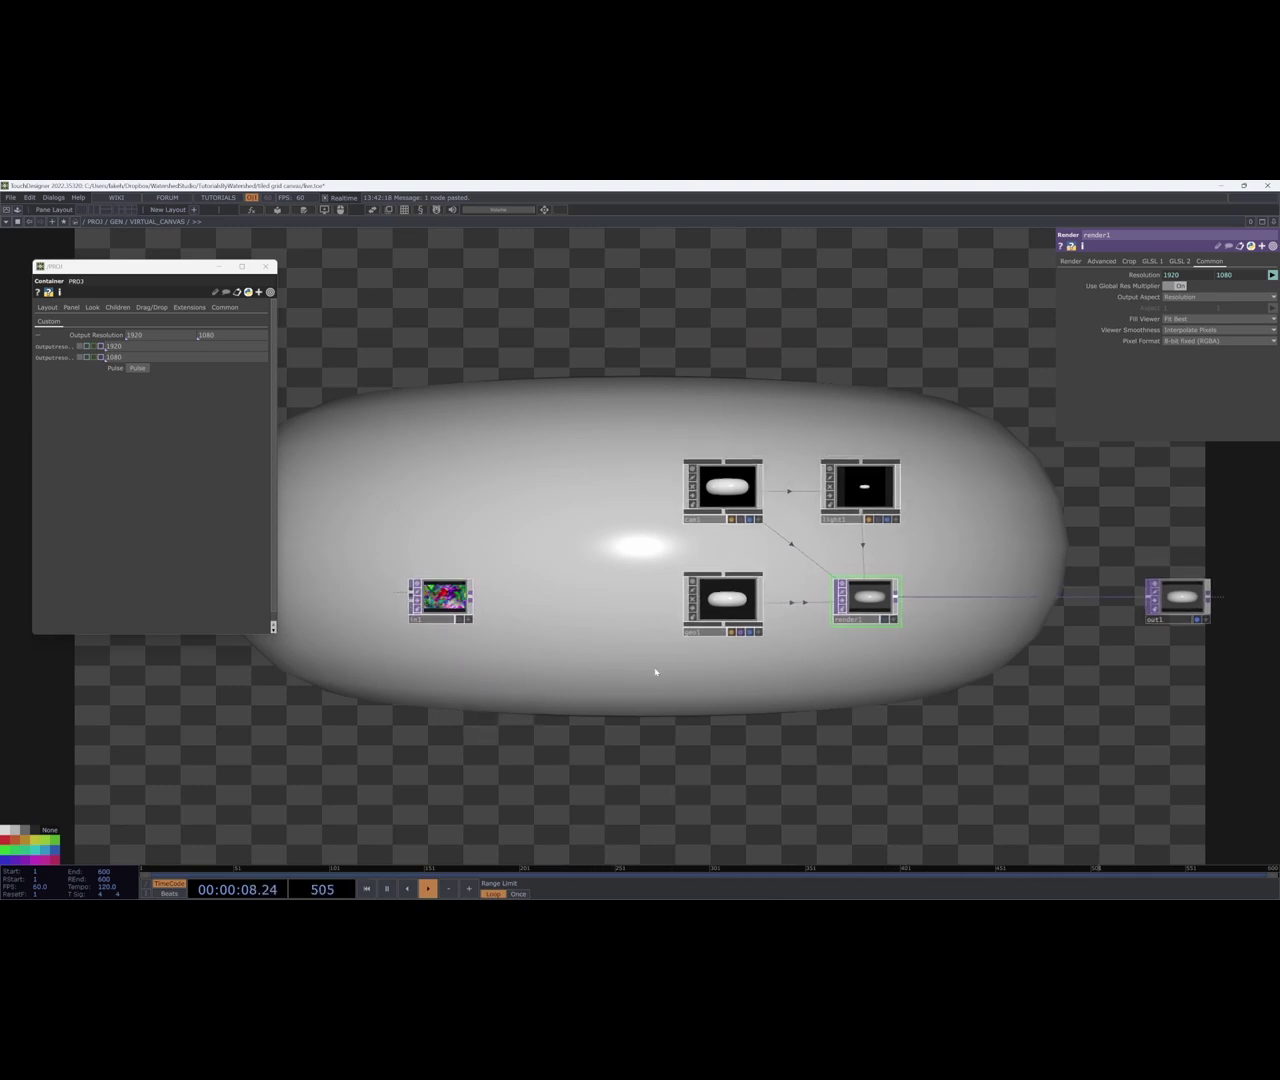
mouse_move(931, 709)
left_mouse_down()
mouse_move(877, 725)
mouse_move(911, 708)
left_mouse_up()
left_click_drag(532, 641, 542, 586)
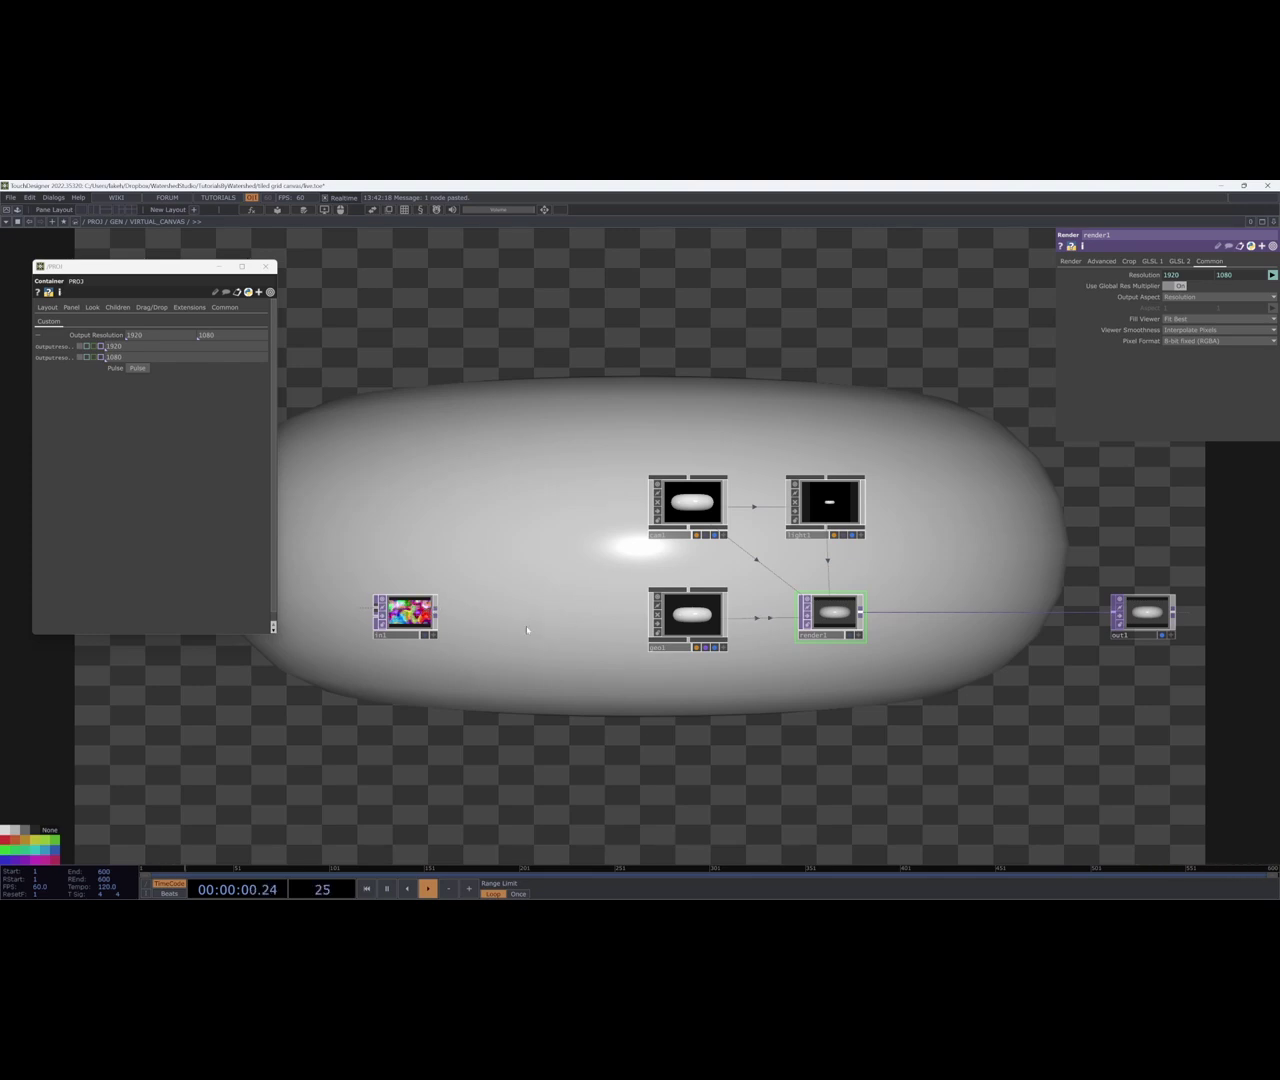
left_click_drag(536, 672, 729, 714)
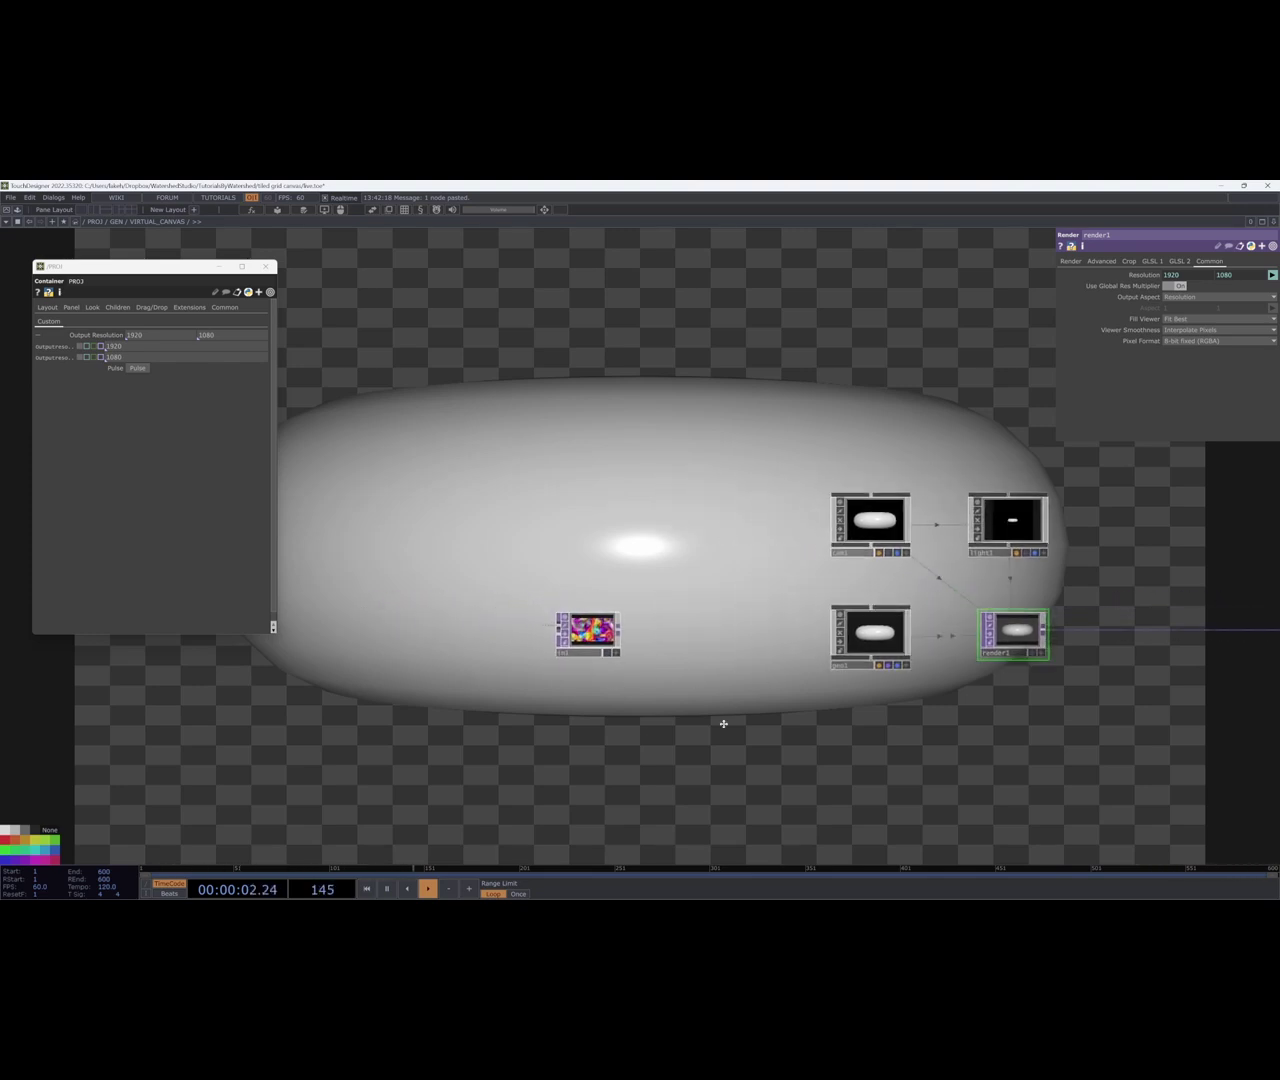
left_click_drag(582, 675, 366, 692)
scroll(655, 530, "down", 3)
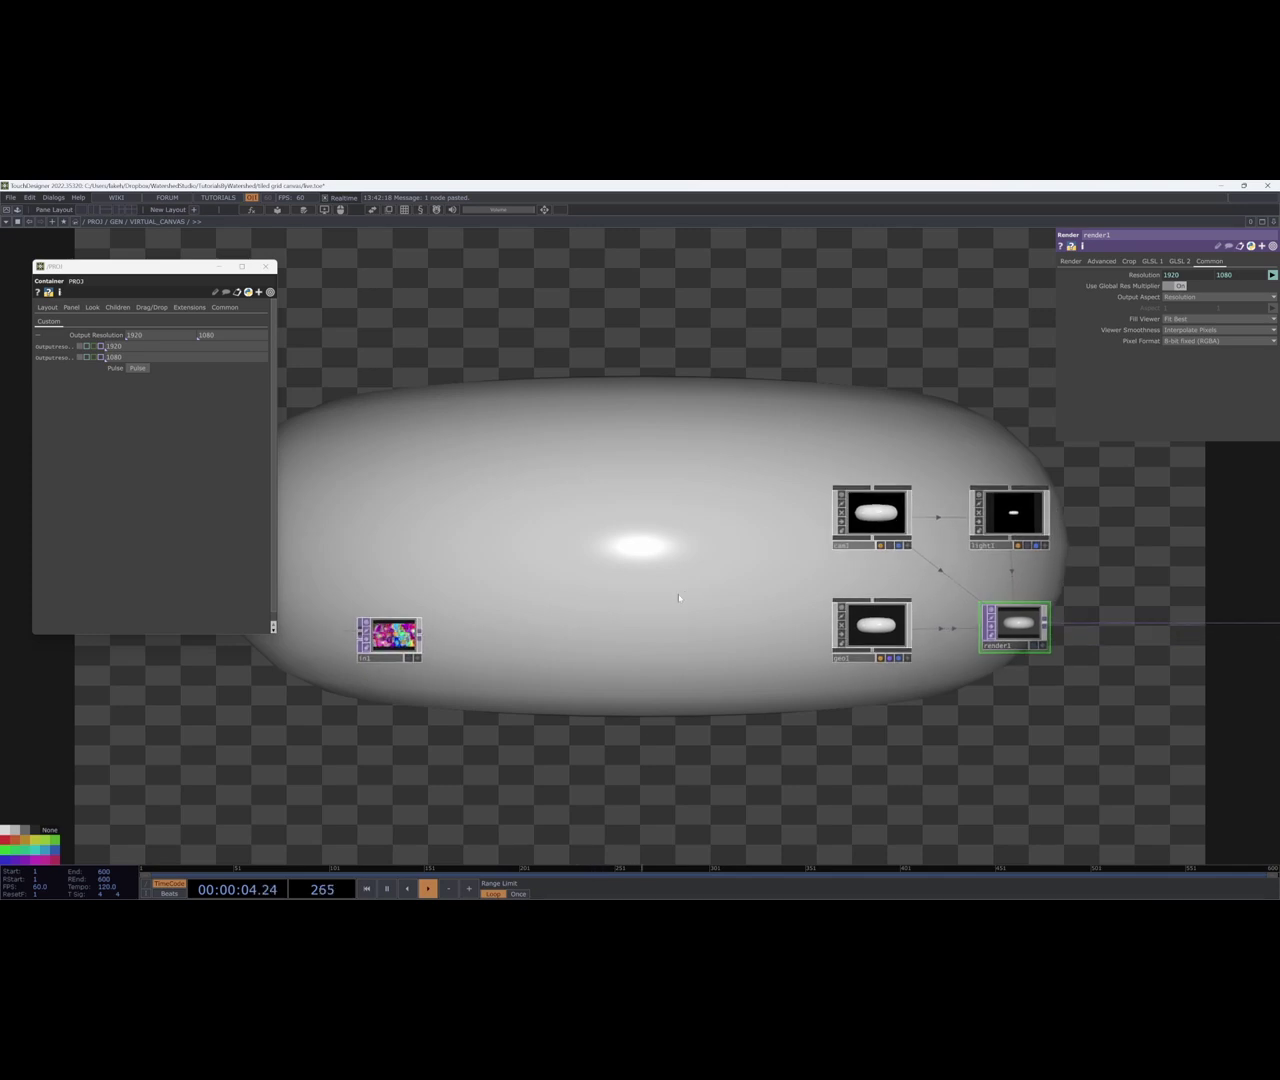
left_click_drag(471, 625, 606, 614)
scroll(715, 622, "up", 2)
left_click_drag(740, 742, 720, 743)
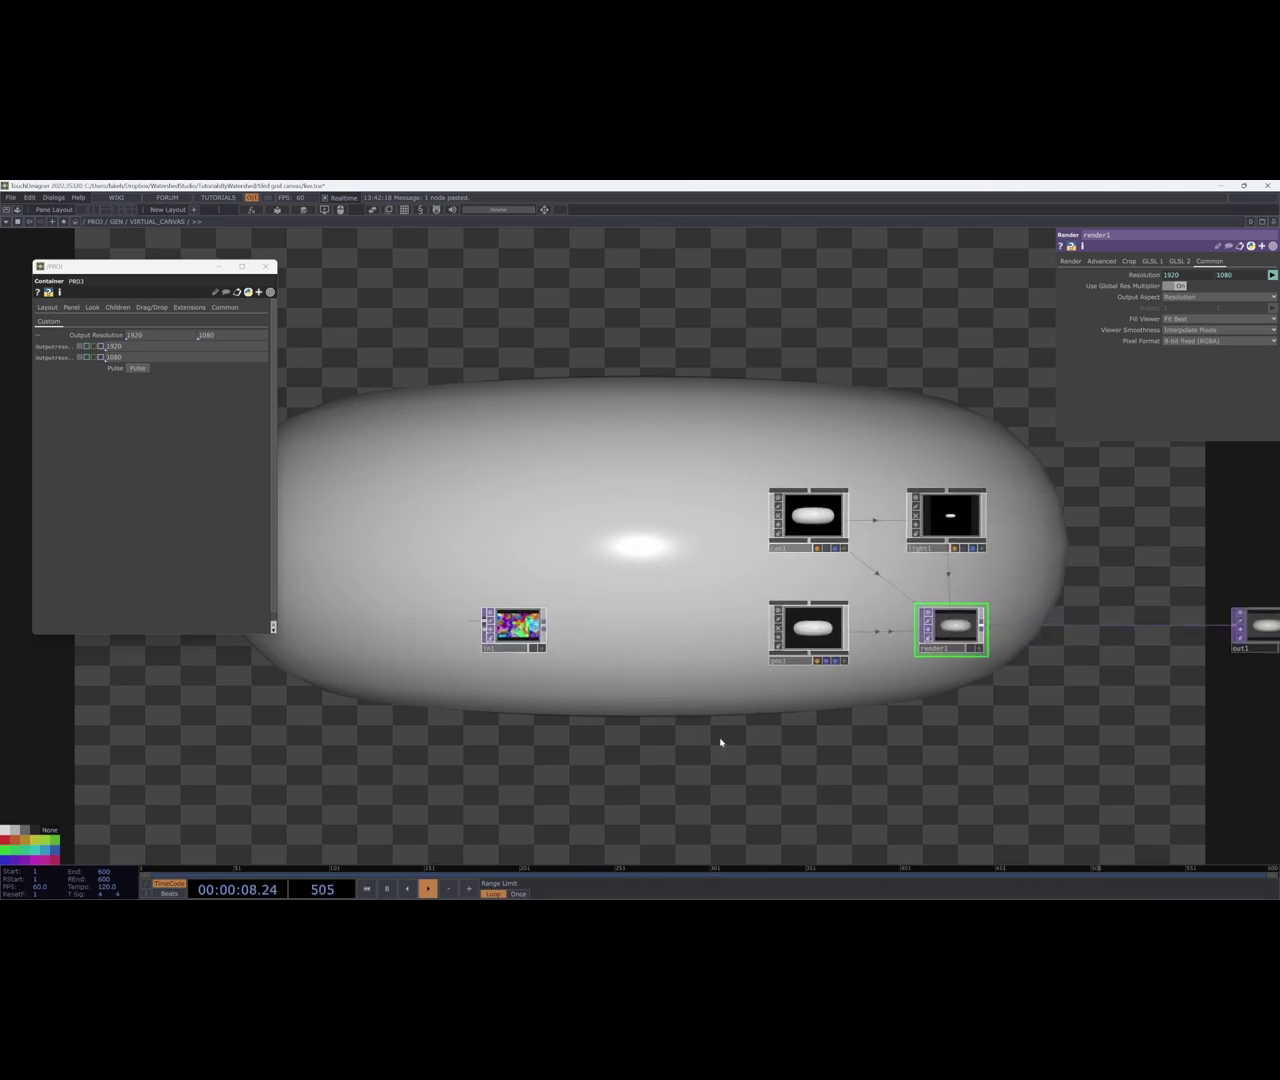
Add a new Geometry component between in1 and geo1, and delete geo1.
key("Tab")
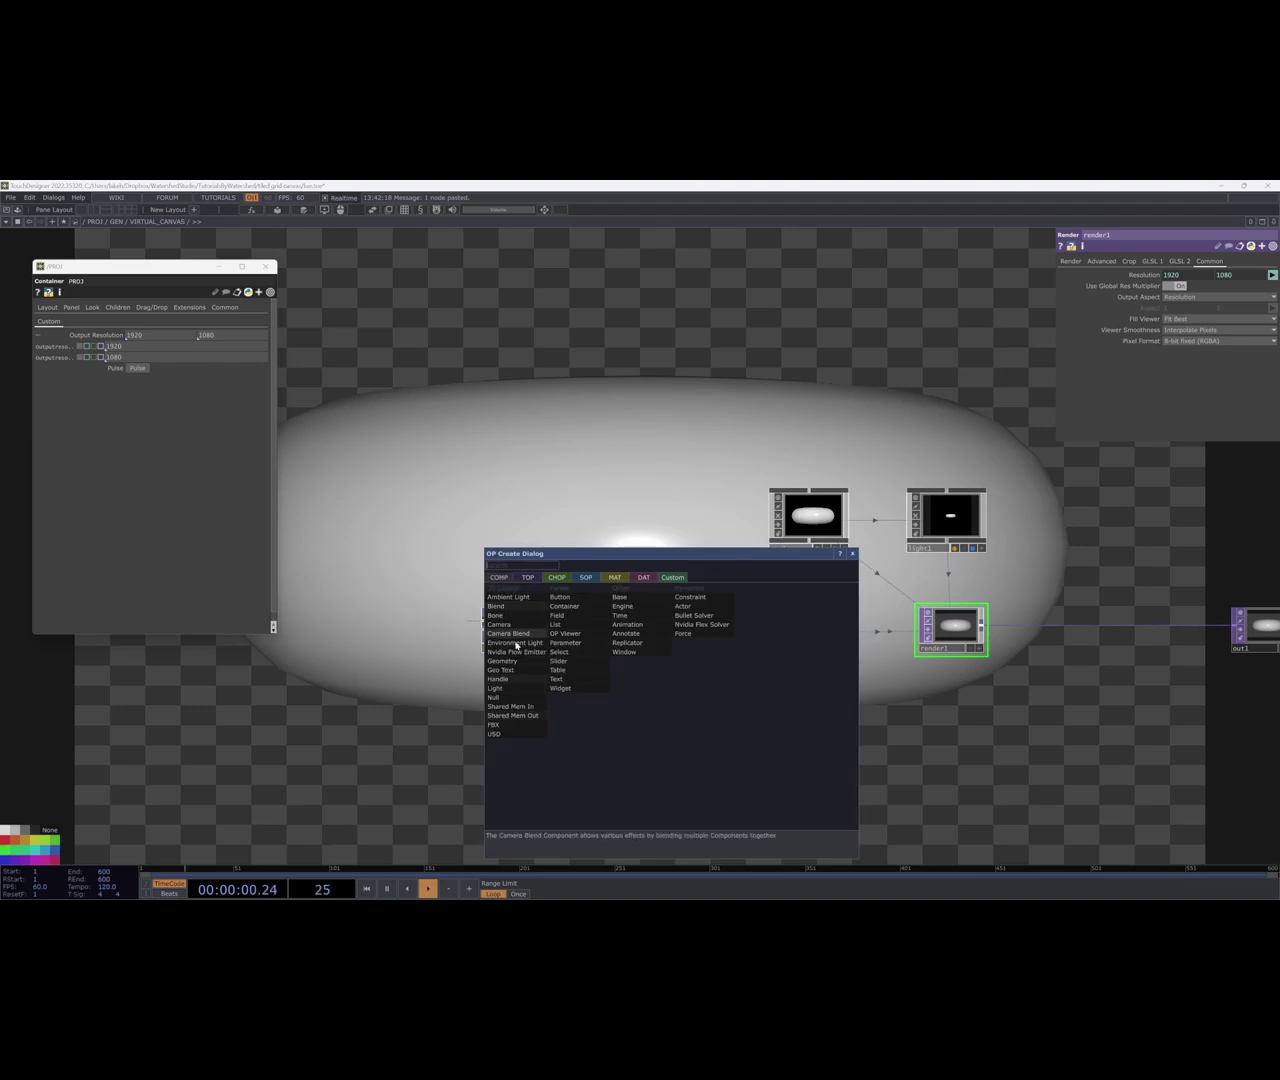
left_click(502, 661)
left_click(655, 626)
scroll(662, 618, "up", 2)
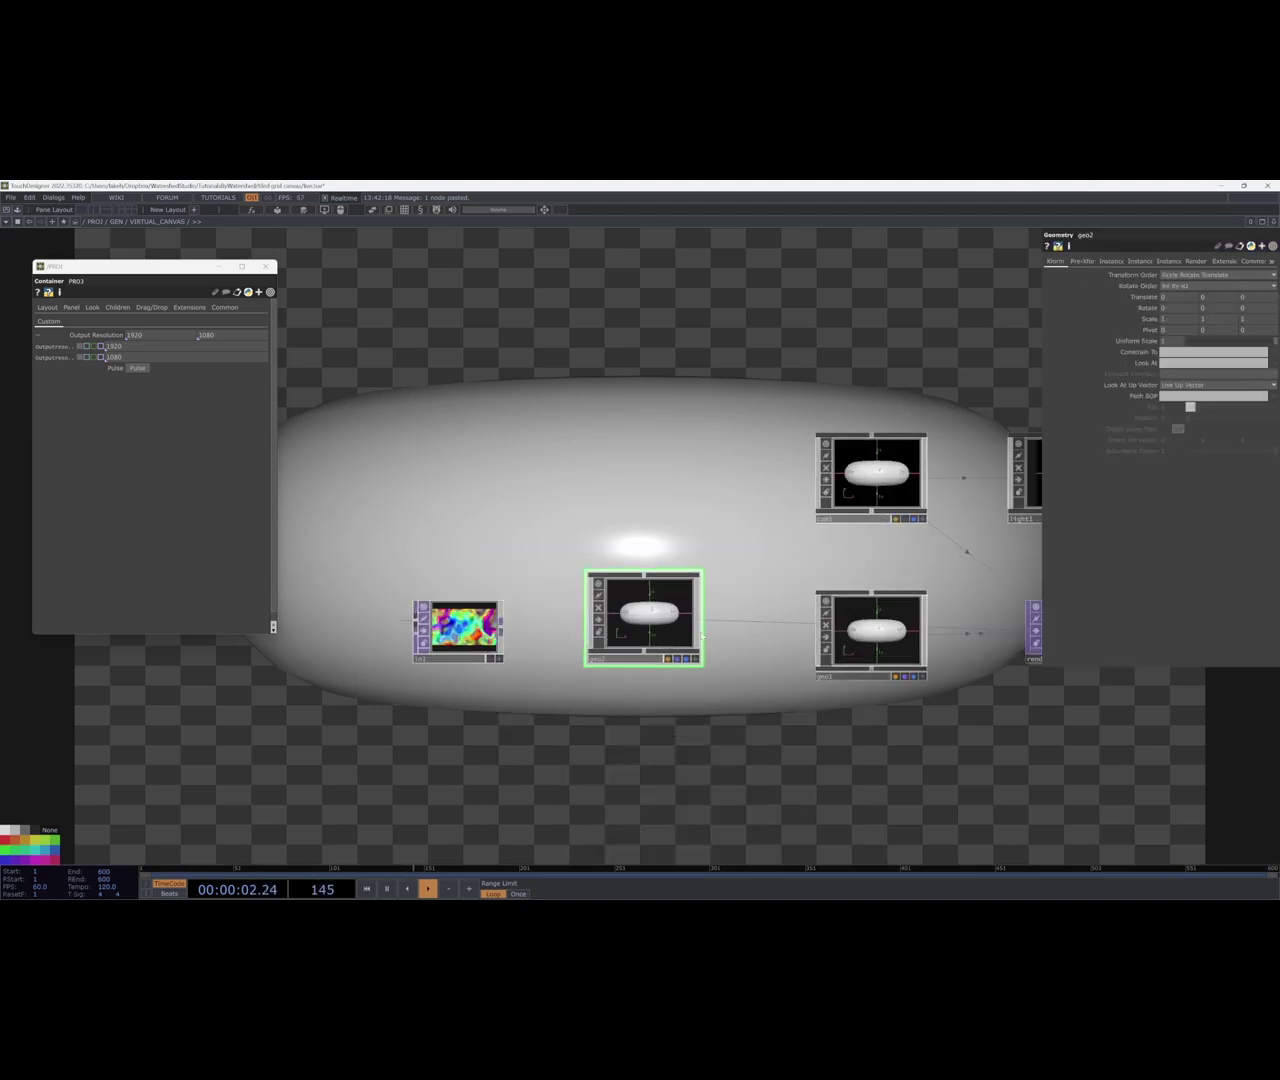
left_click(885, 640)
key("Delete")
Rename the new geometry component TILED_GRID_GEO and place it between in1 and render1.
left_click_drag(657, 643, 706, 692)
left_click(678, 711)
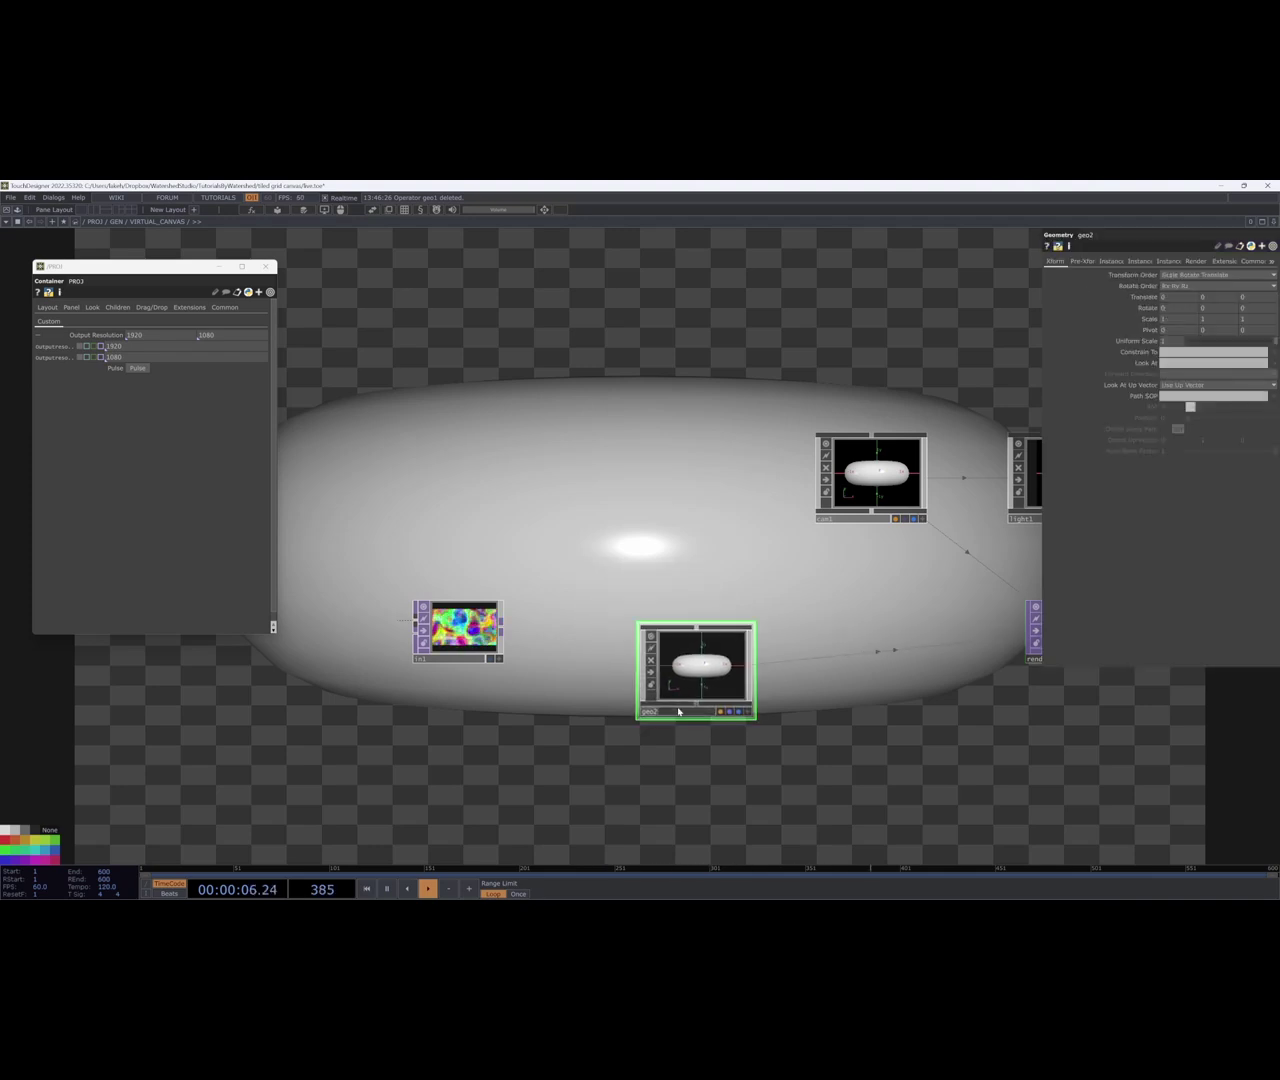
type("TILED_GRID_GEO")
key("Return")
left_click_drag(722, 675, 722, 640)
left_click_drag(854, 624, 822, 632)
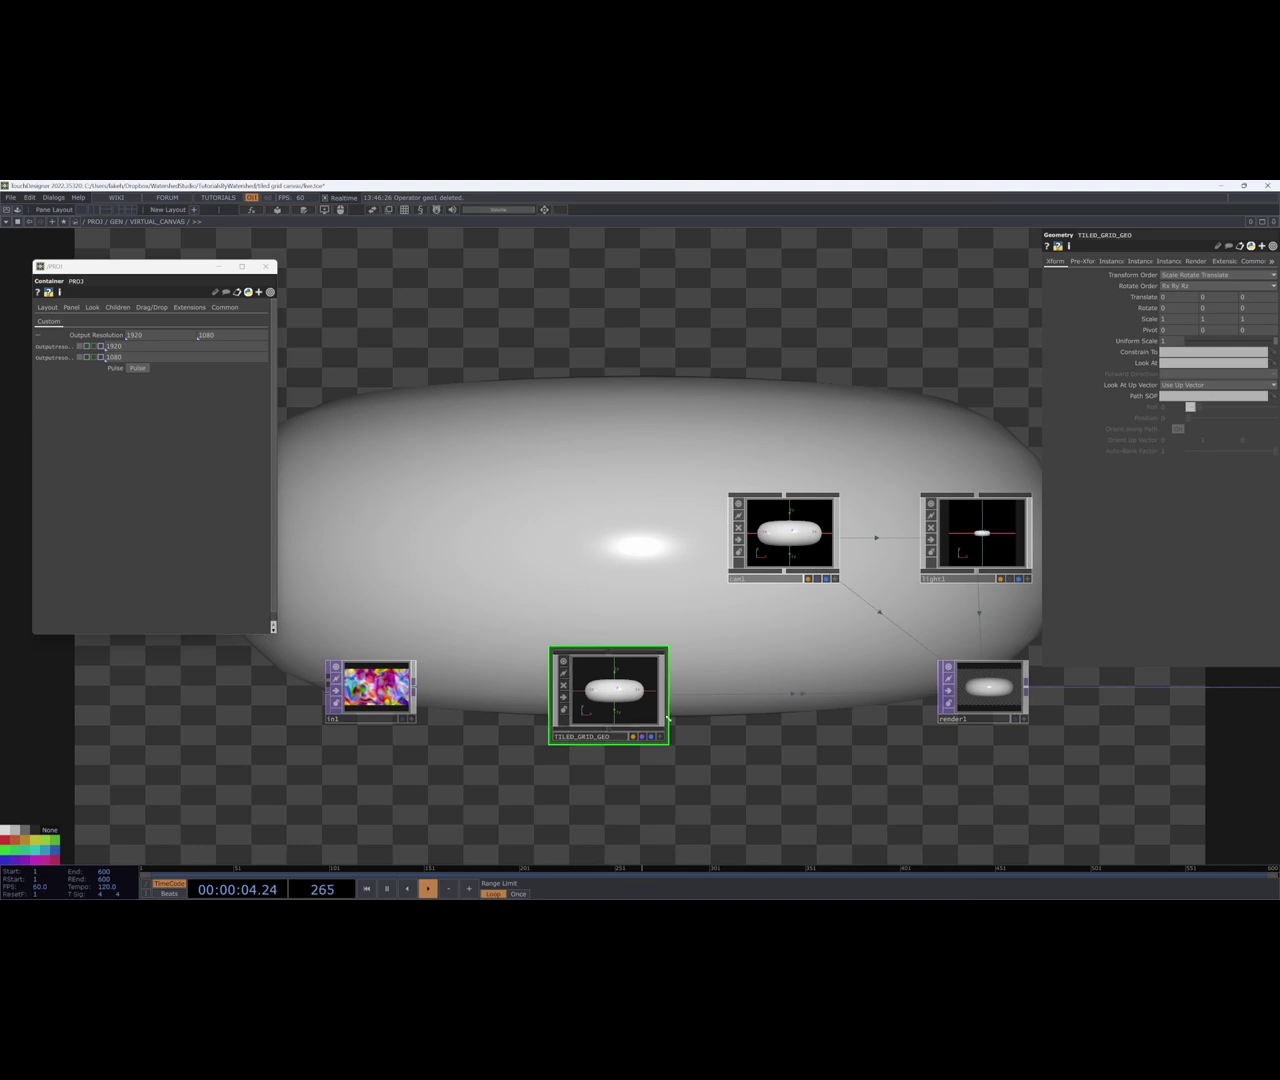
Enter TILED_GRID_GEO and add an In TOP beside the torus.
double_click(596, 703)
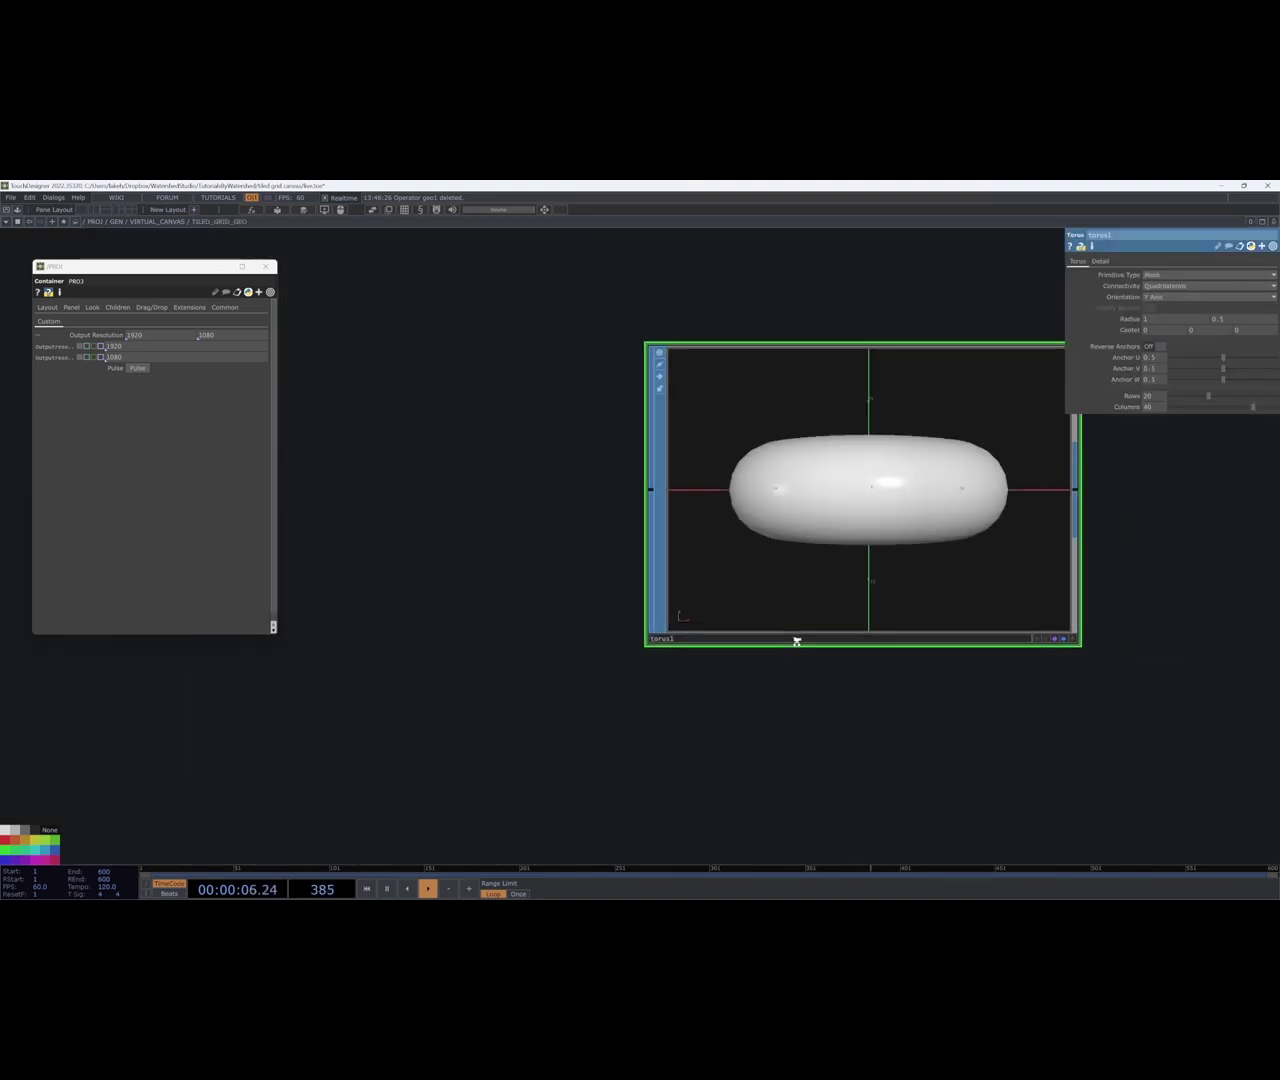
left_click_drag(778, 716, 786, 680)
key("Tab")
left_click(639, 550)
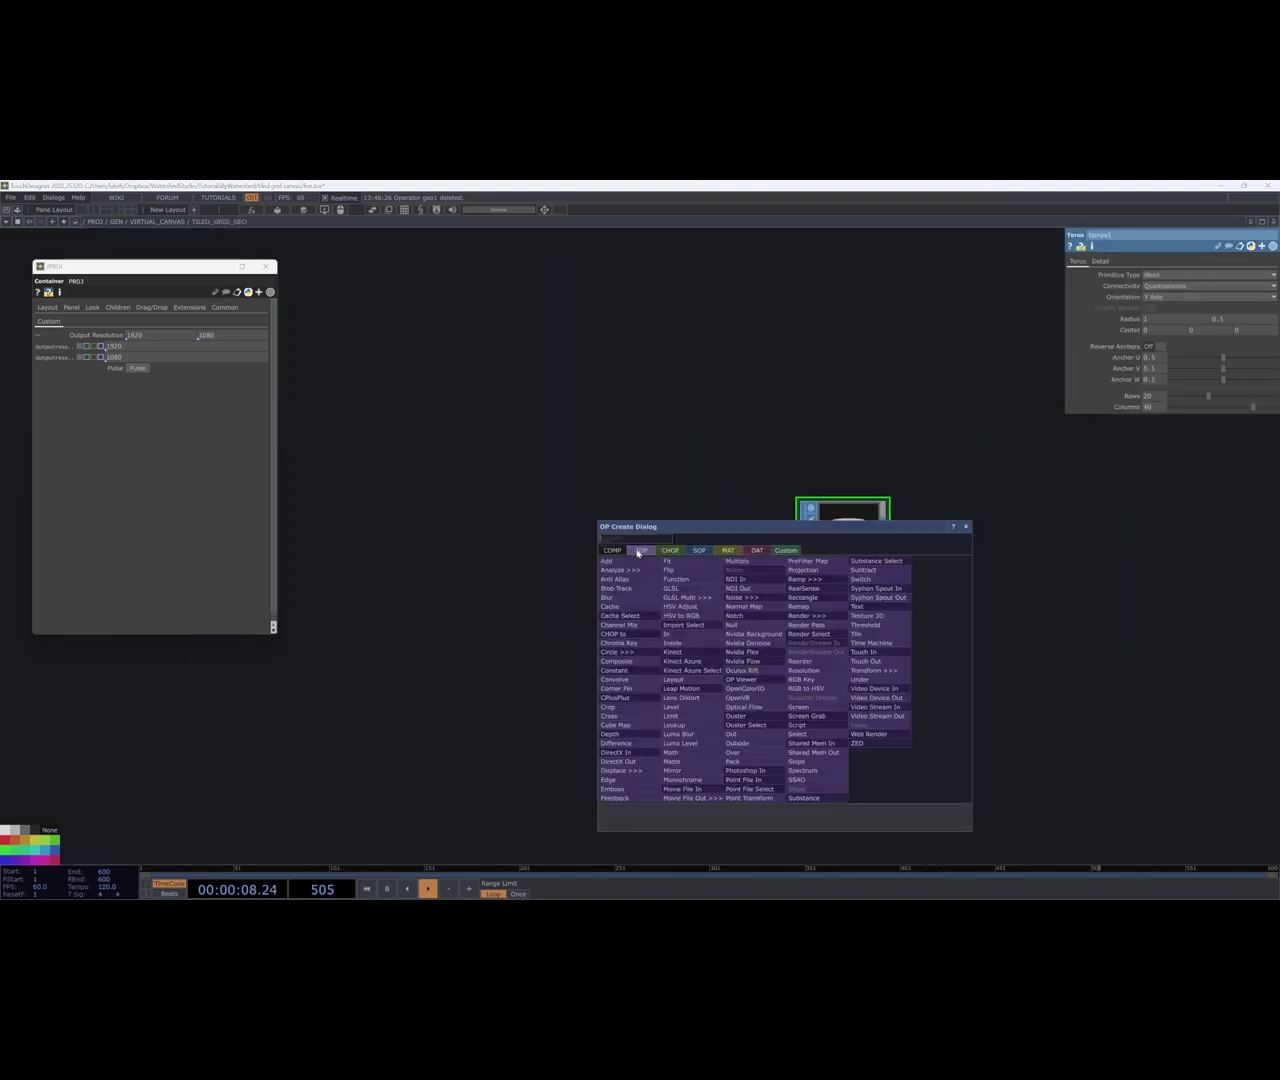
left_click(667, 634)
left_click(663, 657)
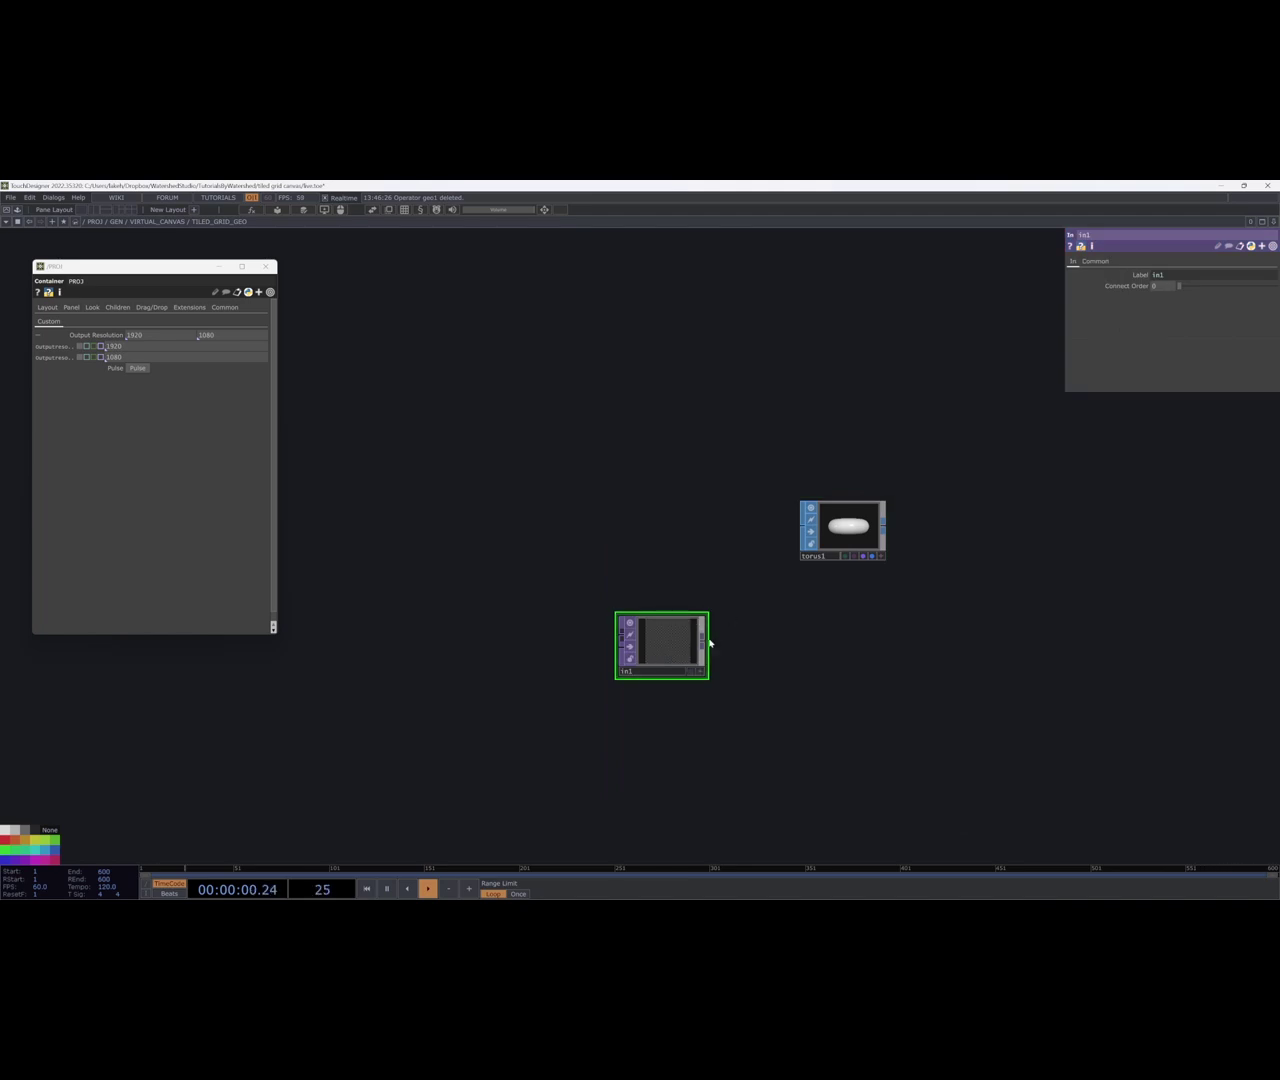
Wire in1 of VIRTUAL_CANVAS into TILED_GRID_GEO and go back inside the geometry component.
key("u")
left_click_drag(537, 693, 555, 691)
key("i")
Rename the In TOP in_base_color, arrange it above the torus, and attach a Null TOP to its output.
left_click_drag(874, 660, 831, 737)
left_click_drag(614, 748, 861, 713)
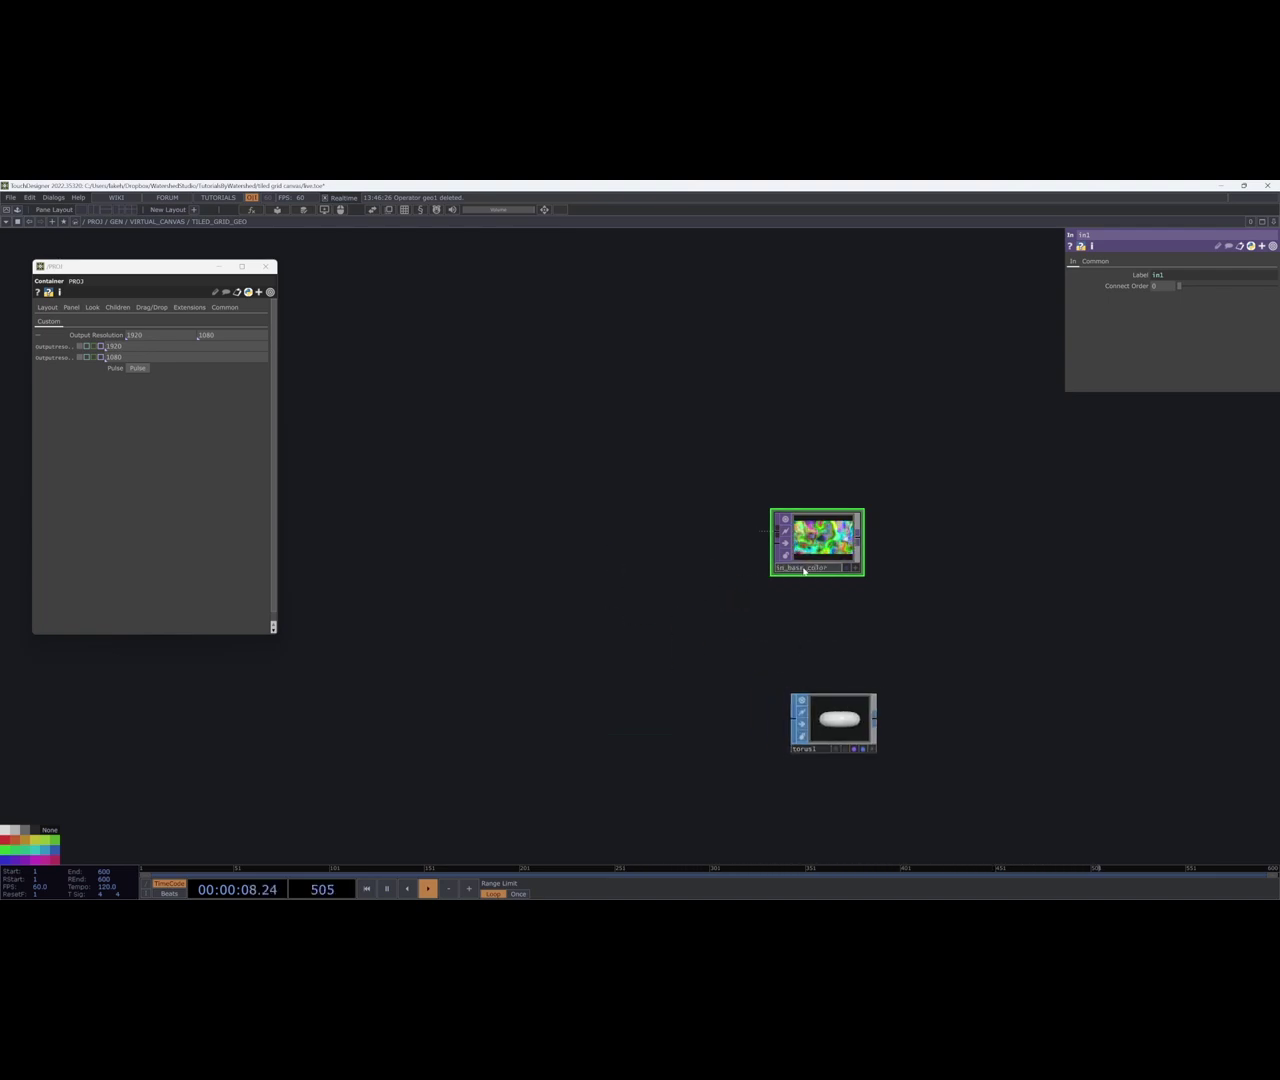
left_click_drag(810, 750, 794, 685)
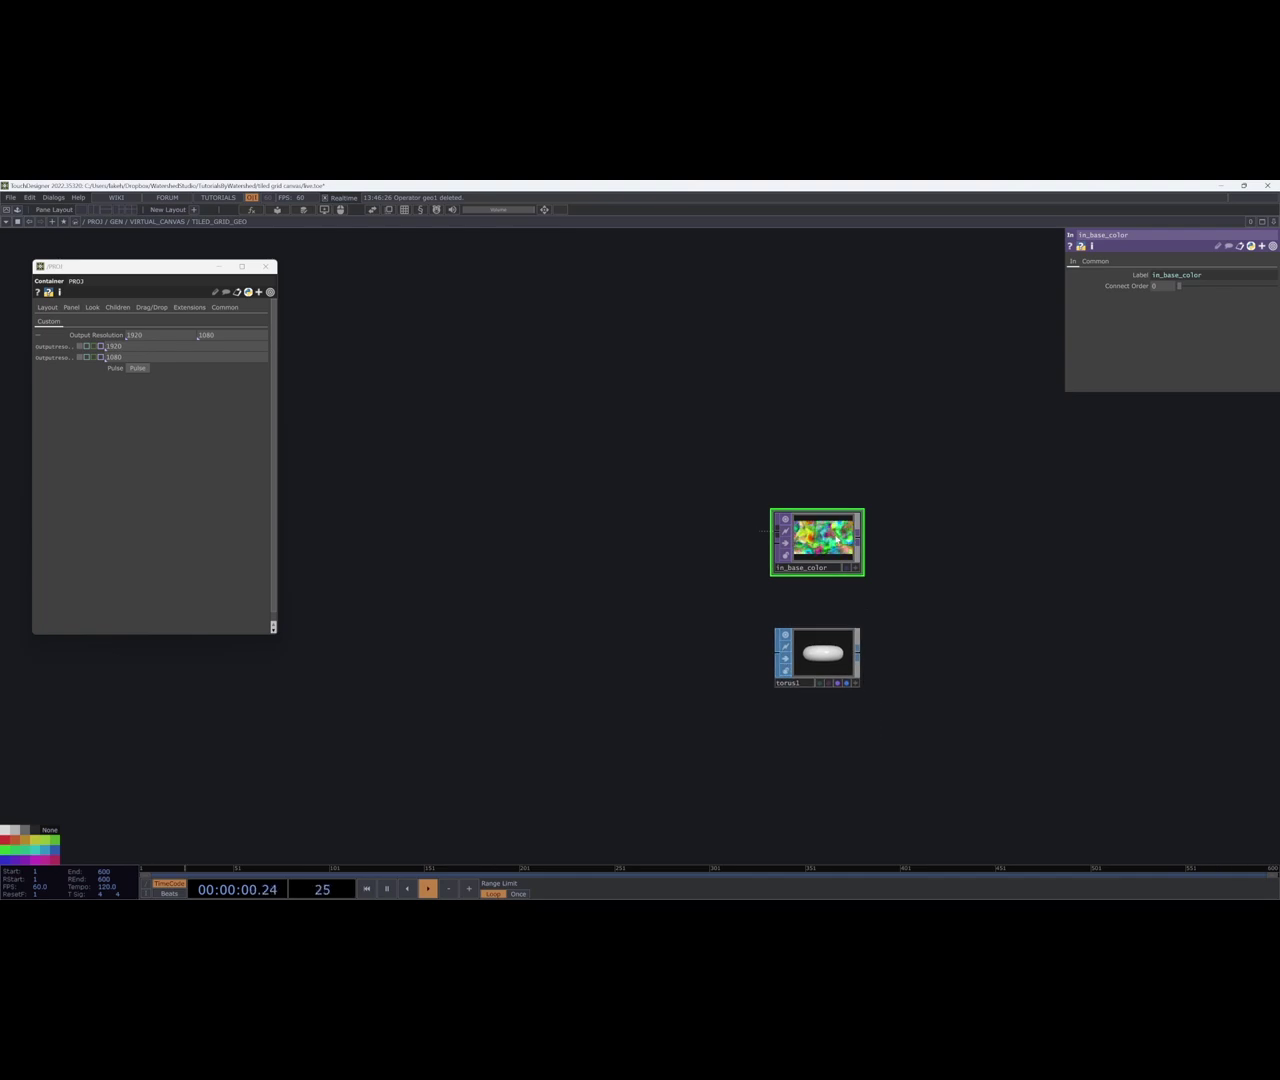
left_click(1046, 530)
Delete the torus from TILED_GRID_GEO and add a Rectangle SOP below in_base_color in its place.
left_click_drag(872, 668, 729, 666)
left_click(713, 657)
key("Delete")
key("Tab")
type("re")
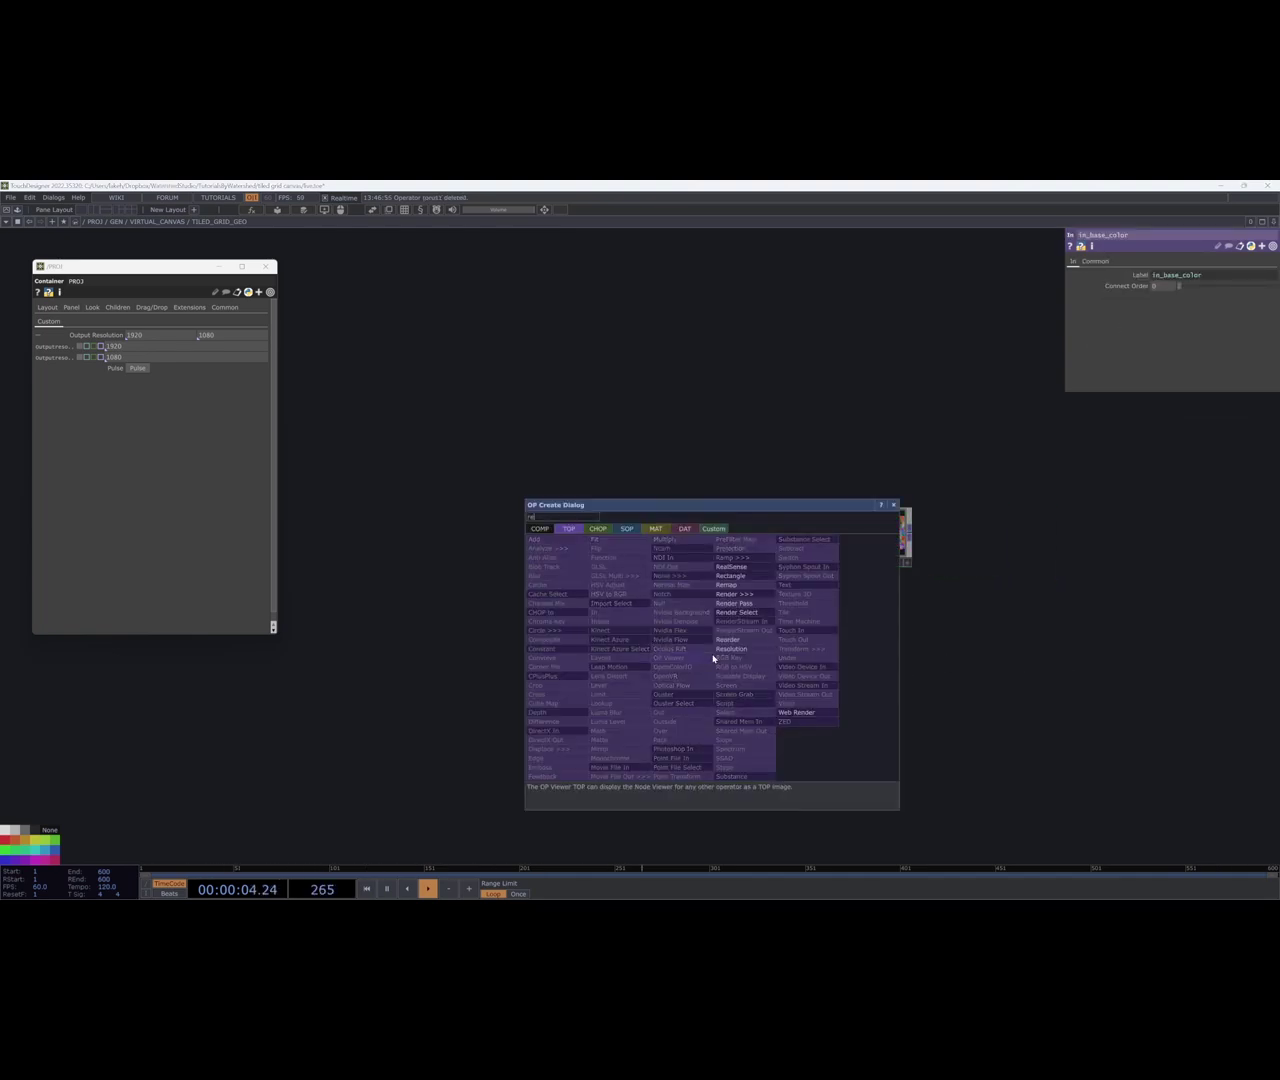
left_click(626, 528)
left_click(690, 766)
left_click(672, 676)
left_click_drag(854, 625, 789, 628)
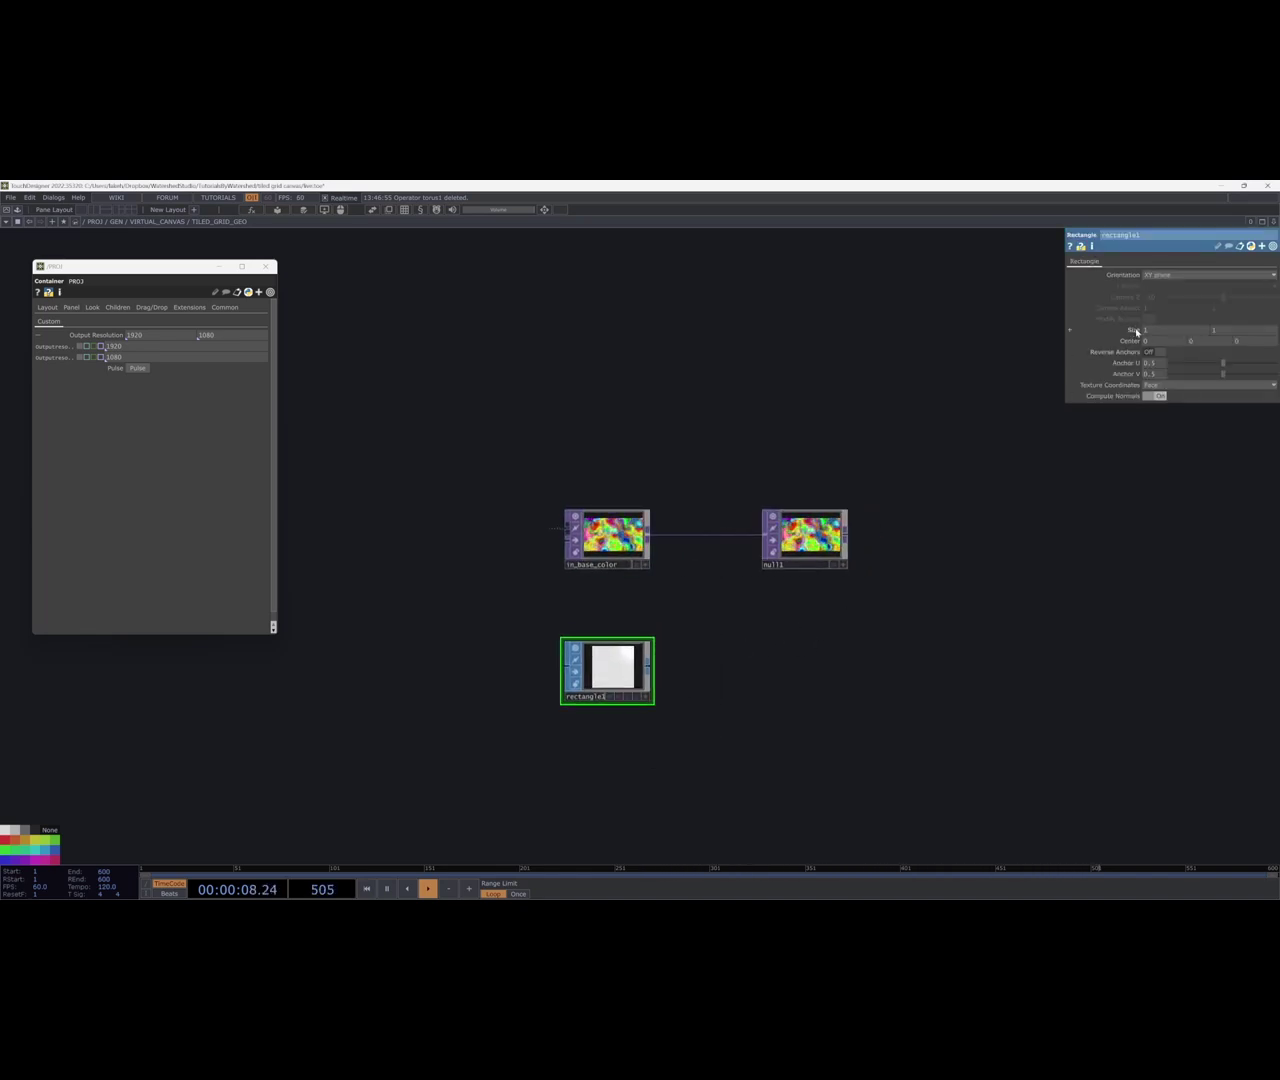
Set the rectangle's size to 0.1 by 0.1.
type(".1")
key("Tab")
type(".1")
key("Tab")
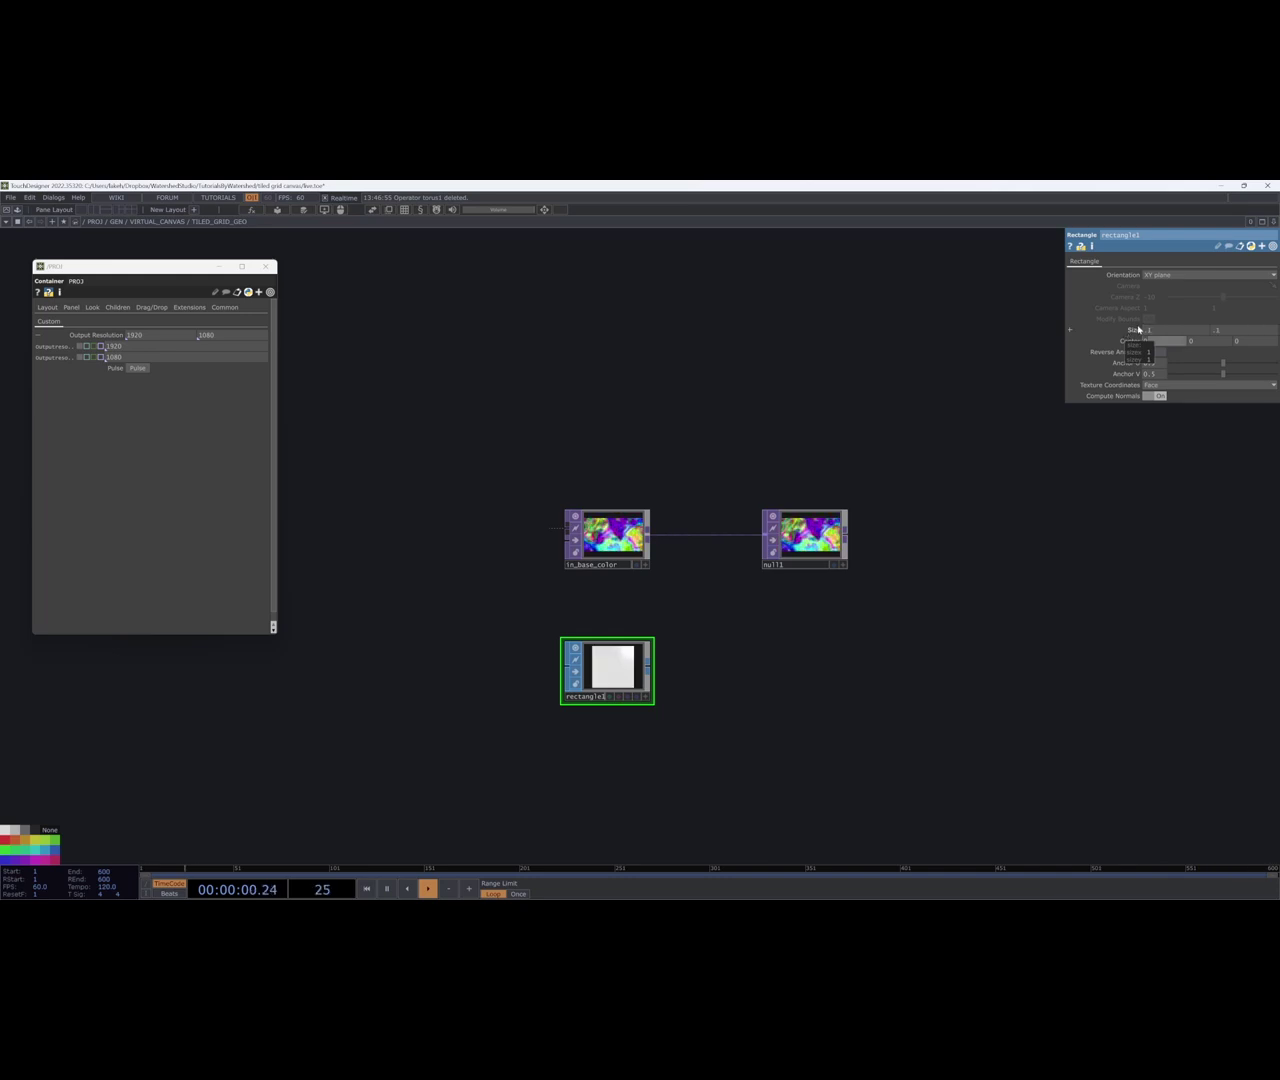
Attach a Null SOP to the rectangle, turn on its render and display flags, and line it up beneath null1.
right_click(655, 669)
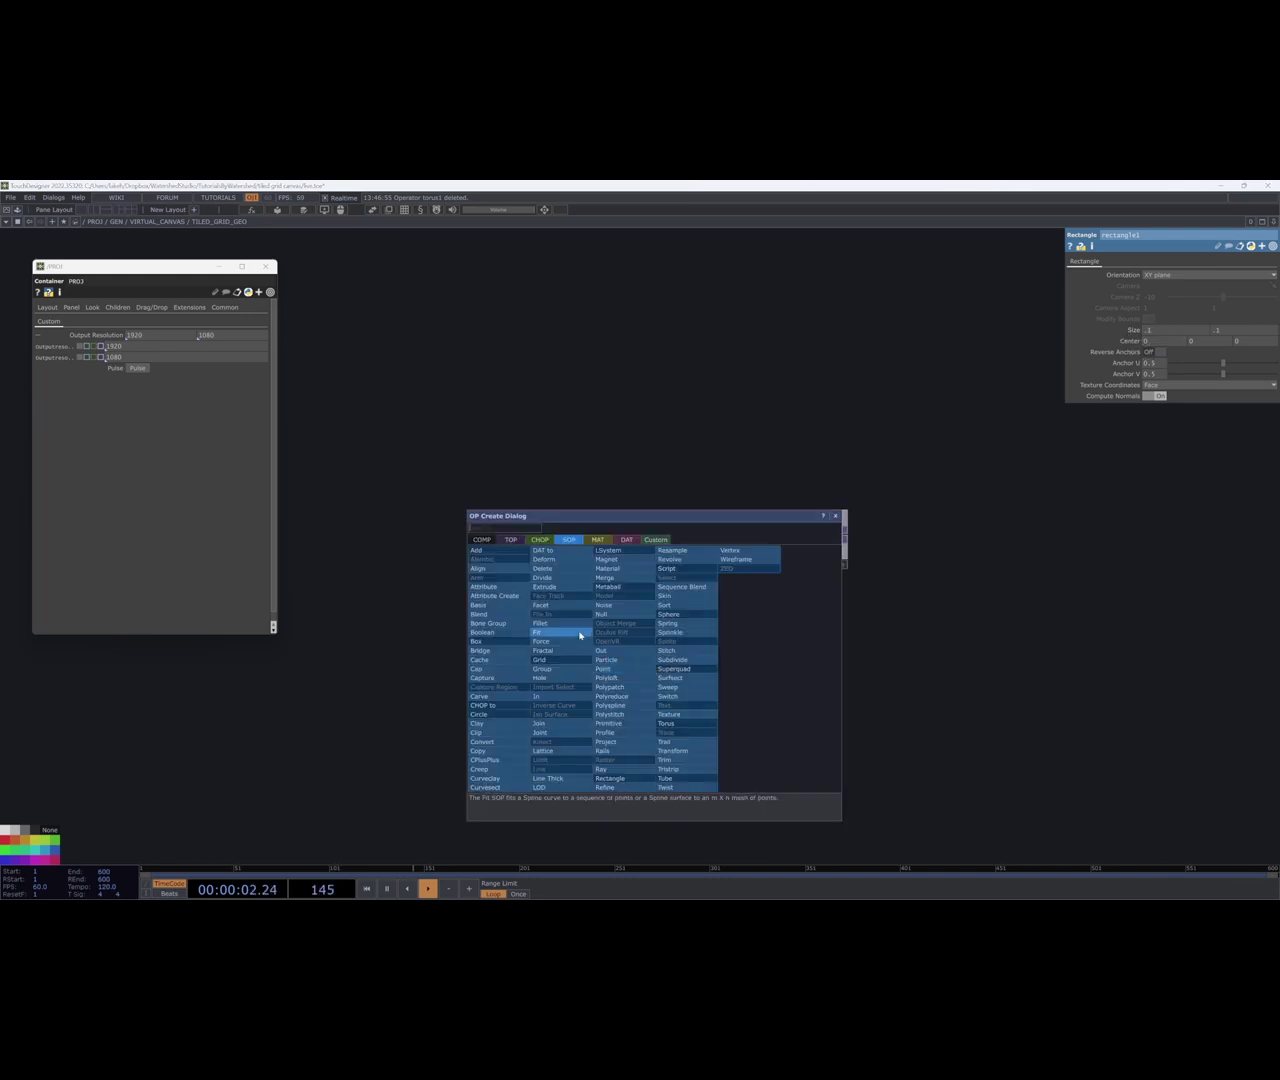
left_click(601, 614)
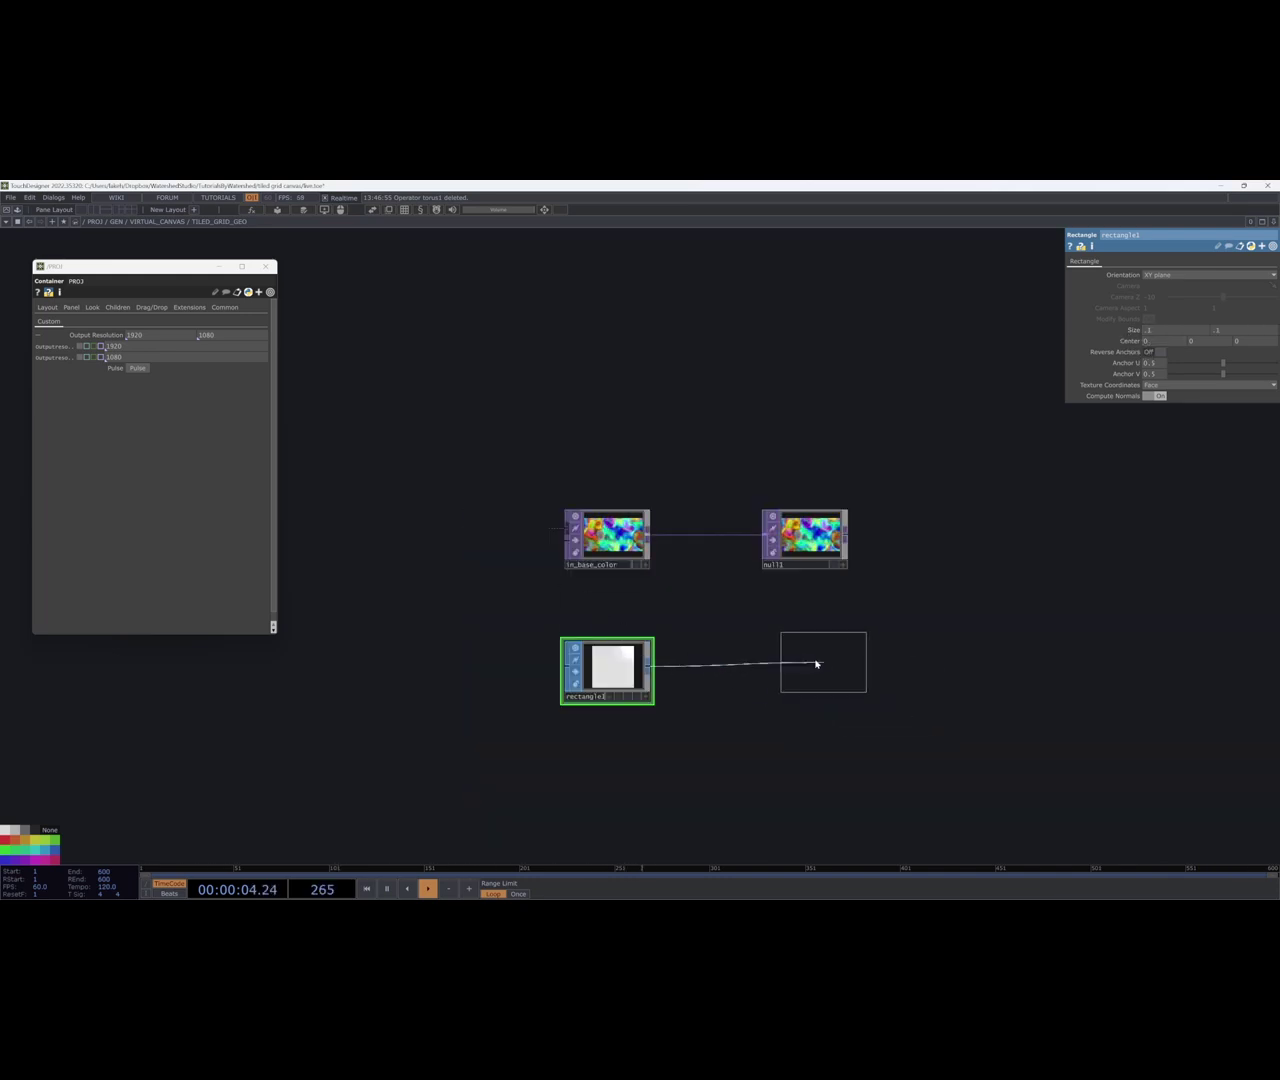
left_click(790, 650)
left_click(825, 680)
left_click_drag(820, 661, 820, 678)
left_click_drag(850, 605, 844, 632)
left_click_drag(990, 725, 924, 746)
Add a Constant MAT above in_base_color and attach a Null MAT to its output.
key("Tab")
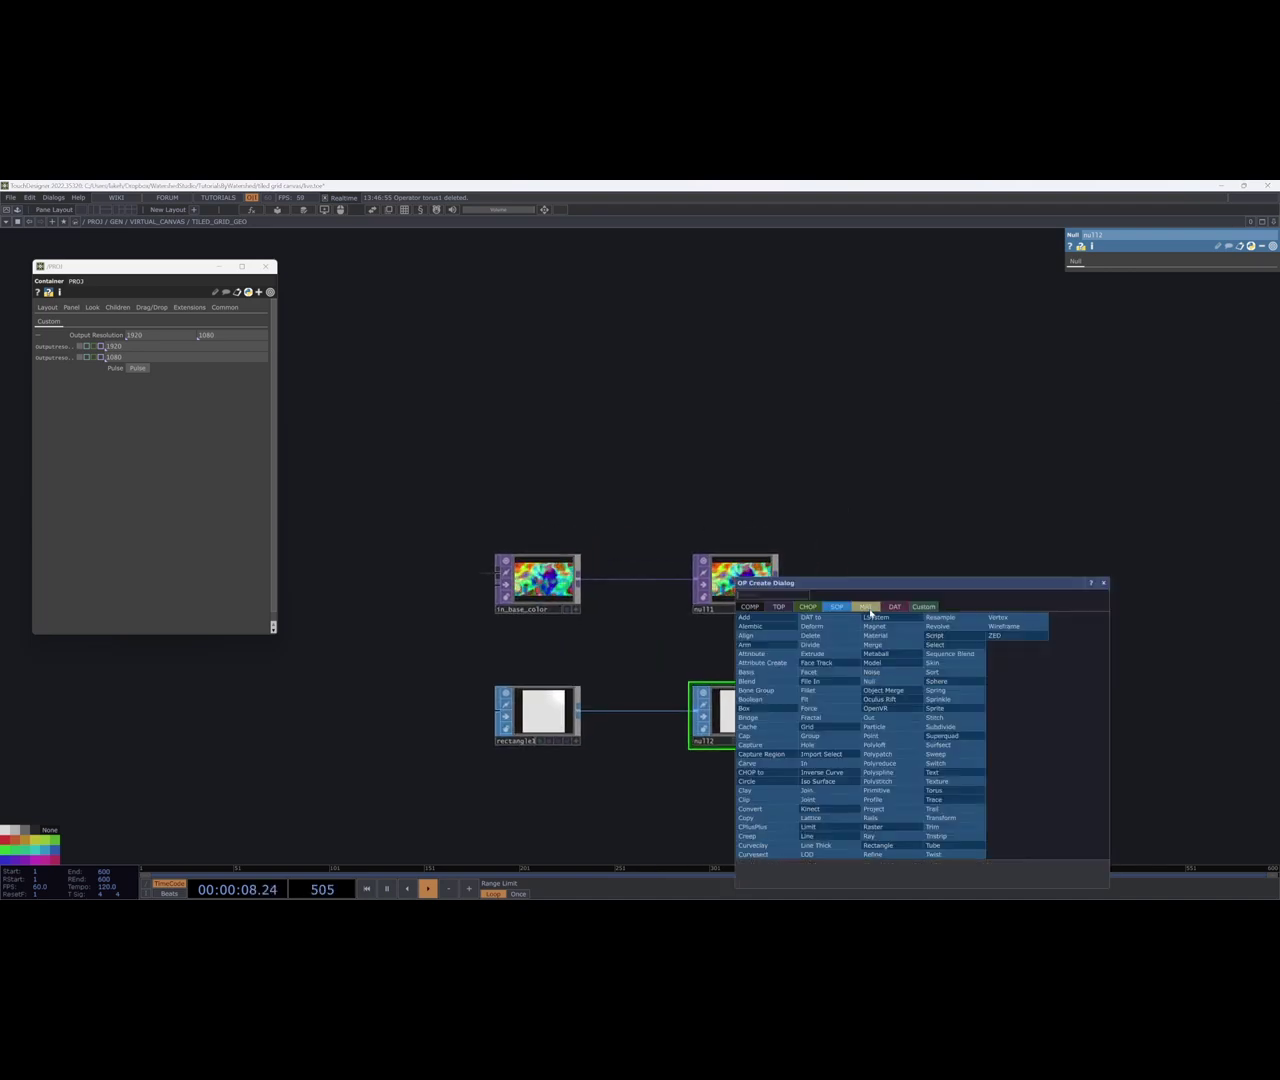
left_click(866, 607)
left_click(775, 618)
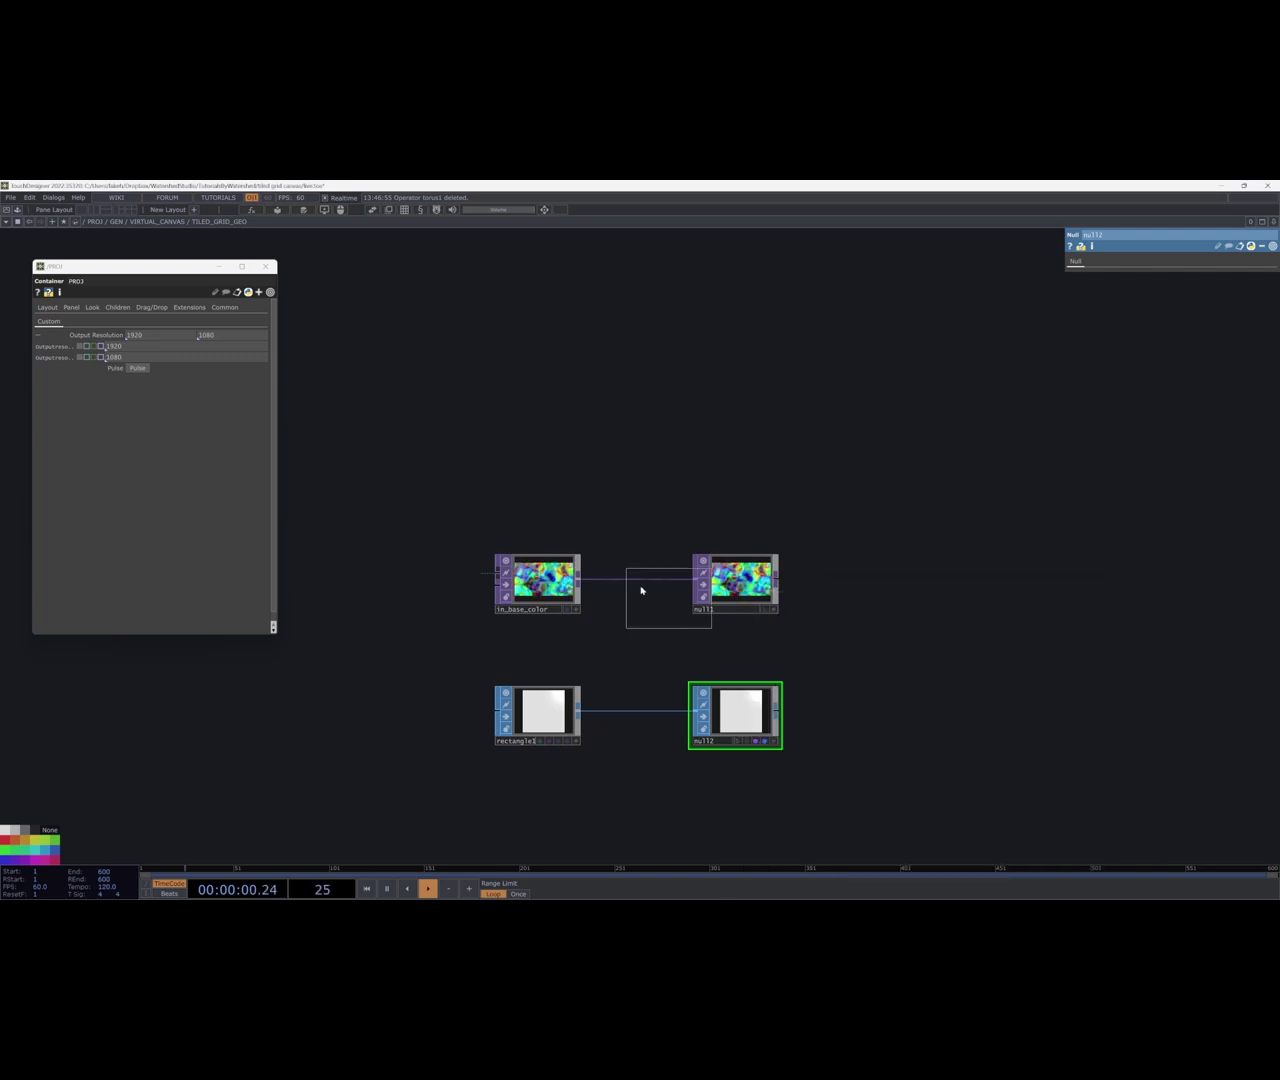
left_click(543, 457)
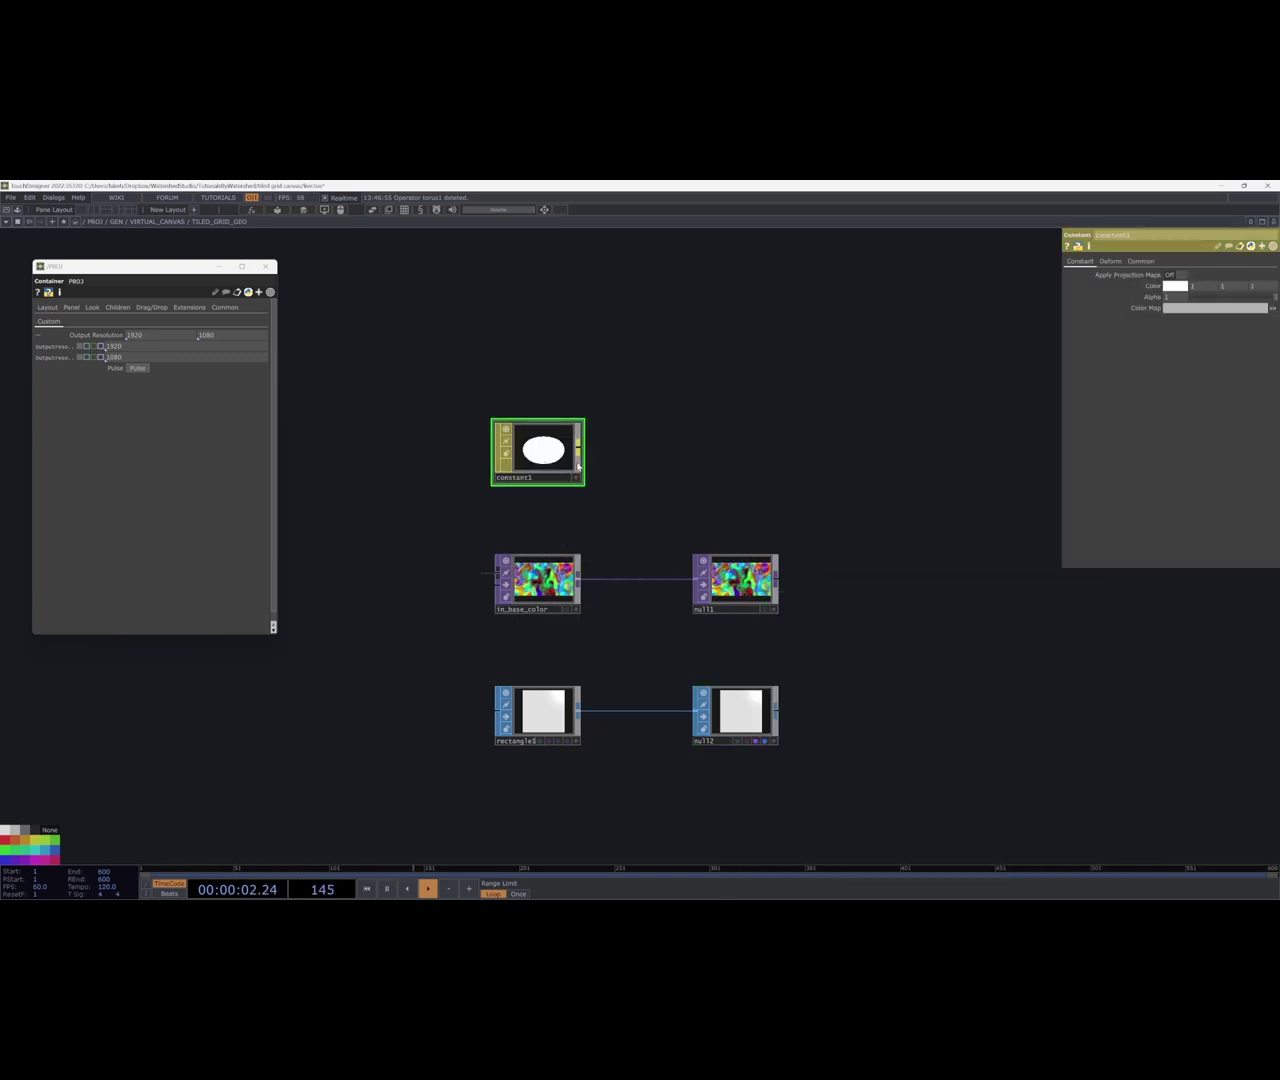
key("Tab")
left_click(421, 374)
left_click(734, 451)
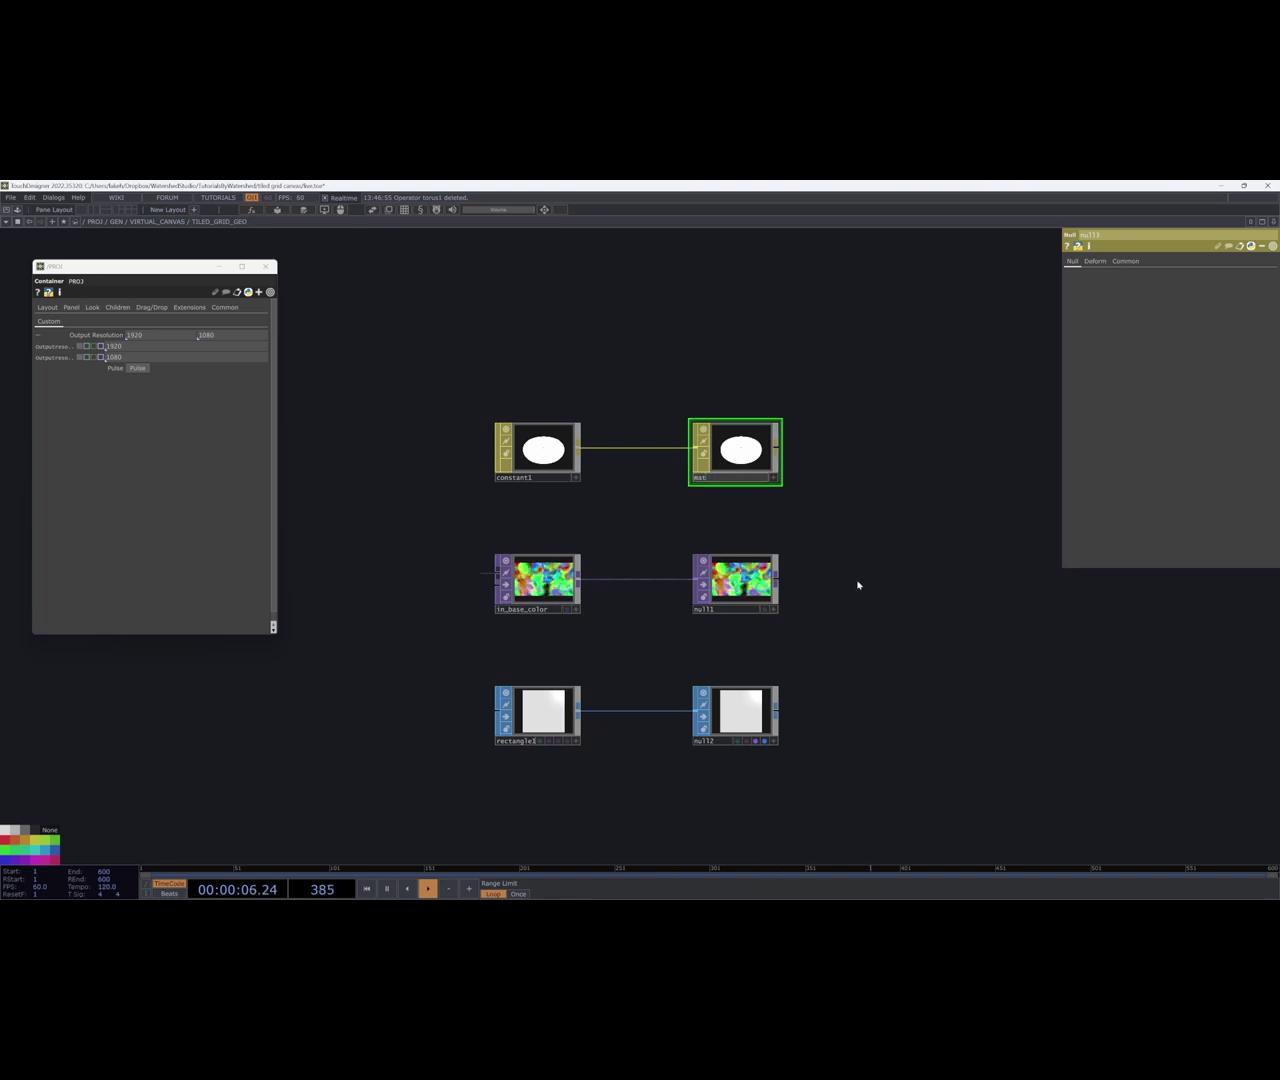
Rename the Null TOP null1 as base and the Null SOP null2 as rect.
left_click(732, 608)
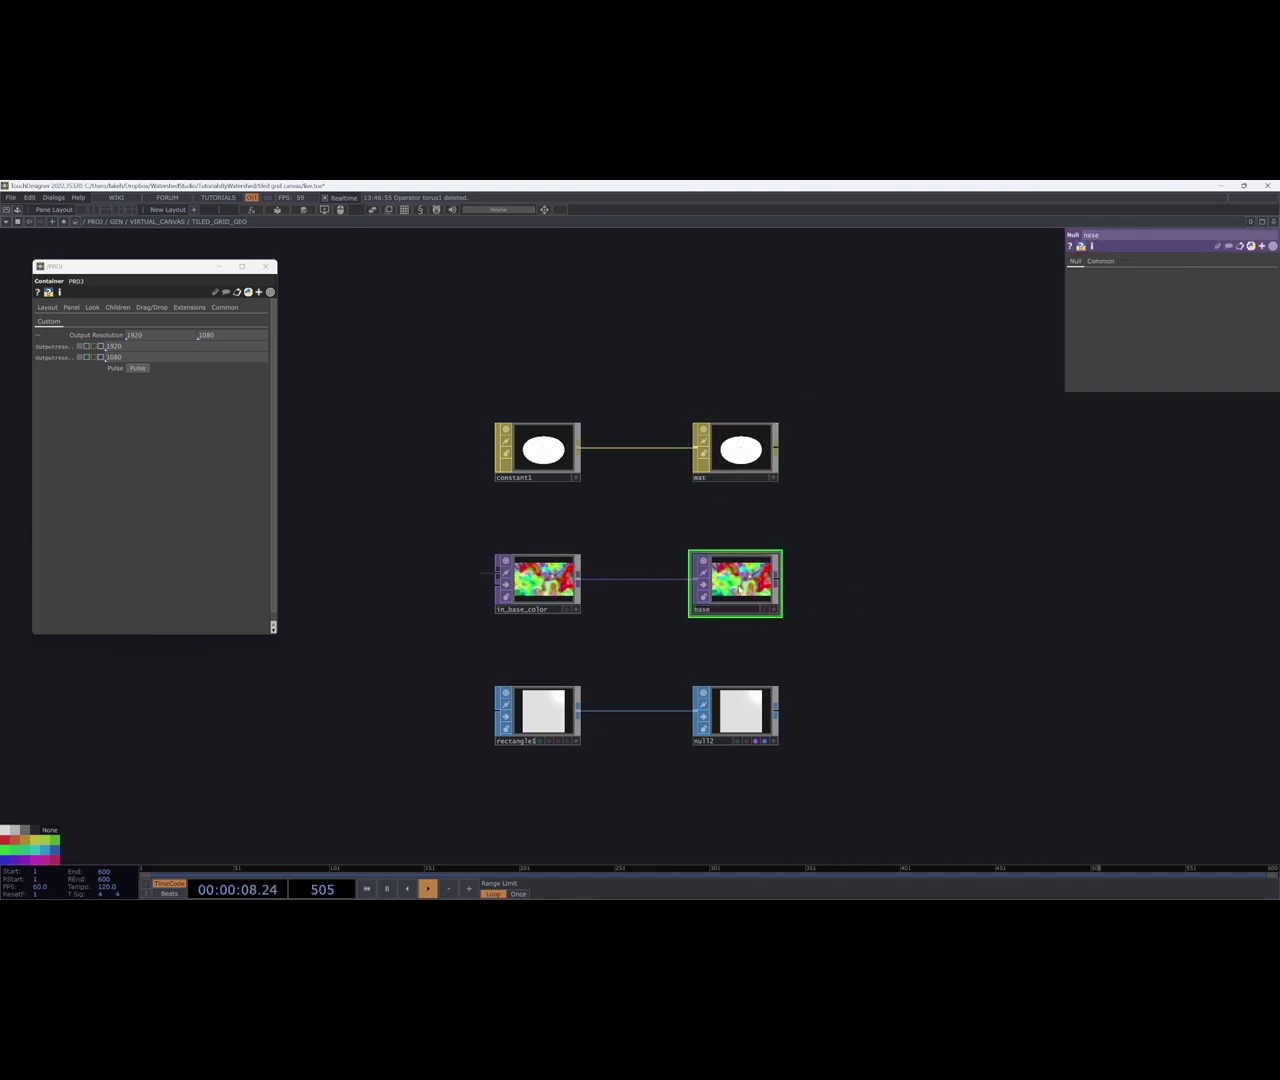
left_click_drag(923, 536, 881, 518)
left_click_drag(890, 628, 947, 659)
left_click(733, 757)
type("rect")
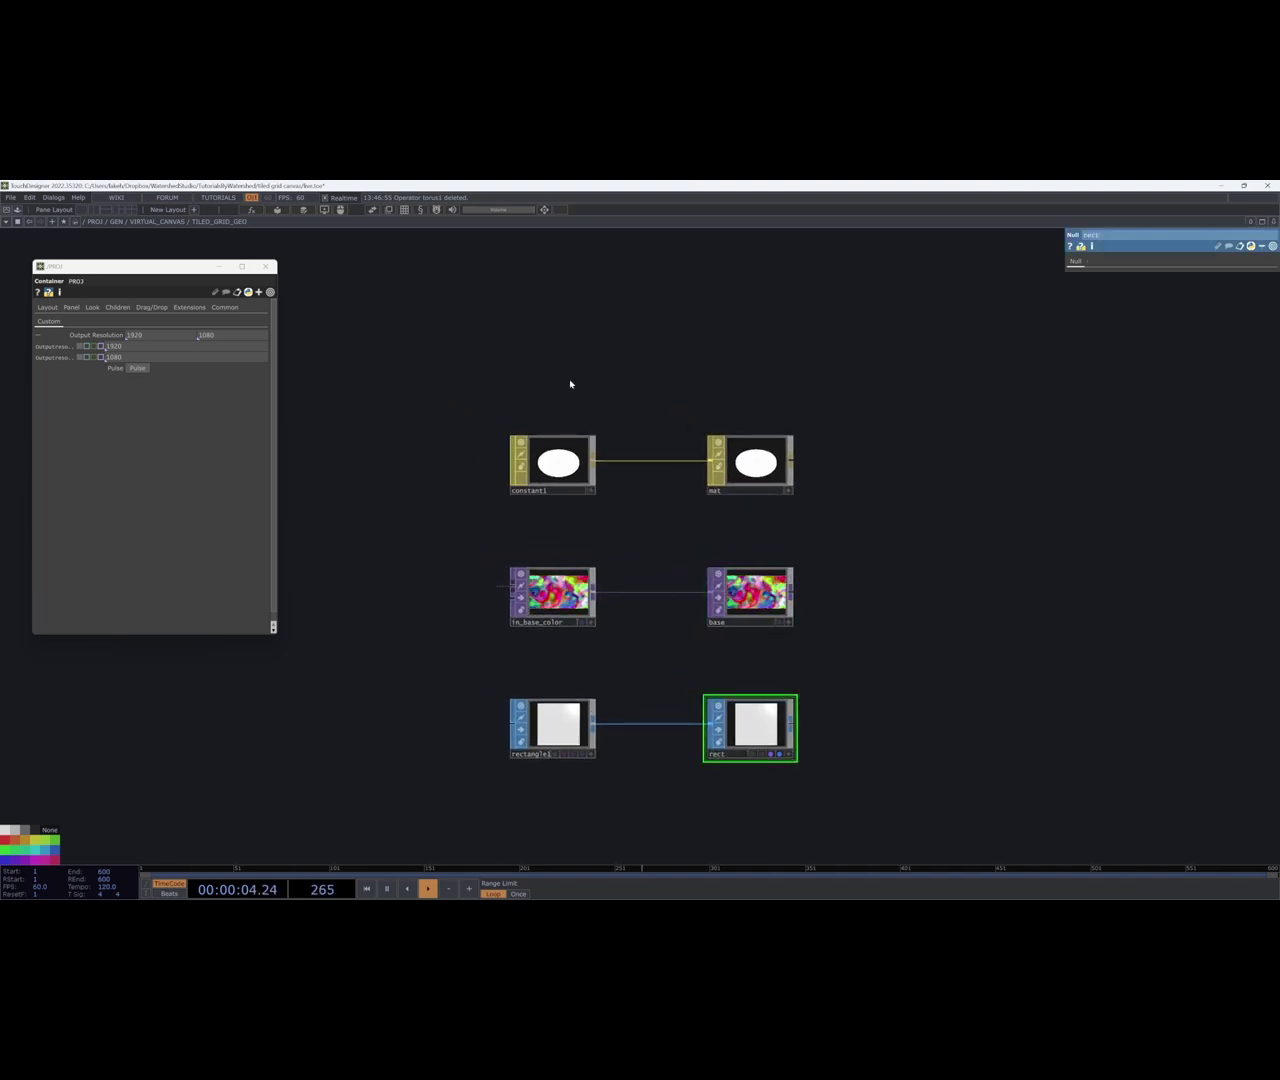
Replace the PROJ parameter window with TILED_GRID_GEO's, turn on instancing and set the geometry's render material to ./mat.
left_click(265, 266)
left_click(543, 211)
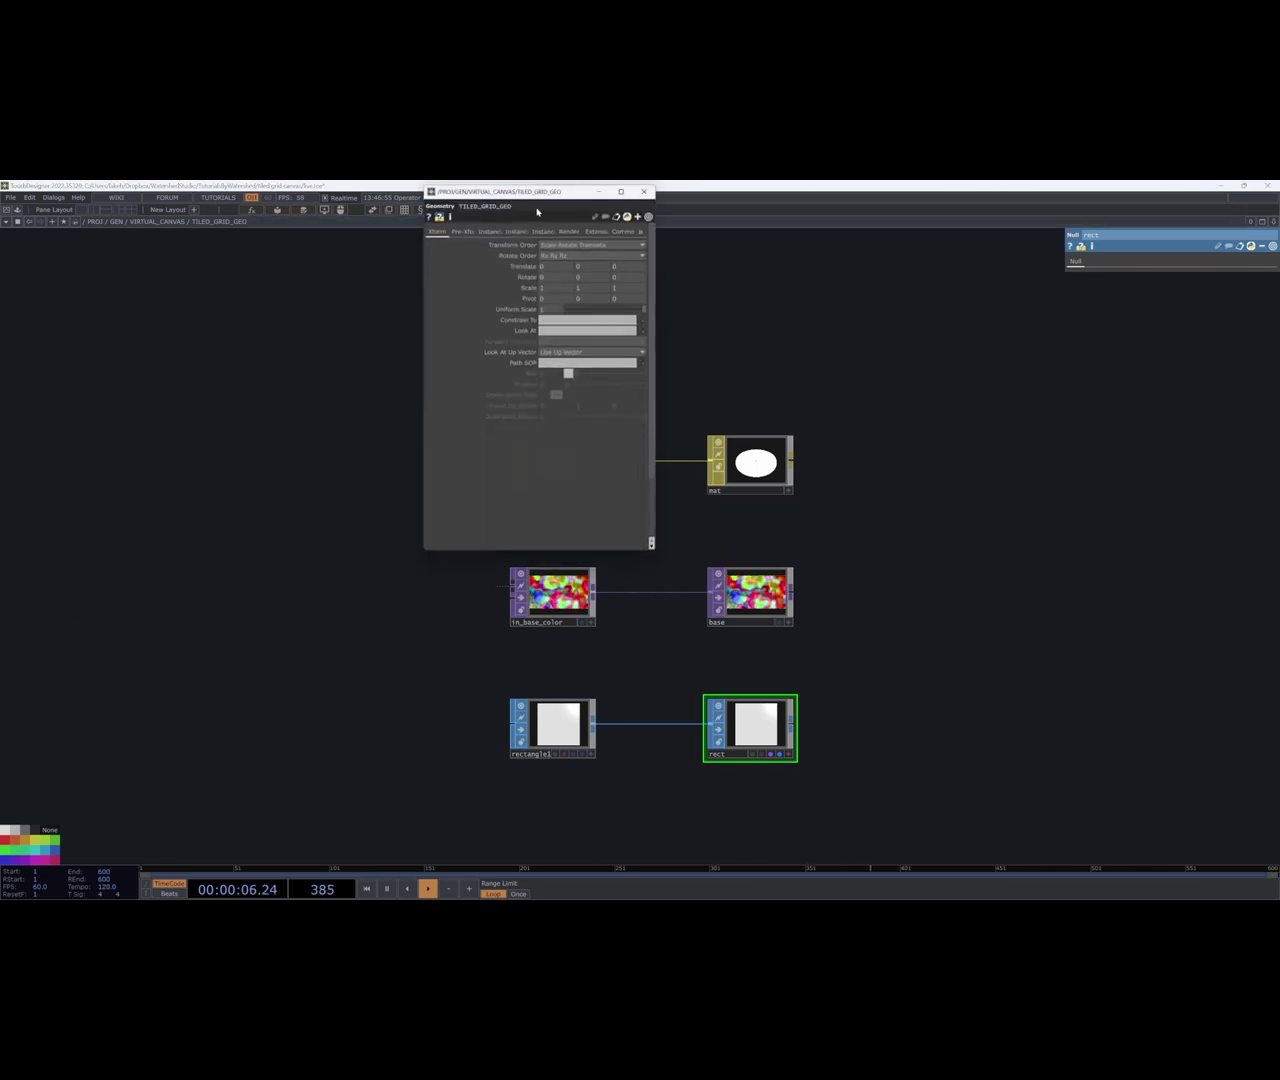
left_click_drag(521, 193, 202, 370)
left_click(95, 438)
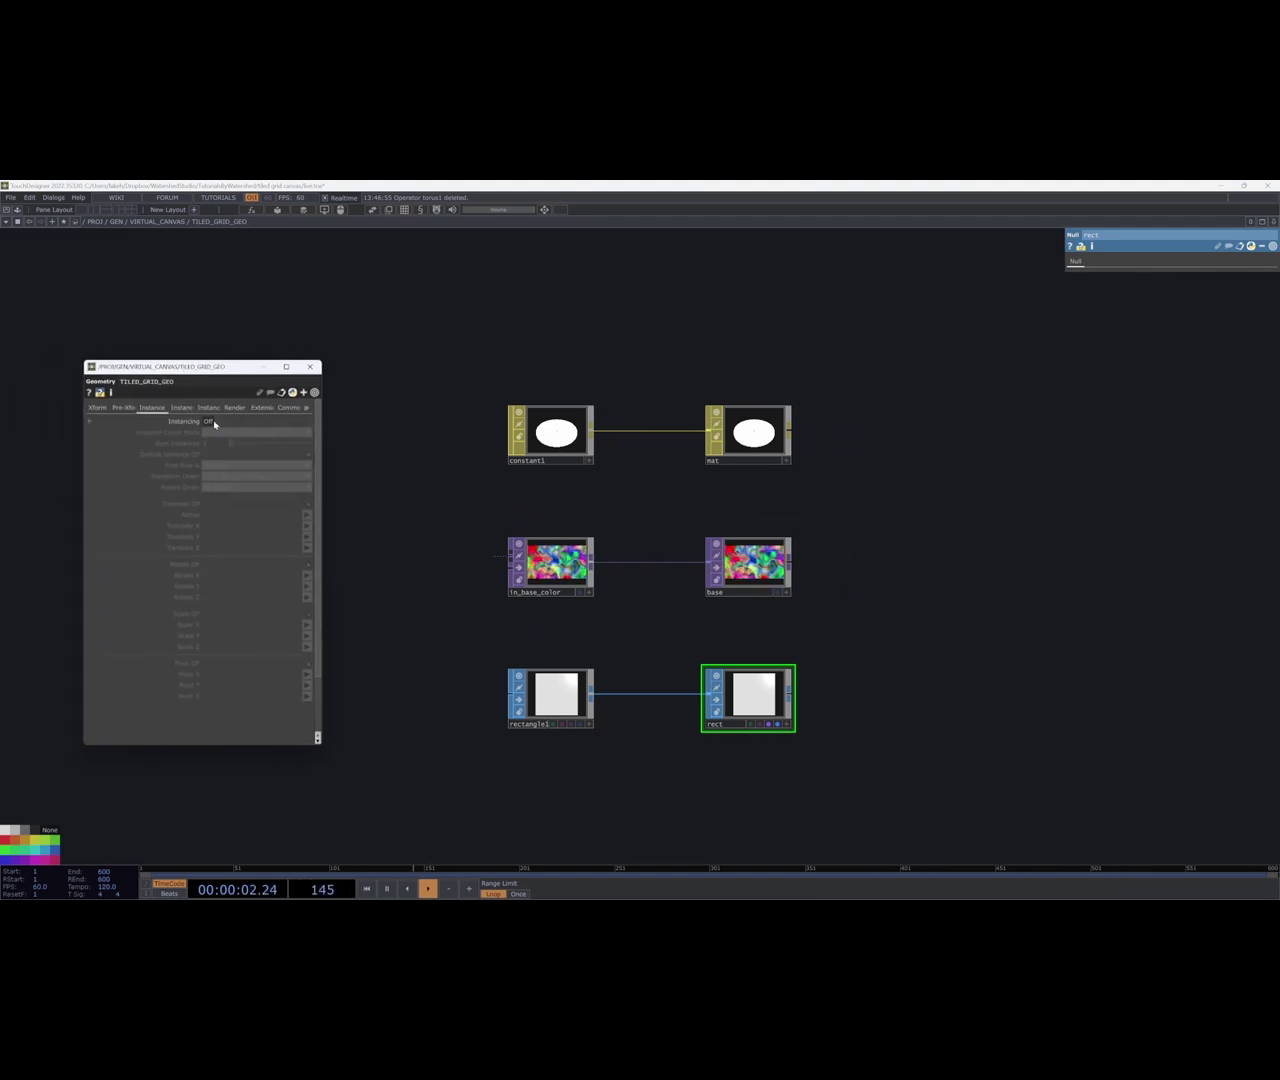
left_click(212, 422)
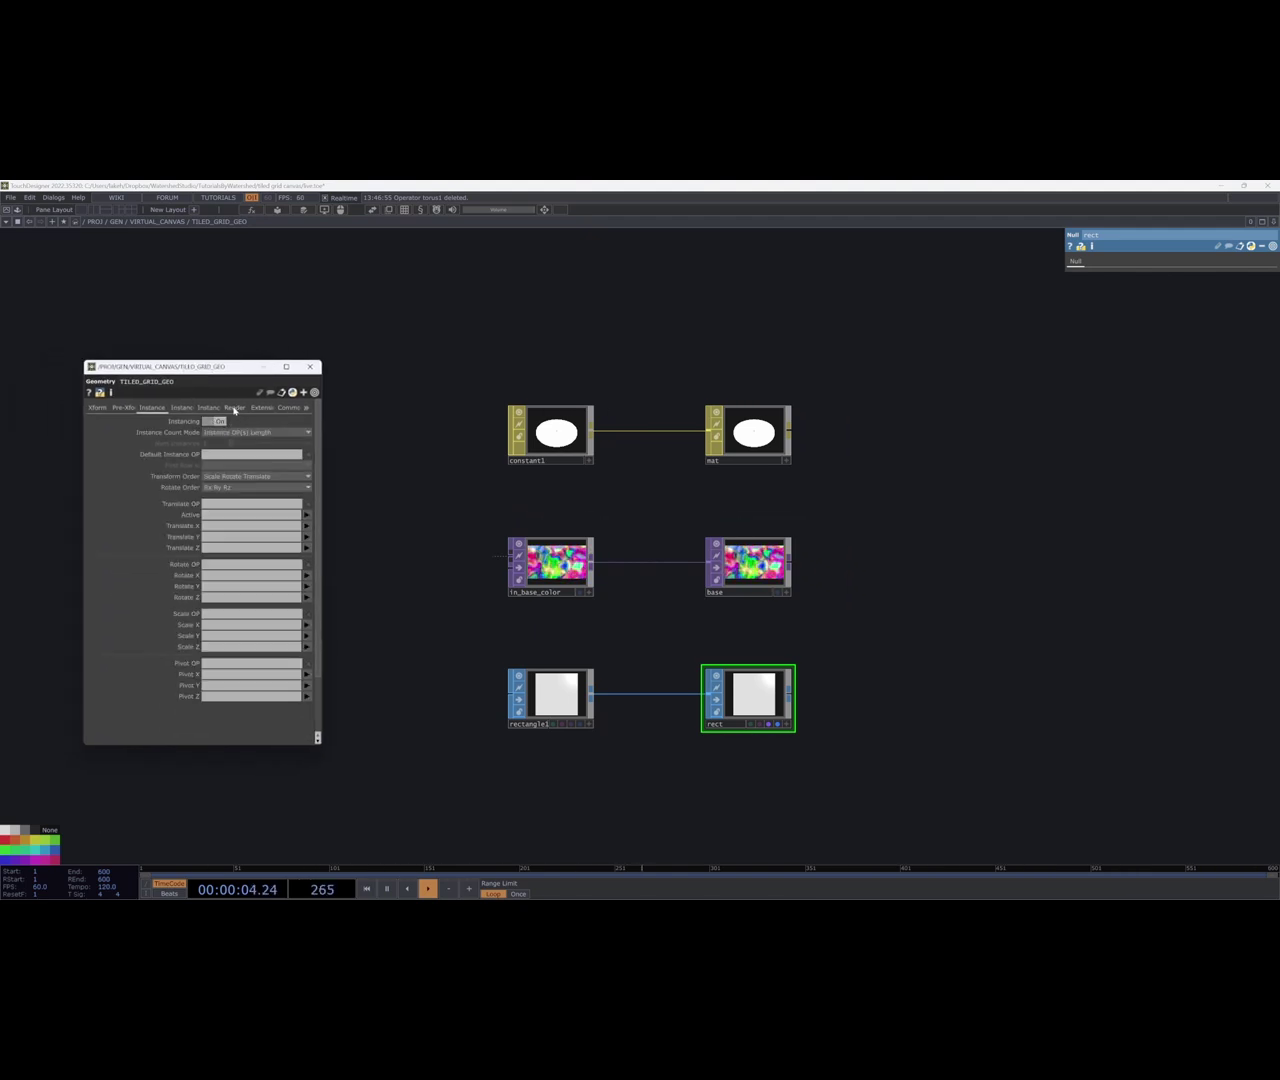
left_click(234, 408)
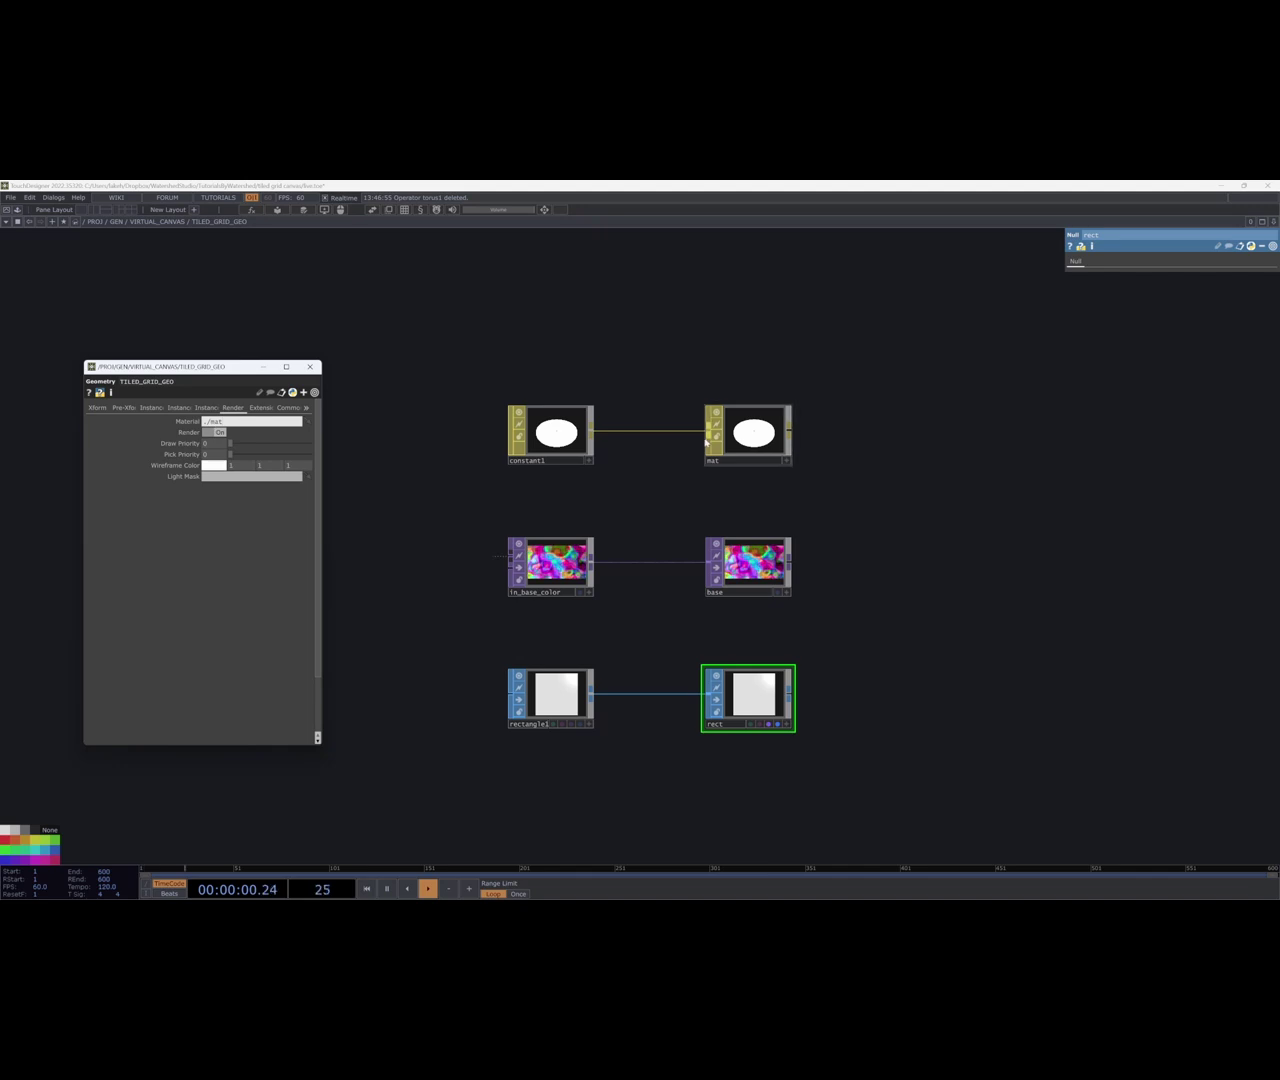
left_click(710, 440)
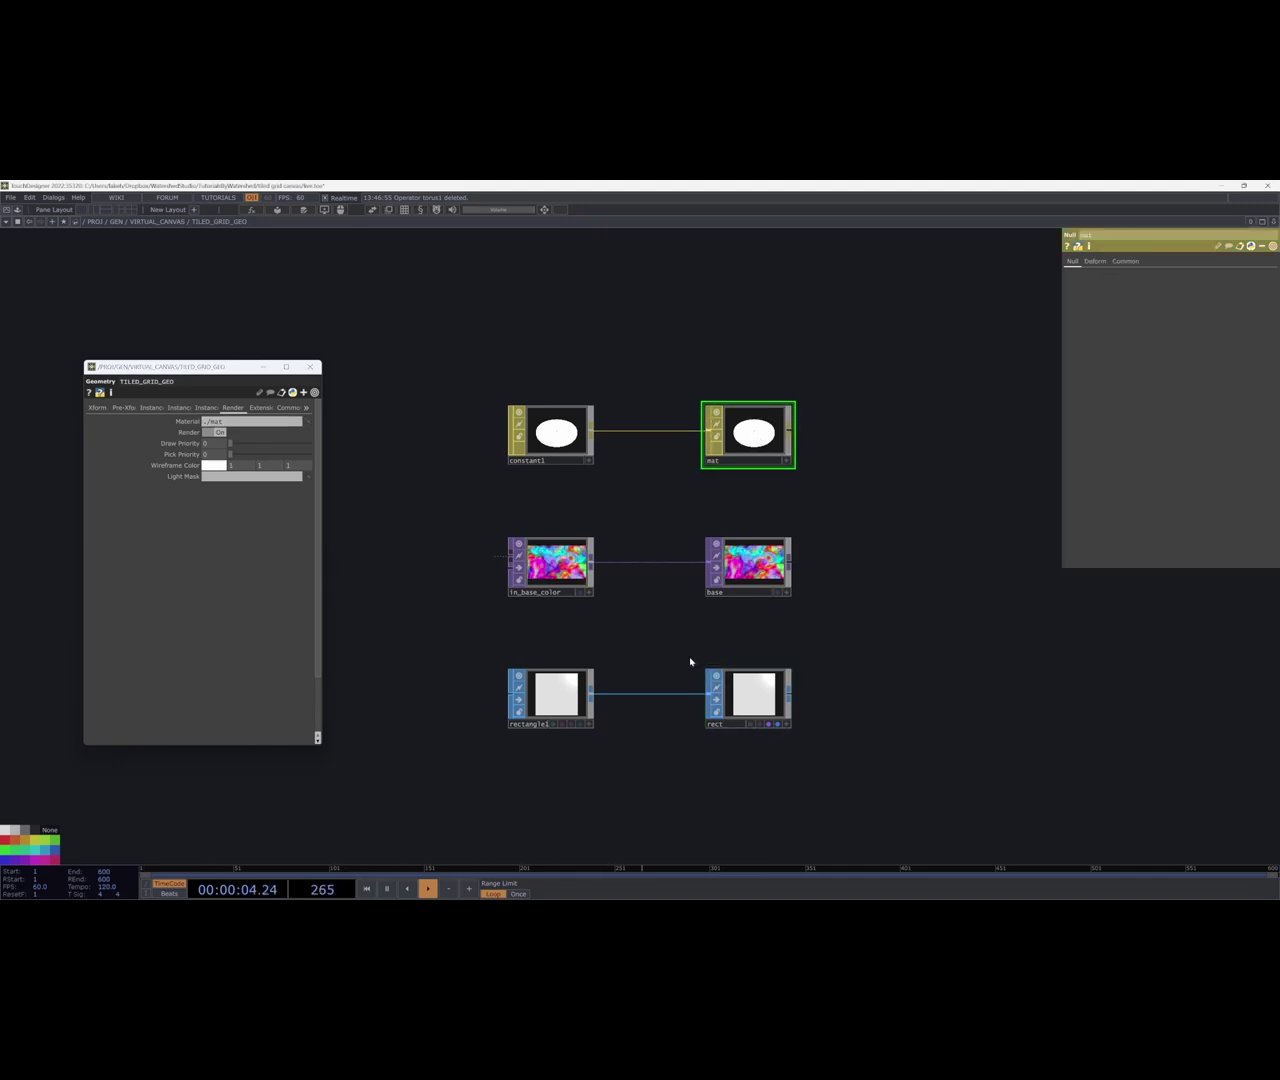
Assign the base TOP as the Color Map of constant1.
left_click(557, 440)
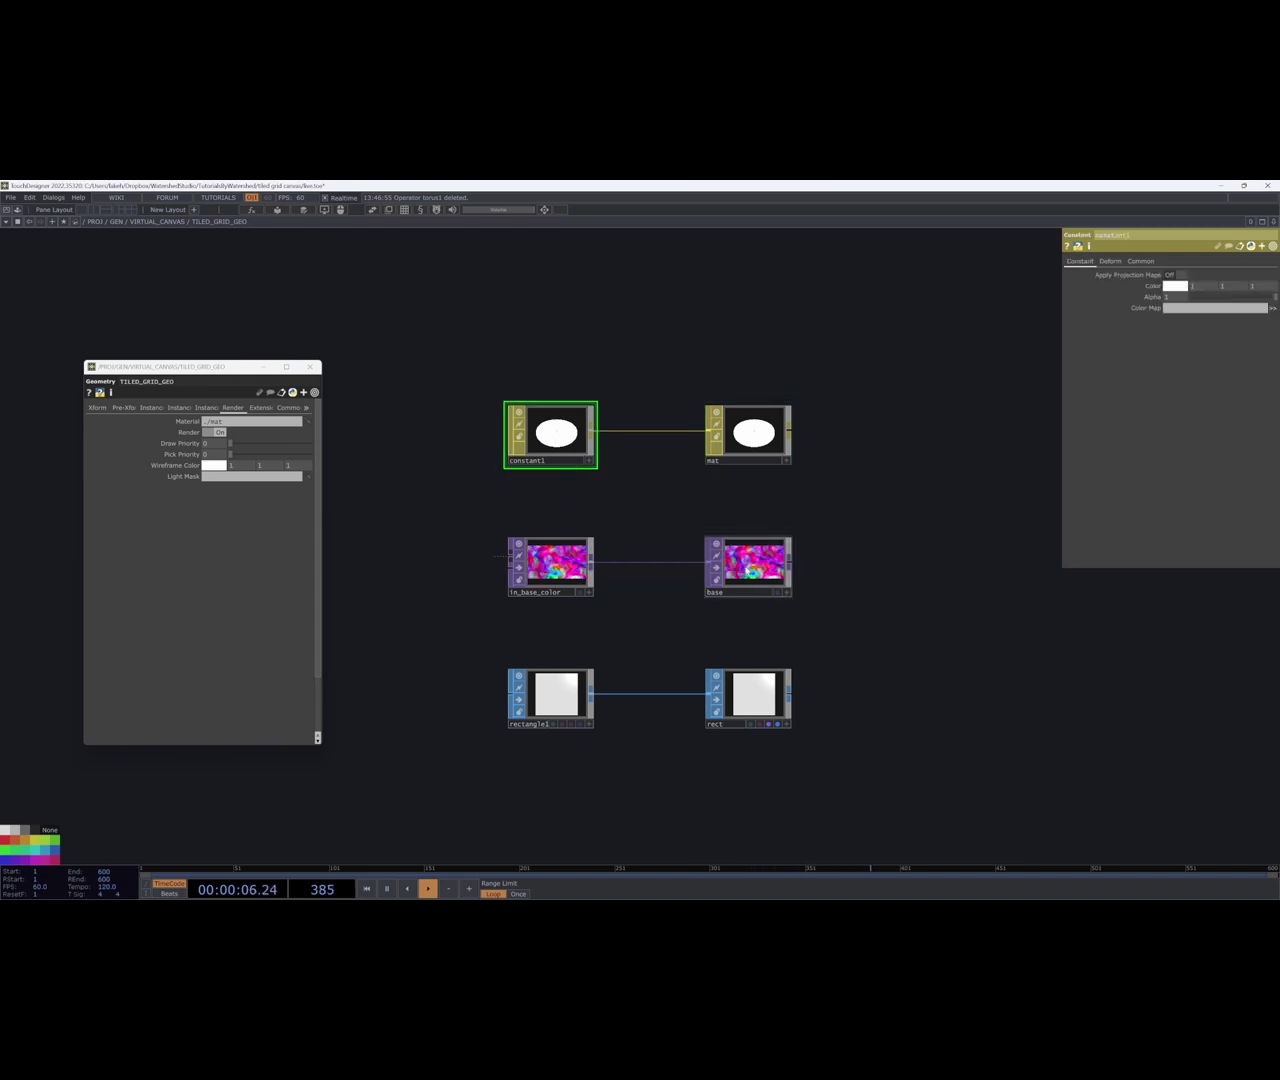
left_click_drag(1198, 319, 1194, 310)
left_click_drag(950, 536, 913, 545)
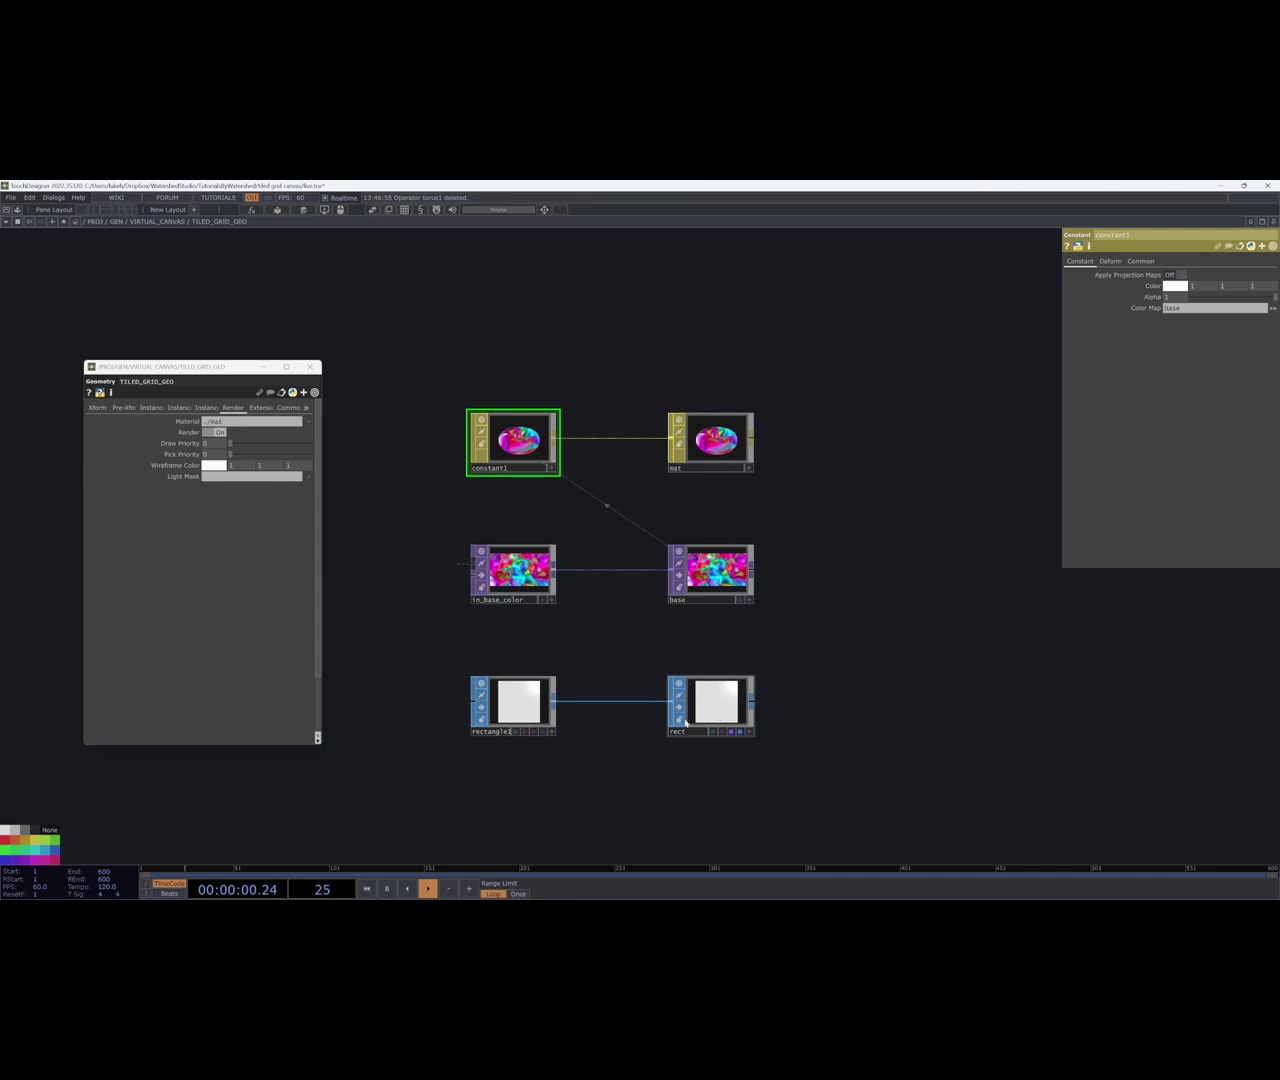
Add a Select TOP above constant1 inside TILED_GRID_GEO and point its TOP reference to ../out1.
scroll(628, 690, "down", 5)
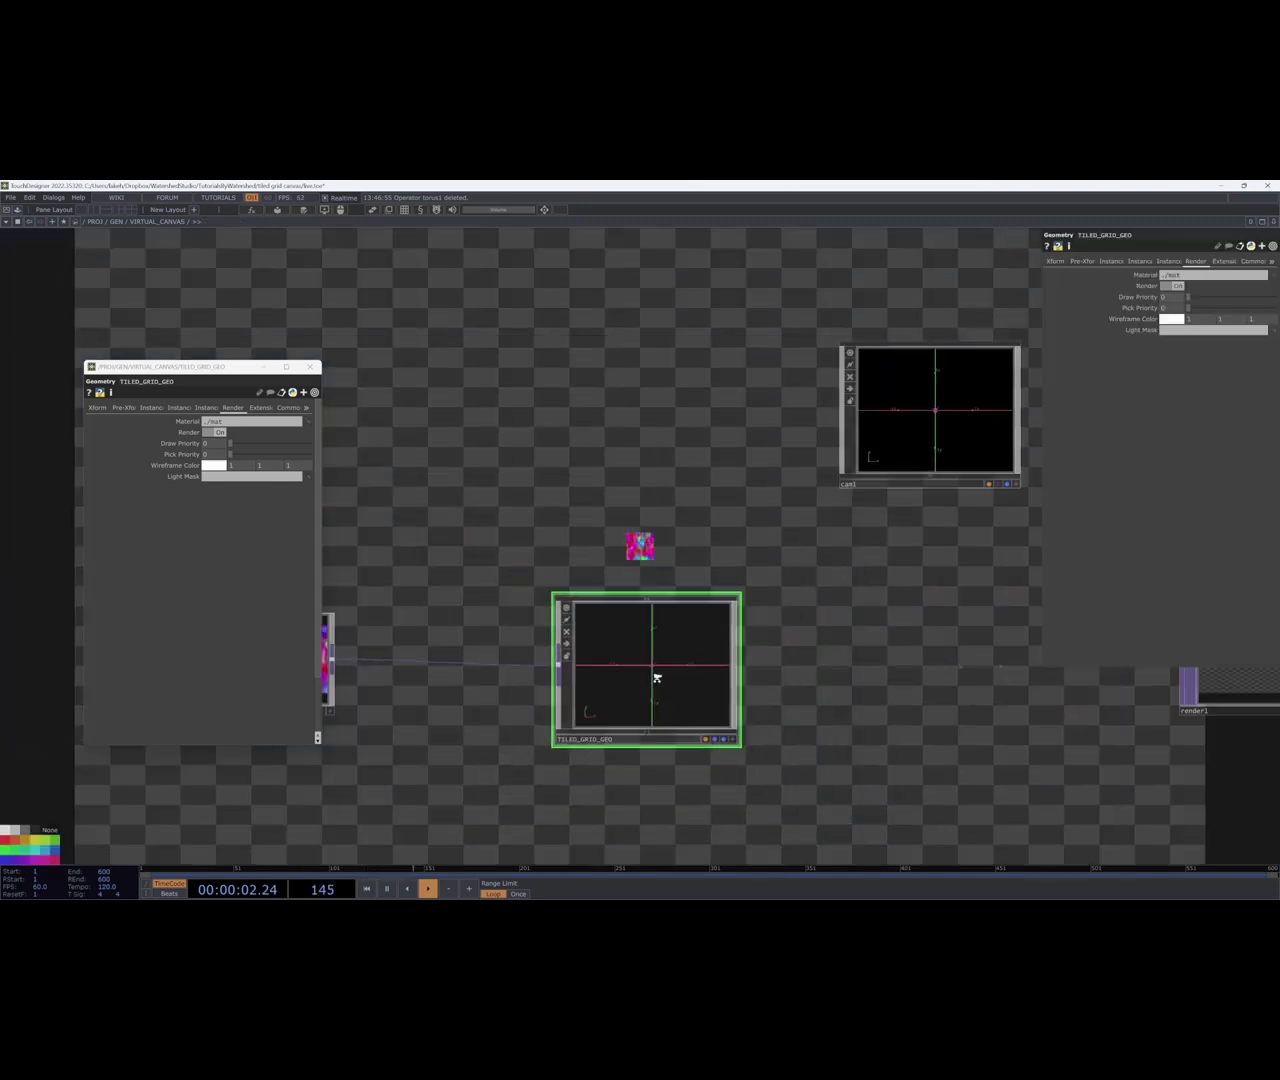
scroll(657, 678, "up", 3)
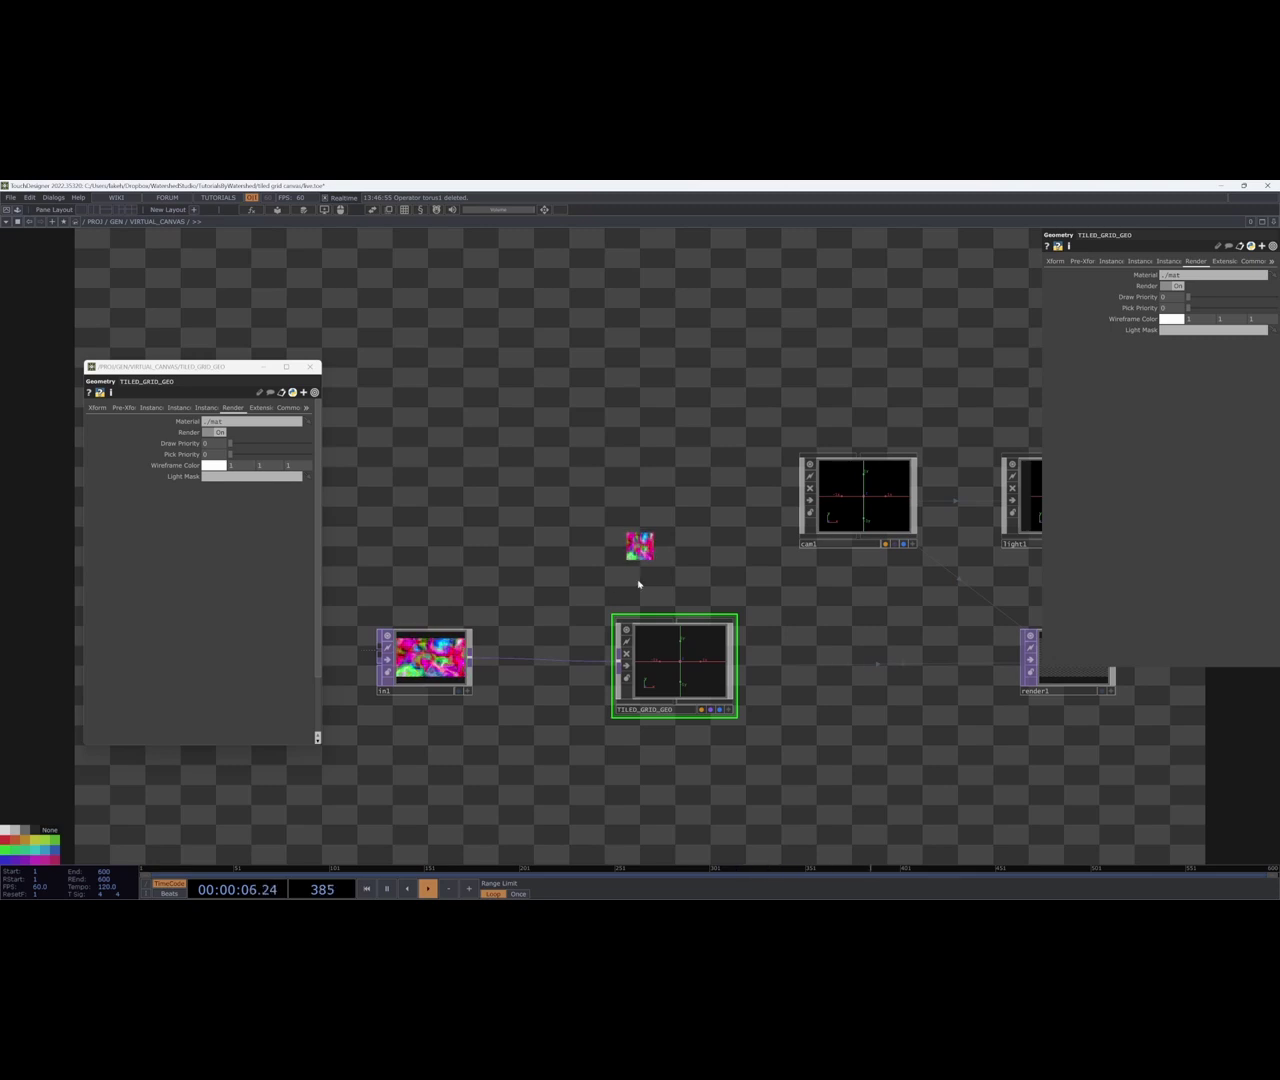
left_click_drag(526, 737, 611, 729)
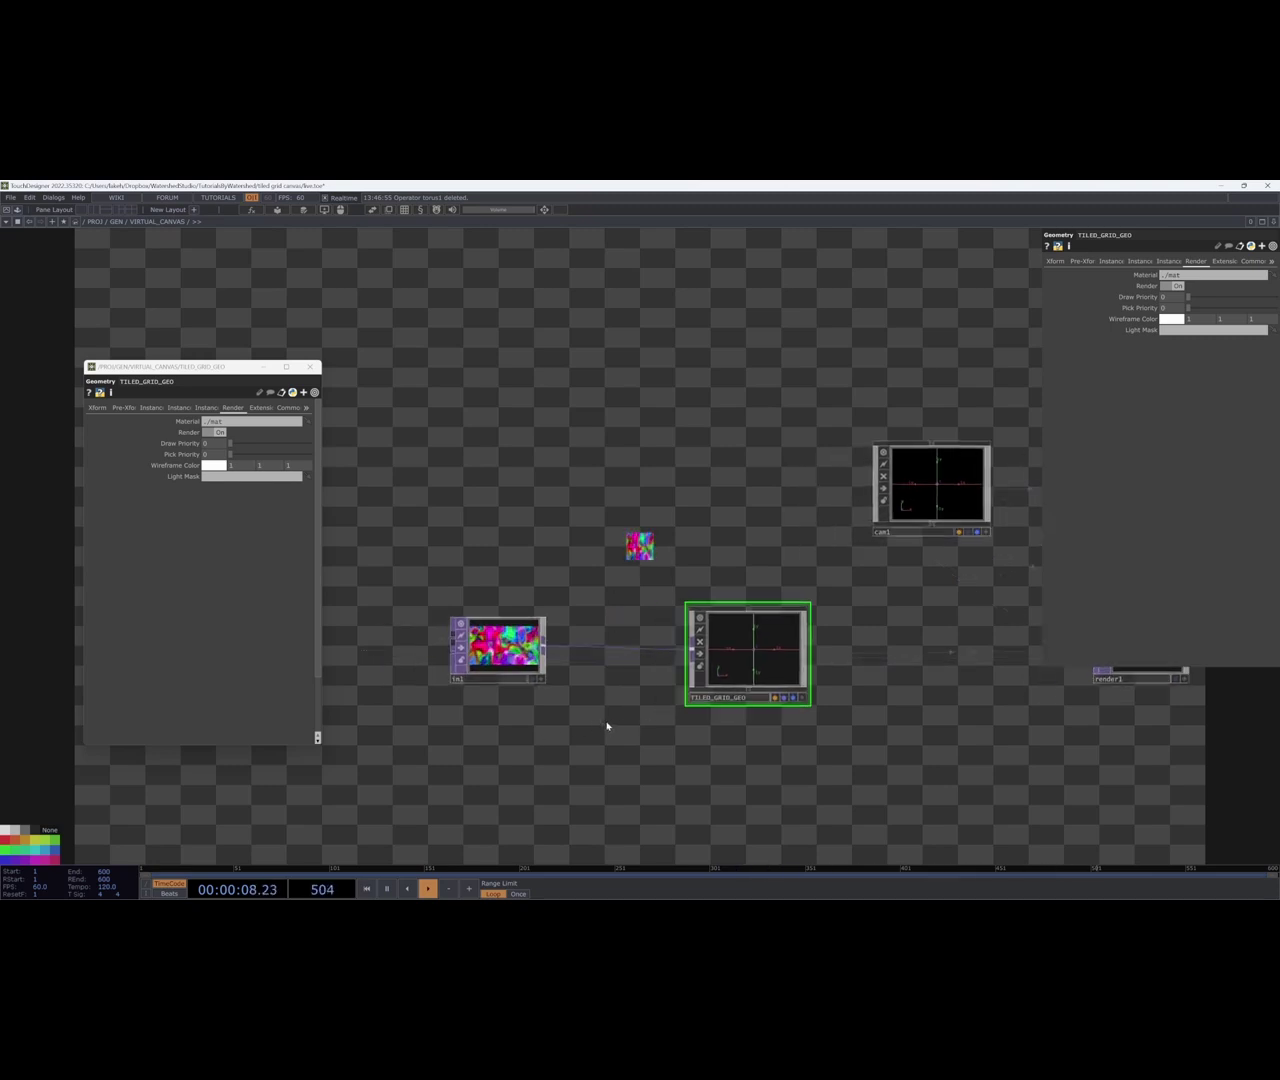
double_click(726, 649)
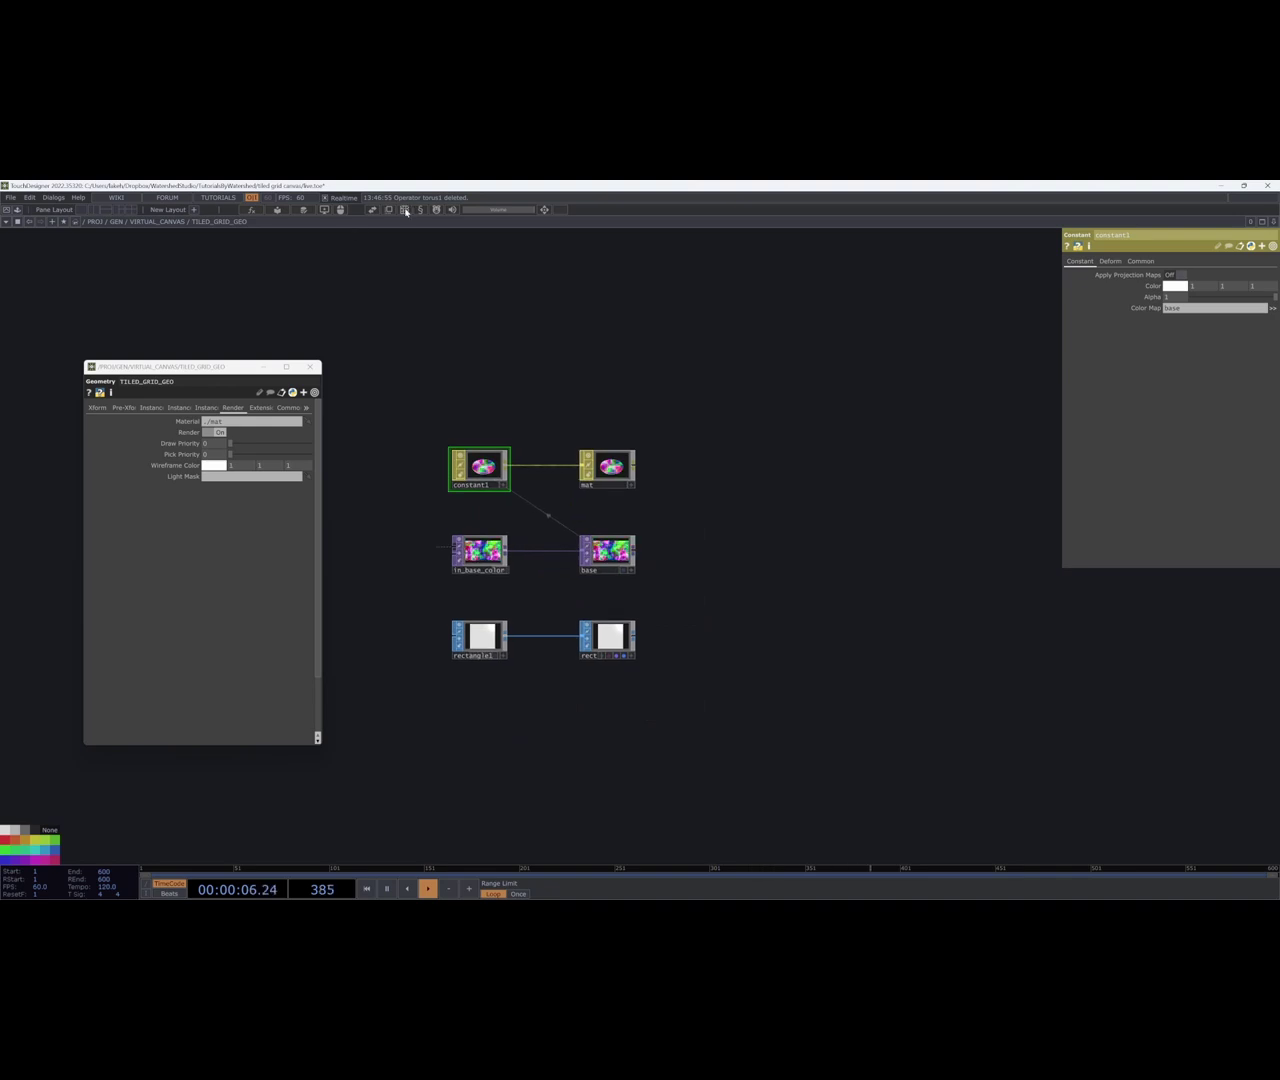
key("Tab")
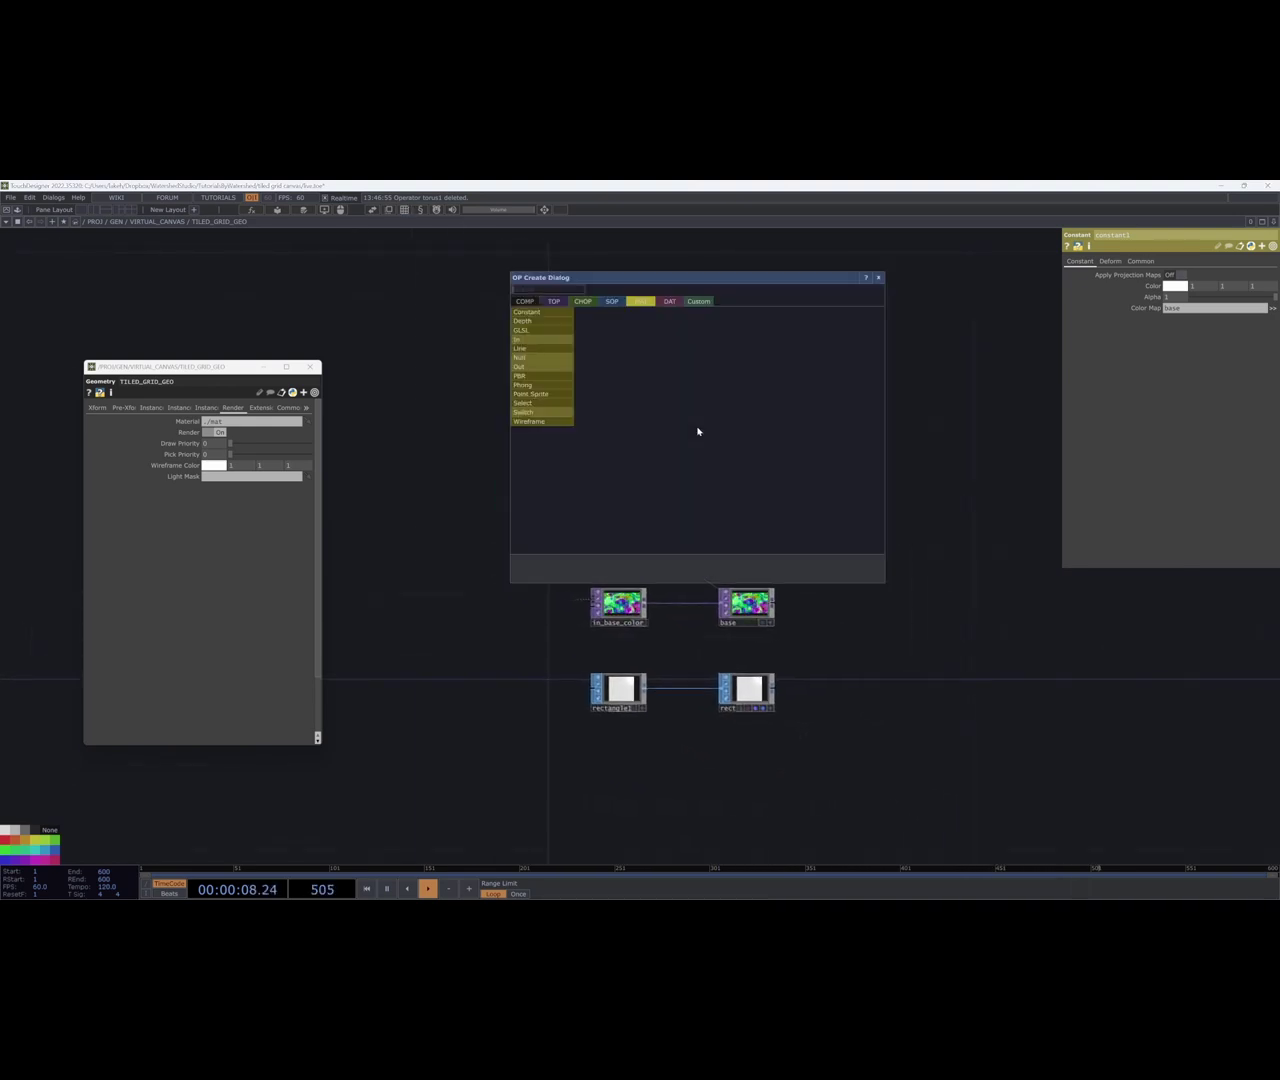
left_click(555, 302)
type("se")
left_click(712, 485)
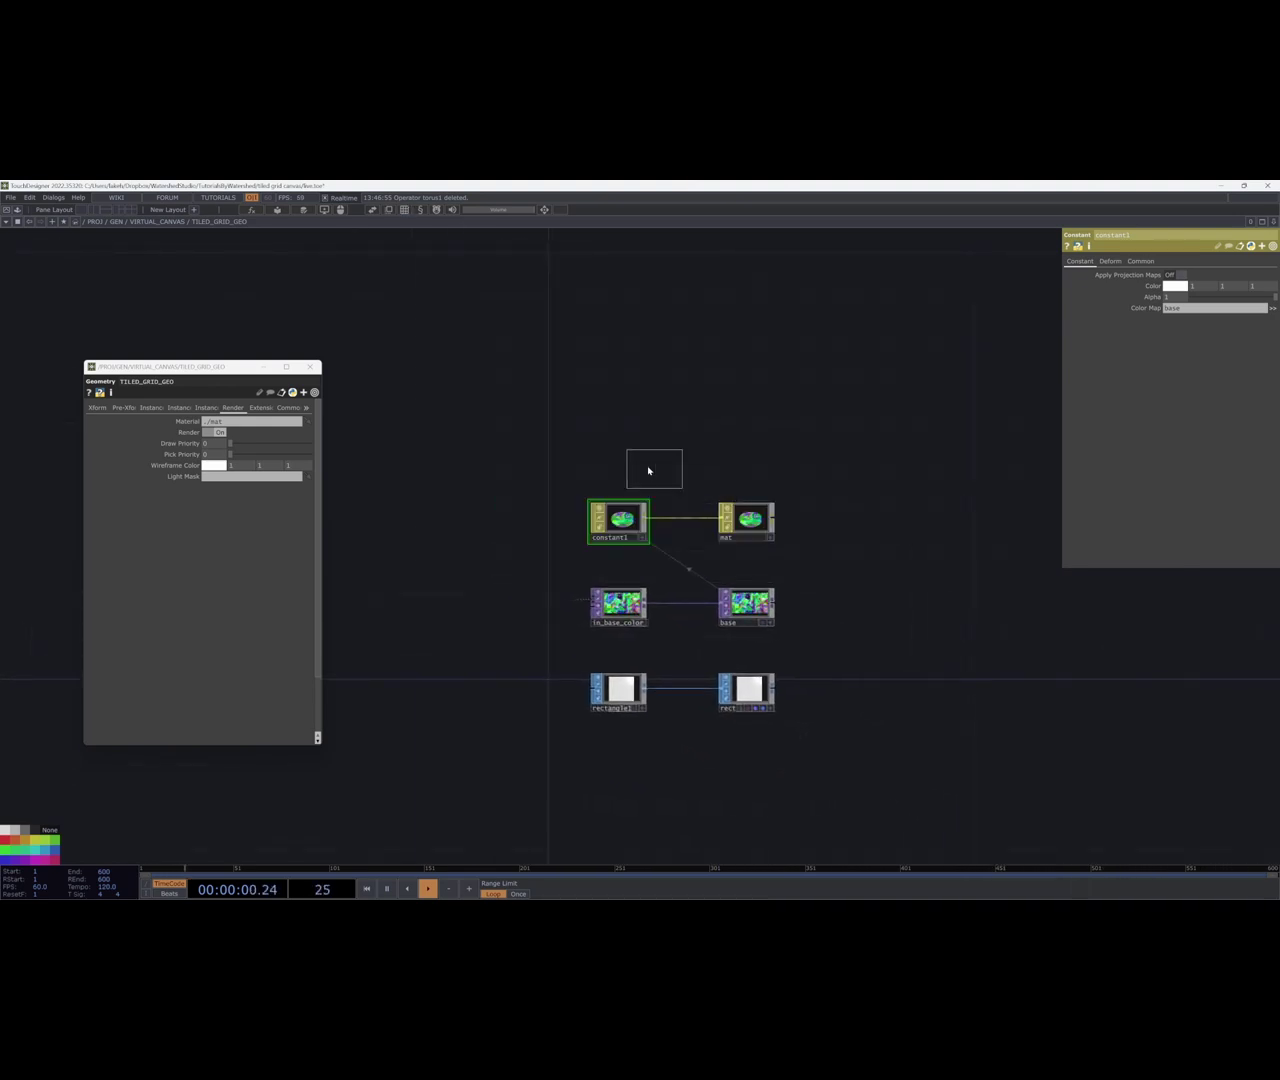
left_click(628, 436)
left_click(1180, 276)
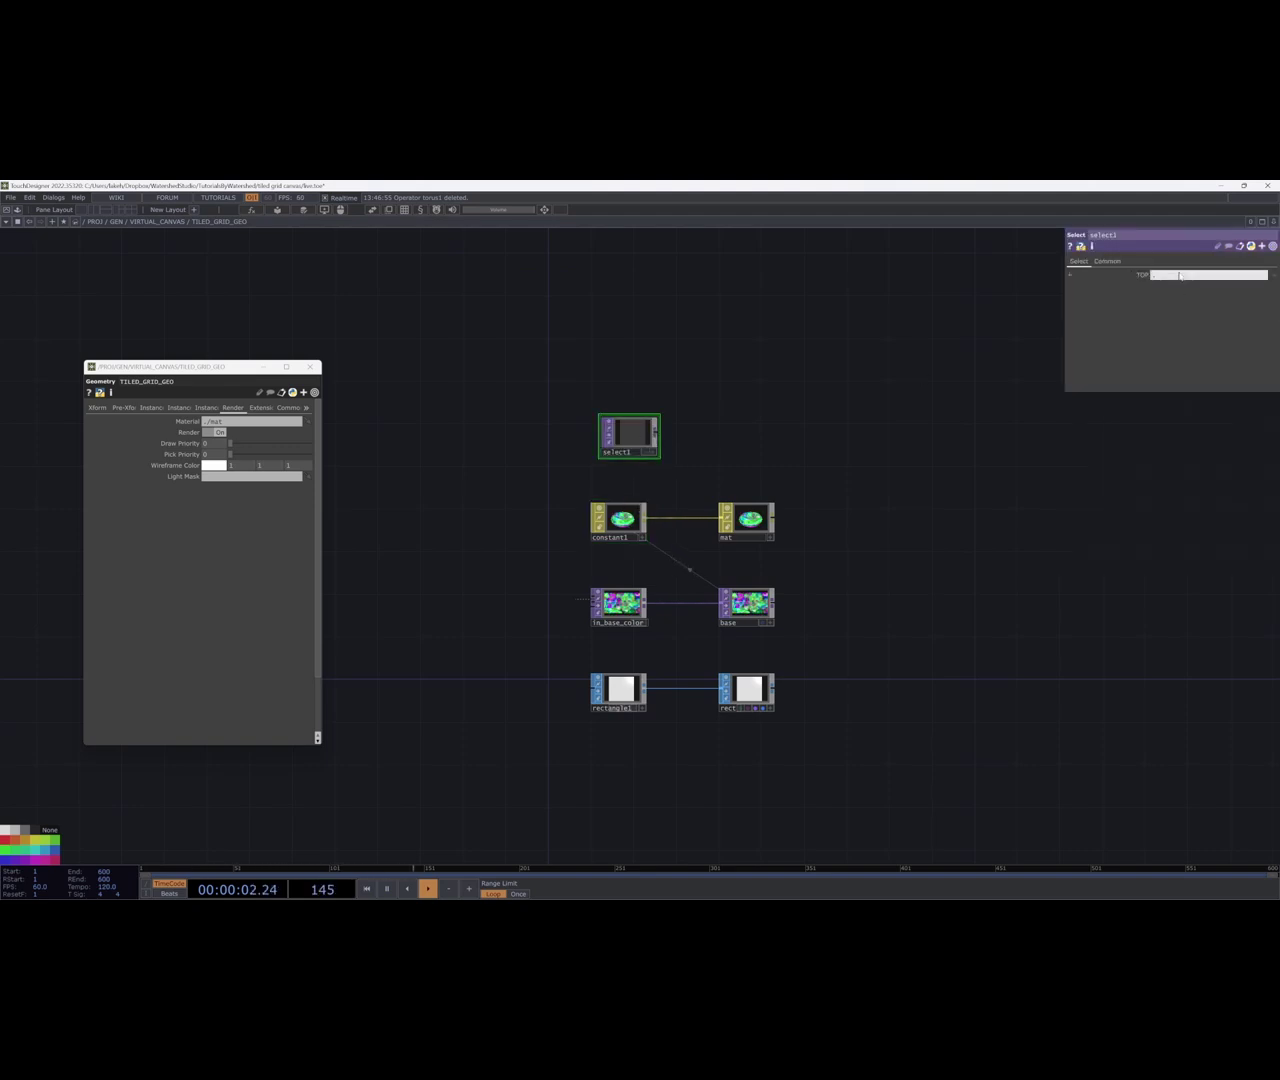
type("../out1")
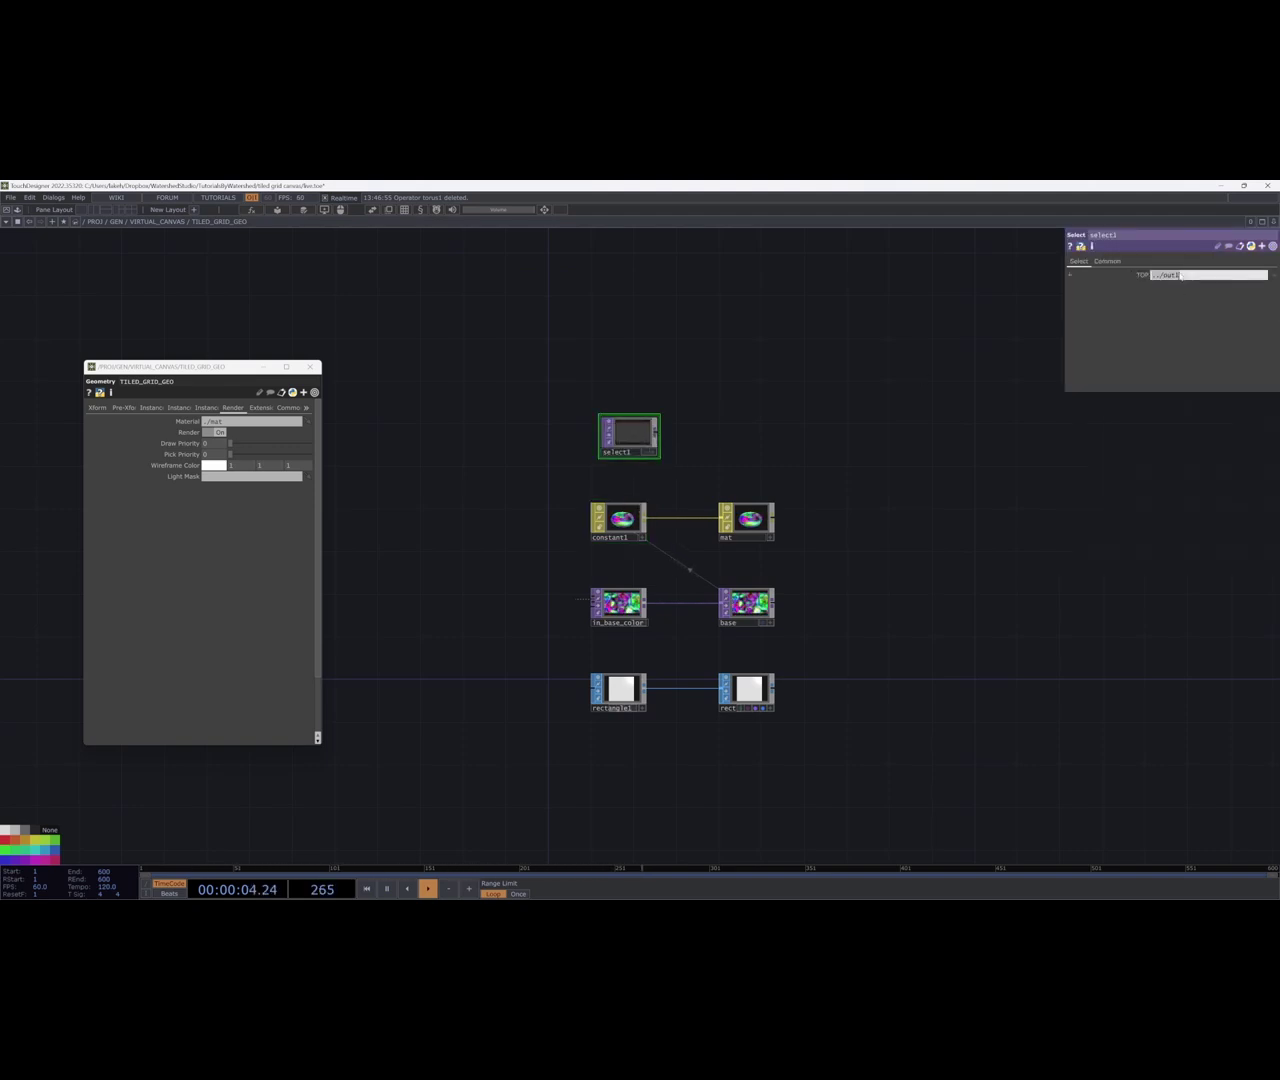
Display select1 as the network background, move it farther above the other nodes and rename it bg.
left_click(646, 452)
left_click_drag(787, 421, 725, 432)
left_click_drag(602, 489, 601, 354)
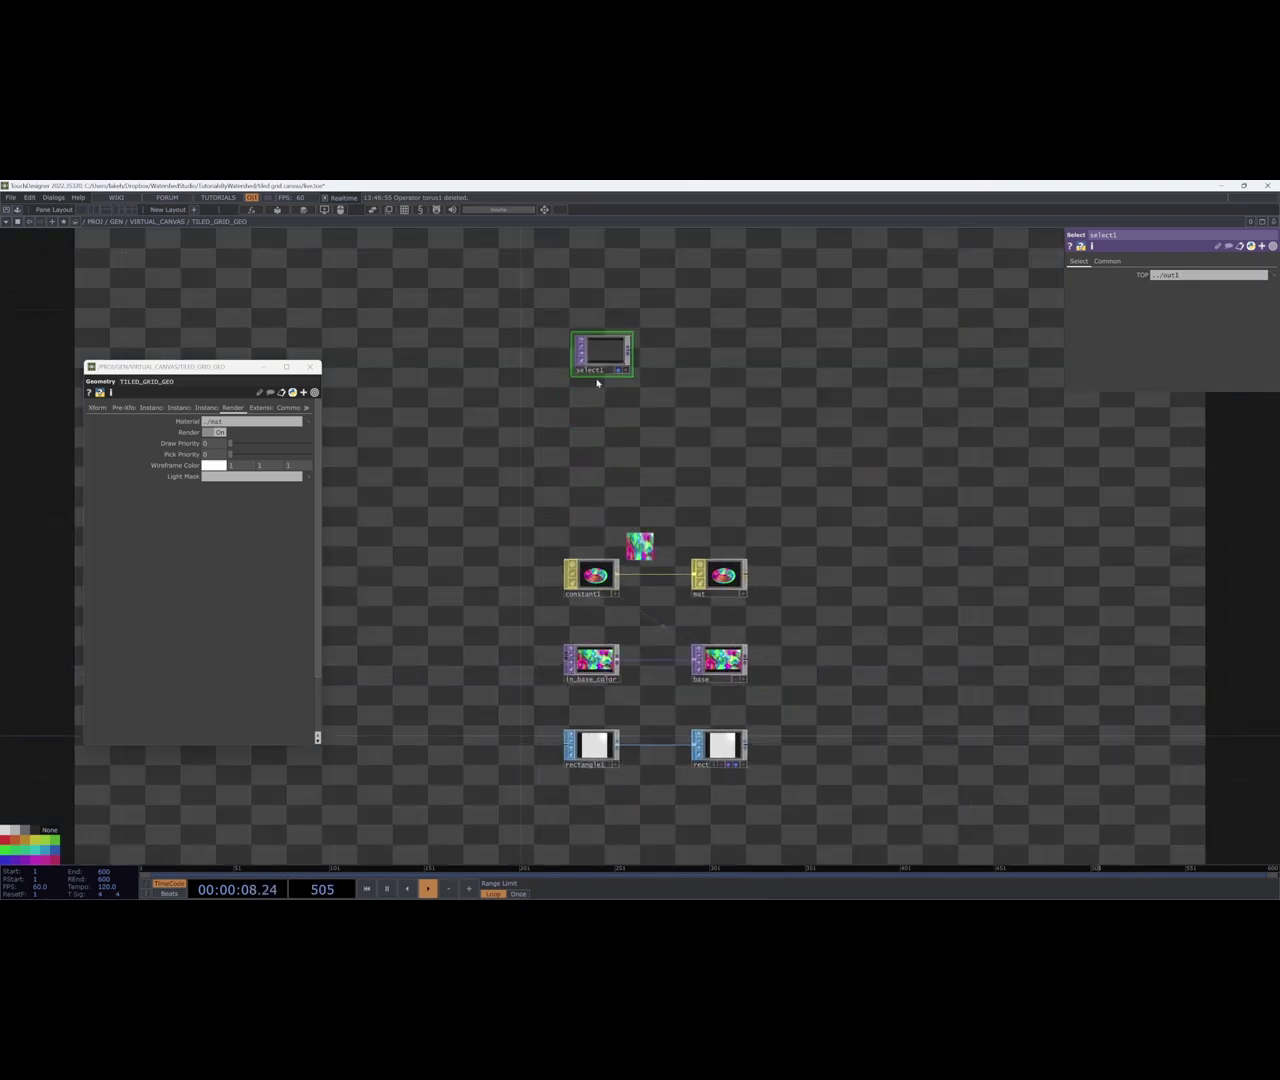
left_click(605, 372)
type("bg")
key("Return")
Tighten the spacing between the MAT, TOP and SOP rows and move them clear of bg and the previewed tile.
mouse_move(651, 454)
left_mouse_down()
mouse_move(657, 420)
mouse_move(660, 454)
mouse_move(631, 461)
left_mouse_up()
left_click_drag(749, 514, 756, 510)
left_click_drag(814, 651, 892, 656)
right_click_drag(782, 761, 606, 697)
mouse_move(614, 704)
left_mouse_down()
mouse_move(614, 662)
mouse_move(614, 673)
left_mouse_up()
right_click_drag(591, 499, 765, 556)
left_click_drag(746, 537, 748, 569)
left_click_drag(877, 643, 648, 705)
left_click_drag(758, 403, 743, 399)
left_click_drag(795, 470, 1015, 350)
left_click_drag(740, 714, 880, 740)
right_click_drag(874, 703, 736, 536)
left_click_drag(736, 530, 885, 530)
left_click_drag(528, 440, 648, 460)
left_click_drag(216, 371, 148, 252)
left_click_drag(655, 547, 529, 657)
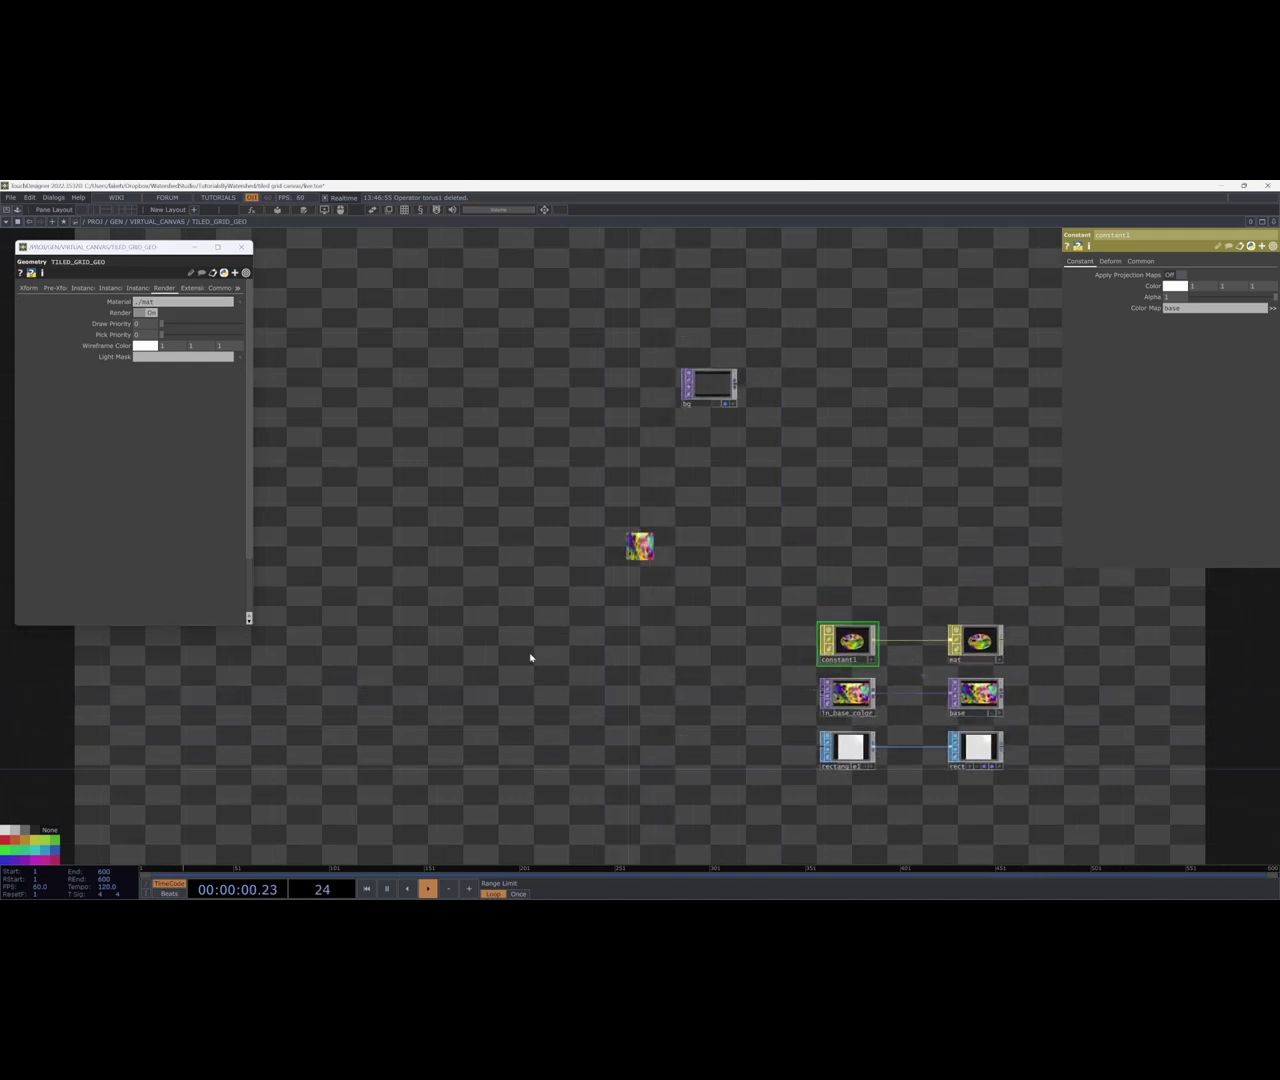
Add a Grid SOP beside the constant1 row inside TILED_GRID_GEO.
key("u")
key("i")
scroll(600, 526, "right", 6)
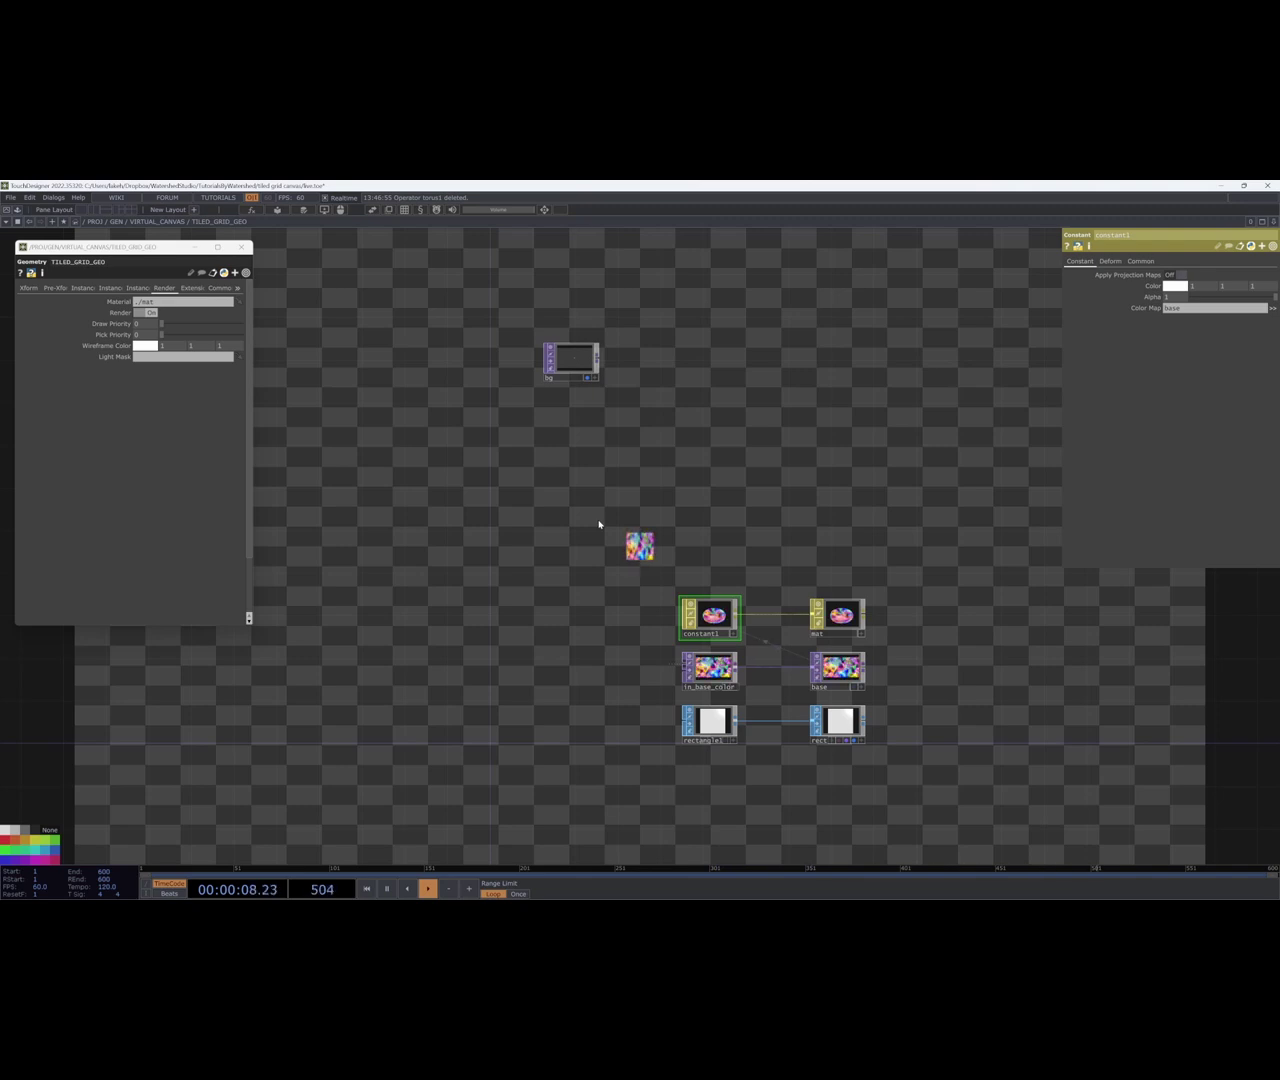
key("Tab")
type("tr")
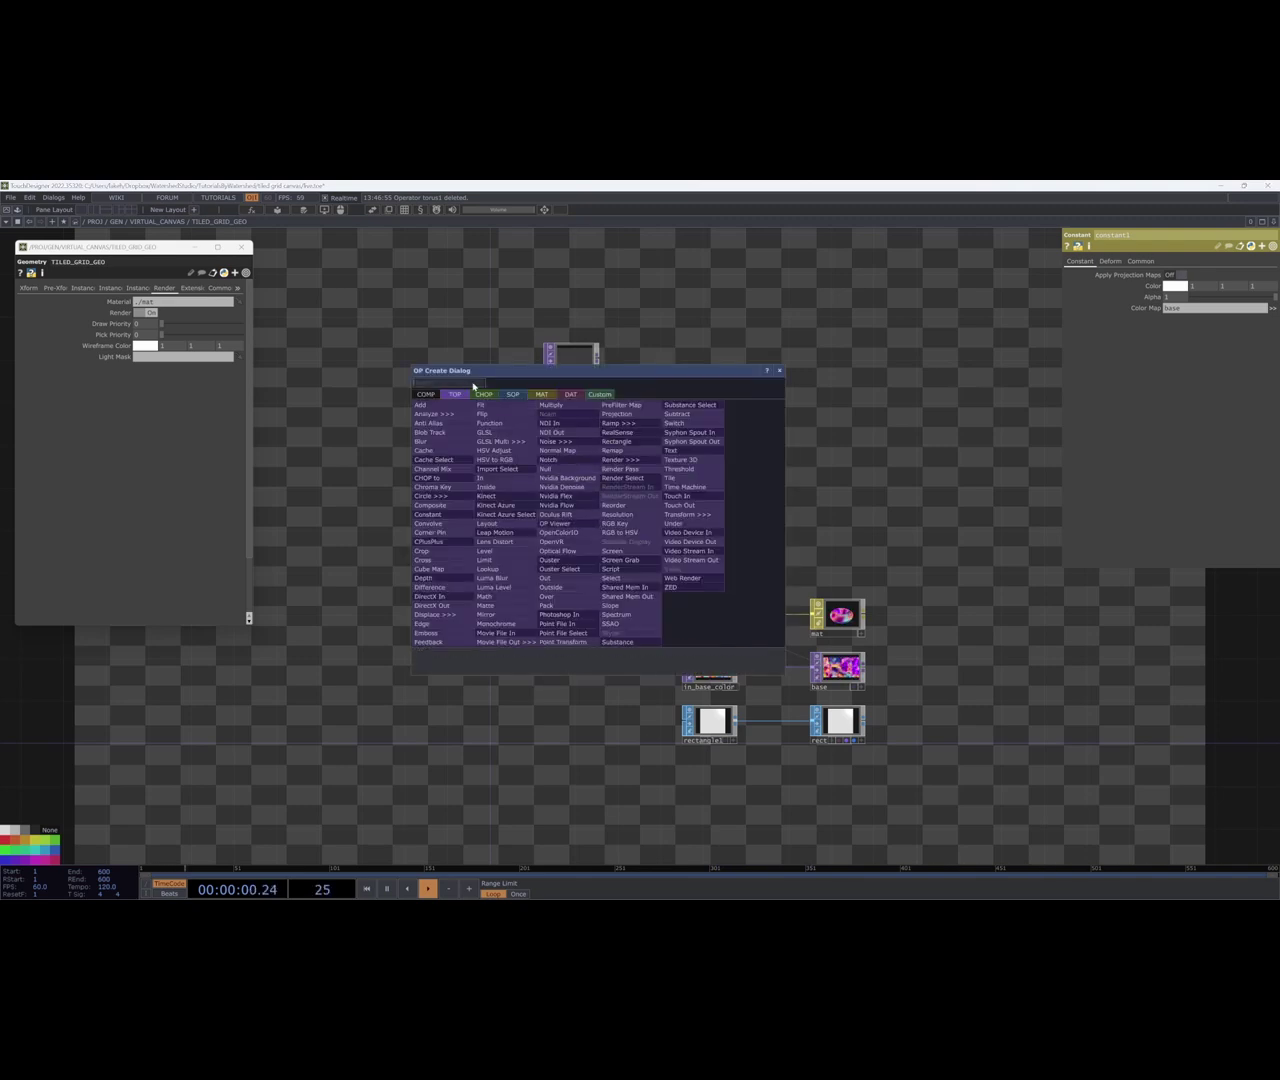
left_click(513, 394)
key("BackSpace")
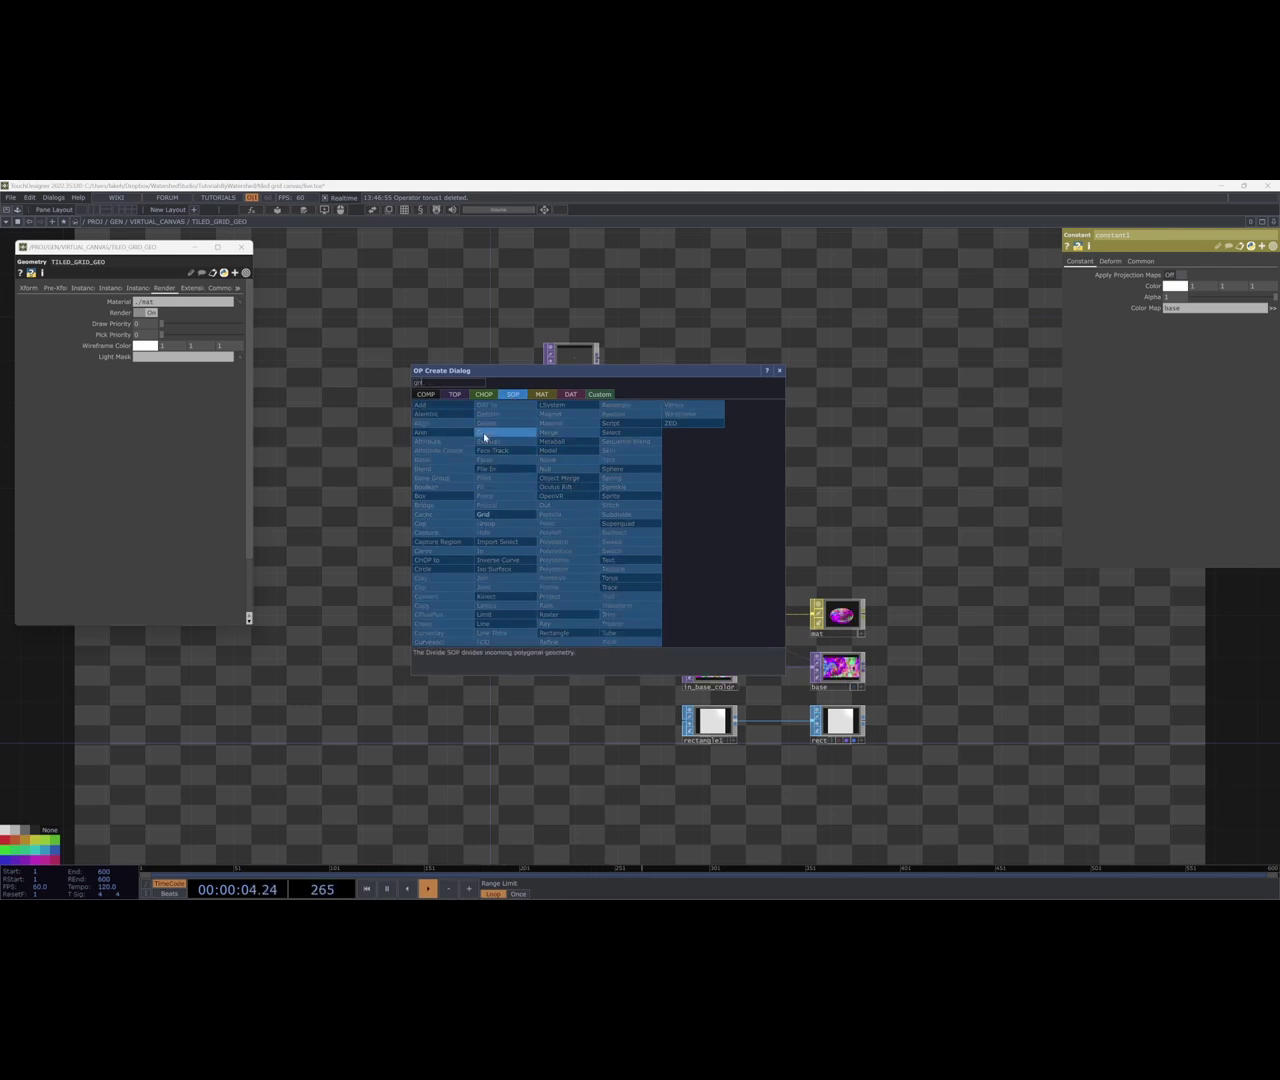
left_click(505, 514)
left_click(520, 640)
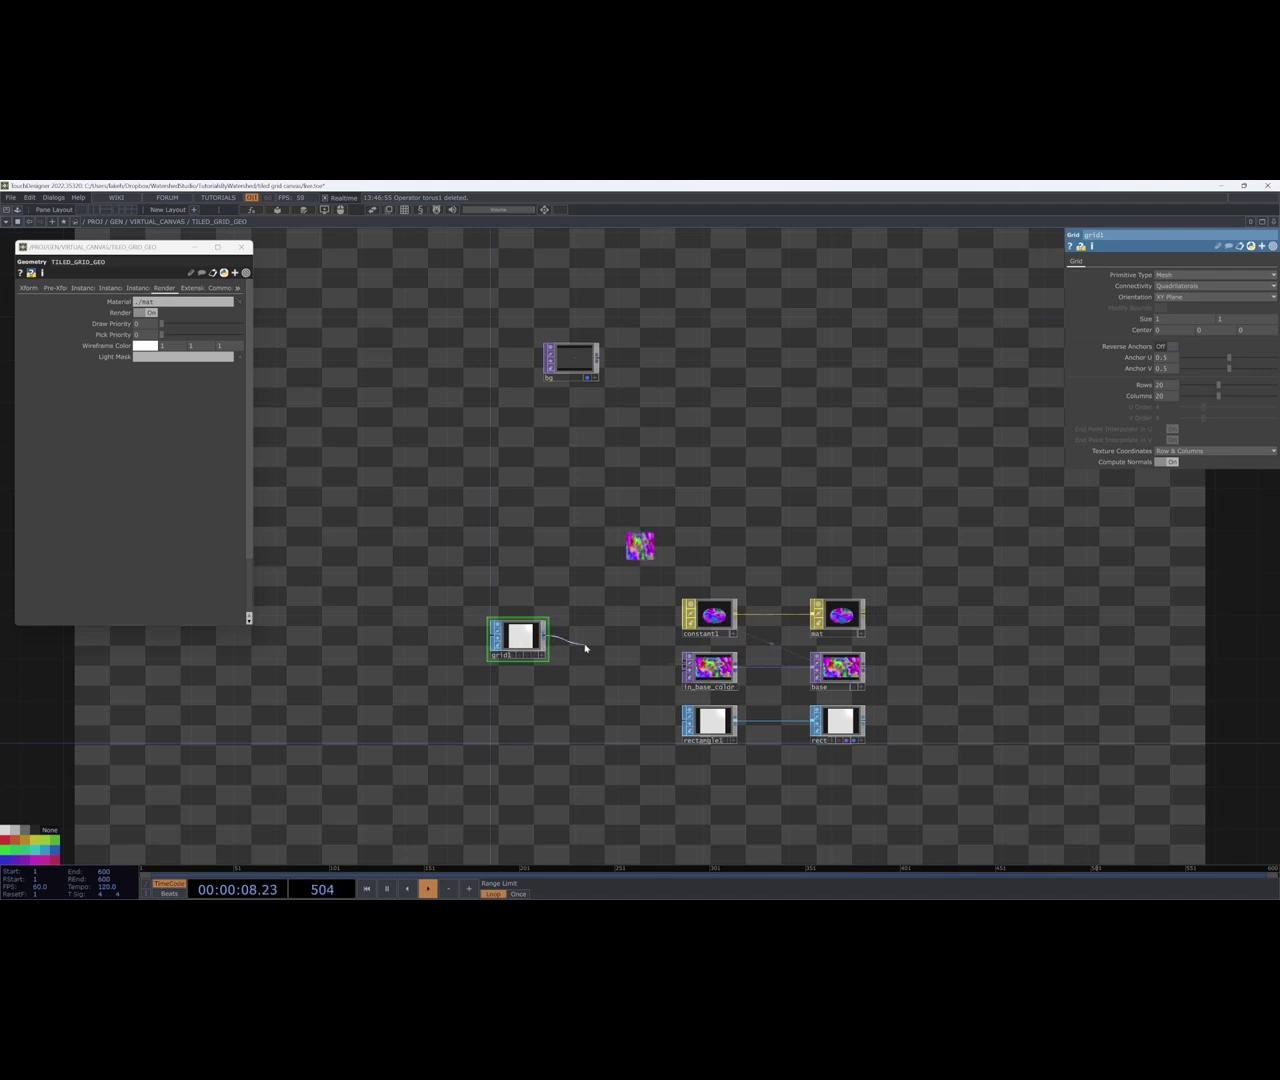
Go up to VIRTUAL_CANVAS and add a Grid SOP above TILED_GRID_GEO.
key("u")
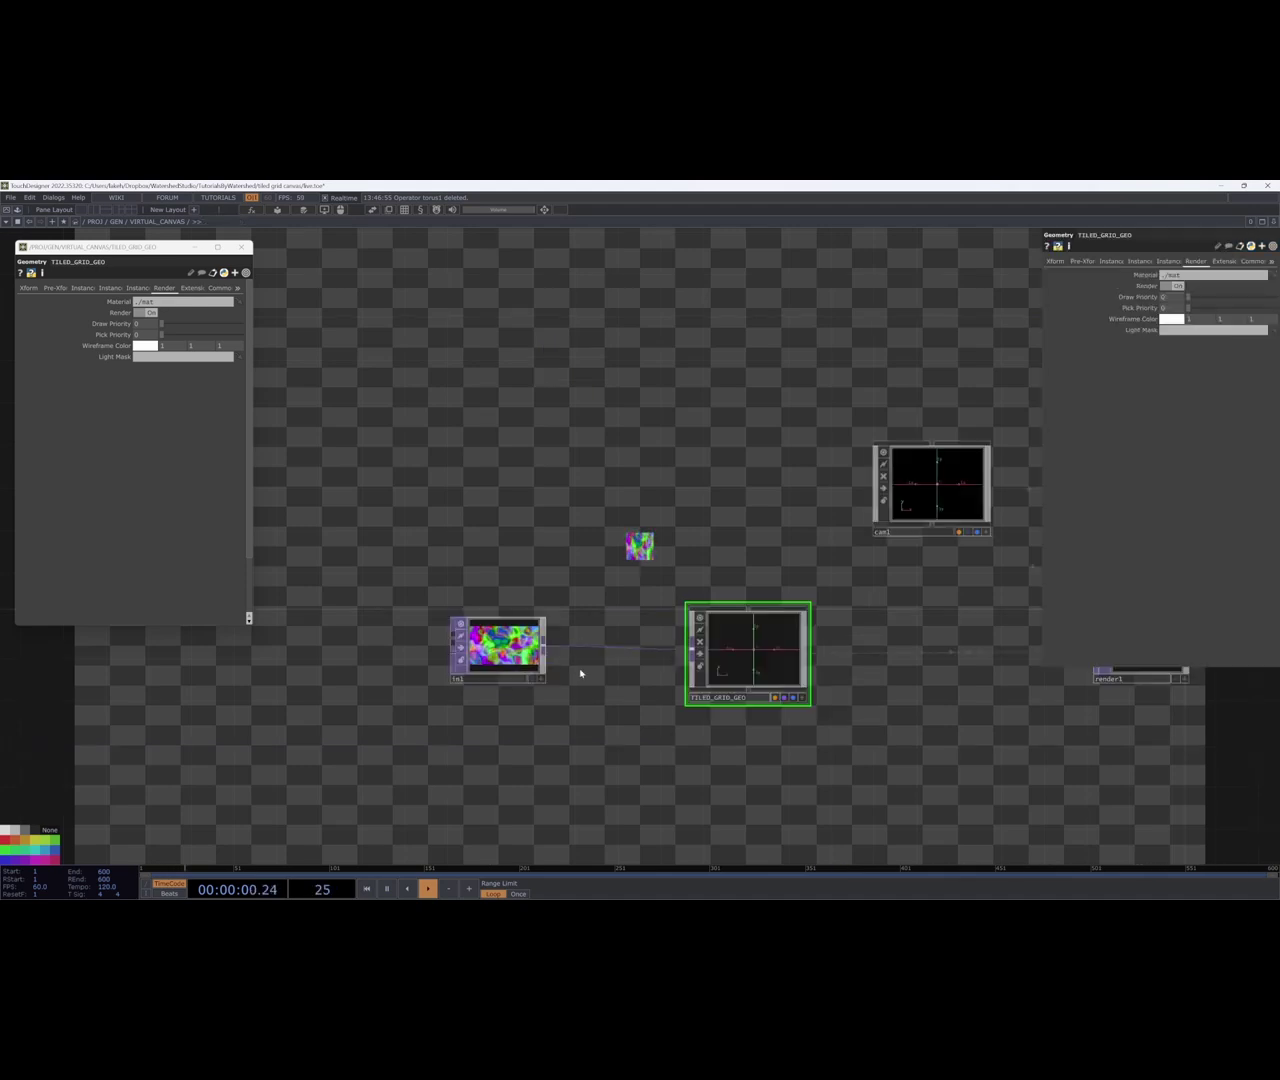
key("Tab")
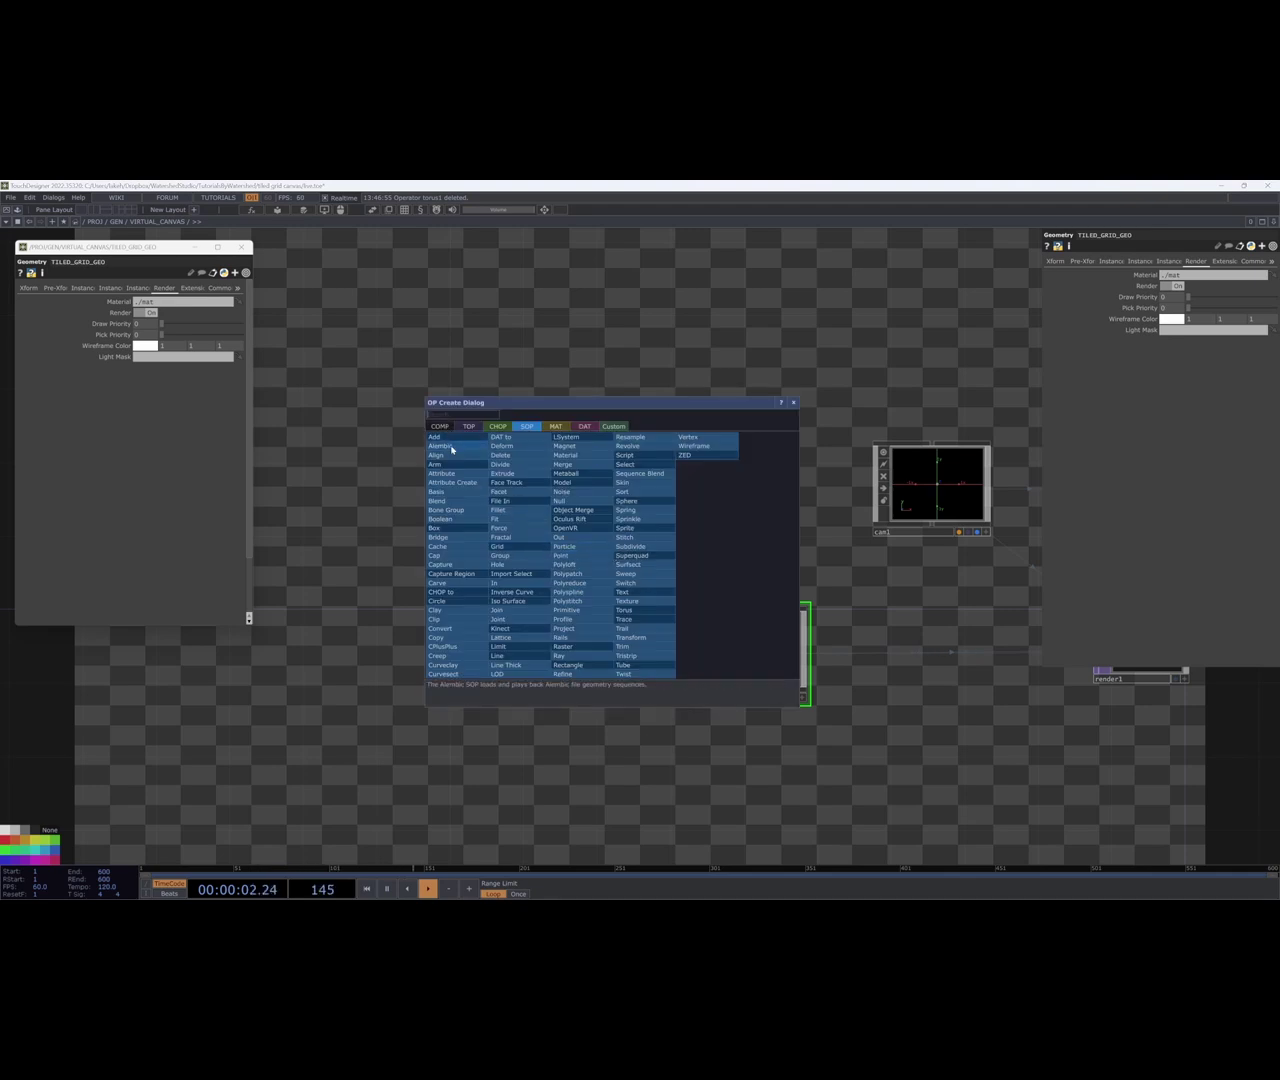
left_click(498, 555)
left_click(763, 521)
Set TILED_GRID_GEO's instance Translate OP to grid1 and map Translate X, Y and Z to P(0), P(1) and P(2).
left_click(748, 650)
left_click(1108, 261)
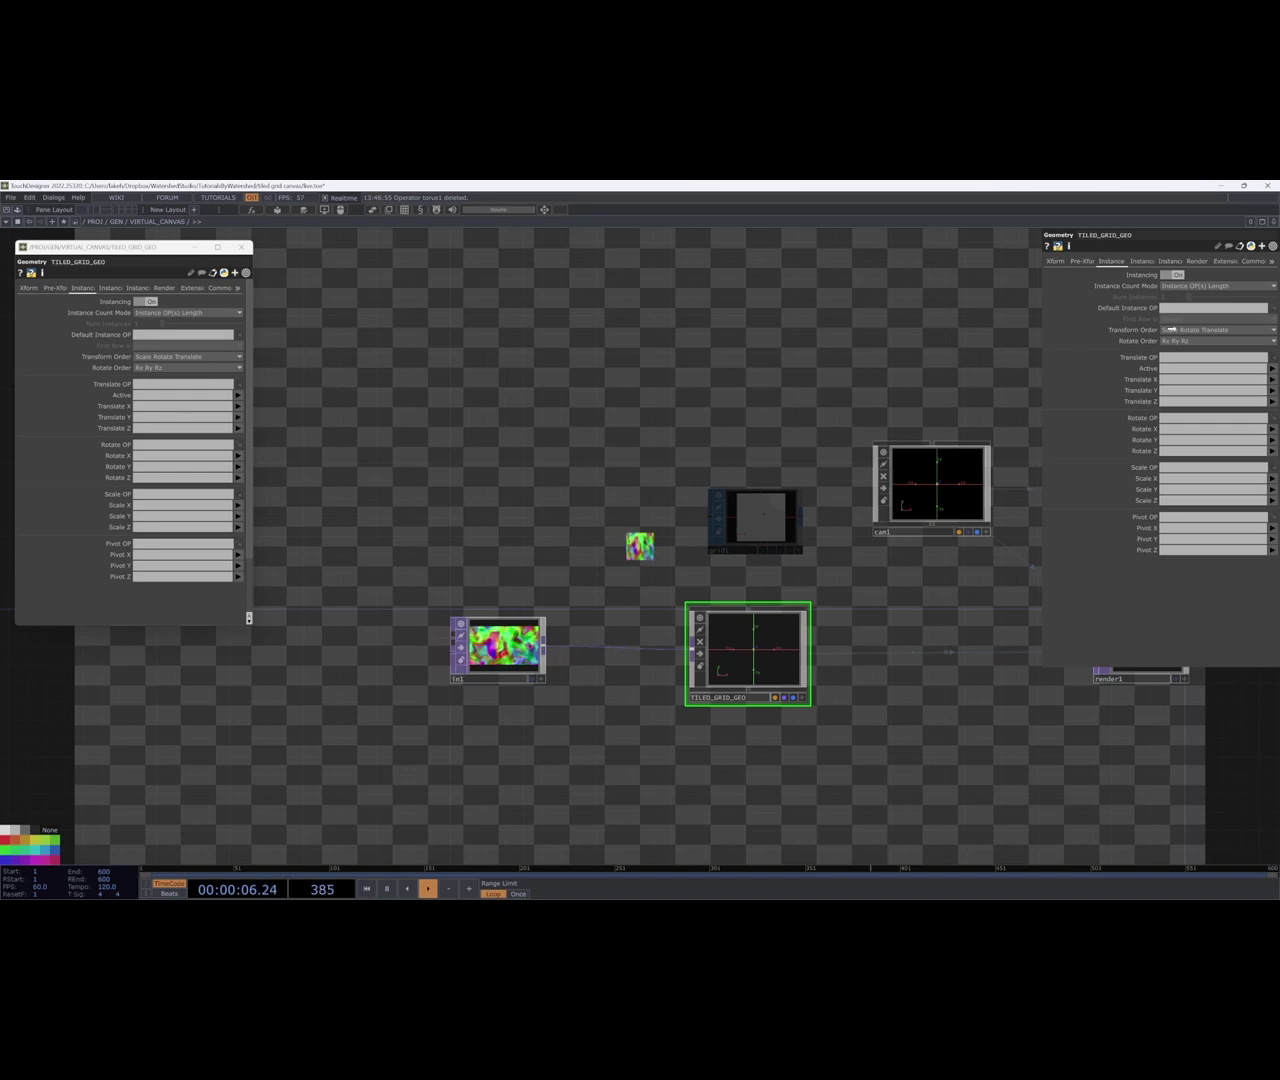
left_click(1272, 379)
left_click(1275, 390)
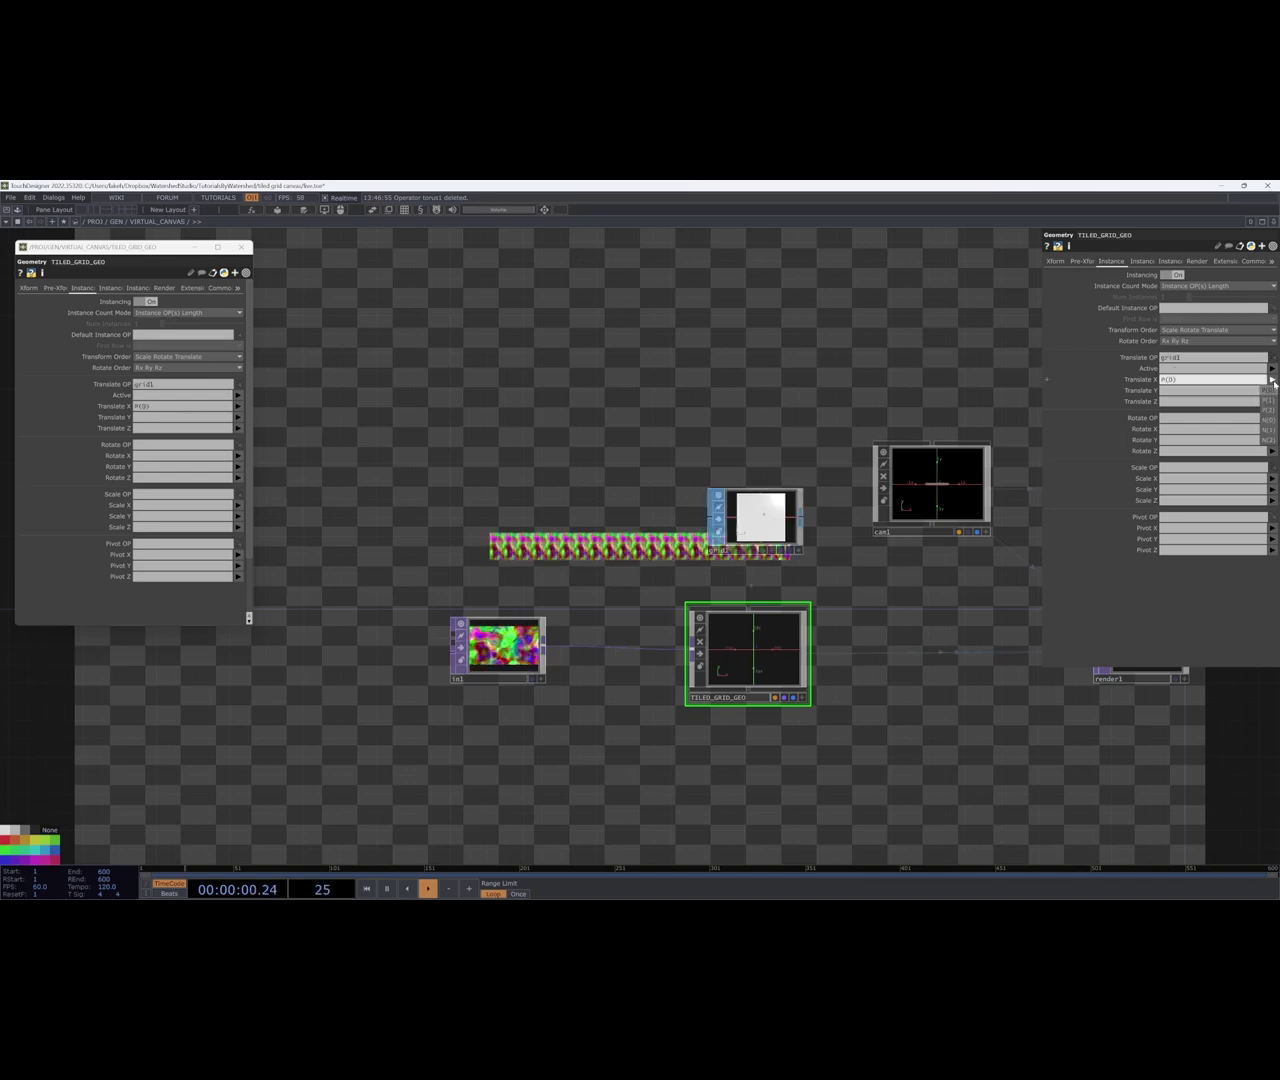
left_click(1272, 390)
left_click(1274, 410)
left_click(1272, 401)
left_click(1272, 433)
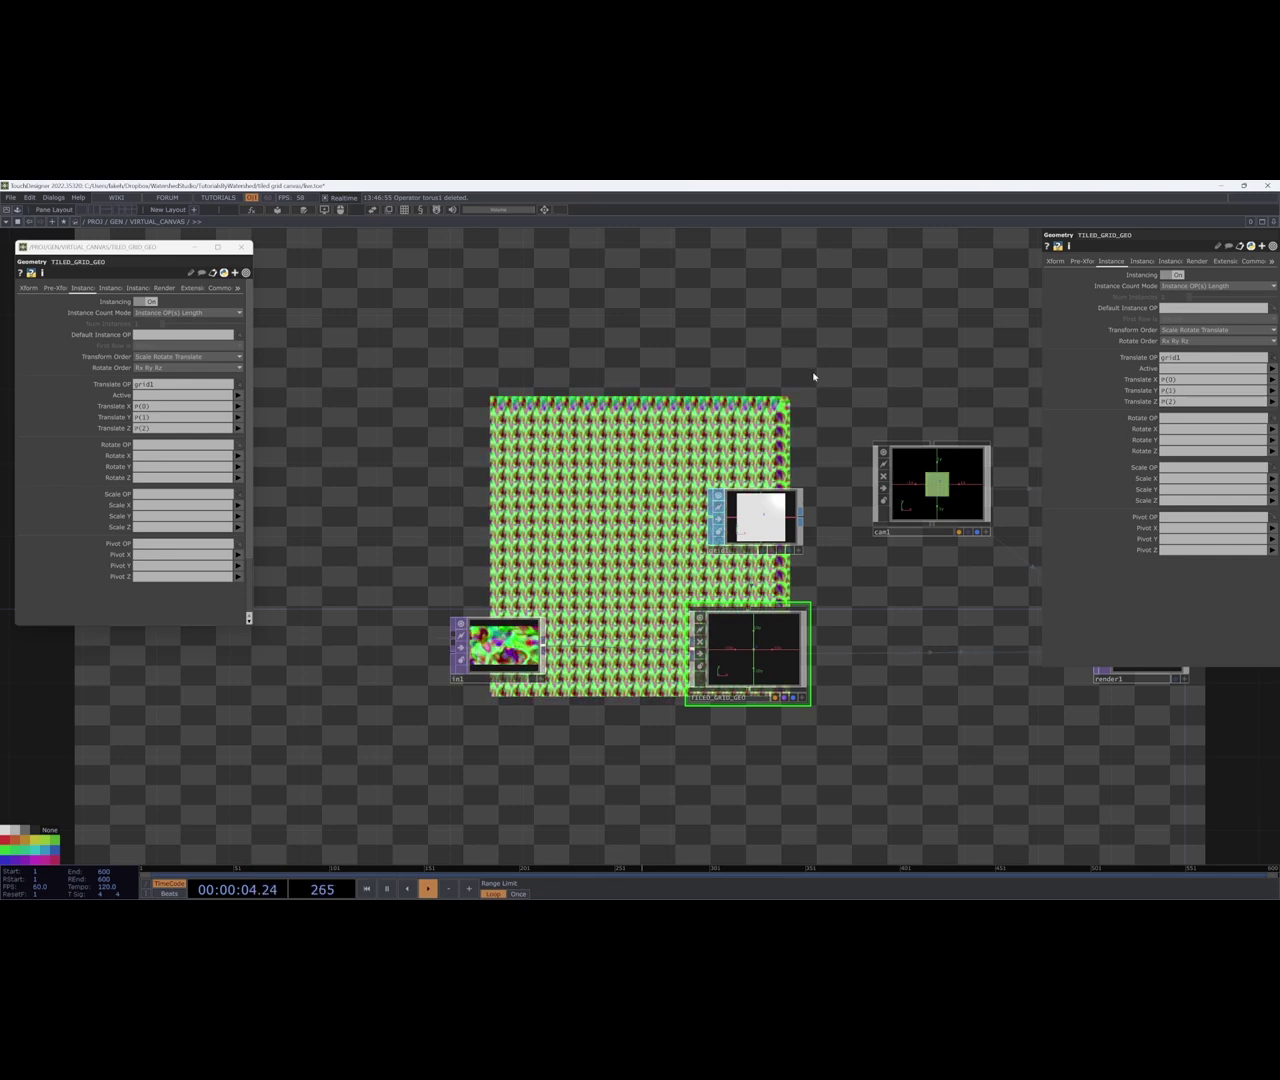
Set grid1's size to 5 by 5.
left_click(758, 525)
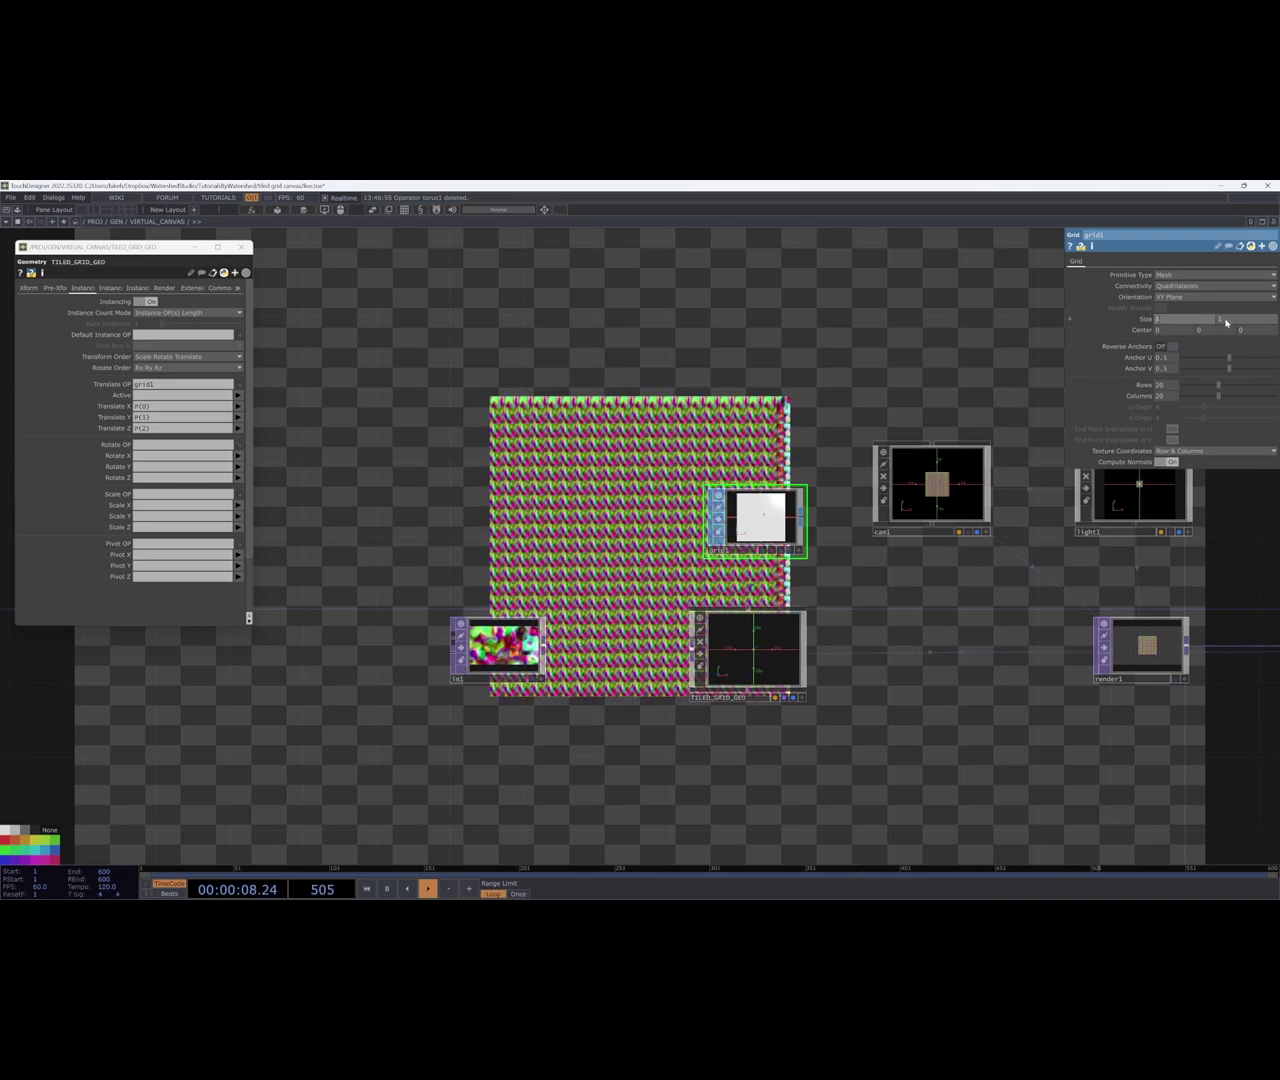
type("5")
key("Tab")
type("5")
key("Return")
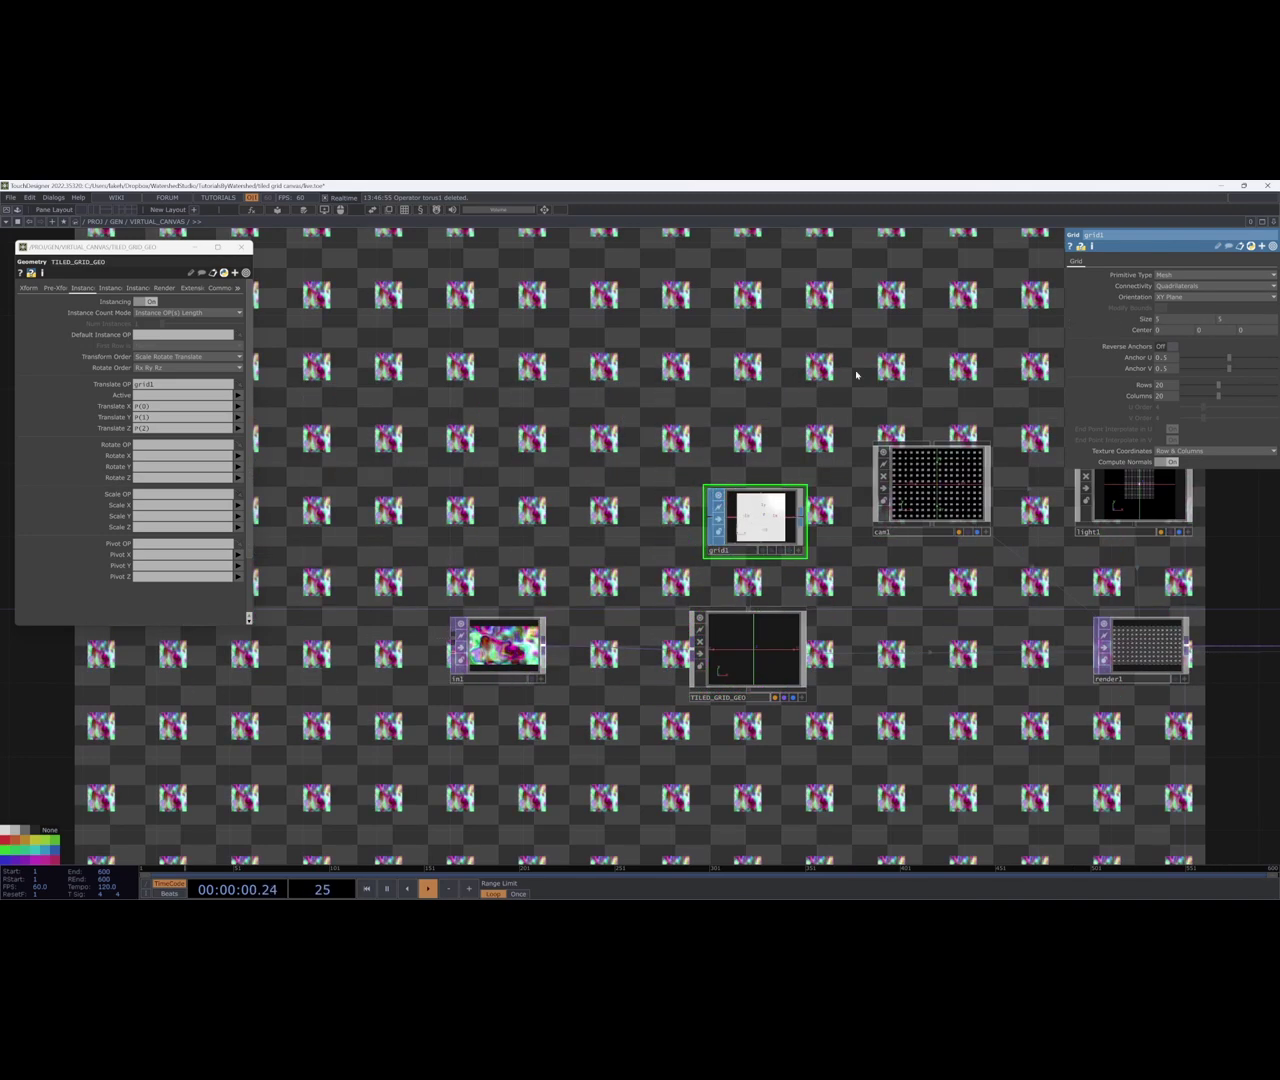
Set grid1's size to 2.2 by 2.2 so the tiles sit close together.
left_click_drag(828, 358, 852, 475)
scroll(851, 474, "down", 3)
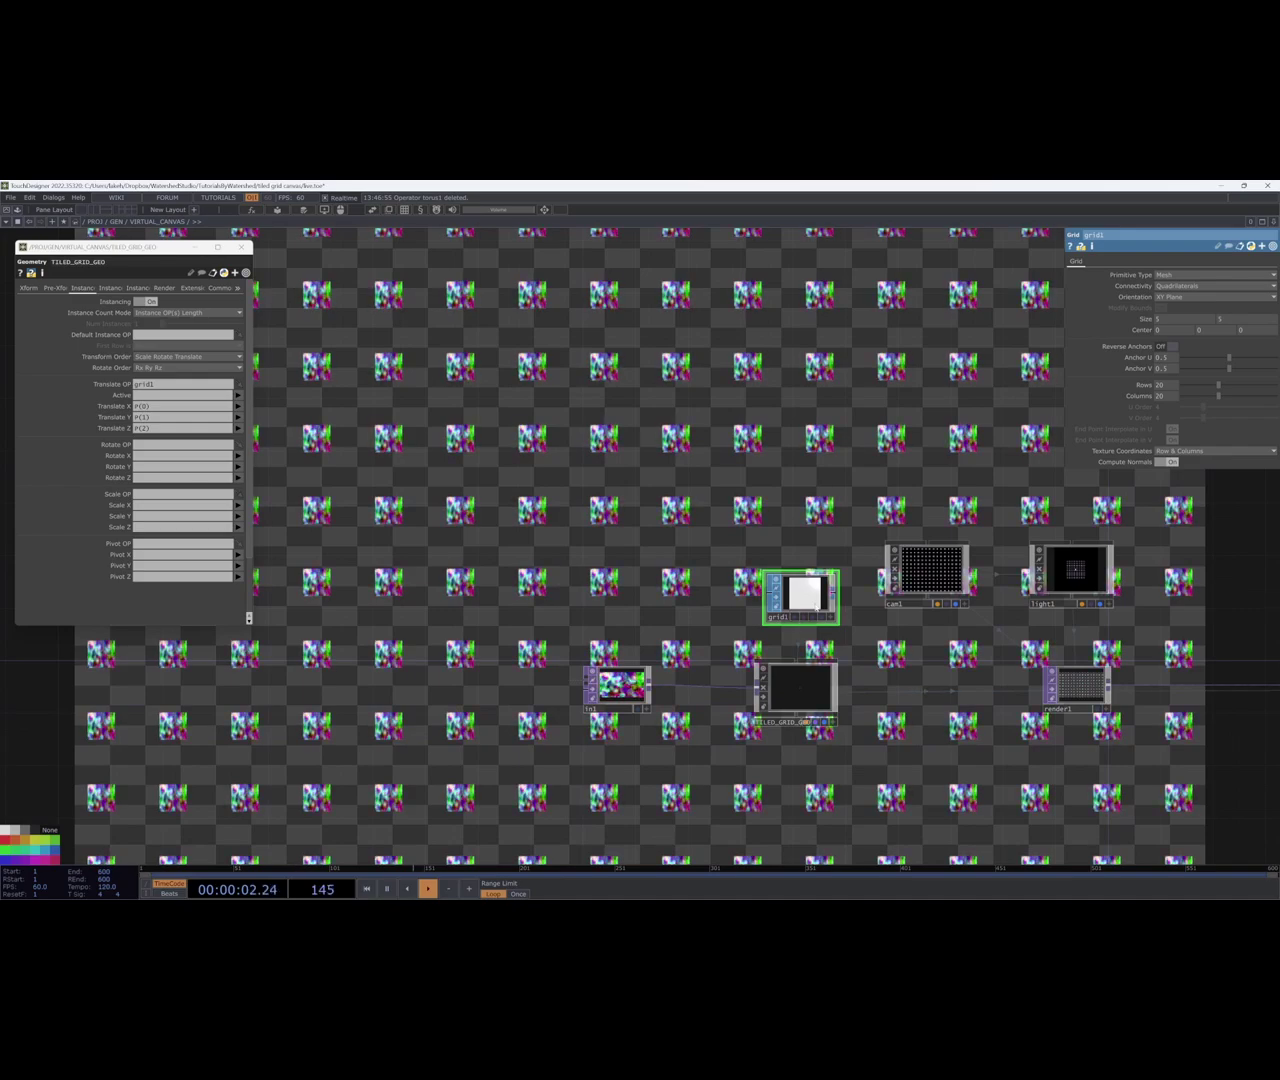
middle_click_drag(1138, 318, 1140, 305)
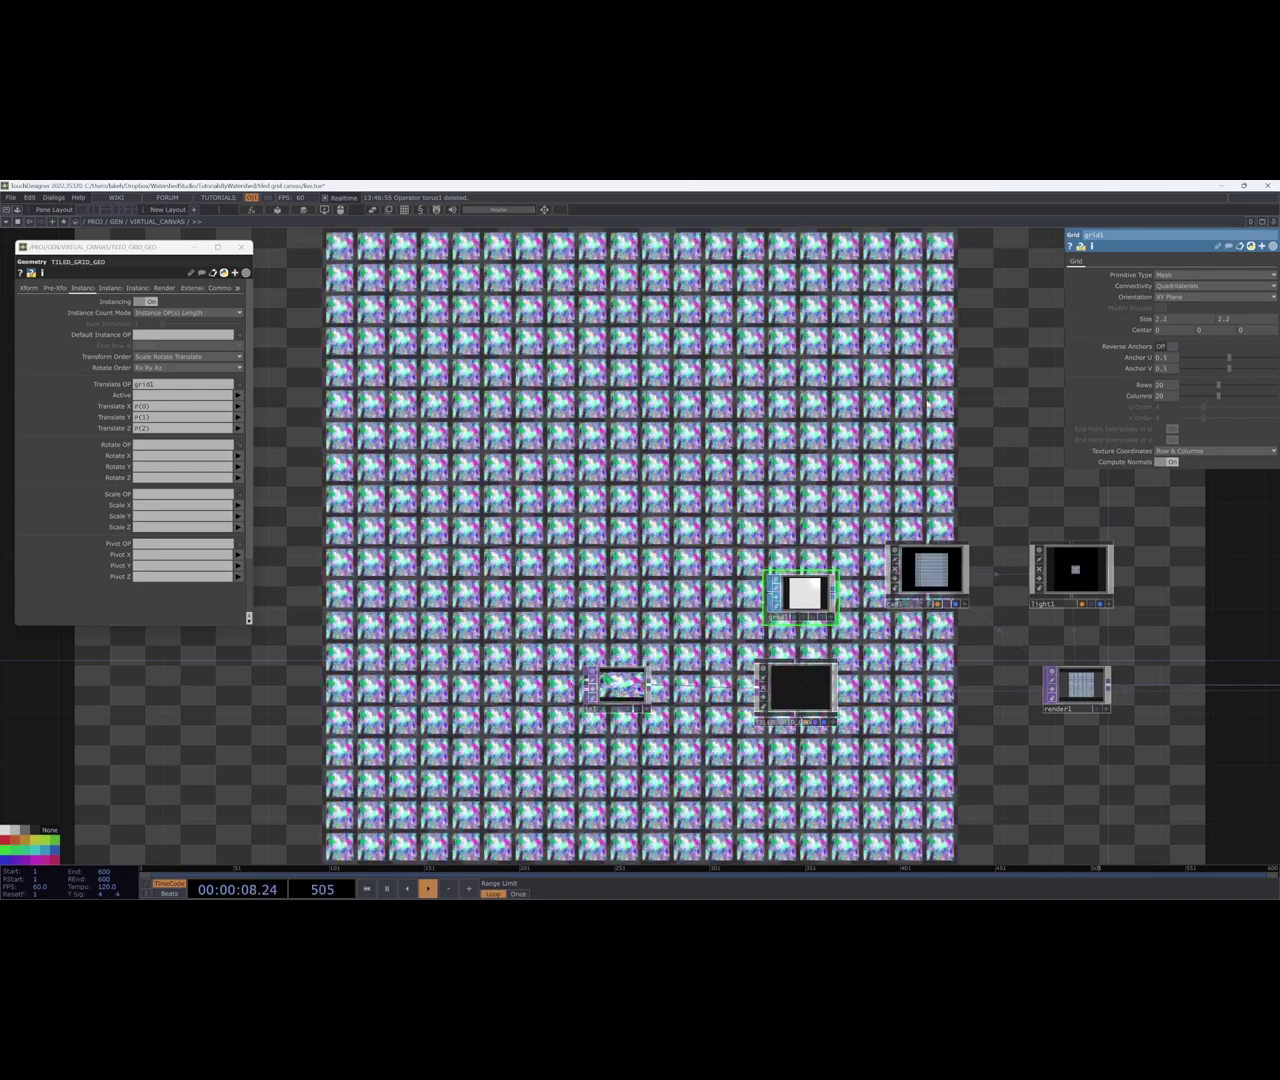
left_click_drag(888, 406, 842, 401)
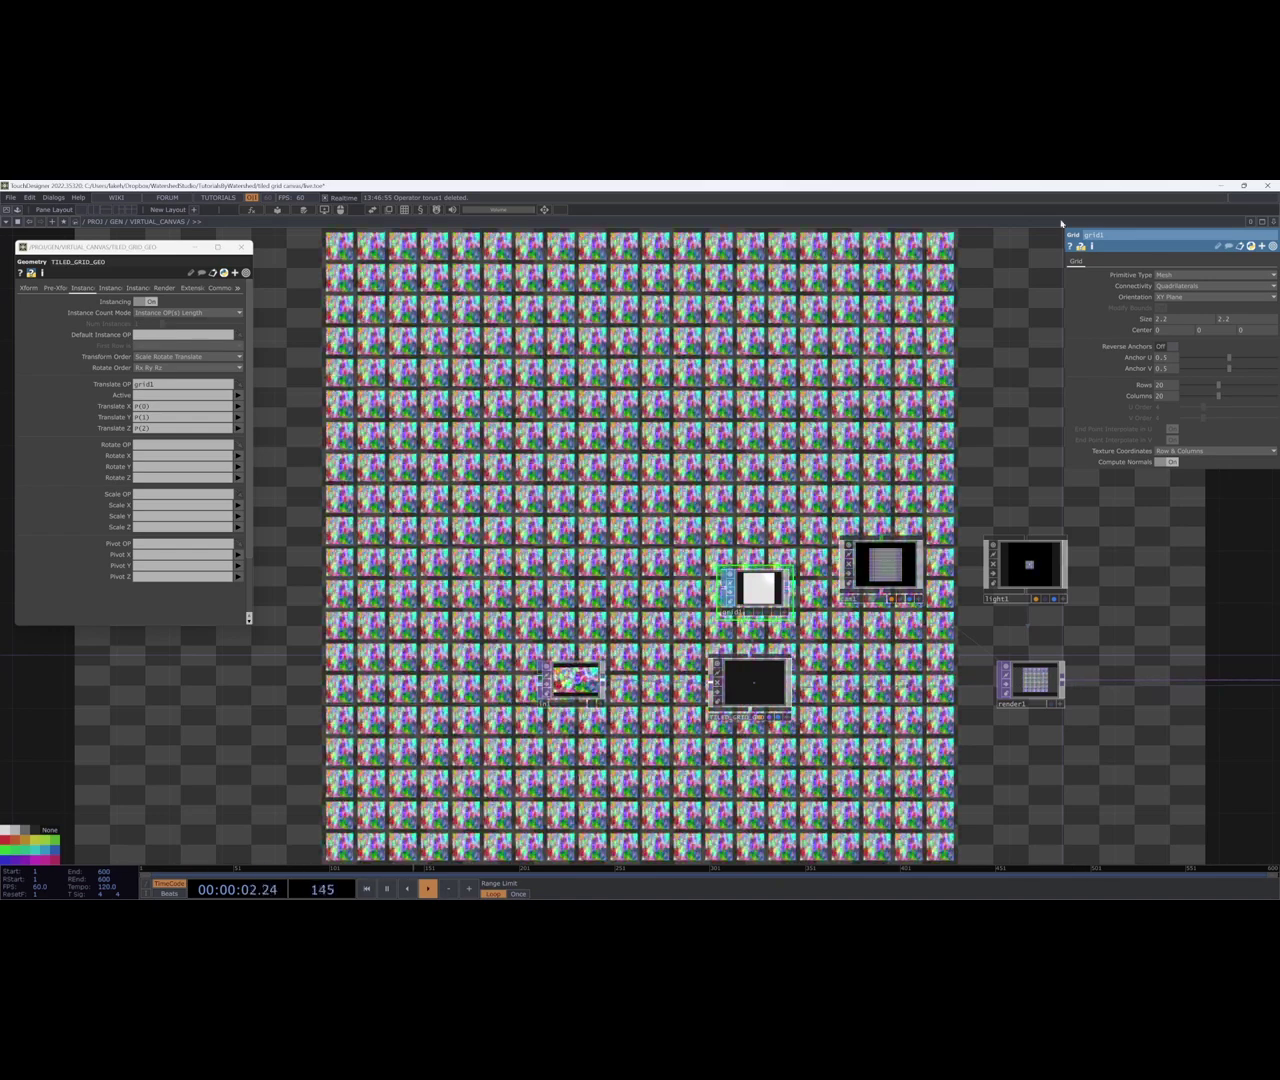
left_click_drag(985, 262, 906, 308)
left_click_drag(119, 247, 108, 332)
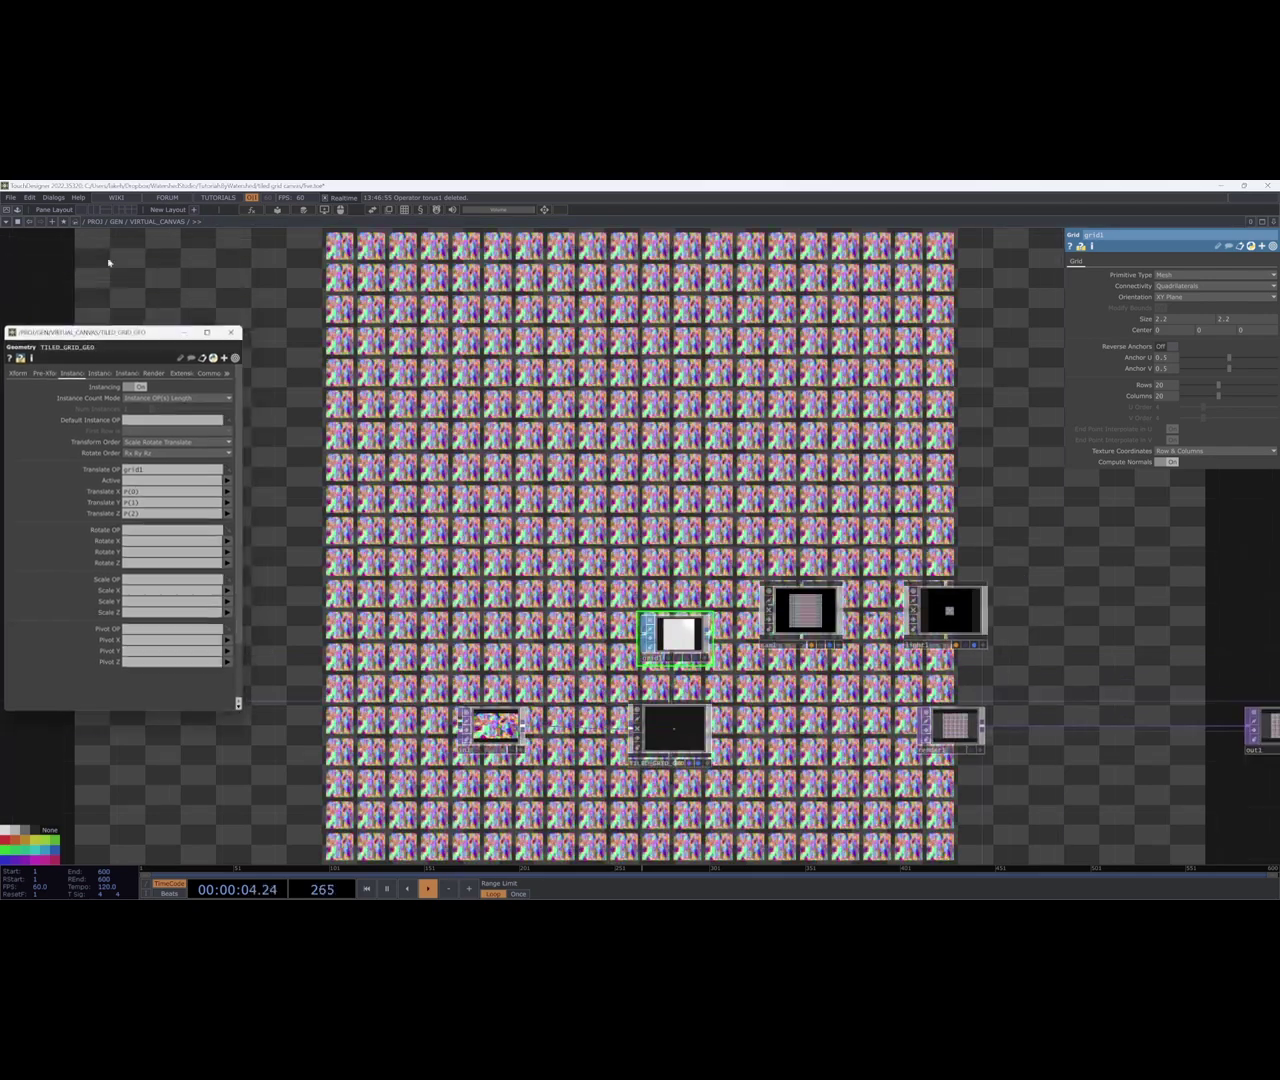
left_click_drag(819, 512, 805, 435)
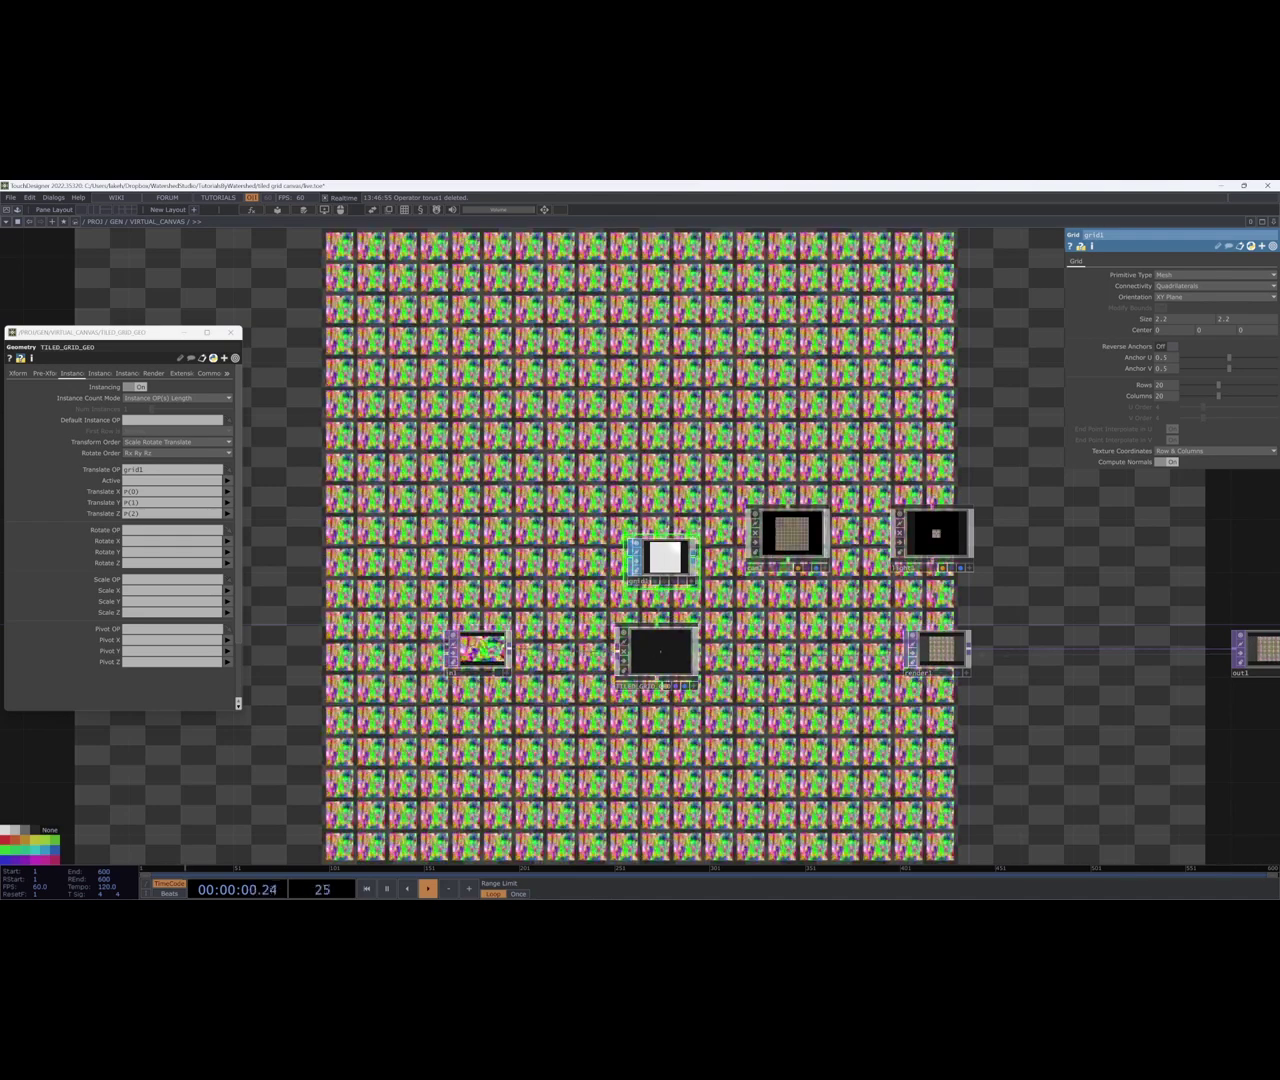
Delete the Grid SOP inside TILED_GRID_GEO and the grid1 SOP in VIRTUAL_CANVAS.
left_click_drag(587, 722, 664, 716)
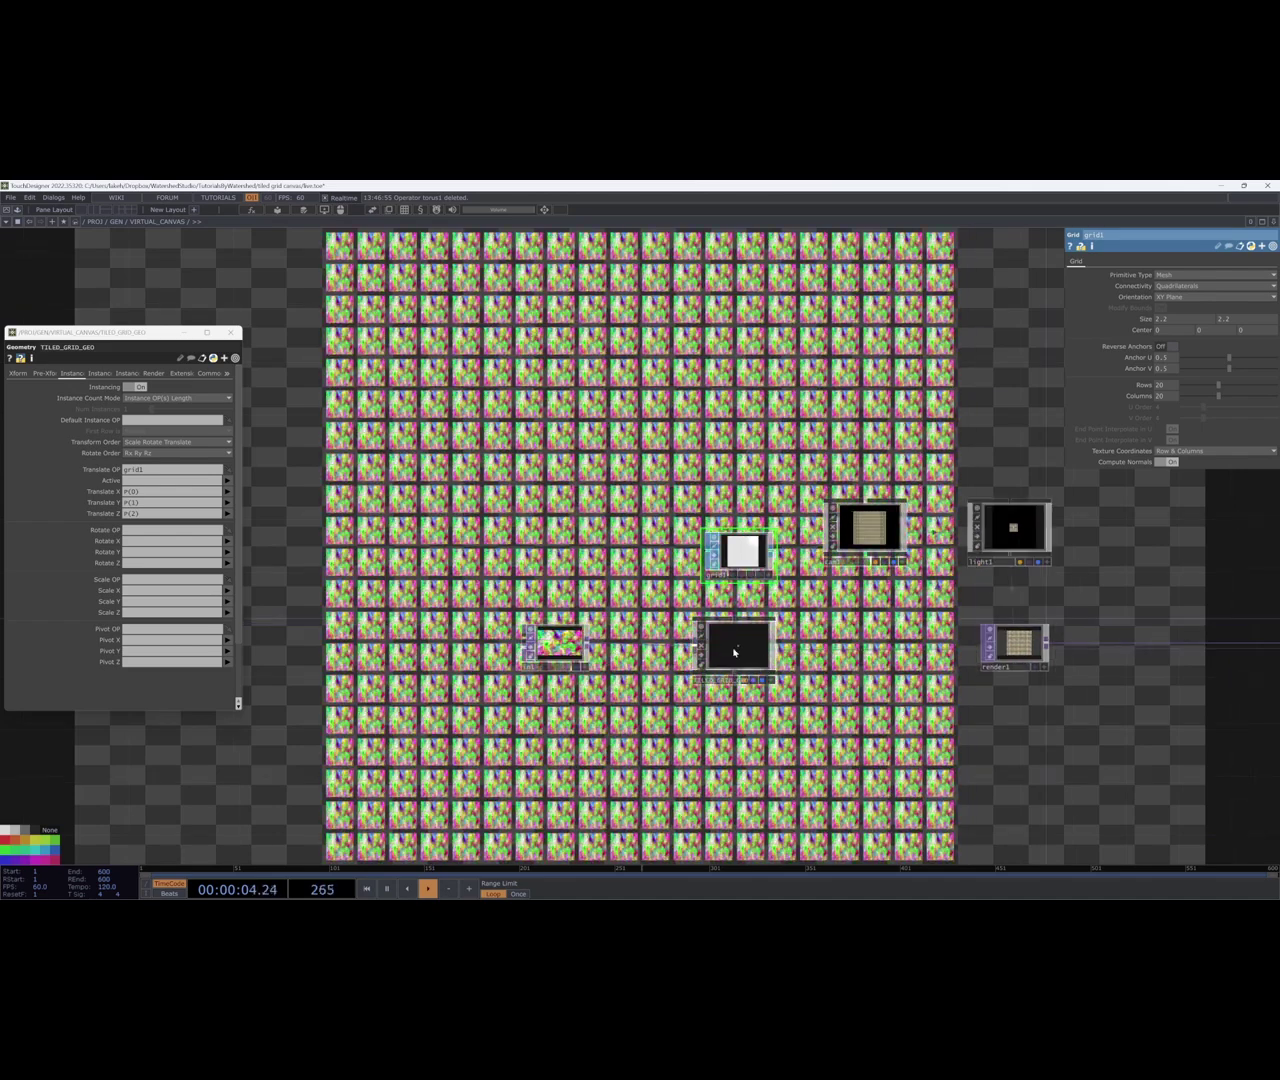
key("i")
left_click_drag(610, 663, 753, 640)
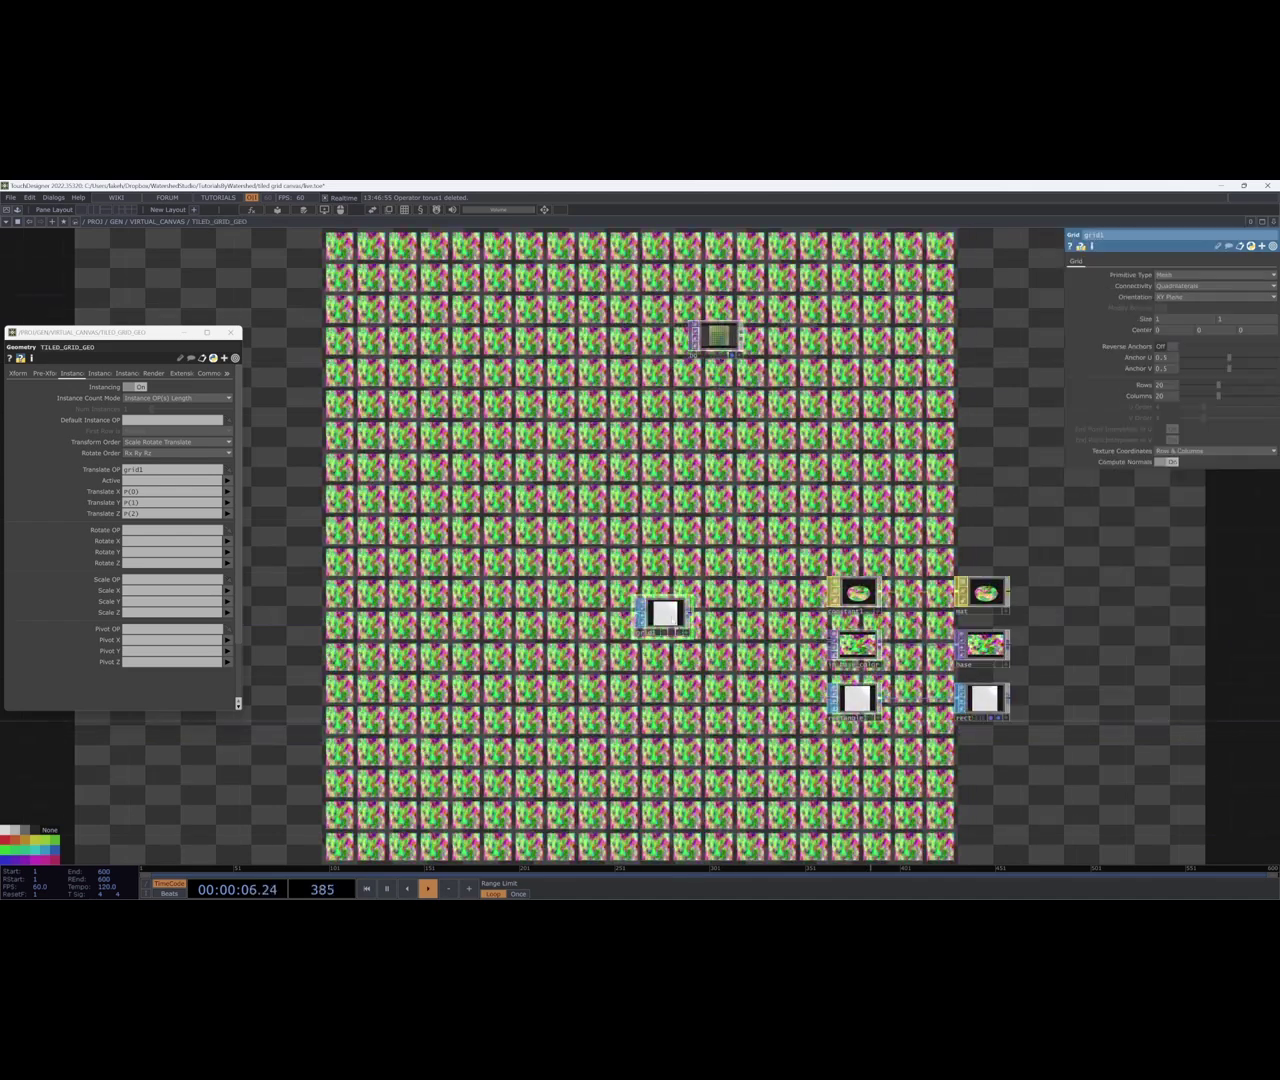
key("Delete")
key("u")
left_click(748, 552)
key("Delete")
Clear TILED_GRID_GEO's instance Translate OP and its Translate X, Y and Z mappings.
left_click(741, 646)
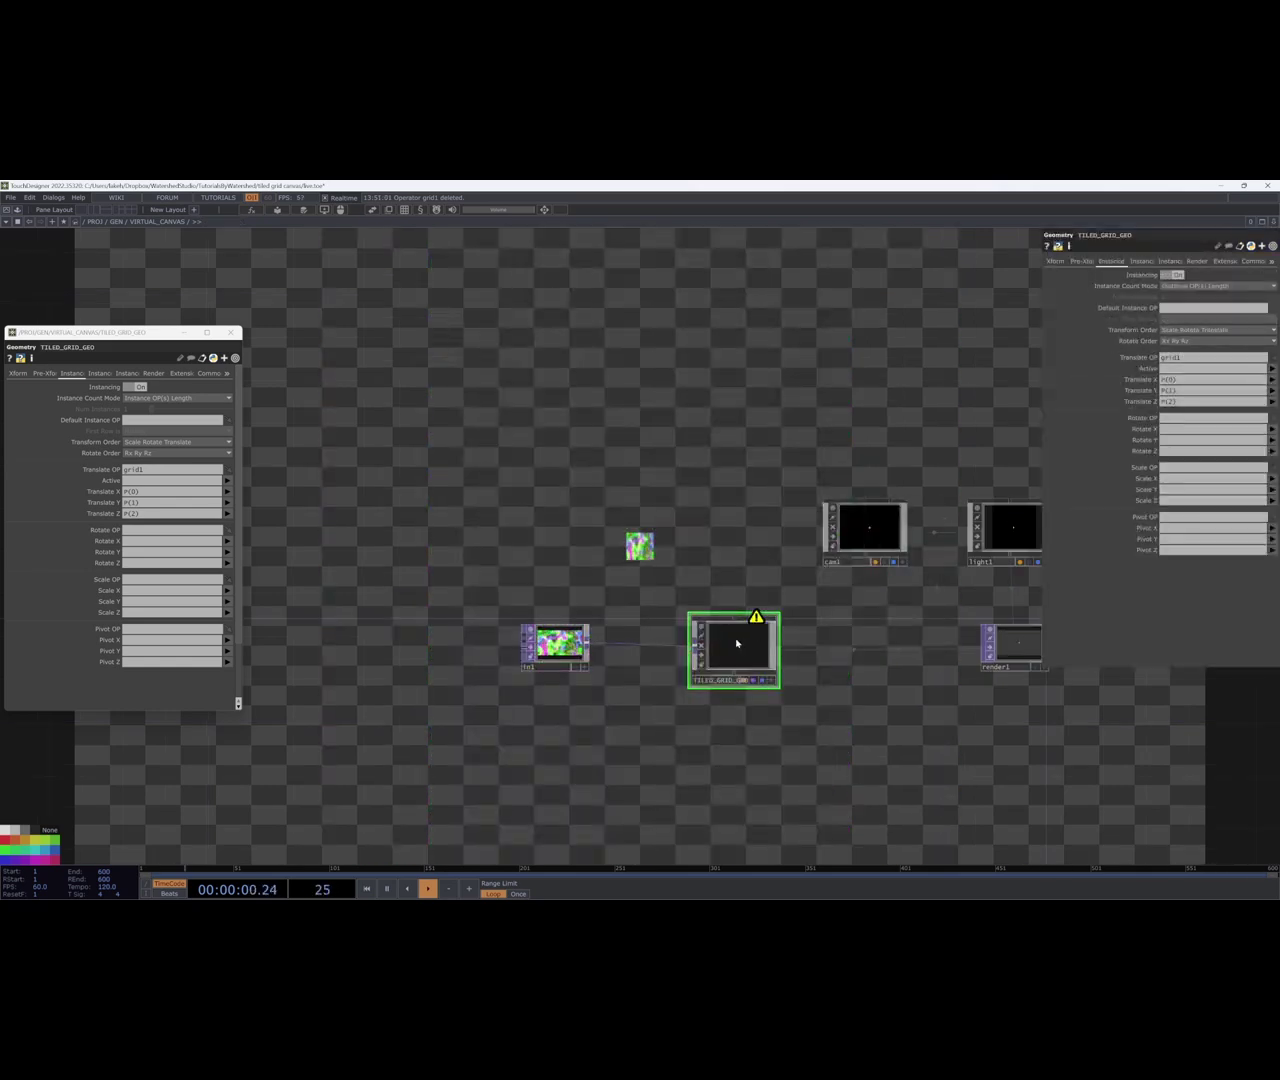
key("i")
key("u")
left_click(1187, 359)
key("BackSpace")
left_click(1190, 381)
key("BackSpace")
left_click(1180, 392)
key("BackSpace")
left_click(1190, 403)
key("BackSpace")
key("BackSpace")
Enter TILED_GRID_GEO and add a GLSL TOP in the empty area beside the existing operators.
left_click(741, 646)
key("i")
key("Tab")
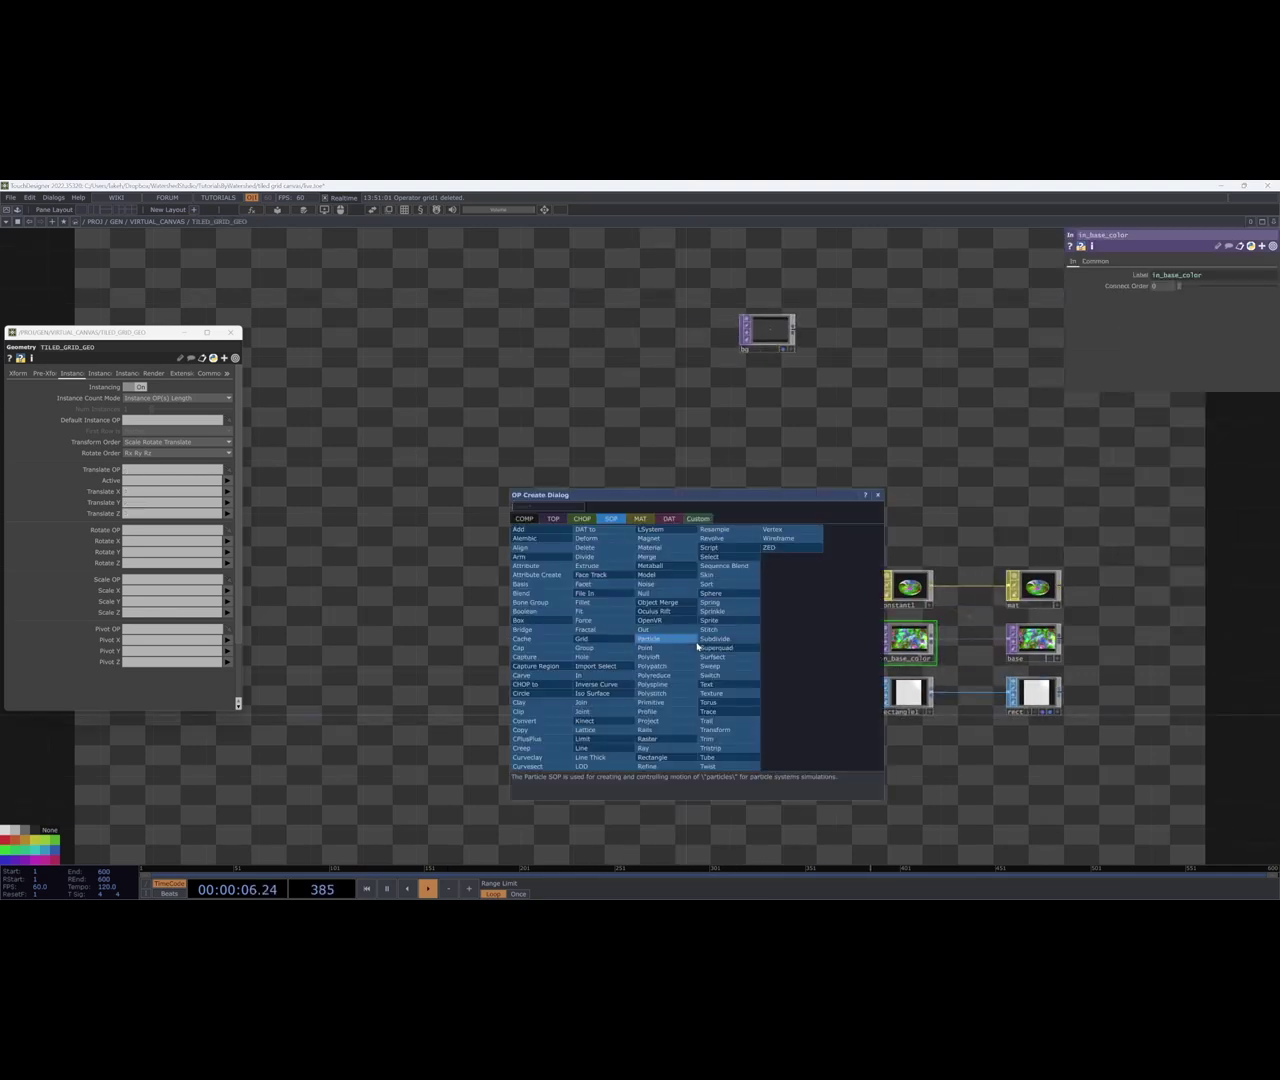
left_click(553, 519)
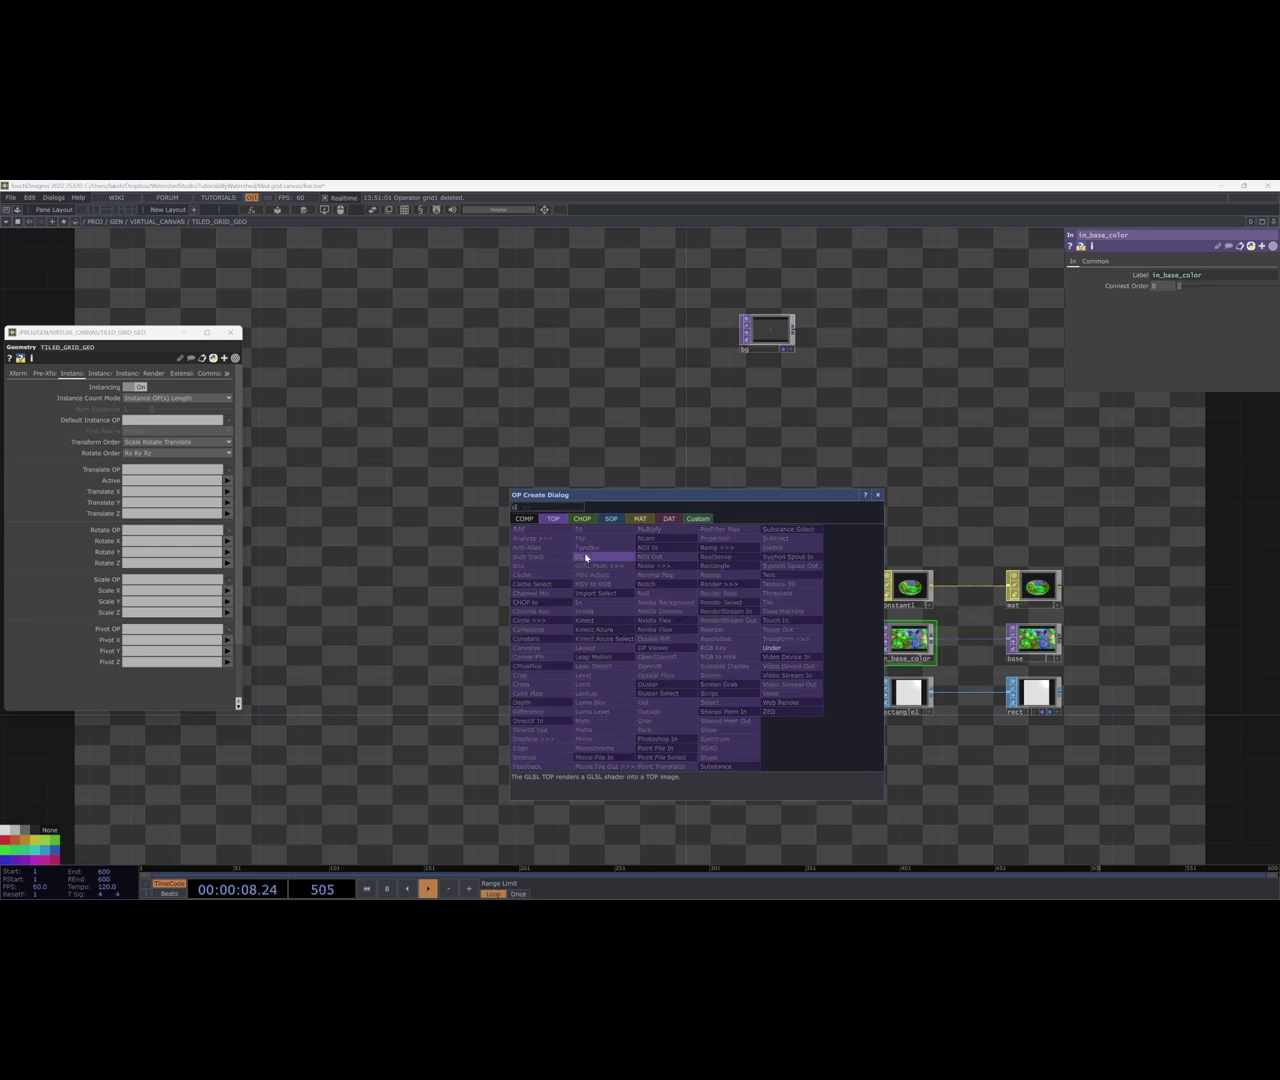
left_click(586, 557)
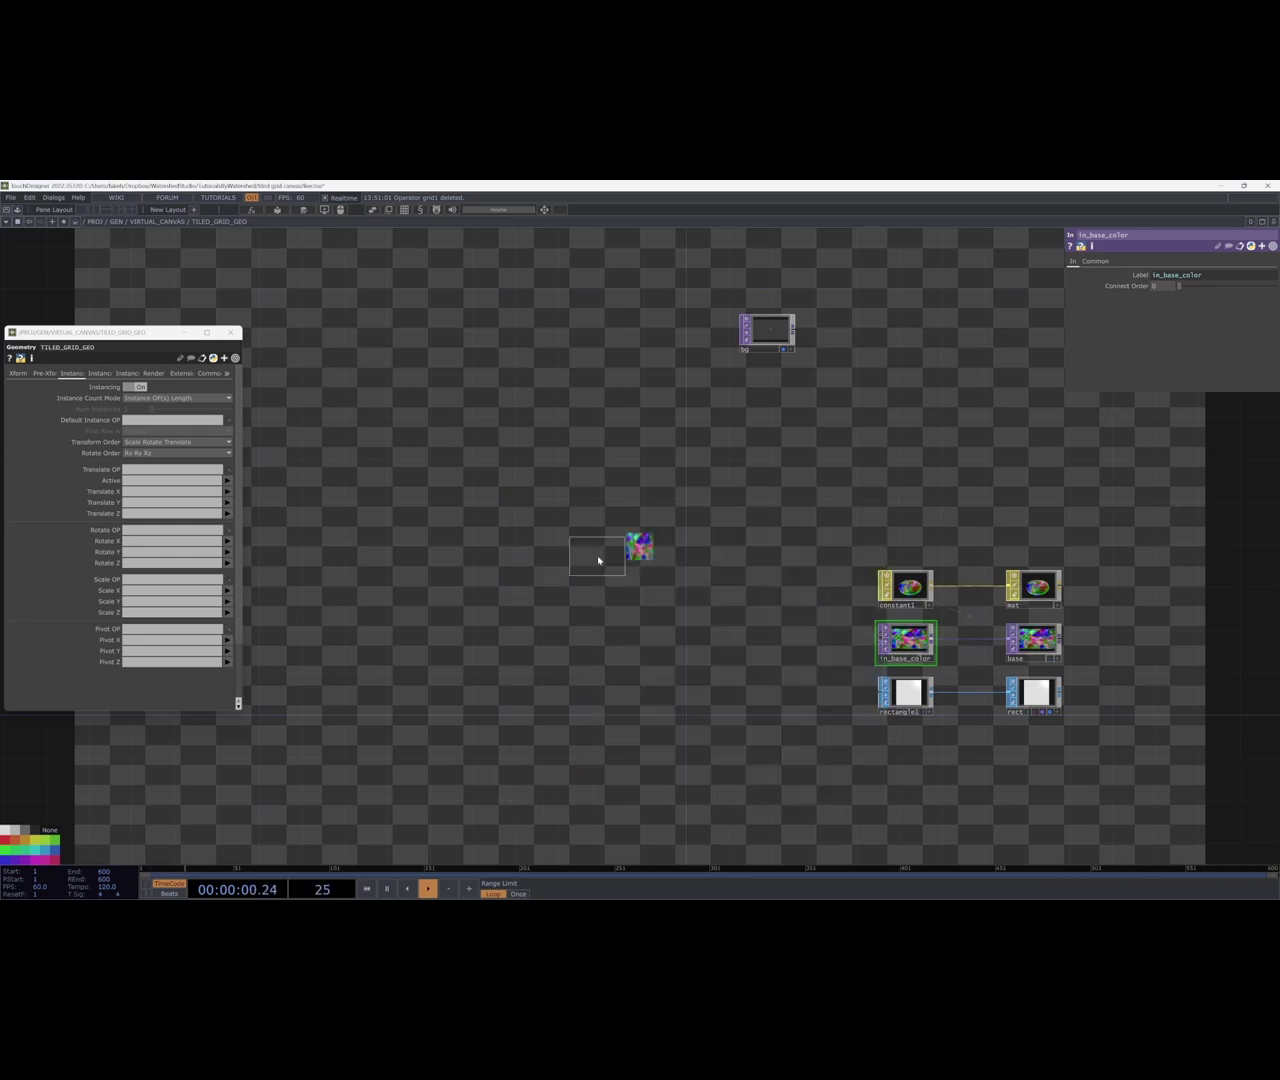
left_click(471, 634)
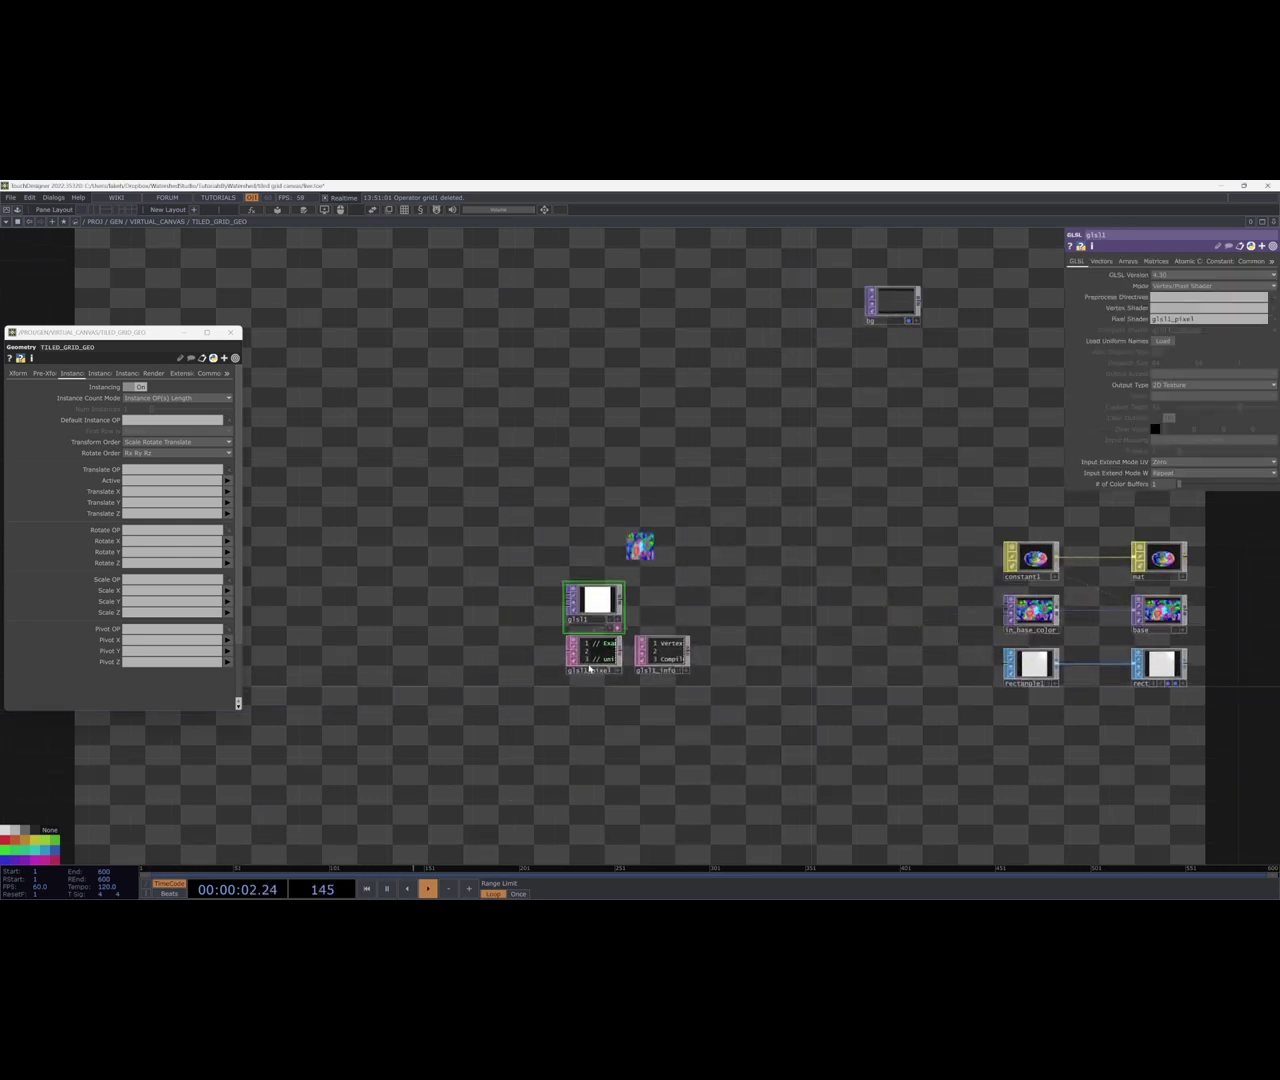
In the glsl1_pixel shader, remove the commented texture line and set color to vec4(vUV.st, 0.0, 1.0).
scroll(588, 668, "up", 10)
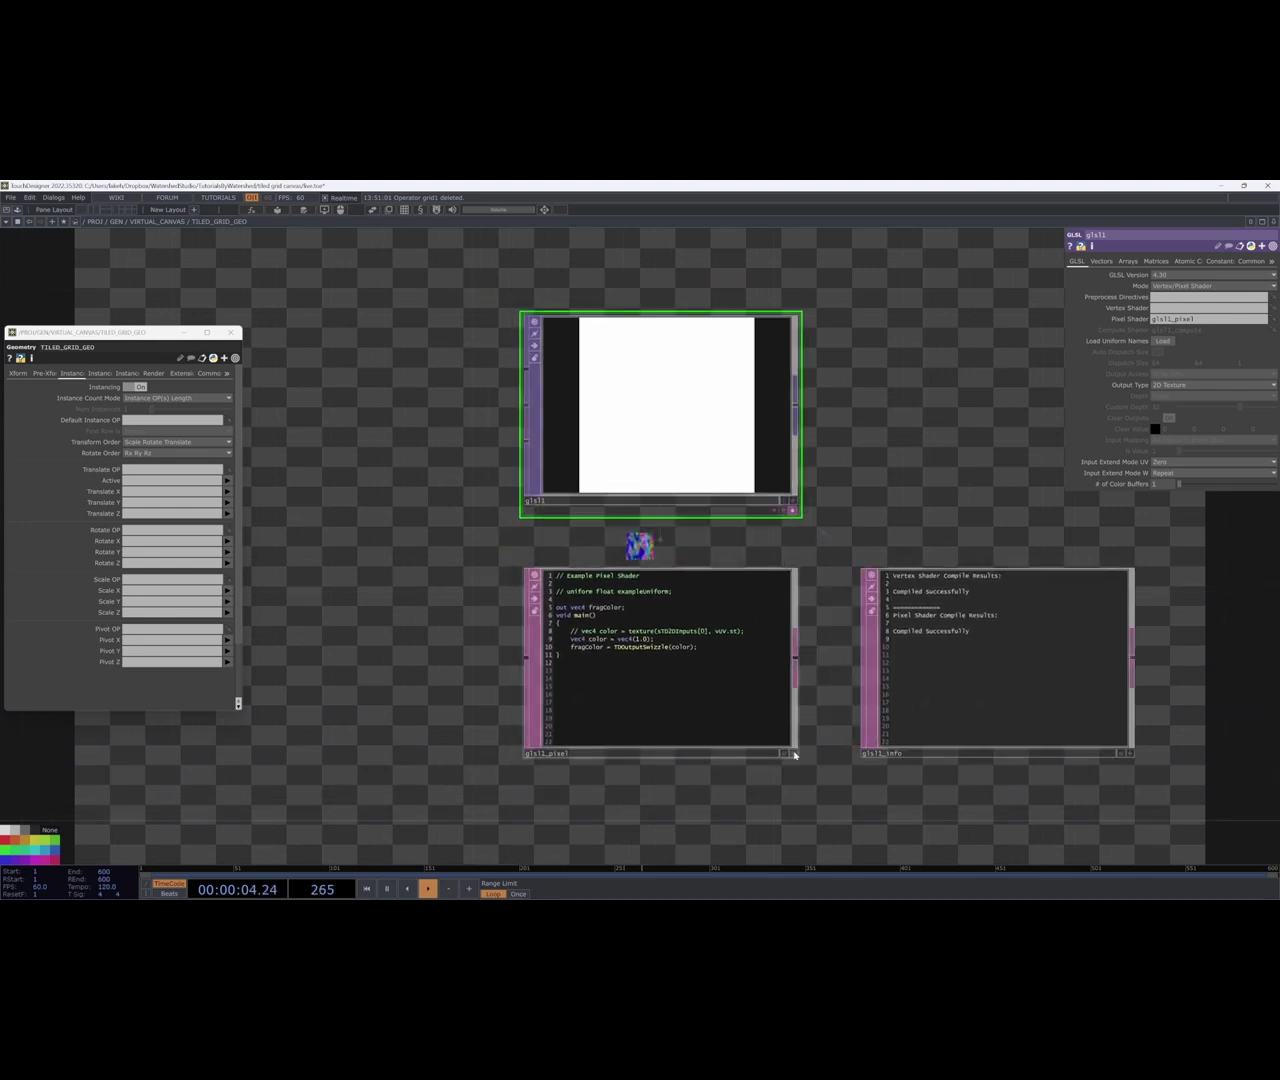
left_click(794, 755)
left_click_drag(732, 632, 506, 640)
key("BackSpace")
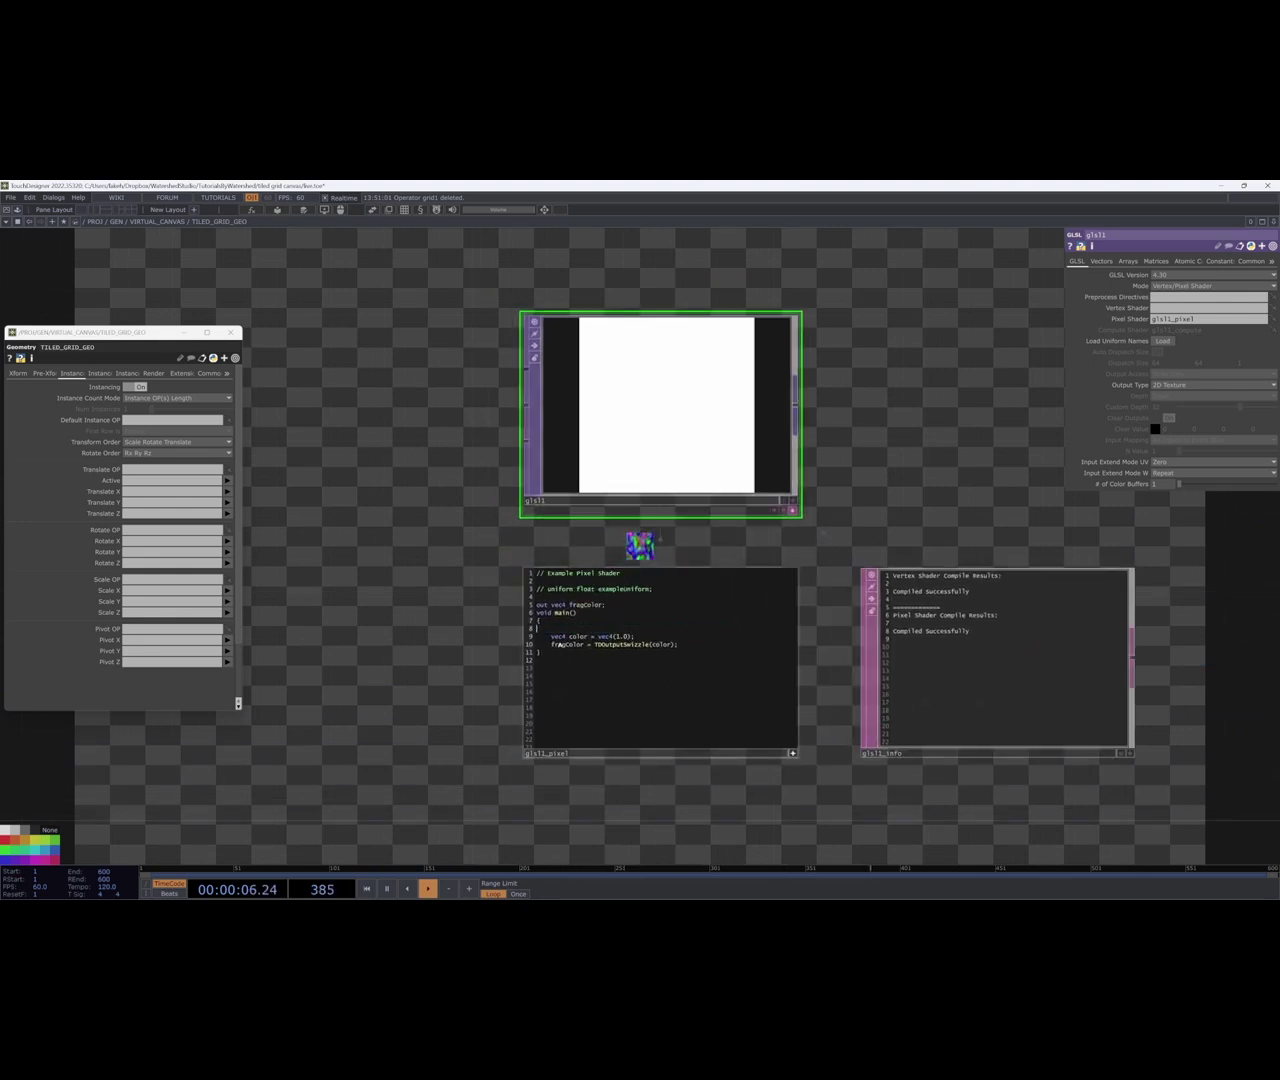
left_click(617, 638)
type("vUV.st, 0.0,")
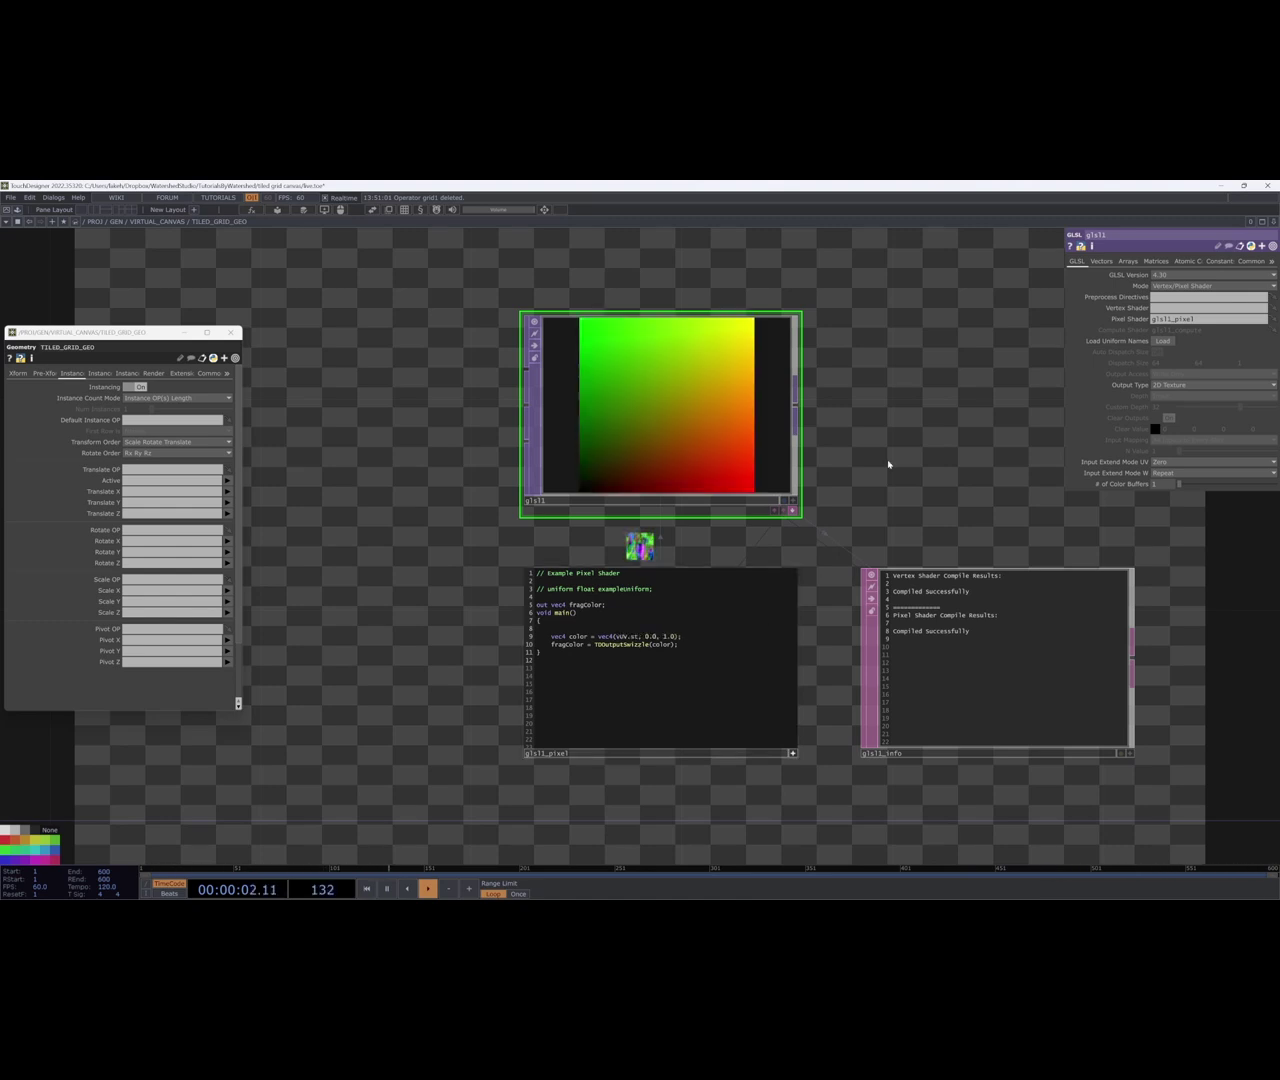
Collapse the GLSL TOP's docked DATs and rename it uv, updating all references to the new name.
left_click_drag(889, 465, 790, 485)
left_click(693, 522)
left_click(685, 530)
left_click(677, 529)
left_click(693, 521)
type("uv")
left_click(855, 523)
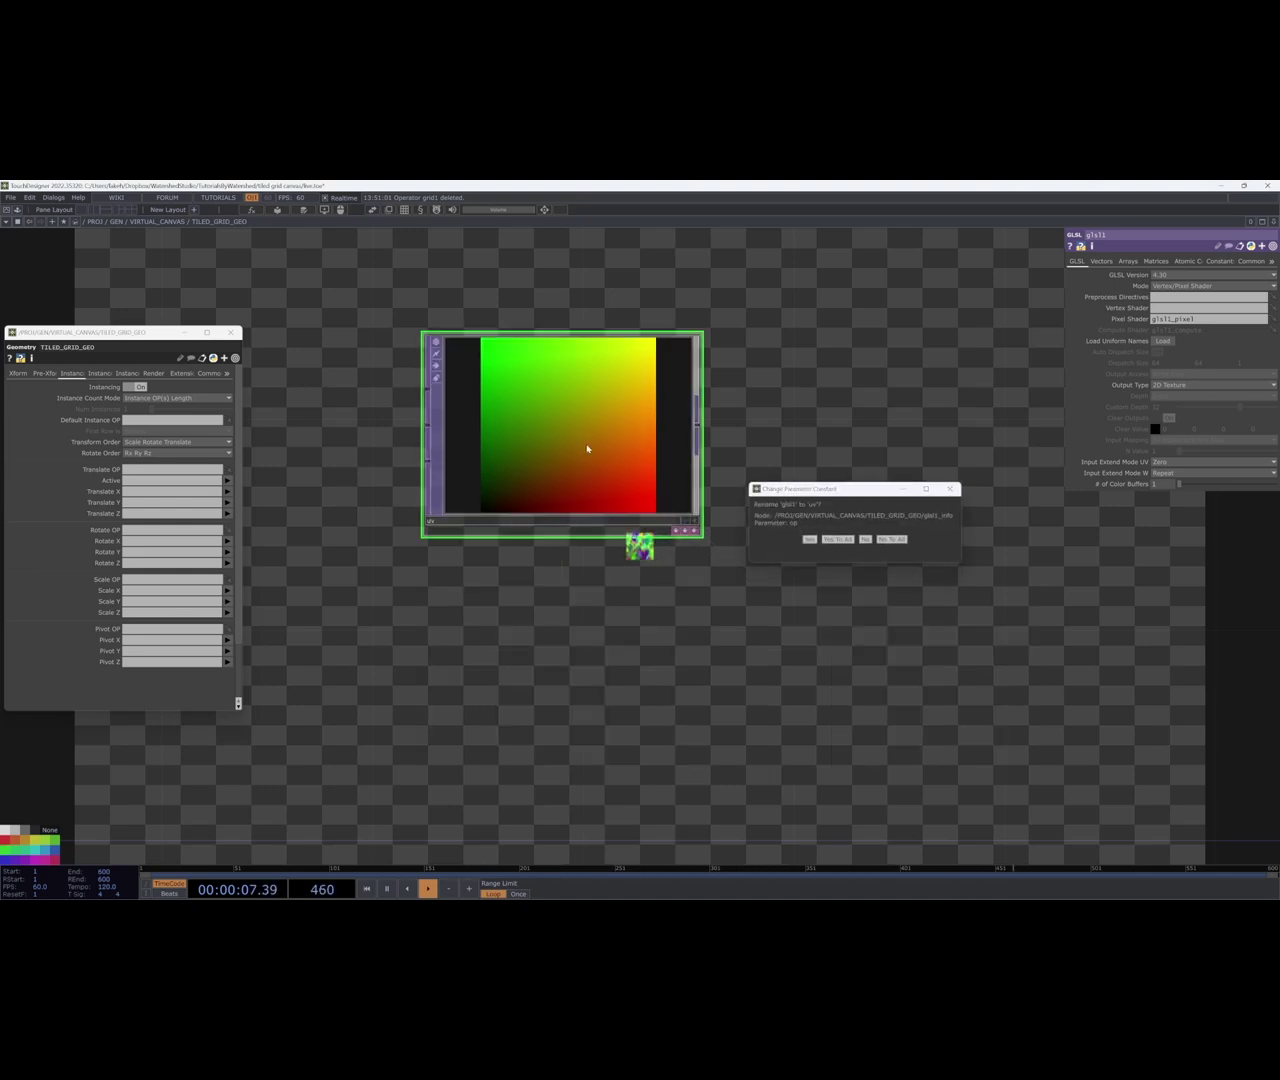
left_click(843, 539)
Move the bg operator across the network to sit above the uv operator.
left_click_drag(668, 503, 615, 555)
scroll(781, 535, "down", 3)
left_click_drag(776, 564, 747, 595)
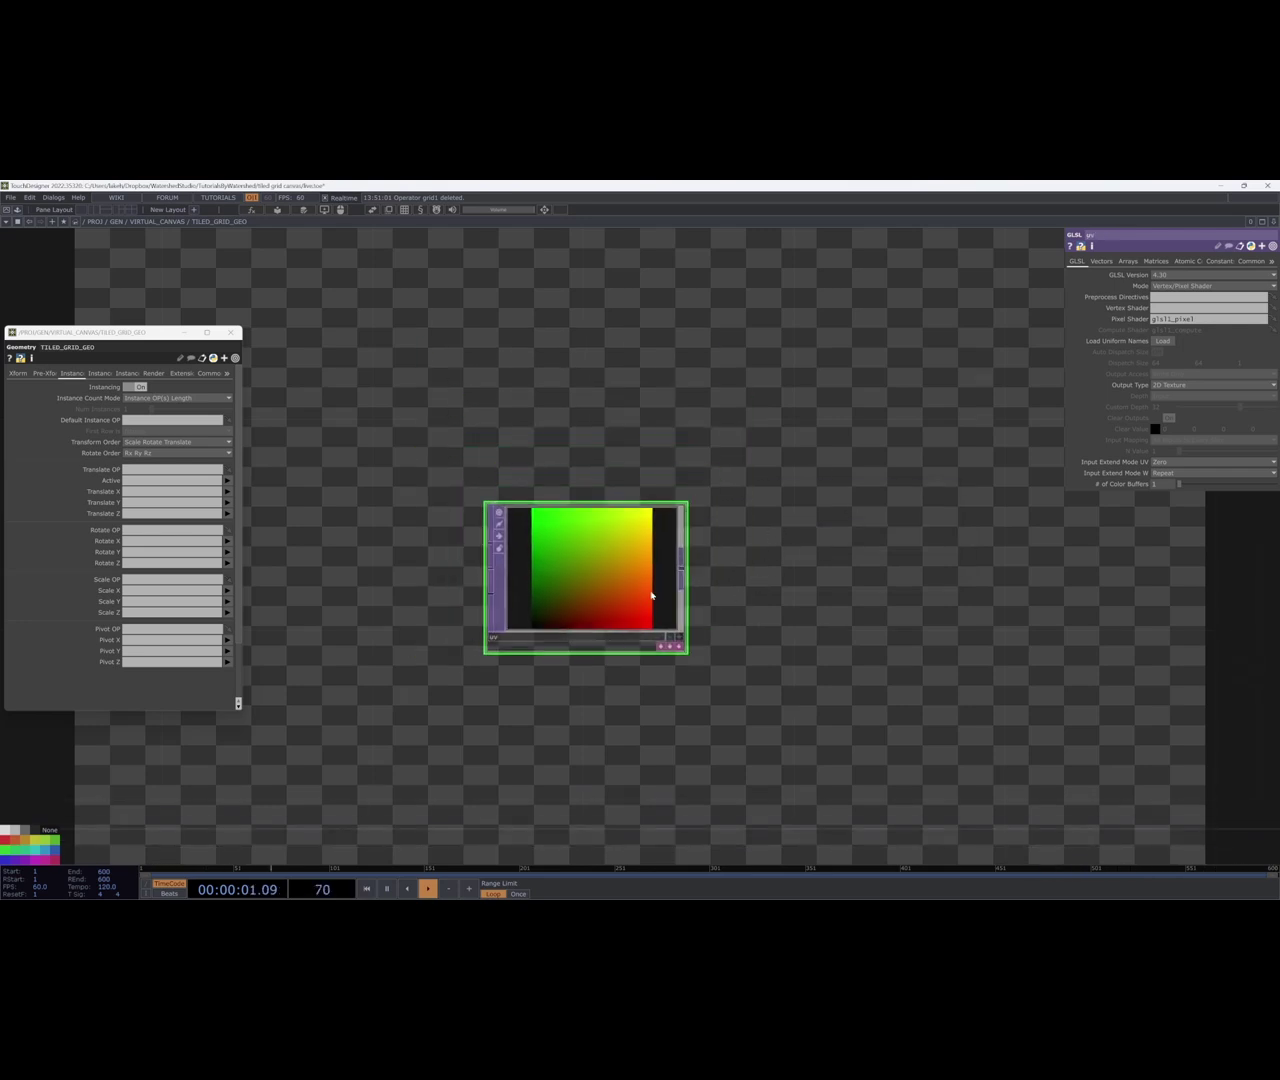
left_click(18, 373)
scroll(530, 500, "down", 3)
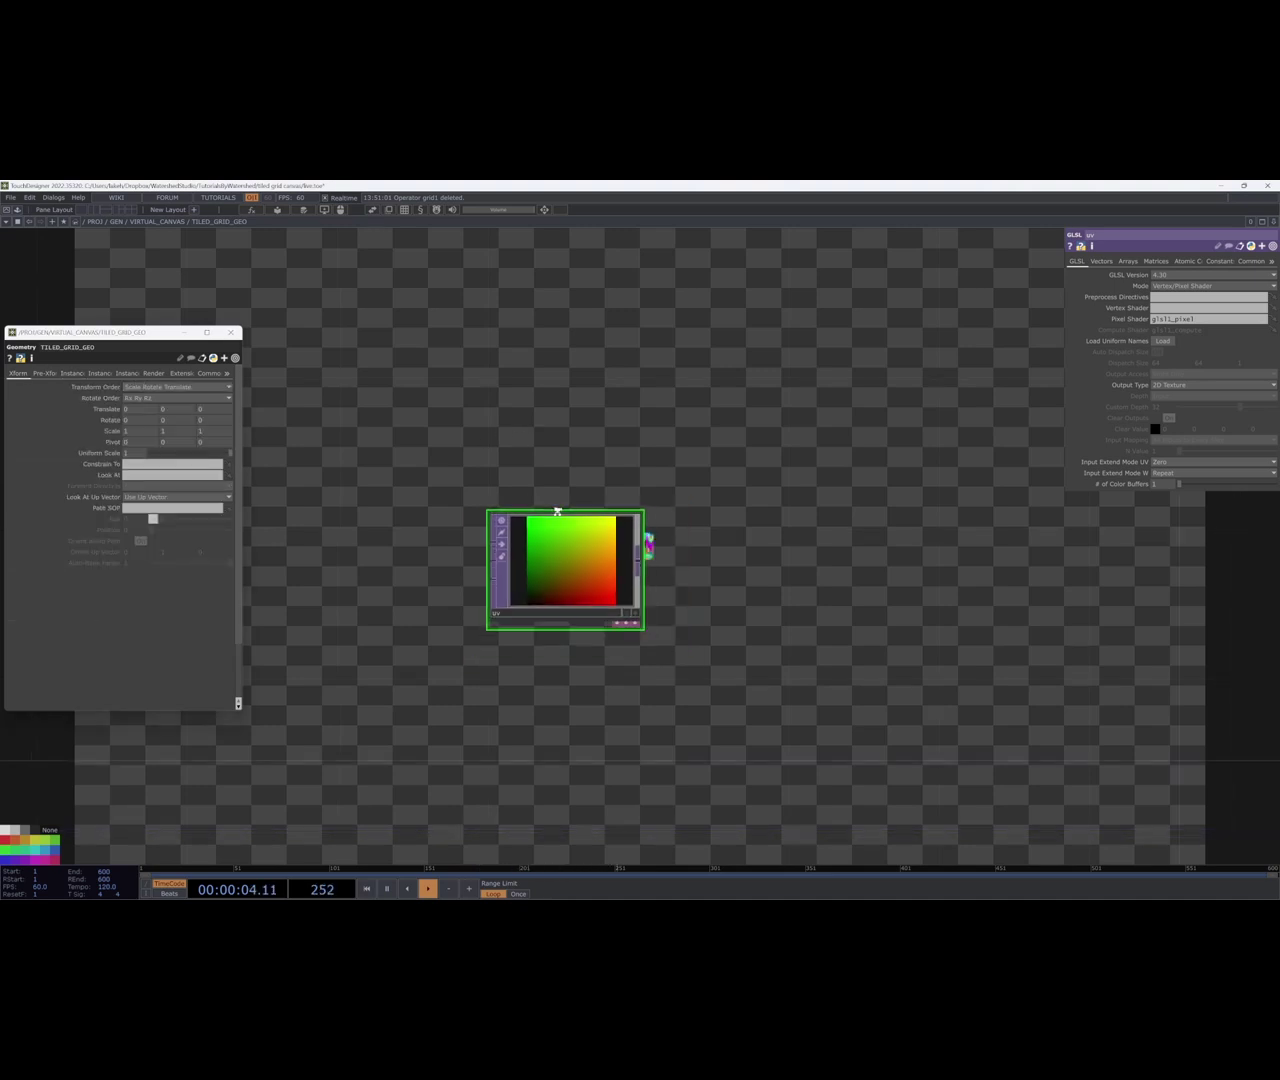
middle_click(565, 535)
scroll(636, 514, "down", 5)
left_click_drag(665, 500, 606, 580)
scroll(617, 641, "up", 1)
scroll(580, 641, "up", 3)
scroll(606, 580, "down", 2)
left_click_drag(815, 560, 717, 617)
scroll(765, 600, "down", 1)
key("ctrl+v")
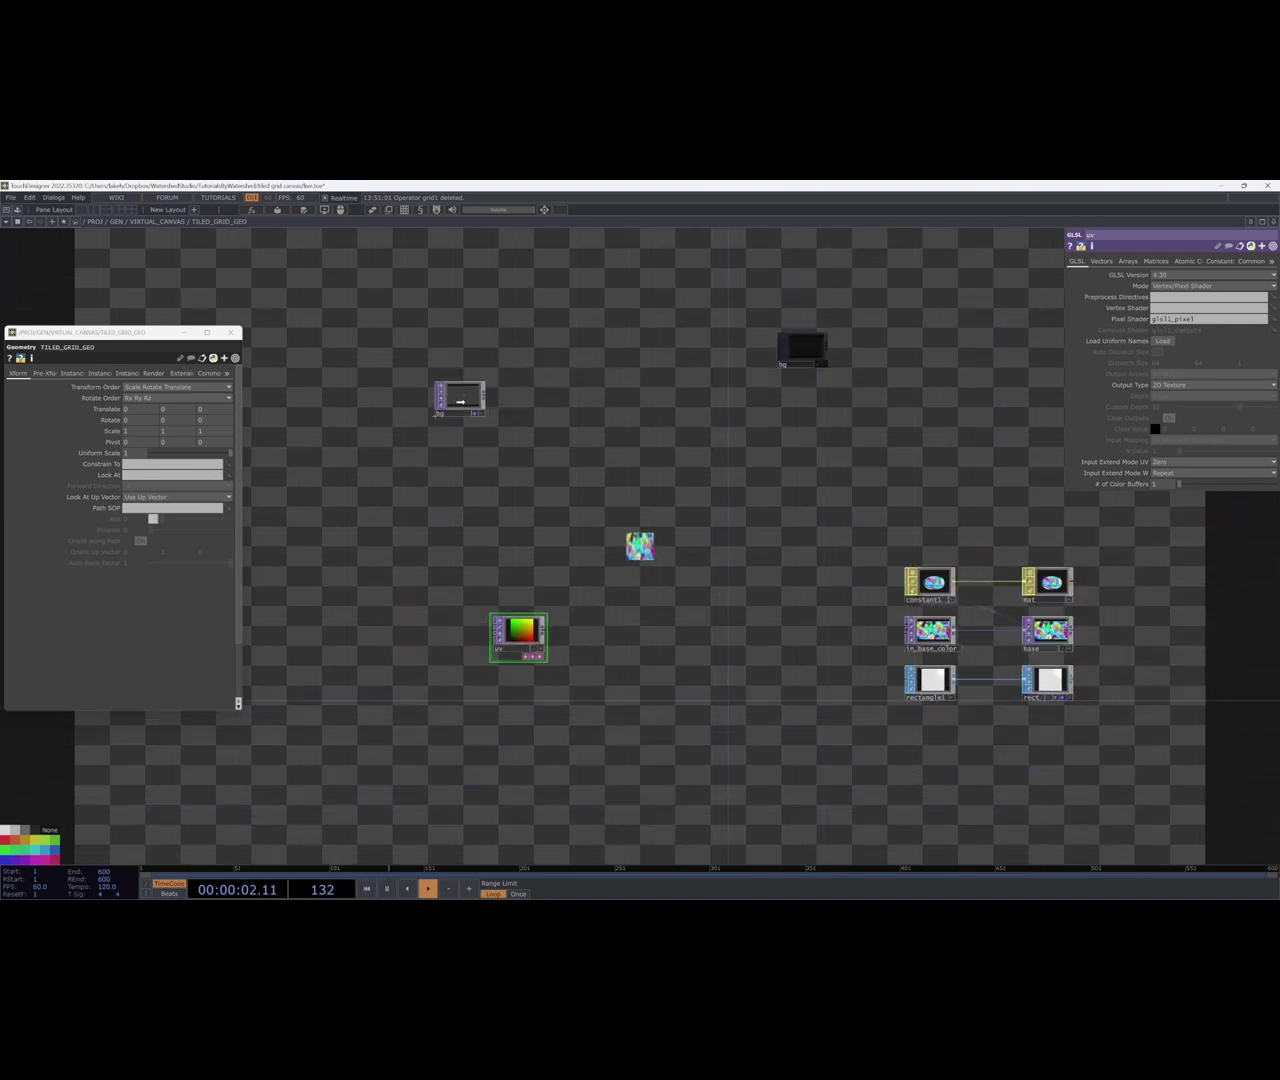
left_click(475, 435)
left_click(206, 373)
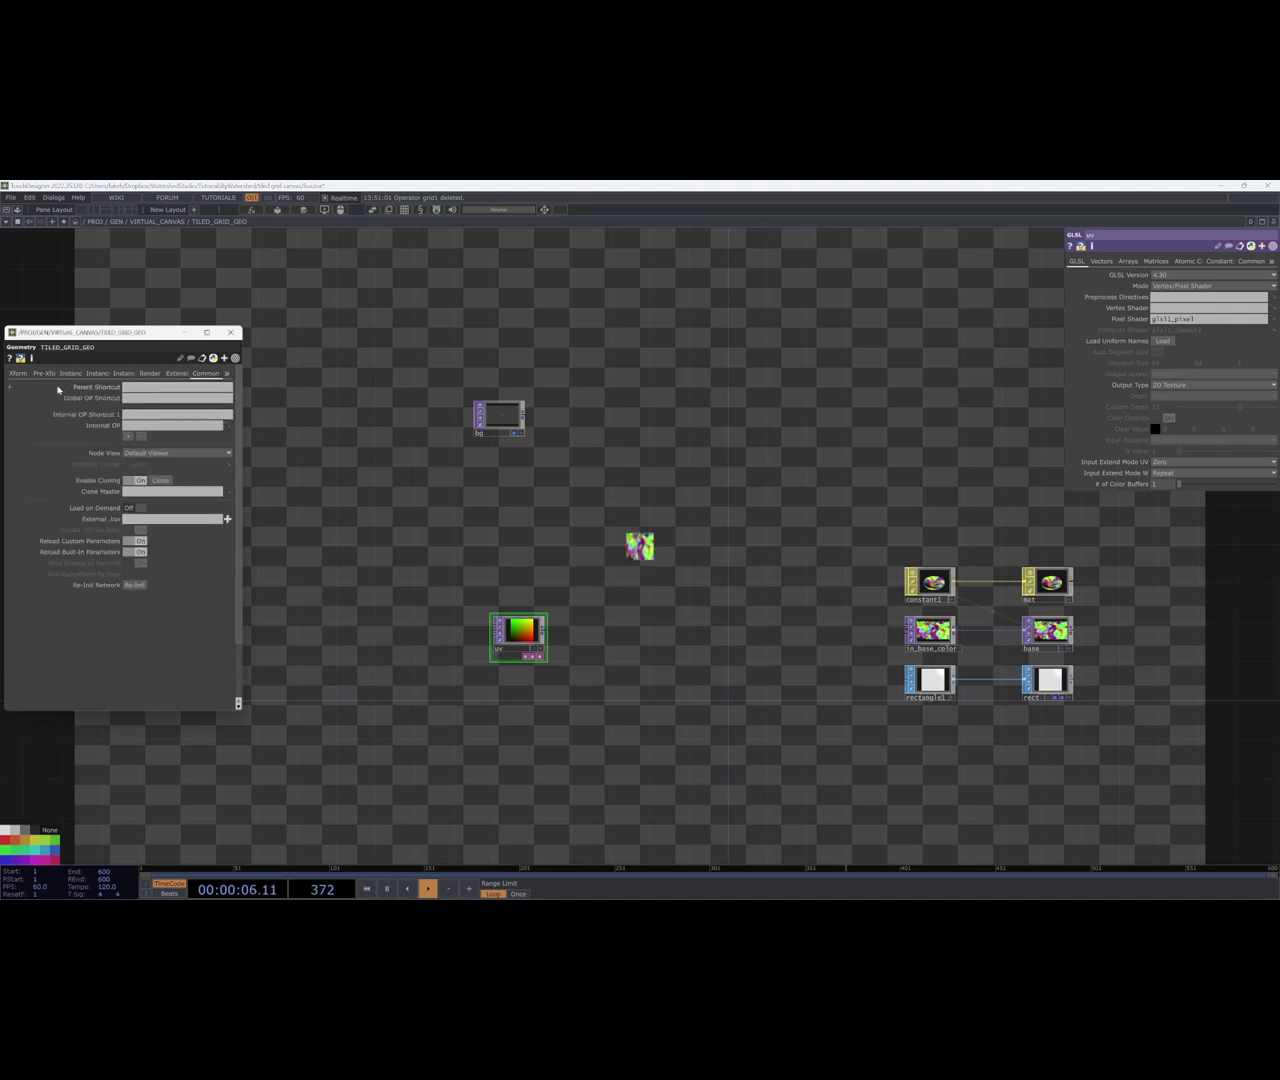
left_click(544, 211)
left_click_drag(537, 199, 349, 379)
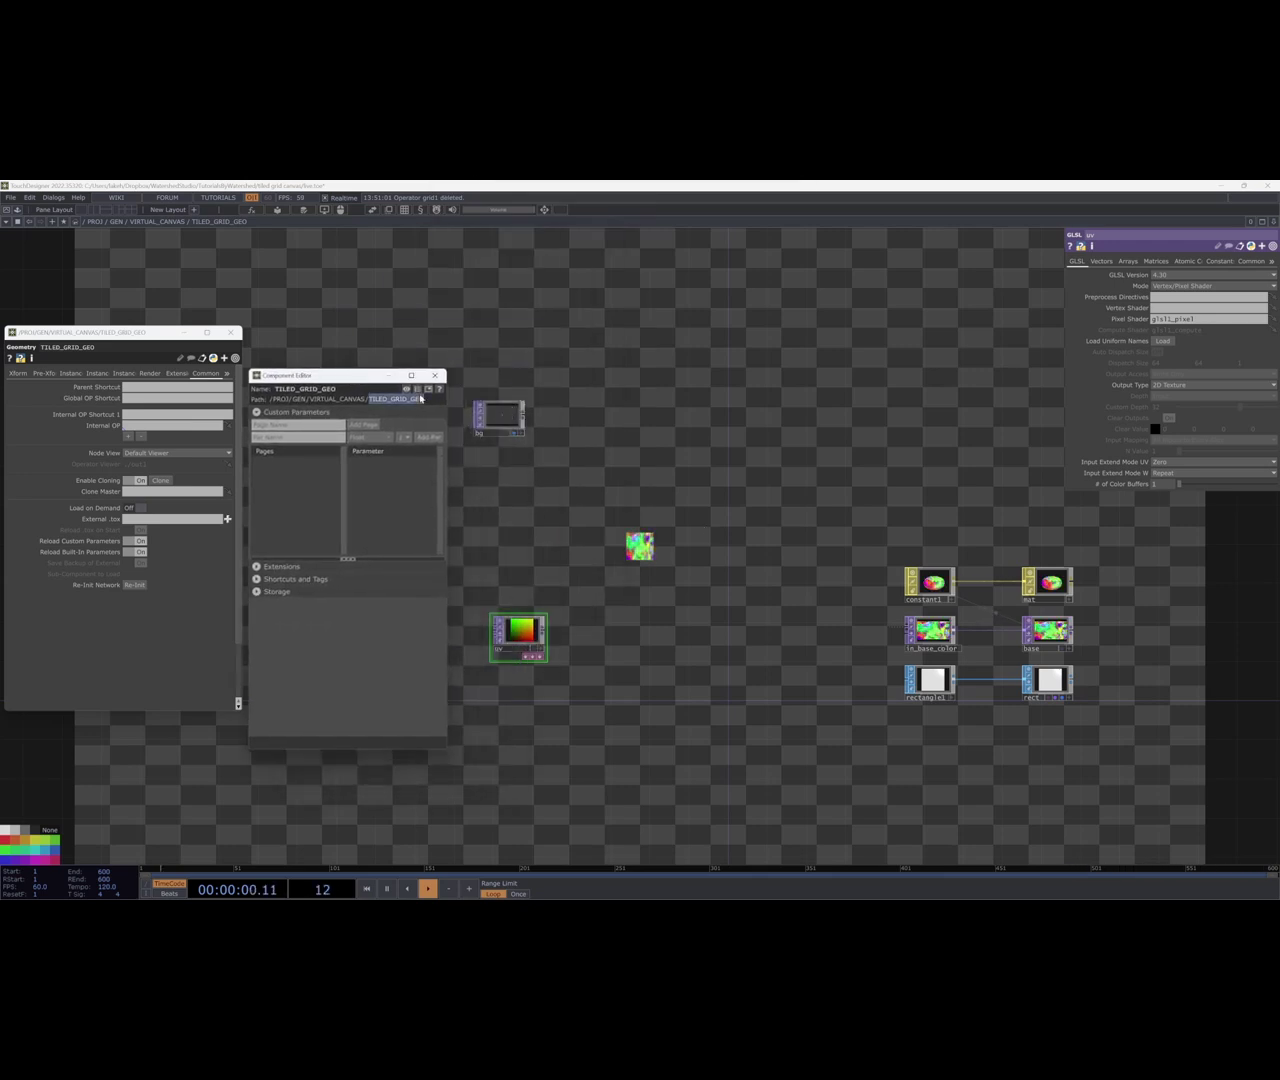
left_click(435, 375)
left_click(548, 211)
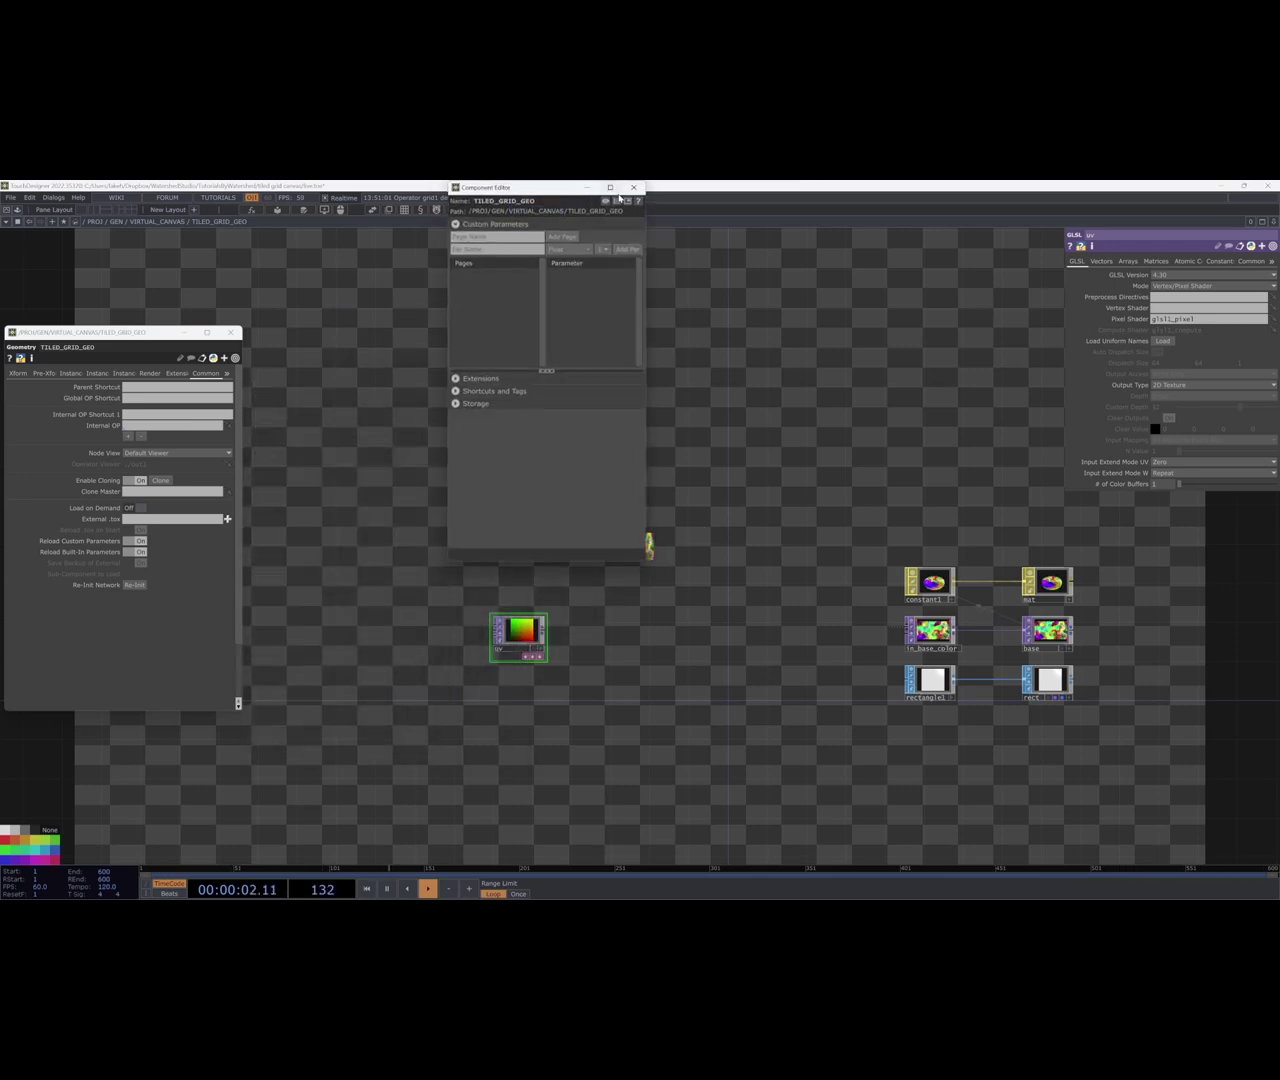
Open the Component Editor for the parent TILED_GRID_GEO and add a custom page named Params.
right_click(443, 372)
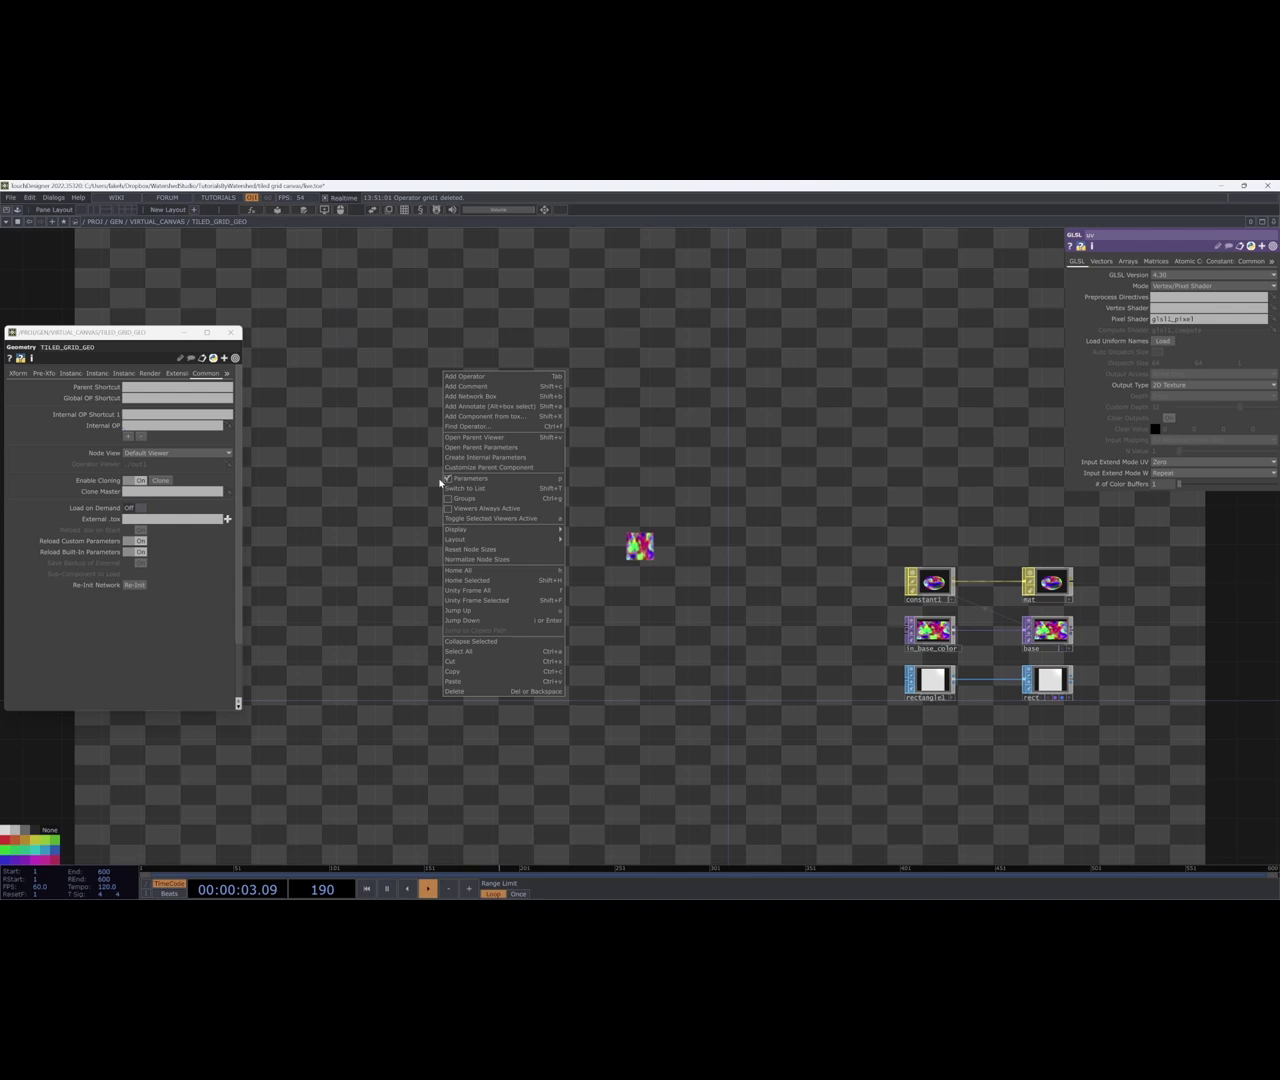
left_click(498, 470)
left_click_drag(470, 283, 332, 341)
left_click(306, 388)
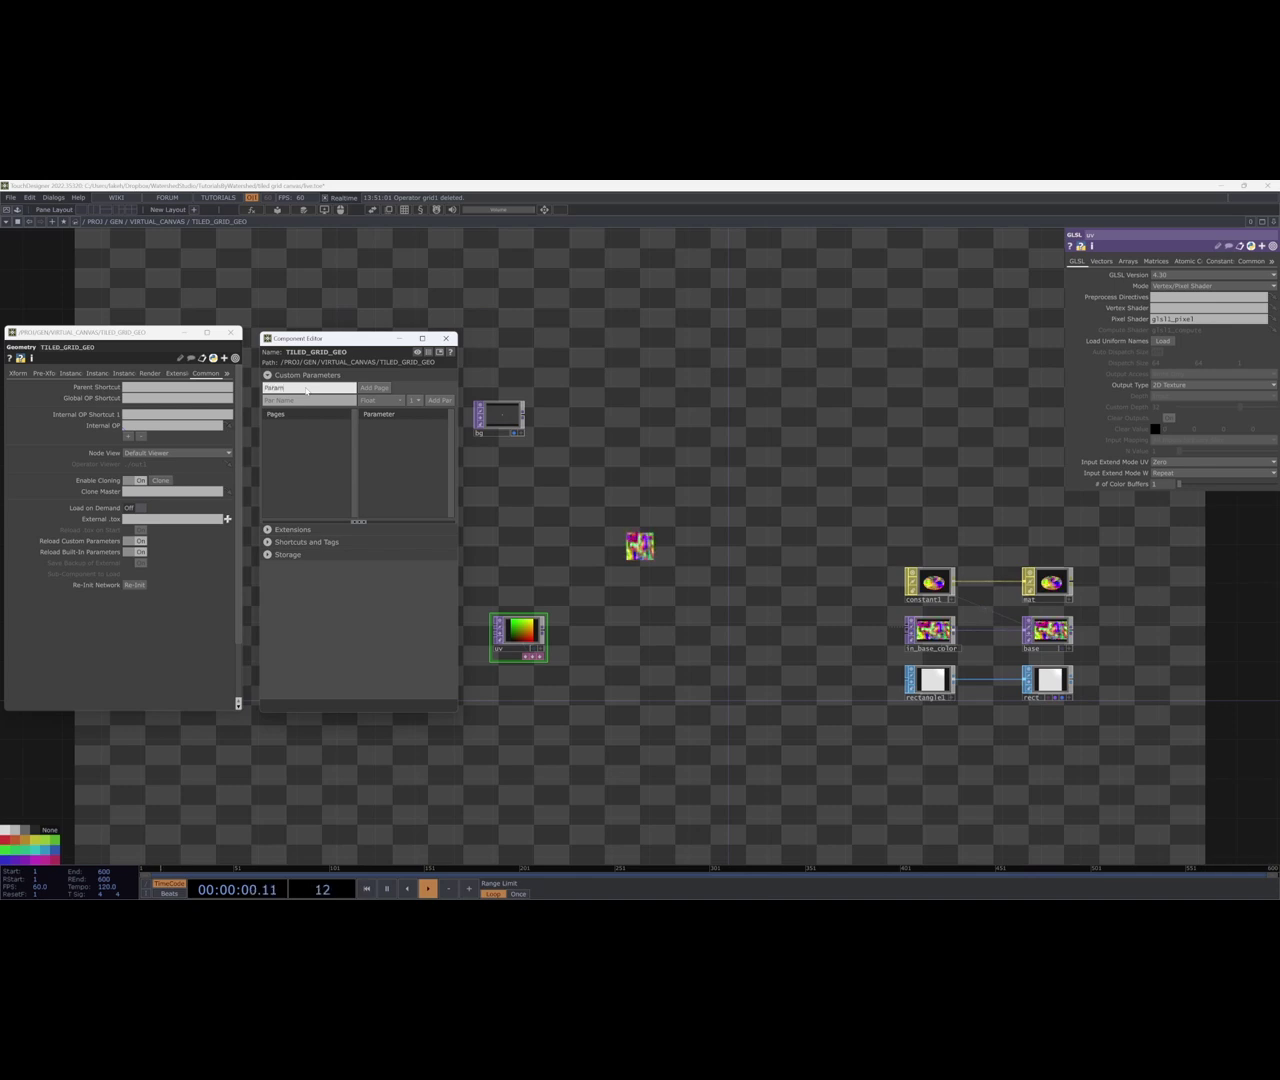
key("Return")
Add an XY custom parameter named Grid Res to the Params page.
left_click(302, 402)
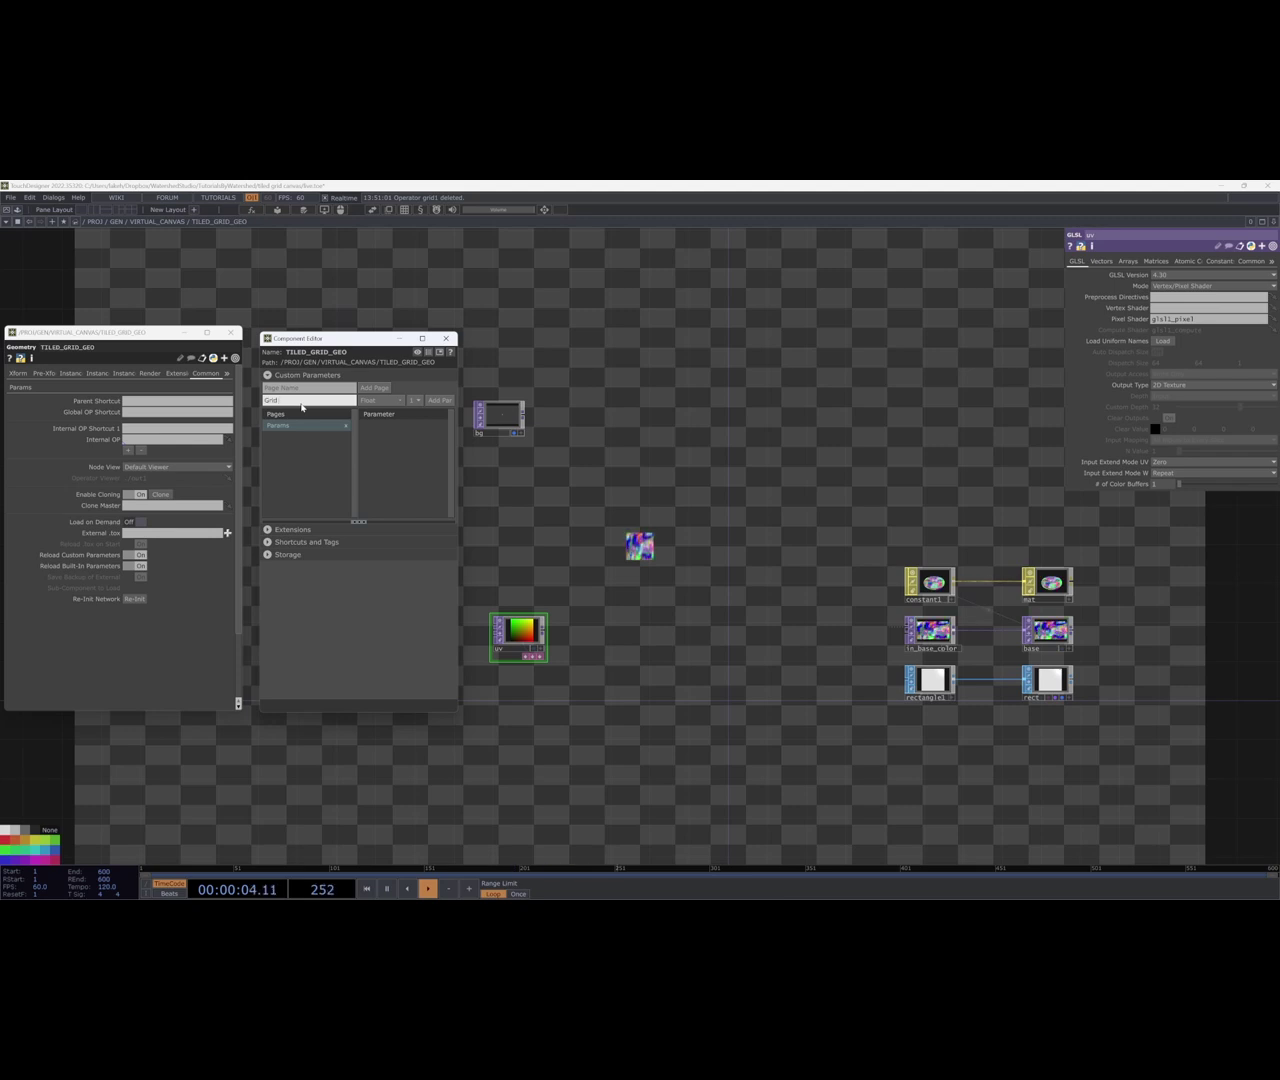
left_click(380, 400)
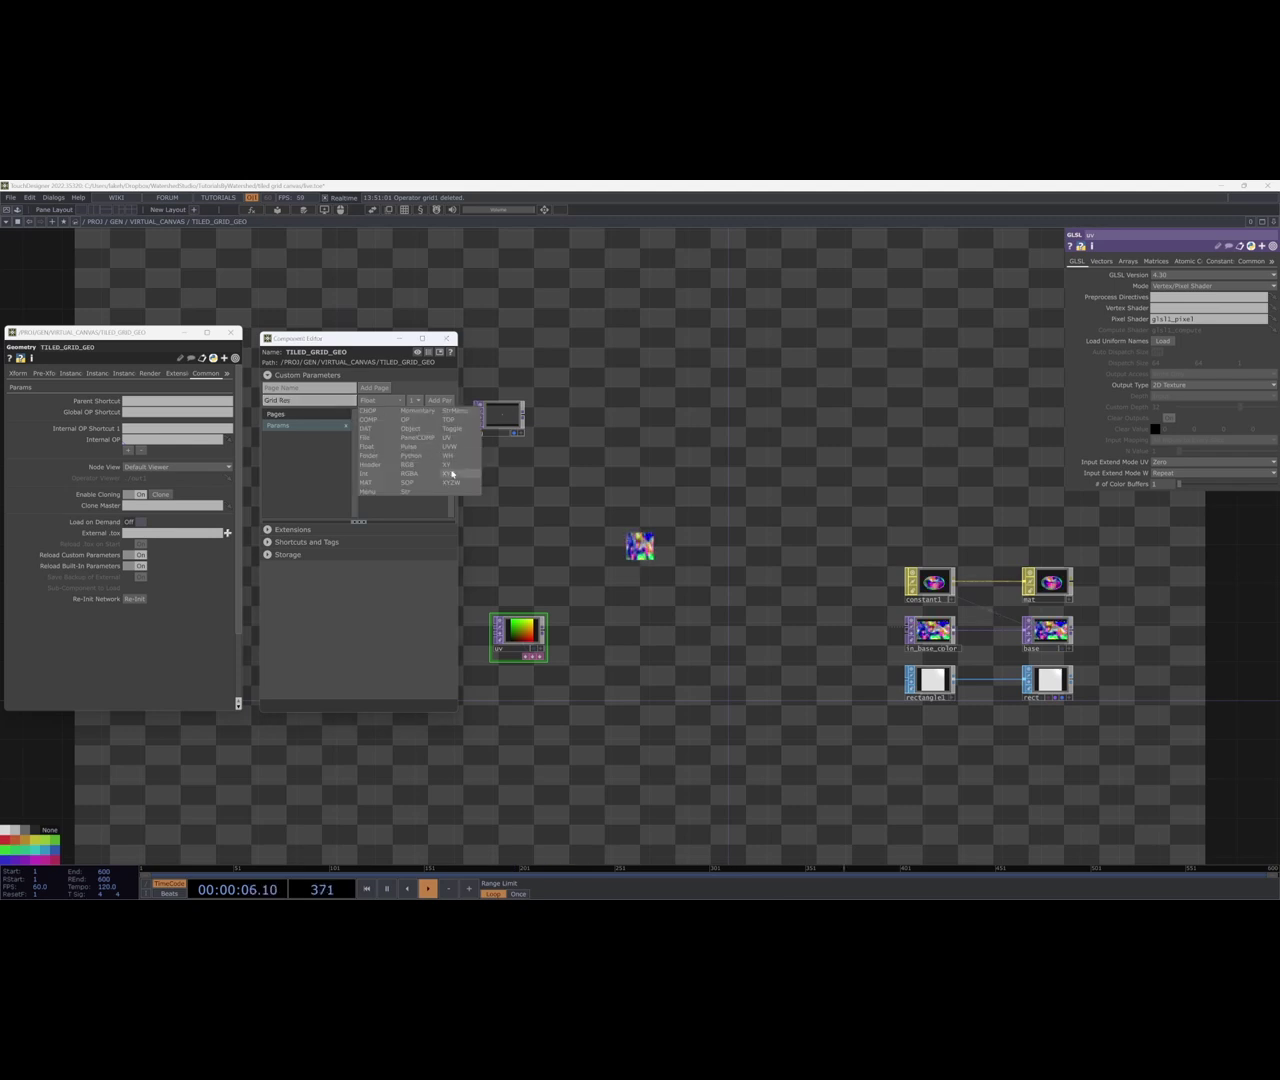
left_click(451, 467)
left_click(437, 401)
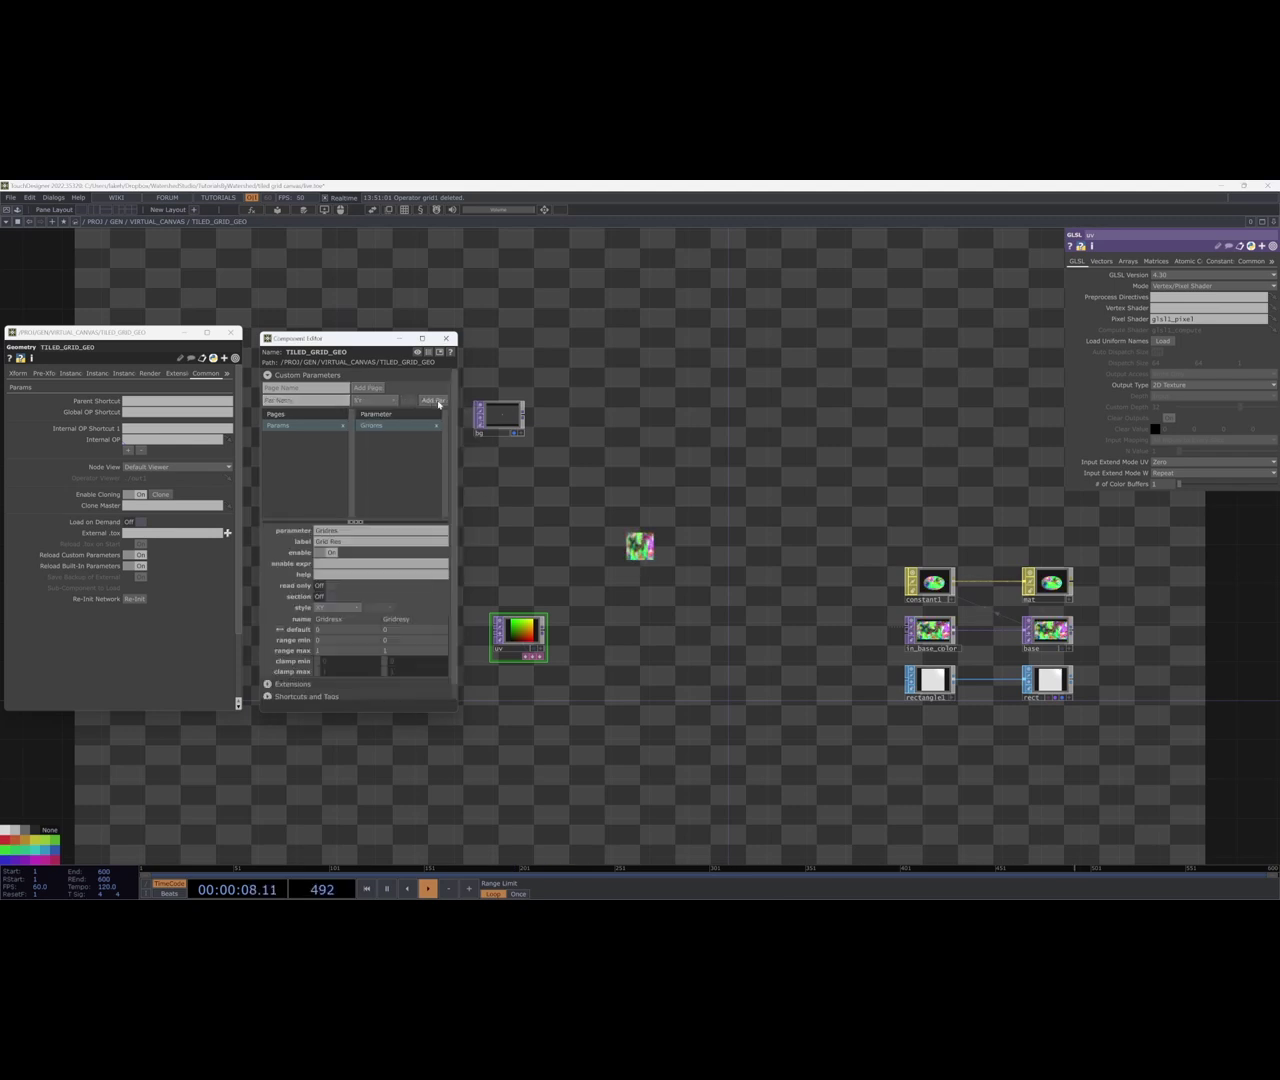
Add an Int custom parameter named Target Grid Res with default 50 and range maximum 100.
left_click(306, 401)
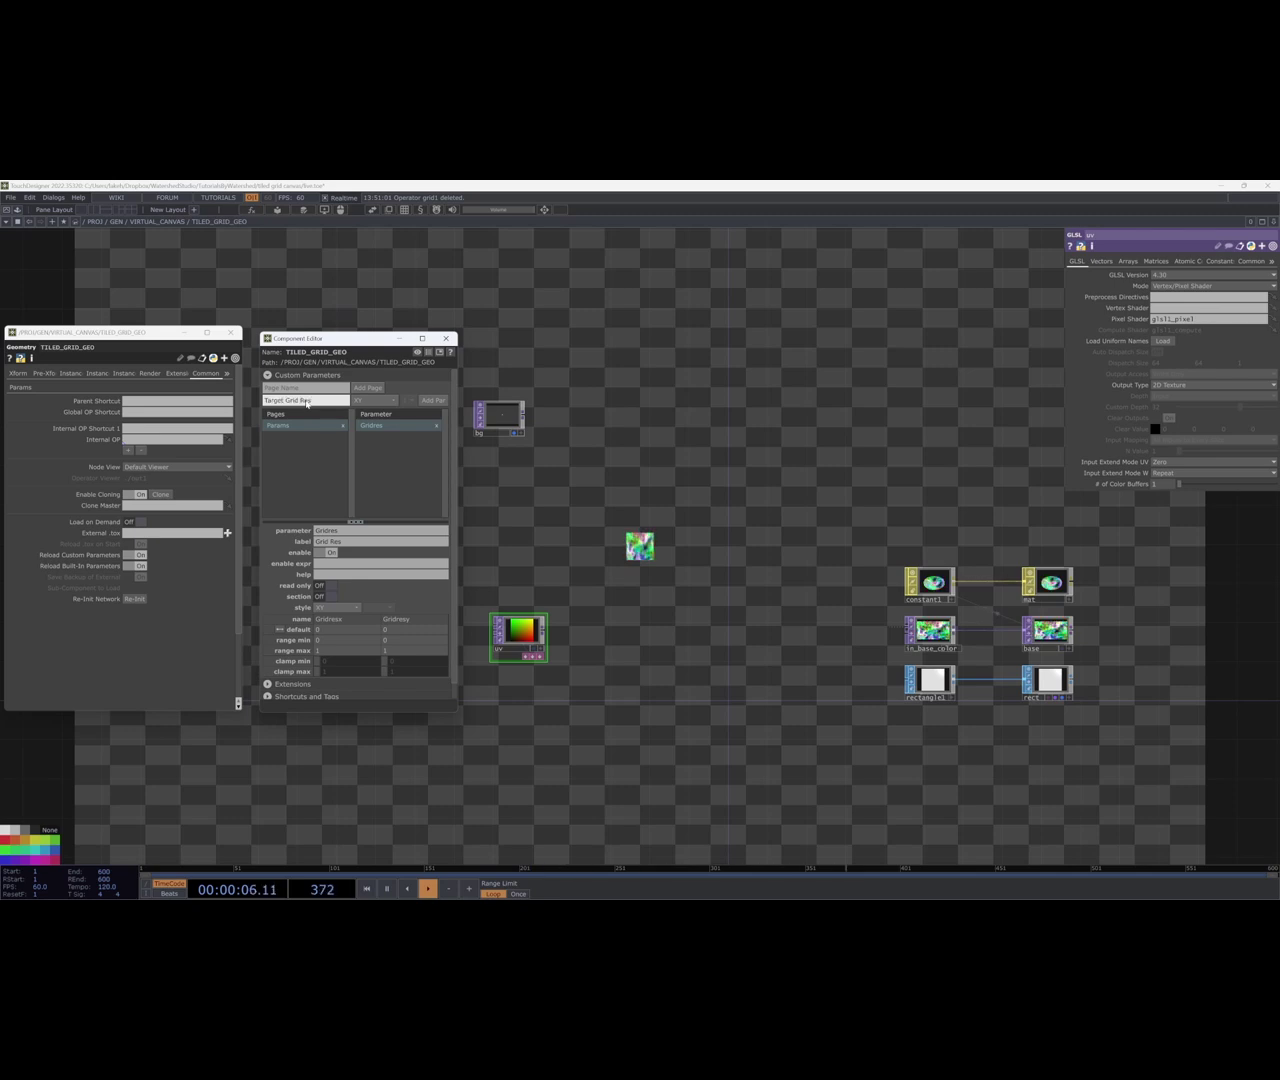
left_click(374, 400)
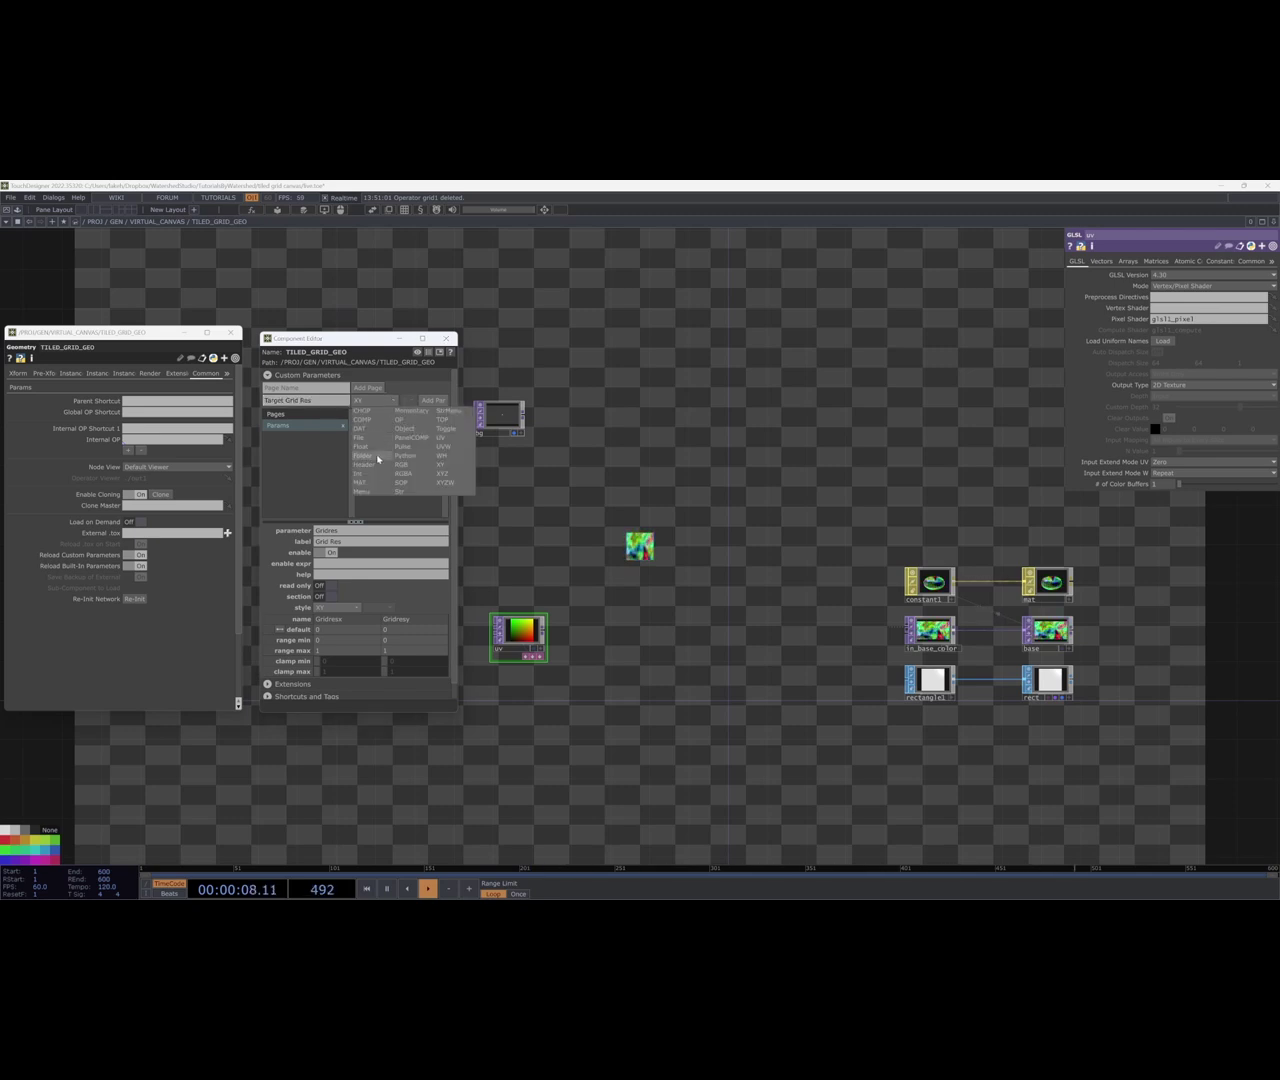
left_click(381, 475)
left_click(433, 400)
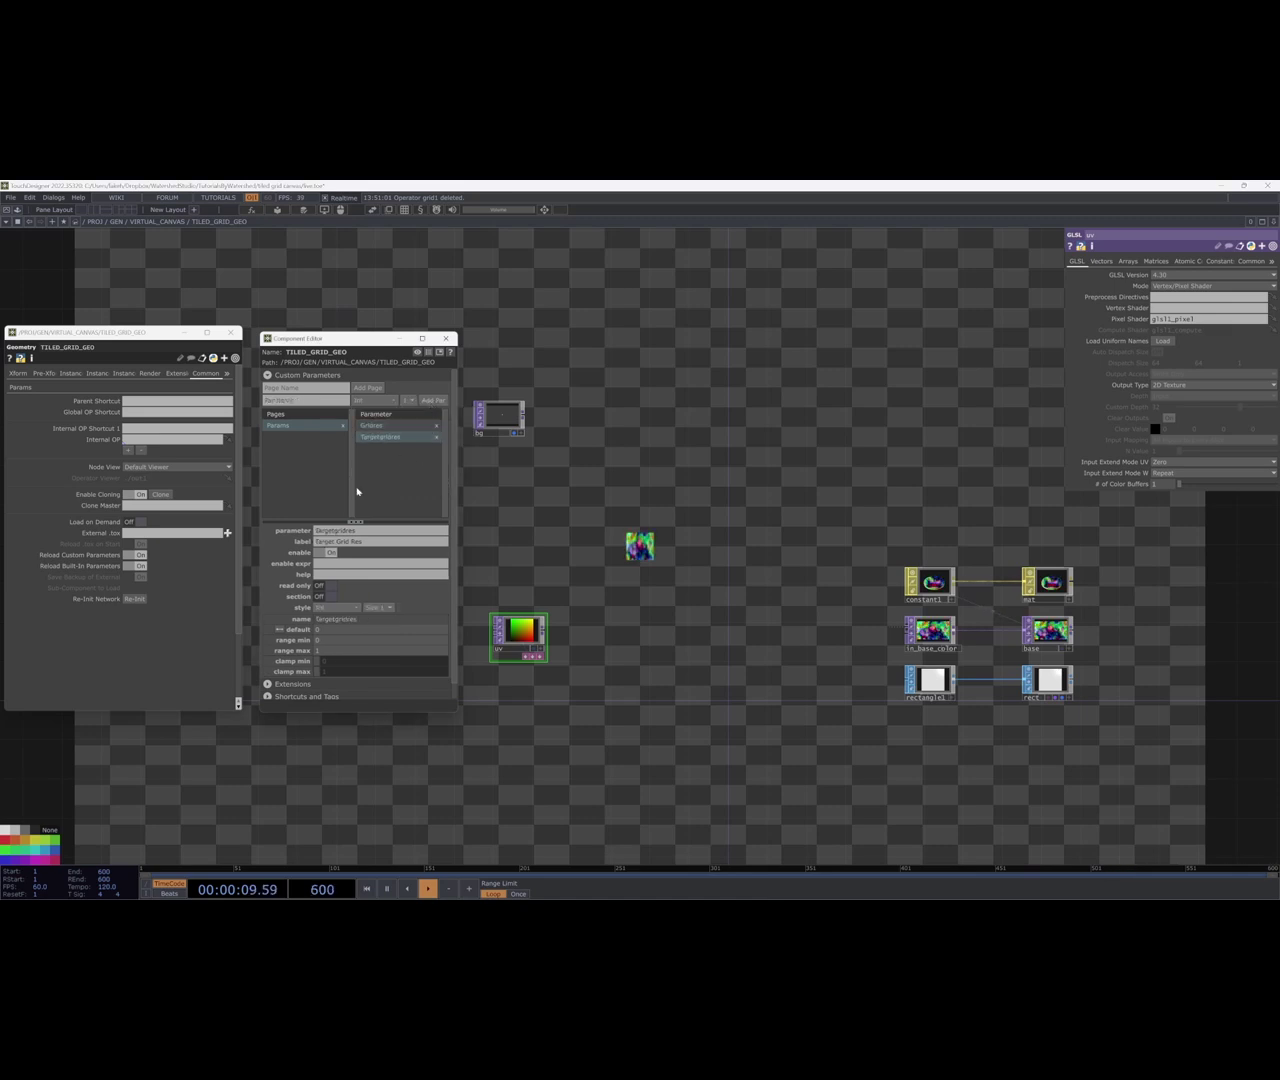
type("0")
key("Return")
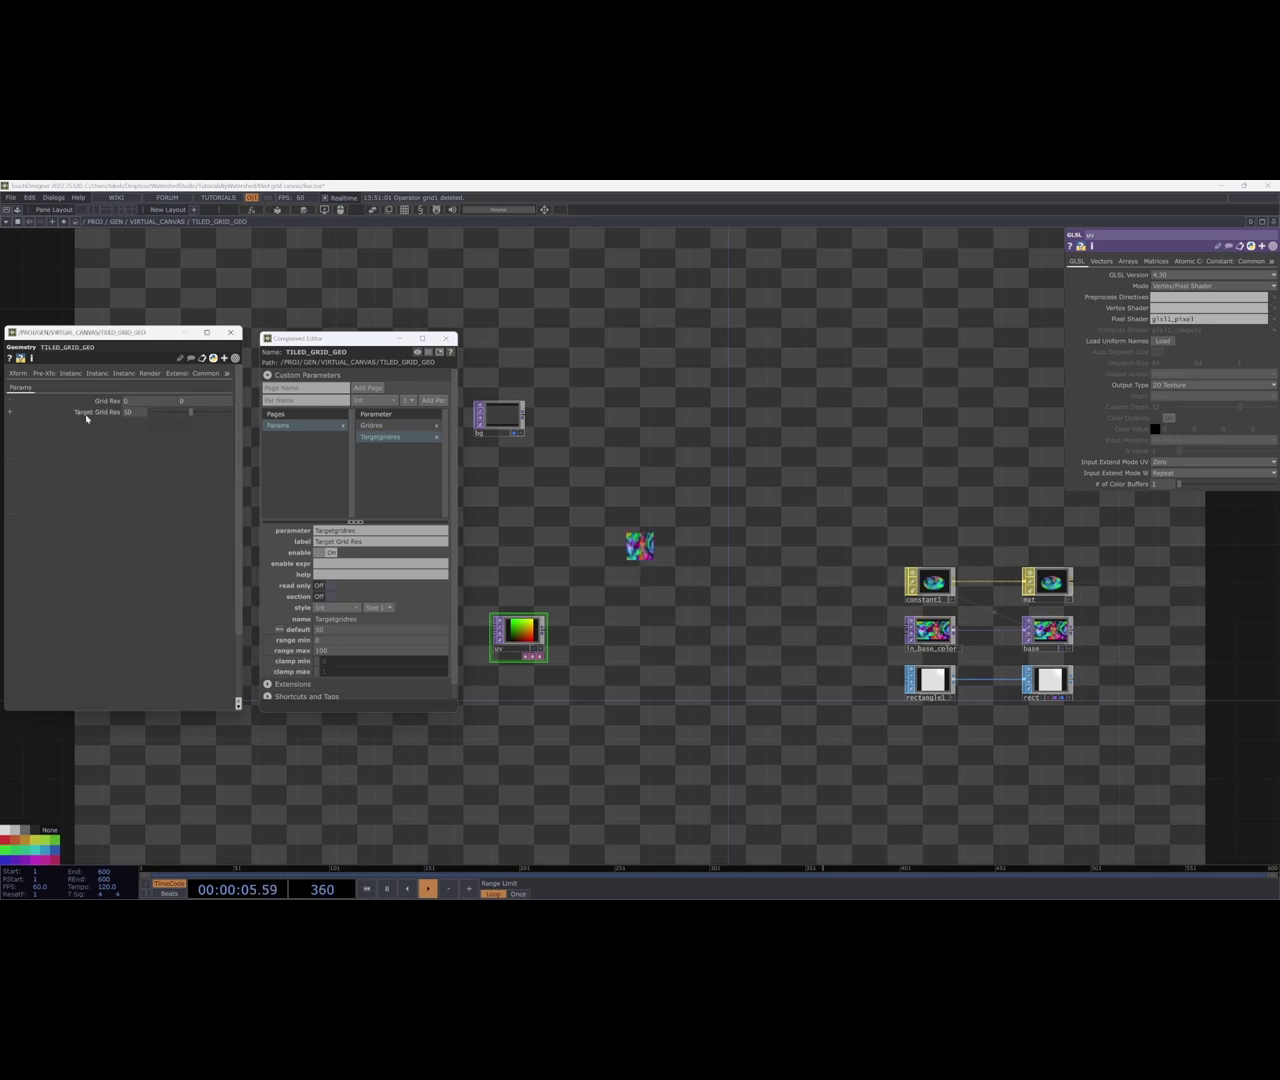
Reference Target Grid Res in Grid Res X with the expression me.par.Targetgridres.
left_click_drag(115, 413, 137, 402)
left_click(126, 403)
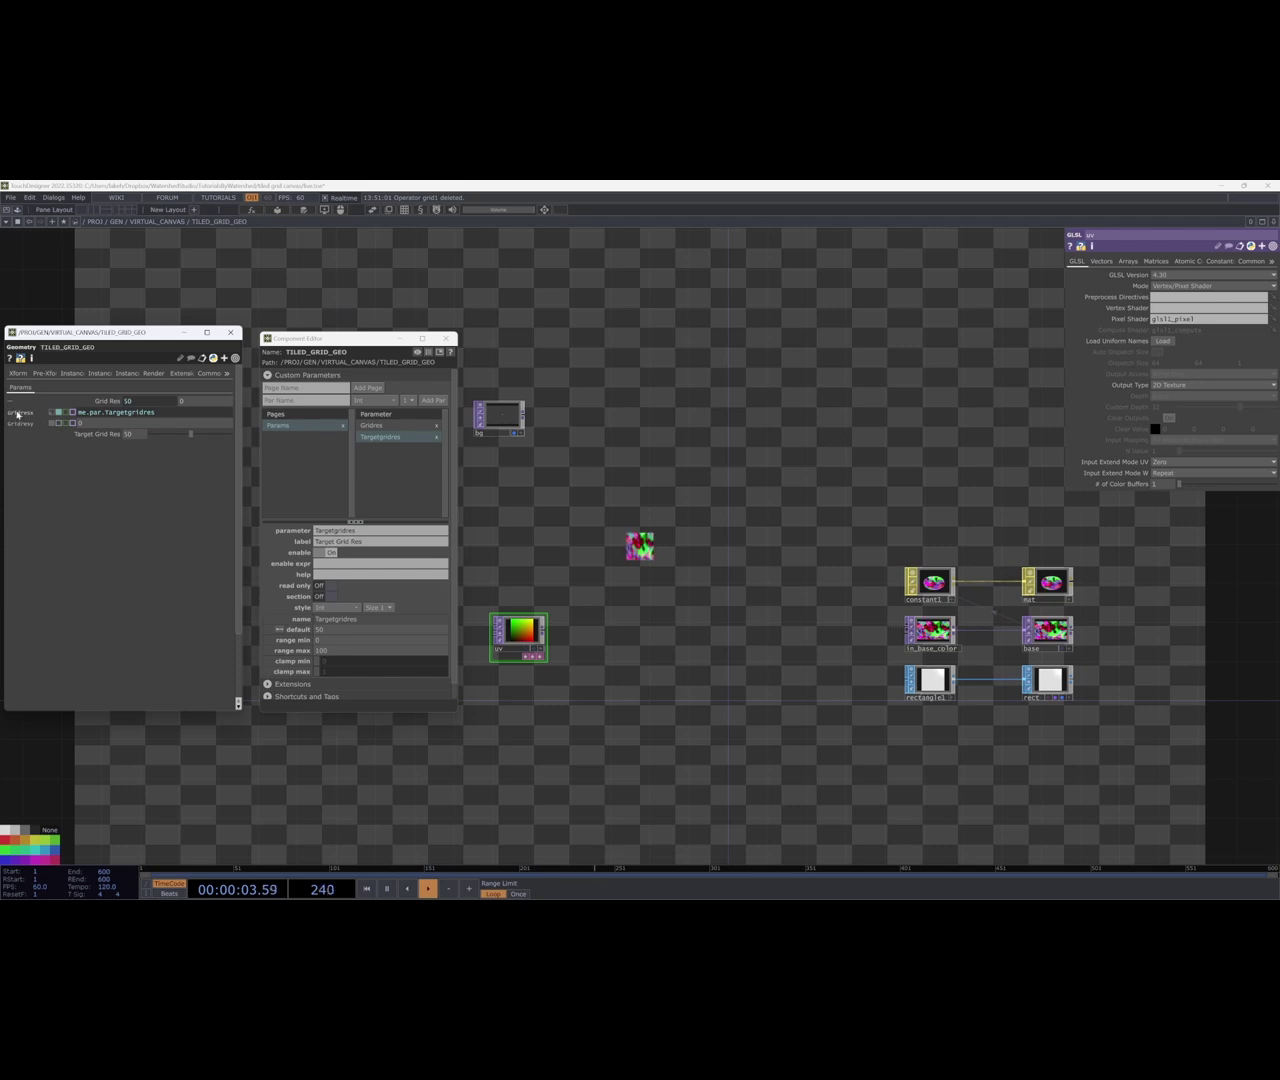
left_click(108, 435)
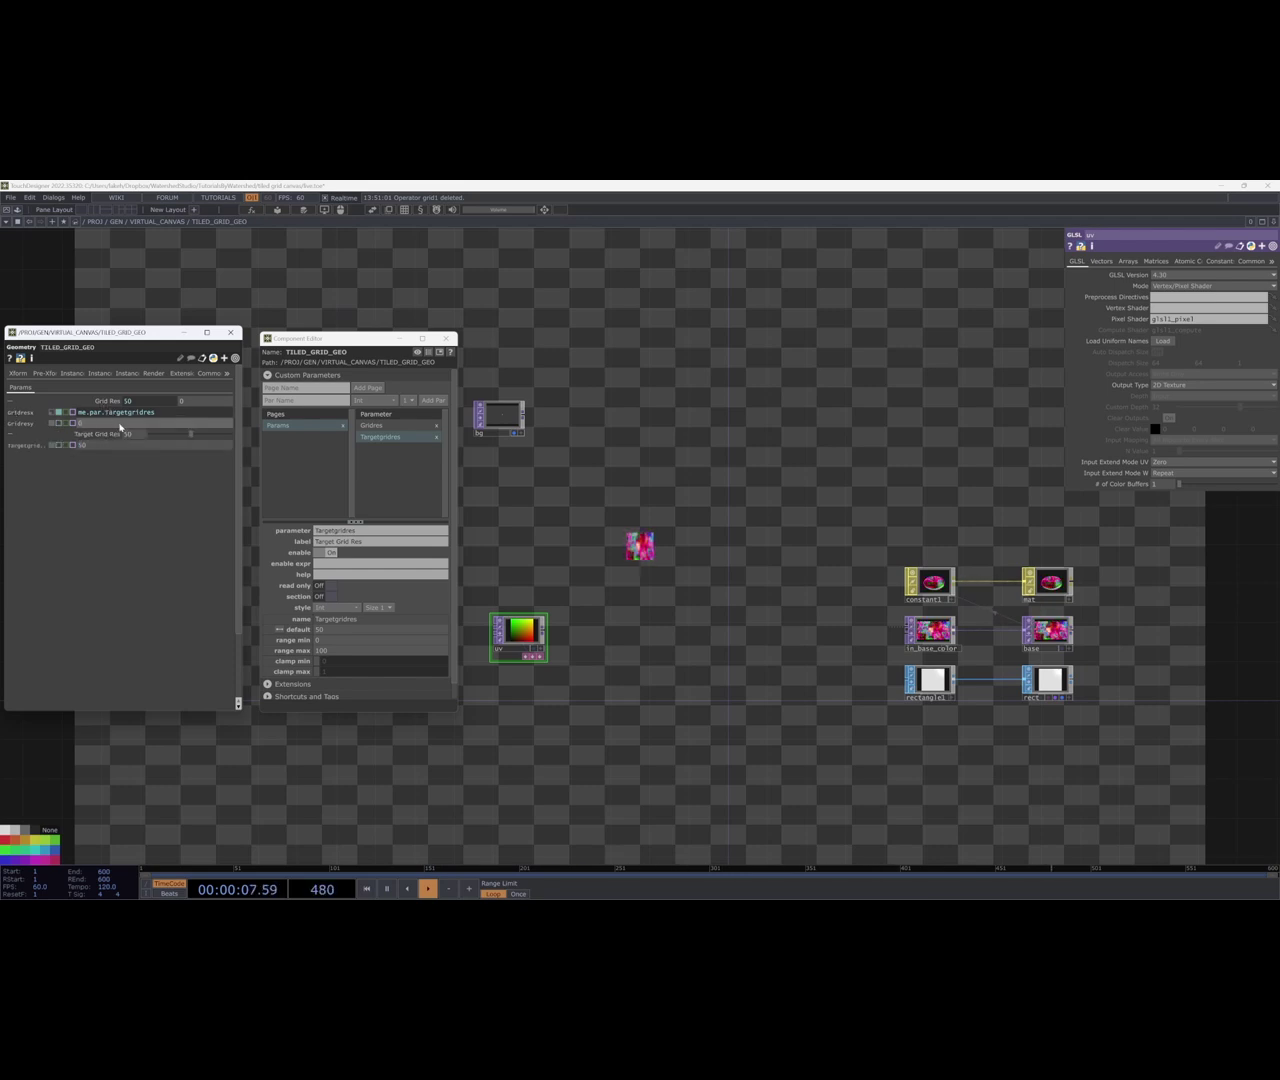
Add a Float custom parameter named Aspect and collapse the expanded Grid Res and Target Grid Res parameters.
left_click(312, 401)
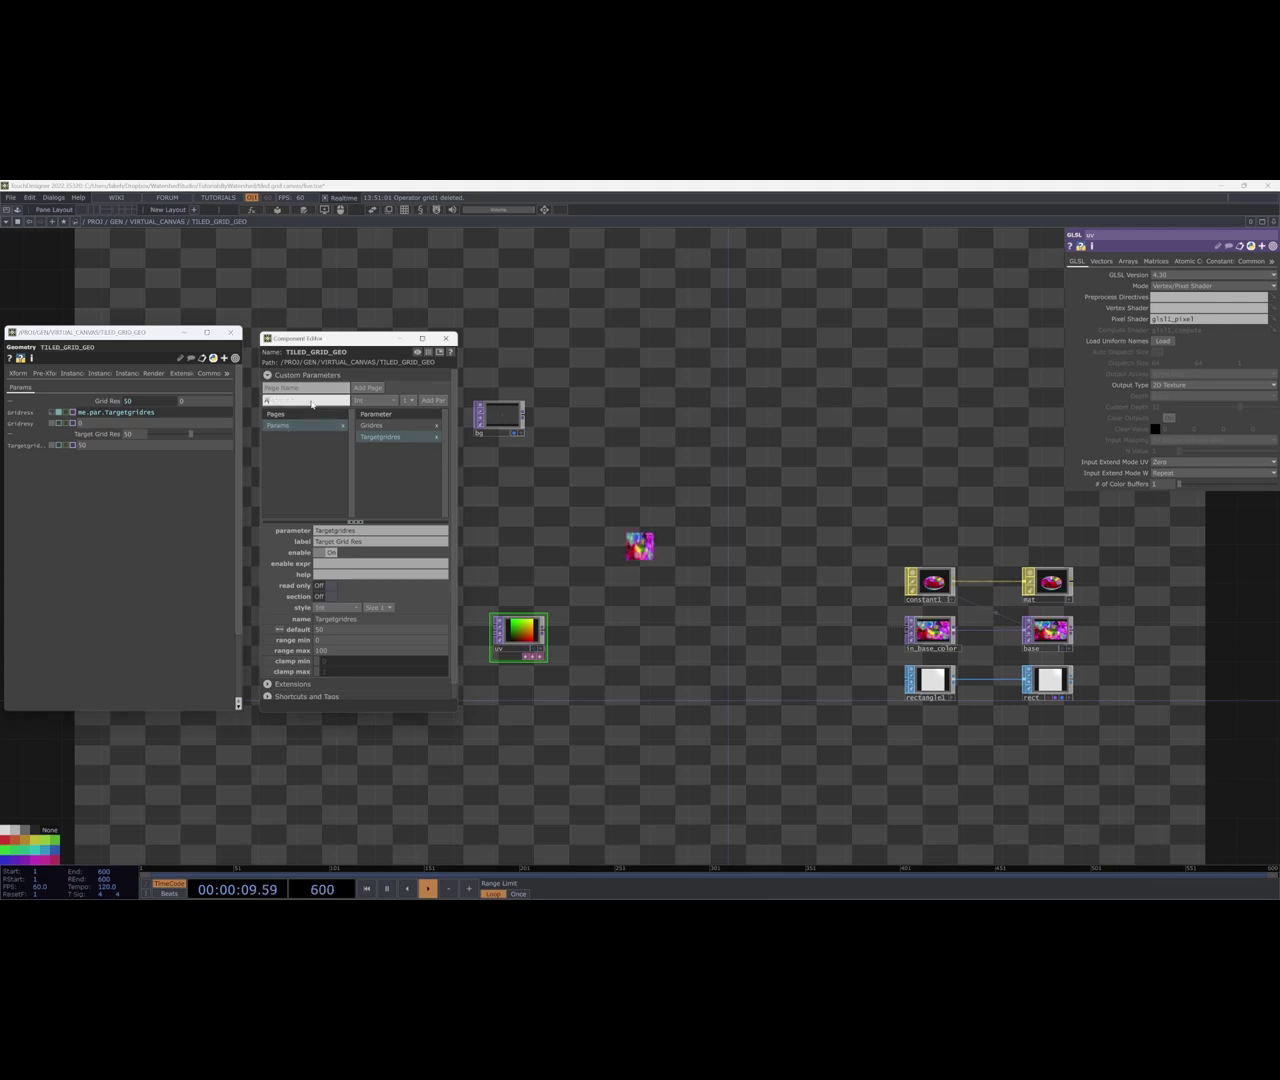
type("Aspect")
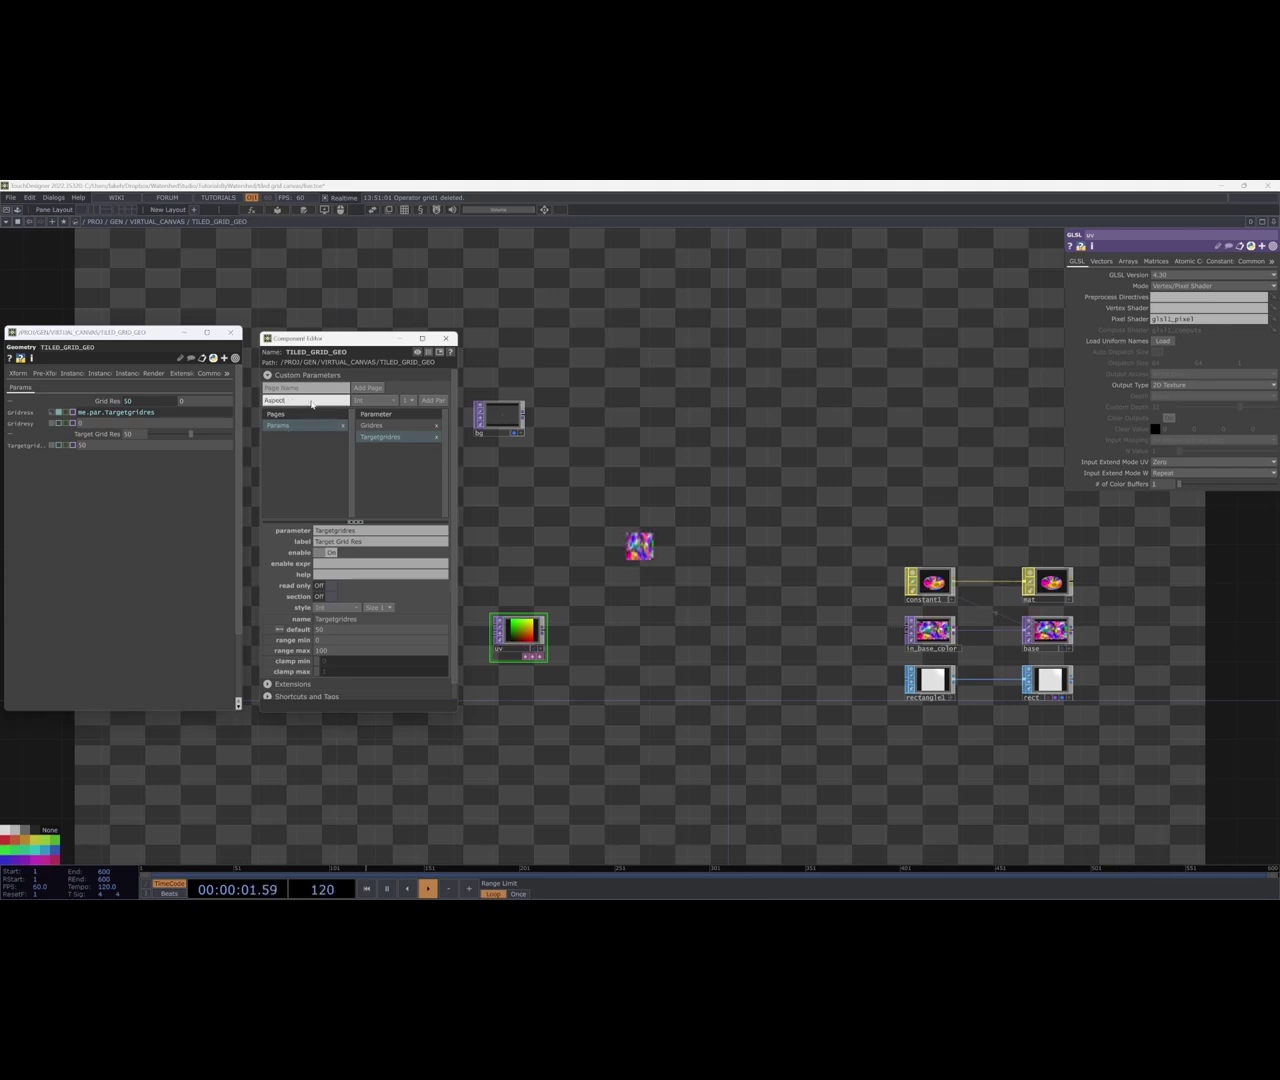
left_click(370, 400)
left_click(370, 439)
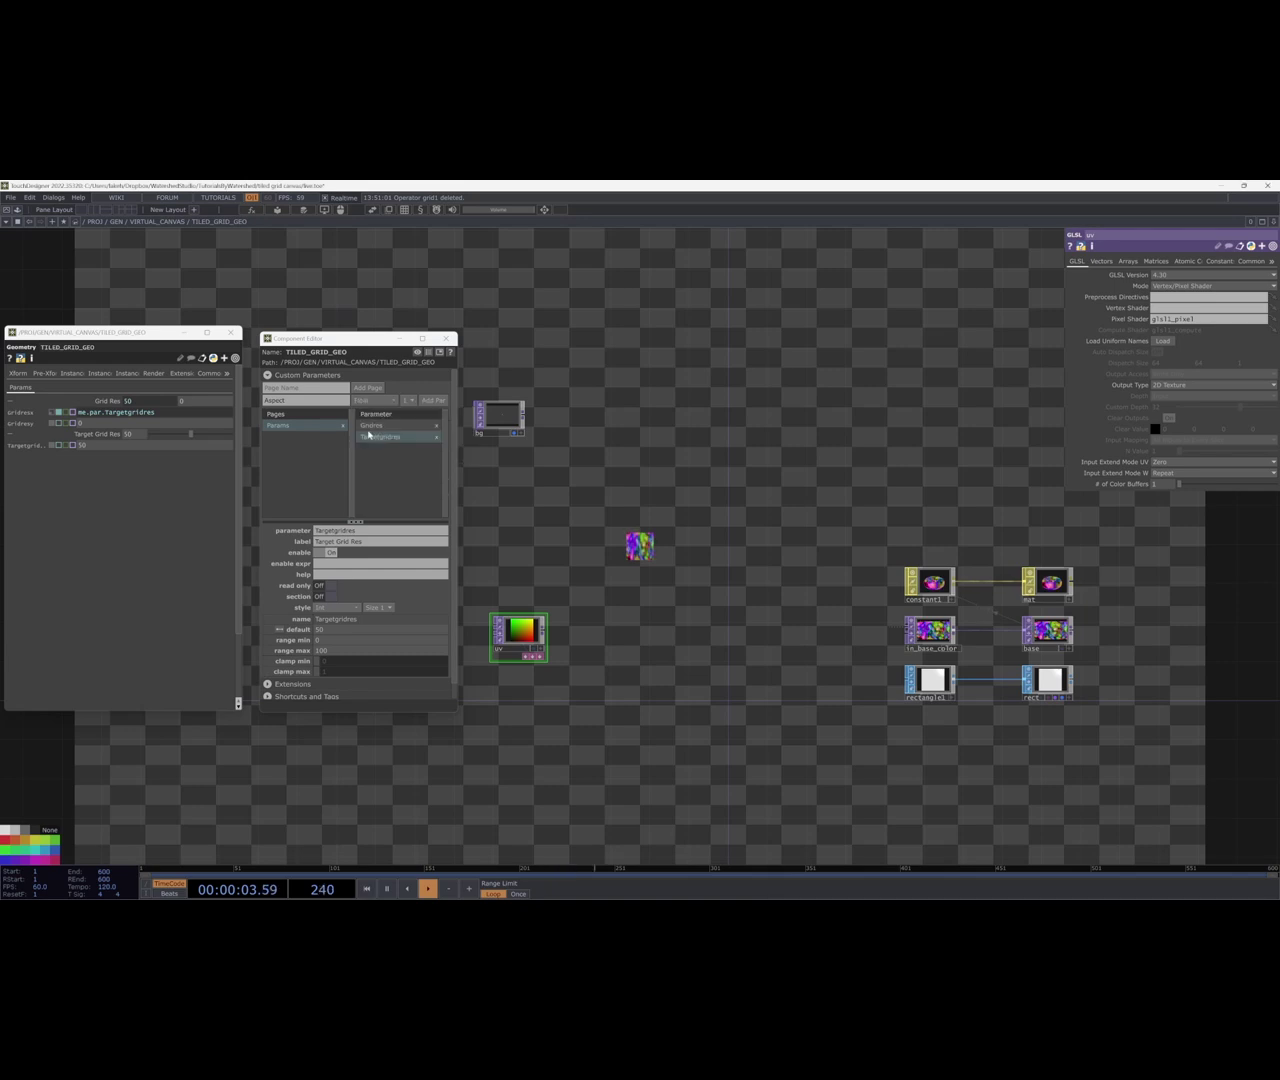
left_click(433, 401)
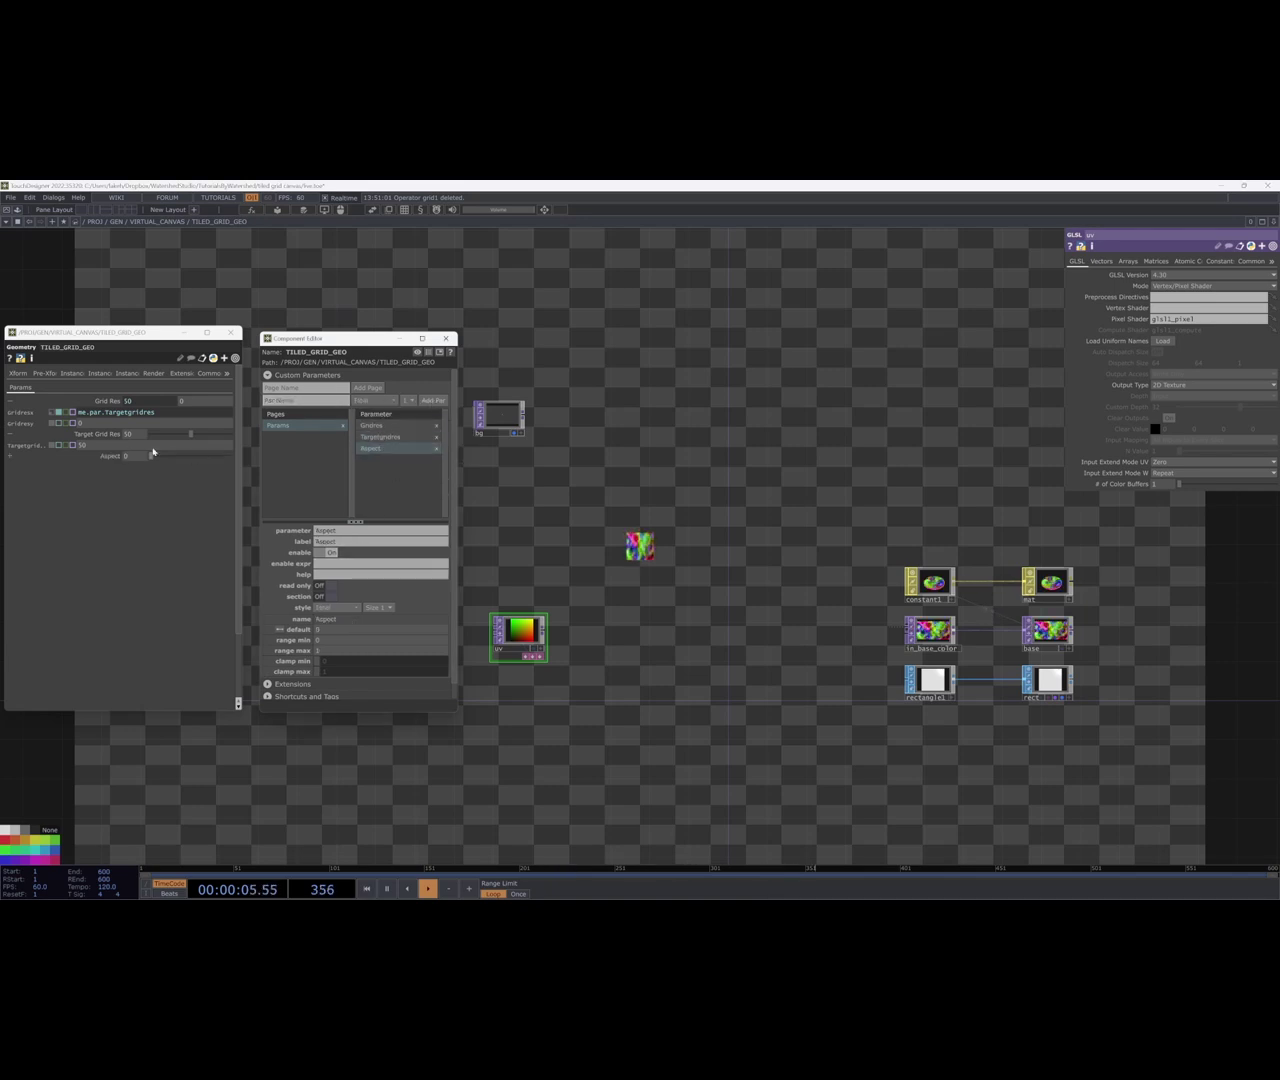
left_click(16, 435)
left_click(10, 400)
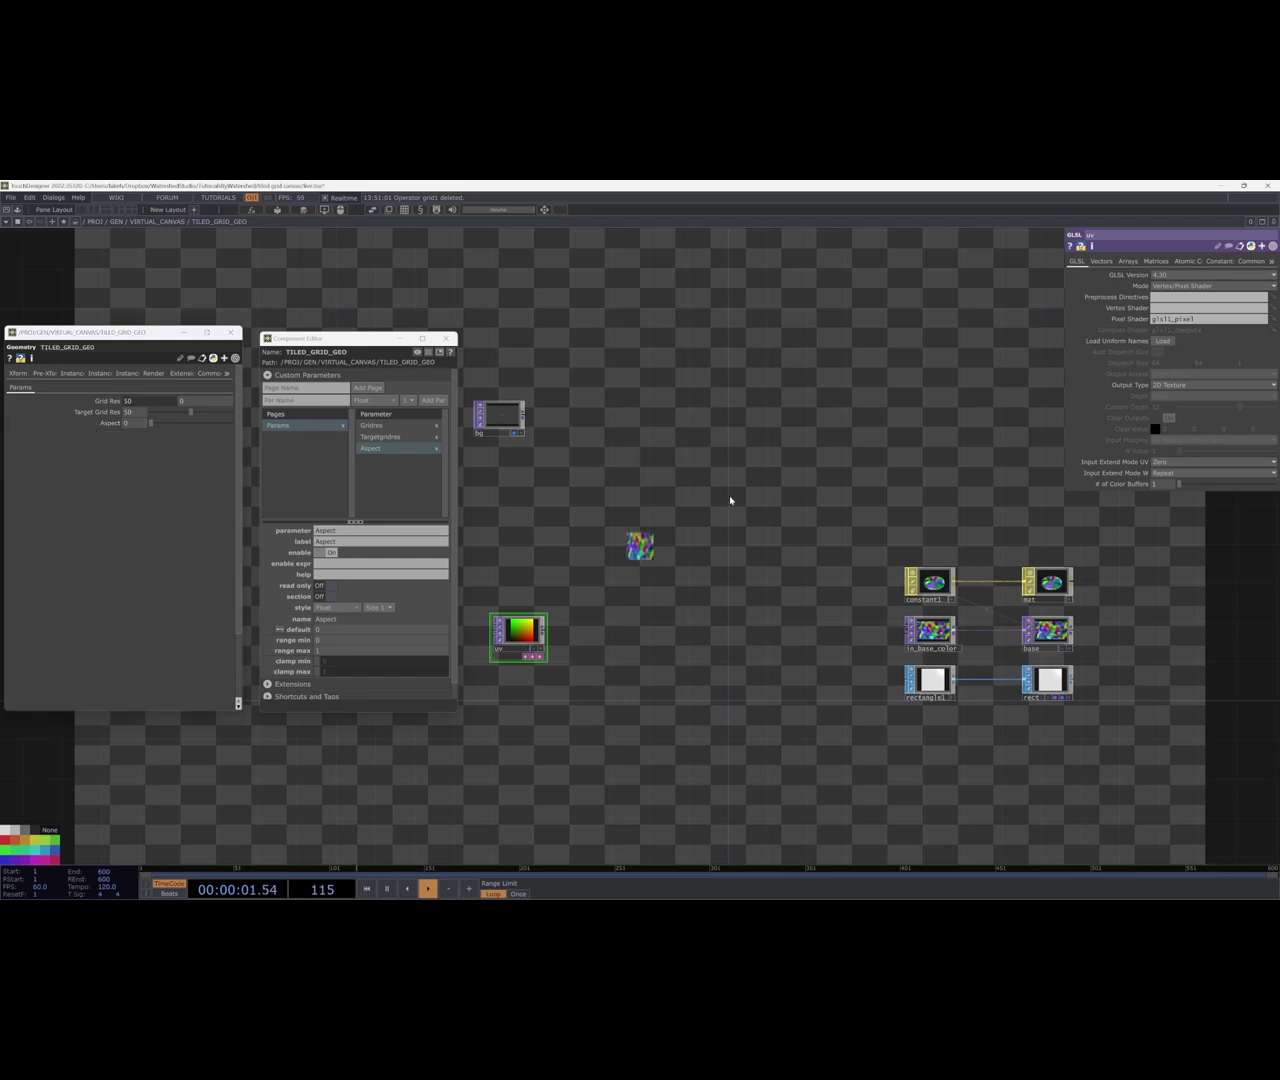
Go up to the GEN network and open the component editor for VIRTUAL_CANVAS.
key("u")
key("u")
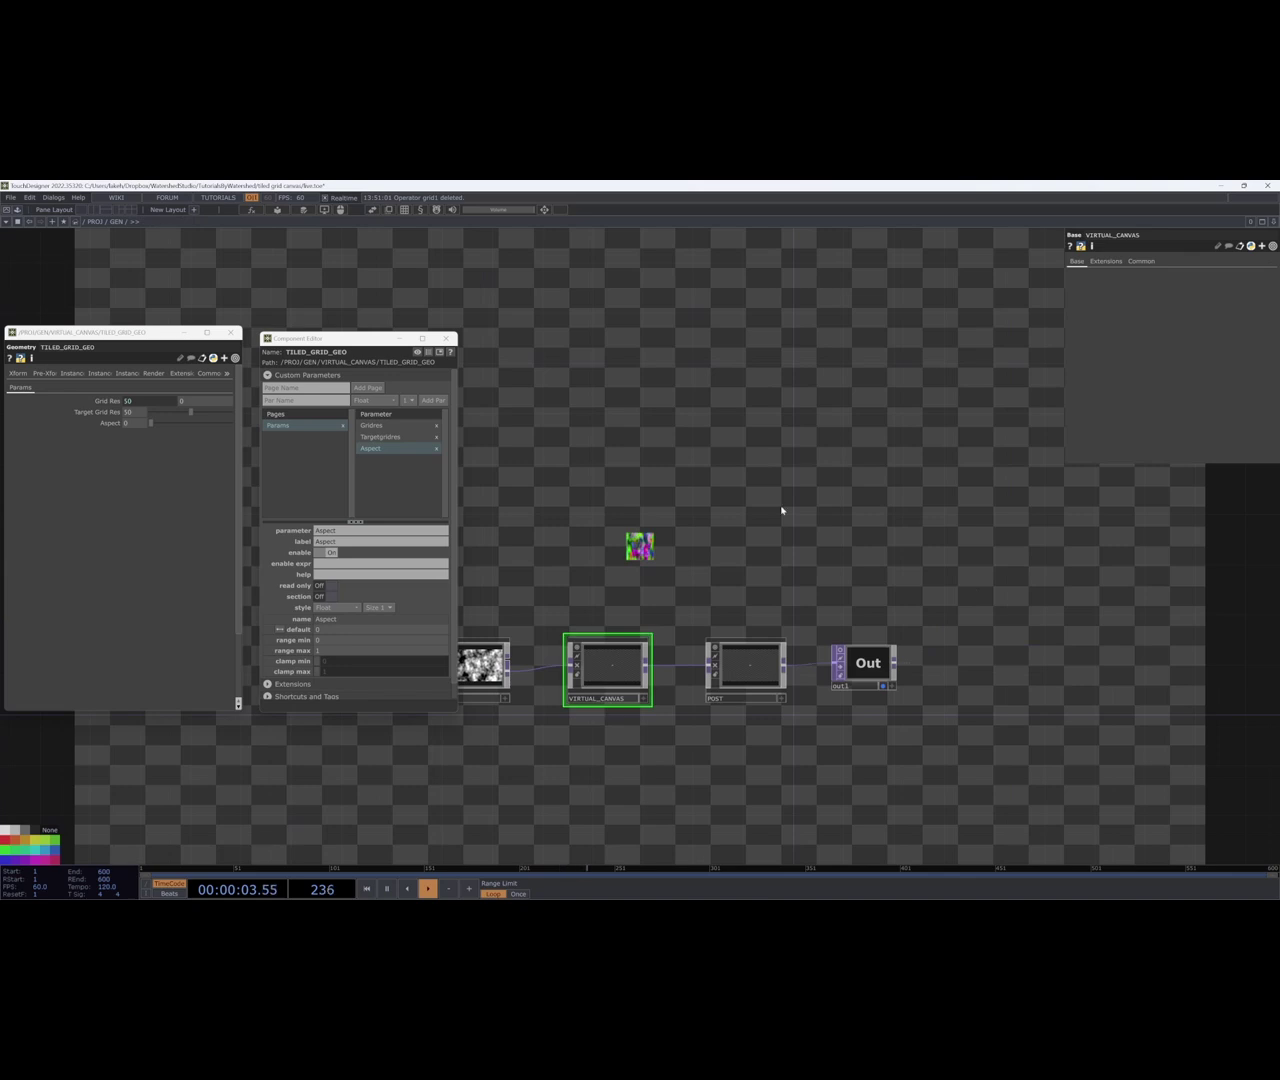
left_click_drag(540, 674, 679, 653)
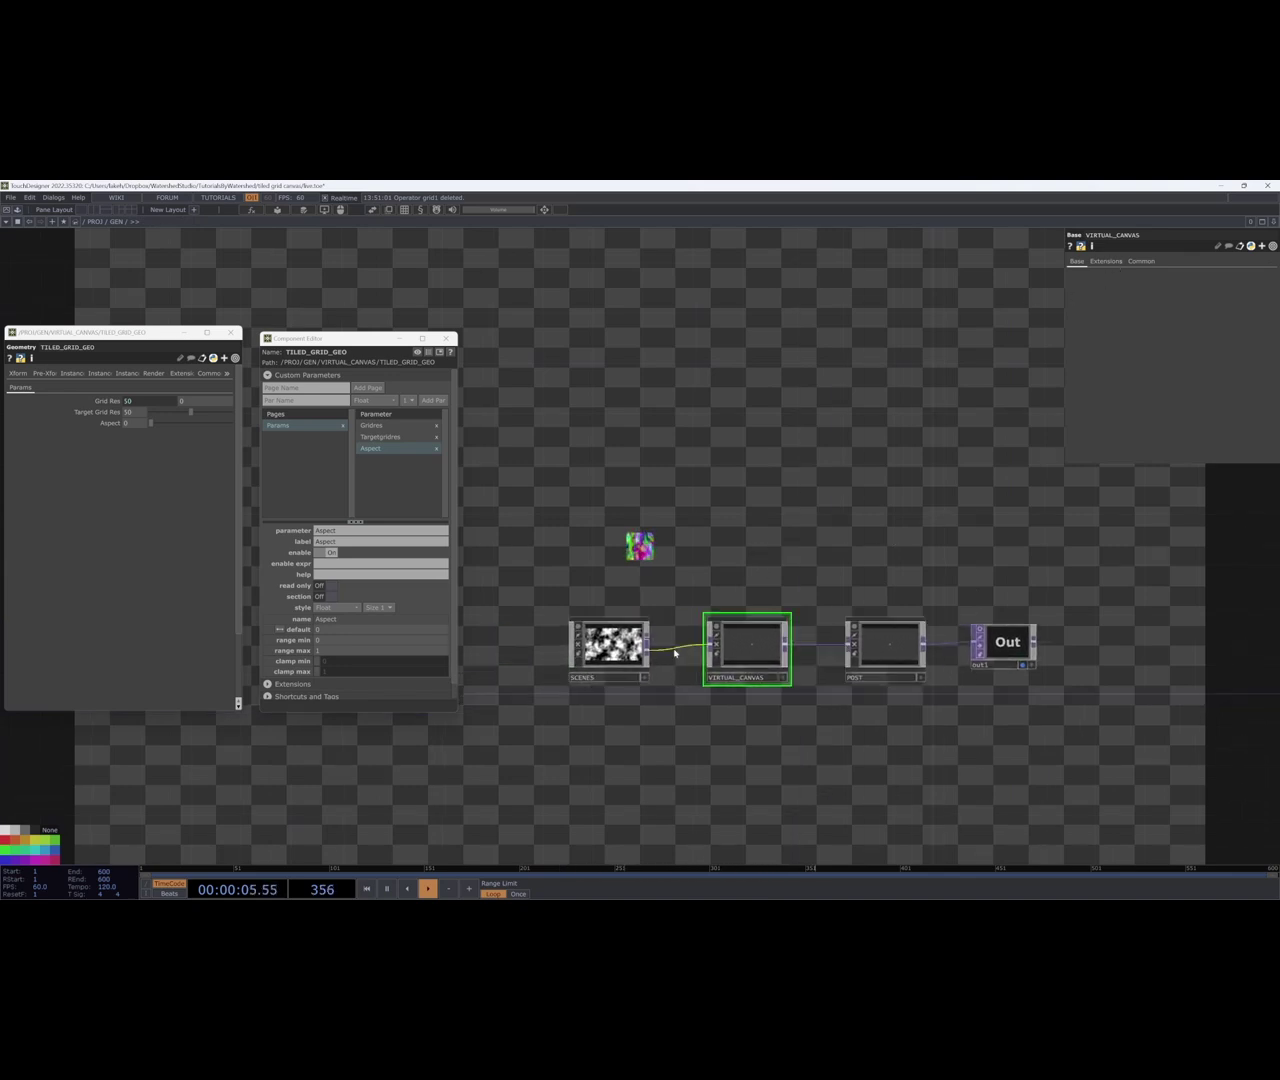
left_click_drag(827, 544, 780, 499)
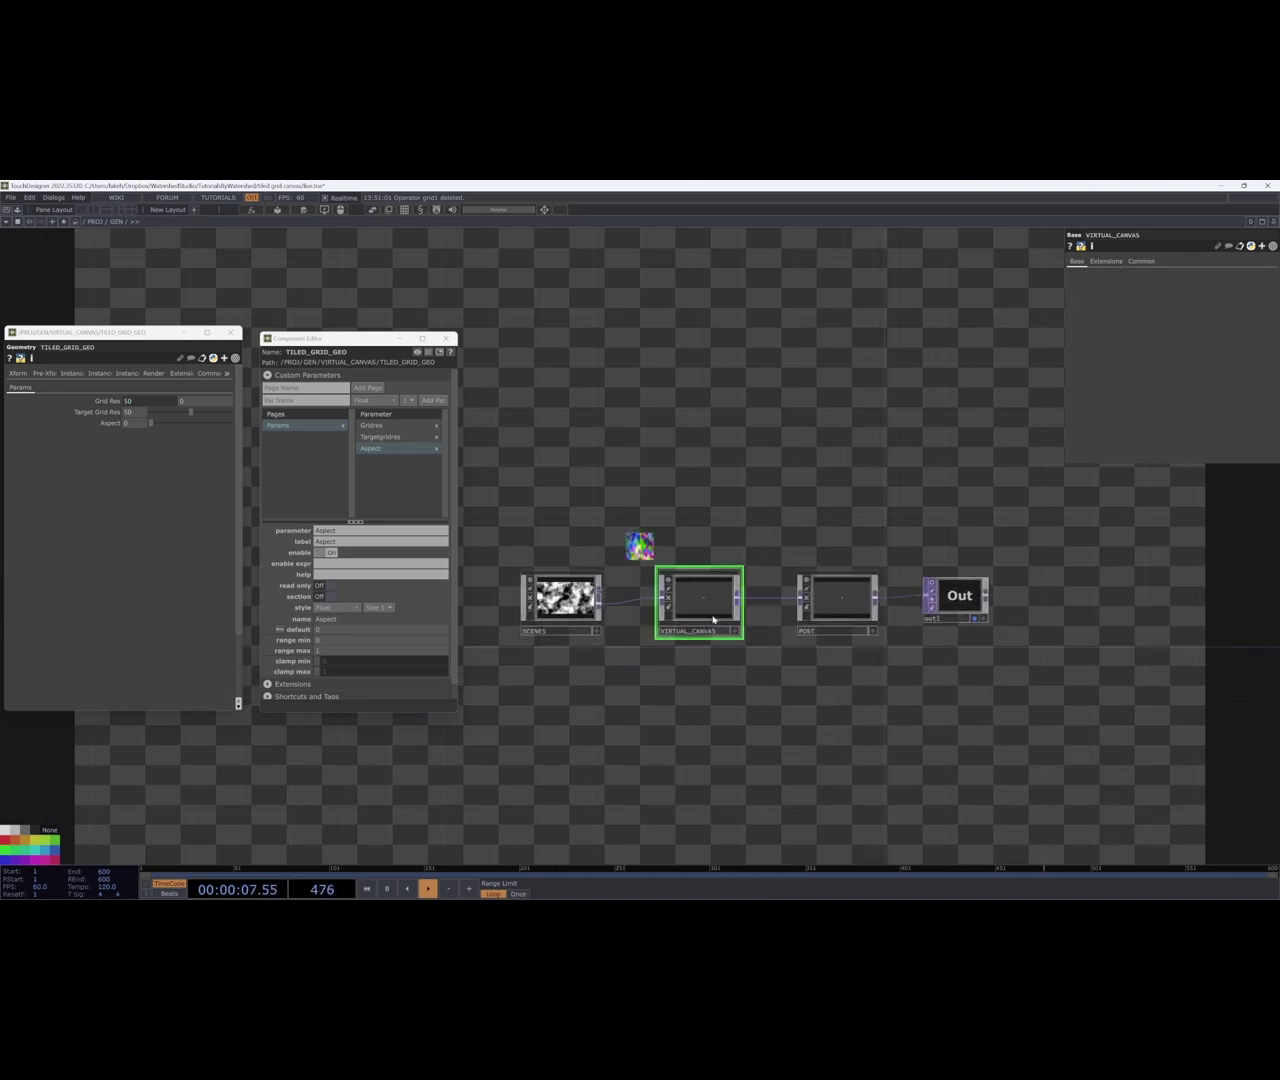
right_click(713, 620)
left_click(736, 622)
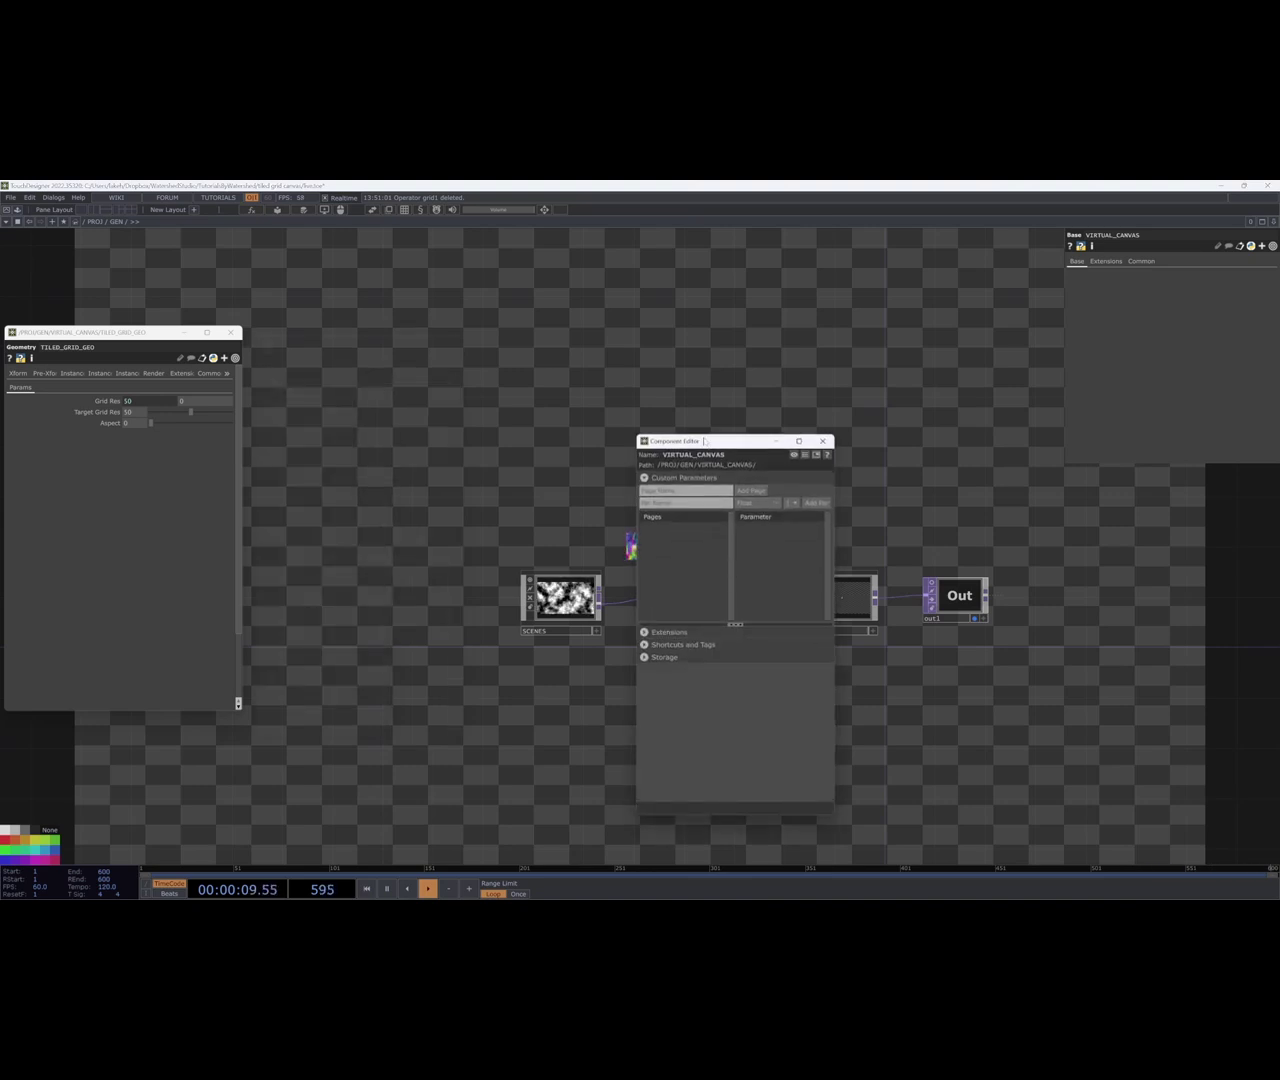
left_click_drag(705, 441, 500, 400)
Add a Resolution custom parameter to VIRTUAL_CANVAS, based on the Resolution parameter of render1 inside it.
left_click(703, 603)
key("i")
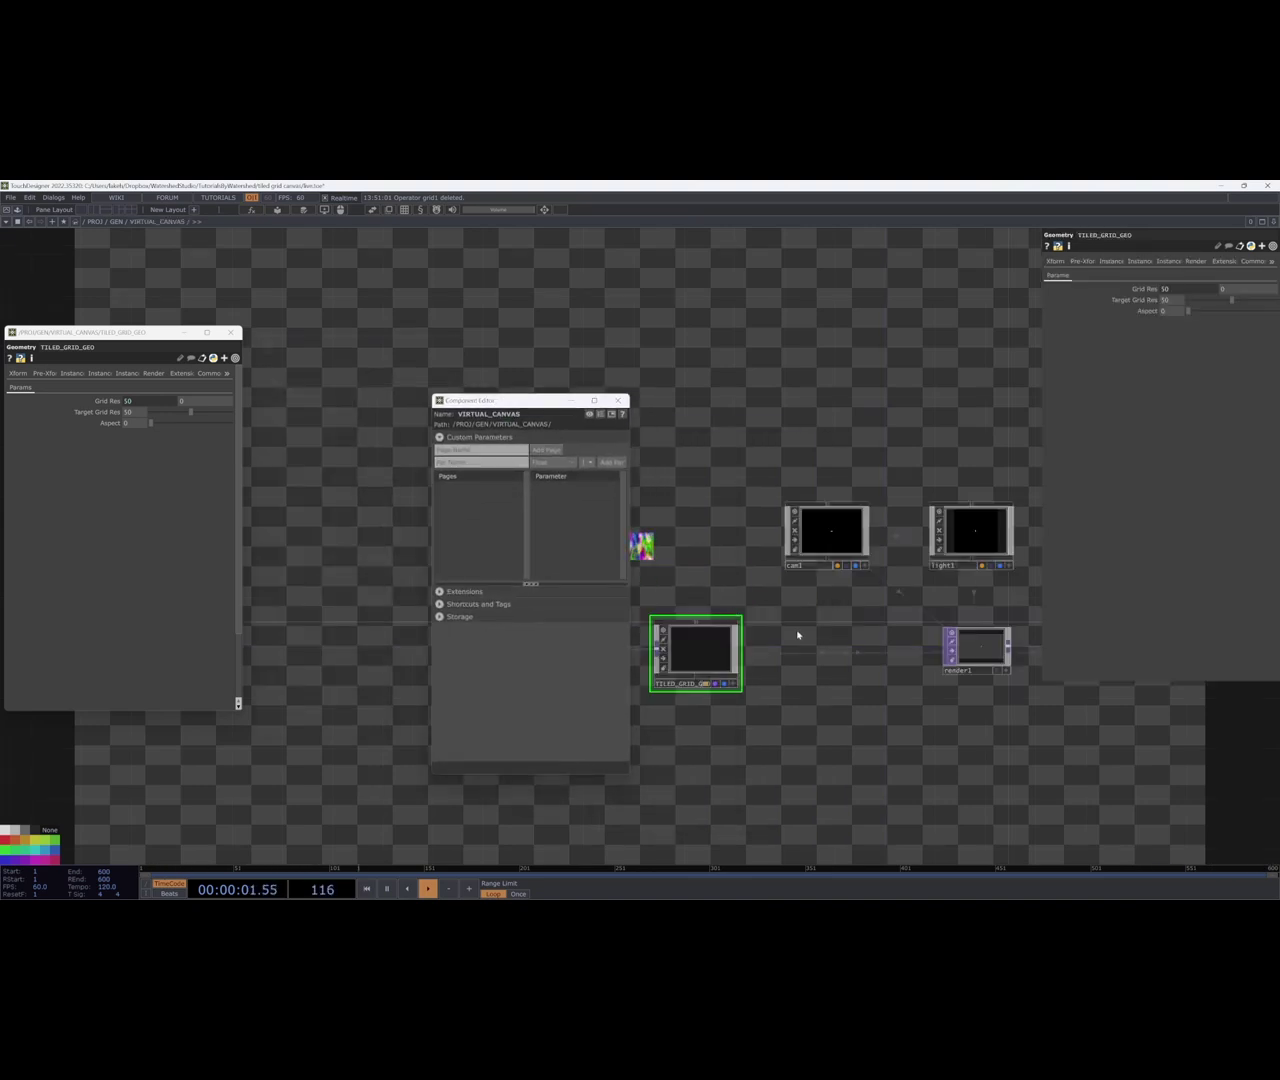
left_click(983, 651)
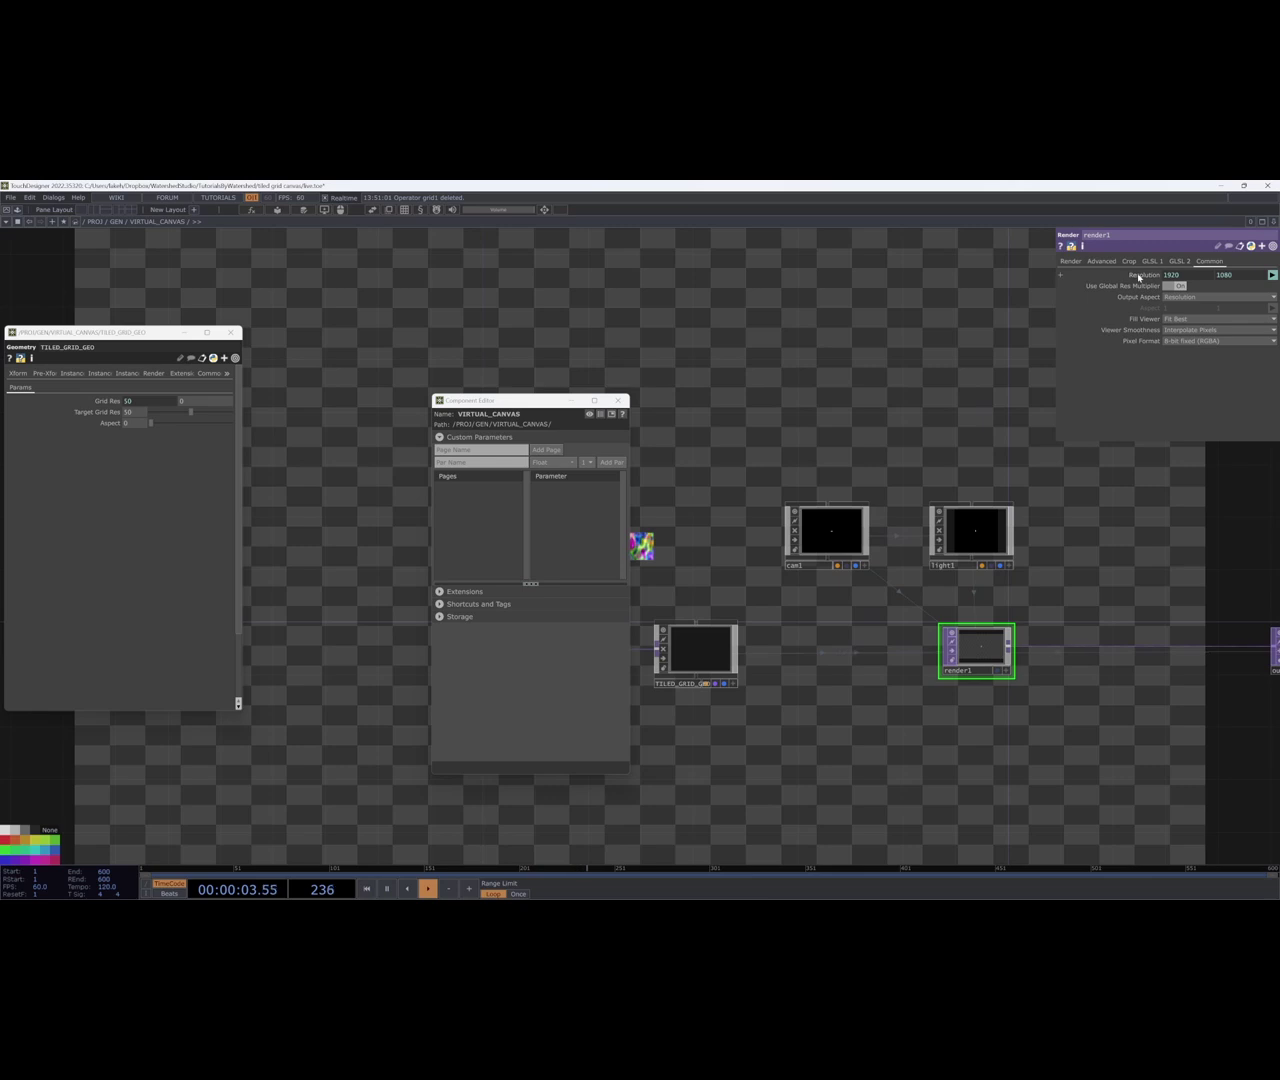
left_click_drag(594, 489, 596, 492)
left_click(643, 525)
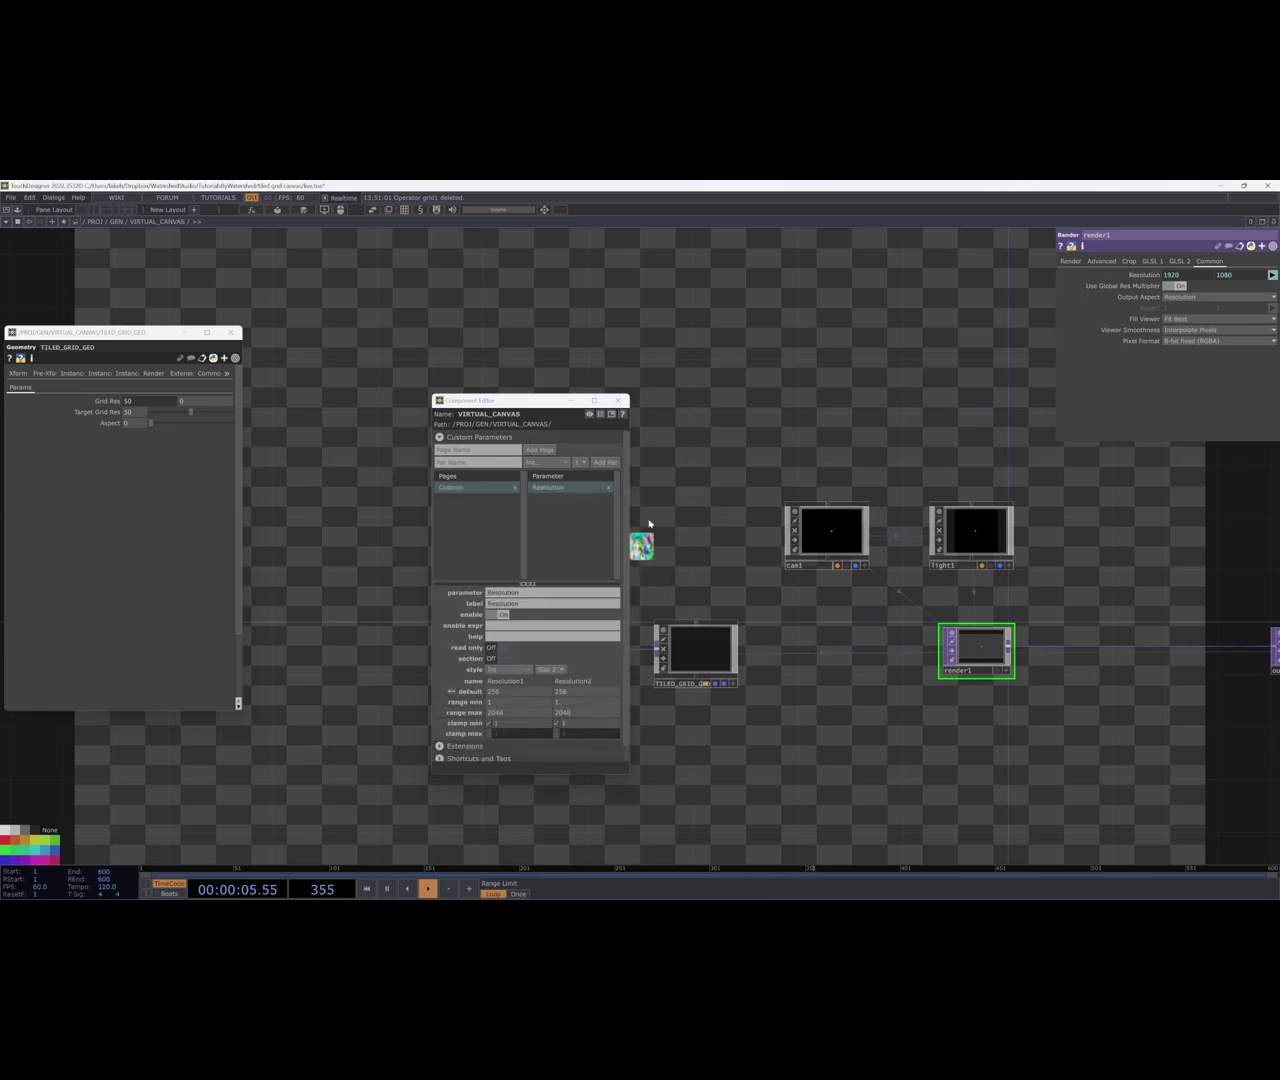
Reference the PROJ container's Output Resolution in VIRTUAL_CANVAS's Resolution parameter.
key("u")
left_click_drag(856, 429, 886, 449)
left_click(565, 211)
left_click(1090, 279)
left_click_drag(501, 259, 1124, 289)
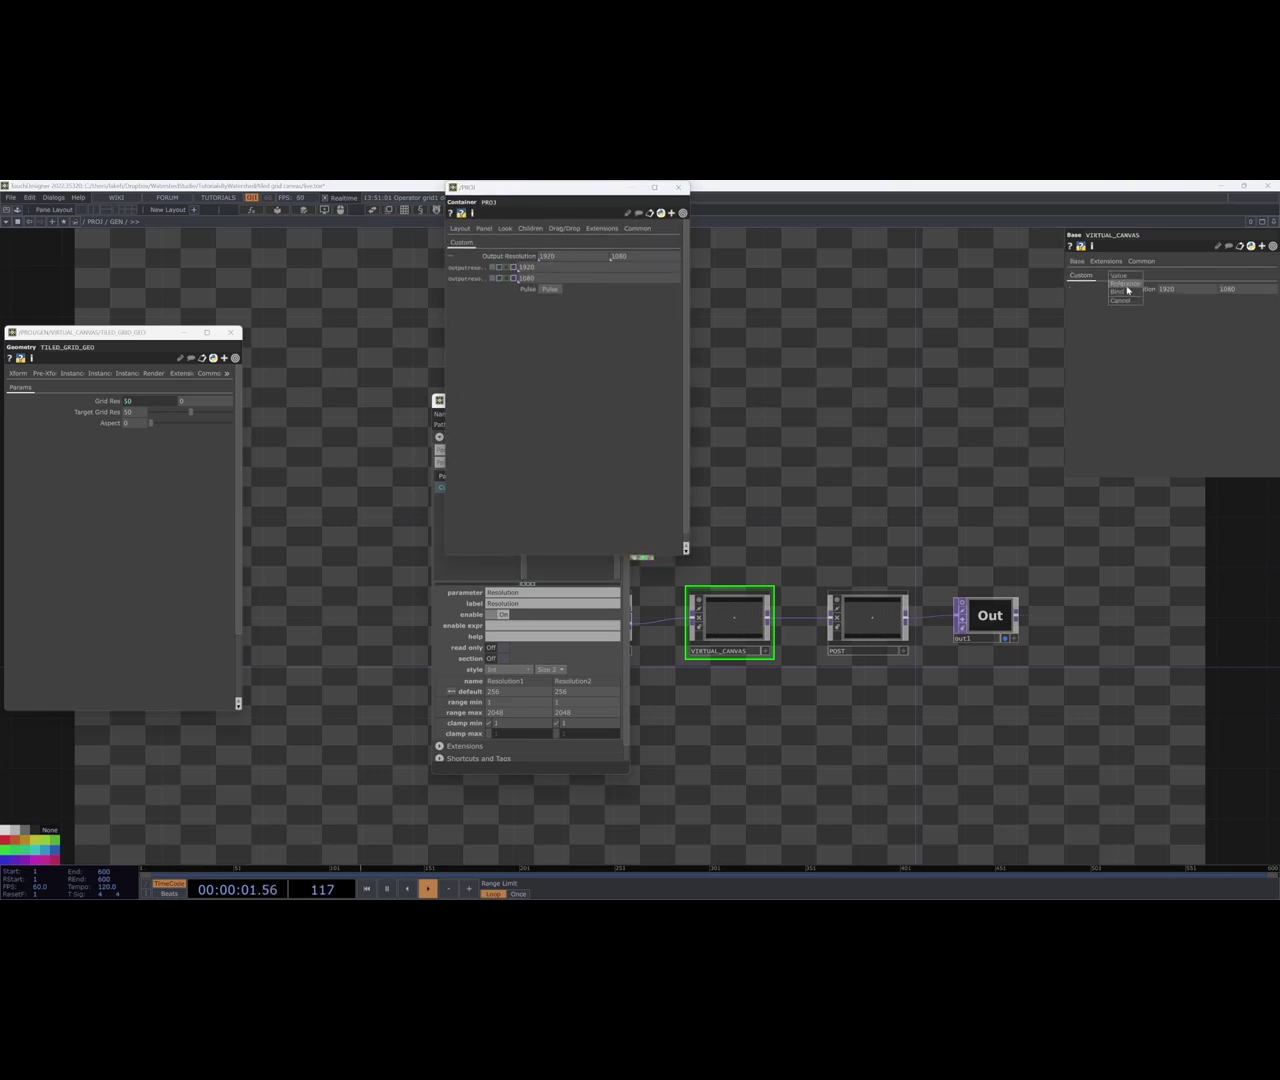
left_click(1128, 291)
left_click(679, 189)
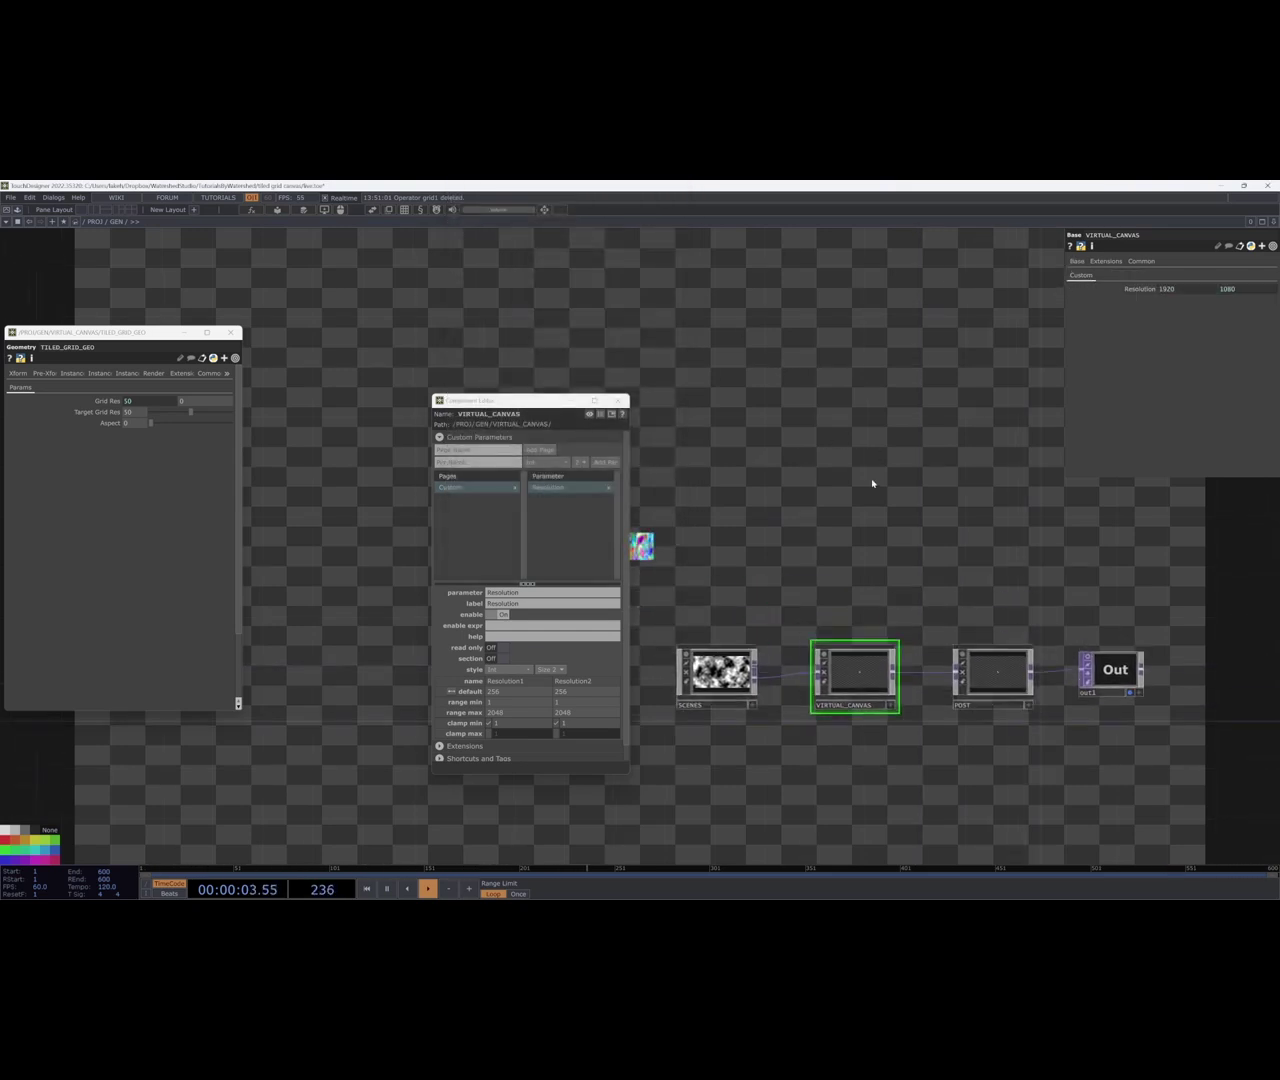
Set VIRTUAL_CANVAS's Parent Shortcut to CANVAS.
key("i")
left_click_drag(919, 634, 911, 631)
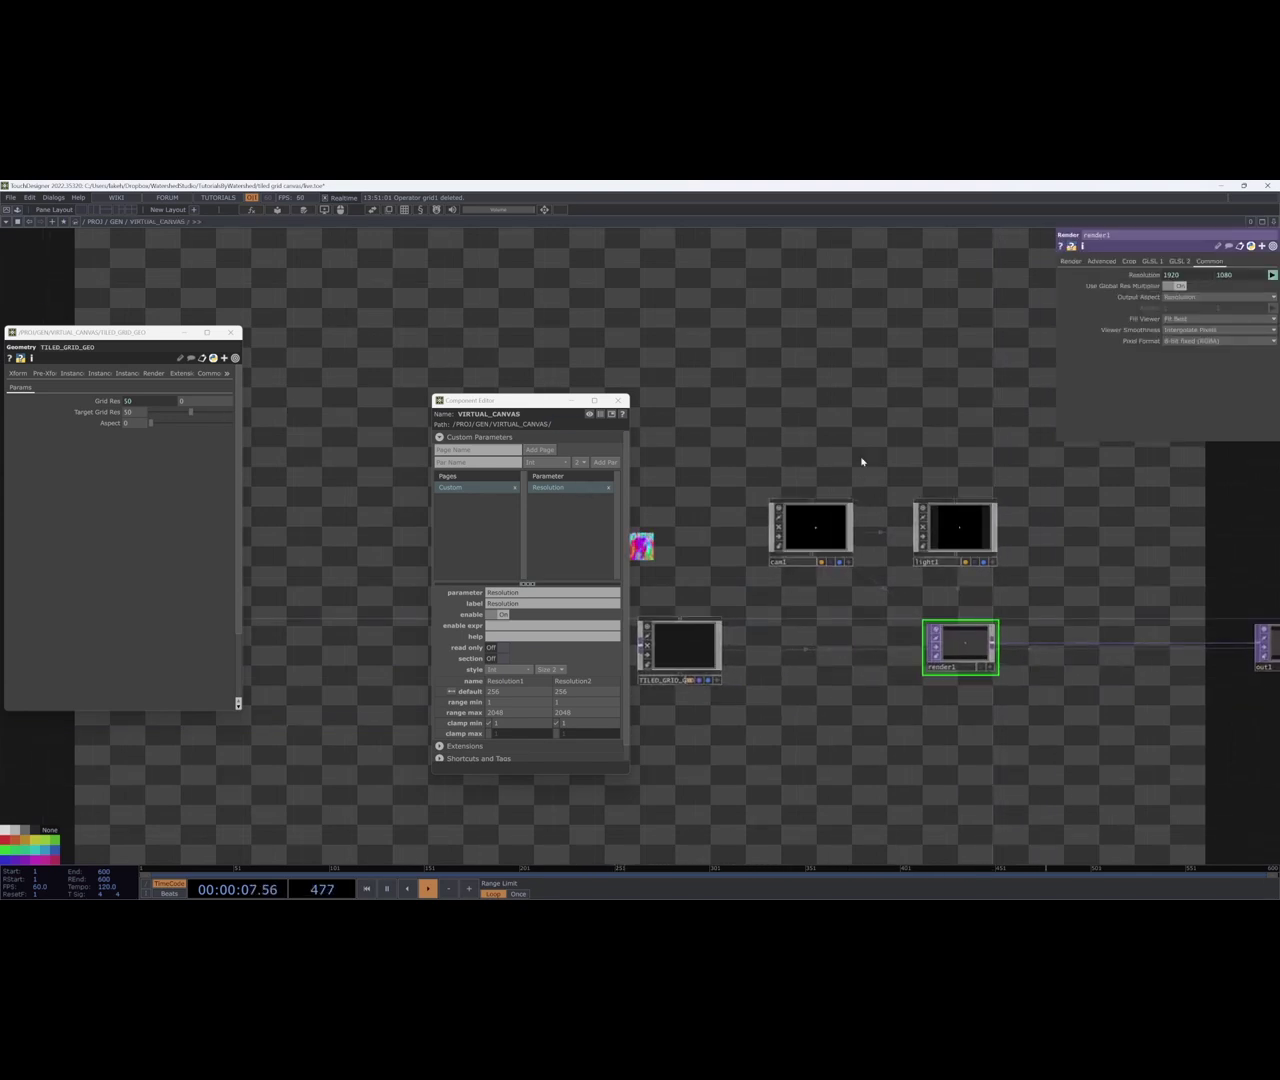
key("u")
left_click(1177, 291)
type("CANVAS")
key("Return")
left_click_drag(820, 451, 864, 403)
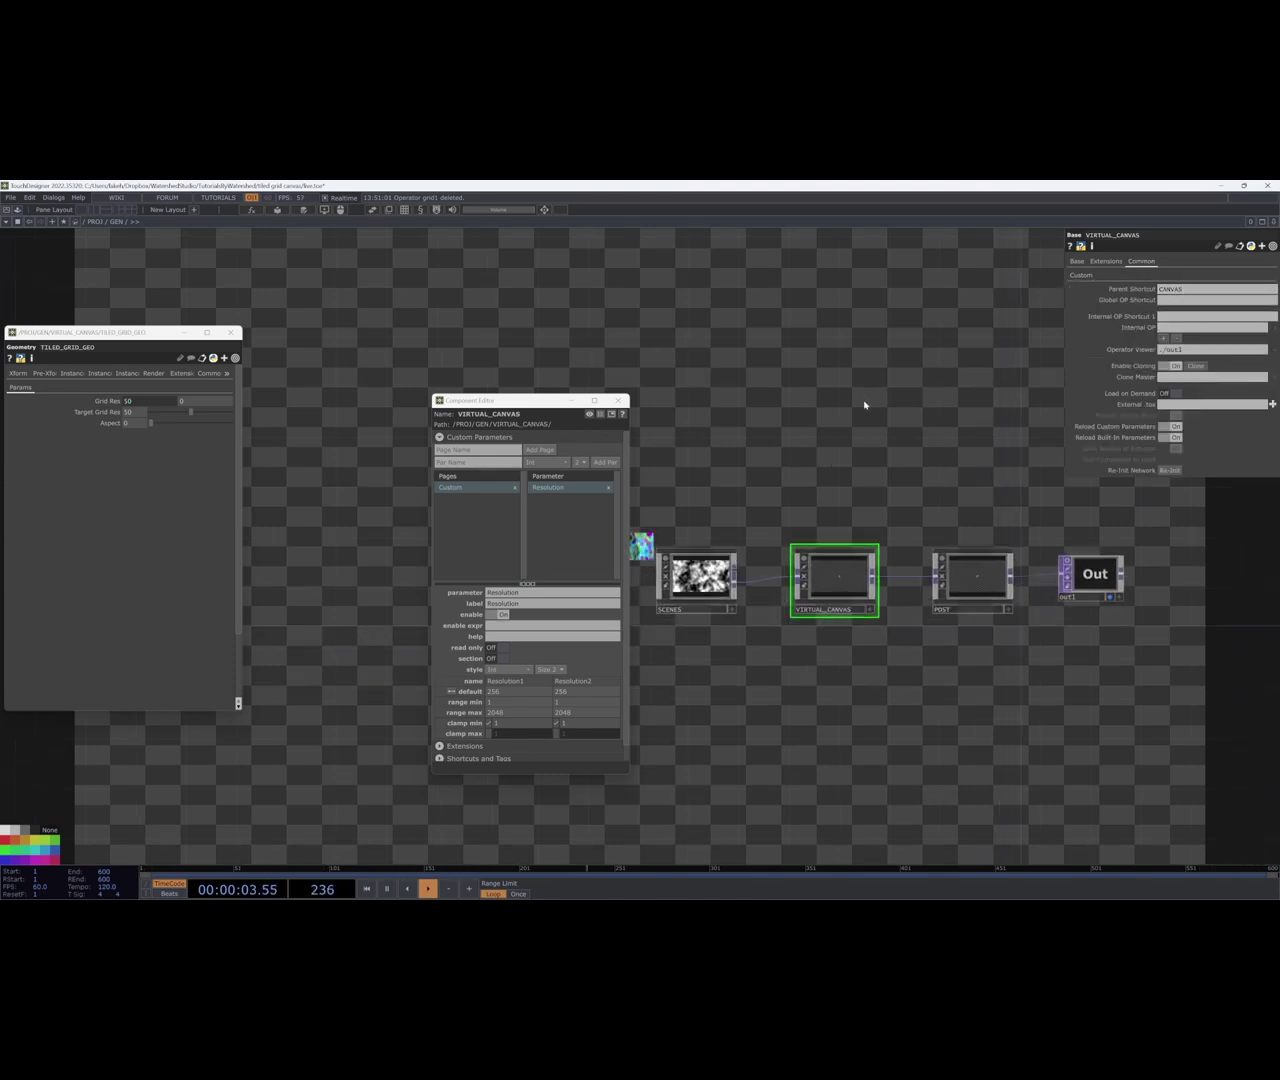
Go inside VIRTUAL_CANVAS and select TILED_GRID_GEO to show its Params page.
key("i")
left_click_drag(833, 661, 849, 667)
left_click_drag(880, 588, 908, 623)
scroll(1040, 650, "down", 3)
left_click(864, 677)
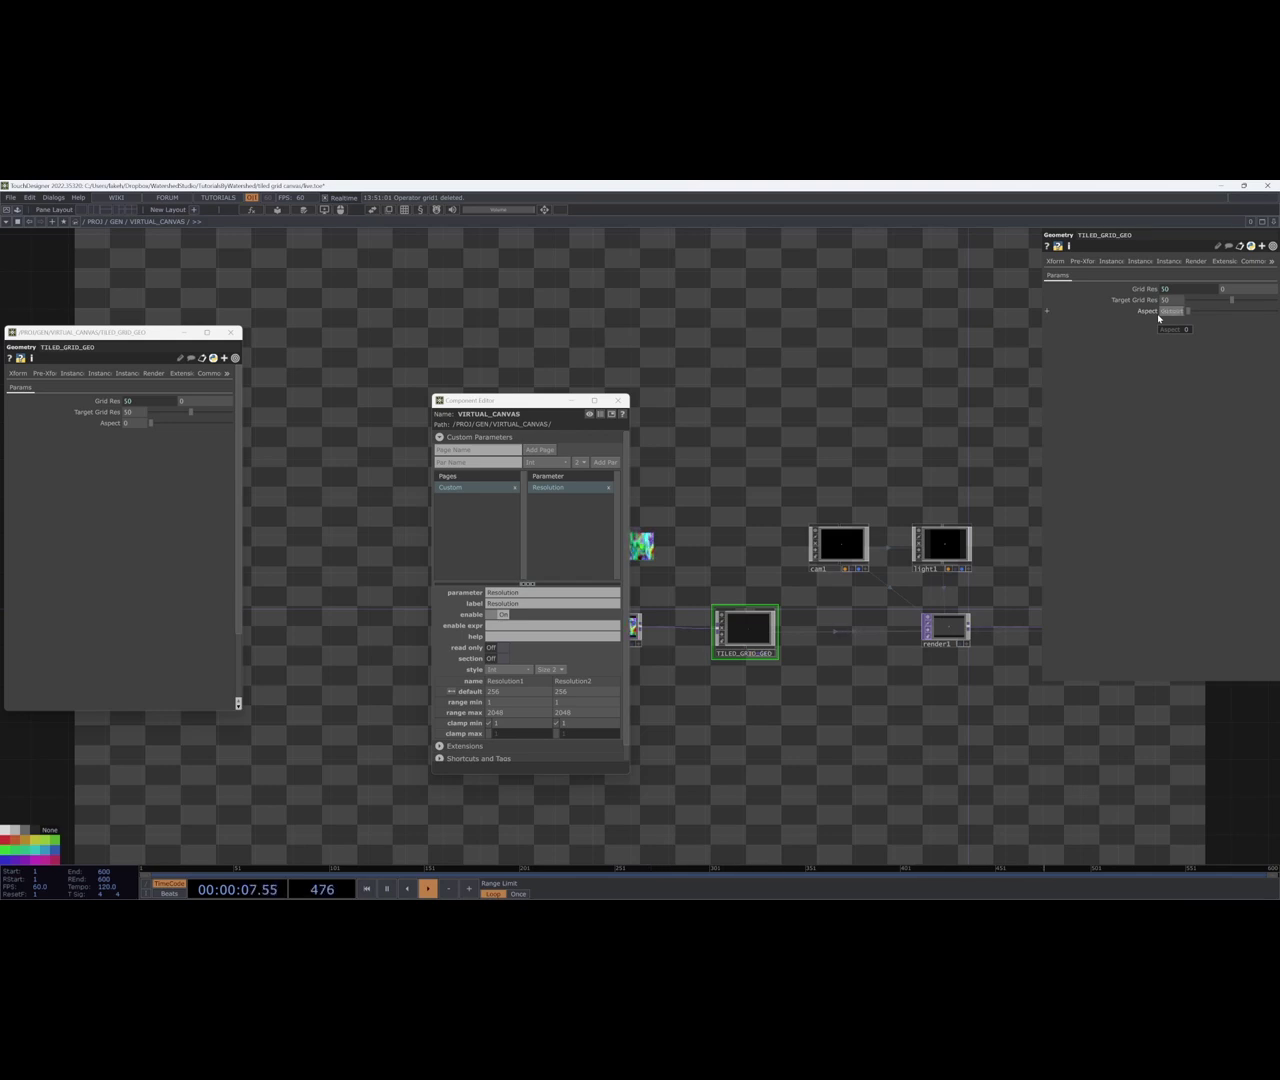
Try to drive Aspect with the expression parent.CANVAS.par.Outputresolutiony/parent.GRID.Outputresolutionx.
key("Tab")
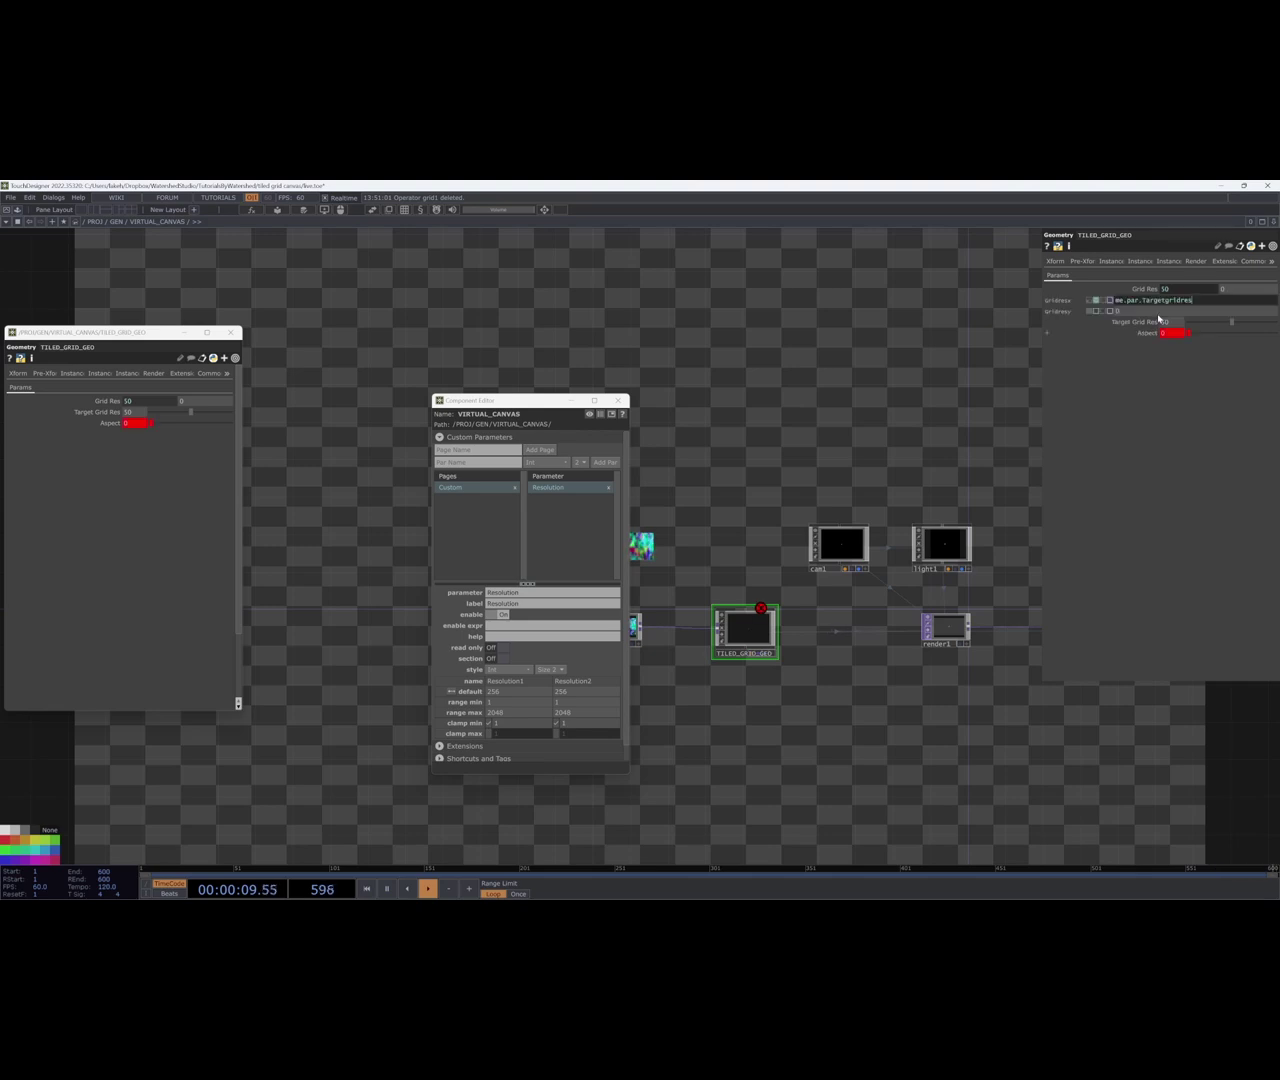
left_click(1149, 341)
left_click(1150, 306)
left_click(1153, 322)
left_click_drag(1042, 366, 678, 366)
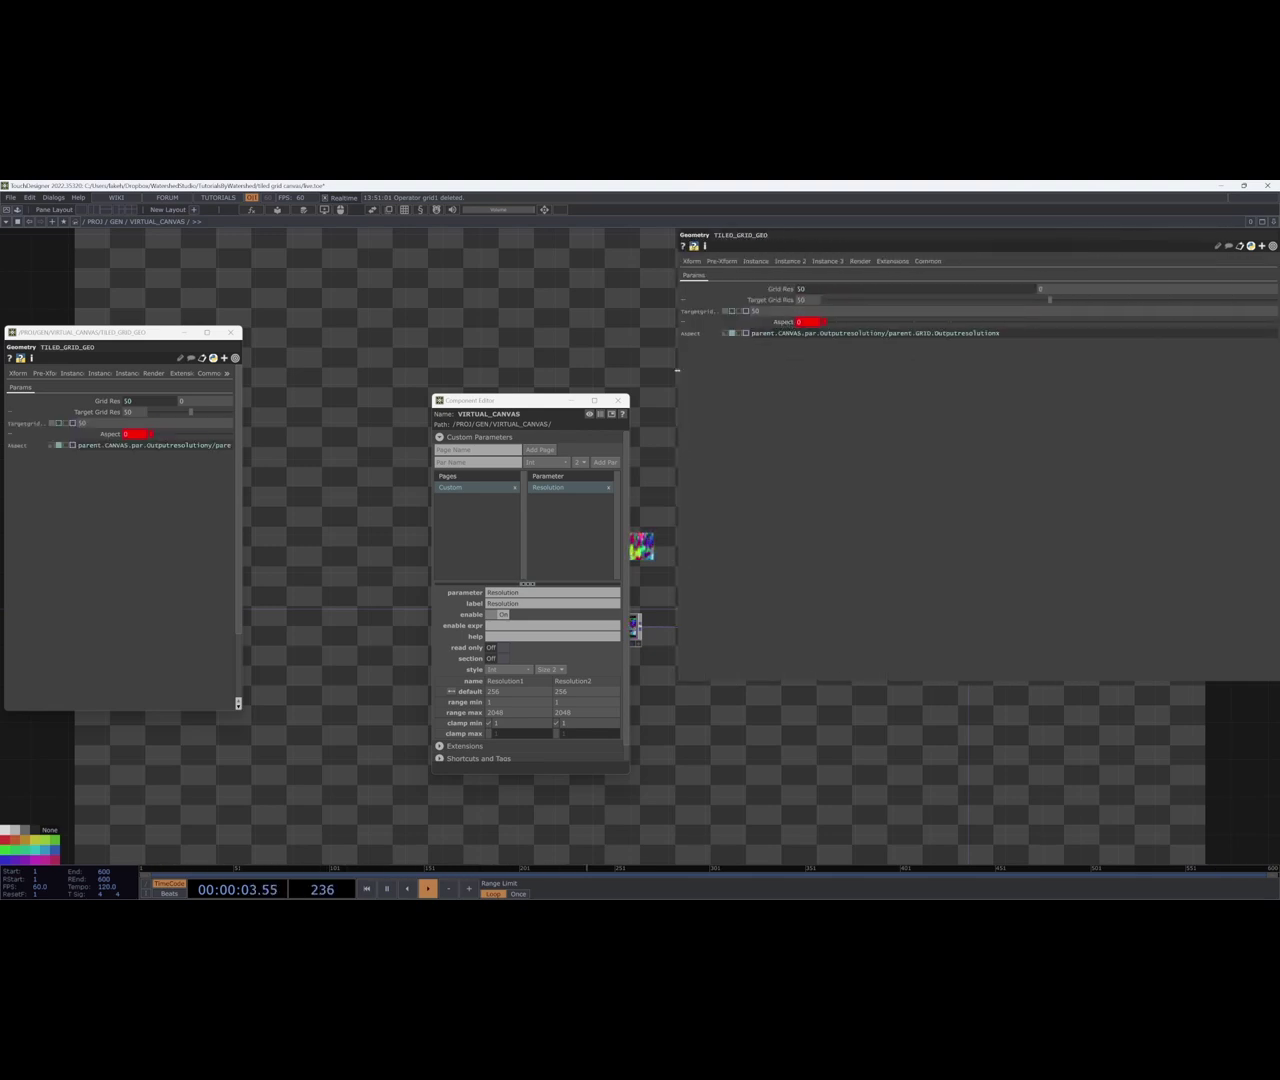
Set the Aspect expression to parent.CANVAS.par.Resolution2/parent.CANVAS.par.Resolution1, referencing VIRTUAL_CANVAS's Resolution.
left_click(542, 215)
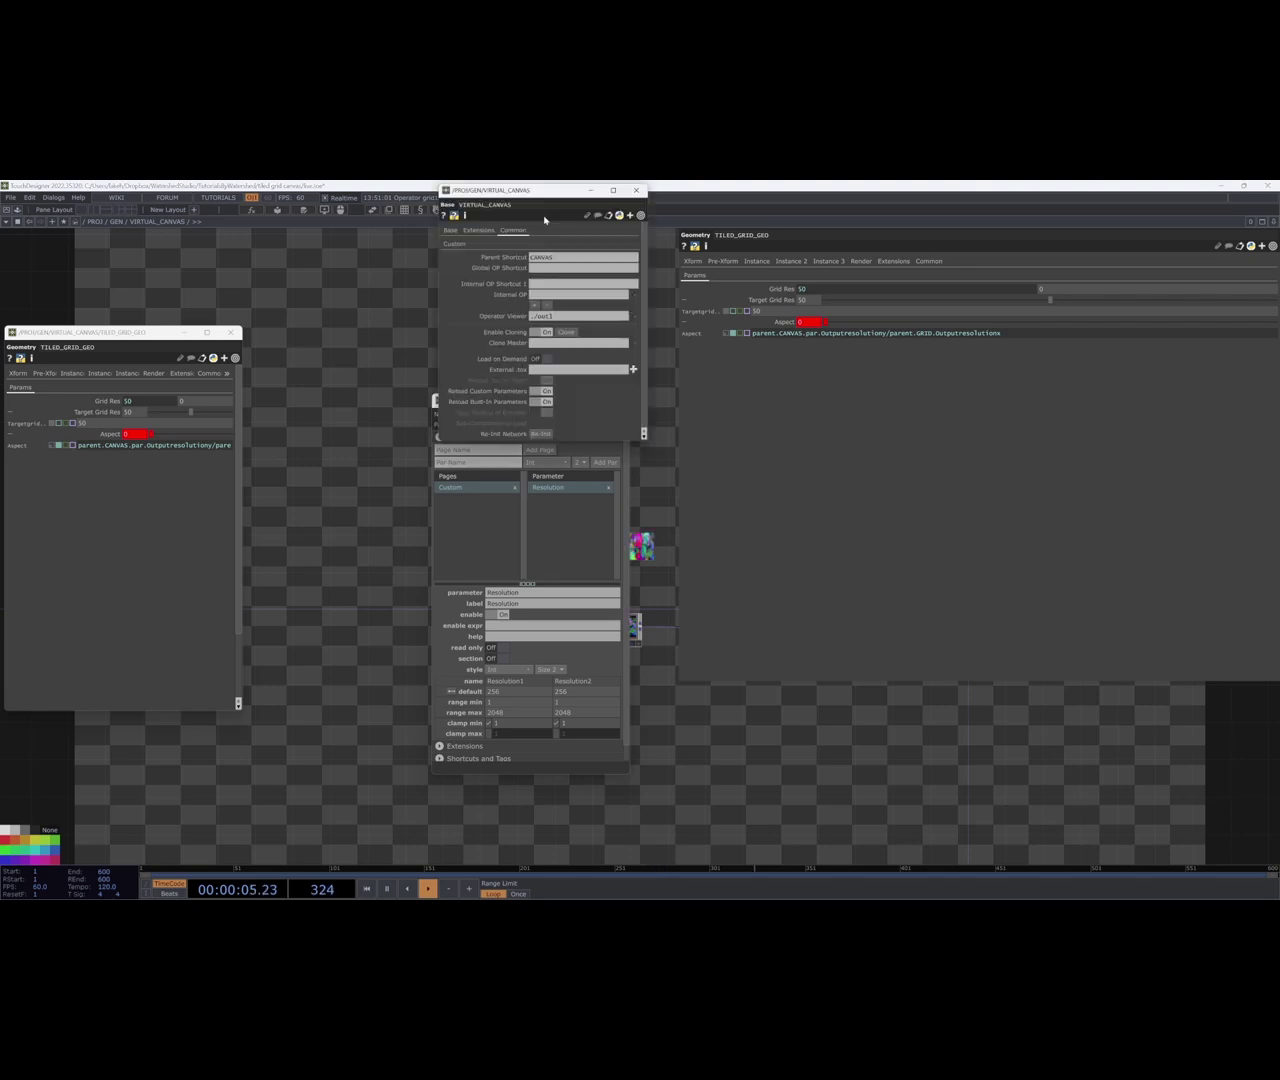
left_click(461, 243)
left_click(503, 256)
left_click_drag(463, 268, 780, 323)
left_click(785, 334)
left_click(875, 338)
left_click(887, 339)
type("parent.CANVAS.par.Resolution2")
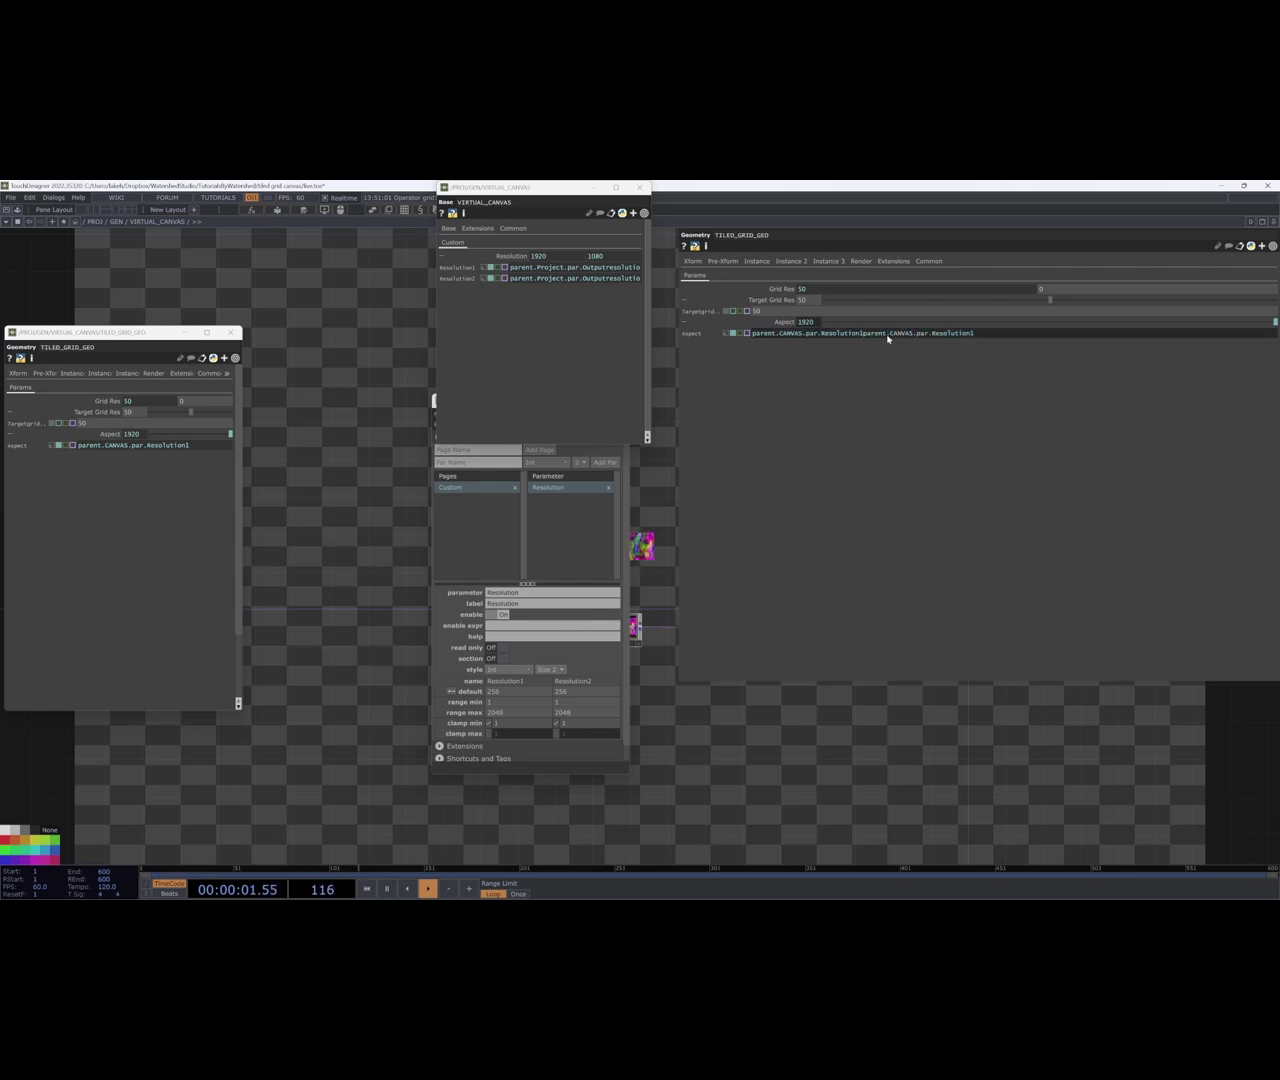
type("/")
key("Return")
left_click(640, 187)
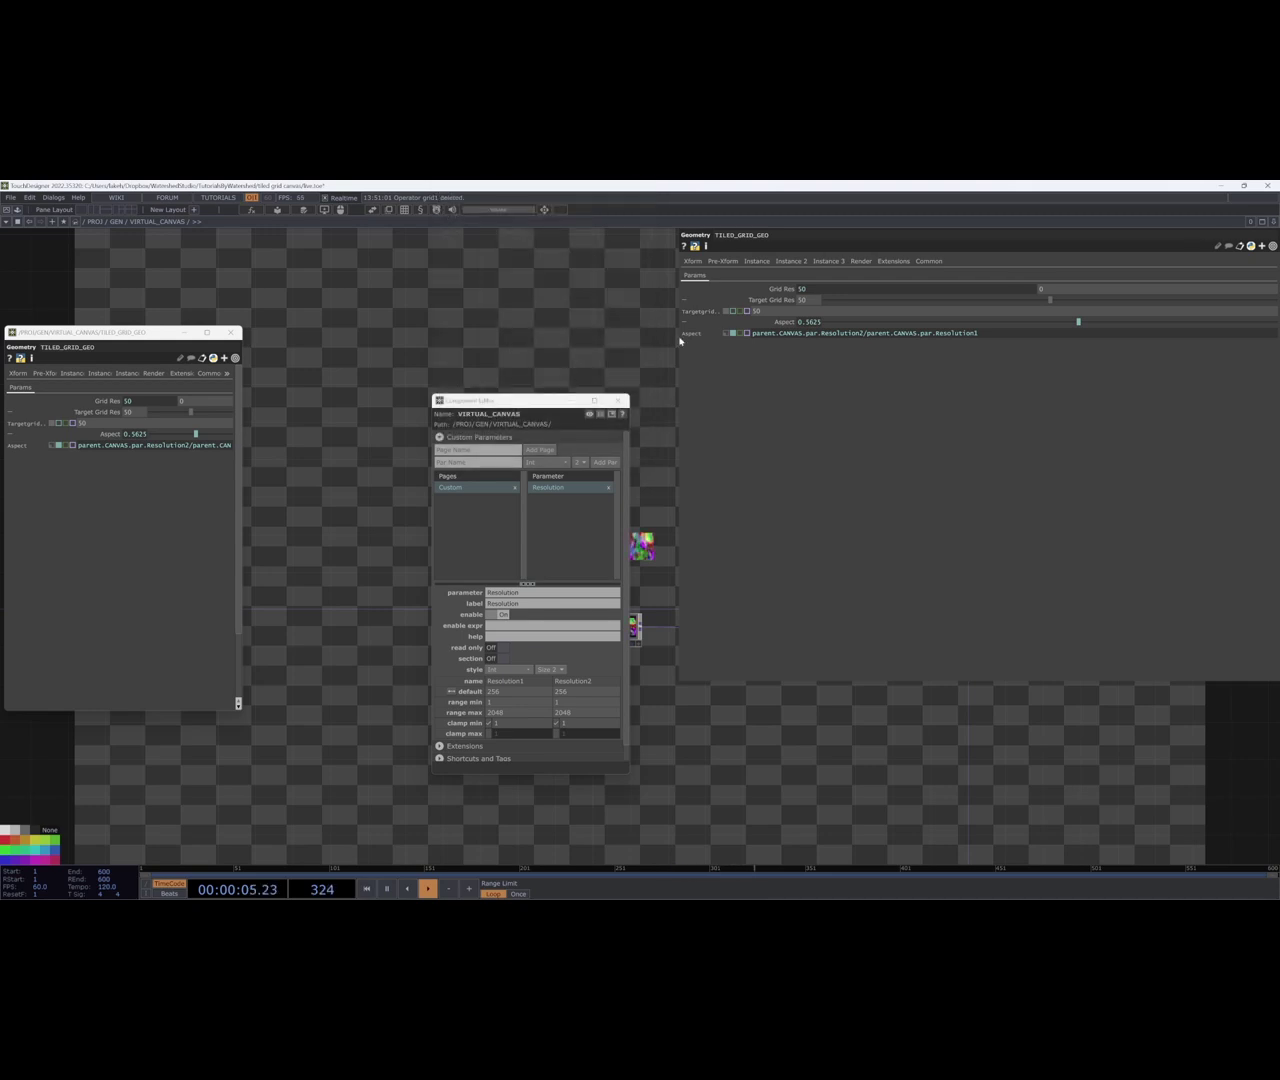
Close the VIRTUAL_CANVAS component editor and collapse the expanded Target Grid Res and Aspect parameters.
left_click(618, 400)
left_click(686, 300)
left_click(685, 311)
left_click_drag(588, 474, 440, 493)
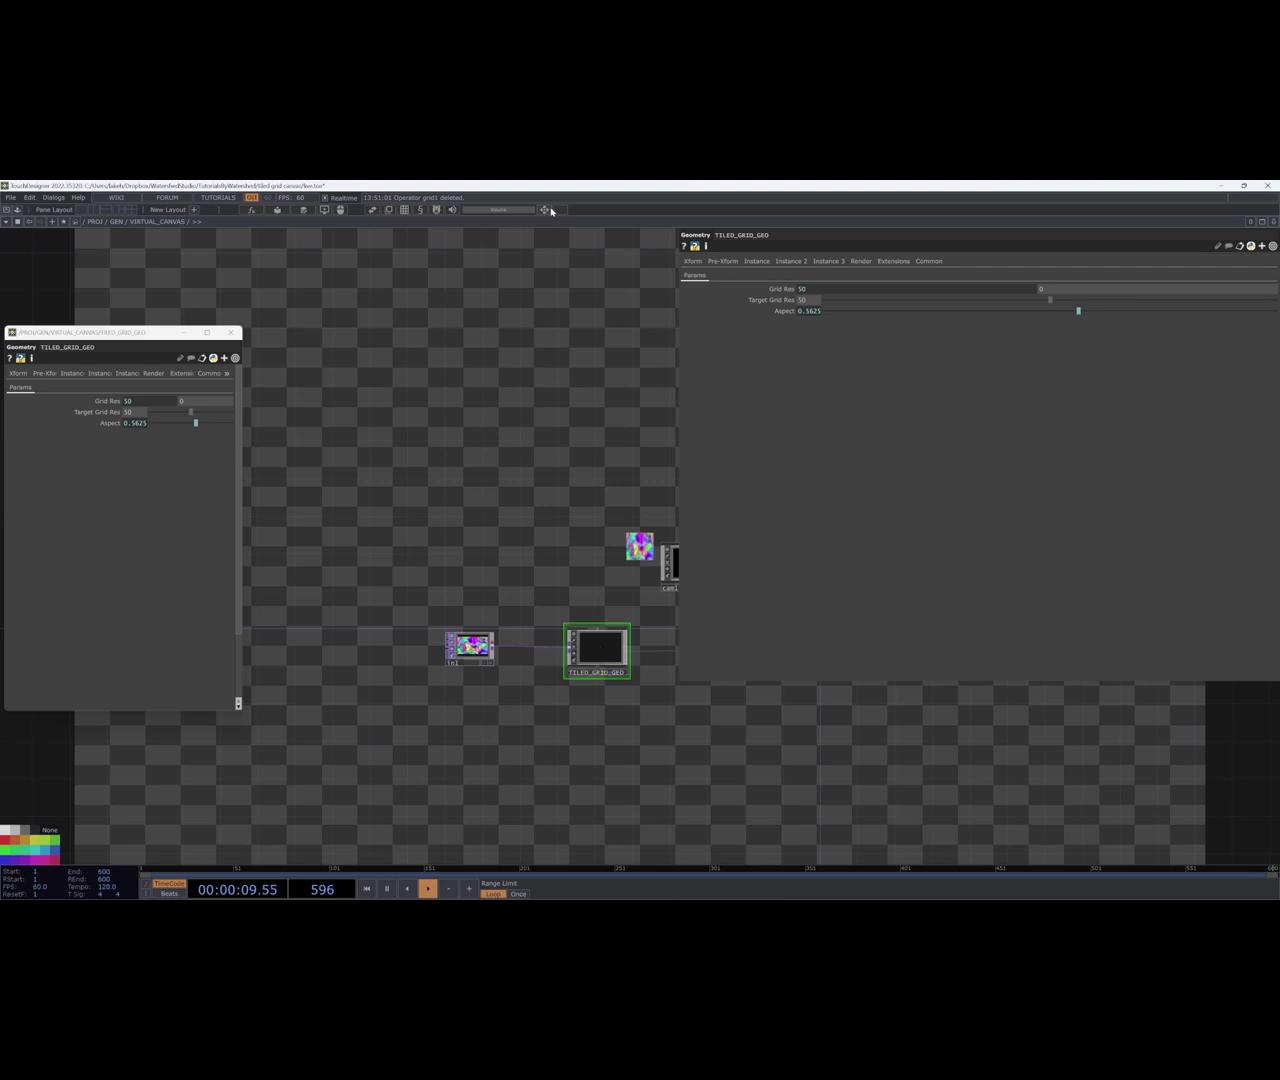
Go inside TILED_GRID_GEO, reopen its component editor and make the Aspect parameter read only.
left_click(548, 209)
left_click(637, 187)
key("i")
left_click(543, 222)
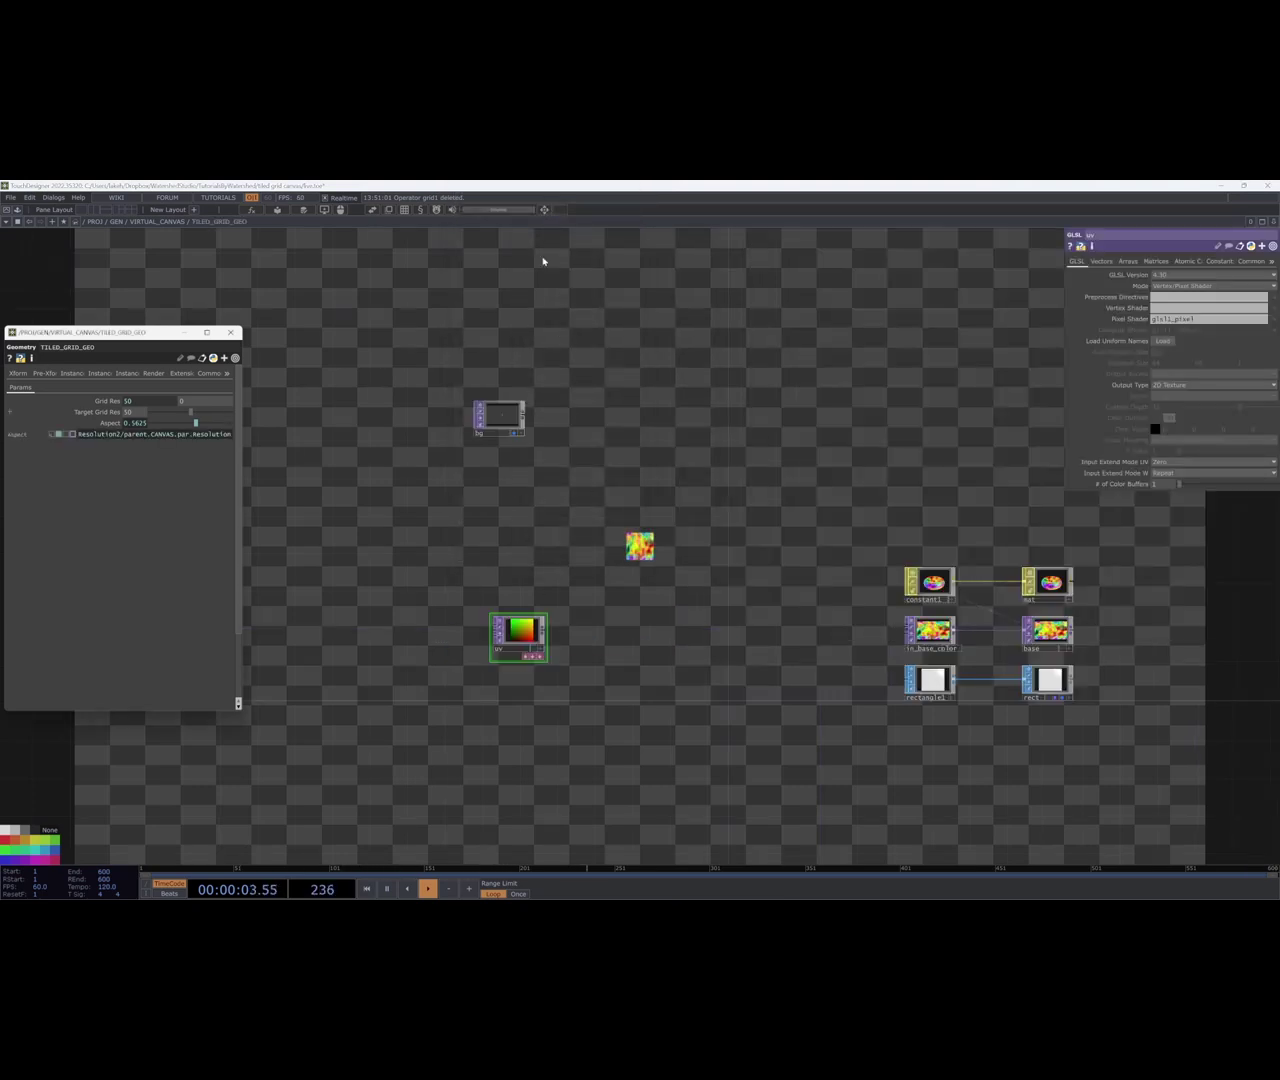
left_click(548, 211)
left_click(565, 297)
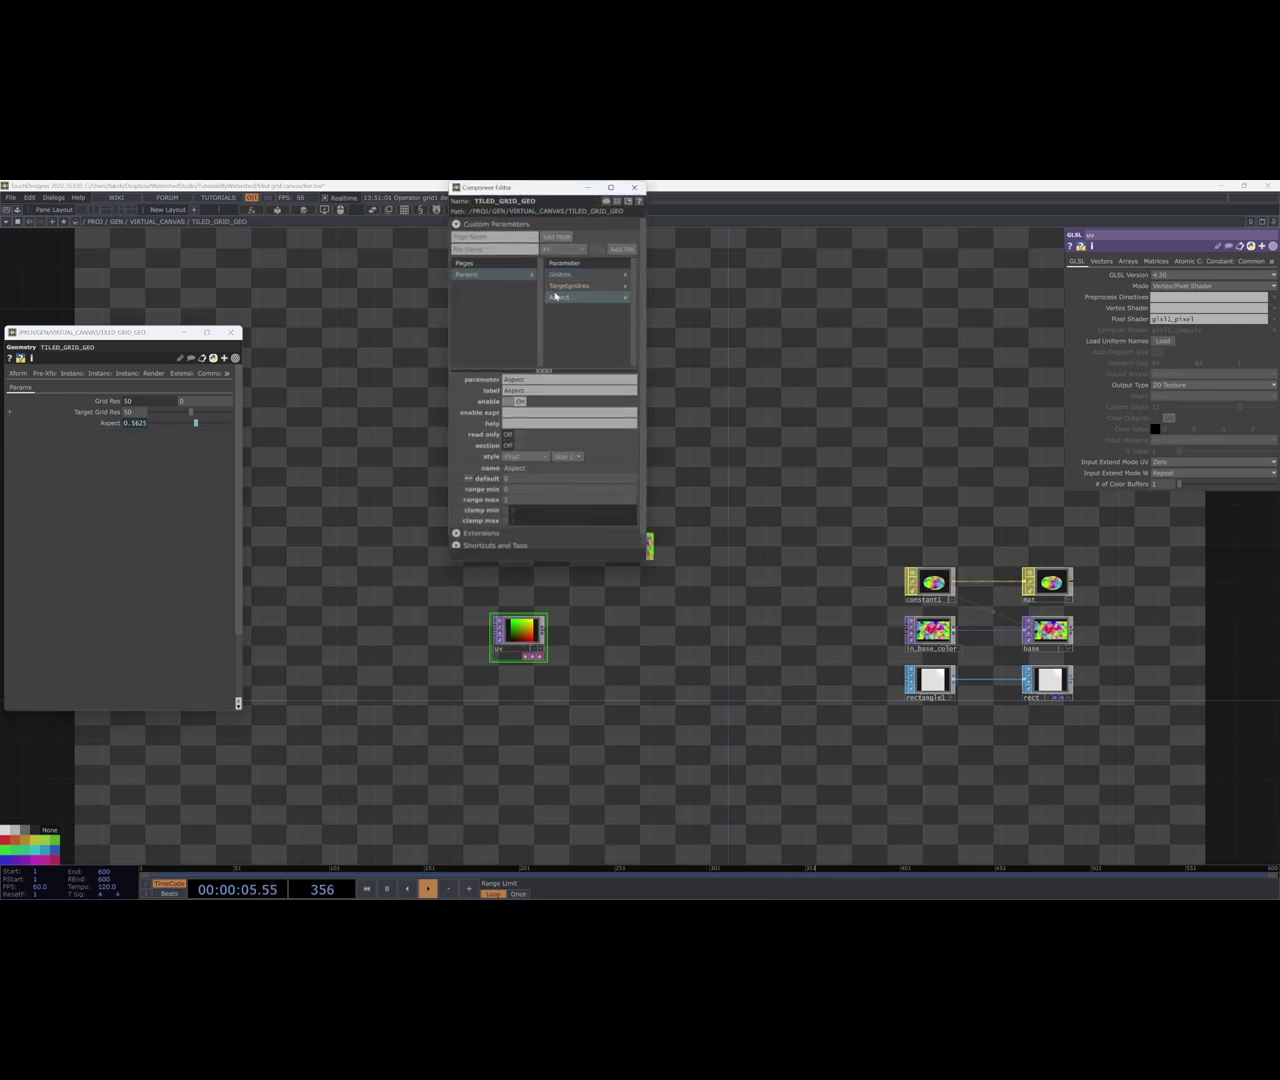
left_click(514, 435)
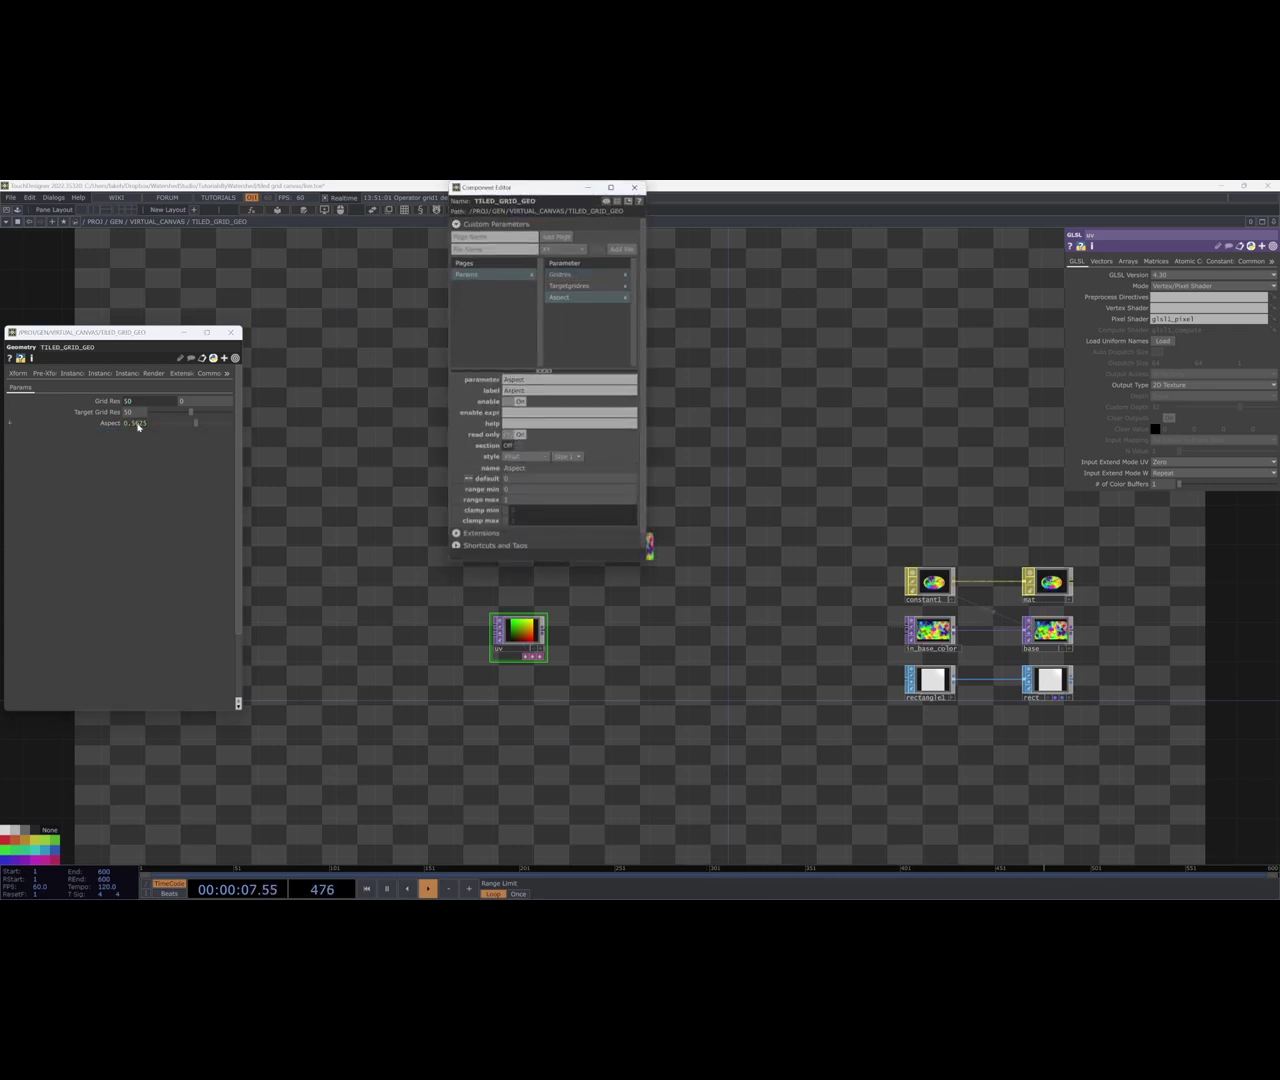
Reorder Aspect above Grid Res and start a new section at Grid Res.
left_click_drag(478, 190, 335, 251)
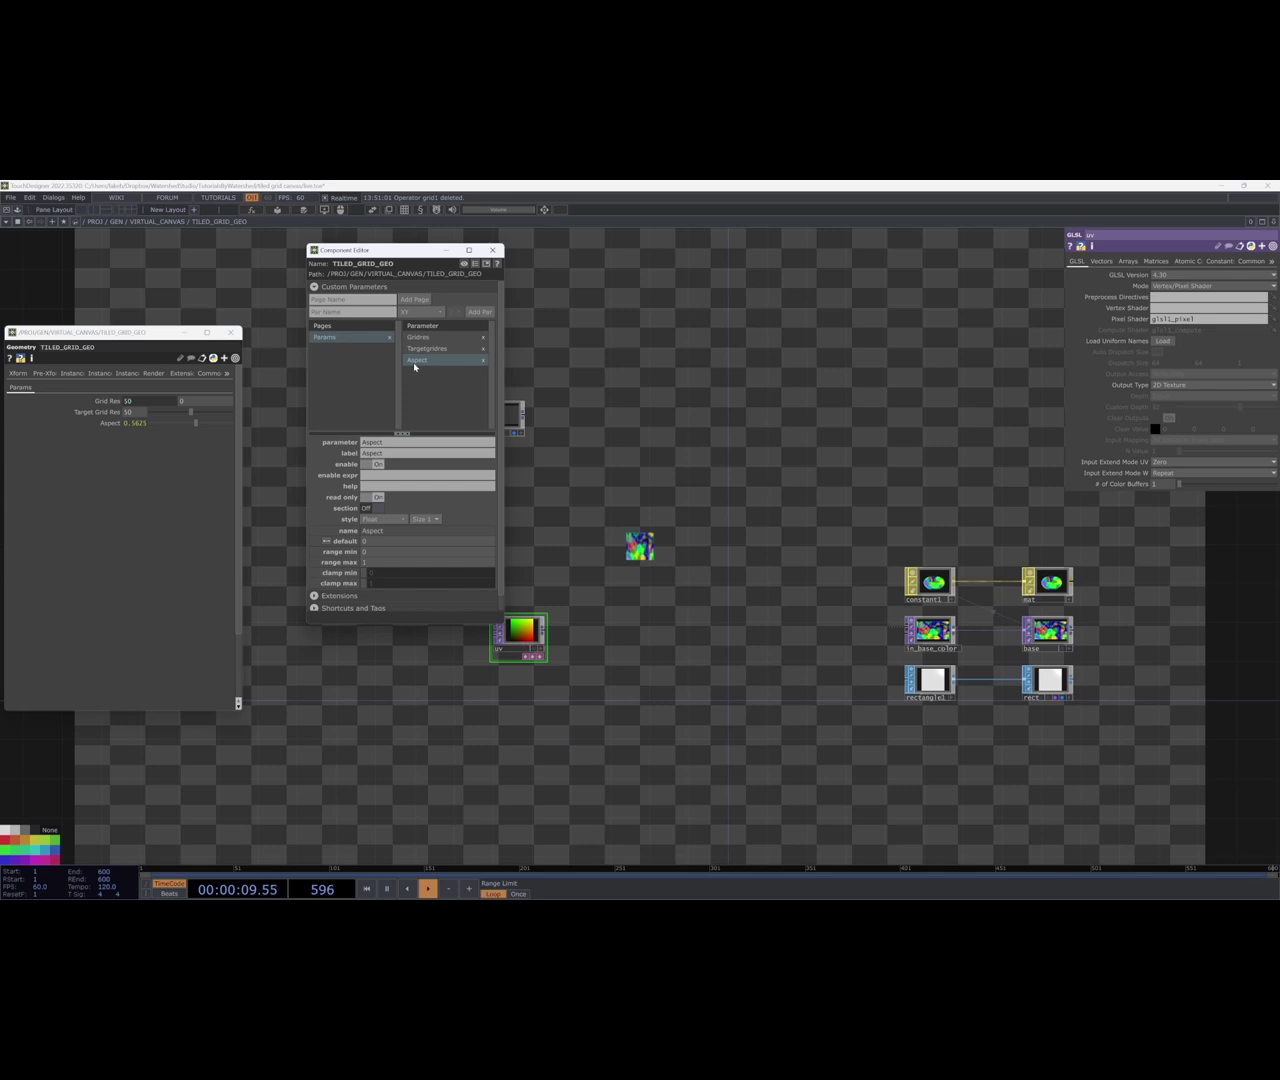
left_click_drag(415, 362, 416, 334)
left_click(432, 350)
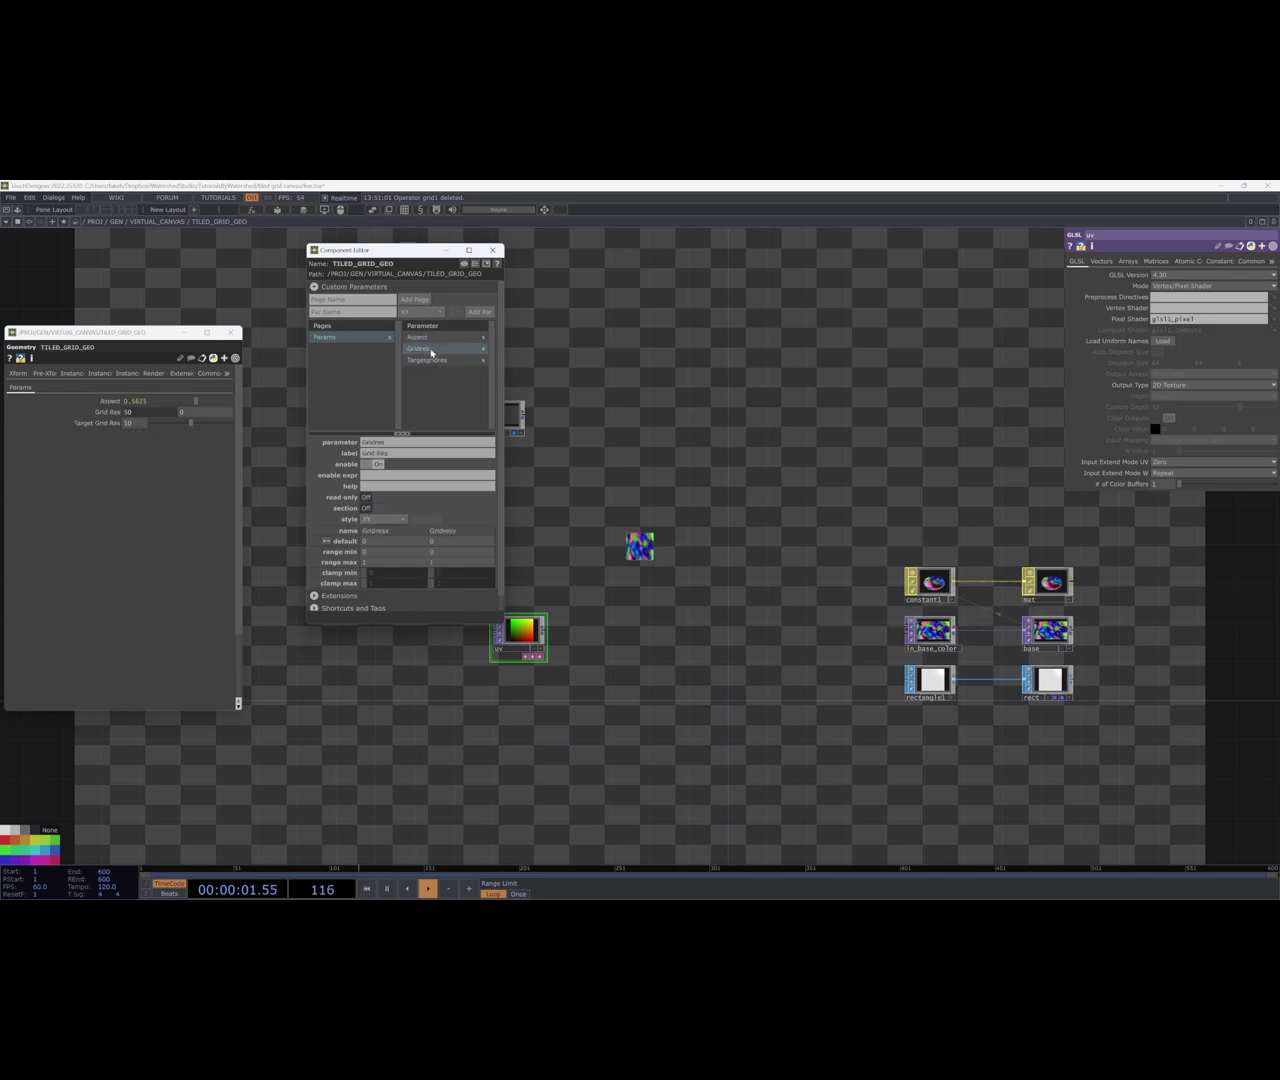
left_click(372, 508)
Set the Grid Res Y expression to me.par.Gridresx * me.par.Aspect.
left_click_drag(122, 428, 98, 418)
left_click_drag(22, 430, 108, 441)
left_click(115, 443)
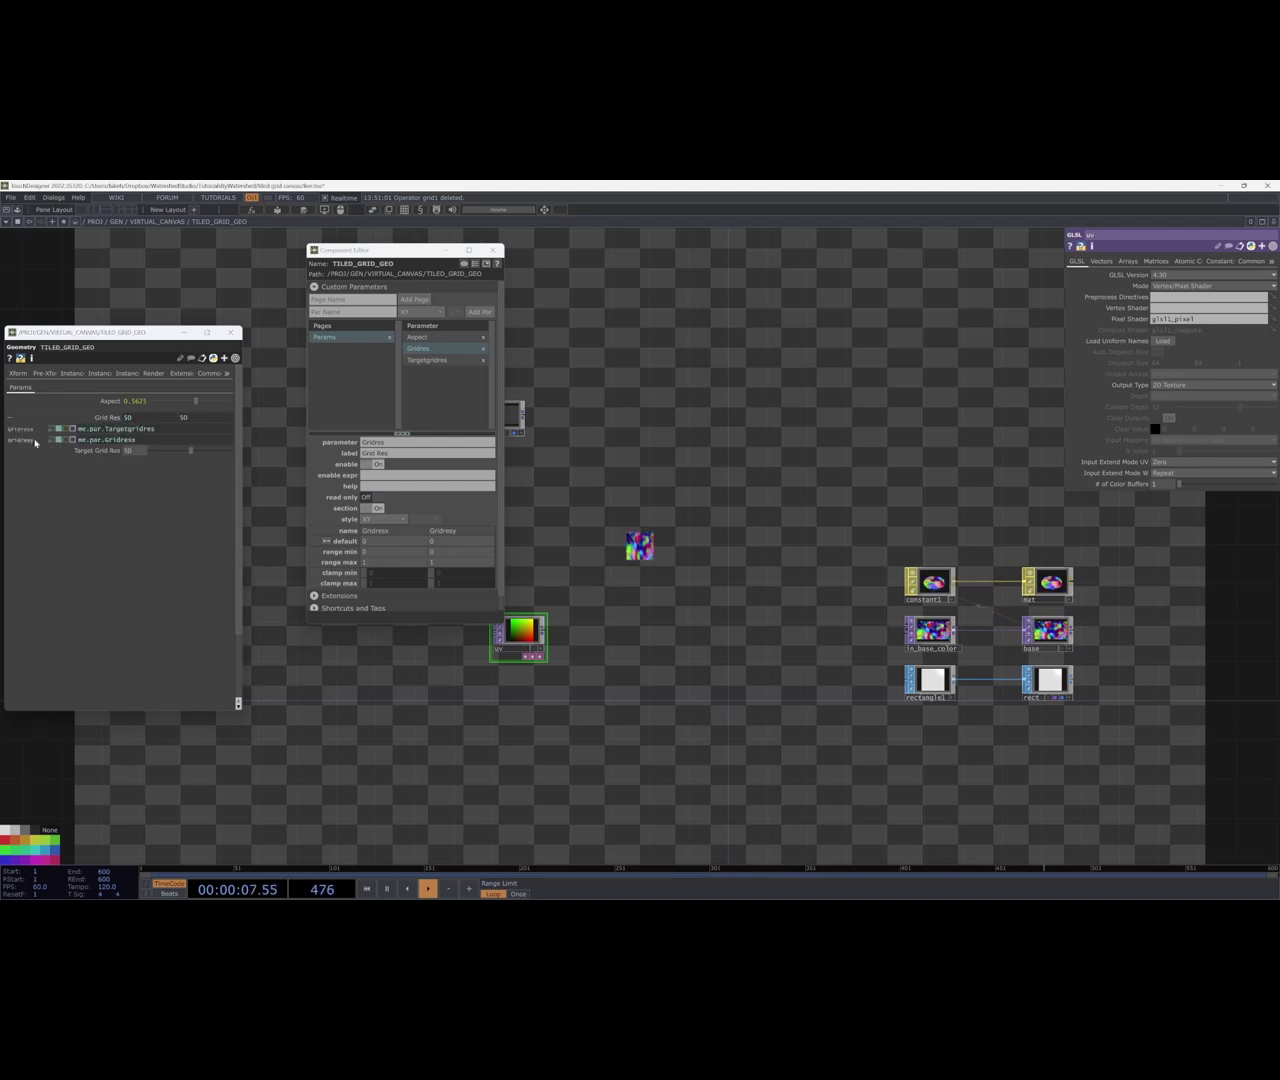
left_click(162, 442)
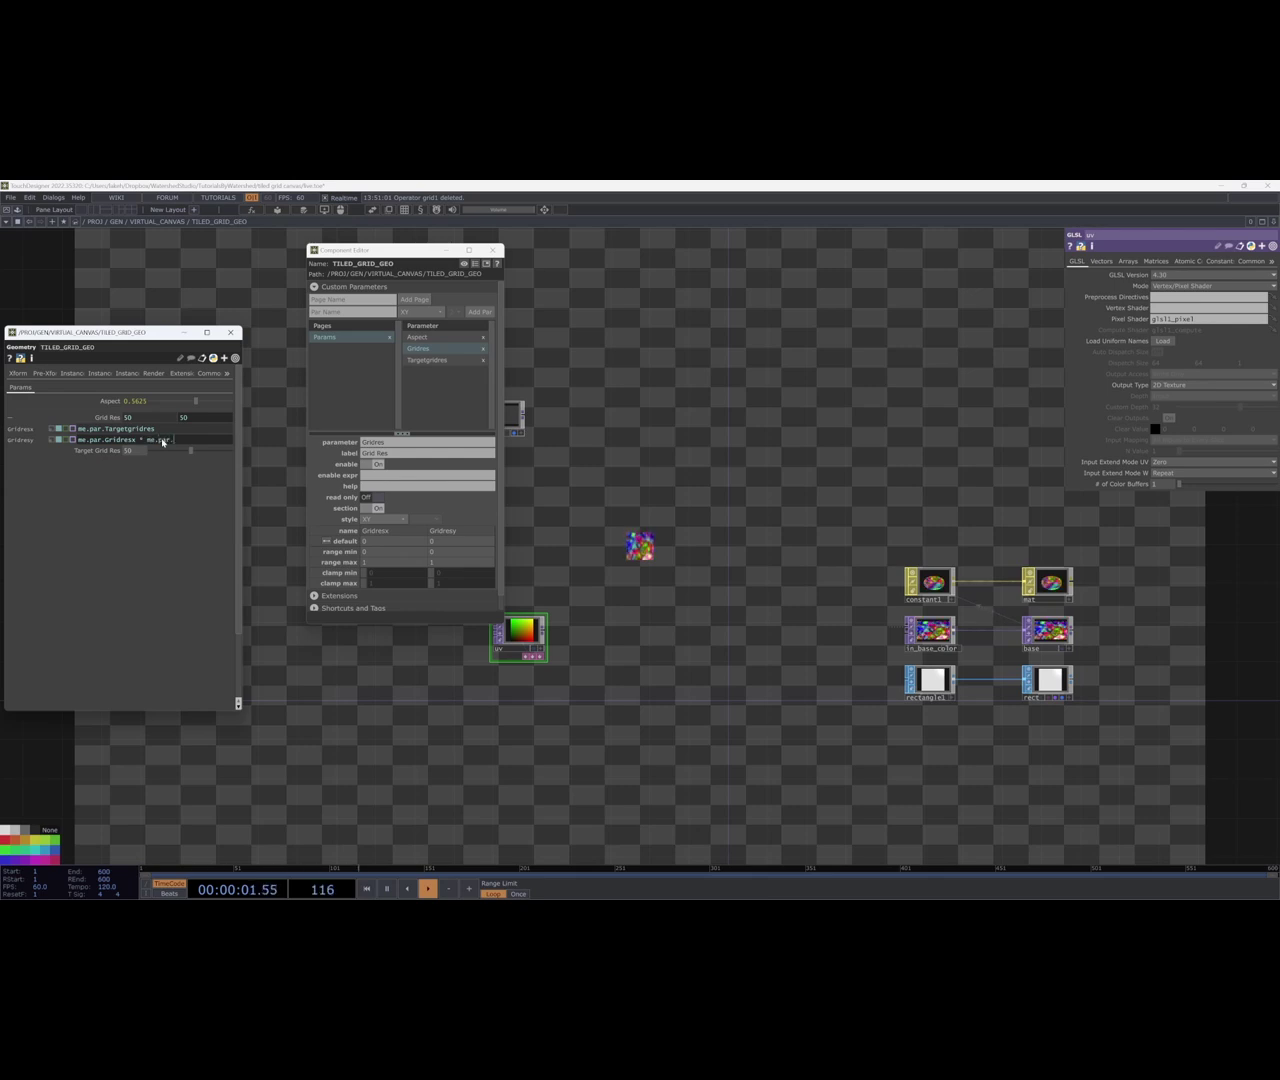
key("Return")
Set Target Grid Res to 83 and wrap the Grid Res Y expression in math.ceil().
mouse_move(187, 459)
left_mouse_down()
mouse_move(156, 455)
mouse_move(173, 461)
left_mouse_up()
left_click_drag(260, 466, 149, 473)
left_click_drag(226, 472, 110, 411)
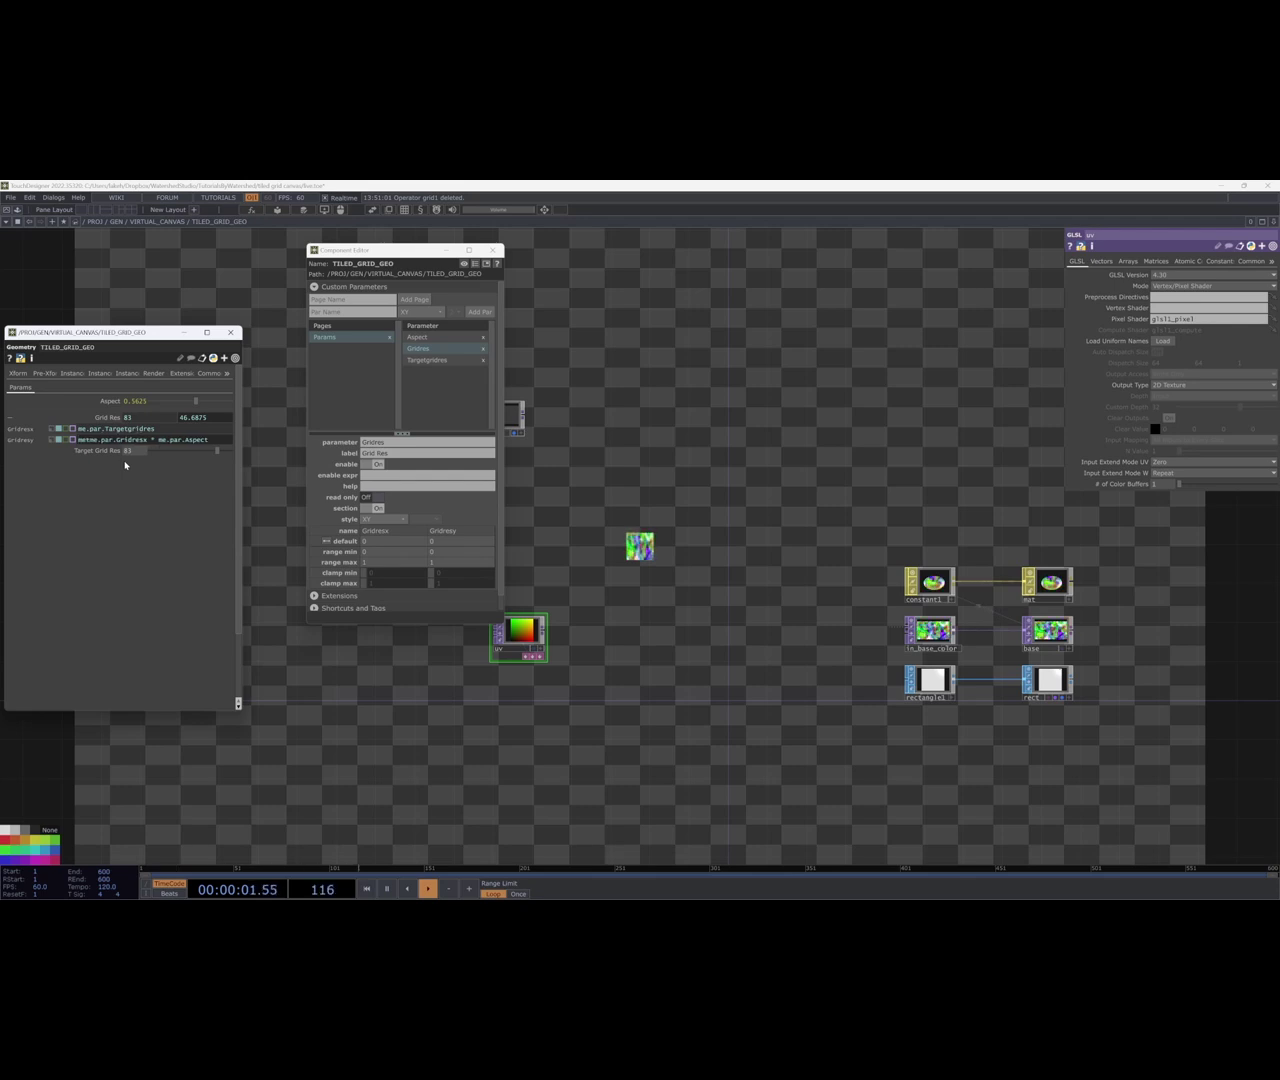
type("math.ceil(")
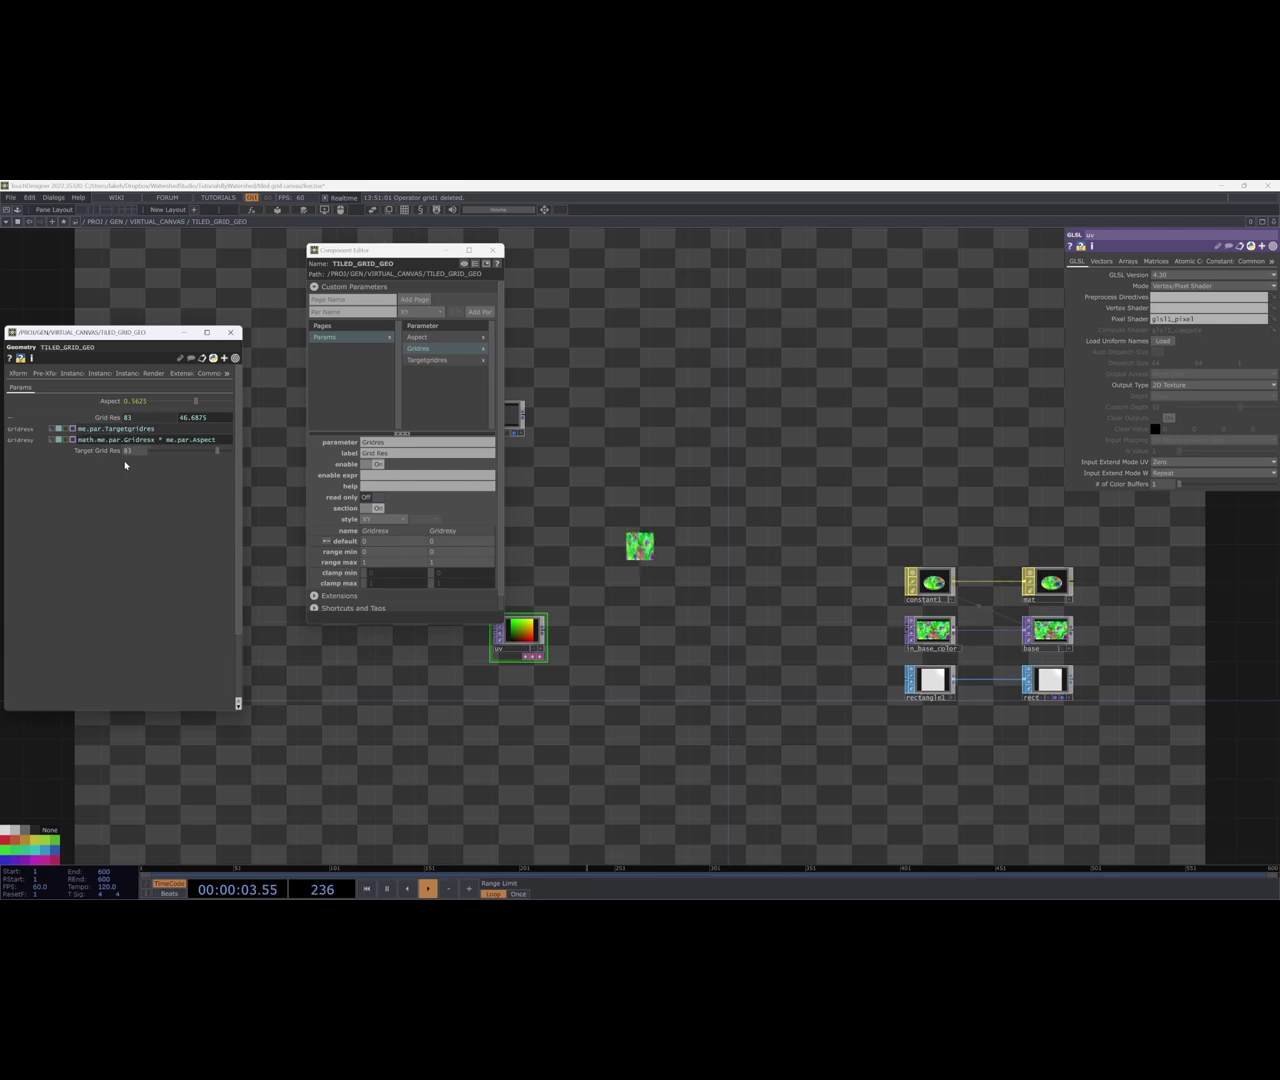
key("BackSpace")
key("BackSpace")
type("il(")
key("Return")
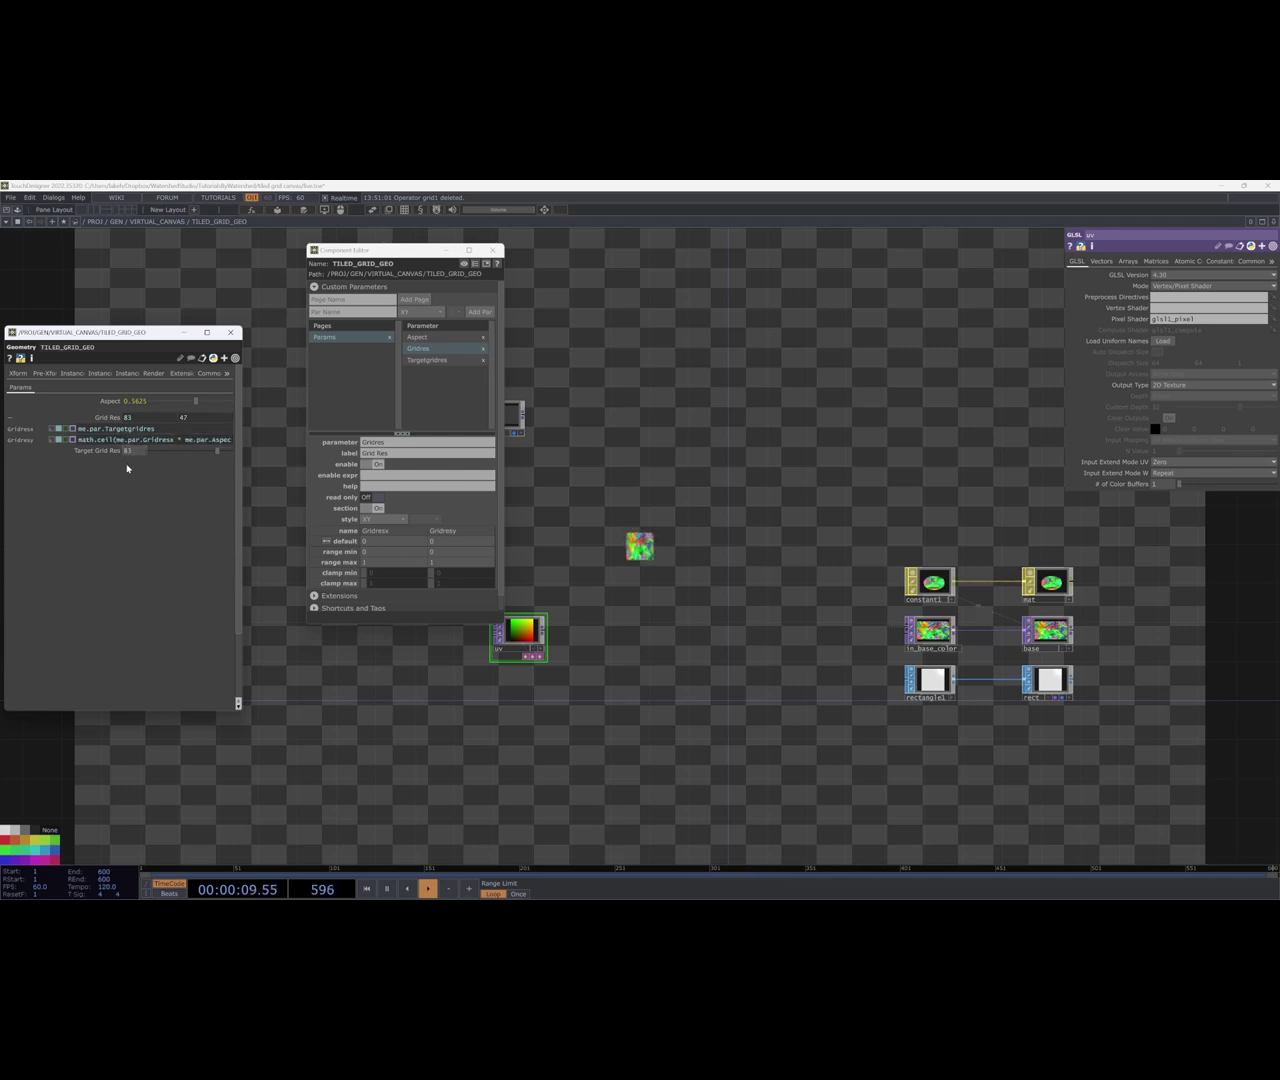
Collapse the Grid Res parameter and set Target Grid Res to 49.
mouse_move(105, 423)
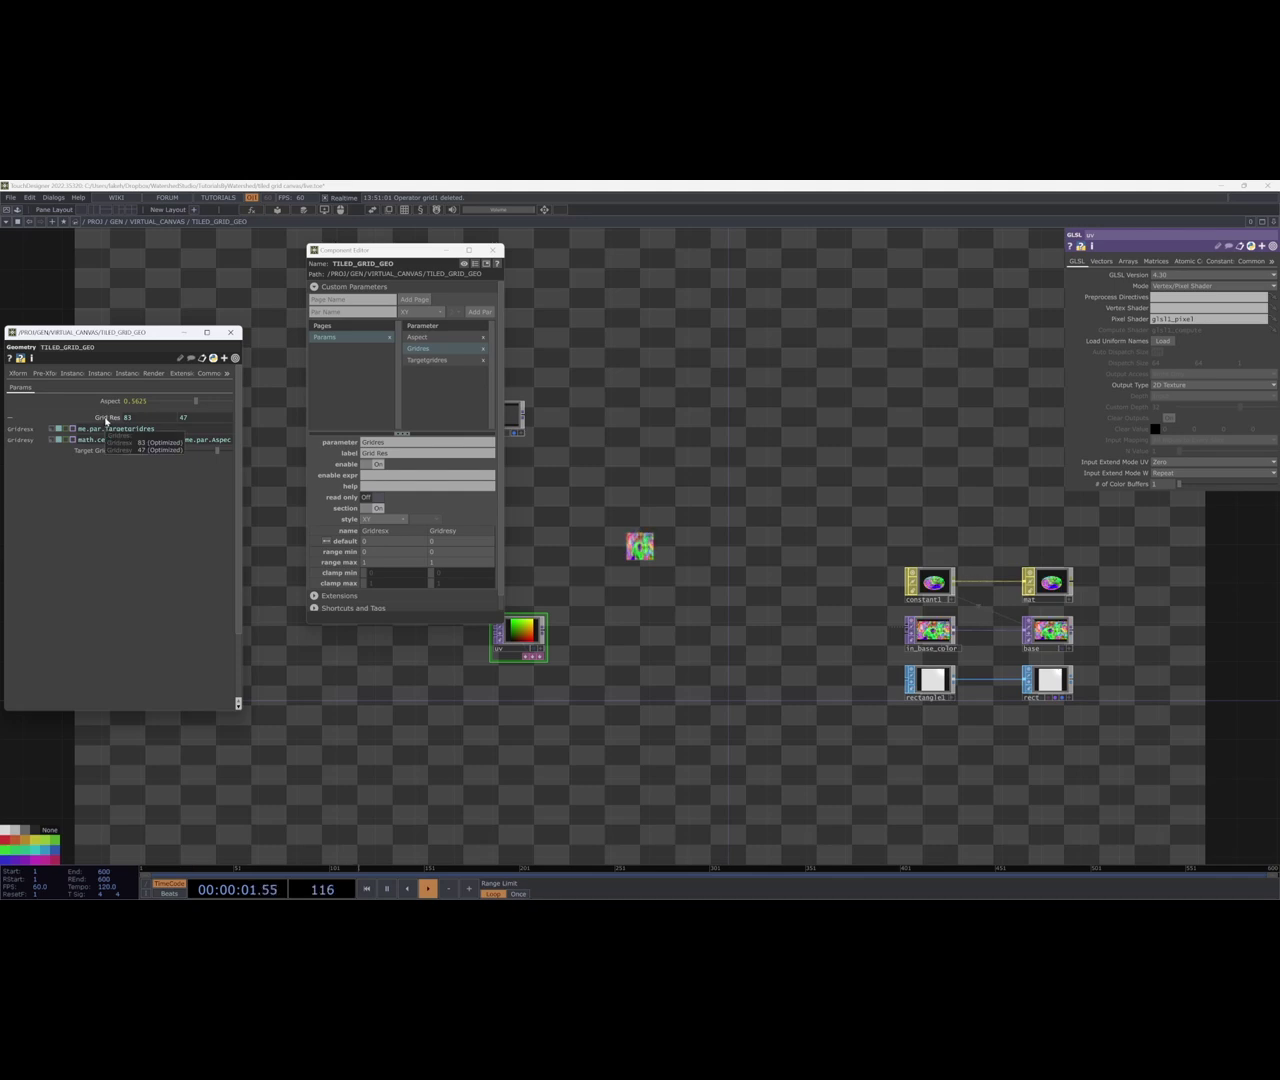
left_click(12, 419)
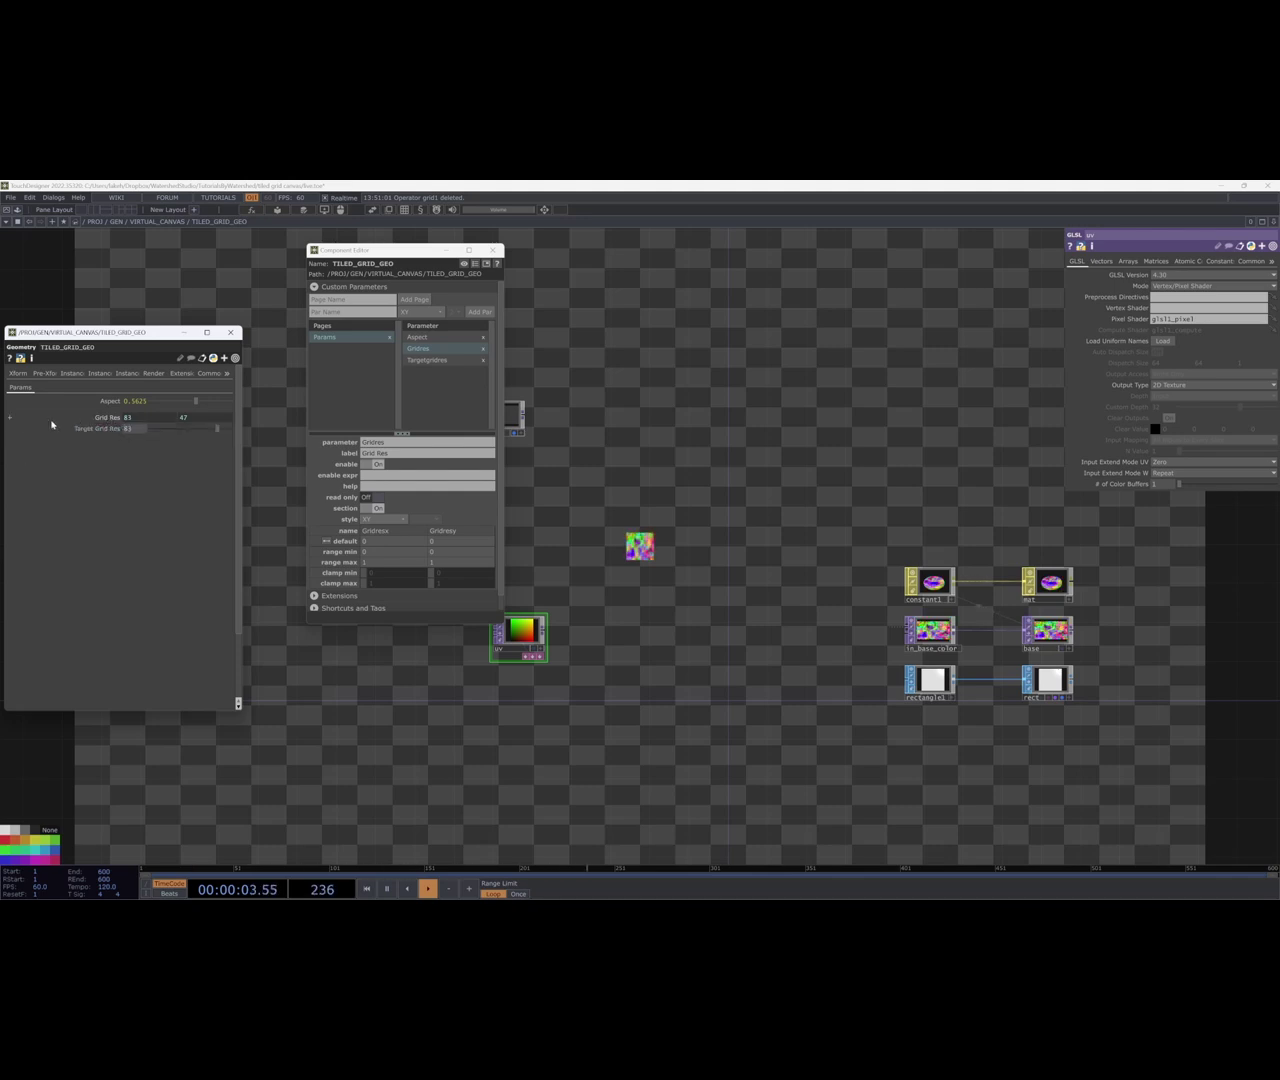
mouse_move(217, 428)
left_mouse_down()
mouse_move(158, 428)
mouse_move(242, 433)
mouse_move(172, 432)
mouse_move(200, 429)
left_mouse_up()
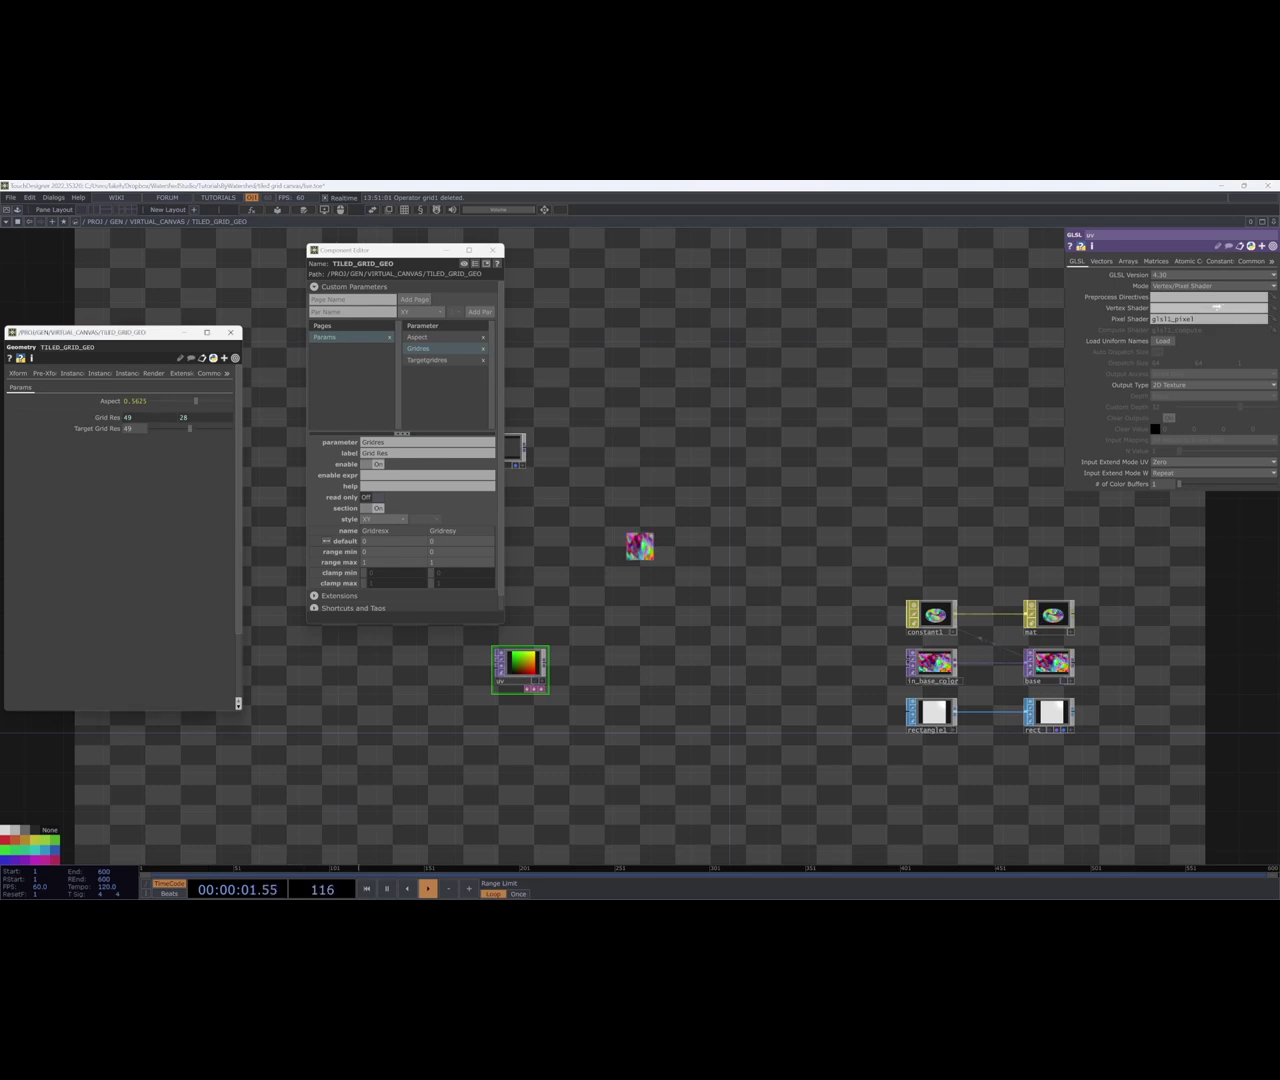
Reference Grid Res in the uv GLSL TOP's Resolution and set its Pixel Format to 32-bit float (RGBA).
left_click(1250, 261)
left_click_drag(1251, 263, 1144, 286)
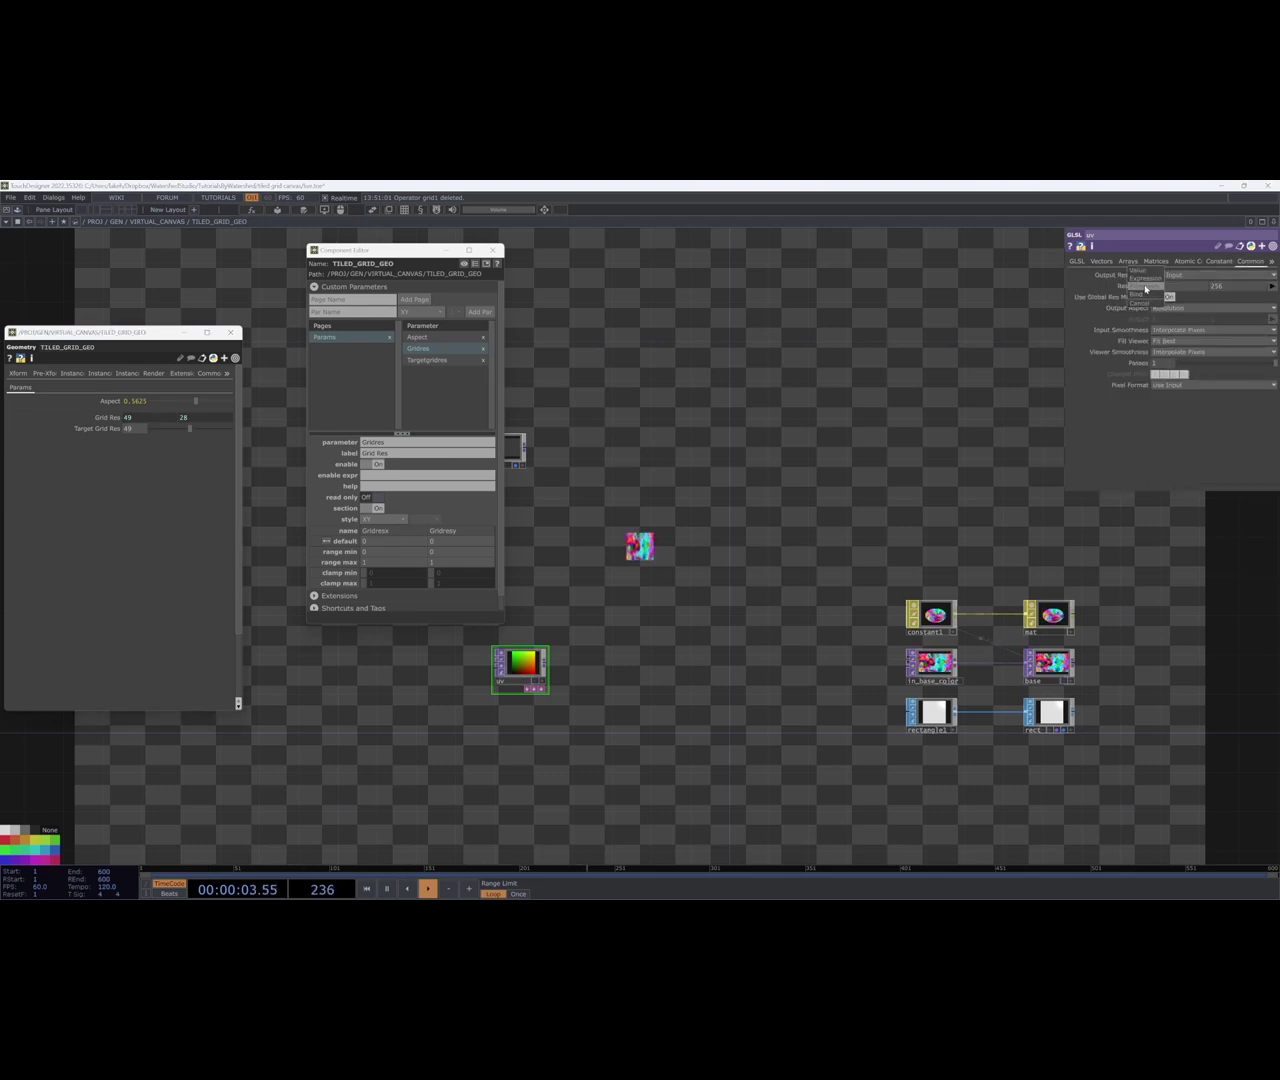
left_click(1146, 287)
left_click(1212, 385)
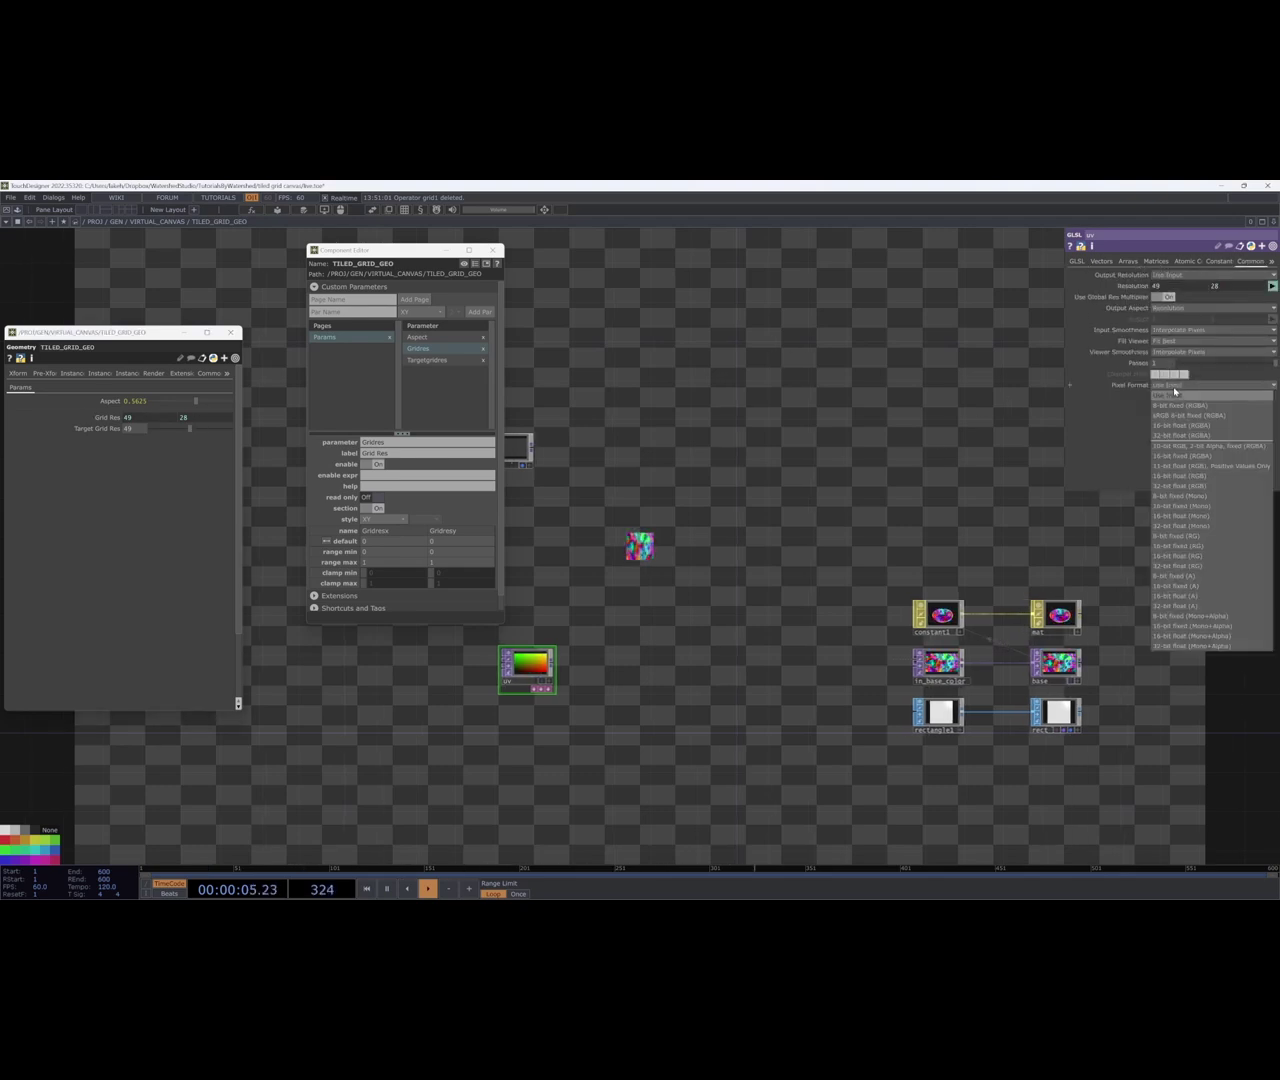
left_click(1200, 440)
Add a GLSL TOP wired to the output of the uv TOP.
left_click_drag(574, 586, 554, 645)
left_click_drag(730, 655, 803, 691)
left_click_drag(628, 680, 569, 670)
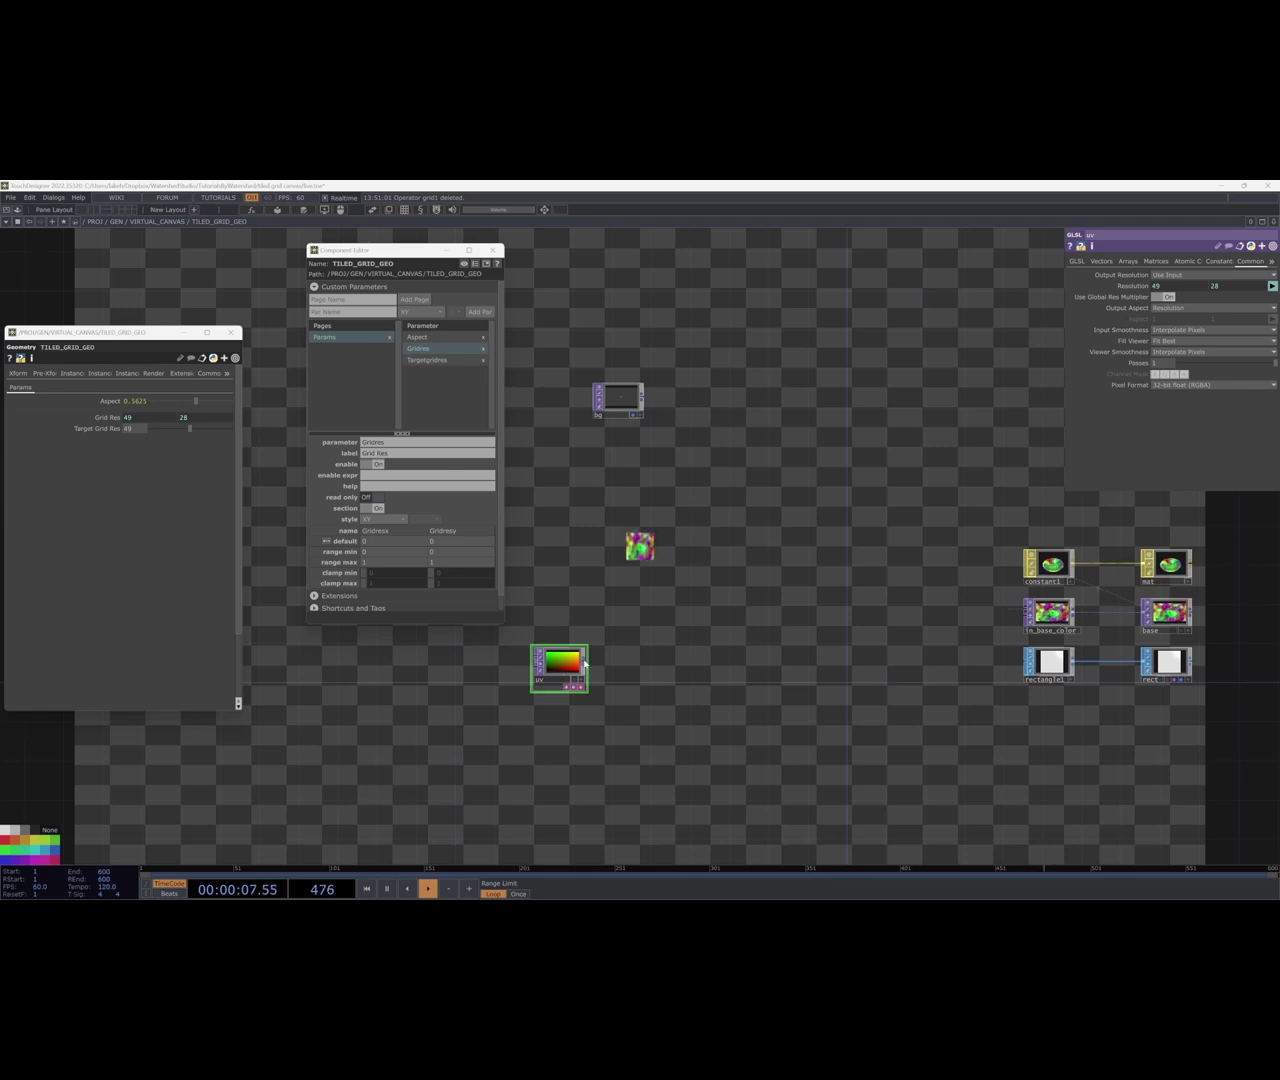
key("Tab")
left_click(470, 572)
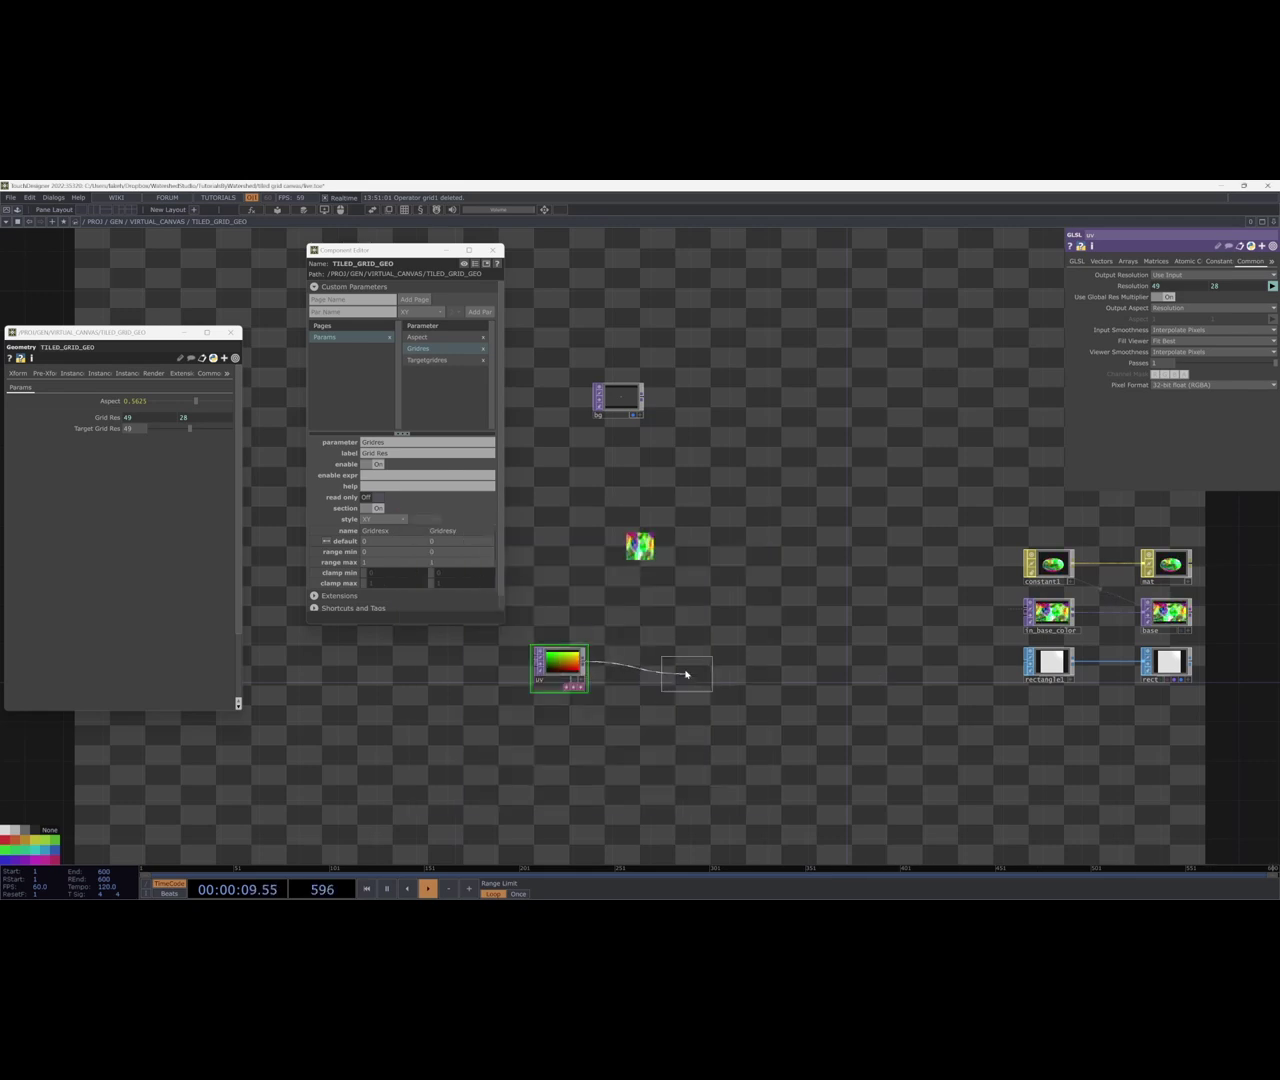
left_click(660, 668)
Open the glsl1_pixel1 shader code in its own editor window, move it clear of the nodes and make it taller.
scroll(670, 700, "up", 4)
left_click(668, 724)
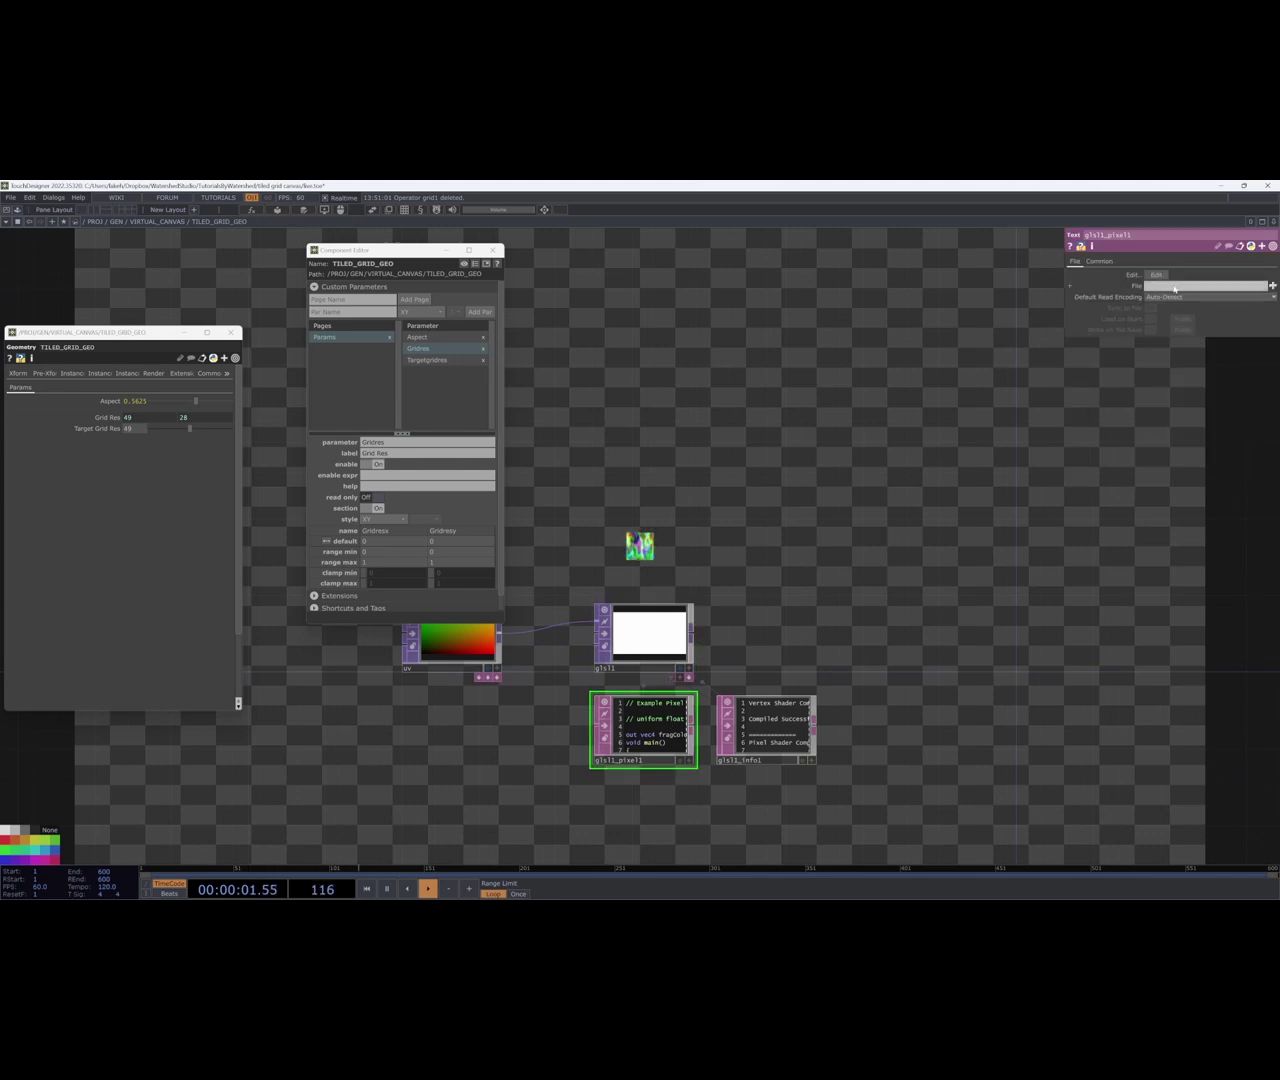
scroll(648, 722, "up", 2)
right_click(647, 718)
left_click(681, 740)
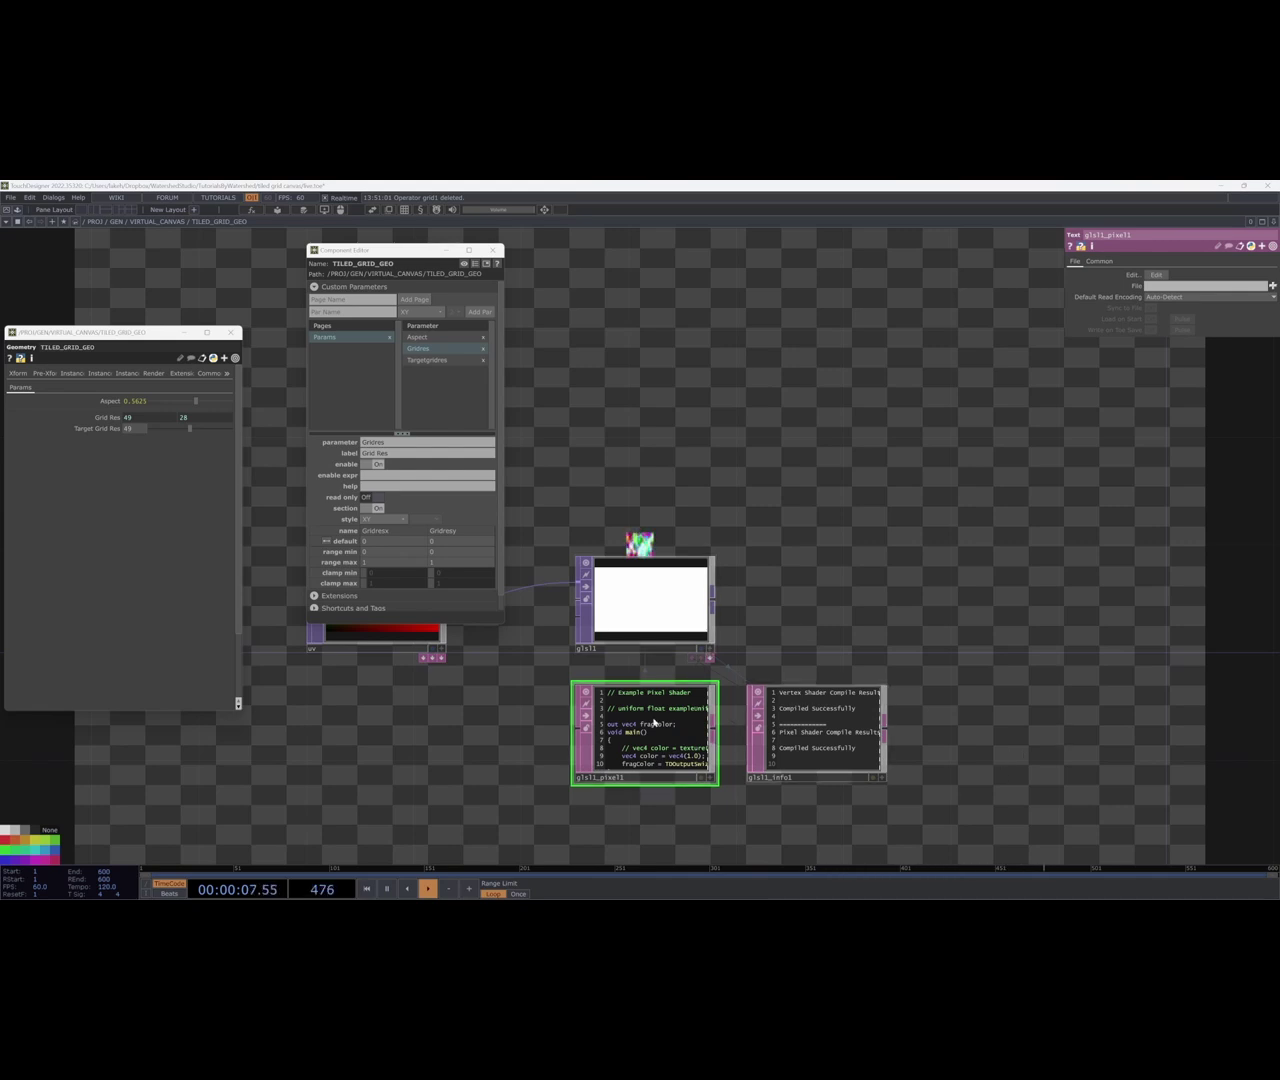
right_click(657, 727)
left_click(700, 745)
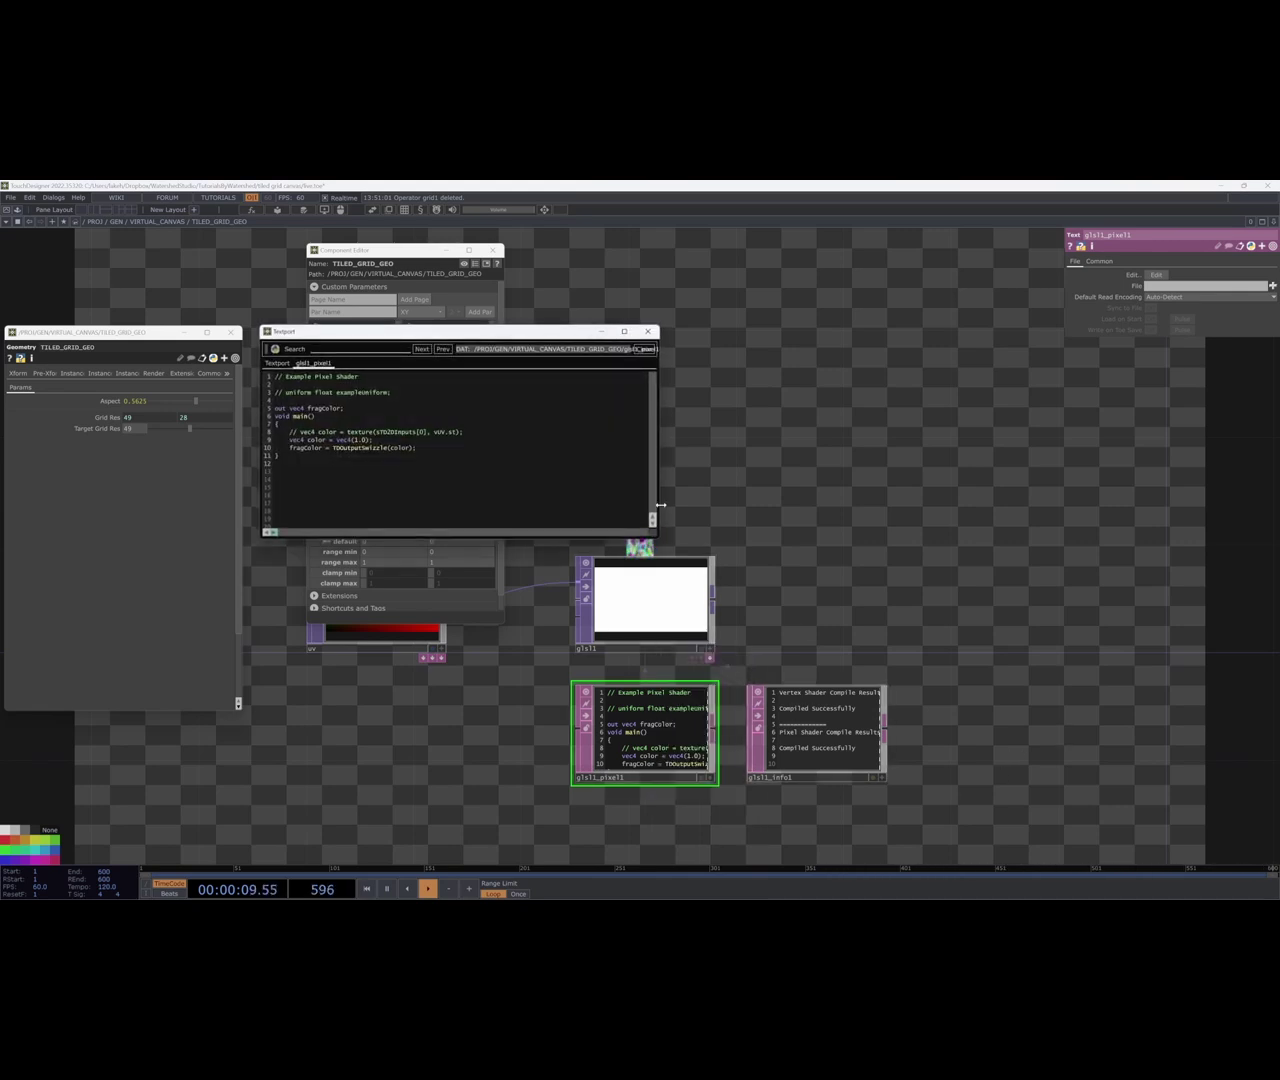
left_click_drag(471, 331, 994, 355)
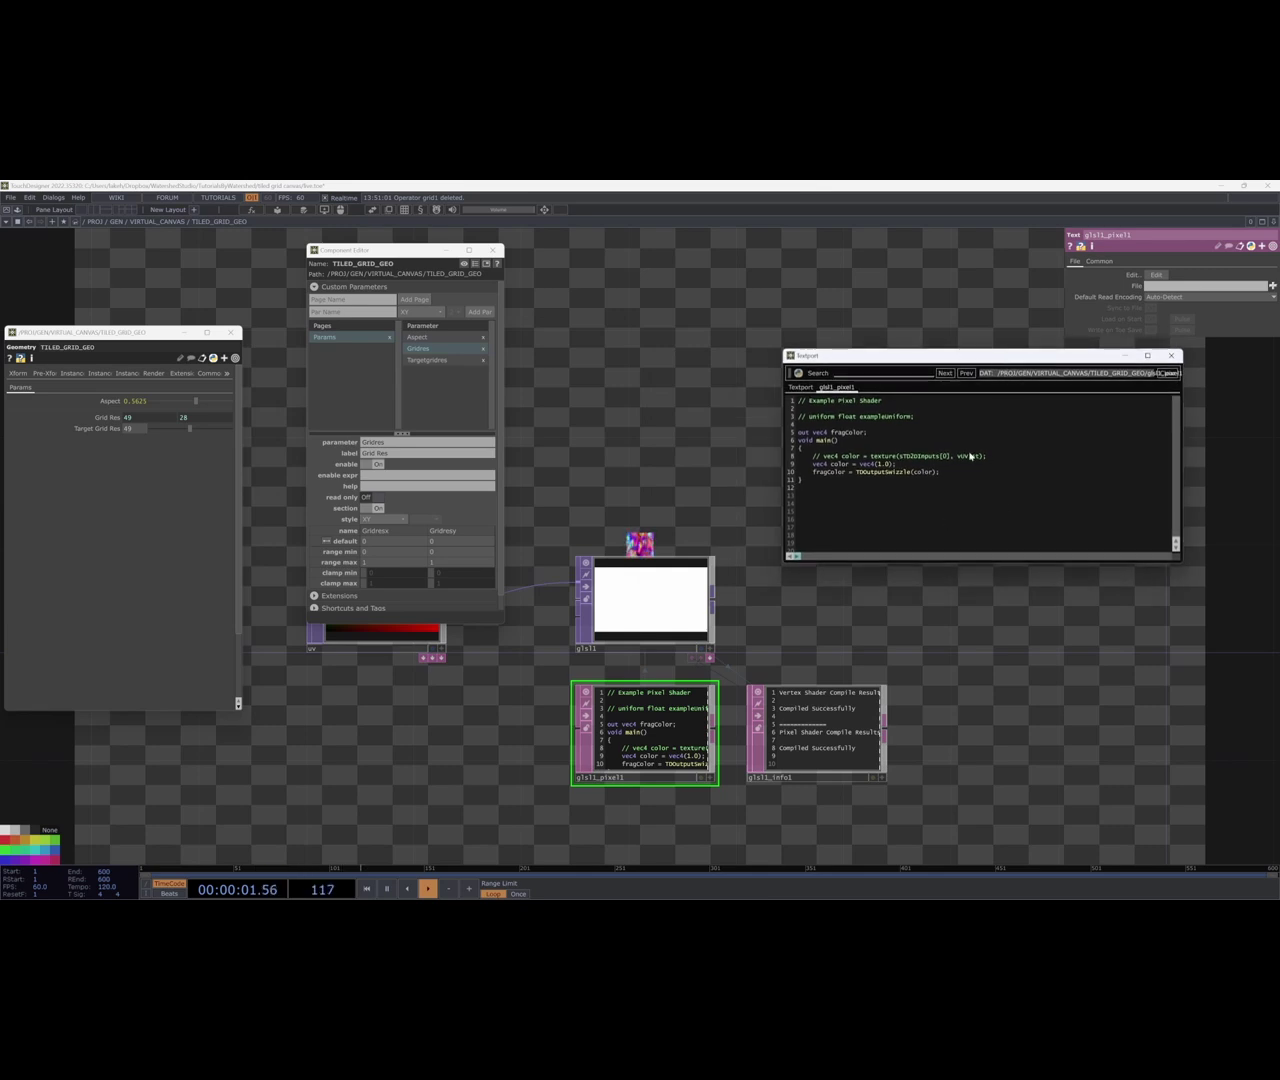
left_click_drag(1035, 564, 1046, 678)
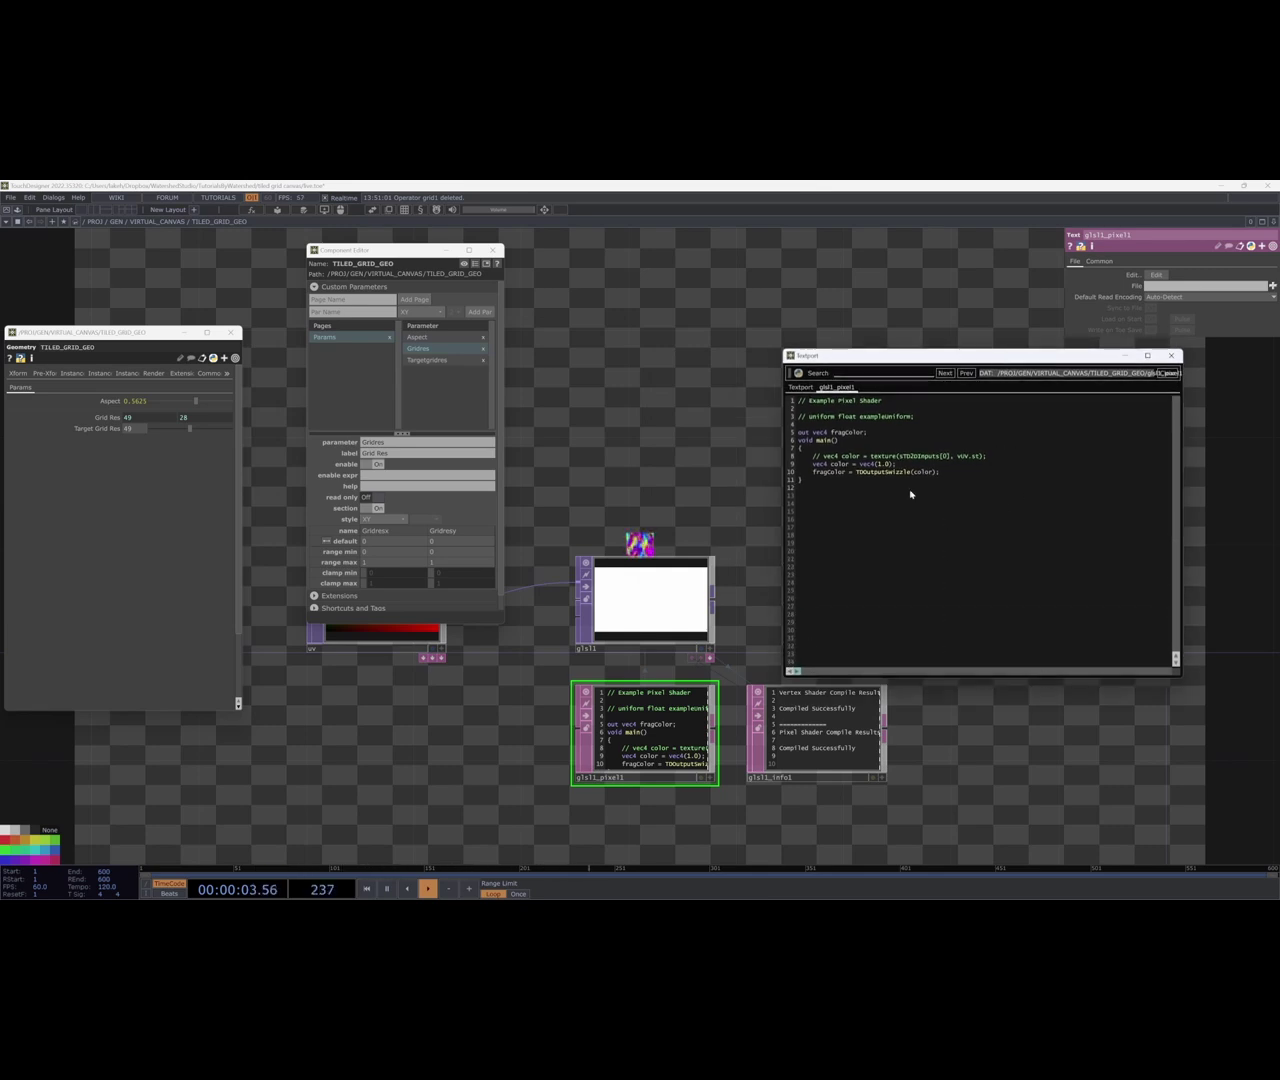
Rename the glsl1 TOP as calc_init_pos and accept updating all references to the new name.
left_click(628, 651)
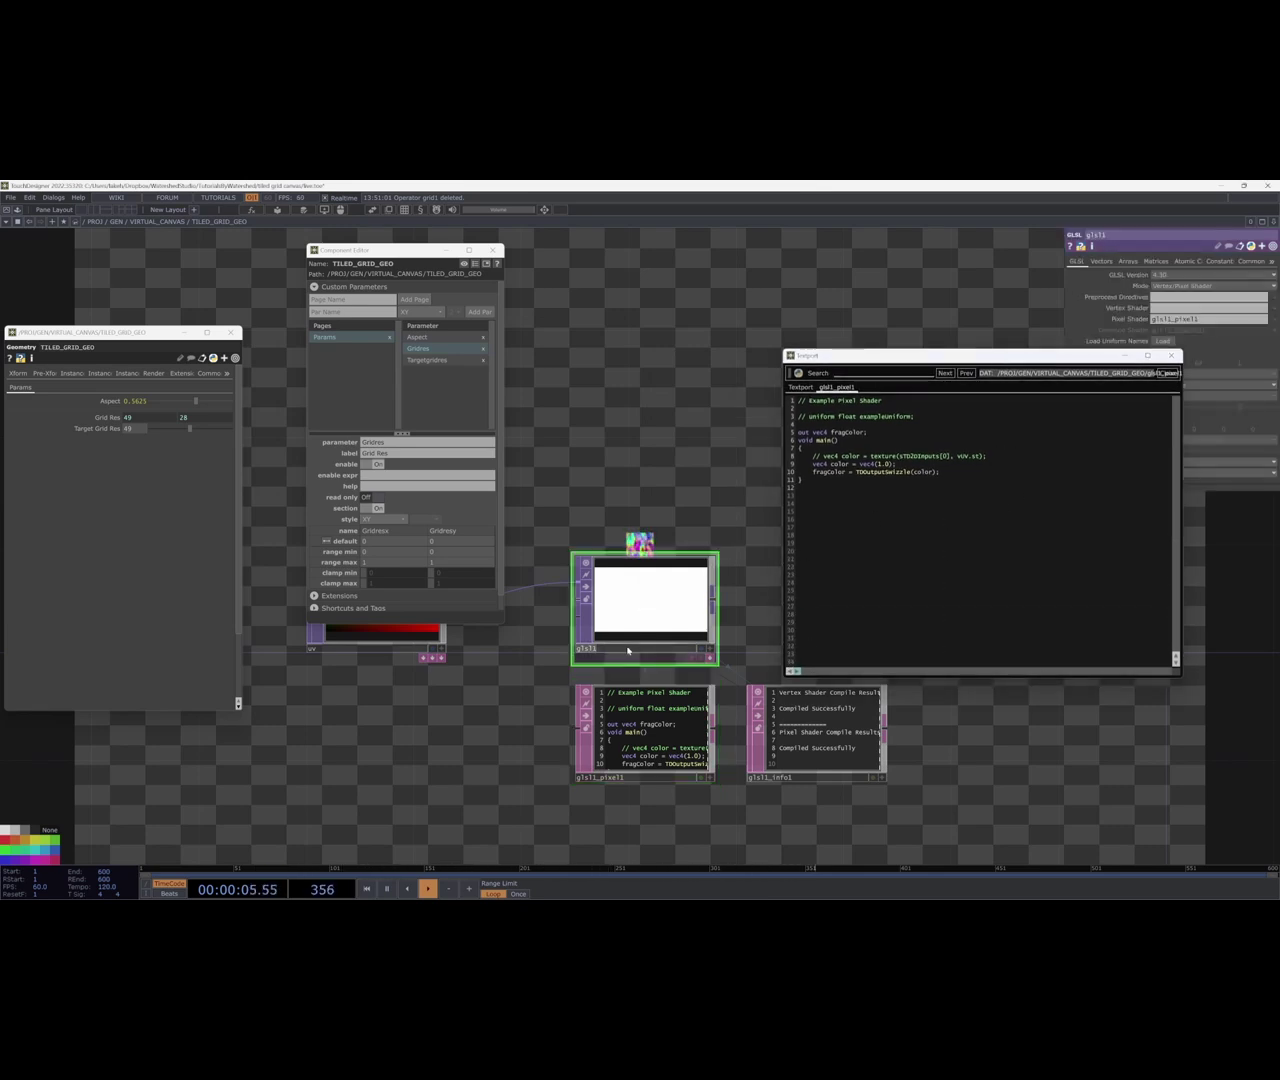
type("calc_init_pos")
left_click(657, 497)
left_click(643, 515)
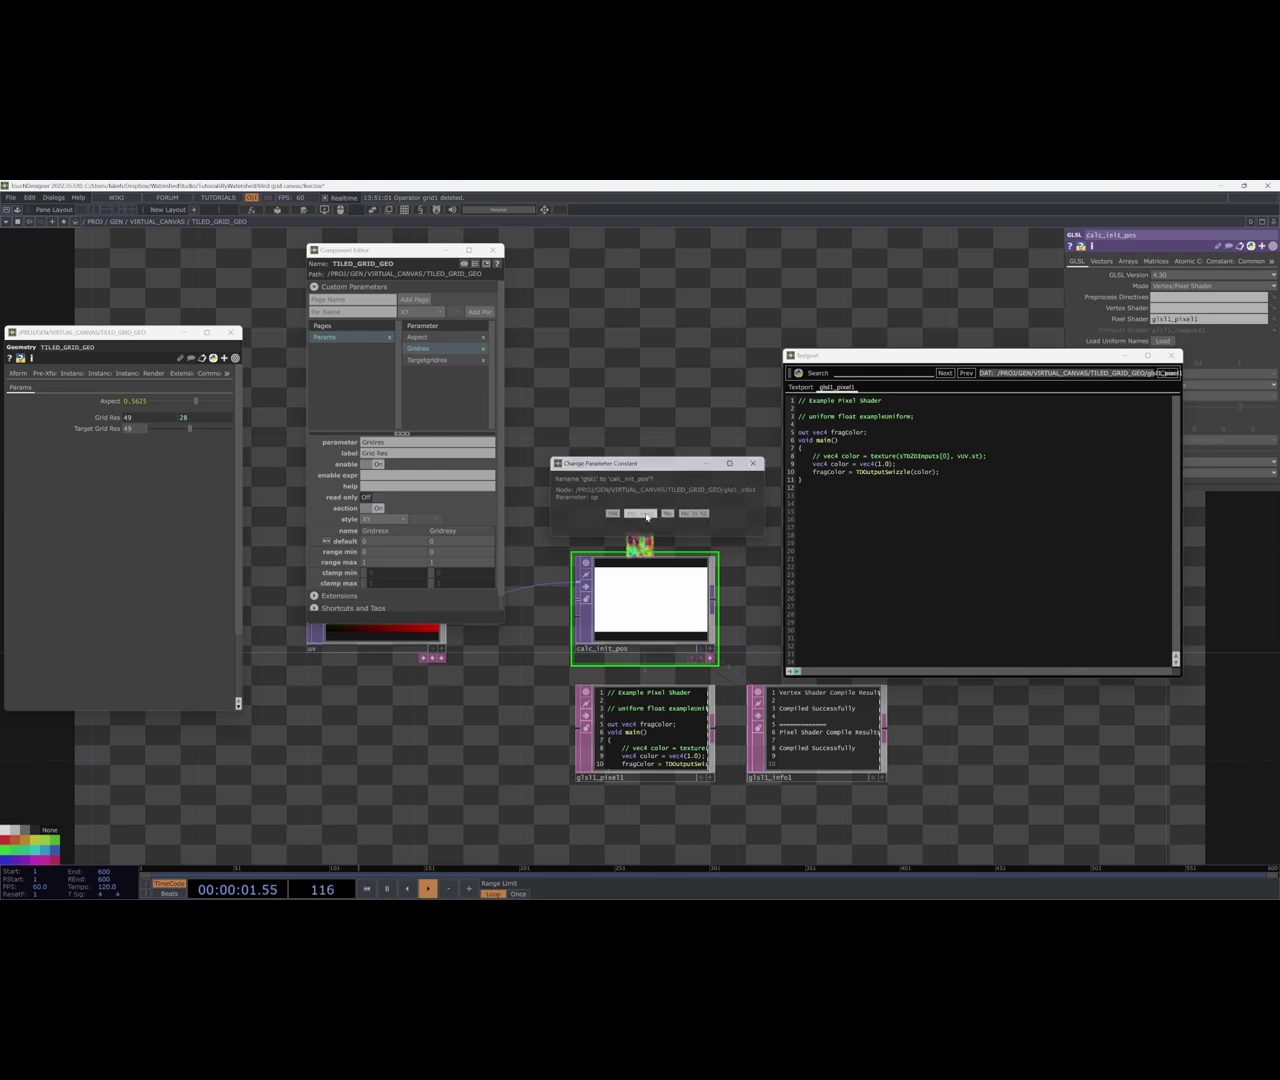
Add the comment //scaling UV to worldspace above the out vec4 fragColor line in the pixel shader.
key("Return")
key("Return")
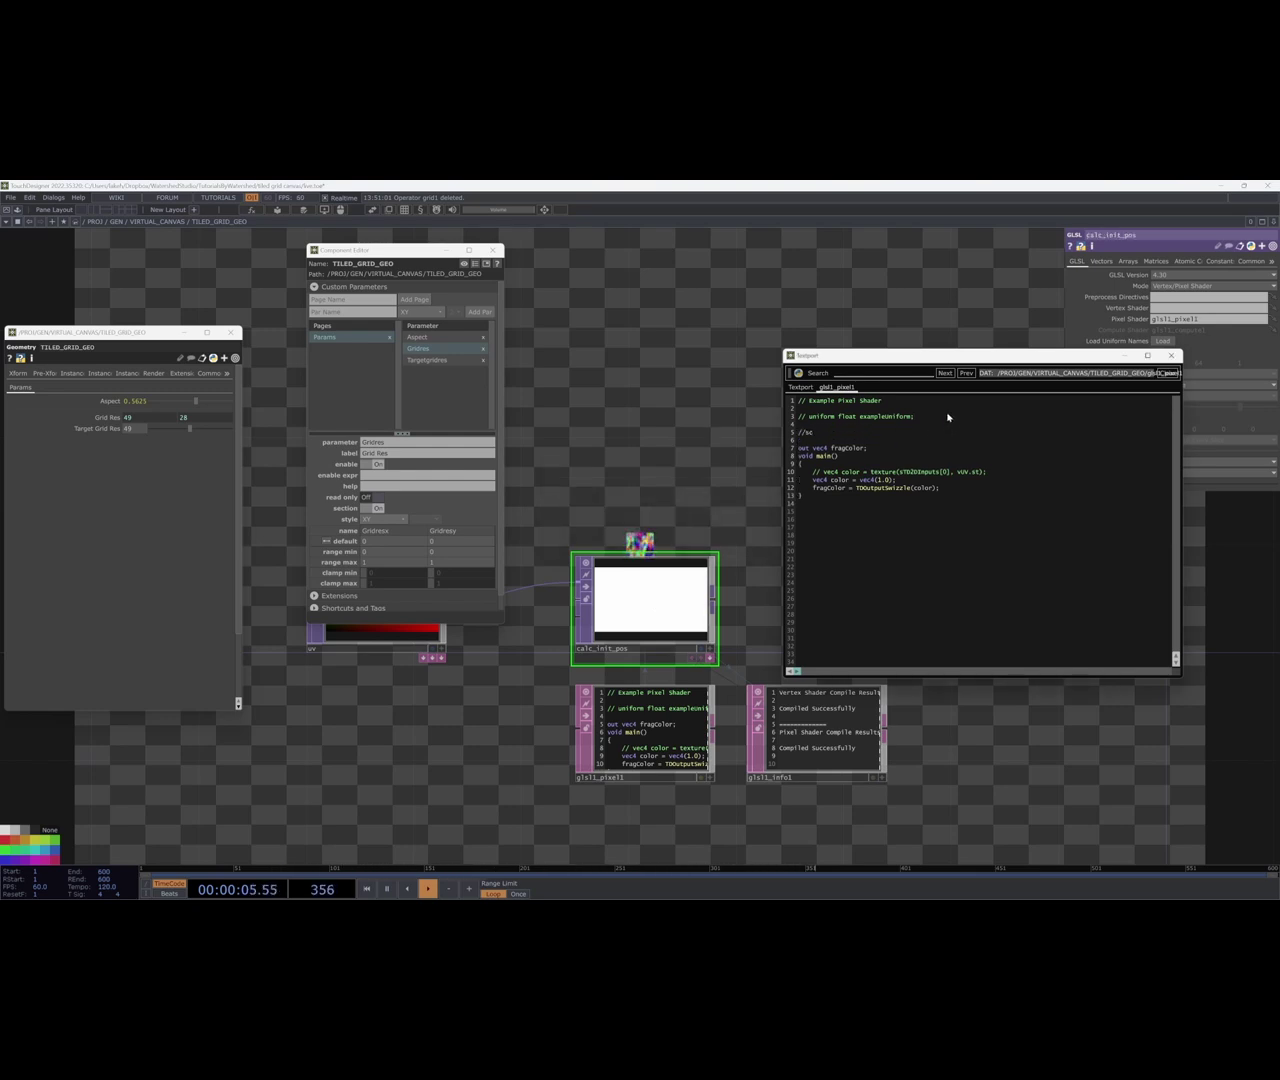
type("//scaling UV to work")
key("Return")
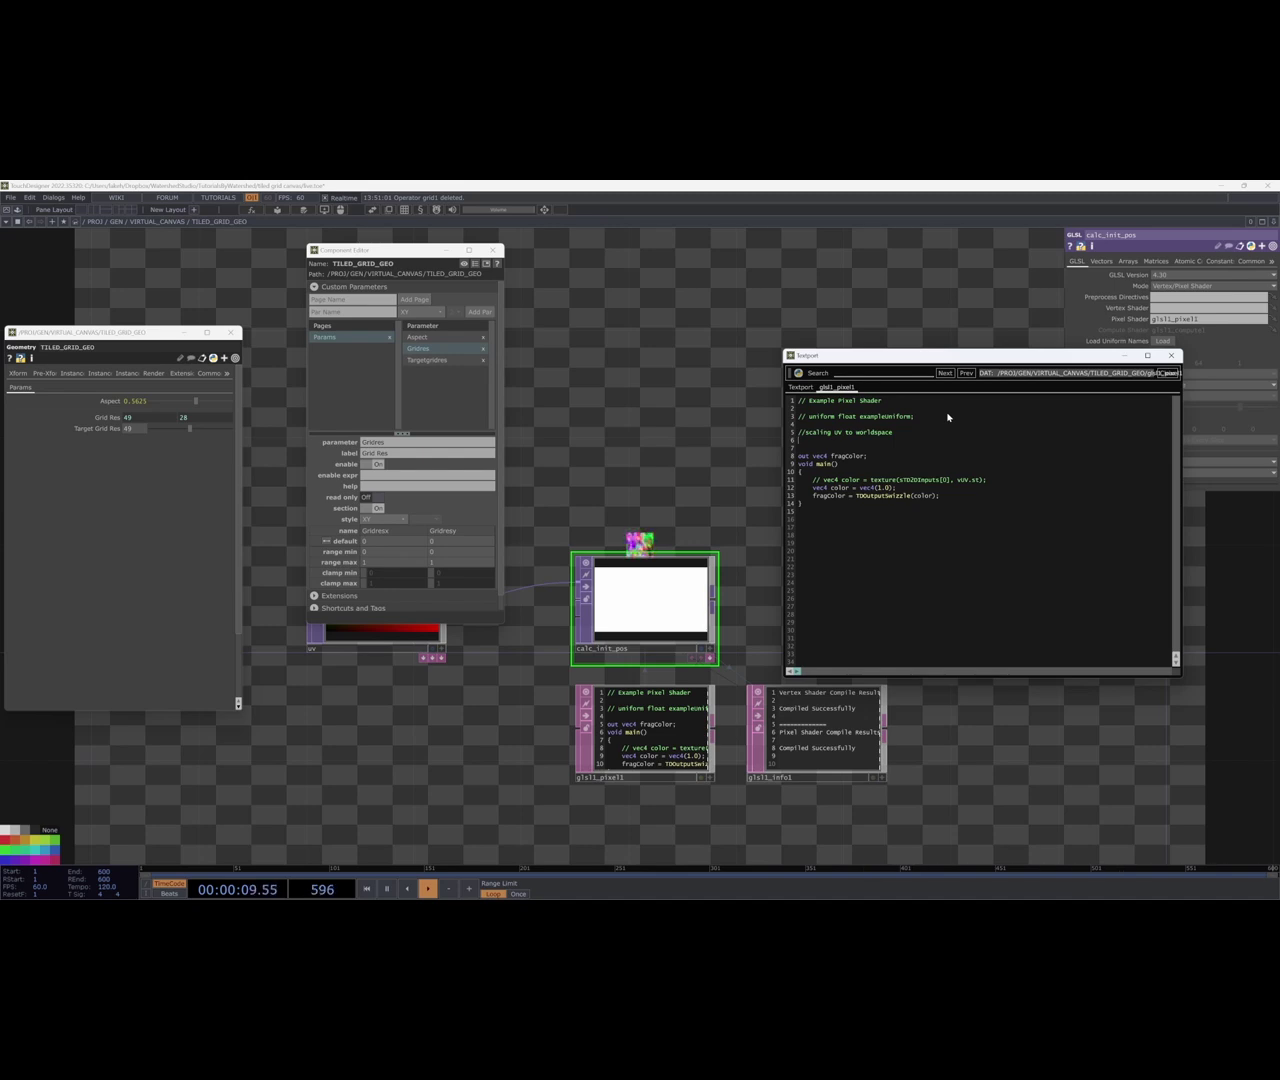
key("BackSpace")
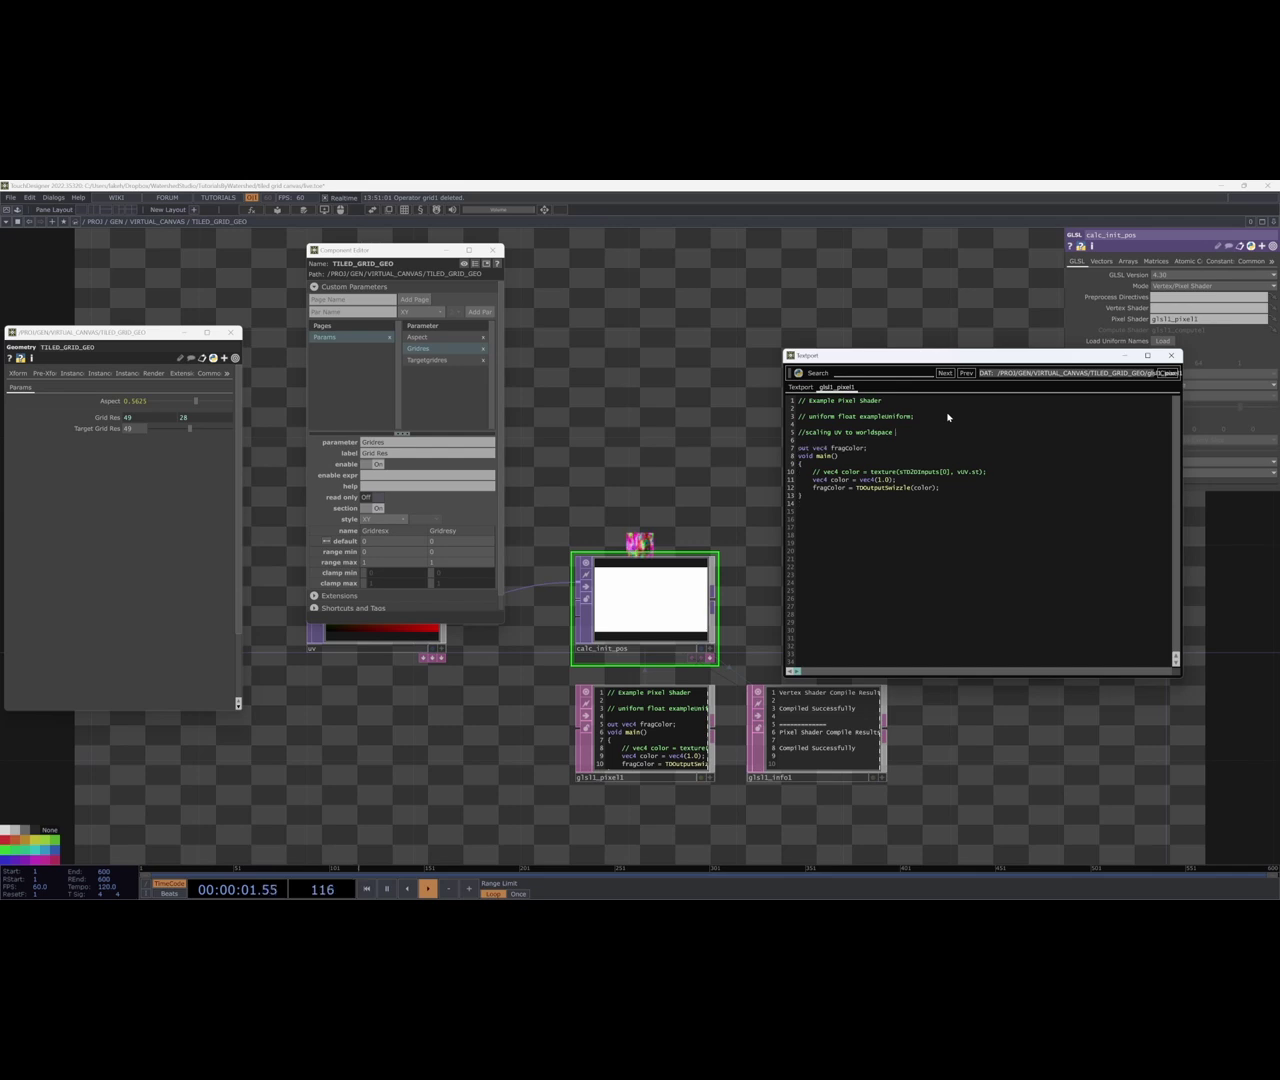
key("Return")
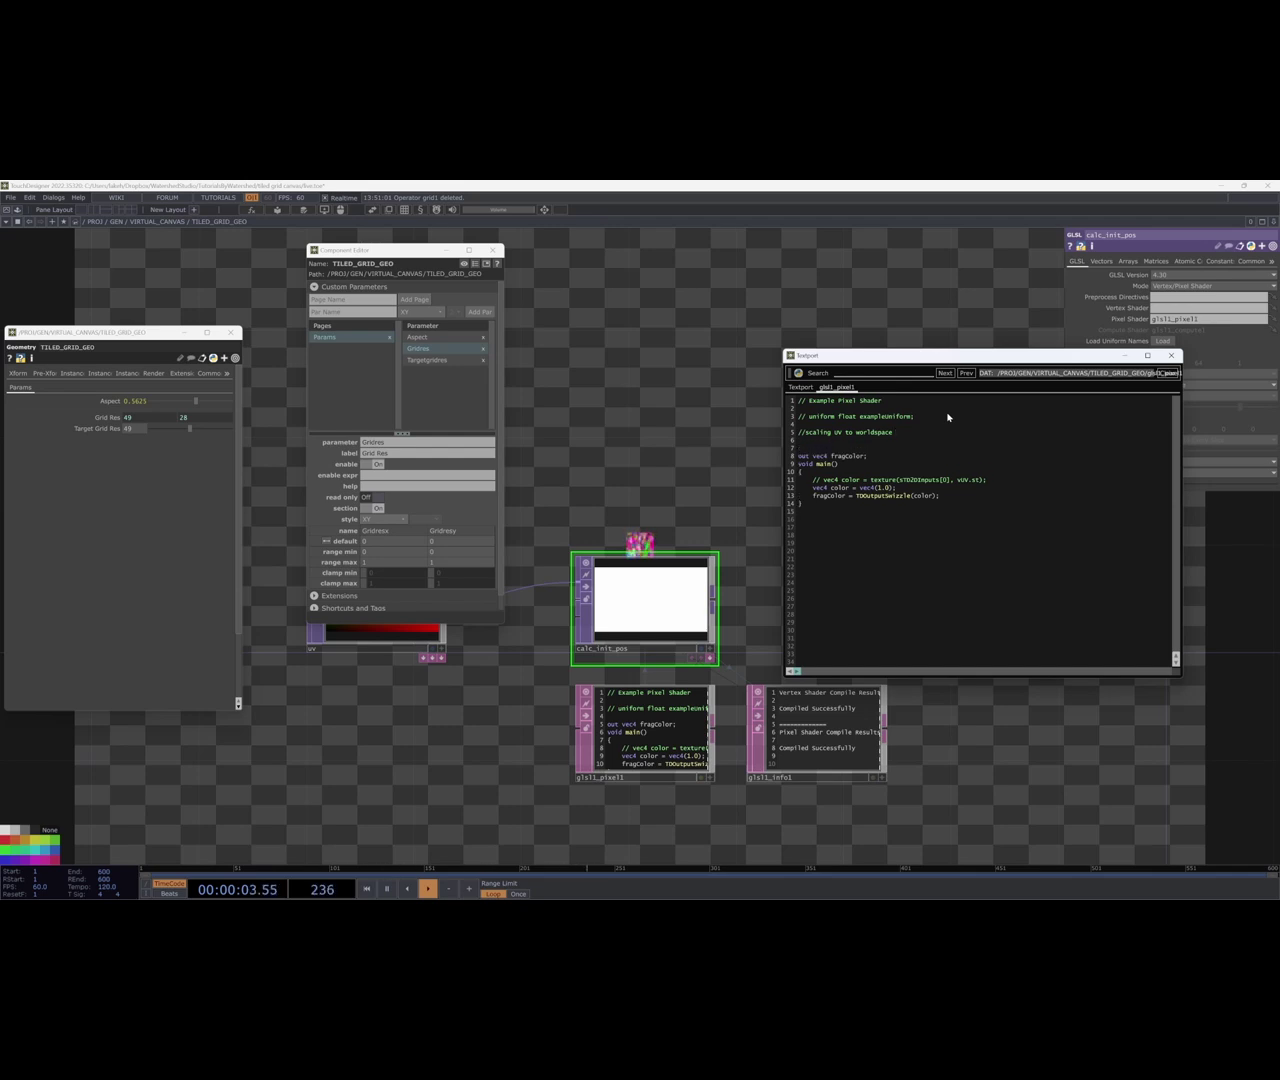
Delete the example shader and example uniform comments so the scaling comment starts the code.
key("Return")
key("Return")
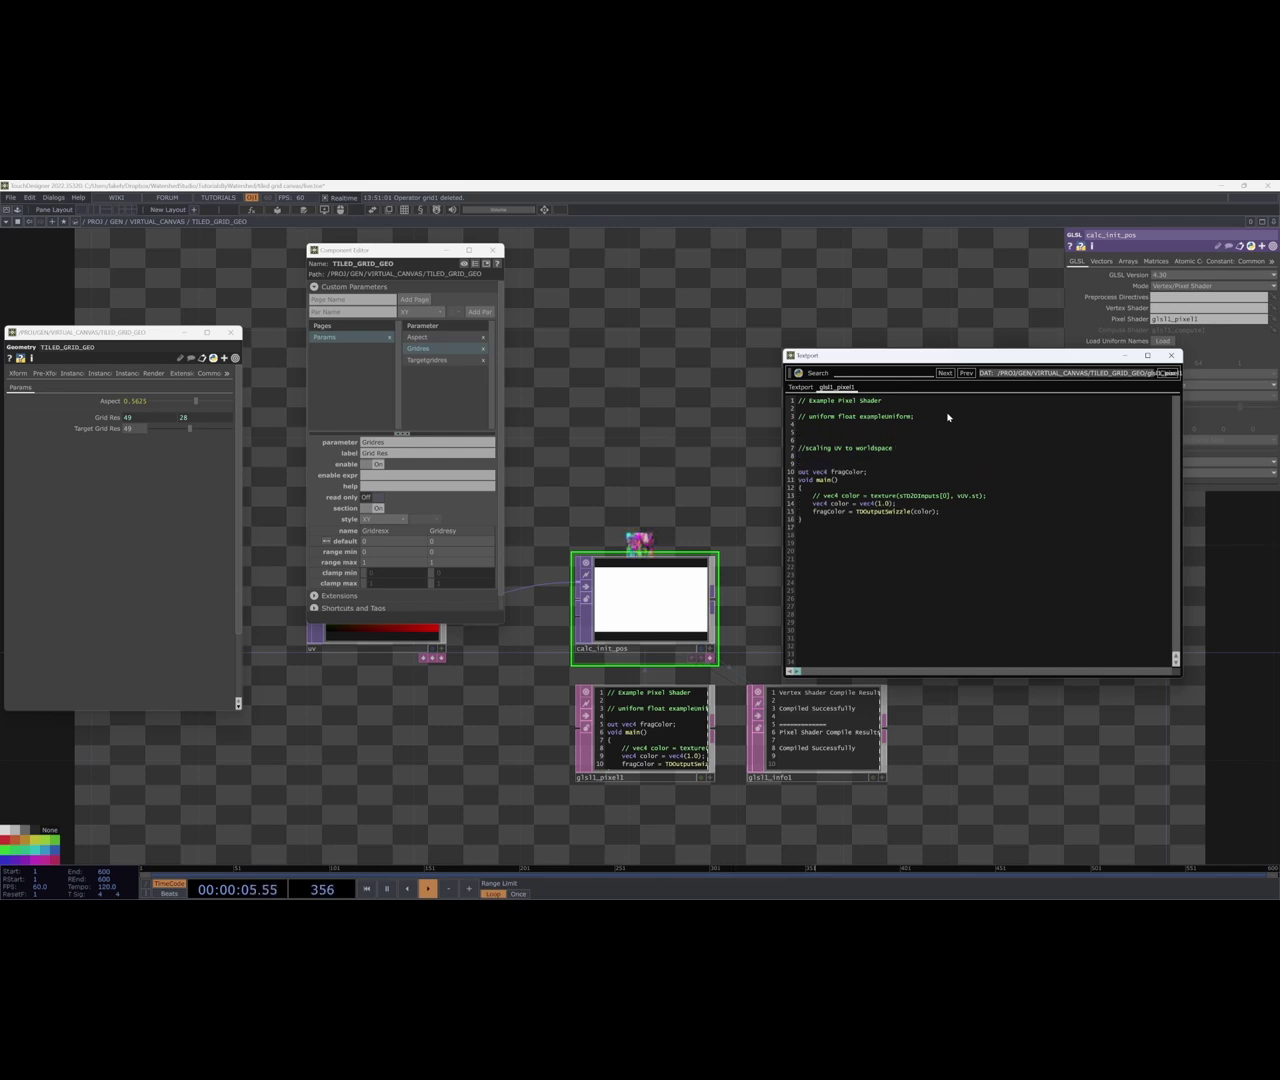
key("BackSpace")
key("BackSpace")
key("BackSpace")
key("BackSpace")
key("BackSpace")
key("BackSpace")
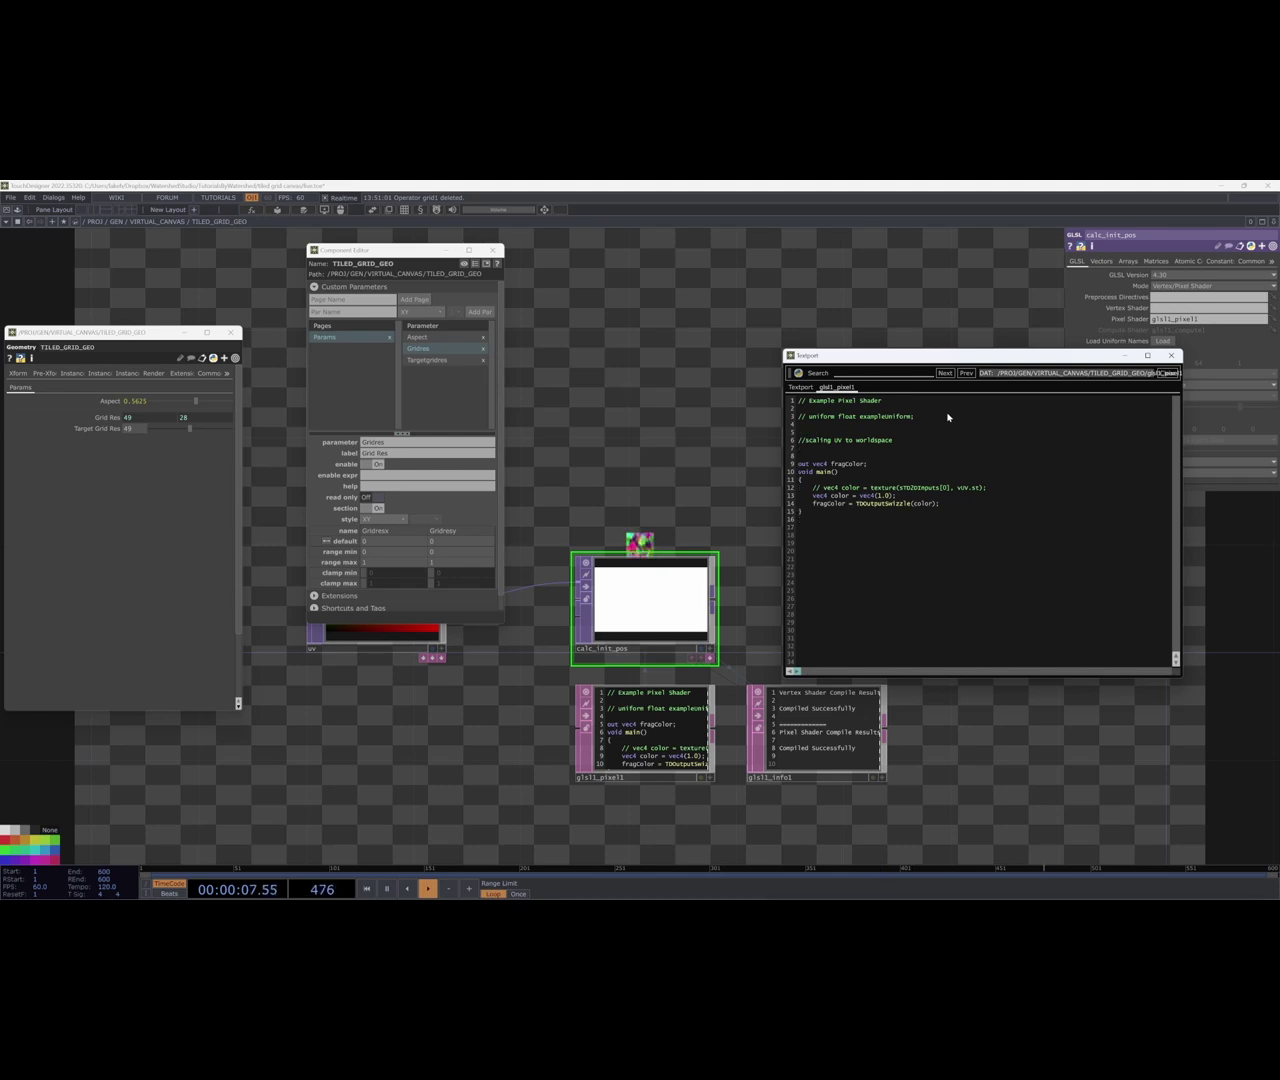
left_click_drag(798, 440, 700, 397)
key("BackSpace")
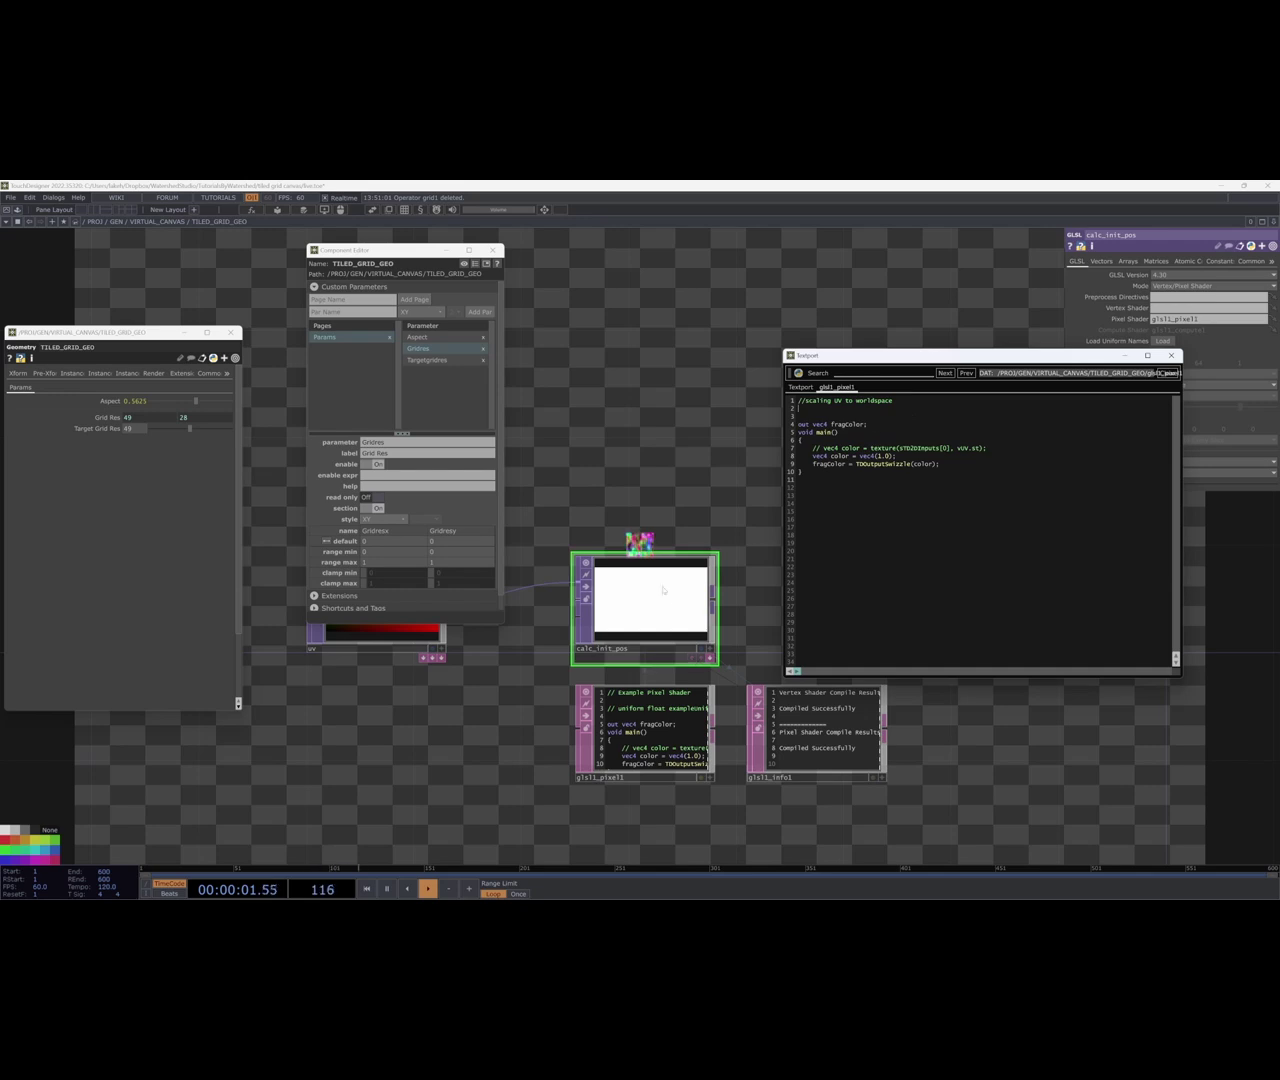
Show the vector uniforms of calc_init_pos and close the shader code editor.
left_click_drag(885, 363, 845, 343)
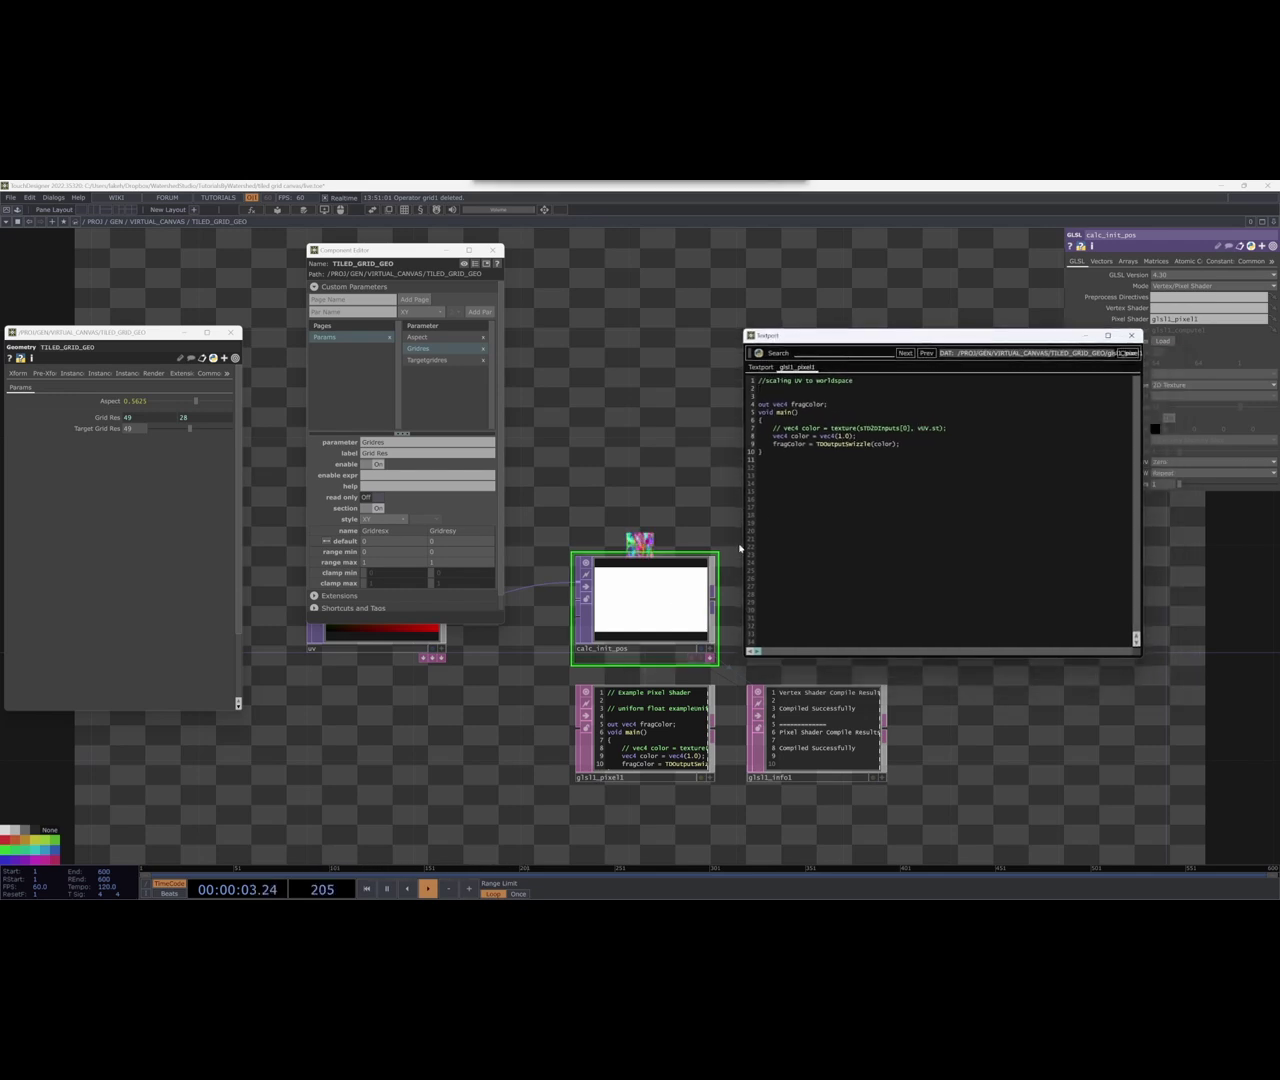
left_click(1110, 262)
left_click_drag(1143, 395, 1016, 395)
left_click_drag(934, 339, 228, 538)
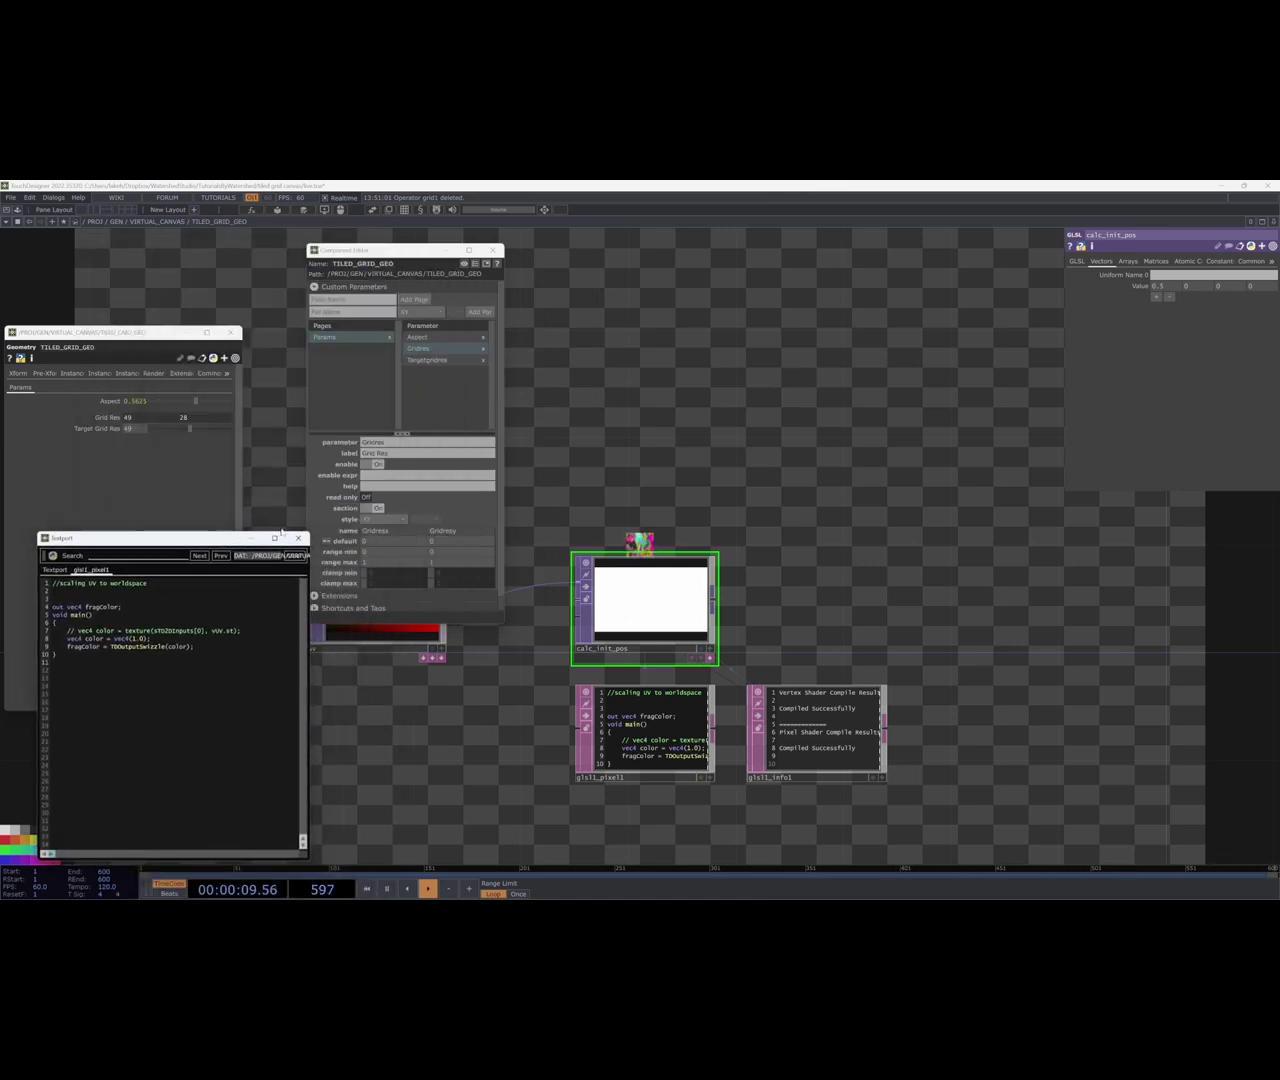
left_click(298, 538)
left_click_drag(743, 544, 834, 562)
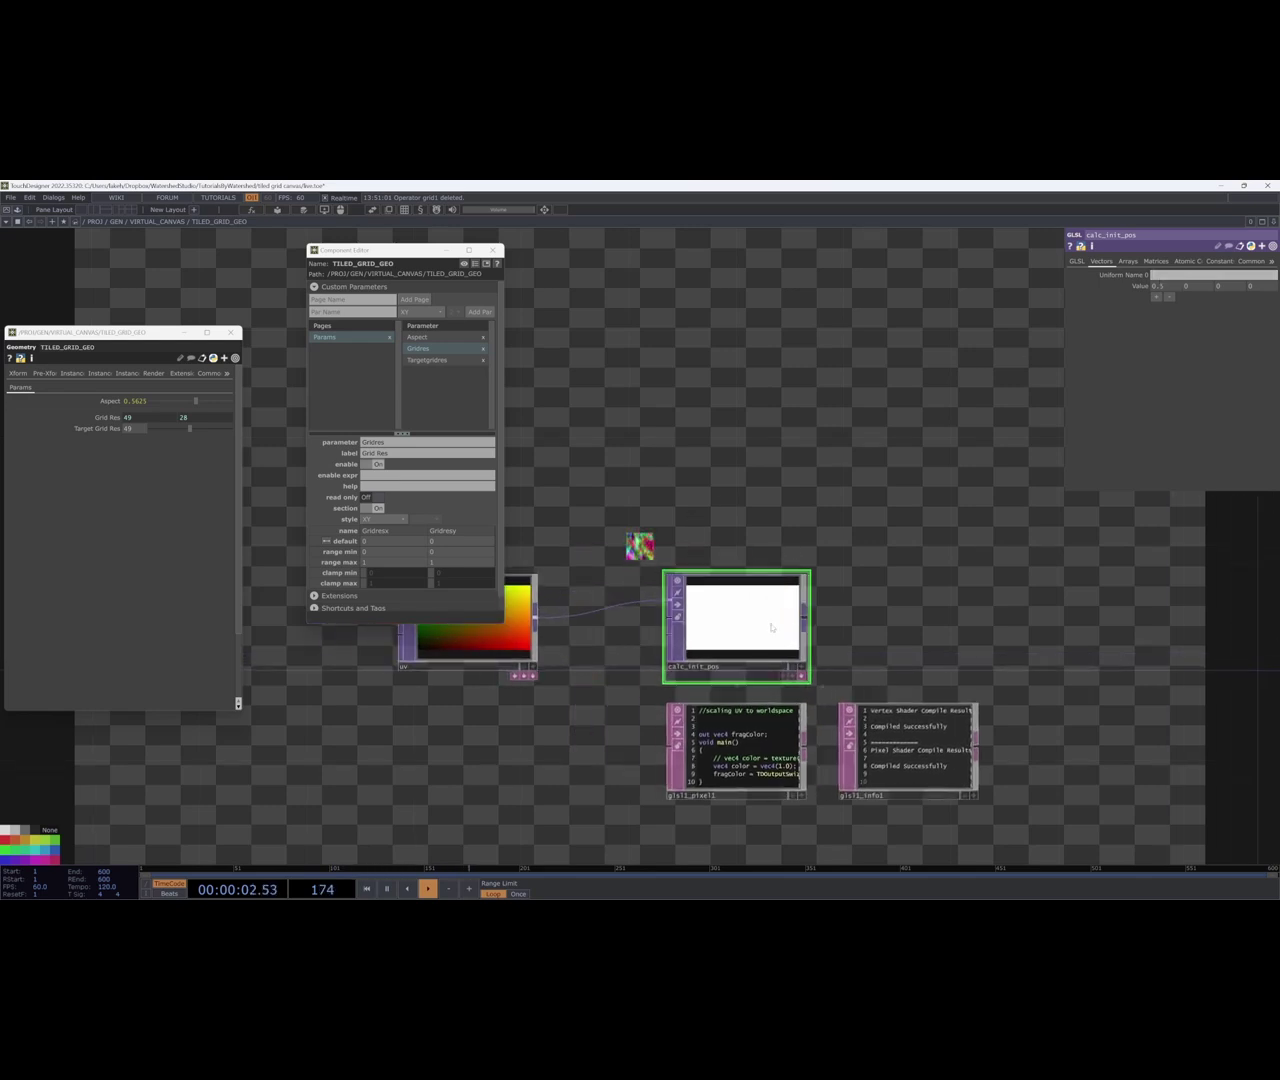
Define the vector uniform uGridRes, referencing Grid Res in its first two values and resetting the other two to 0.
left_click(1250, 261)
left_click(1101, 261)
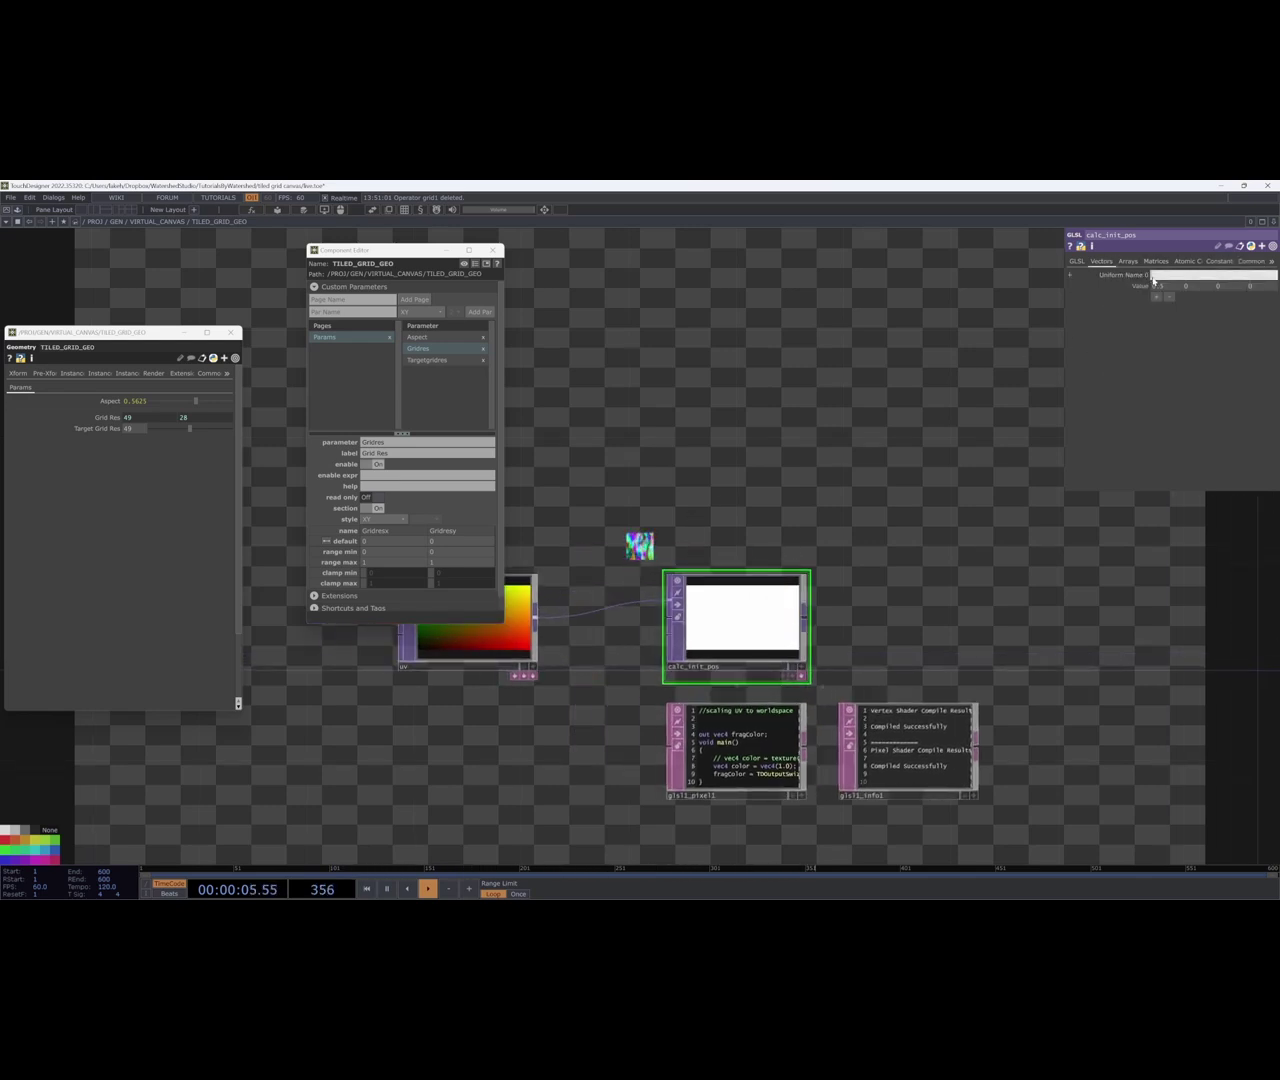
left_click(1155, 279)
type("uRes")
left_click_drag(104, 426, 1138, 288)
left_click(1139, 289)
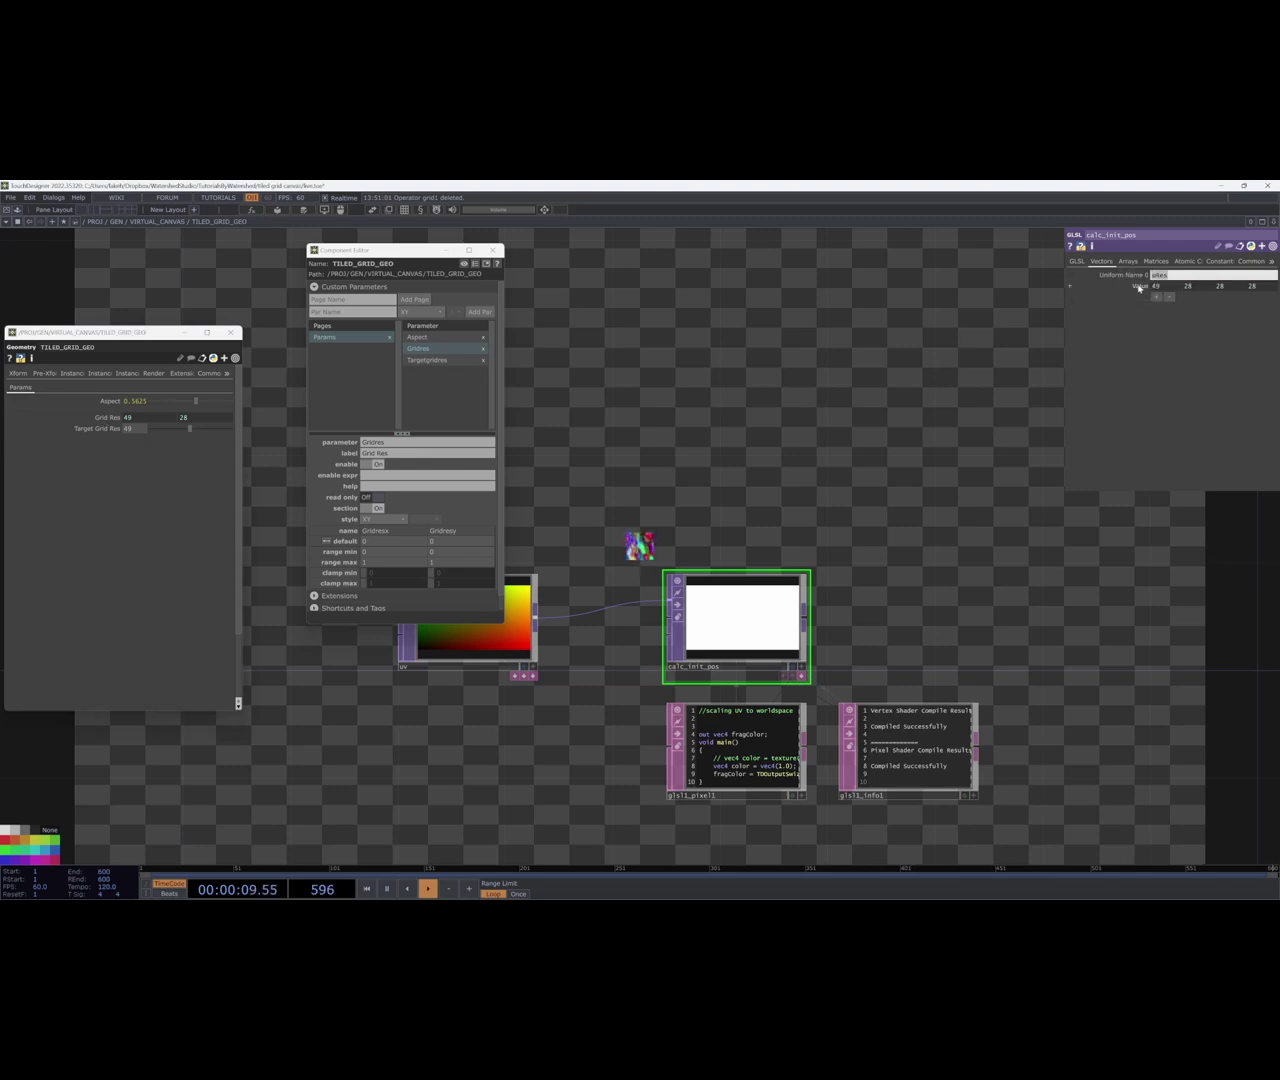
left_click(1140, 287)
left_click(1112, 320)
left_click(1112, 330)
left_click(1091, 287)
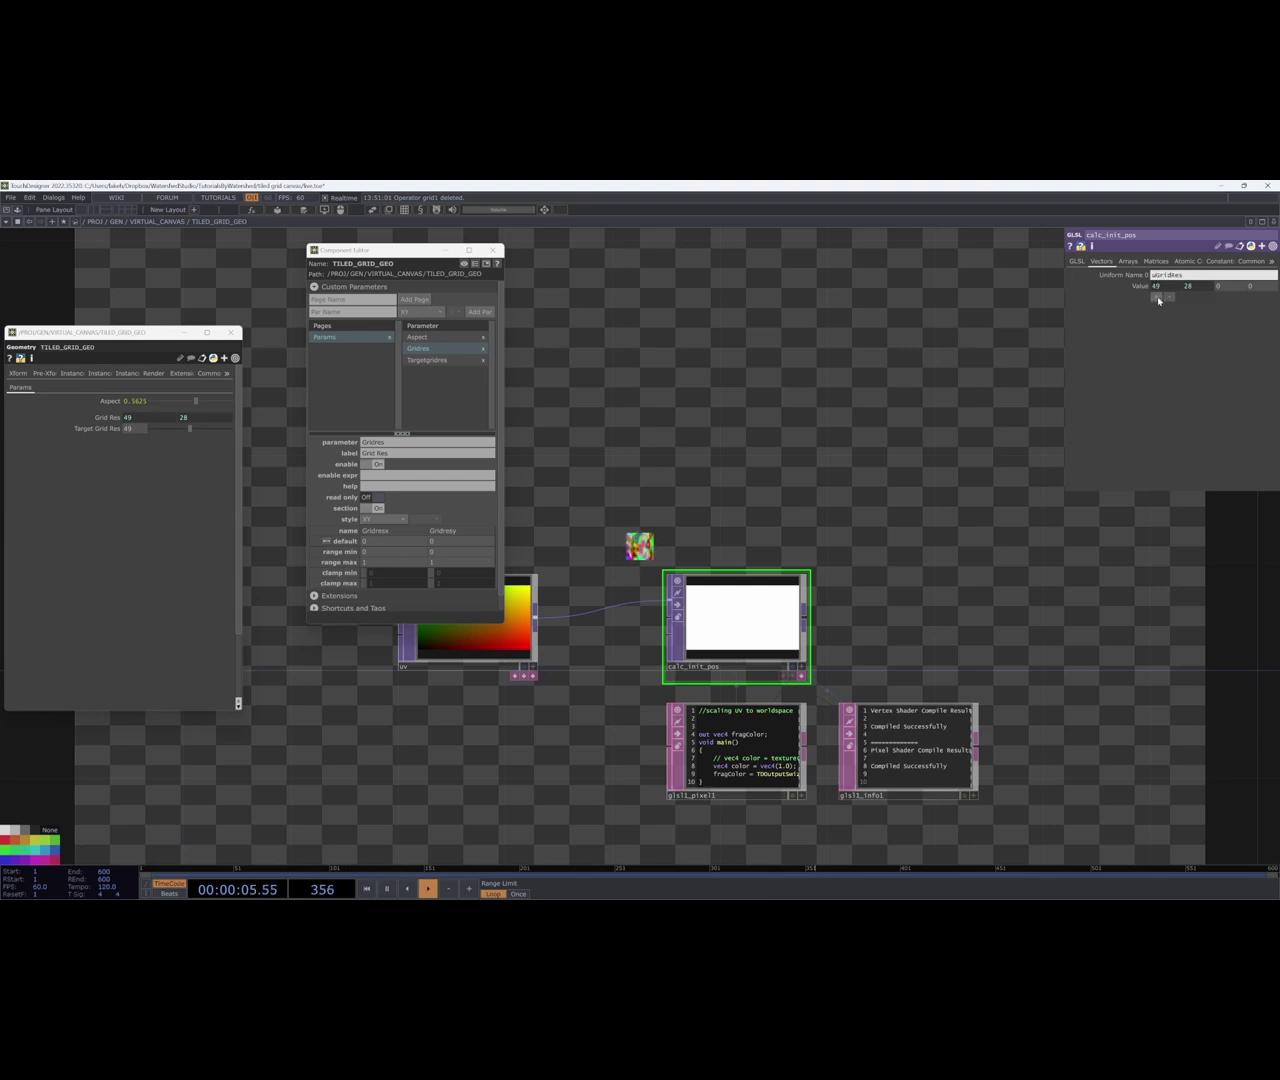
Add a uniform uAspect that references the Aspect parameter, and a third uniform named uBounds.
left_click(1157, 298)
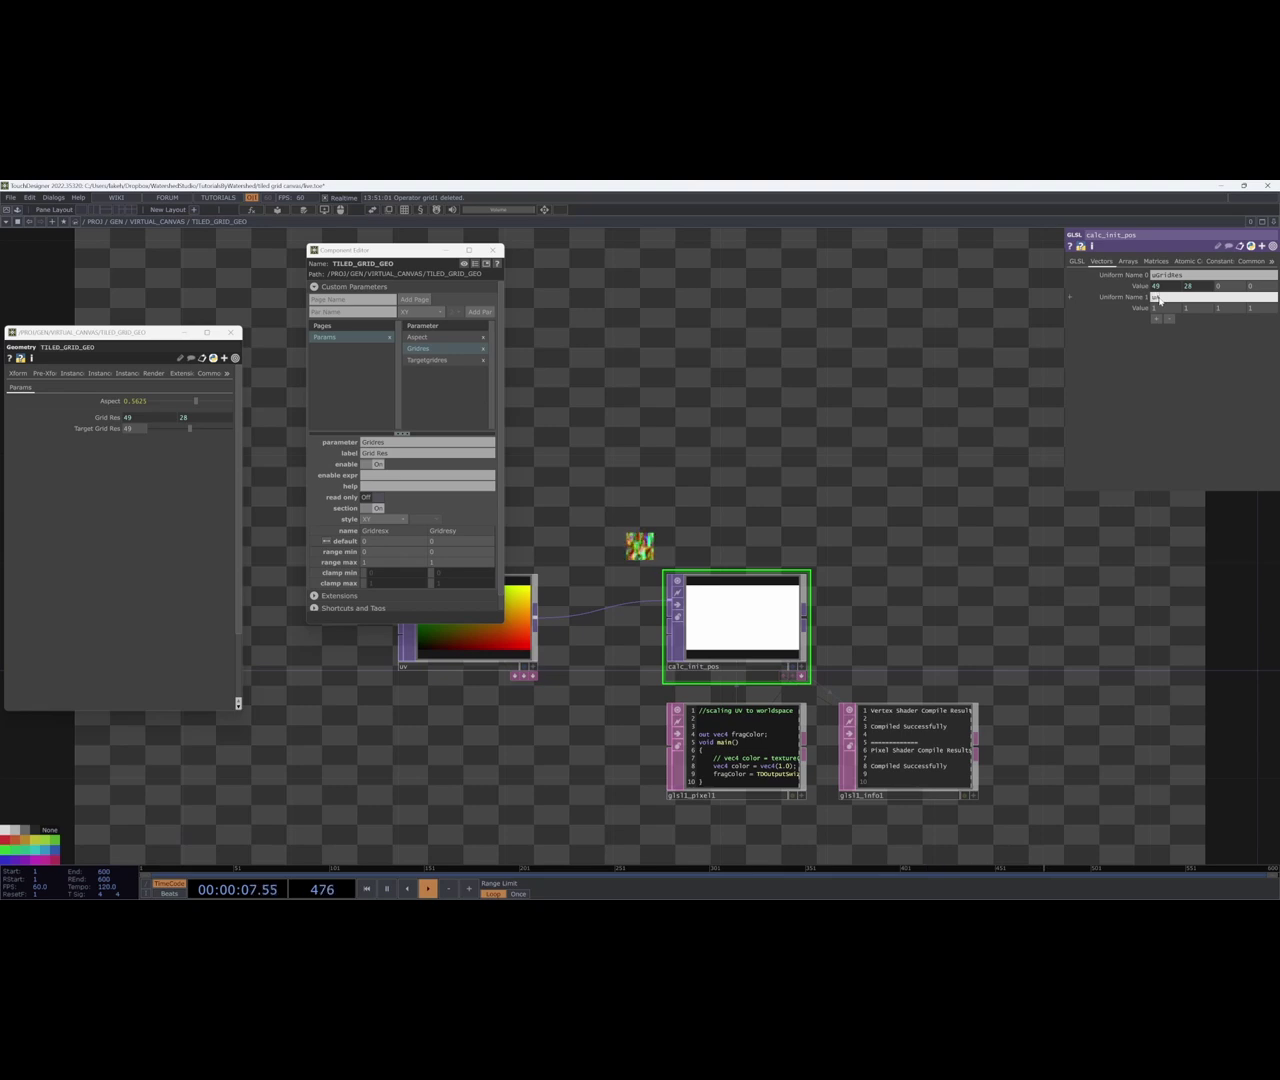
left_click_drag(110, 402, 1159, 309)
left_click(1157, 321)
left_click(1156, 321)
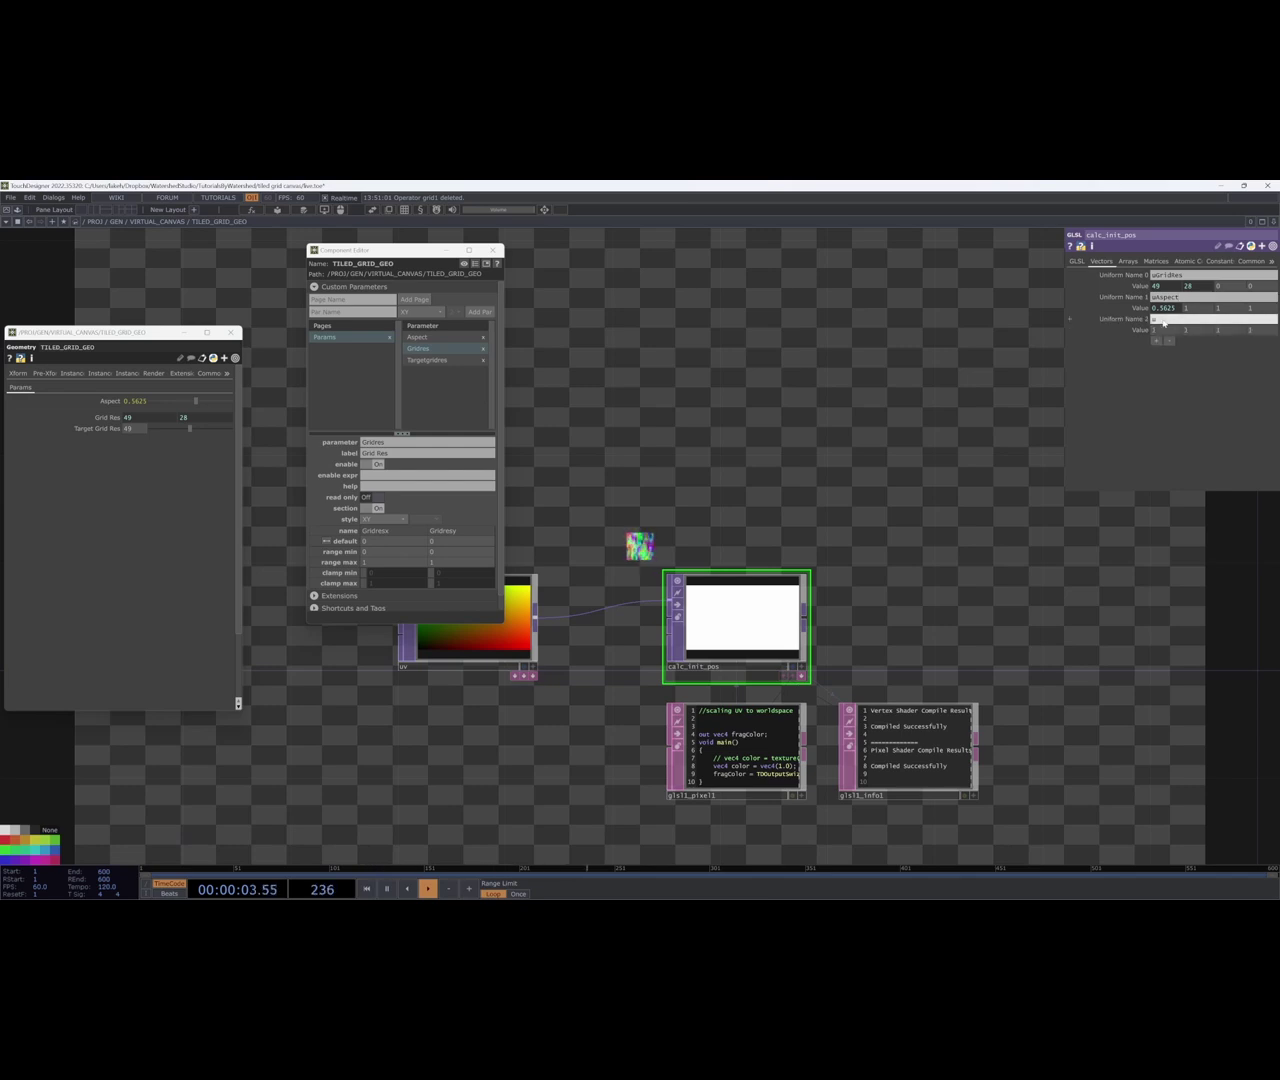
type("uBounds")
key("Return")
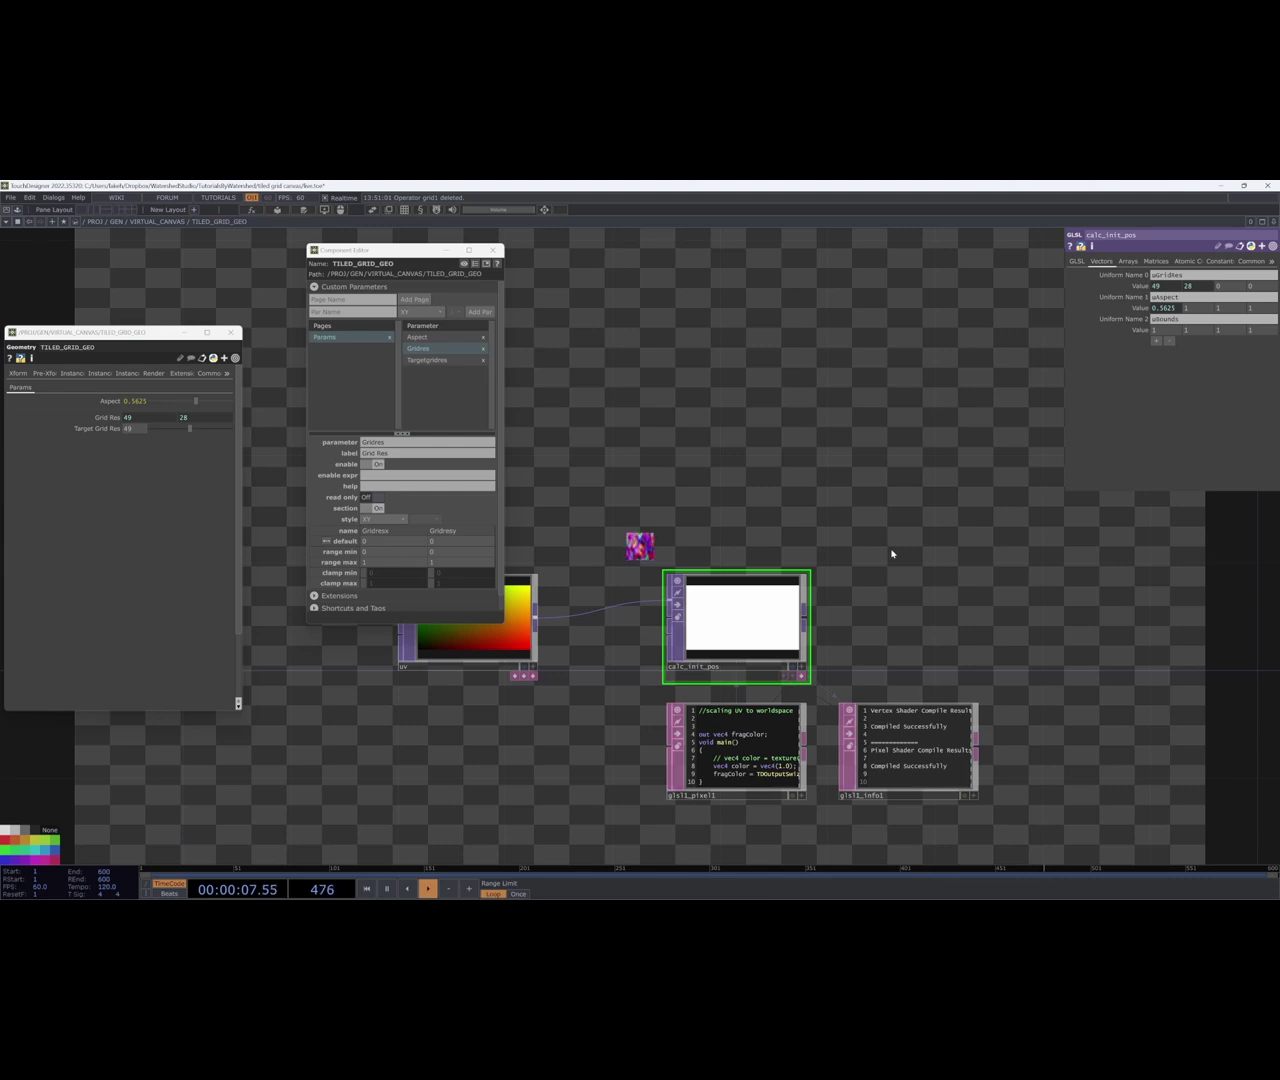
Close the Component Editor and the TILED_GRID_GEO parameter window, and go up to the VIRTUAL_CANVAS network with node parameters hidden.
scroll(888, 553, "down", 5)
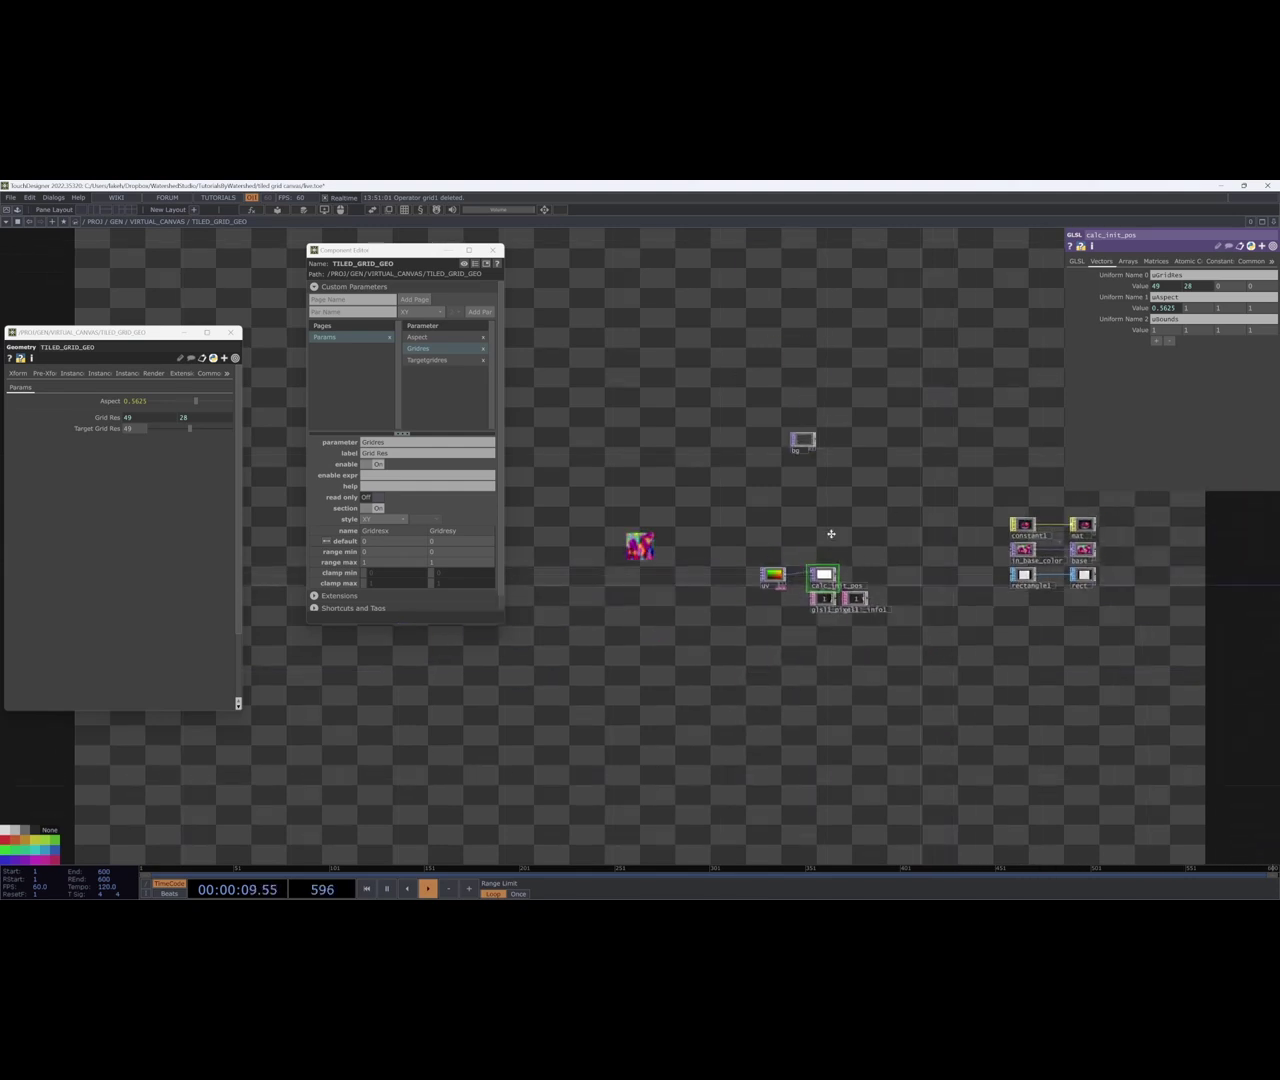
left_click_drag(847, 529, 779, 553)
left_click(492, 250)
left_click(231, 332)
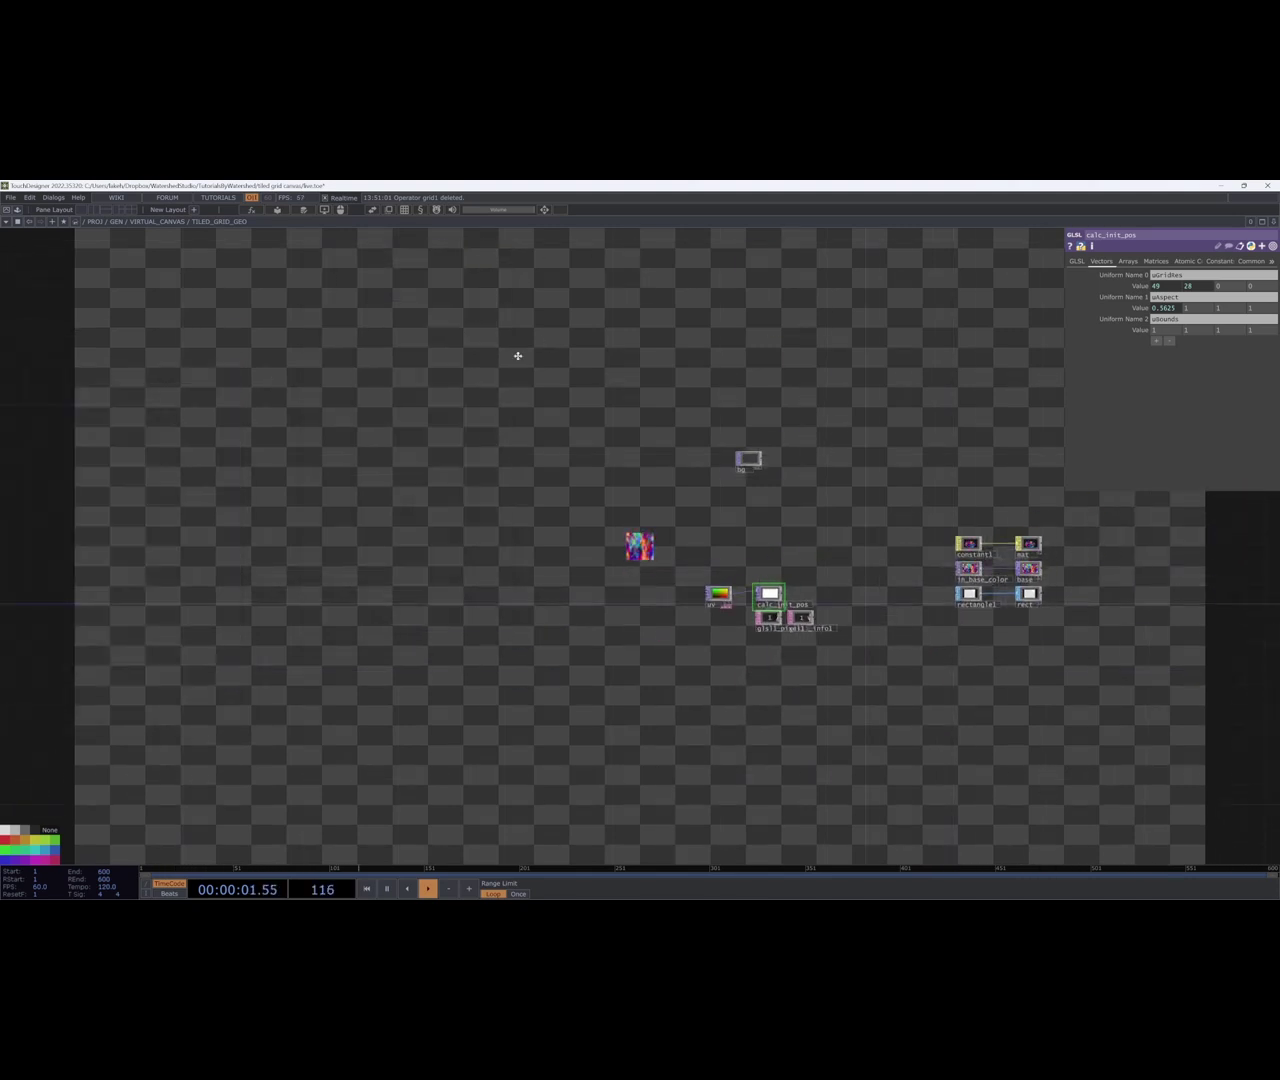
left_click_drag(550, 347, 391, 429)
key("u")
left_click_drag(581, 467, 516, 539)
left_click_drag(741, 717, 618, 720)
scroll(717, 689, "down", 3)
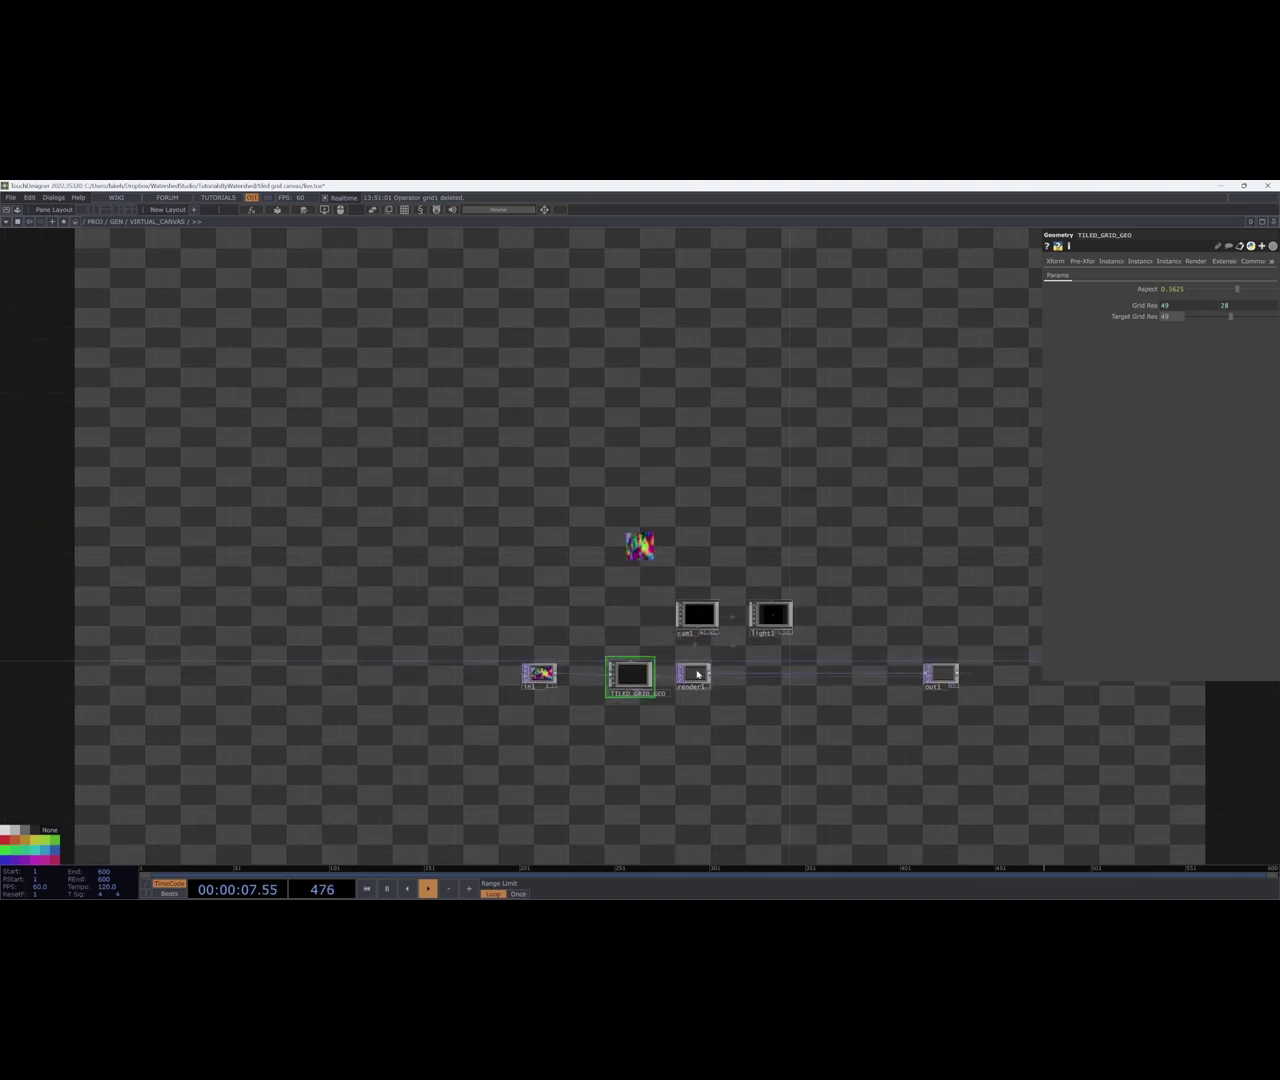
left_click_drag(732, 636, 691, 696)
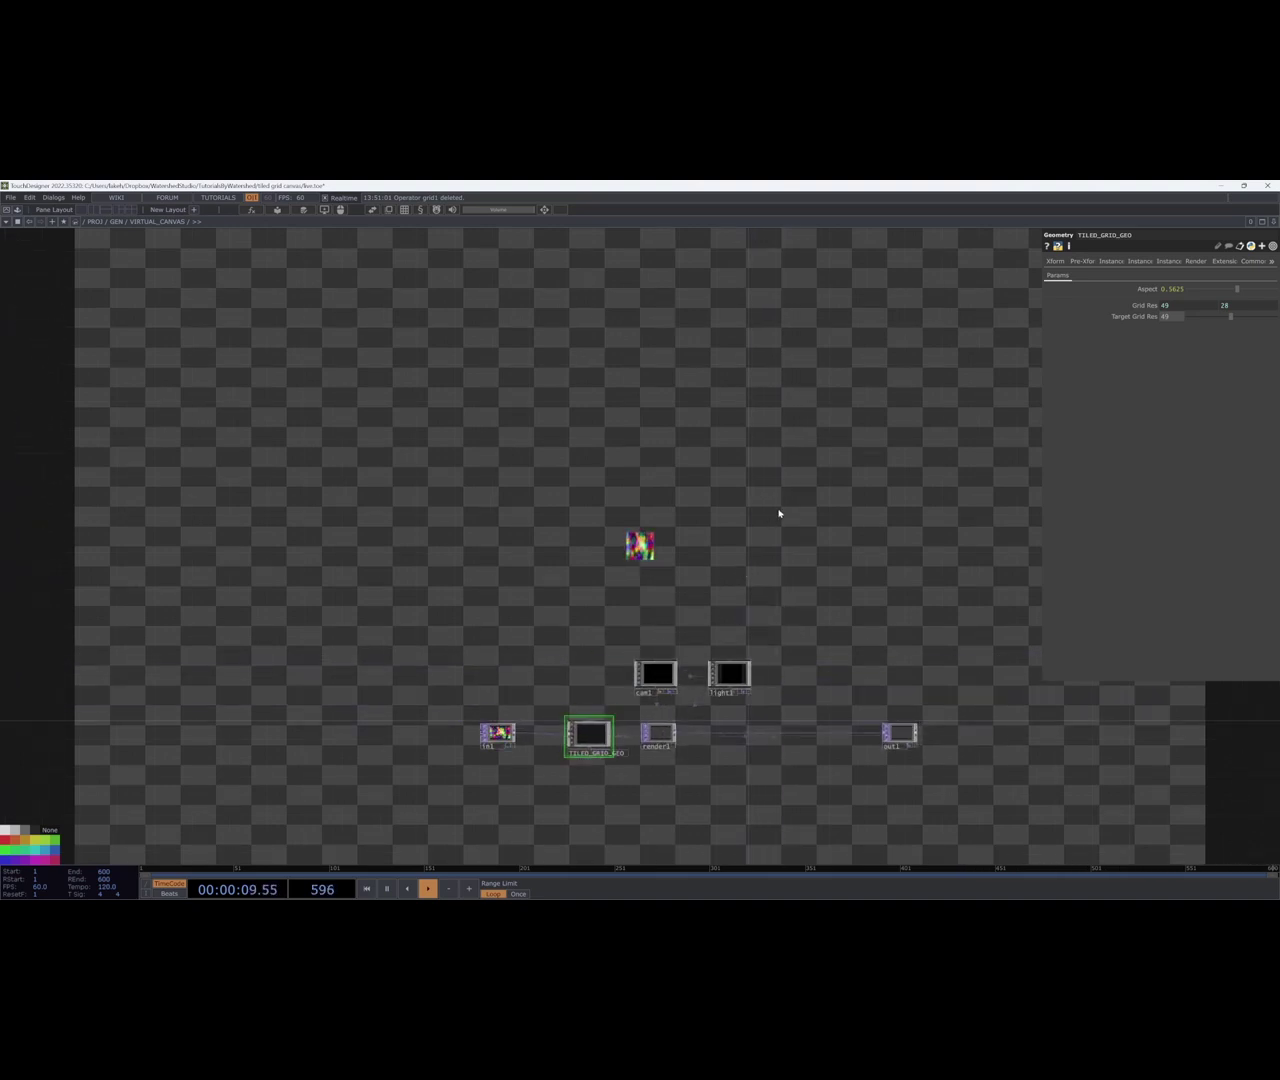
key("p")
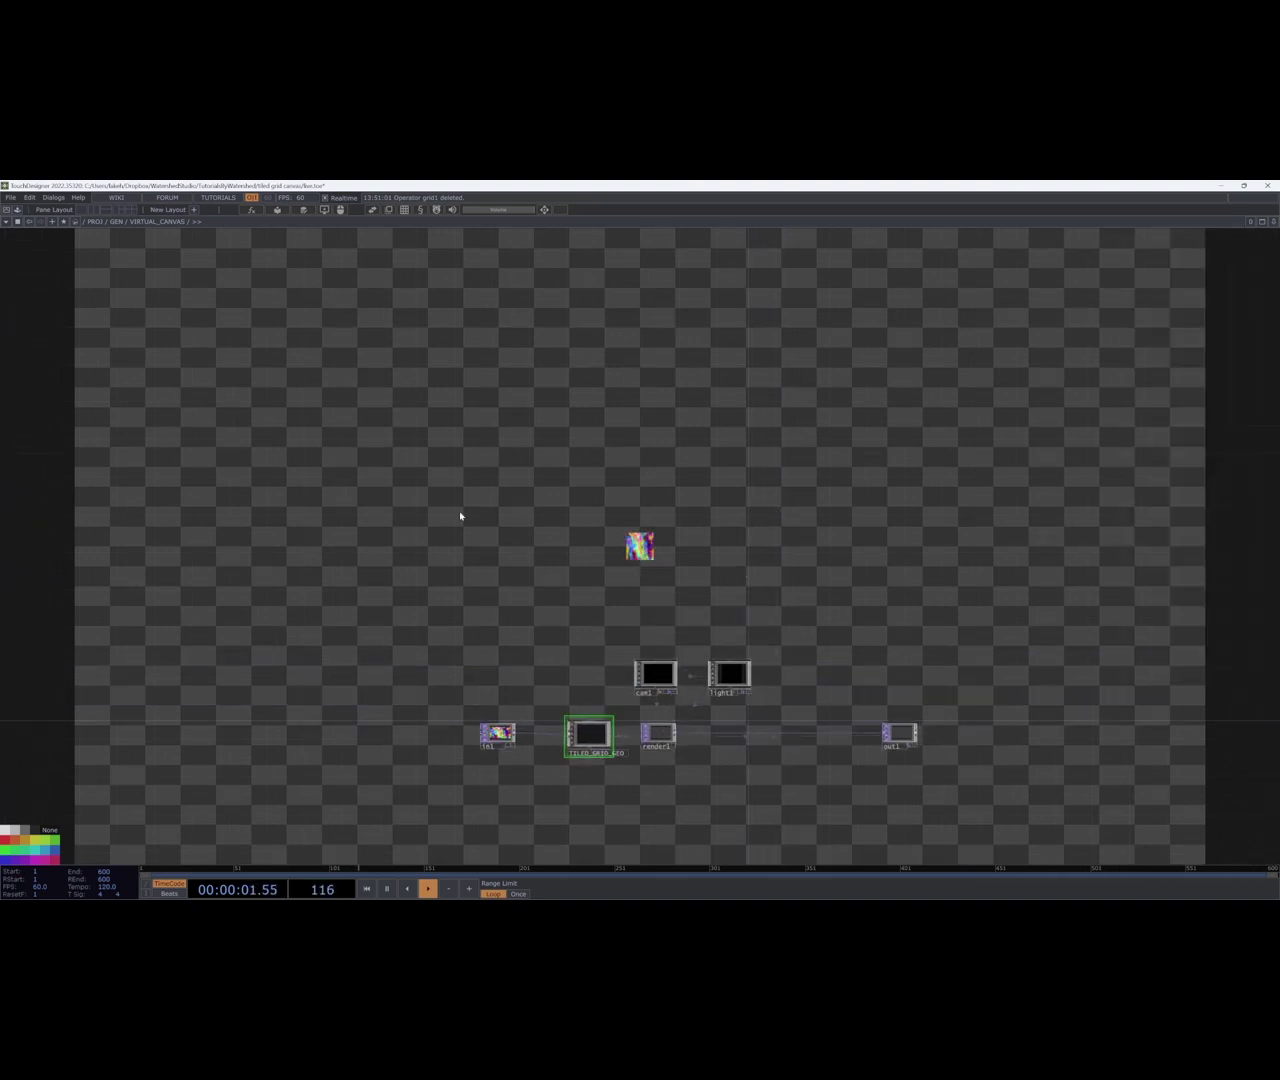
Open the Component Editor for VIRTUAL_CANVAS and place it beside the network nodes.
left_click_drag(866, 560, 835, 471)
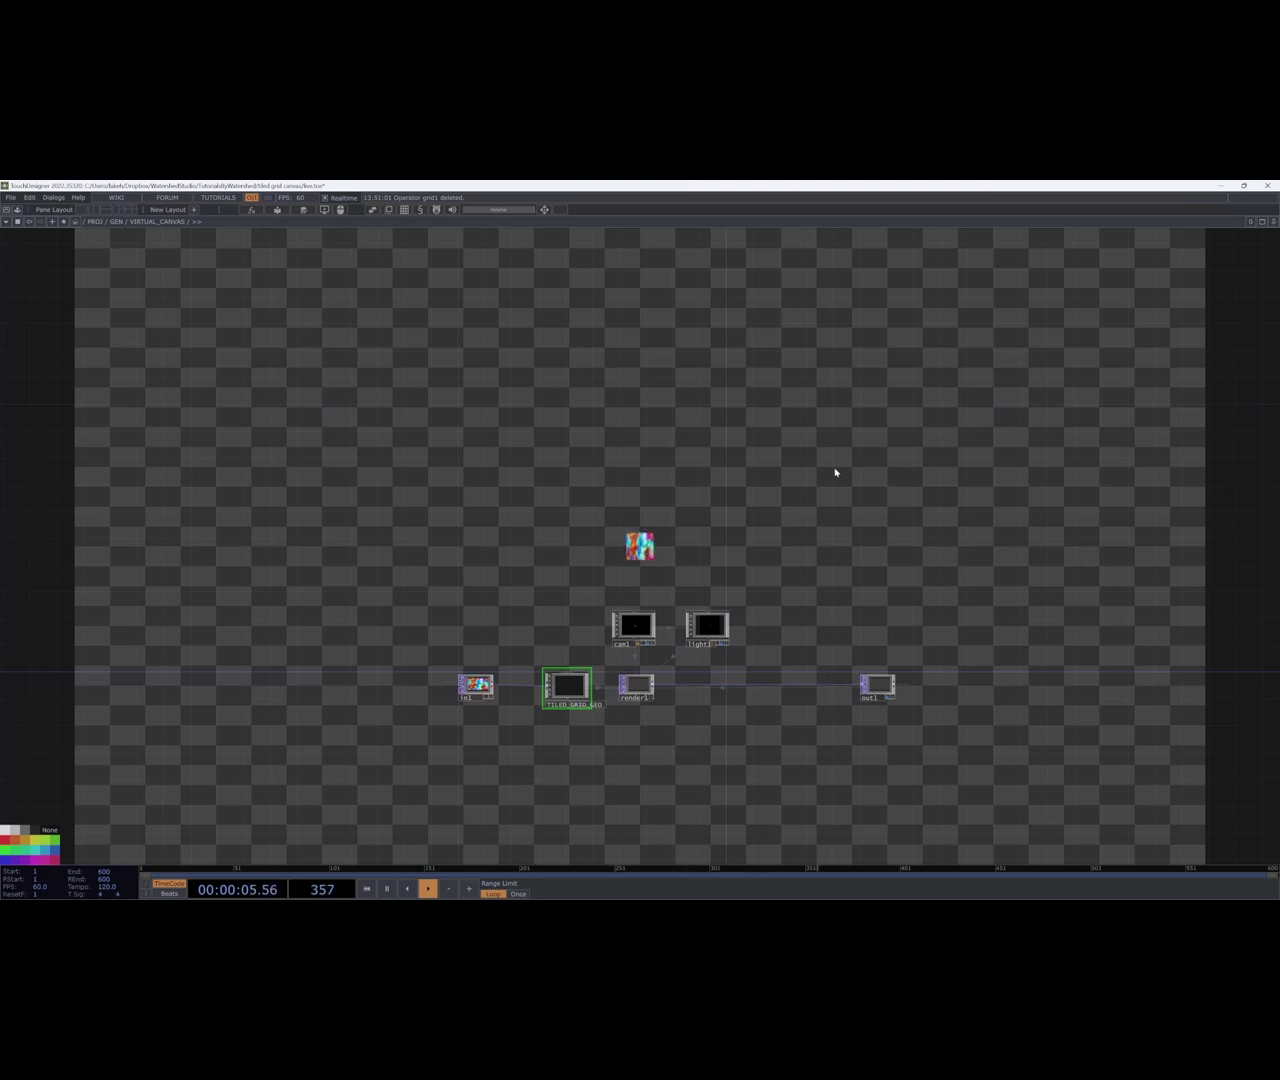
scroll(699, 670, "up", 2)
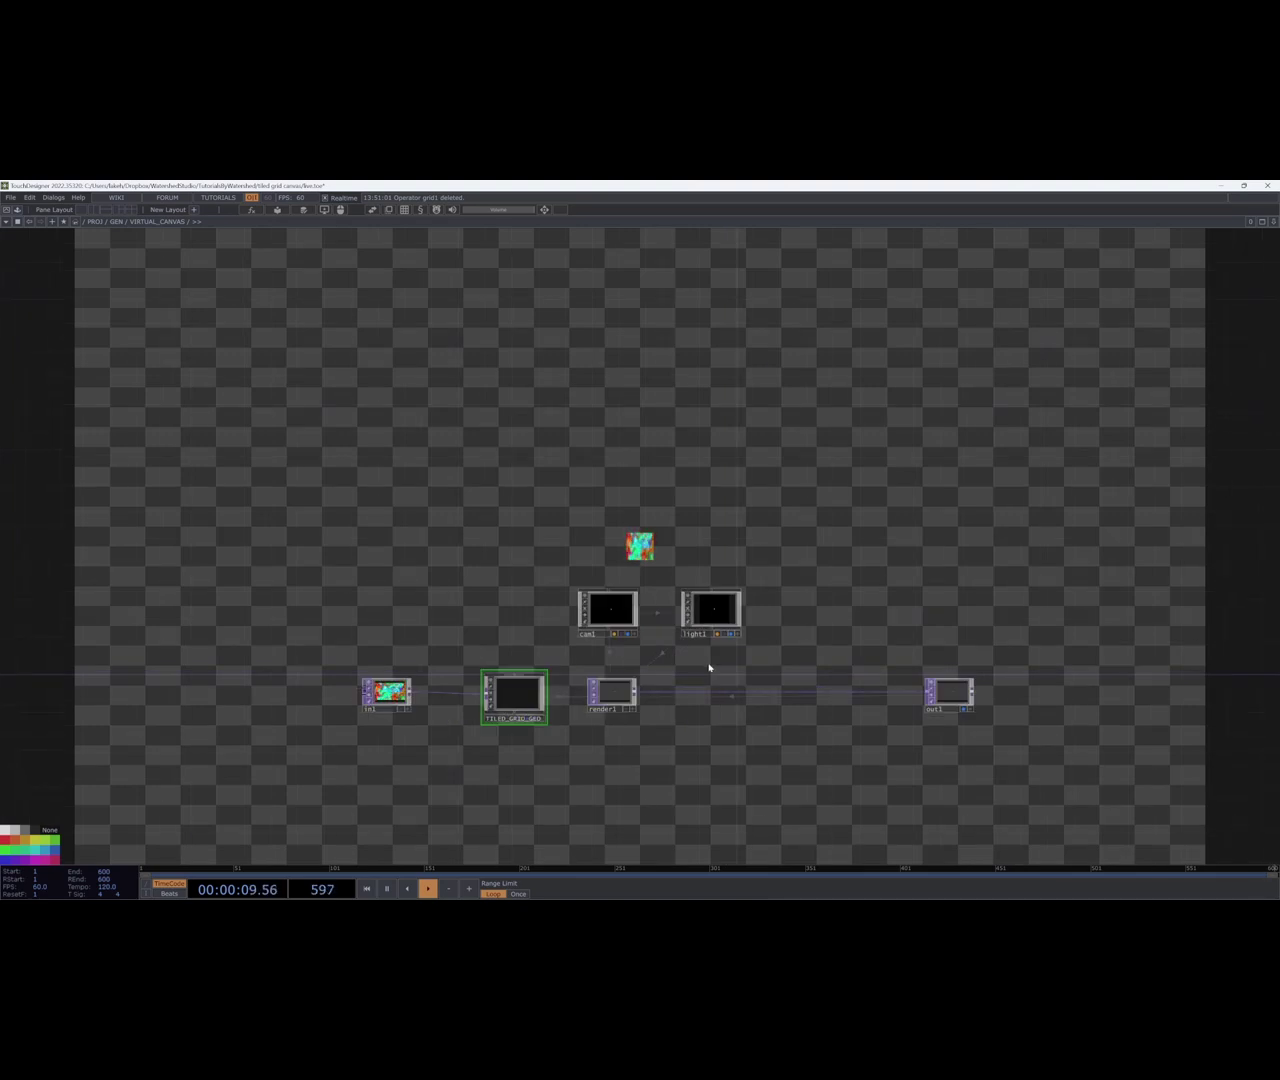
left_click(531, 699)
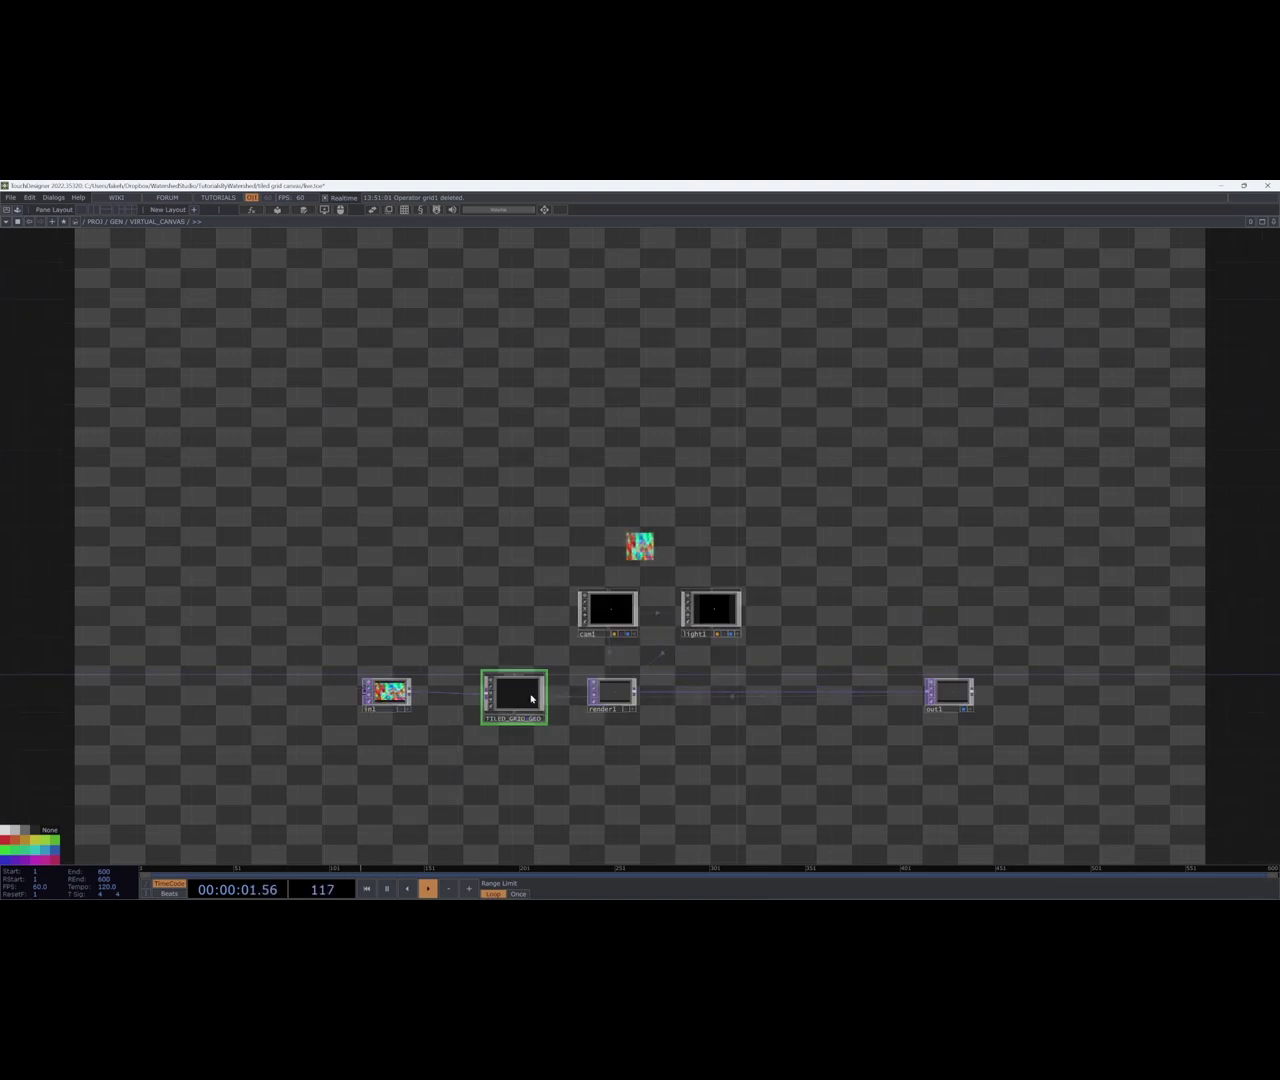
scroll(563, 543, "down", 2)
left_click(545, 211)
left_click_drag(547, 187, 836, 421)
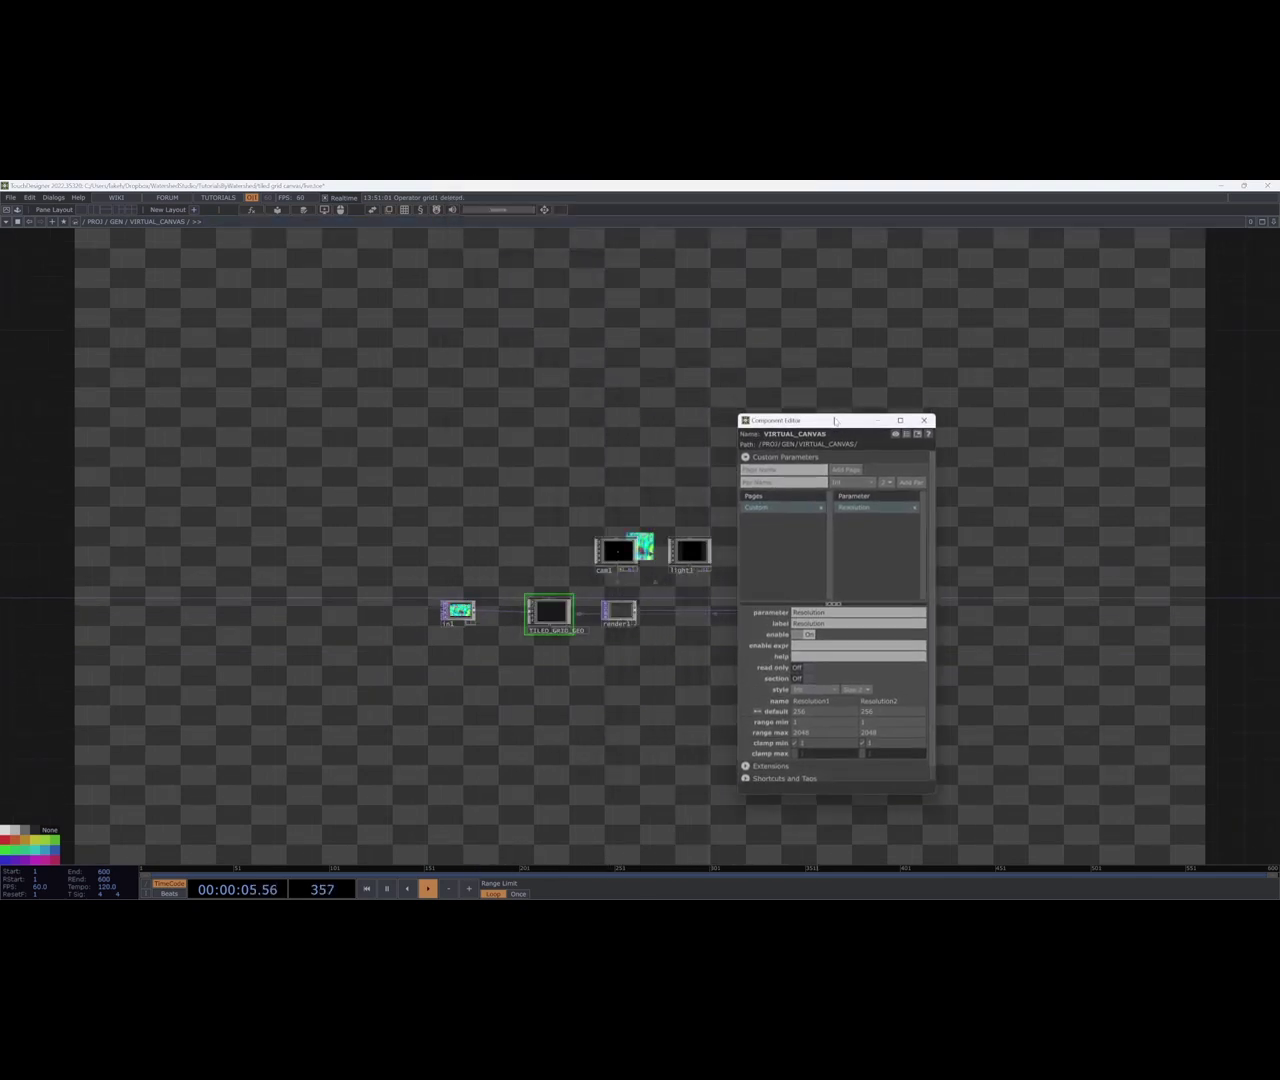
Add a single-value Float parameter X Bounds to VIRTUAL_CANVAS with default and range maximum 100, and close the Component Editor.
left_click(810, 481)
type("X")
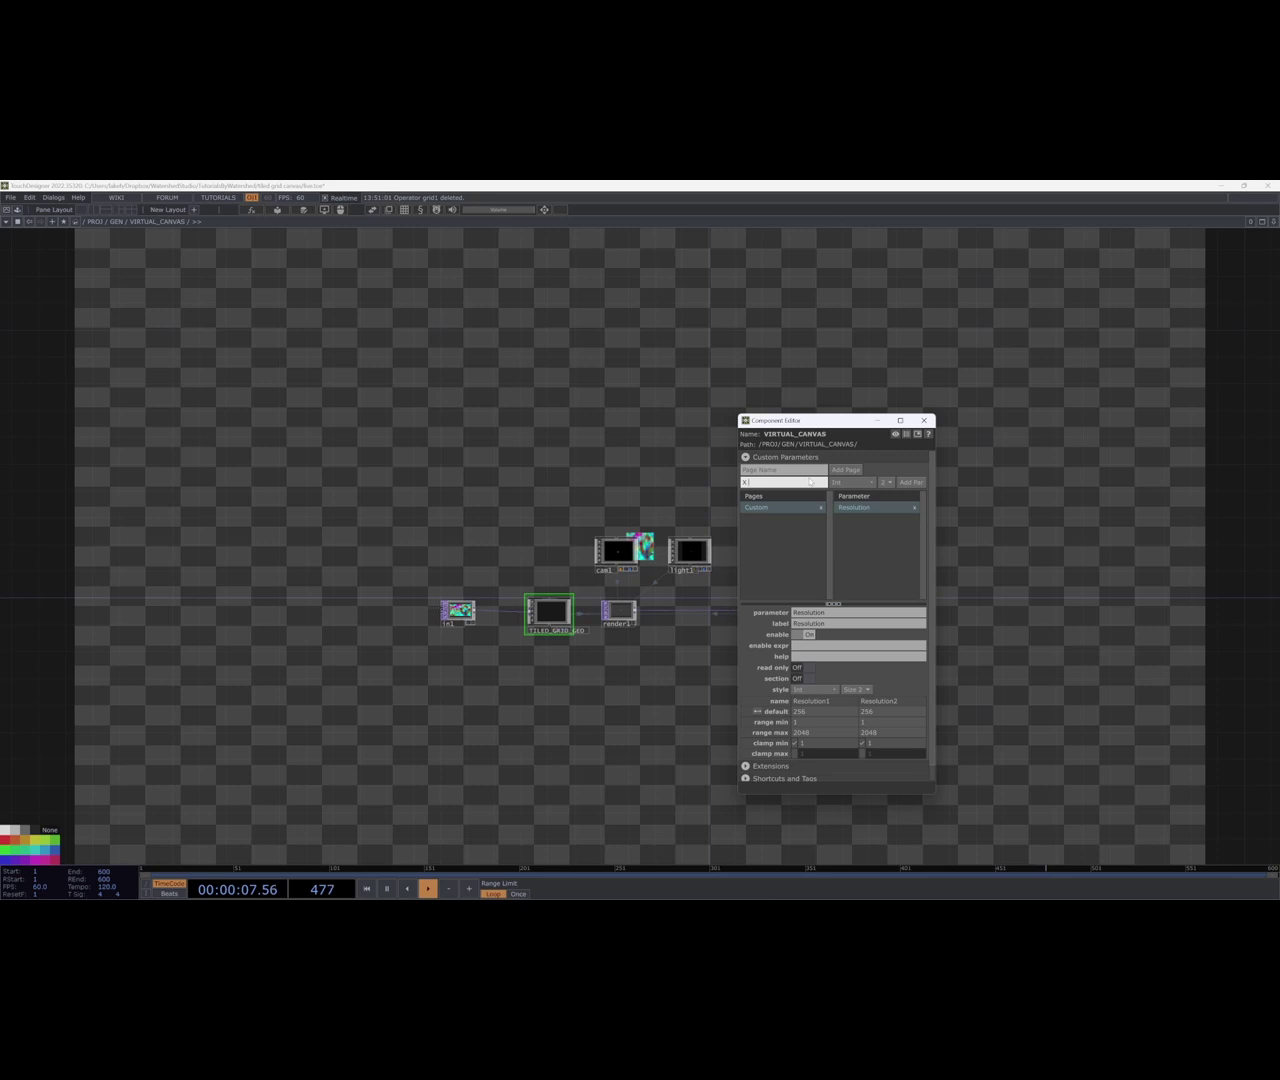
type(" Bound")
left_click(850, 482)
left_click(848, 537)
left_click(852, 484)
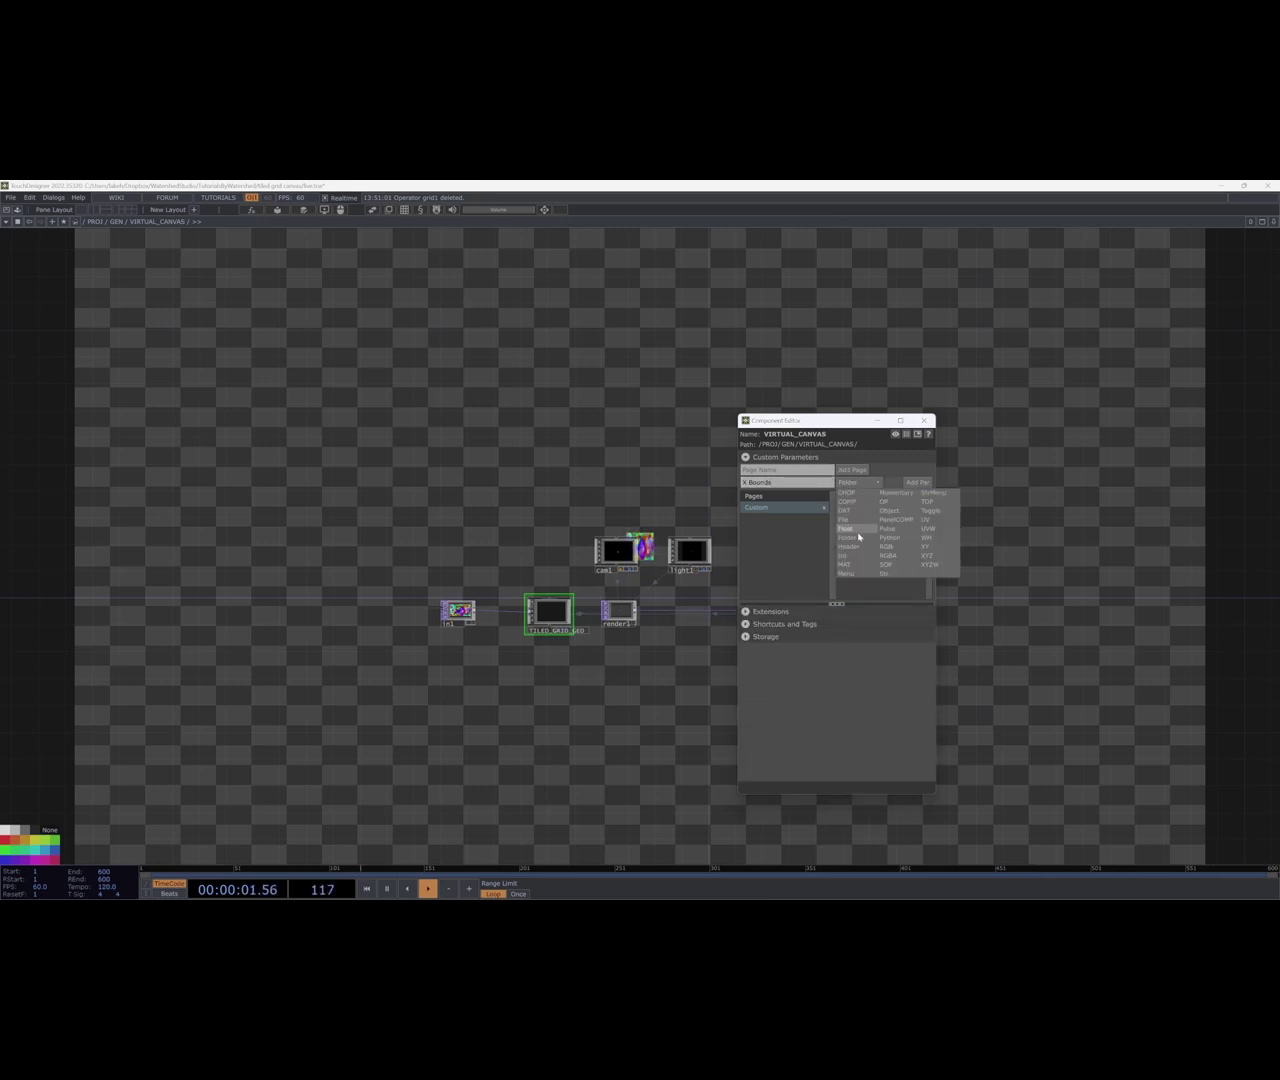
left_click(846, 528)
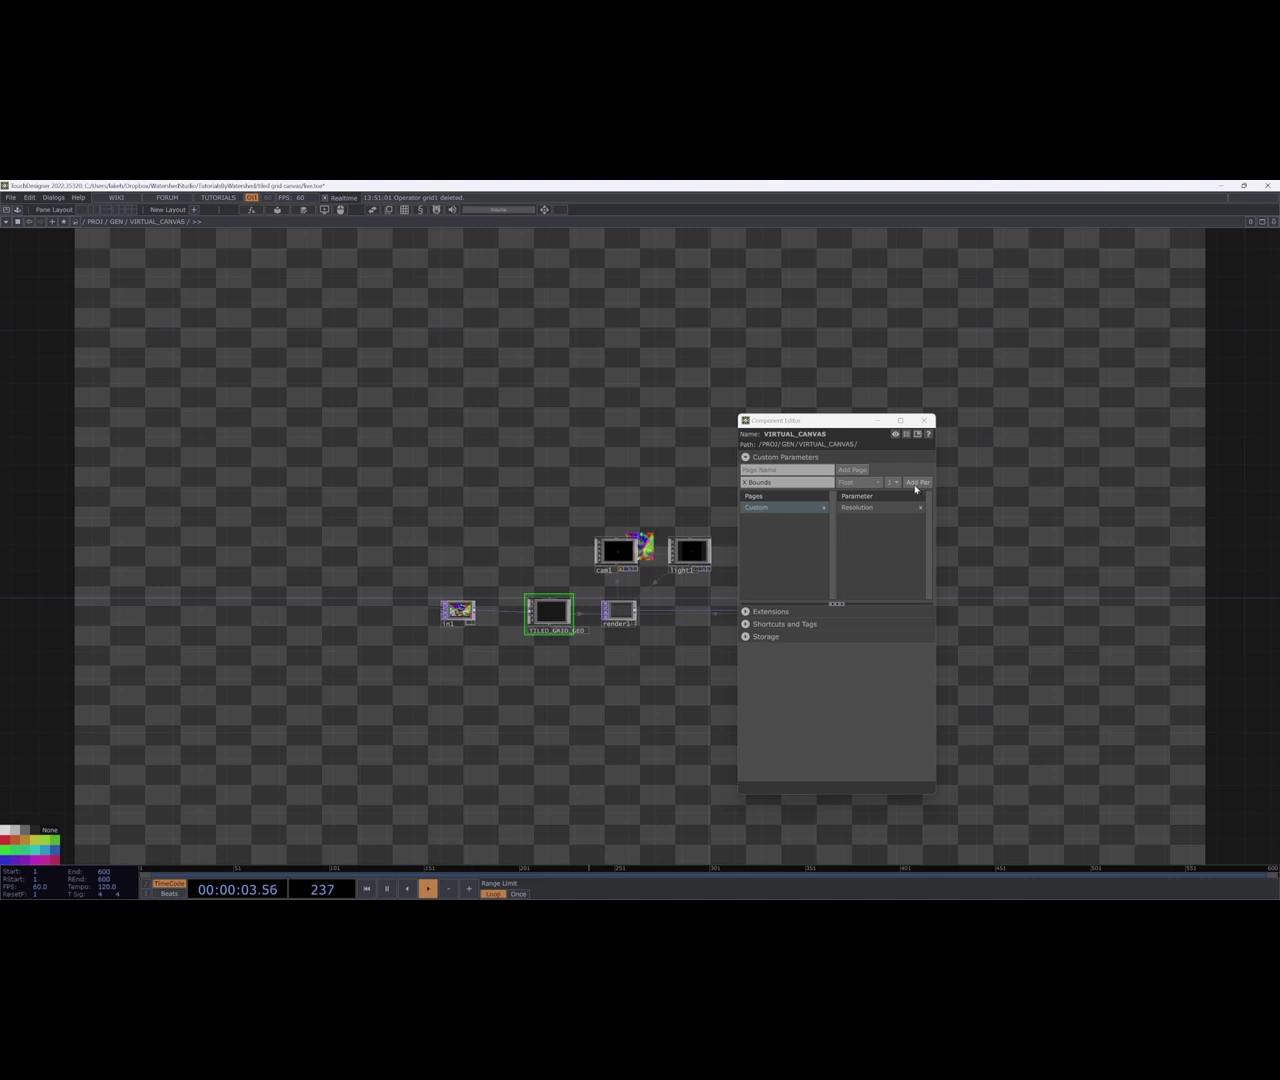
left_click(917, 483)
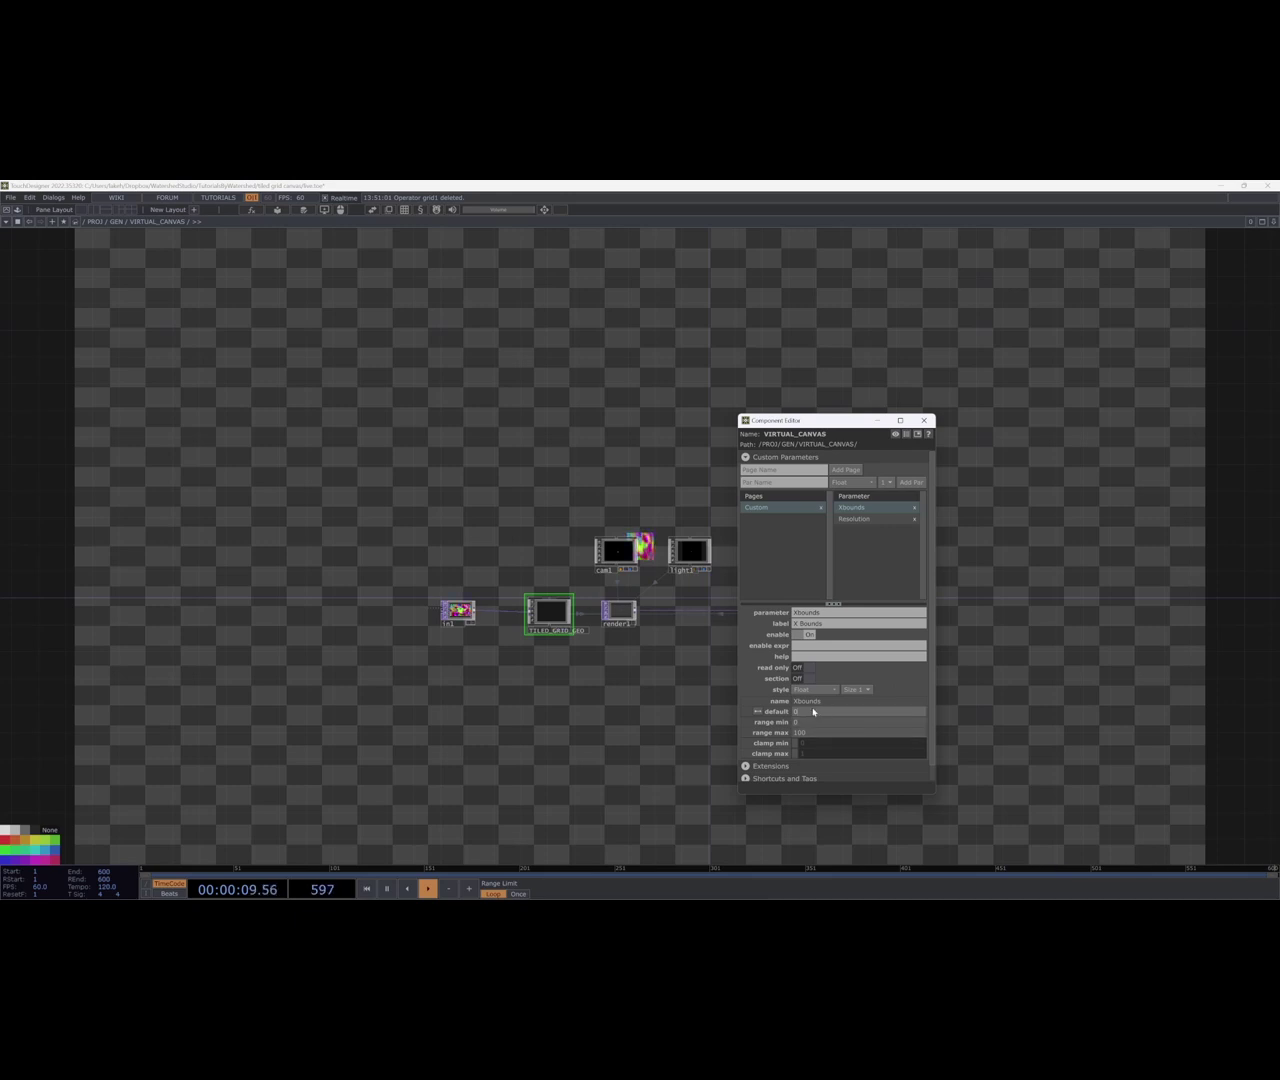
type("100")
left_click(924, 420)
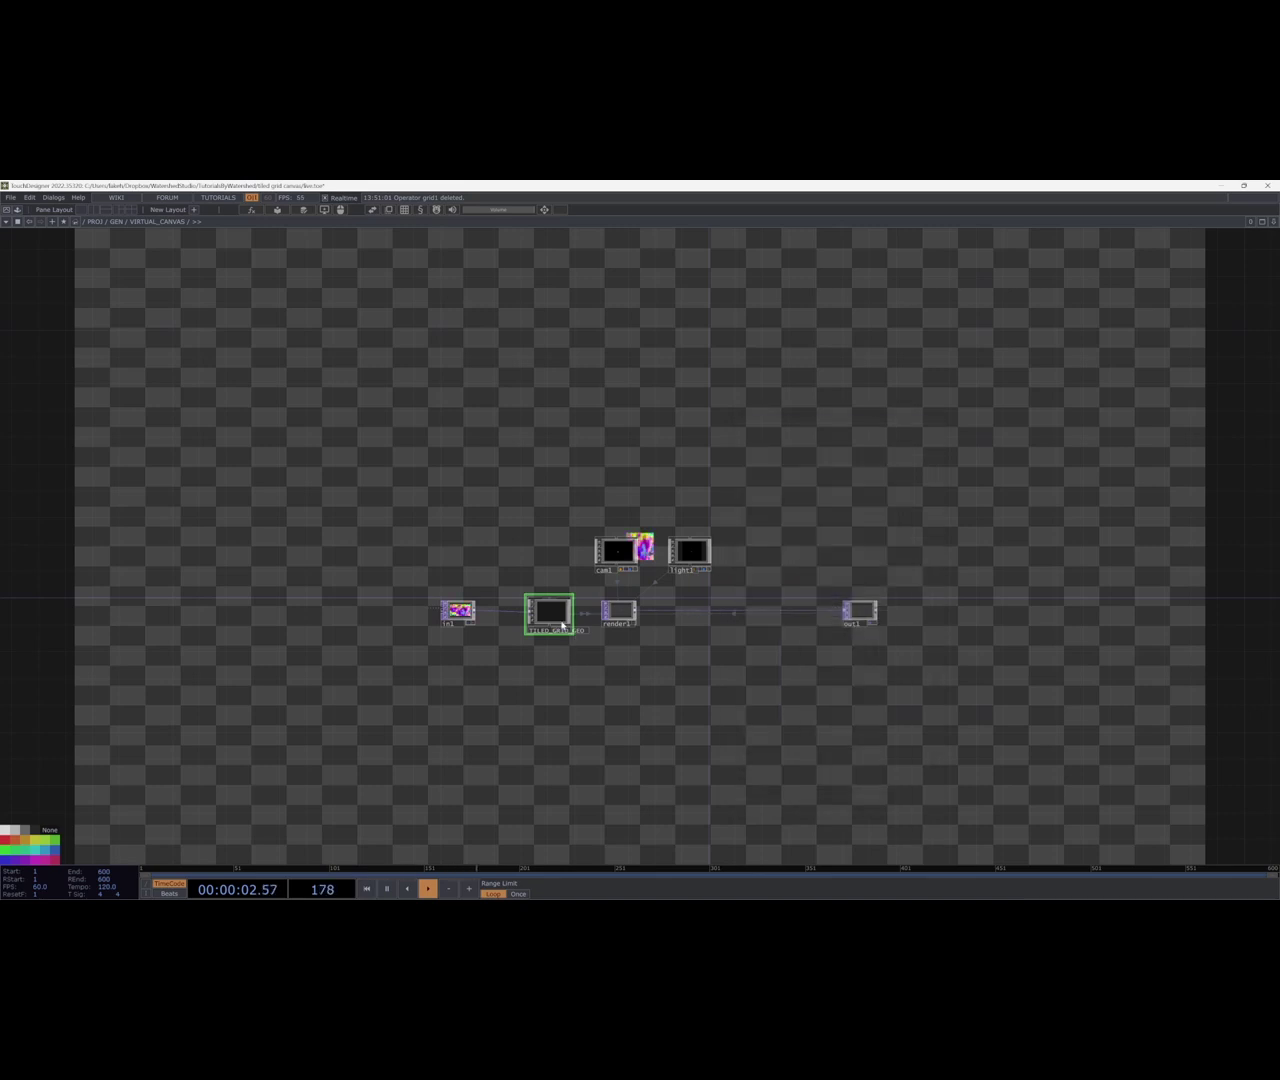
Show TILED_GRID_GEO's parameters and add a single-value Float custom parameter XBounds to its Params page.
key("p")
scroll(560, 660, "up", 5)
scroll(528, 770, "down", 3)
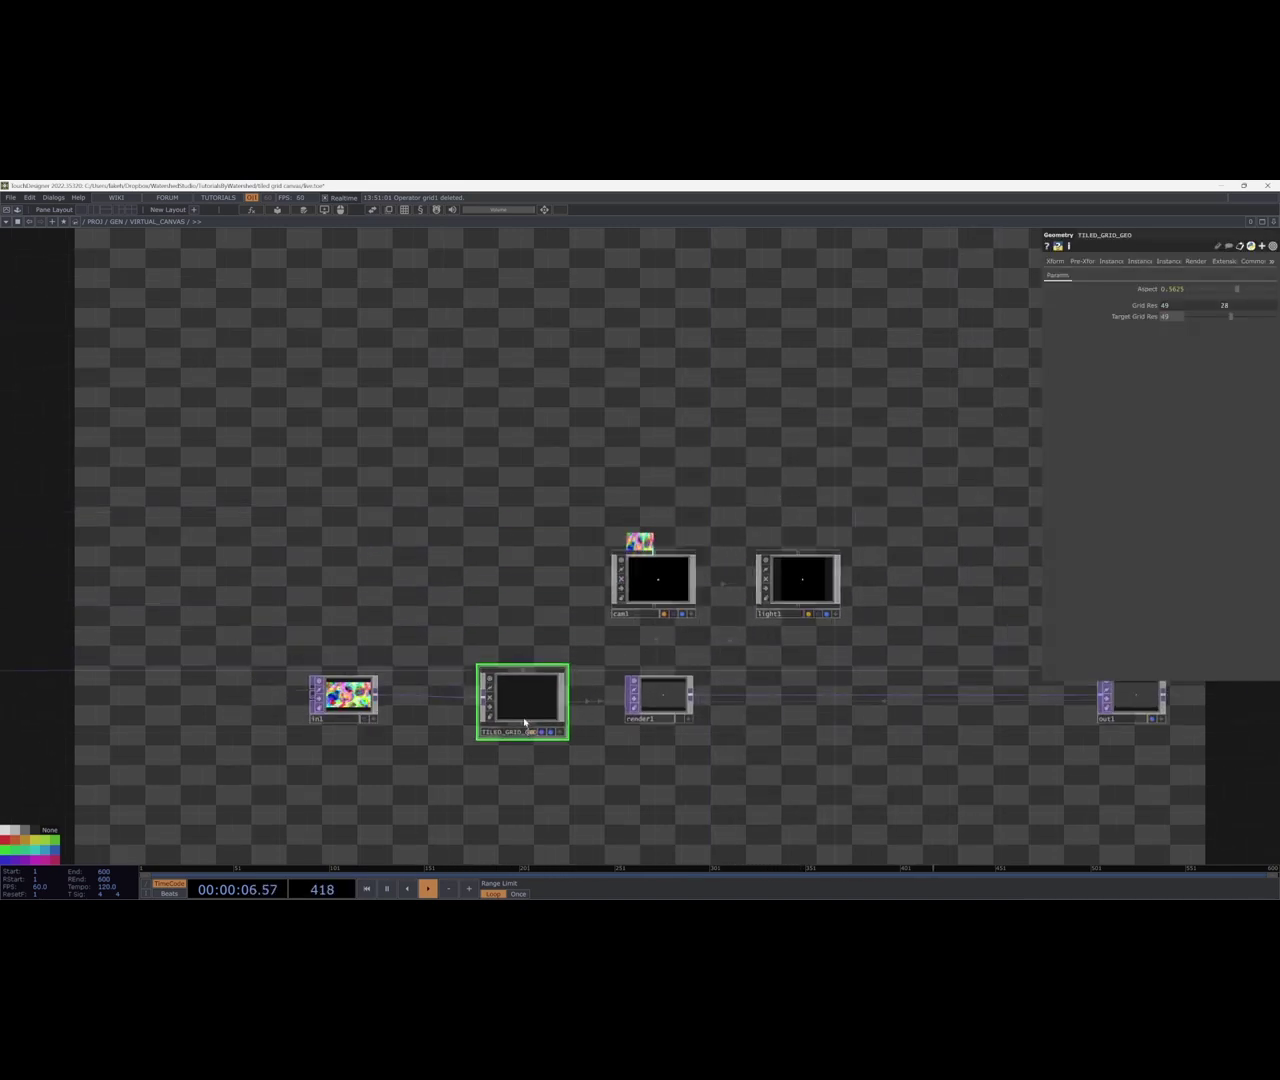
right_click(527, 726)
left_click(565, 728)
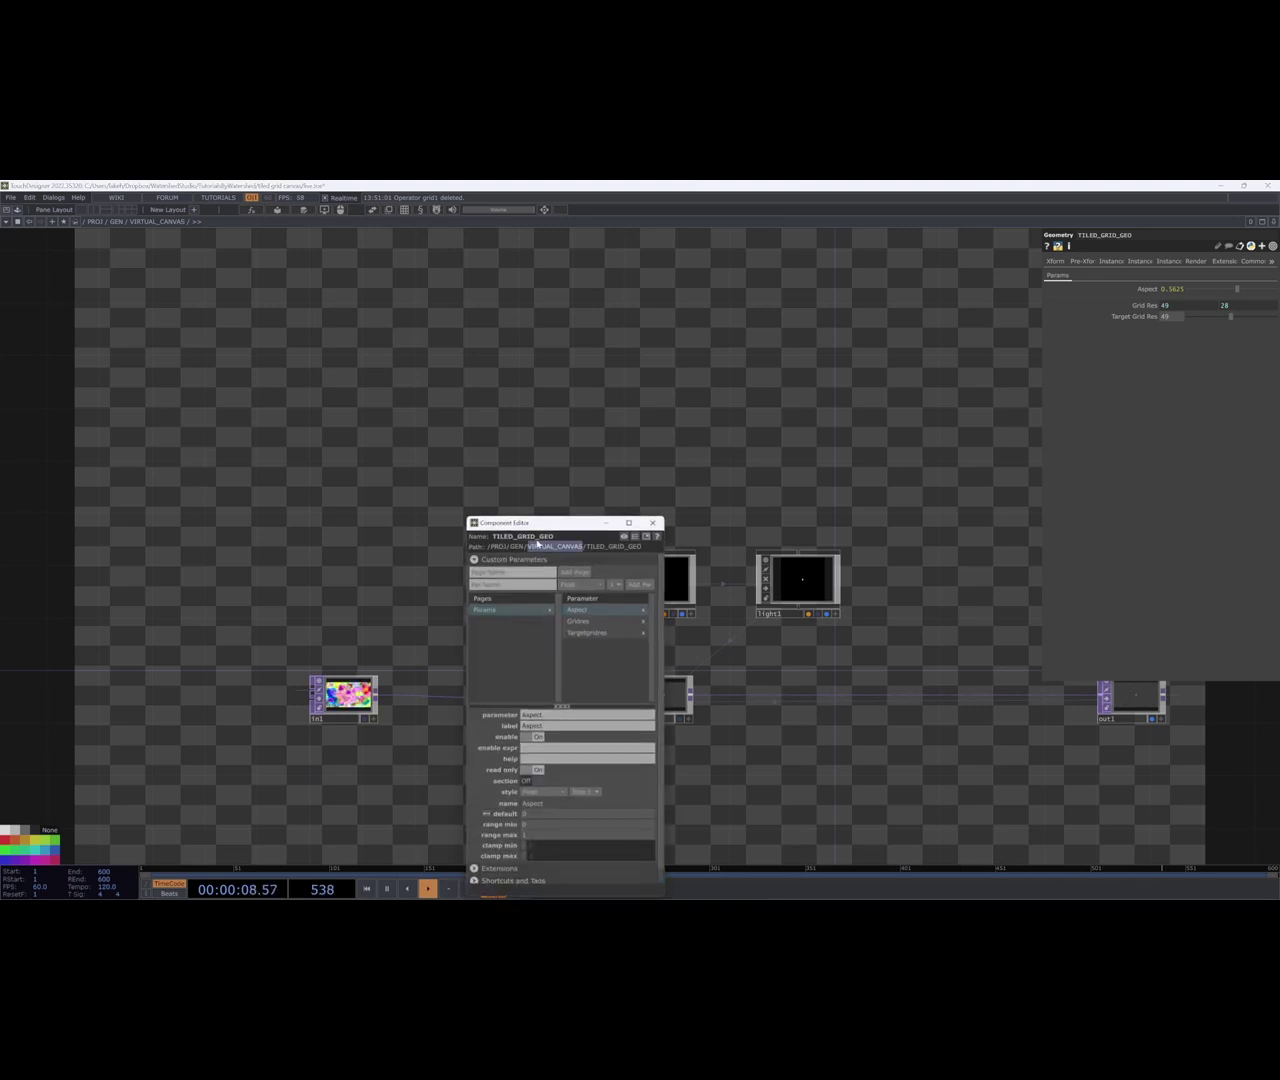
left_click_drag(565, 447, 701, 381)
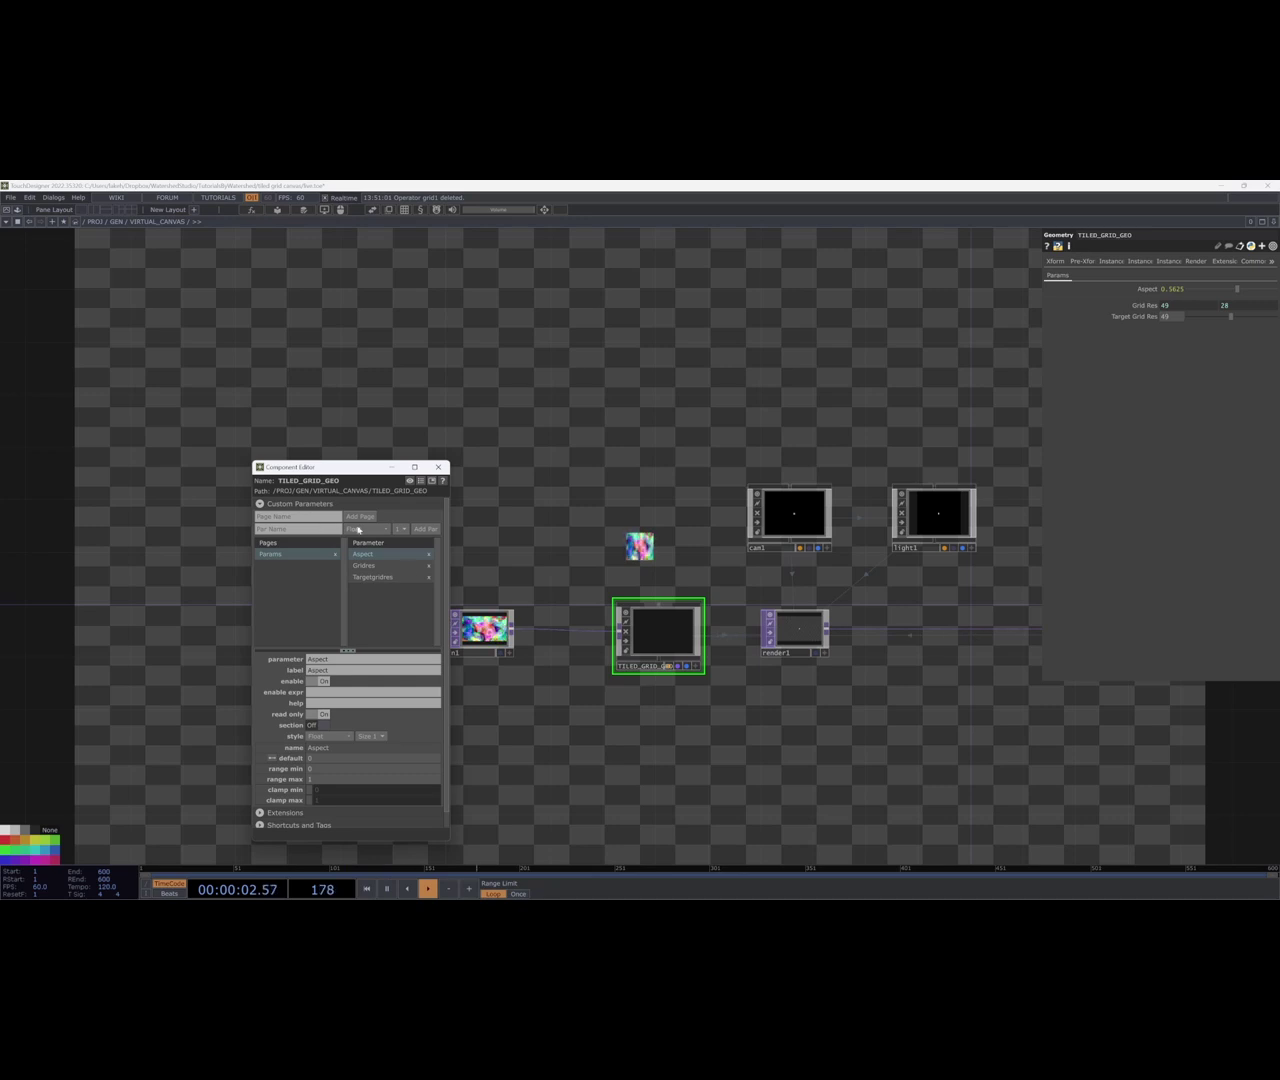
left_click(310, 529)
type("XBounds")
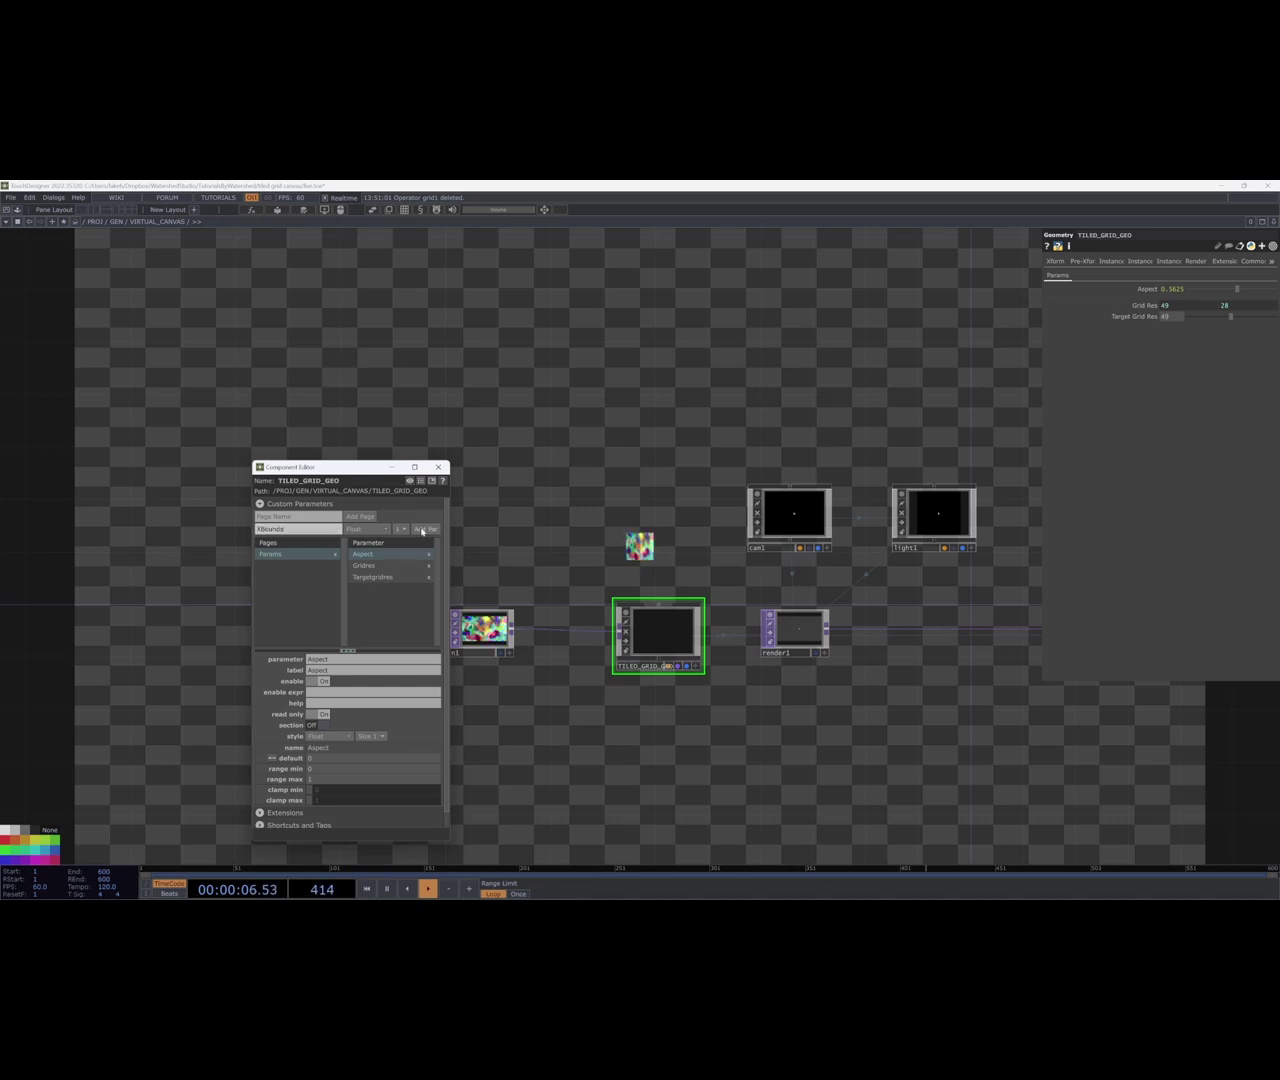
left_click(423, 529)
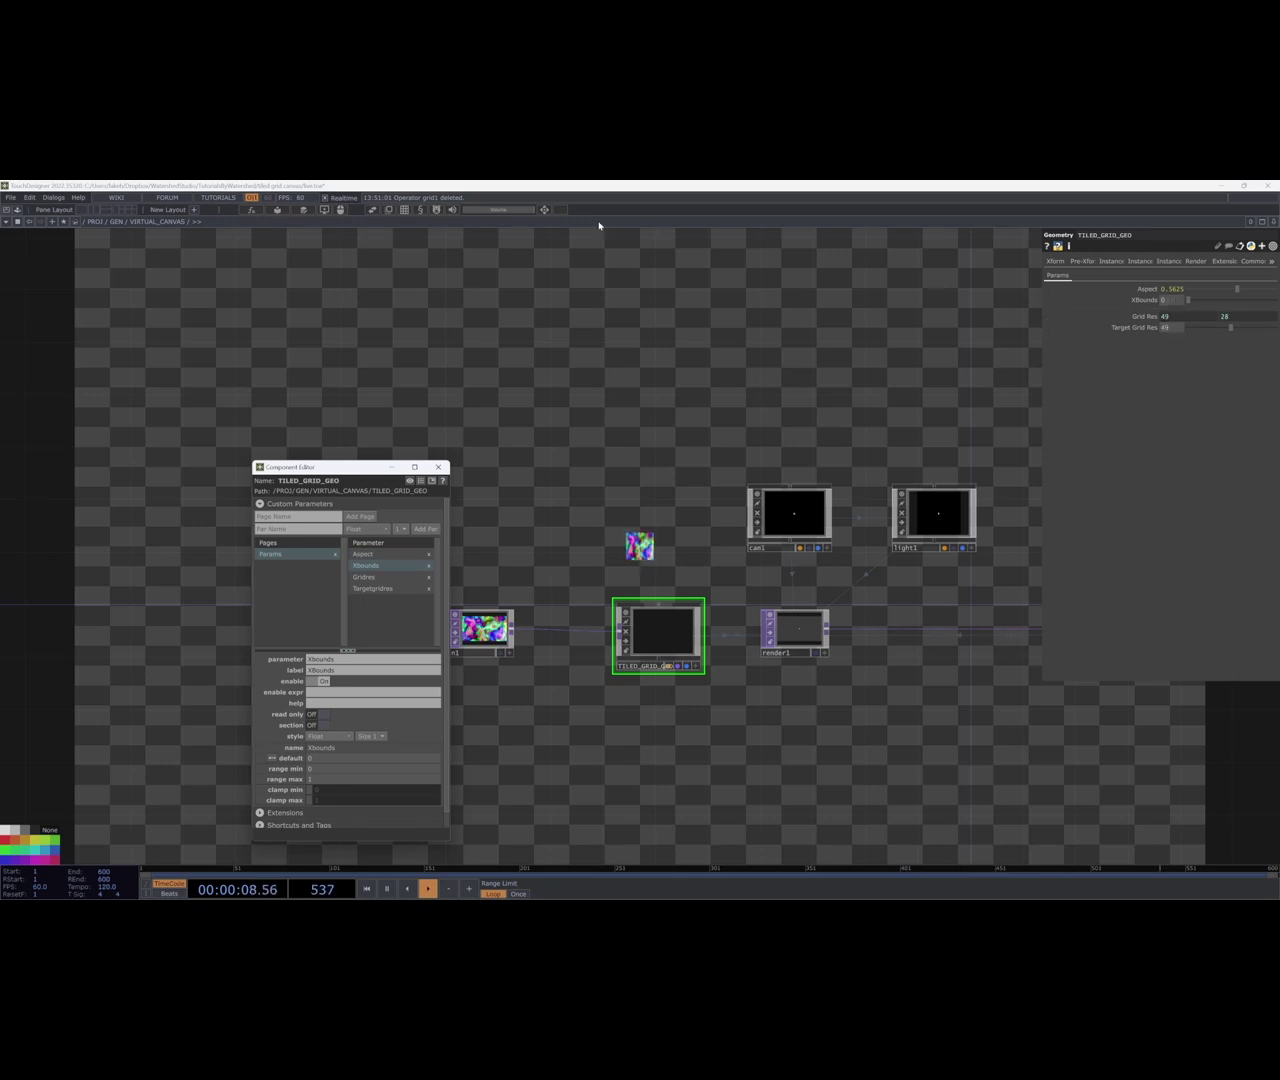
Reference VIRTUAL_CANVAS's X Bounds in TILED_GRID_GEO's XBounds parameter and close the VIRTUAL_CANVAS parameter window.
left_click(548, 211)
left_click_drag(523, 259, 1167, 300)
left_click(1171, 304)
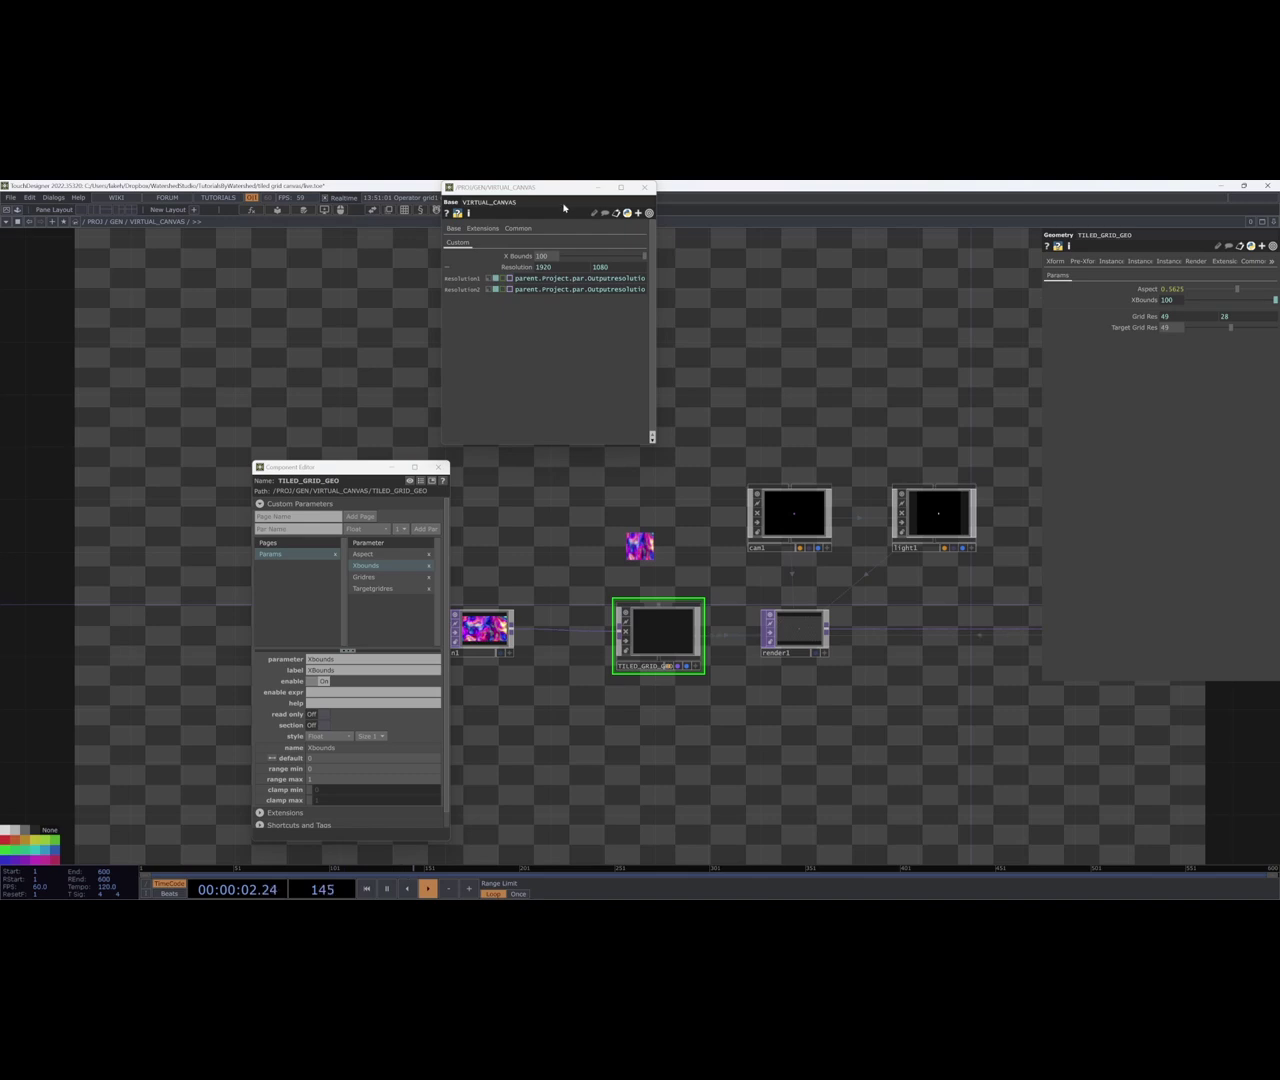
left_click(652, 188)
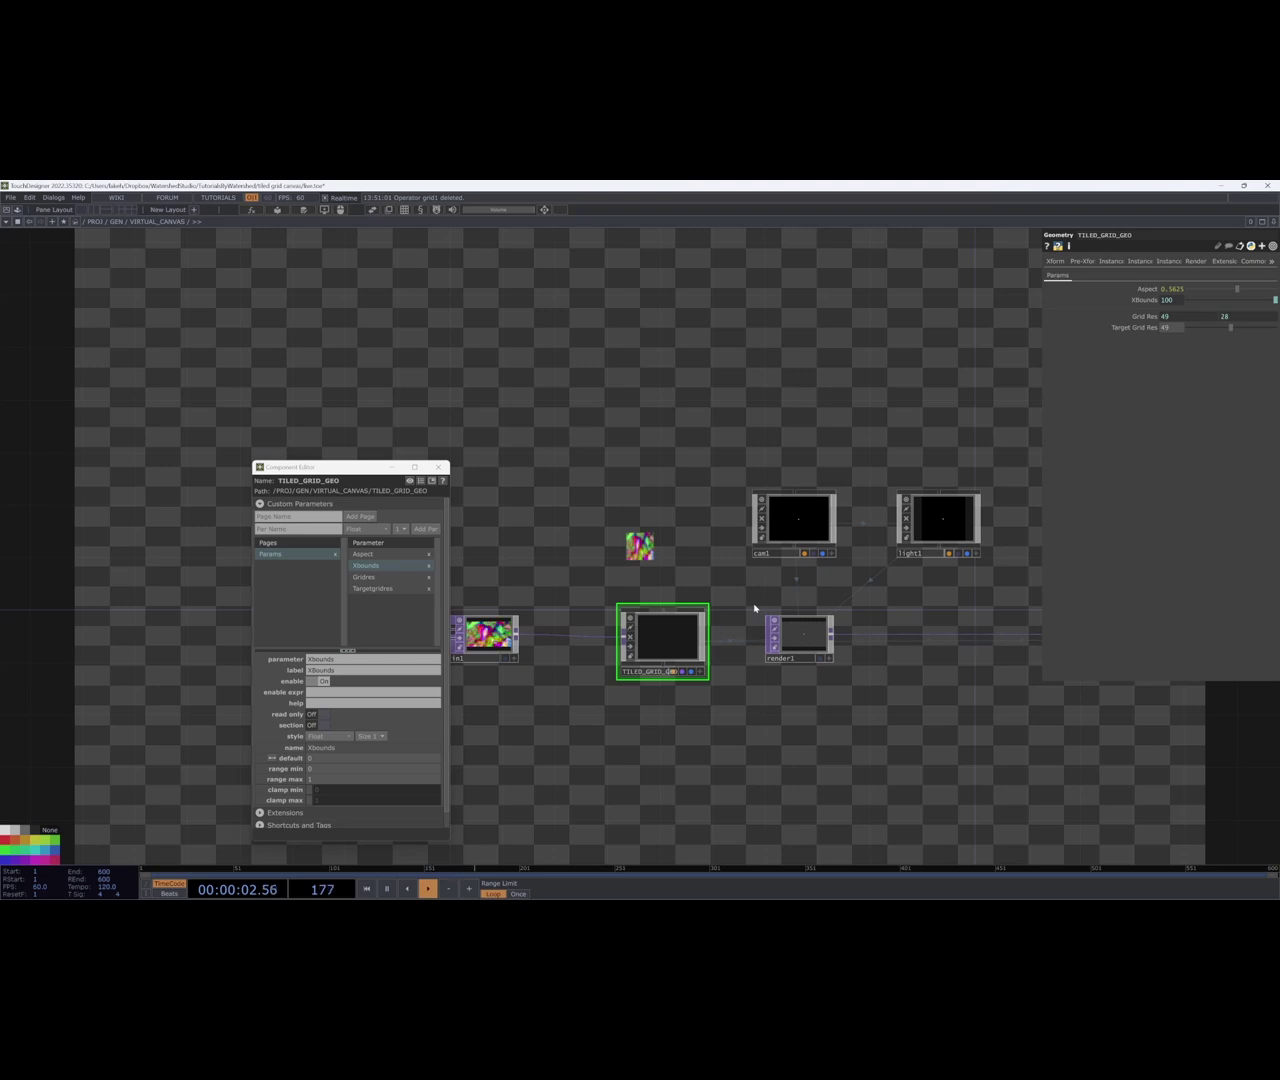
left_click_drag(679, 580, 682, 570)
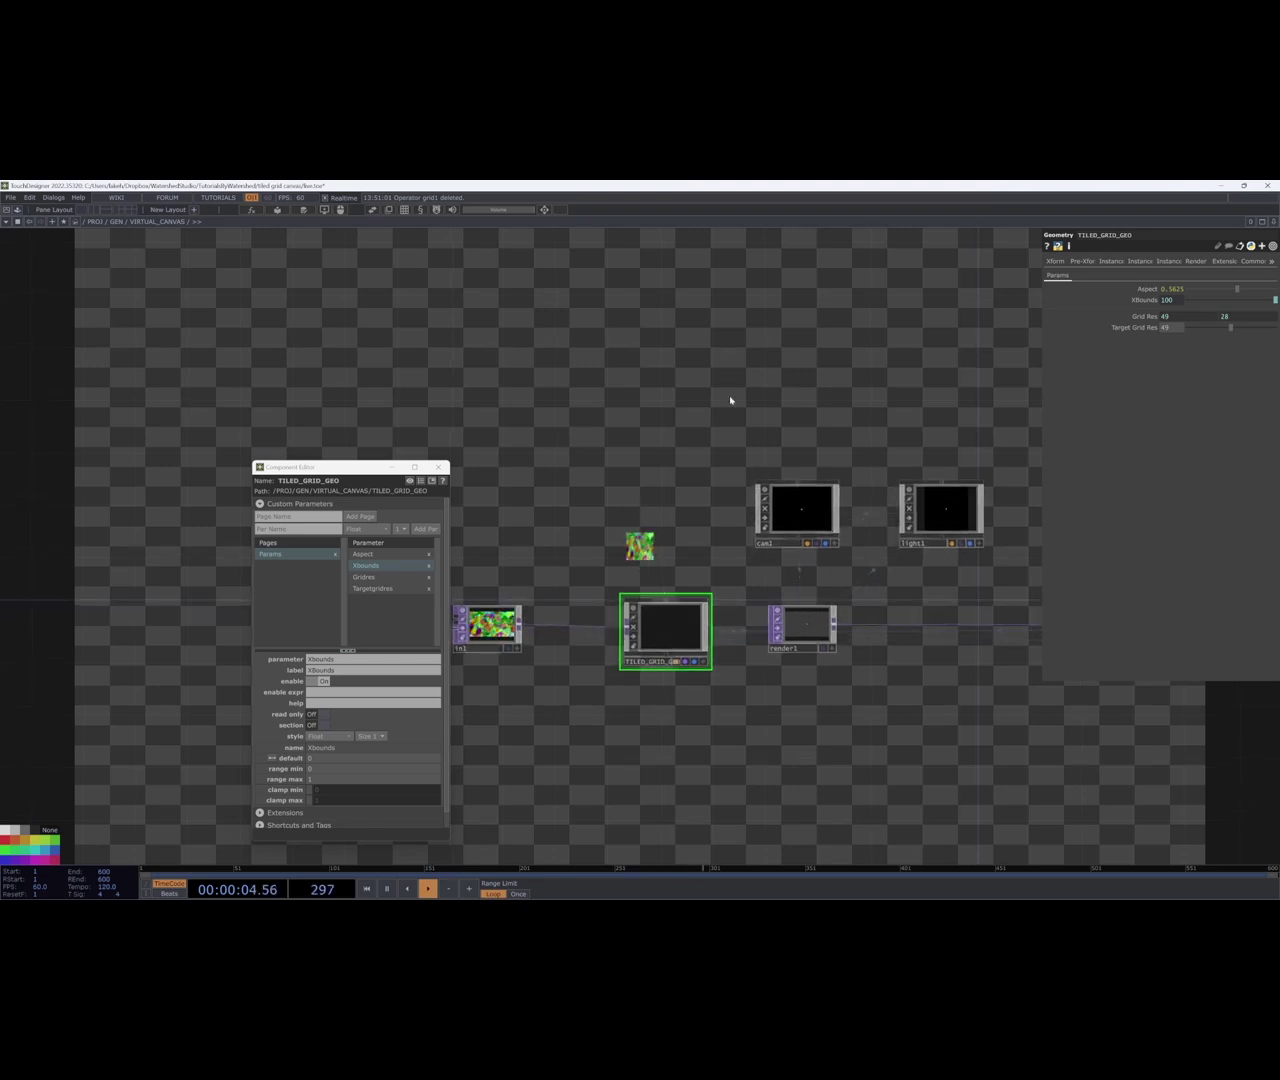
Enter the TILED_GRID_GEO component's network and bring the calc_init_pos shader into view.
scroll(690, 620, "up", 2)
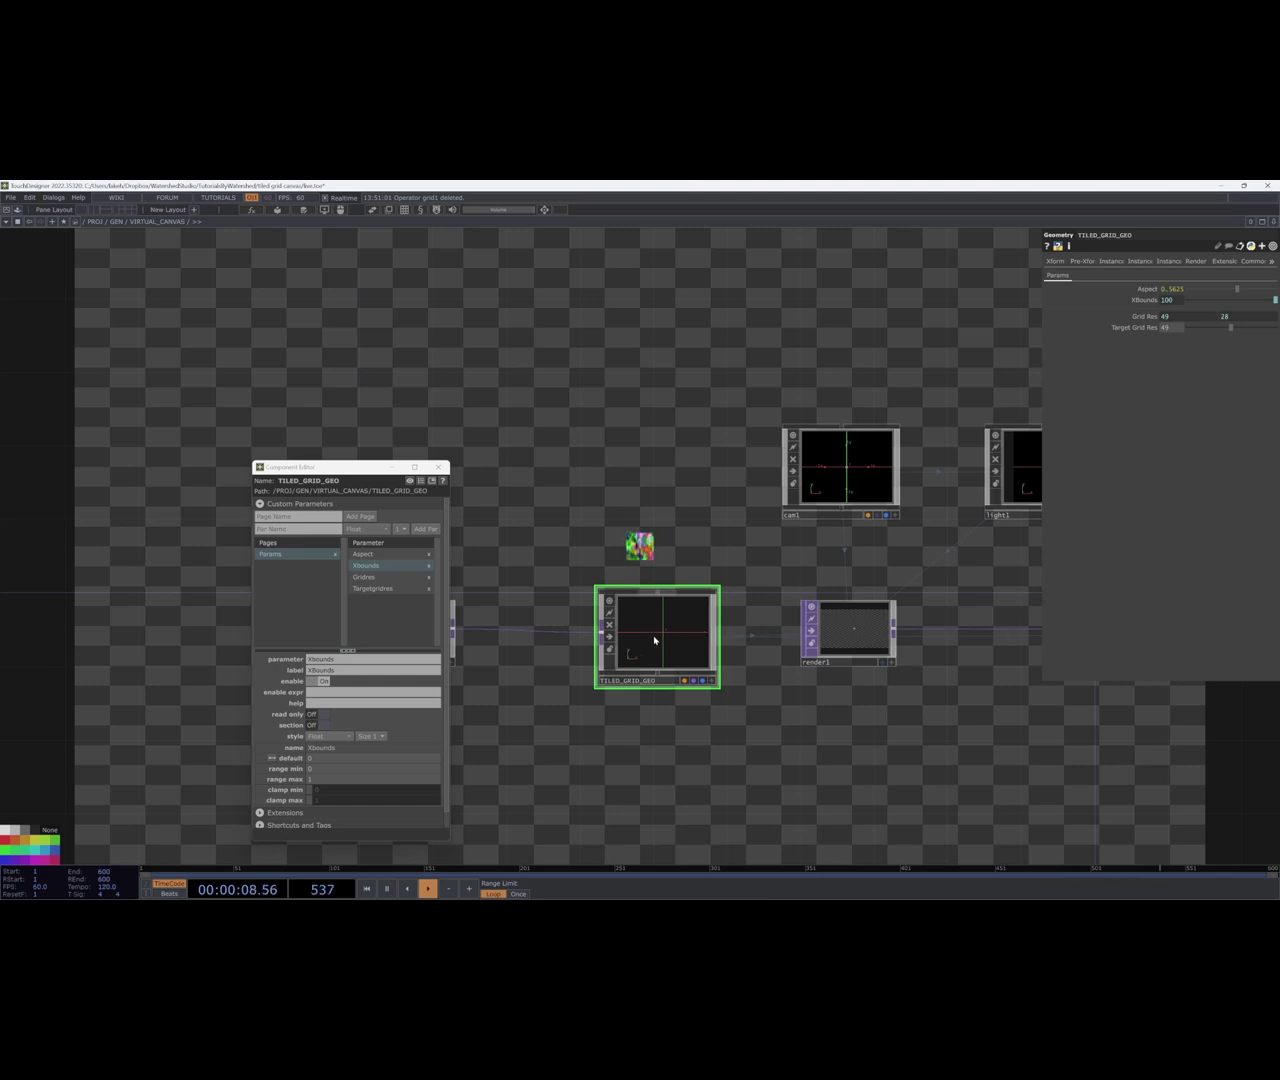
scroll(655, 640, "down", 3)
scroll(662, 645, "up", 2)
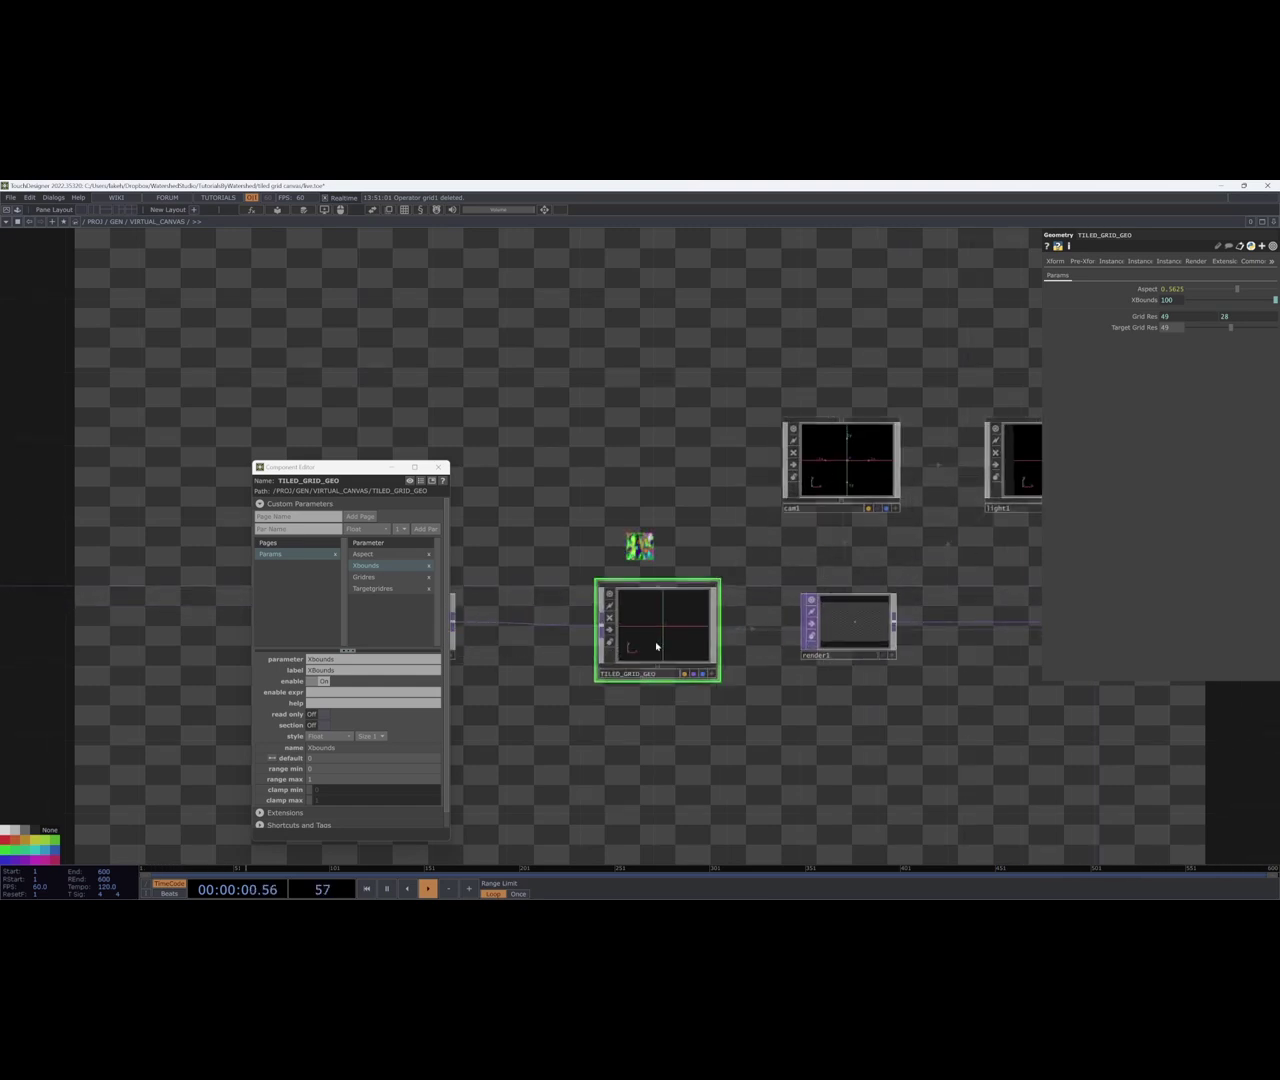
left_click_drag(671, 517, 714, 530)
left_click_drag(797, 732, 788, 691)
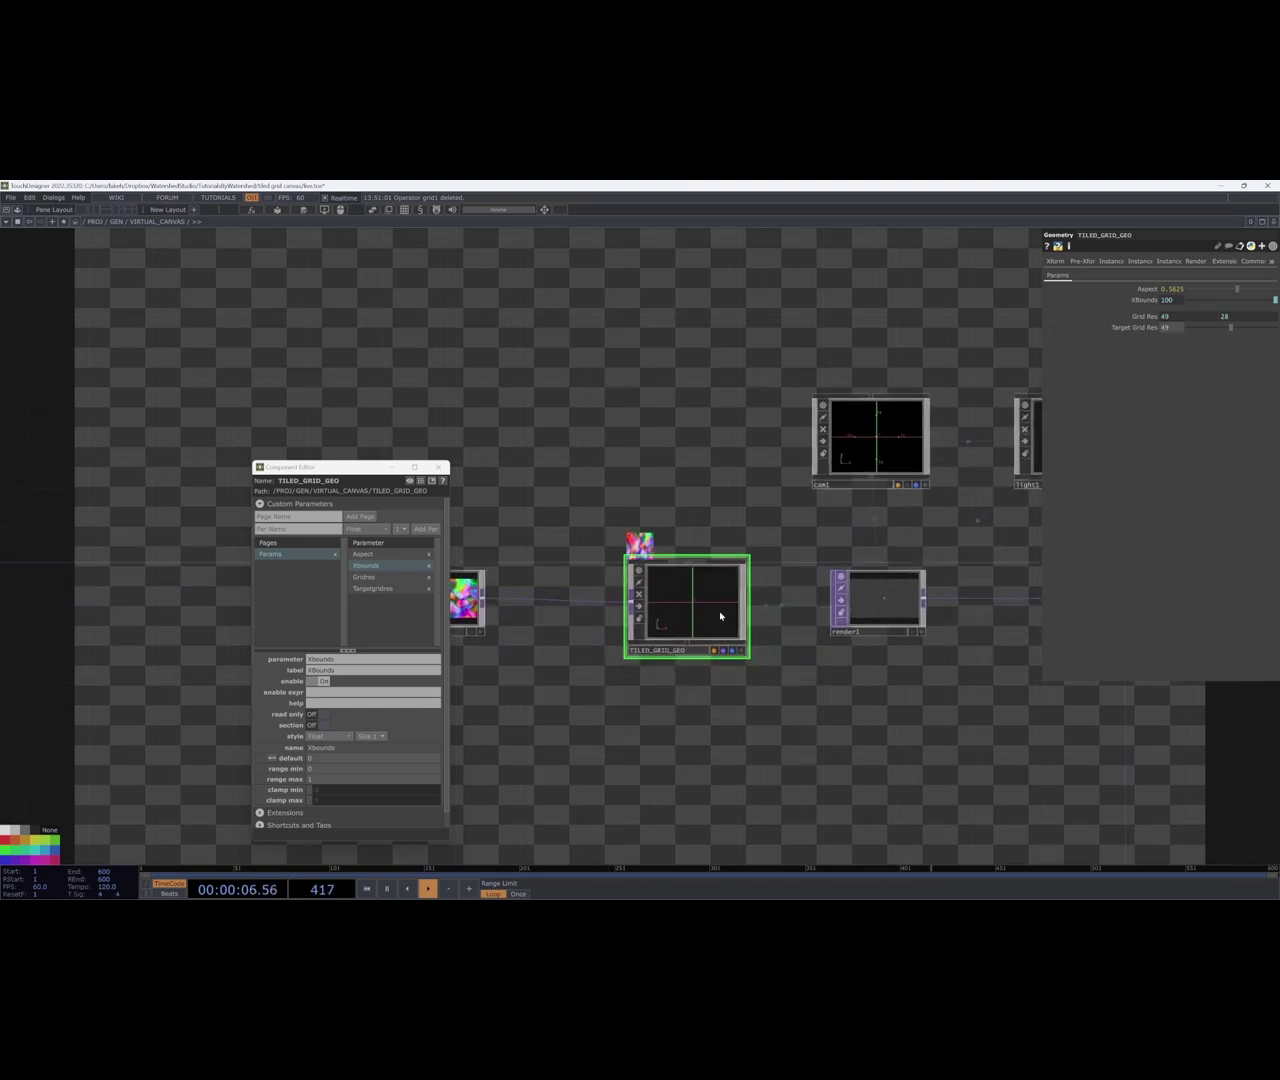
key("i")
scroll(638, 653, "up", 5)
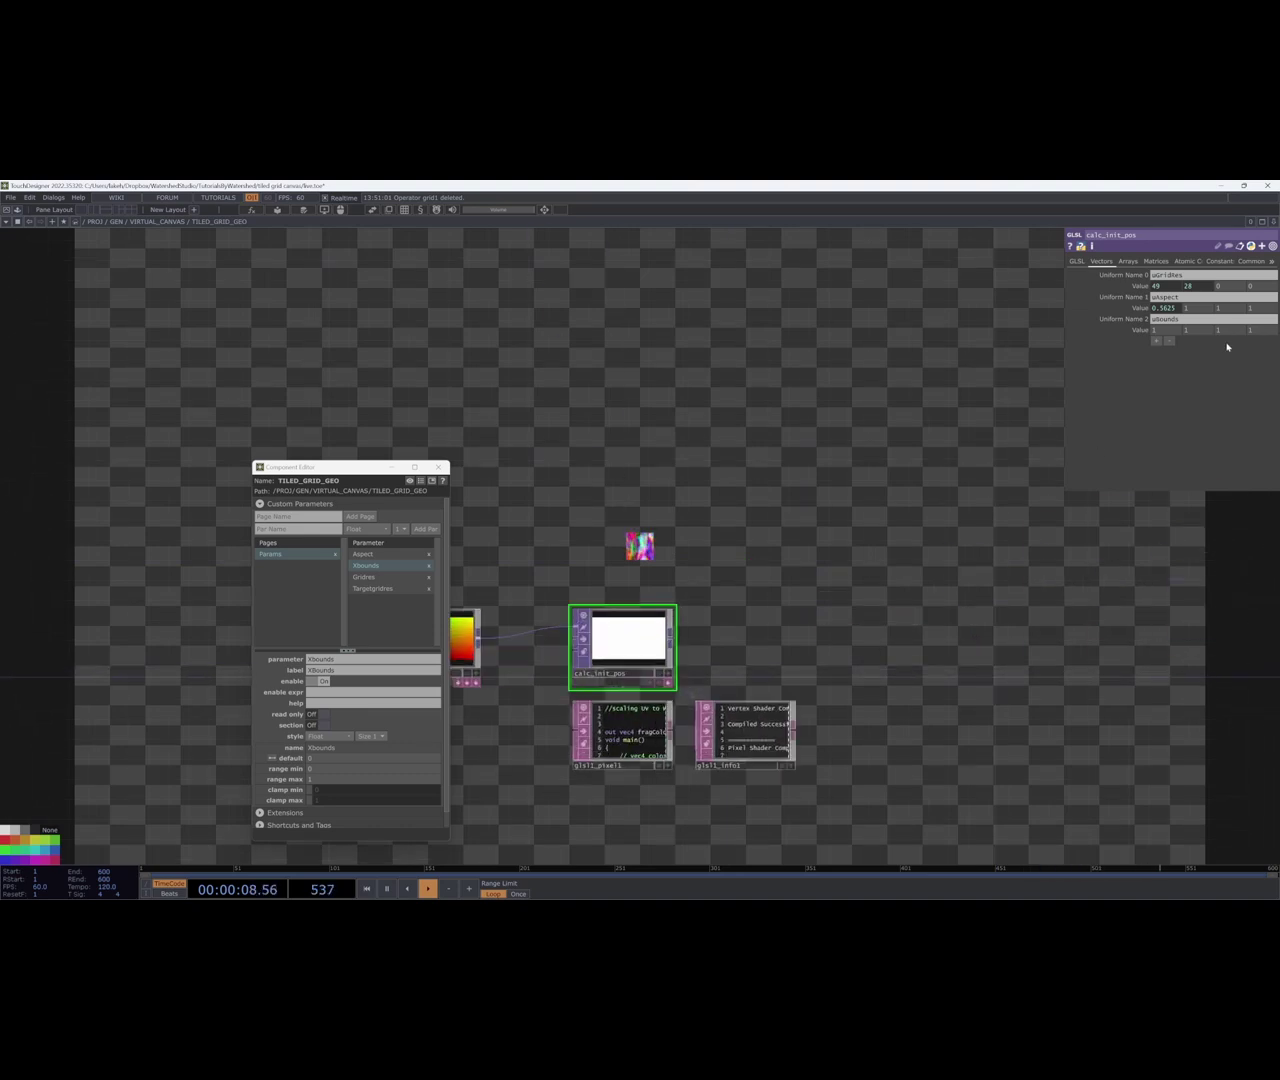
left_click_drag(921, 397, 1003, 331)
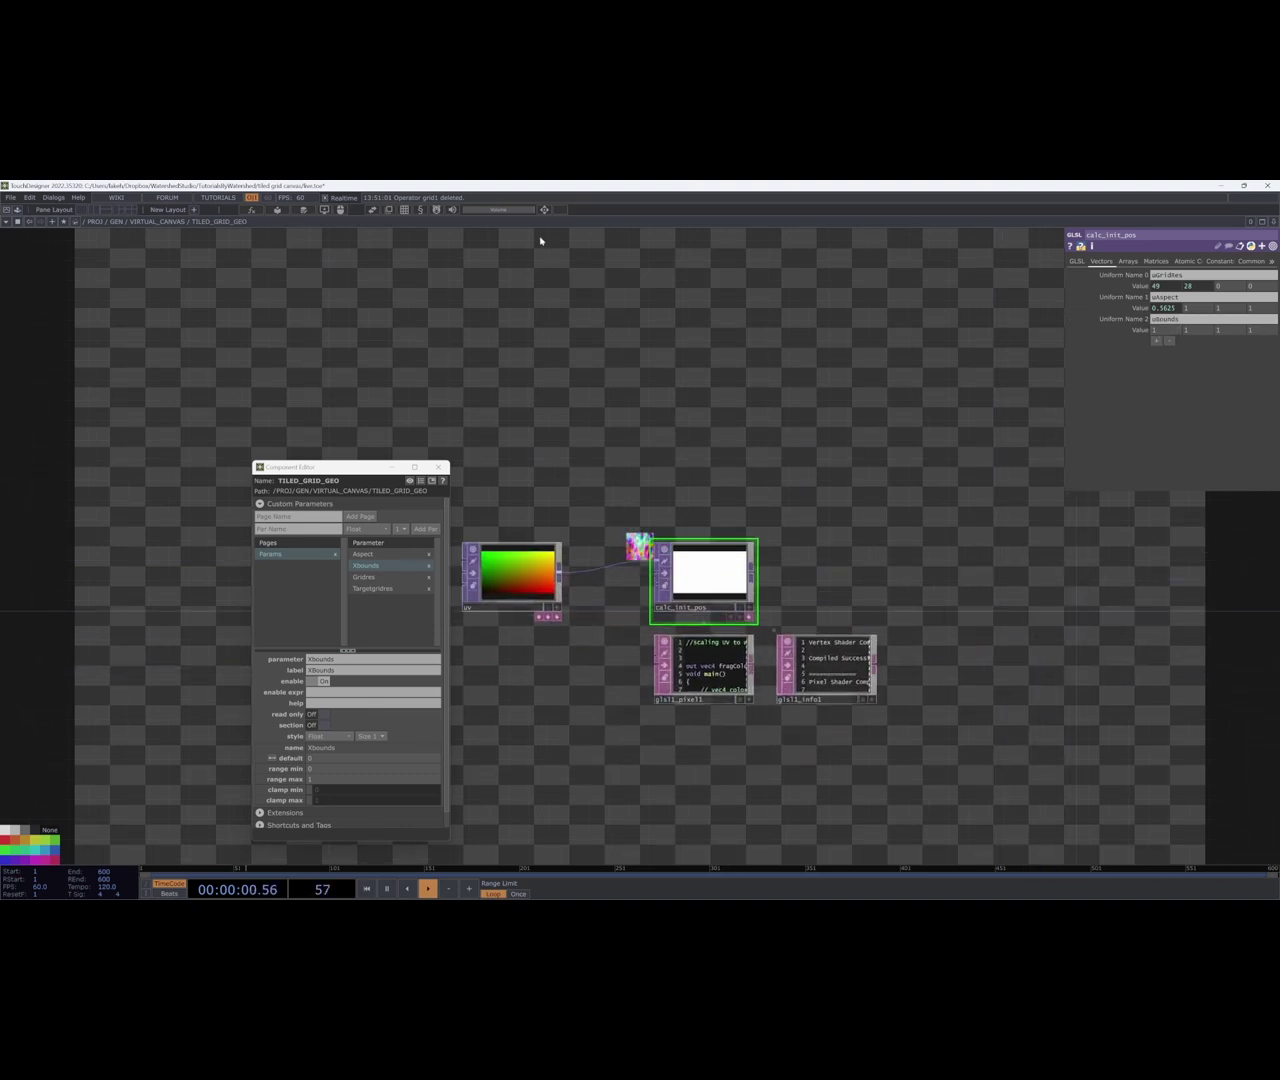
Reference TILED_GRID_GEO's XBounds parameter in the first two uBounds values of calc_init_pos.
left_click(545, 210)
left_click_drag(535, 268, 1170, 331)
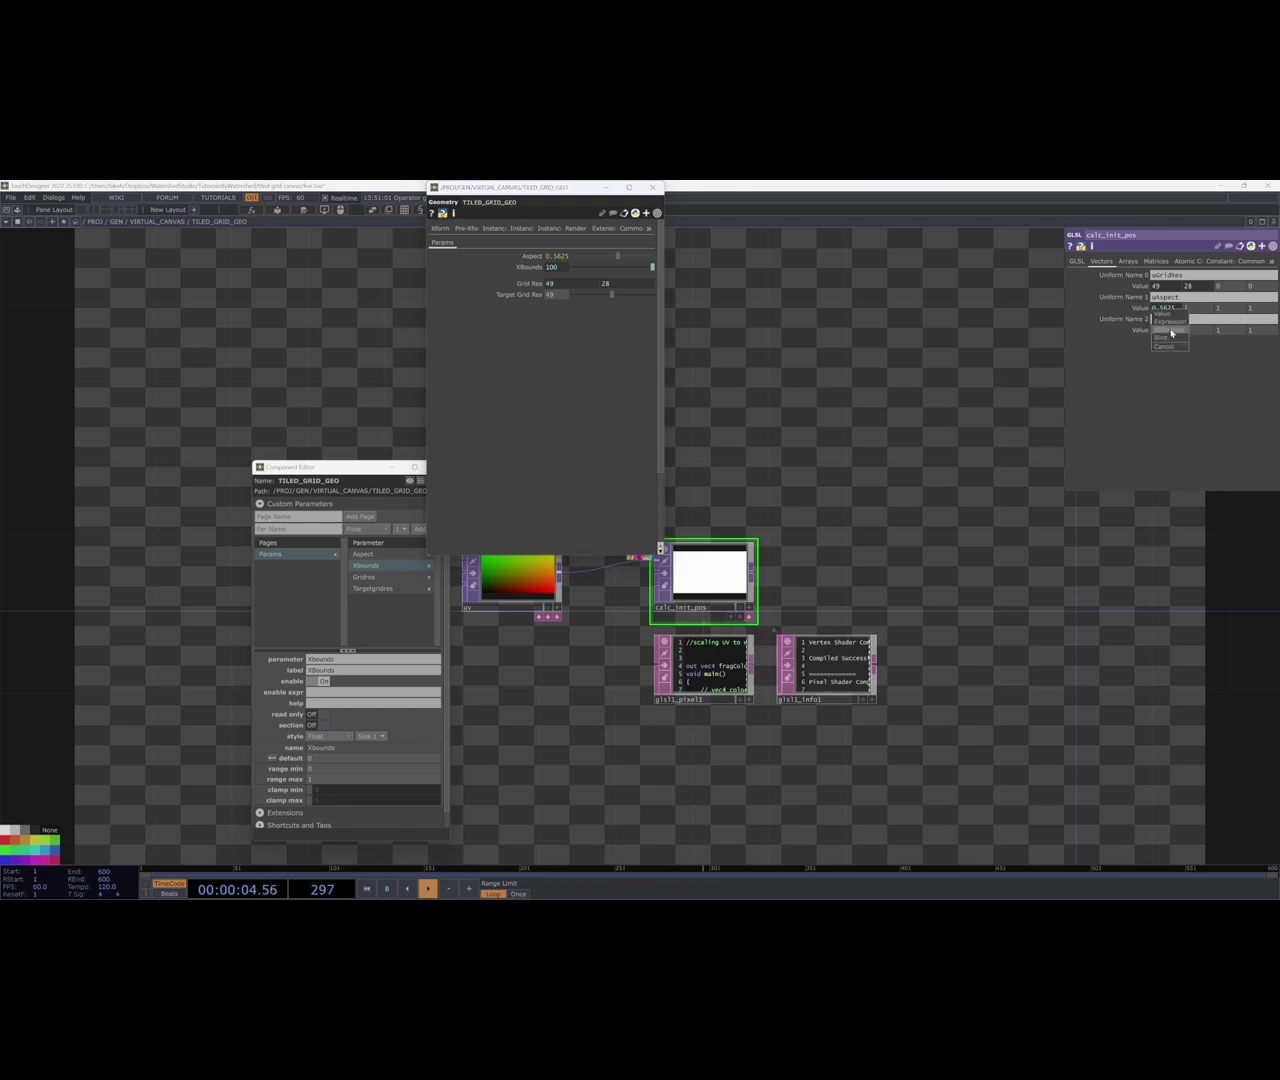
left_click(1171, 330)
left_click_drag(530, 268, 1205, 331)
left_click(1206, 331)
left_click_drag(528, 267, 1173, 329)
left_click(1173, 328)
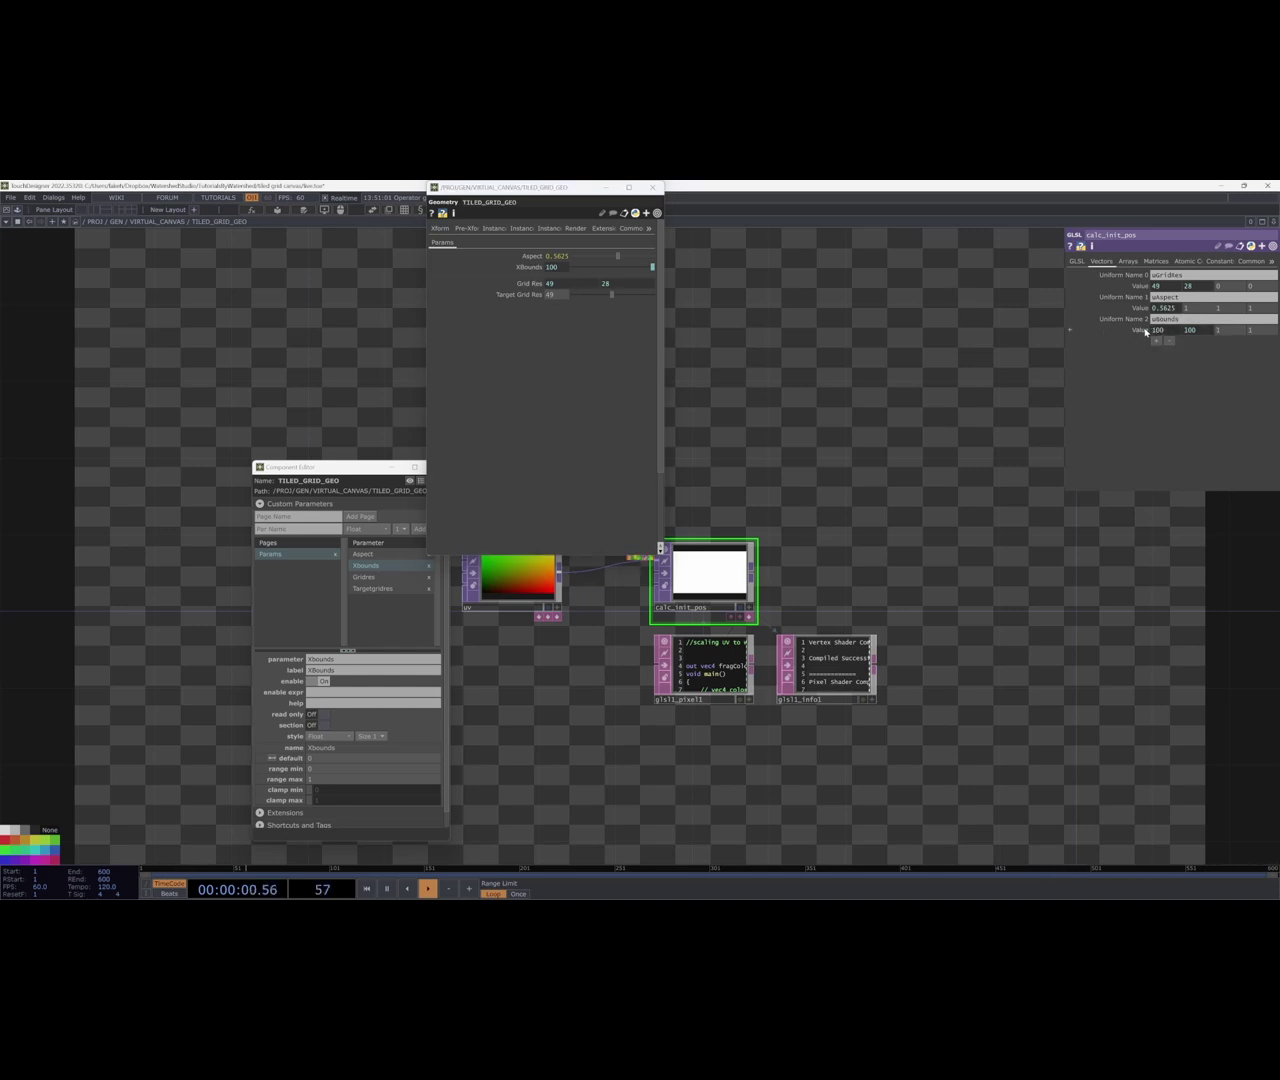
Set the first uBounds value to the expression -parent().par.Xbounds.
left_click(1158, 330)
type("-parent().par.Xbounds")
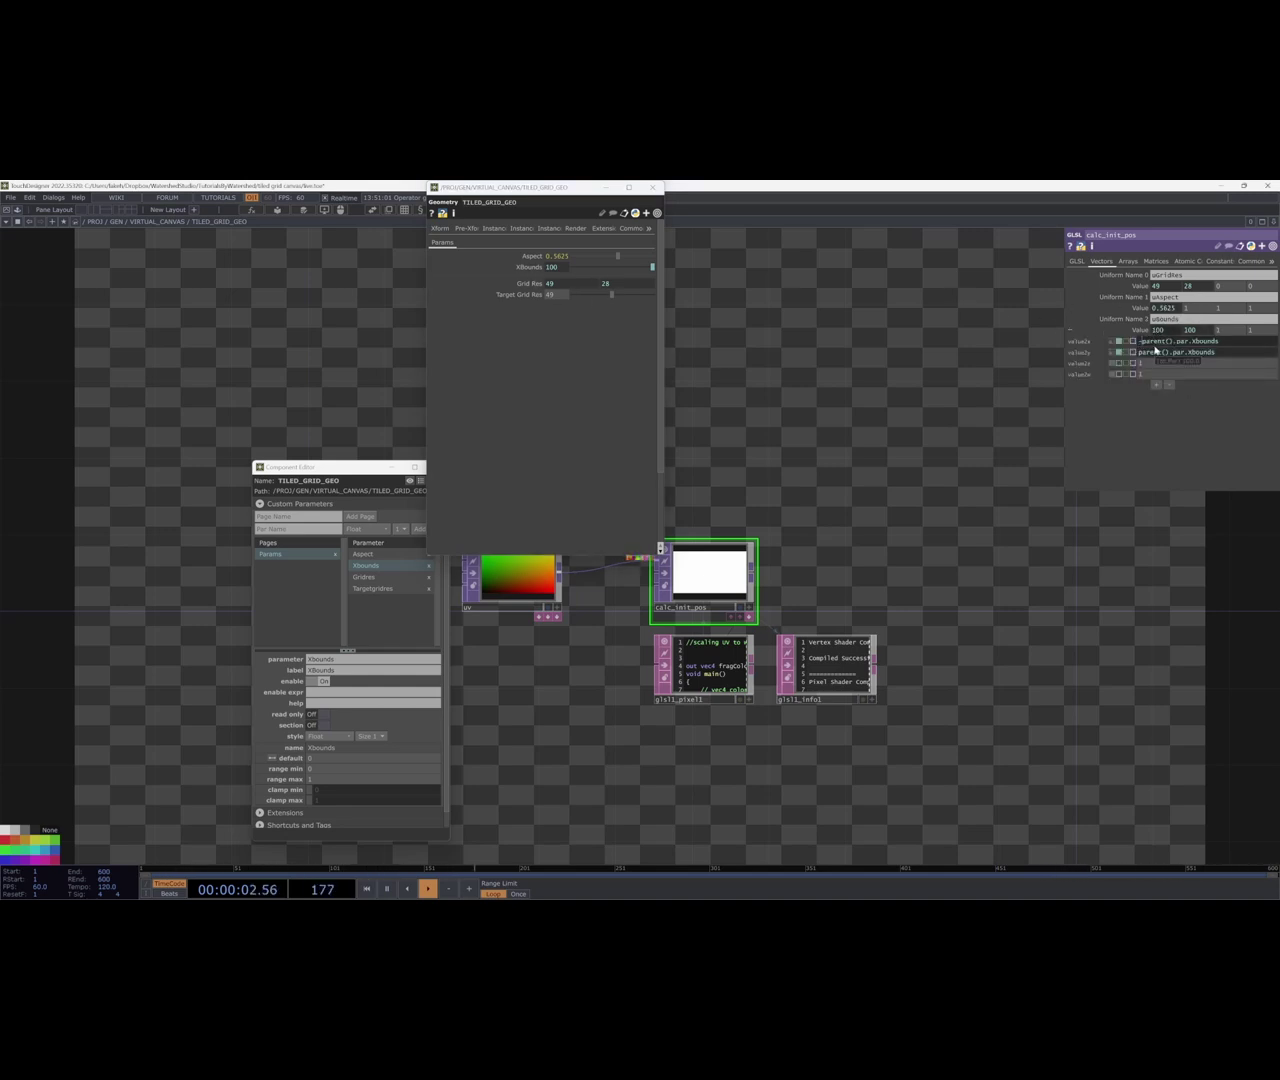
left_click(1037, 362)
left_click(1070, 330)
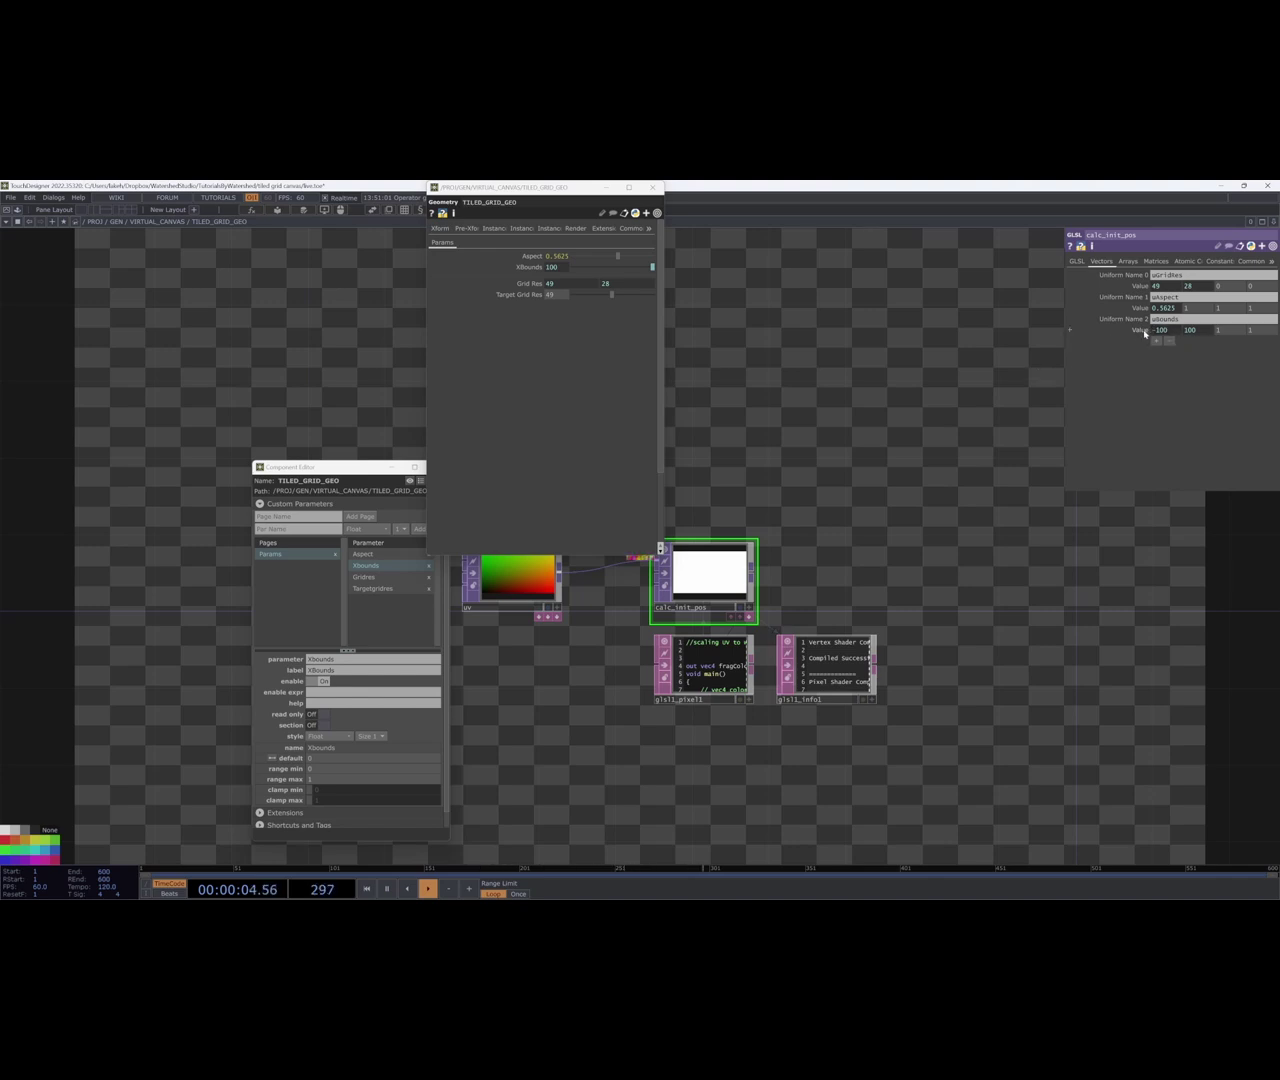
Close the floating TILED_GRID_GEO parameter window and make the glsl1_pixel1 shader code editable in its node viewer.
left_click_drag(900, 485, 923, 528)
left_click_drag(825, 713, 847, 650)
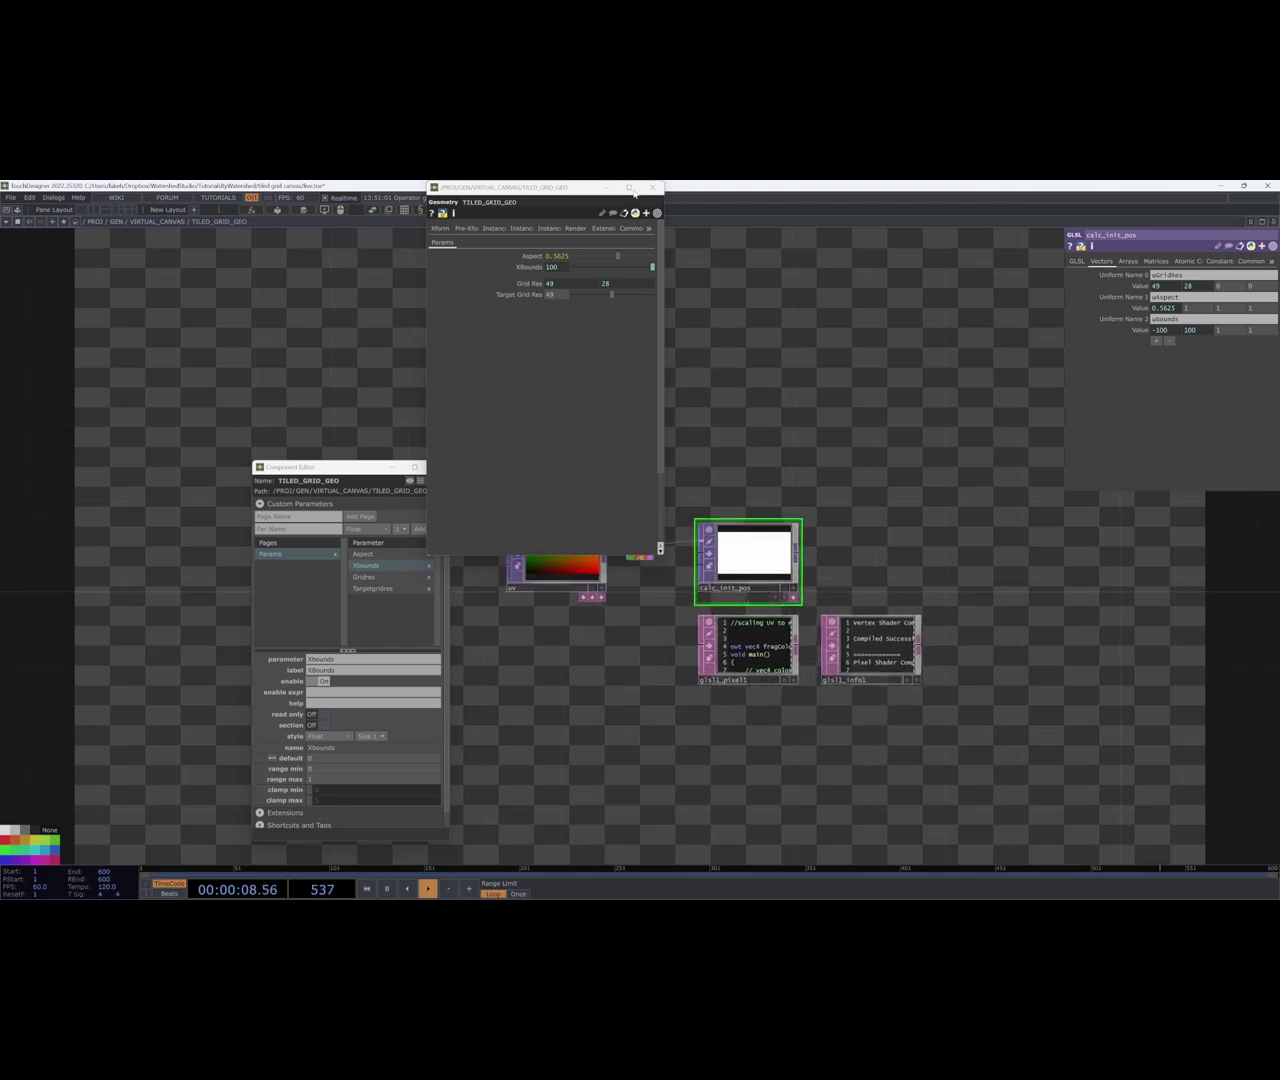
left_click(652, 187)
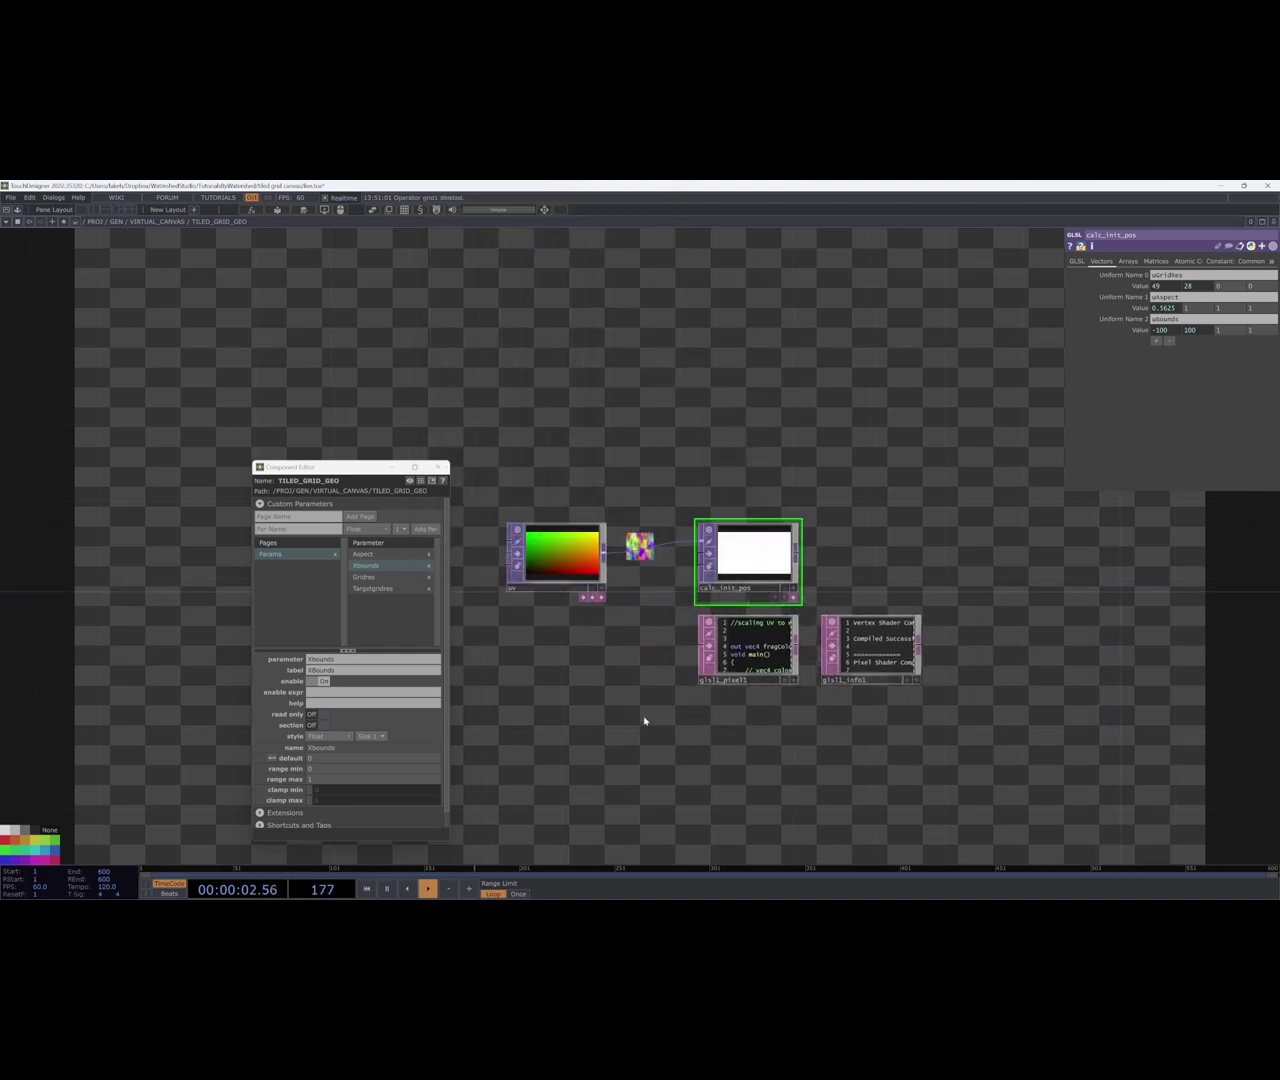
scroll(666, 699, "up", 5)
scroll(900, 748, "up", 4)
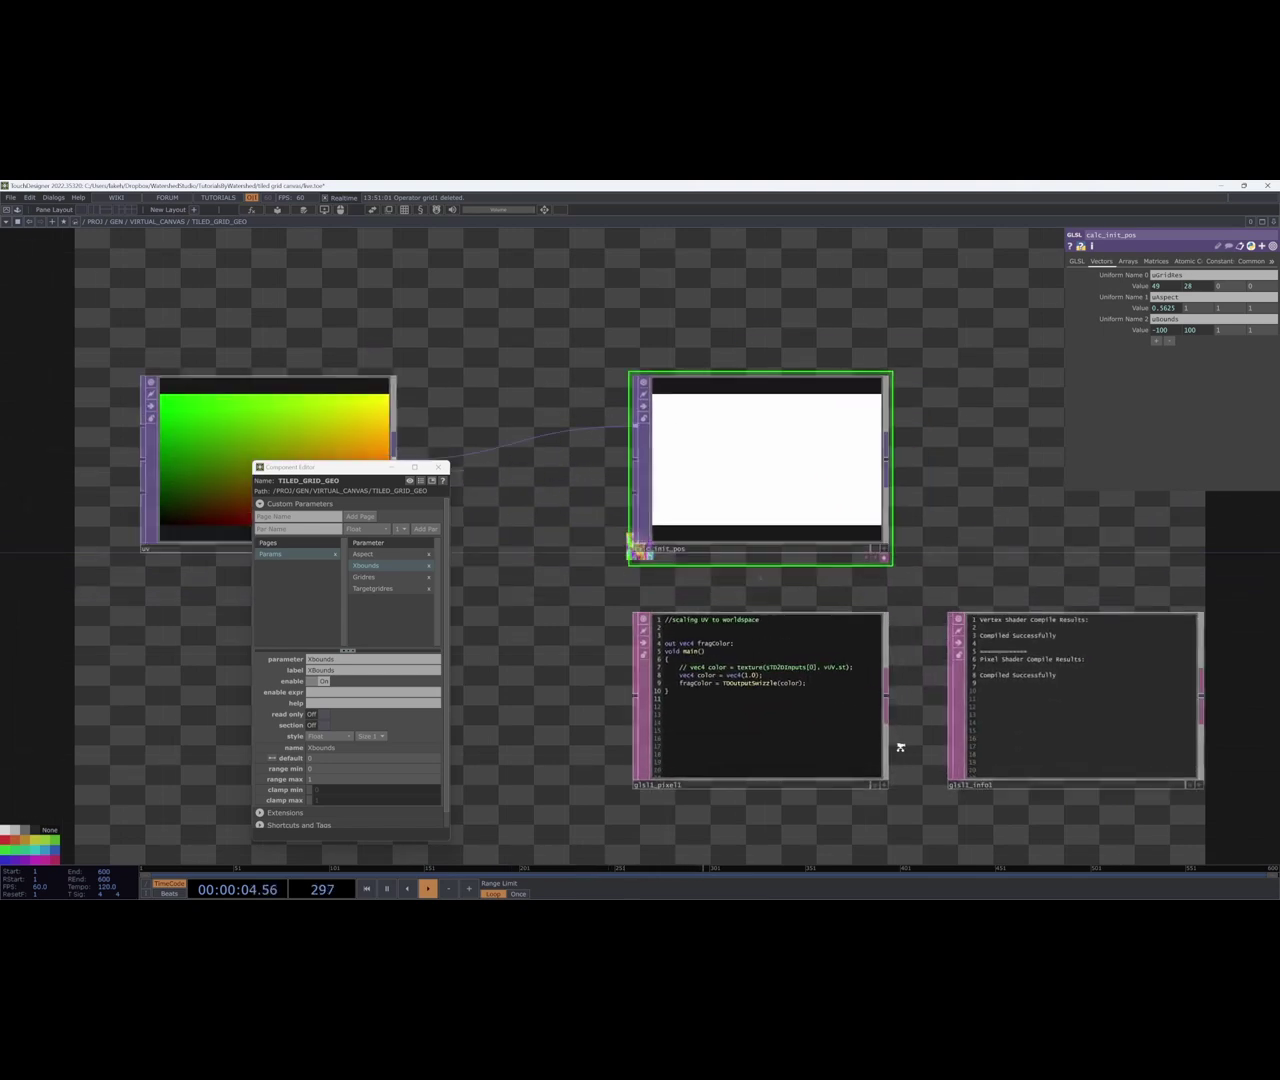
scroll(951, 772, "up", 6)
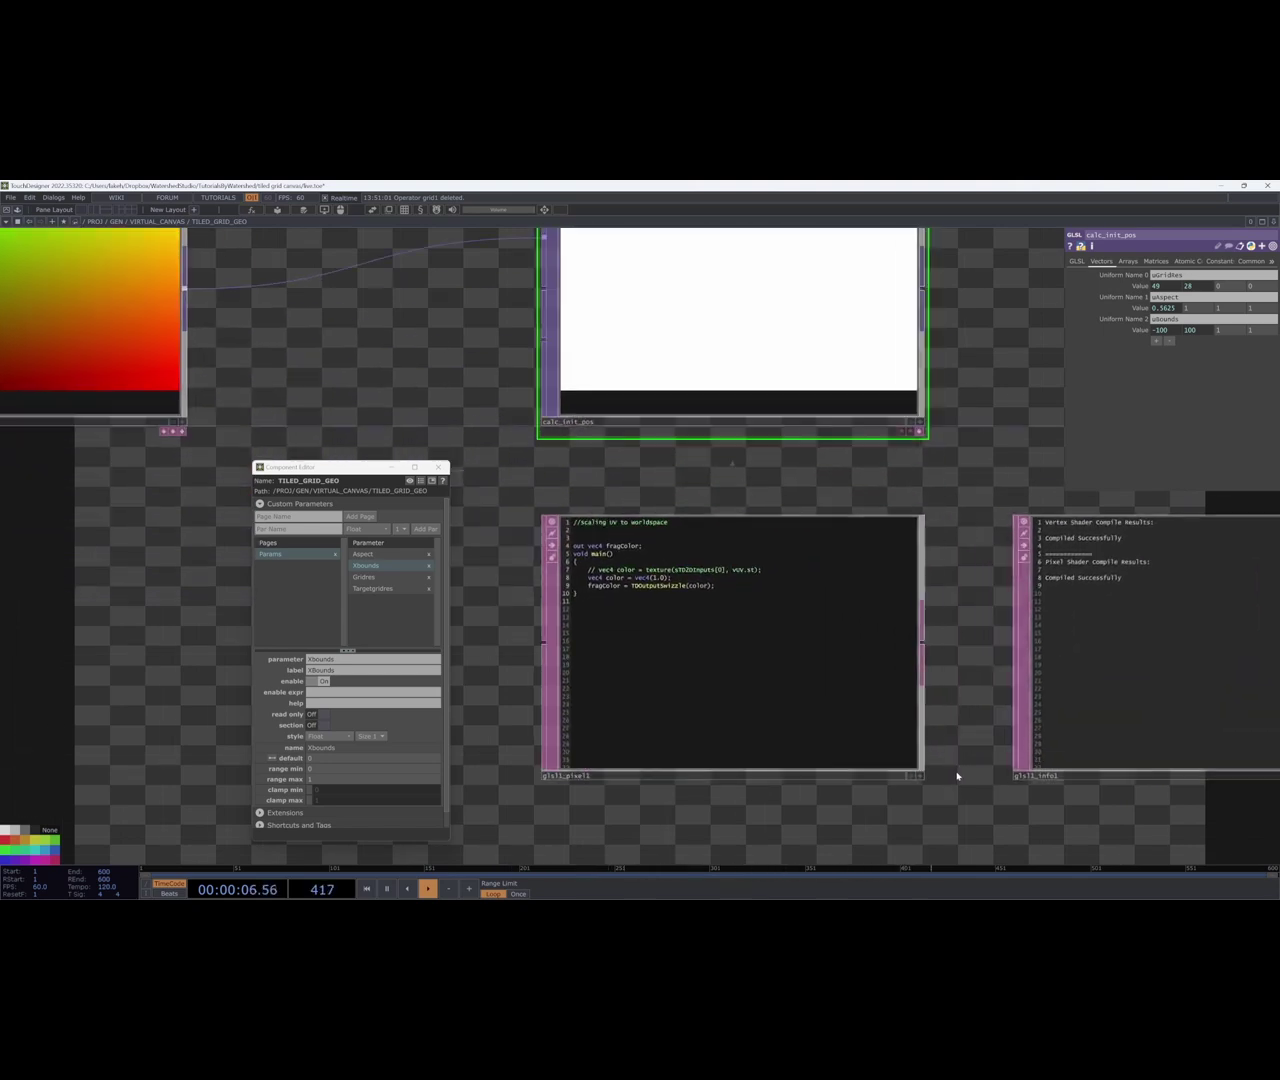
scroll(955, 779, "down", 4)
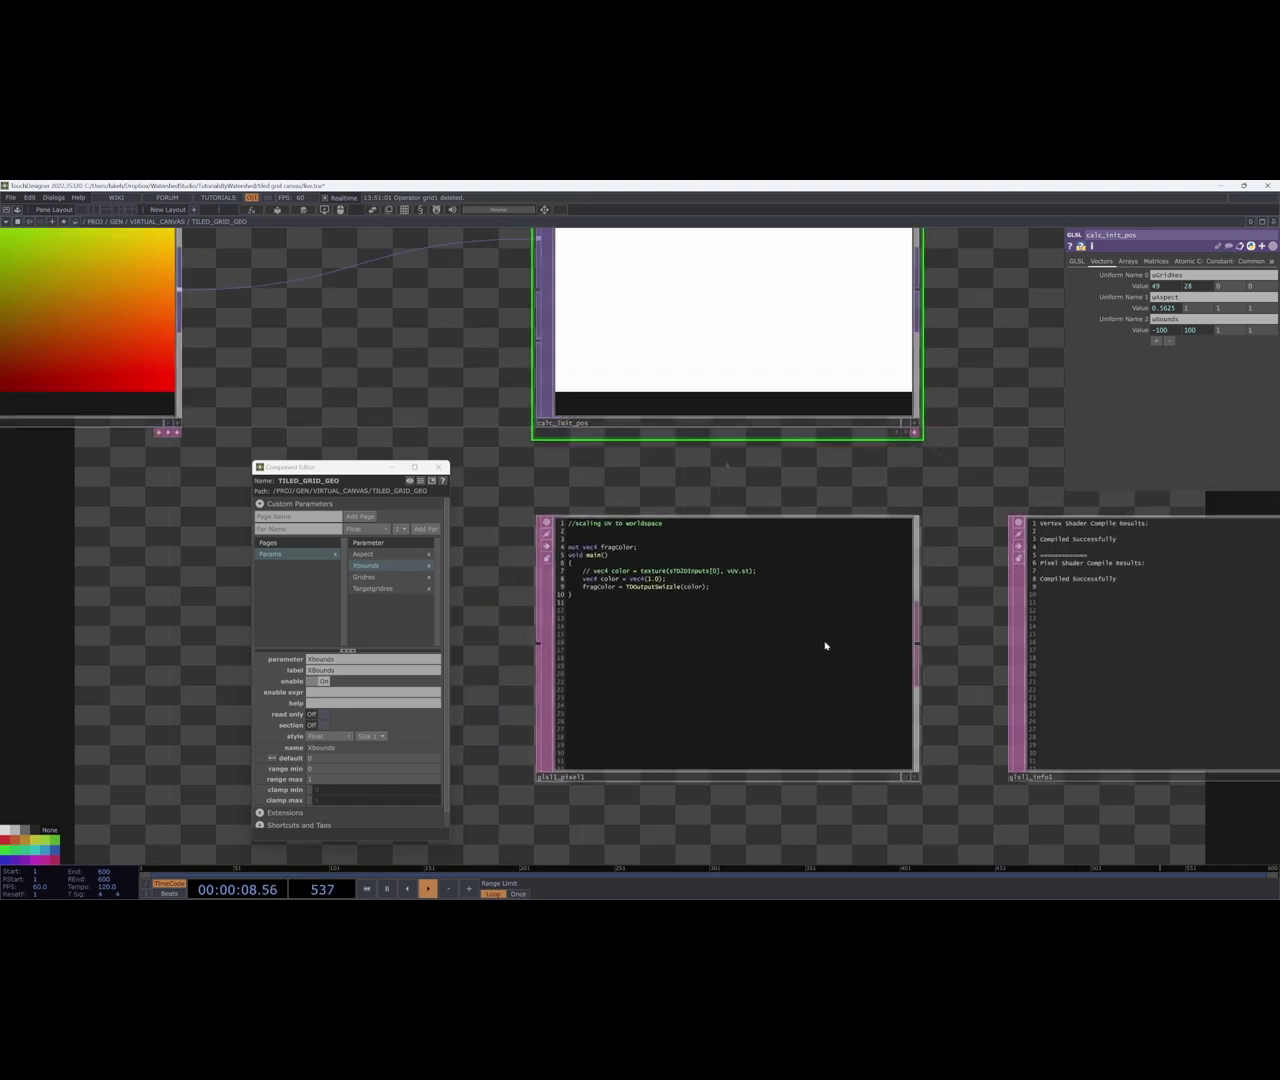
left_click(913, 776)
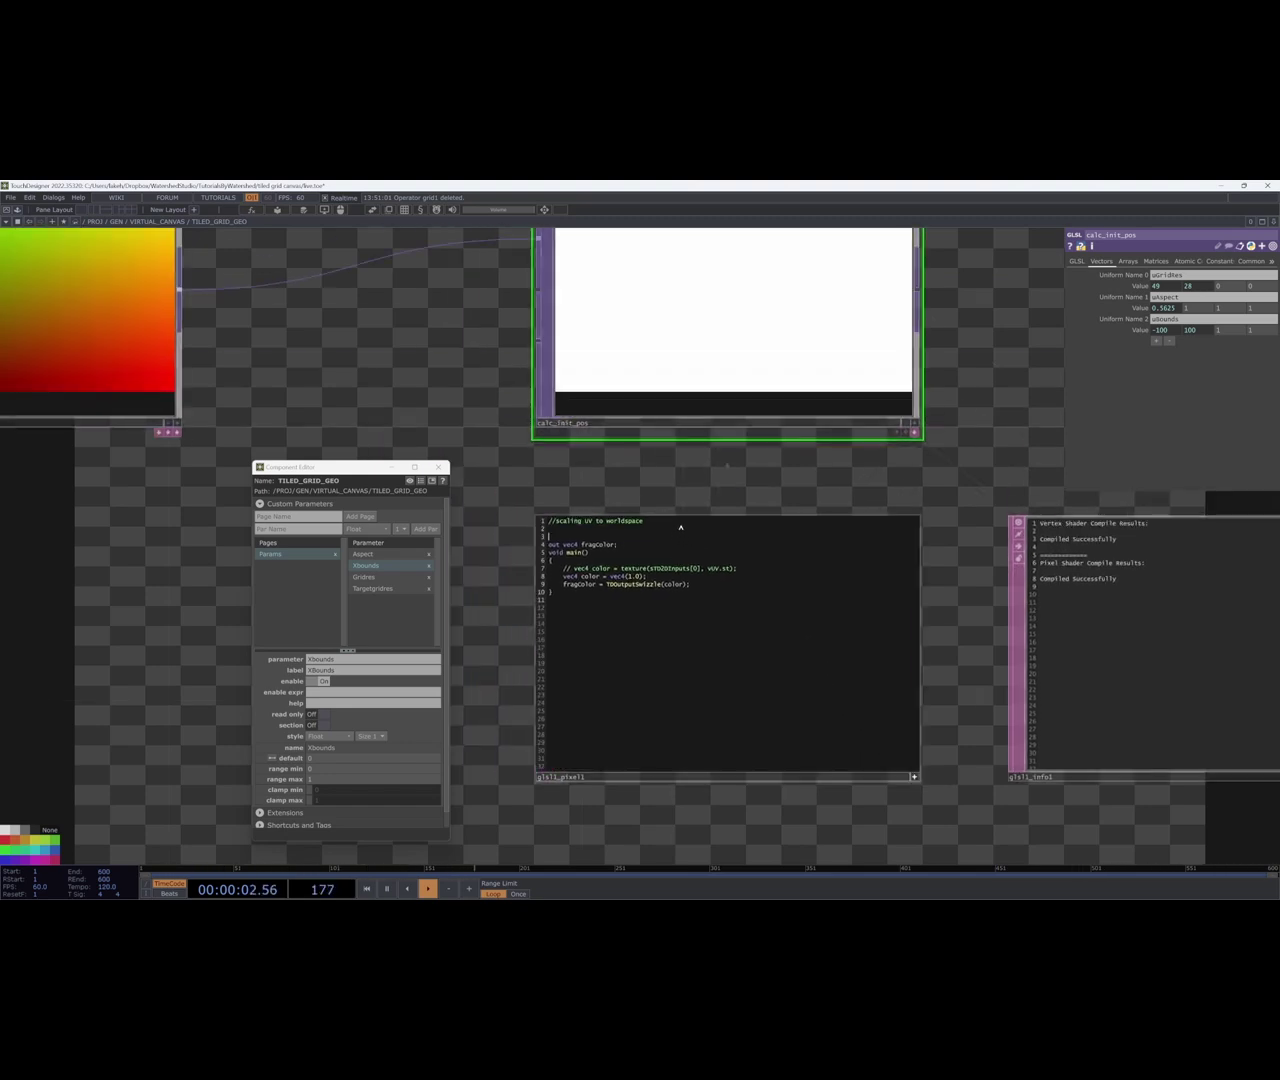
Declare uniform vec2 uGridRes, uBounds and uniform float uAspect above the fragColor output in glsl1_pixel1.
key("Return")
type("uniform vec2 uBgr")
key("BackSpace")
key("BackSpace")
type("GridRes;")
key("Return")
type("unifro")
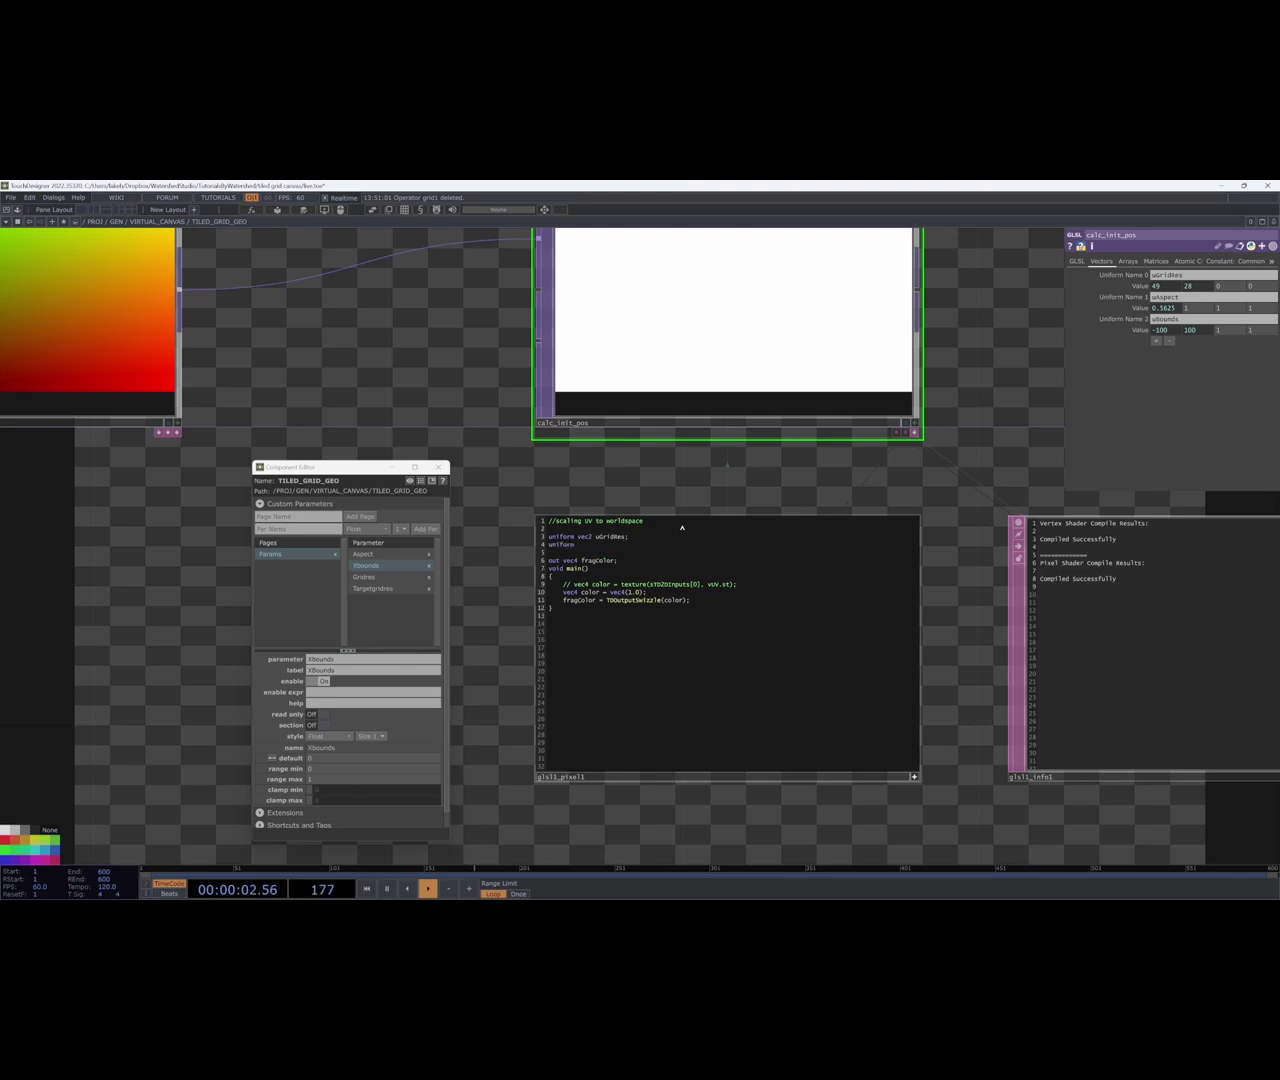
type(" float uAspect;")
type("uBounds")
Uncomment the texture sampling line and rename its variable so it reads vec4 uv = texture(sTD2DInputs[0], vUV.st);.
left_click_drag(739, 585, 613, 585)
left_click(574, 584)
left_click_drag(610, 585, 563, 586)
type("vec4 uvb")
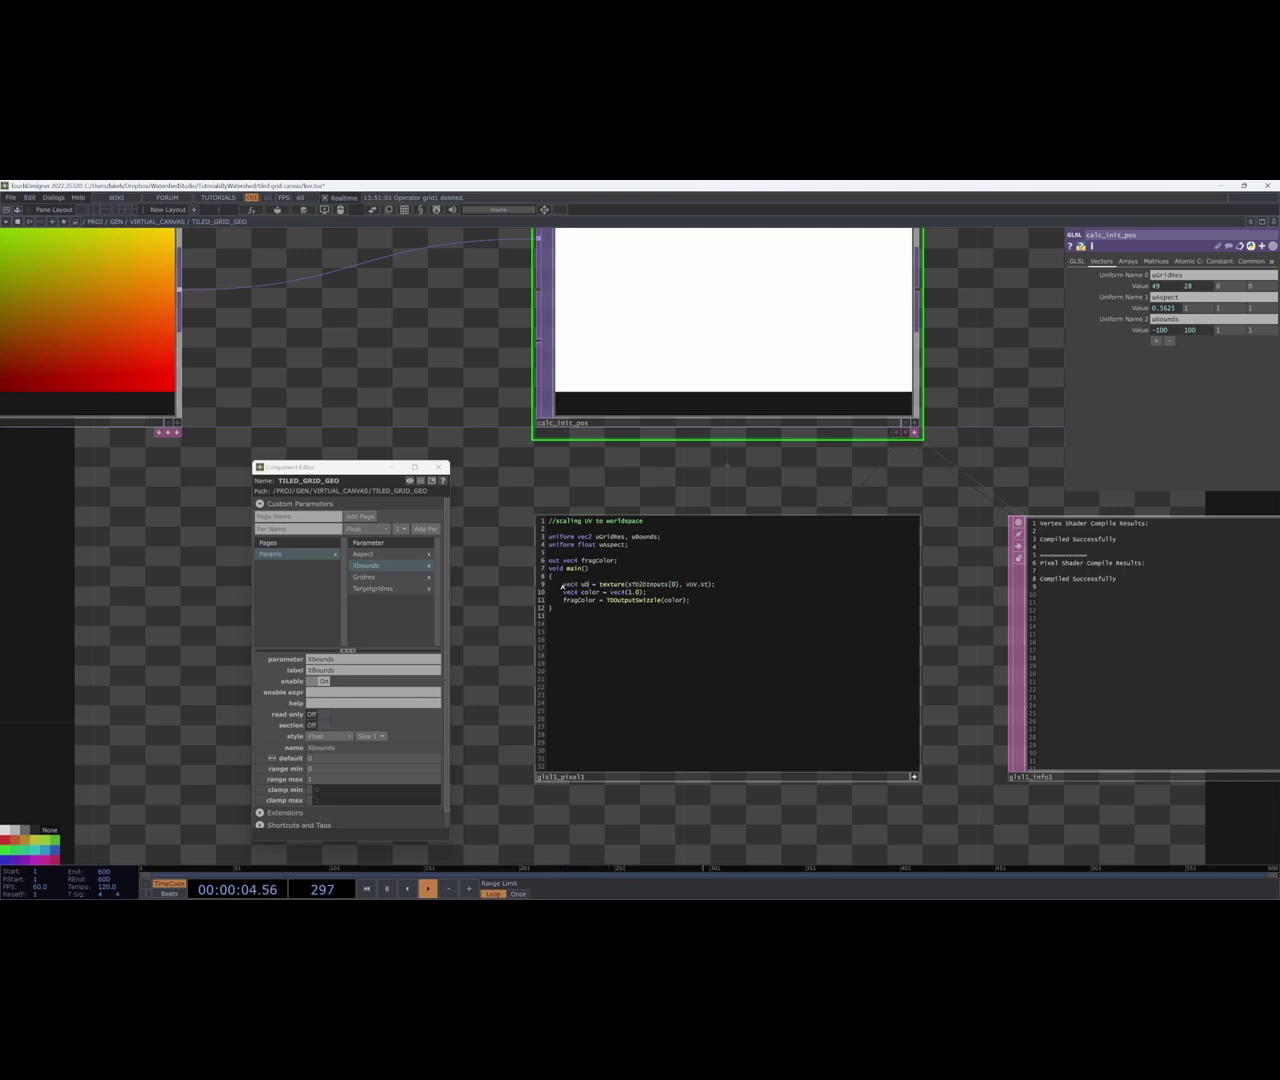
key("BackSpace")
Delete the vec4 color = vec4(1.0) line and leave blank lines before the fragColor assignment.
left_click_drag(661, 593, 563, 595)
key("BackSpace")
key("Return")
key("Return")
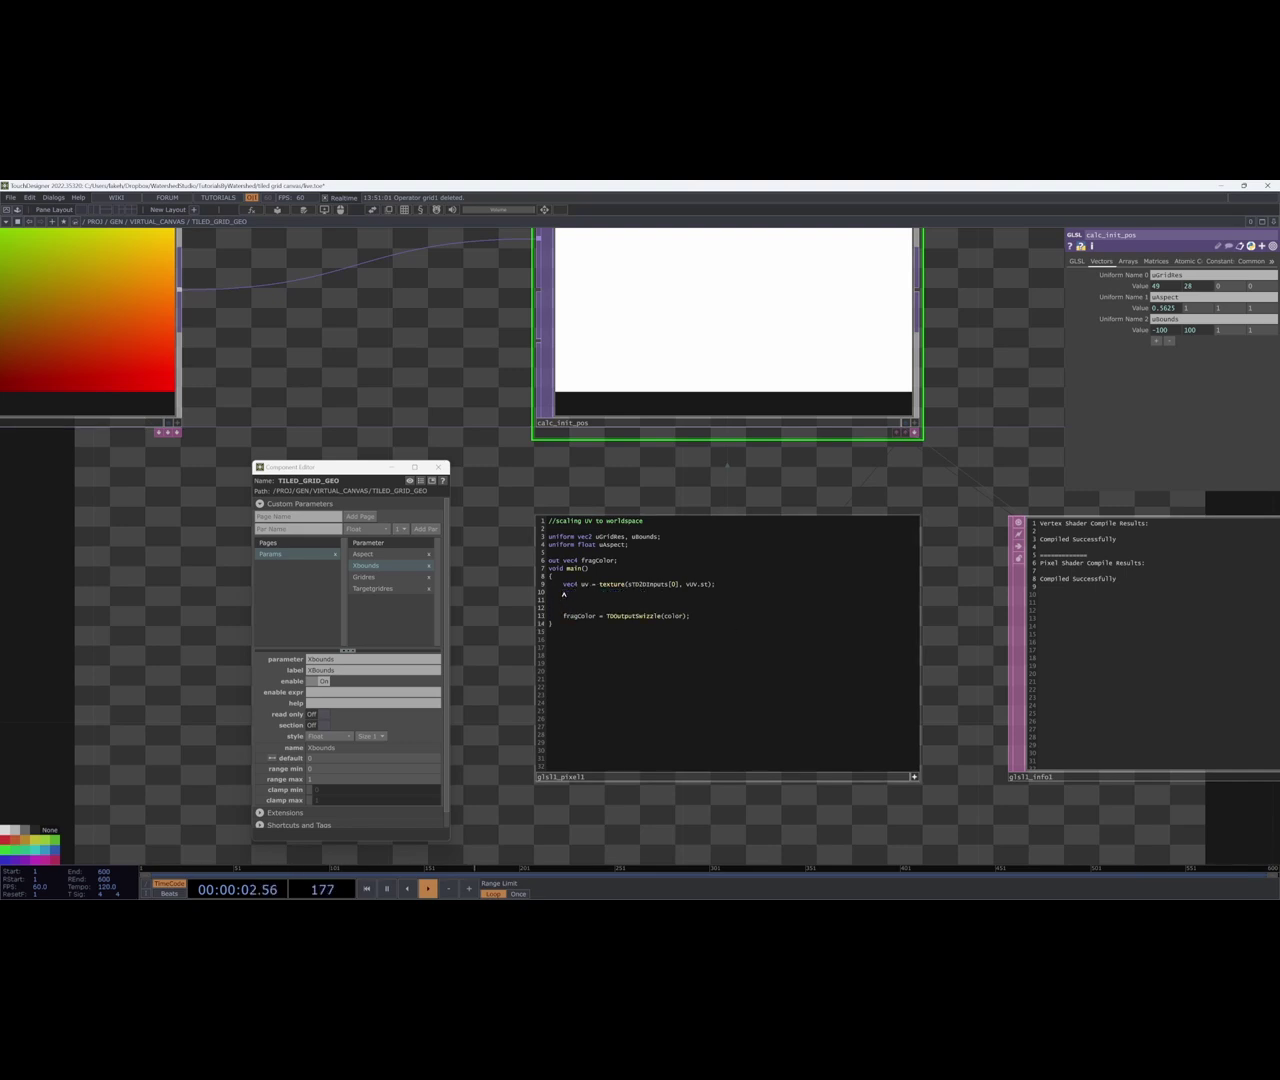
type("//convre")
key("BackSpace")
type("ert from 0,")
key("BackSpace")
key("BackSpace")
type("to [01,,")
key("shift+Home")
key("BackSpace")
key("Return")
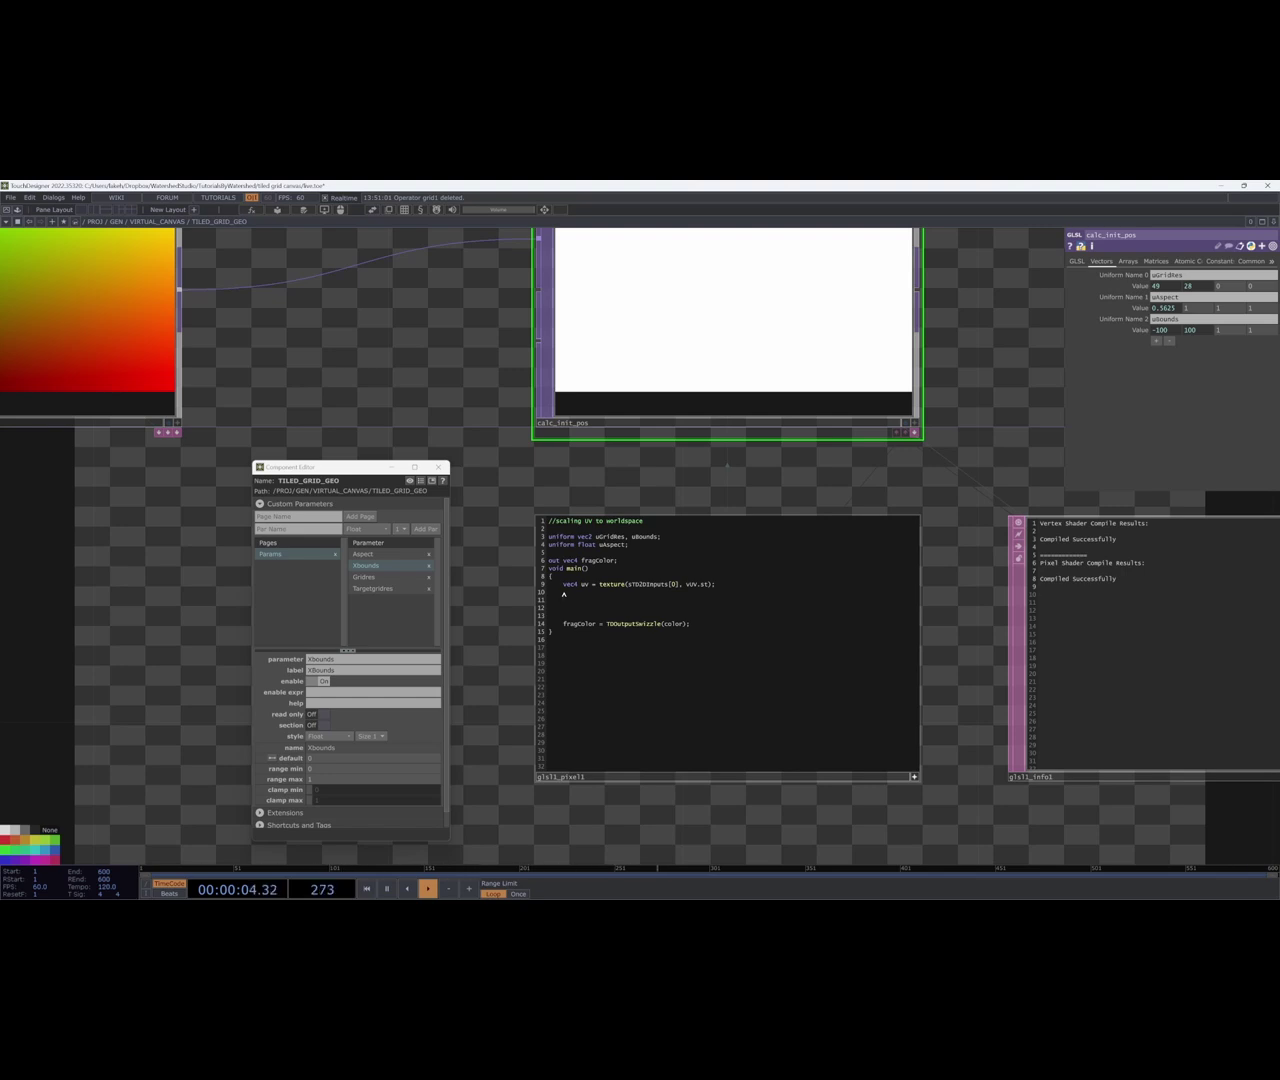
Add an empty vector uniform slot to calc_init_pos and set the first uBounds value to parent().par.Xbounds.
left_click_drag(687, 484, 669, 613)
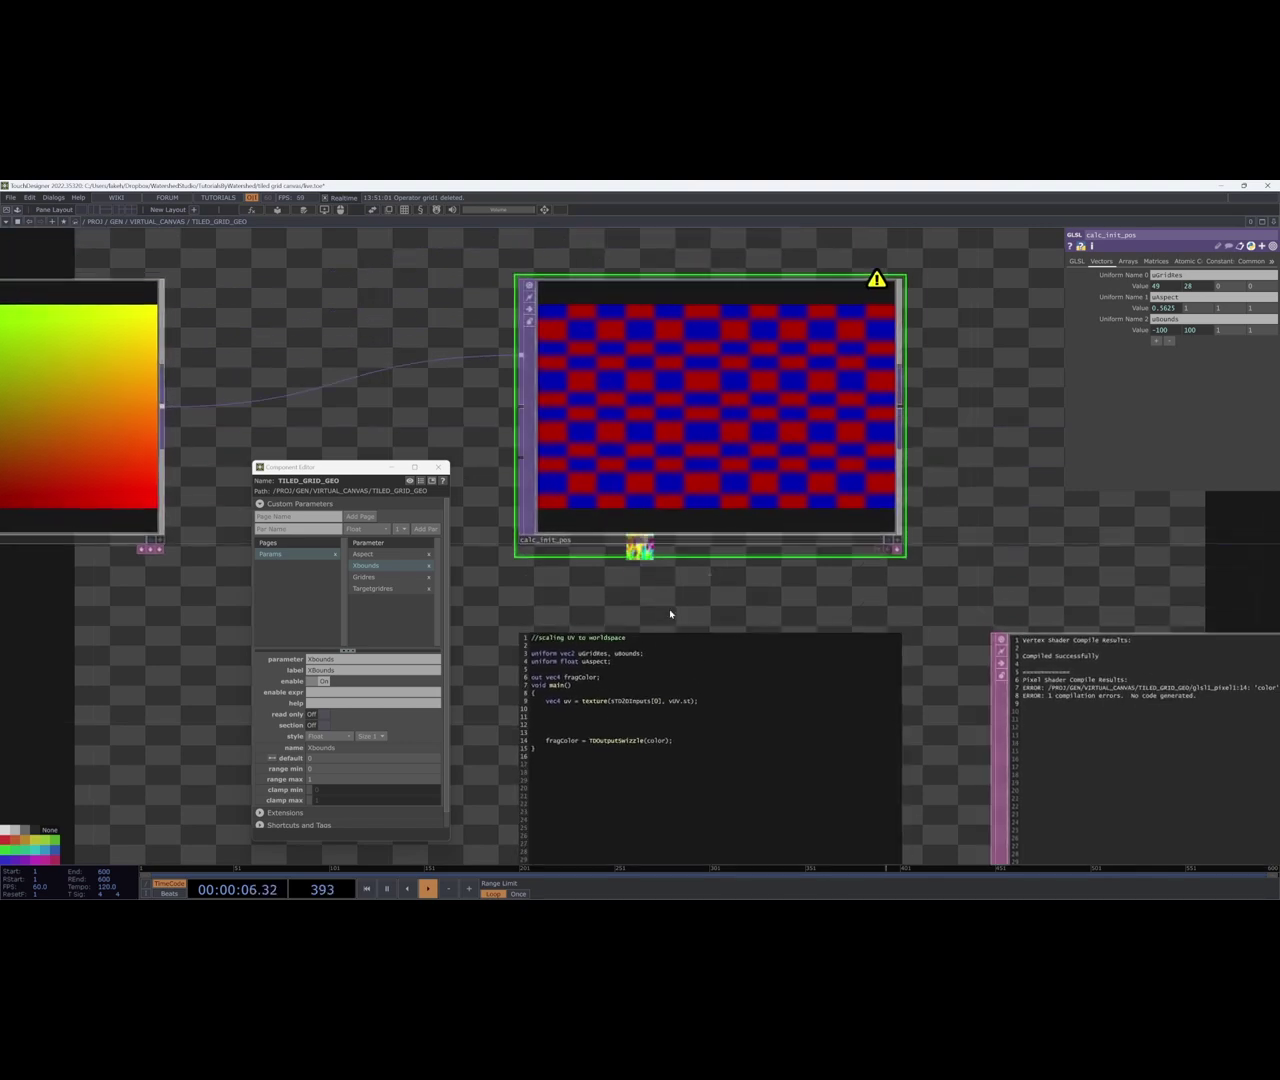
scroll(669, 617, "down", 3)
left_click(1155, 342)
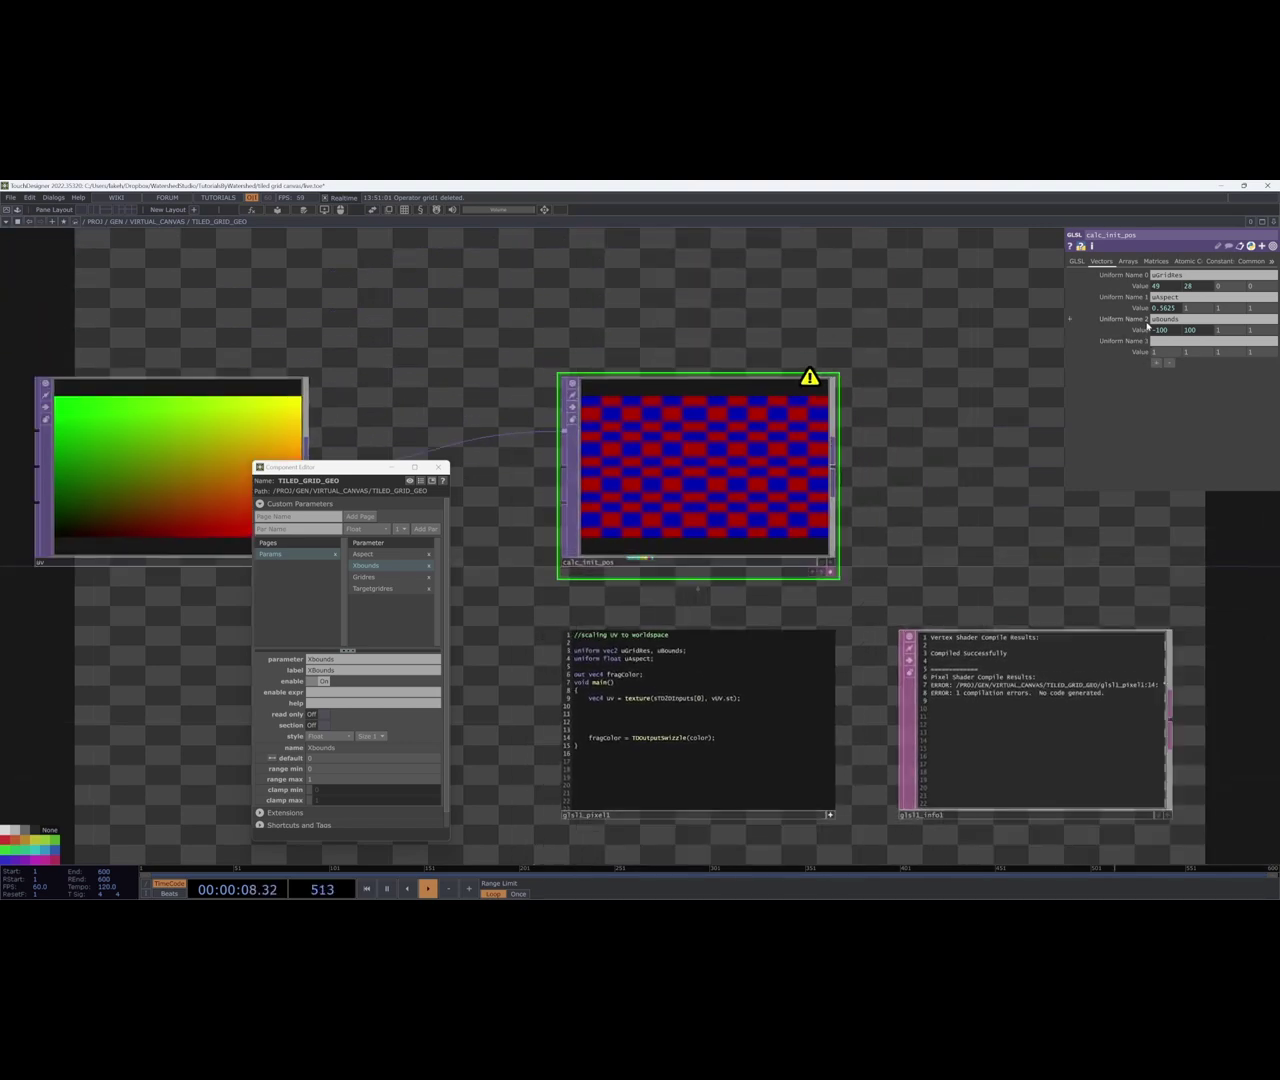
left_click(1140, 330)
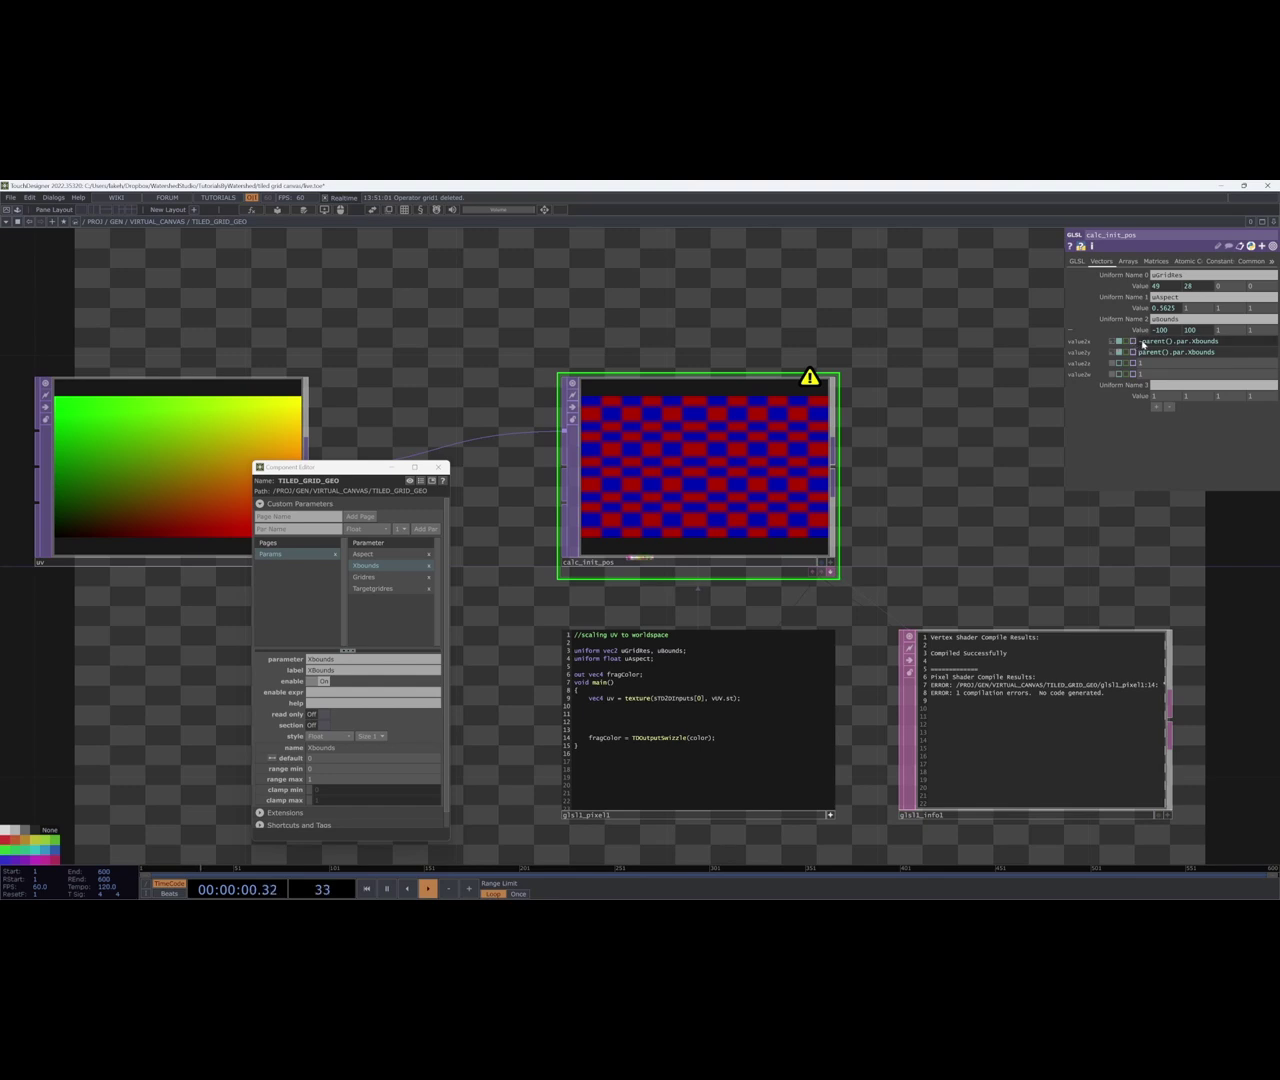
key("Return")
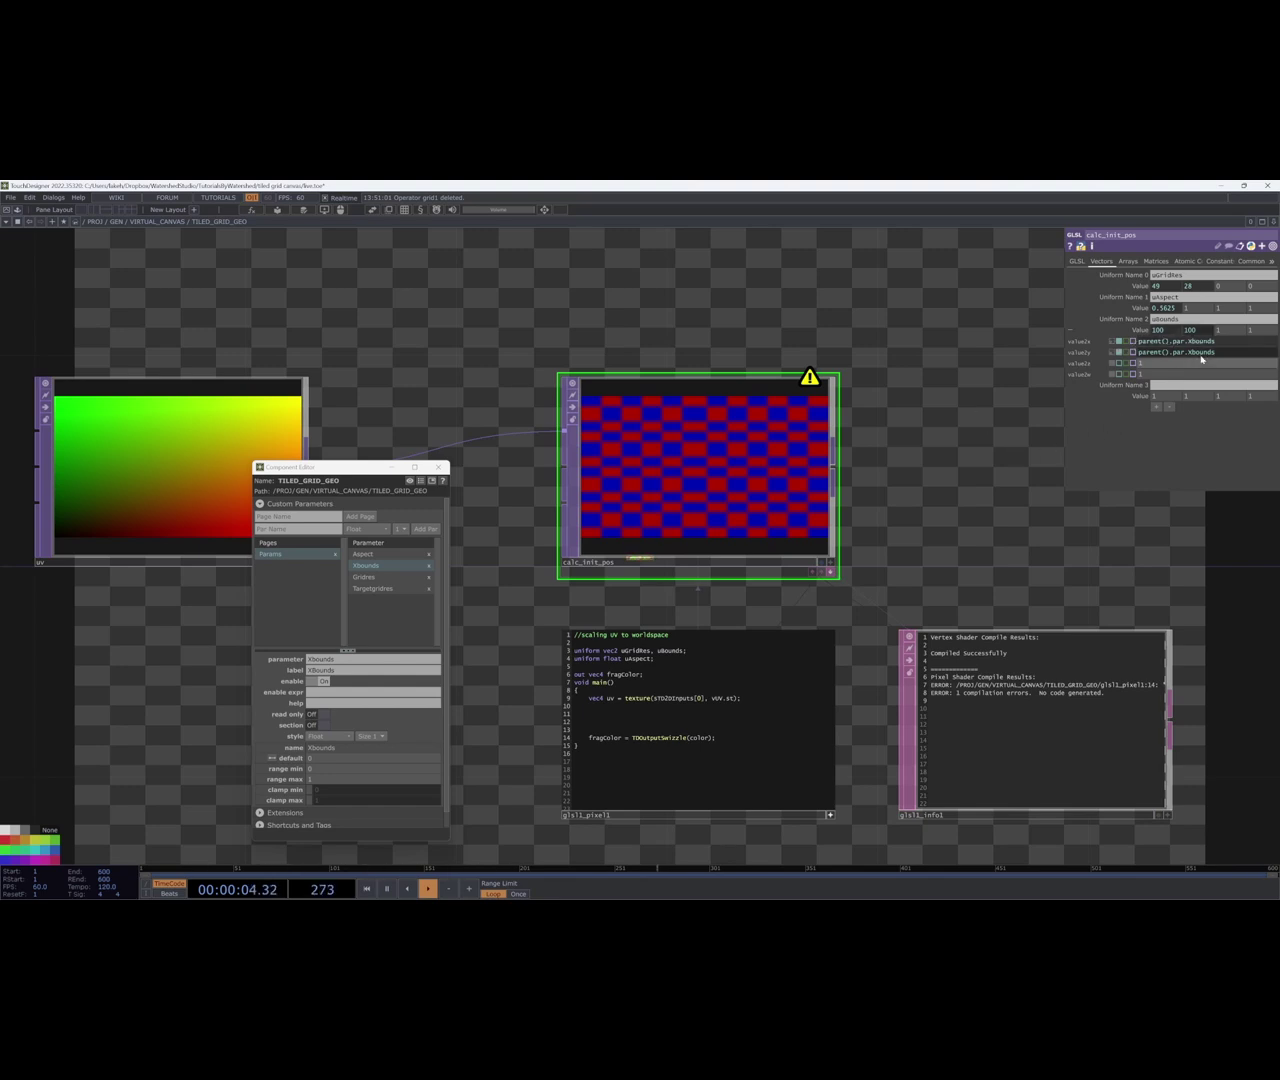
Set the second uBounds value to parent().par.Xbounds * parent.GRID.par.Aspect and widen the parameter display to show the full expression.
mouse_move(1202, 359)
type("paren")
key("BackSpace")
key("BackSpace")
type(".GRID.par.Aspect")
key("Tab")
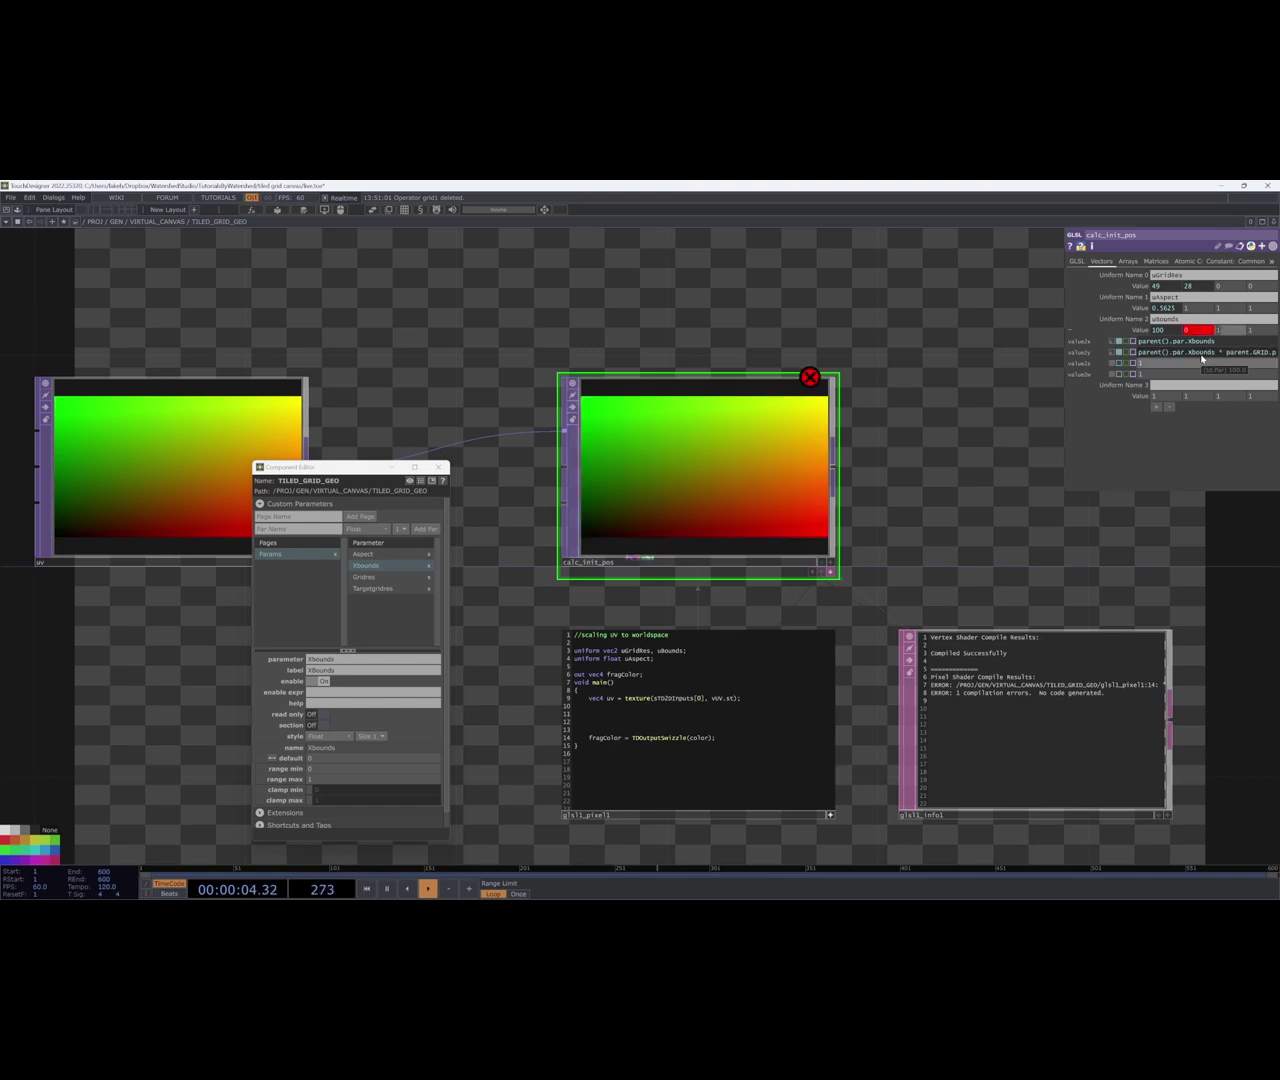
left_click_drag(1065, 367, 737, 355)
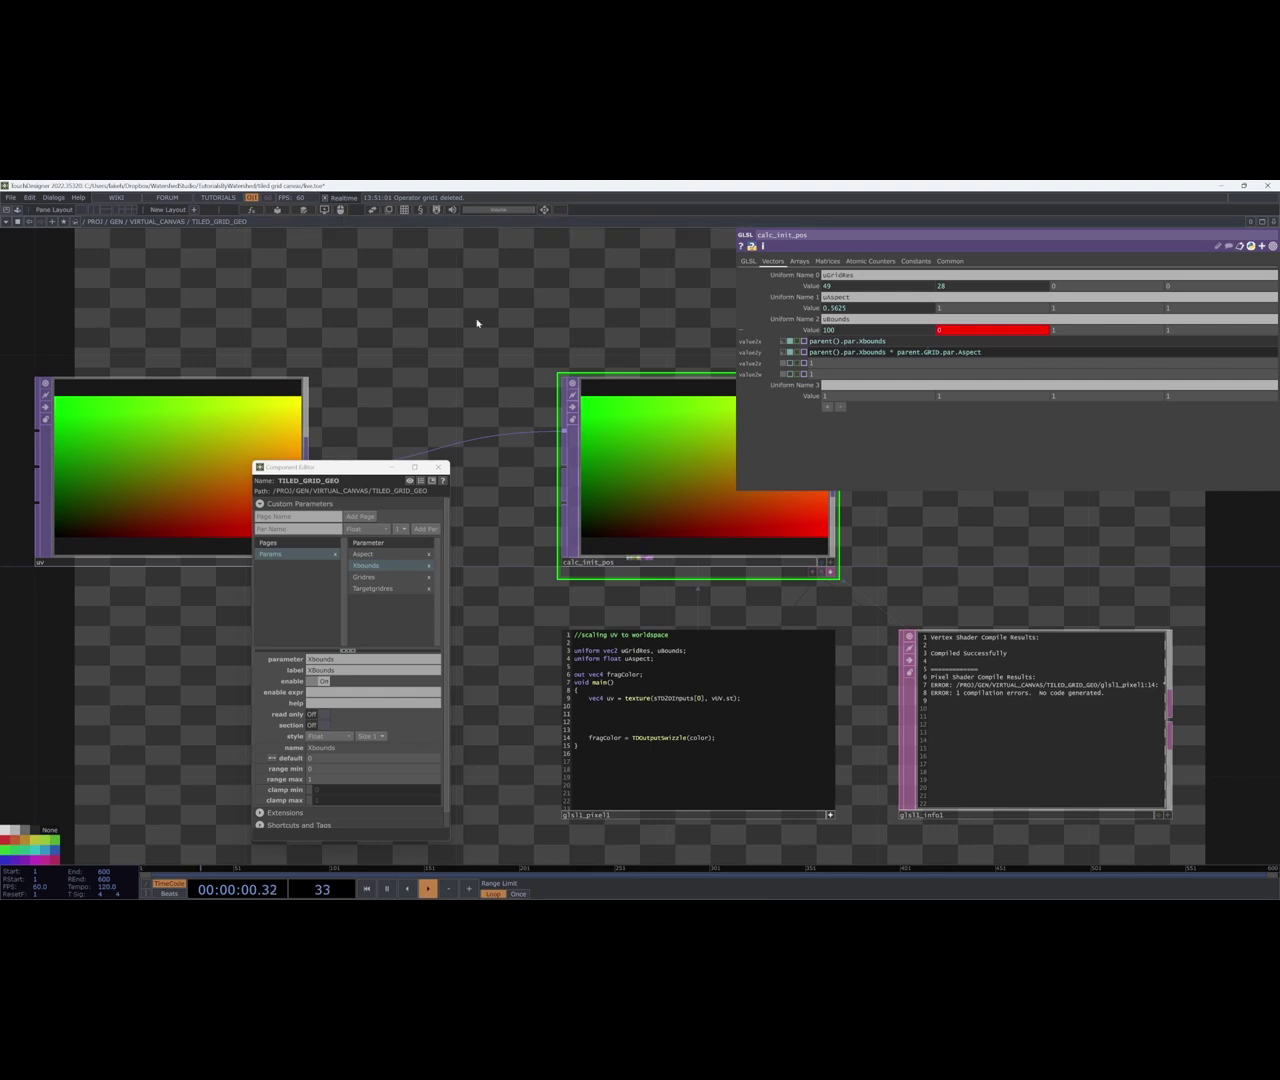
Set TILED_GRID_GEO's parent shortcut to GRID.
left_click(544, 211)
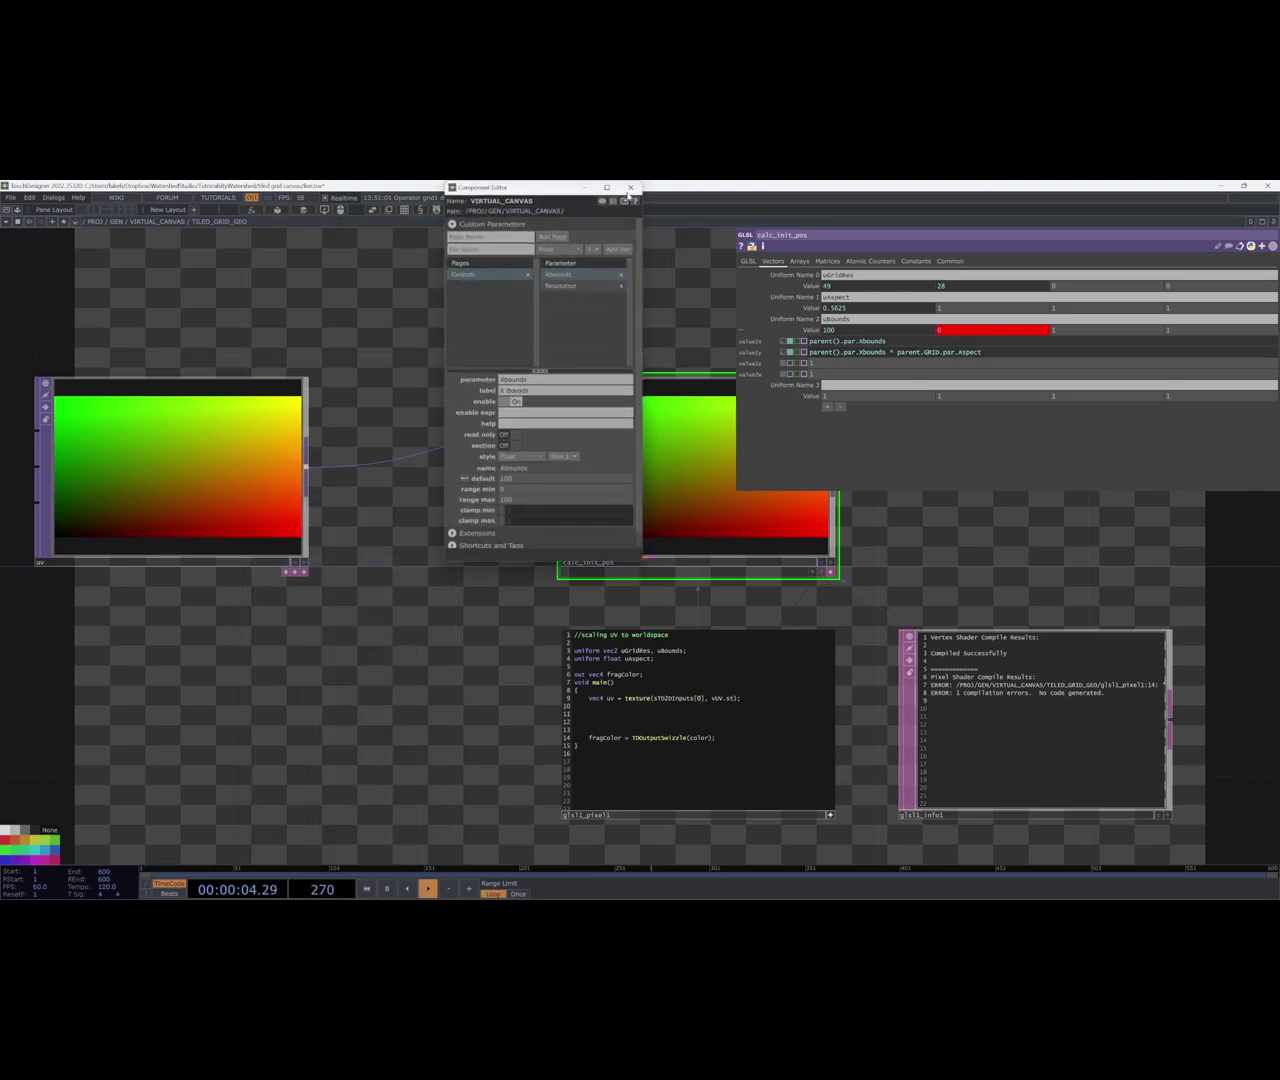
left_click(631, 188)
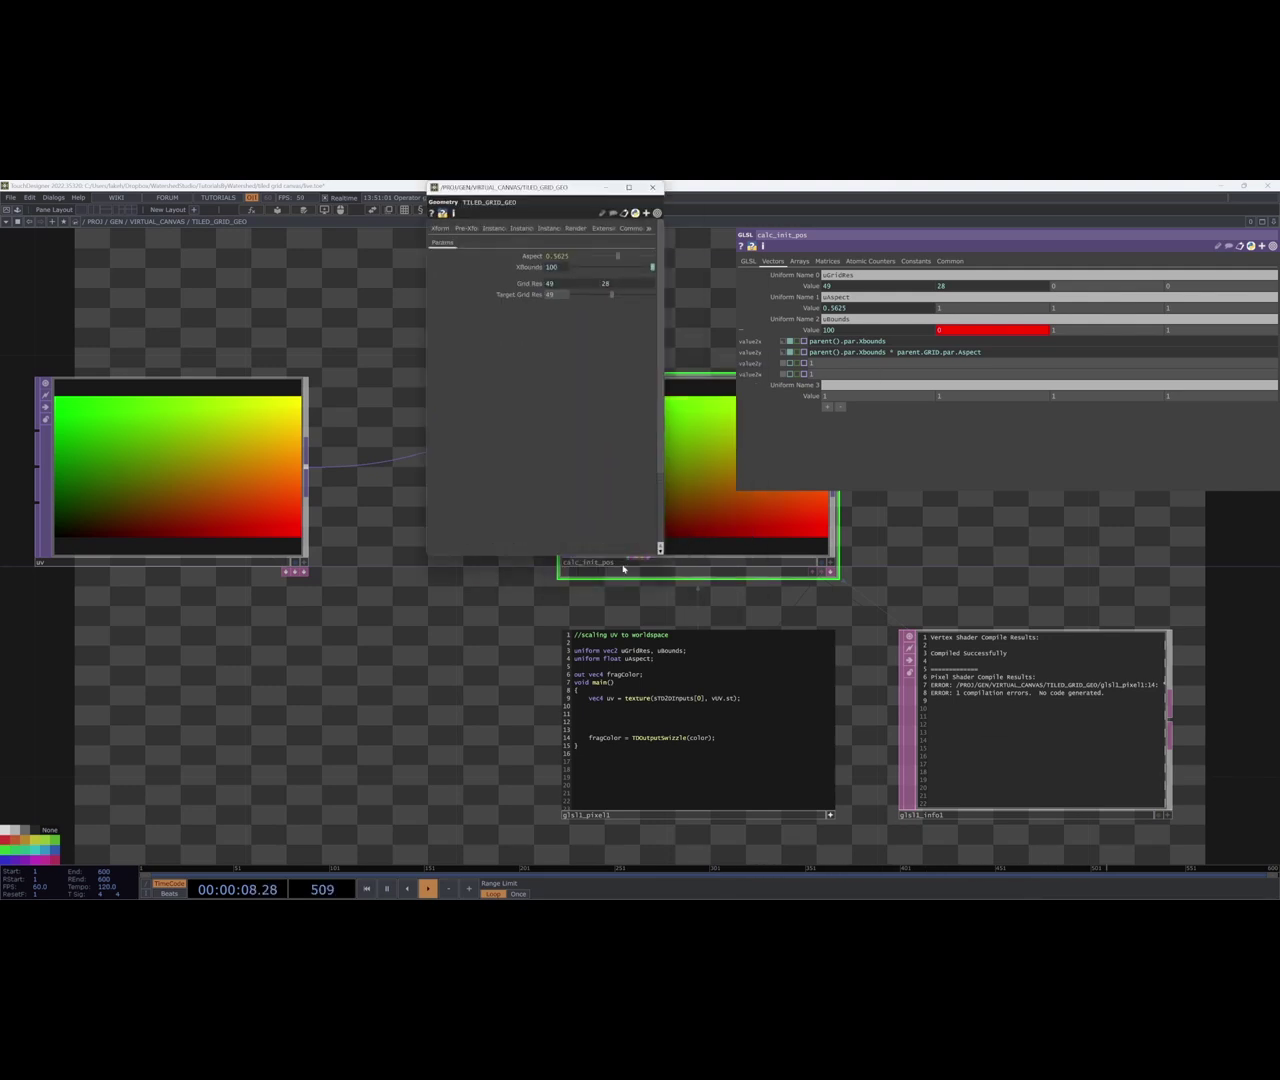
left_click_drag(490, 193, 256, 417)
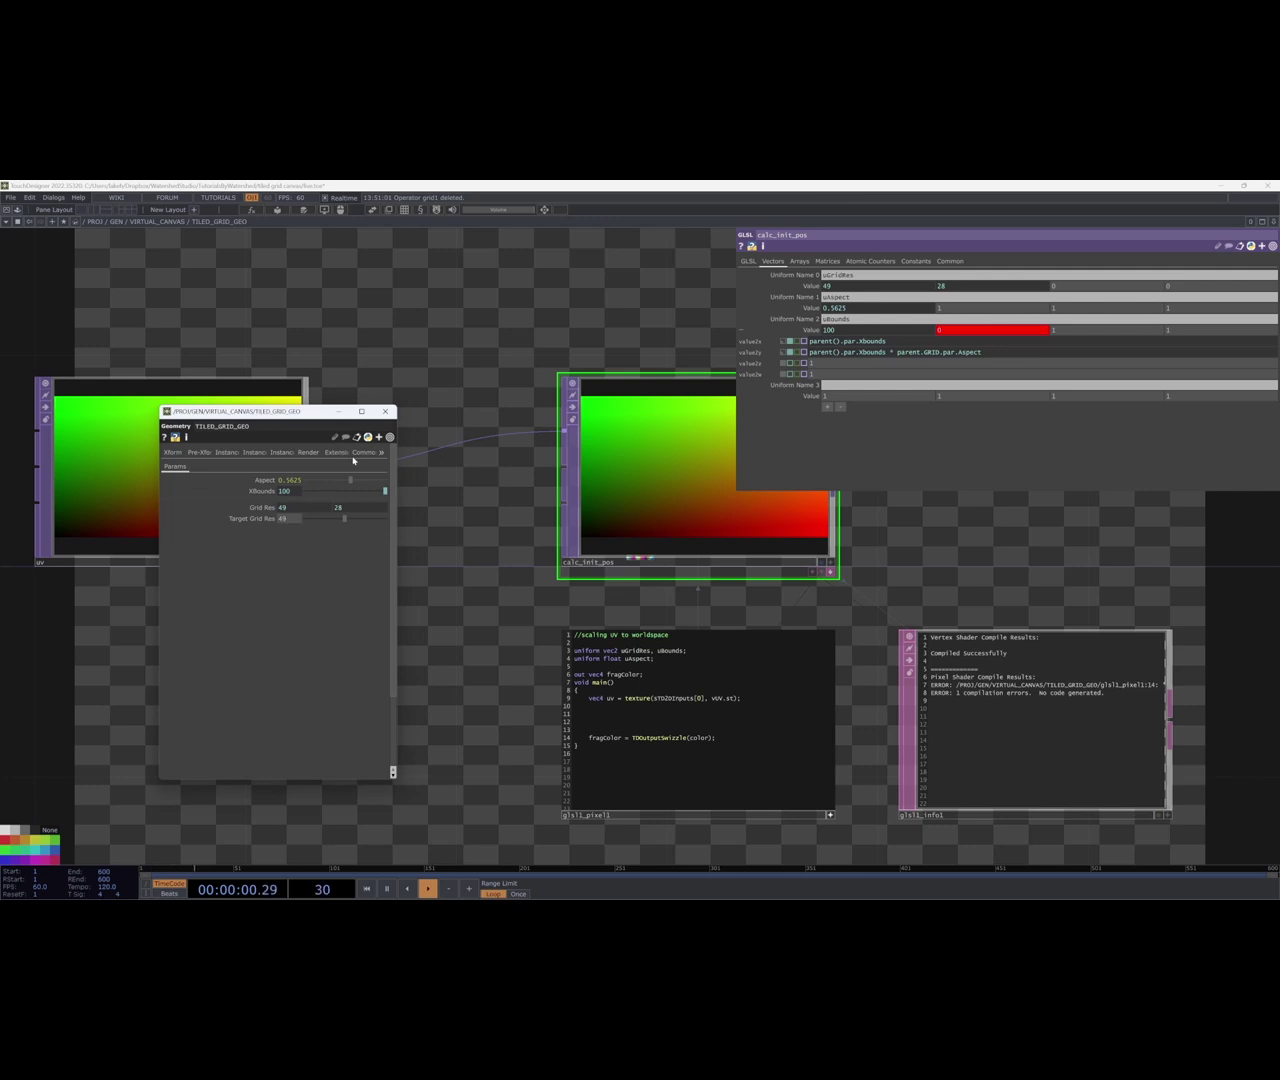
left_click(359, 452)
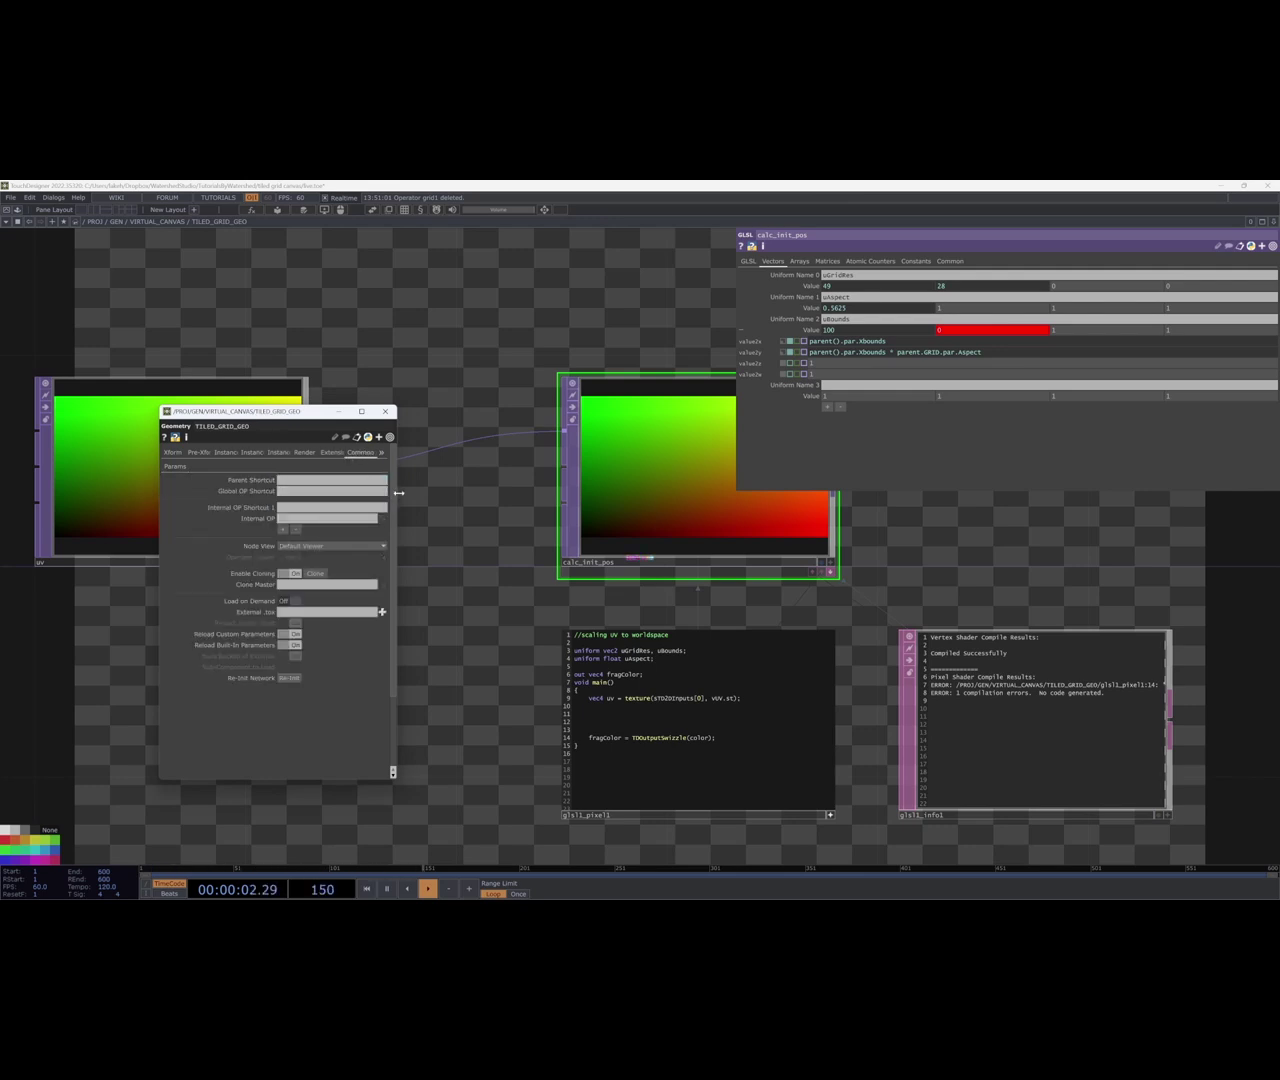
left_click_drag(396, 495, 481, 496)
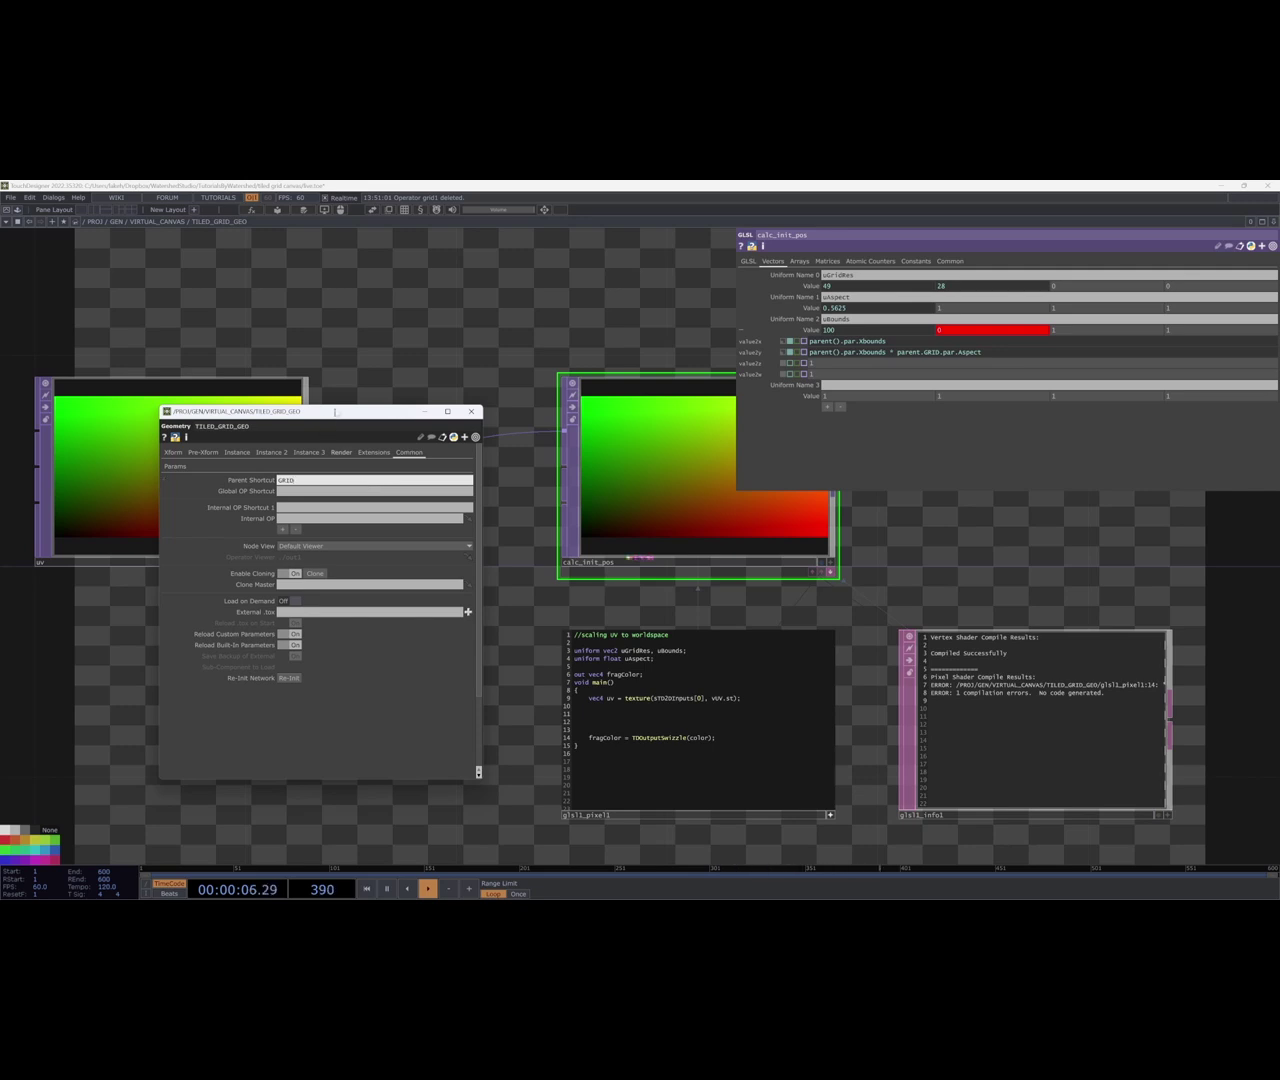
key("Return")
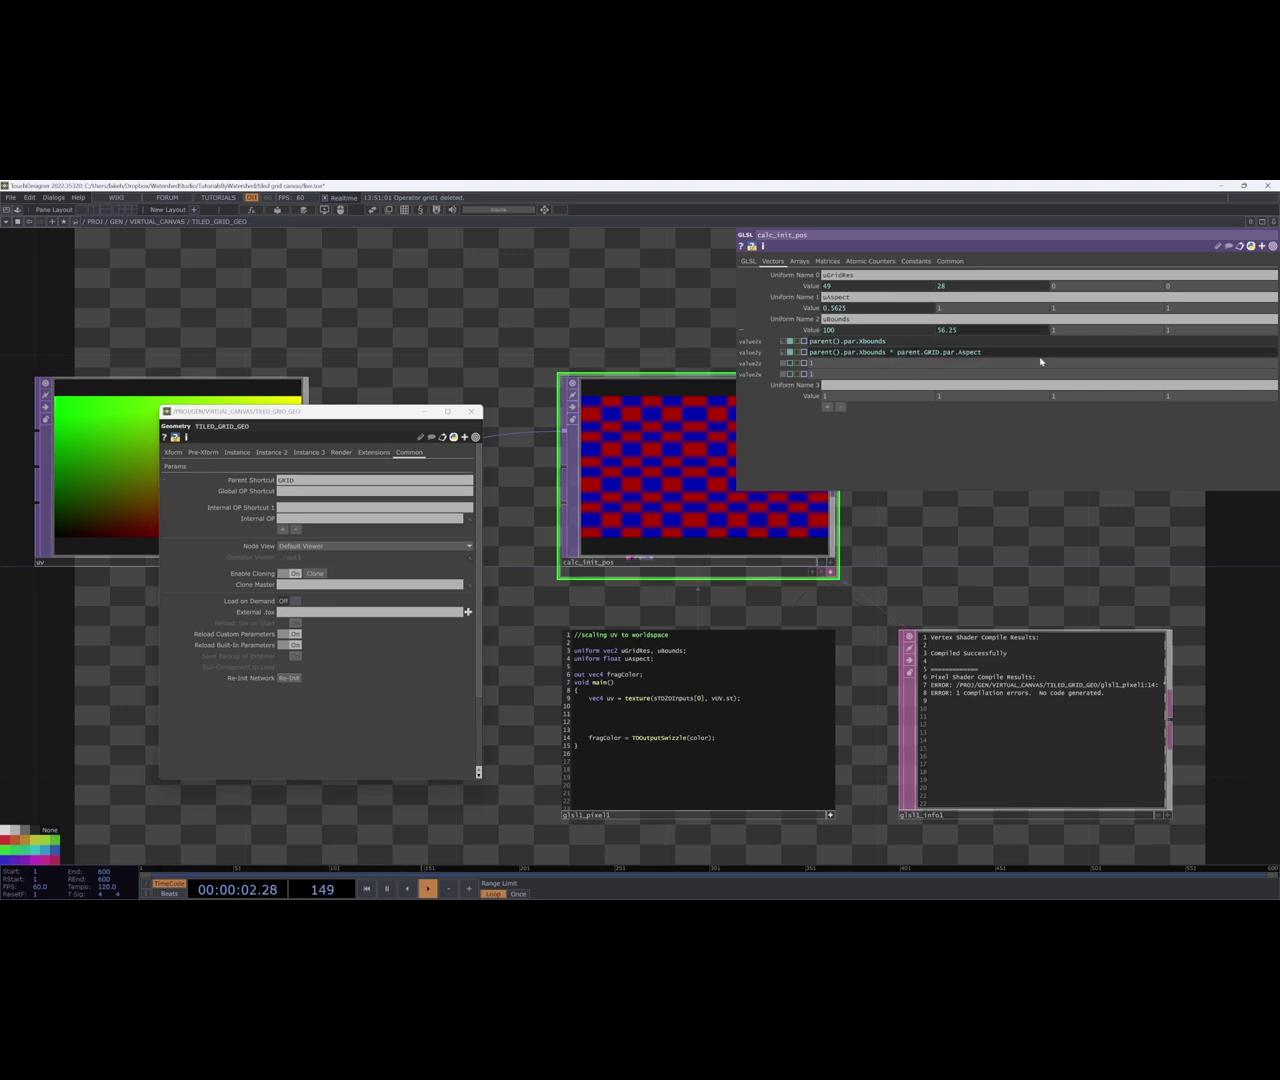
Replace parent() with parent.GRID in both uBounds value expressions.
left_click_drag(842, 354, 720, 363)
type("parent.")
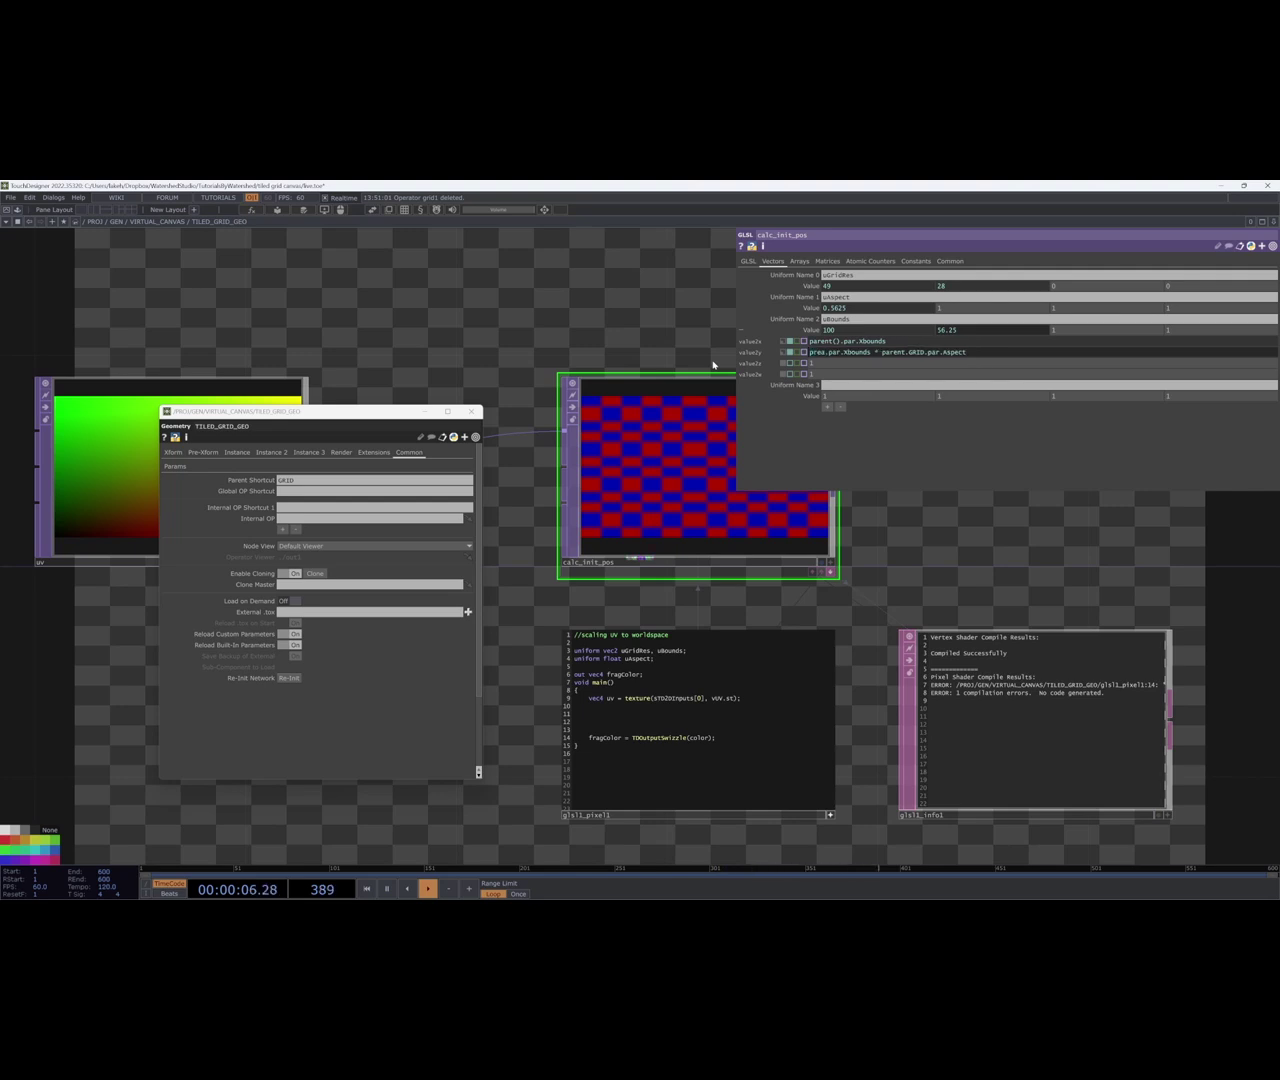
type(".GRID")
left_click_drag(848, 341, 742, 336)
type("parent.GRID")
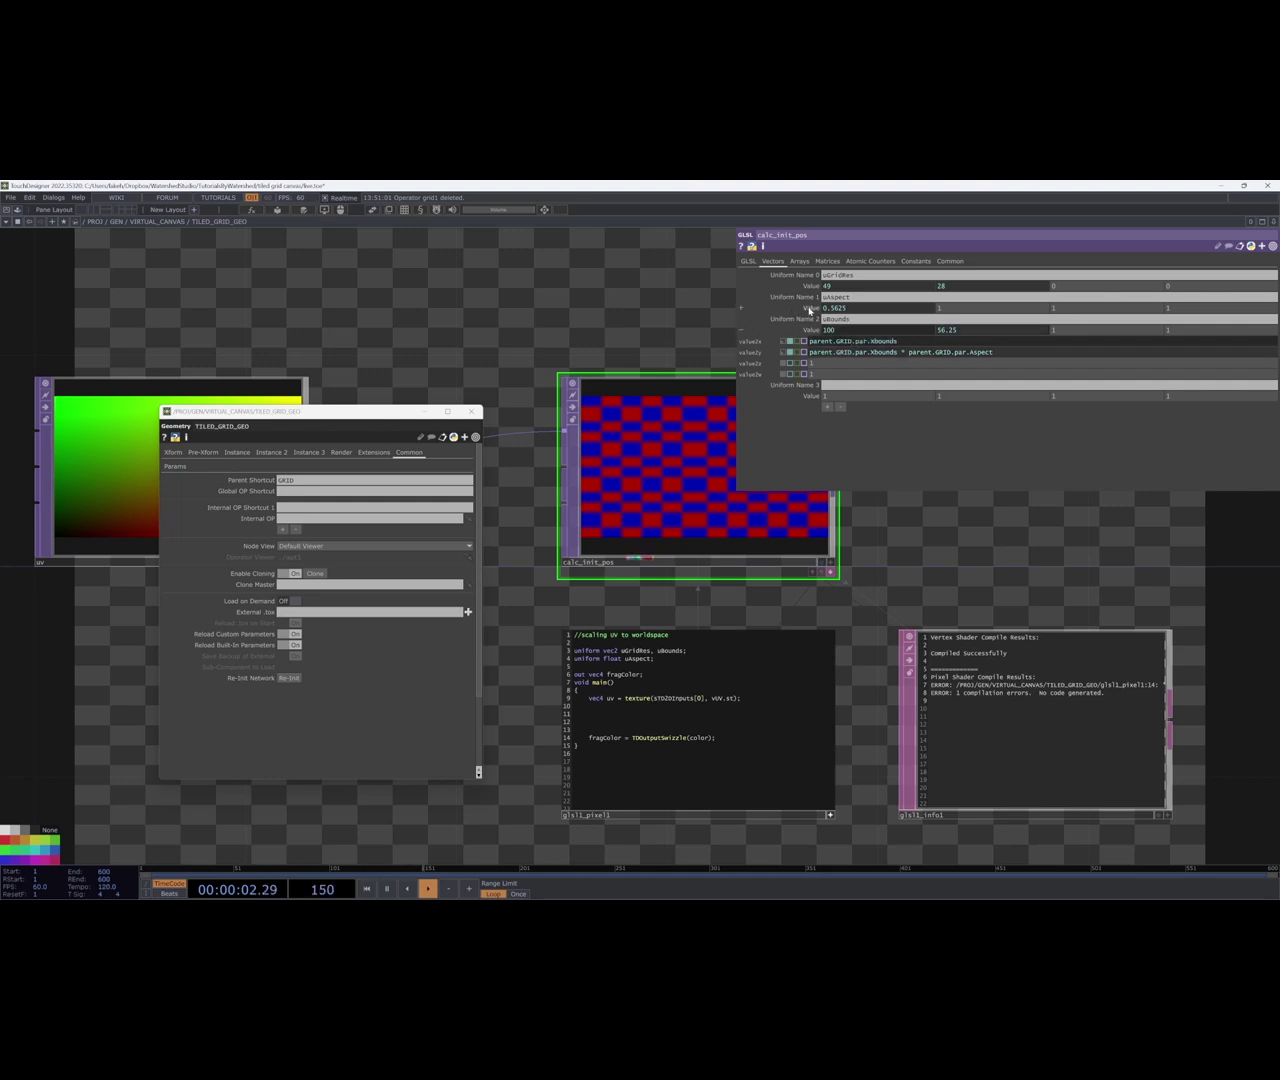
Change the uAspect value's expression to parent.GRID.par.Aspect.
left_click(811, 308)
left_click_drag(845, 321, 738, 318)
type("parent.GRID")
type(".")
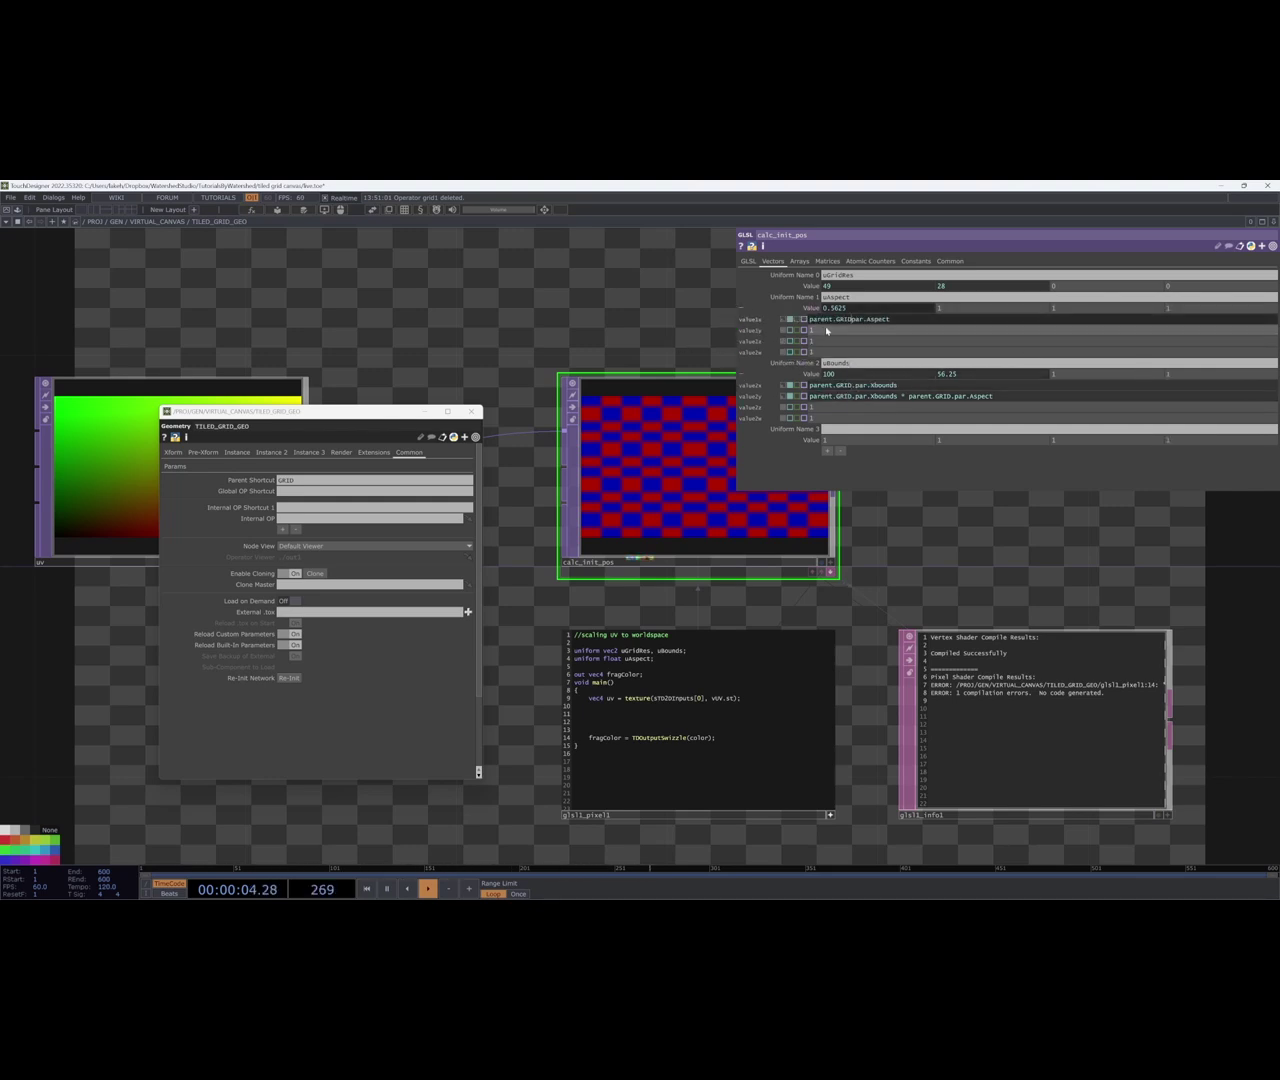
Change the uGridRes value expressions to parent.GRID.par.Gridresx and parent.GRID.par.Gridresy.
left_click(811, 286)
left_click_drag(841, 298, 673, 450)
type("parent.GRID")
type("parent.GRID")
scroll(671, 560, "down", 2)
scroll(965, 784, "up", 5)
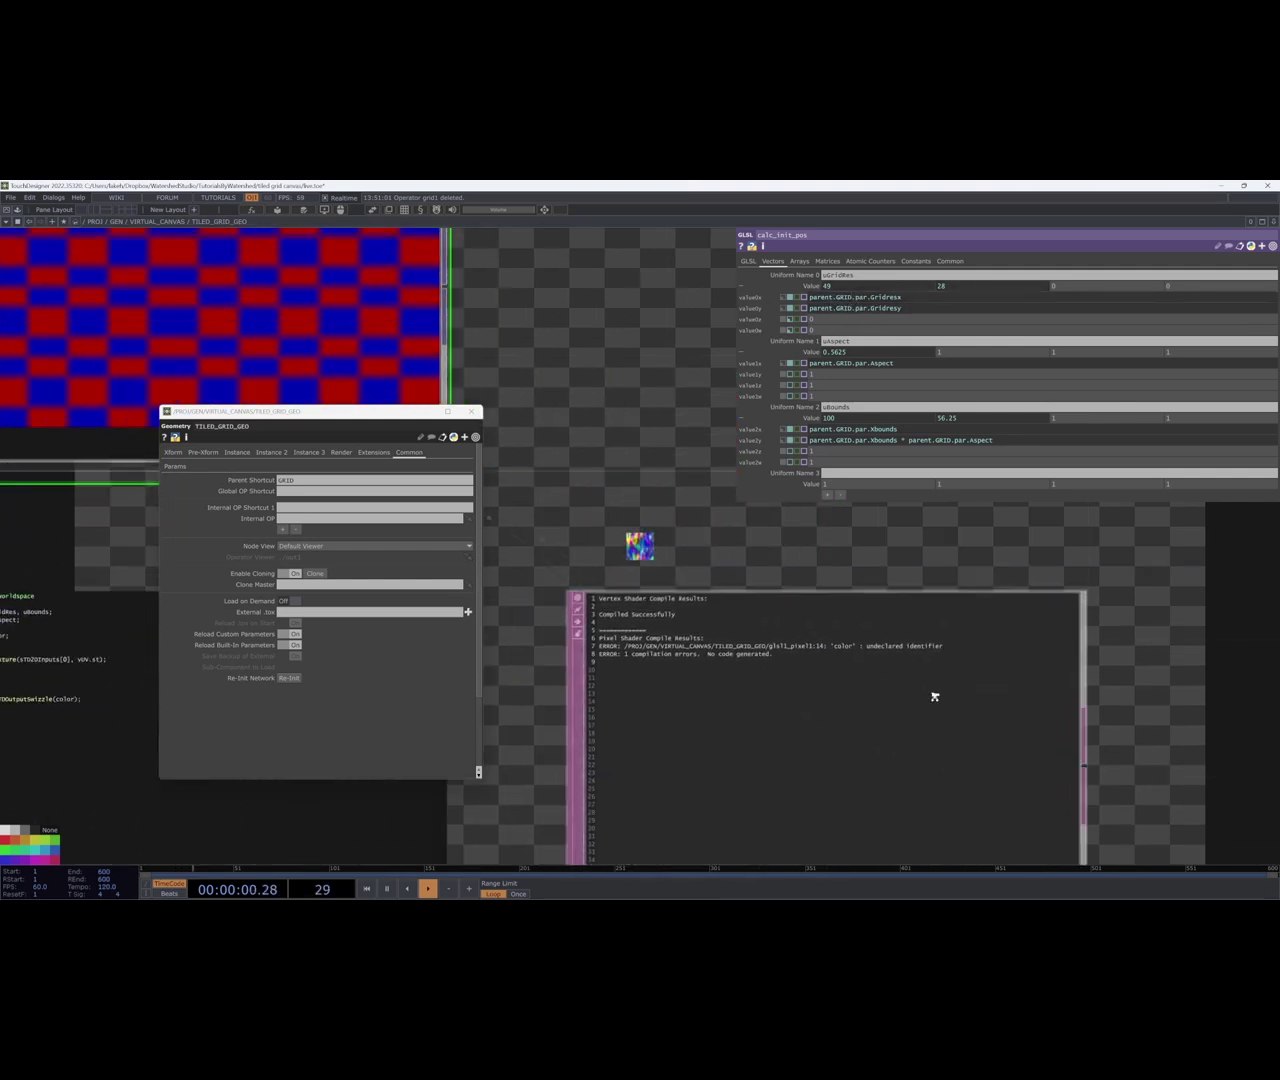
Replace color with uv in the pixel shader's TDOutputSwizzle call.
scroll(888, 688, "down", 5)
scroll(557, 720, "up", 4)
left_click_drag(546, 712, 369, 749)
left_click_drag(723, 707, 744, 707)
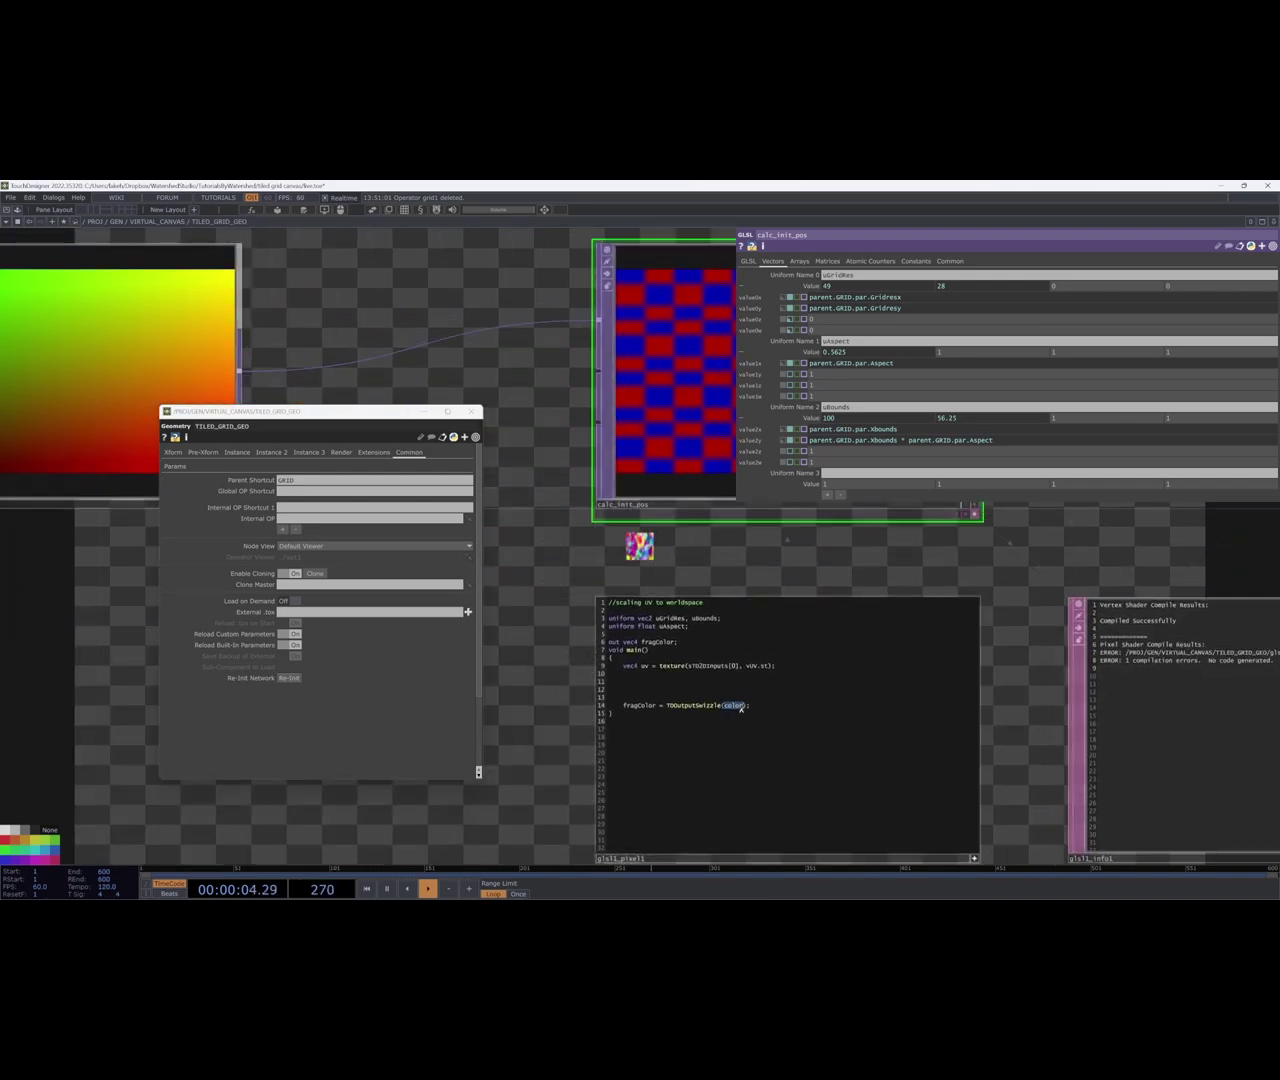
type("uv")
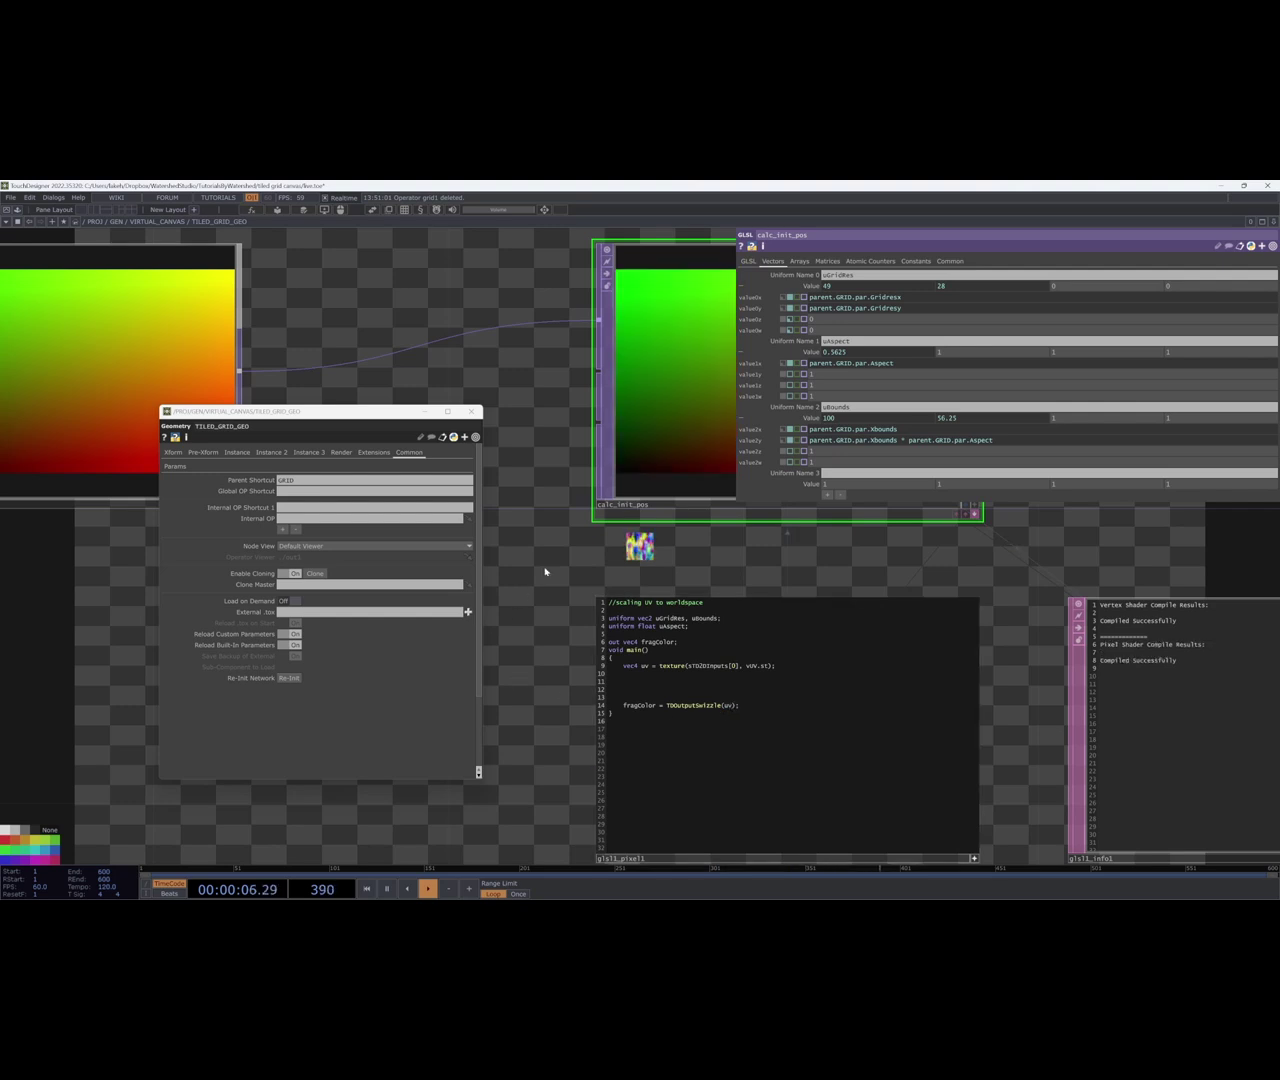
Set the third component of the uBounds uniform to 0.
scroll(545, 571, "down", 3)
left_click_drag(854, 549, 794, 640)
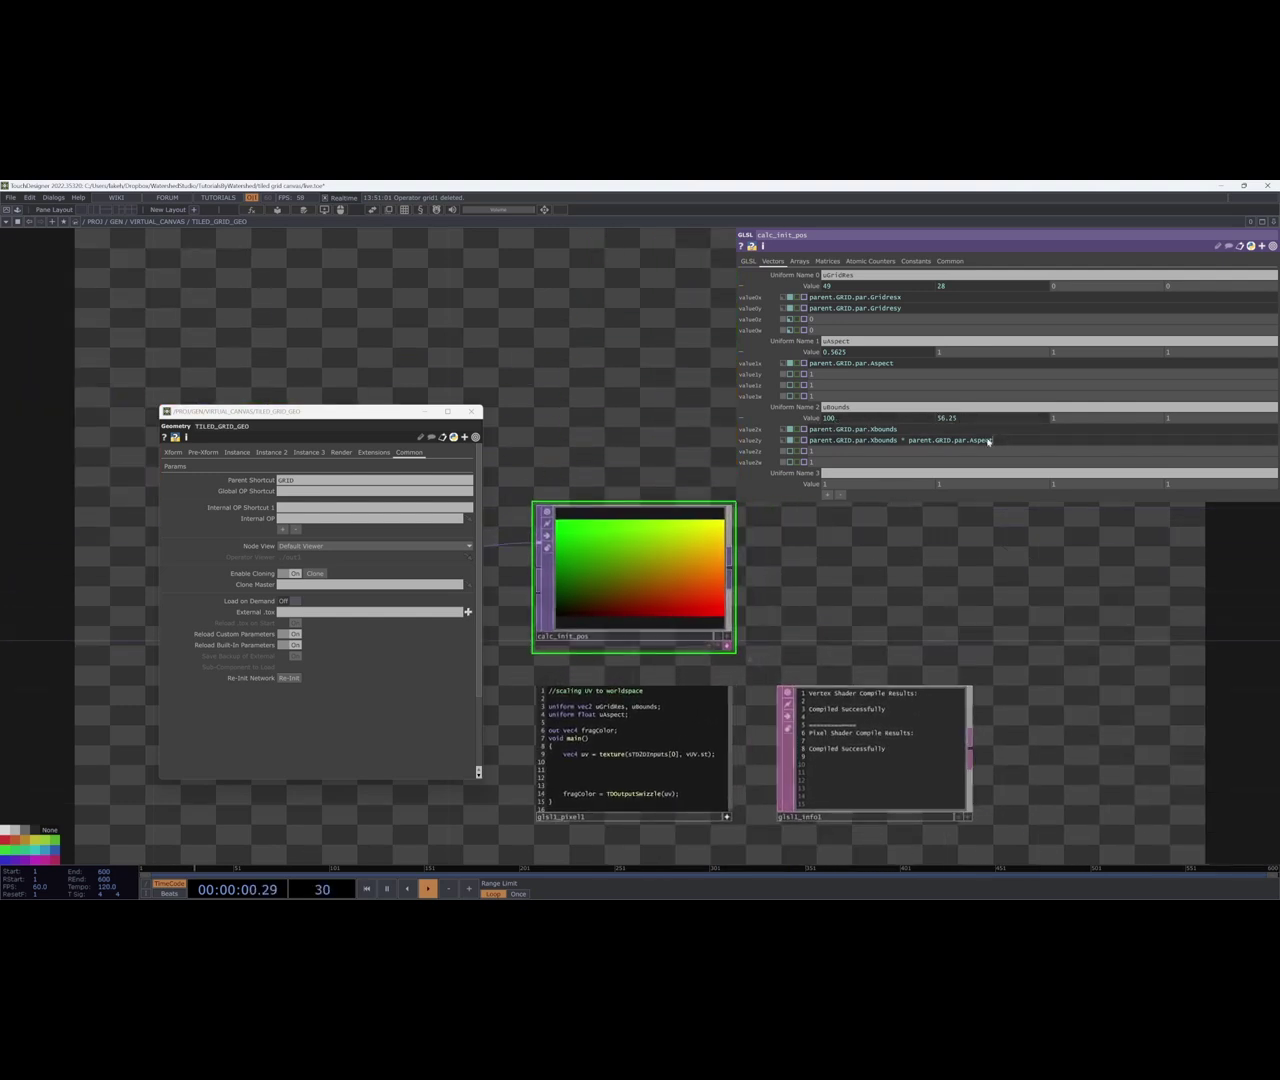
left_click_drag(1007, 442, 822, 456)
left_click(827, 455)
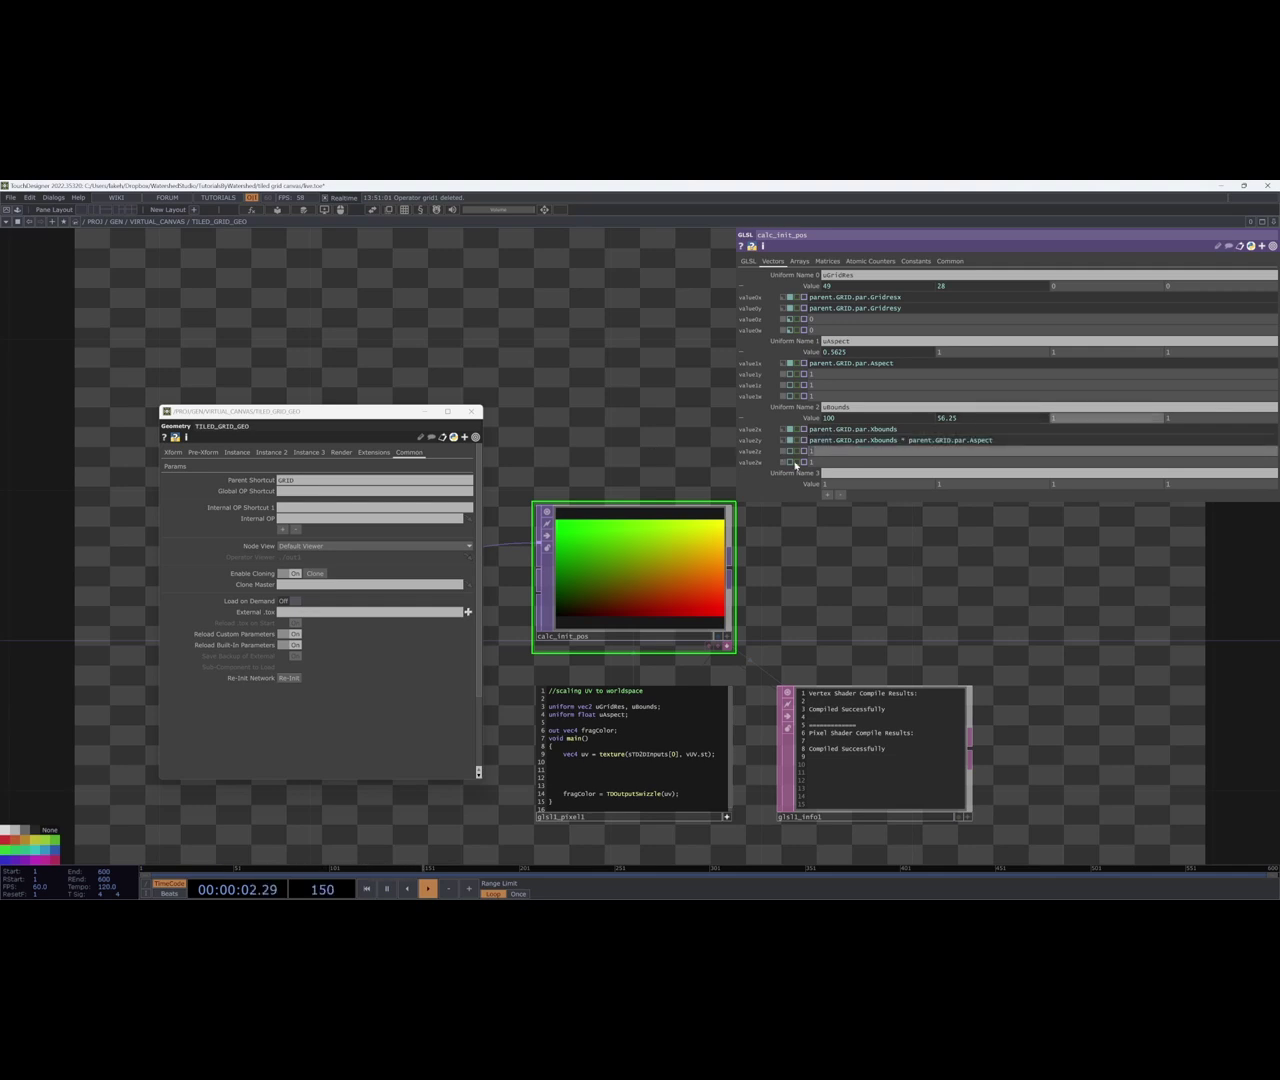
type("0")
key("Return")
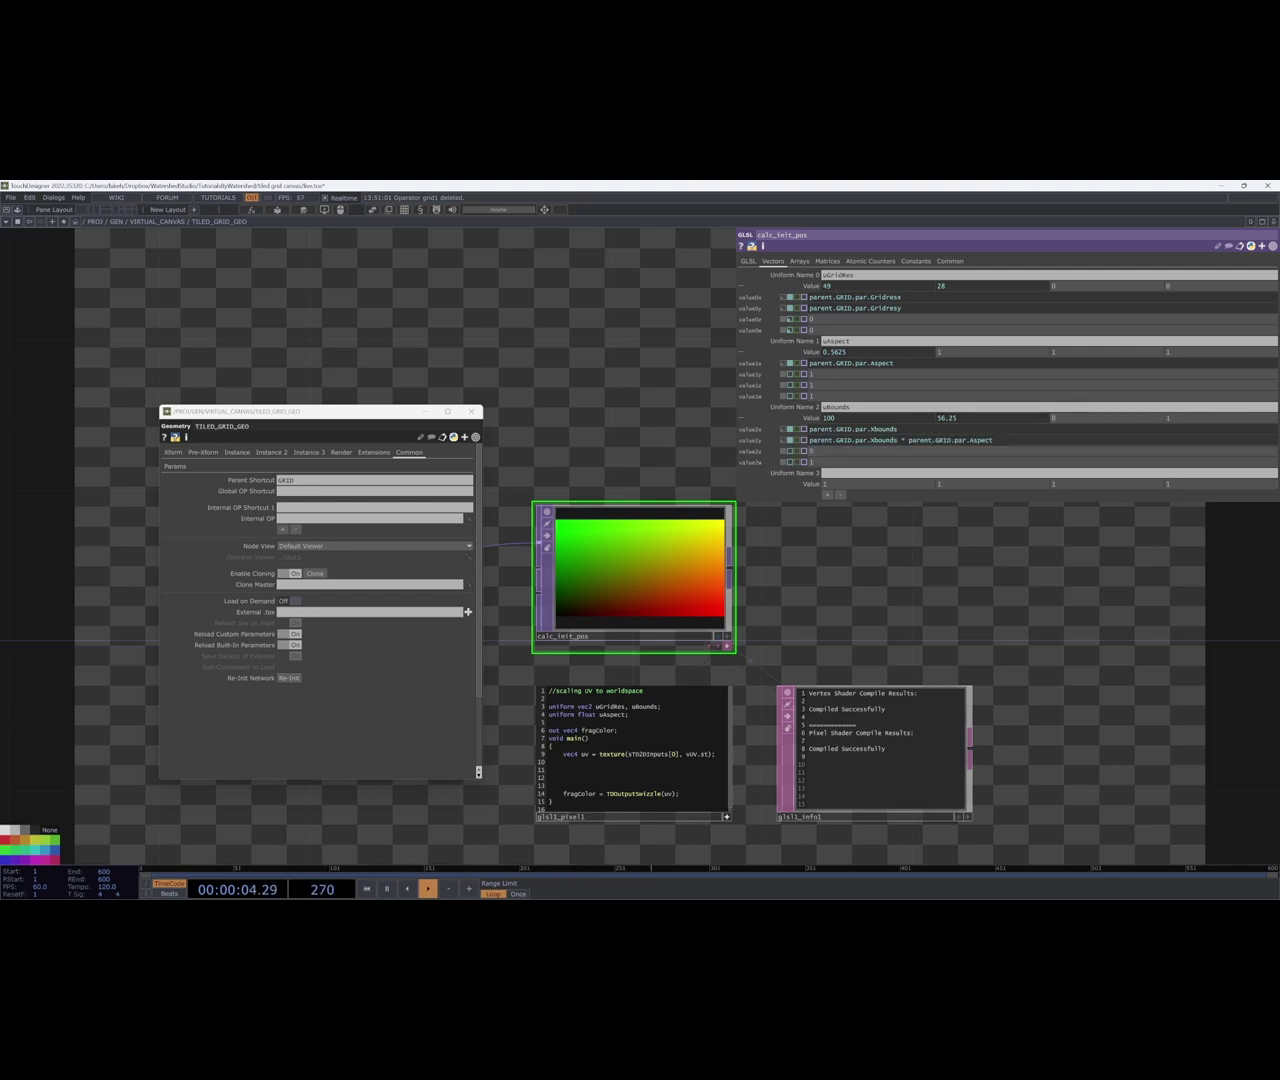
Below the texture lookup, add the comment //convert from [0,1] to [-1,1] and the line uv = uv * 2.0 - vec2(1.0);.
left_click_drag(1001, 591, 1067, 519)
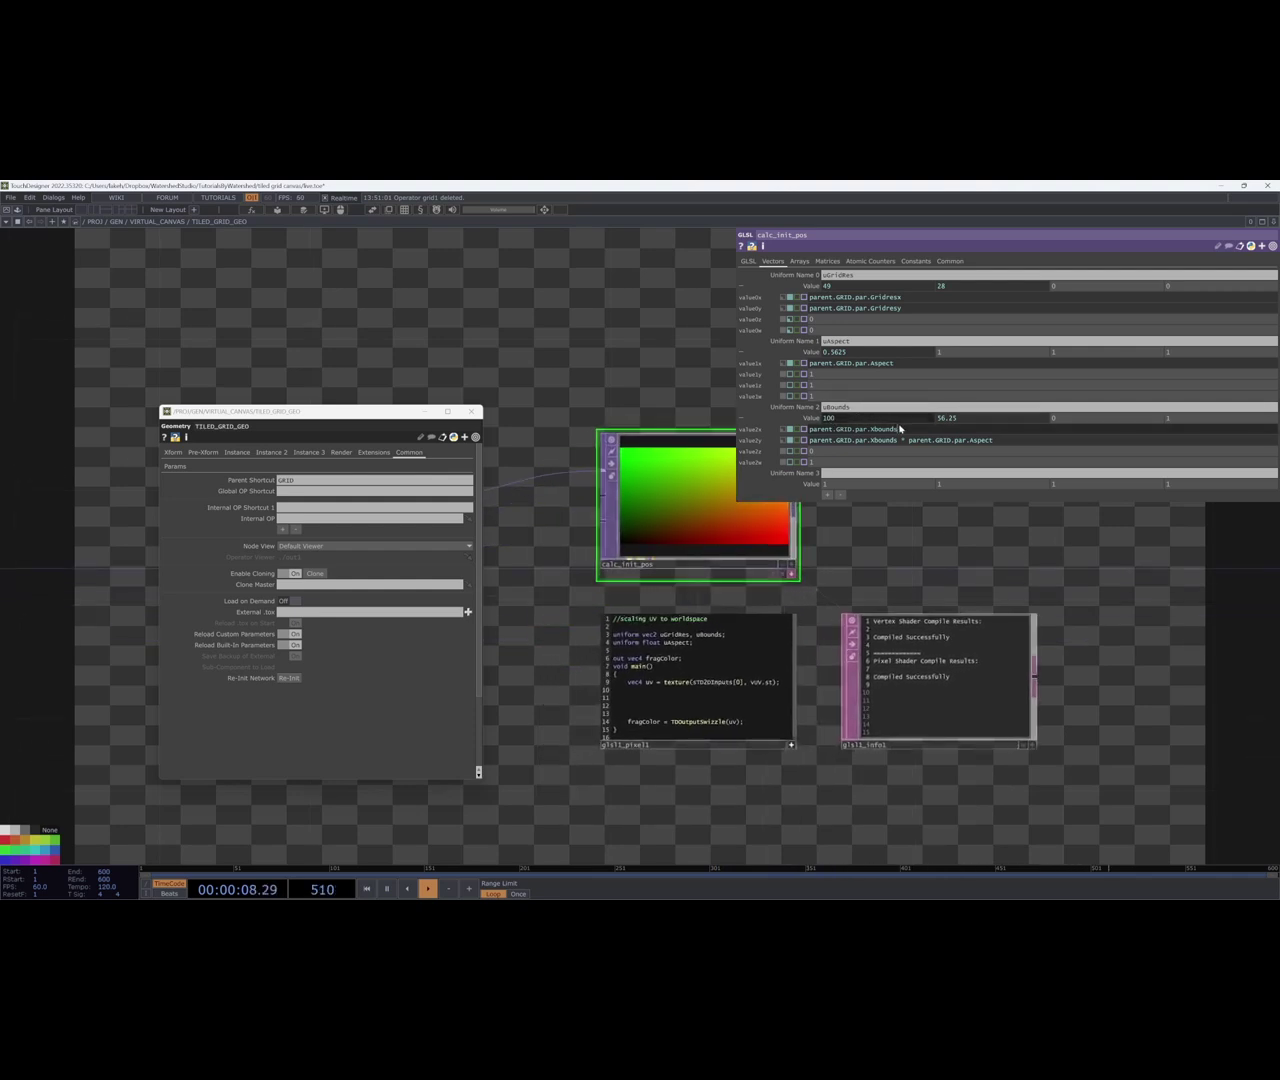
left_click_drag(885, 555, 888, 558)
scroll(843, 651, "up", 3)
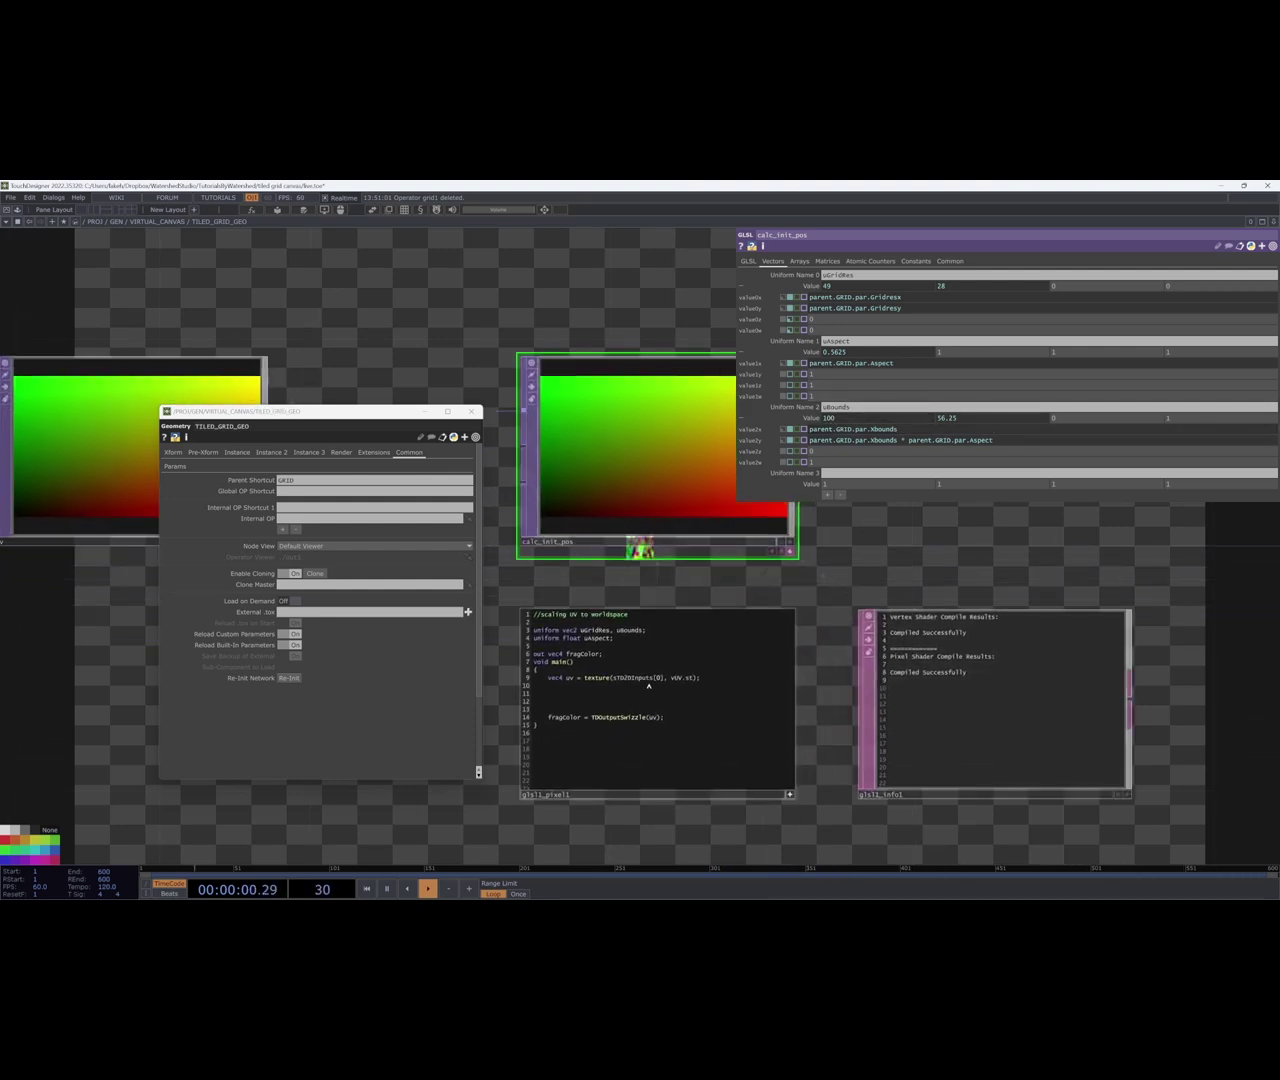
left_click(732, 686)
type("-1,1]")
key("Return")
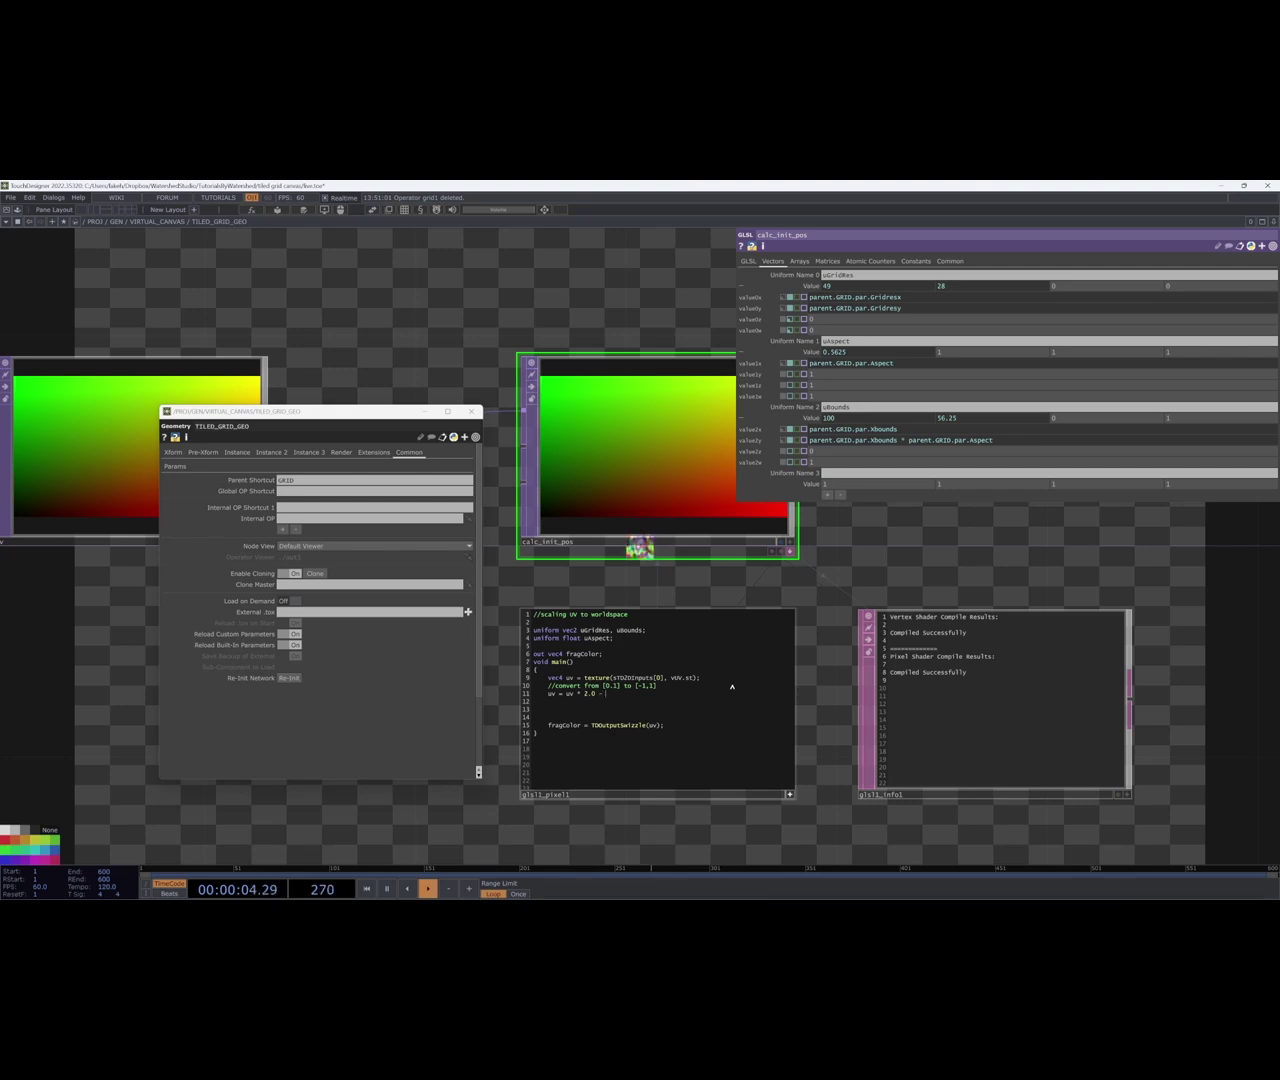
type("2(1.0);")
key("Return")
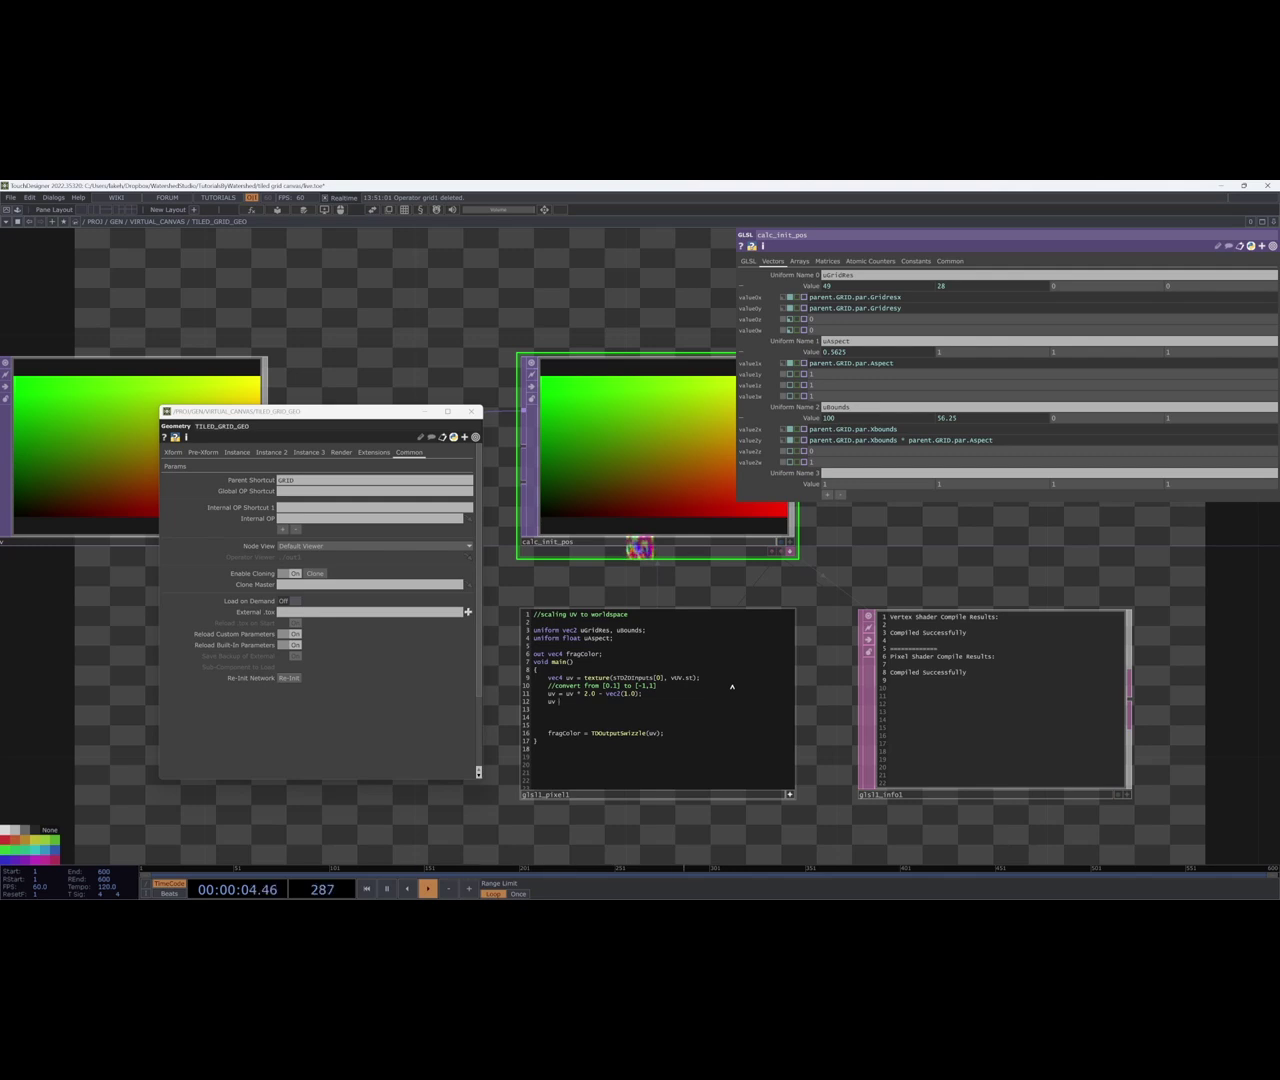
Add the line uv *= uBounds.xy; preceded by the comment //remap from [-1,1] to world space bounds.
type("uv *= uBounds.xy;")
key("Return")
key("Return")
type("//remap from [-1,1] to w")
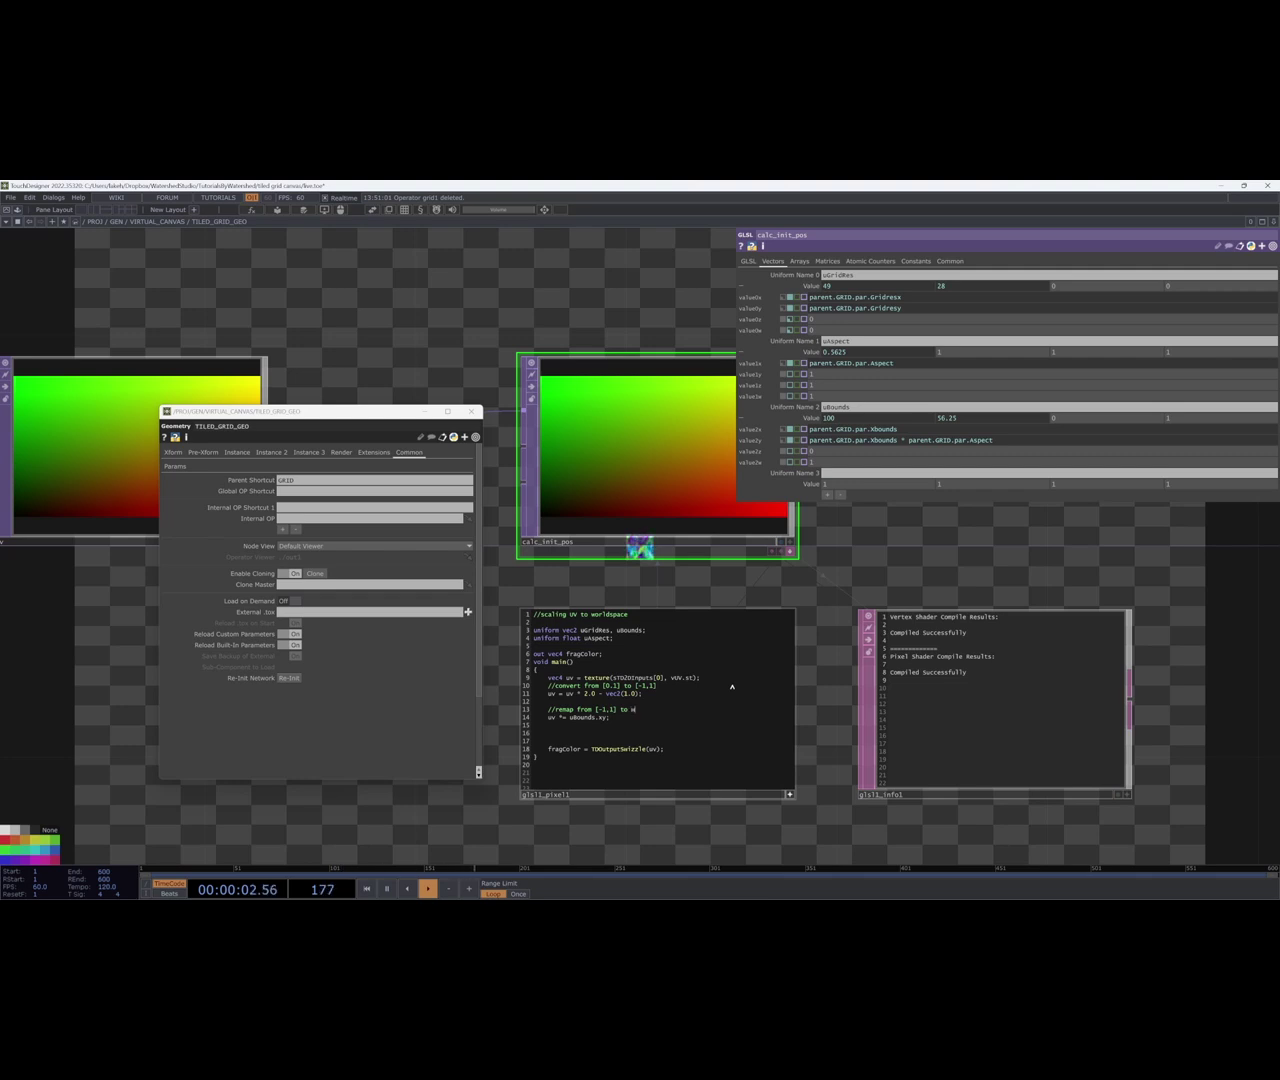
type("ace bounds")
key("Delete")
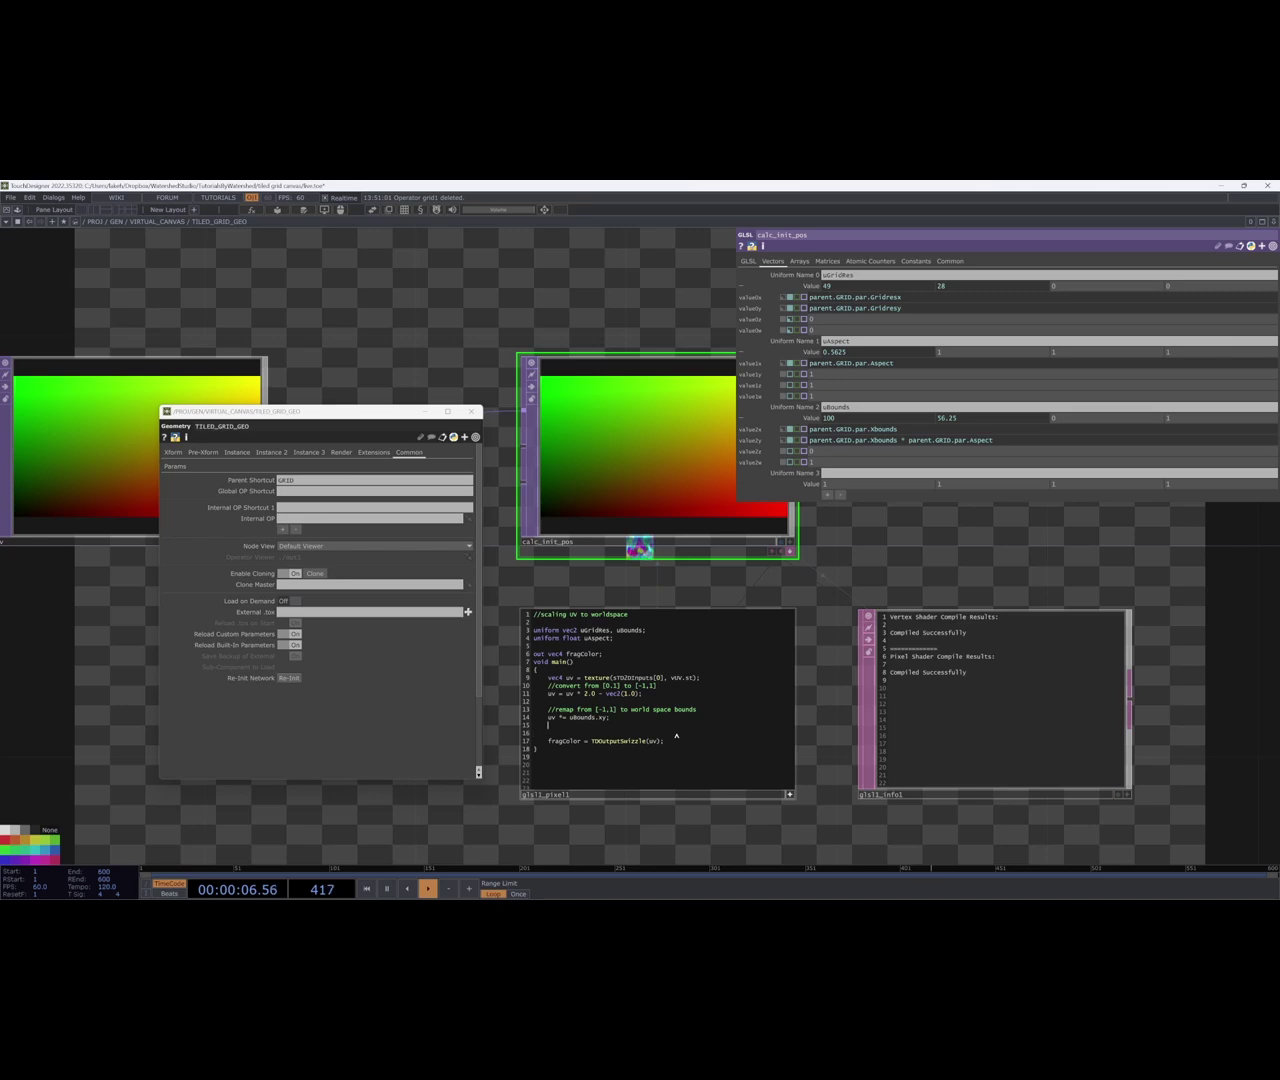
Check the pixel shader's compile error and append .rg to every uv in the two remapping lines.
scroll(1057, 688, "up", 6)
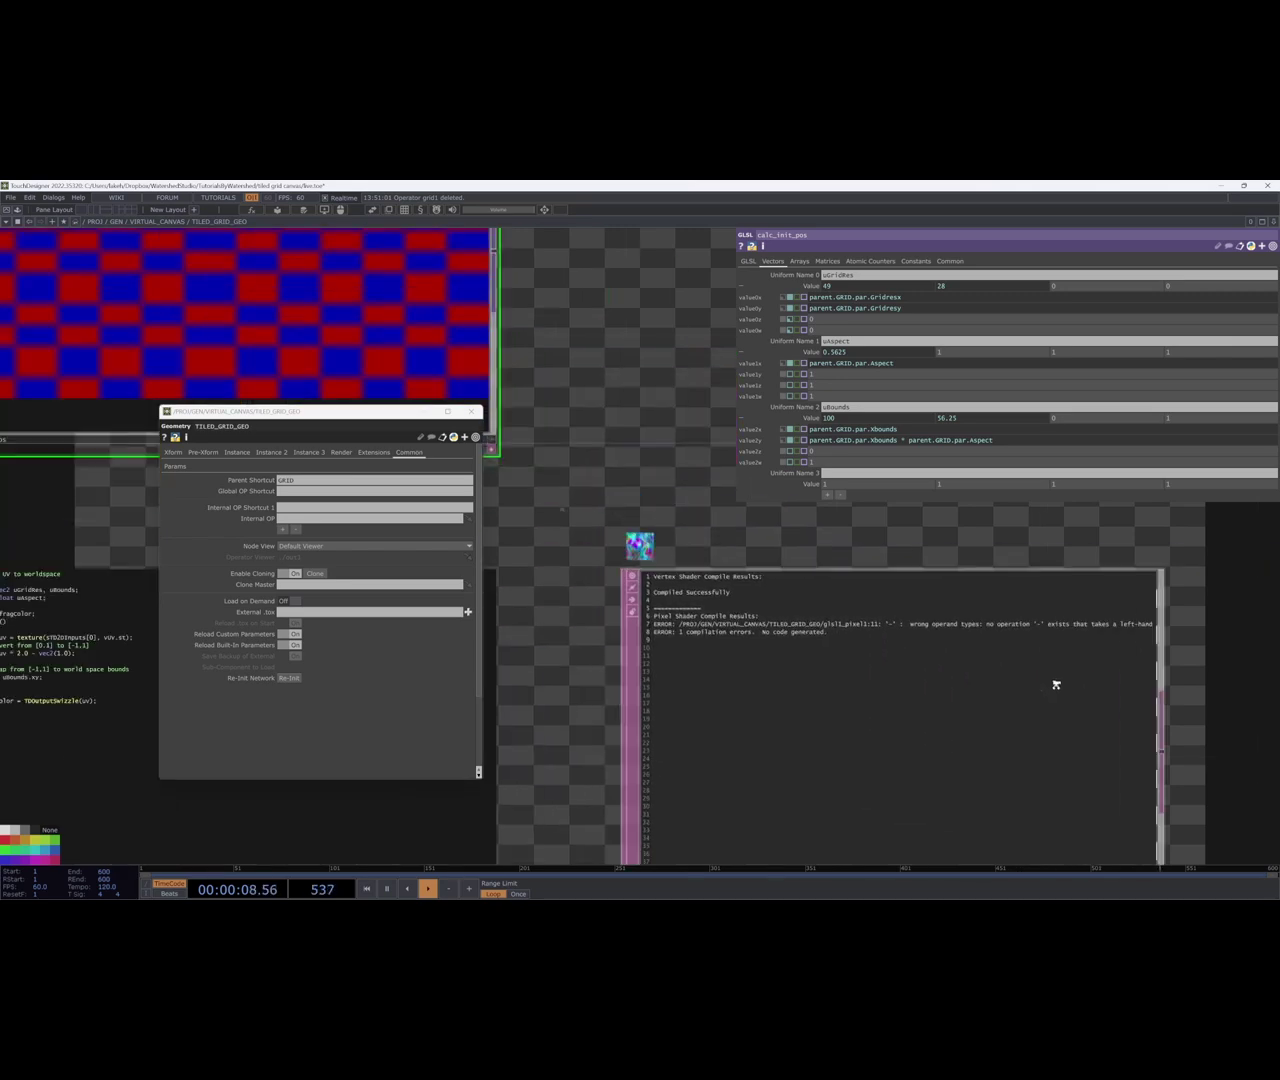
scroll(995, 560, "up", 2)
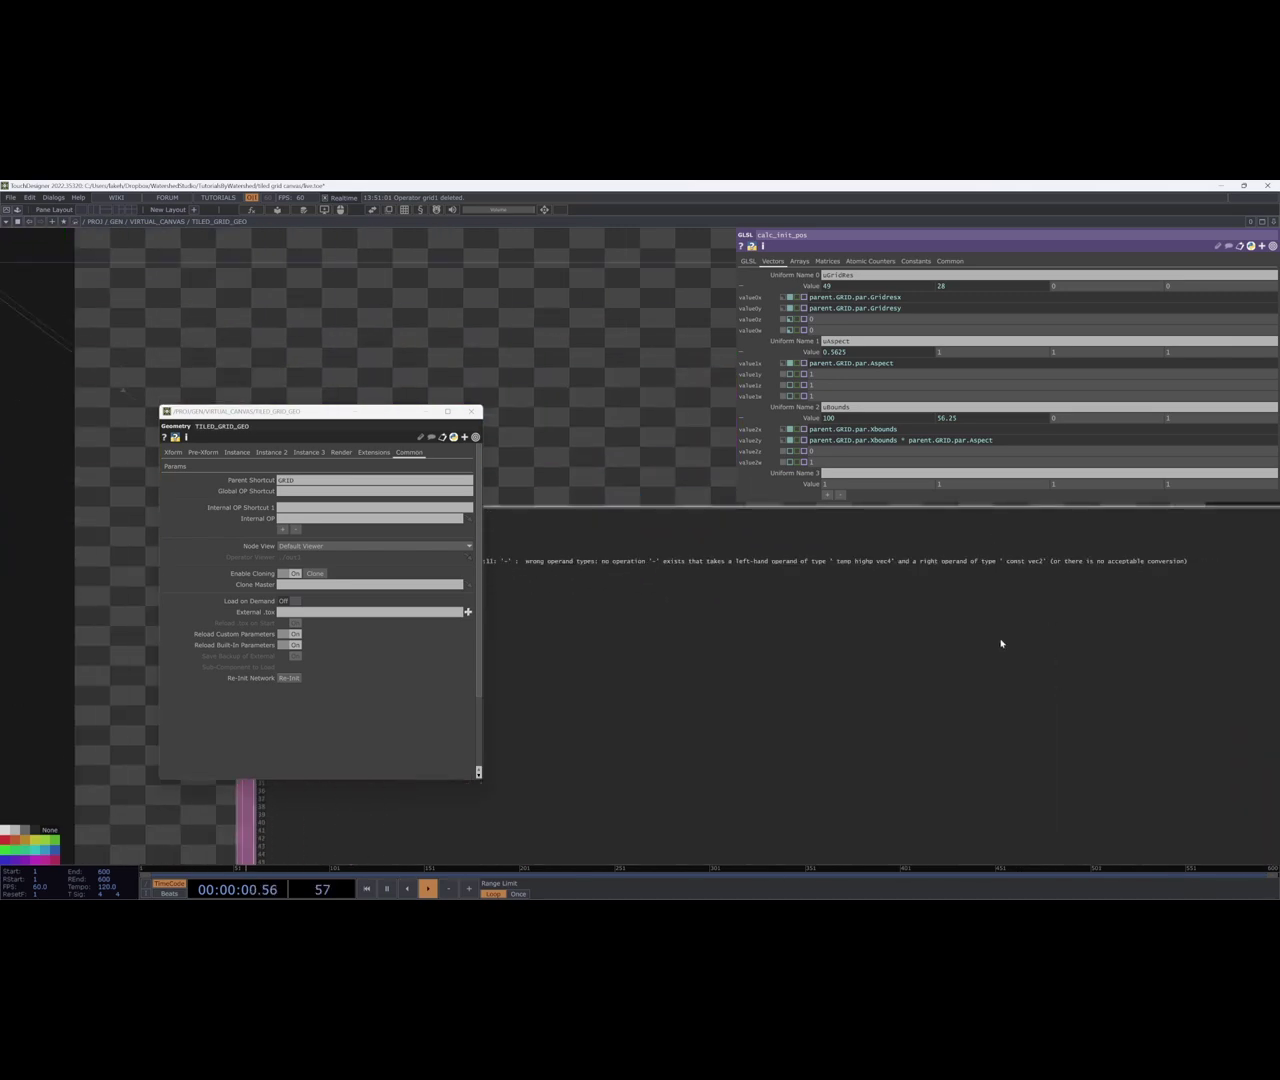
scroll(998, 638, "down", 6)
scroll(537, 666, "up", 4)
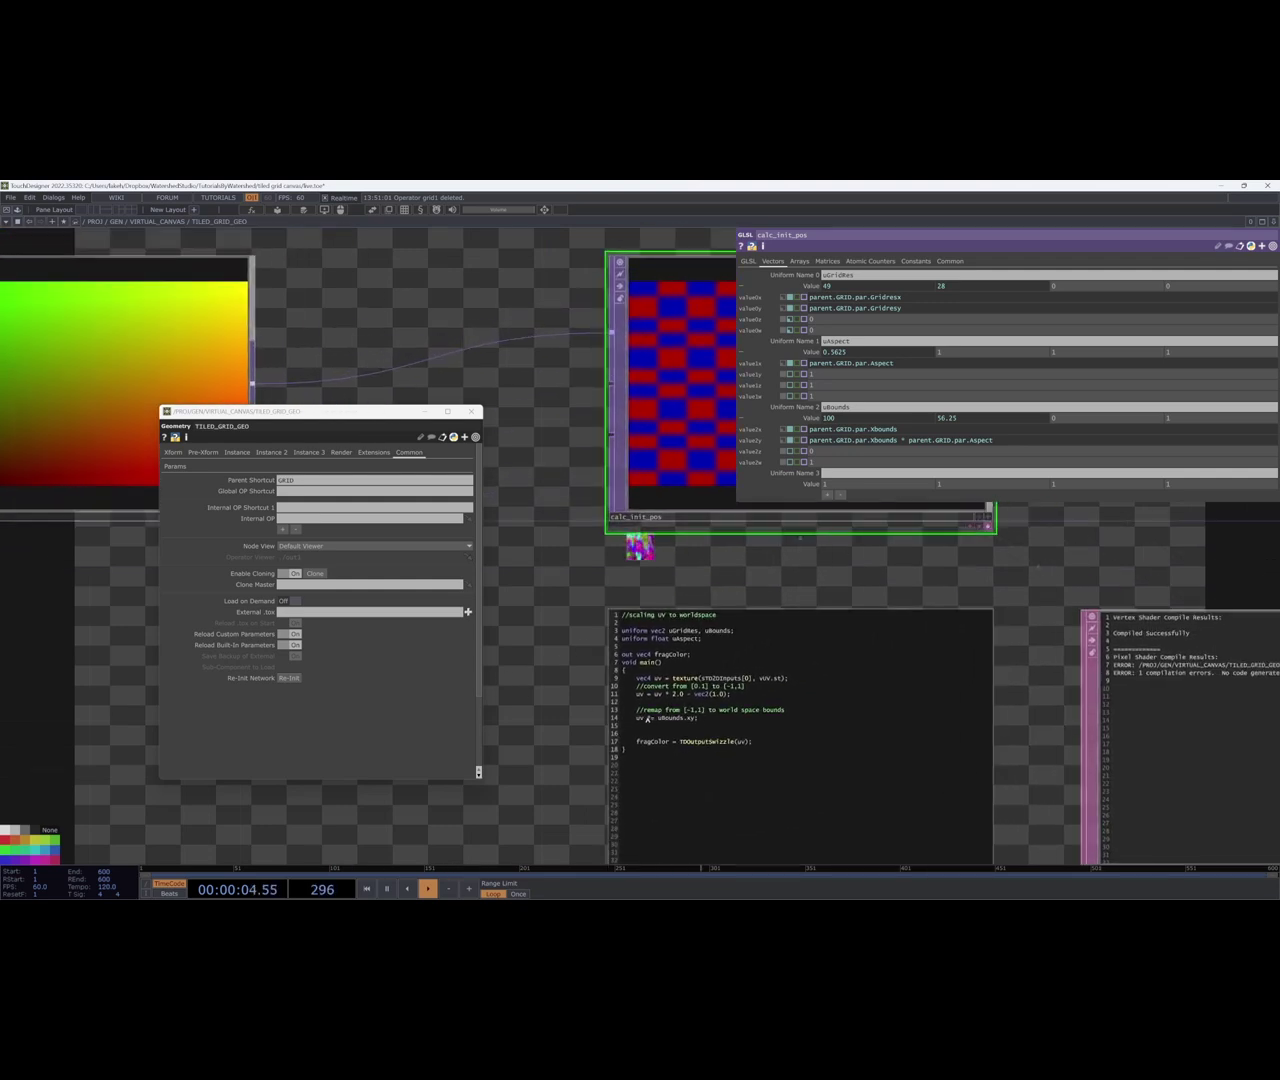
left_click(643, 718)
type(".rg")
left_click(643, 694)
type(".rg")
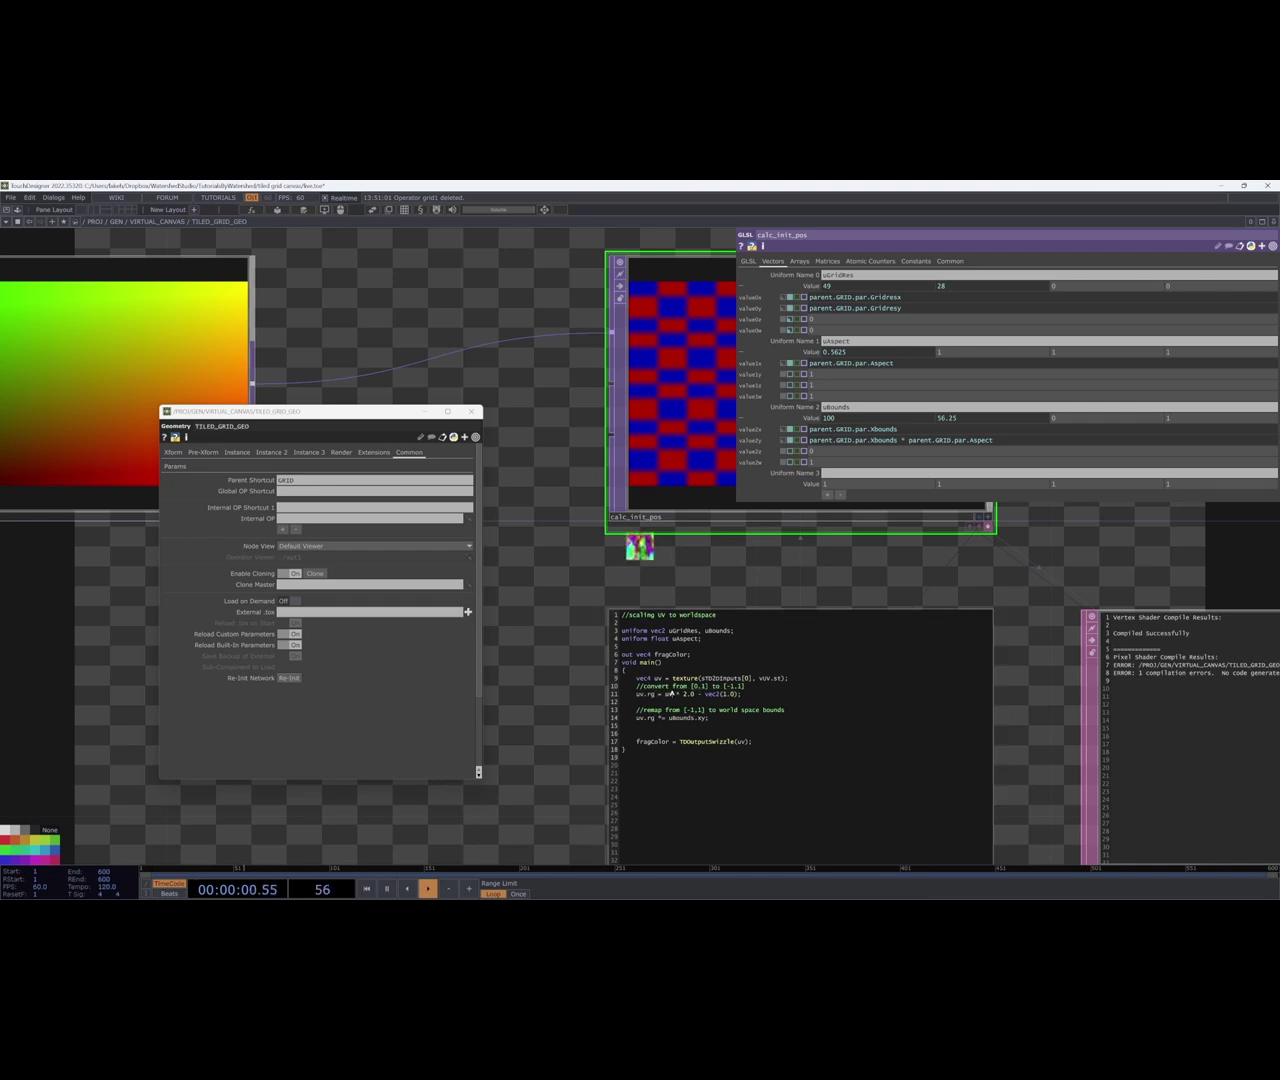
left_click(672, 694)
type(".rg")
left_click(551, 640)
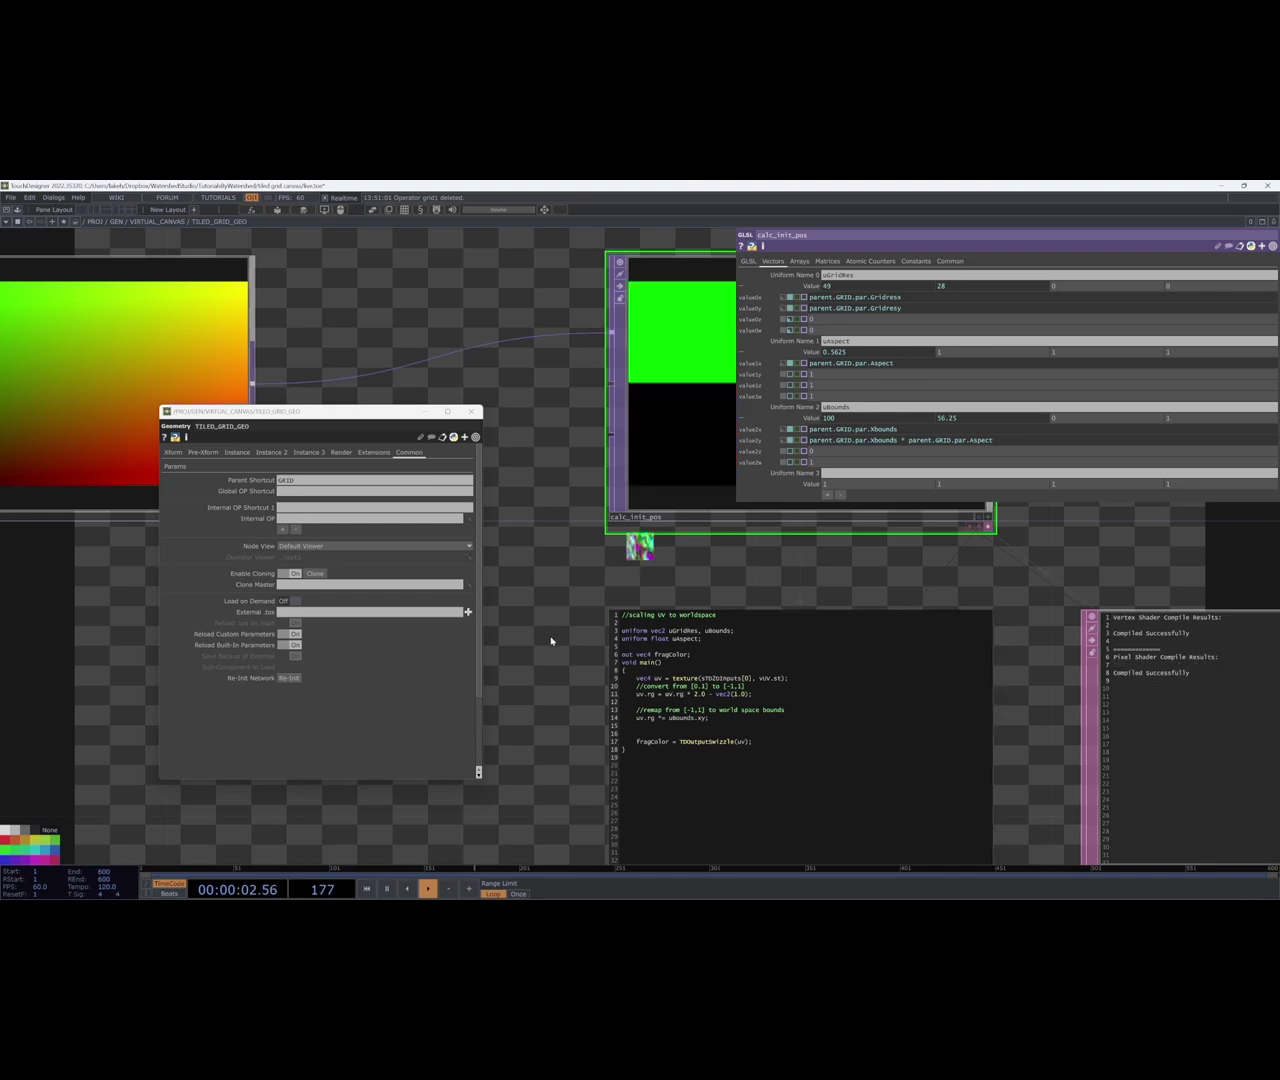
Display the calc_init_pos output as normalized split channels and examine the red and green value ranges.
scroll(551, 640, "down", 3)
left_click_drag(837, 588, 848, 711)
scroll(619, 734, "down", 2)
scroll(625, 730, "up", 2)
left_click(715, 678)
left_click(706, 678)
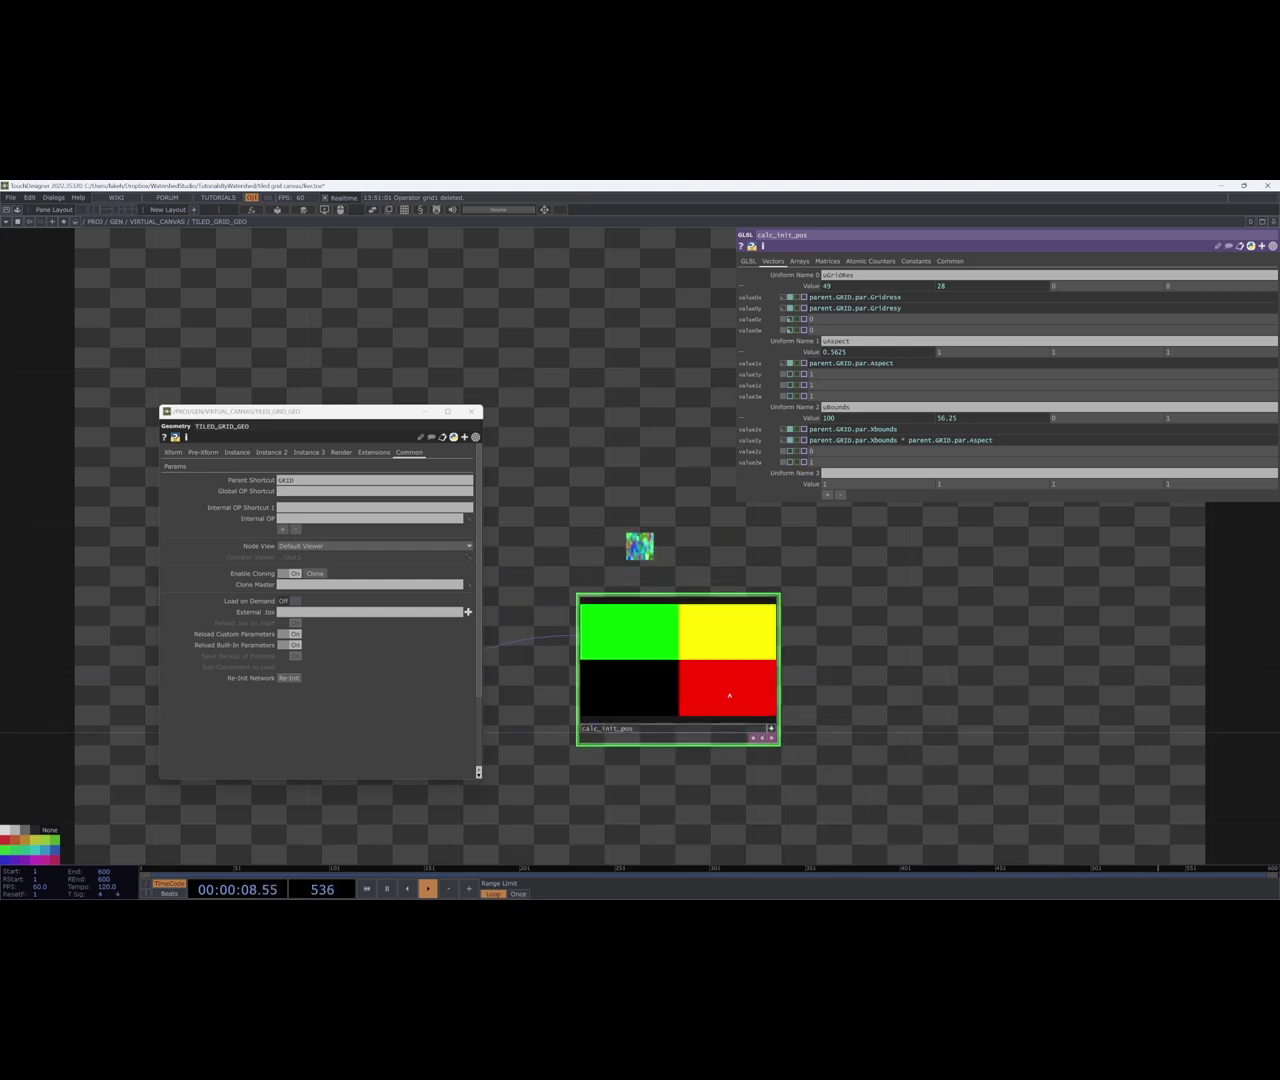
scroll(708, 685, "up", 3)
key("n")
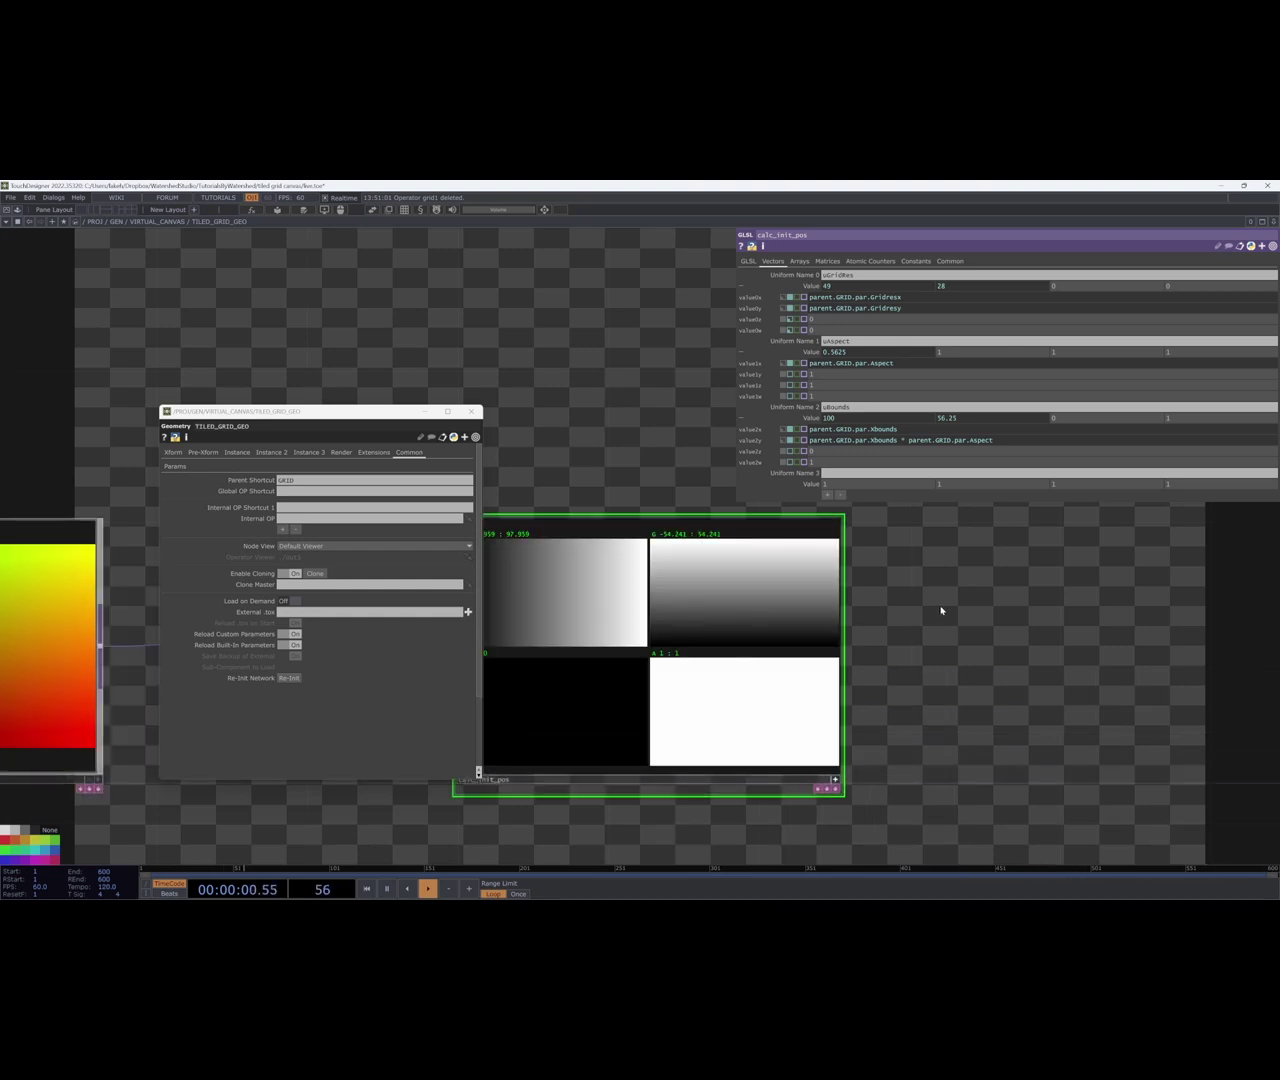
left_click_drag(938, 605, 993, 600)
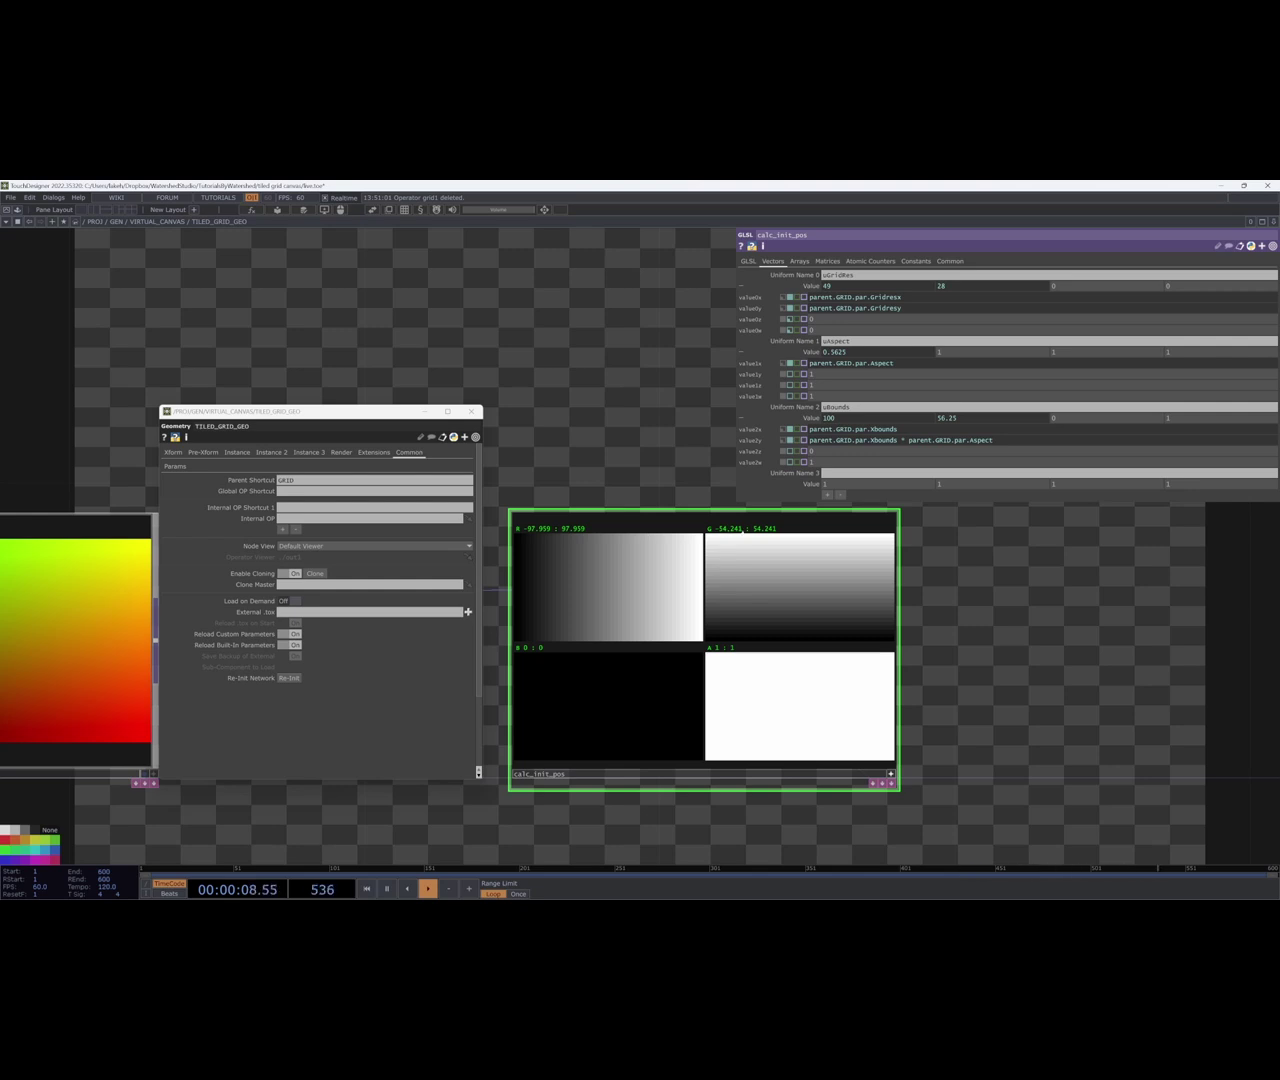
scroll(581, 594, "down", 5)
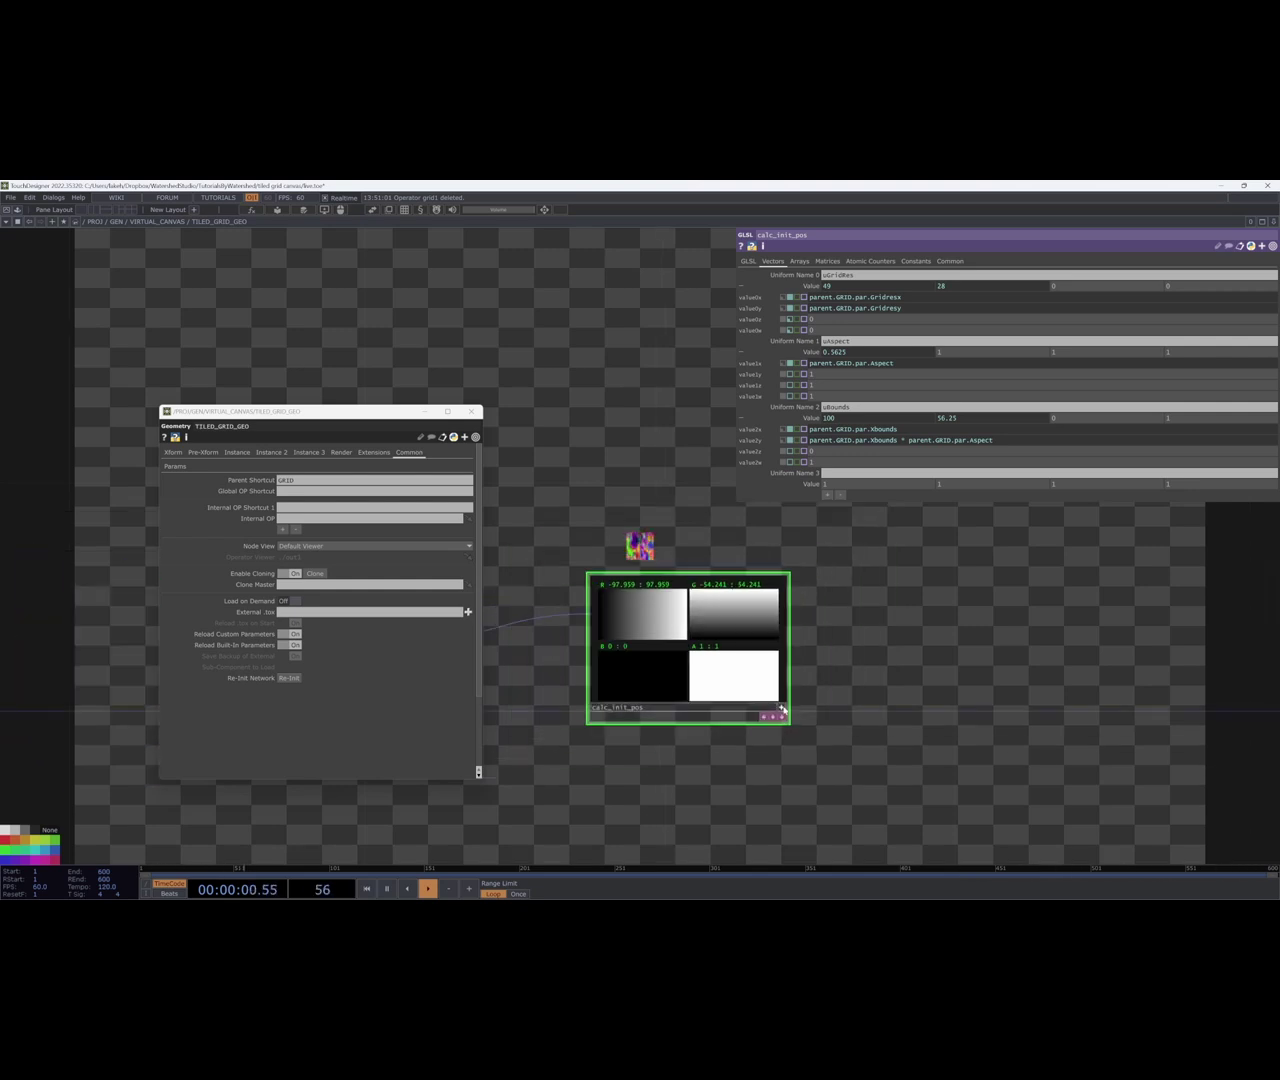
Add a Null TOP after calc_init_pos and name it pos.
scroll(906, 703, "down", 3)
left_click_drag(932, 744, 806, 697)
scroll(777, 711, "up", 2)
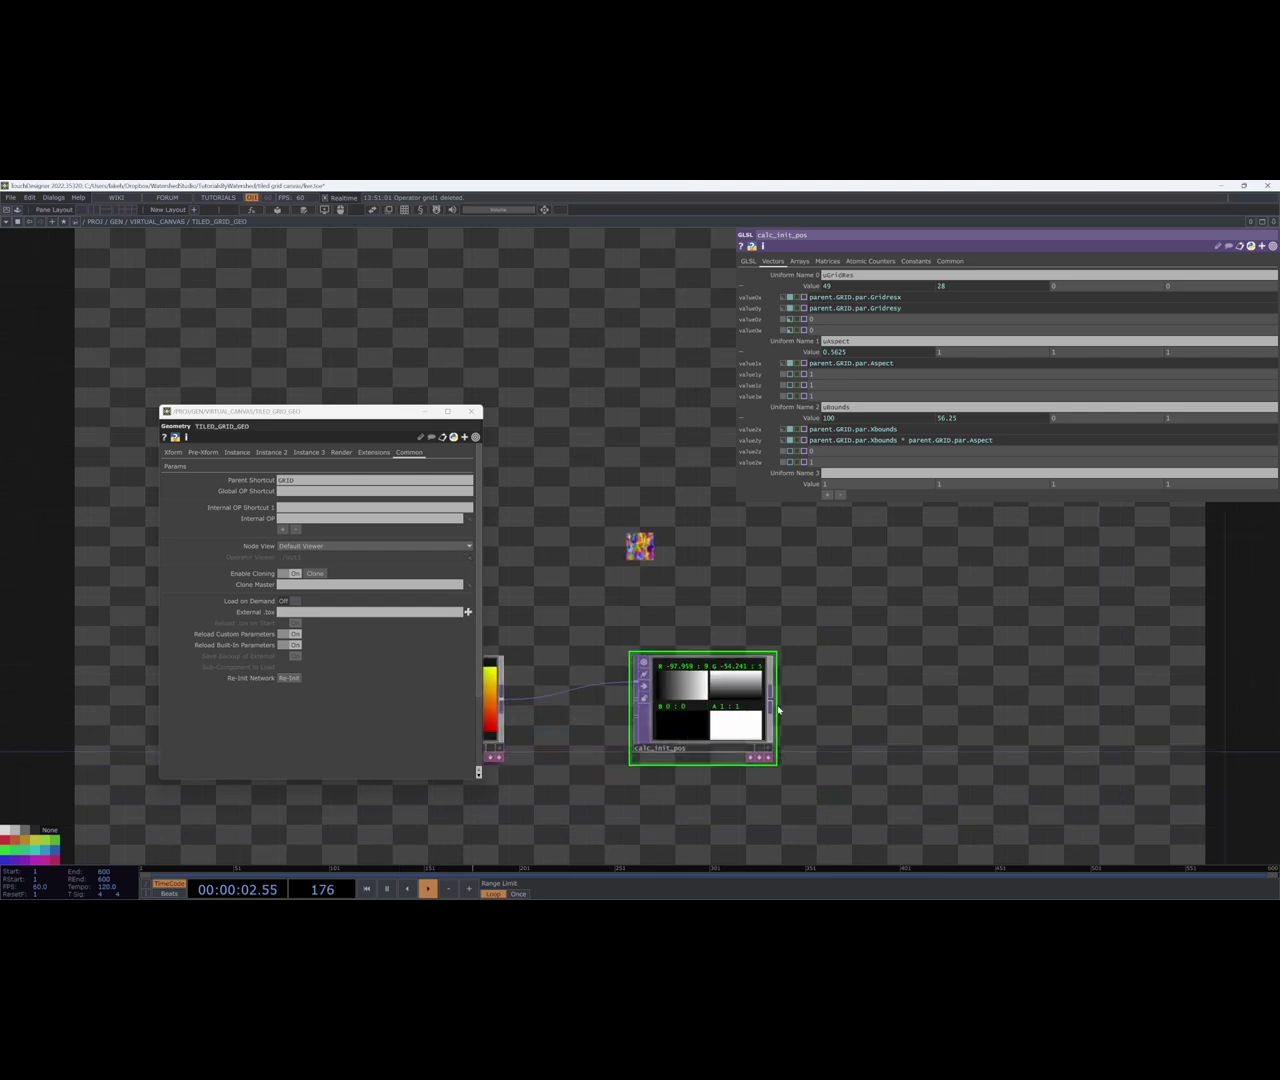
key("Tab")
left_click(720, 650)
left_click(1100, 722)
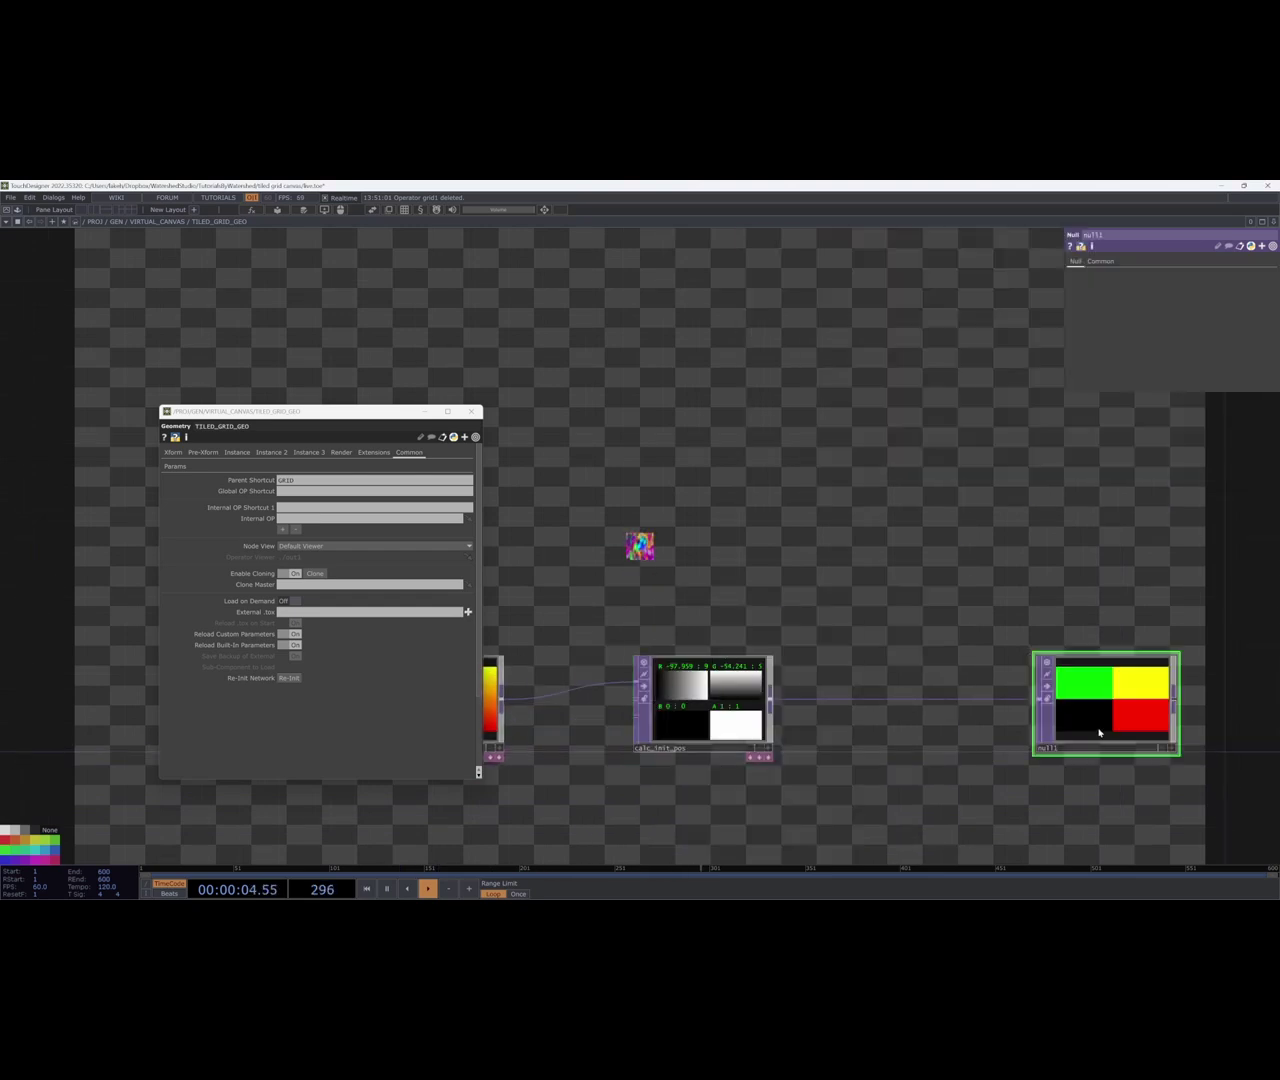
type("pos")
left_click(966, 763)
key("Tab")
key("Escape")
left_click_drag(984, 728, 883, 651)
left_click_drag(788, 709, 800, 660)
scroll(823, 687, "down", 3)
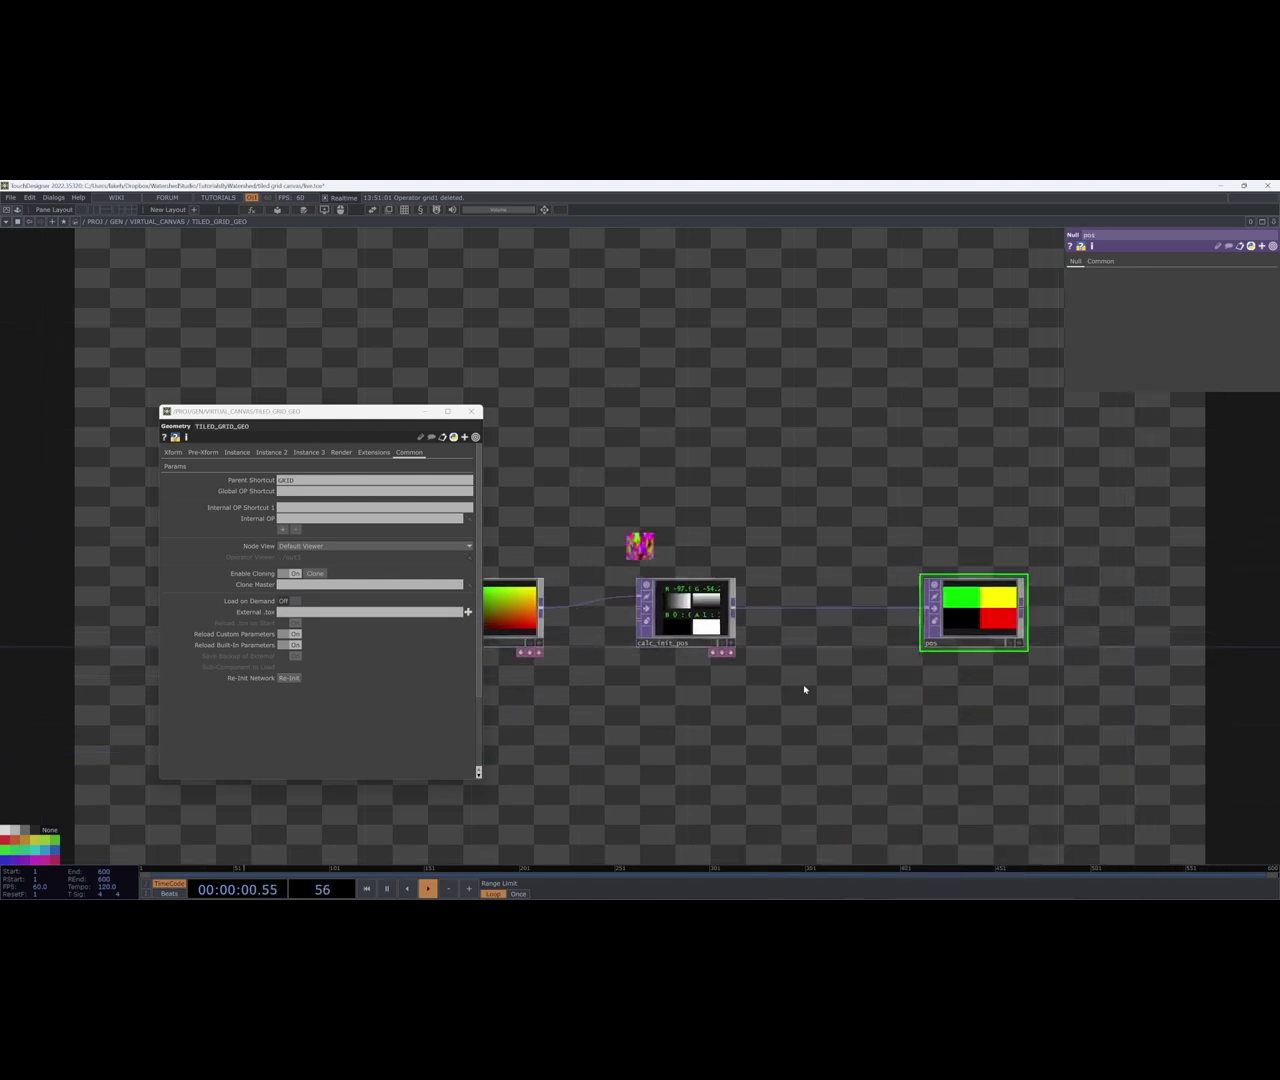
Add a Constant TOP beneath calc_init_pos.
key("Tab")
type("c")
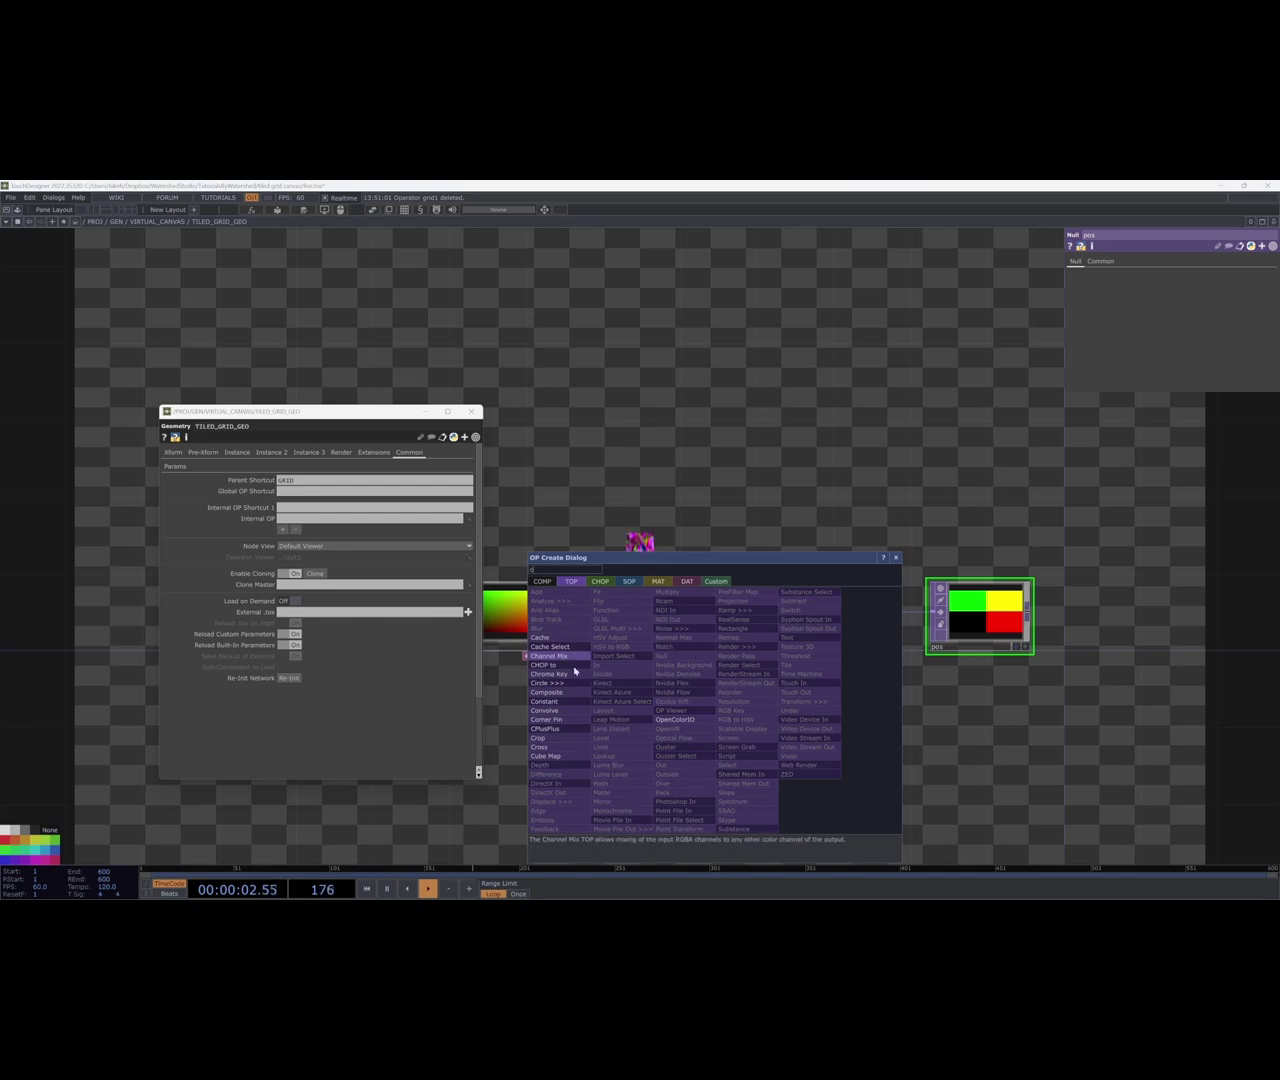
left_click(571, 701)
left_click(690, 733)
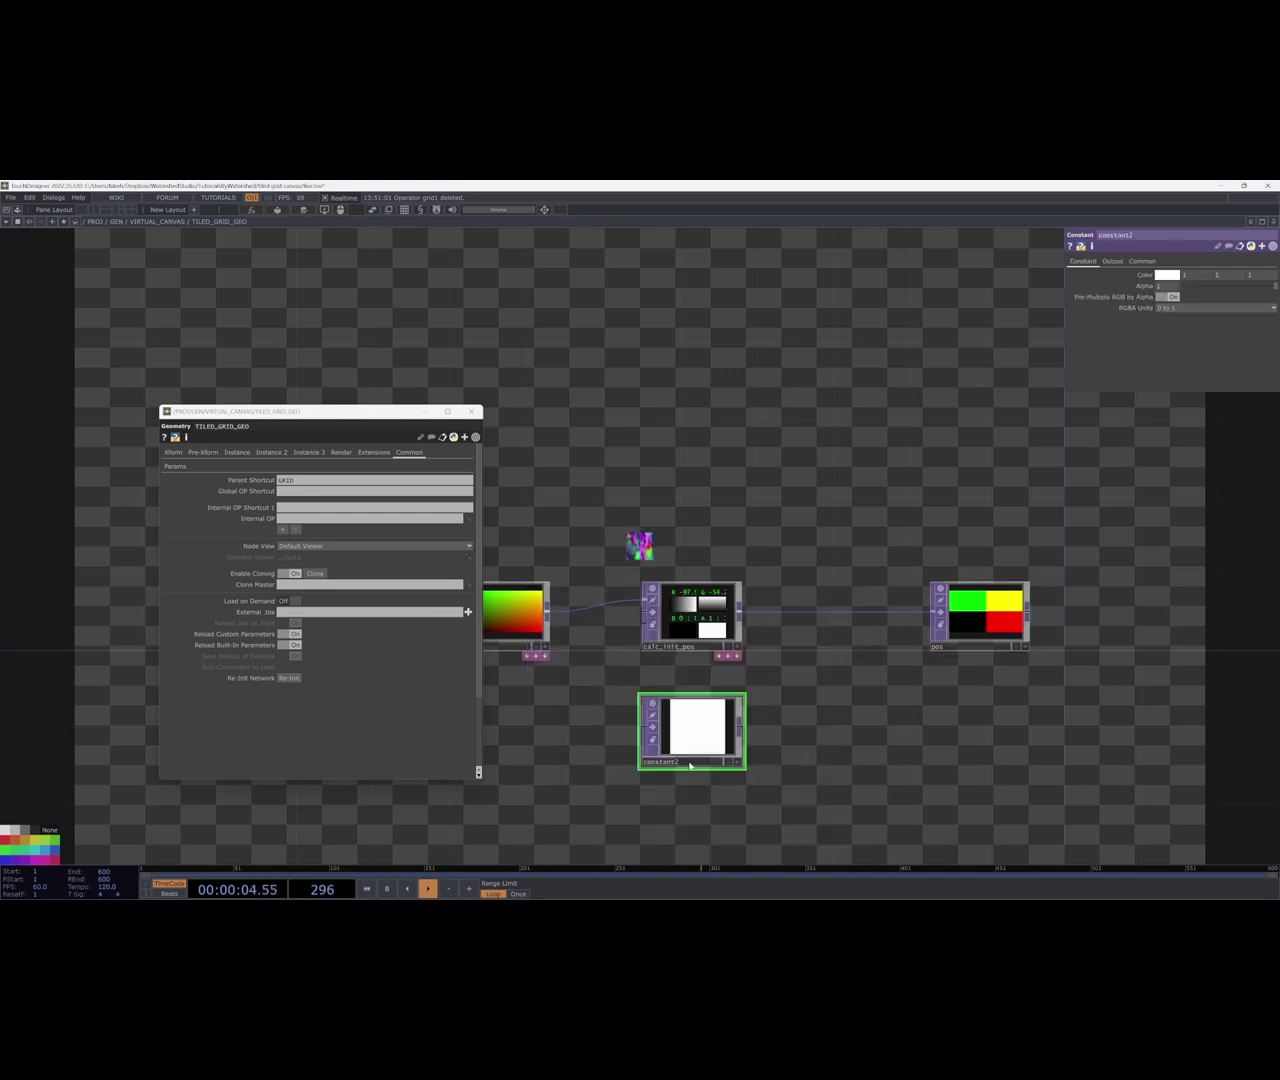
Connect a Null TOP to the new Constant's output and name it scale.
right_click(741, 730)
left_click(709, 686)
left_click(995, 743)
left_click(987, 762)
type("cale")
key("Return")
Add a float custom parameter named Tile Size to TILED_GRID_GEO's Params page.
left_click(690, 730)
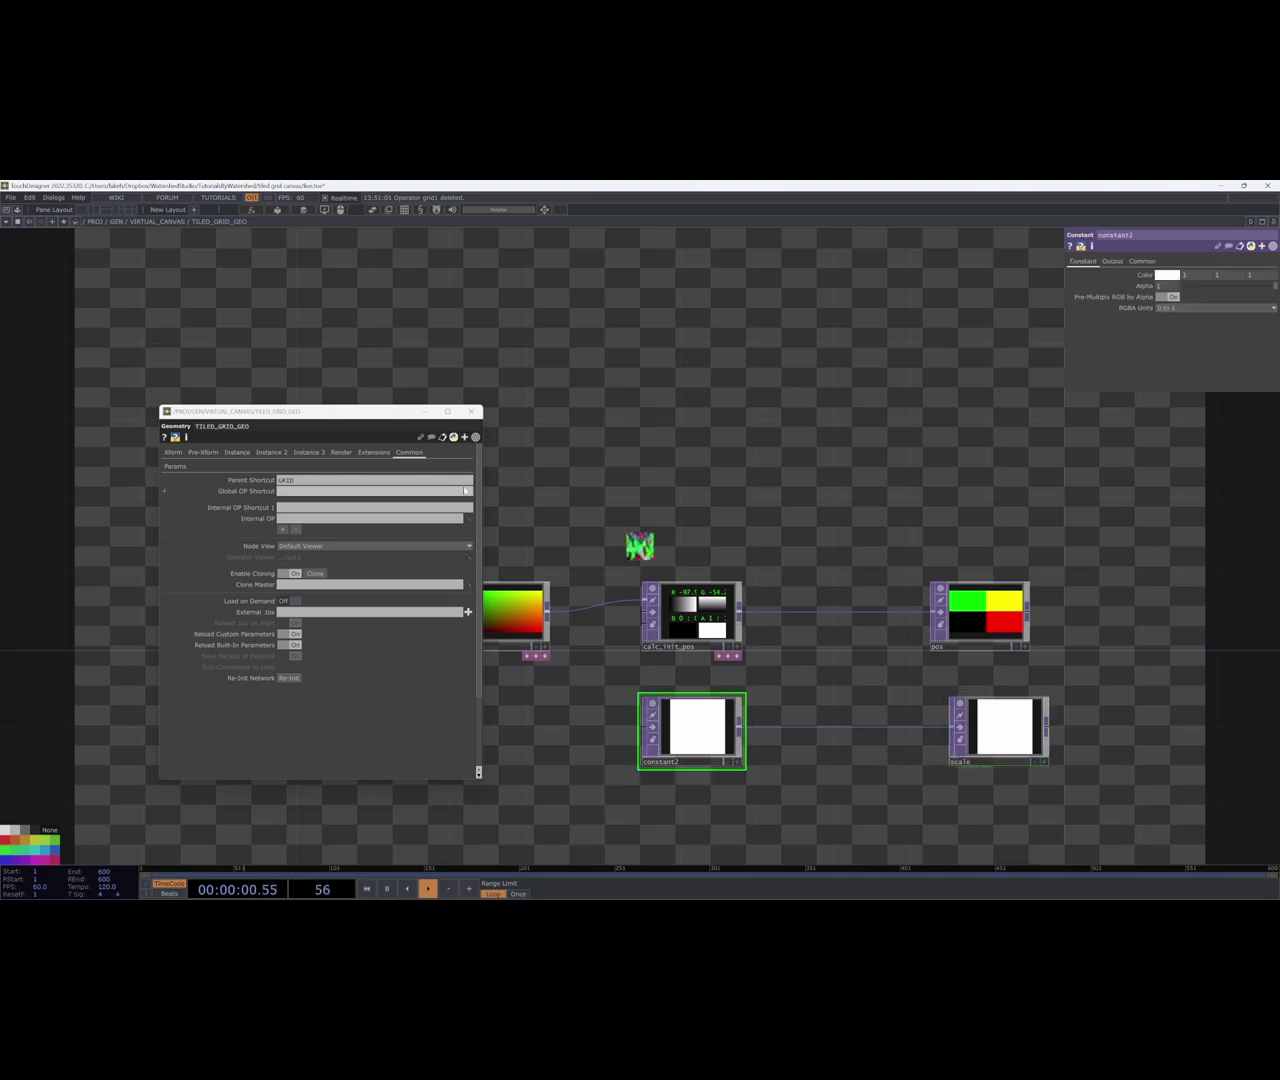
left_click(175, 466)
left_click_drag(286, 413, 198, 379)
left_click(545, 210)
left_click_drag(543, 191, 543, 298)
left_click(504, 357)
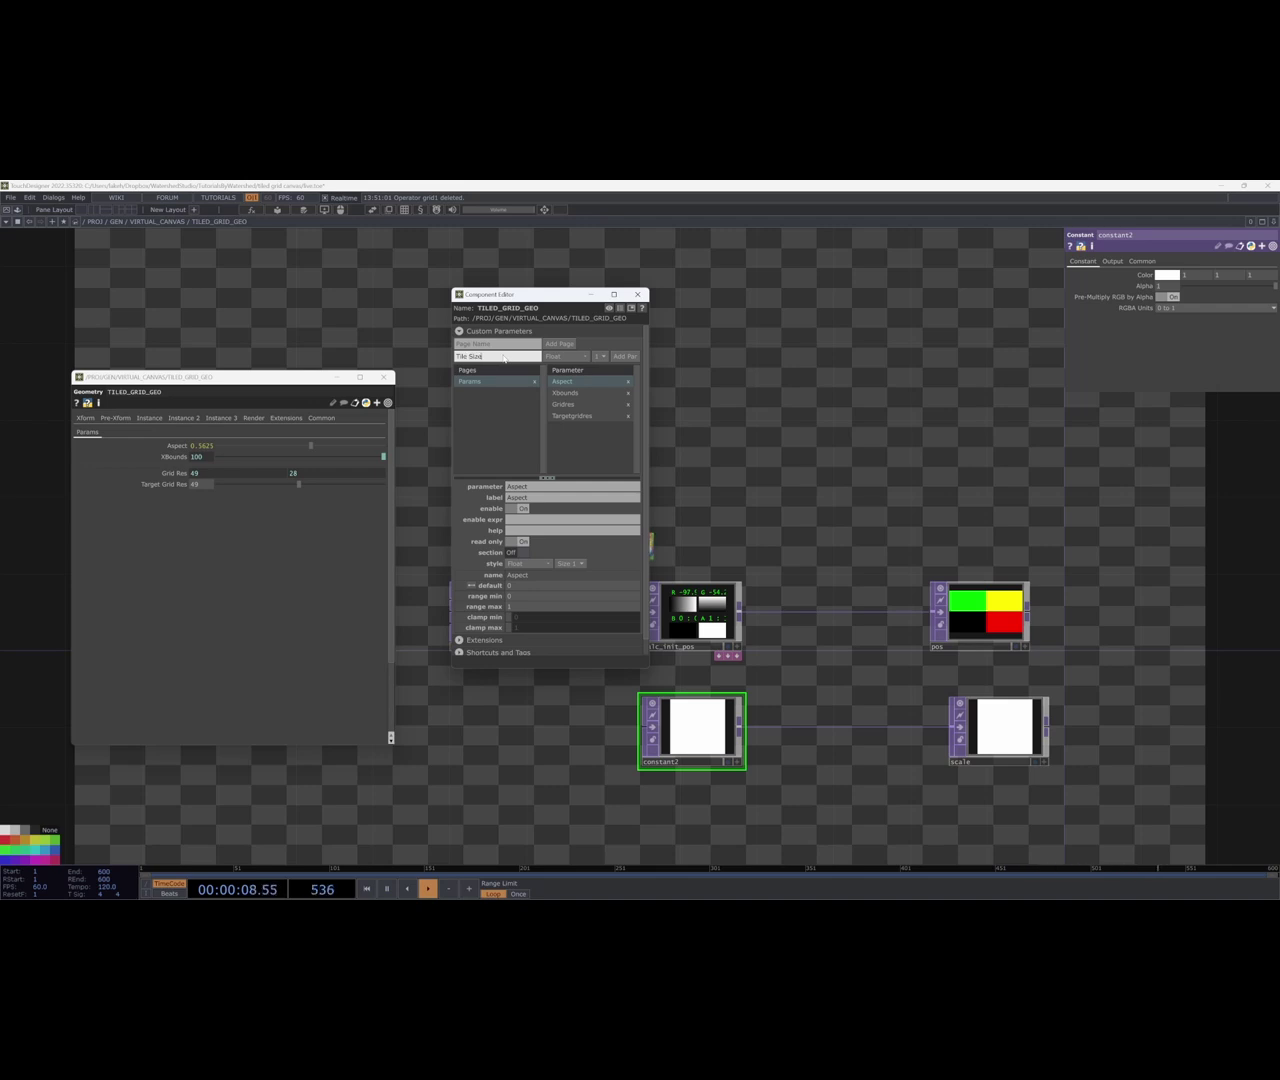
key("Return")
Set the Tile Size parameter's range to 1–100 and its default to 50.
left_click(526, 608)
type("00")
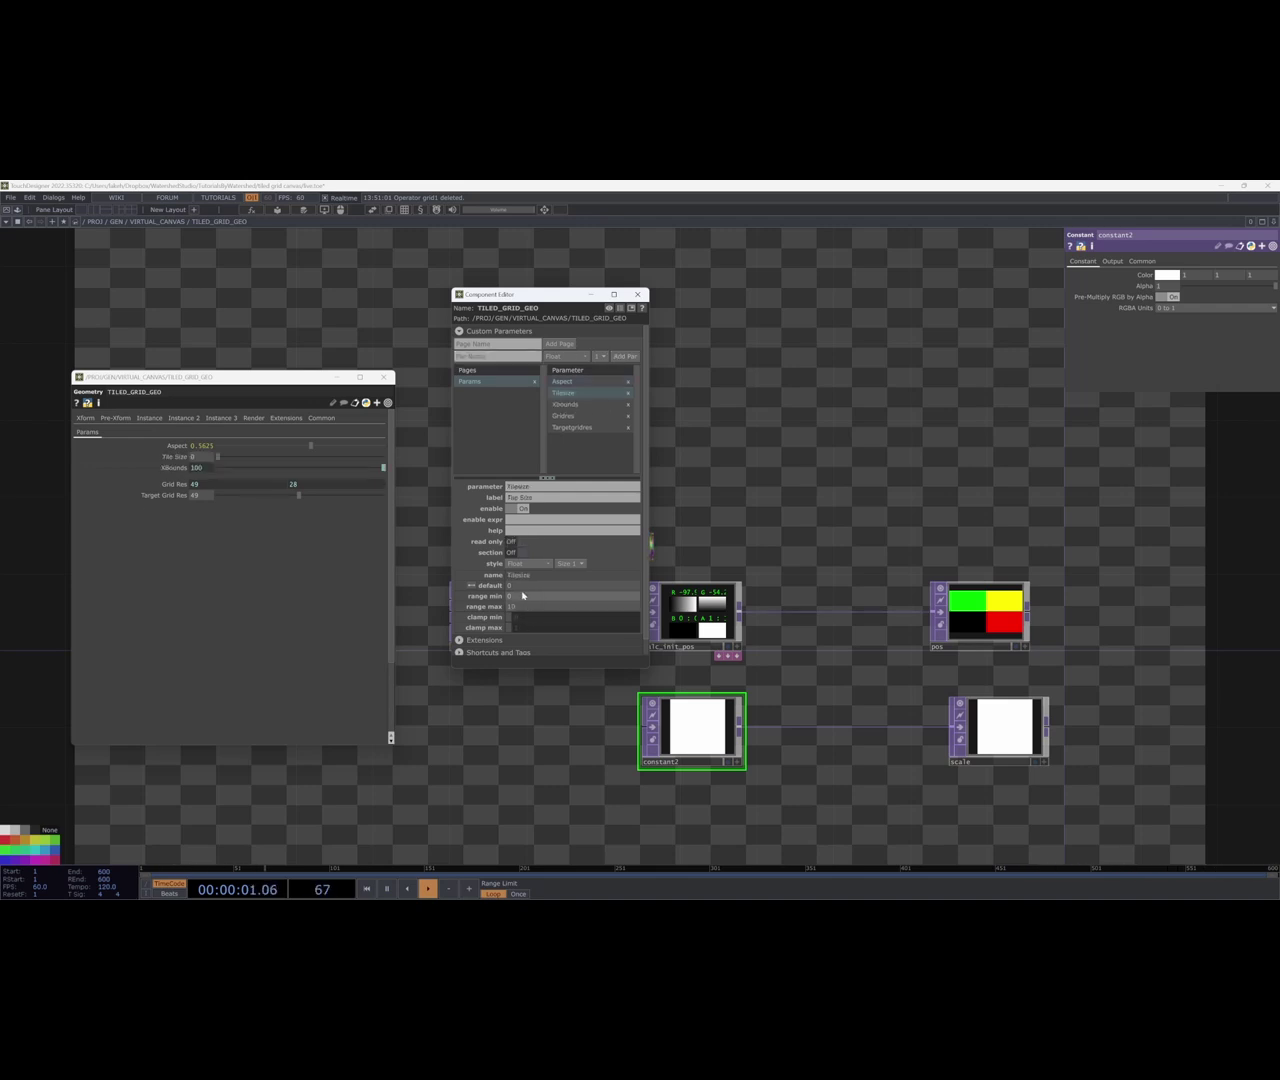
left_click_drag(518, 587, 482, 587)
left_click(560, 596)
type("1")
key("Return")
left_click(560, 585)
type("50")
key("Return")
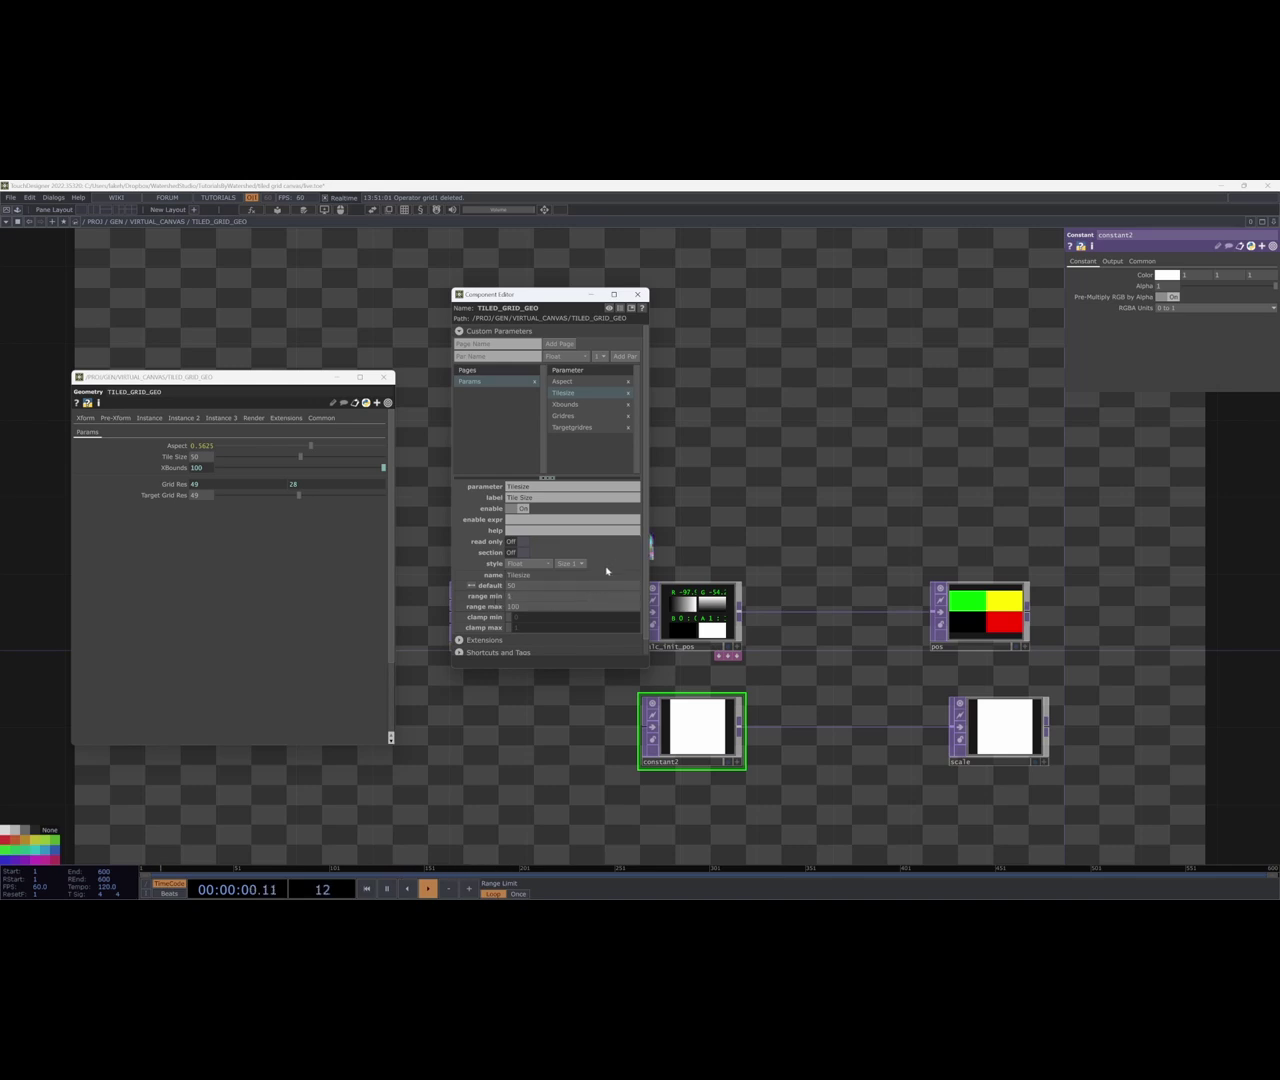
Reference TILED_GRID_GEO's Tile Size in the Constant's three color channels.
left_click(638, 294)
left_click_drag(179, 461, 1144, 275)
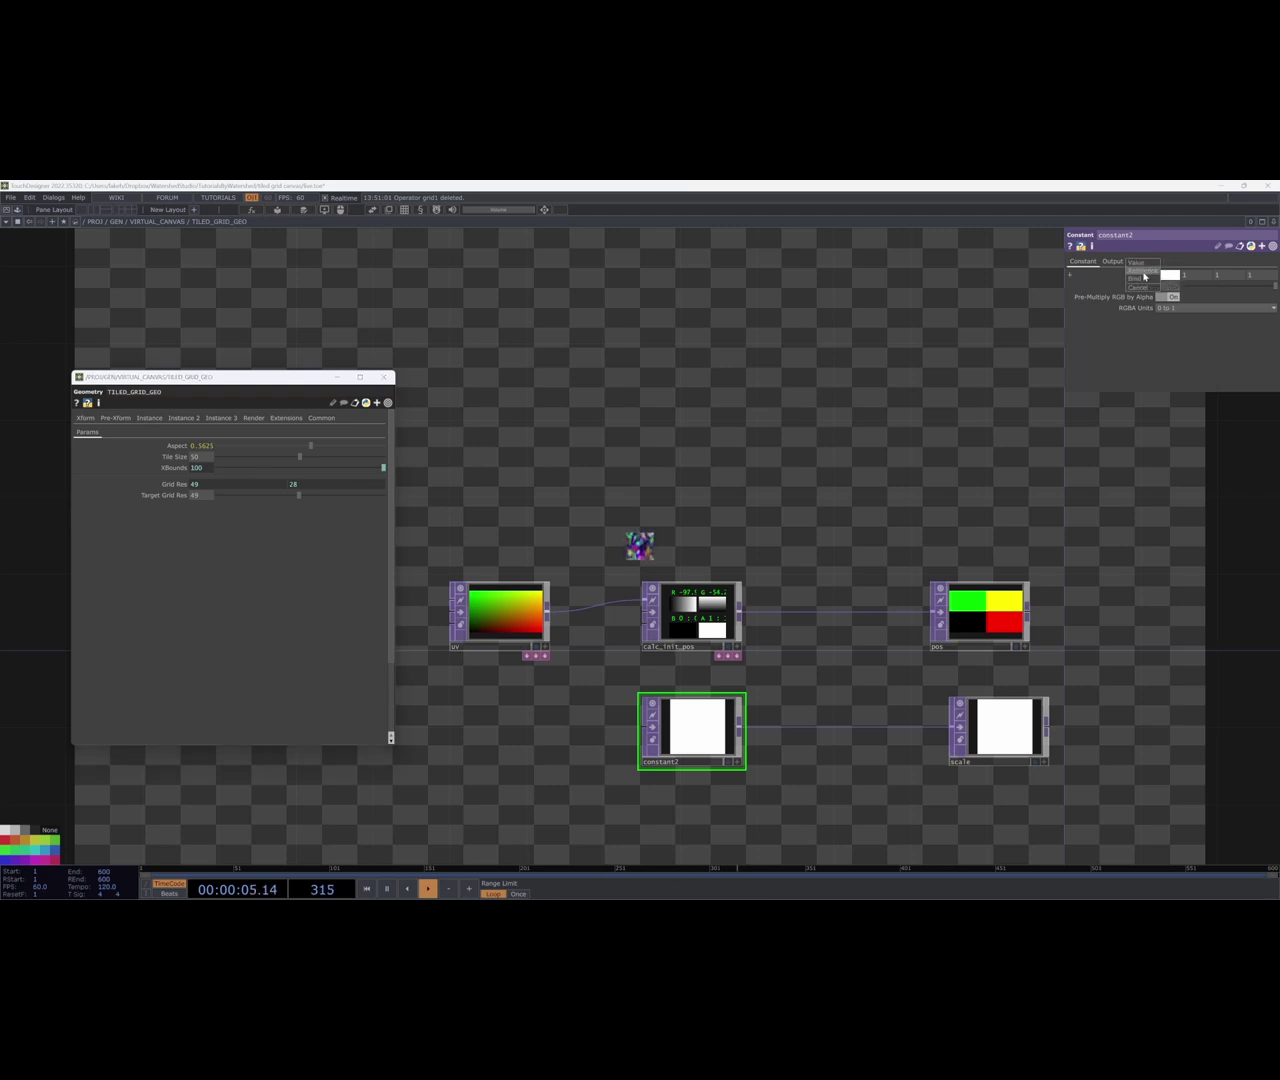
left_click(1144, 272)
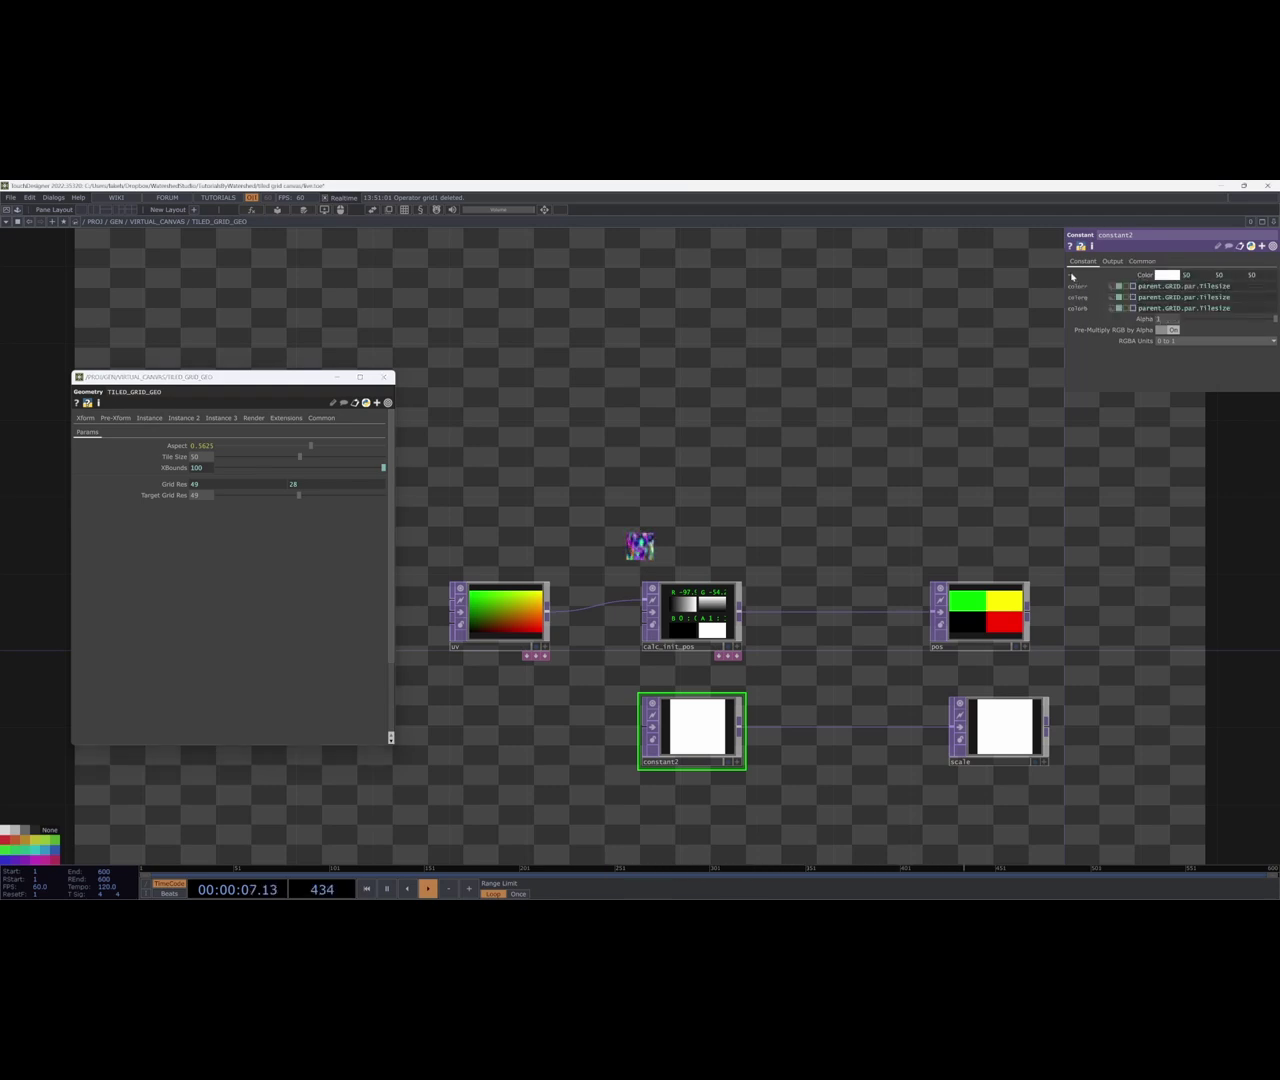
Set the Constant's pixel format to 32-bit float (RGBA).
left_click(1142, 261)
left_click(1185, 386)
left_click(1183, 460)
Align the scale Null beneath pos and inspect its split channel values.
mouse_move(1014, 714)
left_mouse_down()
mouse_move(976, 714)
mouse_move(995, 714)
left_mouse_up()
left_click(1011, 733)
key("d")
scroll(985, 716, "up", 5)
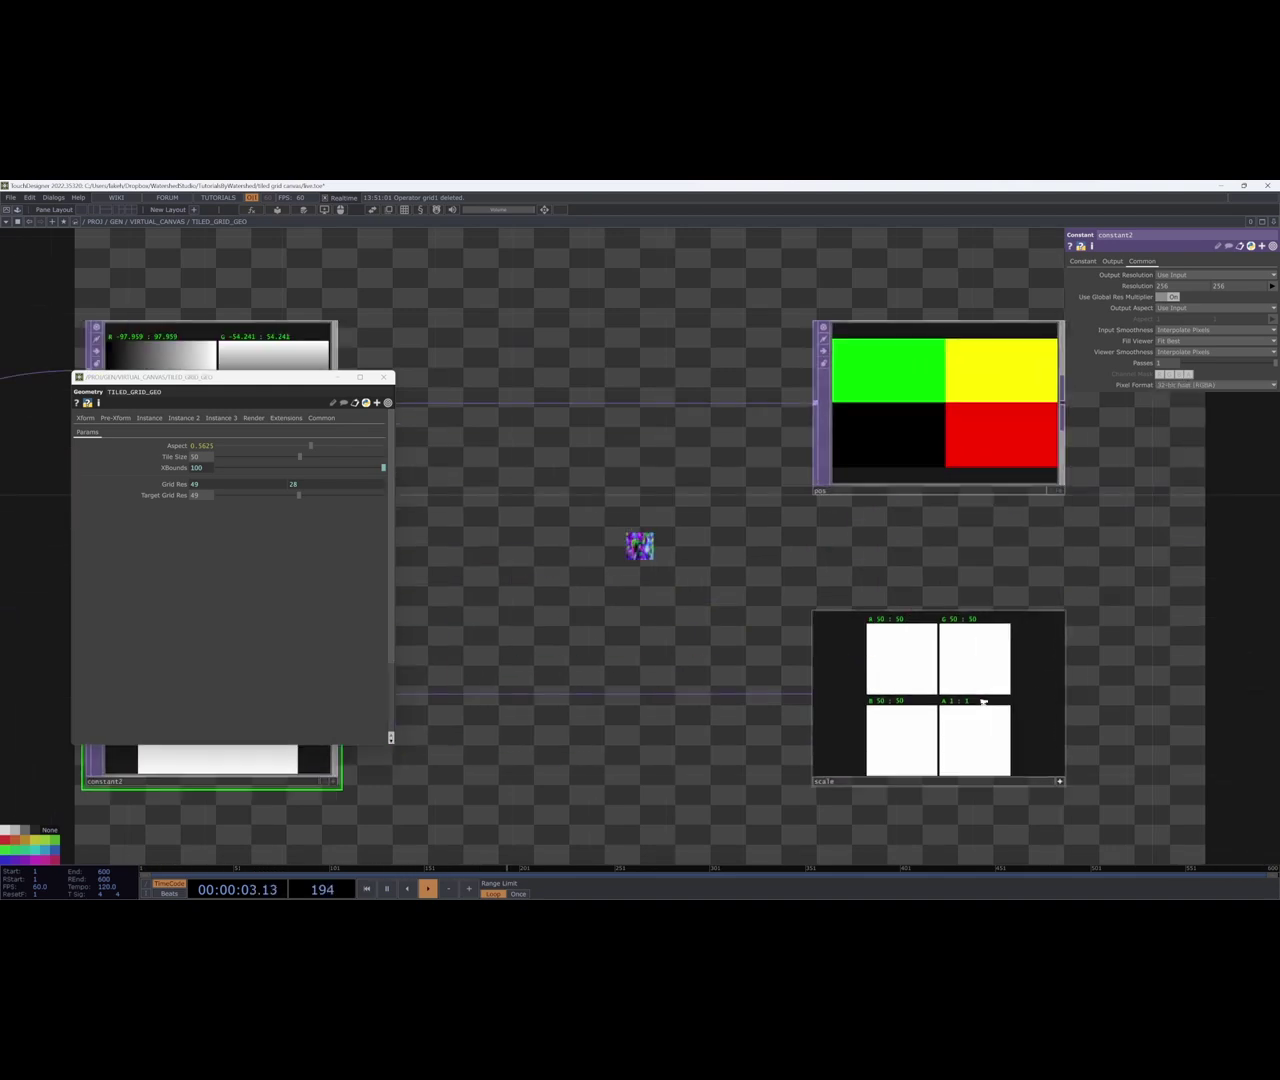
scroll(849, 685, "down", 5)
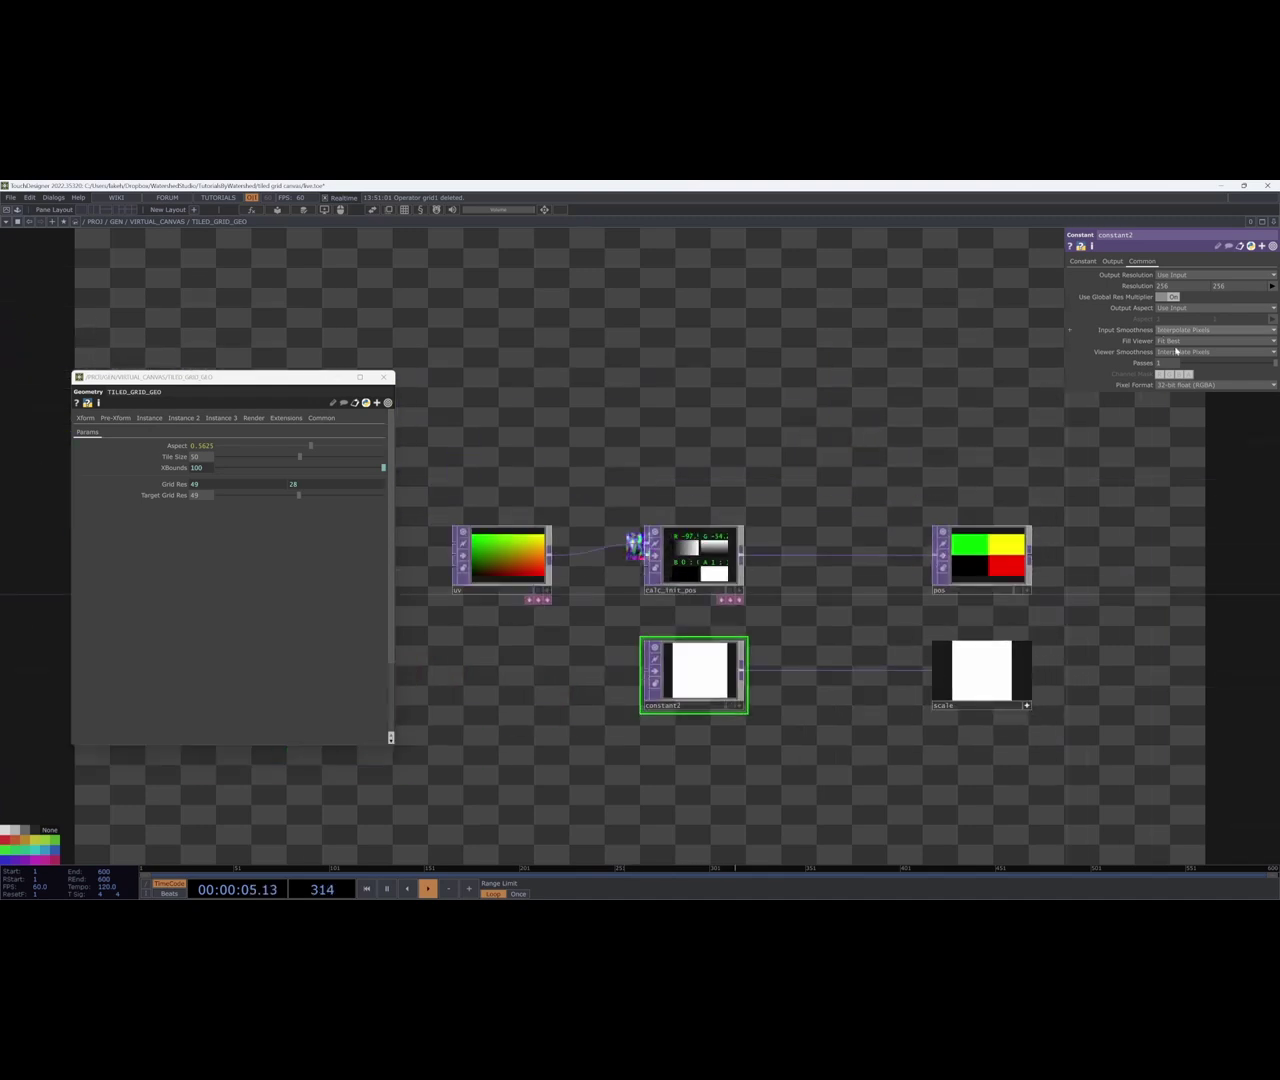
Change the Constant's pixel format to 32-bit float (Mono).
left_click(1205, 385)
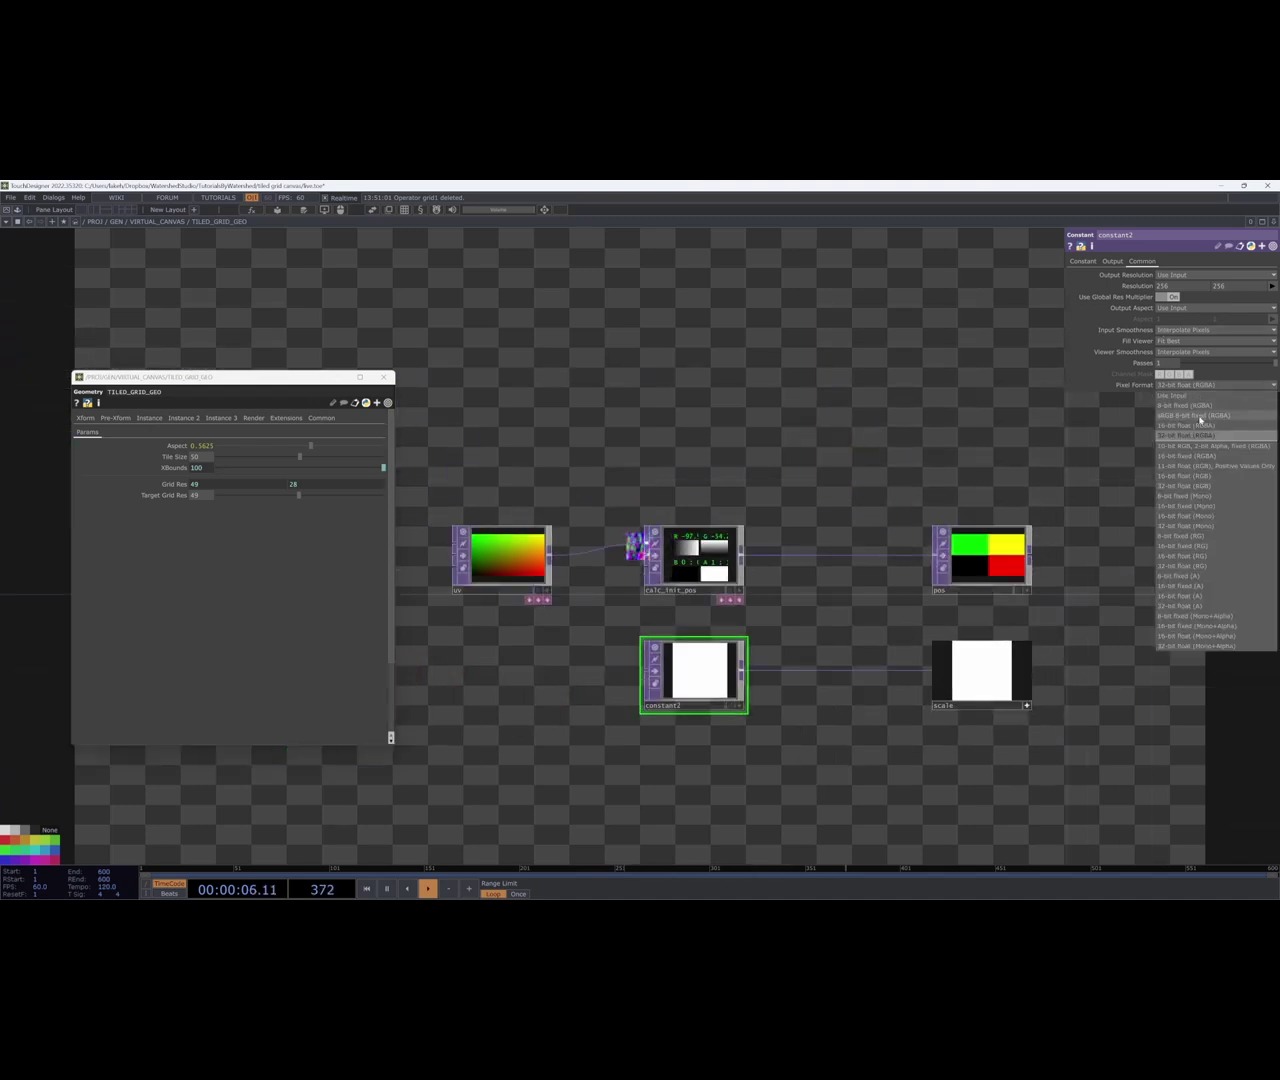
left_click(1207, 527)
scroll(1046, 738, "up", 5)
scroll(1004, 705, "down", 5)
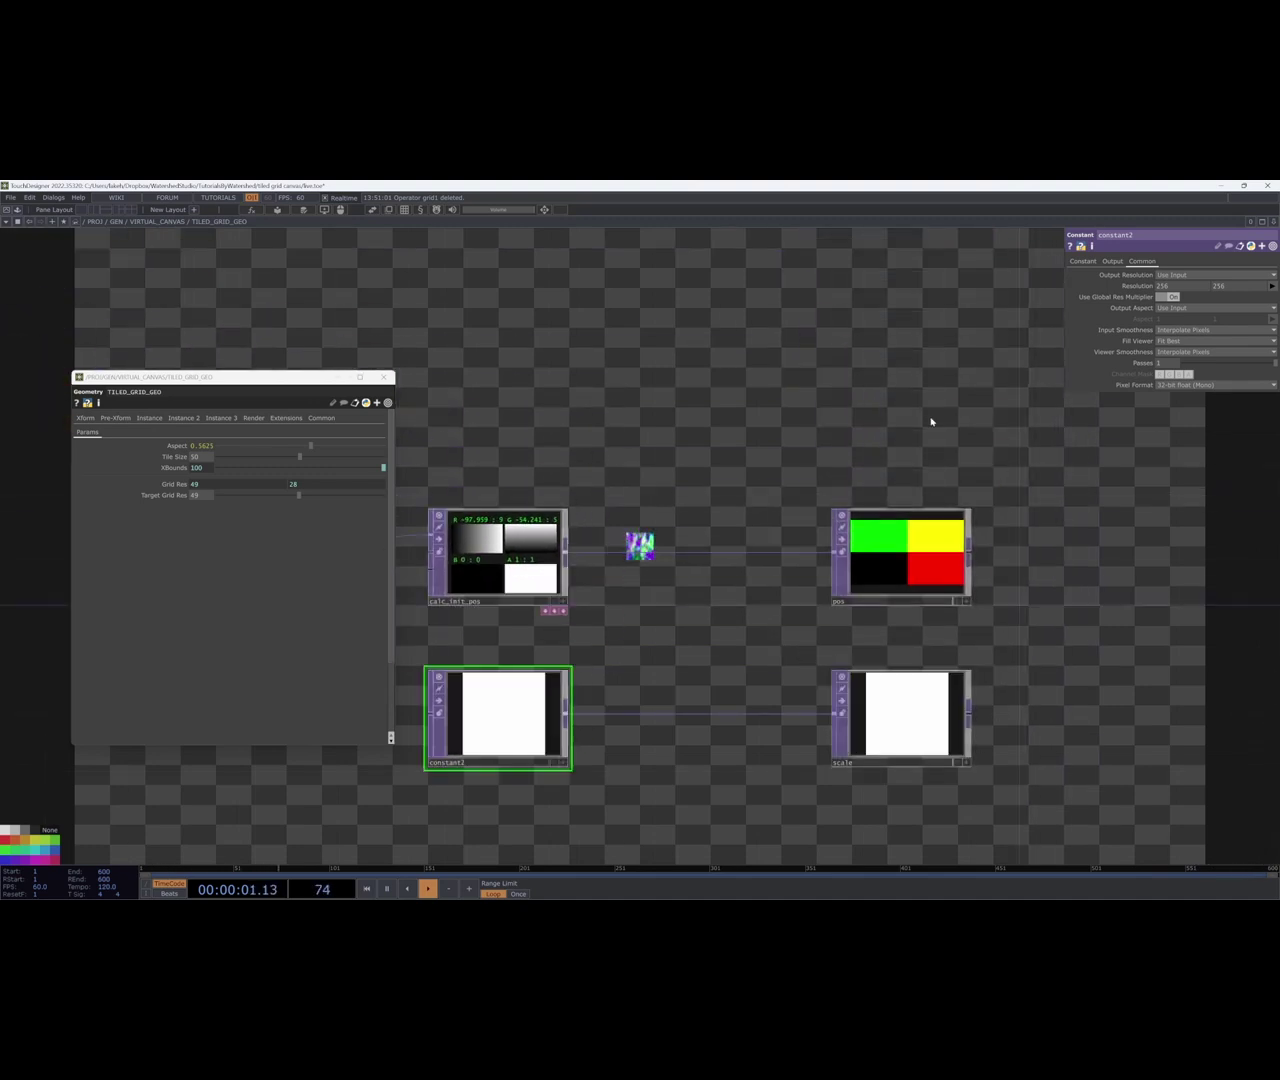
Set TILED_GRID_GEO's instance Translate OP to ./pos, with r, g and b for Translate X, Y and Z.
scroll(930, 390, "down", 3)
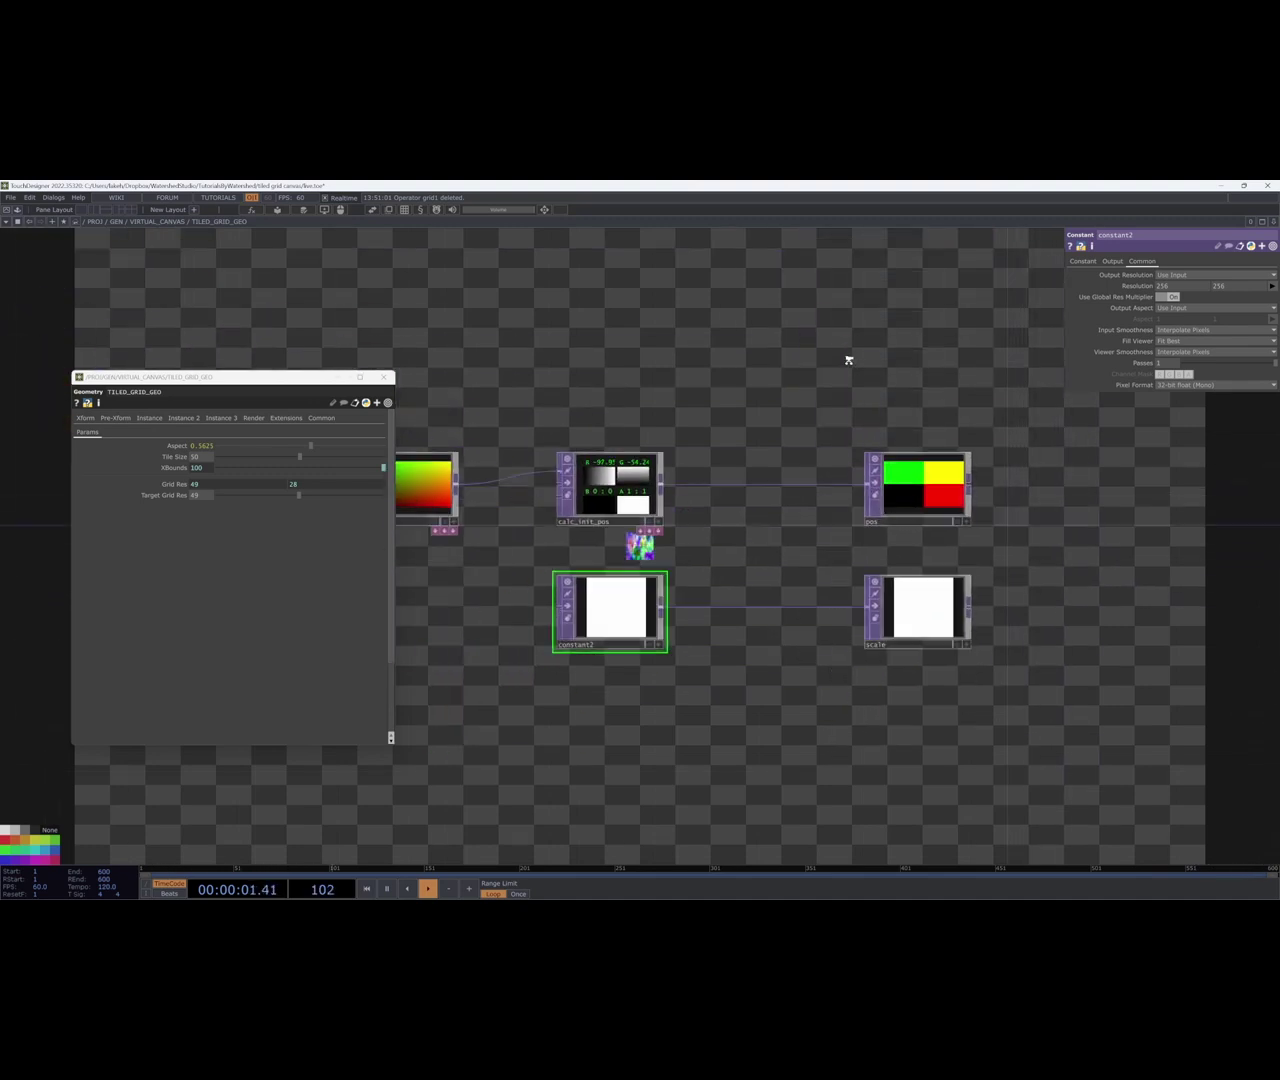
left_click(156, 420)
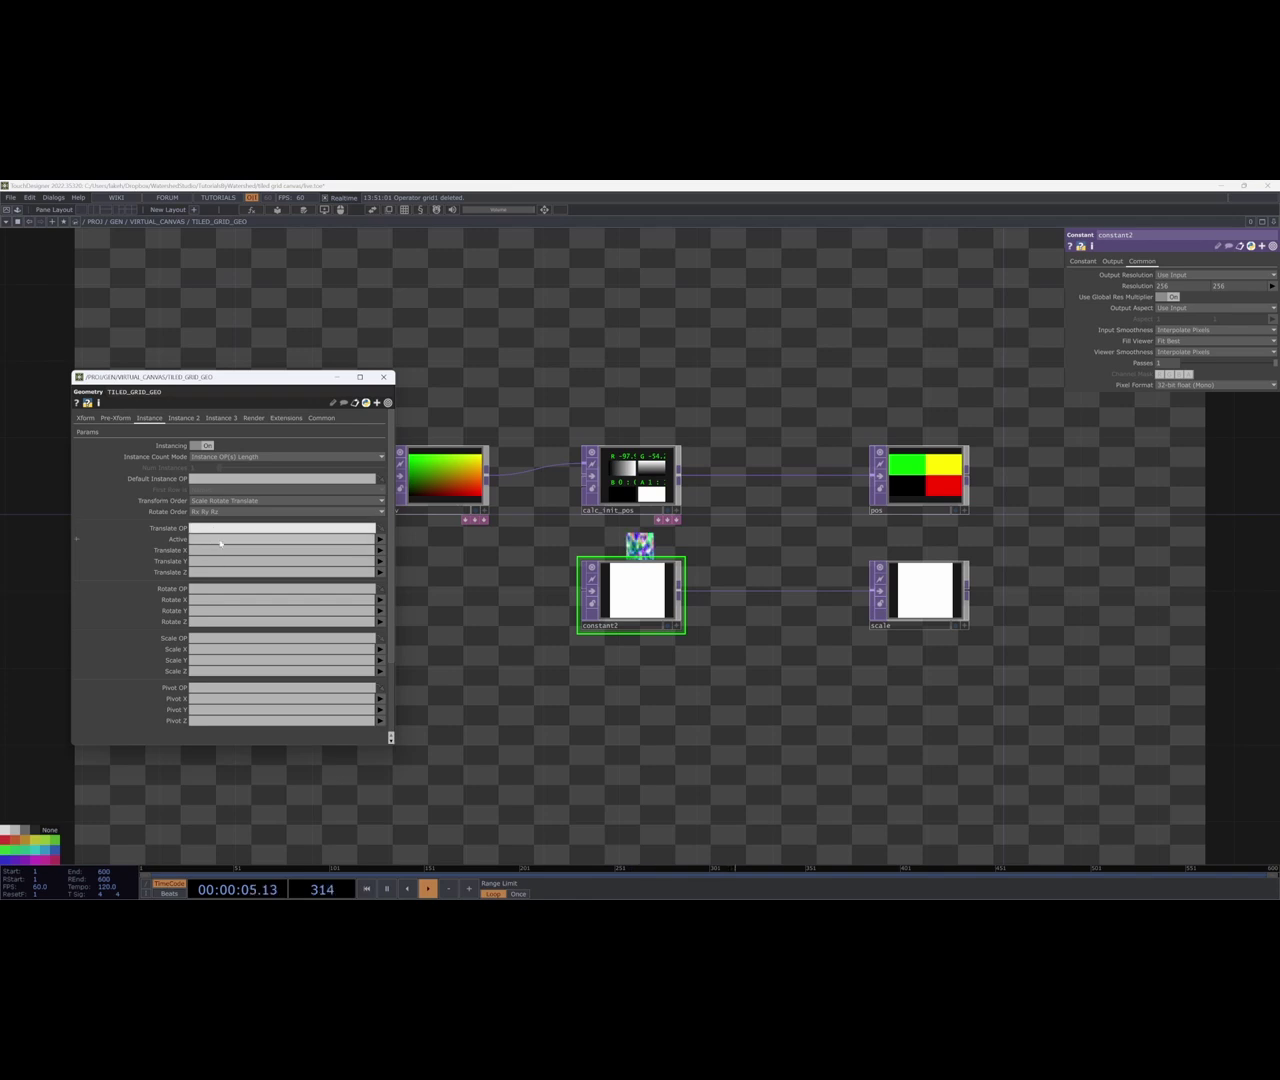
type("./pos")
key("Return")
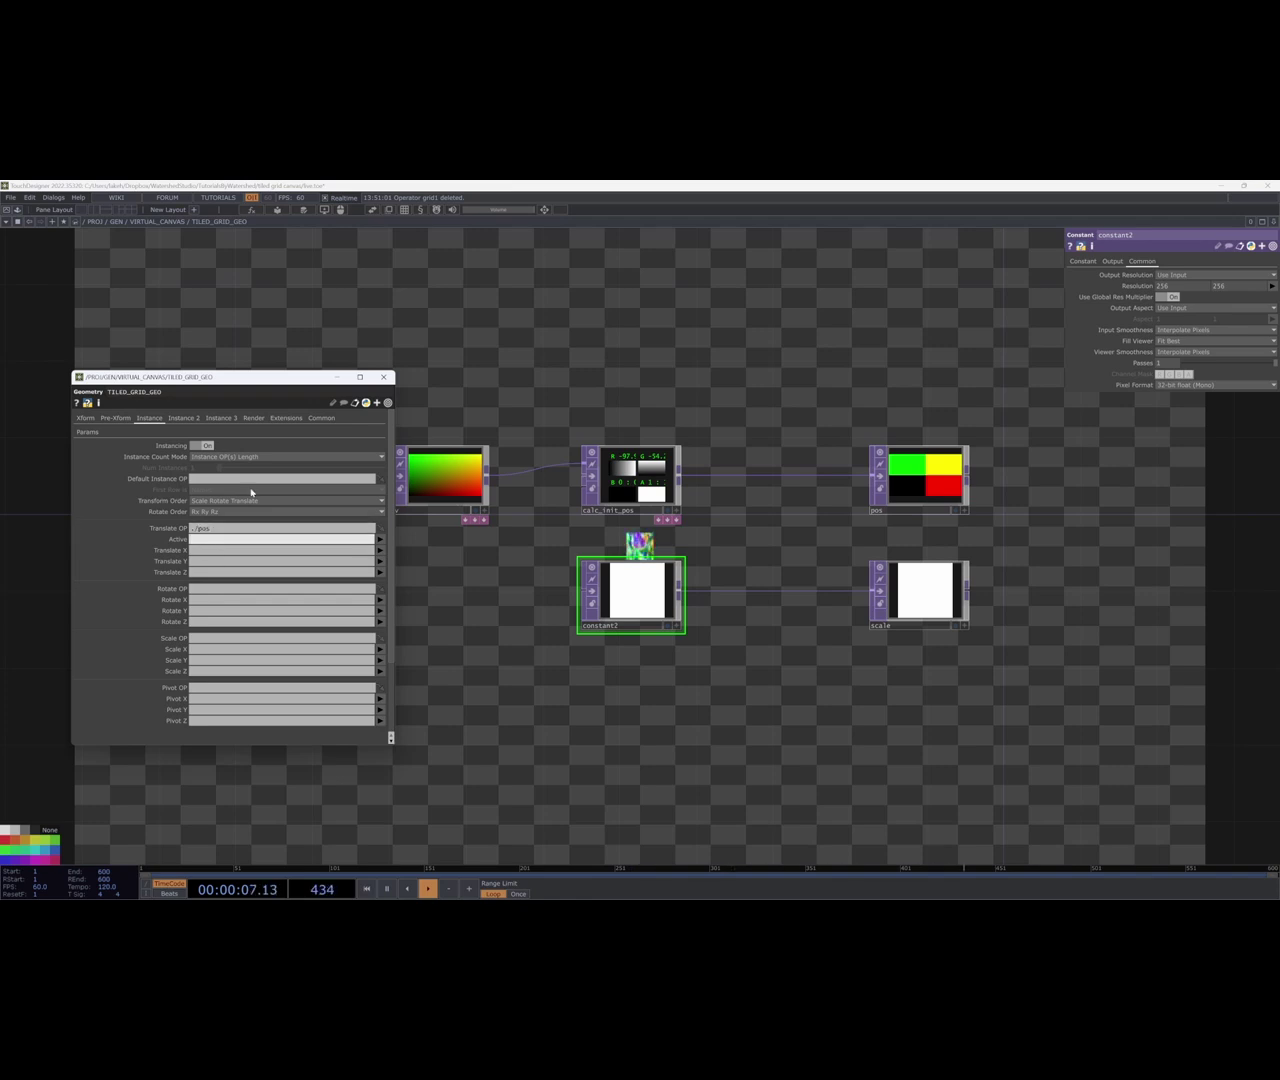
left_click(211, 551)
type("r")
left_click(211, 563)
type("g")
left_click(214, 573)
type("b")
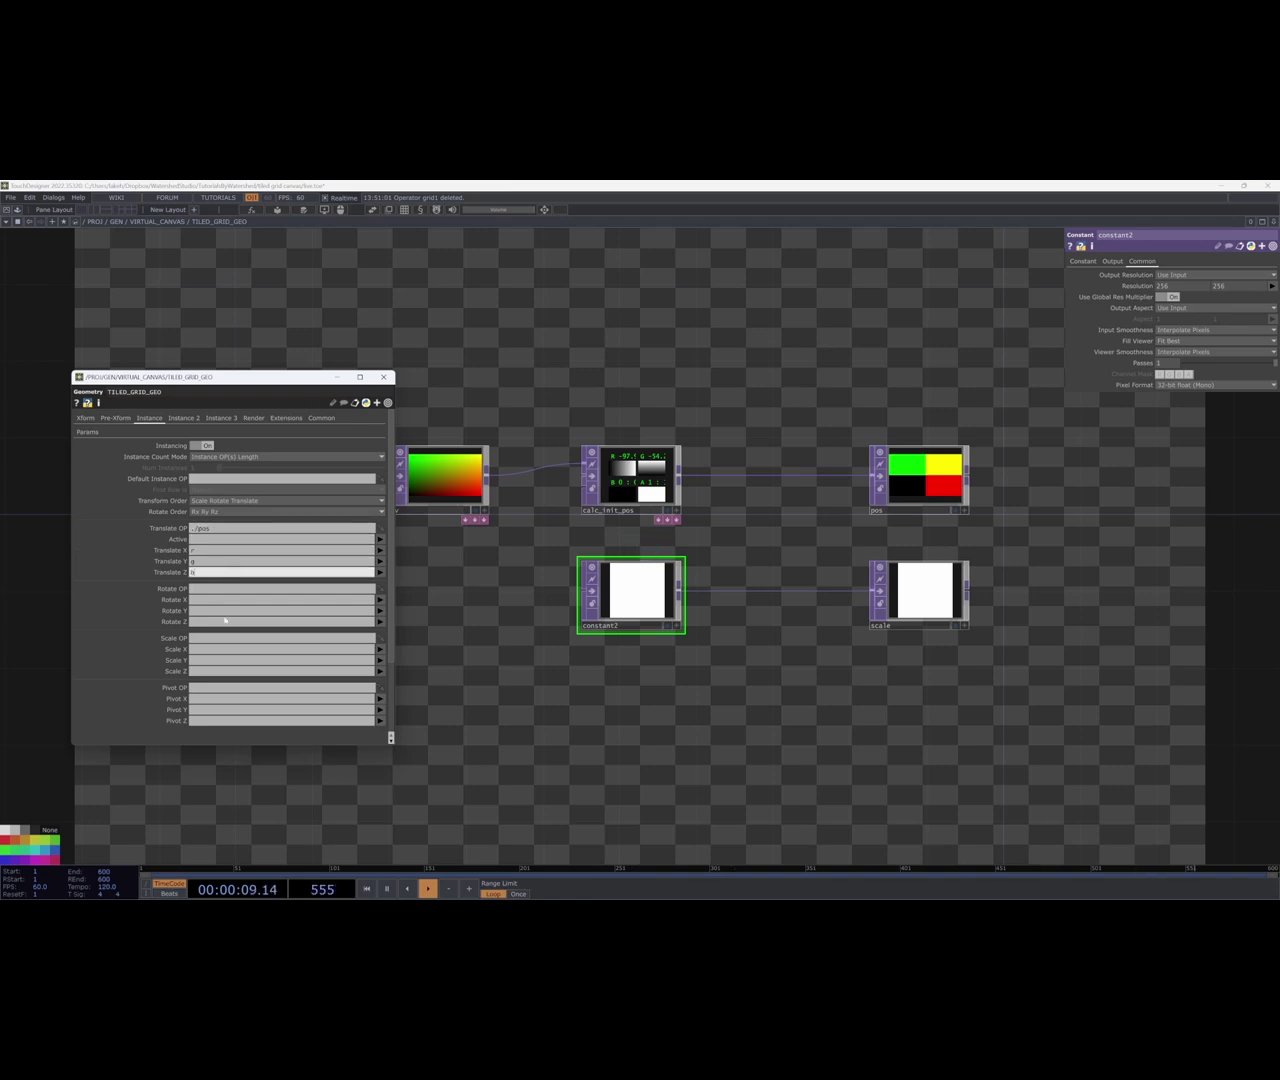
Set the instance Scale OP to ./scale and use the r channel for Scale X, Y and Z.
left_click(221, 624)
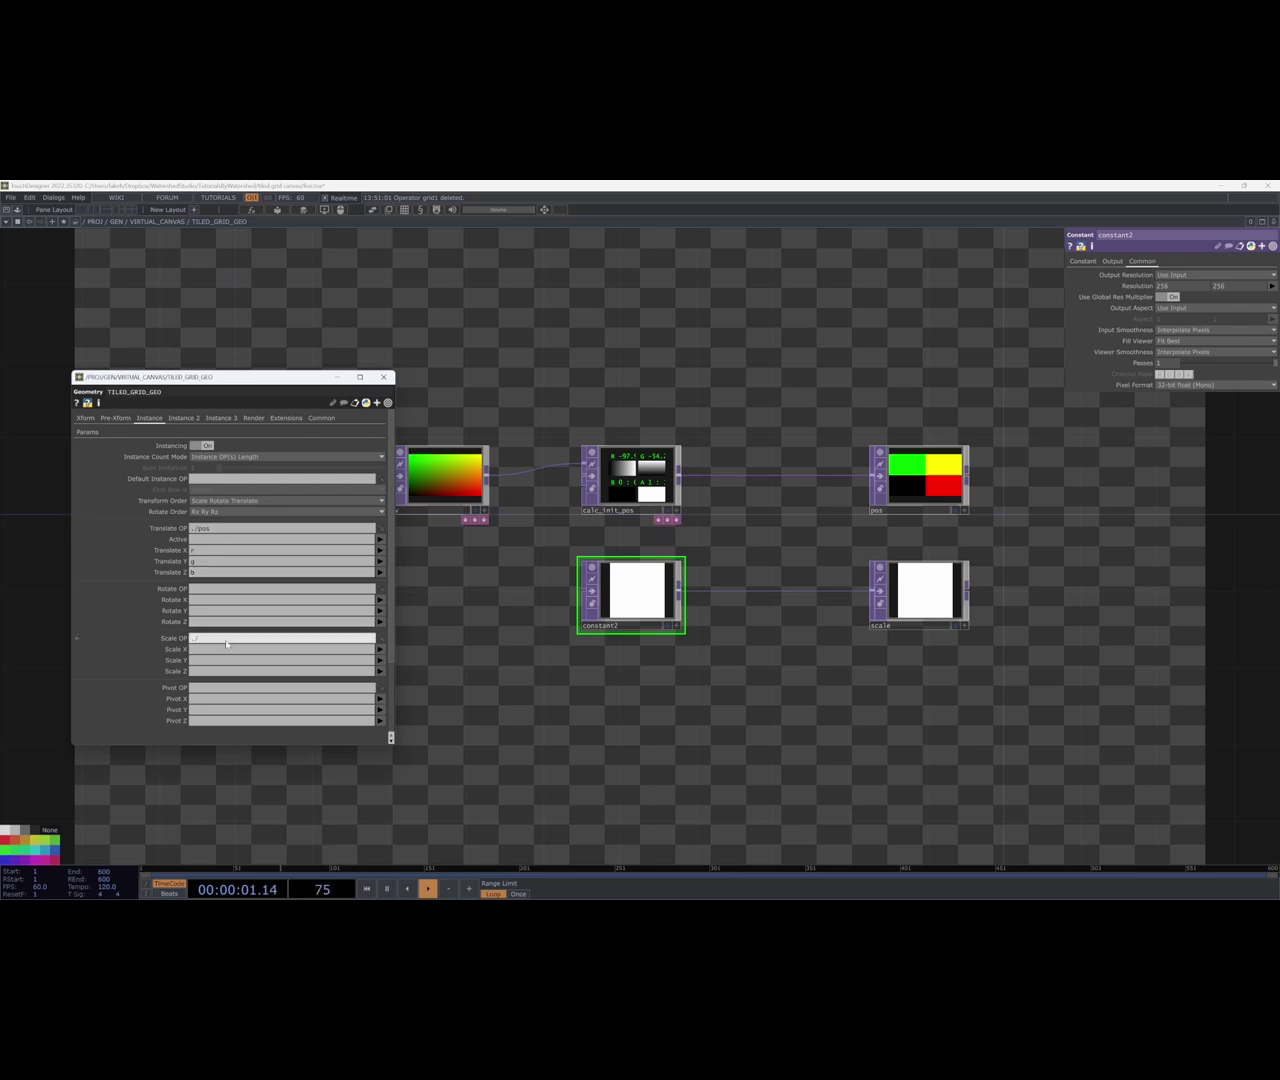
type("e")
key("Tab")
key("Tab")
key("shift+Tab")
type("r")
key("Tab")
type("r")
key("Tab")
type("r")
key("Tab")
Examine the scale Null's pixel values and compare the texture information of the scale and pos Nulls.
left_click_drag(626, 697, 645, 585)
left_click_drag(930, 624, 976, 643)
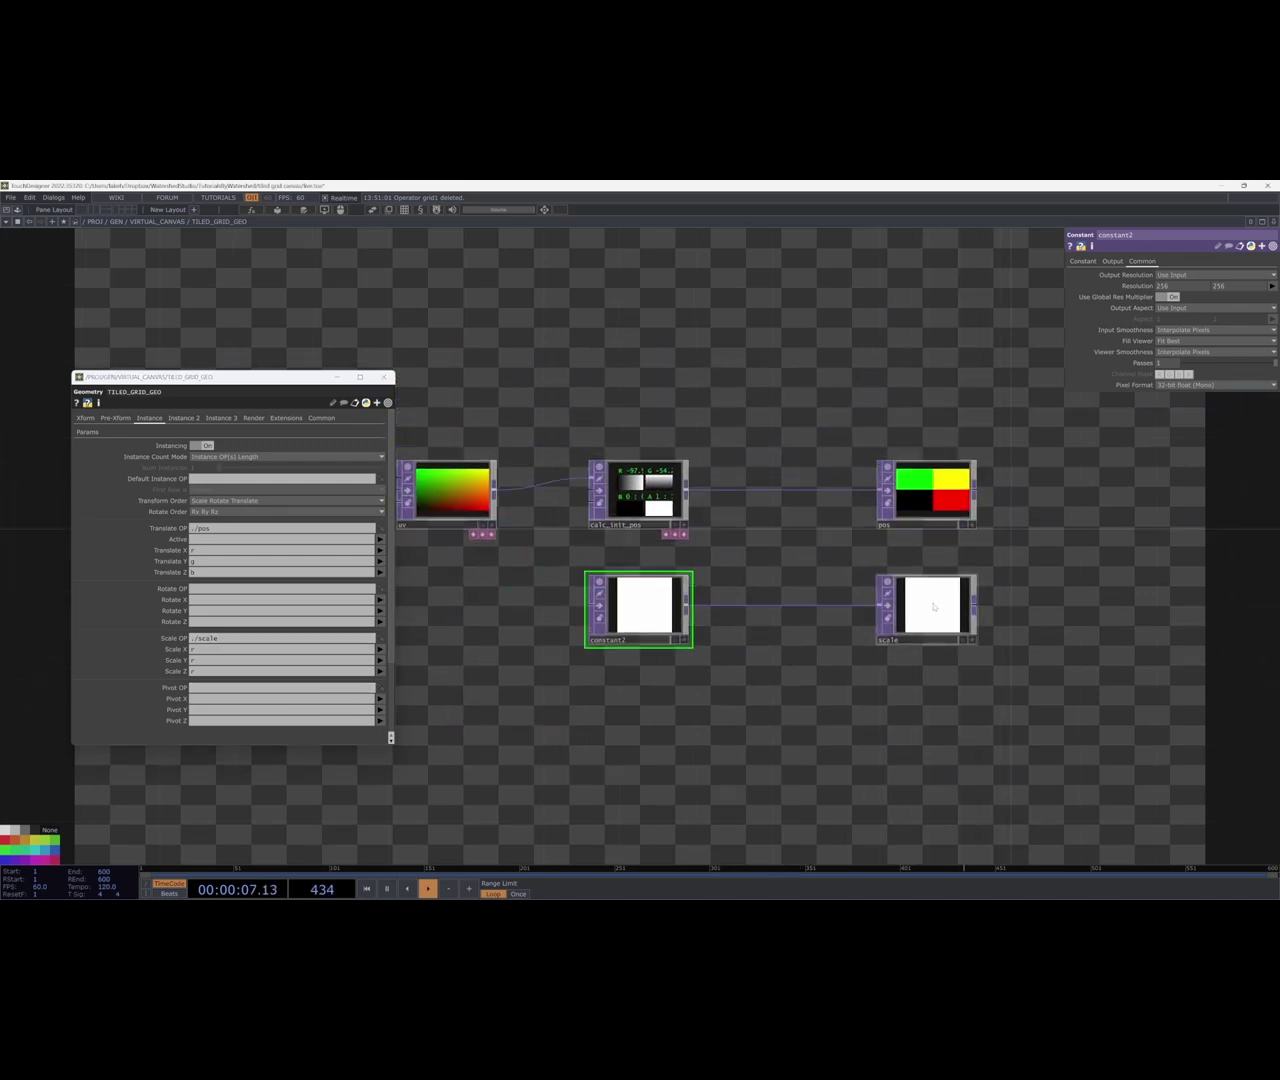
left_click(975, 606)
scroll(975, 606, "up", 5)
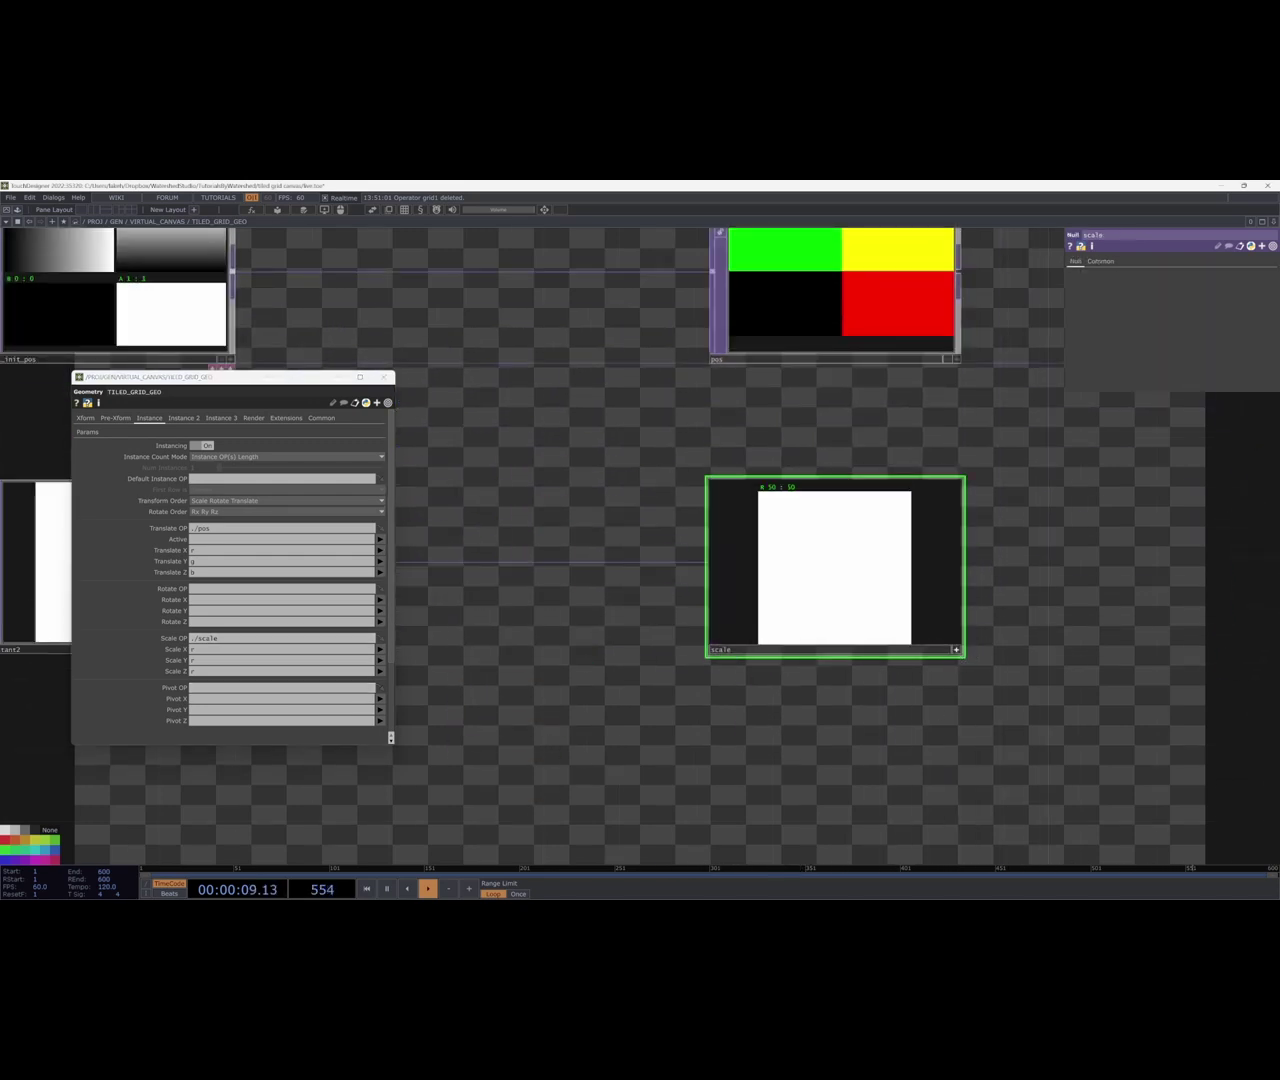
scroll(834, 590, "up", 2)
scroll(834, 590, "down", 6)
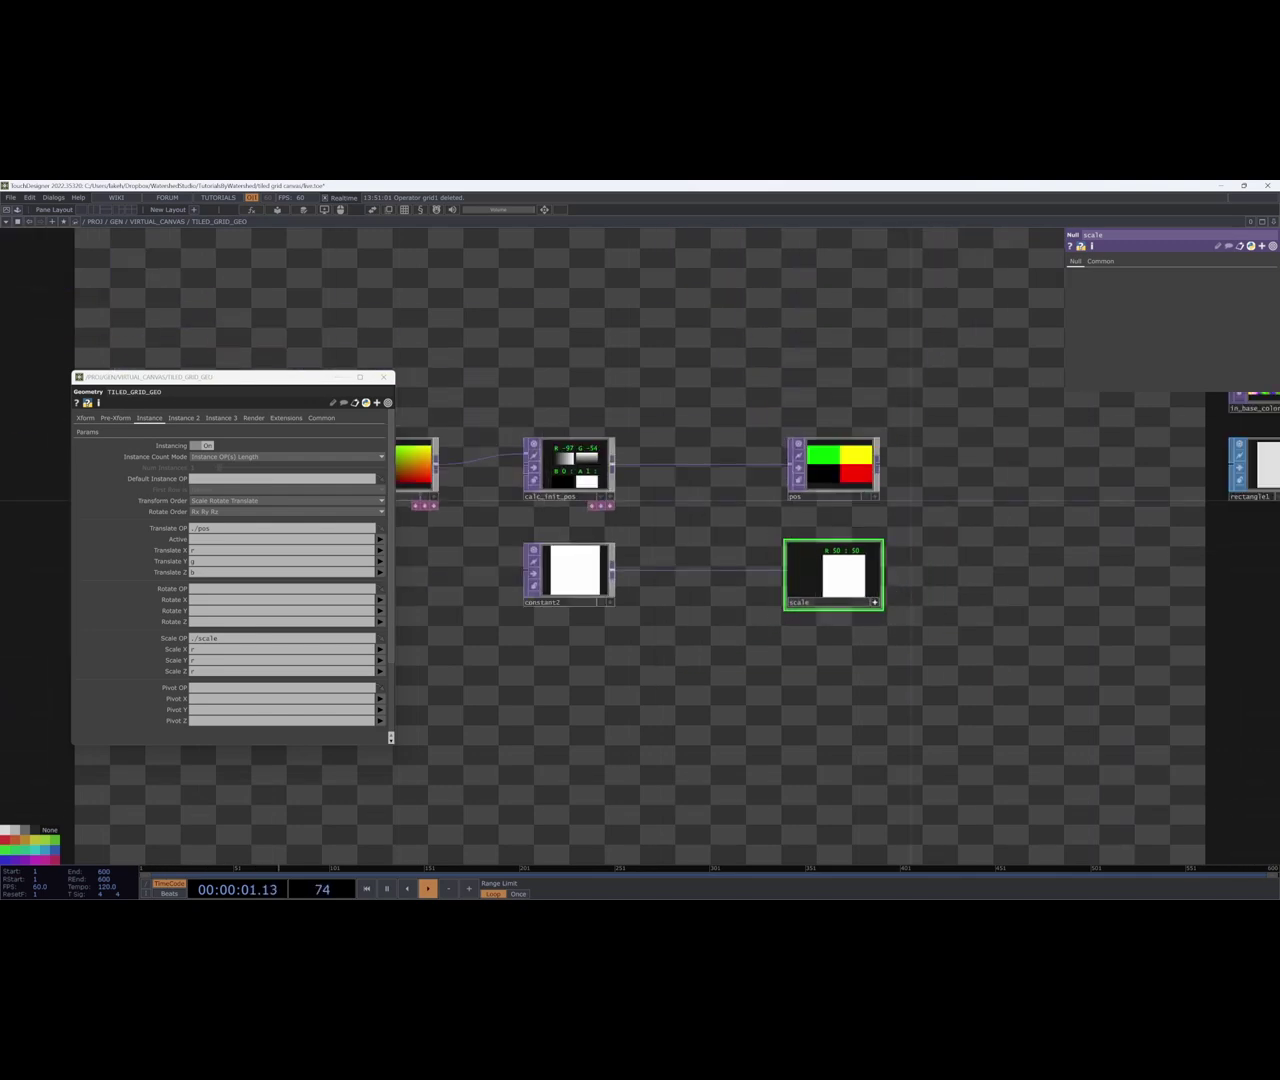
left_click_drag(955, 535, 856, 613)
left_click(882, 680)
scroll(856, 612, "down", 3)
left_click_drag(994, 623, 887, 632)
left_click_drag(791, 577, 925, 533)
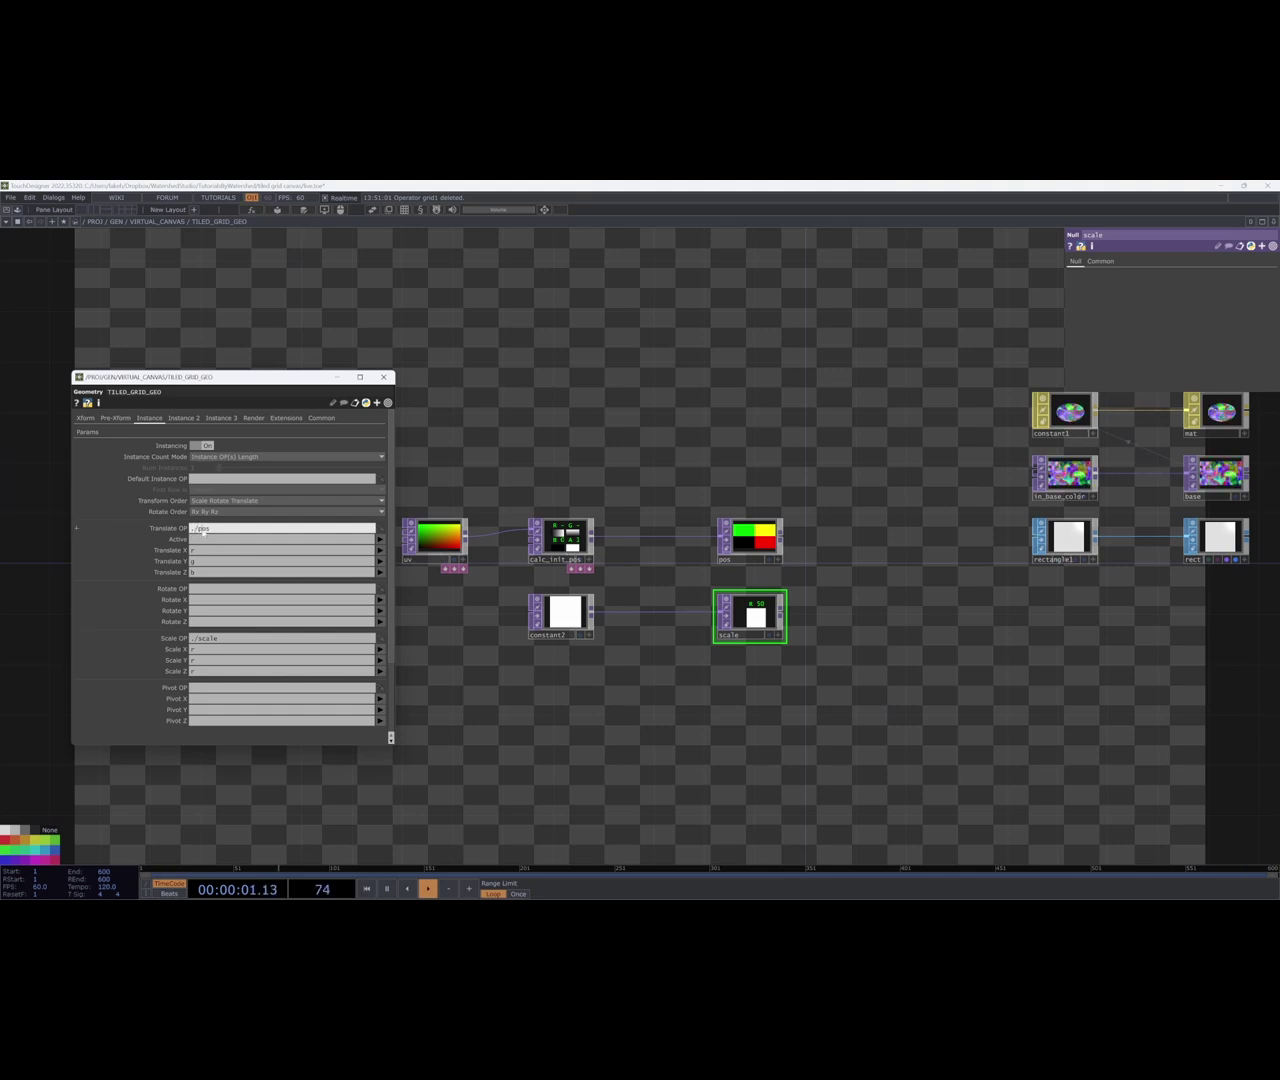
middle_click(760, 614)
middle_click(750, 537)
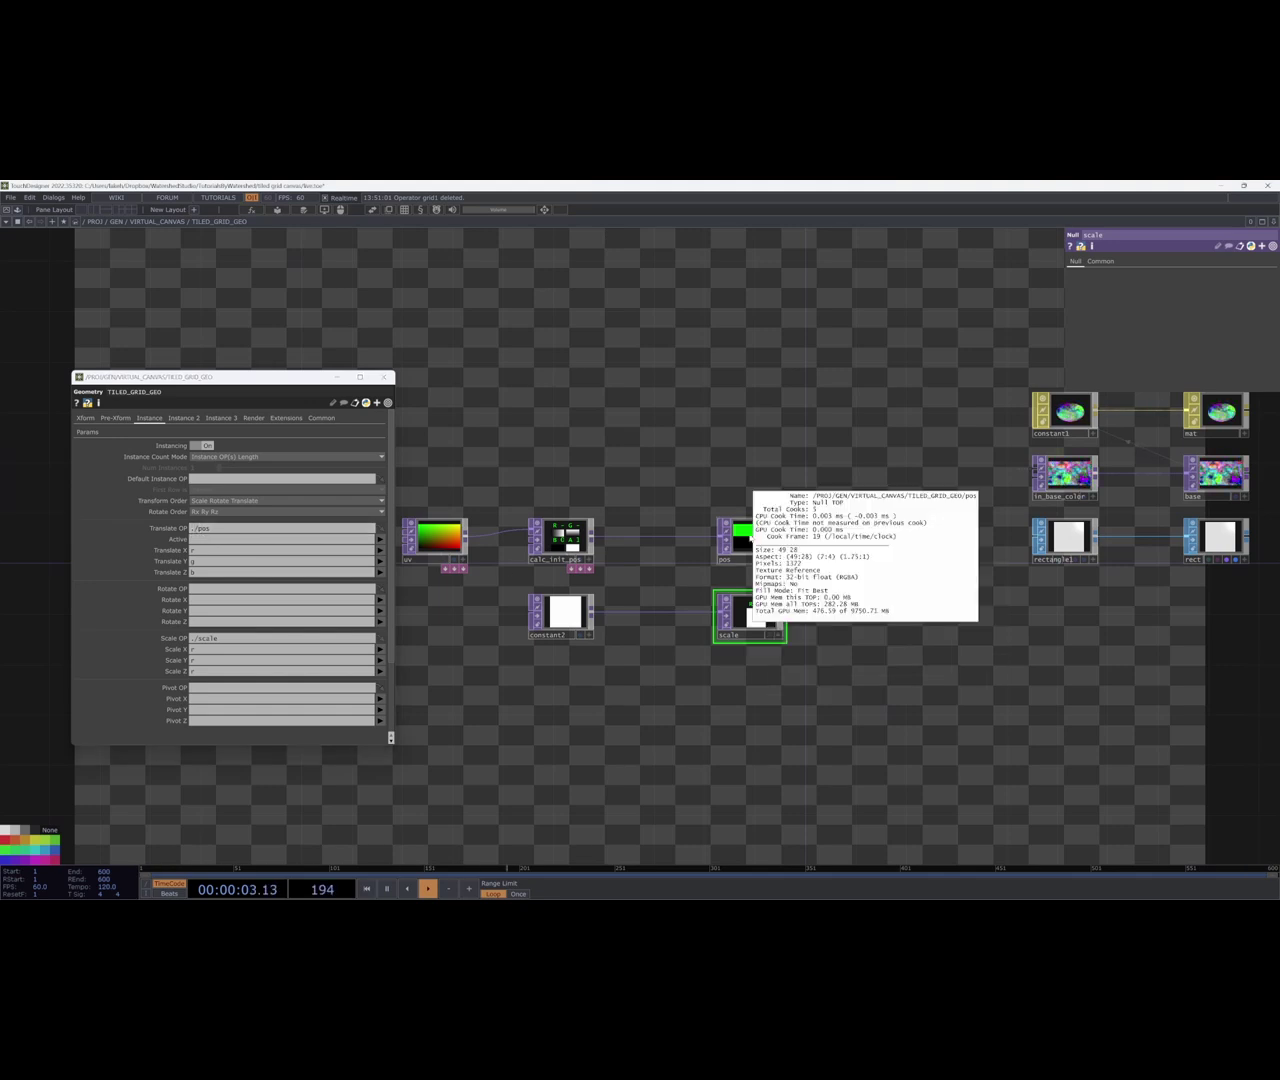
left_click_drag(695, 660, 712, 711)
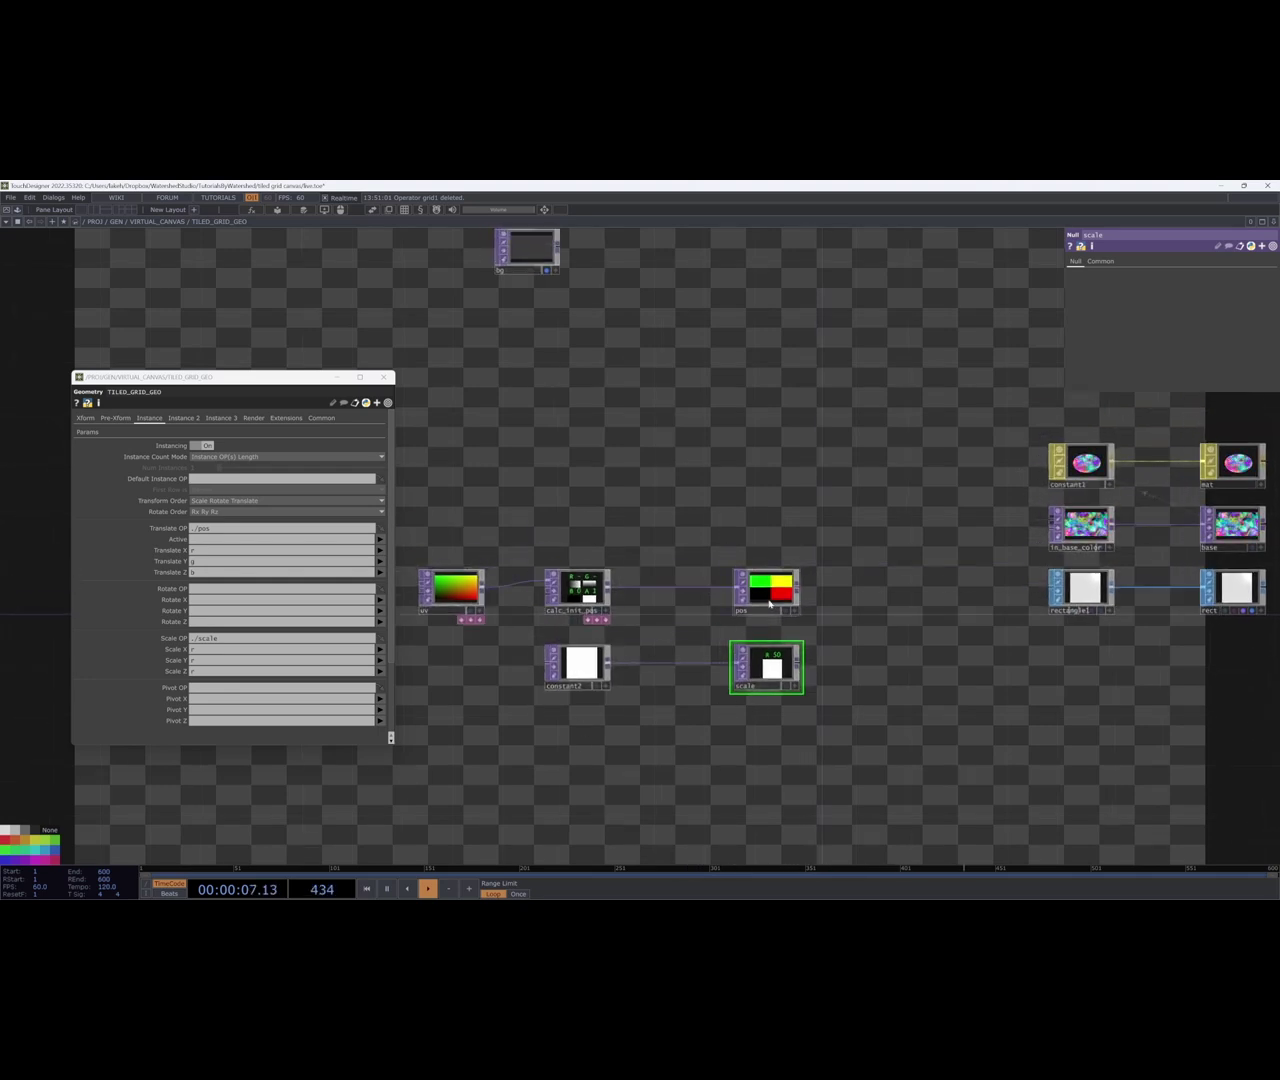
Reference TILED_GRID_GEO's Grid Res in both resolution values of constant2.
left_click(573, 668)
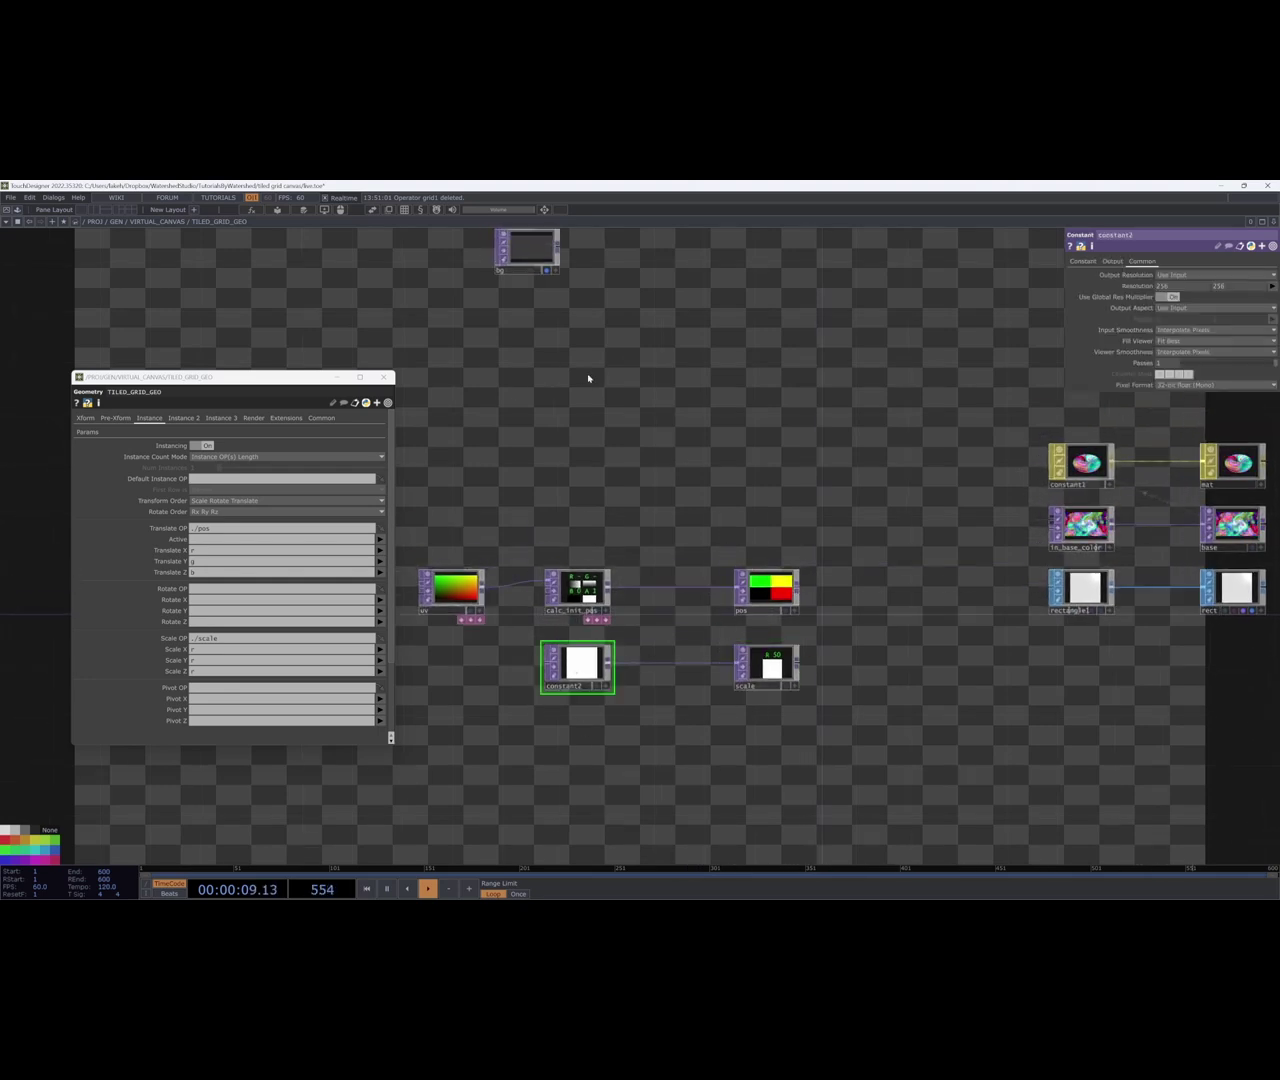
left_click(88, 433)
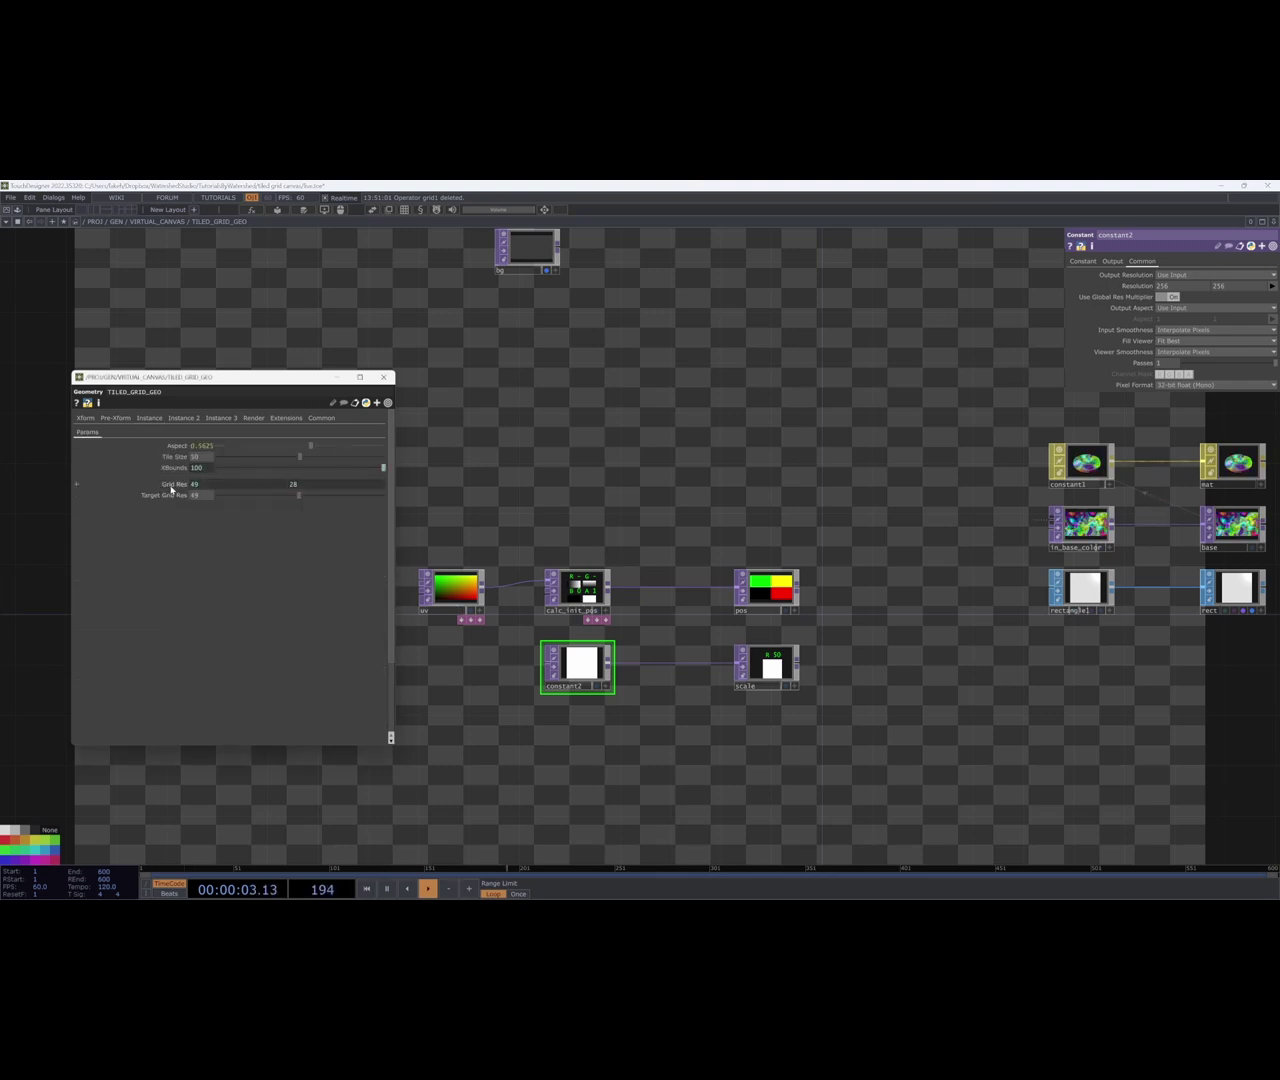
left_click_drag(1134, 287, 1138, 286)
left_click(1143, 287)
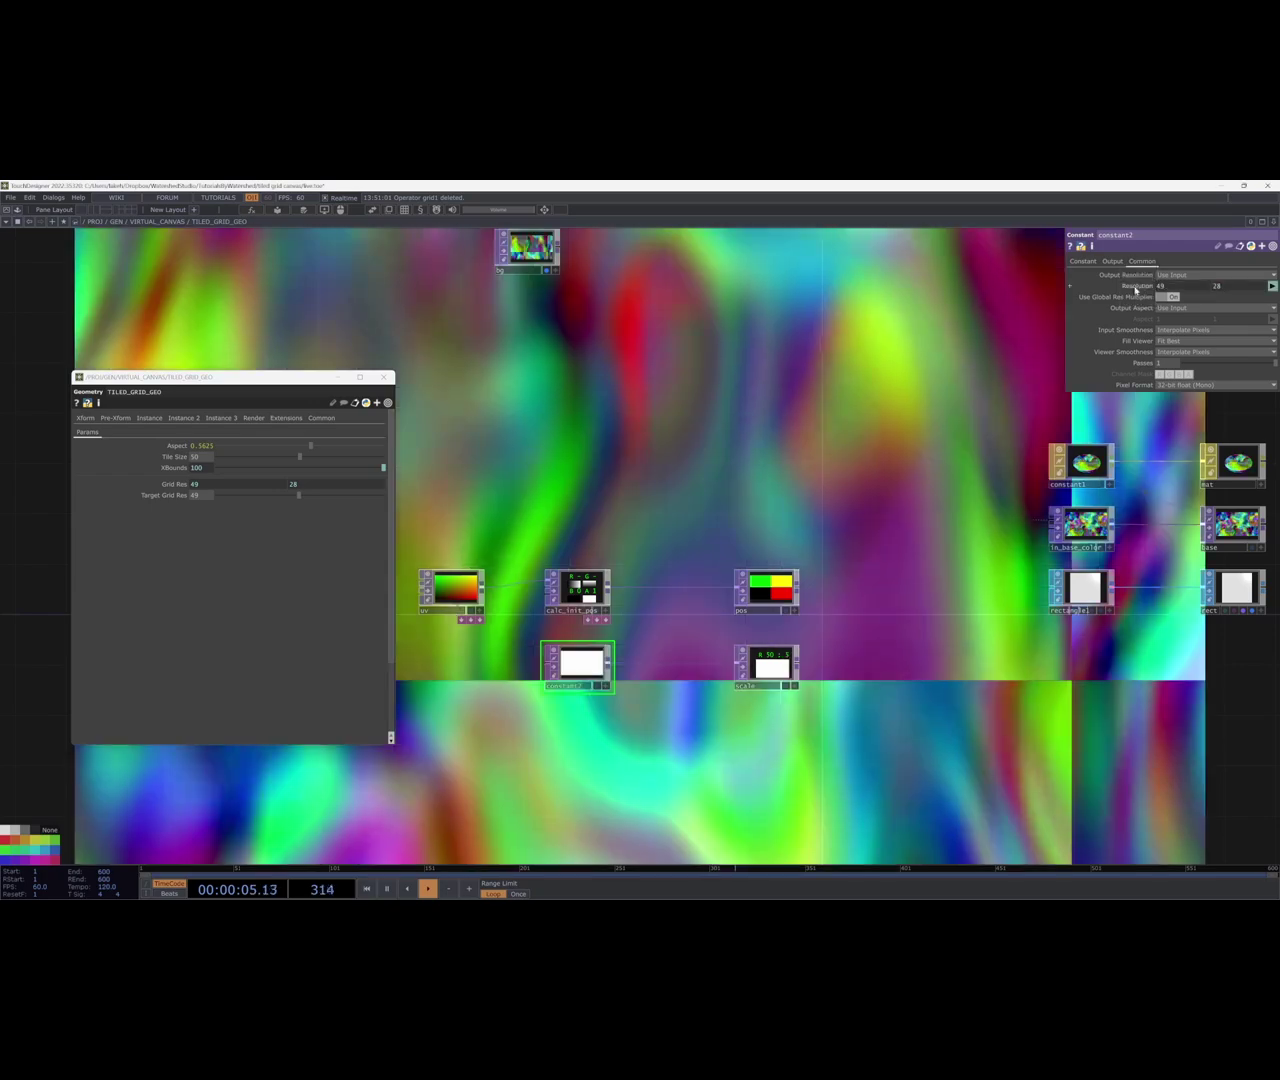
Try reducing TILED_GRID_GEO's Tile Size to about 27.1 and inspect the scale Null's value.
scroll(865, 441, "down", 4)
left_click_drag(867, 438, 787, 528)
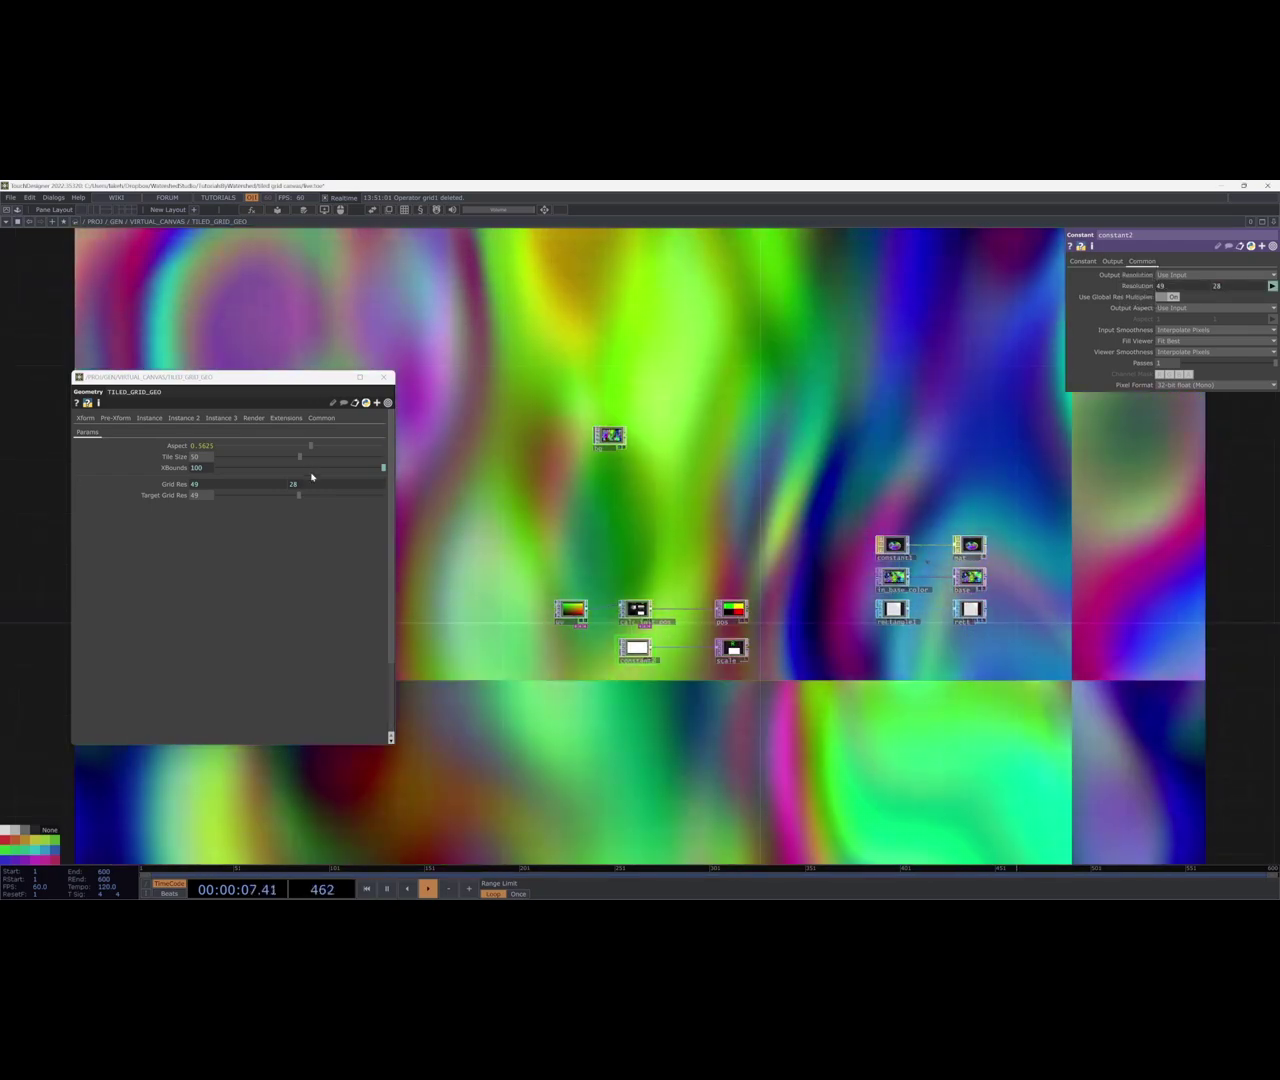
left_click_drag(299, 456, 267, 470)
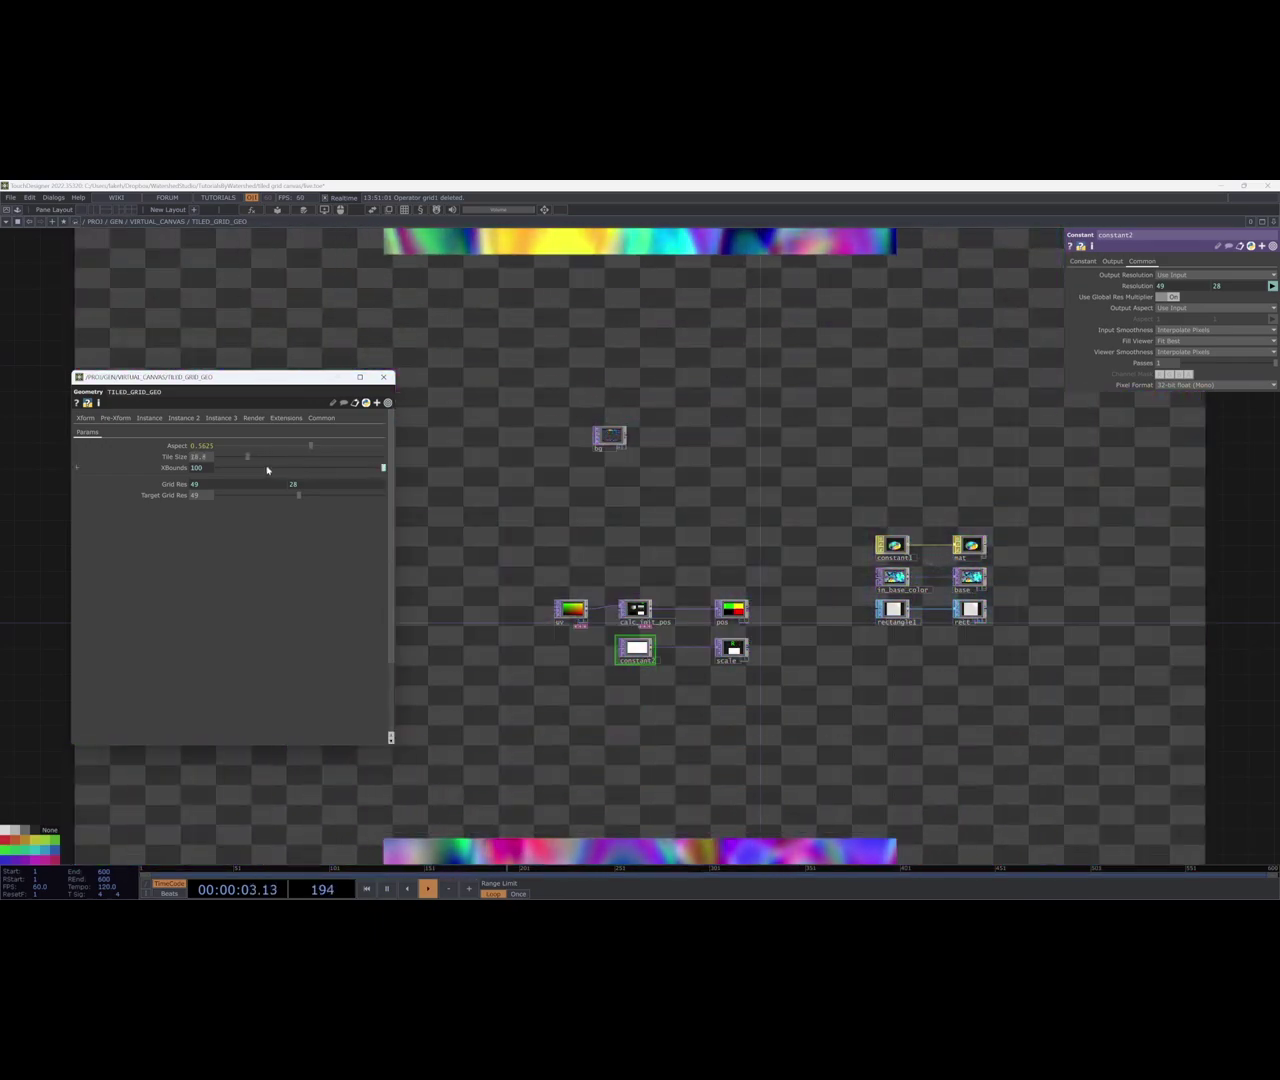
scroll(642, 575, "up", 3)
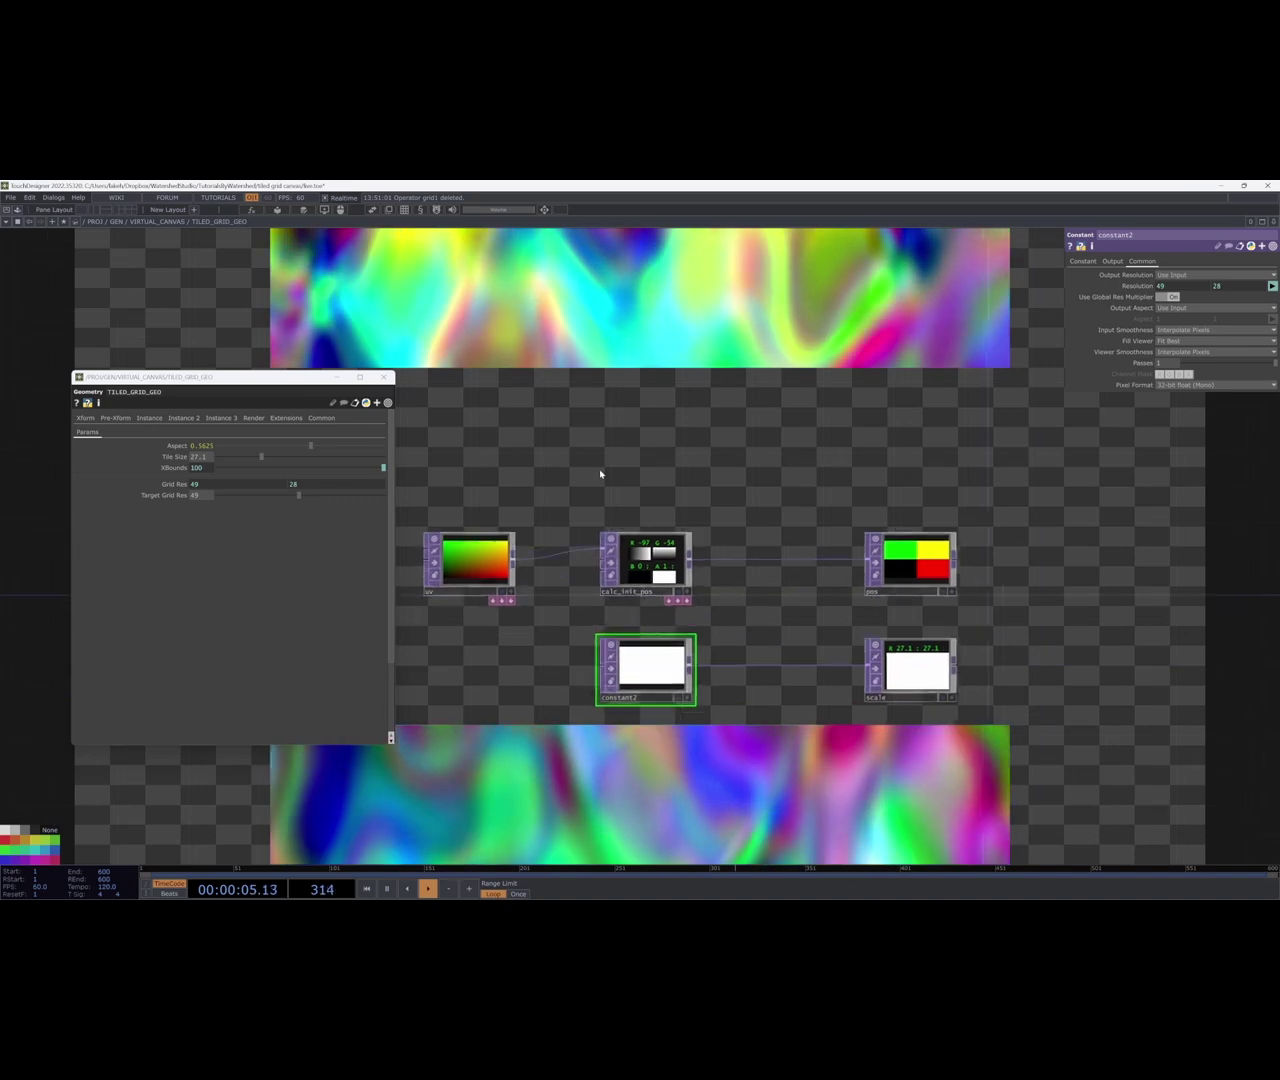
scroll(893, 645, "up", 4)
scroll(893, 645, "down", 6)
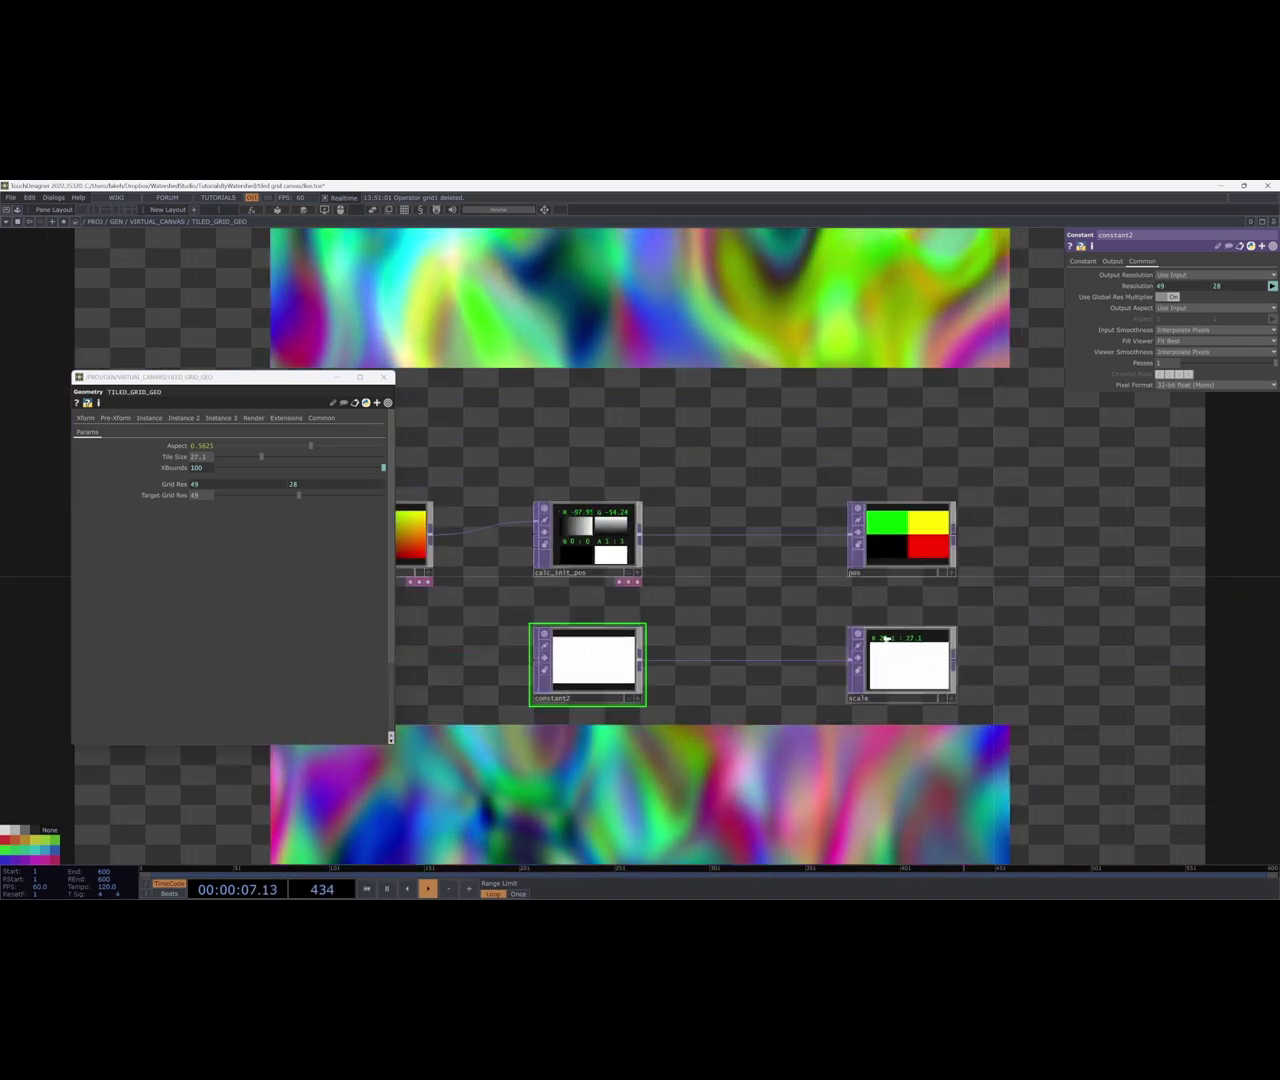
Inspect rectangle1's size parameters and try a Tile Size of about 36.8.
left_click_drag(1037, 566, 814, 617)
left_click(958, 633)
middle_click_drag(958, 633, 898, 602)
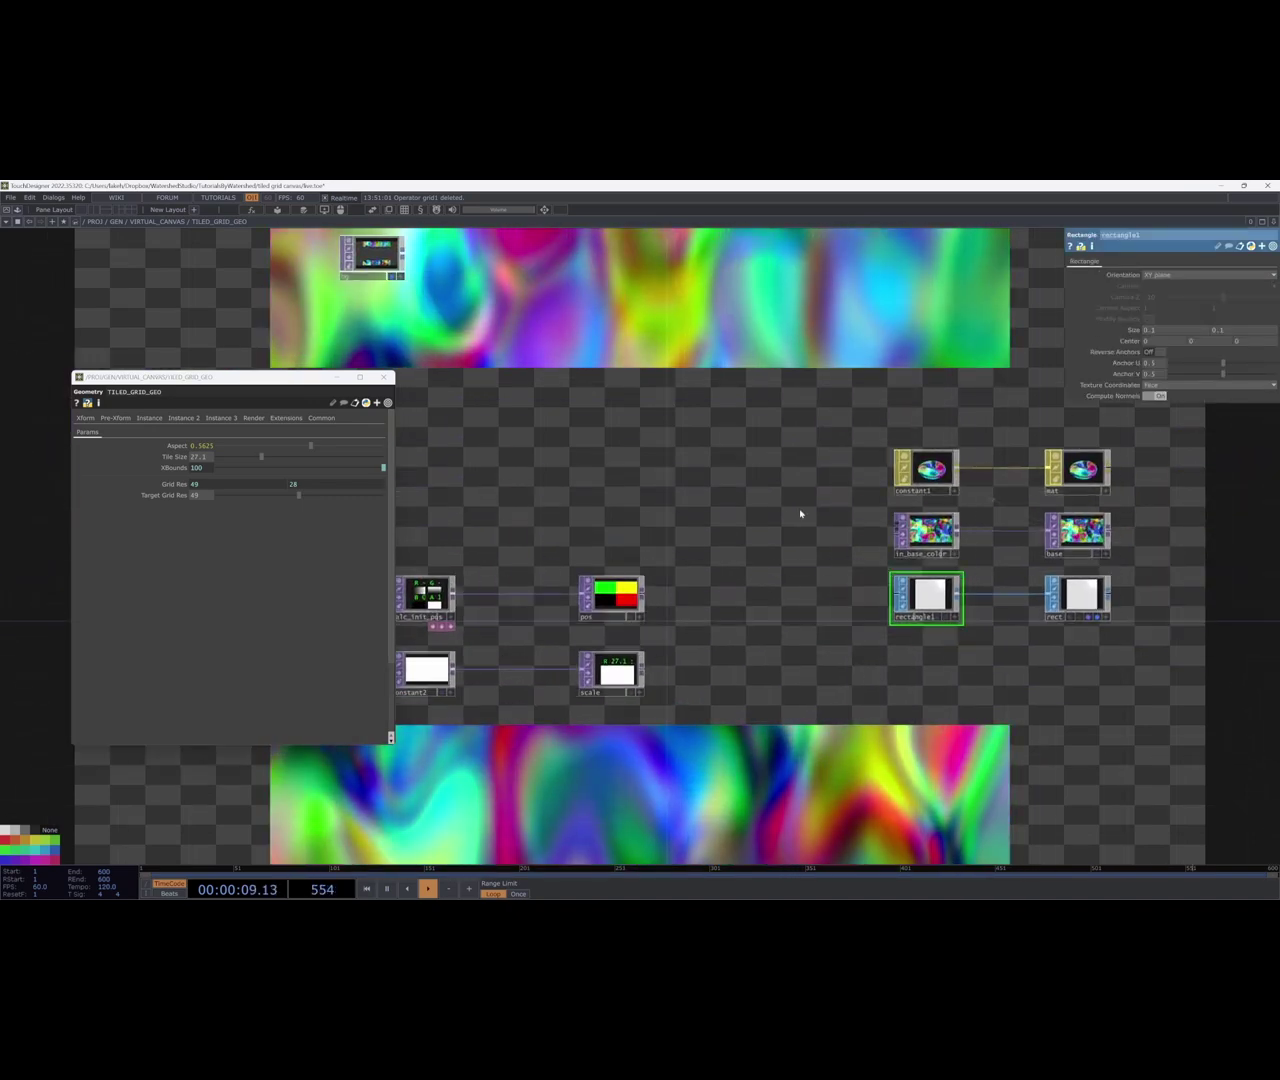
left_click_drag(807, 573, 730, 590)
scroll(747, 611, "down", 4)
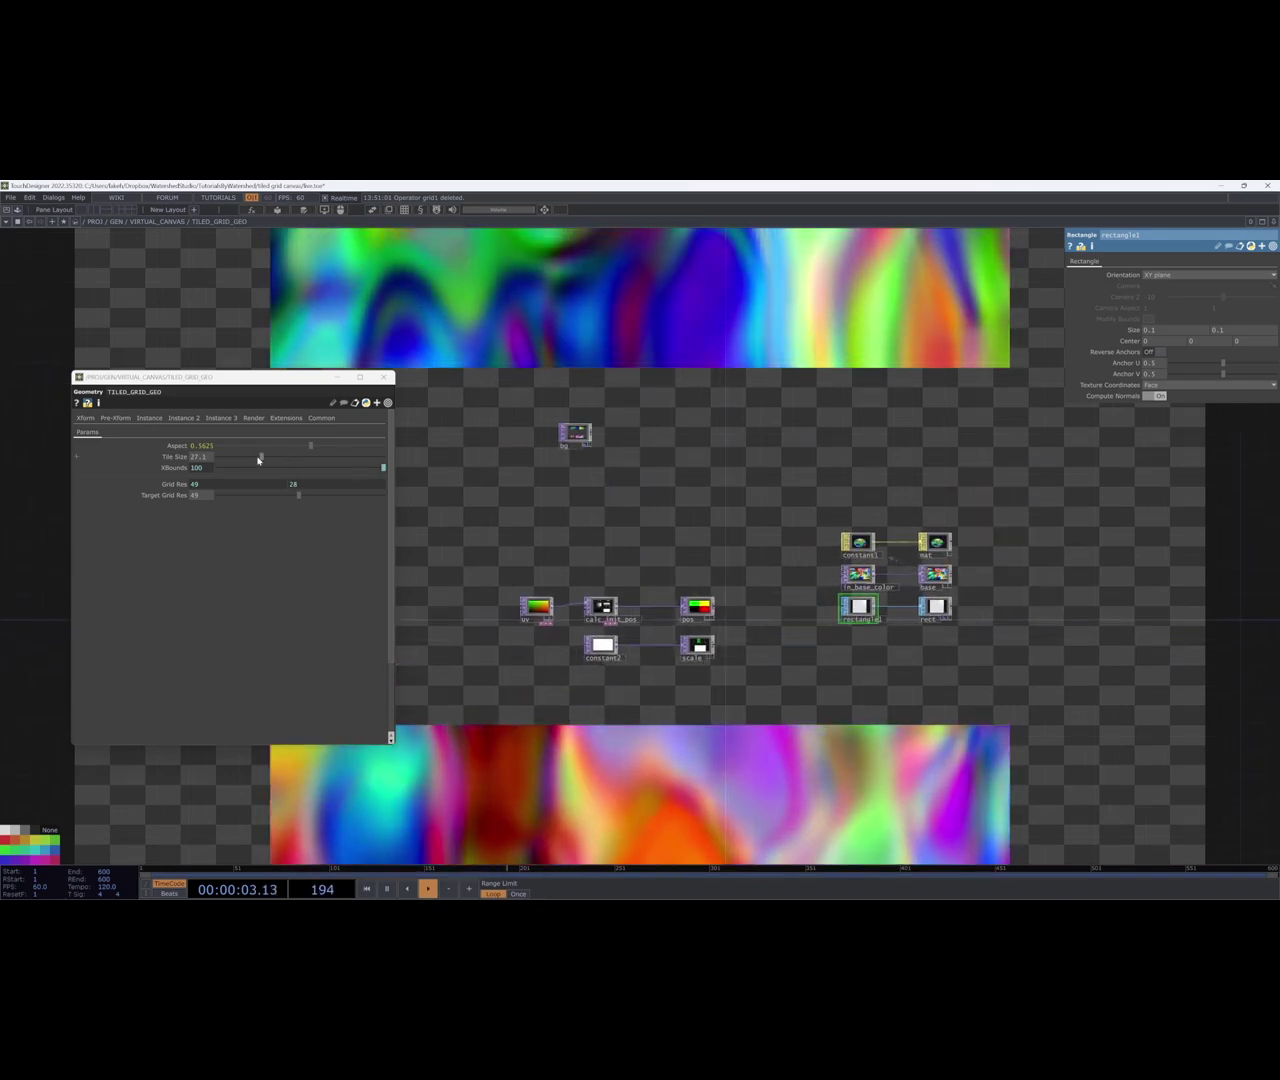
left_click_drag(266, 459, 277, 457)
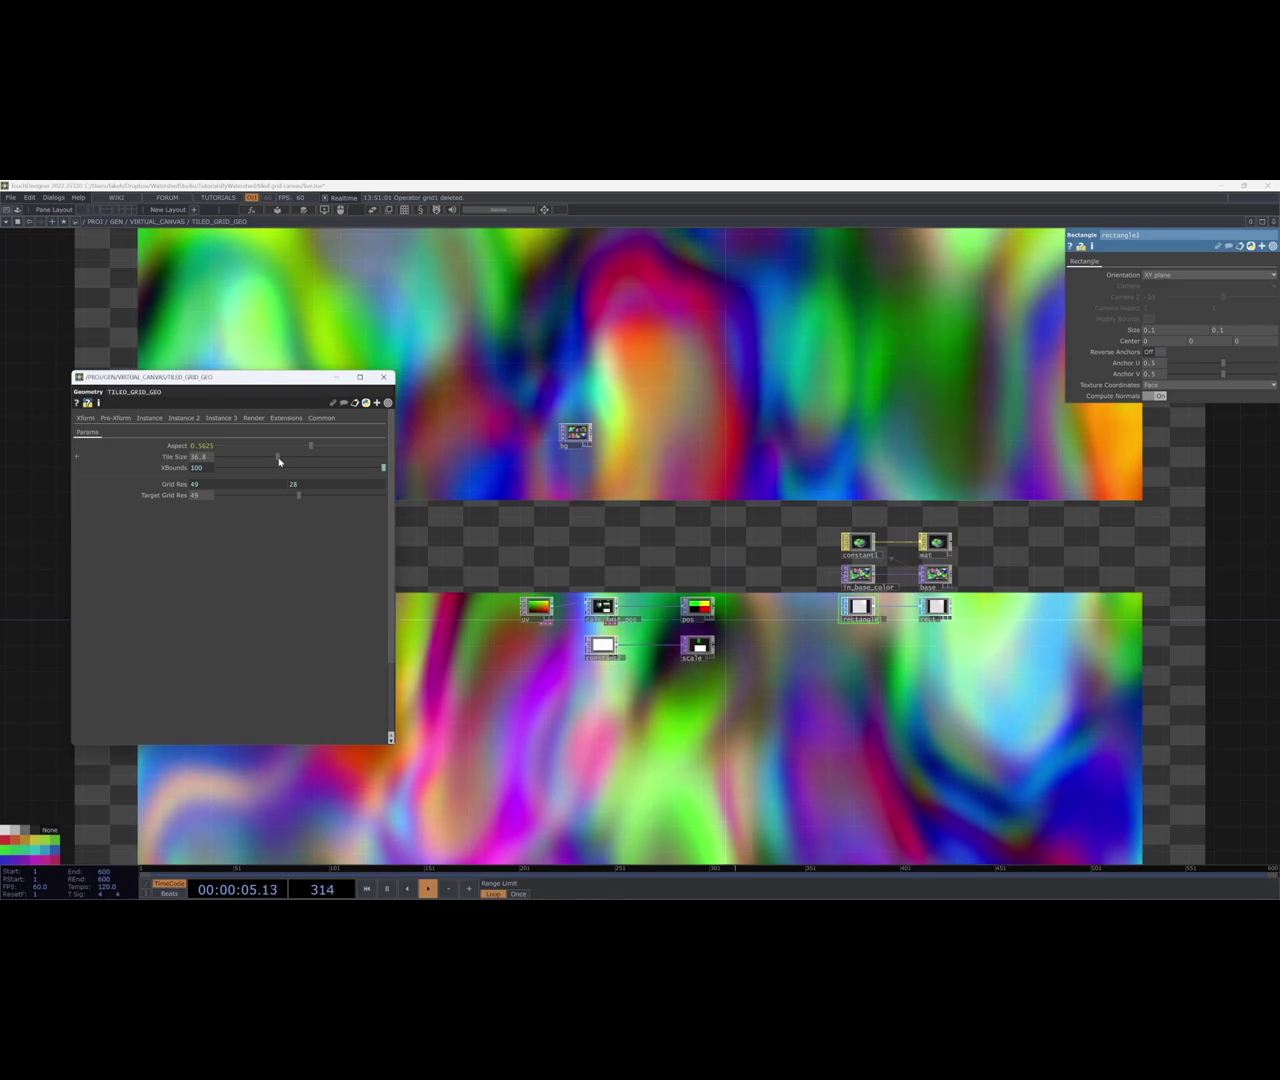
Go up to the VIRTUAL_CANVAS network and set cam1's Translate Z to 260.
scroll(674, 580, "down", 3)
scroll(670, 580, "down", 2)
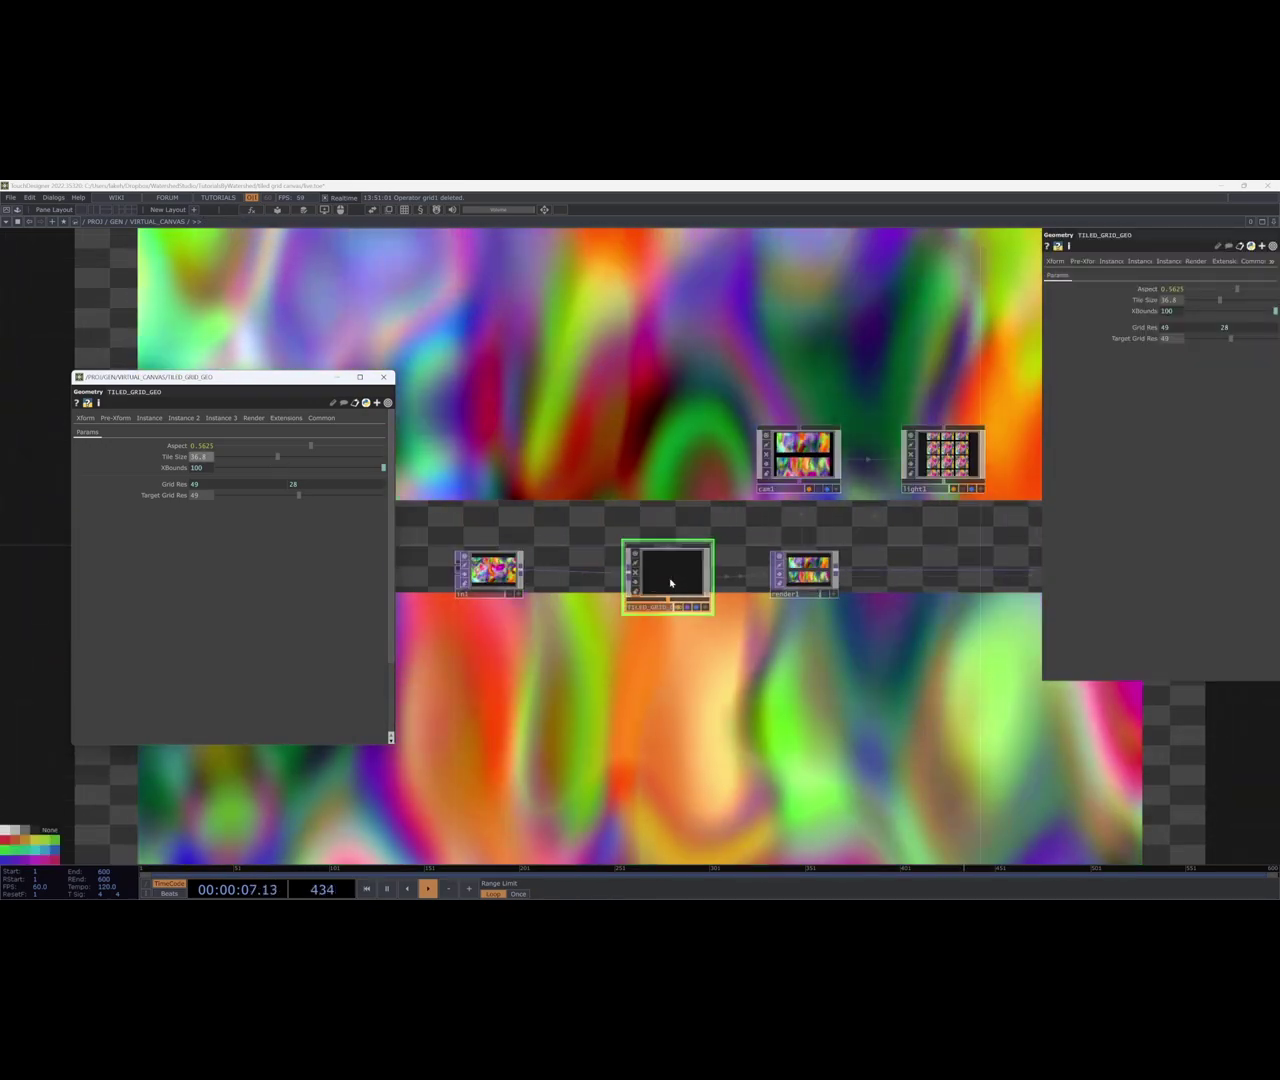
middle_click_drag(671, 517, 671, 606)
left_click_drag(778, 458, 724, 450)
scroll(734, 487, "down", 3)
left_click(725, 540)
left_click_drag(965, 331, 865, 416)
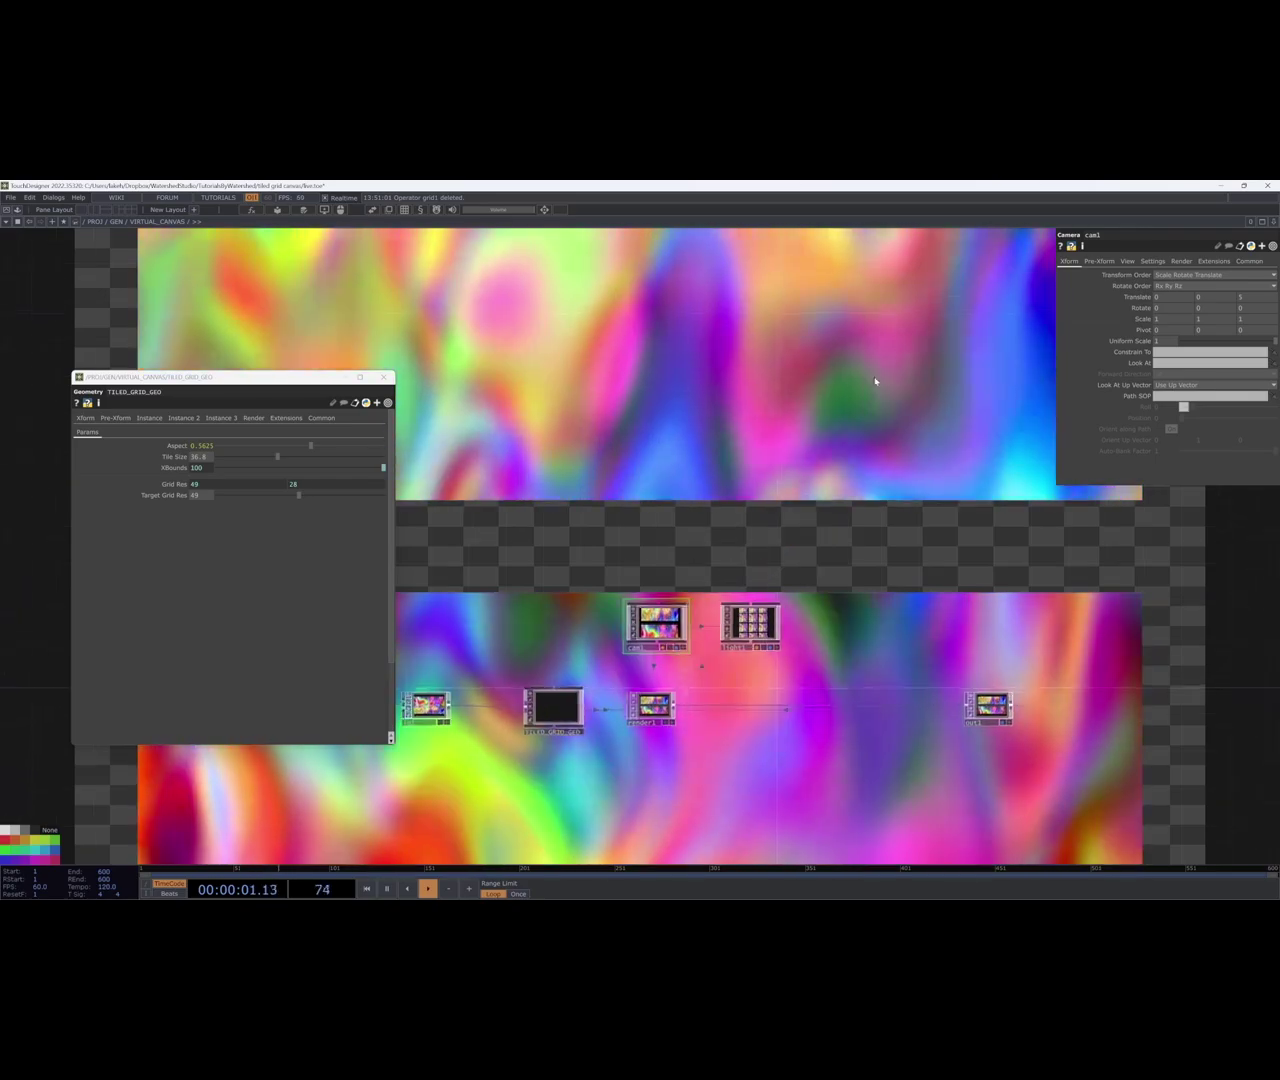
mouse_move(1146, 297)
type("260")
key("Return")
scroll(680, 445, "down", 3)
left_click_drag(689, 441, 701, 456)
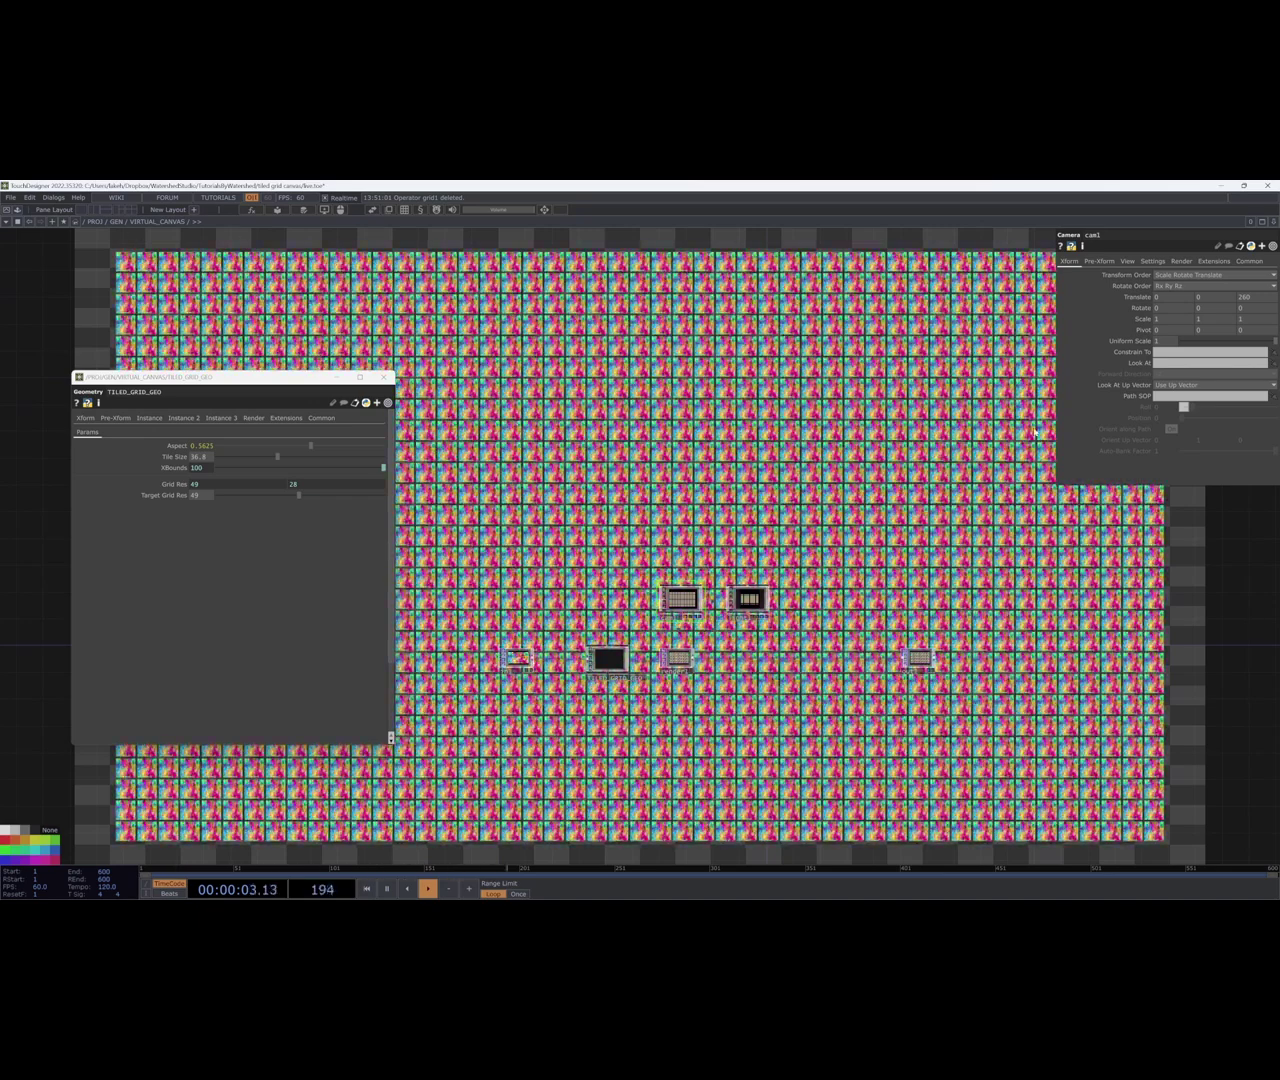
Adjust TILED_GRID_GEO's Tile Size to about 34.7 and set cam1's Translate Z to 250.
mouse_move(1247, 300)
middle_mouse_down()
mouse_move(1239, 281)
mouse_move(1253, 300)
middle_mouse_up()
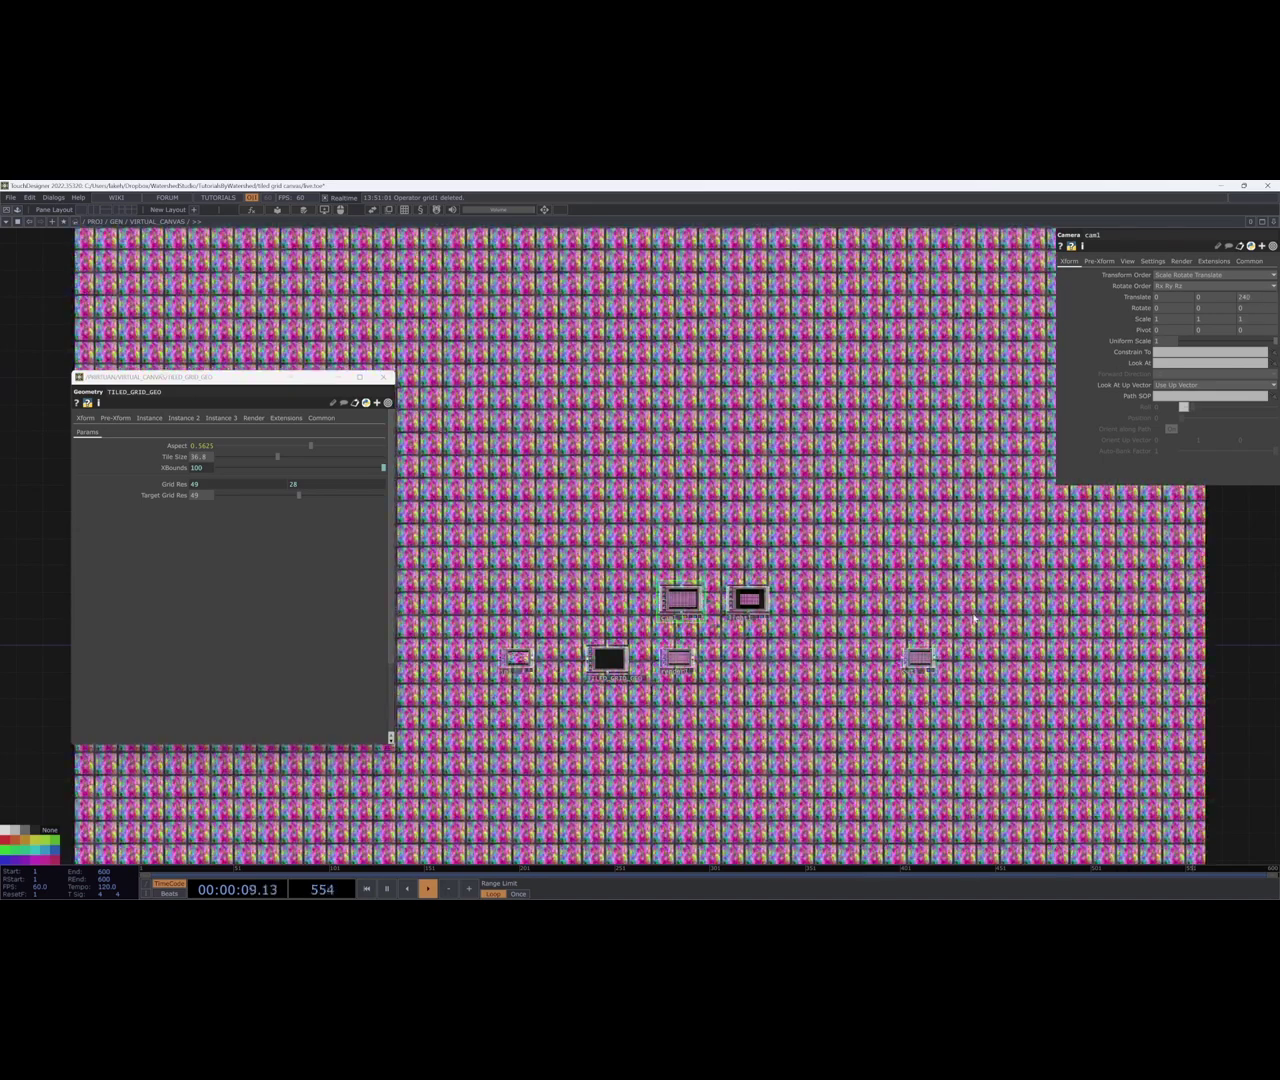
mouse_move(266, 459)
left_mouse_down()
mouse_move(283, 463)
mouse_move(274, 457)
left_mouse_up()
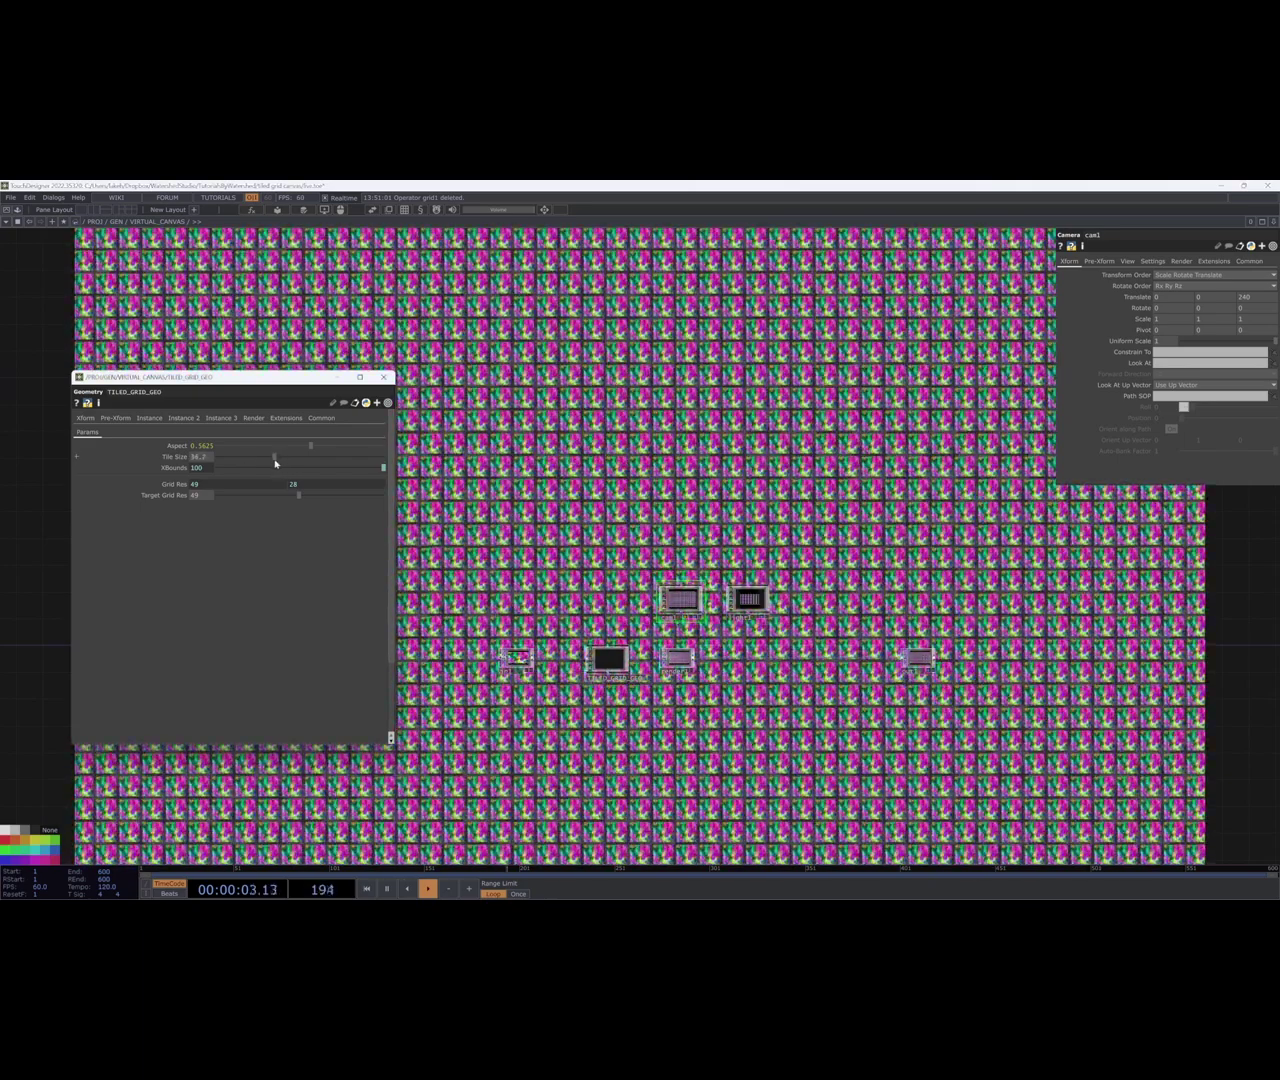
mouse_move(1254, 303)
middle_mouse_down()
mouse_move(1262, 281)
mouse_move(1266, 296)
mouse_move(1250, 302)
middle_mouse_up()
left_click_drag(849, 534, 851, 544)
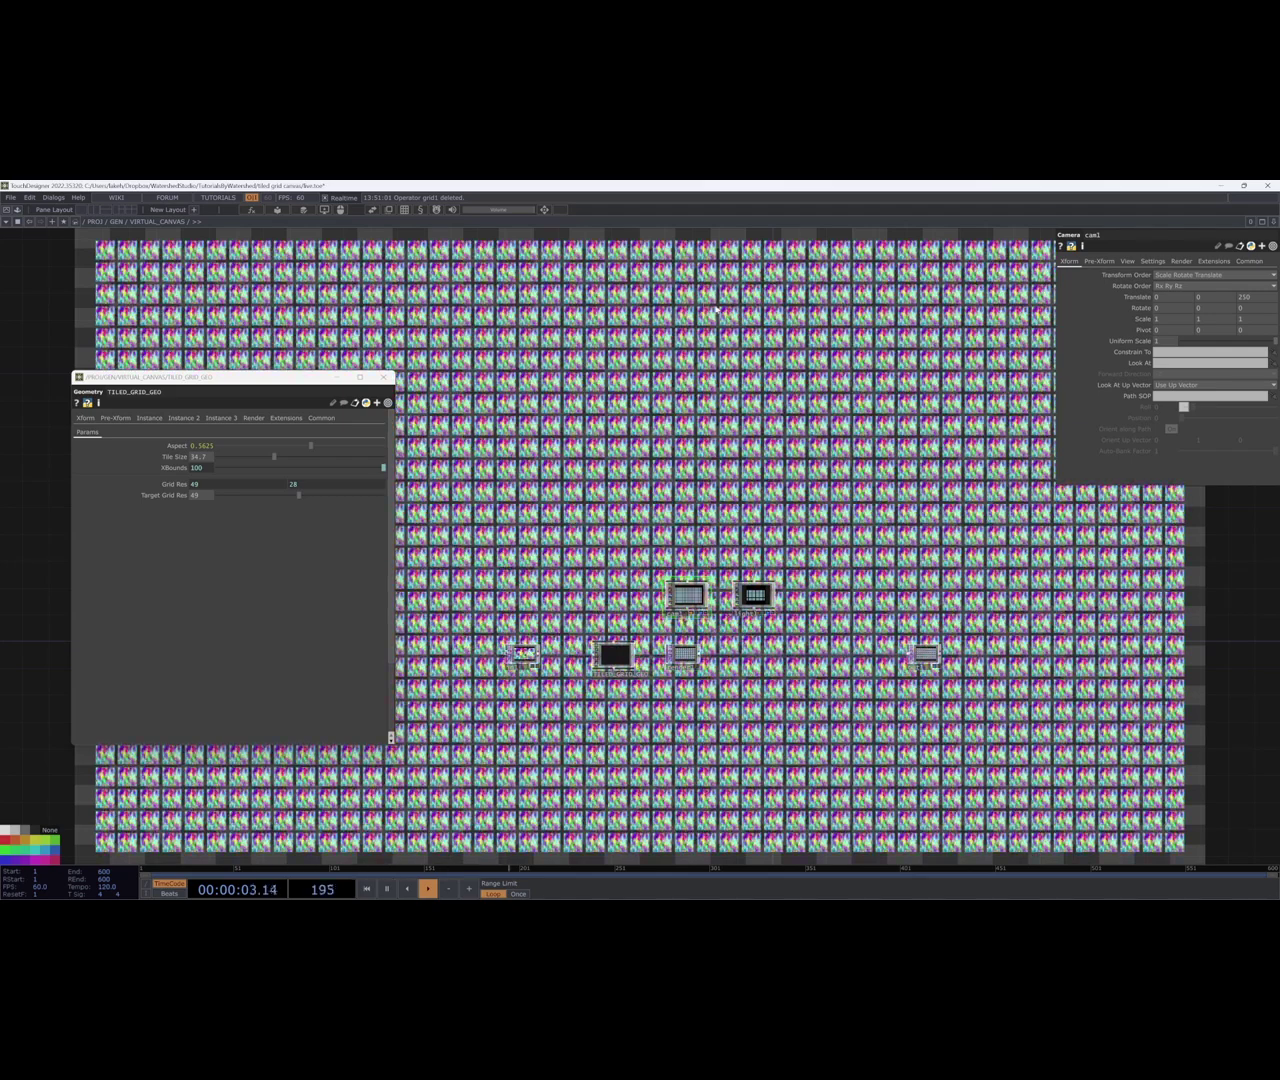
Enter the TILED_GRID_GEO network from VIRTUAL_CANVAS.
scroll(627, 655, "up", 2)
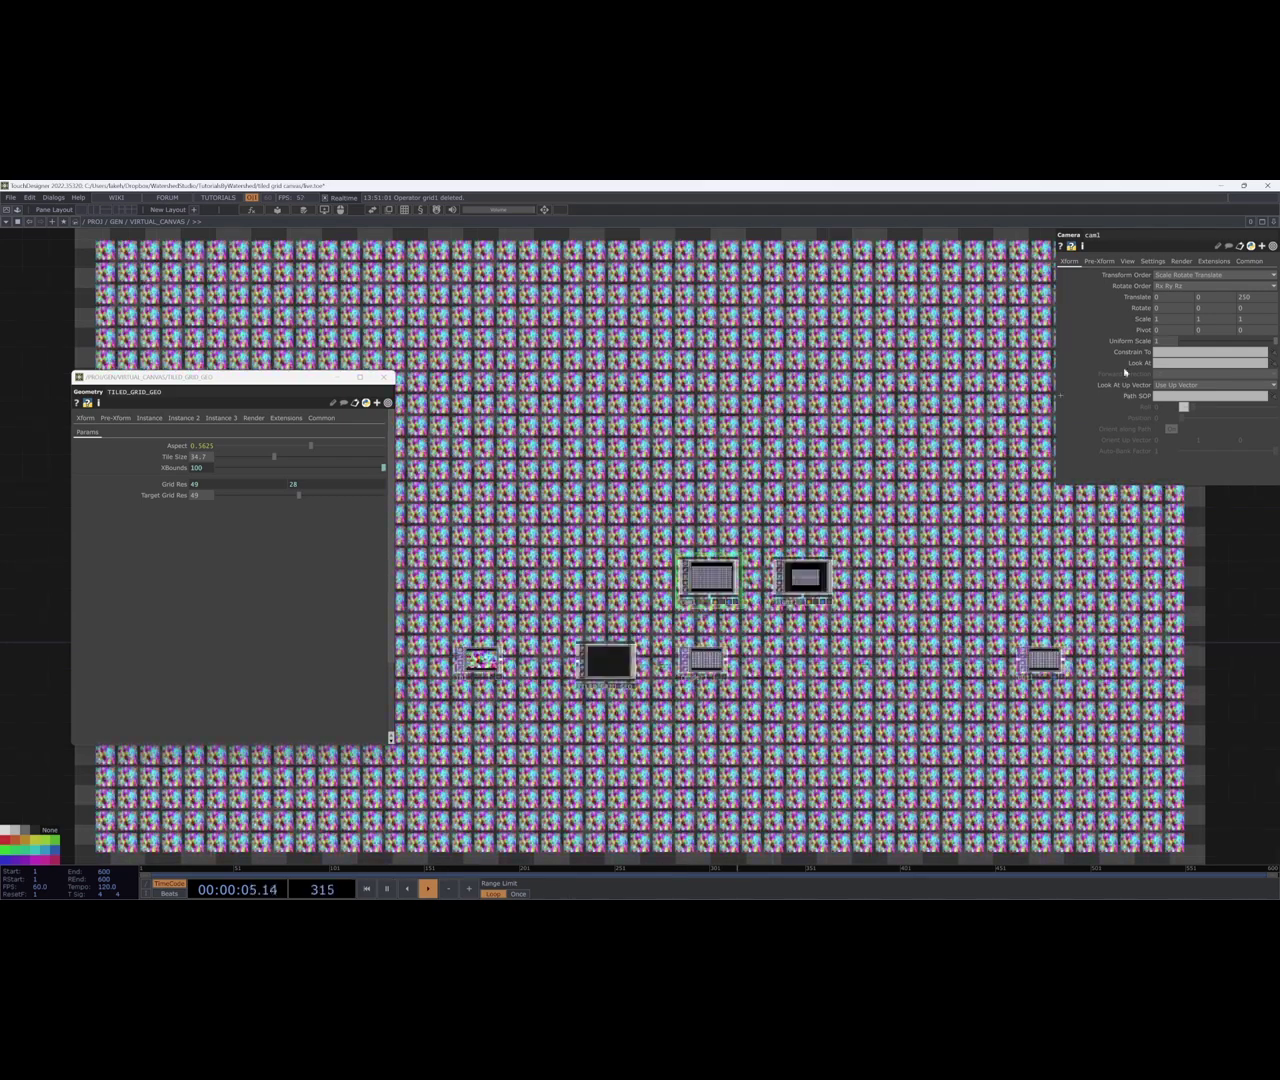
left_click_drag(652, 460, 748, 462)
scroll(676, 637, "up", 2)
scroll(676, 638, "up", 1)
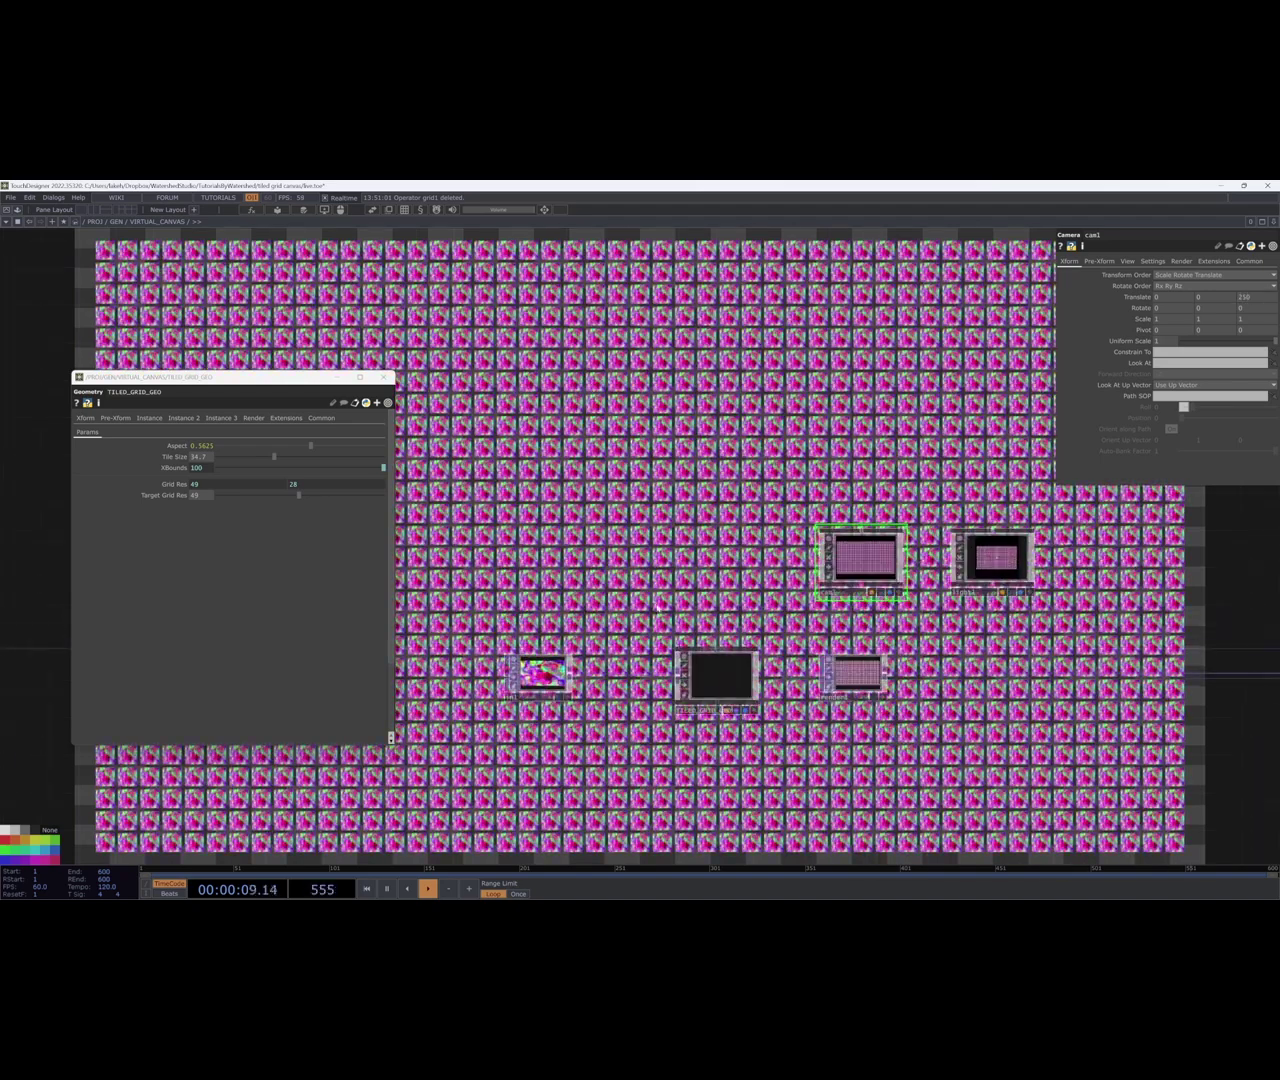
left_click_drag(992, 627, 952, 614)
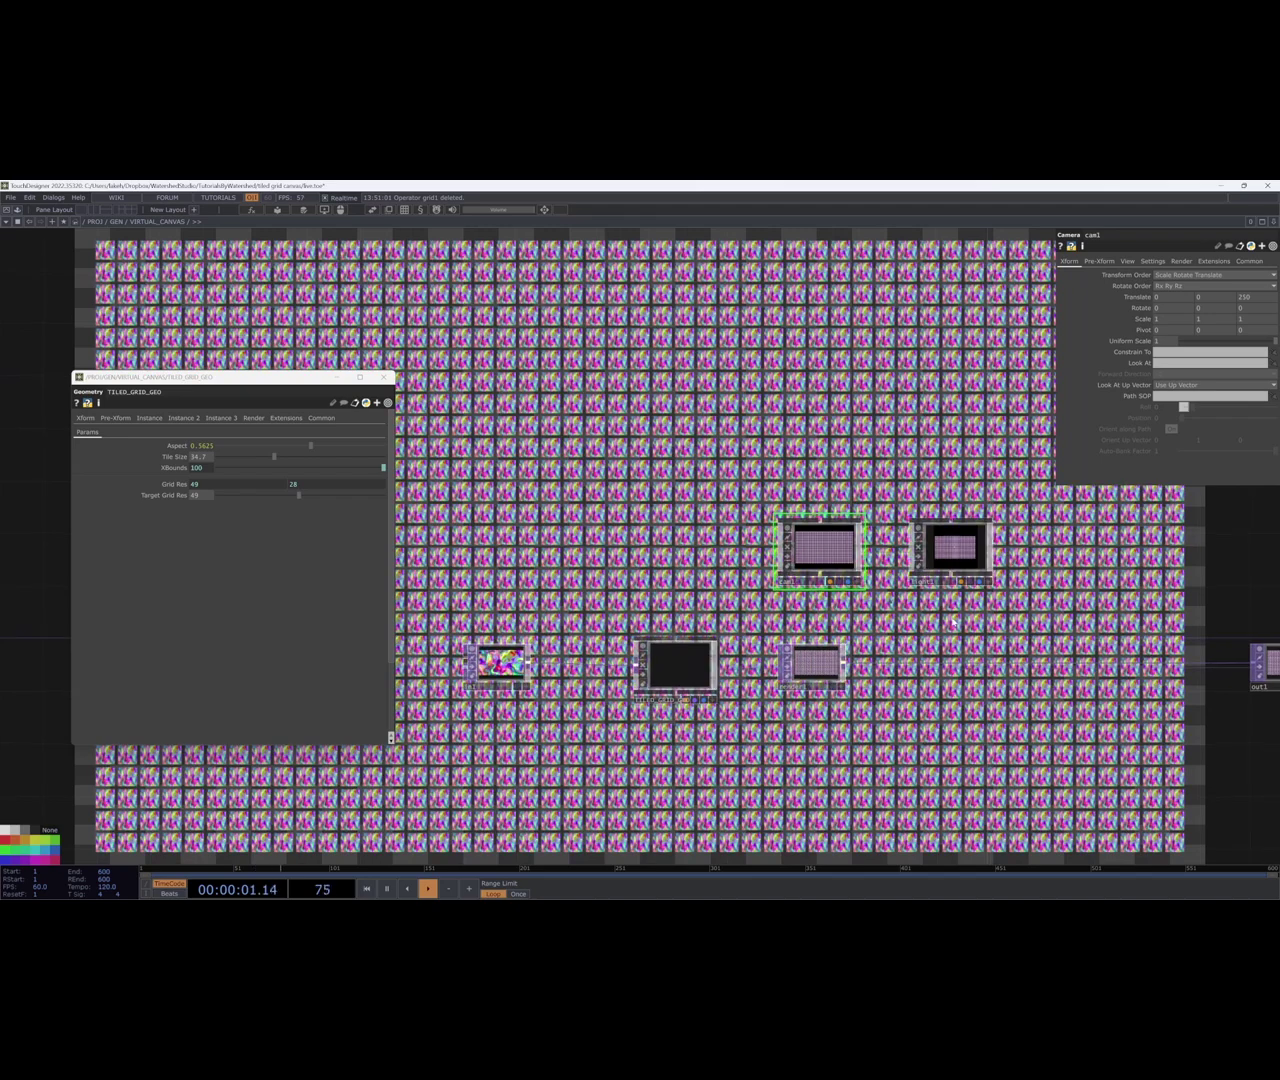
left_click_drag(559, 633, 545, 612)
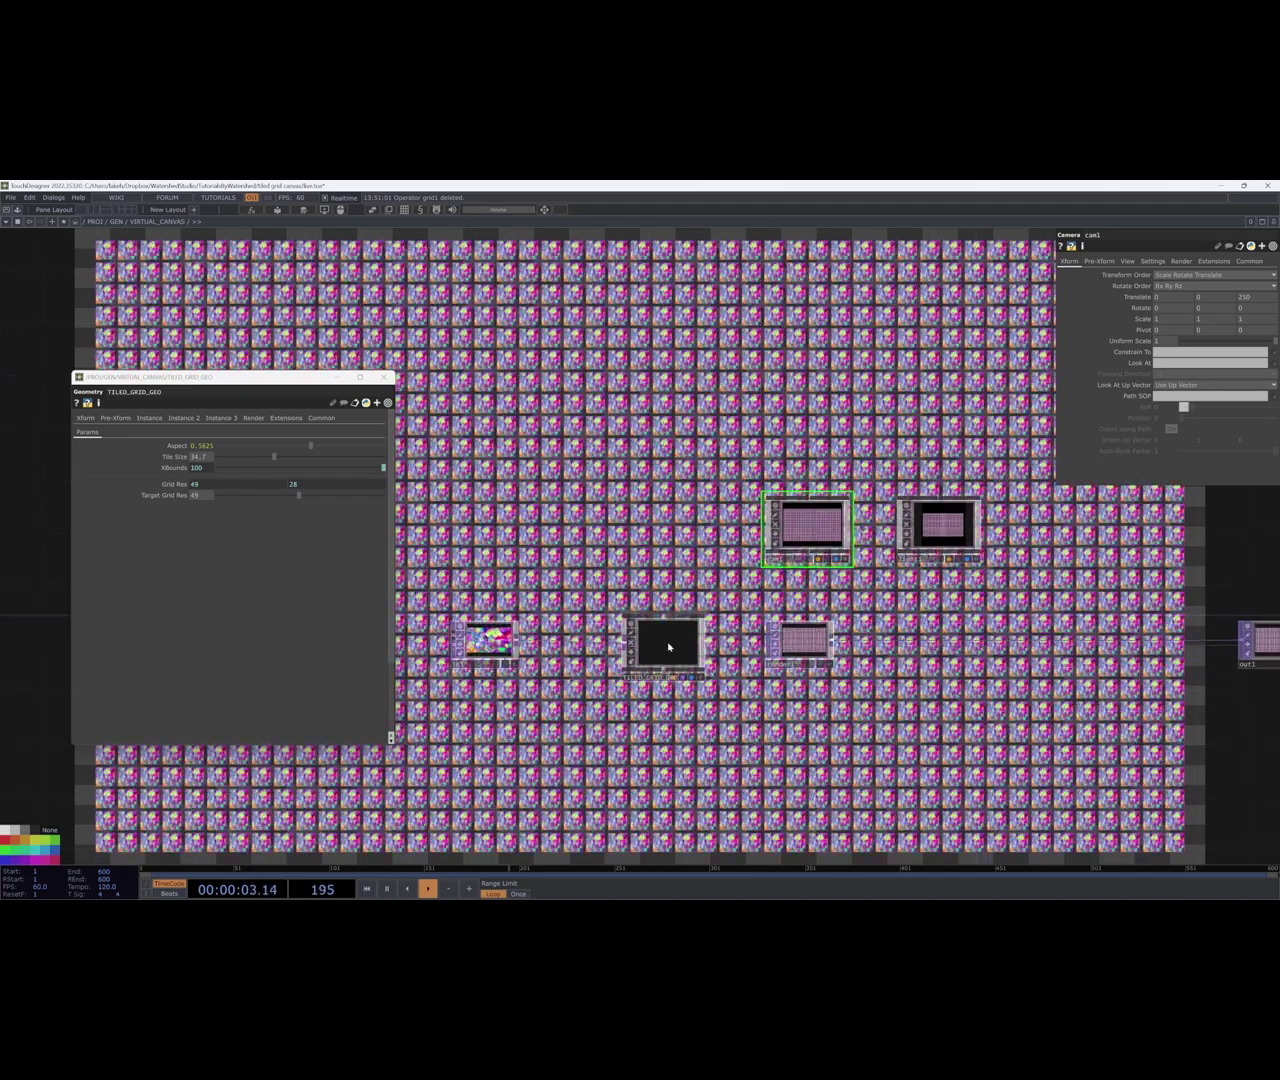
left_click(666, 643)
key("i")
scroll(600, 700, "down", 3)
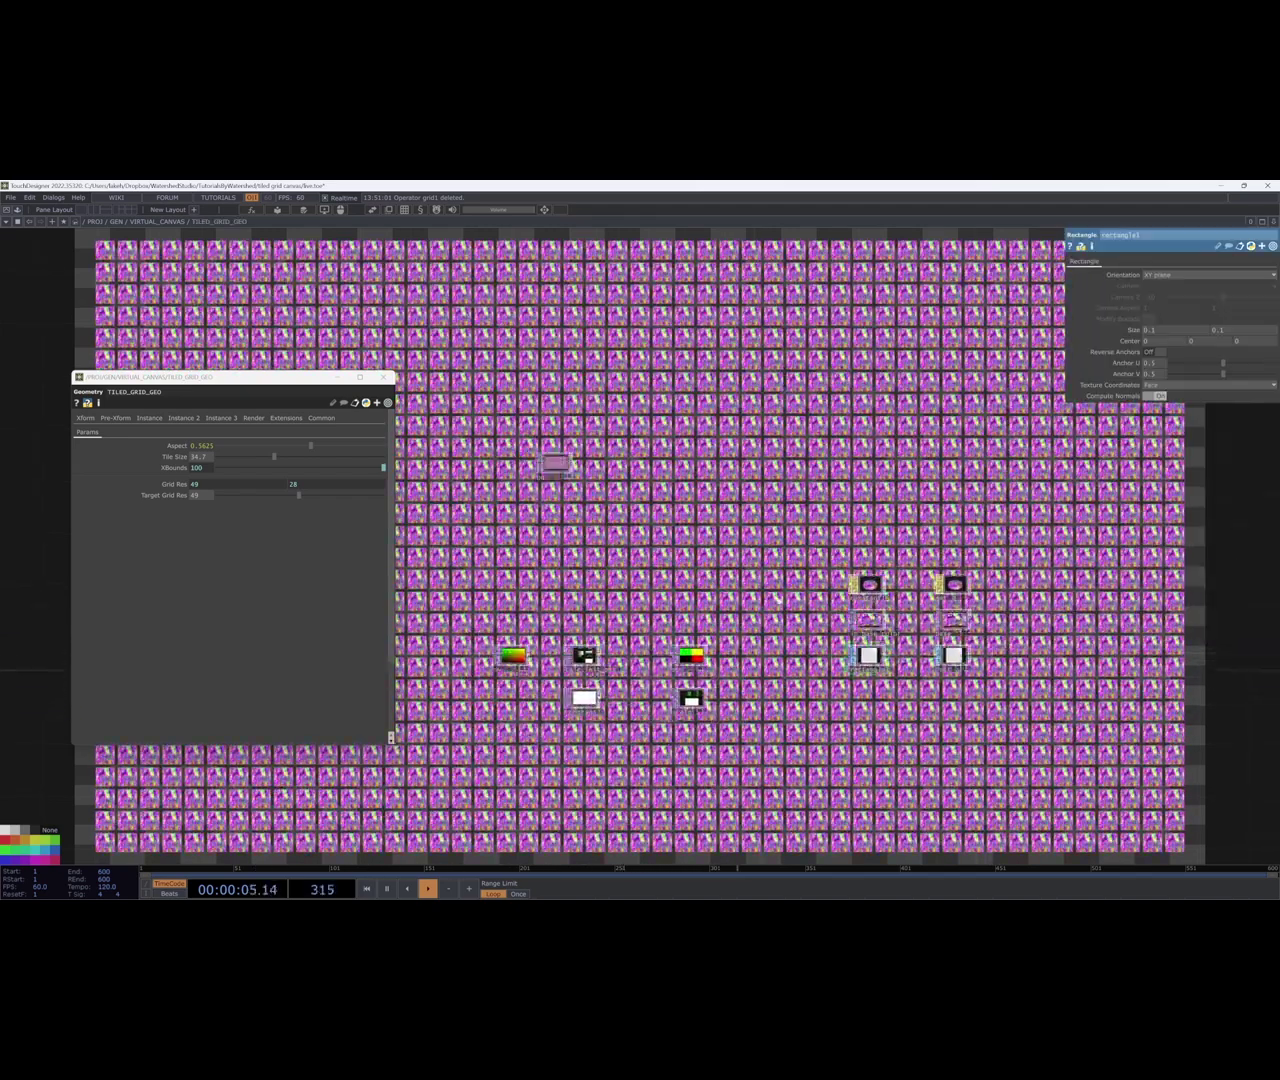
Test different grid densities, ending with Target Grid Res 90 and Tile Size 30, and check the Grid Res and Aspect parameters.
left_click_drag(295, 501, 256, 505)
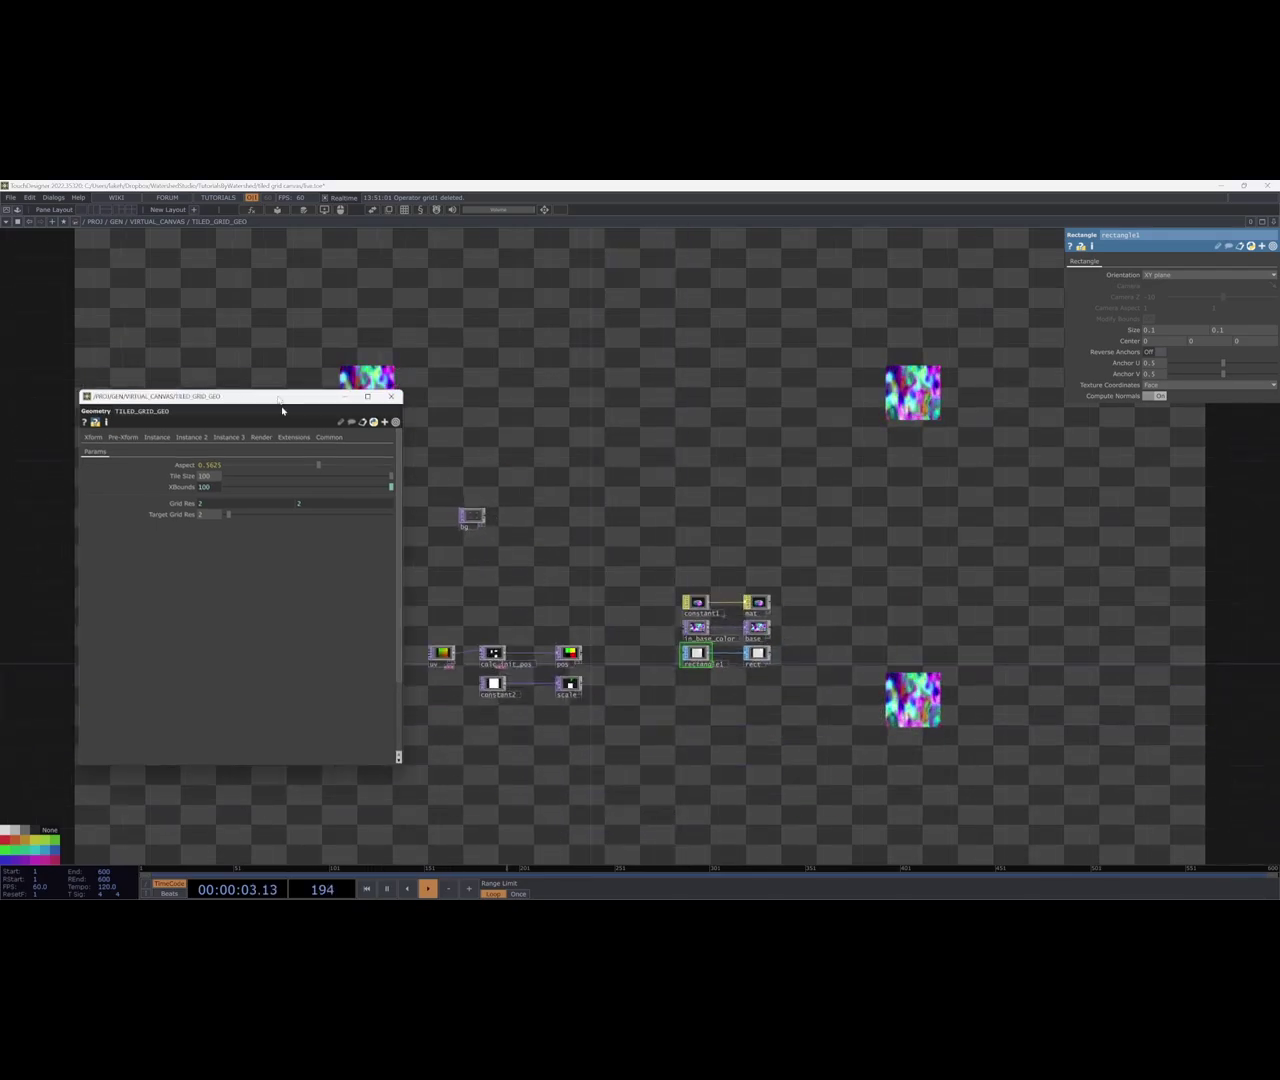
left_click_drag(273, 384, 252, 437)
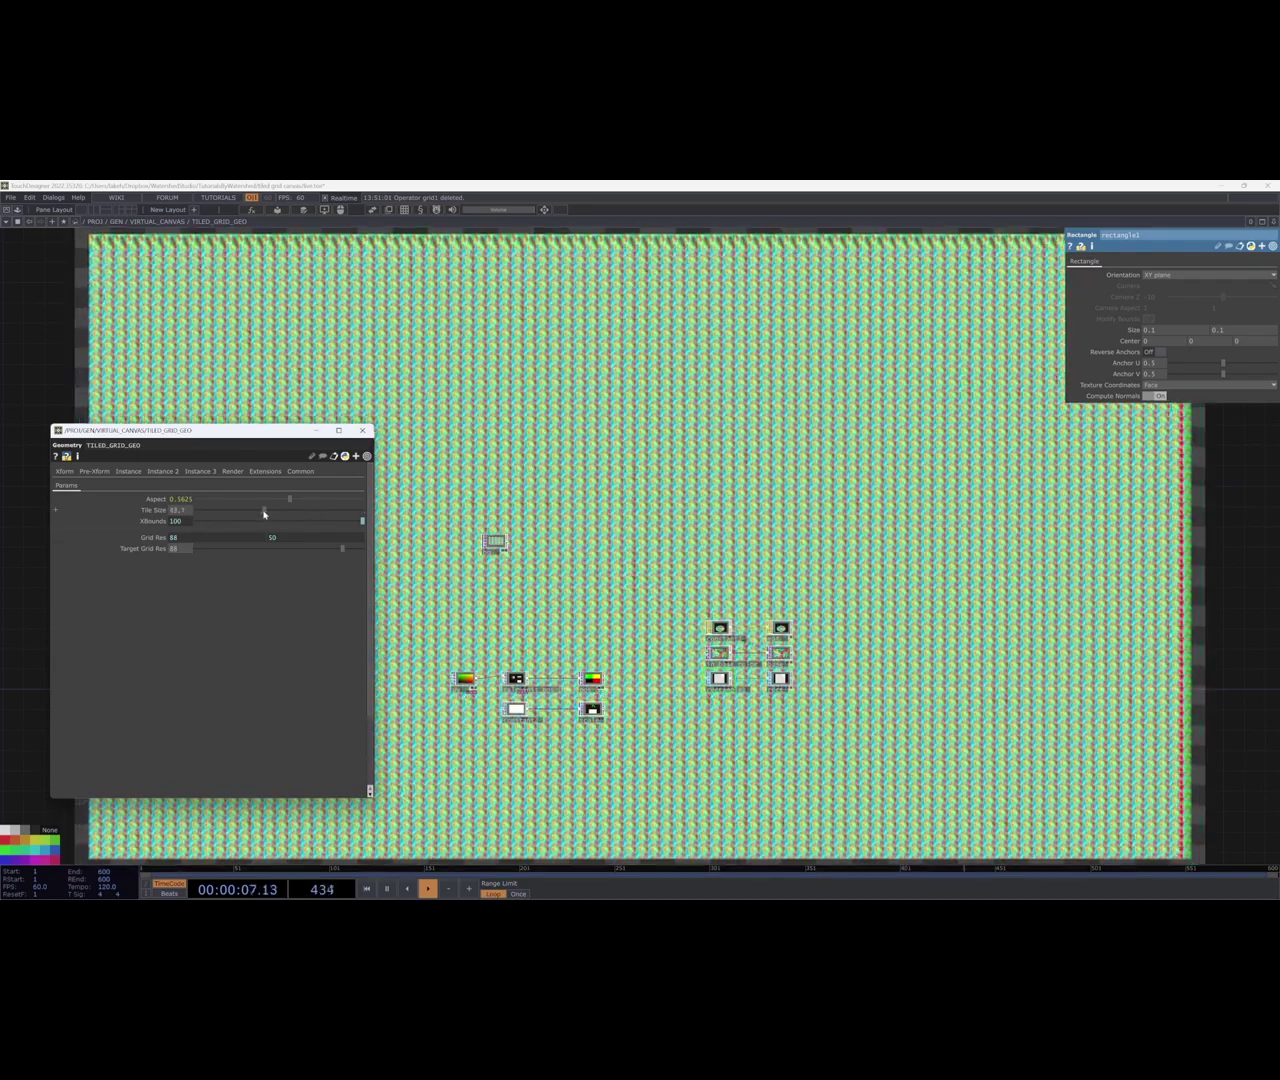
left_click(154, 537)
left_click(154, 537)
left_click(155, 499)
left_click(155, 499)
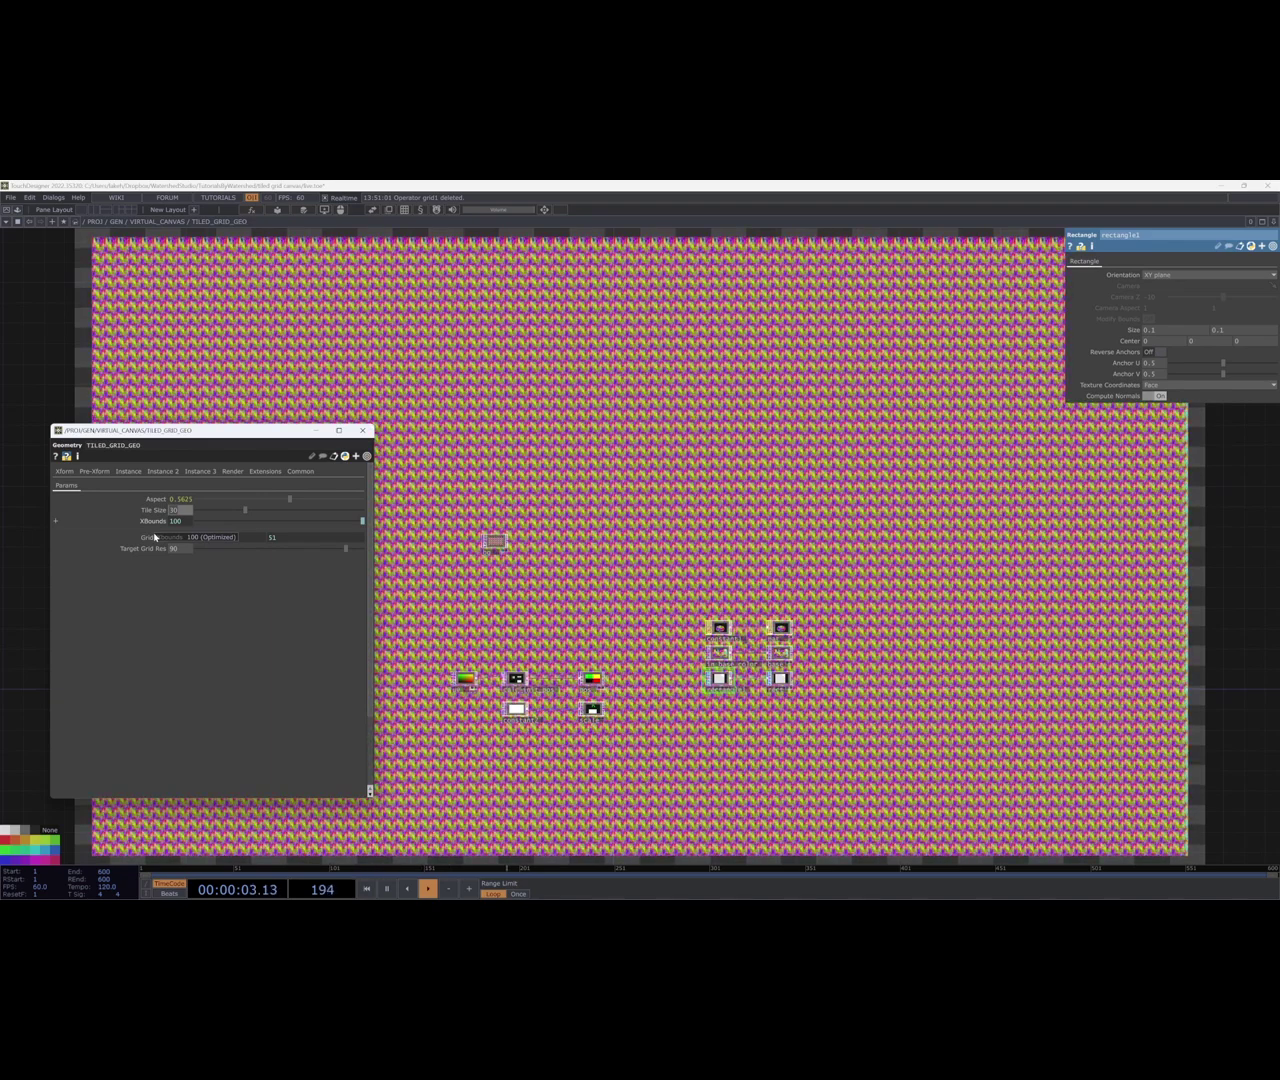
Test TILED_GRID_GEO with Target Grid Res 51 and Tile Size 33.
left_click(155, 537)
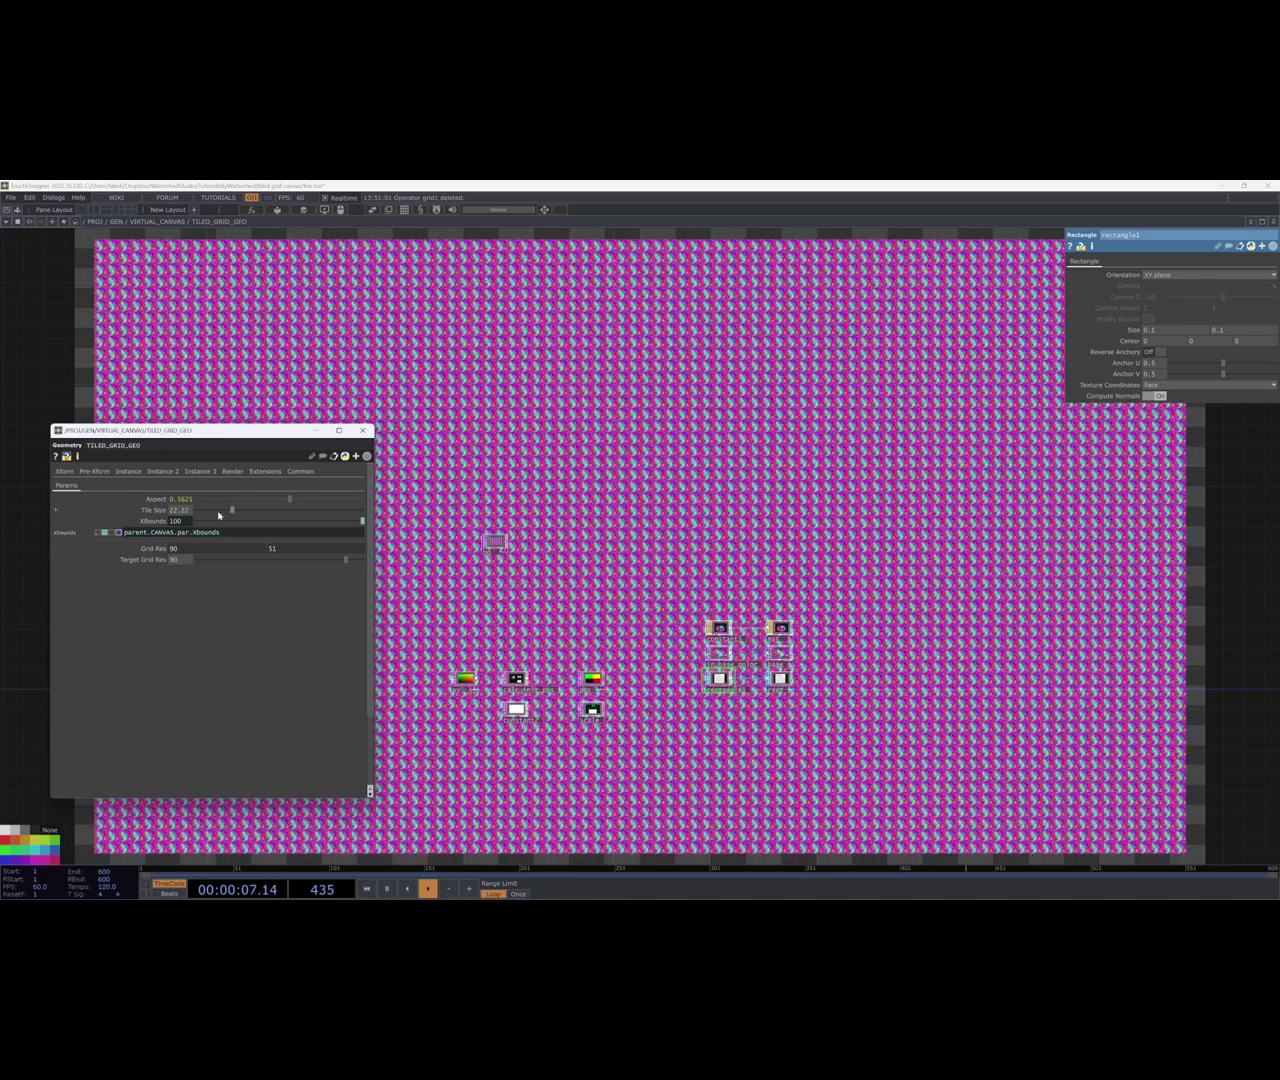
left_click_drag(228, 515, 226, 515)
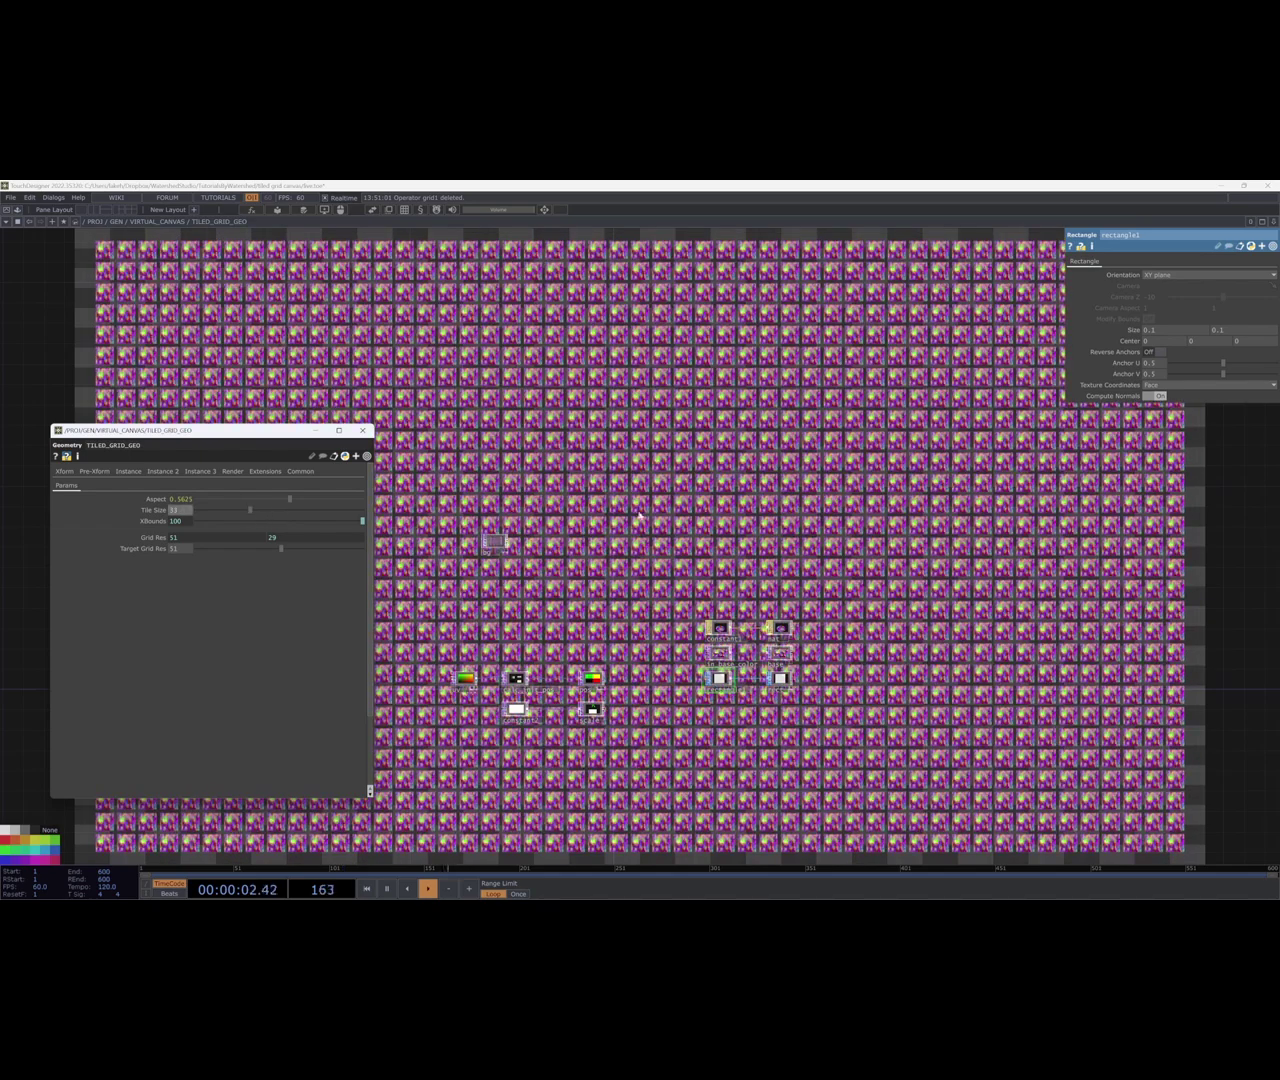
left_click_drag(690, 523, 698, 532)
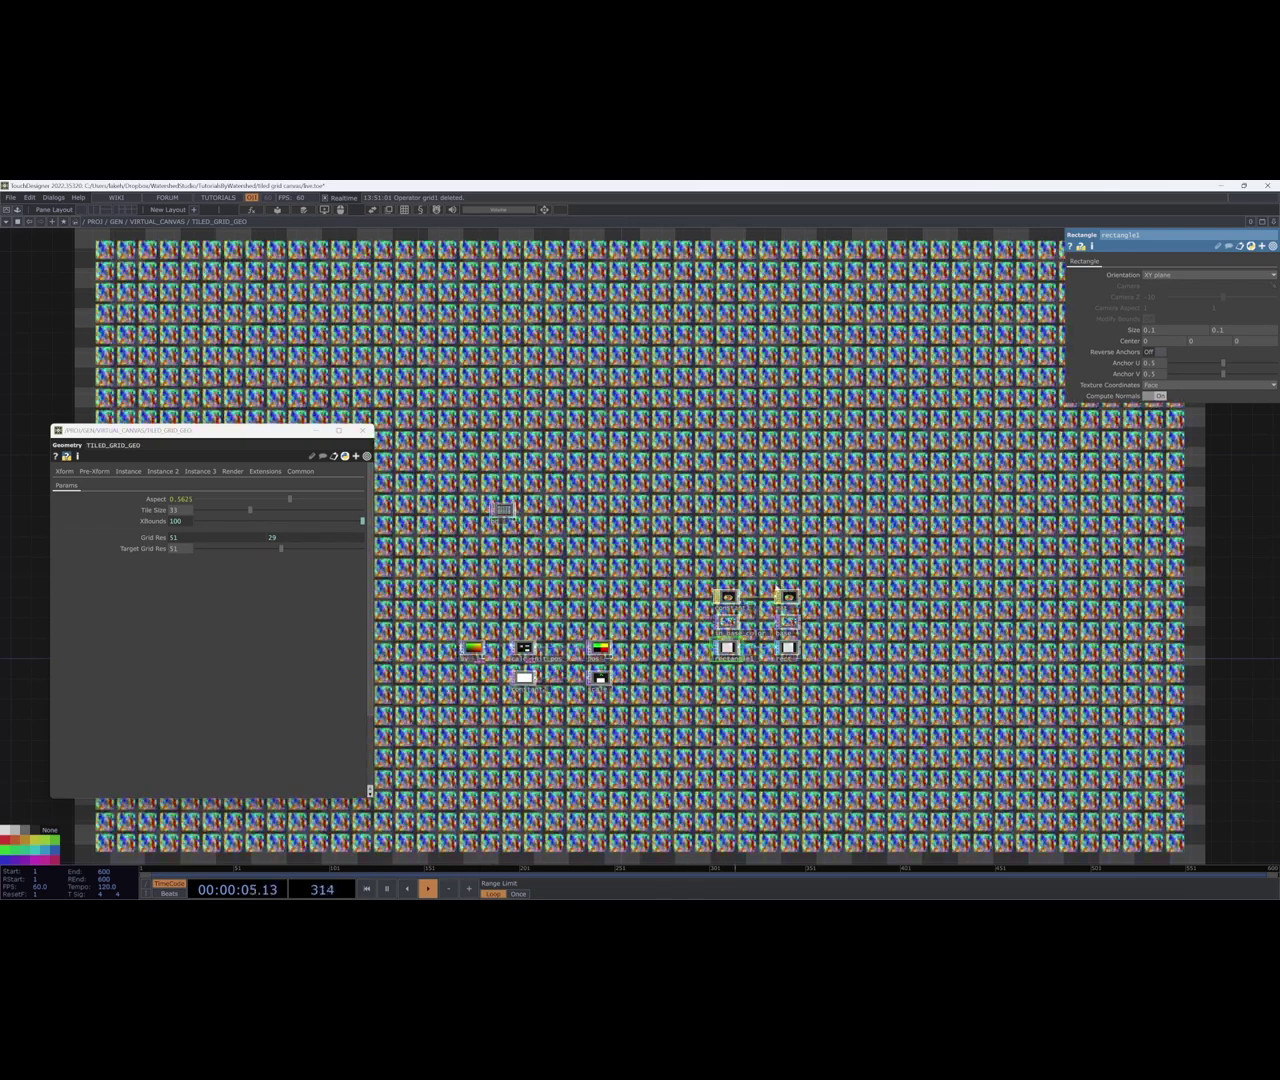
Frame the uv, calc_init_pos, pos, constant2 and scale operators in an annotation titled "Instance Data".
scroll(718, 623, "up", 5)
left_click_drag(562, 735, 783, 710)
right_click_drag(790, 745, 412, 622)
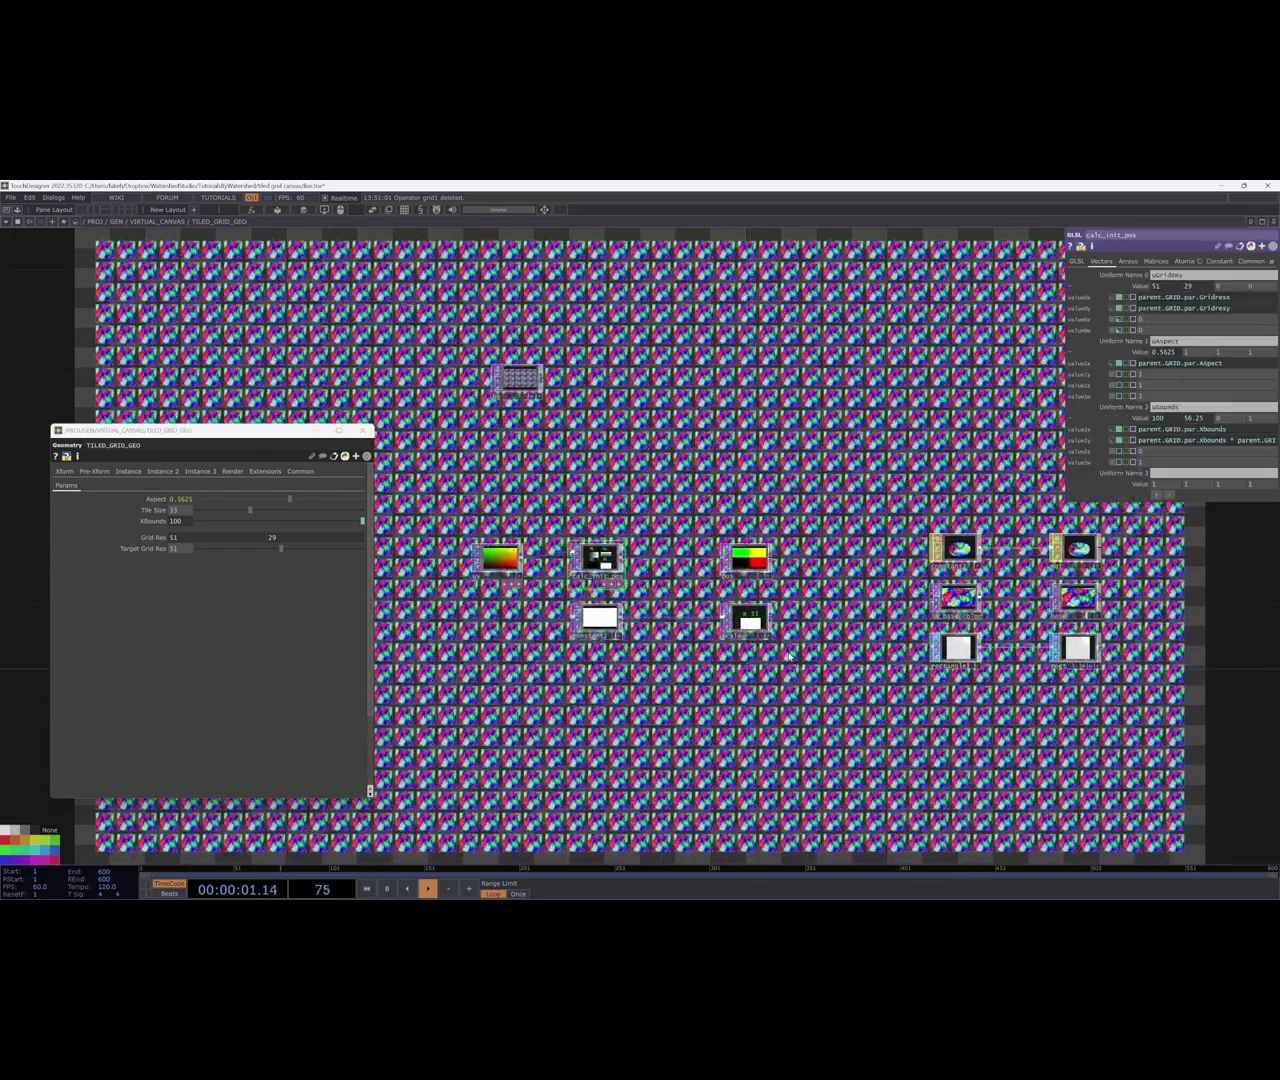
left_click_drag(440, 517, 439, 515)
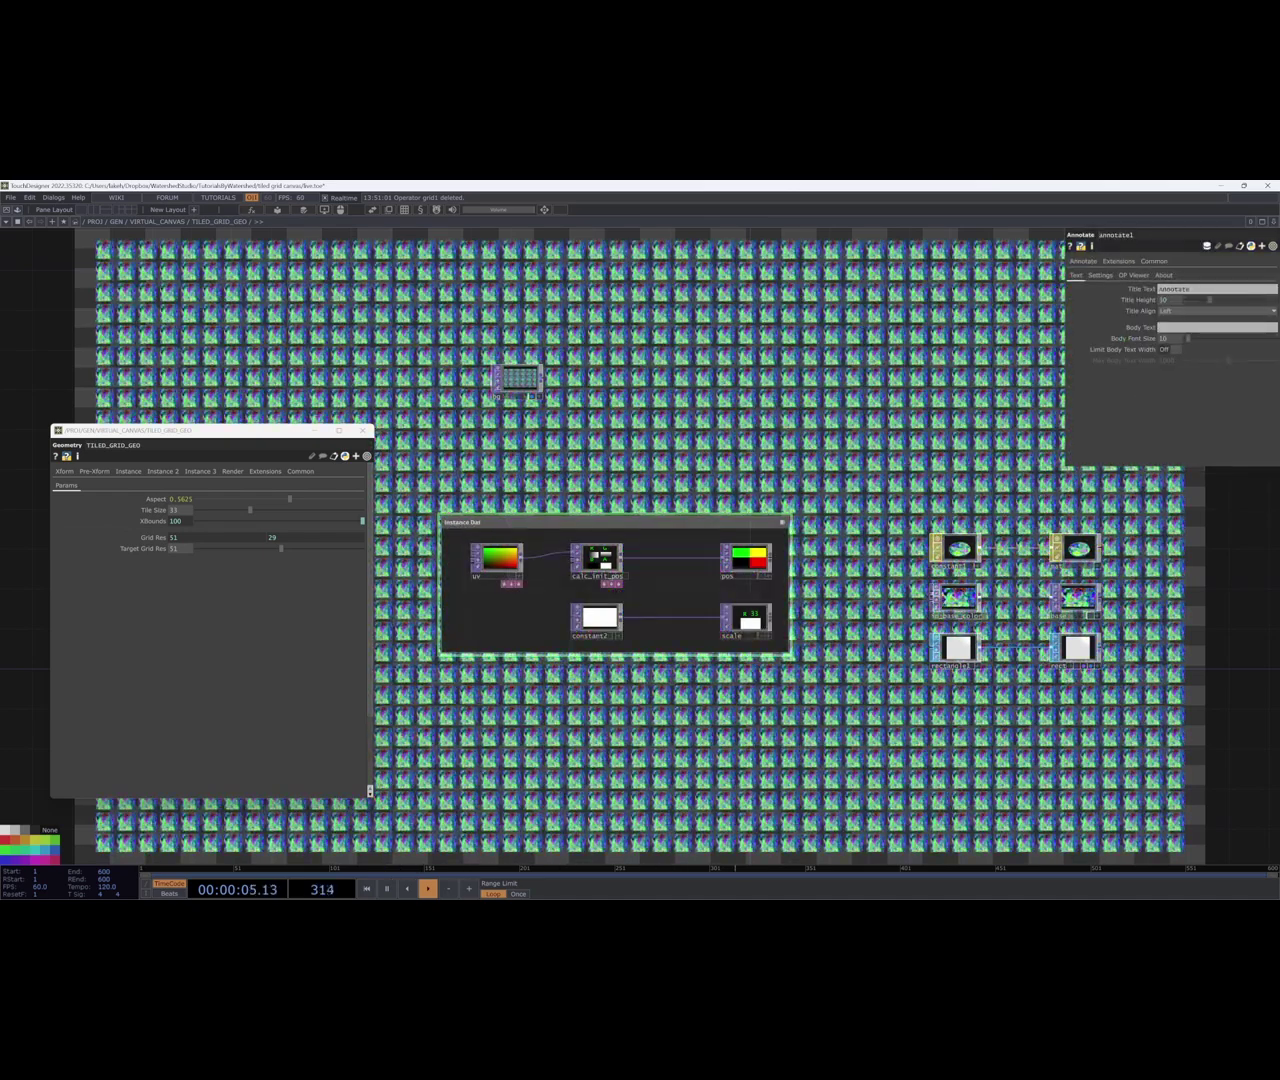
Frame the material, base color and rectangle operators in an annotation titled "Texturing" and enlarge it for additional operators.
left_click_drag(769, 439, 624, 469)
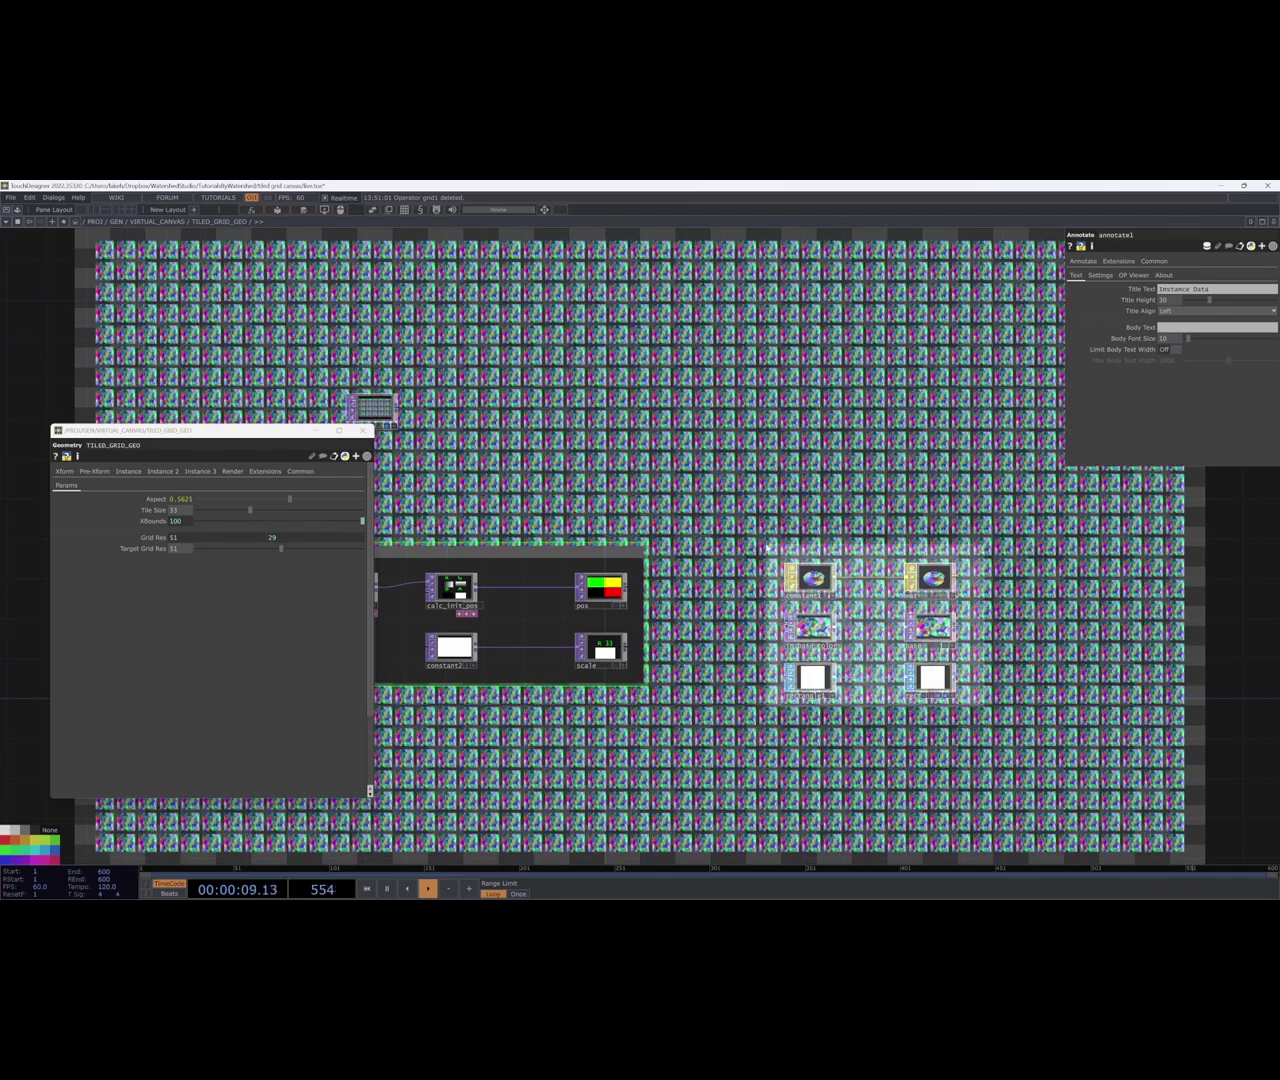
left_click(767, 547)
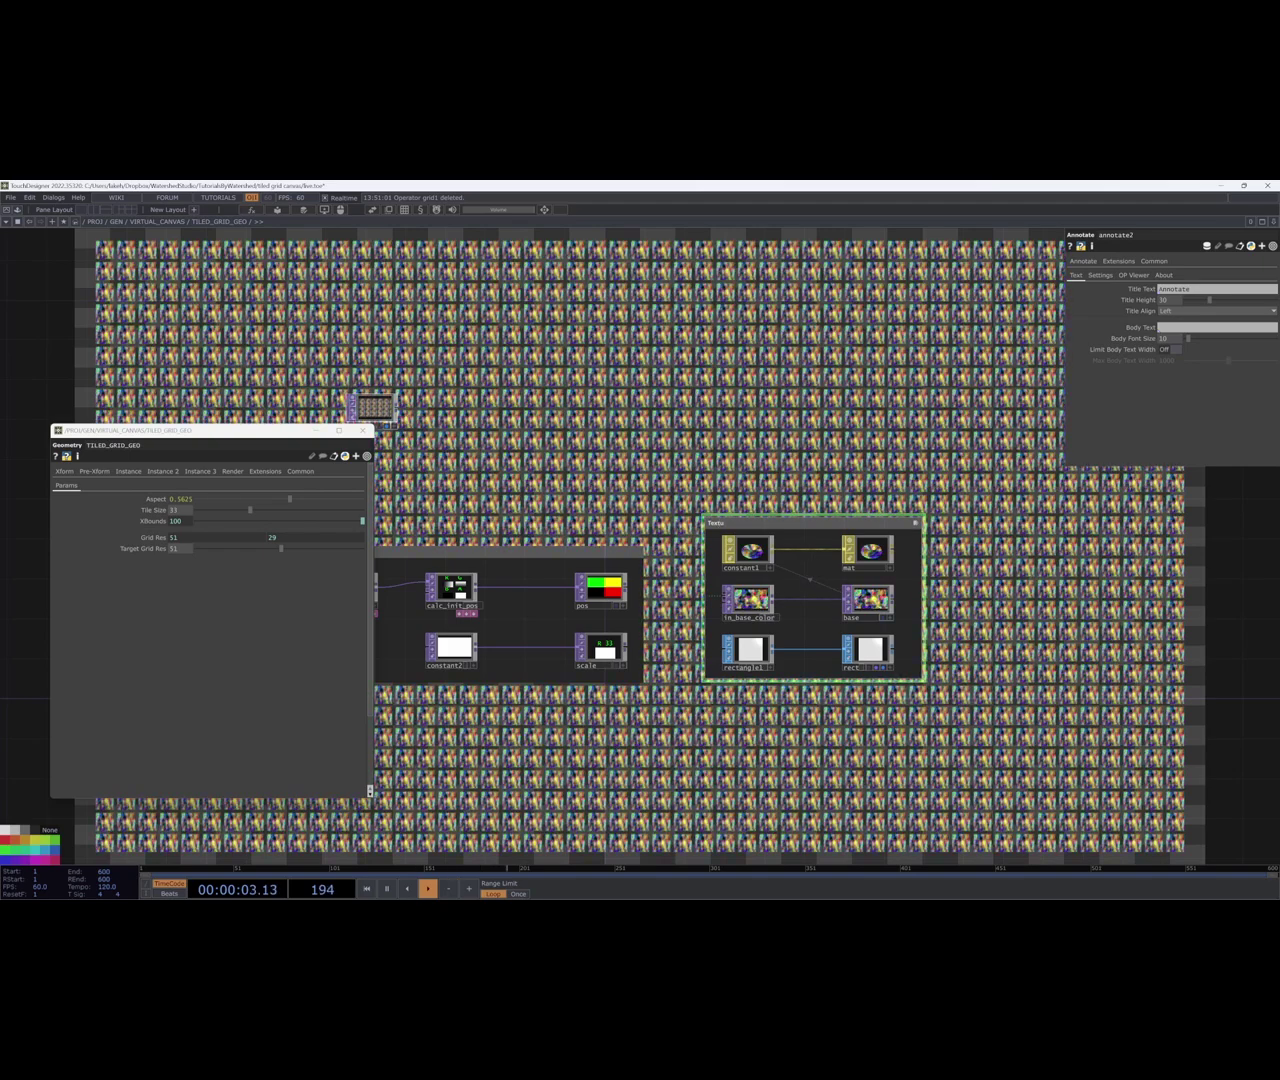
left_click_drag(993, 556, 893, 571)
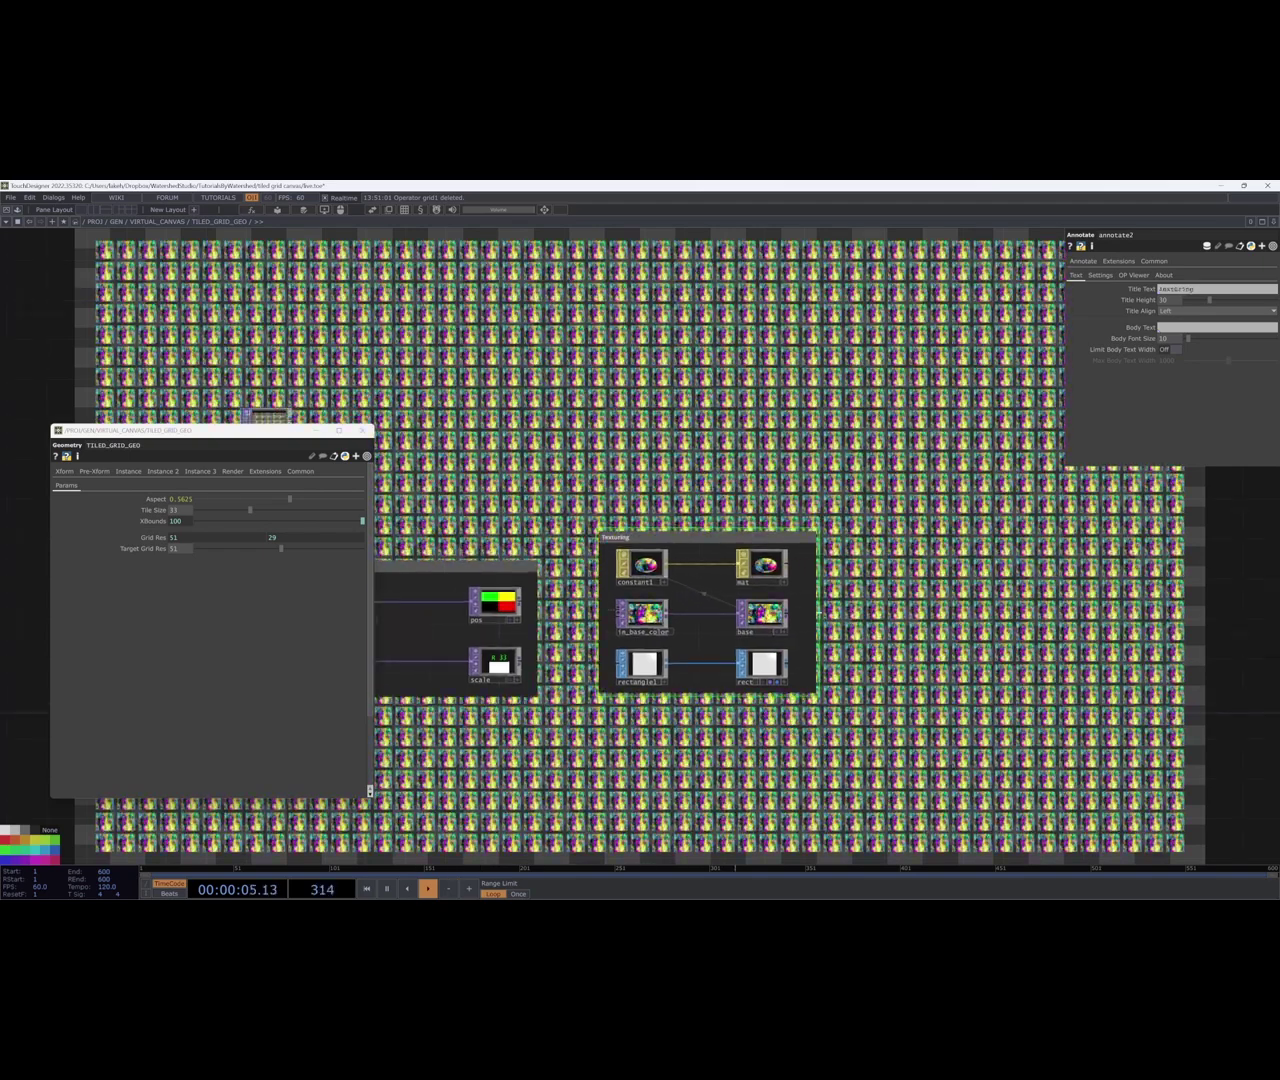
left_click_drag(1012, 611, 1045, 611)
left_click_drag(962, 606, 1028, 613)
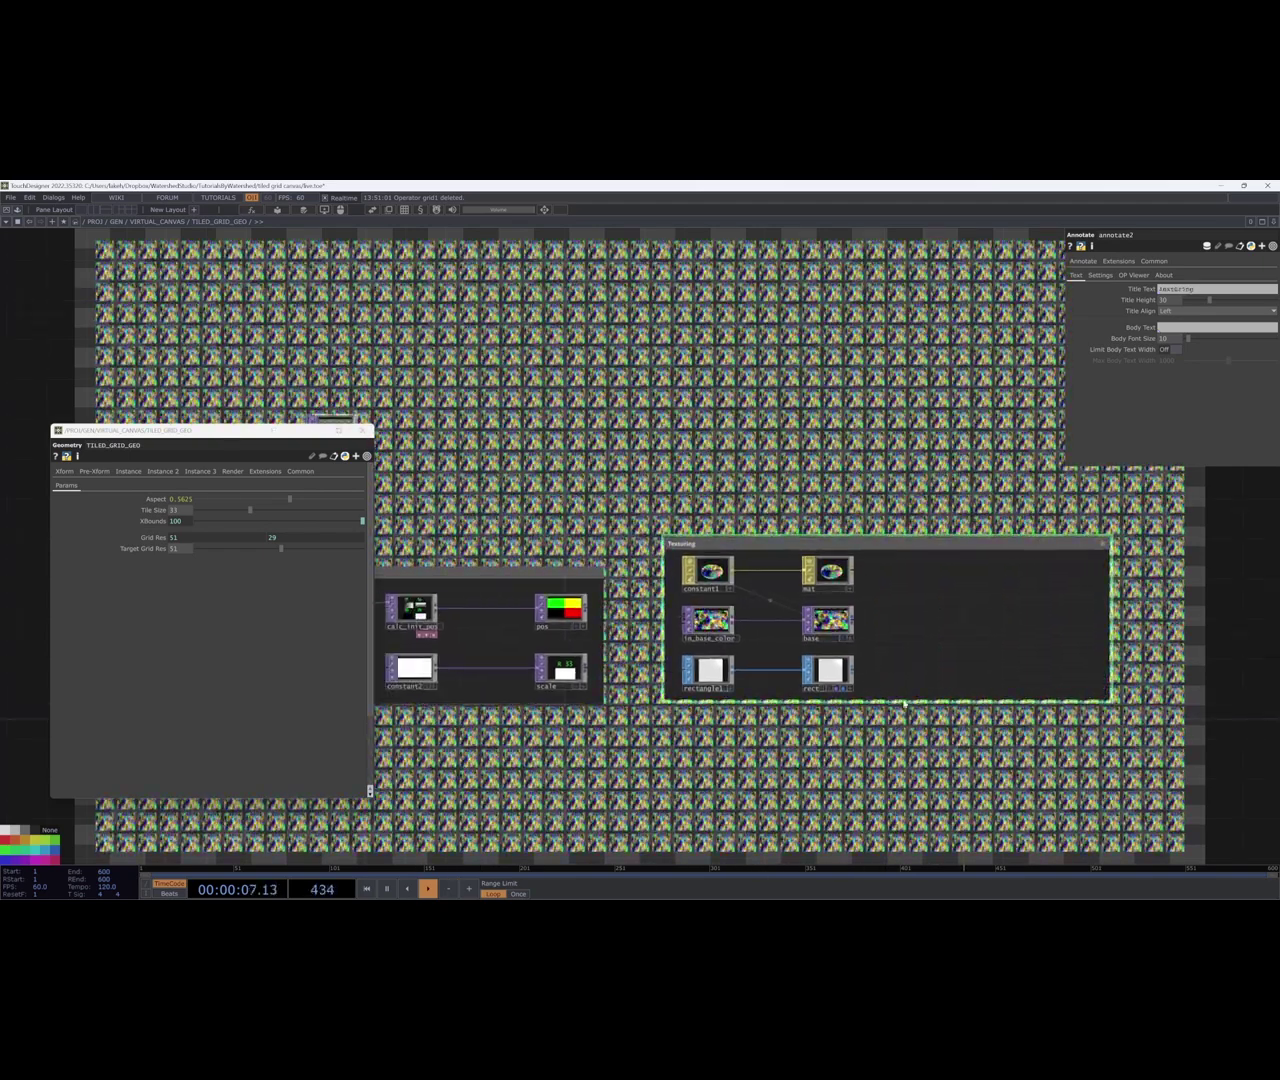
left_click_drag(902, 767, 901, 784)
left_click_drag(895, 726, 861, 729)
scroll(861, 729, "down", 3)
left_click_drag(934, 626, 830, 684)
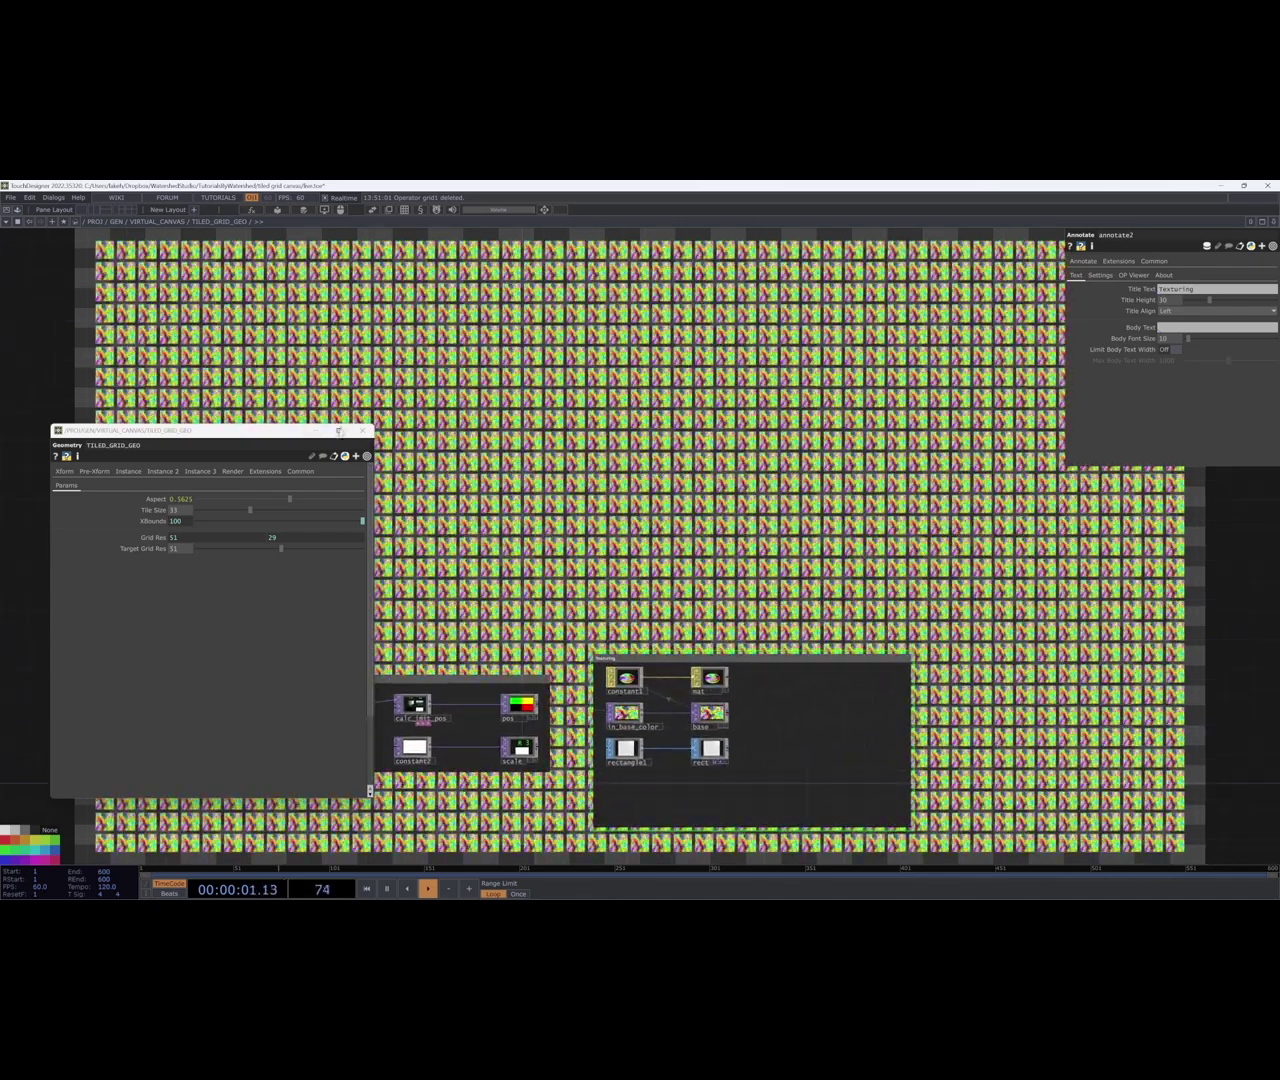
Close the TILED_GRID_GEO parameters and set the PROJ container's Output Resolution to 1000 by 1000.
left_click(364, 430)
left_click_drag(754, 483, 703, 512)
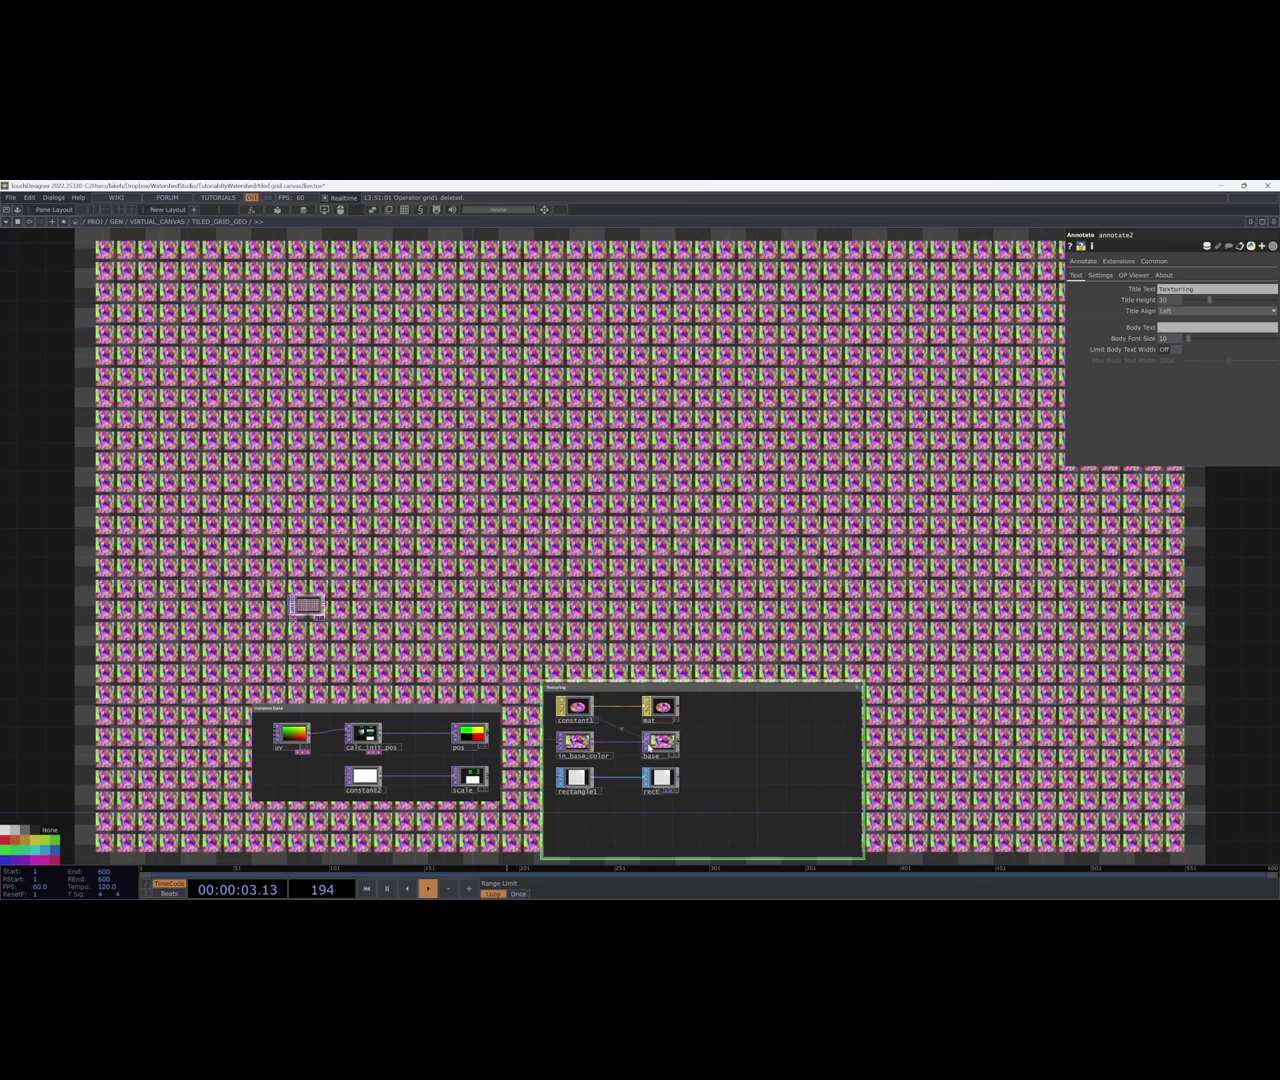
scroll(562, 751, "up", 10)
scroll(706, 430, "down", 10)
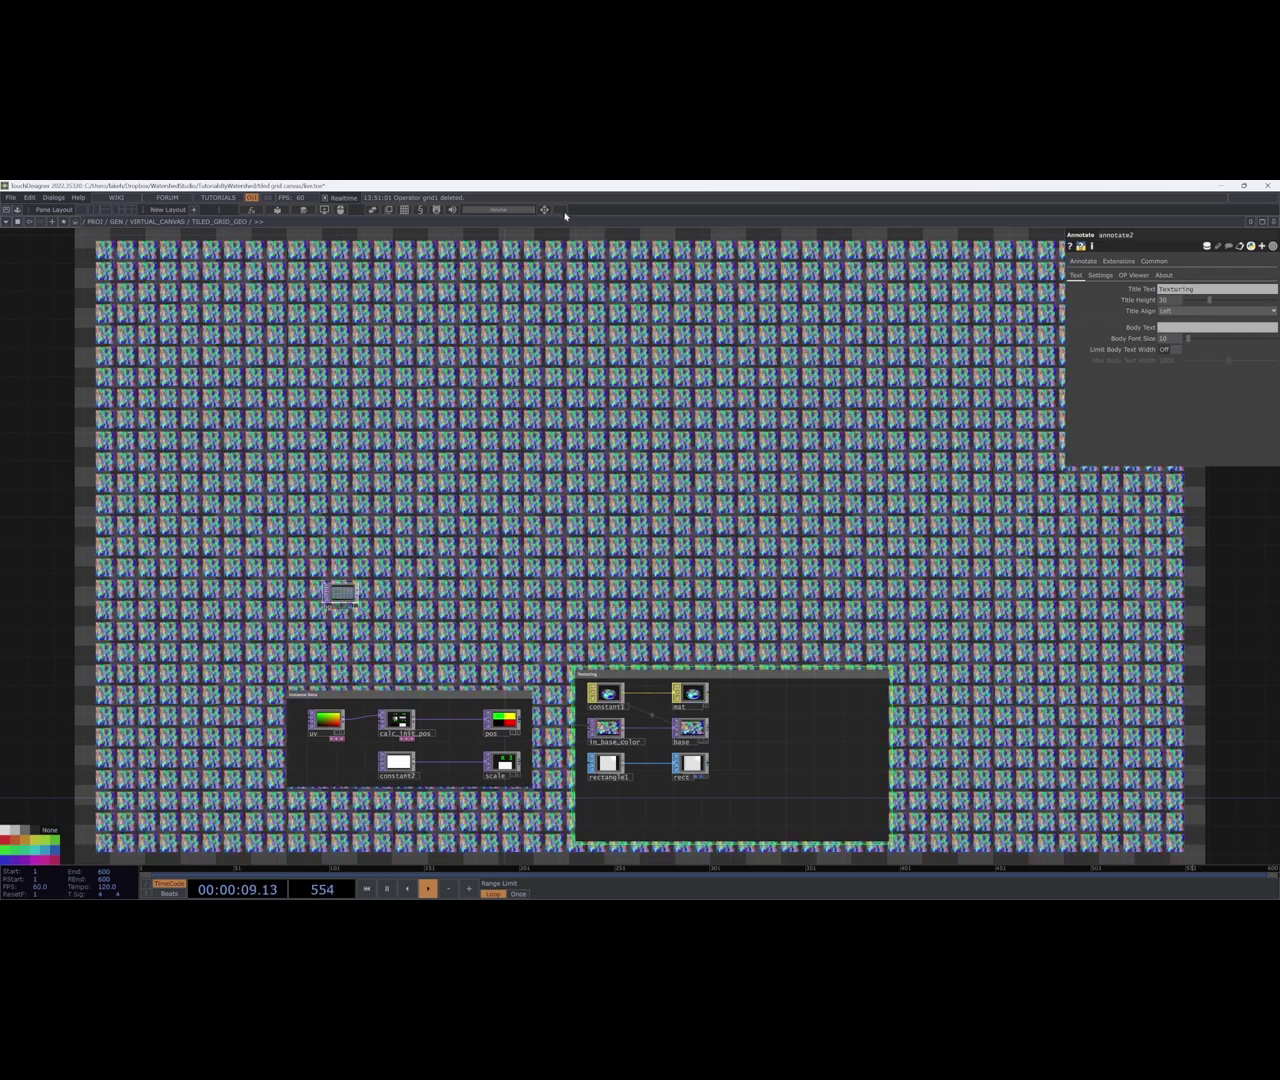
left_click(563, 212)
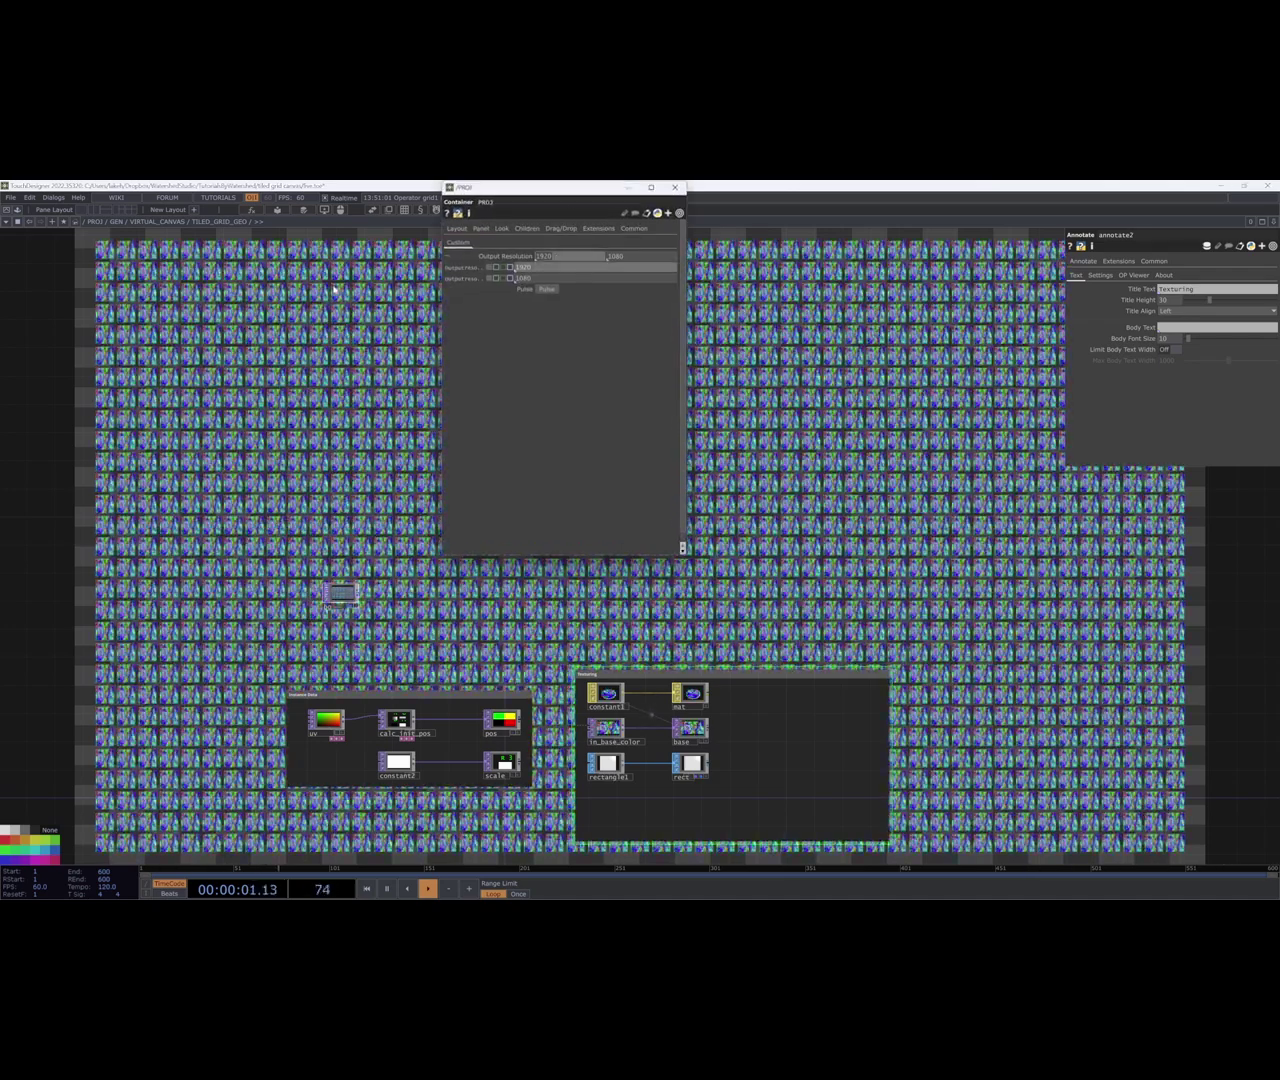
type("1000")
key("Tab")
type("1000")
key("Tab")
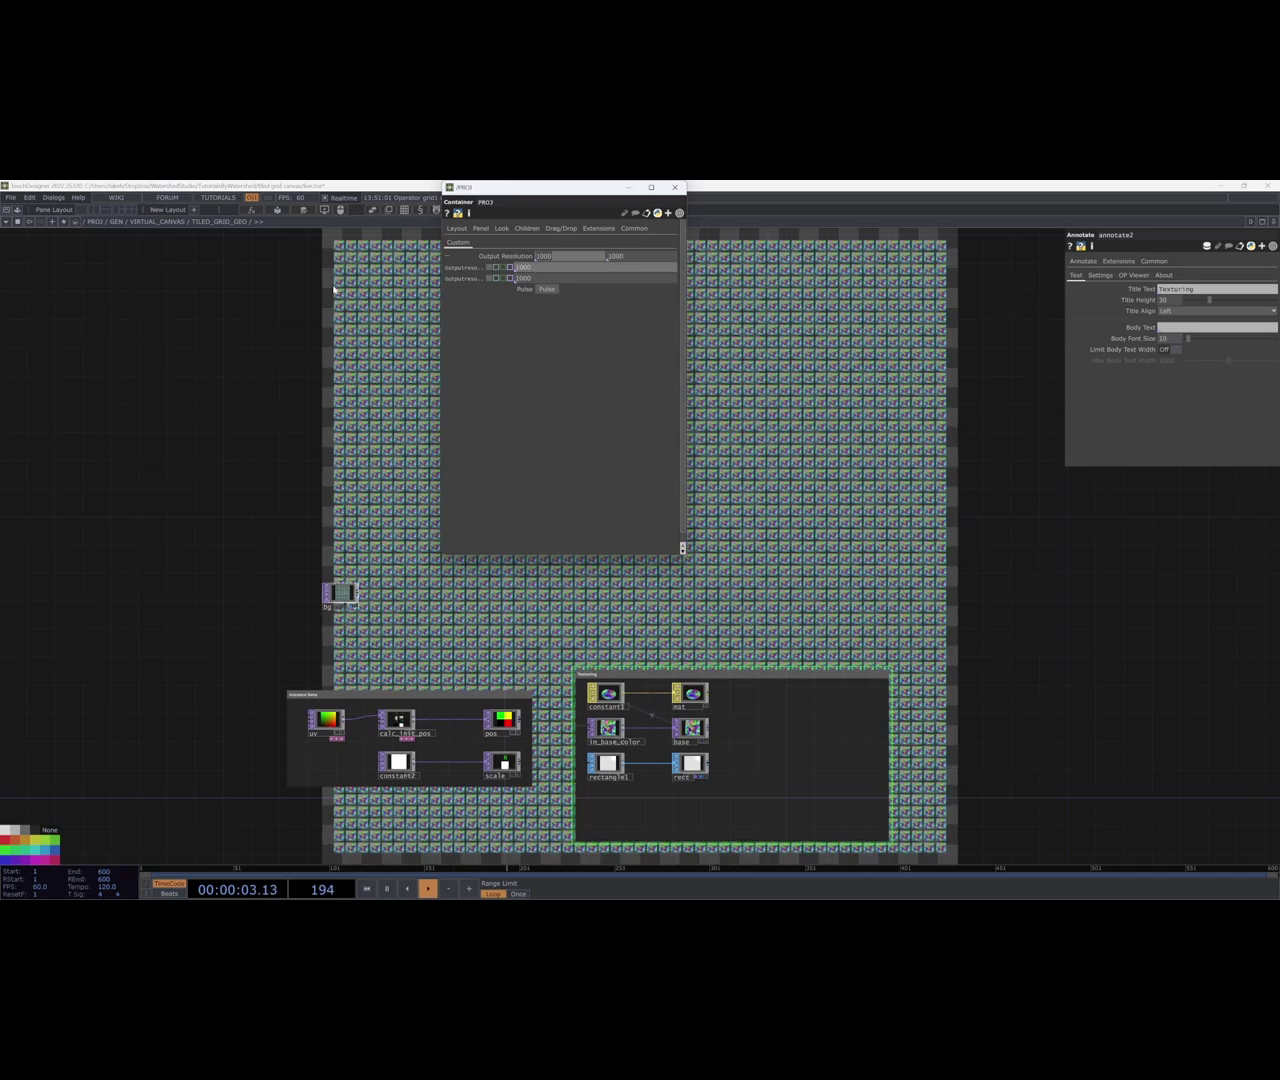
left_click(675, 187)
Reopen TILED_GRID_GEO's parameters and set Target Grid Res to 2 and Tile Size to 980.
left_click_drag(746, 427, 716, 377)
left_click_drag(447, 580, 449, 580)
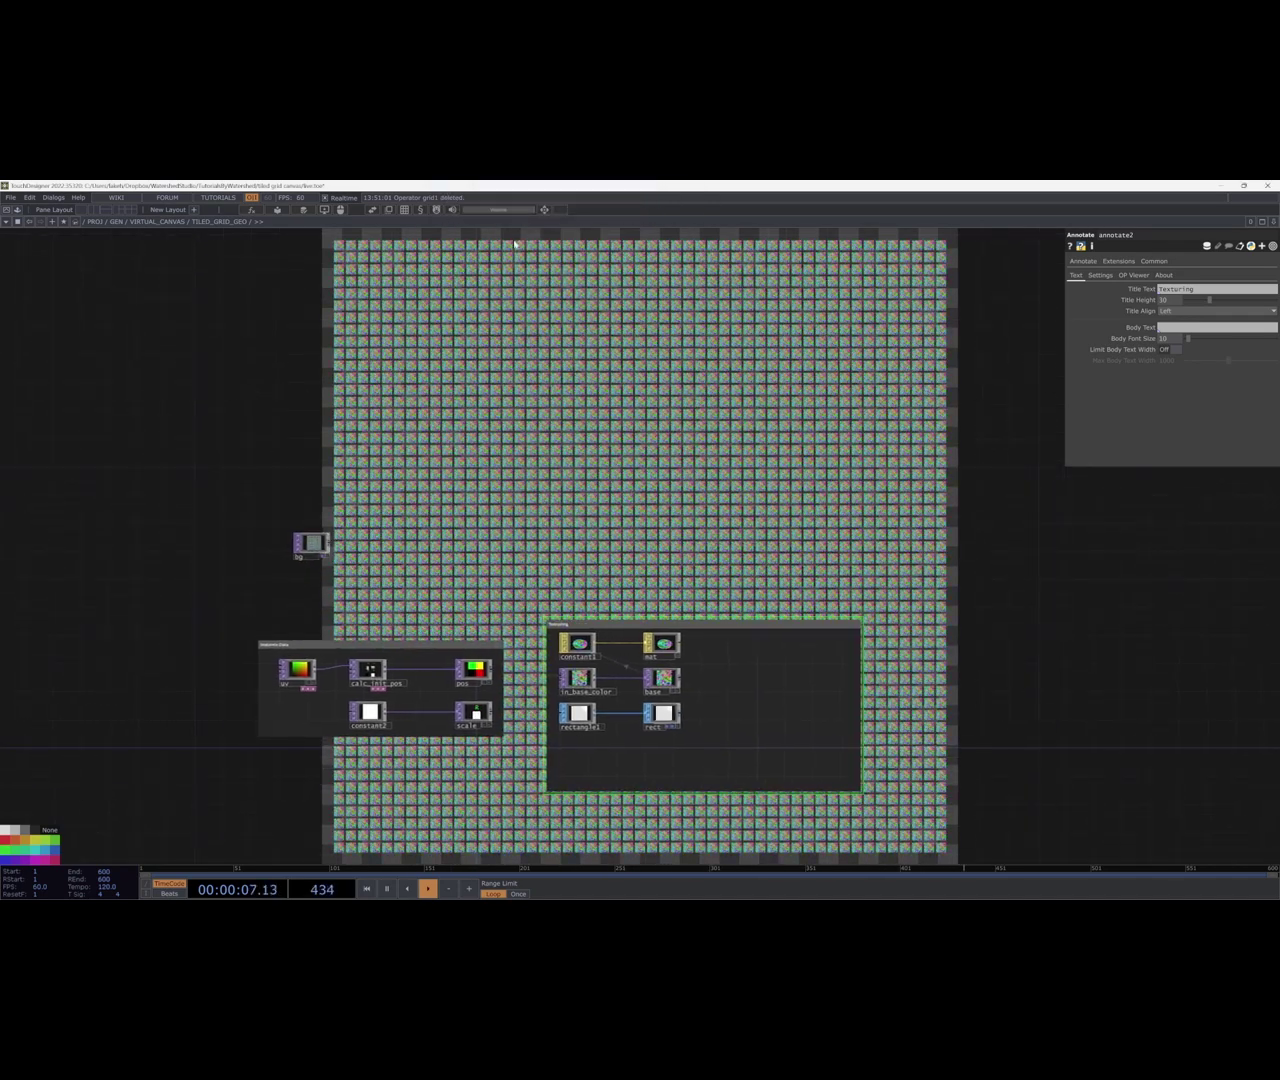
left_click(557, 212)
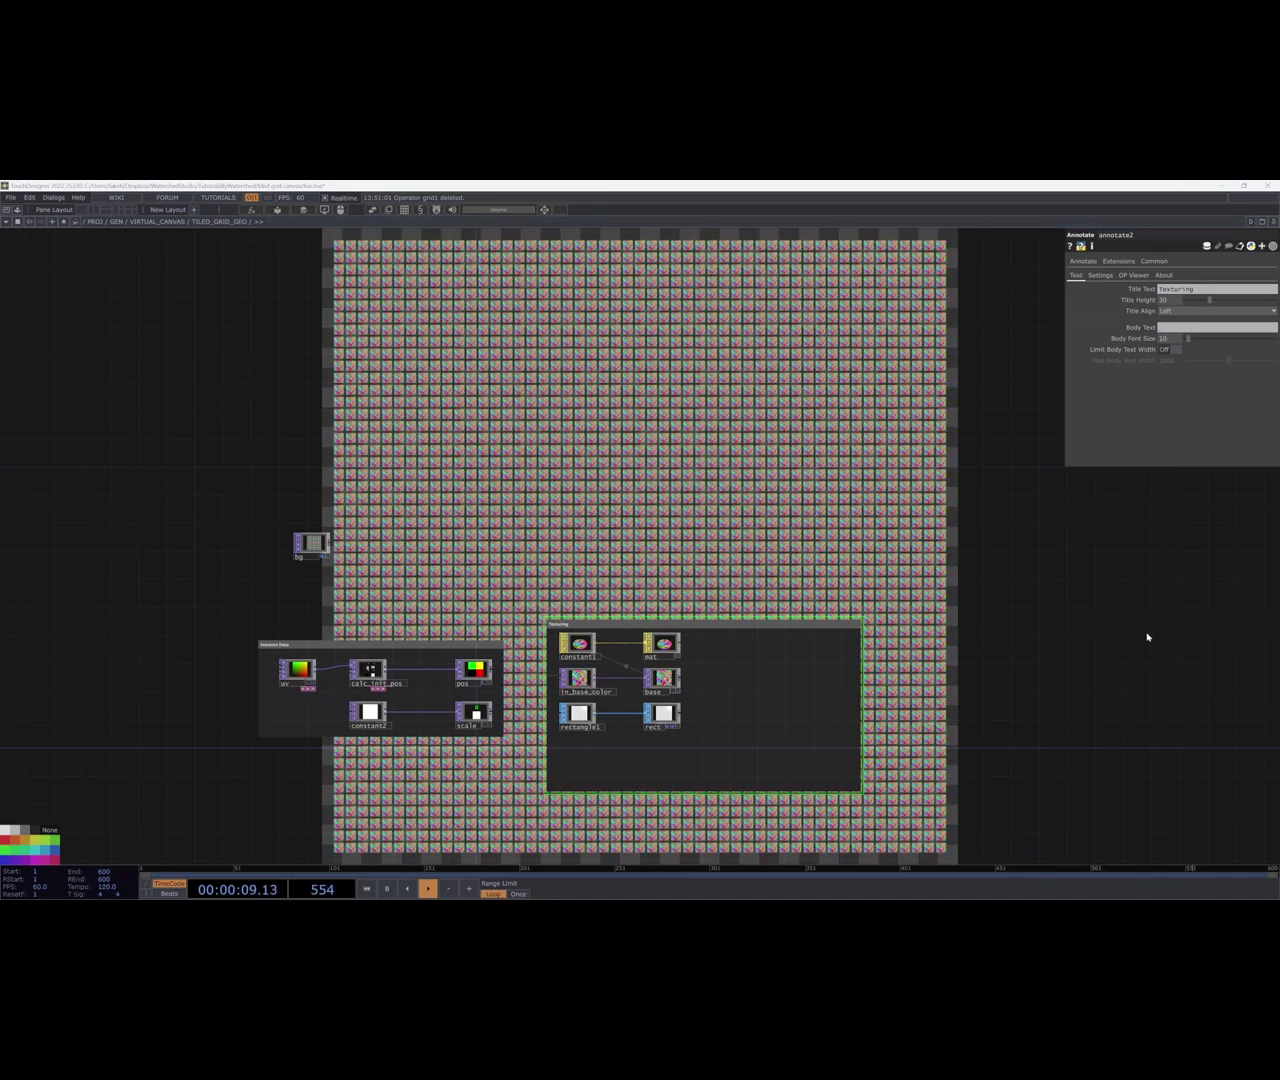
key("shift+p")
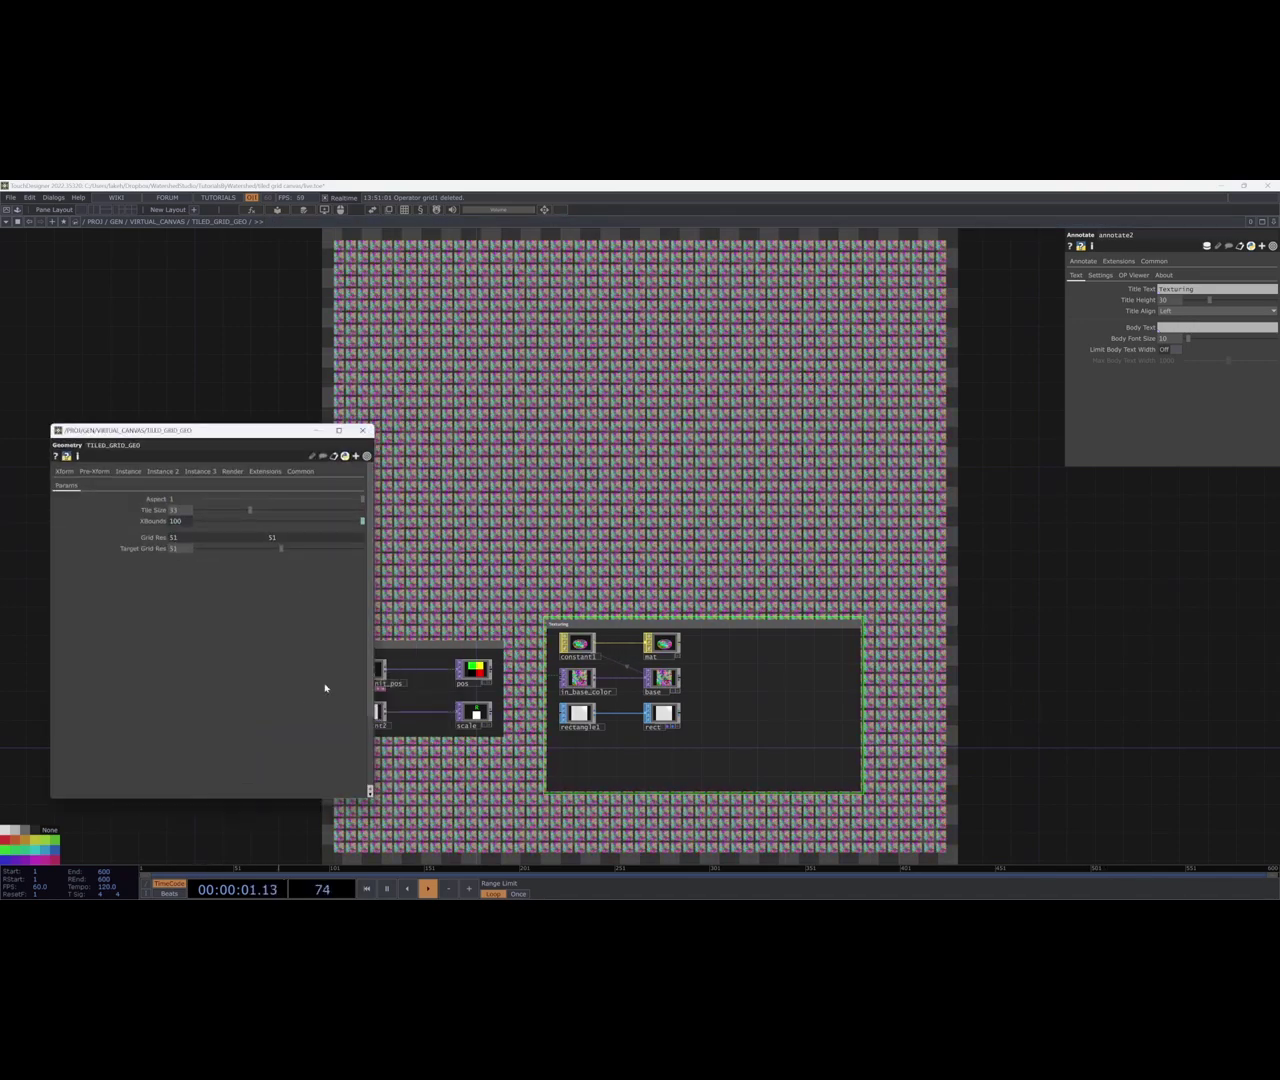
left_click_drag(279, 548, 364, 515)
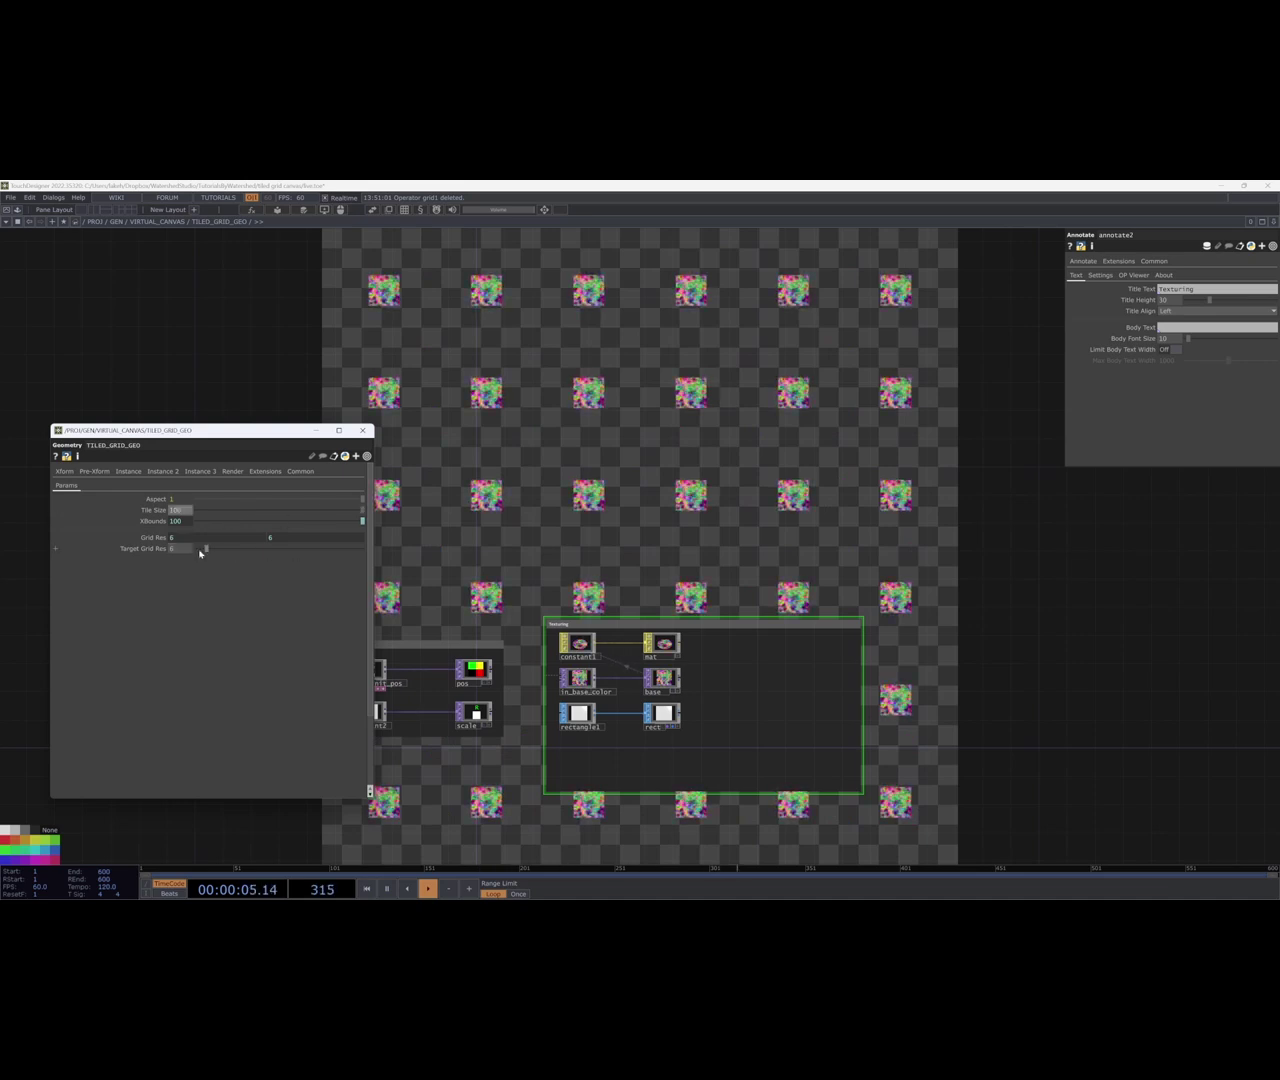
left_click_drag(206, 550, 202, 551)
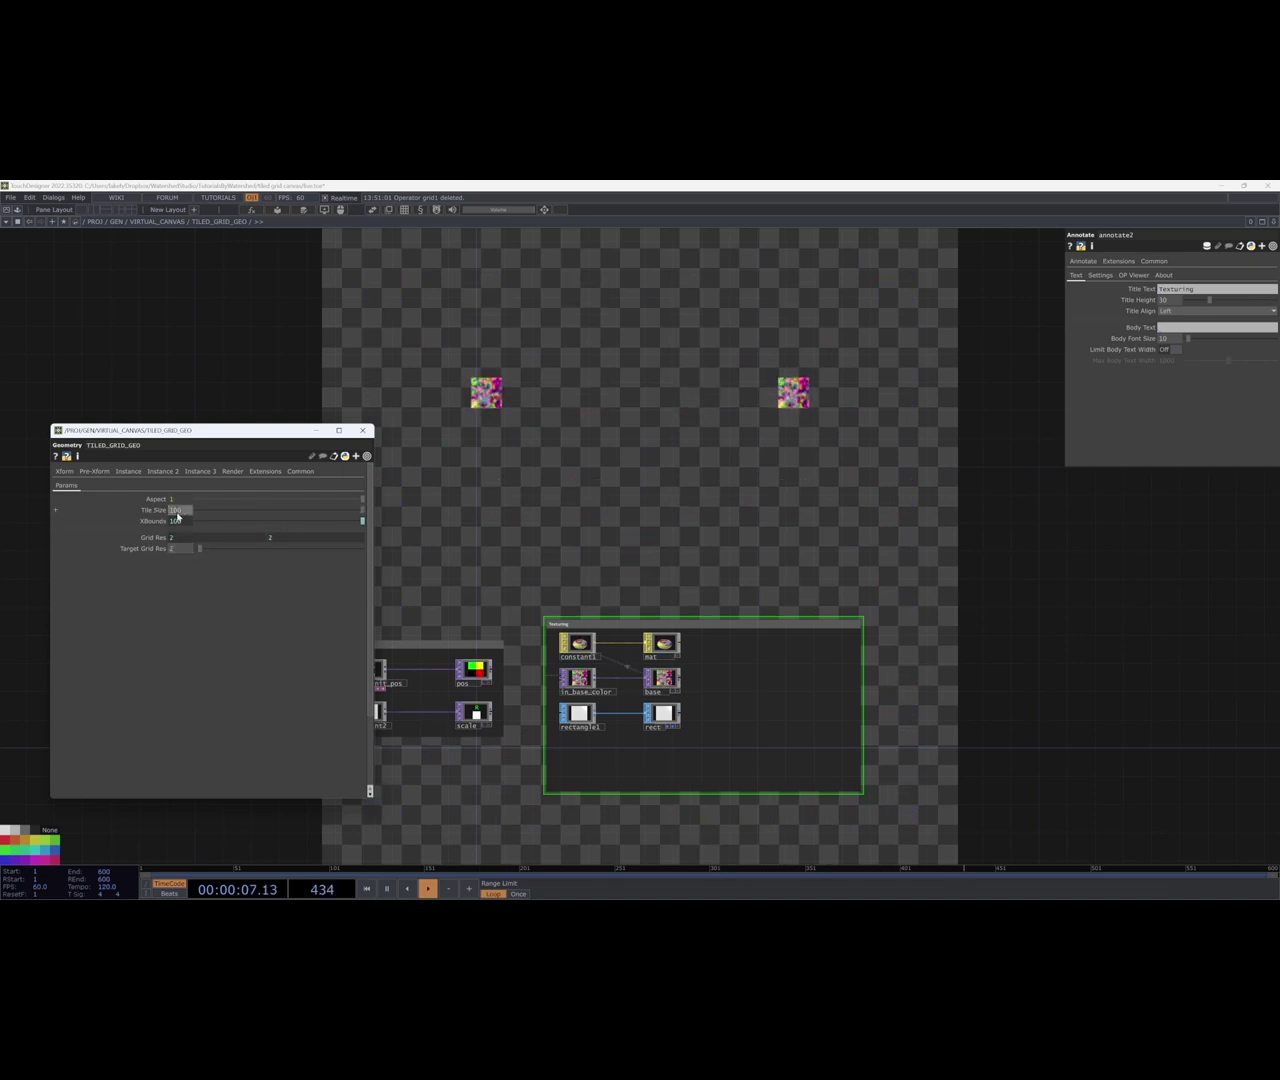
middle_click_drag(177, 513, 177, 496)
Narrow the floating parameter window and examine the 2 by 2 tile grid alongside the Texturing operators.
mouse_move(724, 490)
left_mouse_down()
mouse_move(744, 512)
mouse_move(773, 502)
mouse_move(740, 551)
mouse_move(746, 579)
left_mouse_up()
left_click_drag(543, 626, 454, 844)
left_click_drag(430, 602, 492, 545)
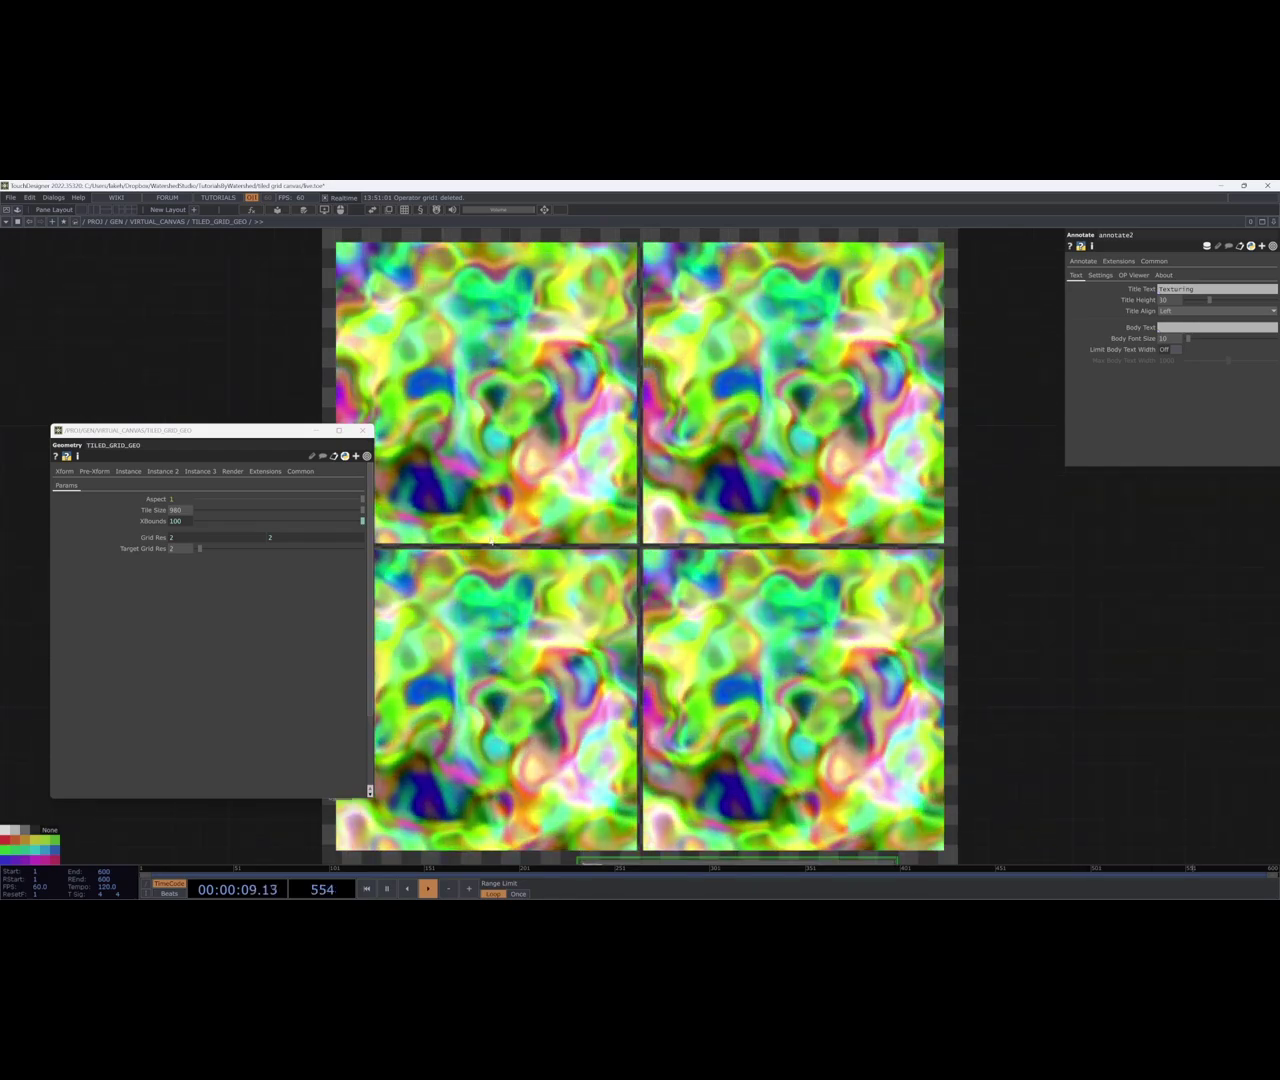
left_click_drag(375, 444, 245, 442)
mouse_move(570, 501)
left_mouse_down()
mouse_move(564, 456)
mouse_move(590, 404)
left_mouse_up()
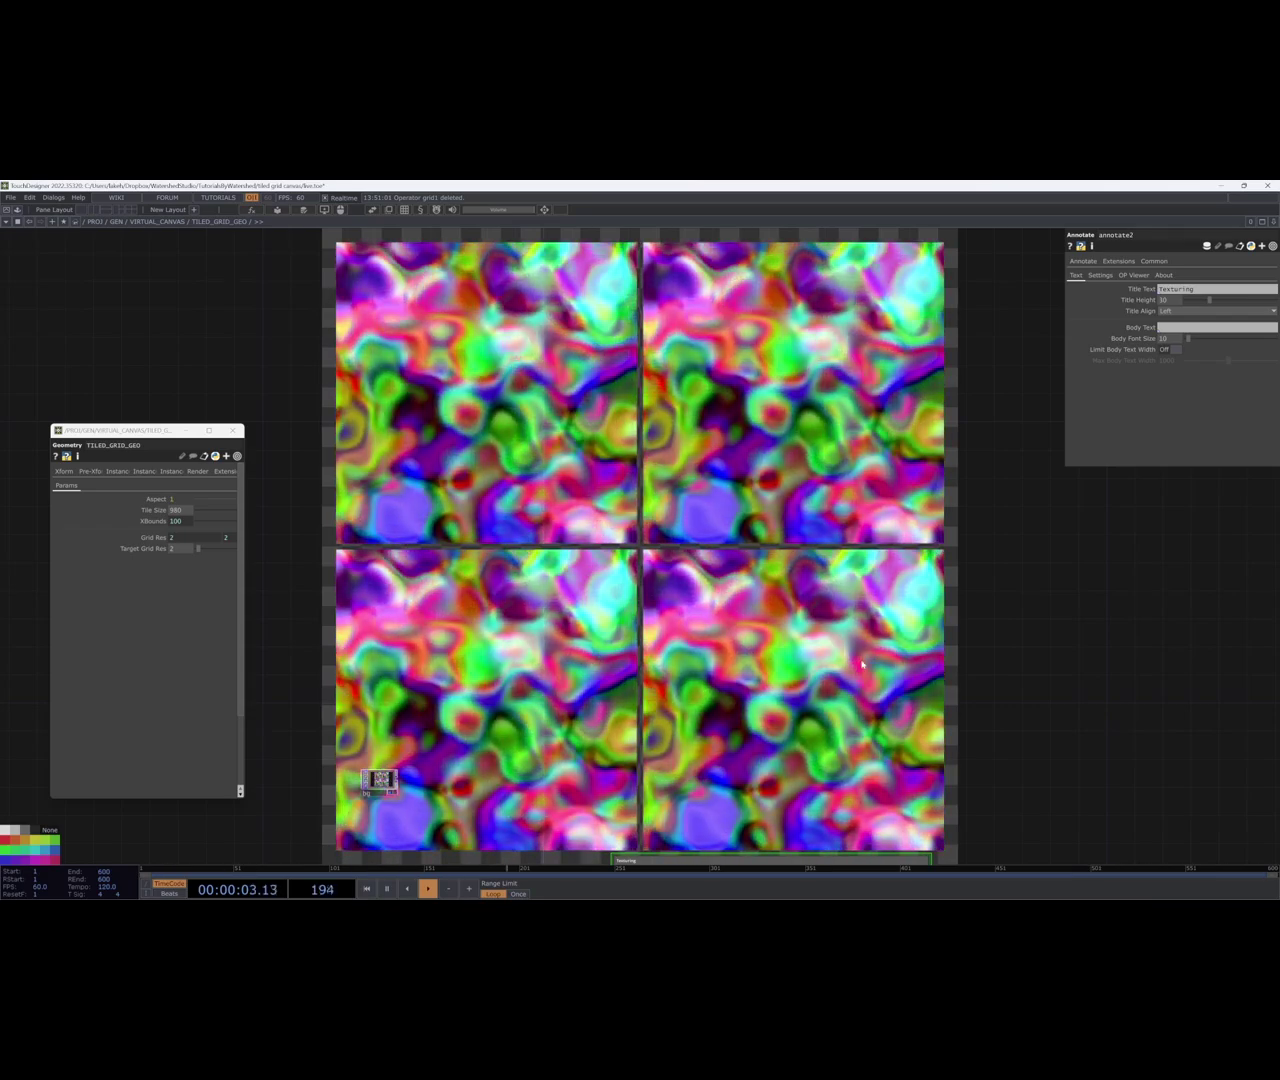
scroll(862, 664, "down", 5)
left_click_drag(792, 770, 767, 623)
scroll(767, 623, "up", 8)
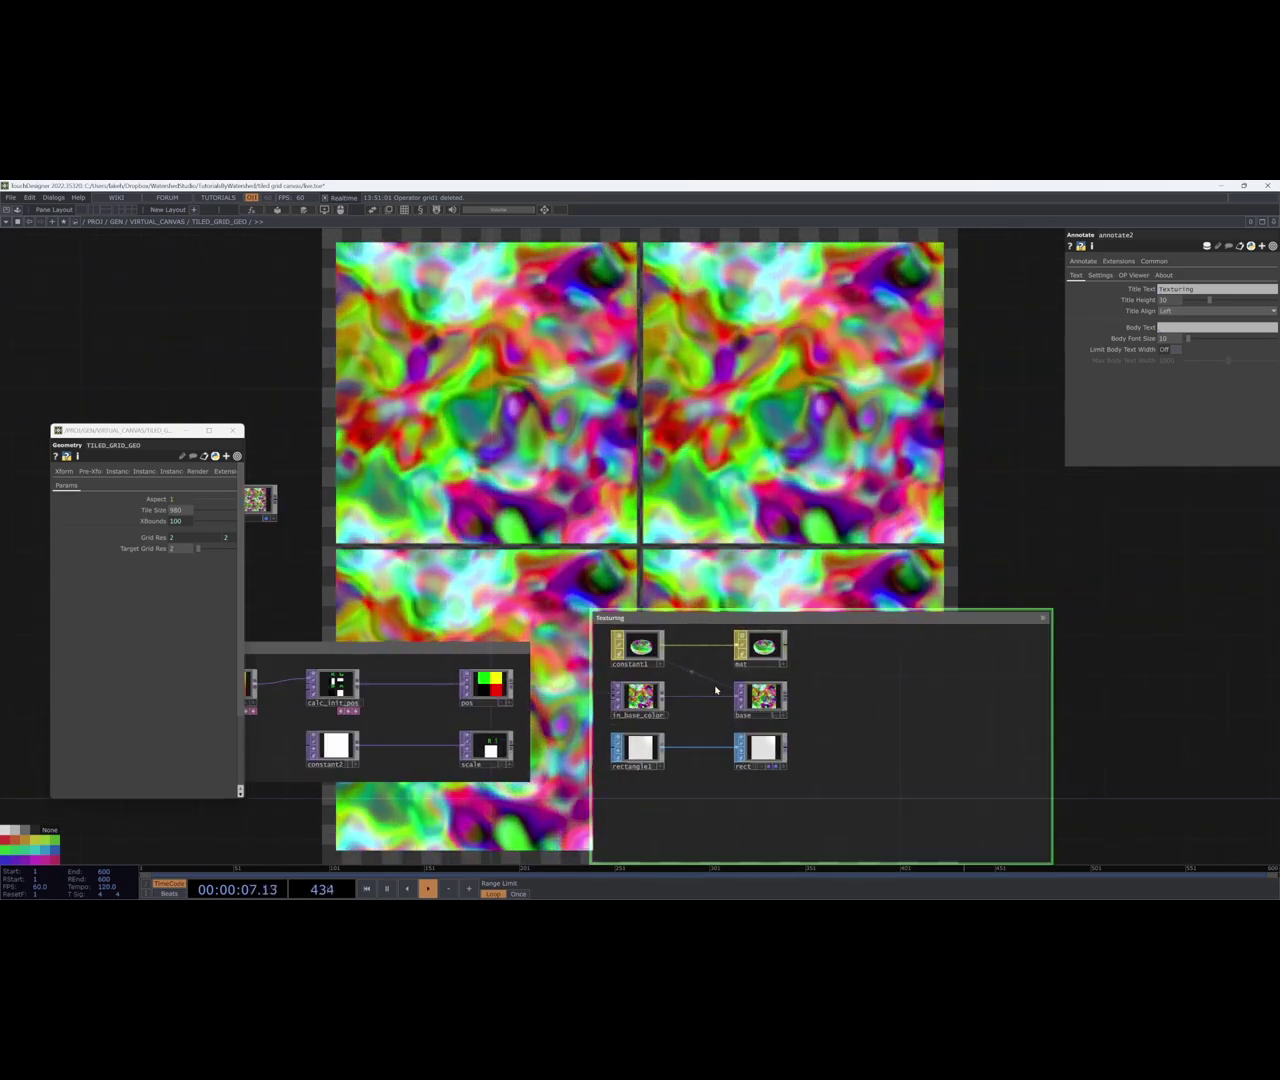
scroll(716, 690, "down", 3)
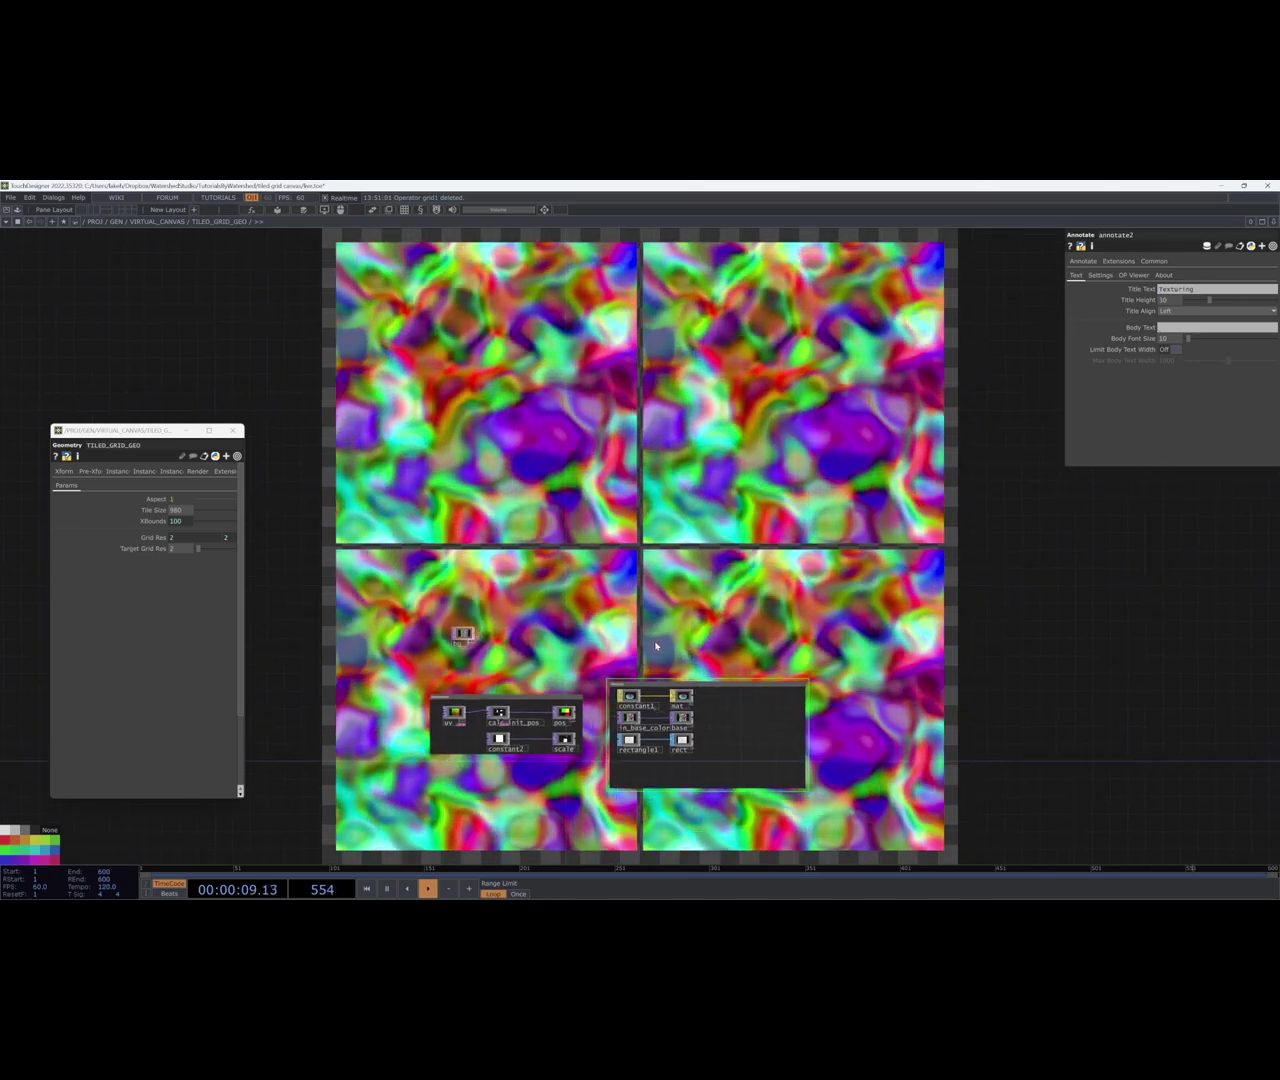
left_click_drag(601, 632, 641, 602)
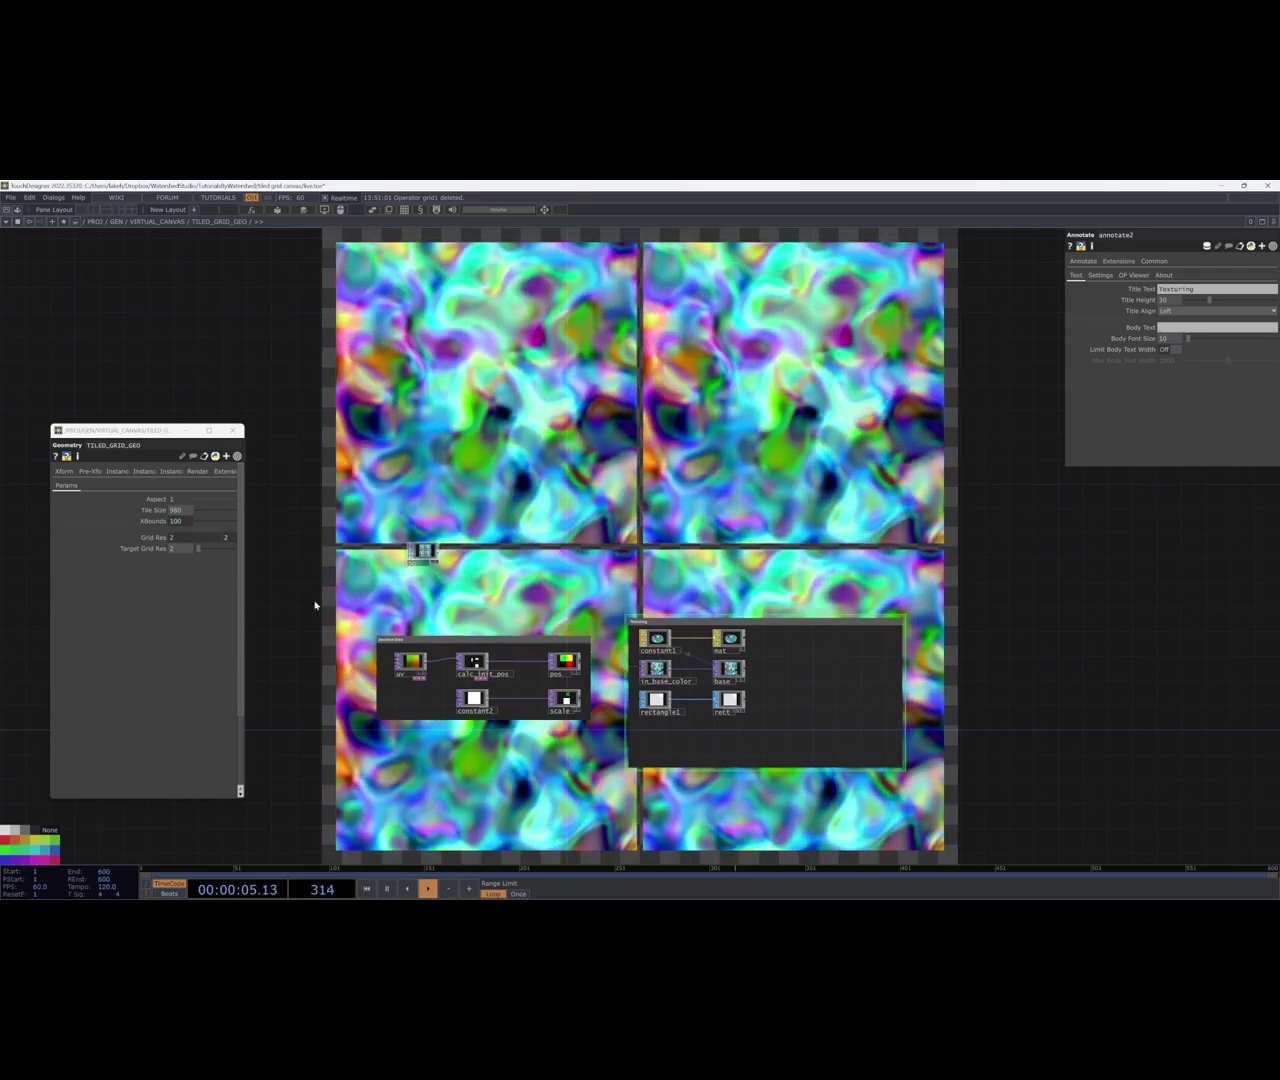
Show TILED_GRID_GEO's Instance 2 parameters and examine the texture coordinate settings and the in_base_color texture.
left_click_drag(246, 517, 323, 517)
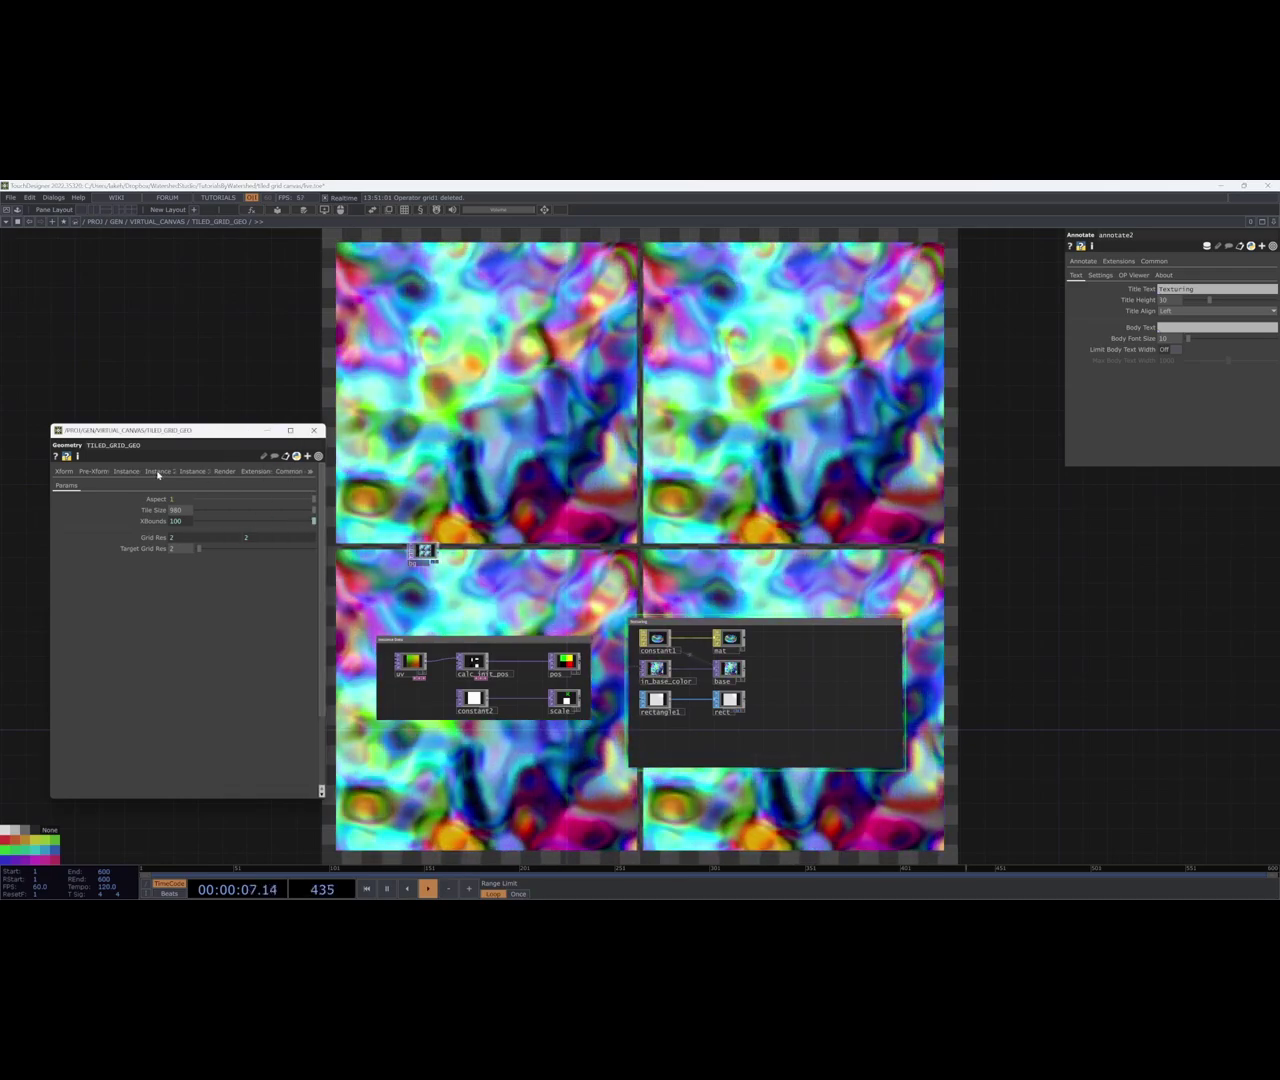
left_click(159, 471)
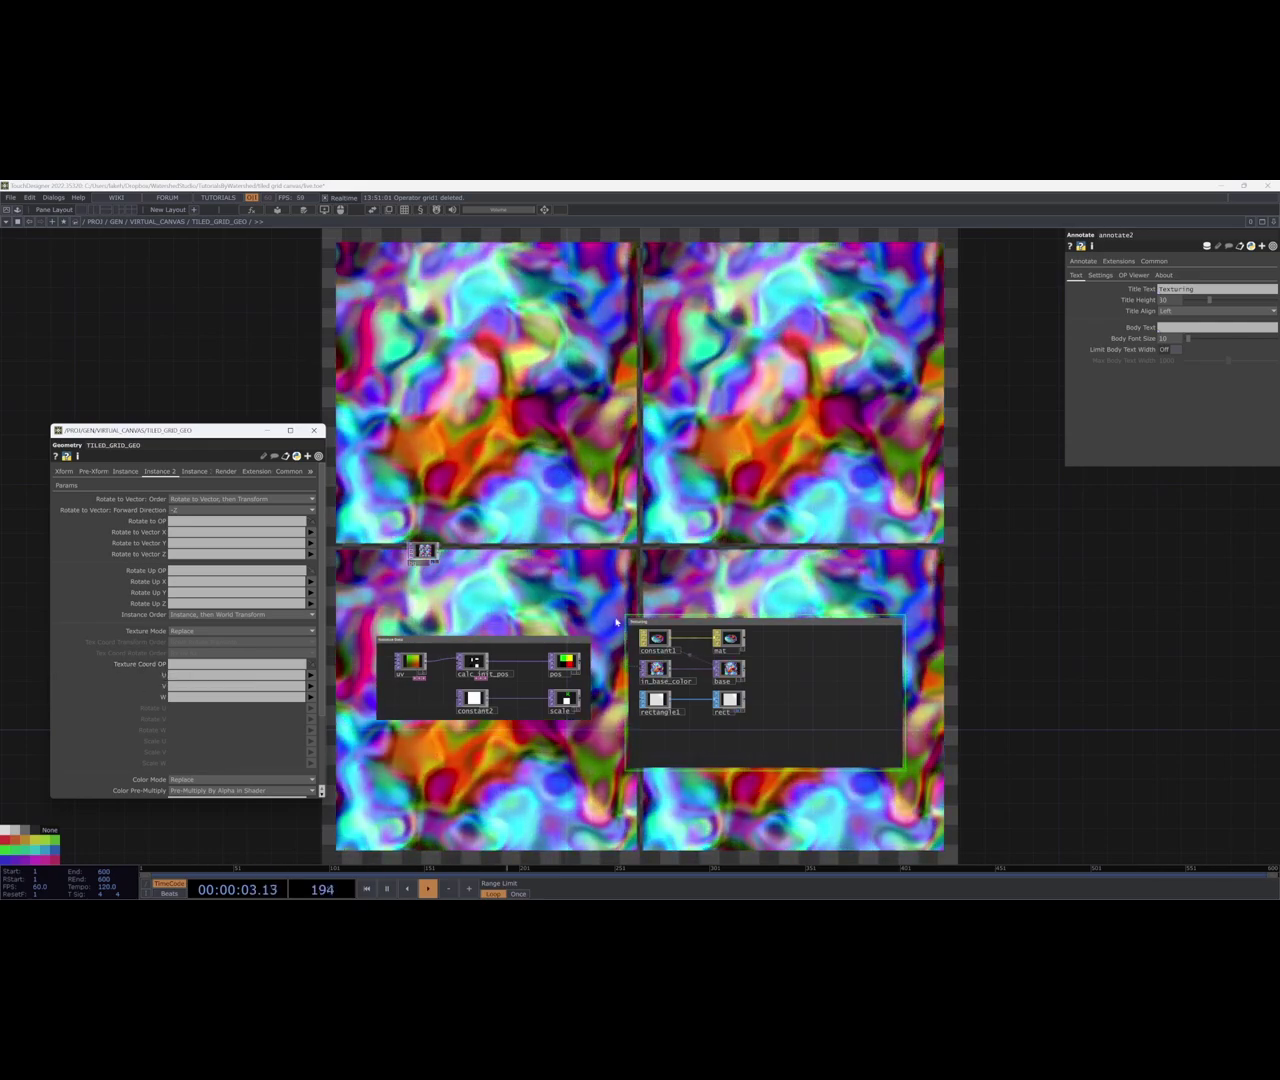
left_click_drag(621, 580, 665, 545)
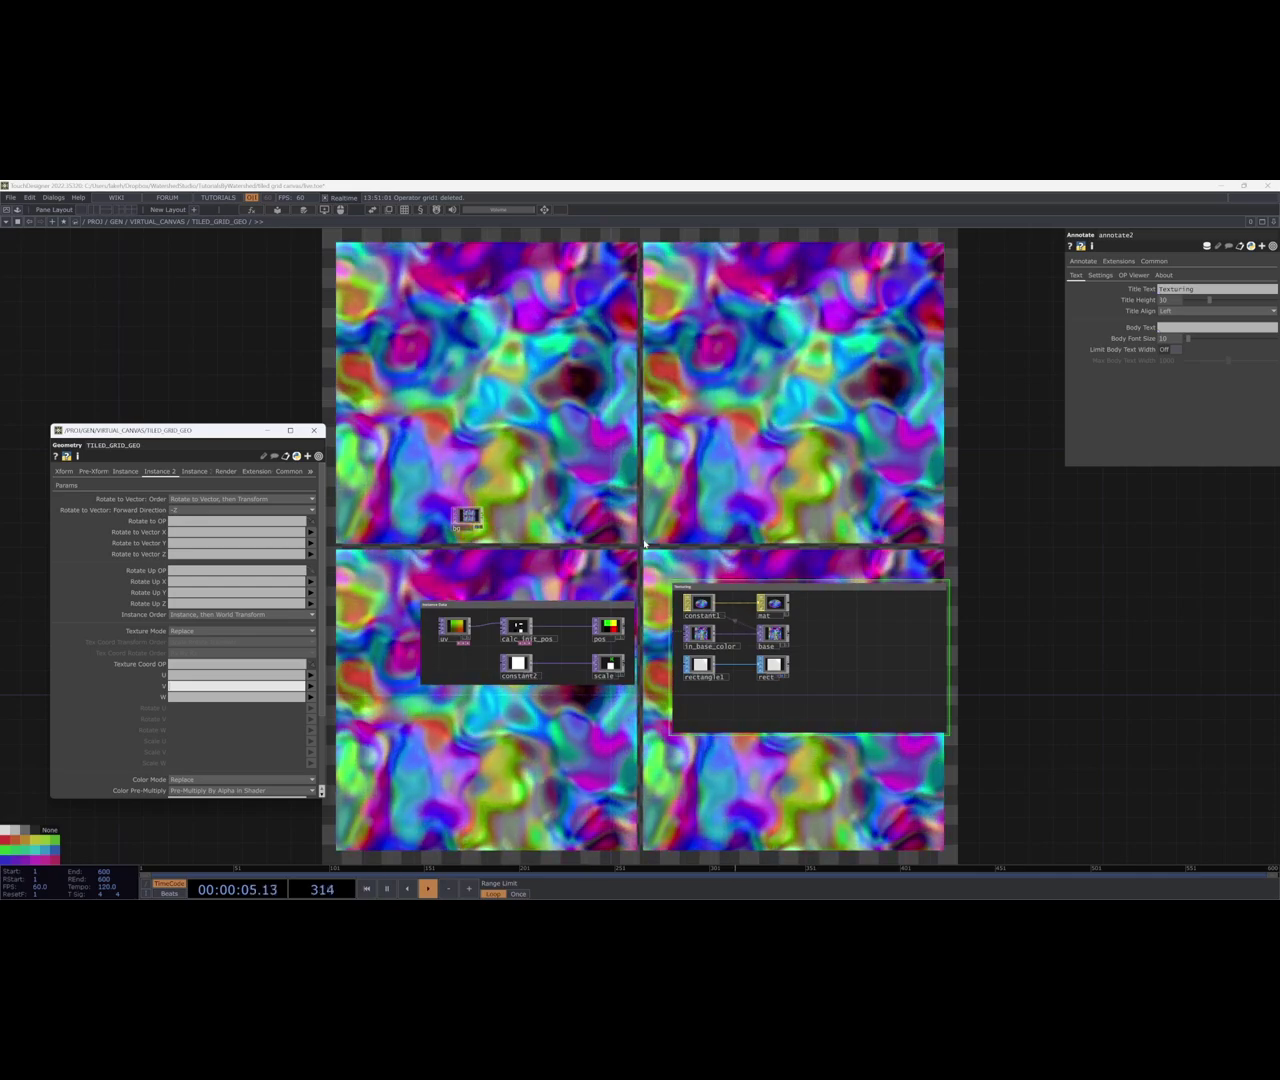
scroll(700, 634, "up", 10)
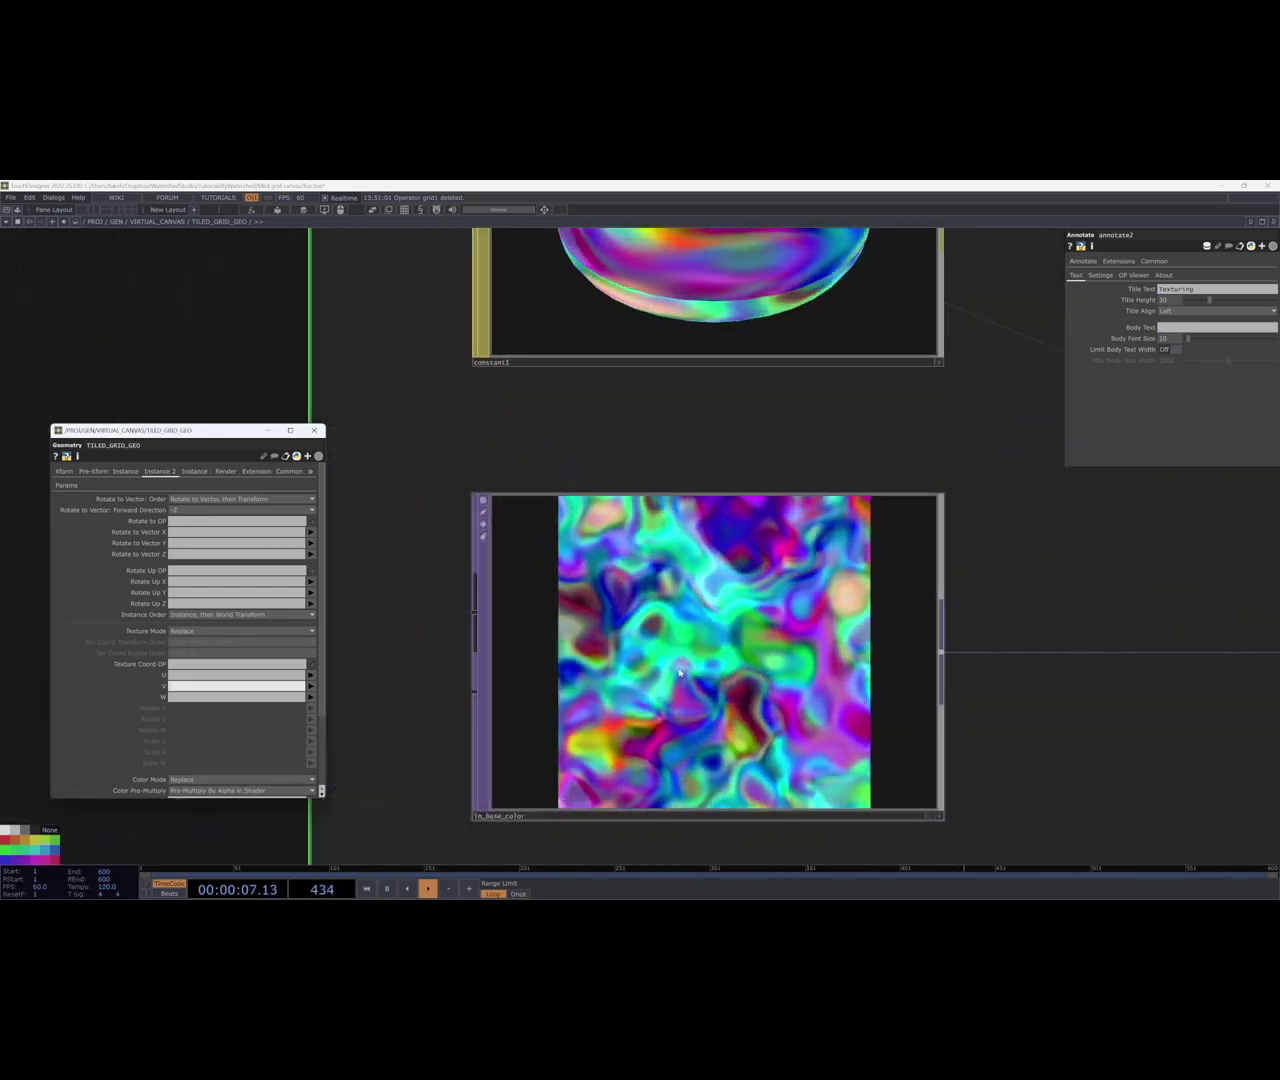
scroll(680, 661, "down", 10)
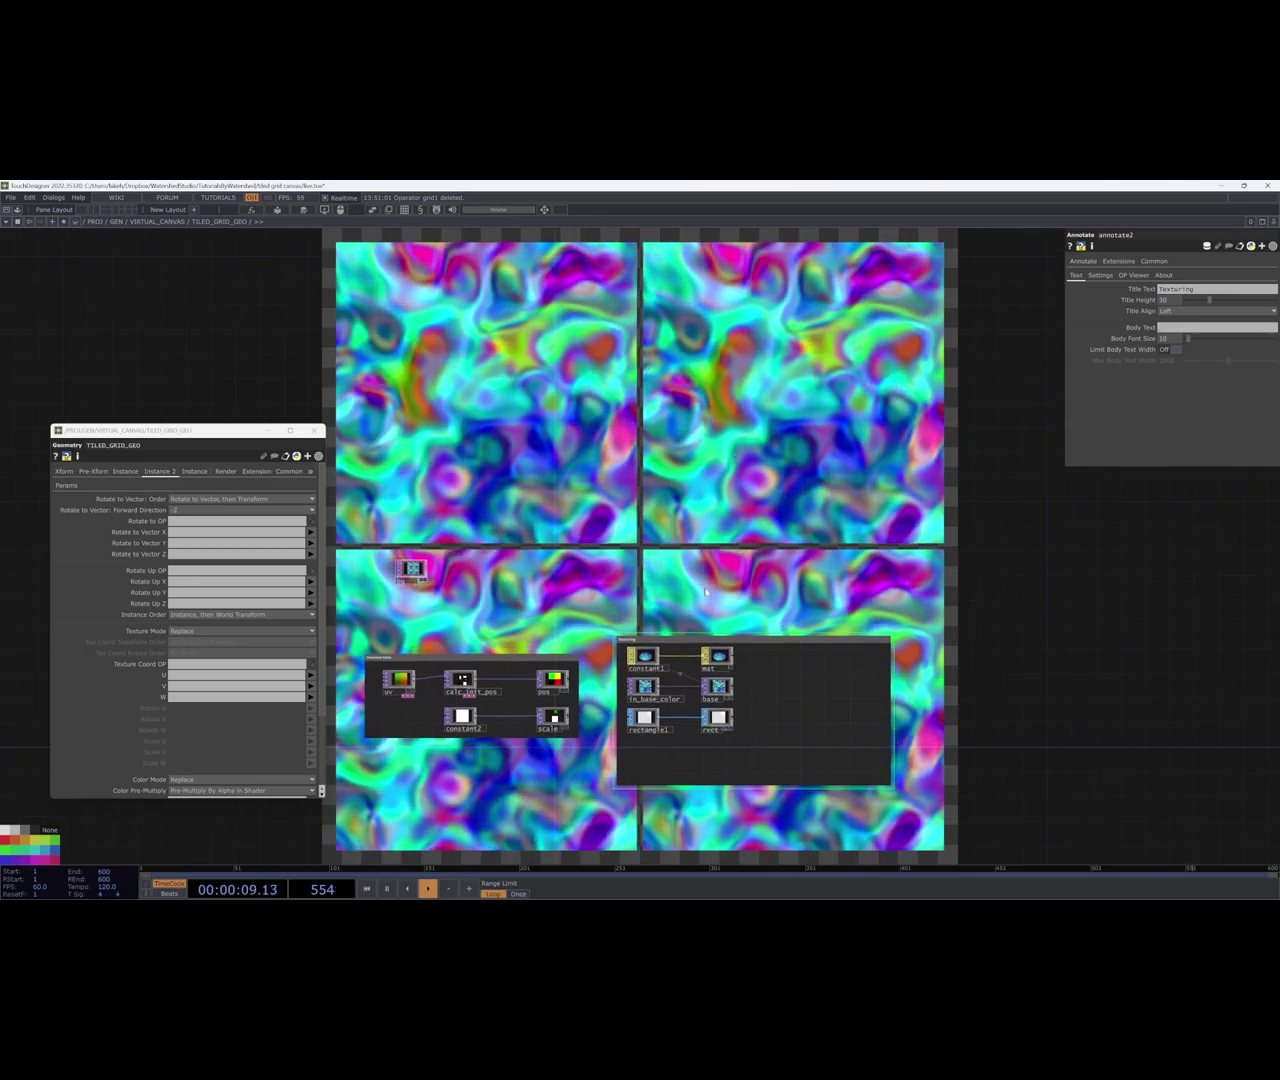
left_click_drag(586, 651, 611, 626)
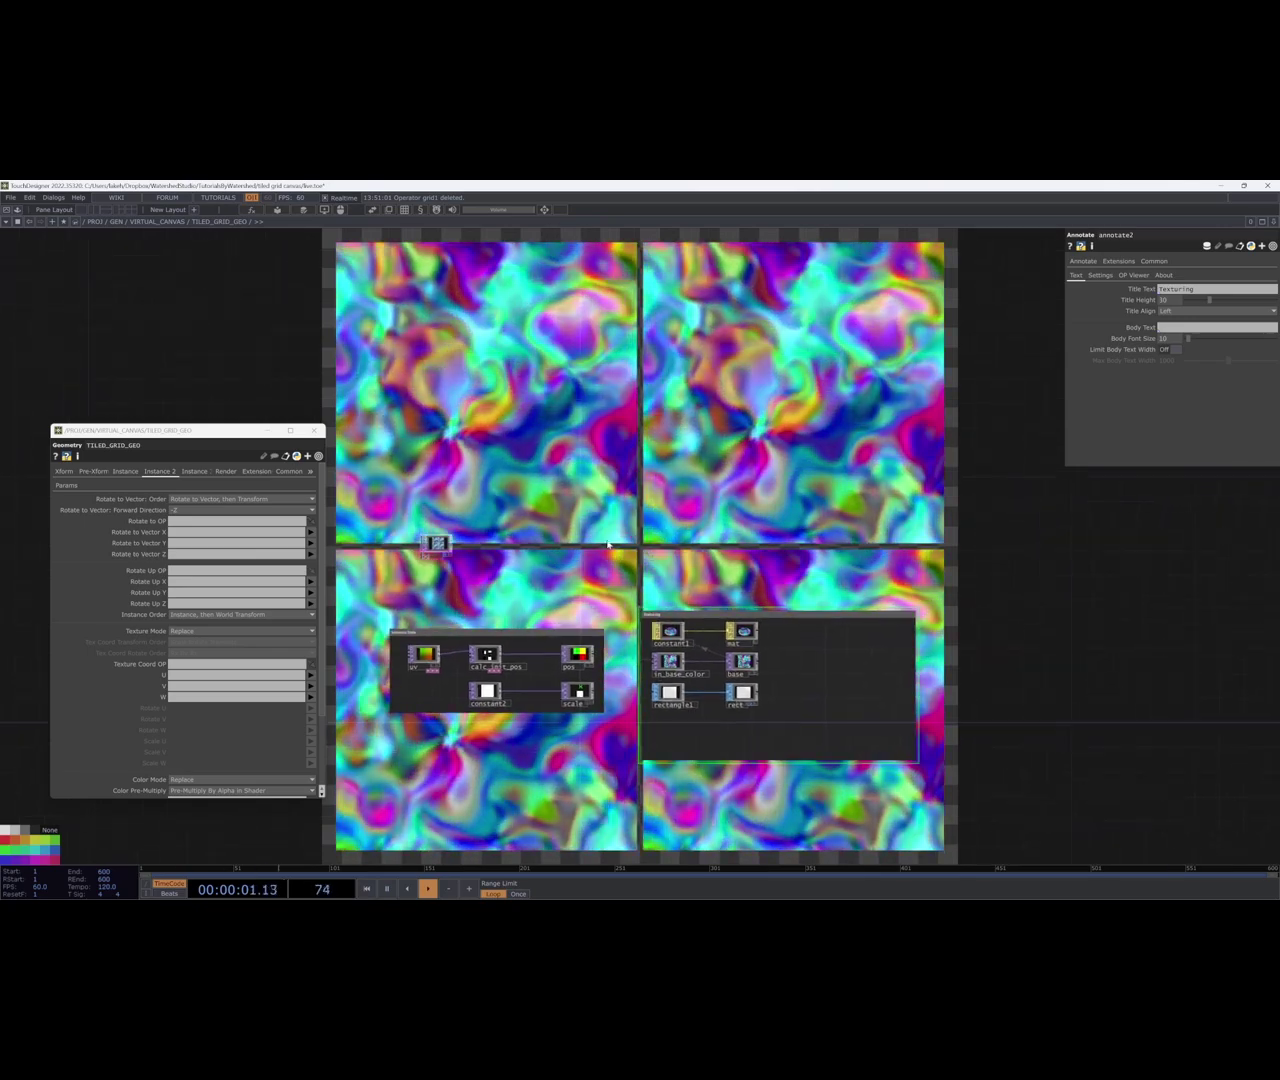
left_click_drag(661, 554, 637, 591)
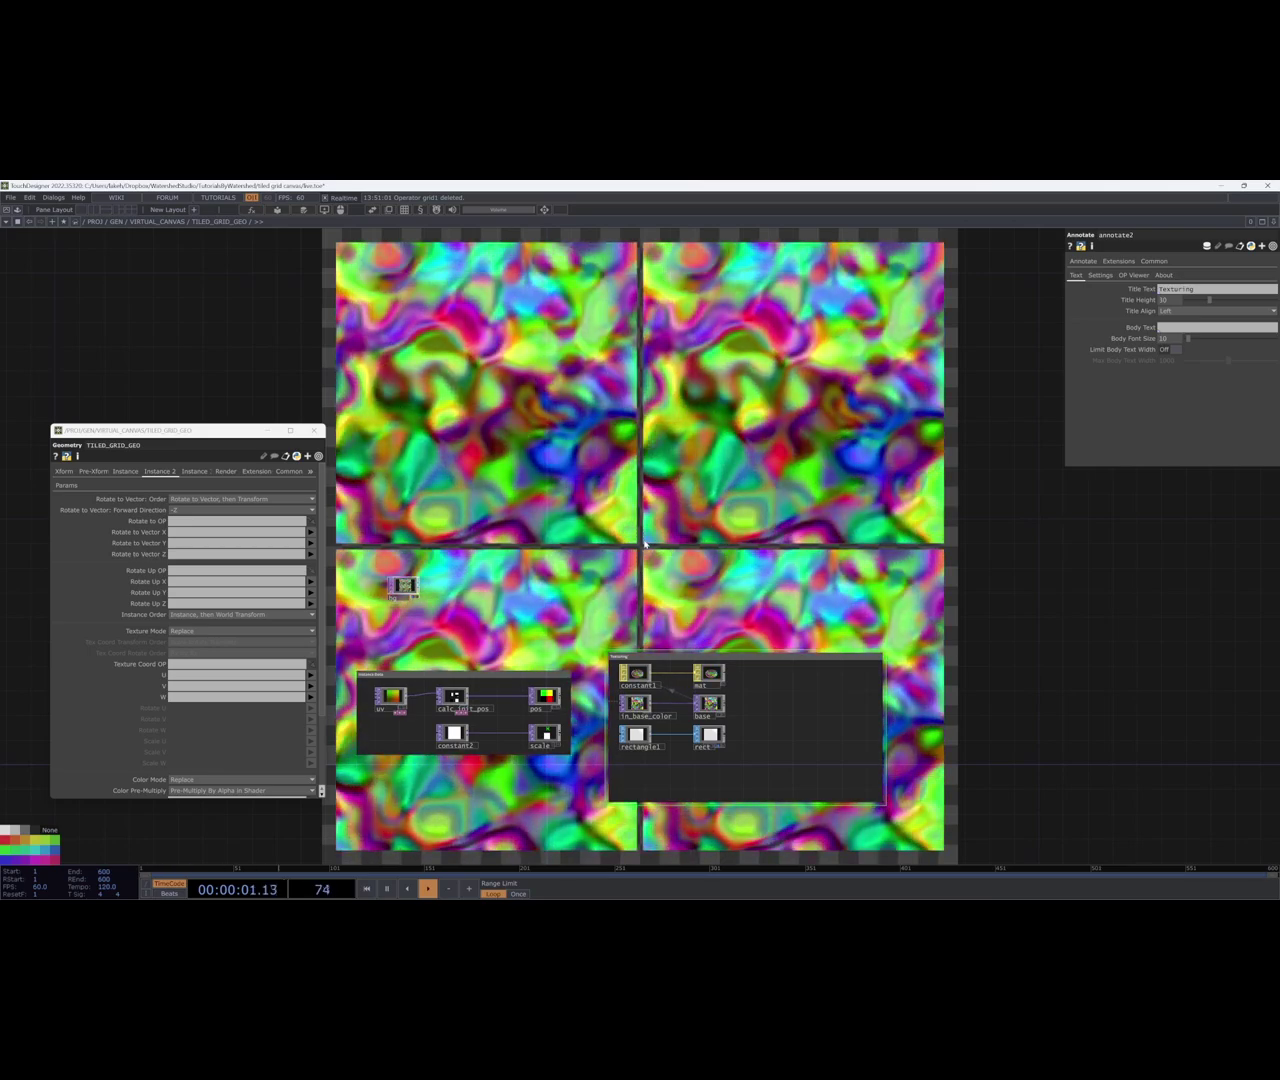
Resize the Instance Data annotation to leave a little room below its operators.
left_click_drag(529, 752, 584, 693)
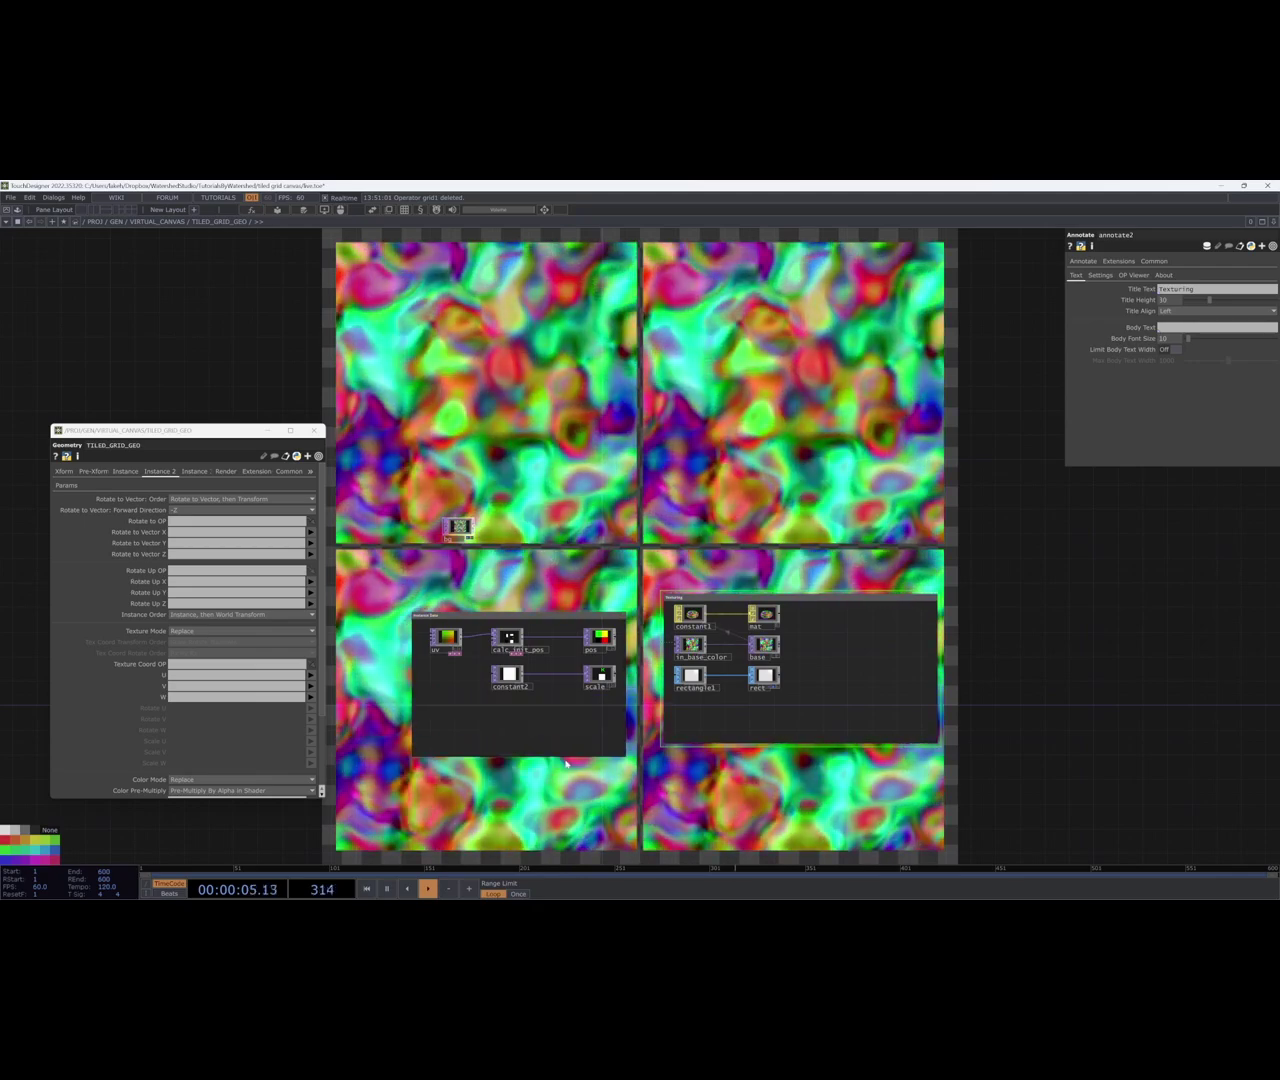
scroll(555, 728, "up", 5)
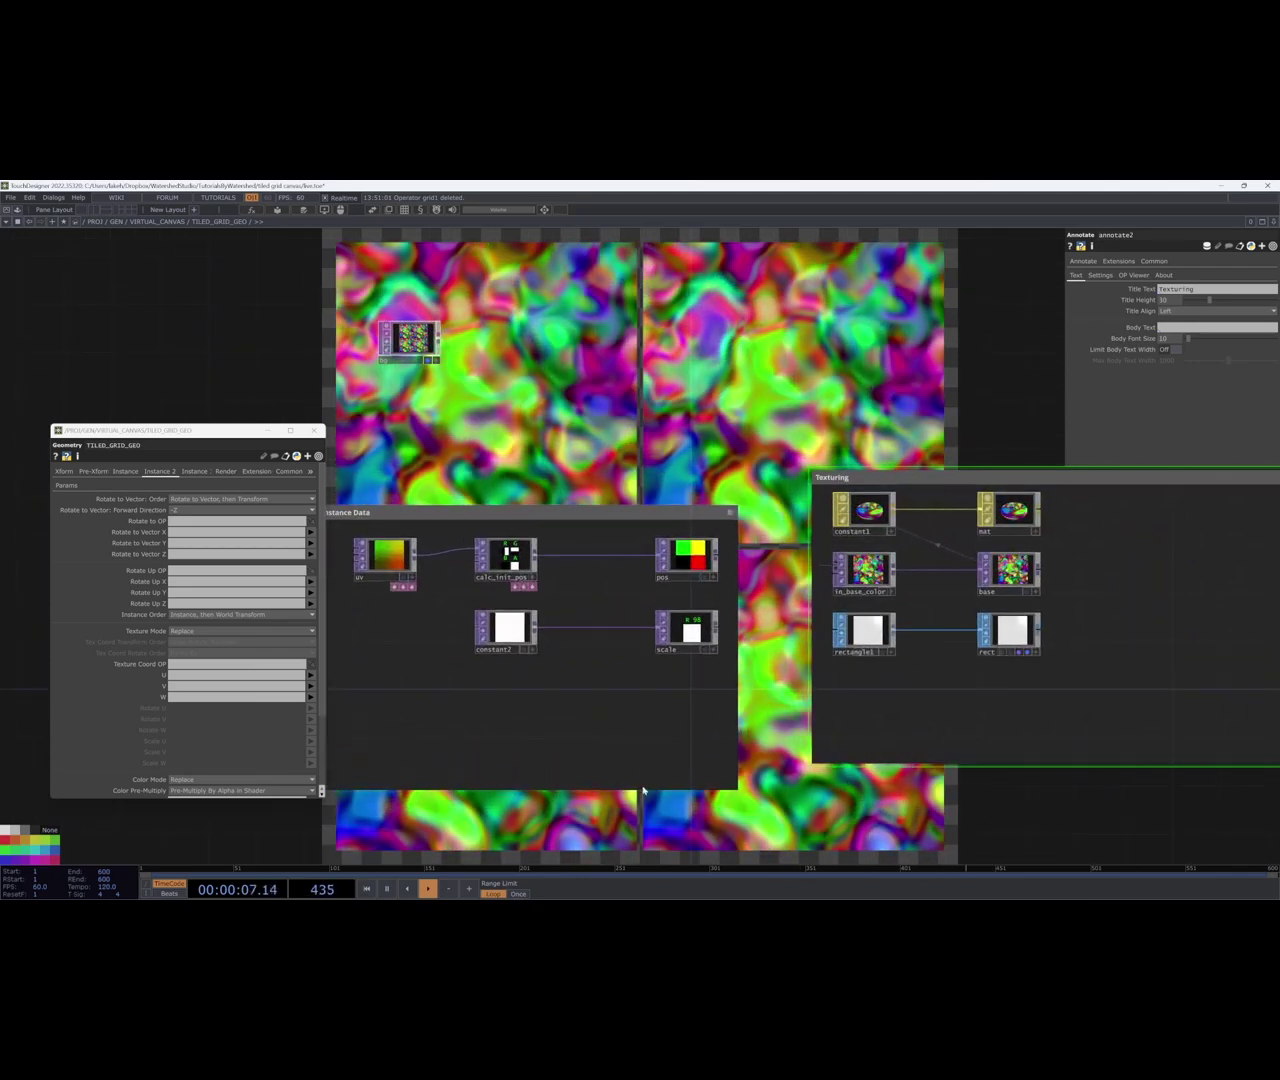
left_click_drag(834, 732, 719, 743)
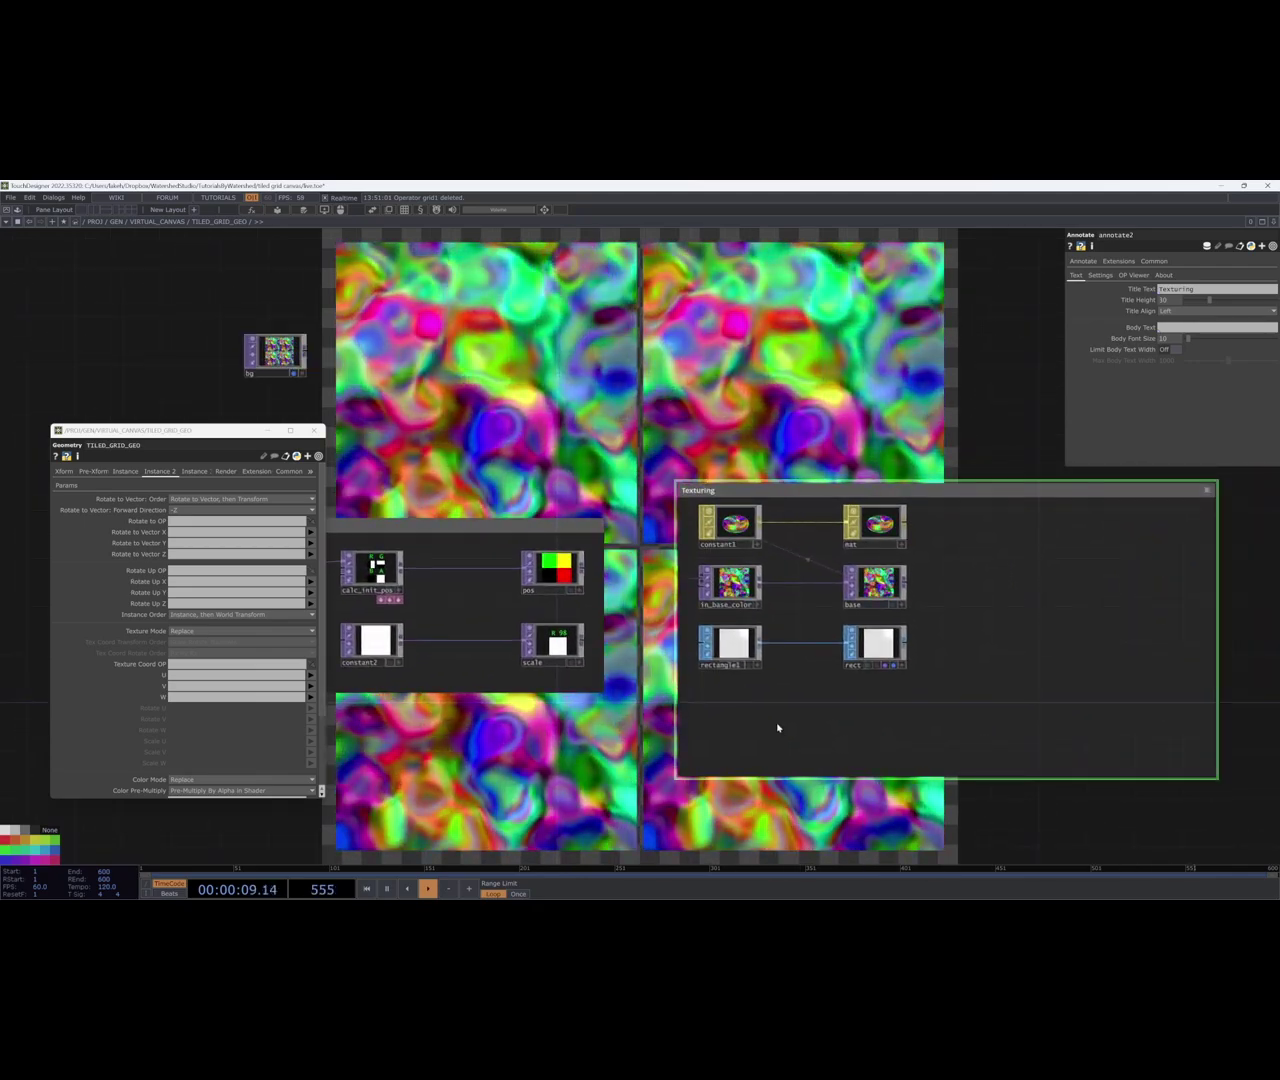
scroll(785, 720, "down", 3)
left_click_drag(794, 714, 817, 697)
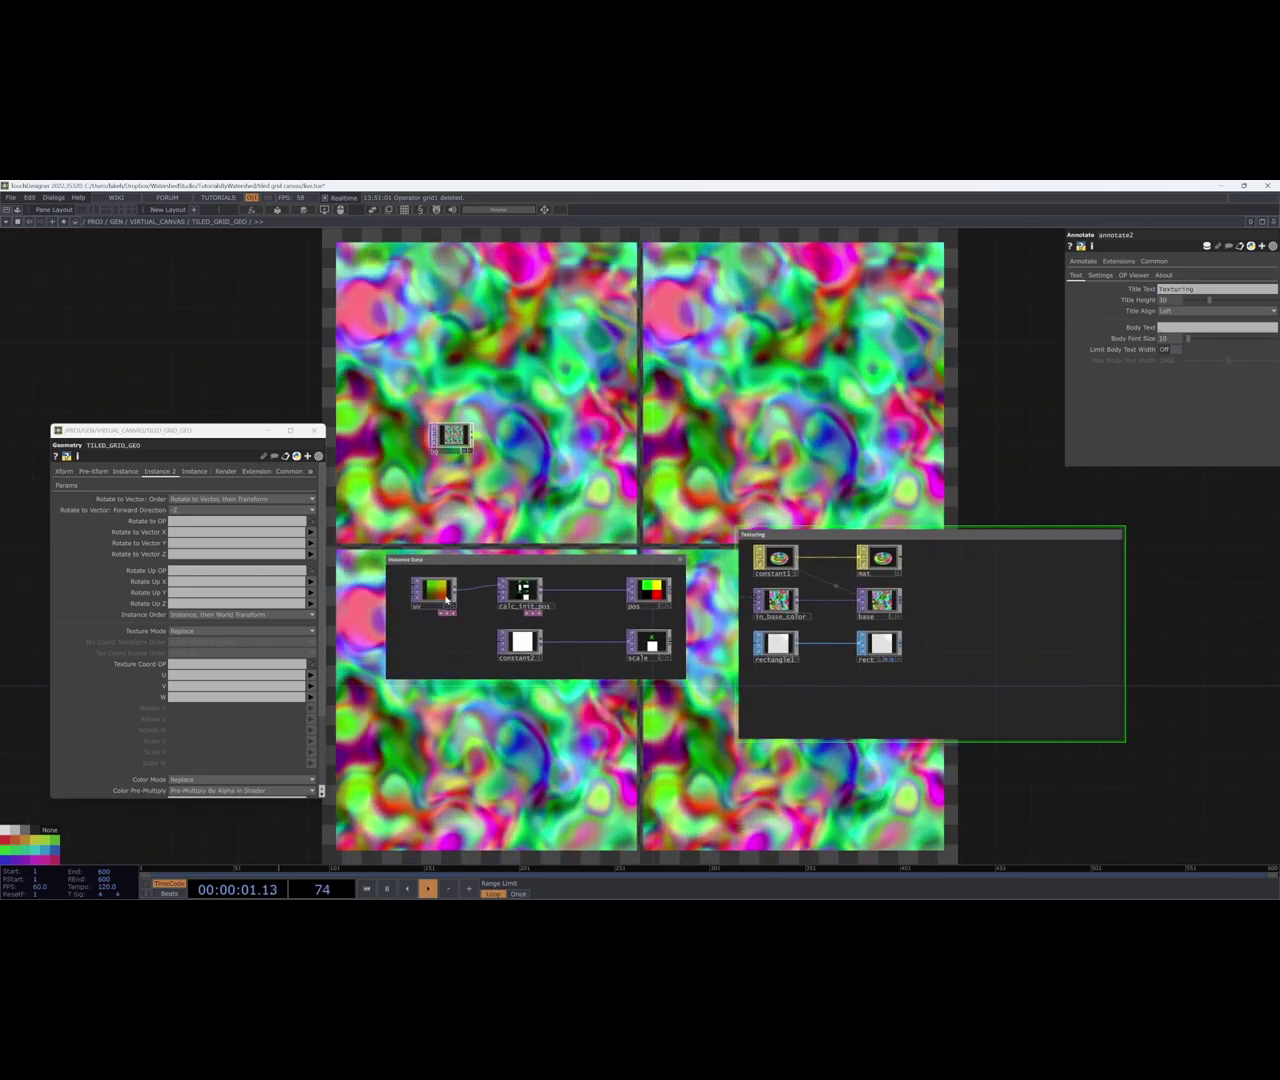
Duplicate the uv operator from Instance Data into the Texturing annotation, below rectangle1.
left_click(447, 598)
key("ctrl+c")
key("ctrl+v")
left_click_drag(790, 704, 779, 706)
scroll(793, 708, "up", 6)
left_click_drag(840, 700, 749, 711)
scroll(760, 714, "down", 2)
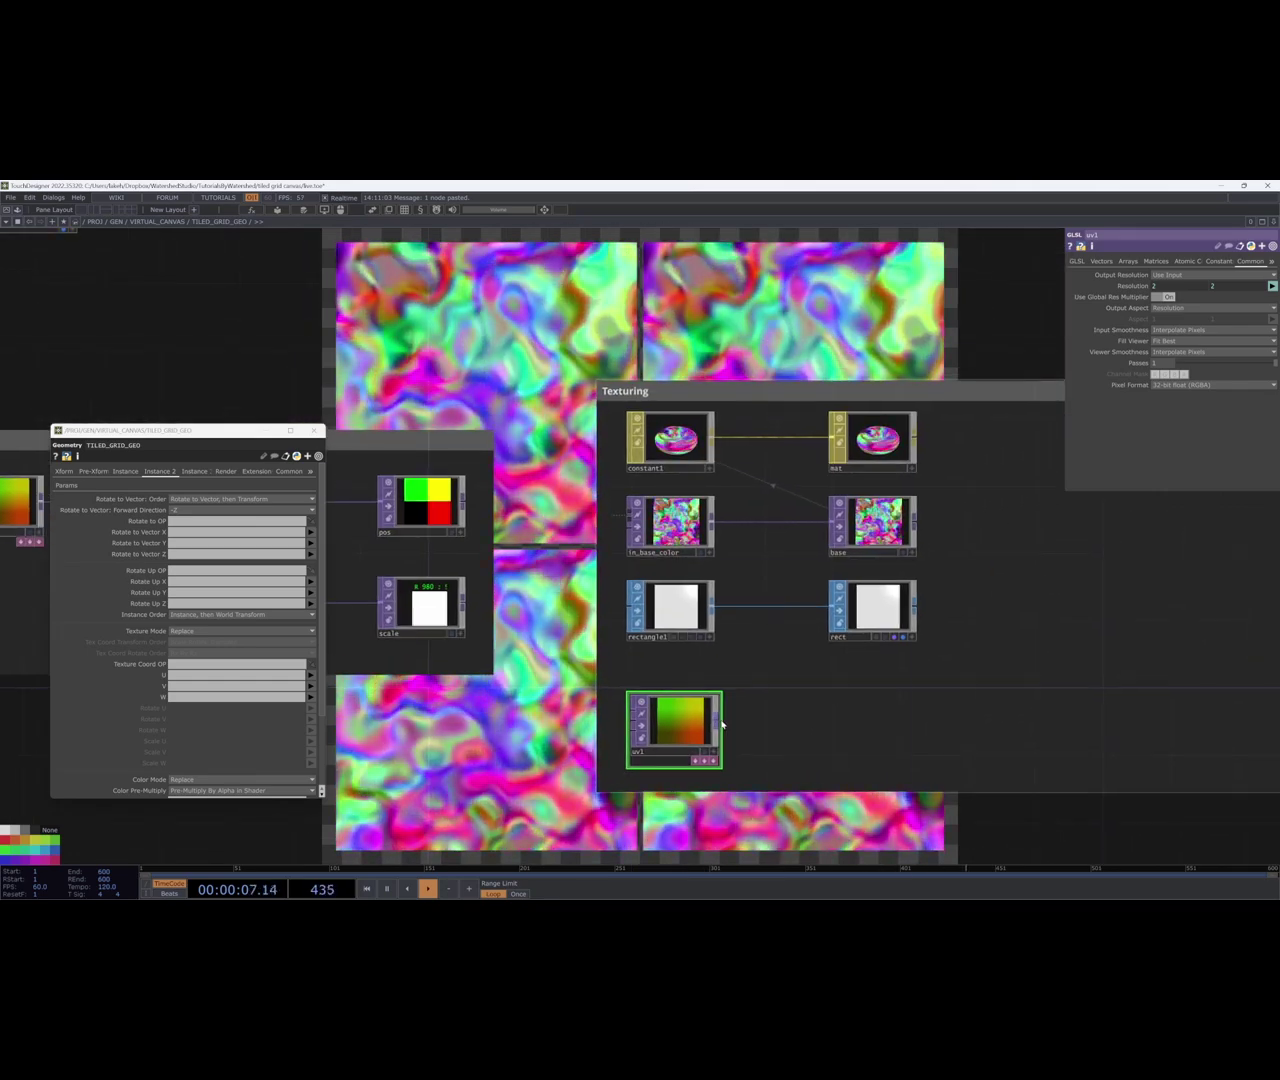
Add a Constant operator after uv1 and set its Combine with Input to Set Resolution Only.
key("Tab")
type("c")
left_click(551, 714)
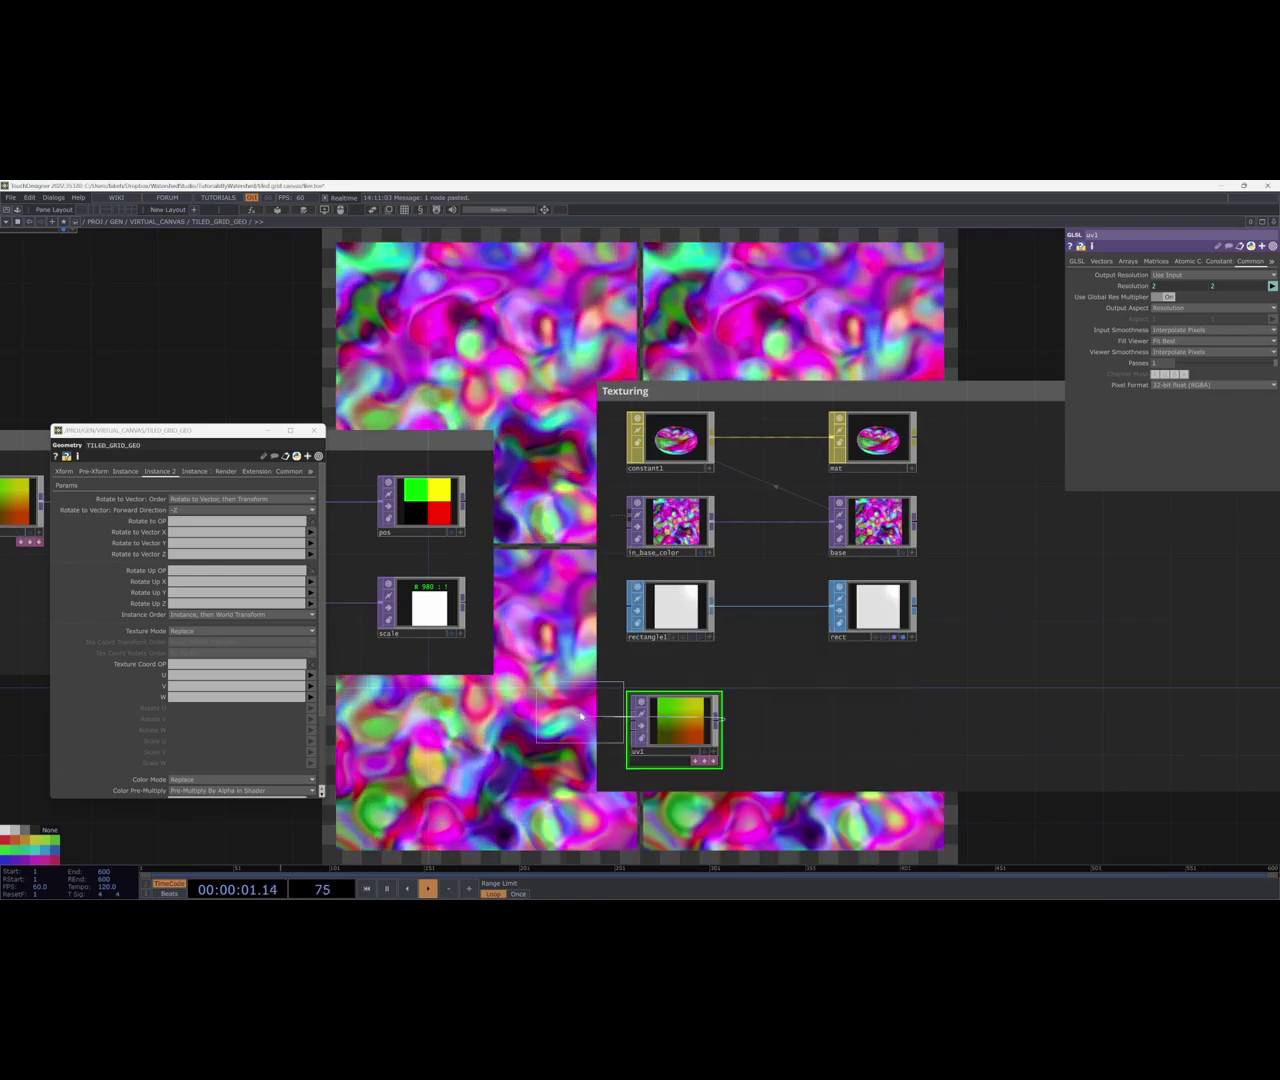
left_click(818, 733)
left_click(1160, 277)
left_click(1168, 294)
left_click_drag(879, 729, 803, 738)
Add a Null after the new constant, line it up in the row, and name it tex_coords.
right_click(795, 730)
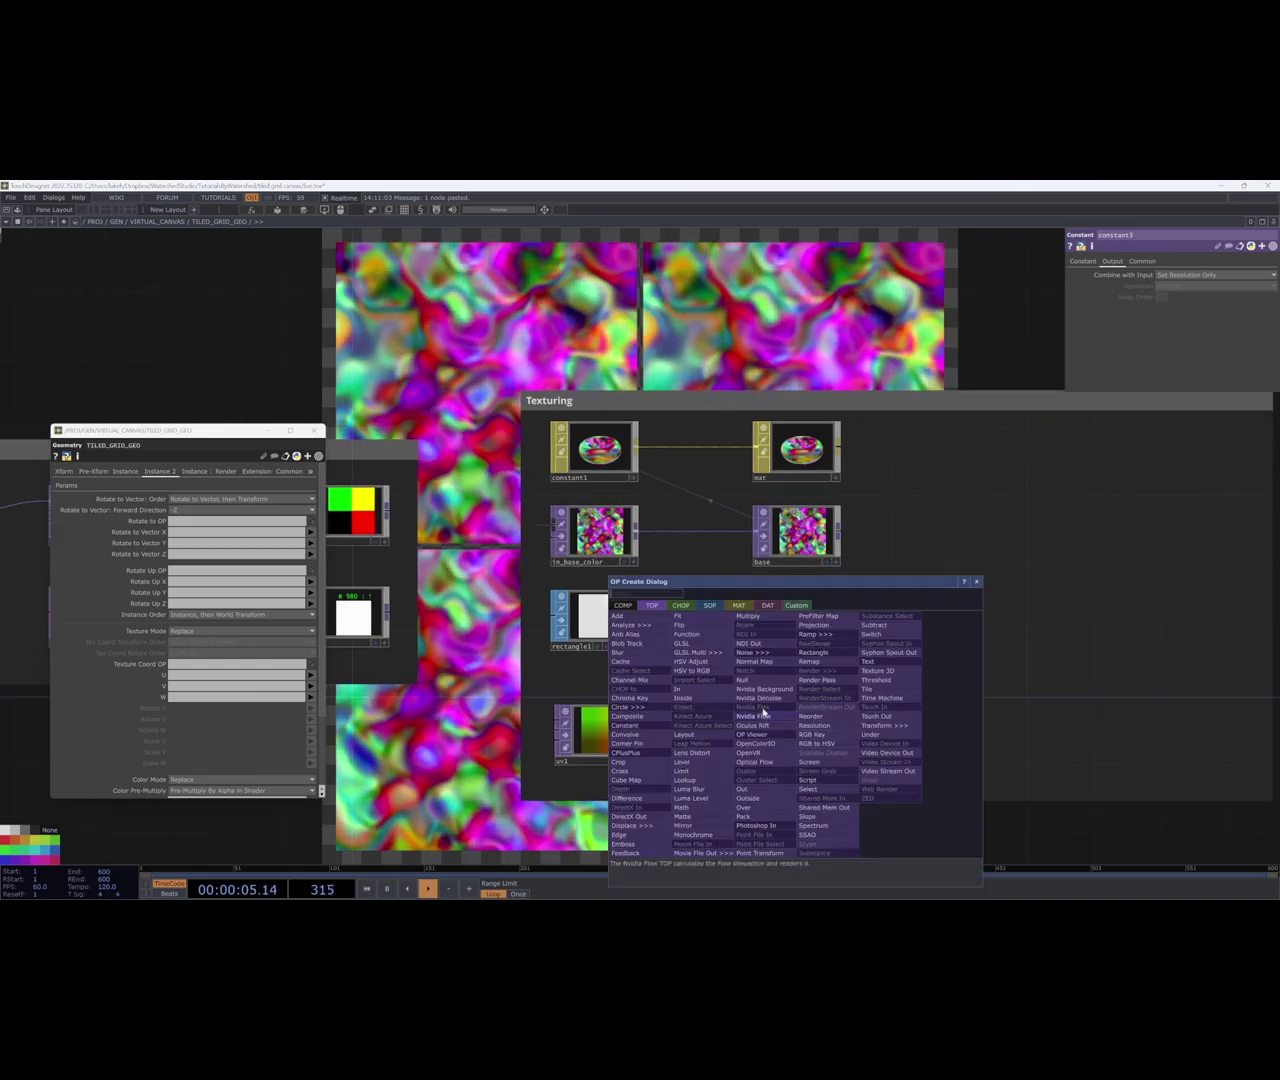
left_click(742, 707)
left_click(866, 770)
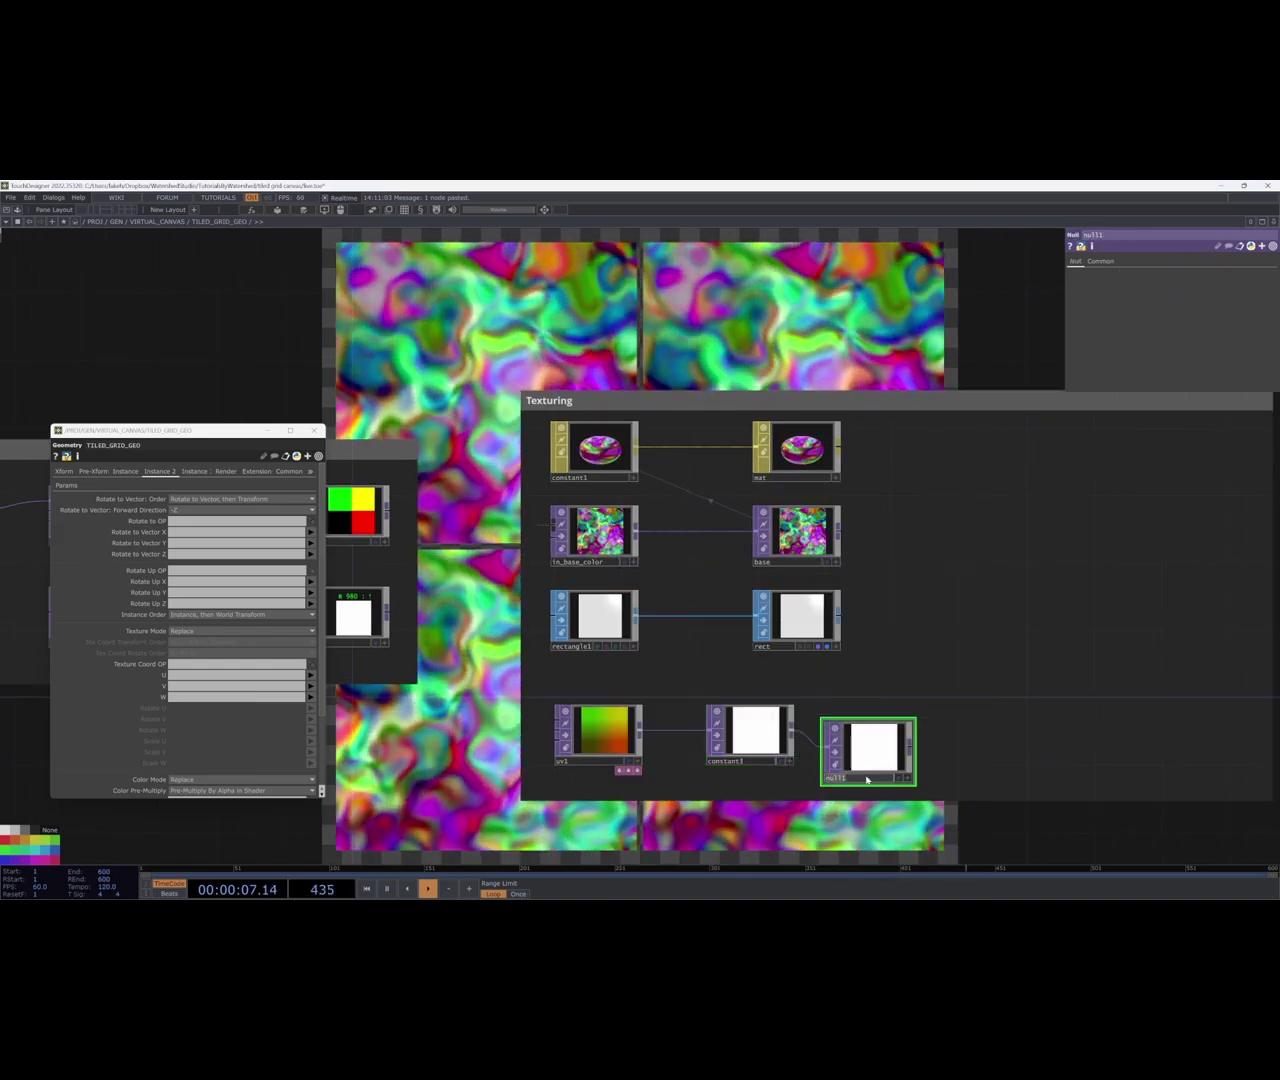
key("Return")
left_click_drag(891, 760, 891, 743)
left_click_drag(1028, 647, 973, 642)
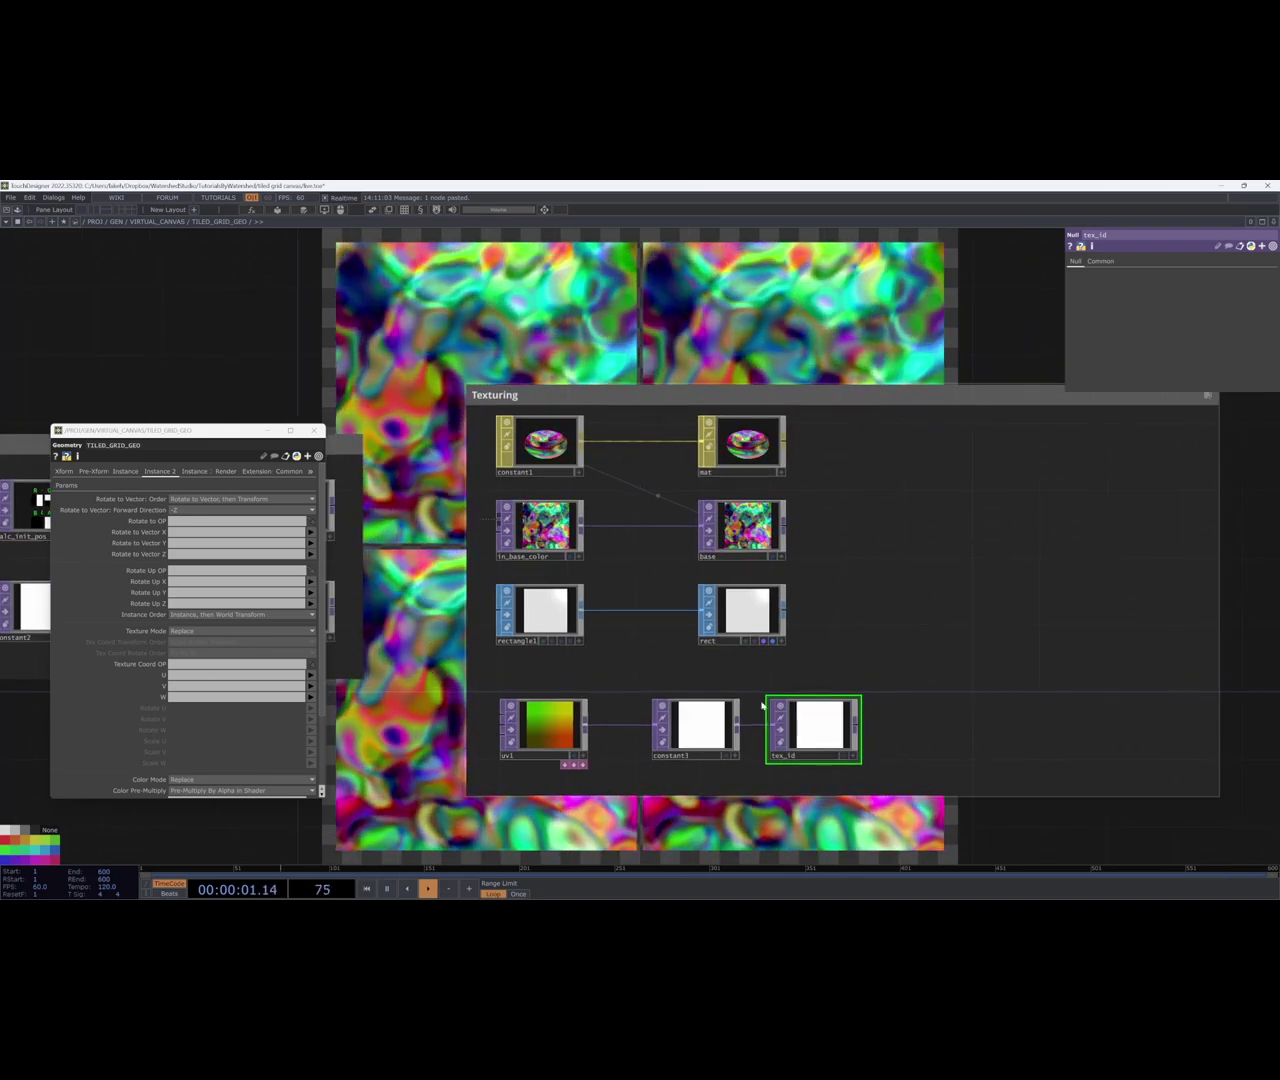
left_click(826, 757)
type("tex_coords")
key("Return")
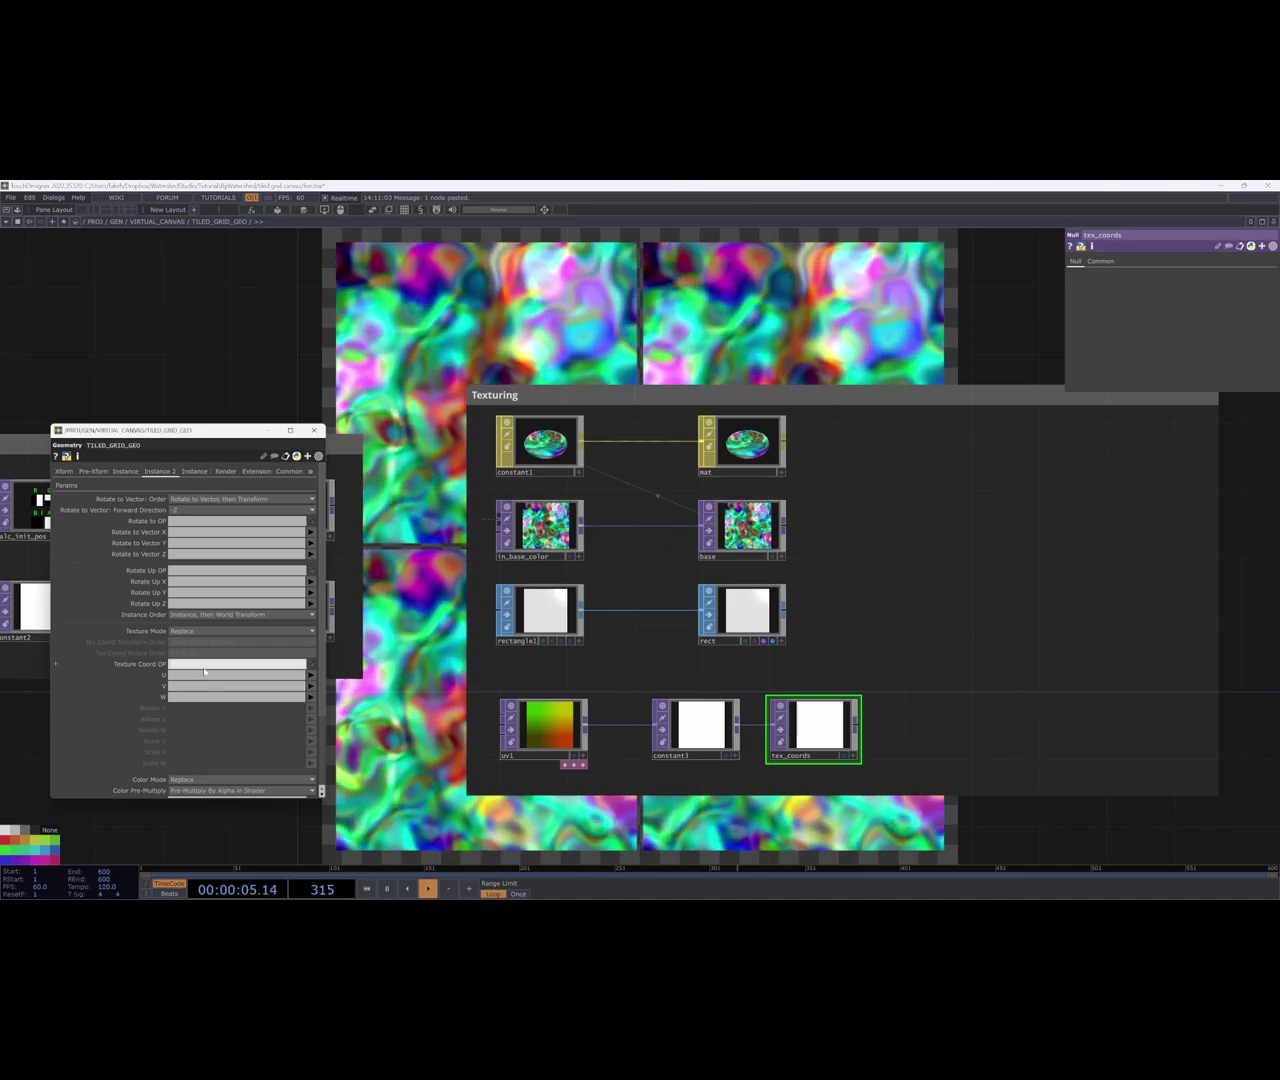
Set TILED_GRID_GEO's Texture Coord OP to ./tex_coords, with U reading r and V reading g.
left_click(204, 667)
type("./tex_coor")
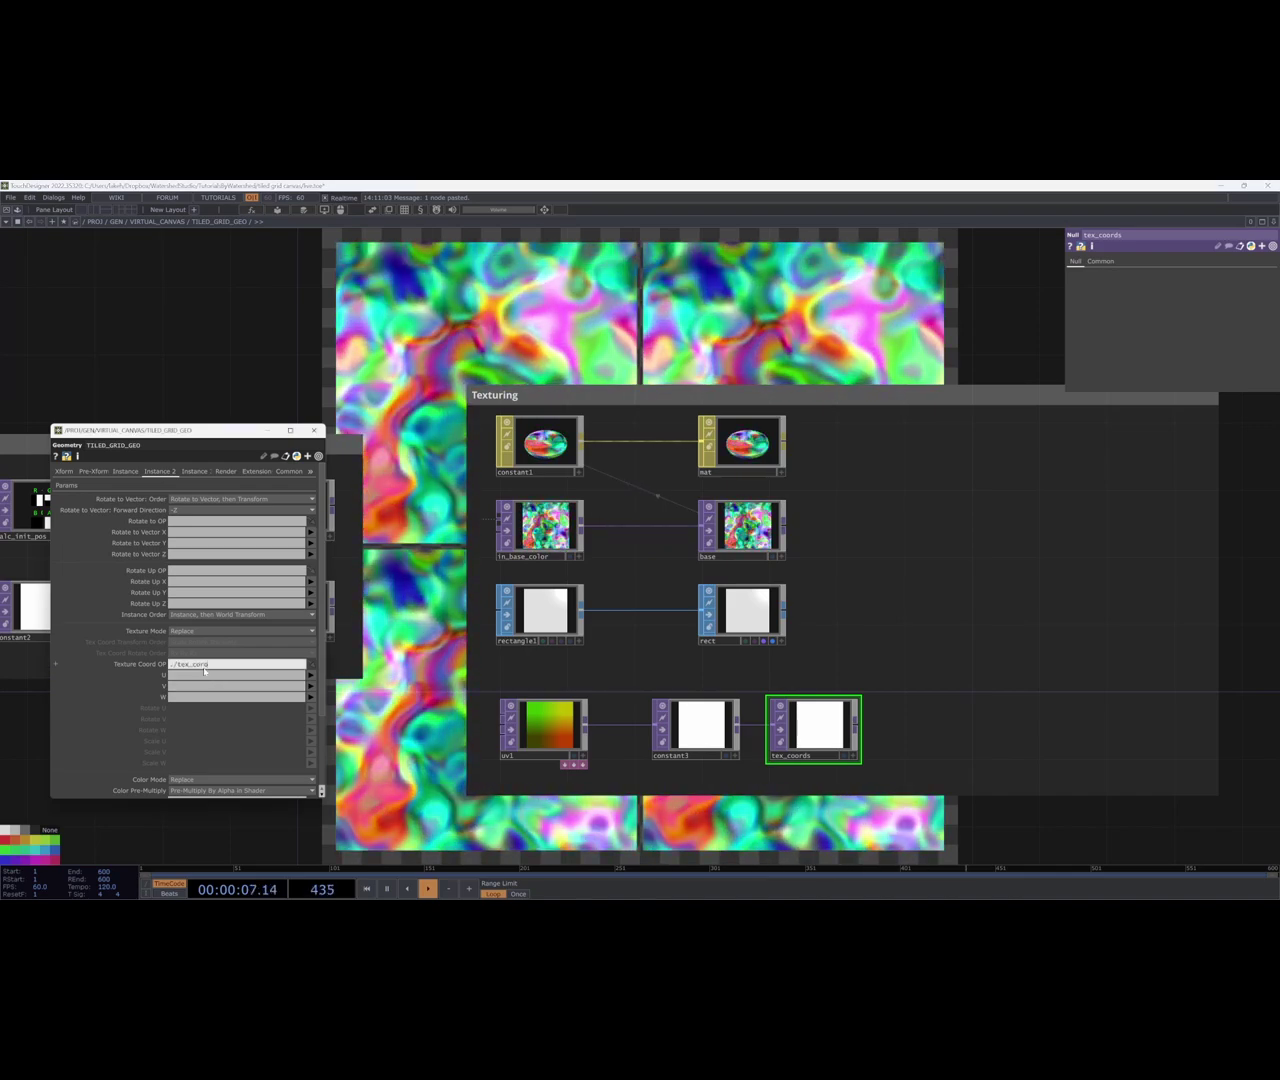
type("ds")
key("Return")
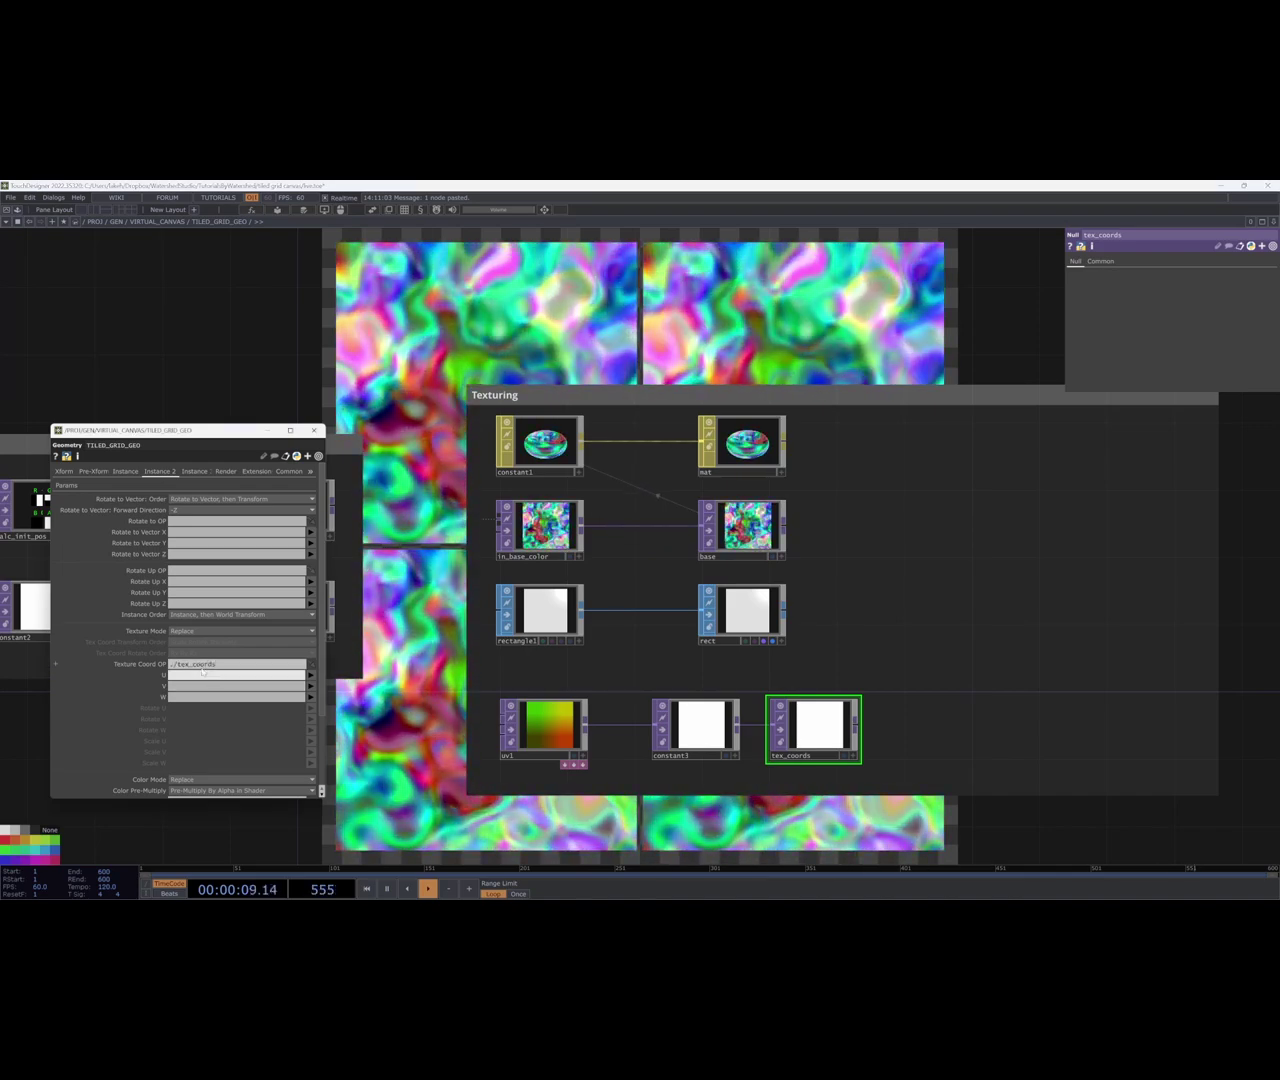
key("Return")
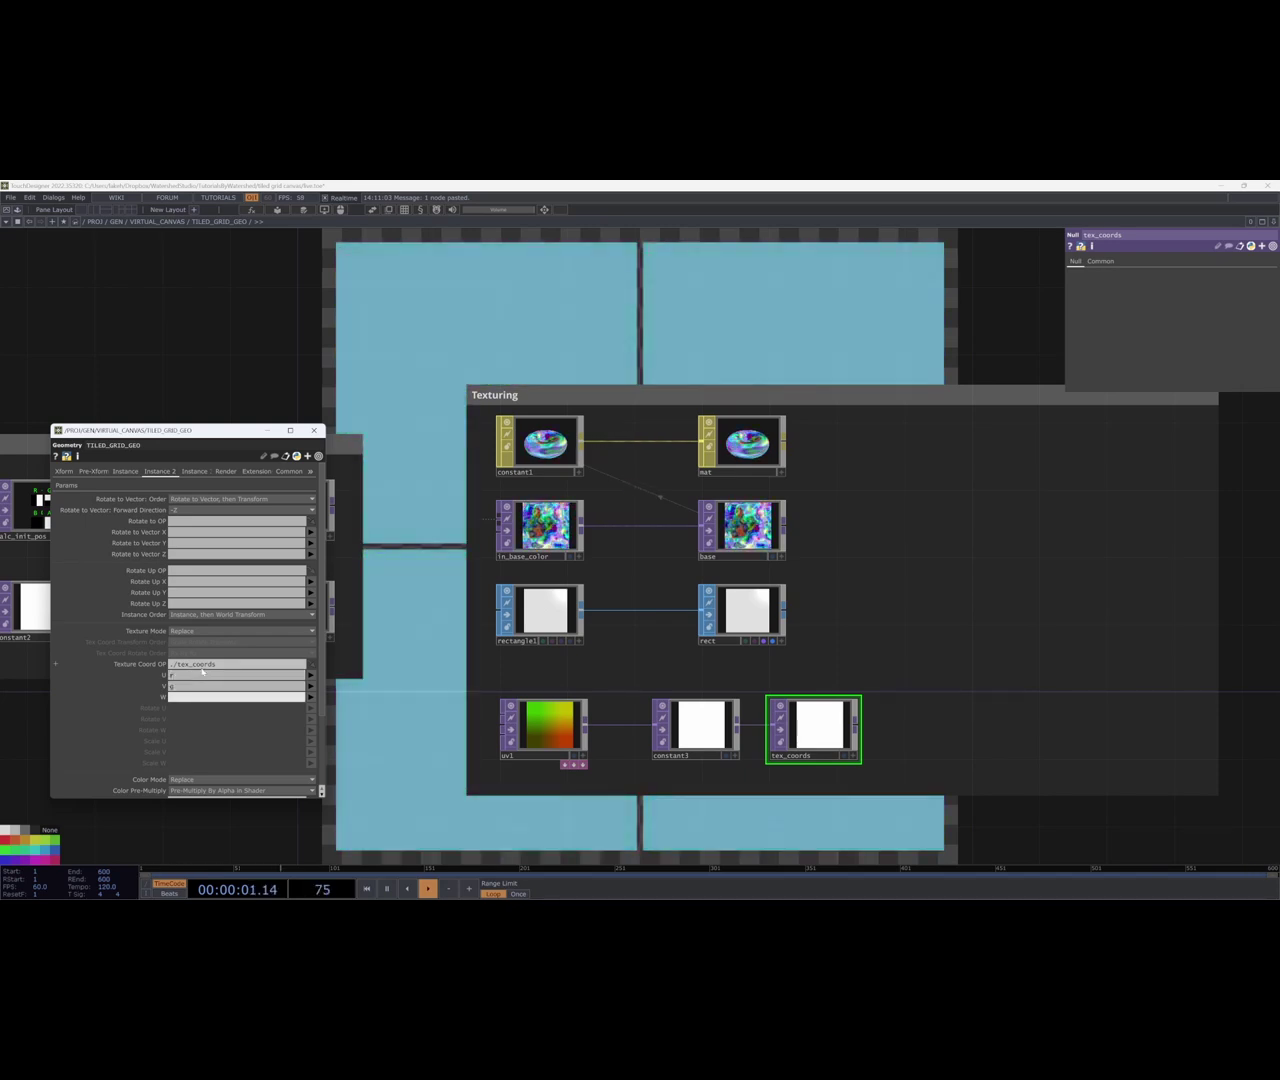
Move the rect operator toward the far end of the Texturing annotation, leaving space after rectangle1.
scroll(449, 737, "down", 3)
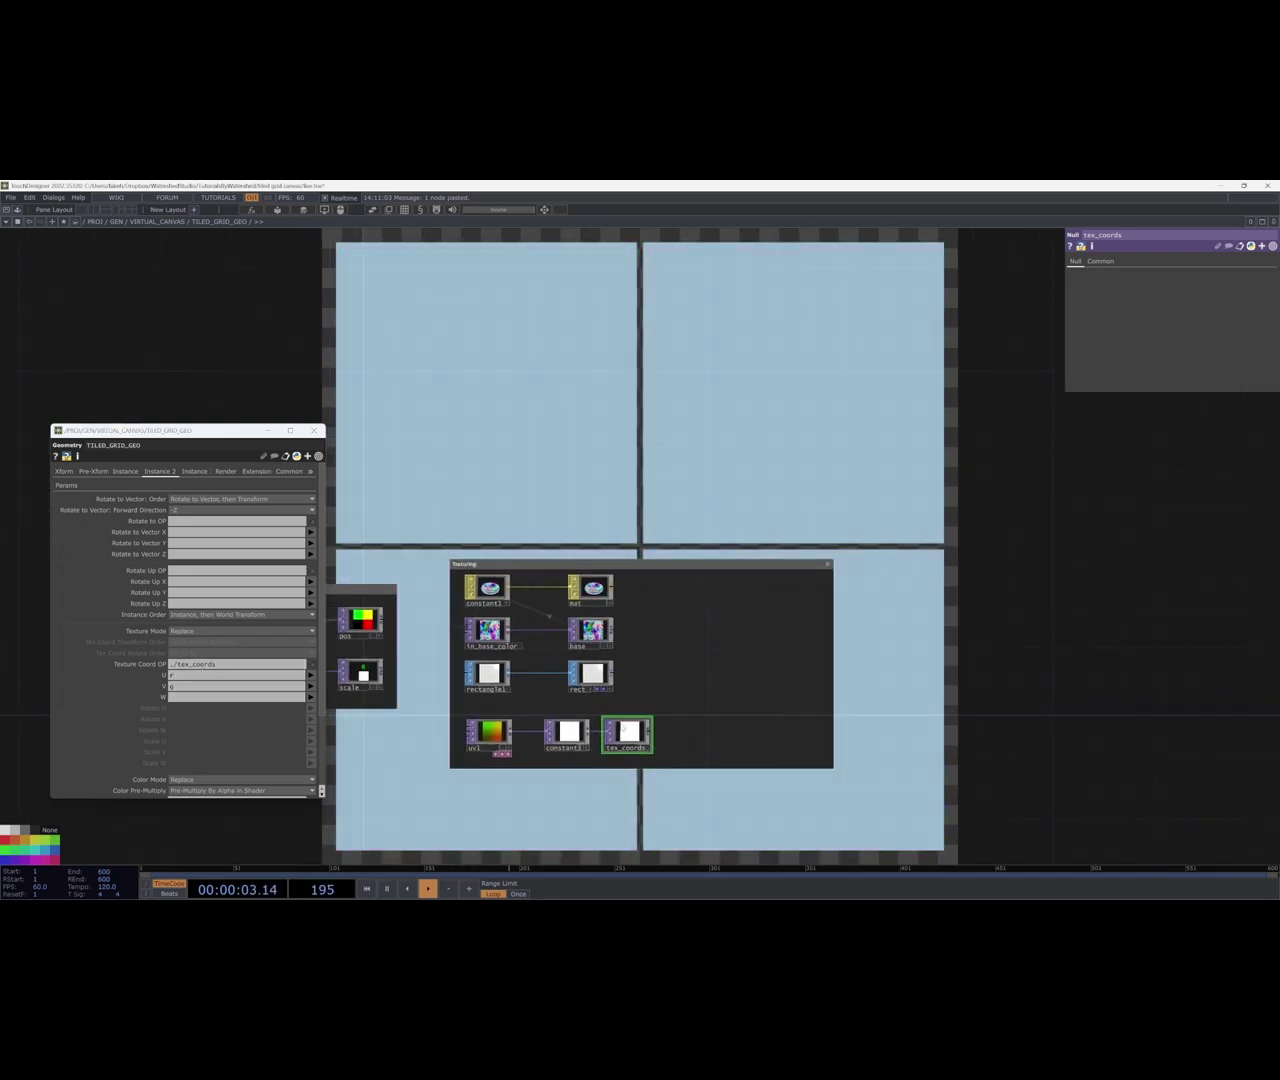
scroll(675, 704, "up", 3)
left_click_drag(675, 704, 884, 656)
scroll(884, 676, "down", 2)
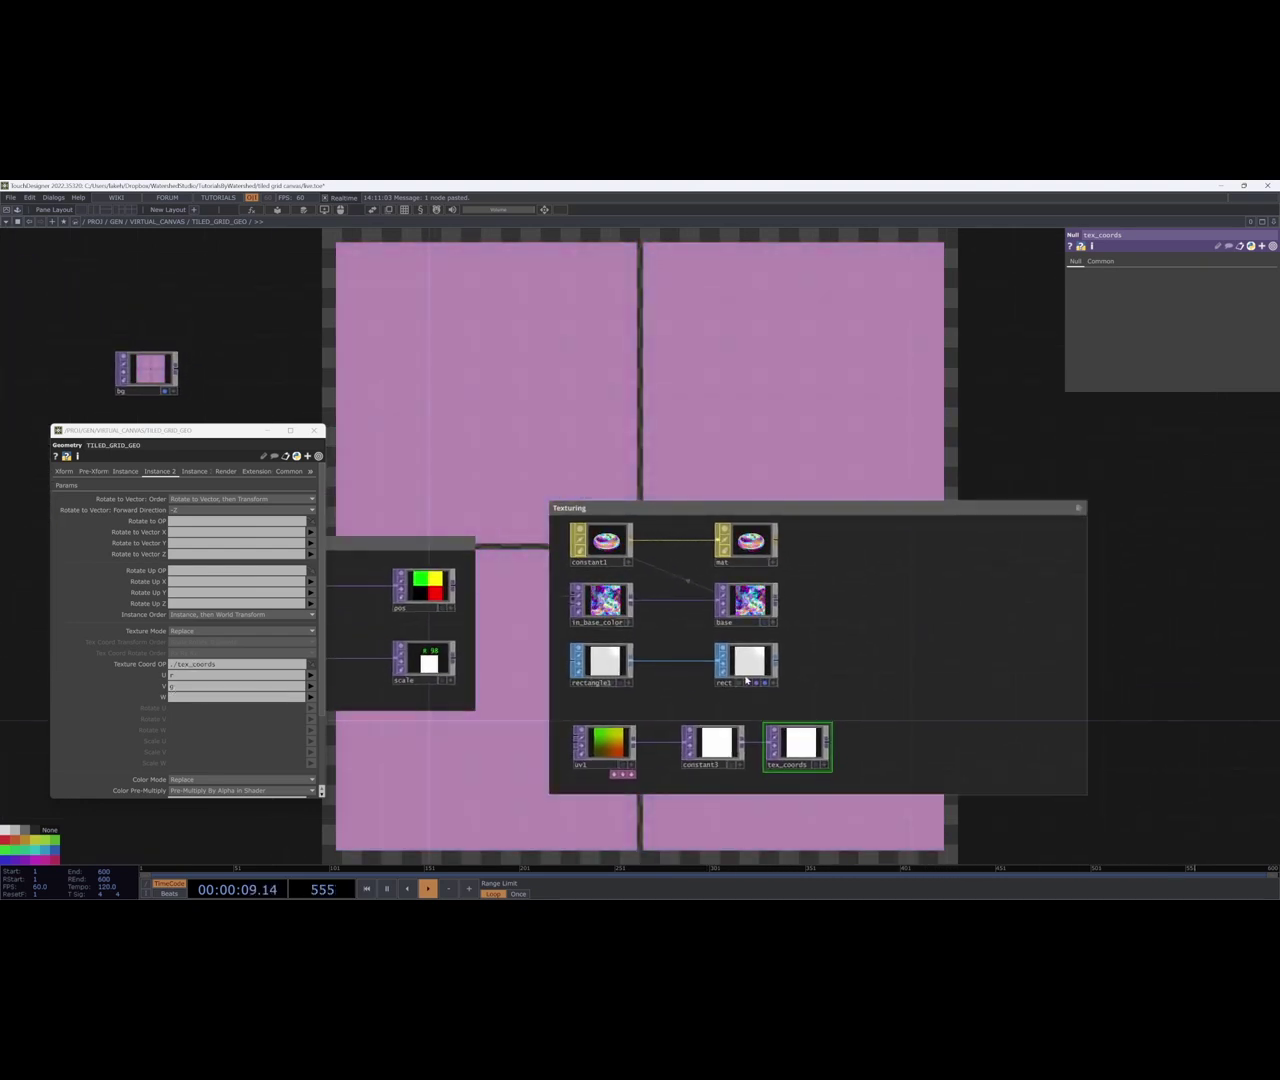
mouse_move(834, 683)
left_mouse_down()
mouse_move(800, 649)
mouse_move(784, 693)
mouse_move(863, 674)
mouse_move(809, 675)
left_mouse_up()
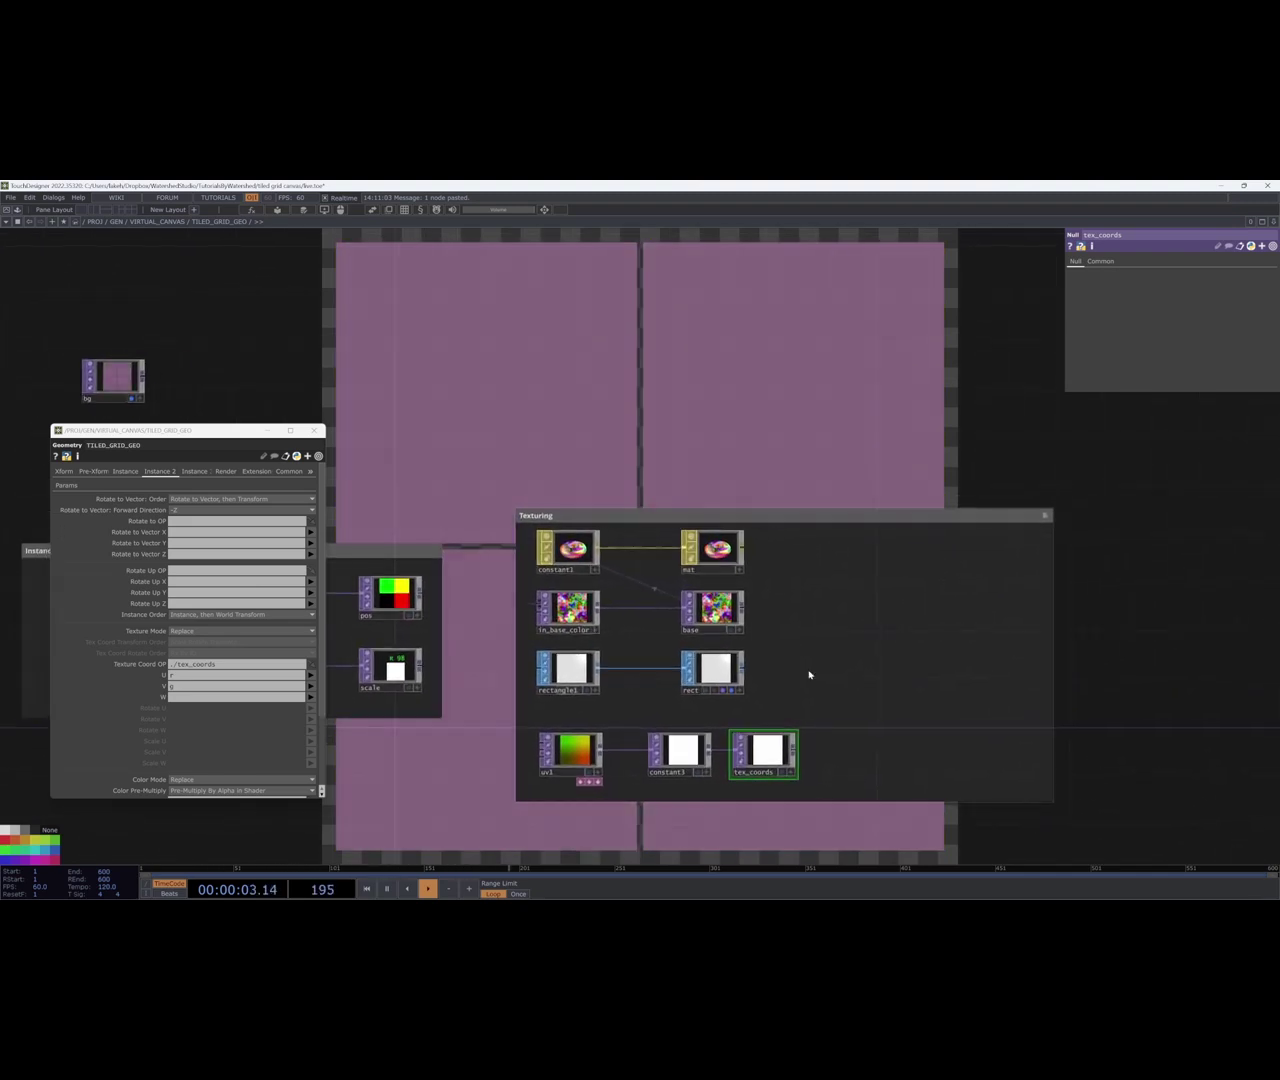
scroll(809, 675, "down", 3)
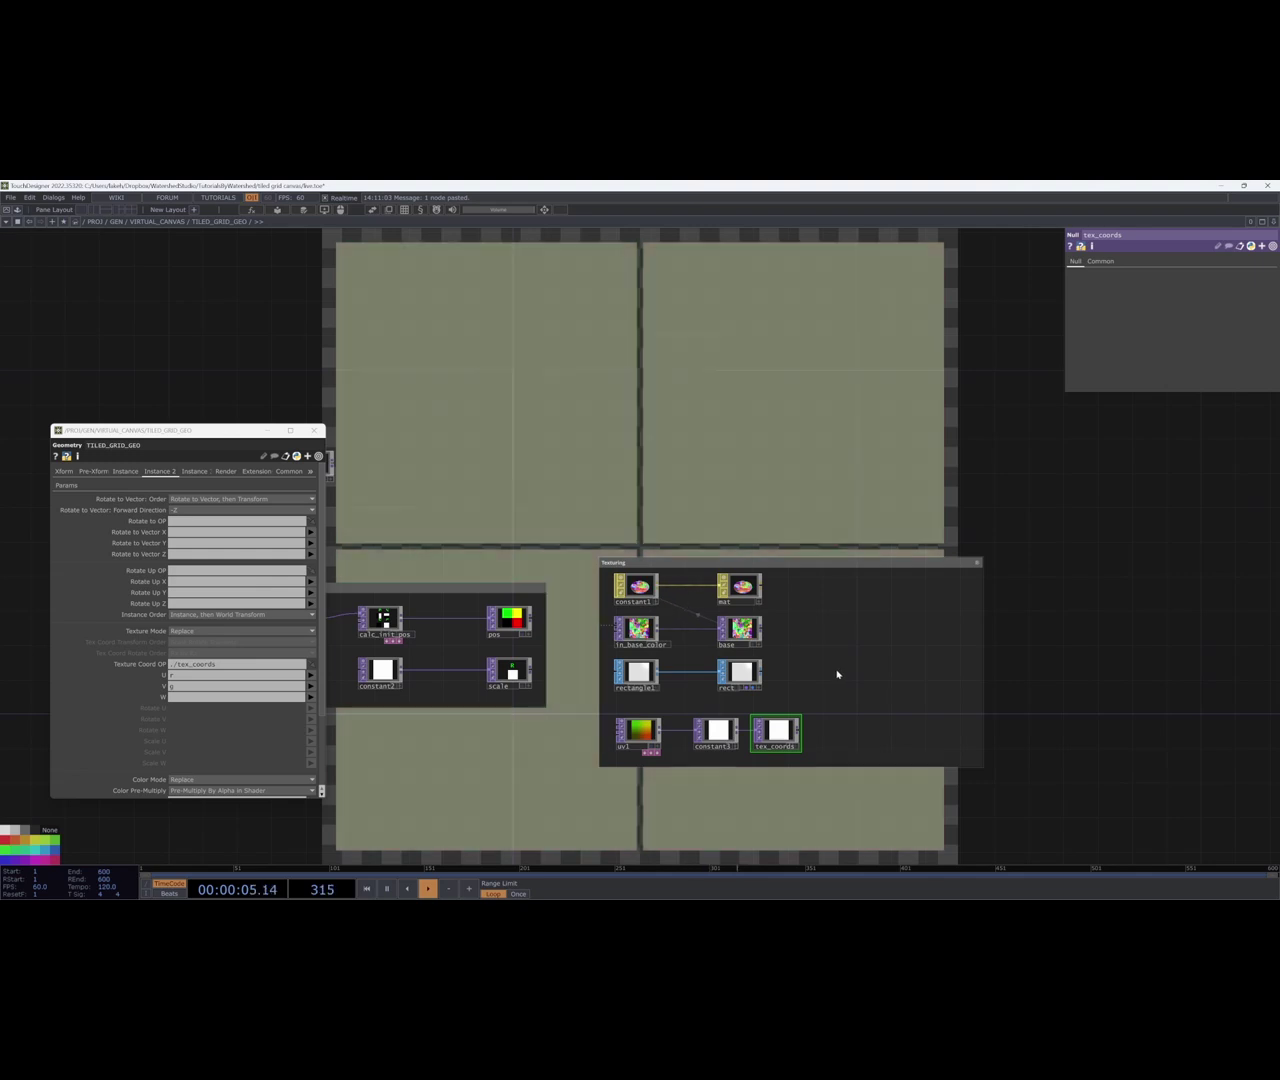
left_click_drag(760, 686, 903, 680)
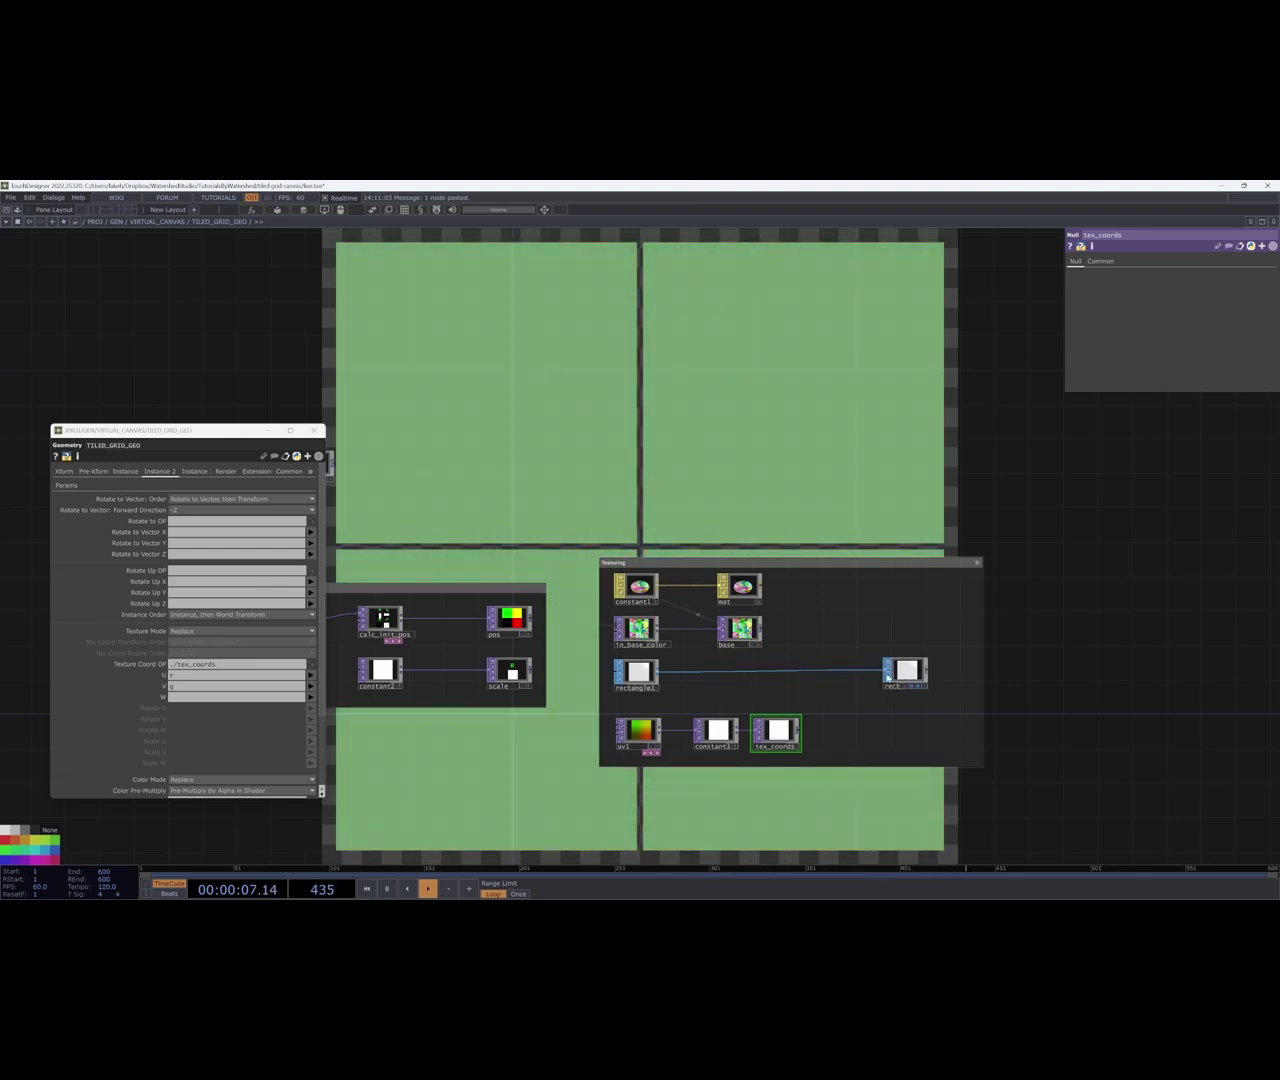
right_click(777, 677)
key("Escape")
right_click(755, 677)
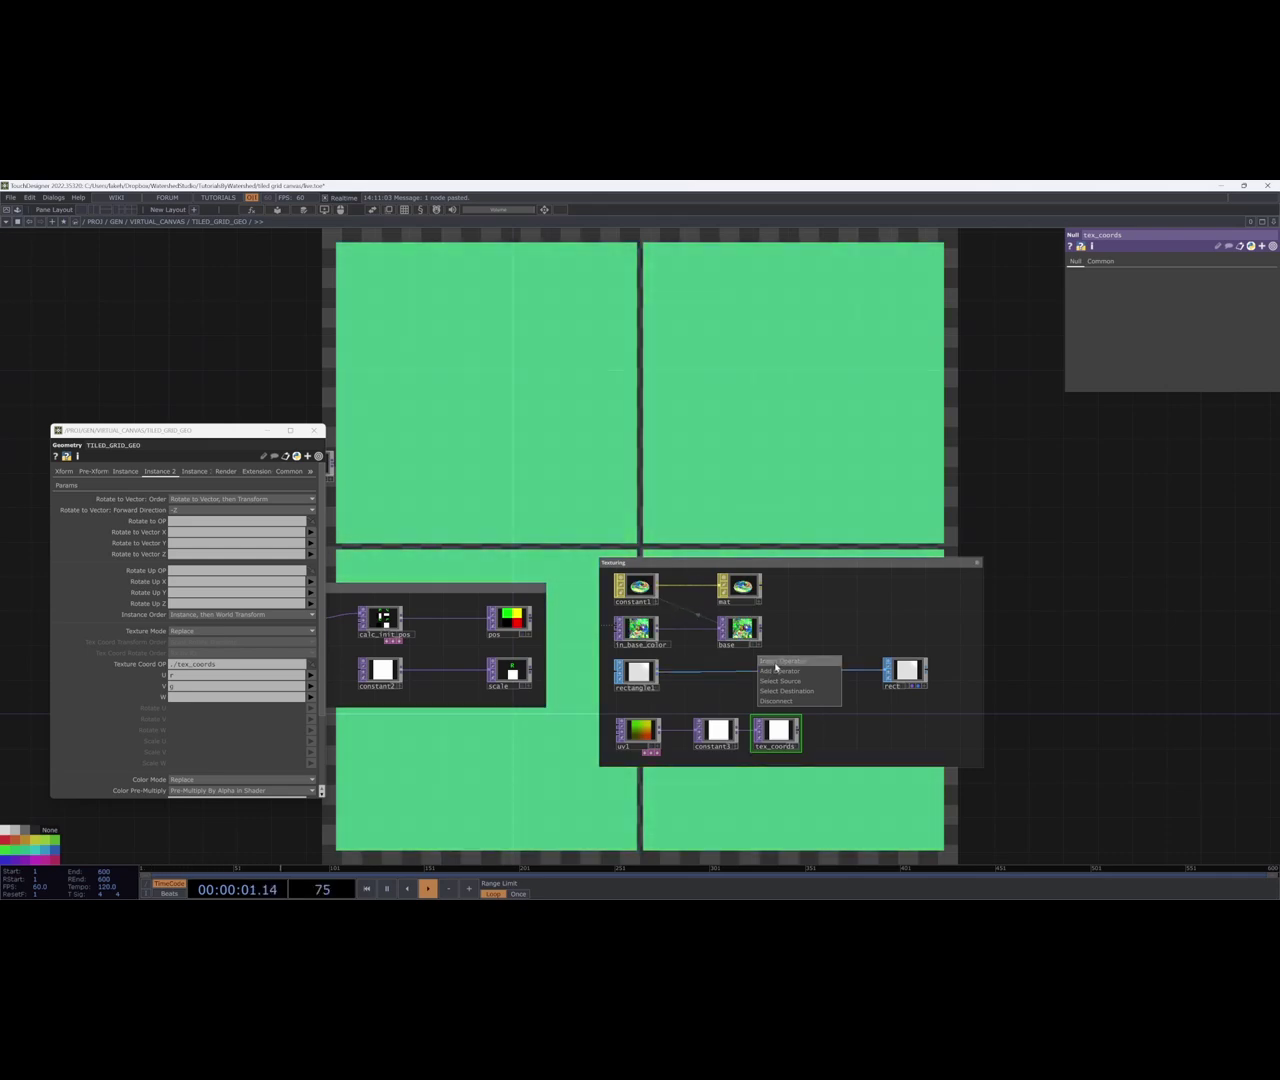
left_click(727, 690)
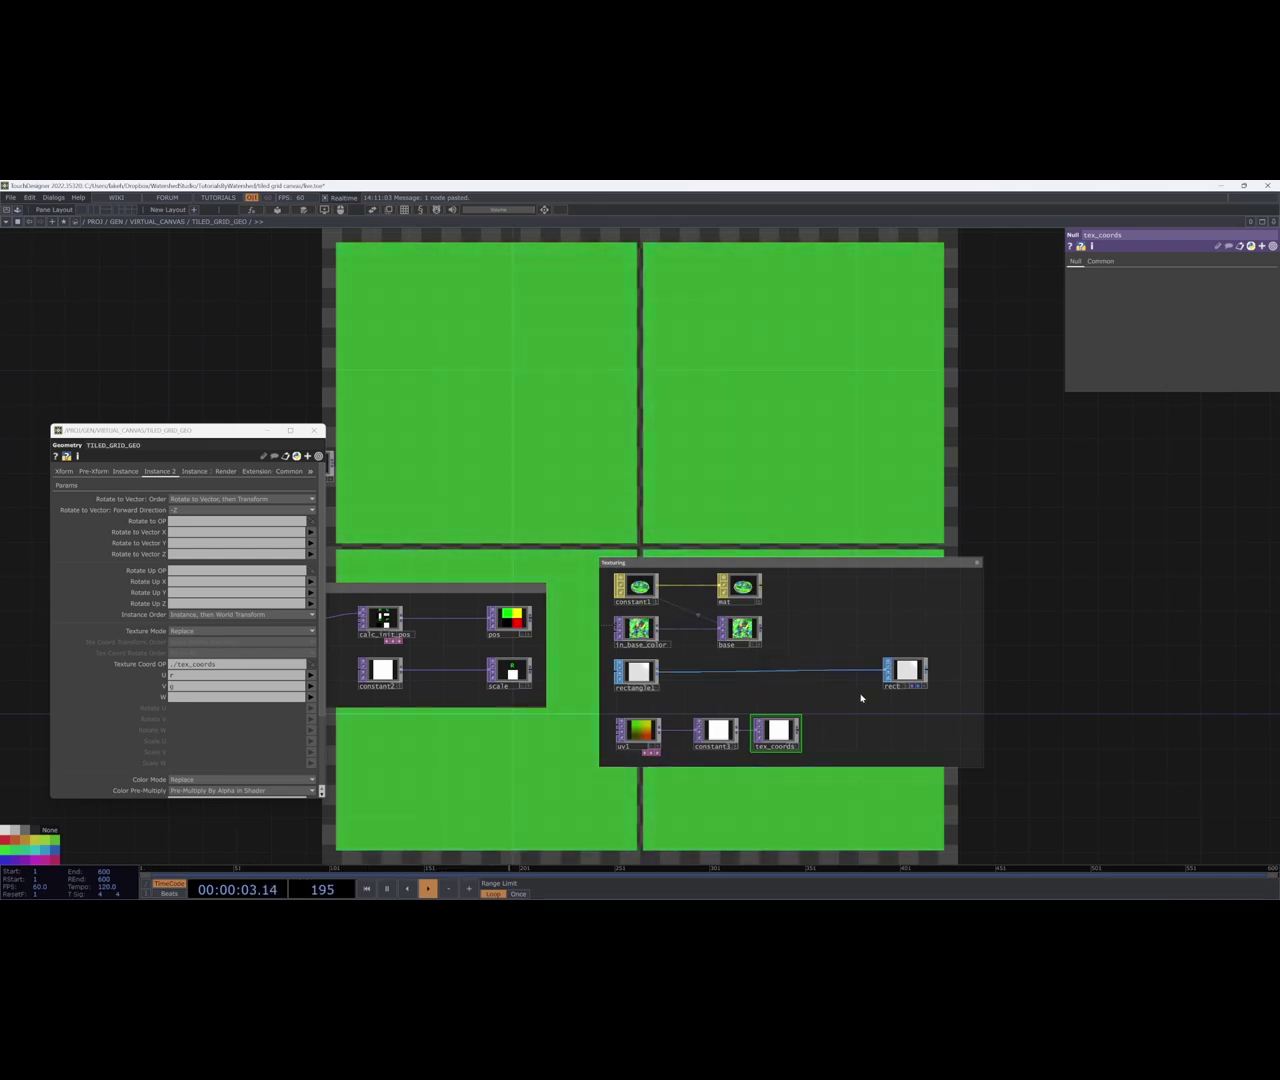
Bypass constant3 to examine the tiles using uv1's coordinates directly, and re-enable it after the comparison.
scroll(777, 741, "up", 4)
left_click(627, 730)
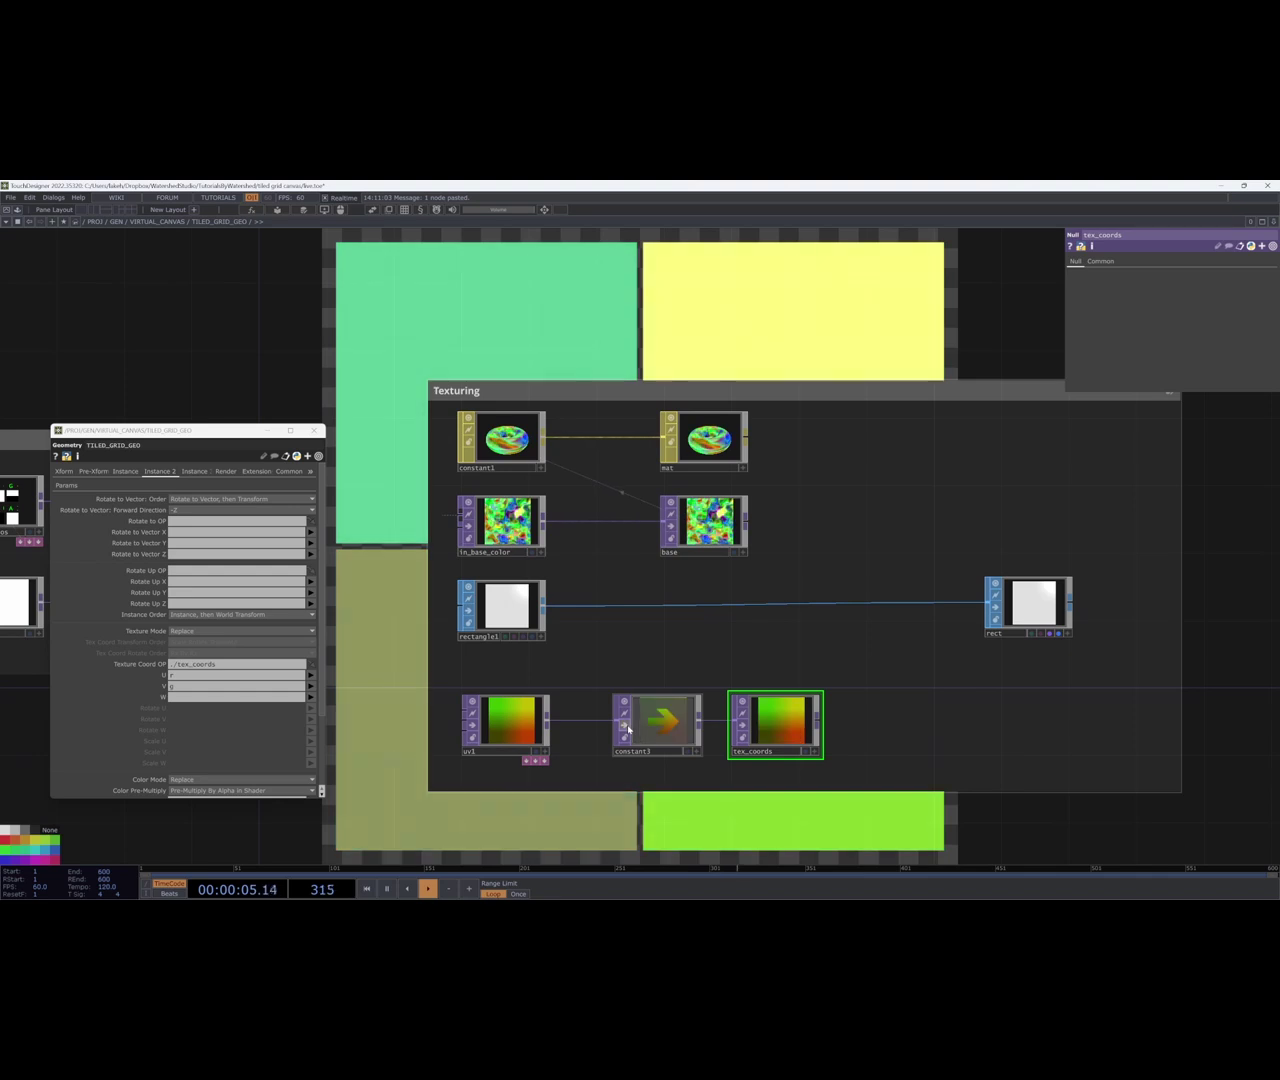
scroll(635, 728, "down", 3)
scroll(646, 727, "down", 3)
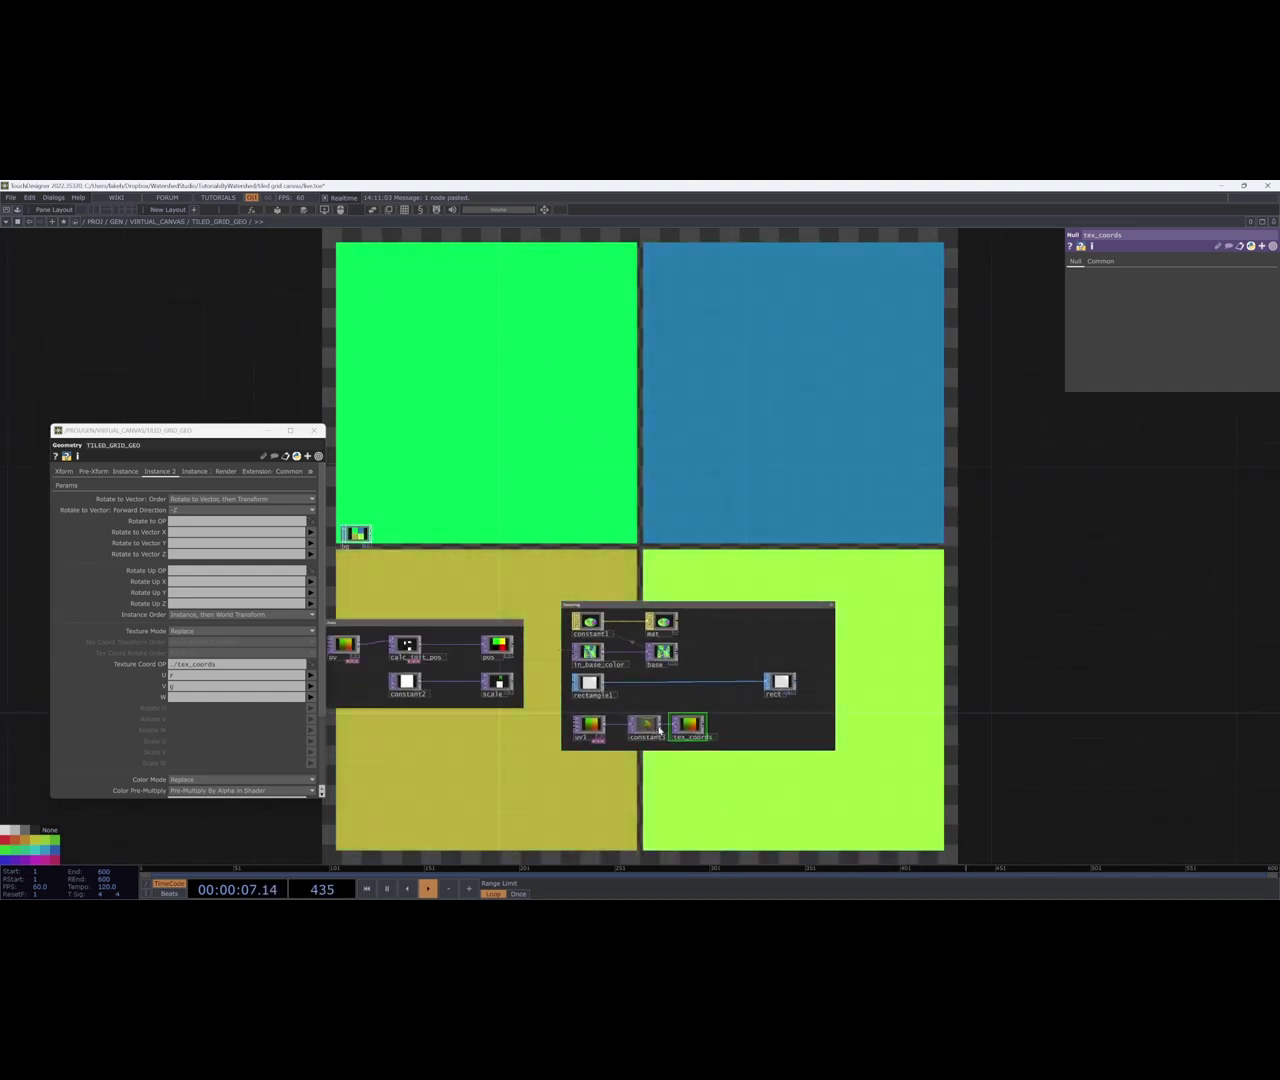
scroll(649, 723, "up", 4)
scroll(630, 730, "down", 4)
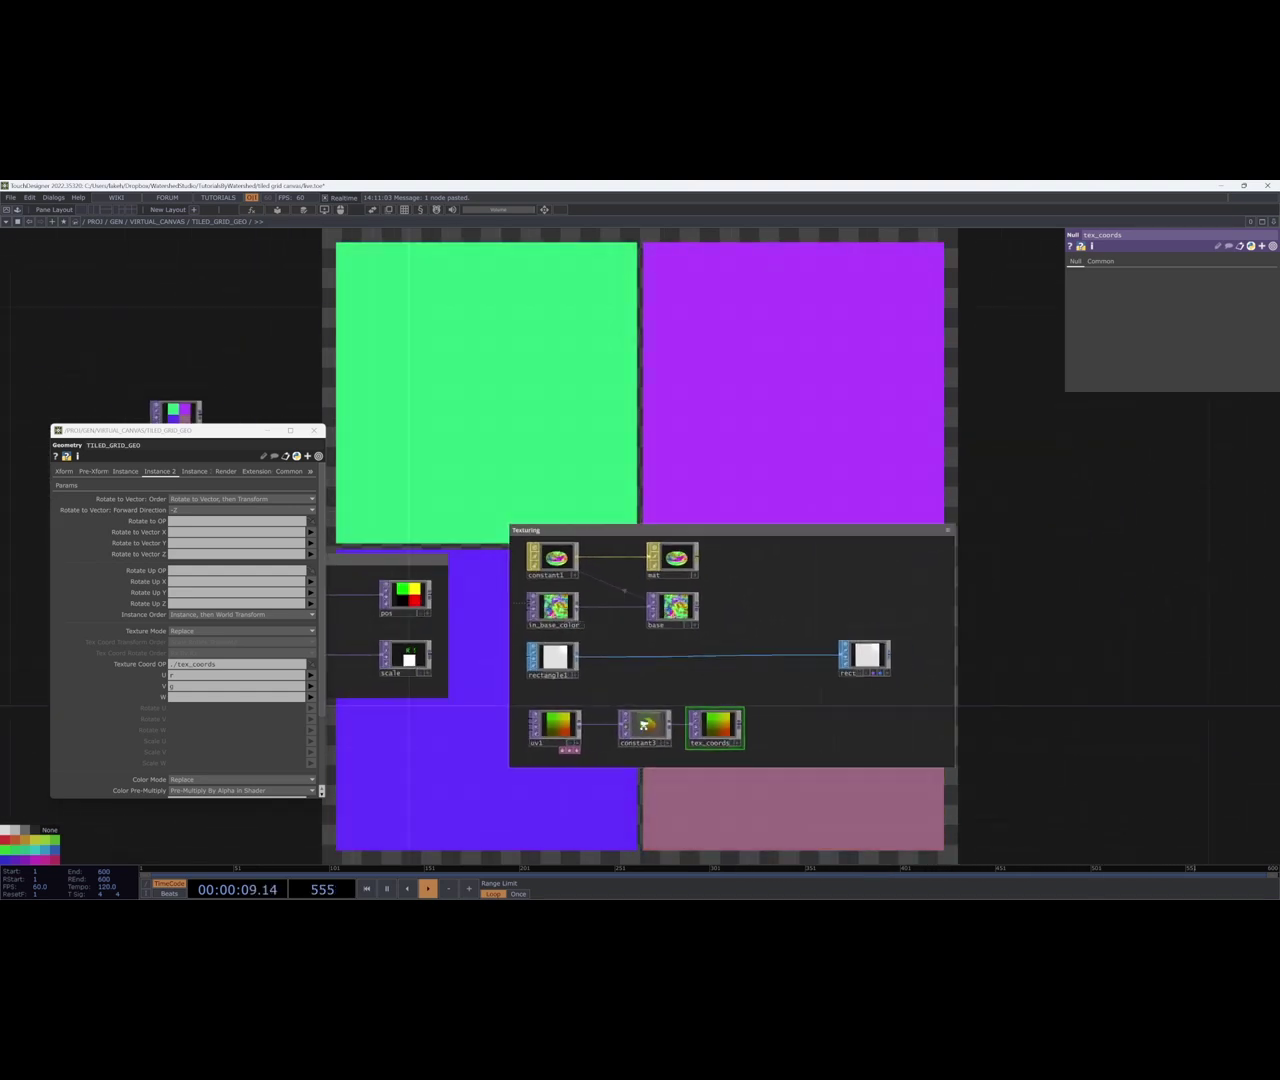
left_click(627, 731)
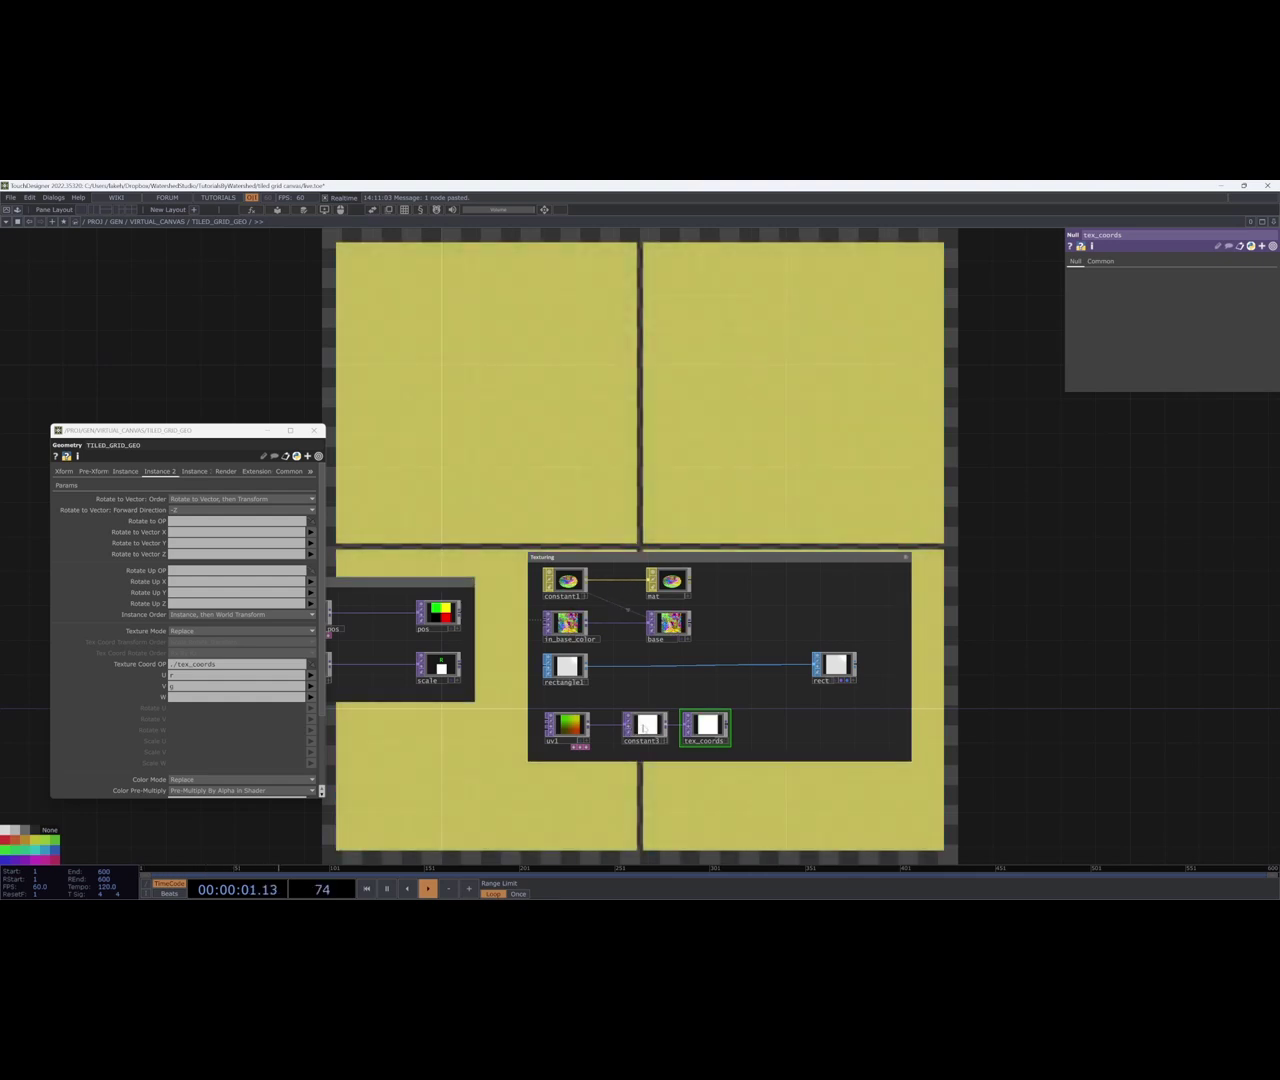
Set the constant3 operator's color to 0, 0, 0.
left_click(646, 727)
middle_click_drag(1133, 275, 1115, 269)
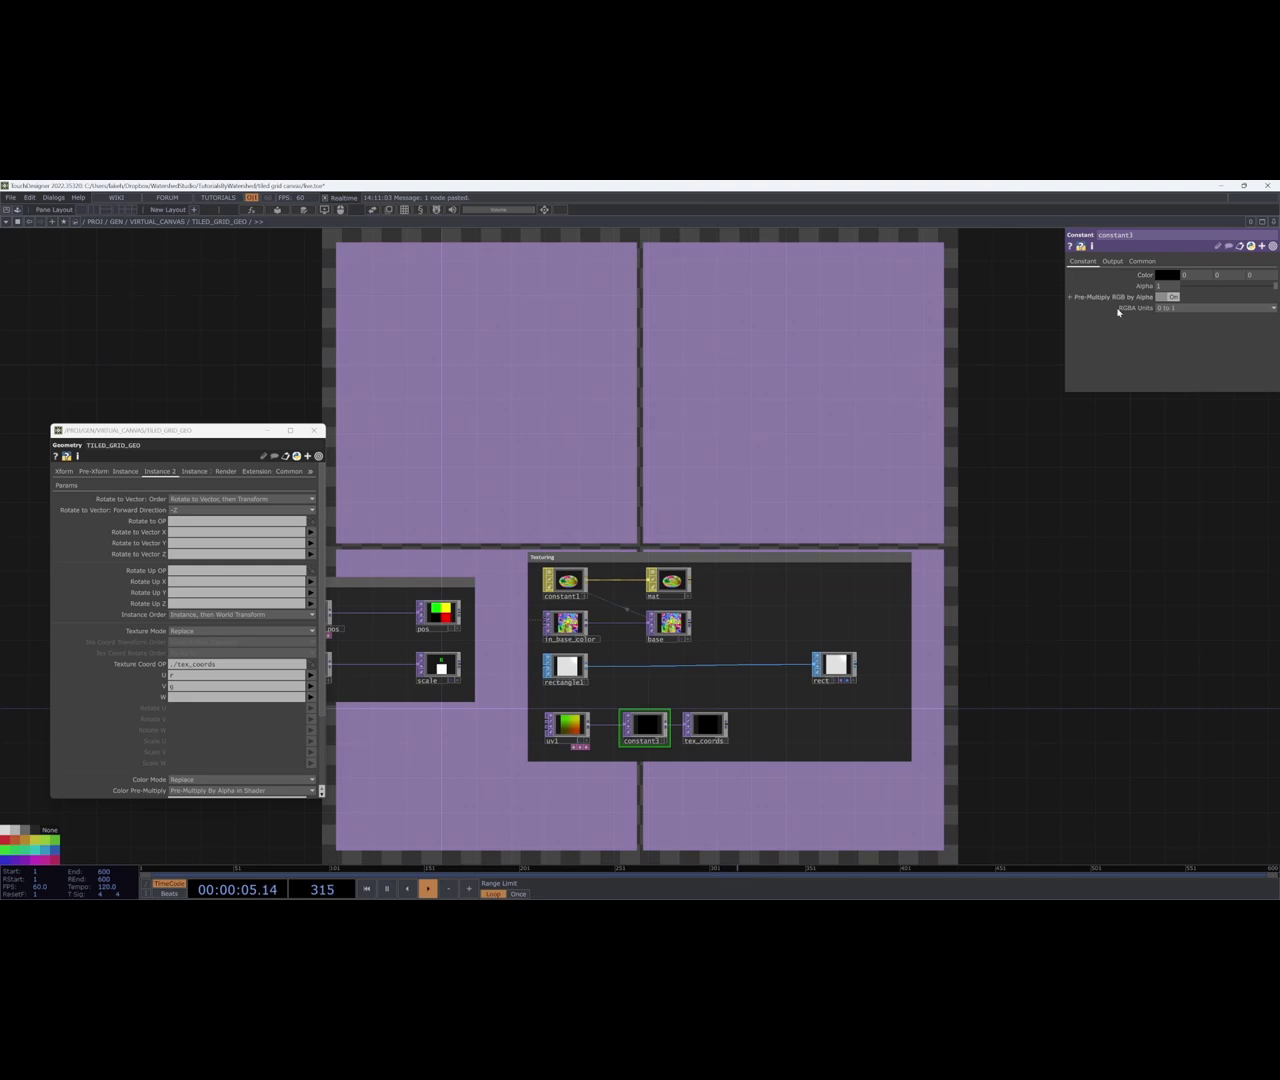
left_click_drag(752, 686, 870, 660)
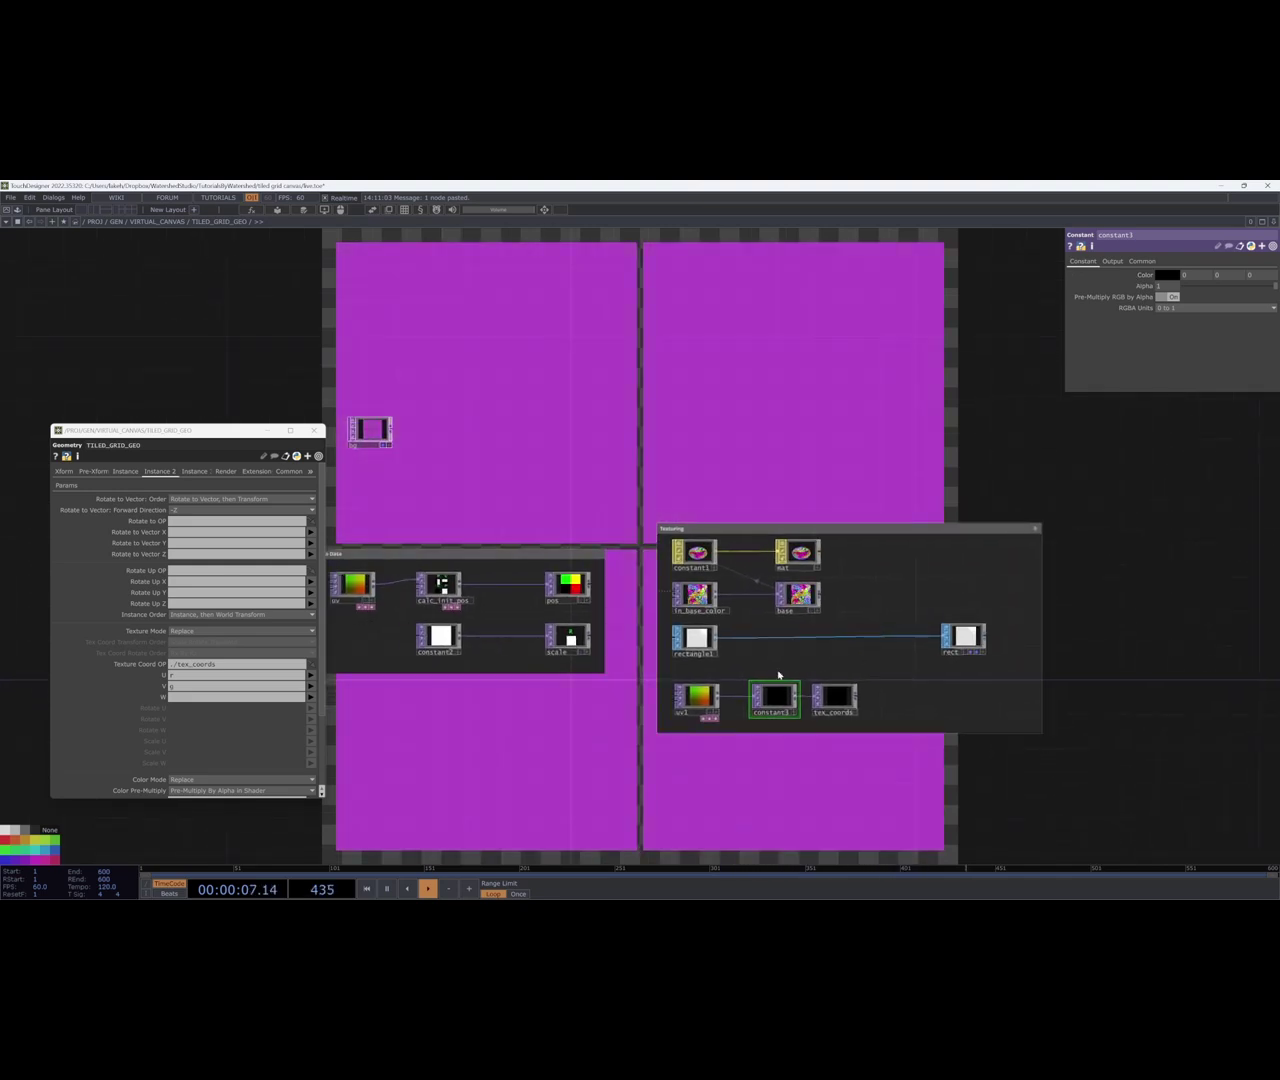
Examine uv1's gradient up close and set constant3's Input Smoothness to Nearest Pixel.
scroll(690, 705, "up", 1)
scroll(684, 703, "up", 6)
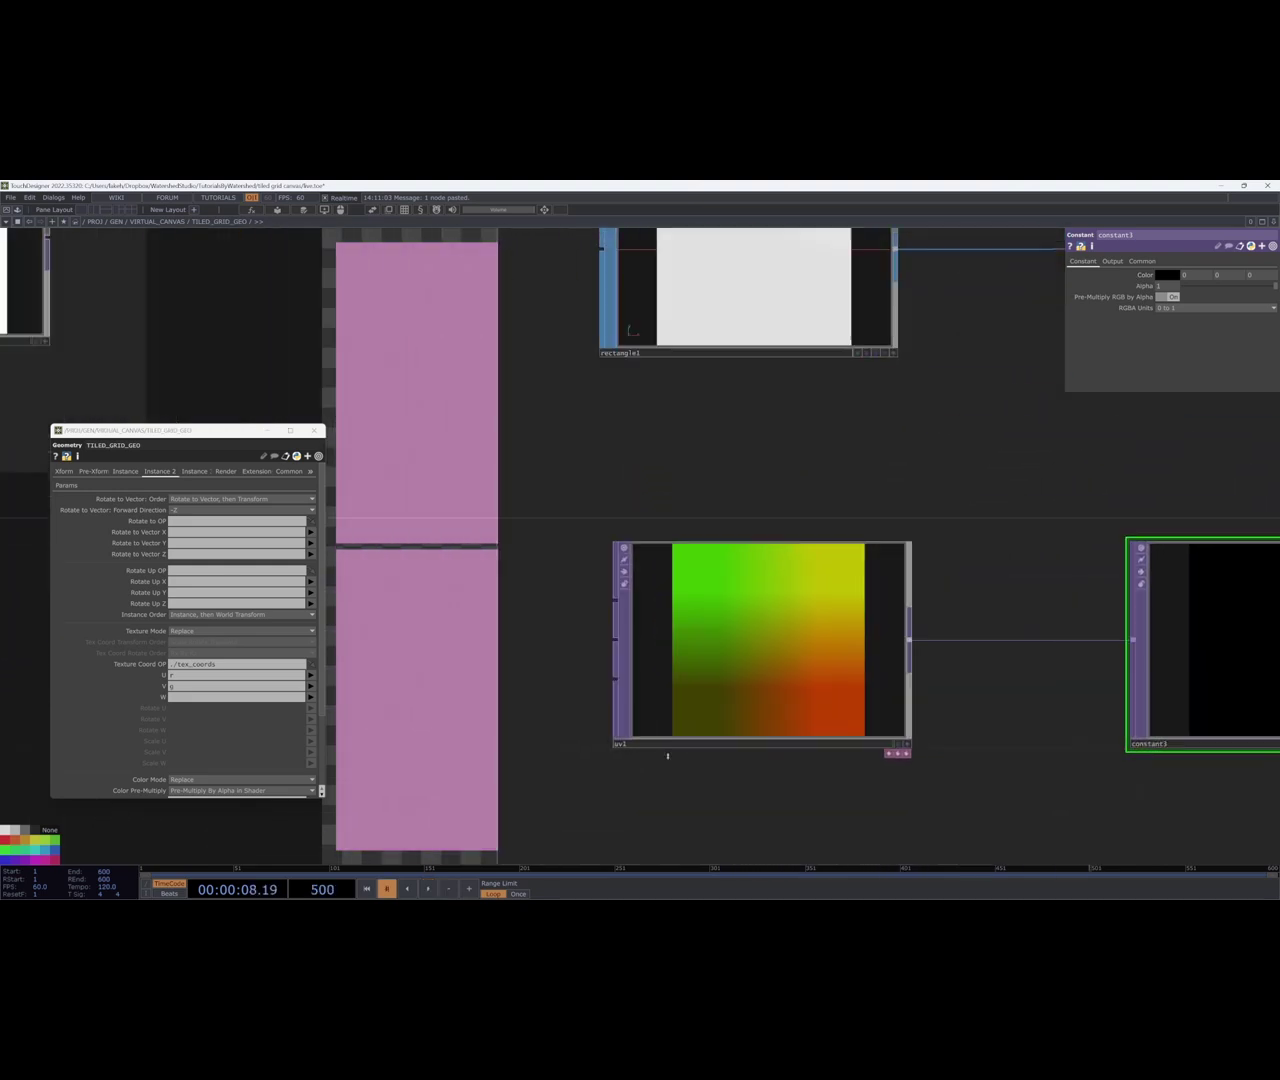
scroll(635, 733, "down", 4)
scroll(635, 733, "down", 4)
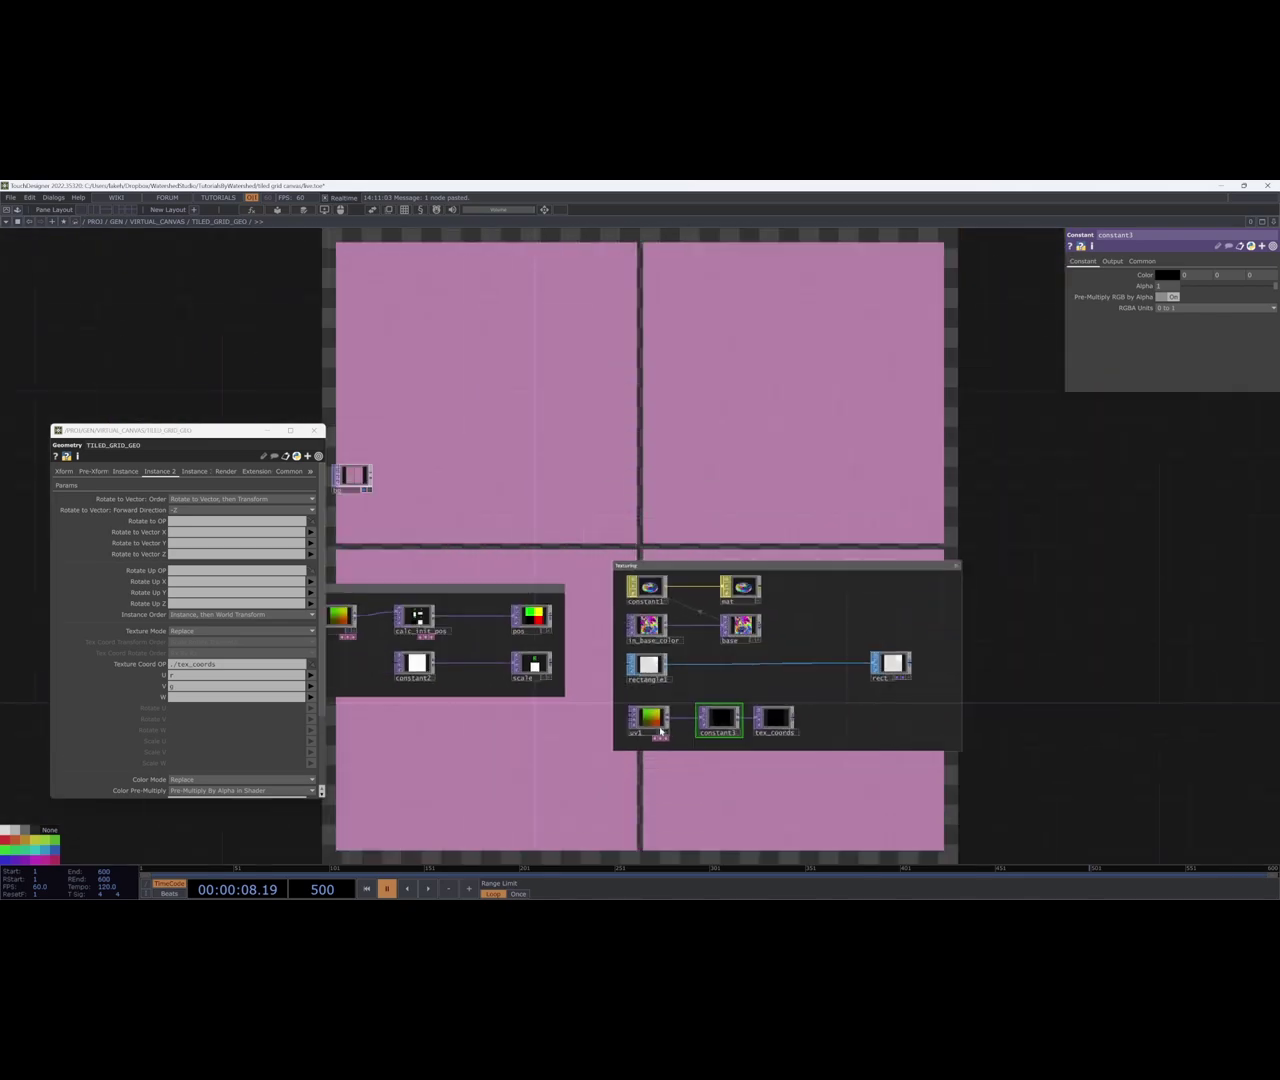
scroll(664, 735, "up", 6)
scroll(637, 743, "down", 4)
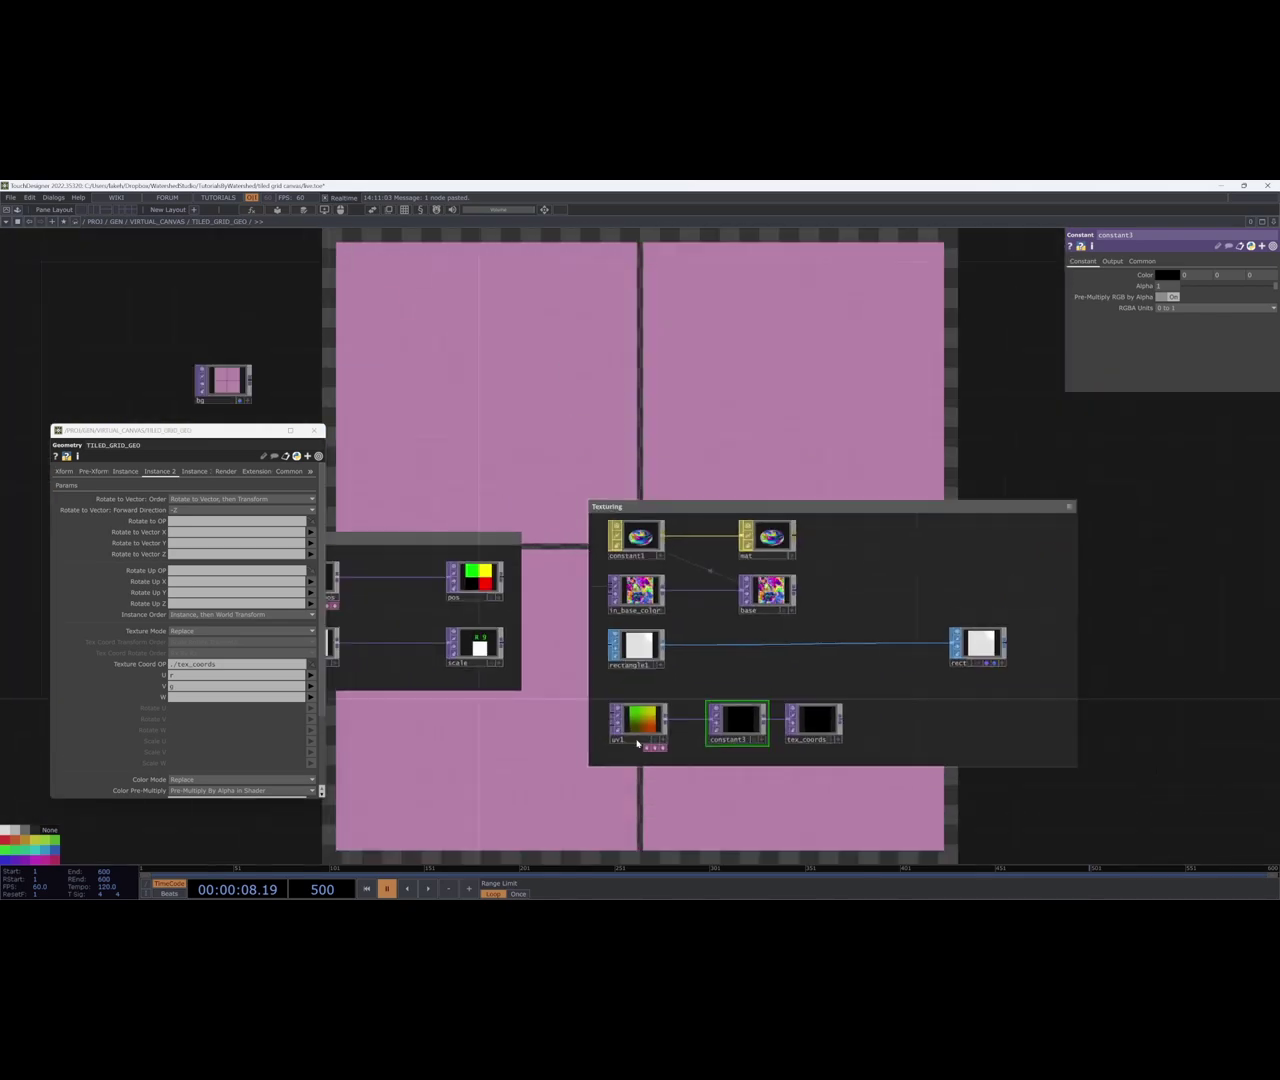
left_click(1152, 260)
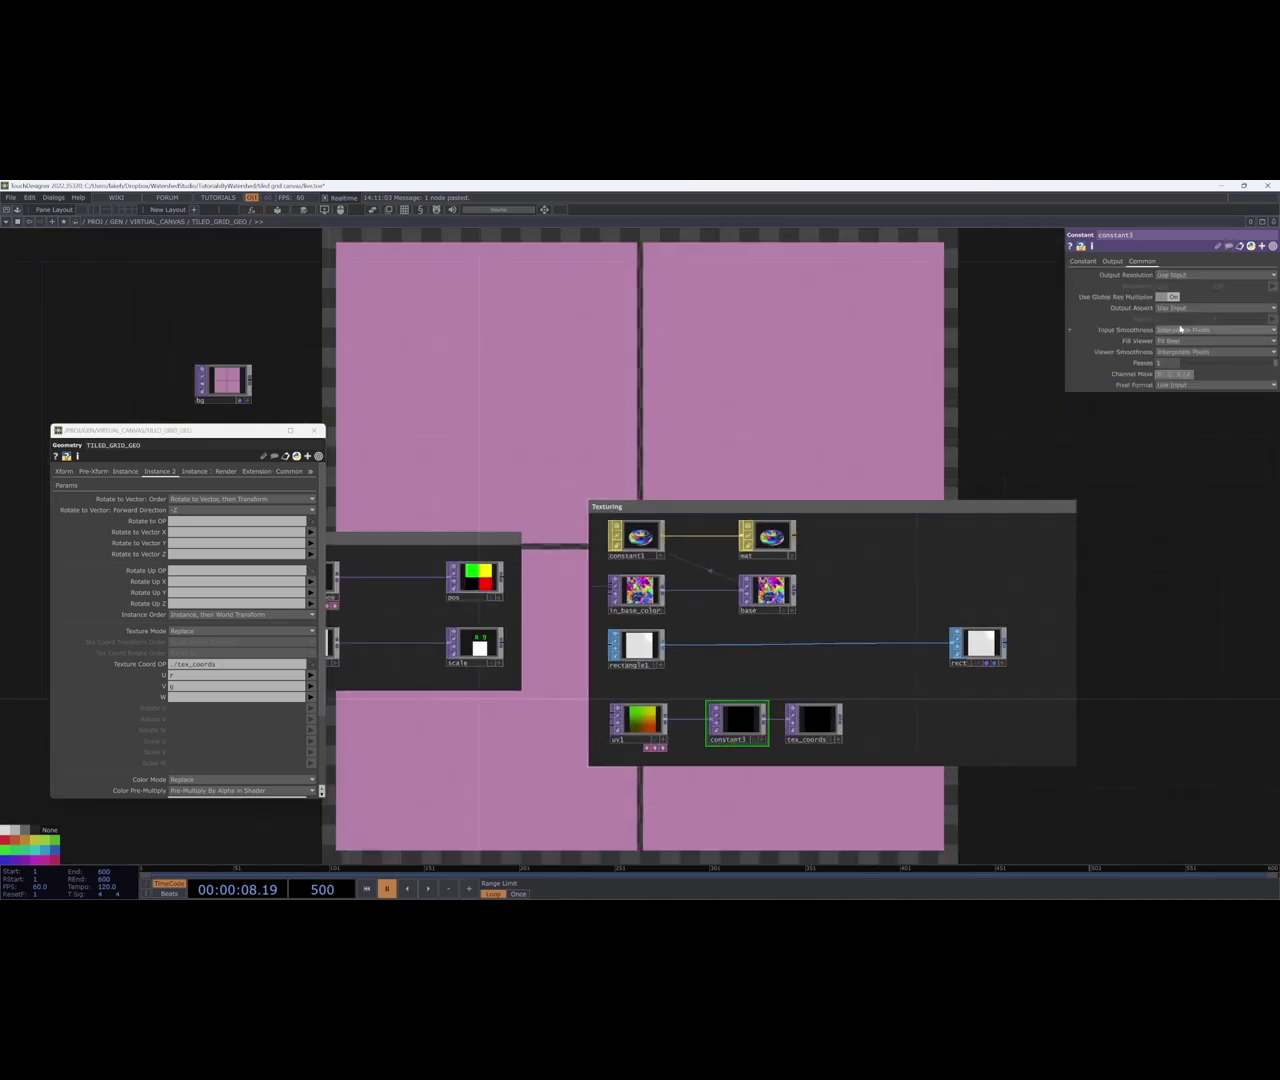
left_click(1185, 343)
left_click_drag(962, 395, 925, 429)
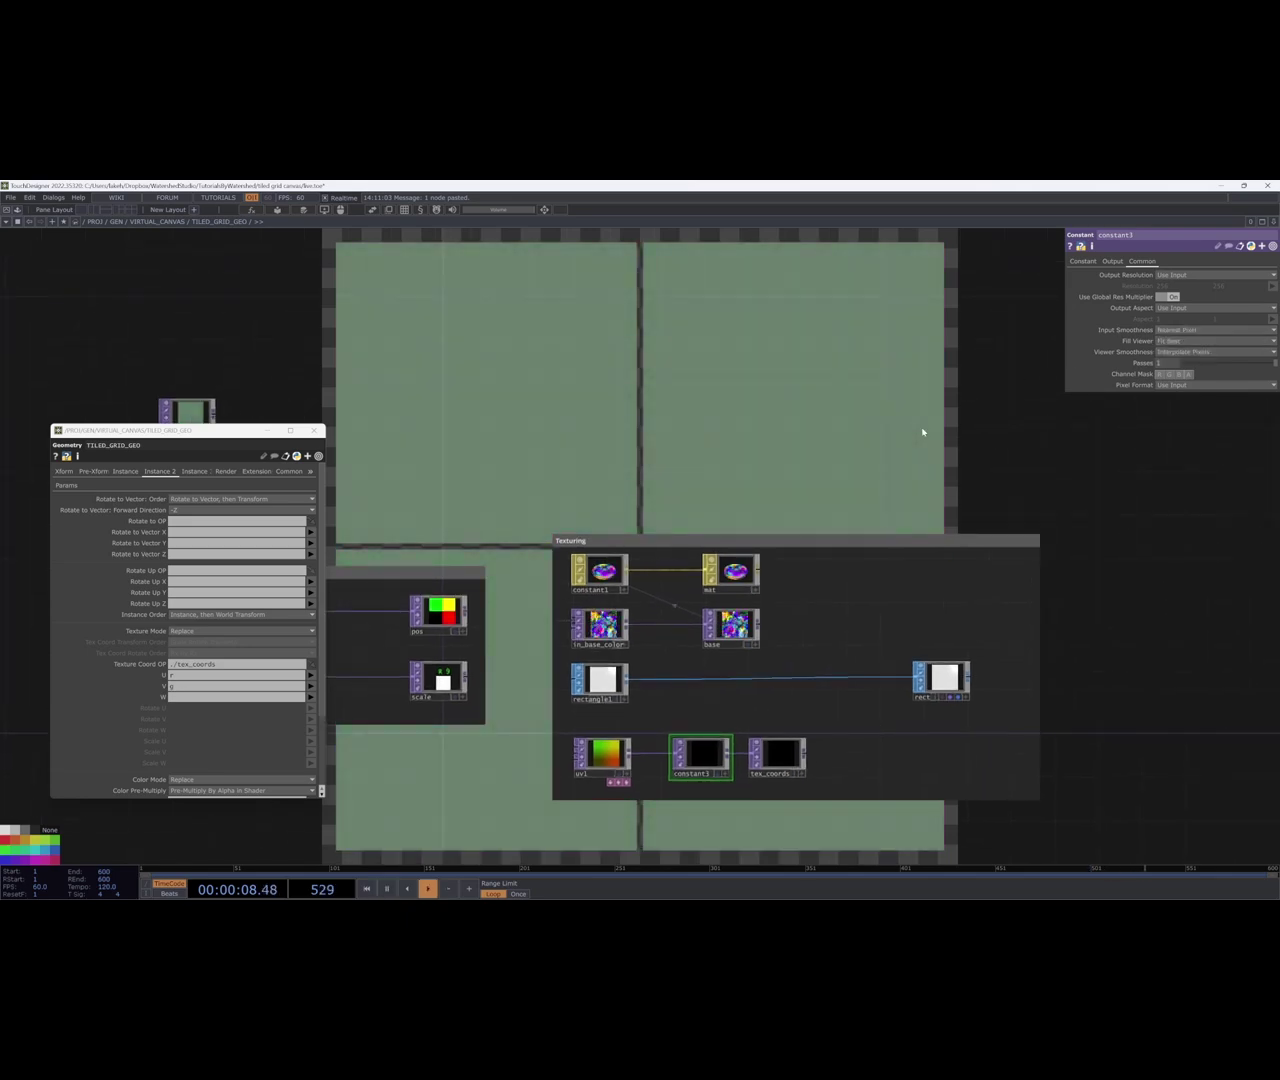
Inspect uv1's gradient again alongside the tile grid and resume timeline playback.
scroll(612, 727, "up", 6)
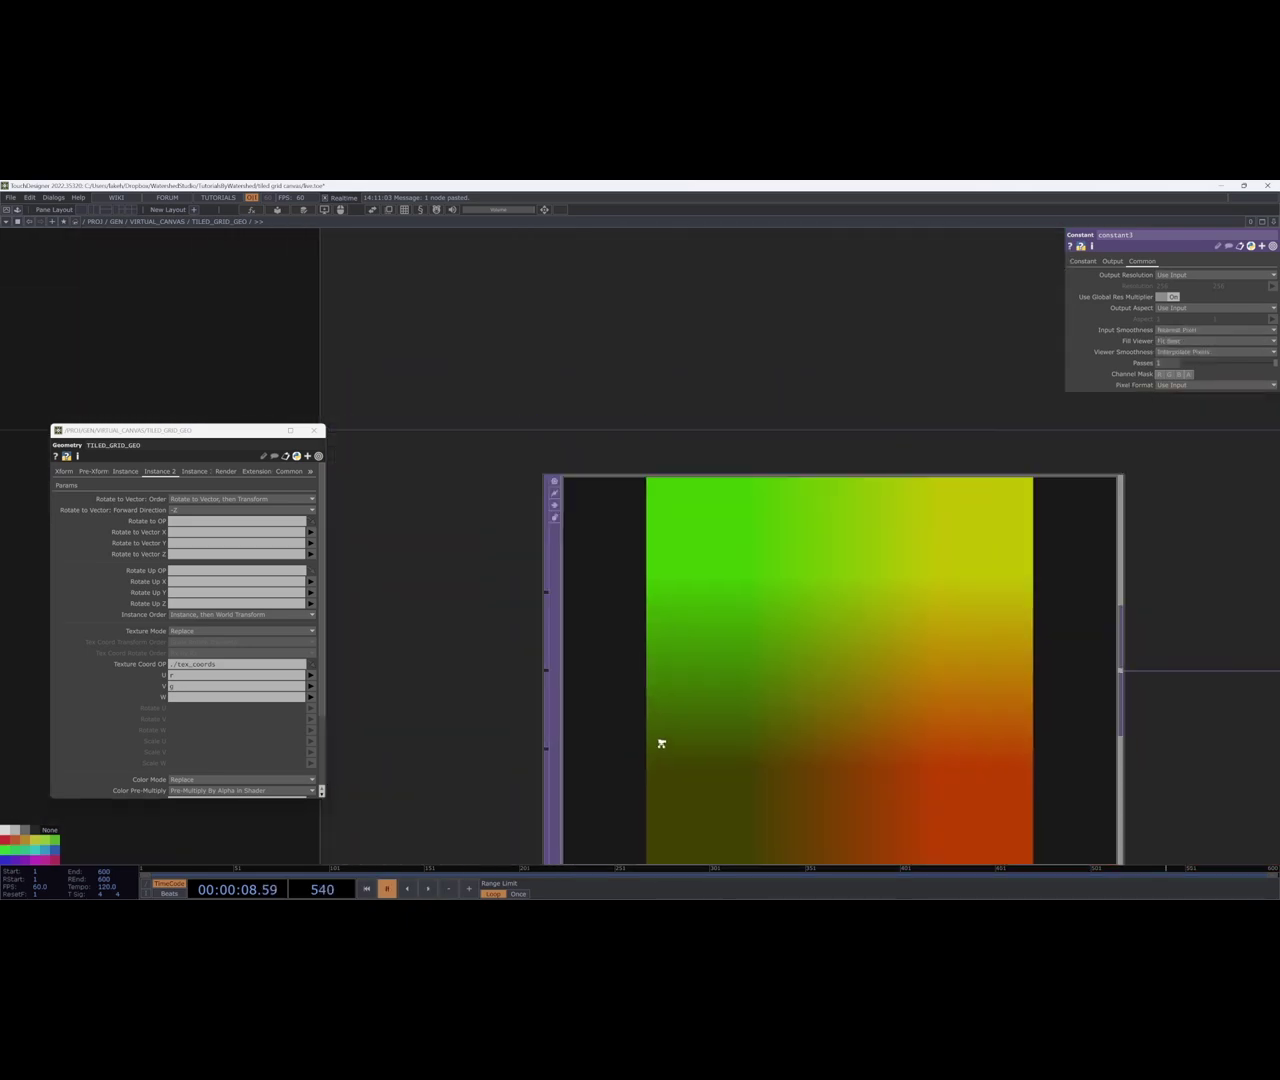
scroll(660, 743, "down", 9)
left_click_drag(793, 575, 745, 587)
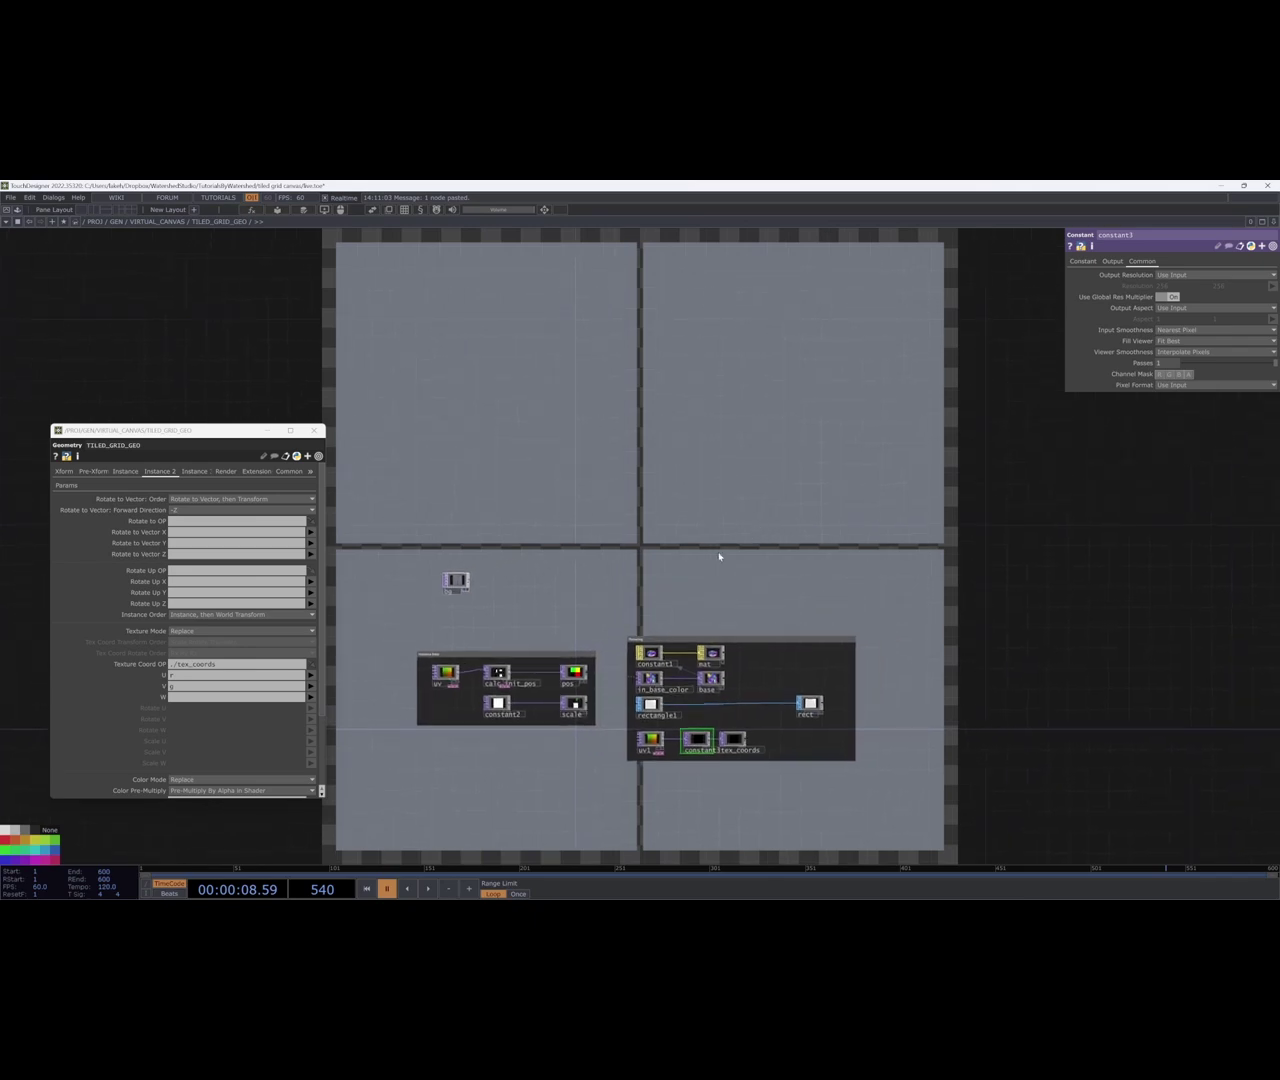
scroll(705, 740, "up", 4)
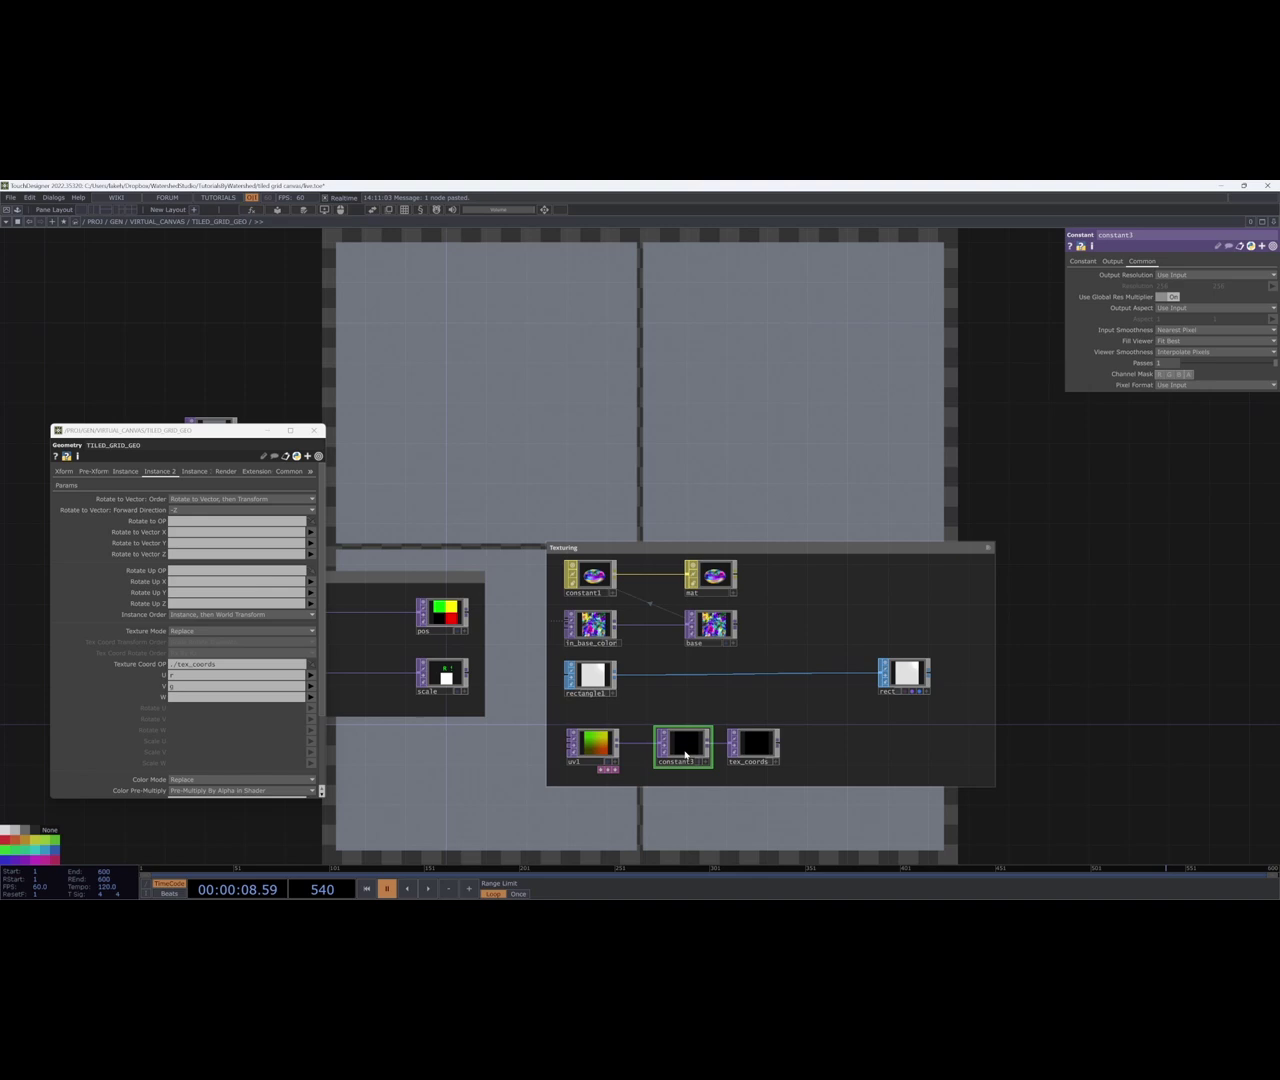
key("space")
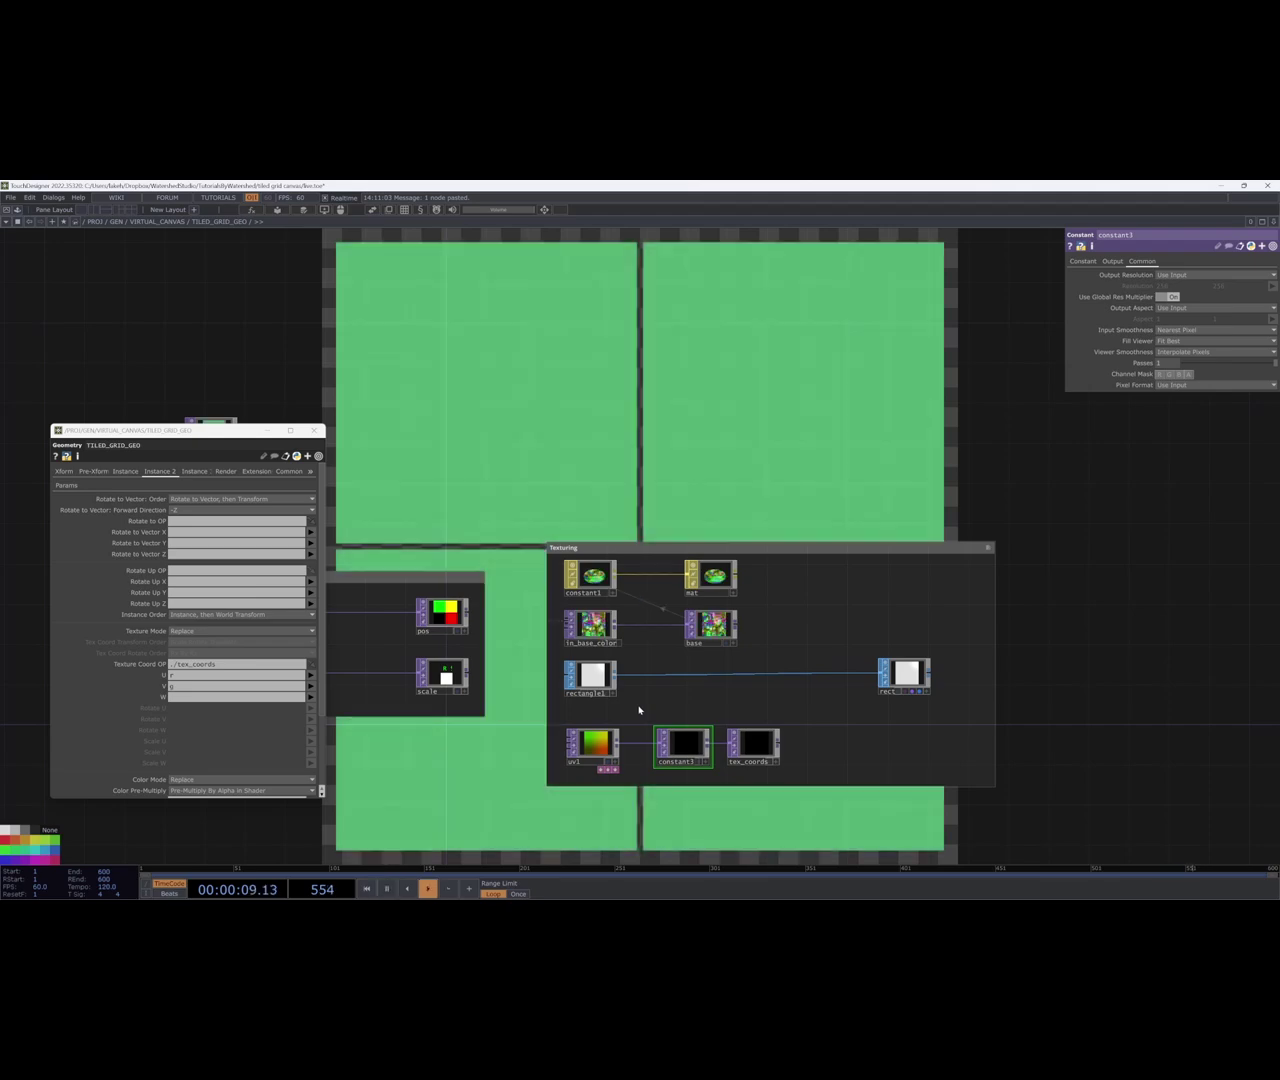
Compare the tiles with TILED_GRID_GEO's Texture Mode set to Transform and to Replace, leaving it on Replace.
left_click(193, 631)
left_click(186, 652)
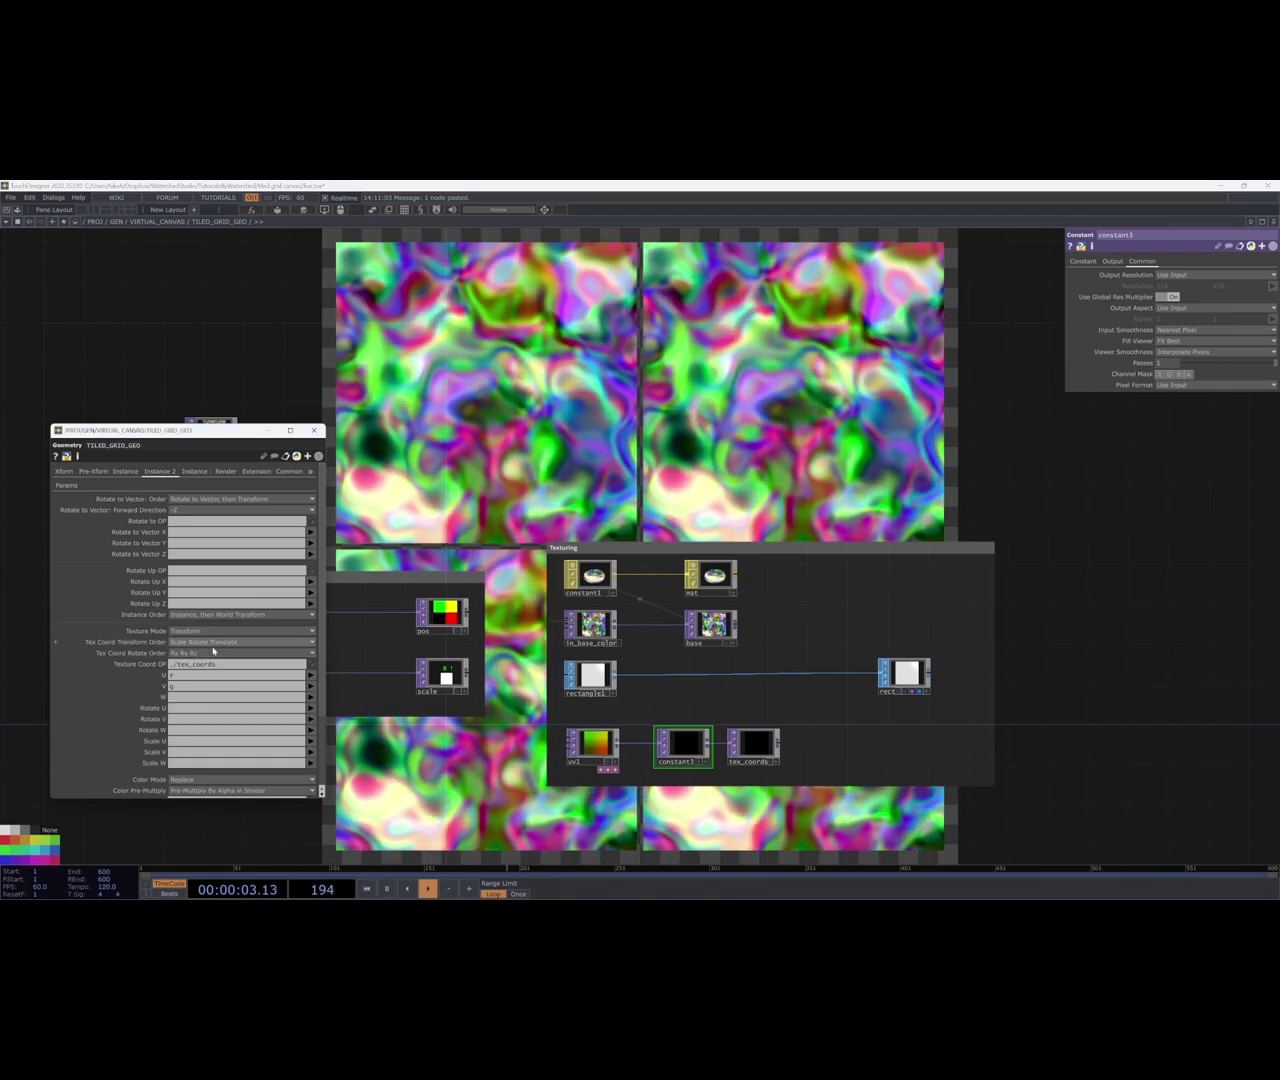
left_click(200, 631)
left_click(202, 633)
left_click(202, 633)
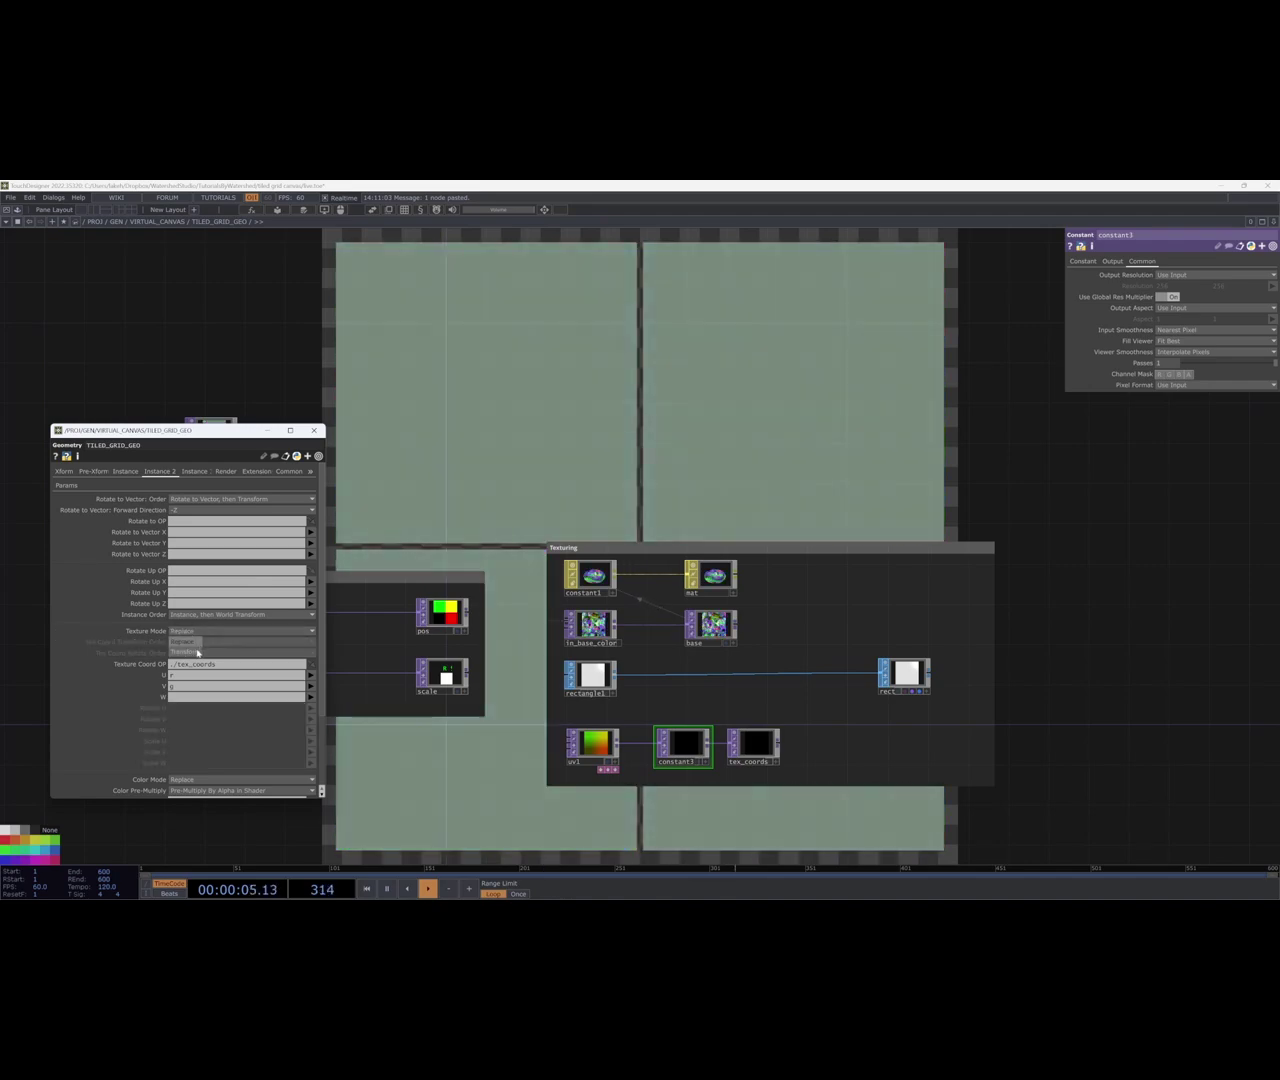
left_click(198, 652)
left_click(205, 634)
left_click(204, 643)
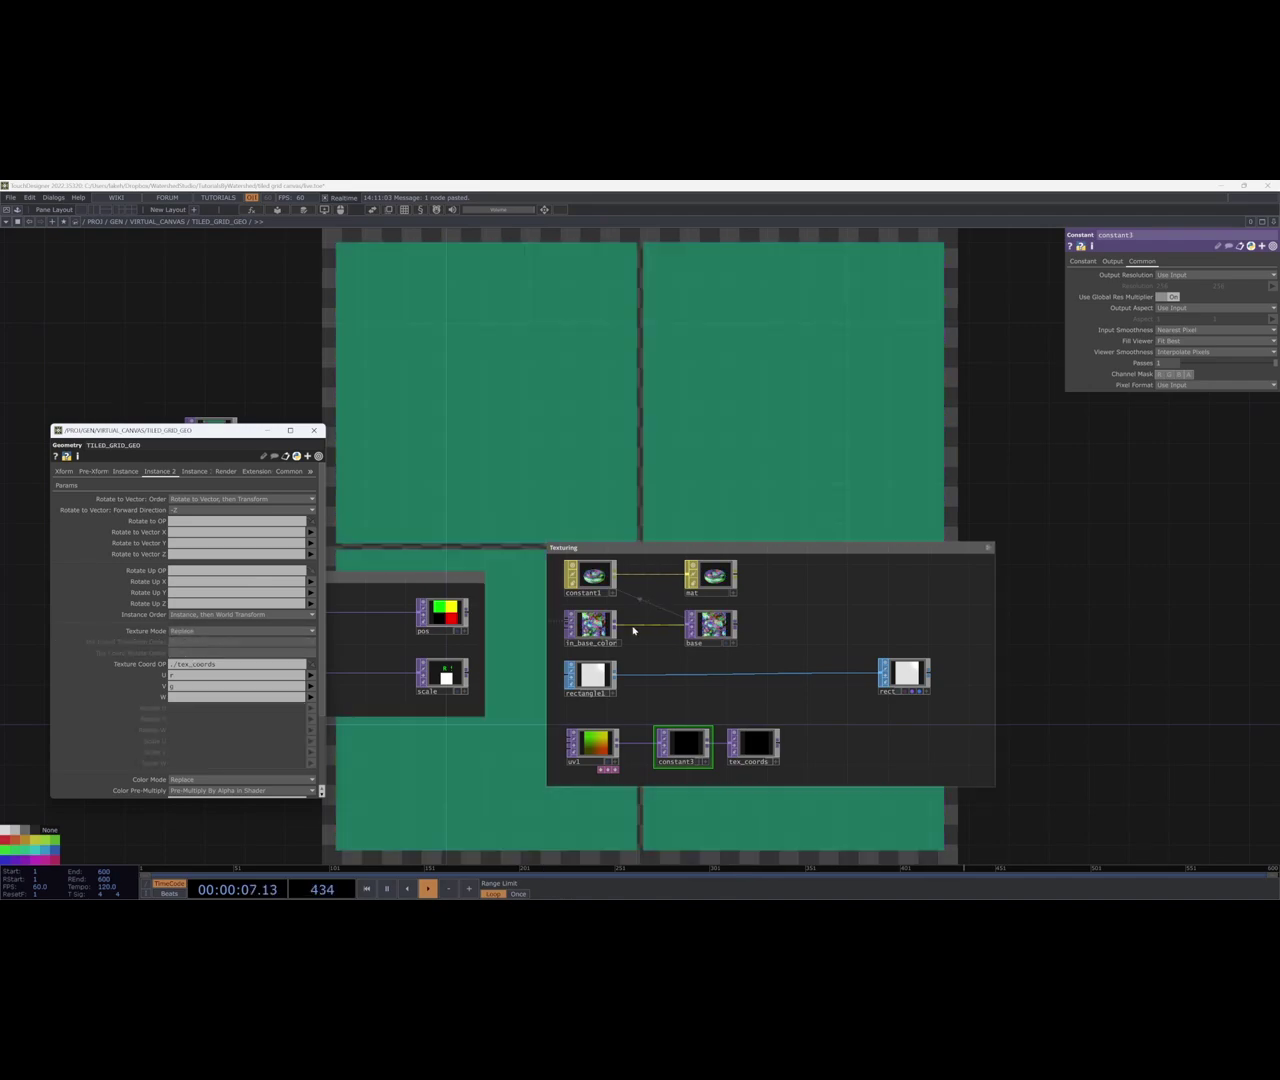
left_click_drag(816, 639, 843, 643)
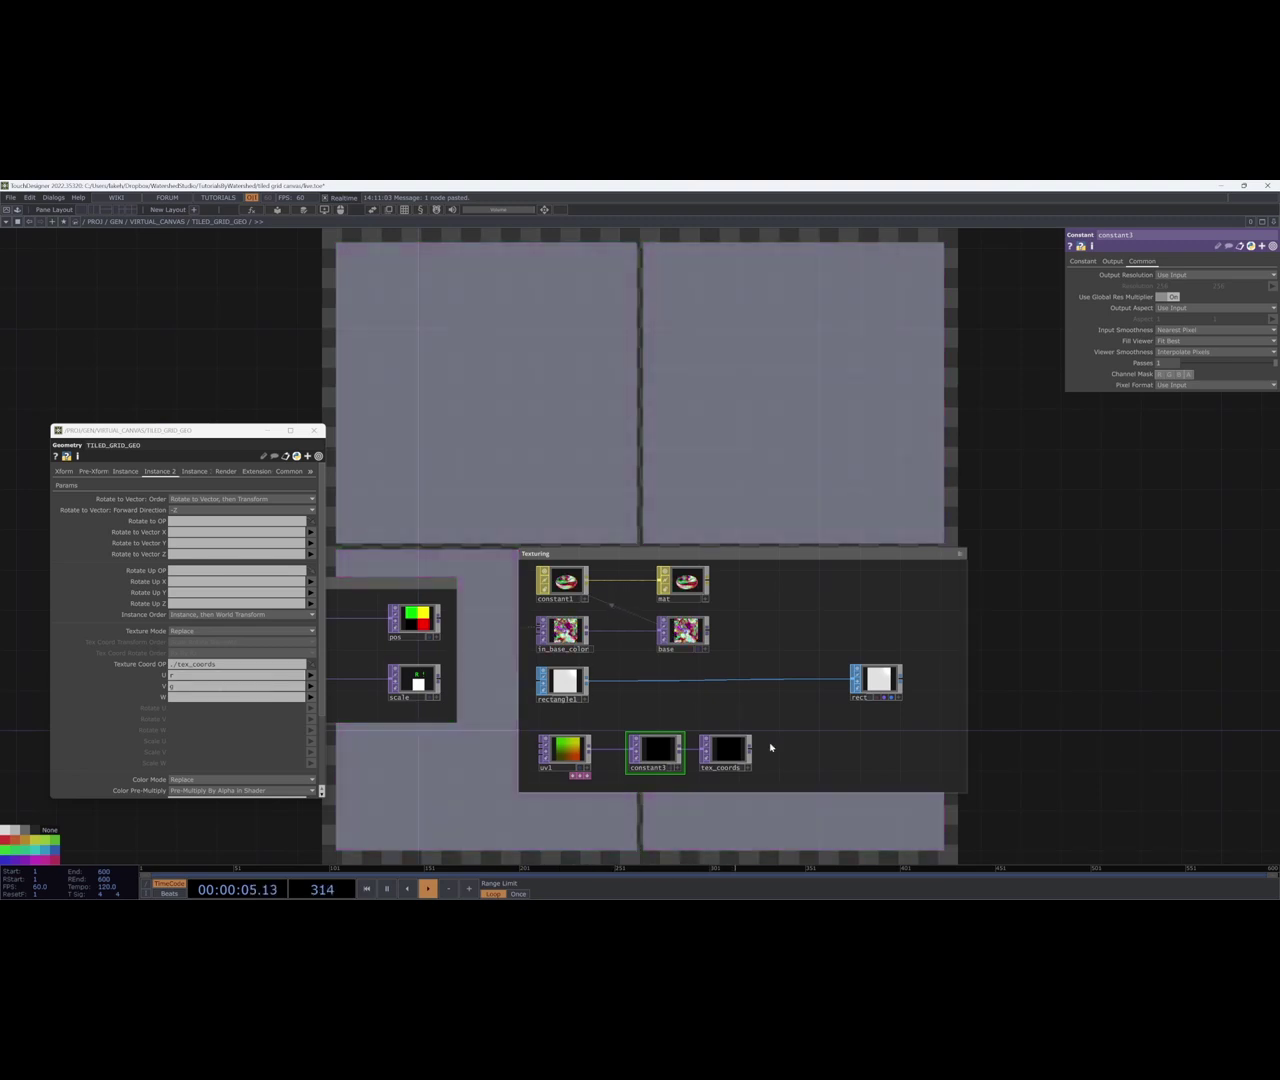
Set TILED_GRID_GEO's Texture Mode to Transform and inspect the pattern on the four tiles.
left_click_drag(736, 386, 752, 427)
left_click_drag(820, 581, 783, 624)
left_click_drag(736, 491, 724, 471)
left_click(203, 635)
left_click(200, 646)
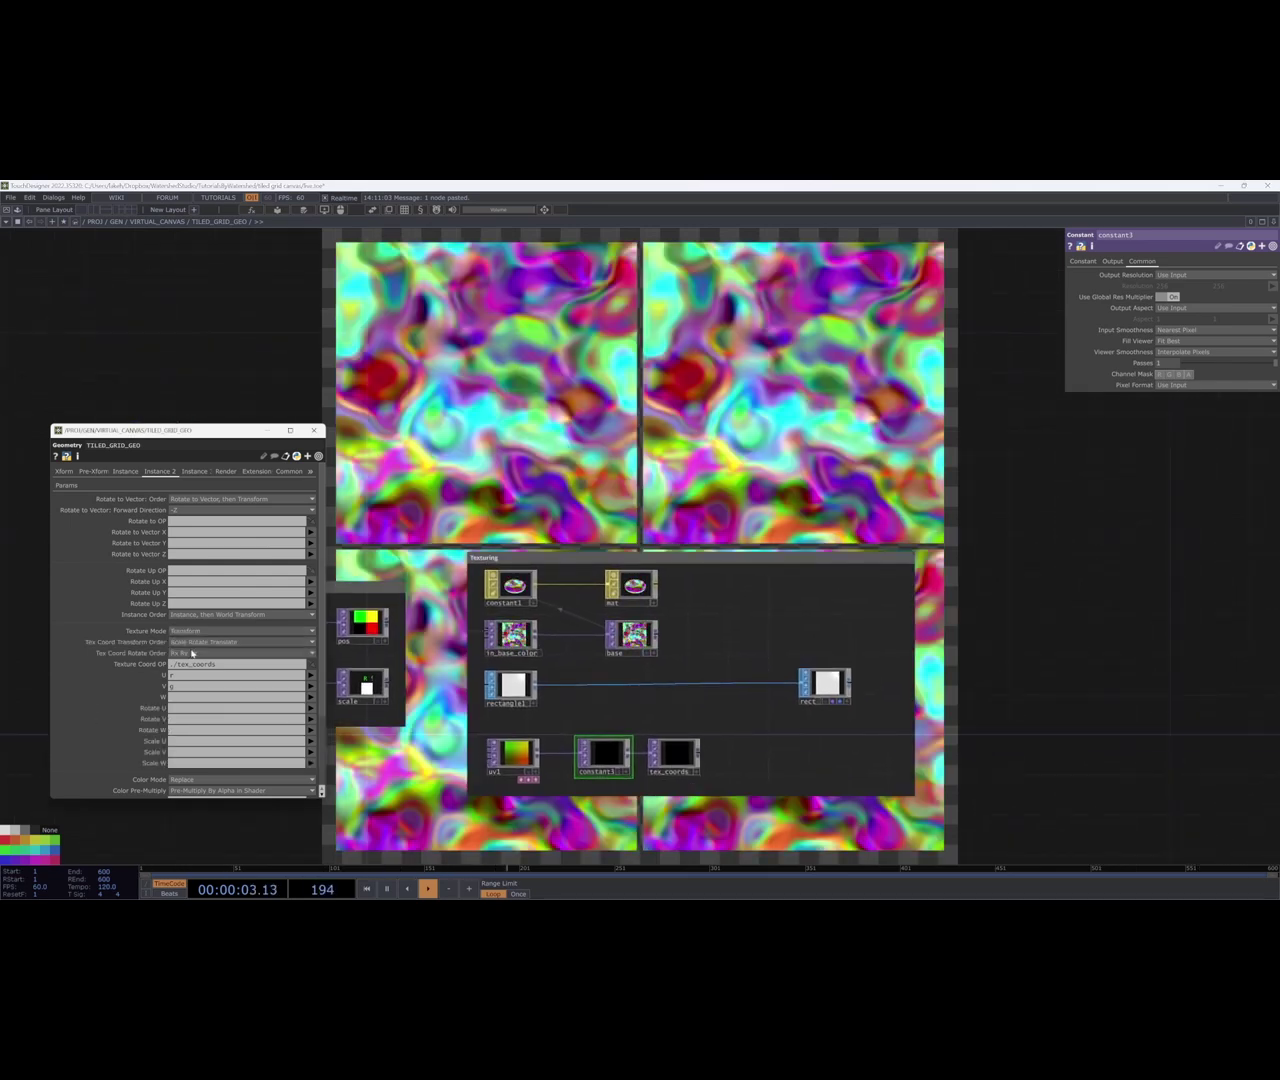
left_click_drag(744, 634, 746, 638)
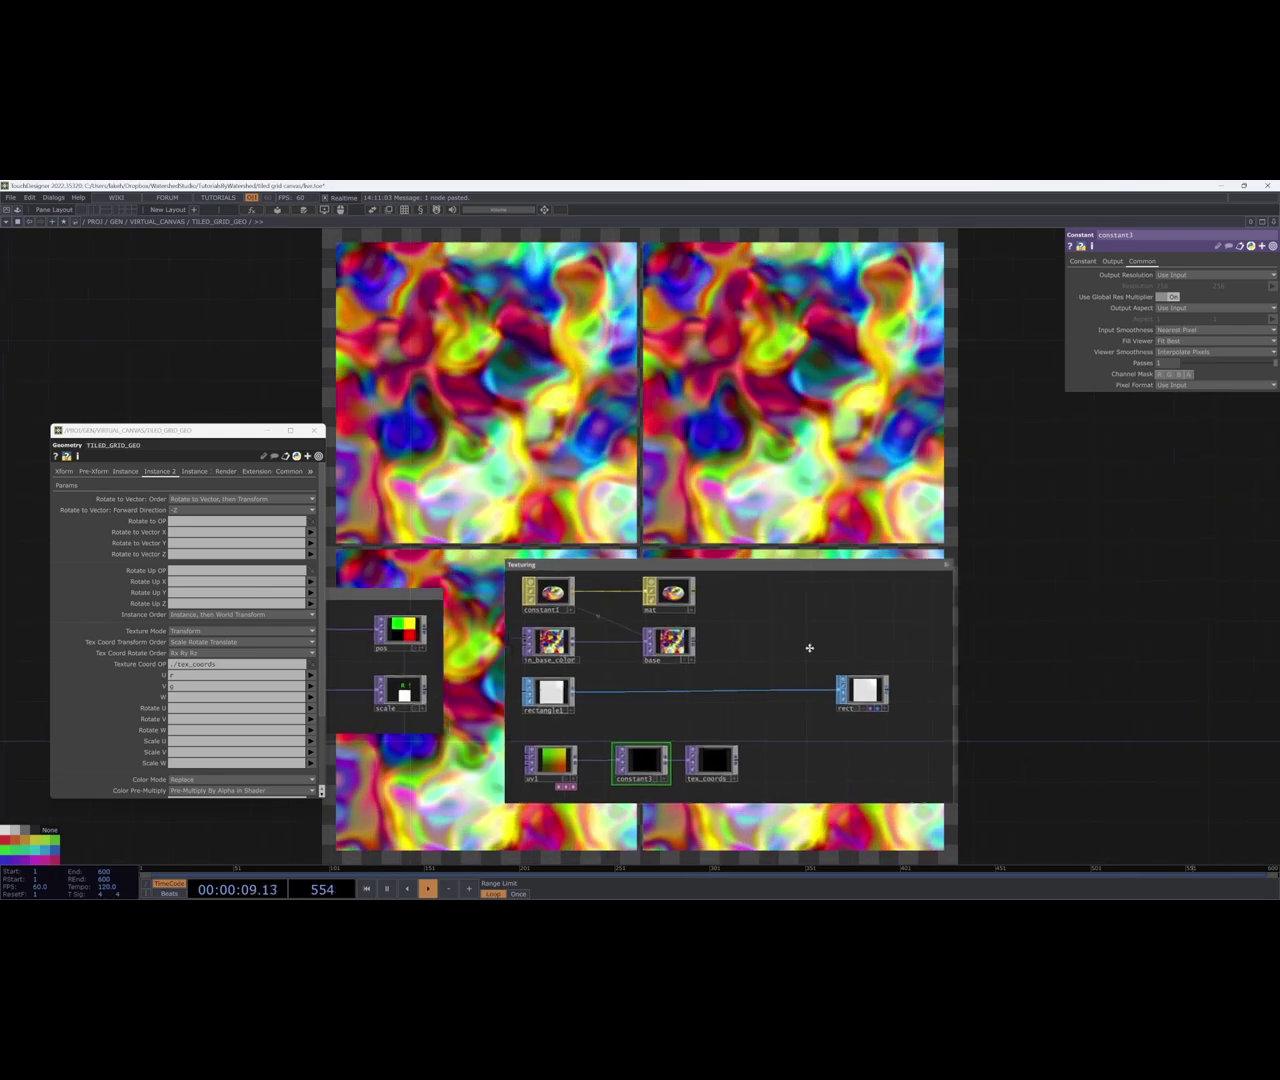
Set the constant3 operator's color to 0.8, 0.8, 0.8 to test the tiles' texture offset.
scroll(677, 709, "down", 3)
left_click_drag(728, 703, 680, 718)
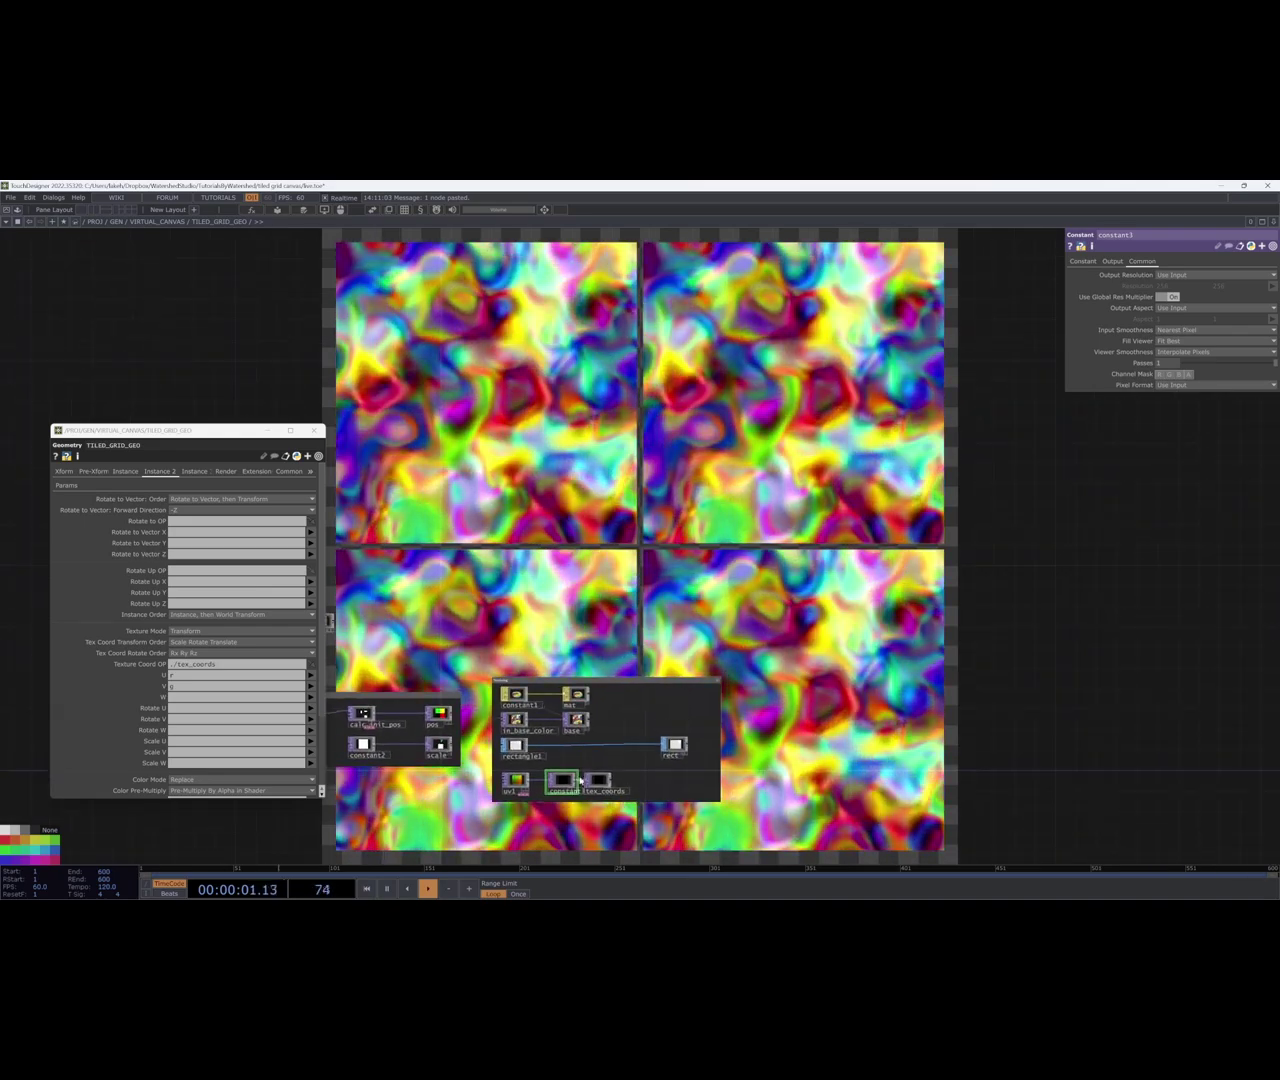
left_click(1083, 261)
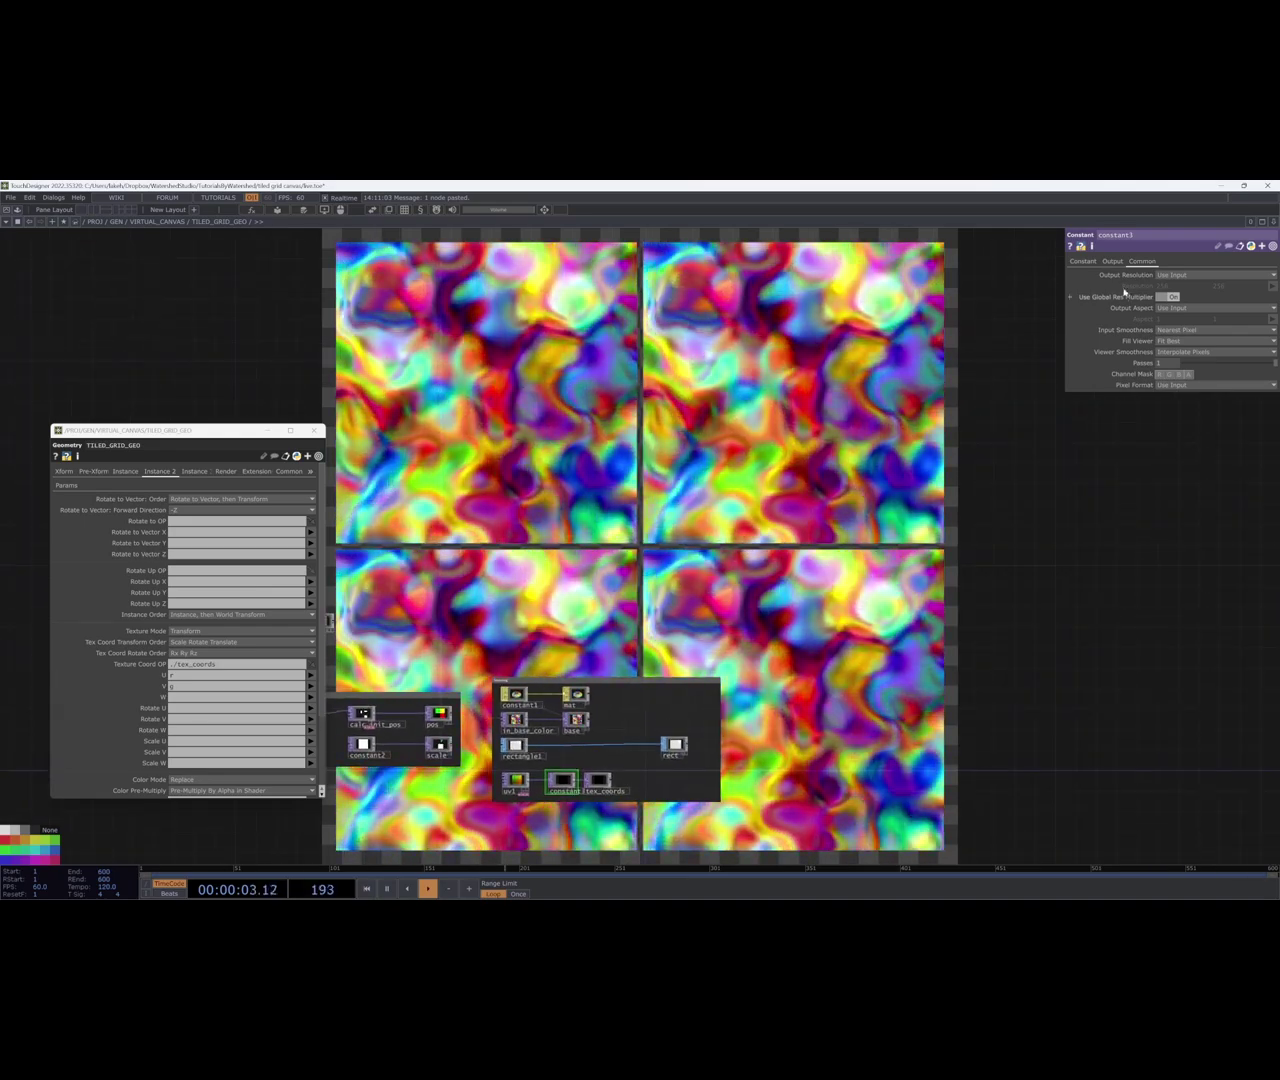
middle_click_drag(1146, 278, 1164, 276)
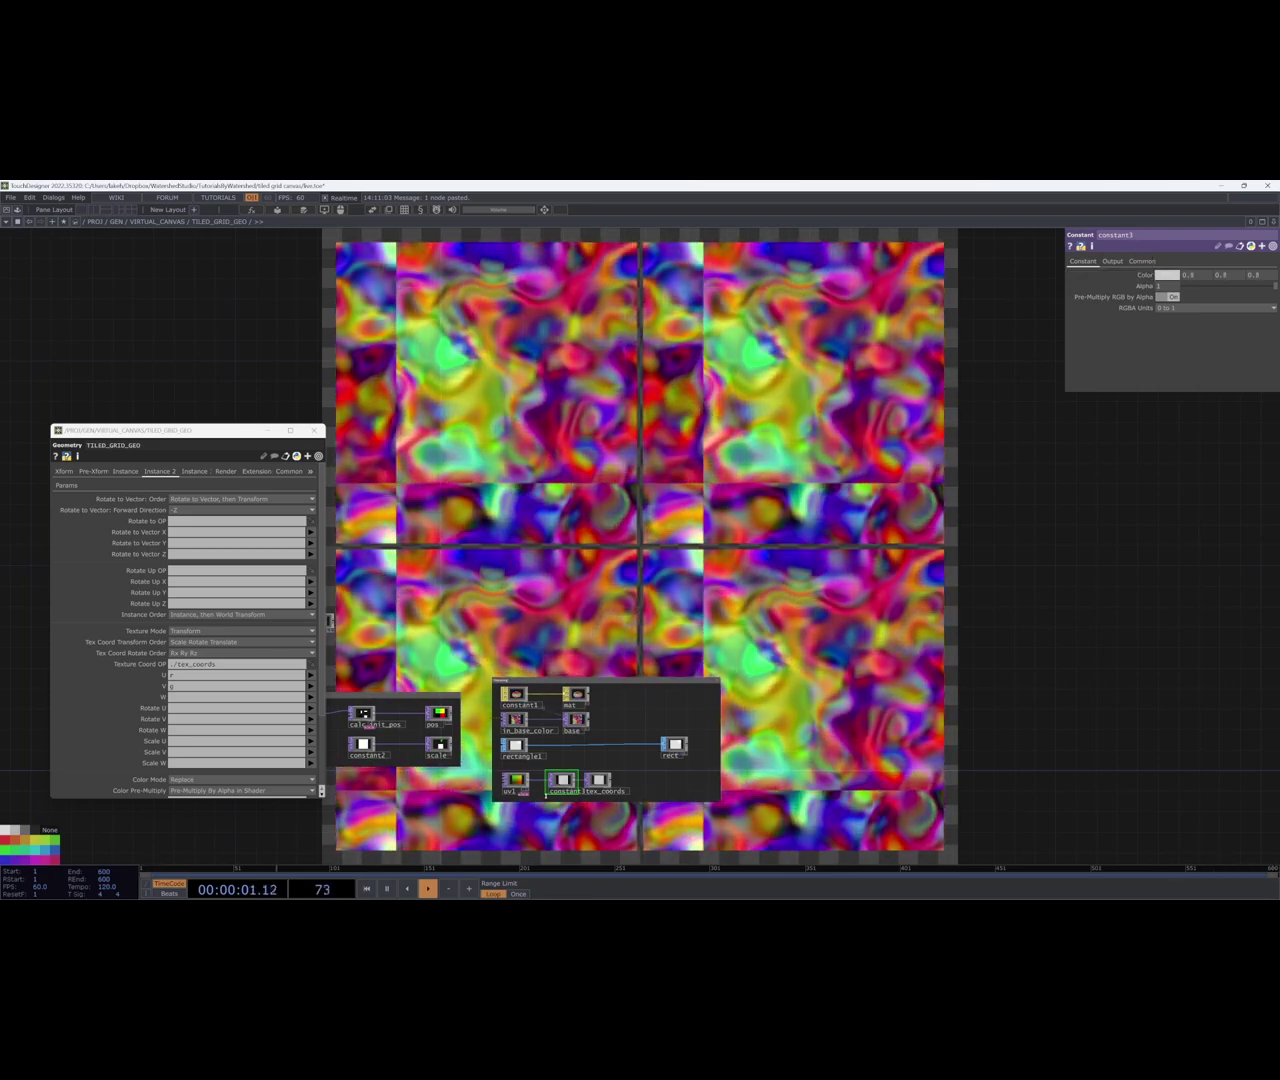
scroll(566, 781, "up", 4)
scroll(545, 783, "down", 3)
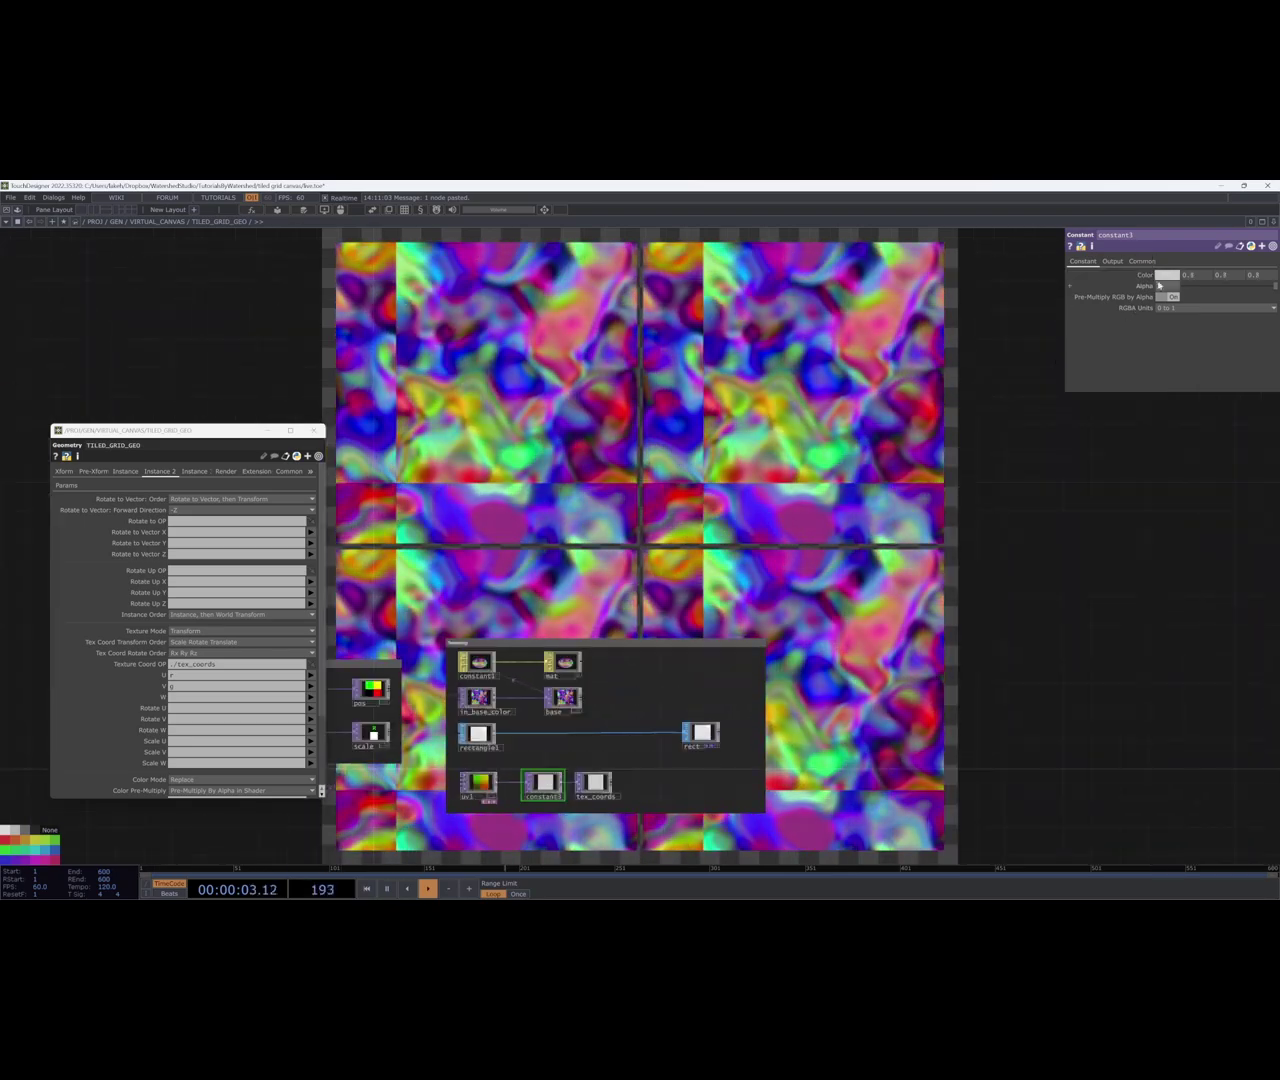
Test a constant3 color of 1, 1, 1 on the tiles and return it to 0, 0, 0.
left_click(1145, 275)
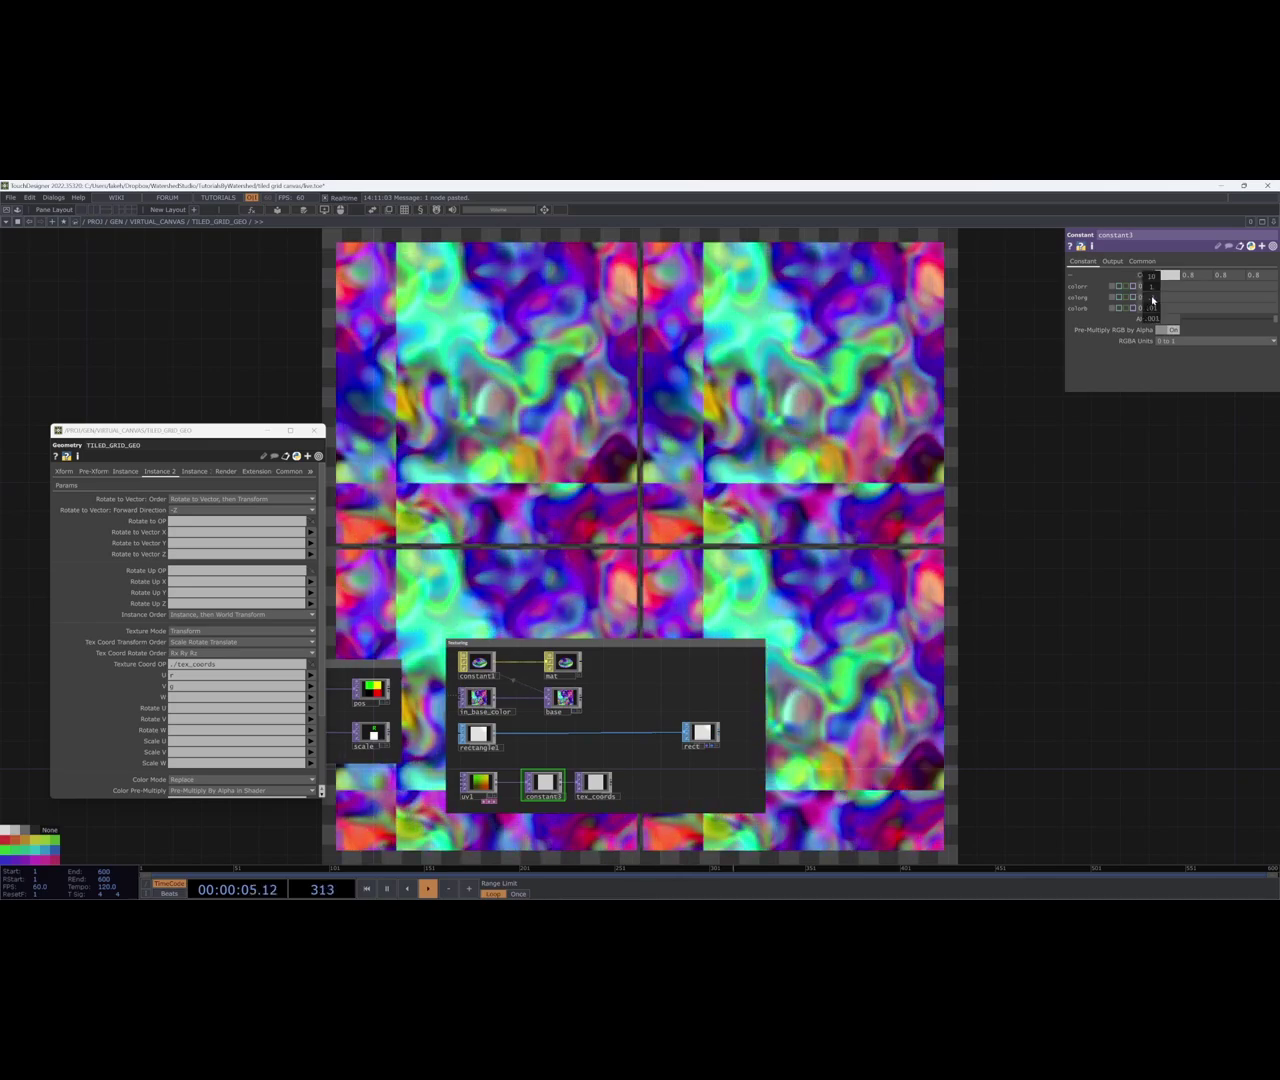
mouse_move(1153, 300)
middle_mouse_down()
mouse_move(1155, 279)
mouse_move(1149, 291)
middle_mouse_up()
right_click(1145, 276)
mouse_move(1083, 319)
left_click(1161, 317)
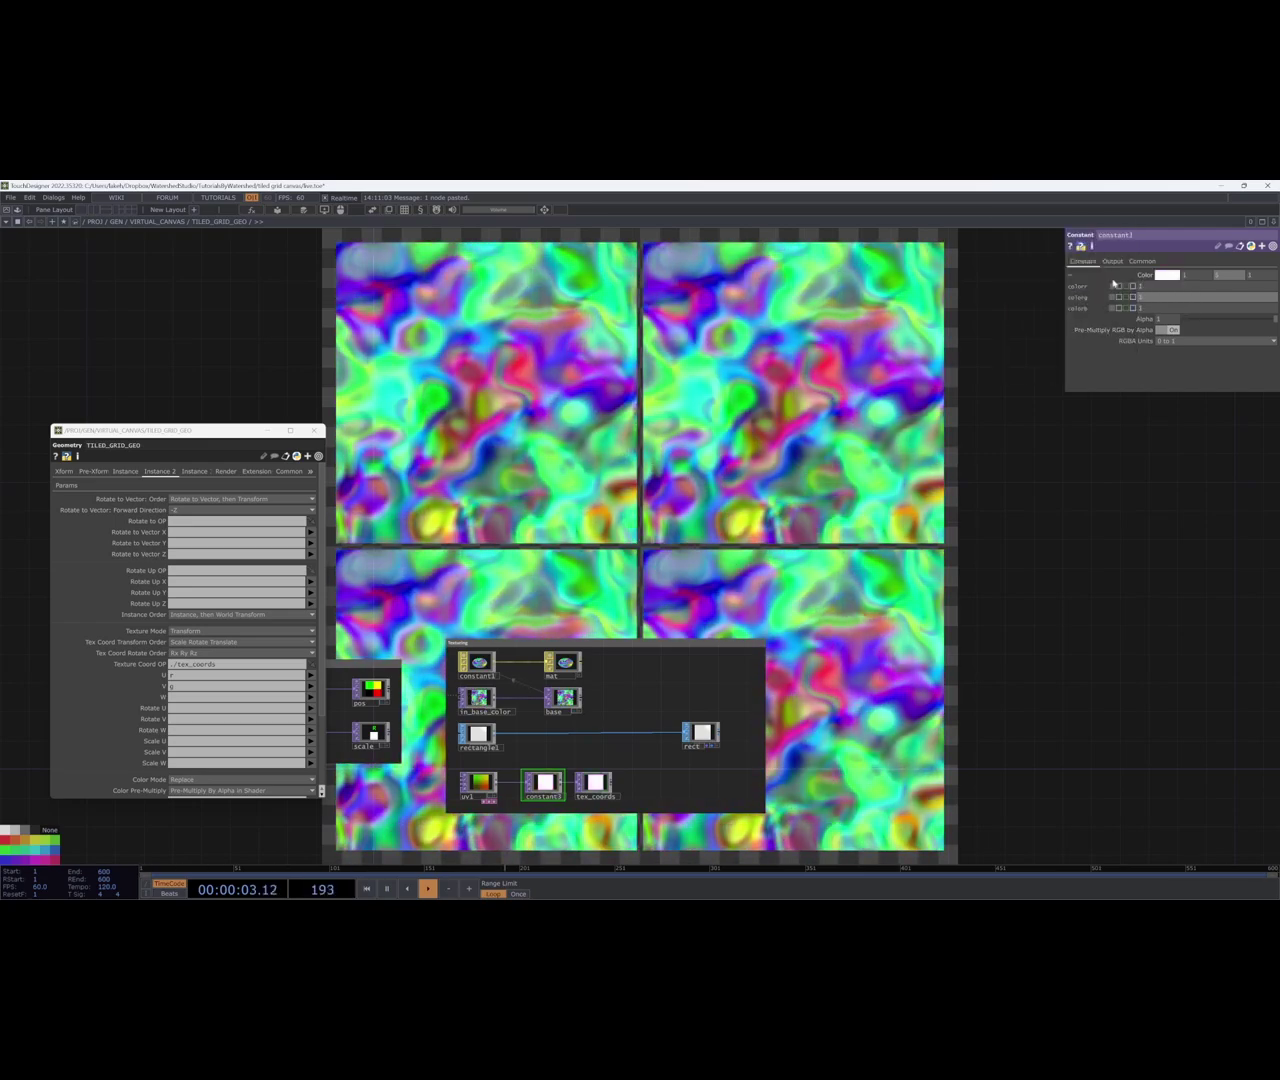
middle_click_drag(1143, 277, 1142, 263)
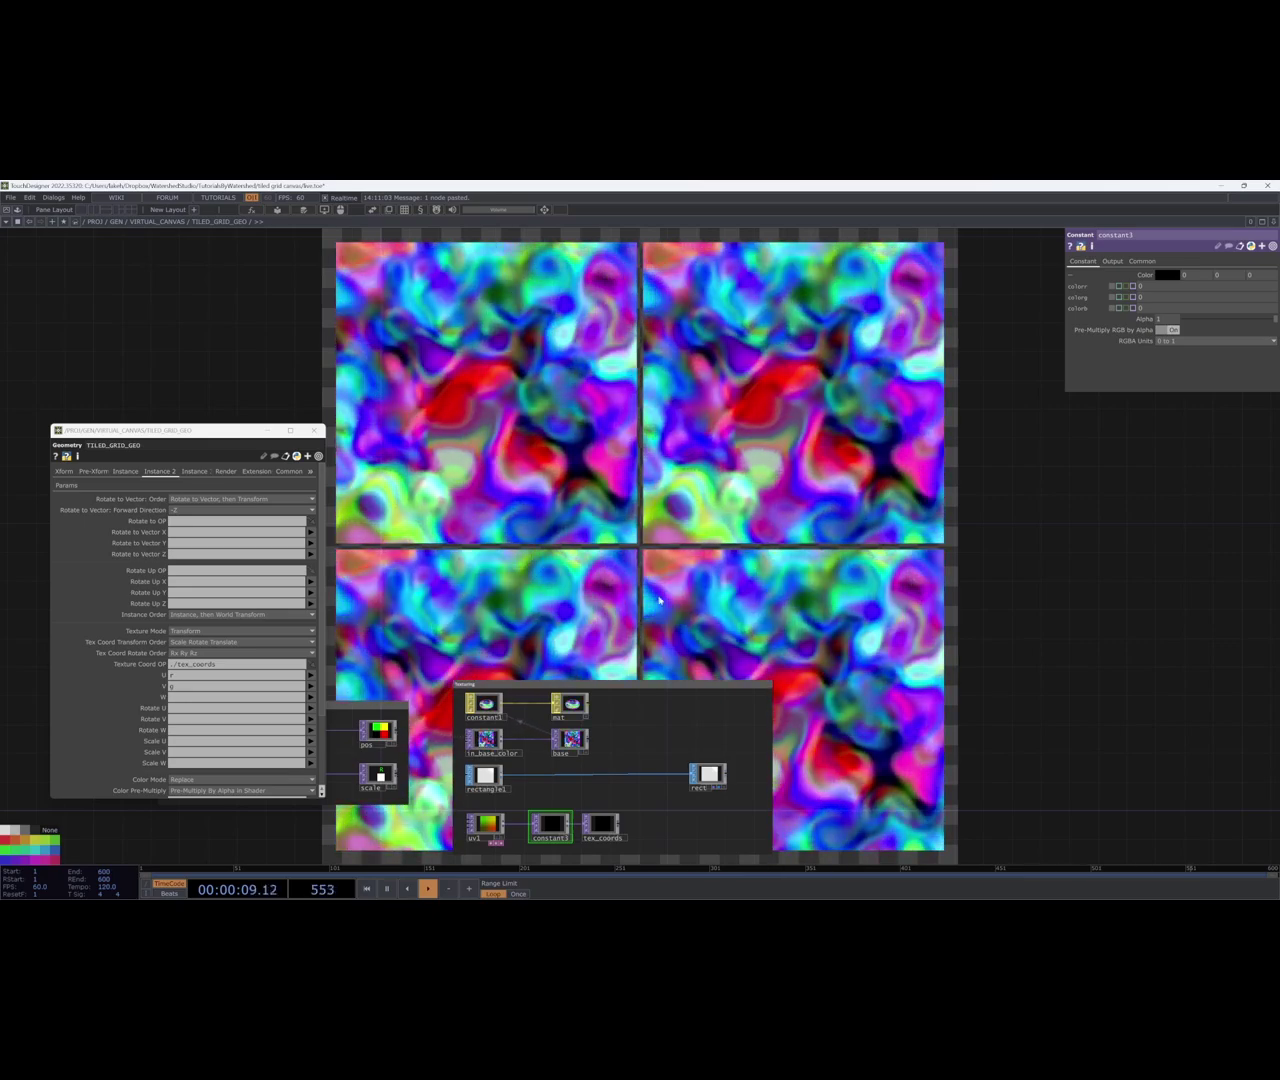
Delete the constant3 operator so that uv1 feeds tex_coords directly.
left_click_drag(593, 606, 571, 698)
scroll(815, 742, "down", 3)
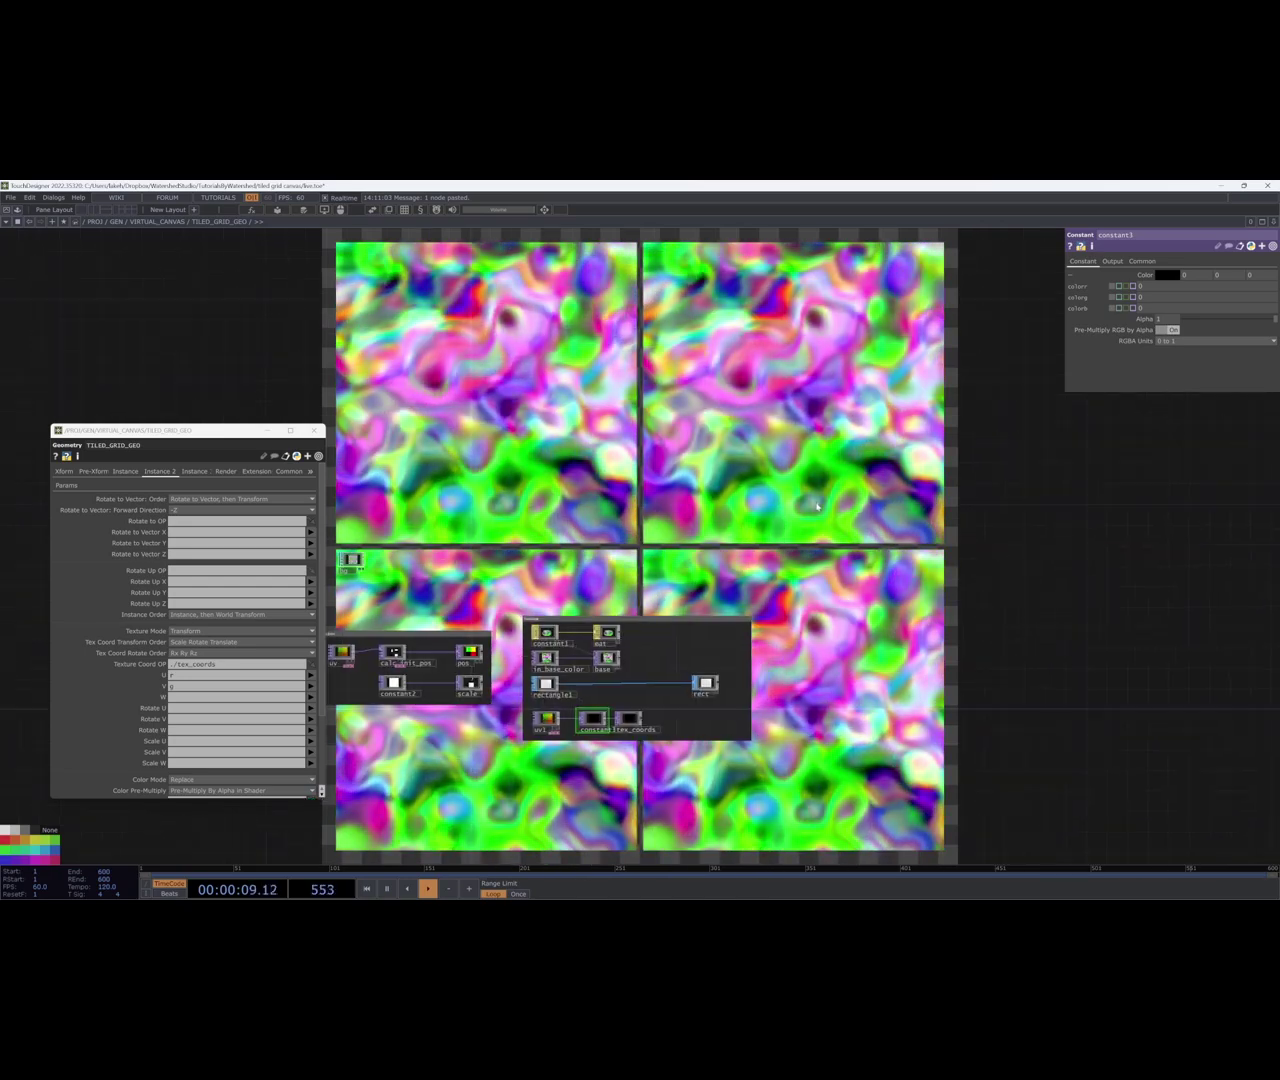
left_click_drag(782, 503, 890, 487)
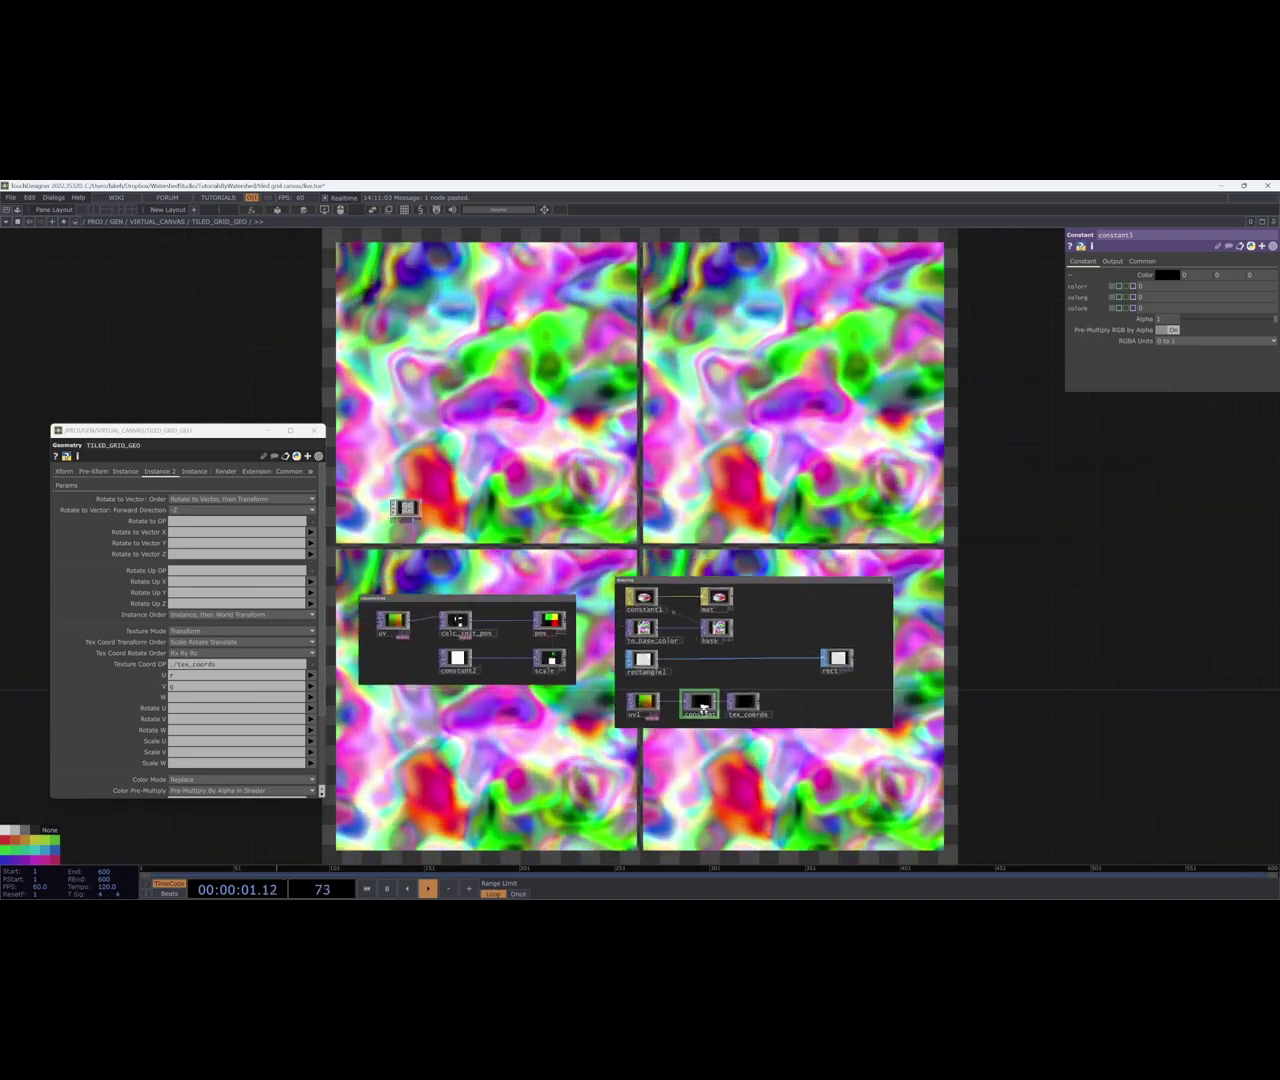
scroll(703, 707, "up", 3)
scroll(705, 712, "up", 2)
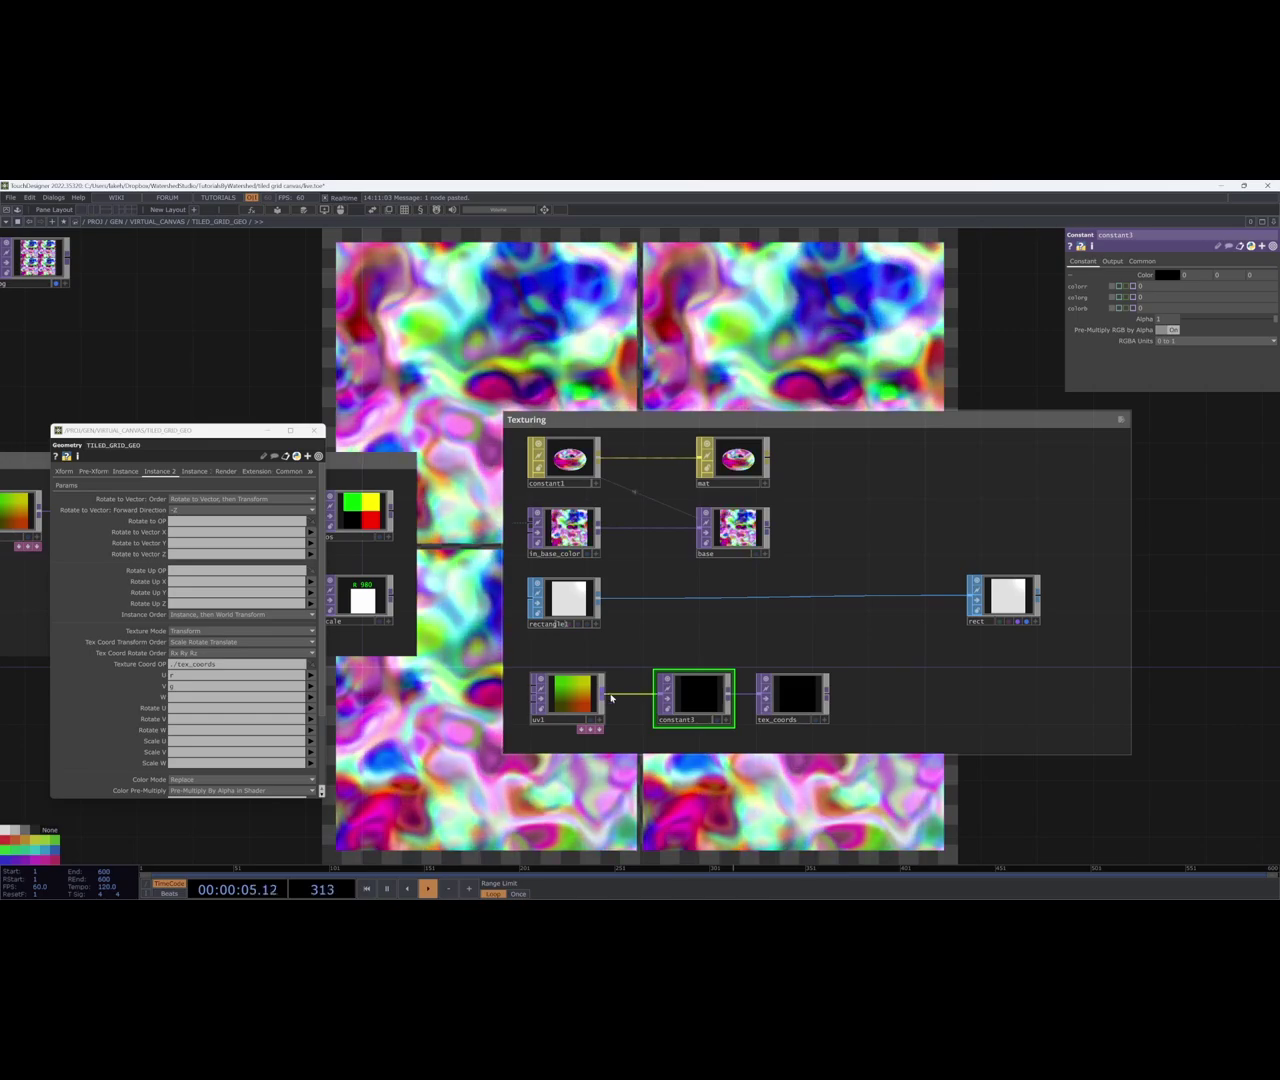
scroll(608, 700, "down", 3)
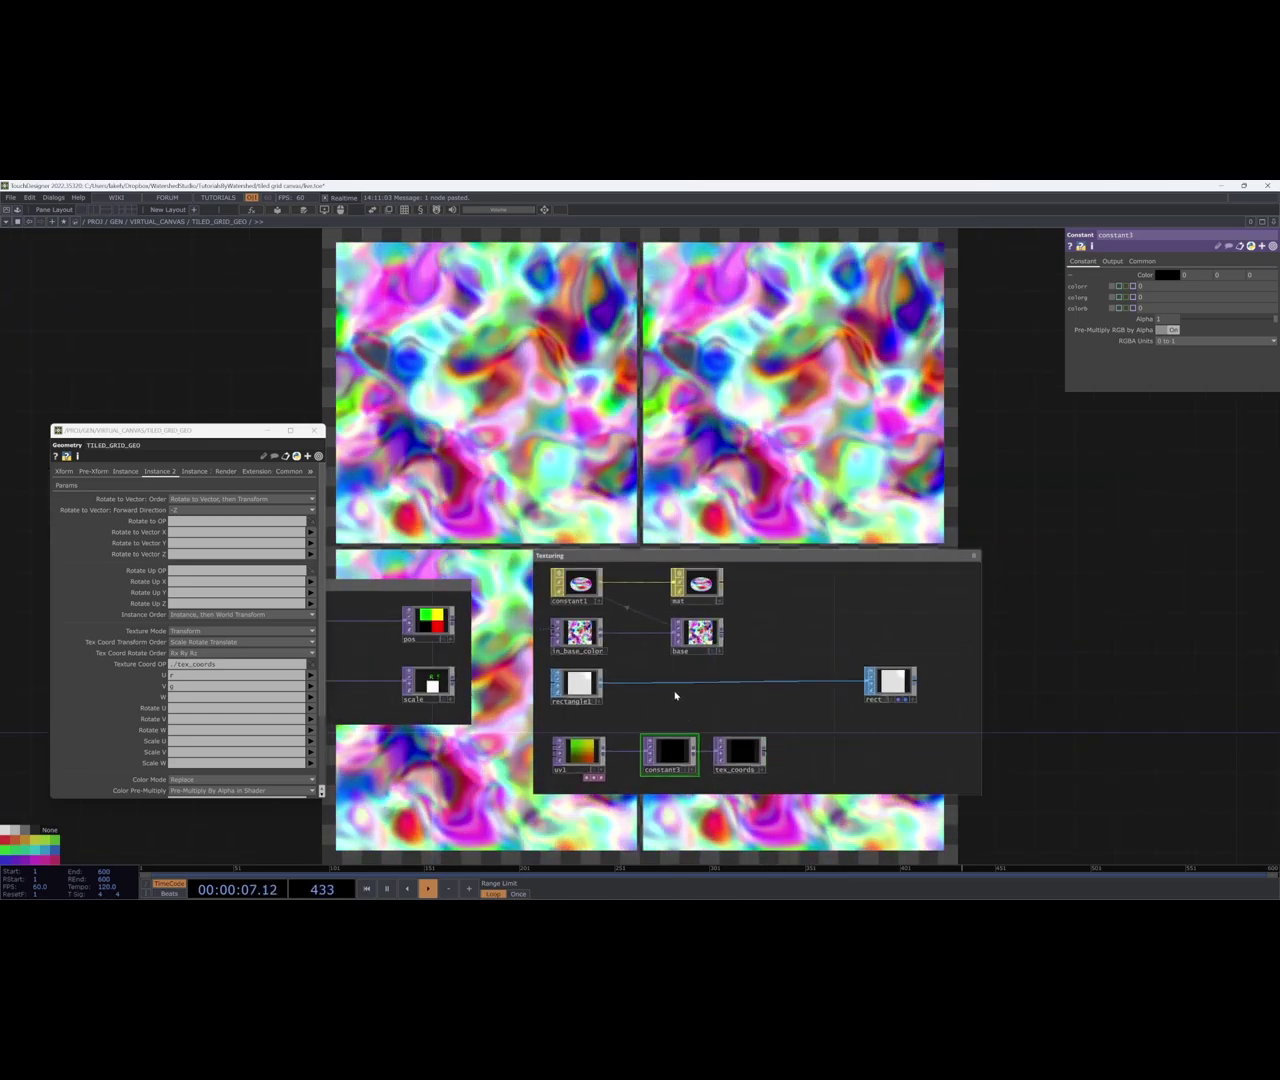
left_click_drag(809, 691, 900, 666)
key("Delete")
left_click_drag(879, 585, 835, 679)
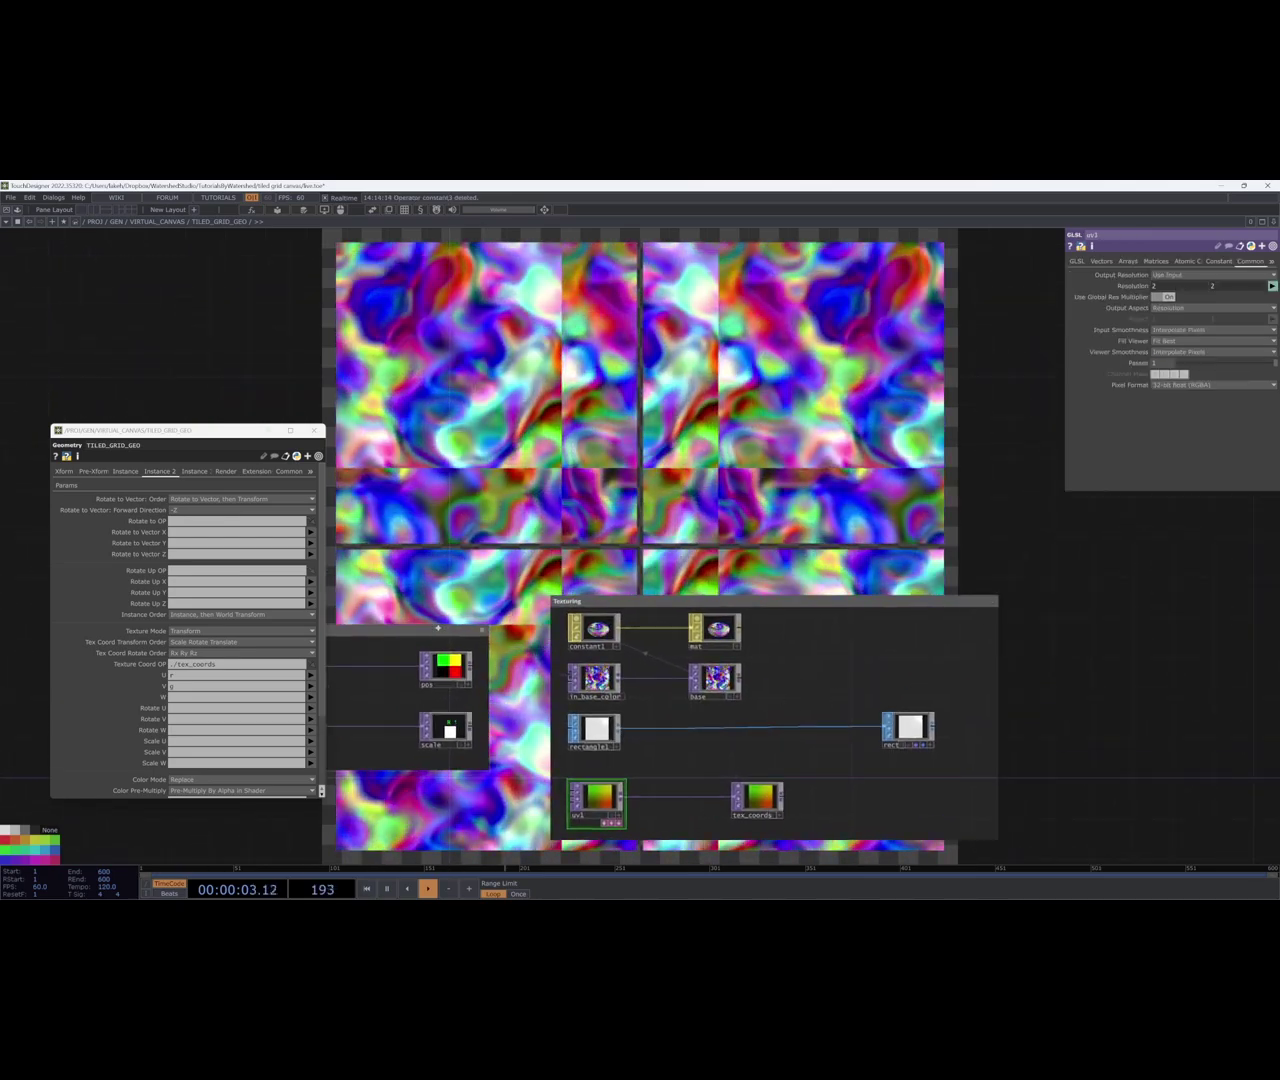
Test TILED_GRID_GEO's tiling by raising Target Grid Res through 16 and returning it to 2.
left_click(76, 487)
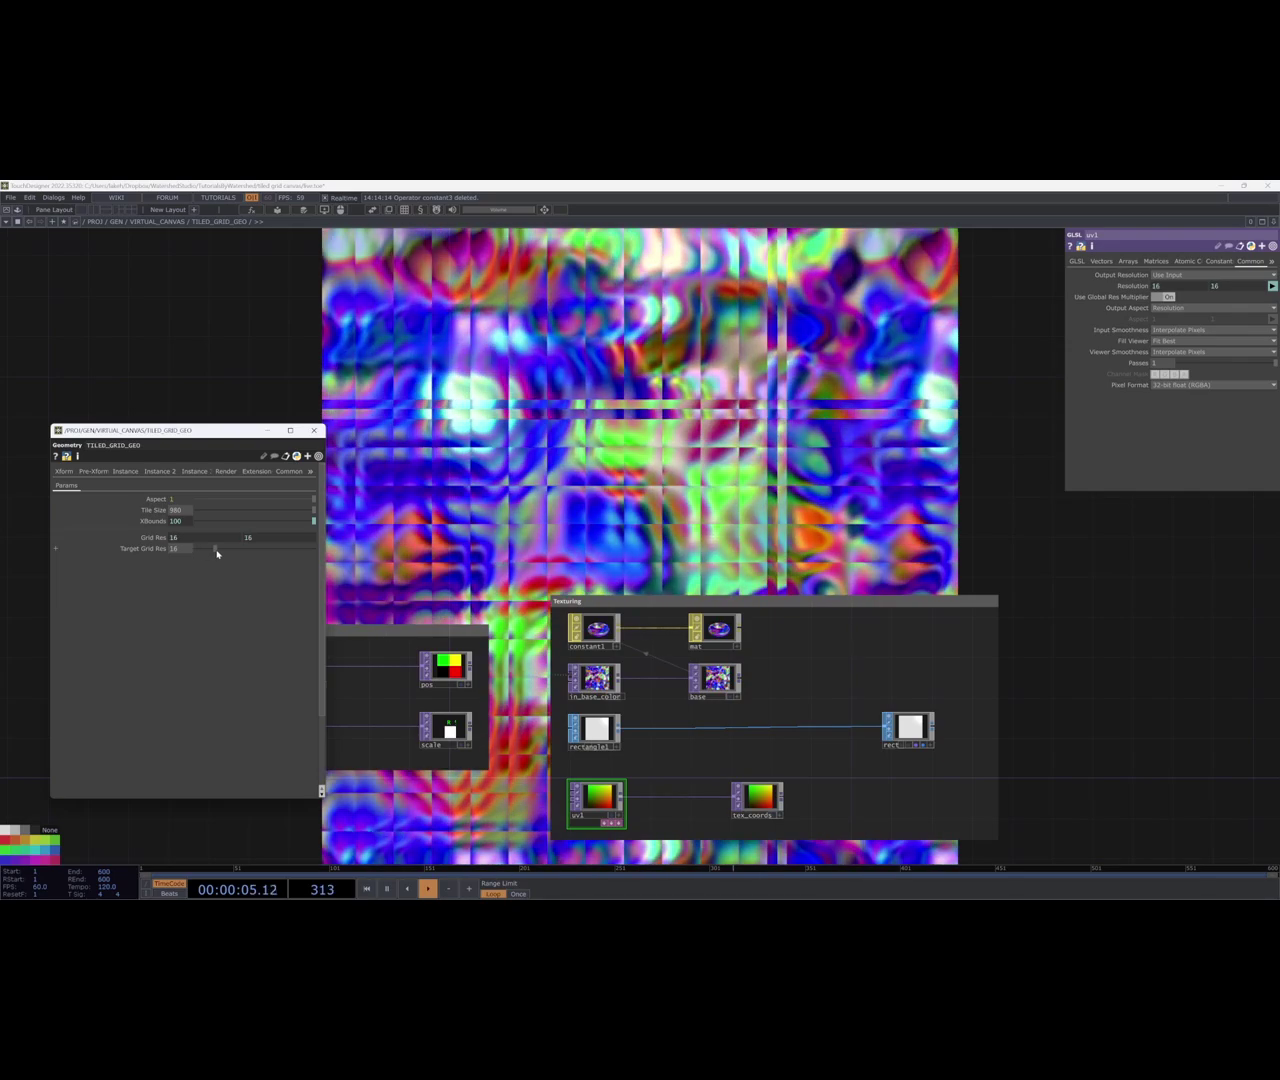
left_click_drag(313, 554, 554, 434)
left_click_drag(308, 551, 200, 551)
left_click_drag(690, 468, 659, 488)
left_click_drag(802, 508, 757, 529)
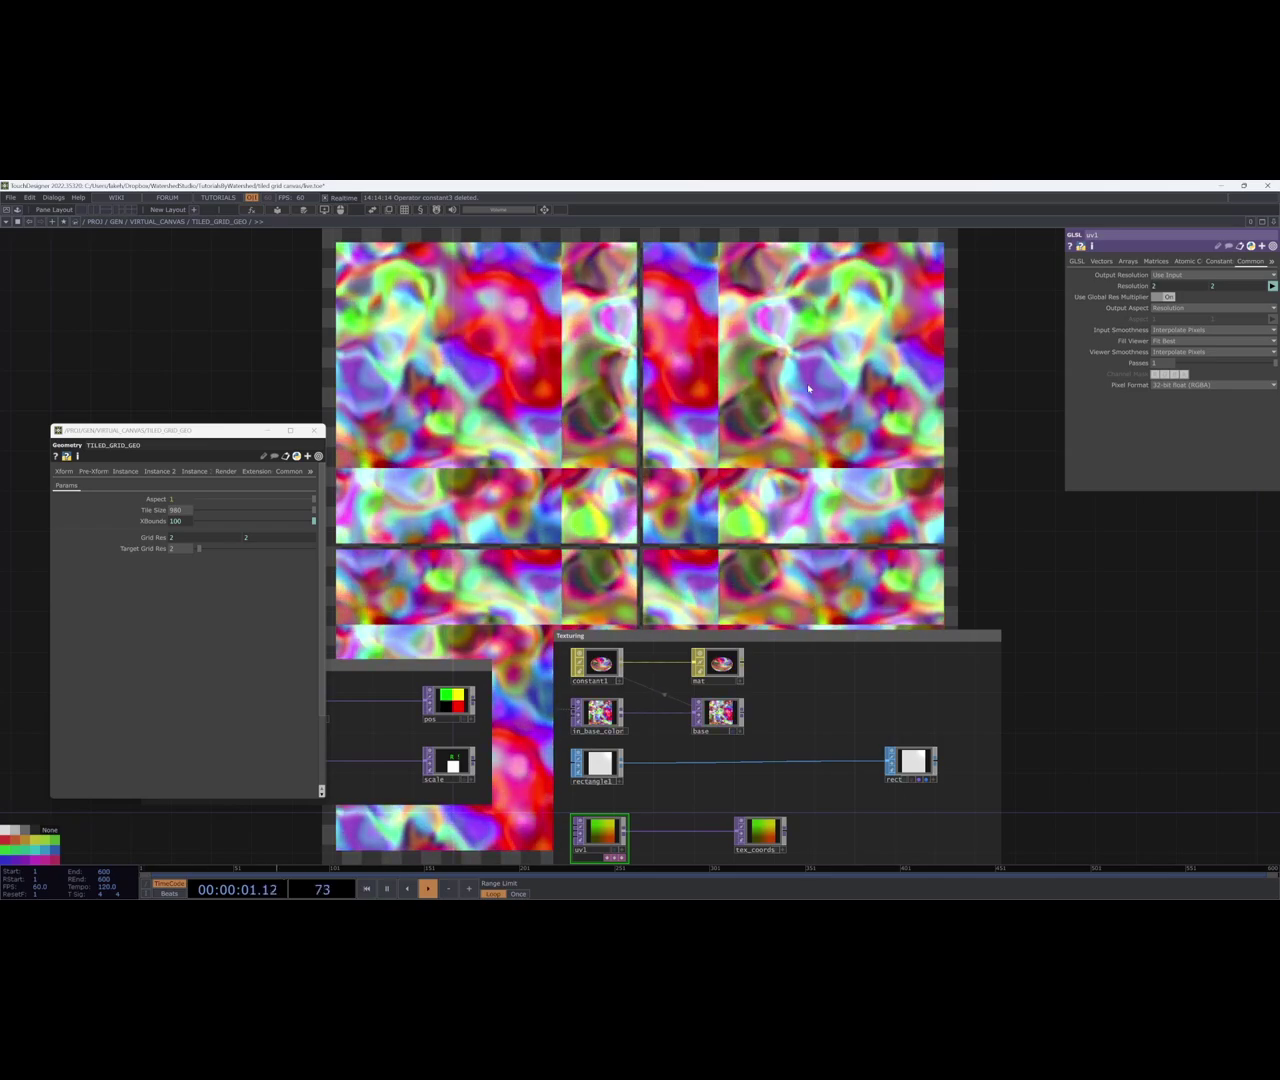
left_click_drag(791, 440, 795, 436)
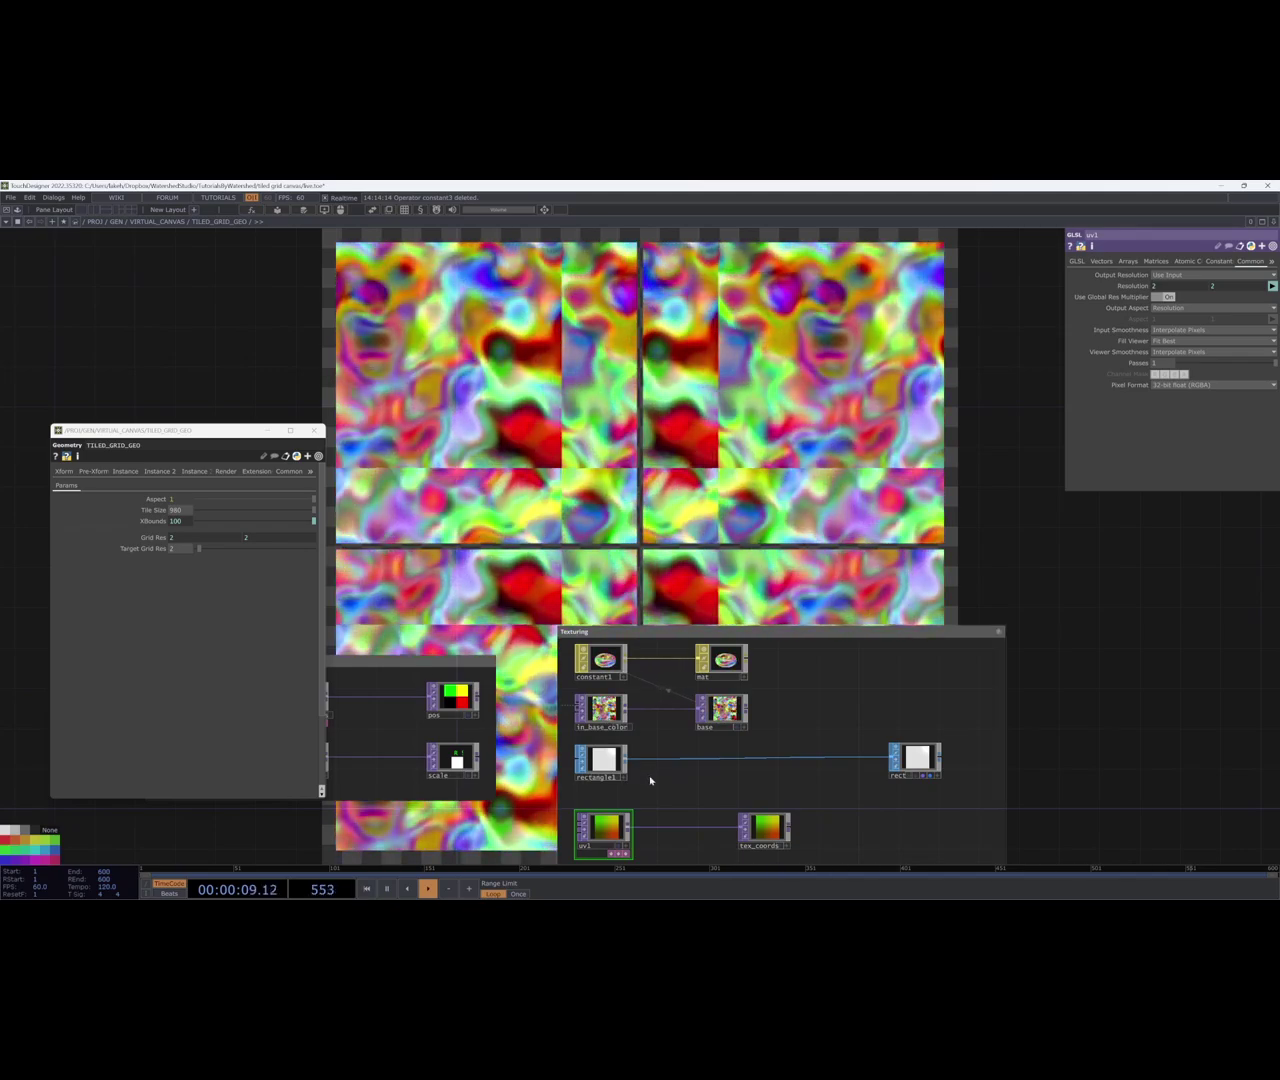
Examine the in_base_color texture and uv1's gradient in comparison with the tile grid.
left_click(603, 710)
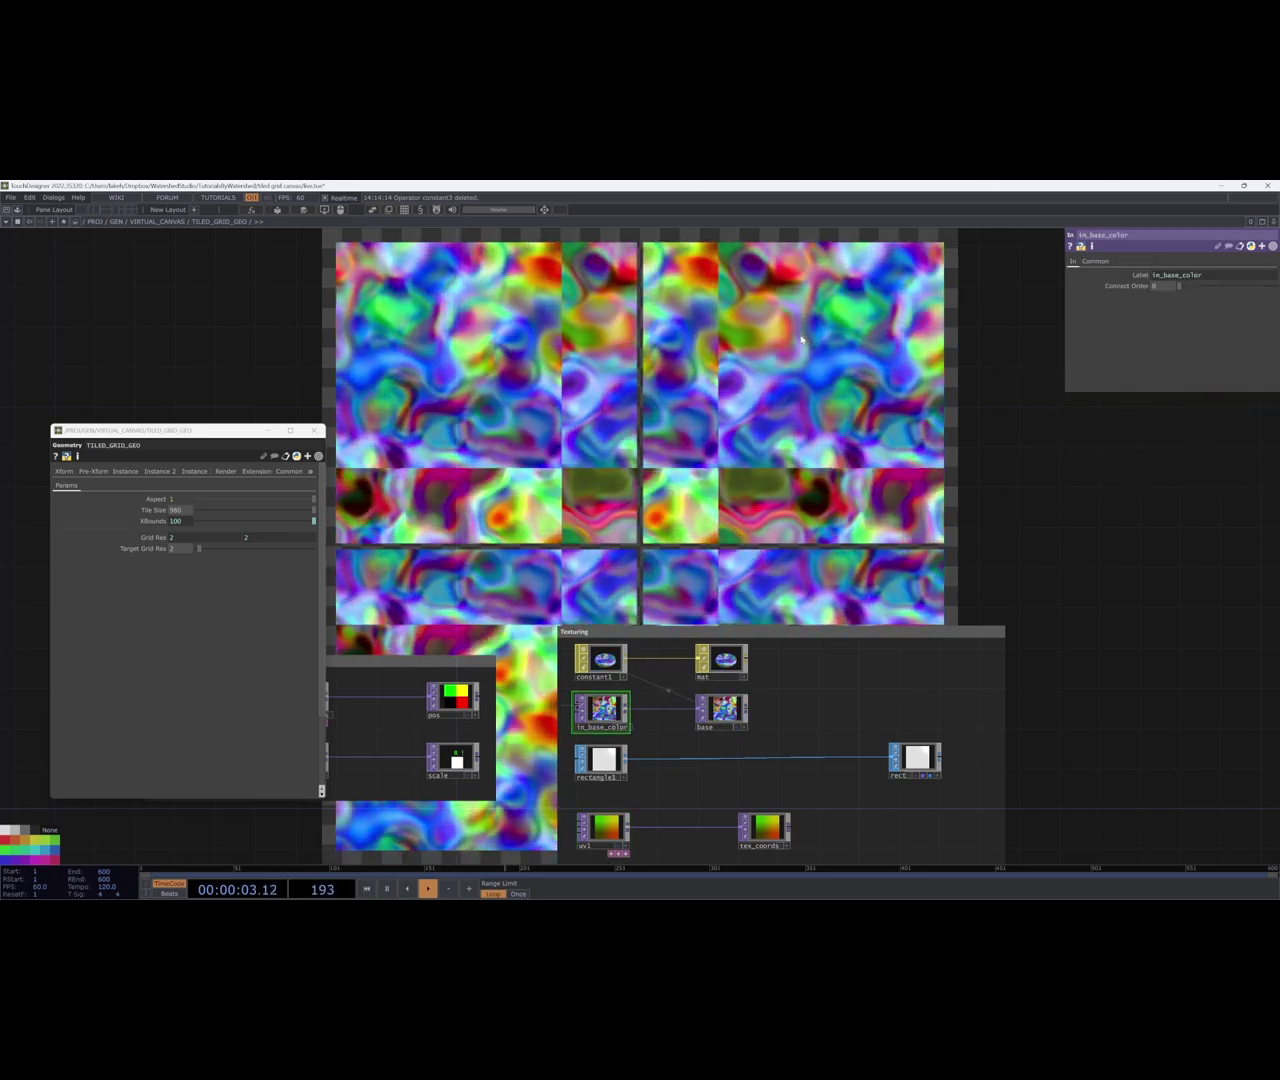
scroll(608, 710, "up", 5)
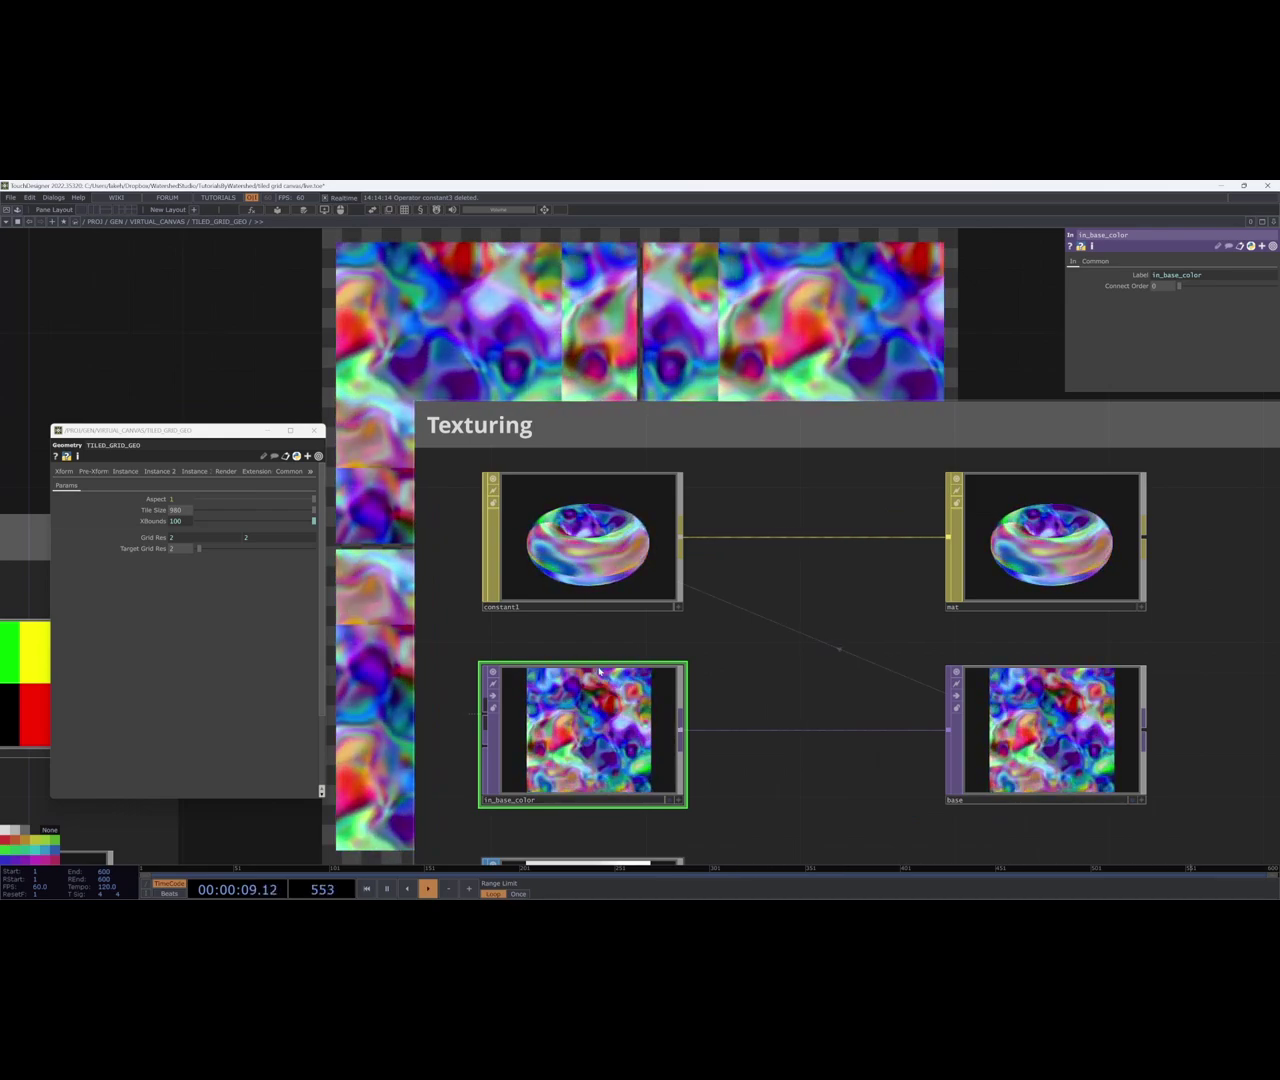
scroll(614, 733, "down", 5)
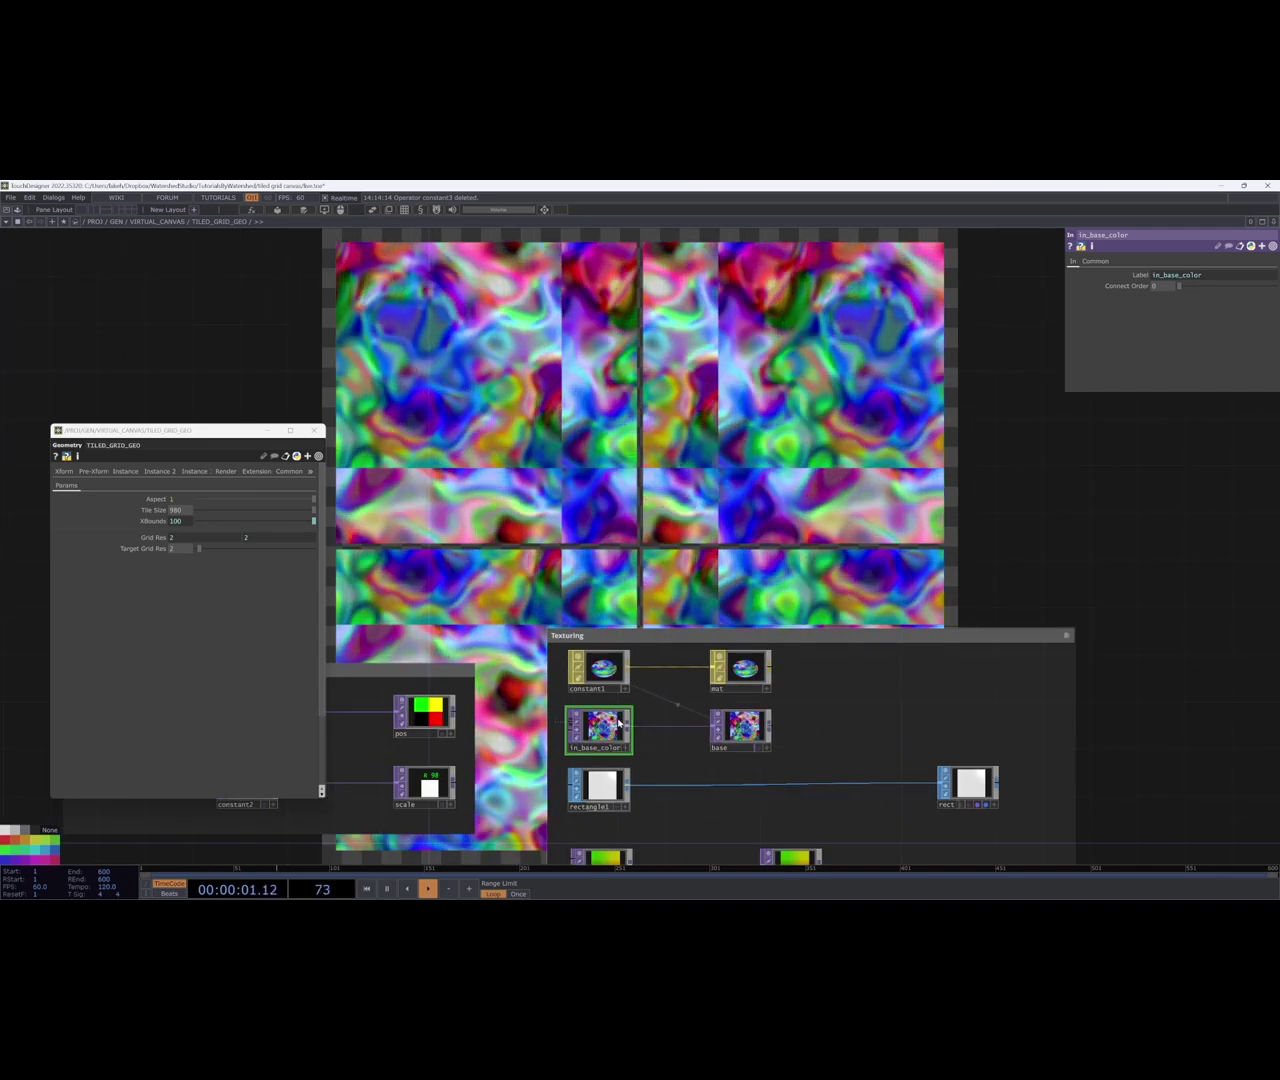
left_click_drag(664, 744, 656, 664)
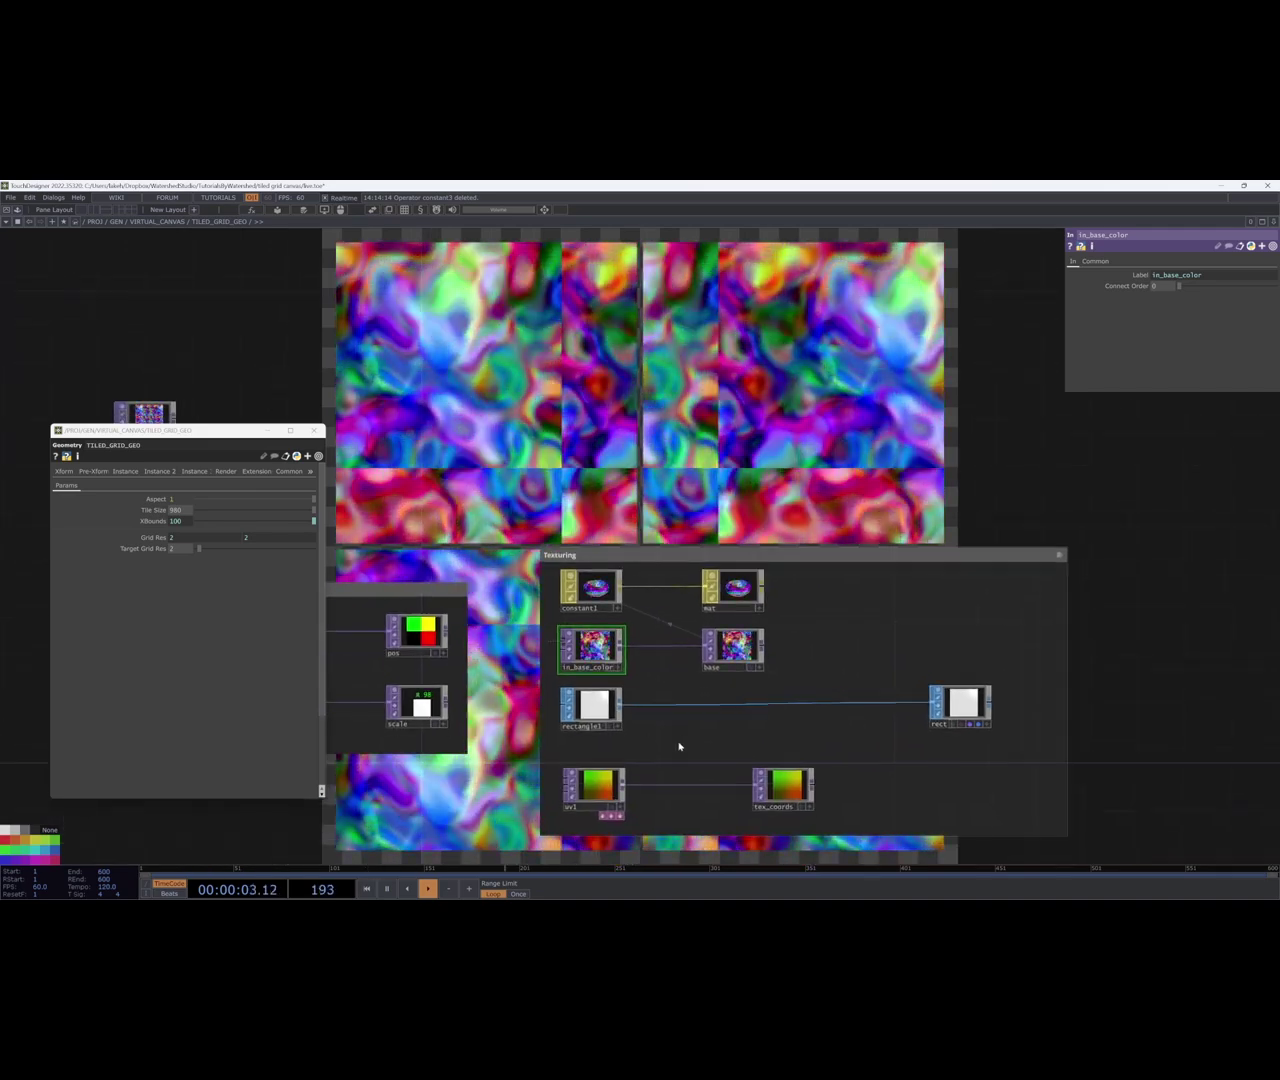
left_click(600, 790)
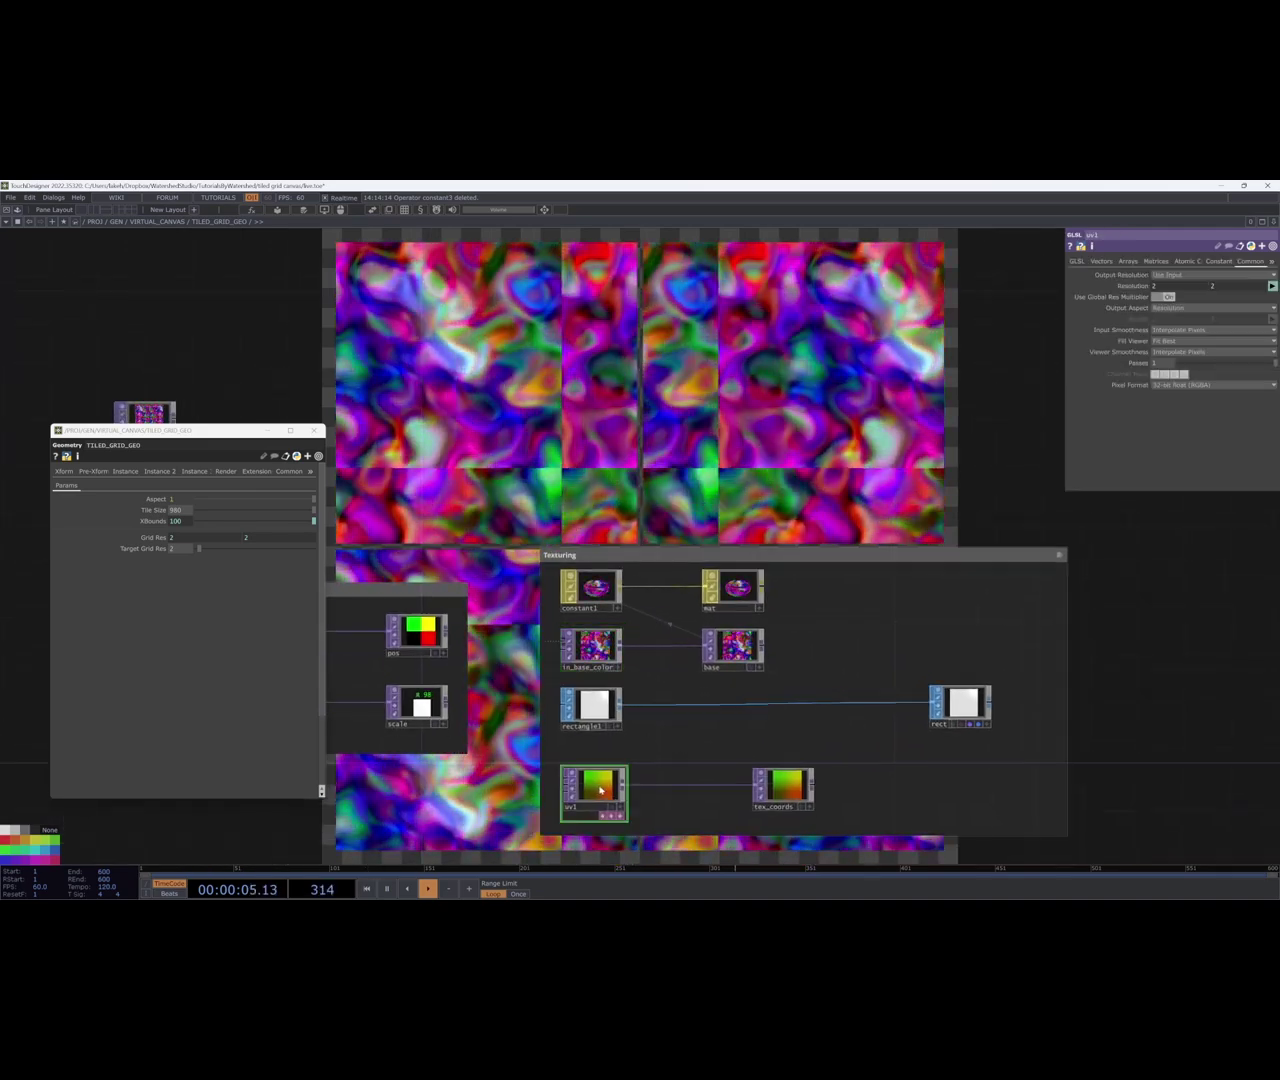
left_click_drag(680, 345, 570, 622)
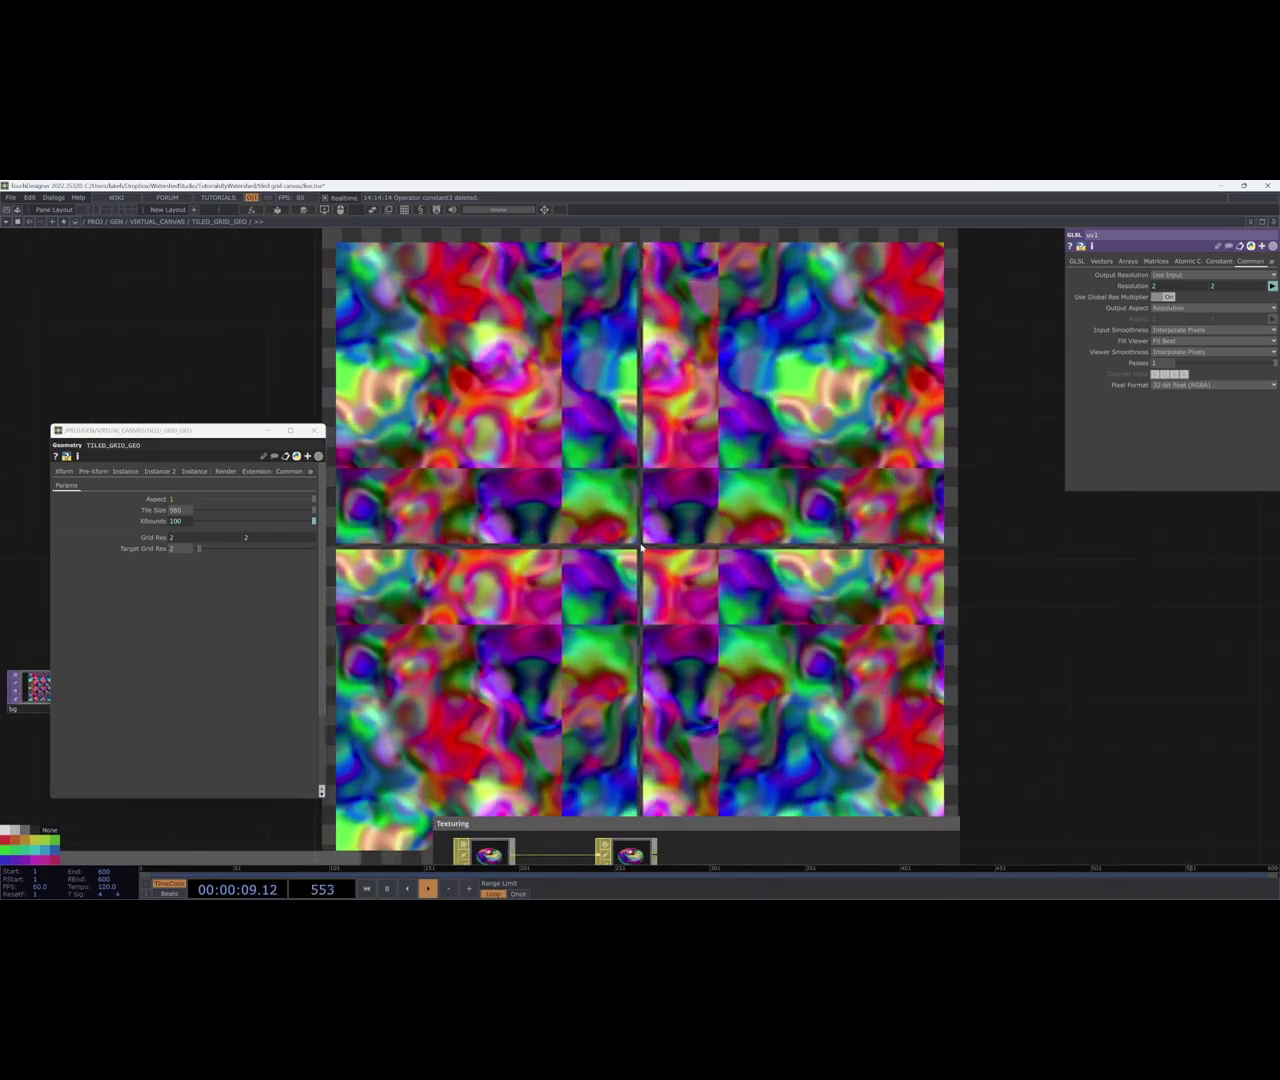
left_click_drag(643, 549, 692, 307)
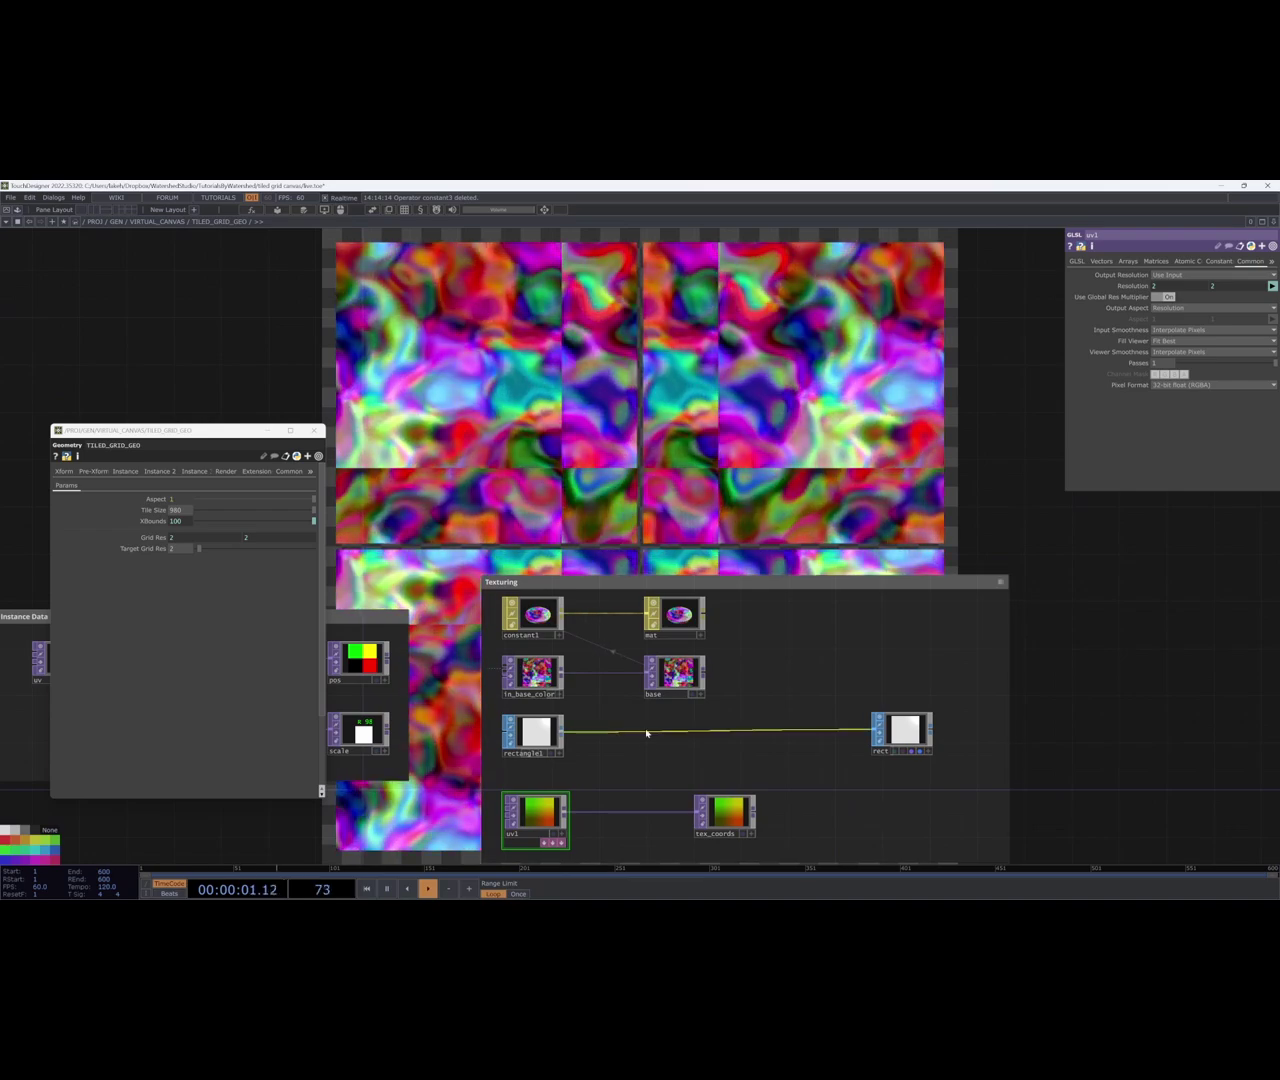
Insert a Texture SOP between rectangle1 and rect, and move rect close beside it.
right_click(646, 731)
left_click(656, 720)
type("tex")
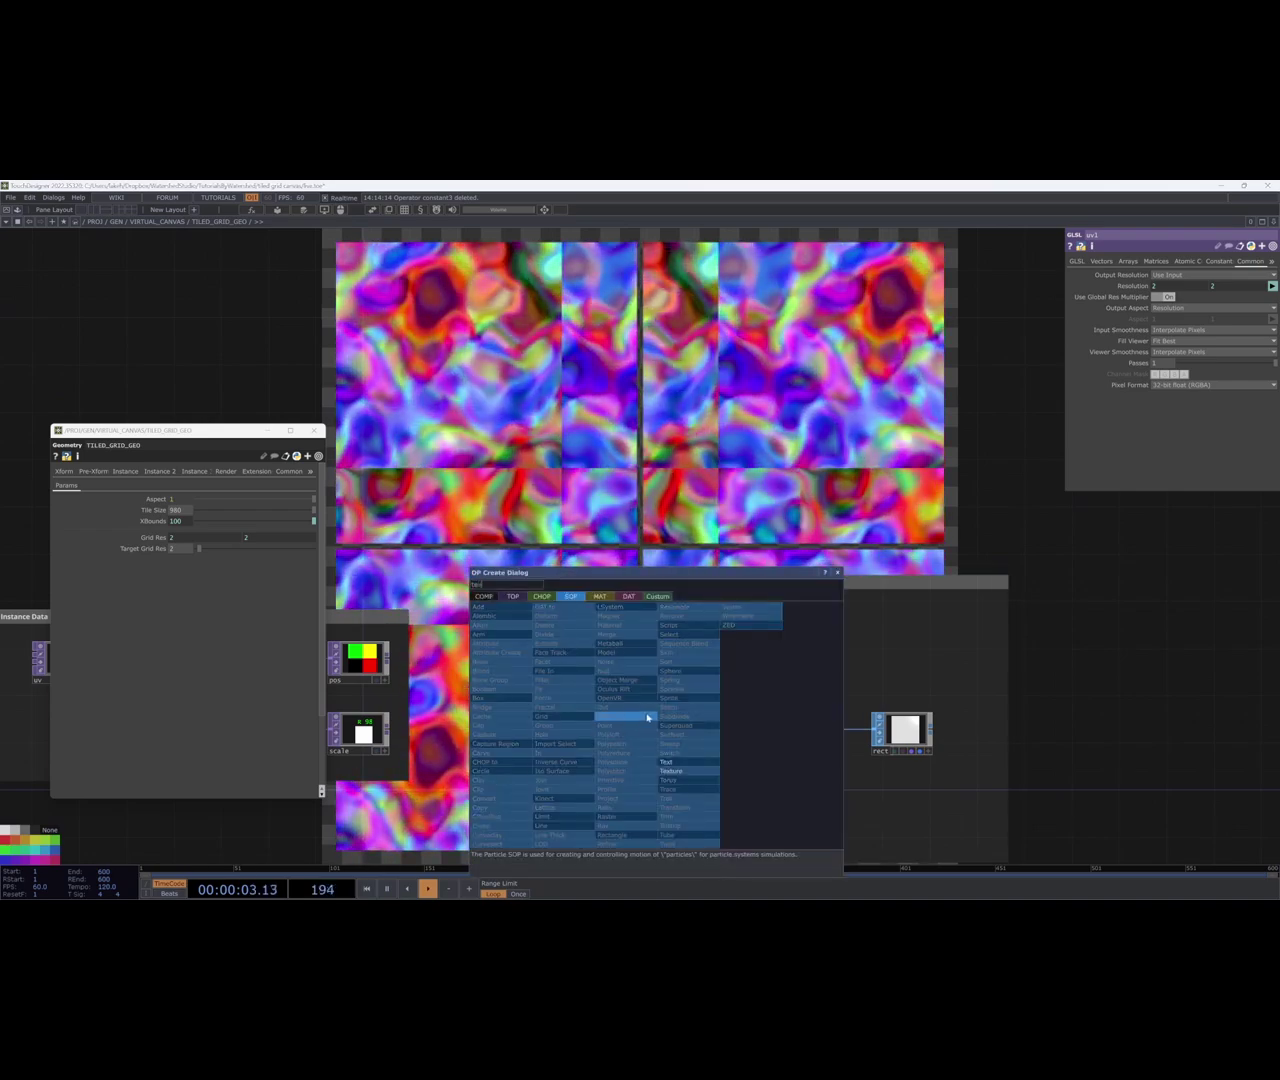
left_click(670, 771)
left_click(725, 733)
left_click_drag(900, 731, 806, 733)
scroll(816, 682, "up", 1)
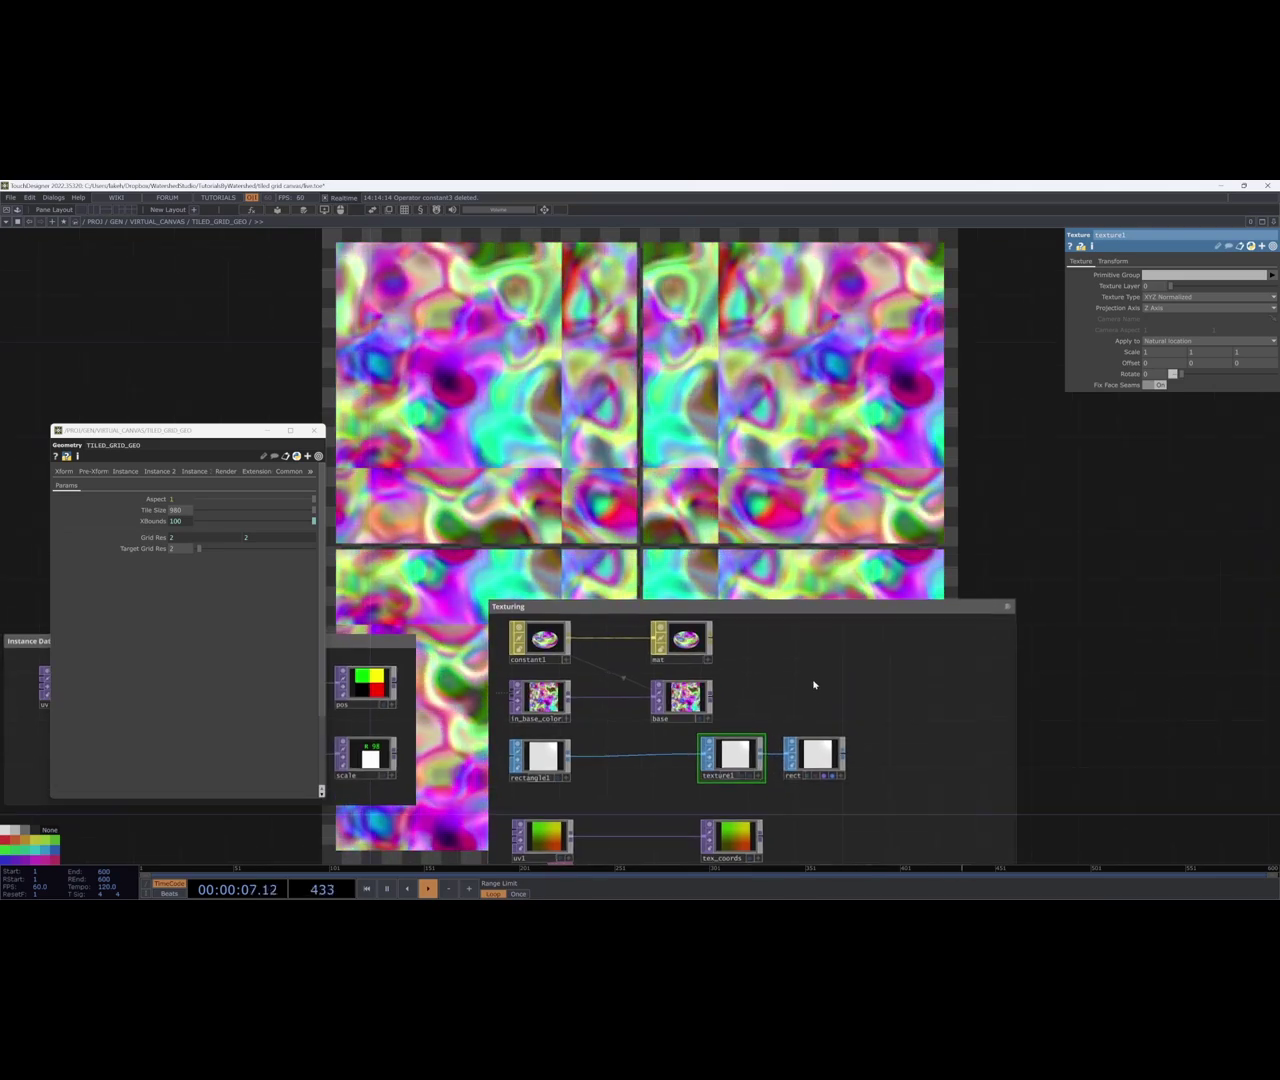
left_click_drag(805, 815, 807, 804)
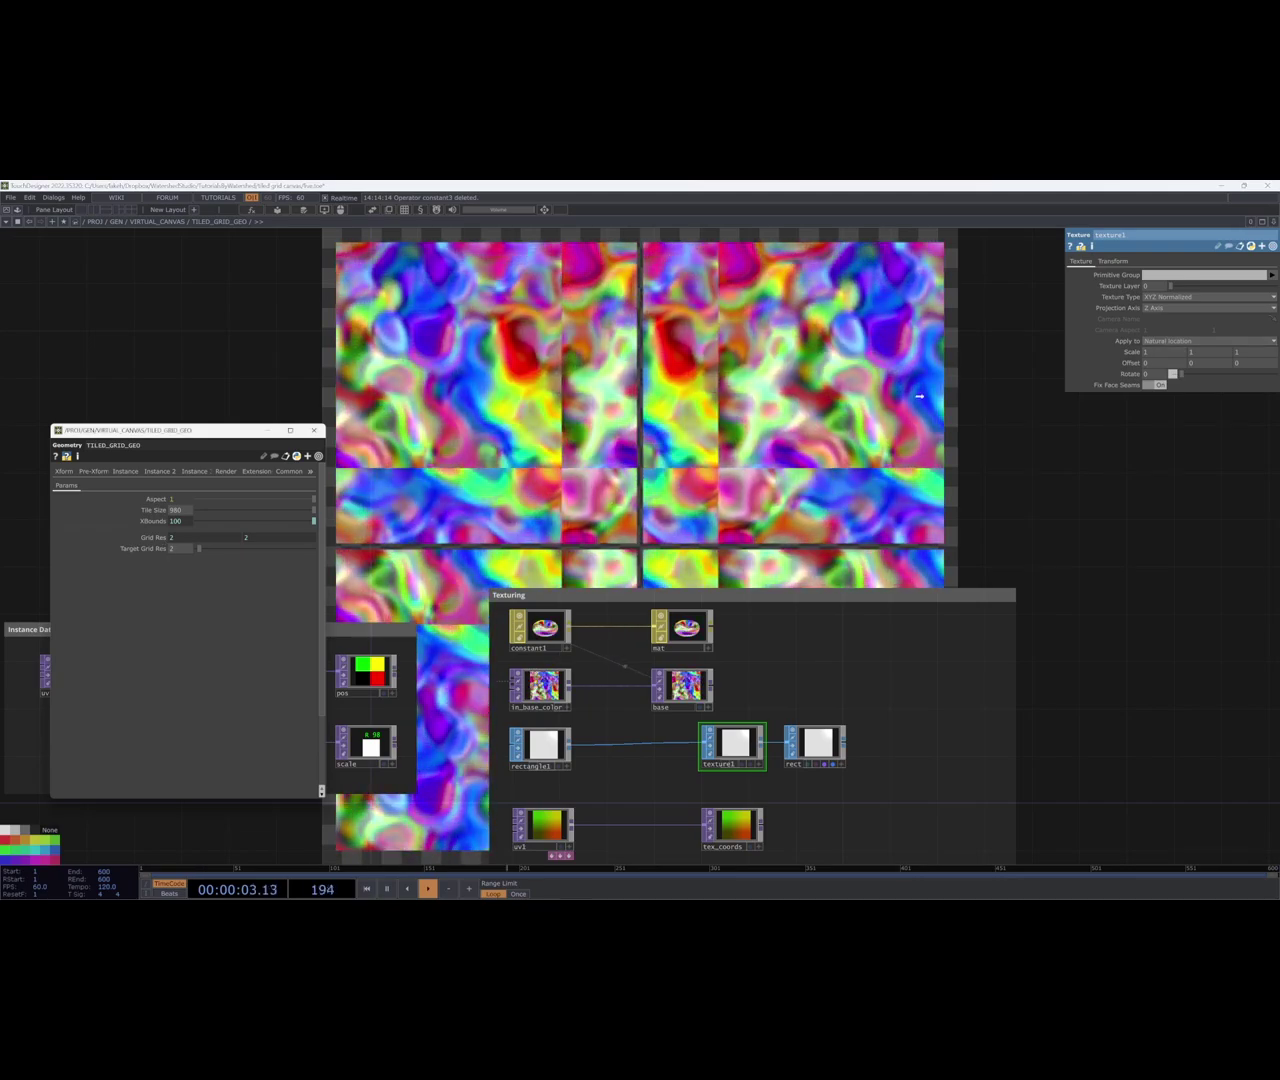
Link the Texture SOP's X and Y Scale to parent.GRID.par.Gridresx and parent.GRID.par.Gridresy, with Z at 1.
right_click(1120, 353)
left_click(1127, 353)
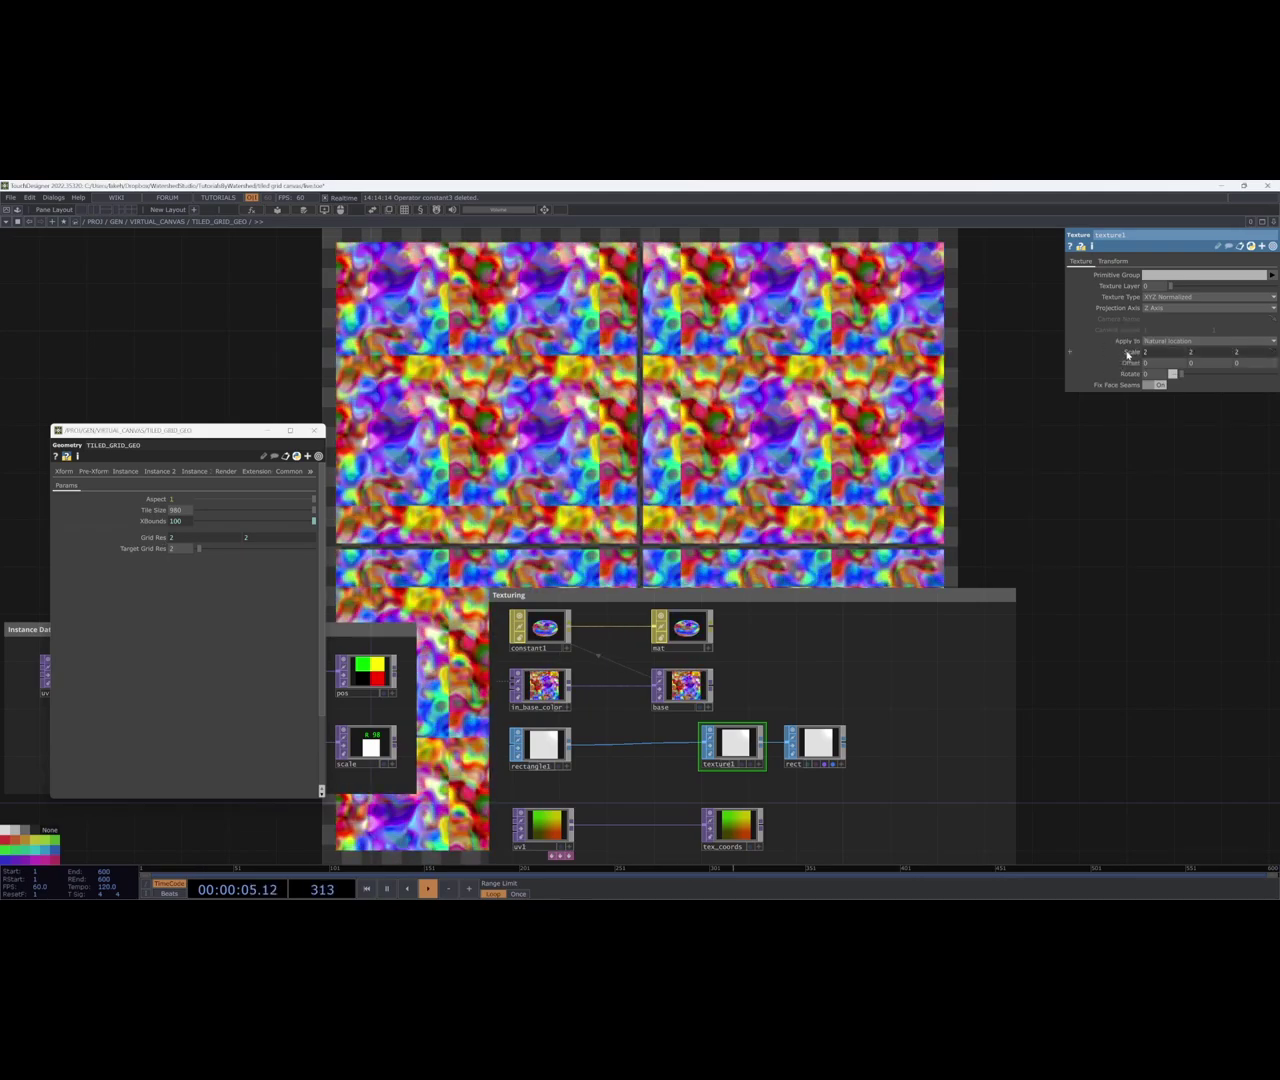
left_click(1131, 353)
left_click(1118, 385)
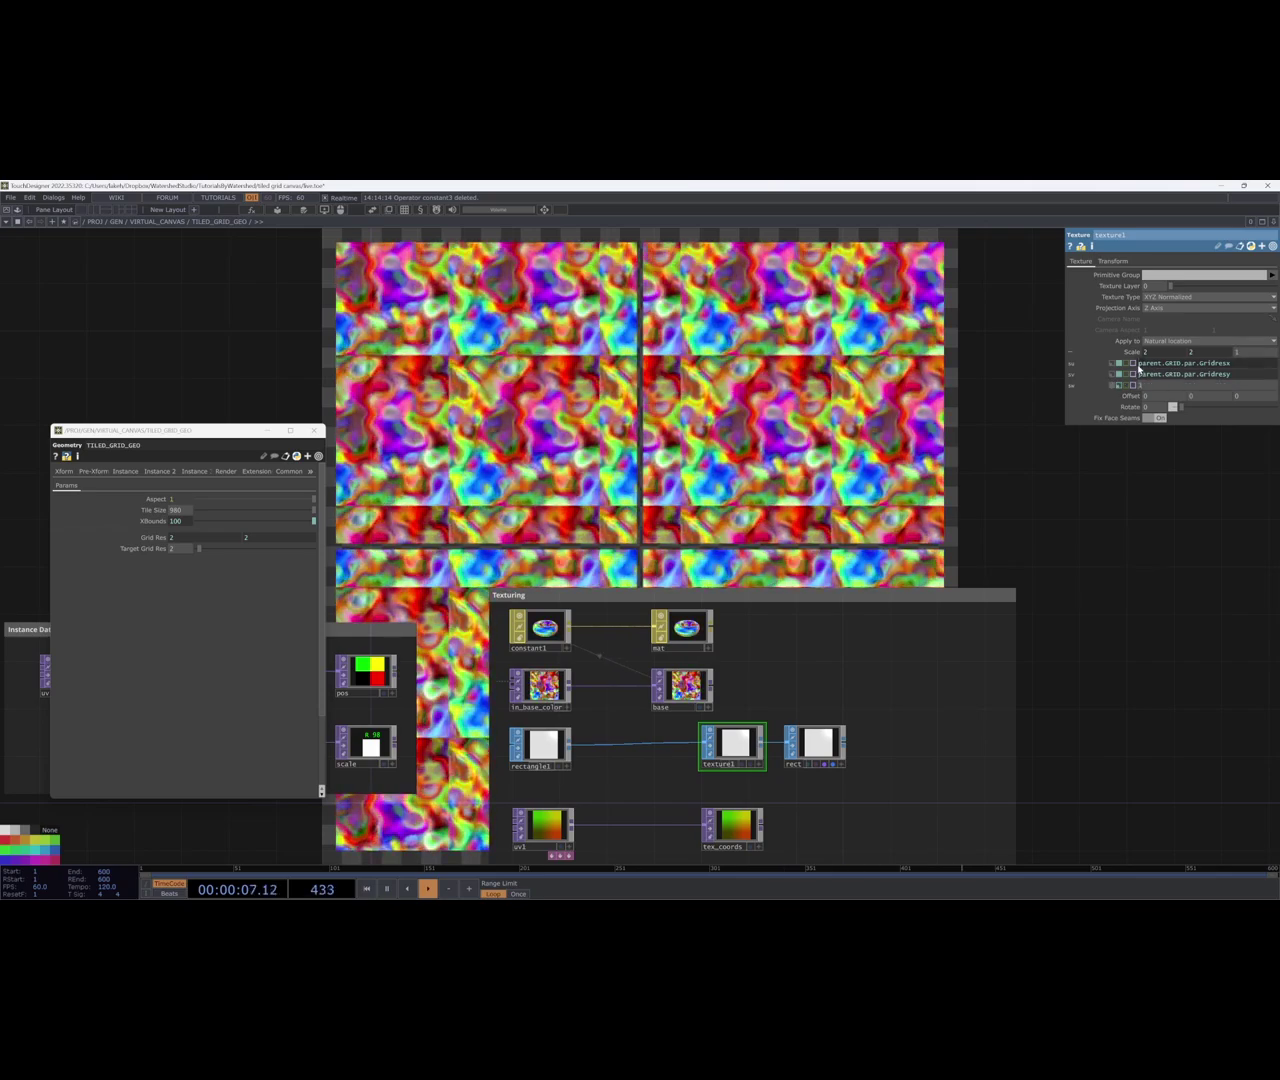
Change the Texture SOP's X and Y Scale expressions to 1/parent.GRID.par.Gridresx and 1/parent.GRID.par.Gridresy.
left_click(1138, 364)
type("1/")
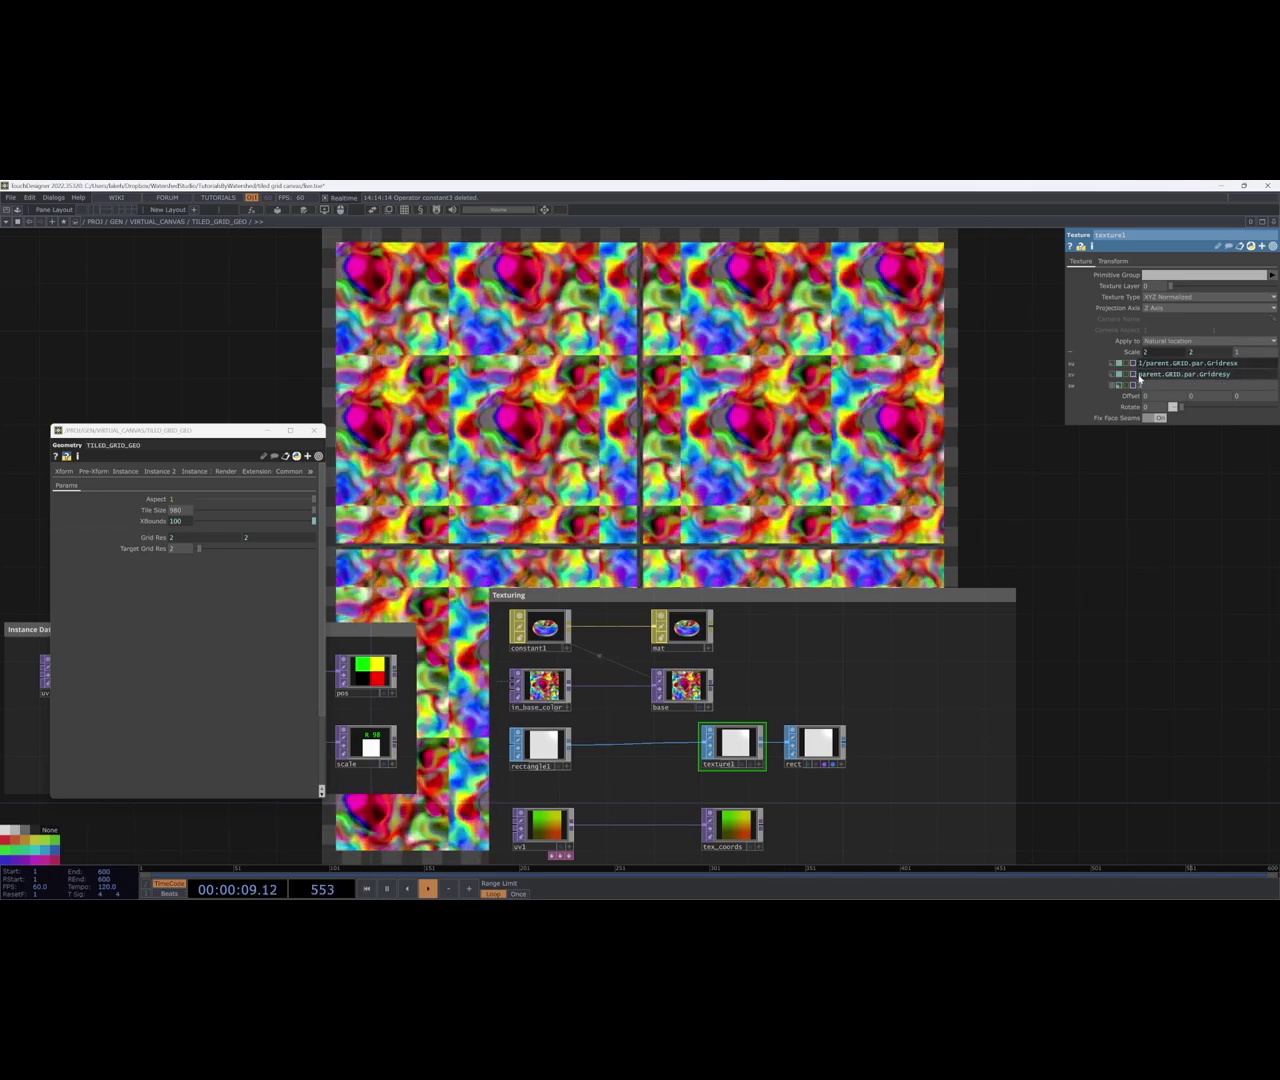
left_click(1138, 376)
type("1/")
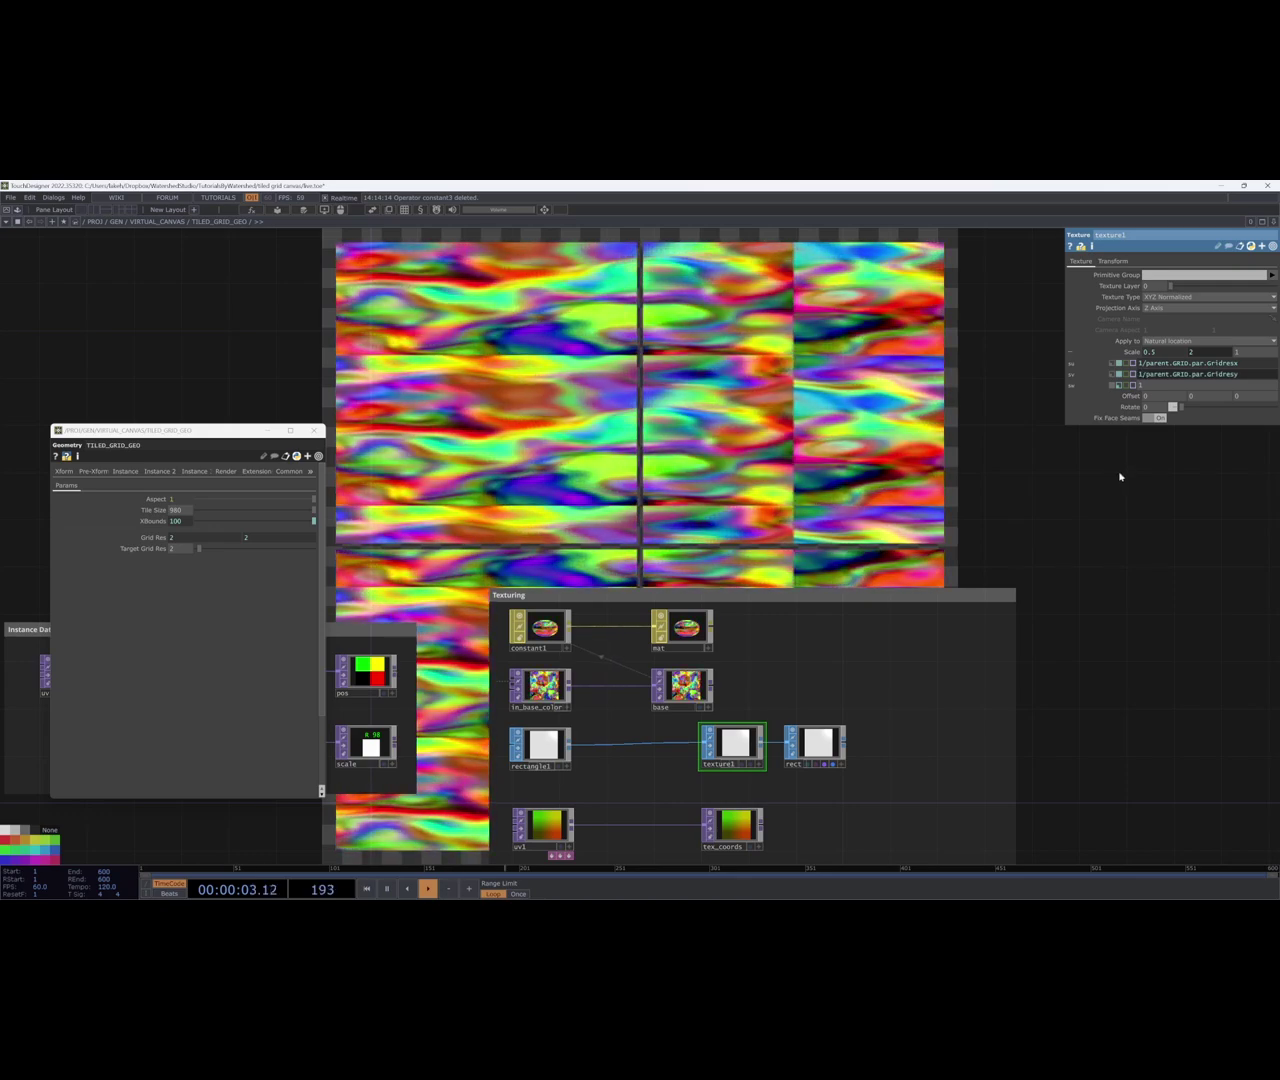
key("Return")
Examine how the scaled texture continues across the borders of the four tiles.
left_click_drag(936, 511, 1069, 288)
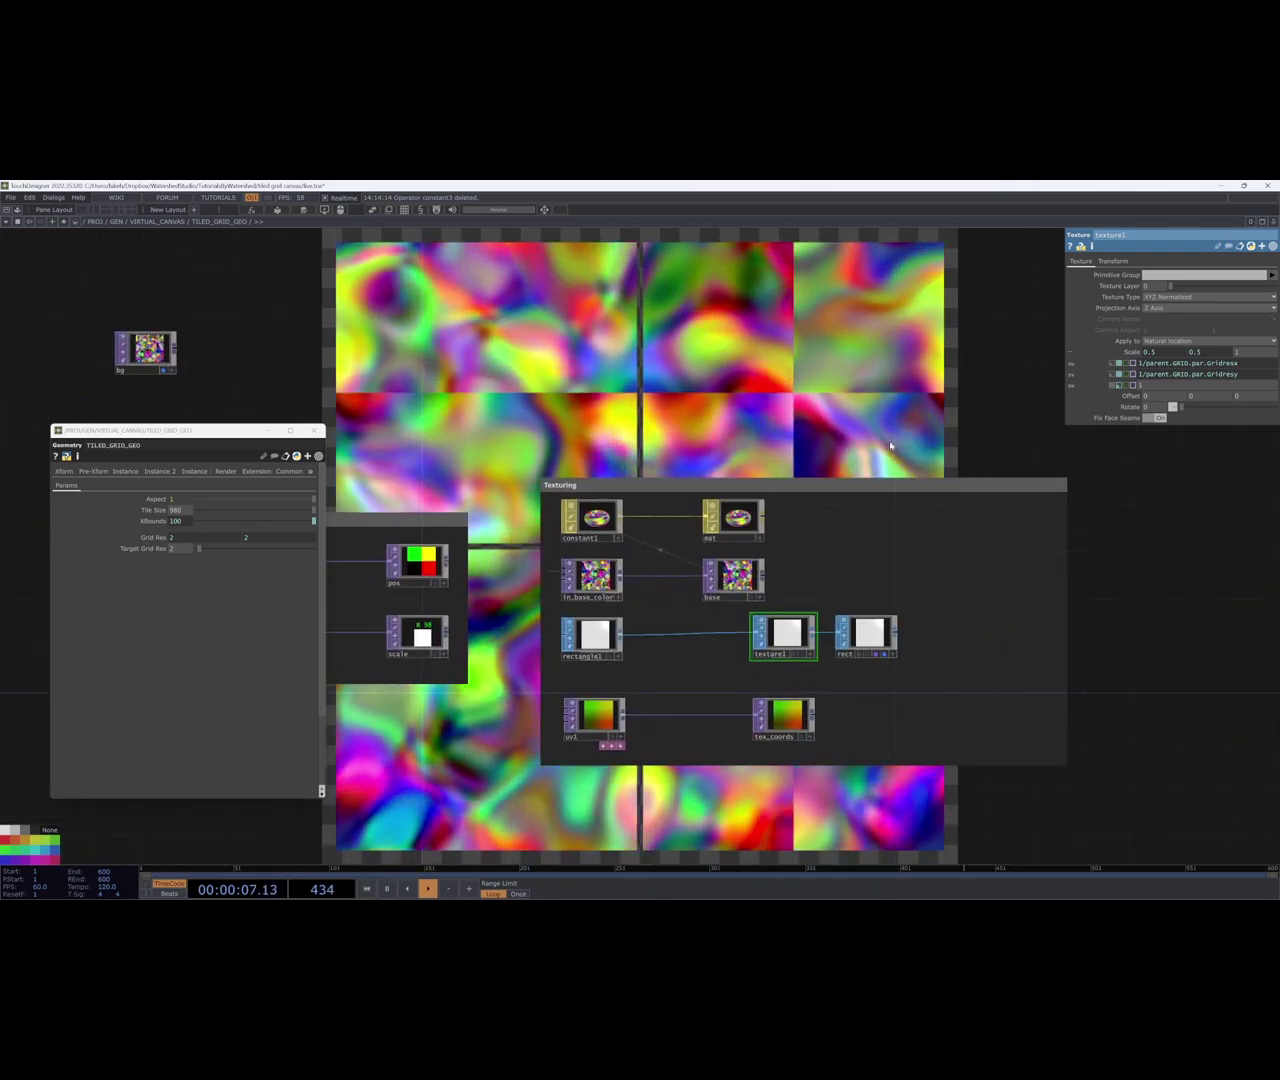
left_click_drag(875, 692, 898, 736)
scroll(898, 736, "down", 3)
left_click_drag(849, 525, 680, 739)
left_click_drag(832, 594, 955, 511)
left_click_drag(780, 599, 787, 650)
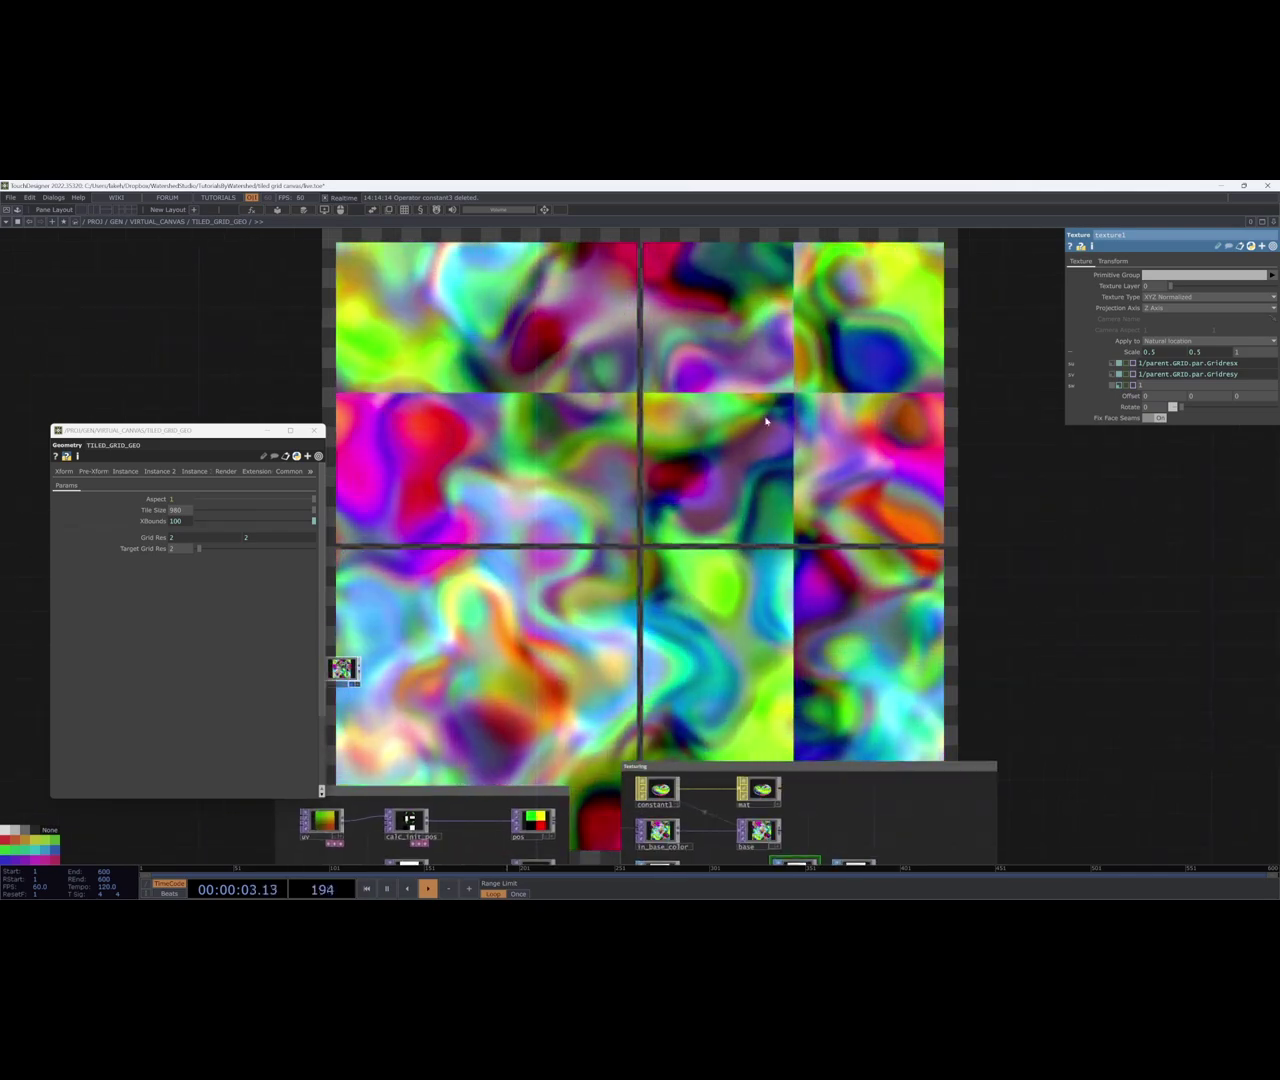
left_click_drag(836, 564, 745, 630)
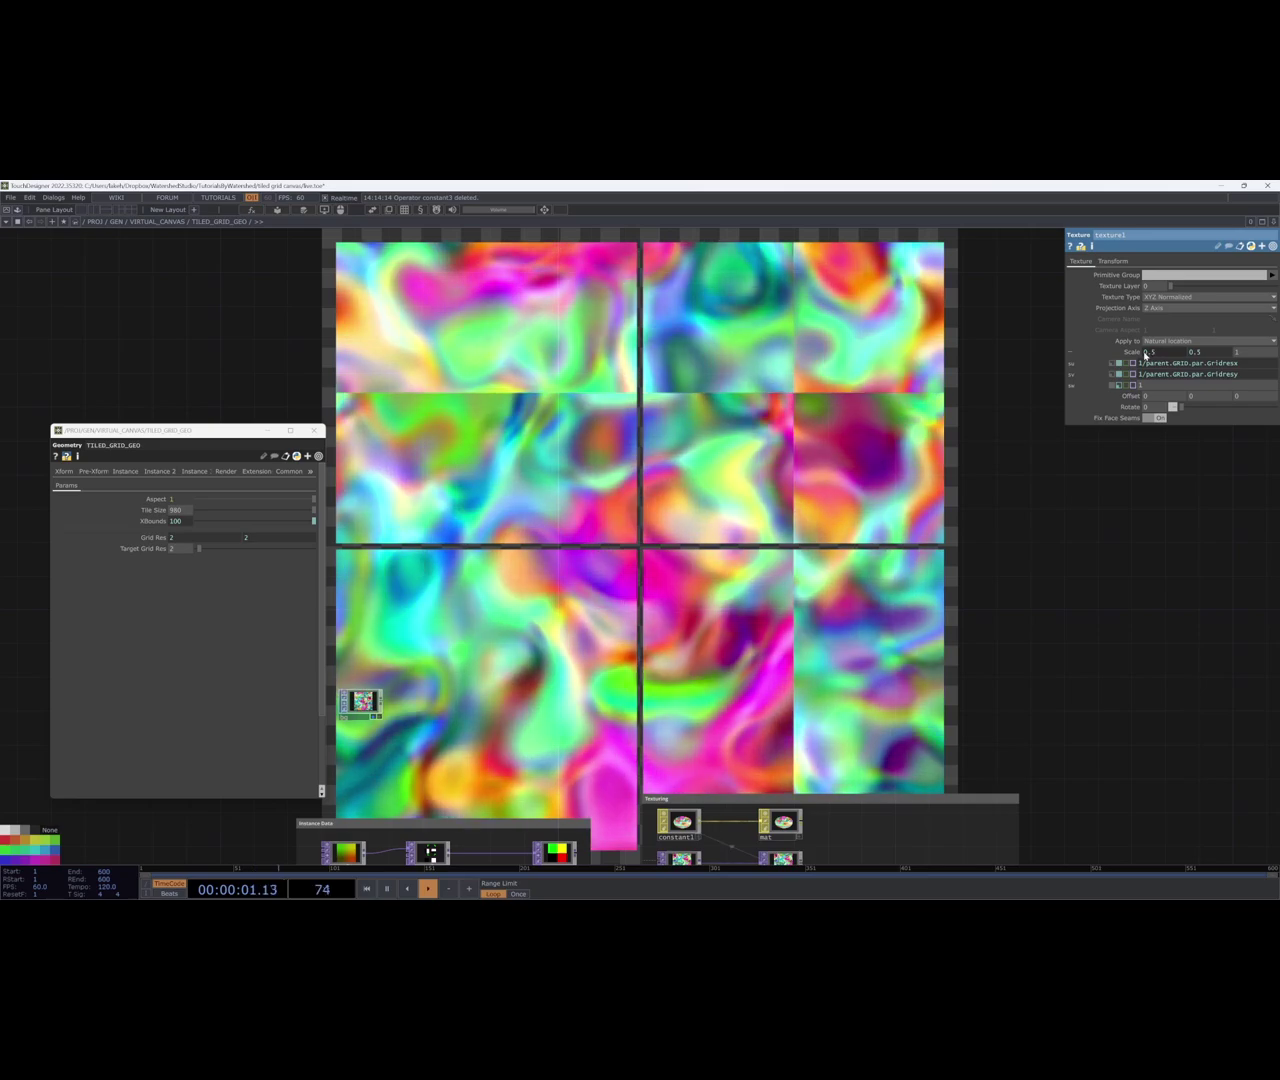
left_click_drag(934, 482, 979, 414)
mouse_move(784, 476)
left_mouse_down()
mouse_move(846, 368)
mouse_move(852, 322)
mouse_move(826, 267)
left_mouse_up()
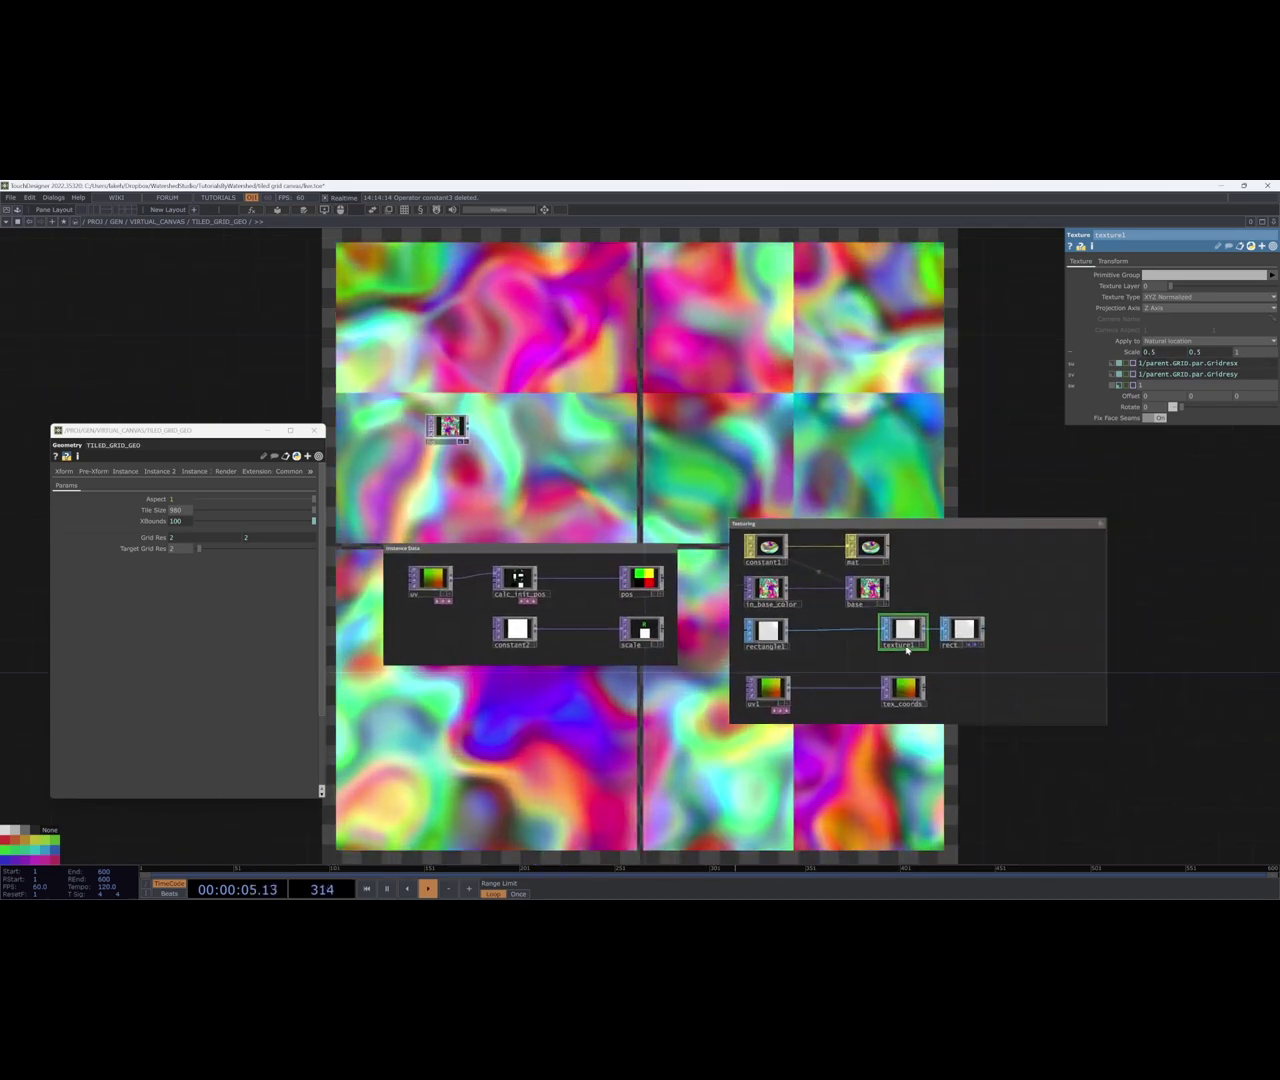
Insert a GLSL TOP between uv1 and tex_coords in the Texturing group.
mouse_move(932, 685)
left_mouse_down()
mouse_move(883, 711)
mouse_move(772, 886)
left_mouse_up()
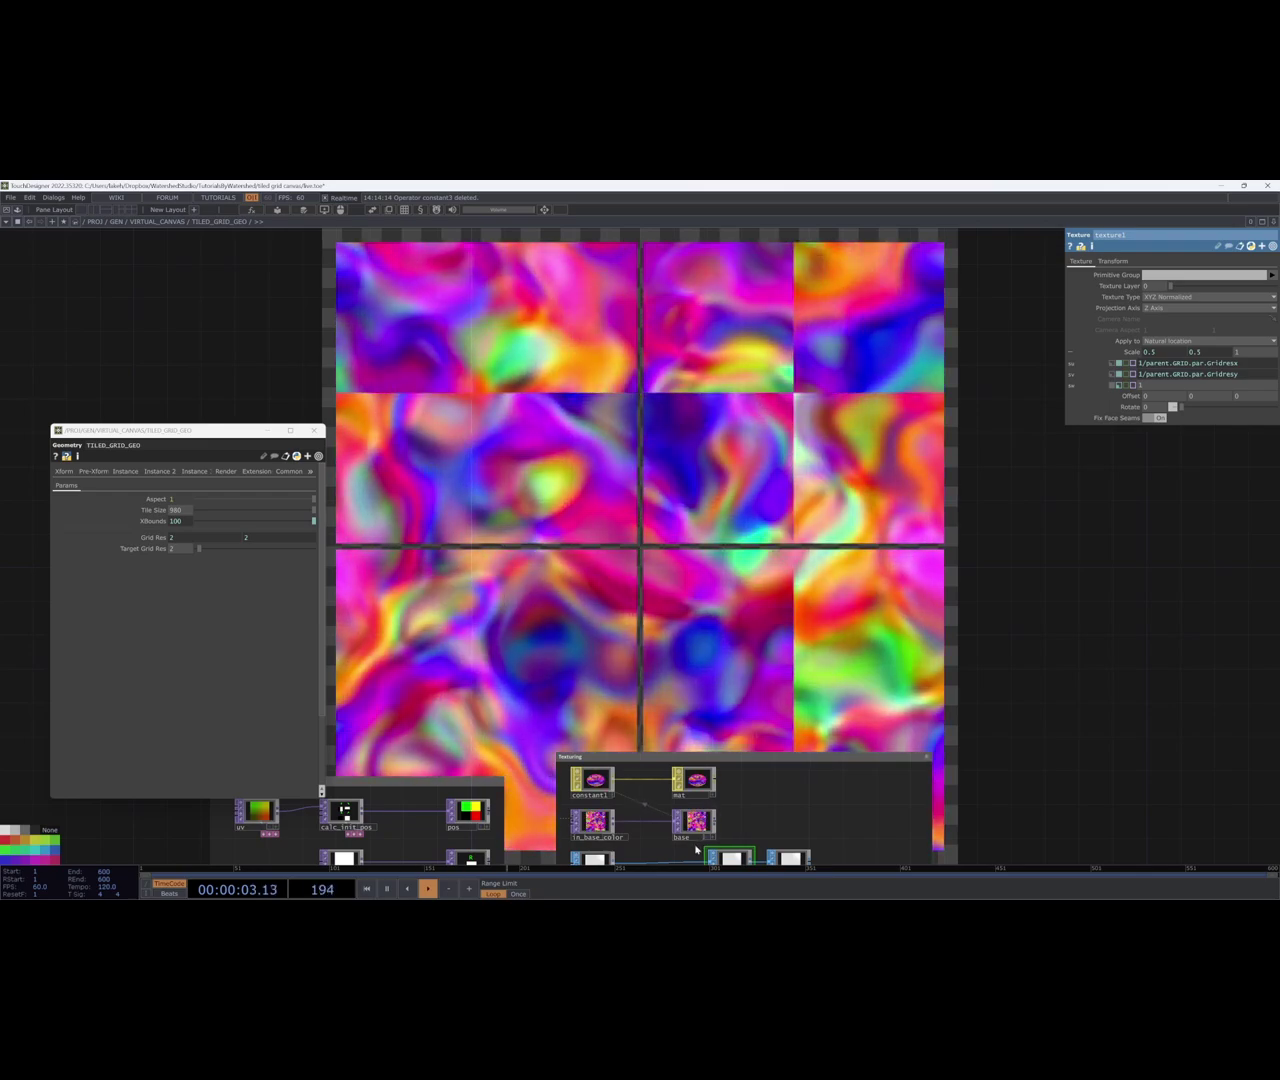
mouse_move(798, 692)
left_mouse_down()
mouse_move(843, 597)
mouse_move(848, 640)
mouse_move(815, 668)
left_mouse_up()
left_click_drag(705, 650, 694, 668)
left_click_drag(731, 576, 893, 470)
left_click_drag(955, 578, 972, 423)
scroll(749, 556, "up", 5)
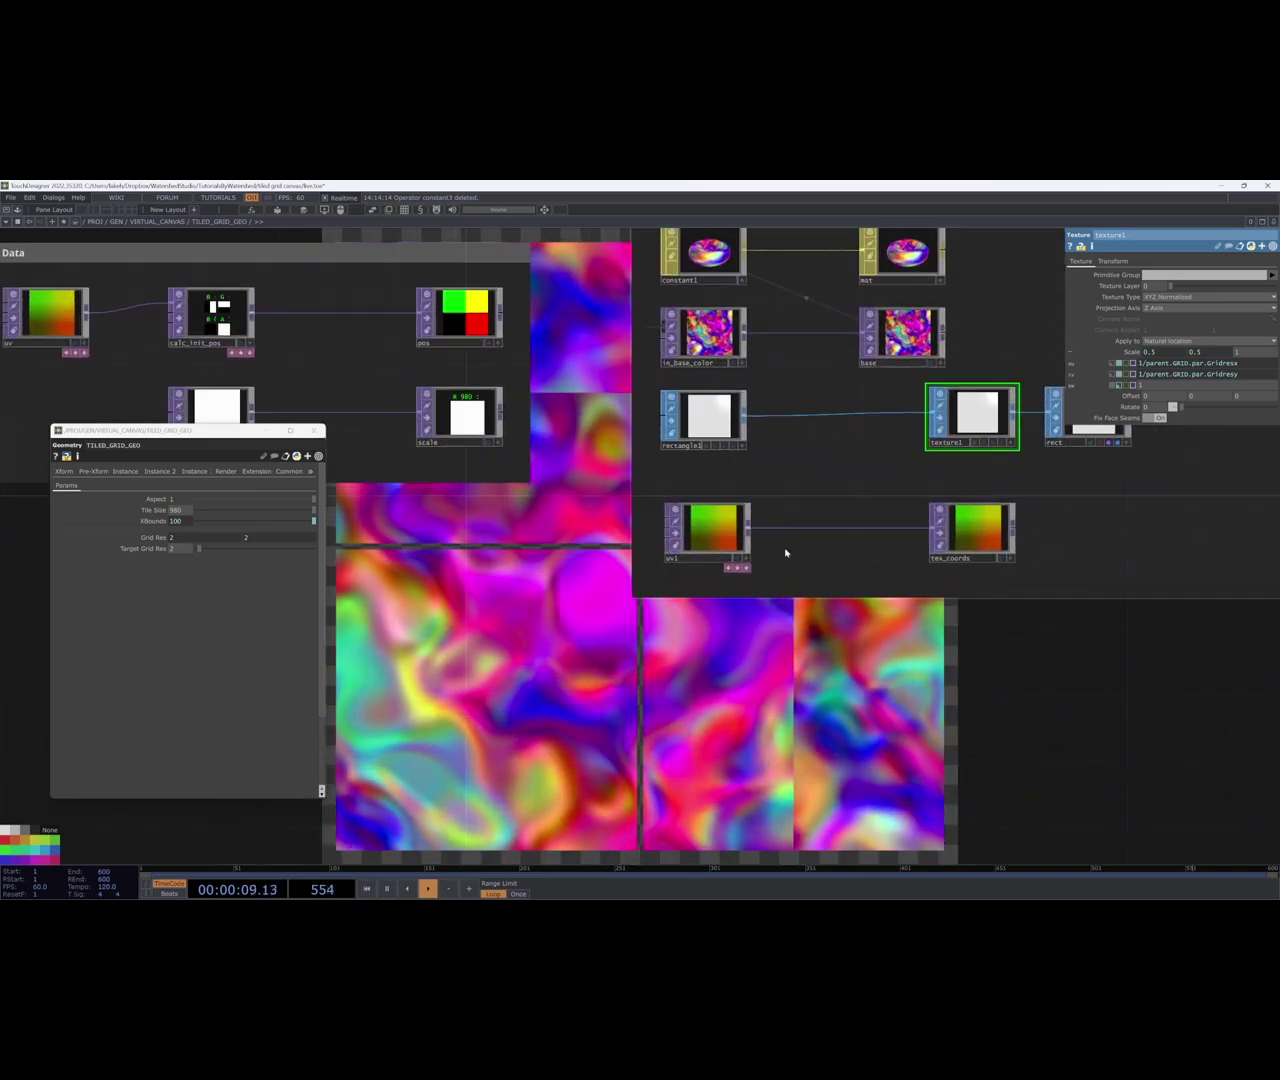
left_click_drag(810, 557, 814, 590)
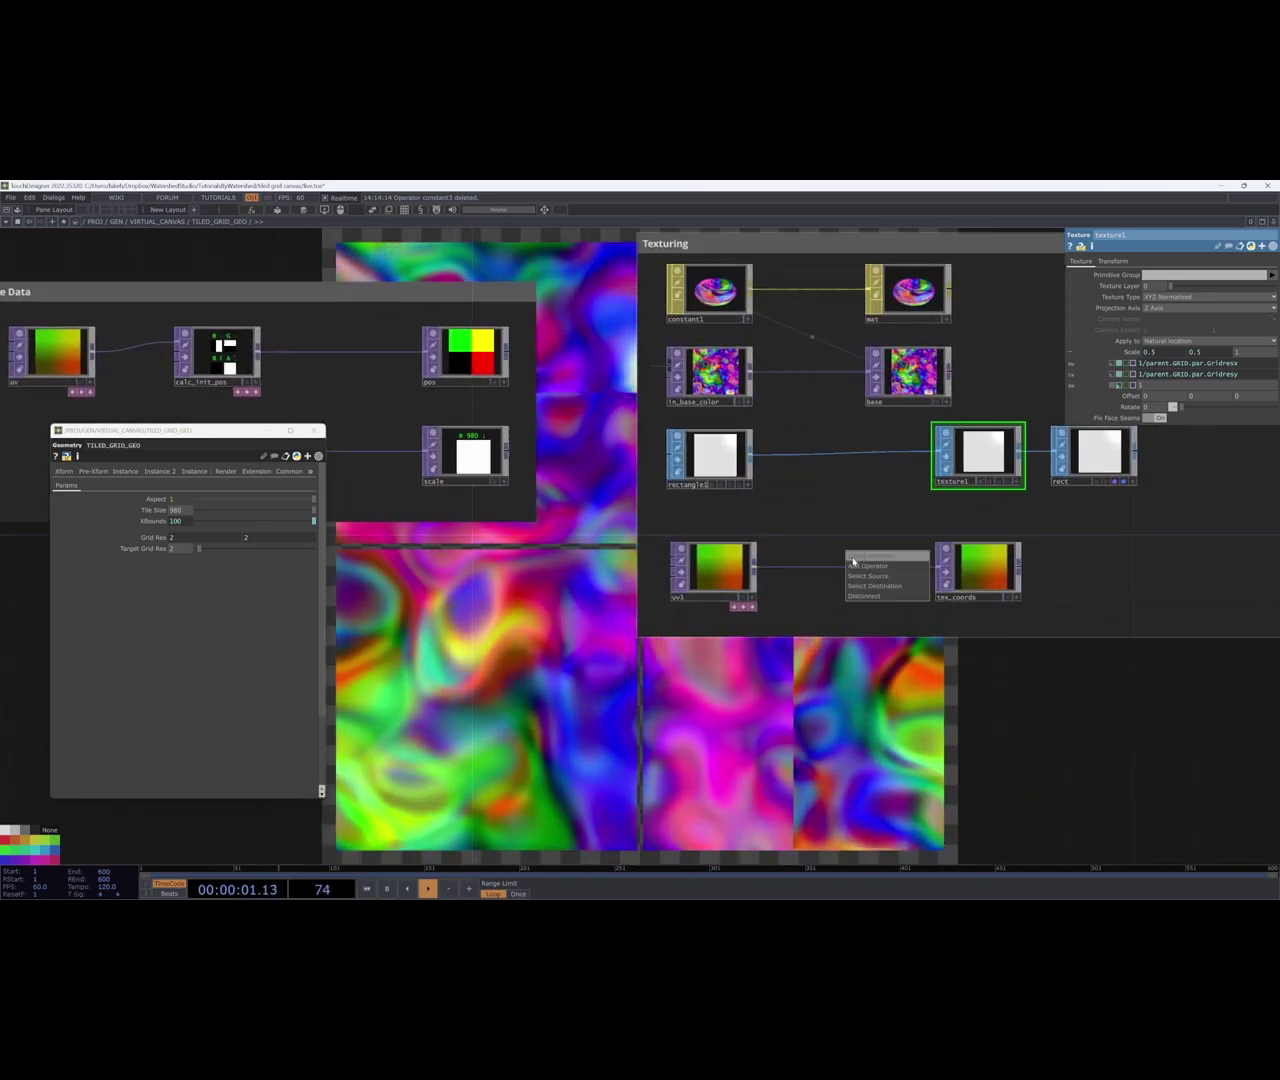
left_click(852, 565)
left_click(752, 531)
left_click(847, 583)
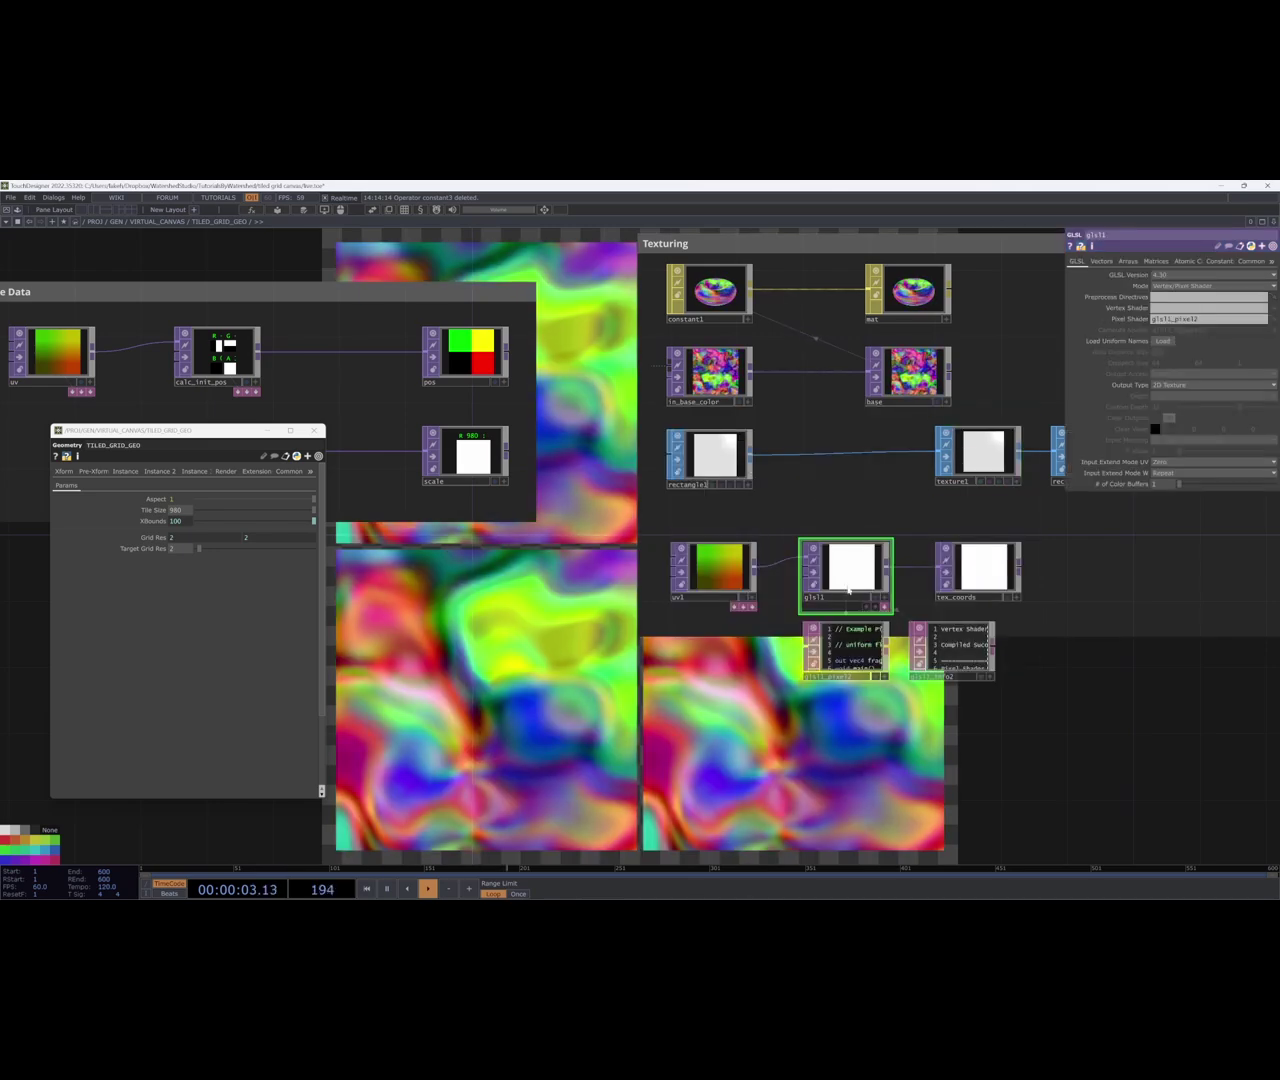
In glsl1's pixel shader, uncomment the texture sampling line and remove the vec4(1.0) color line, leaving a line for new code.
scroll(863, 672, "up", 6)
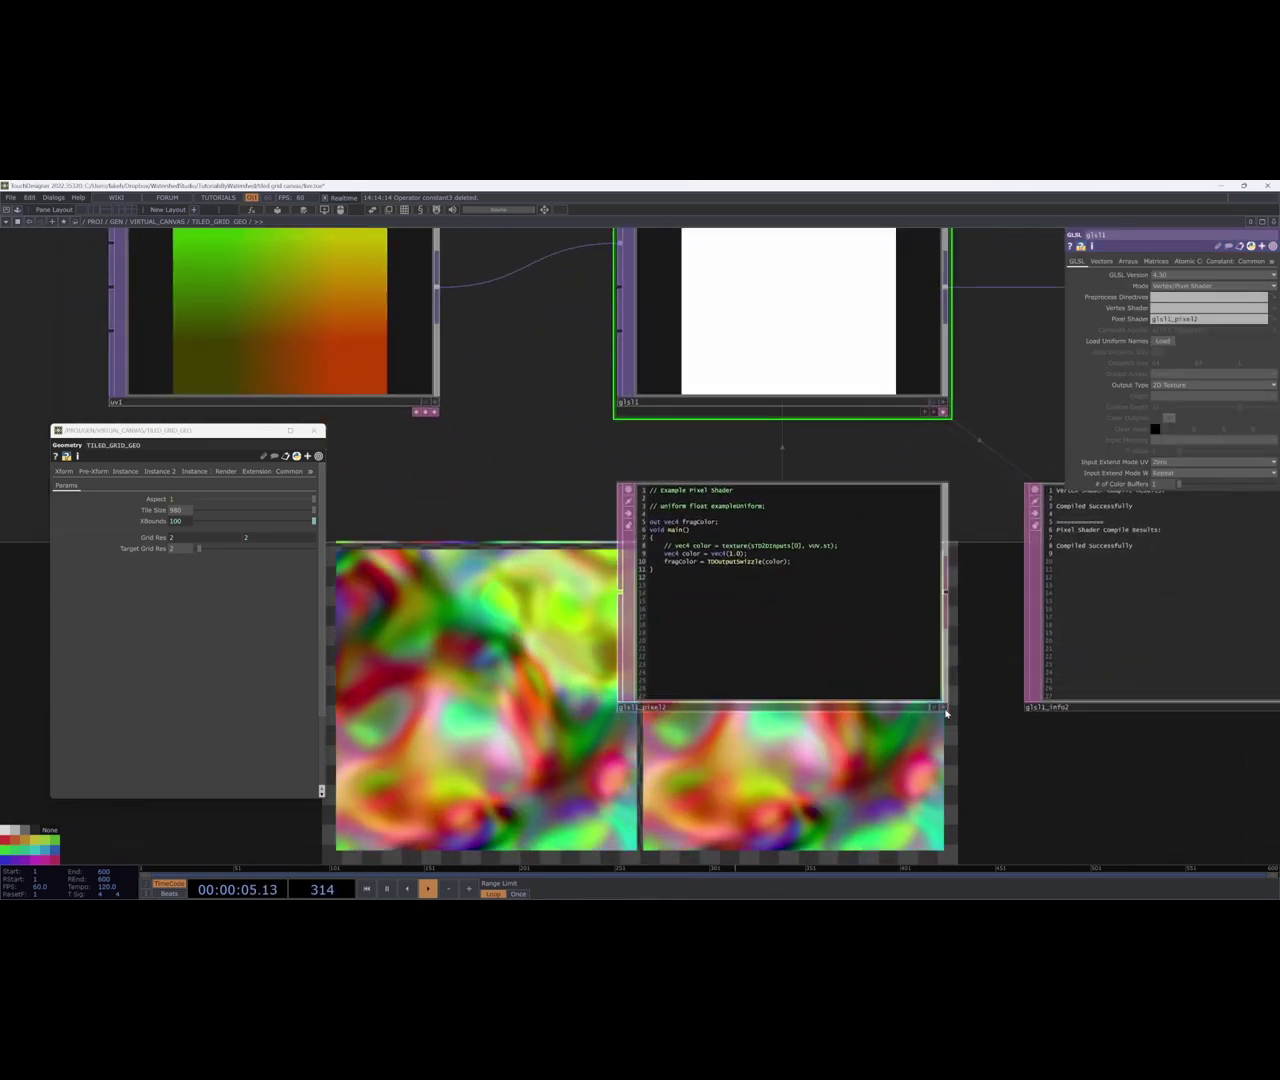
left_click_drag(486, 473, 648, 455)
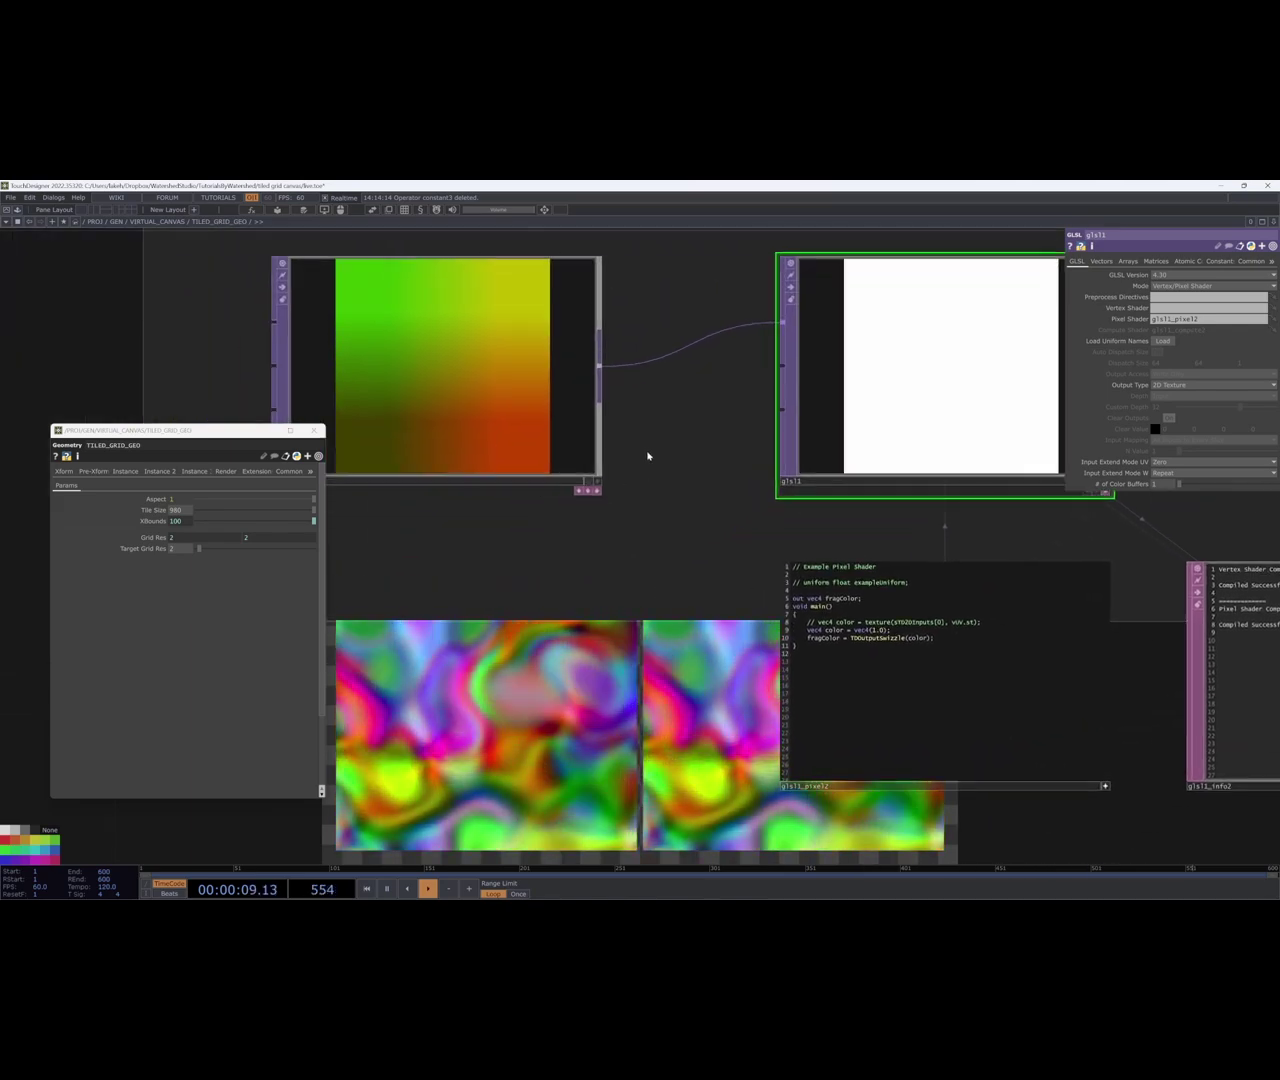
left_click_drag(737, 534, 691, 540)
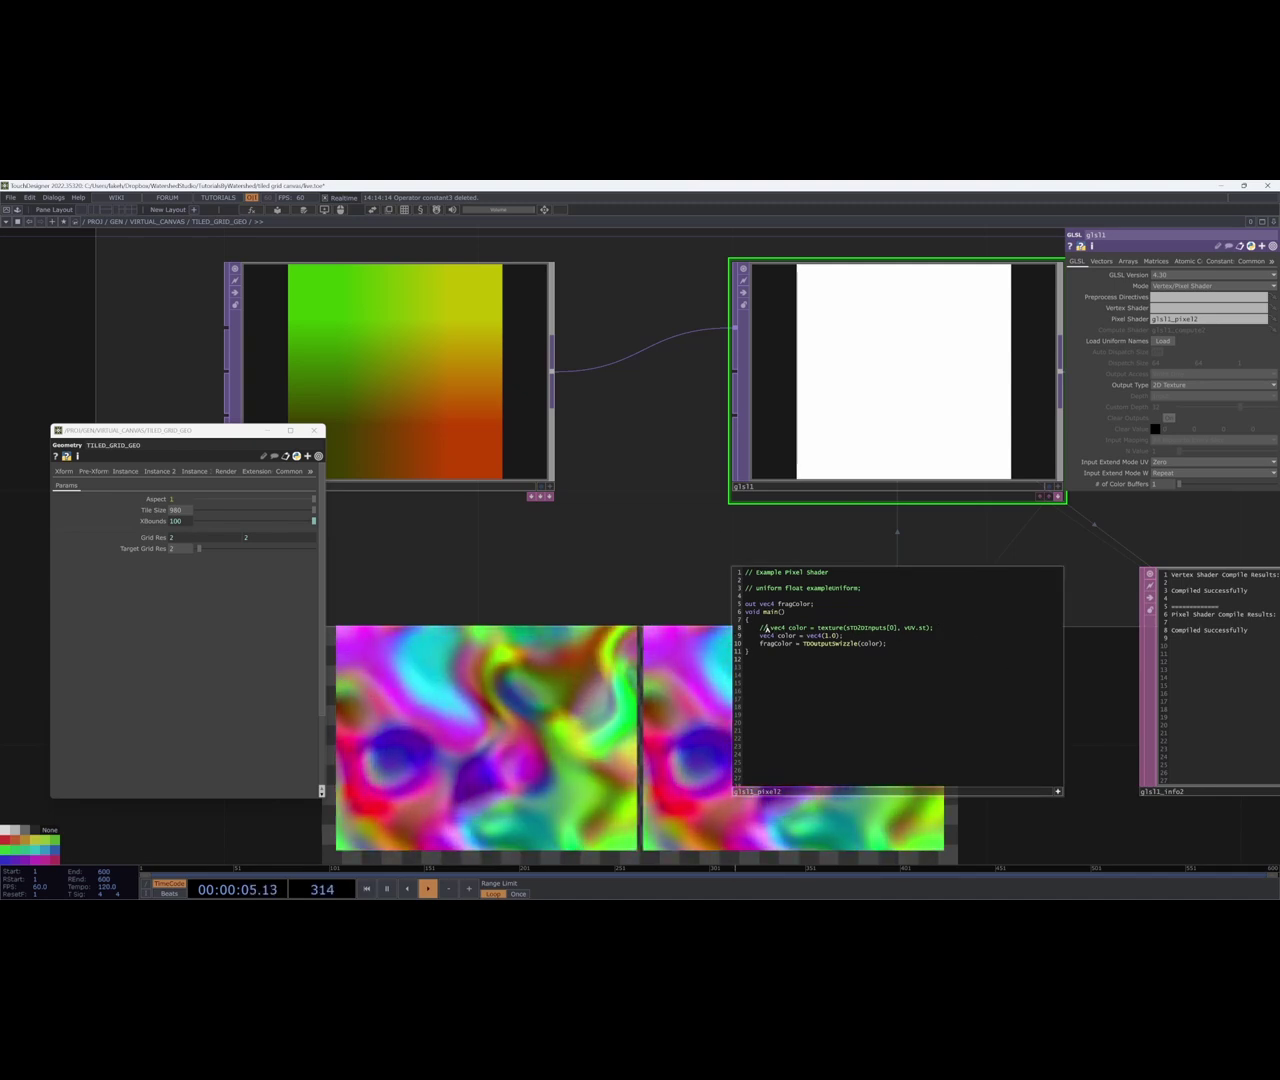
key("Delete")
key("Delete")
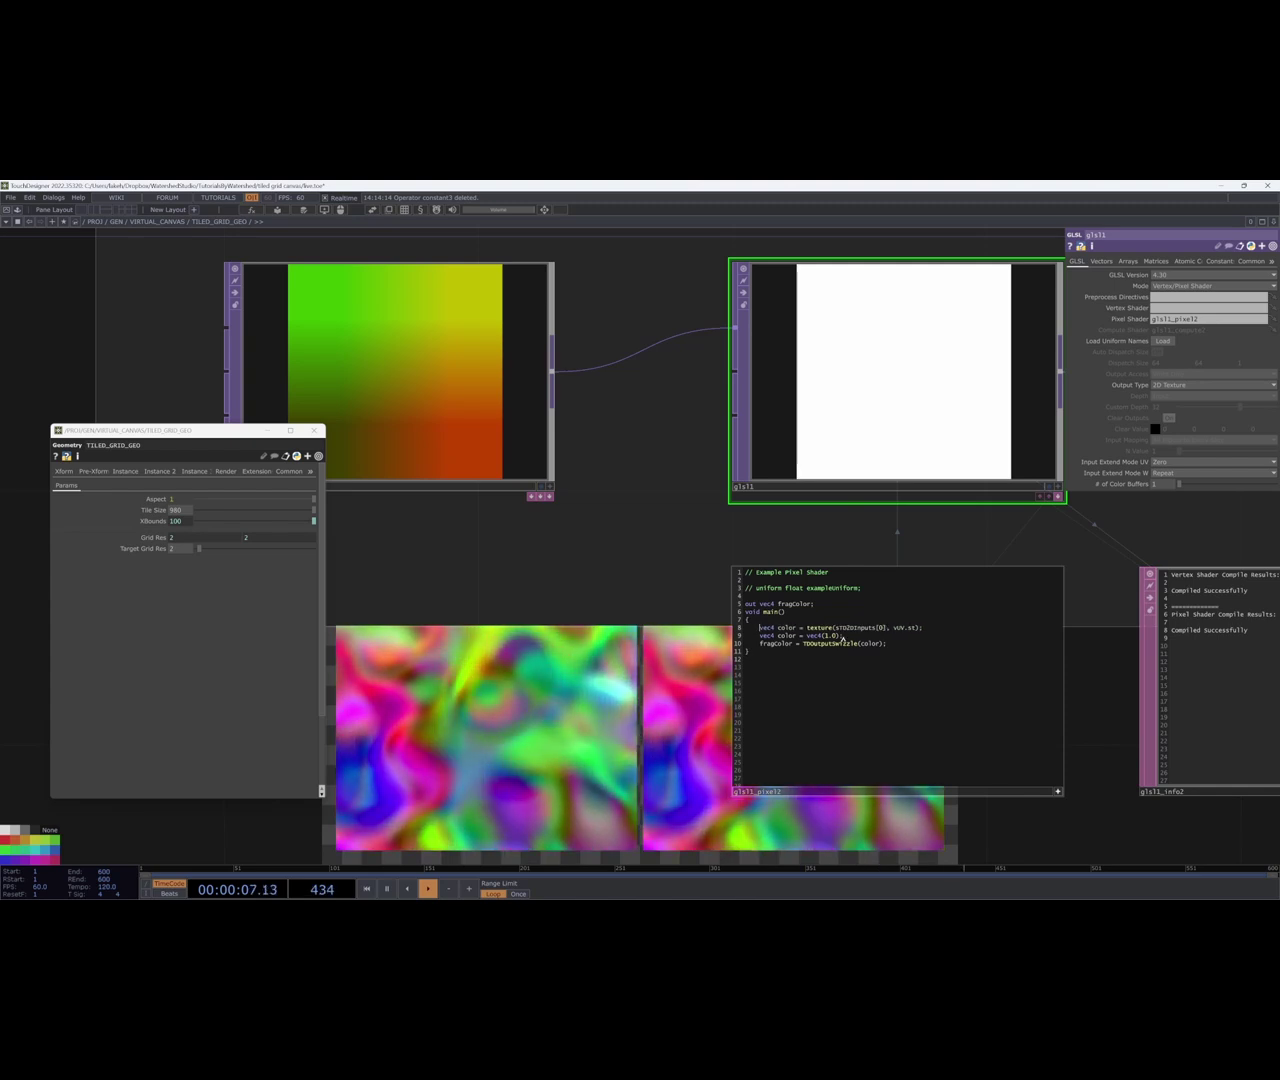
left_click(848, 637)
key("BackSpace")
key("BackSpace")
left_click_drag(851, 638, 732, 640)
key("BackSpace")
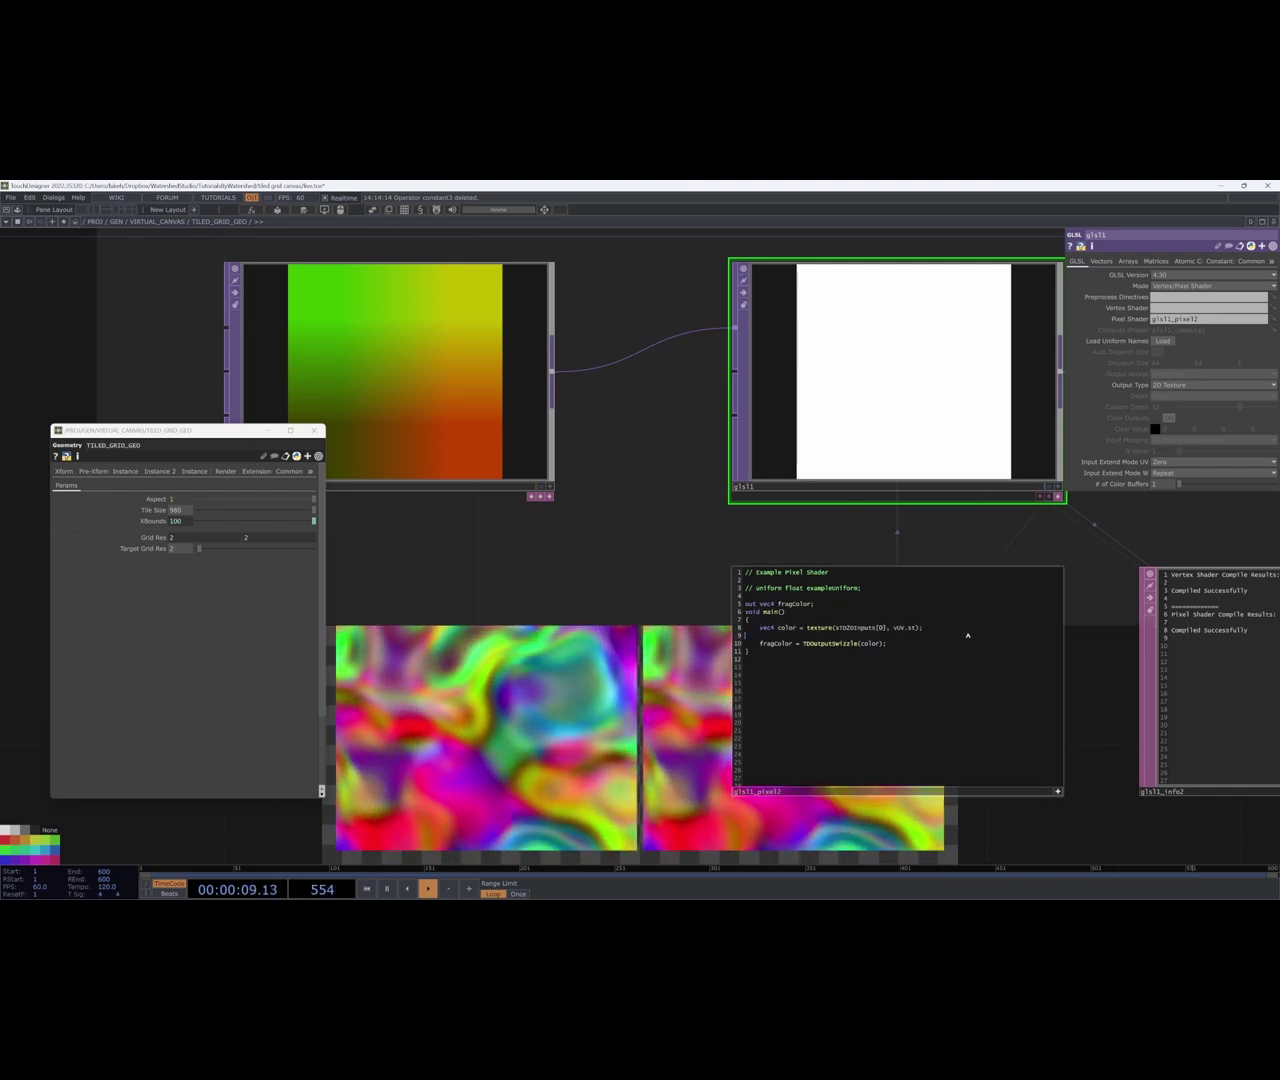
key("BackSpace")
key("Return")
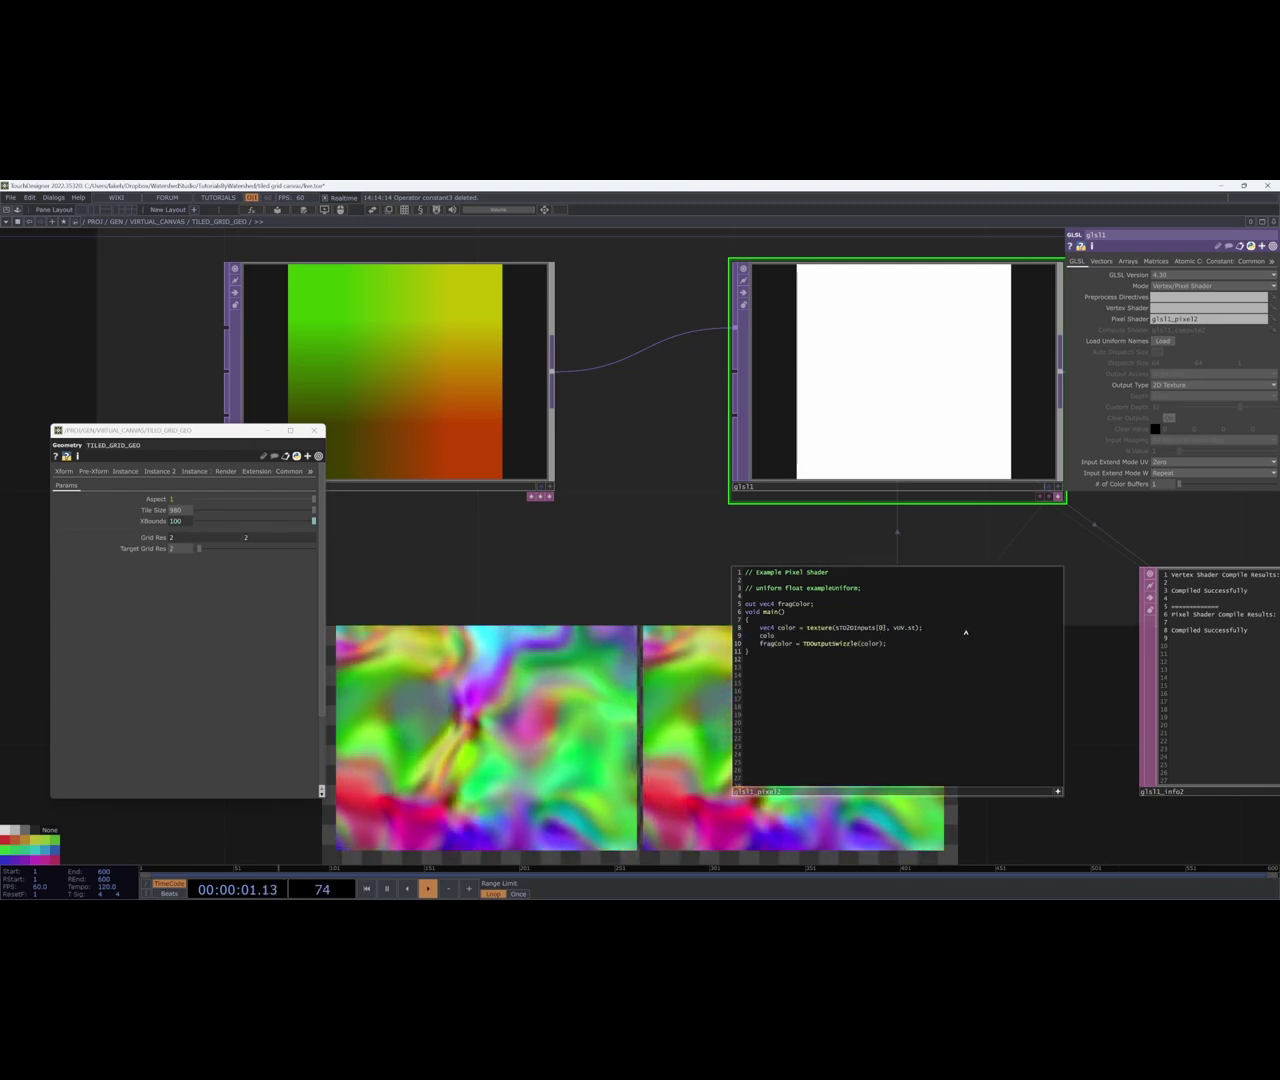
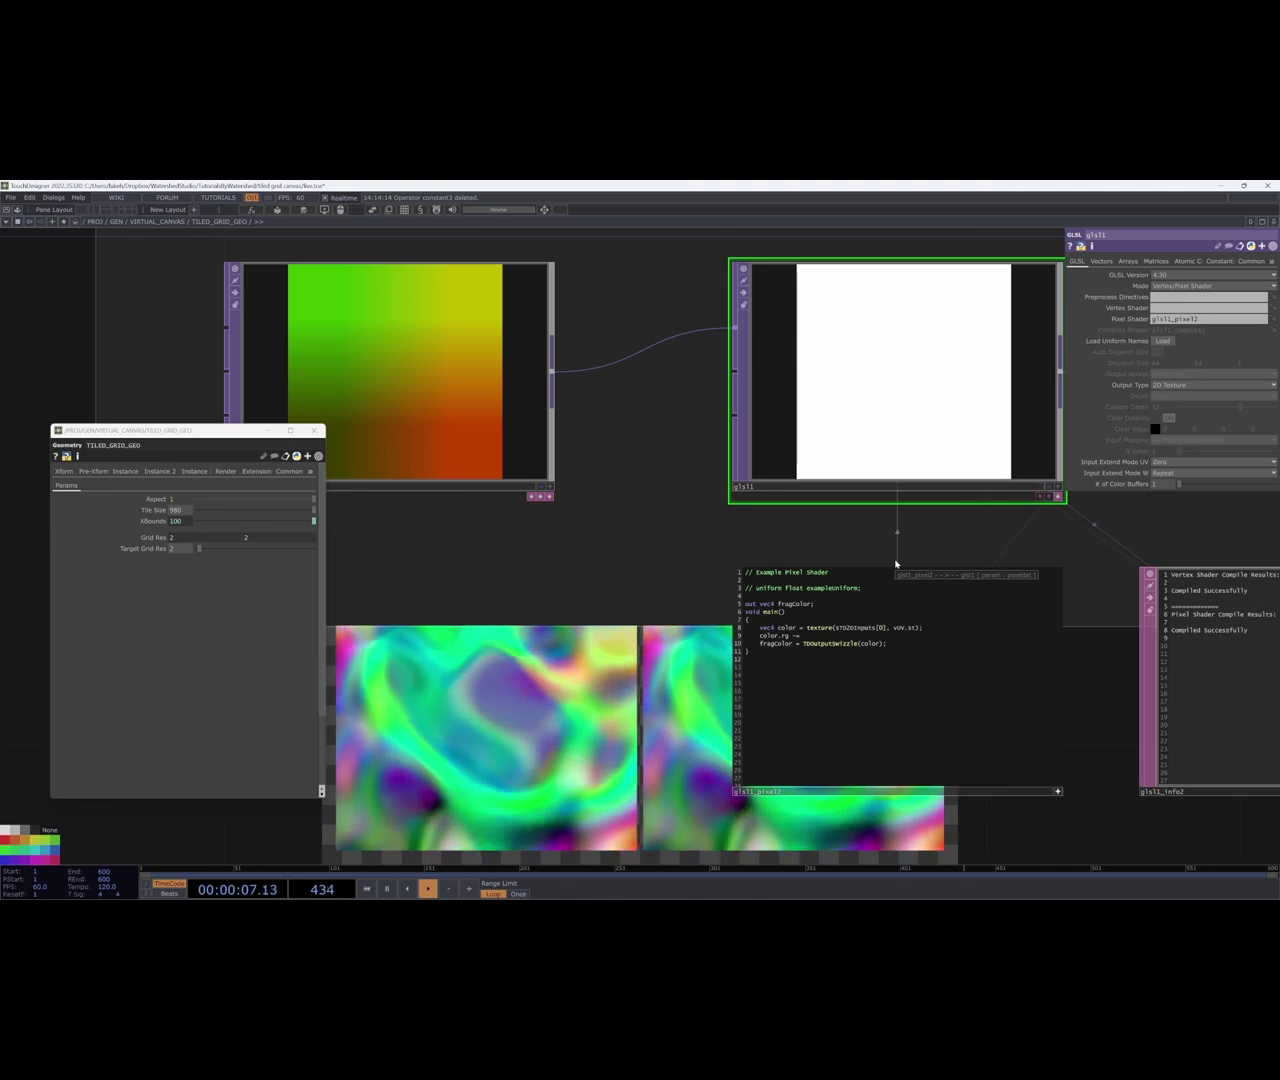
Write the offset line color.rg -= (vec2(1.0) / uTD2DInfos[0].res.zw below the texture sample.
type("vec2(1.0")
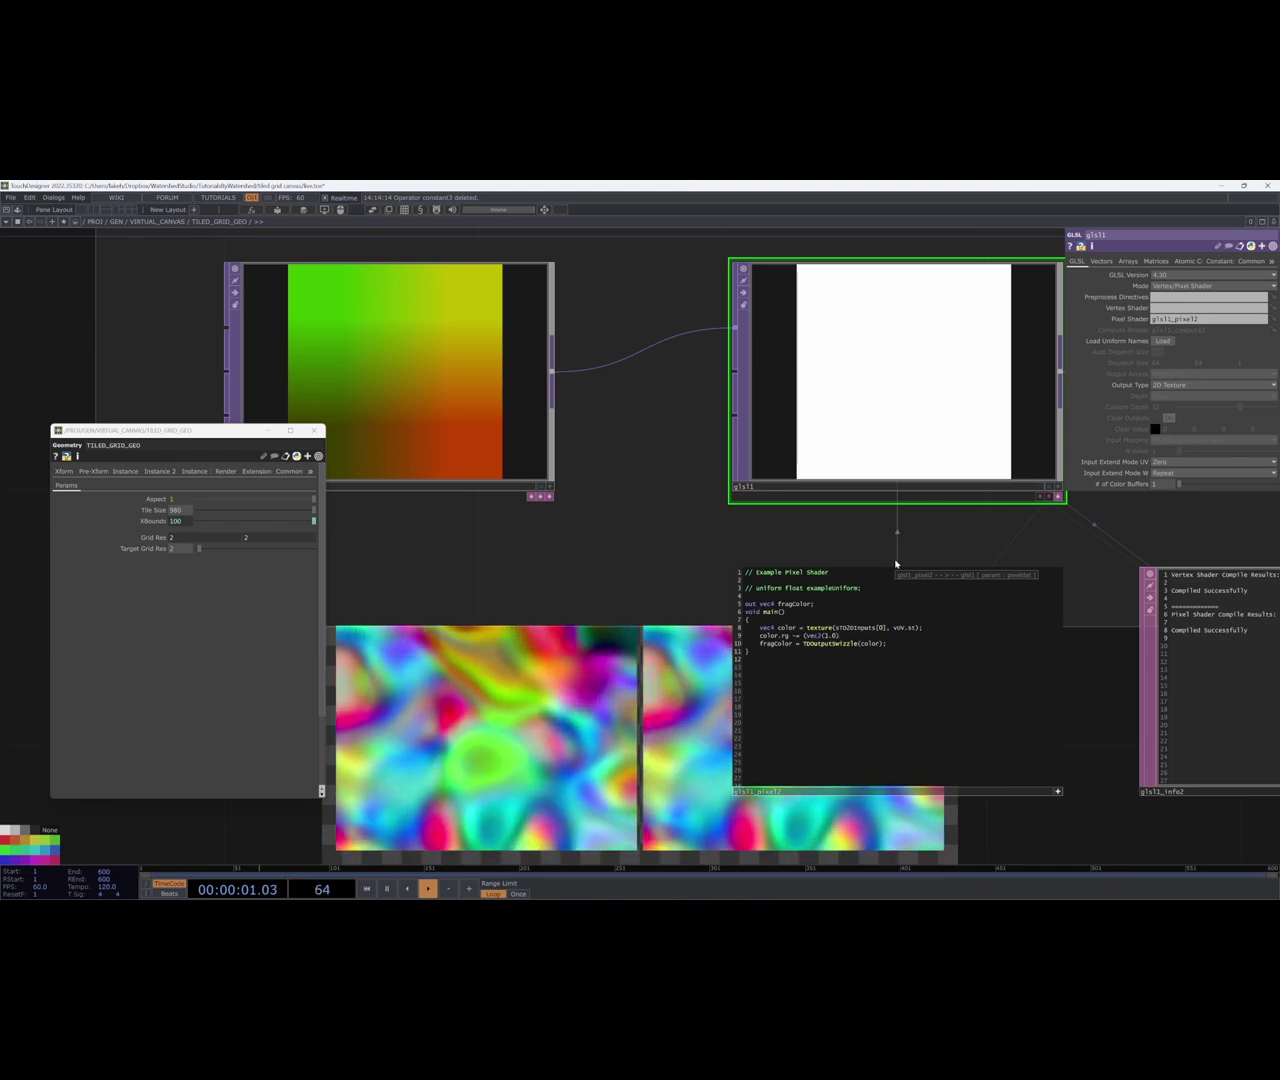
type(") /")
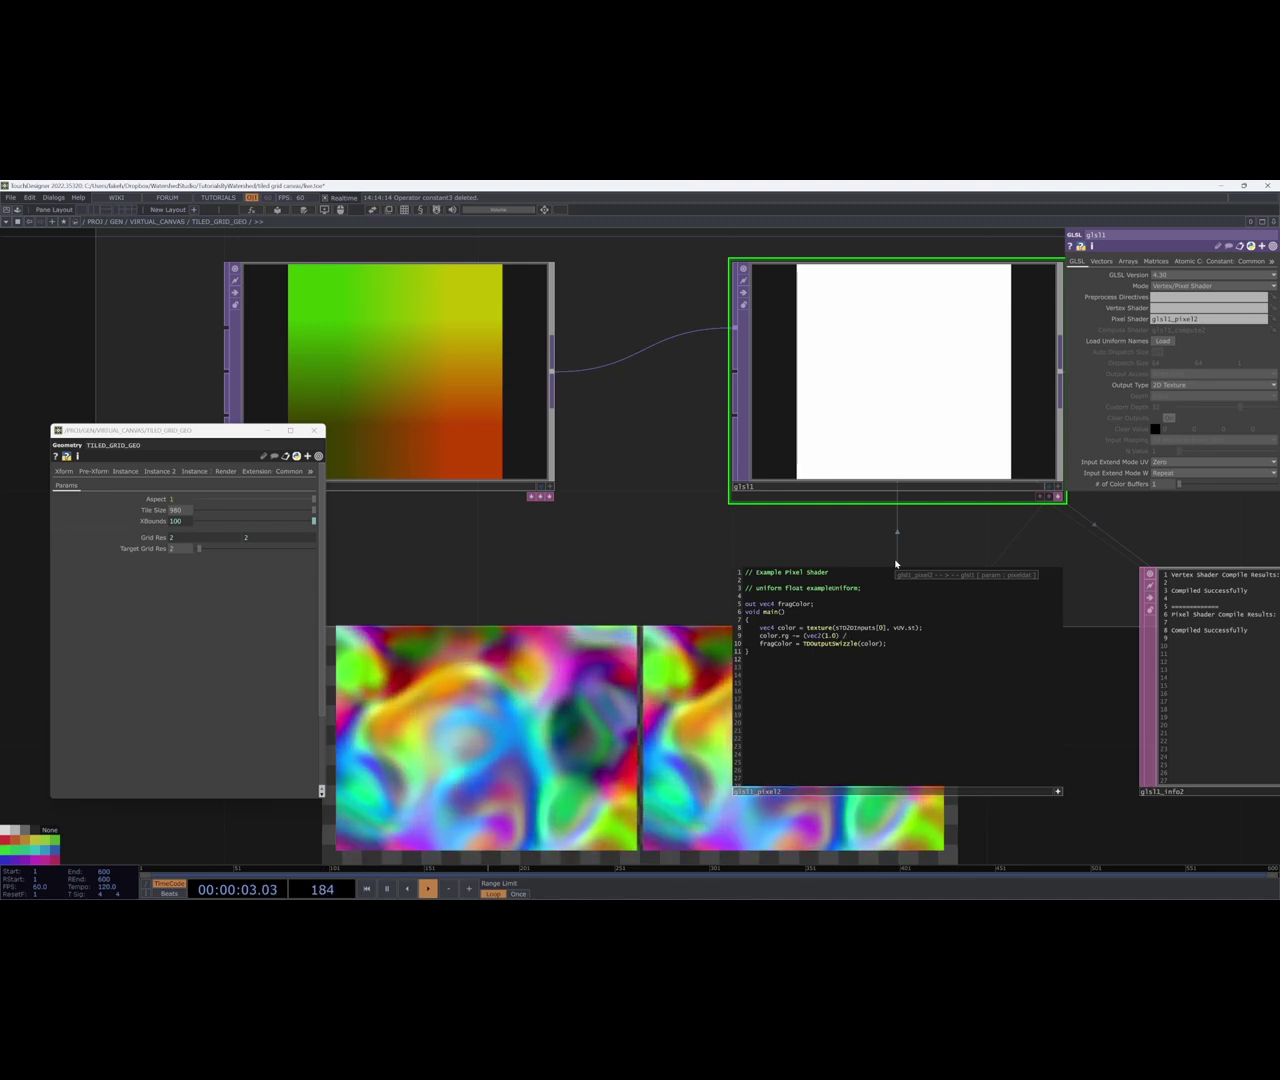
type(" uTD2D")
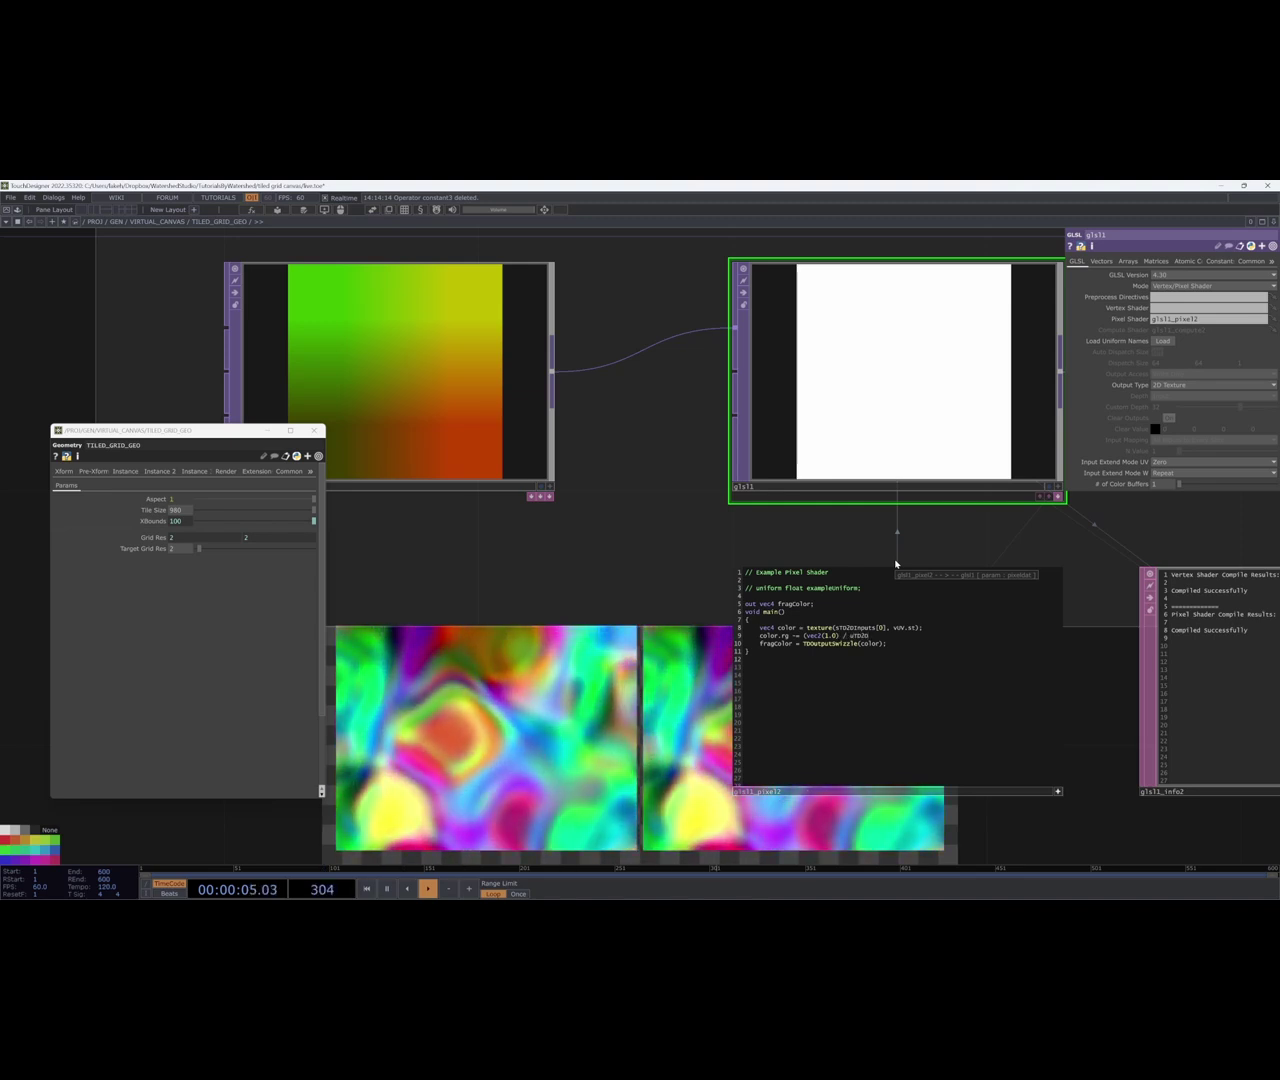
type("Infos")
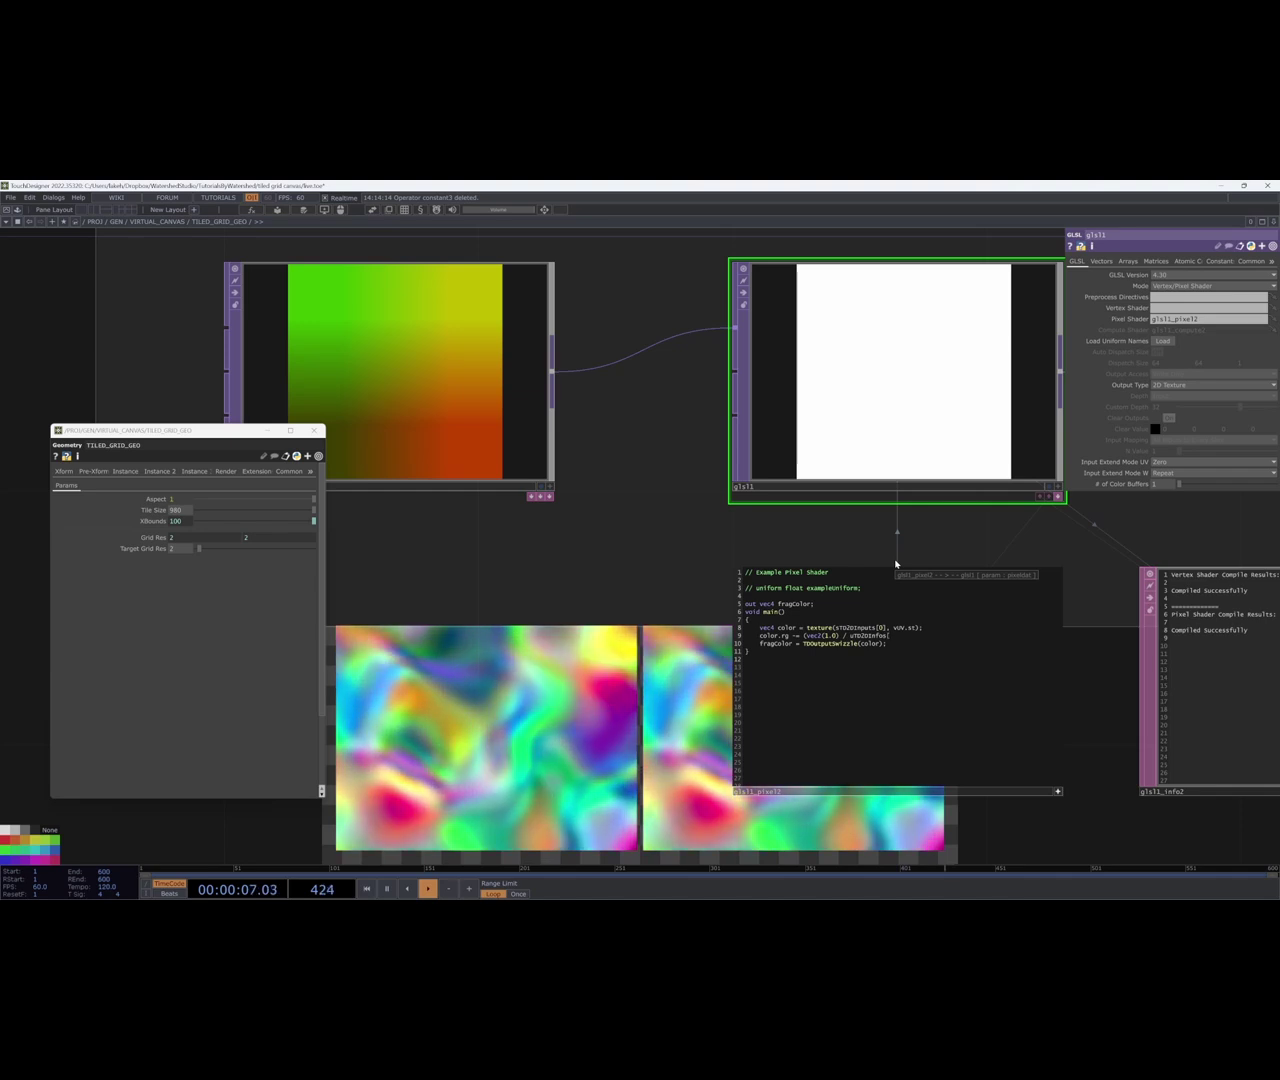
type("[0].res.")
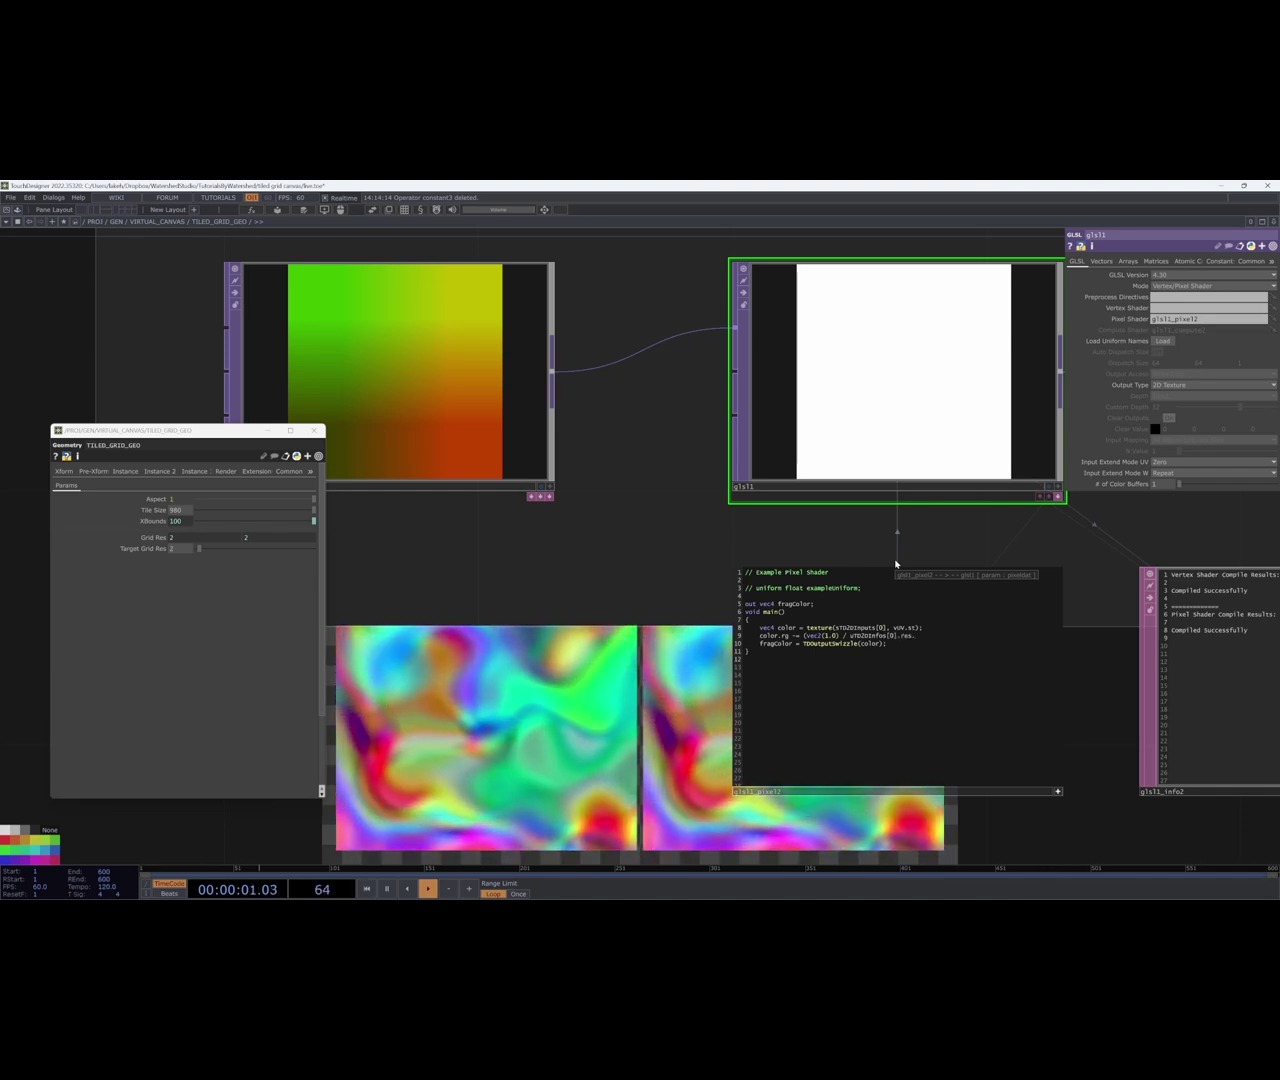
type("z")
type("y")
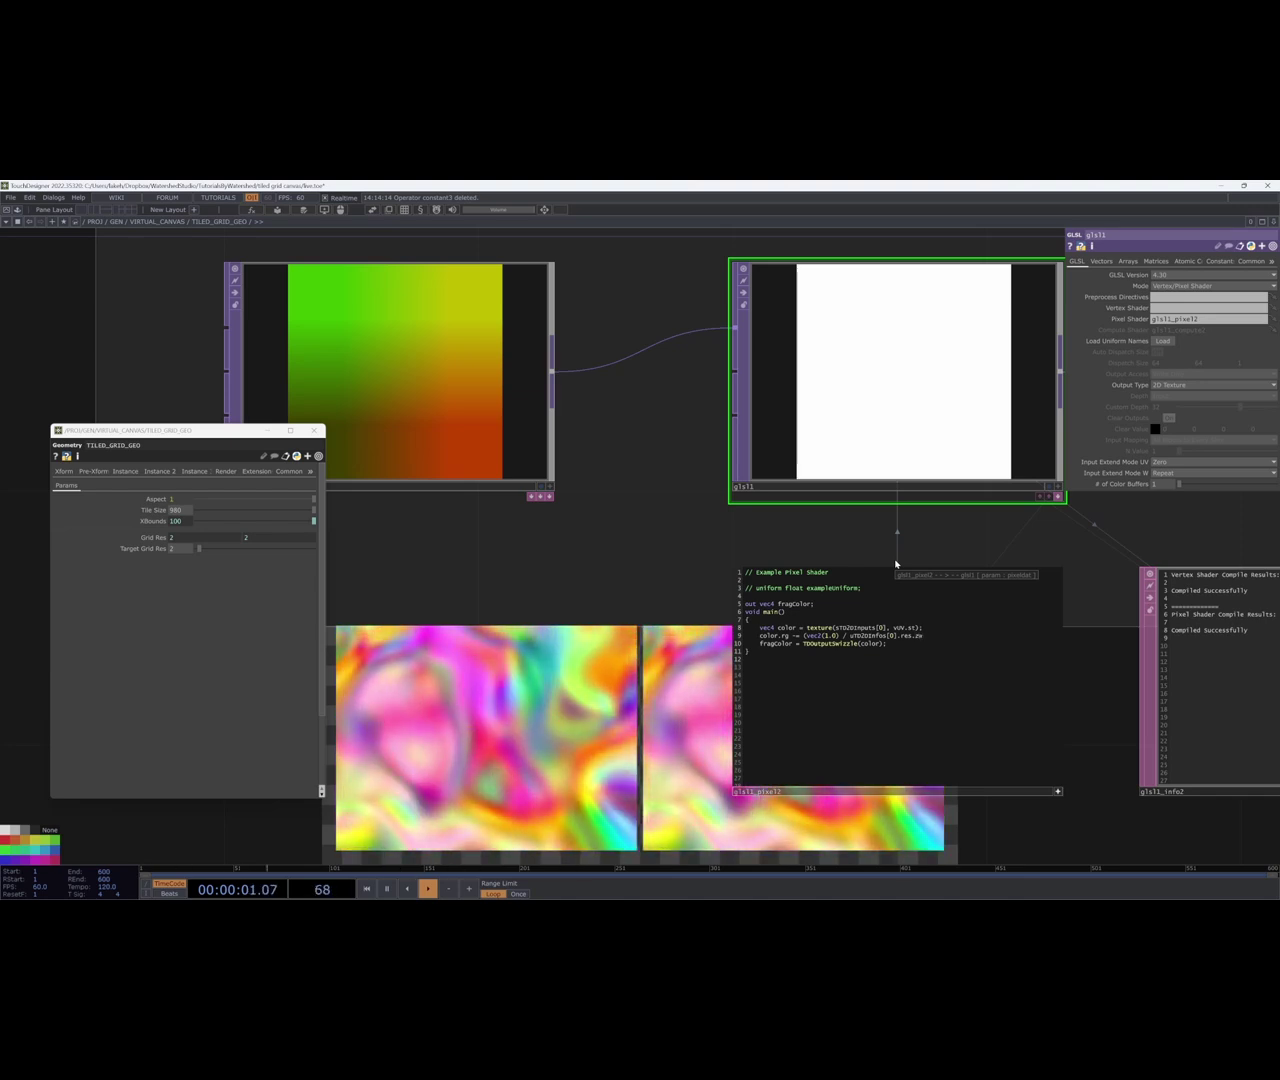
type("w")
Revise the offset line to color.rg -= (vec2(1.0) * uTD2DInfos[0].res.xy * .5);.
left_click_drag(849, 635, 924, 636)
left_click(924, 636)
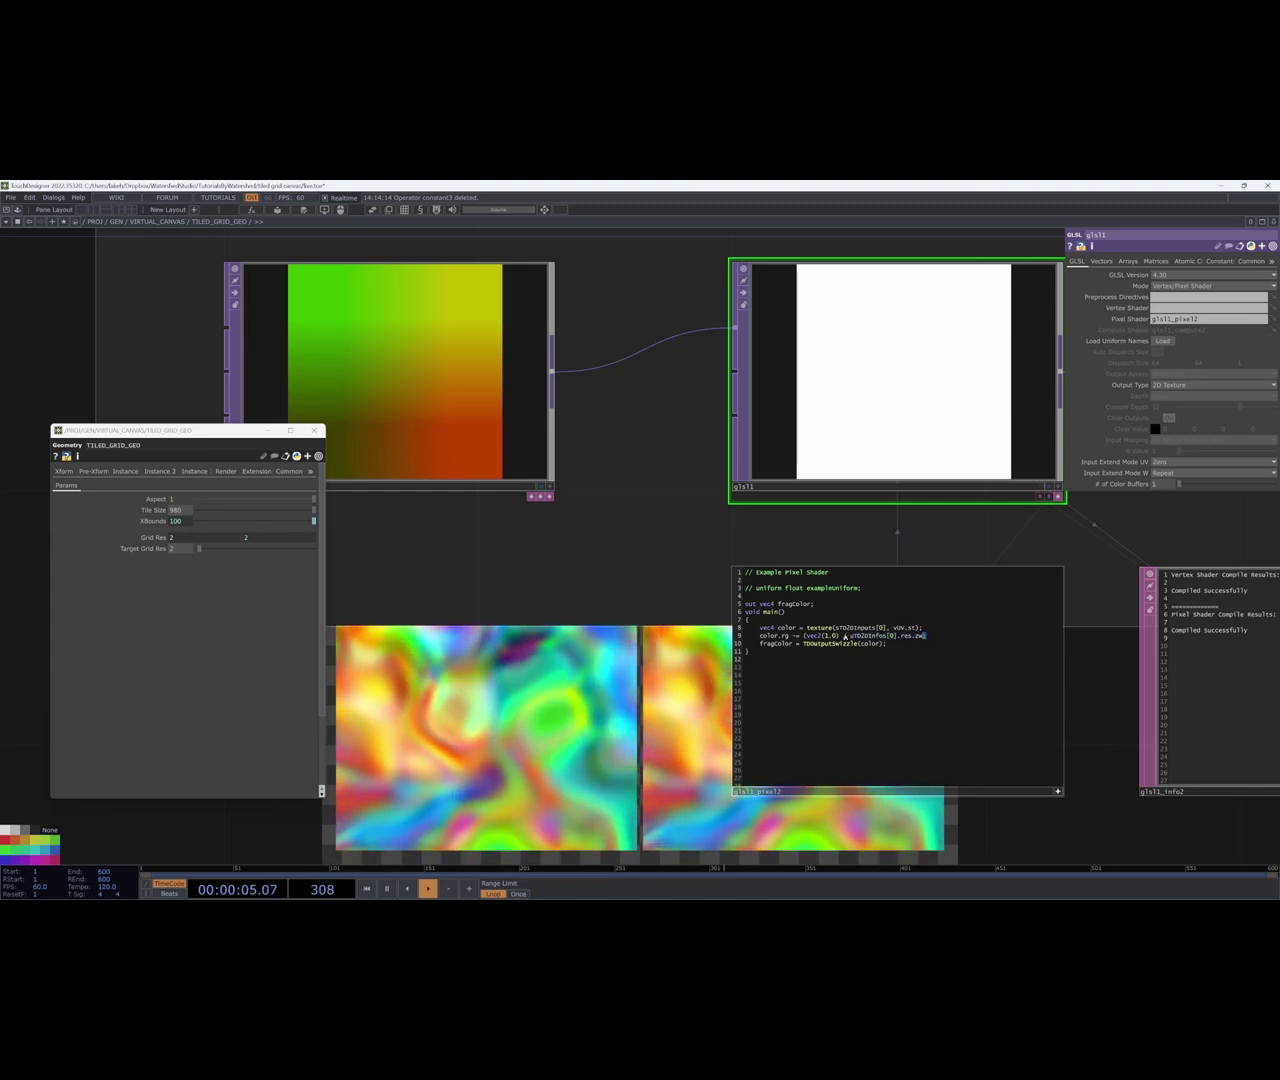
type("*")
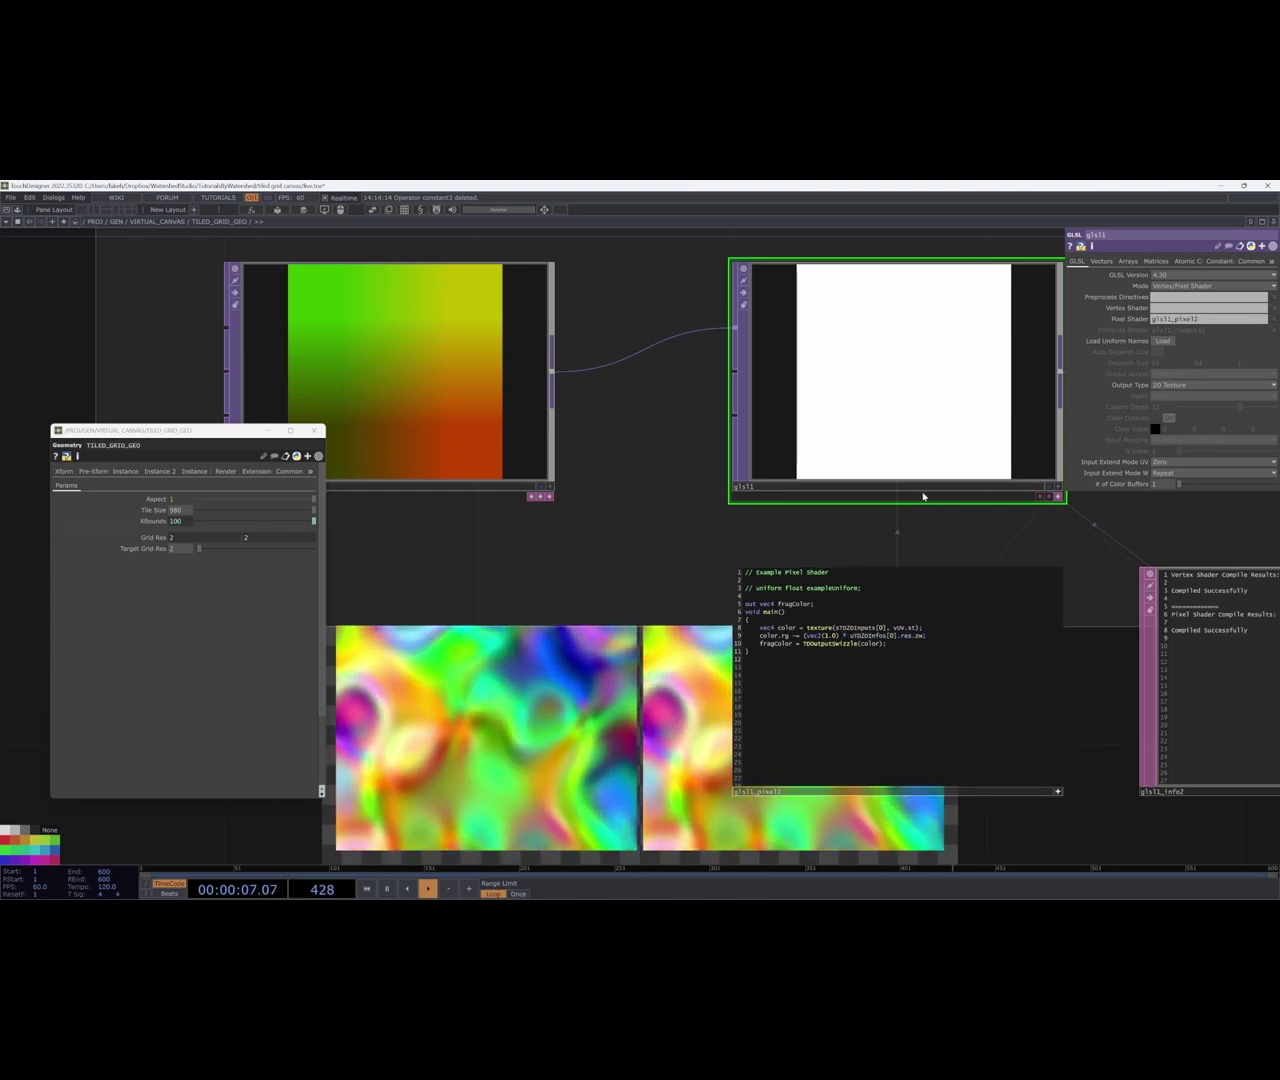
left_click_drag(912, 636, 921, 637)
key("BackSpace")
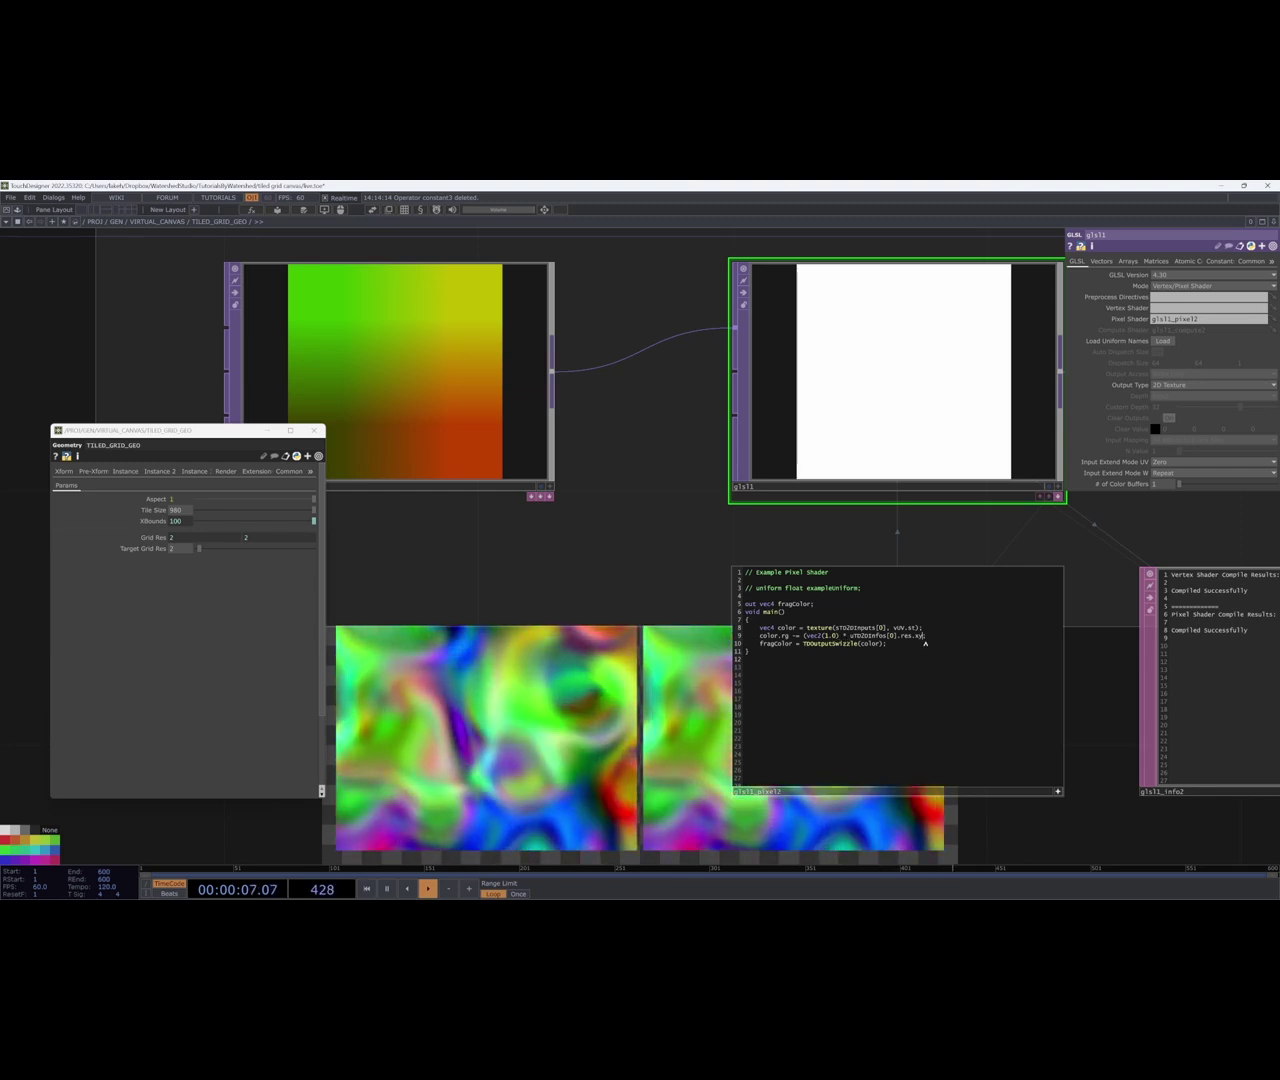
left_click(845, 636)
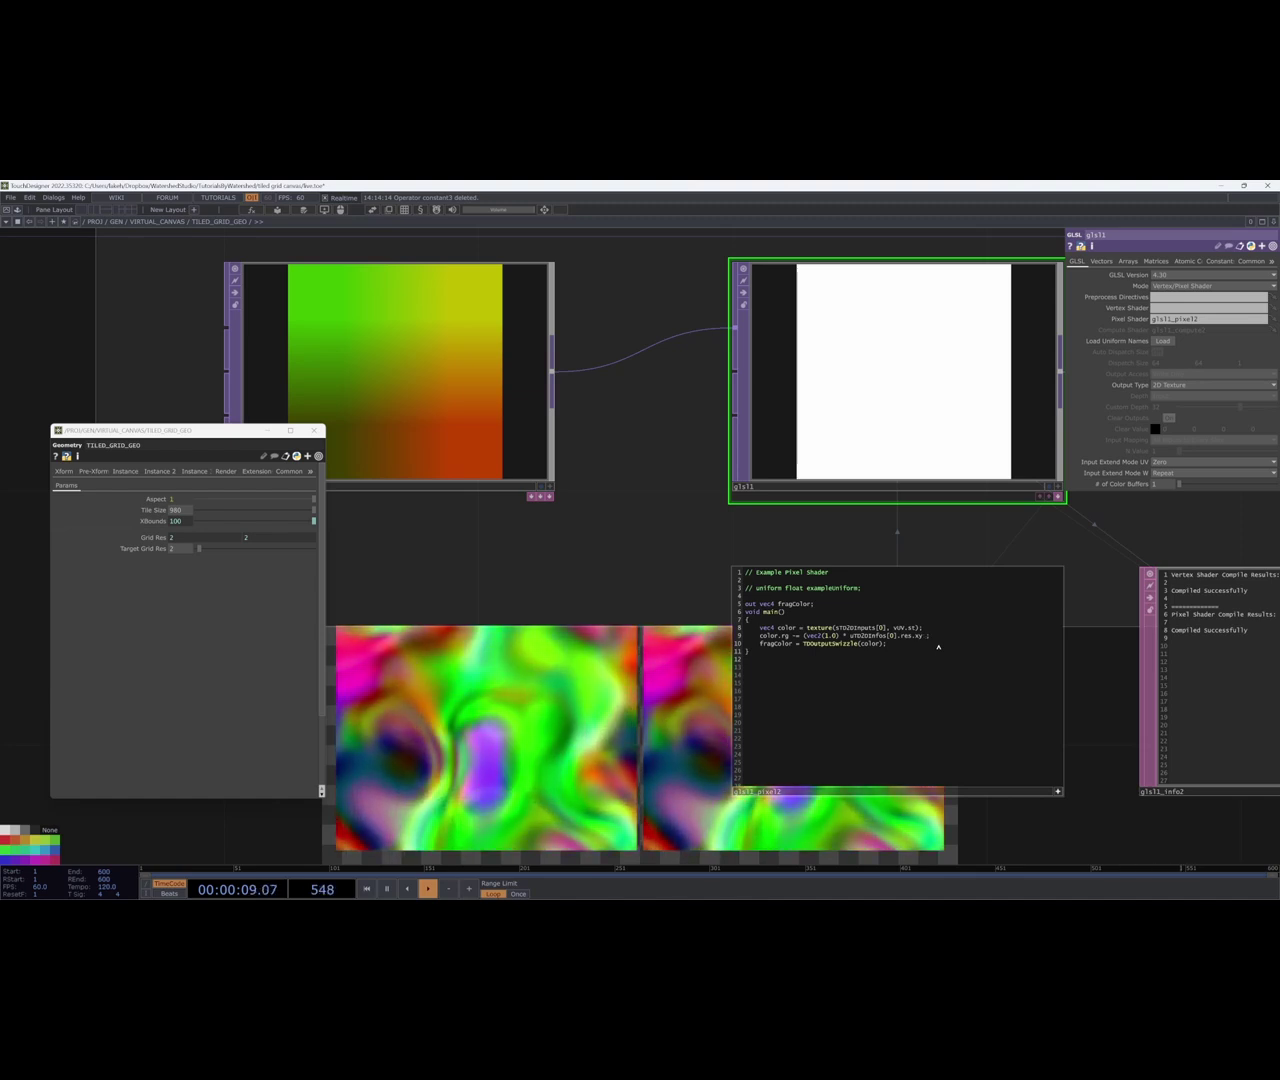
type("5;")
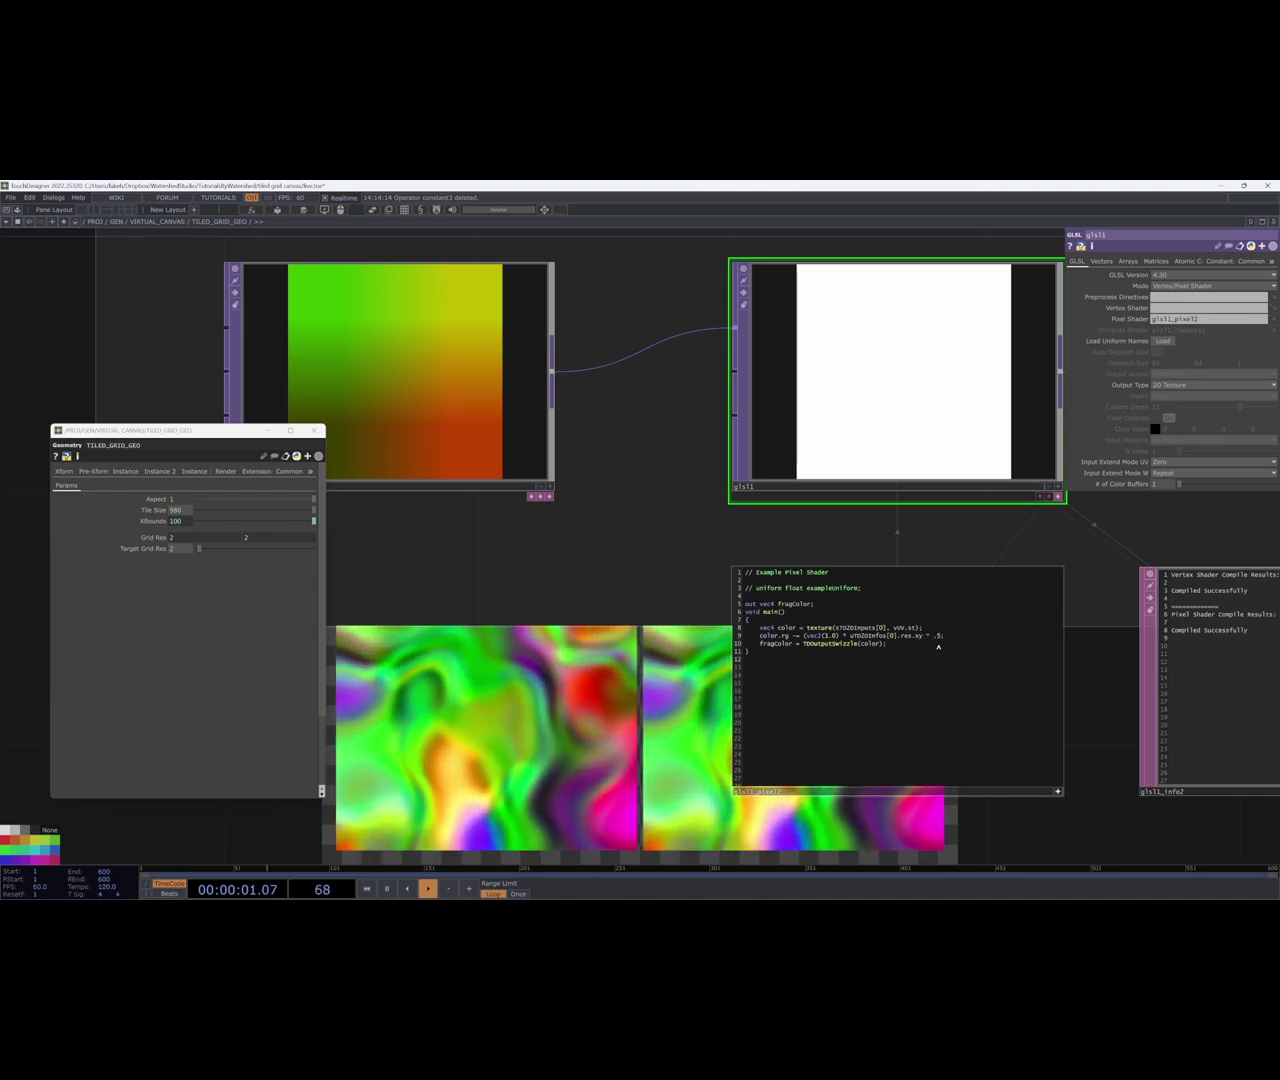
type(")")
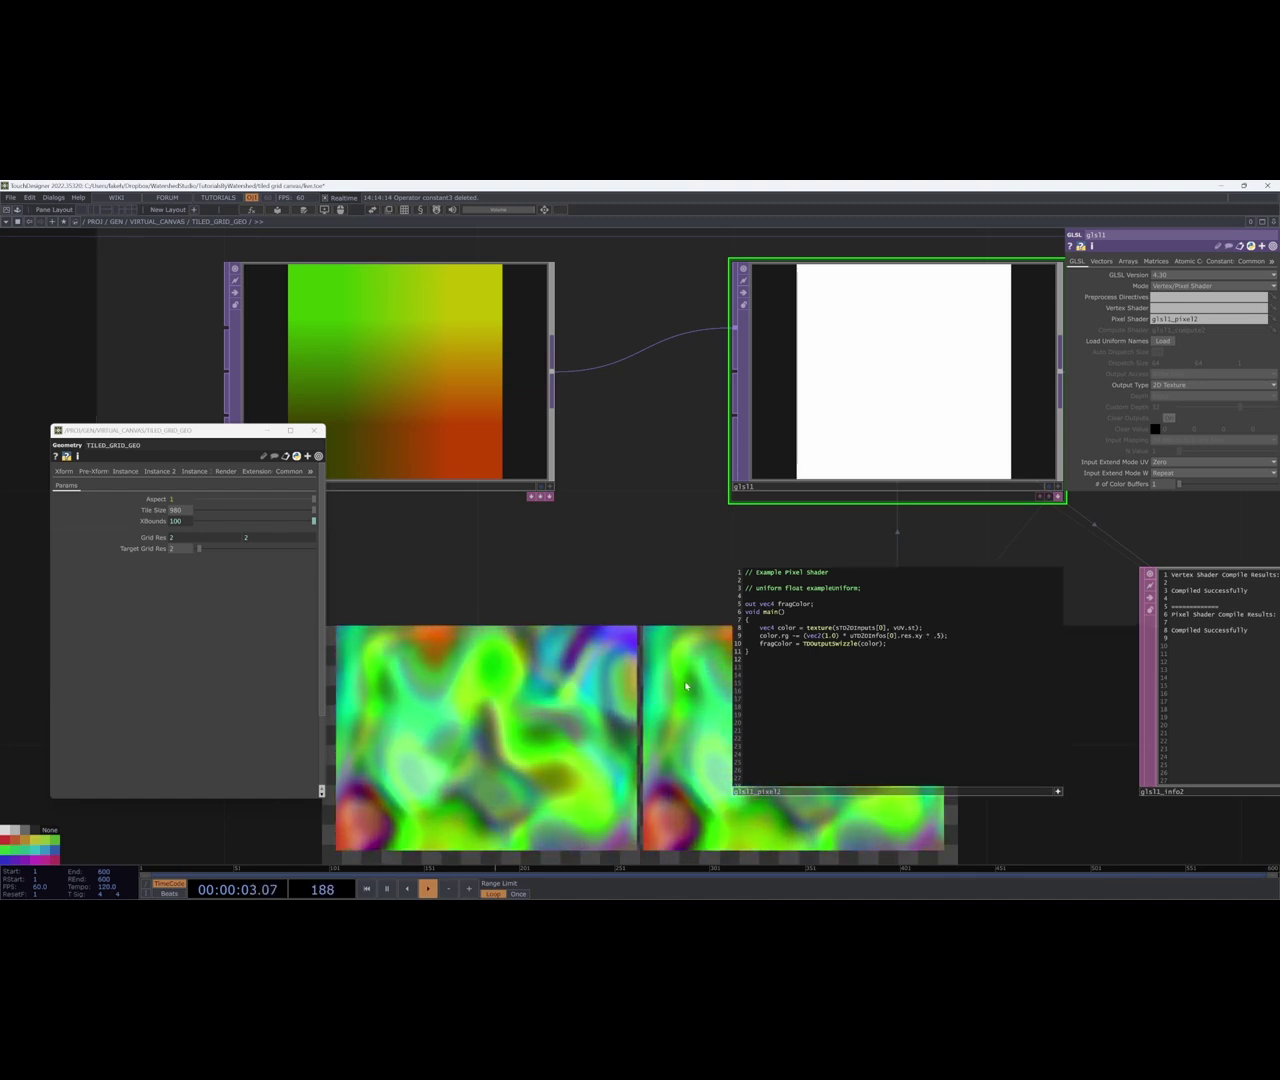
Set TILED_GRID_GEO's Target Grid Res to 4 and Tile Size to 480 to test the continuous mapping on more tiles.
scroll(643, 634, "down", 5)
scroll(669, 561, "down", 8)
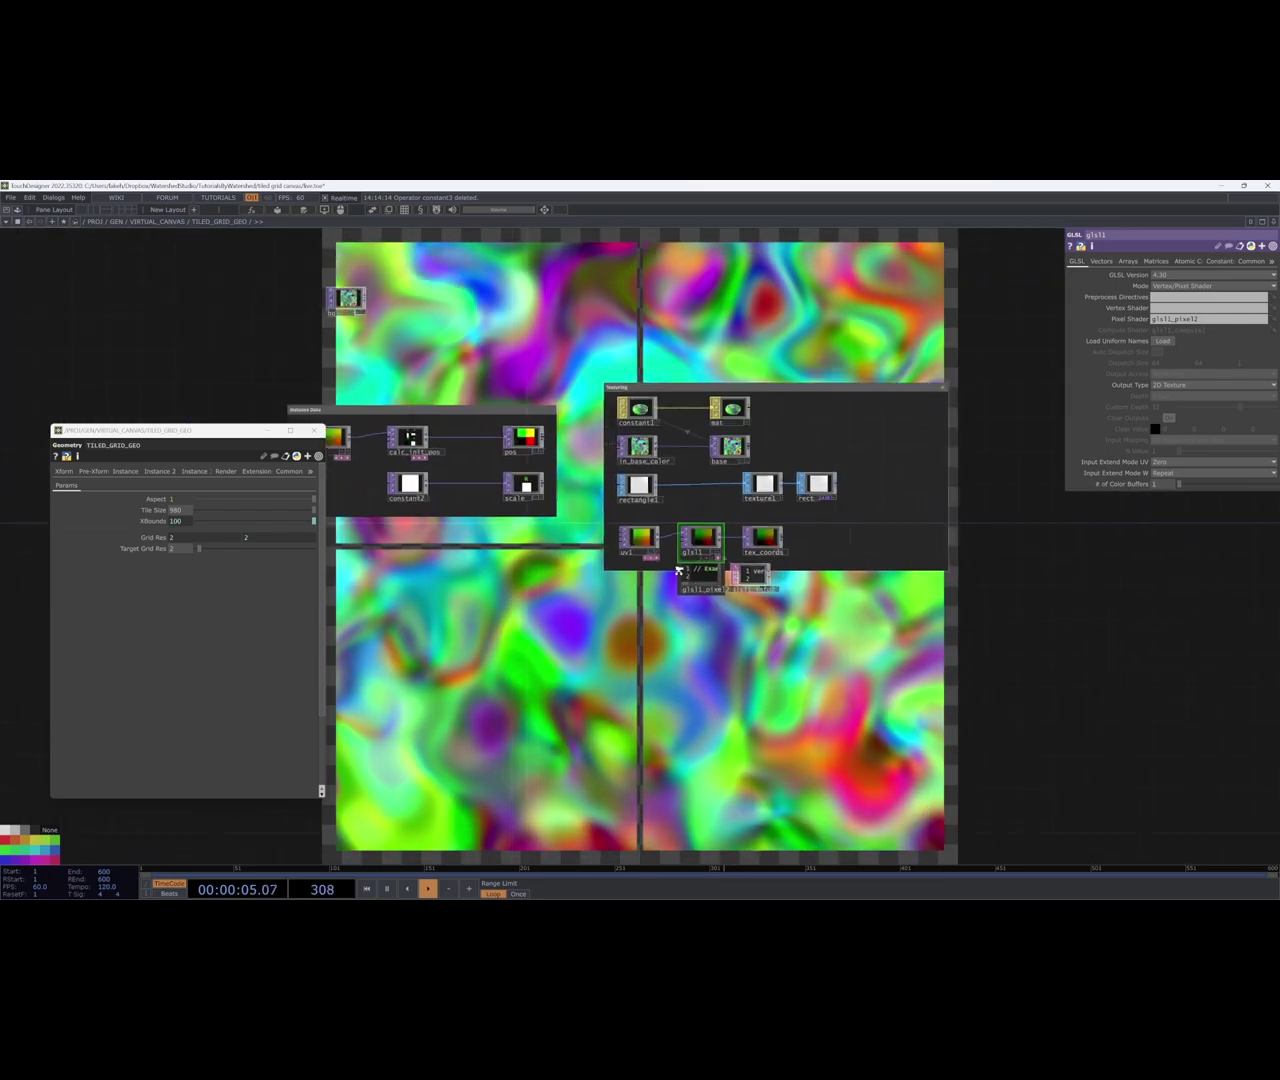
left_click_drag(889, 409, 1110, 517)
scroll(843, 760, "up", 6)
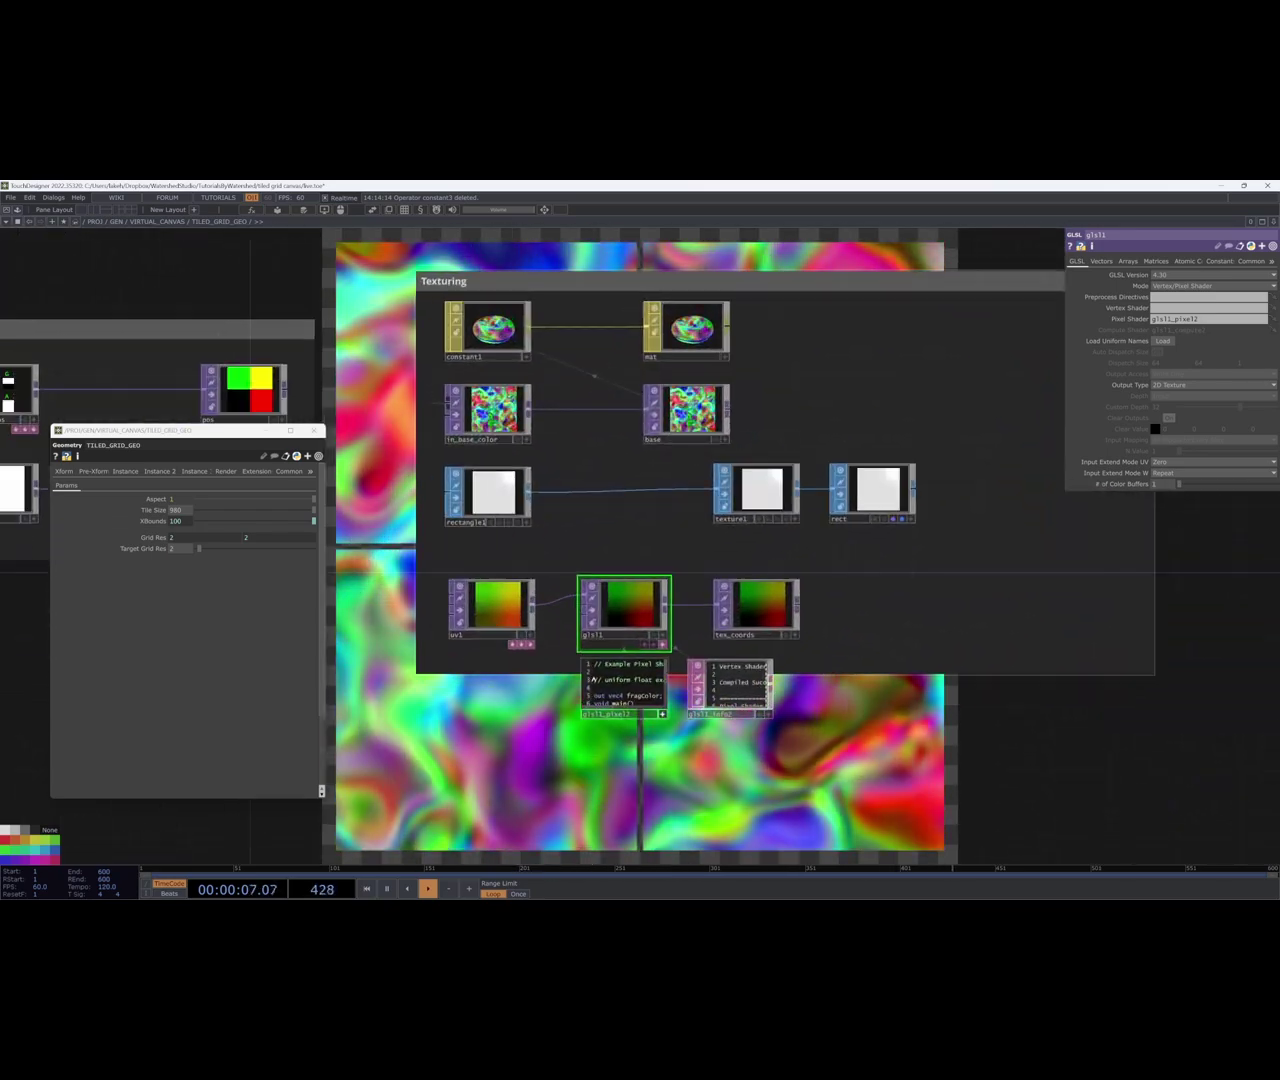
scroll(595, 735, "down", 6)
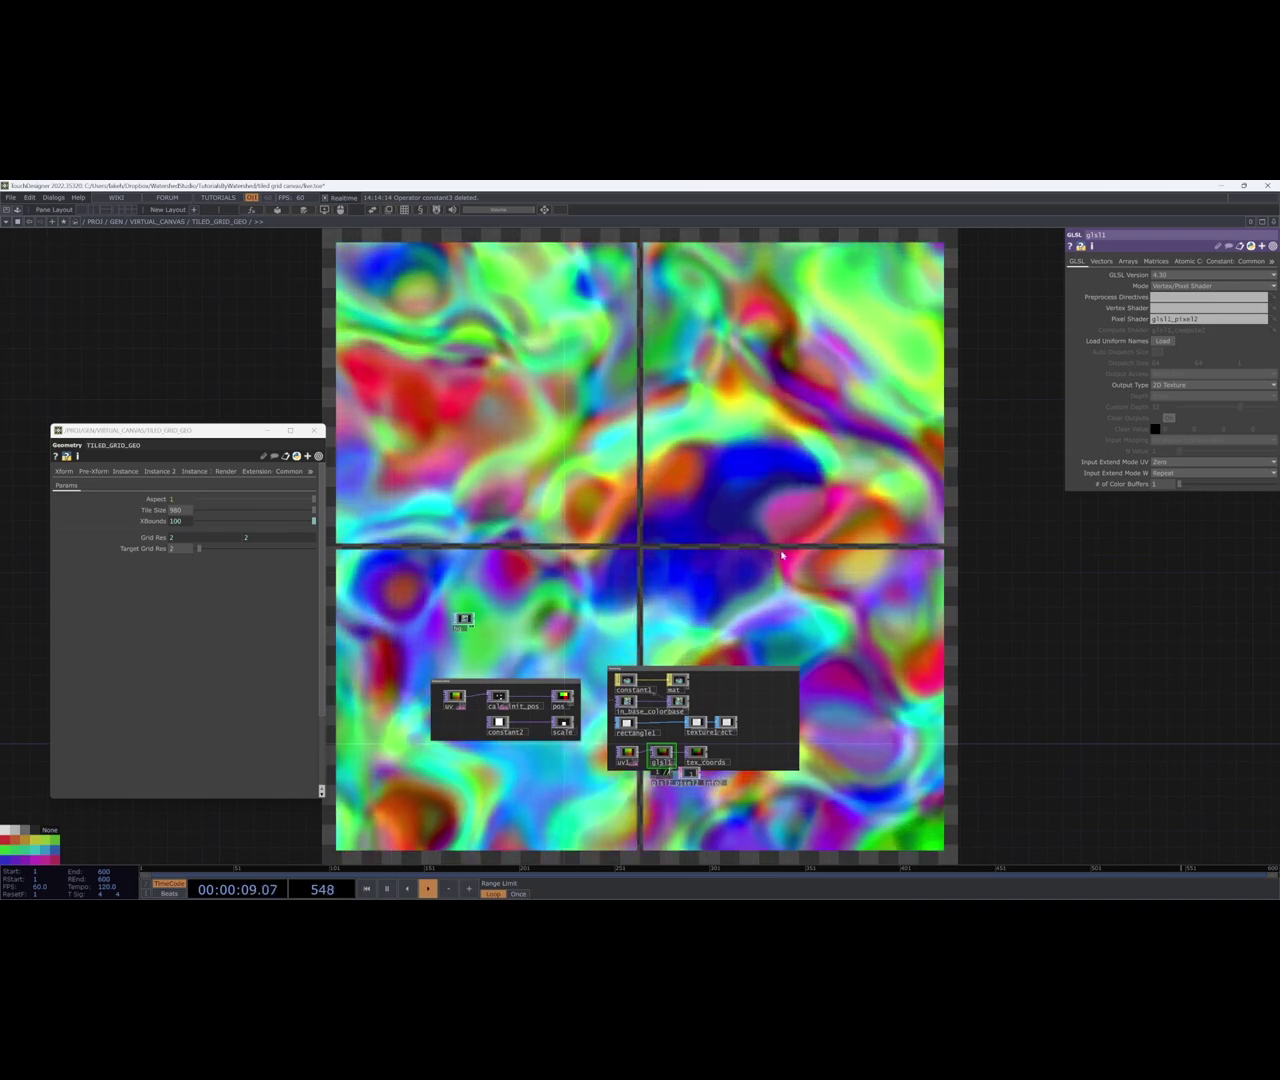
left_click_drag(732, 476, 712, 579)
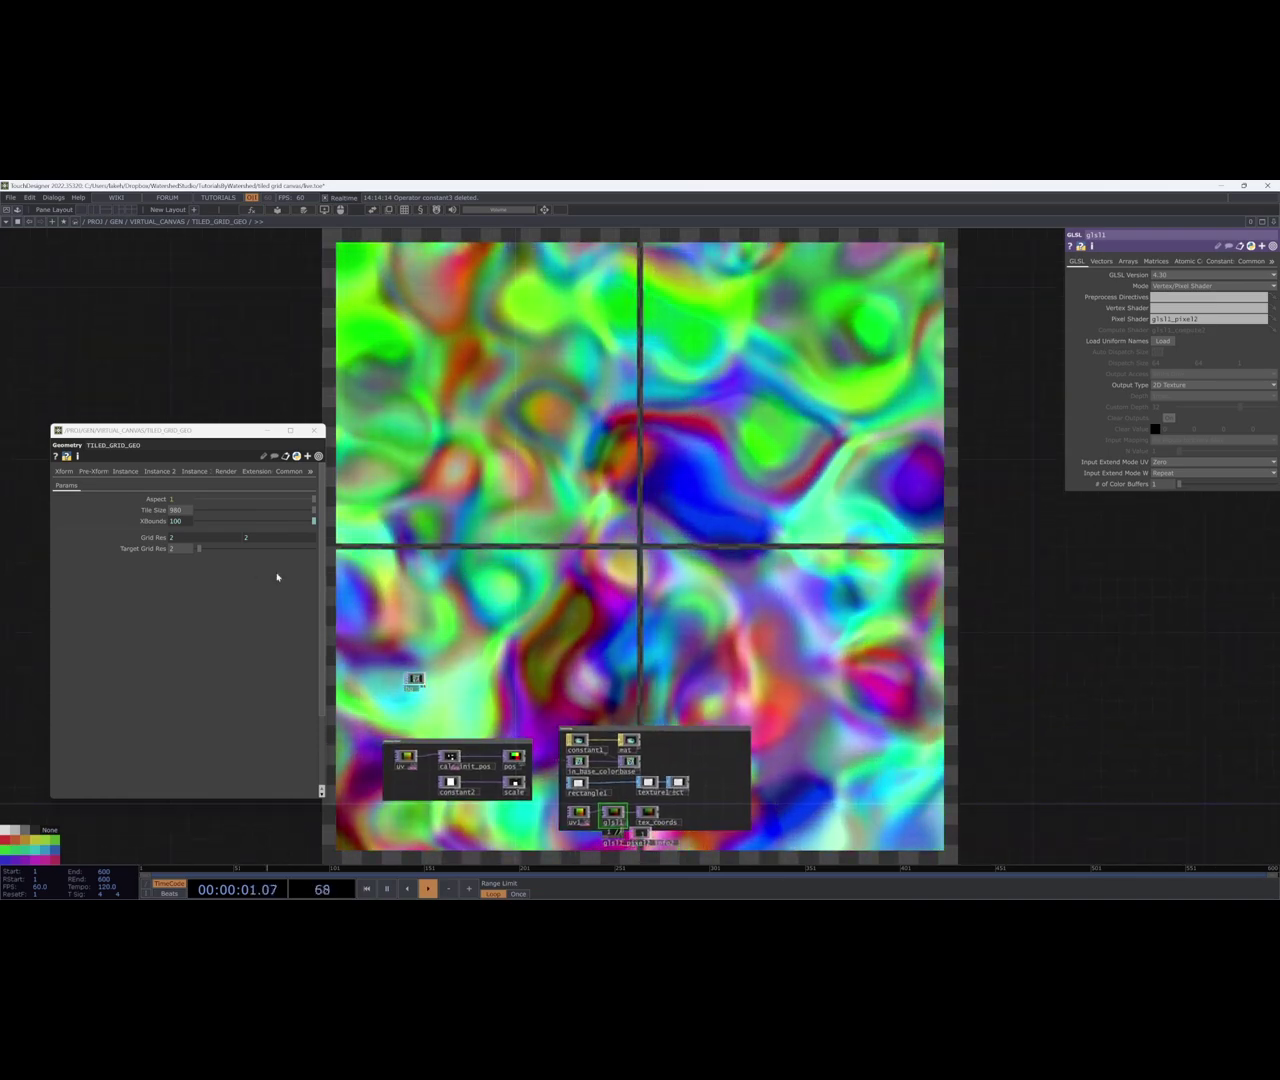
left_click_drag(203, 551, 203, 551)
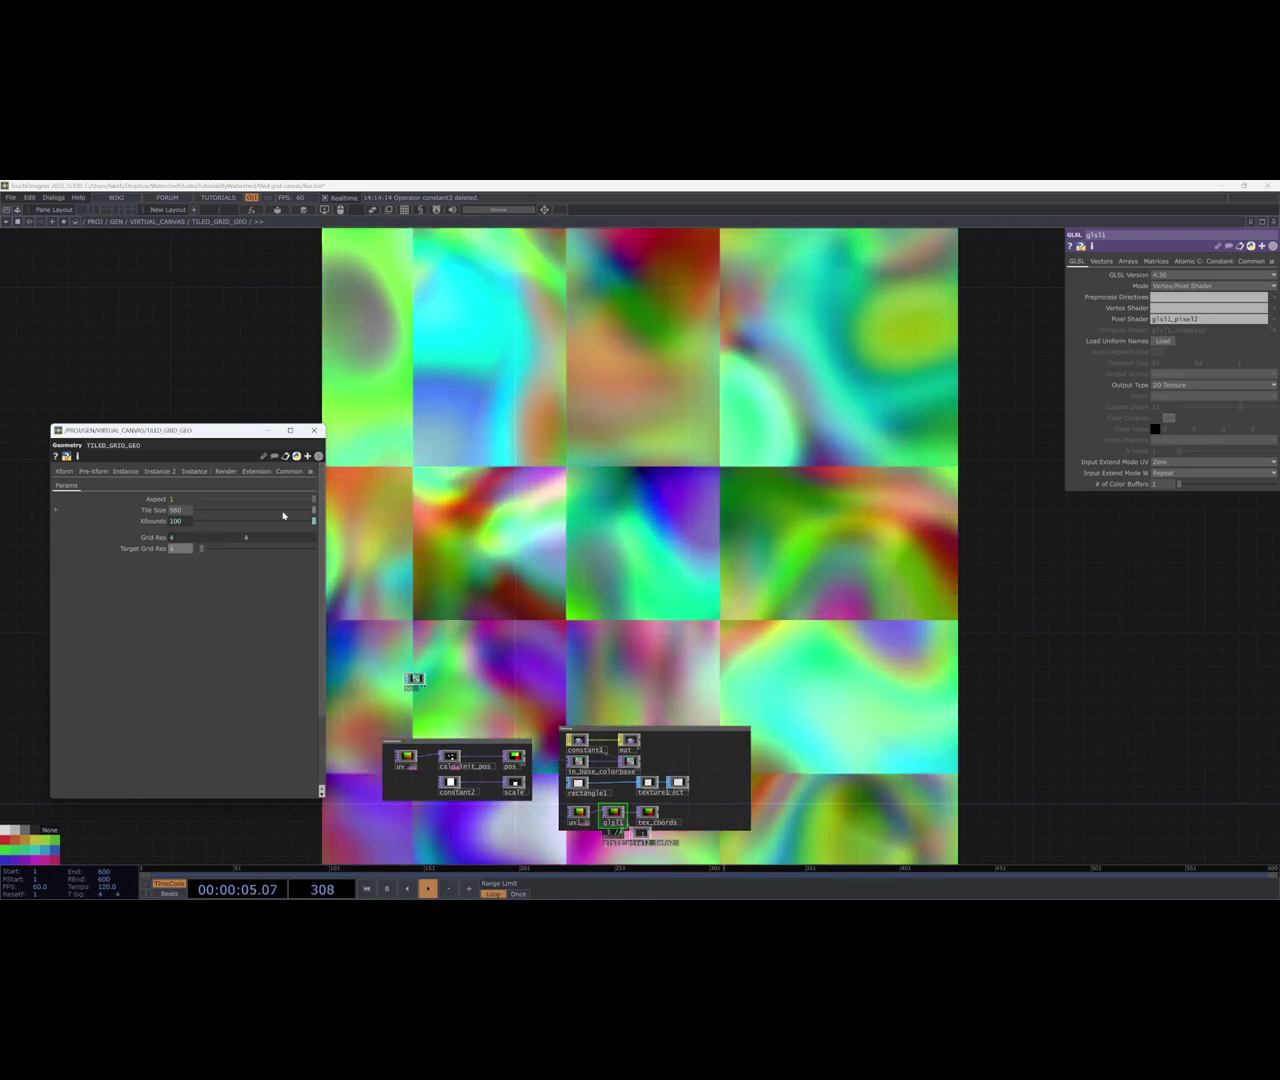
left_click_drag(276, 513, 307, 515)
middle_click_drag(188, 514, 186, 497)
left_click_drag(638, 538, 588, 679)
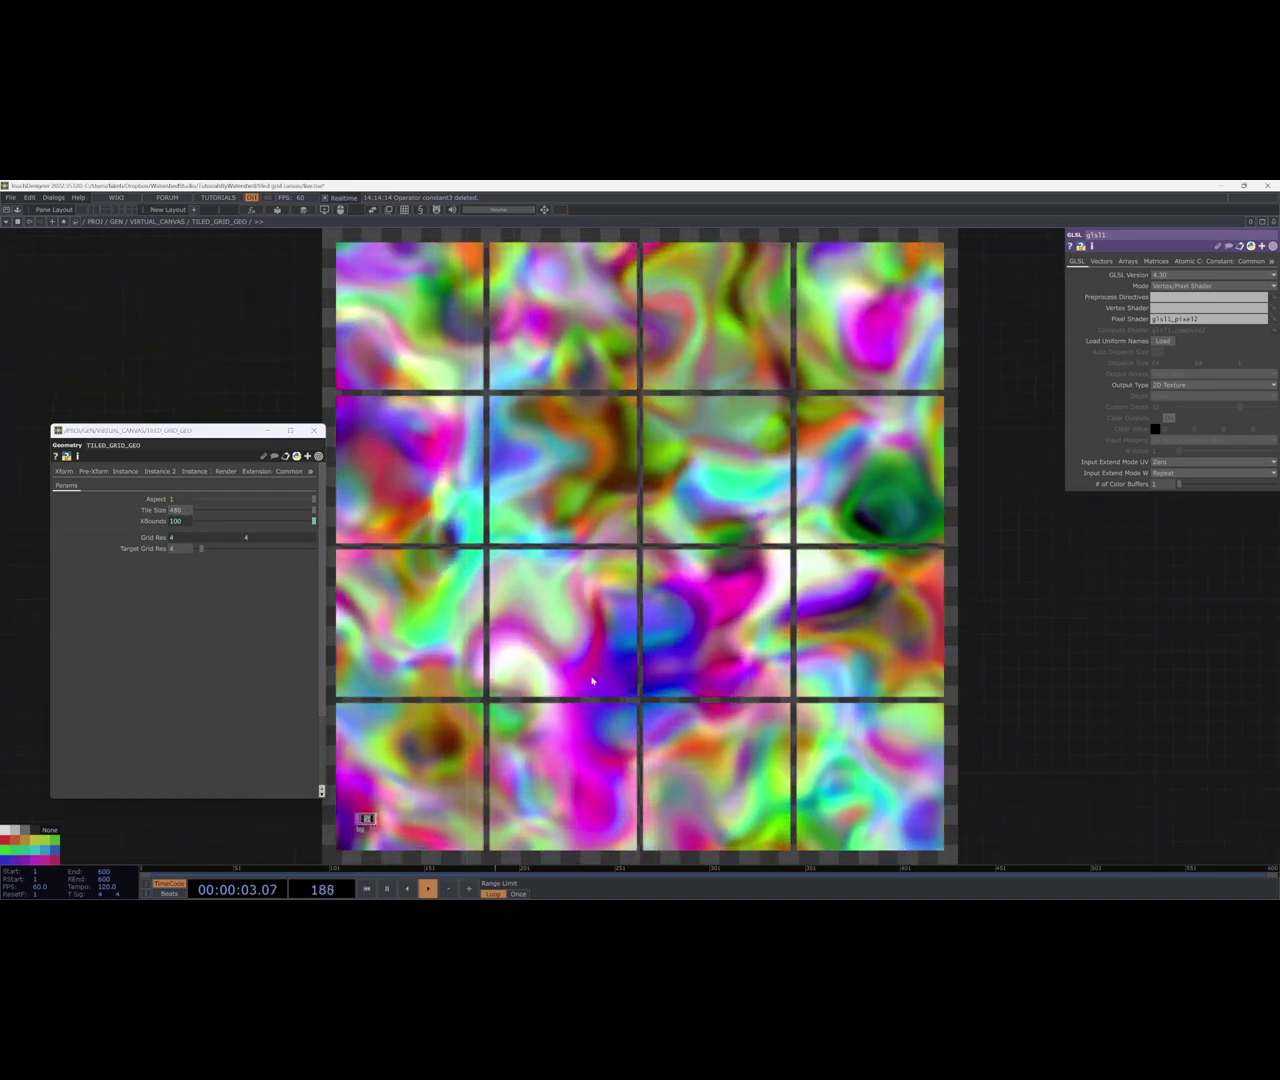
Review the color.rg offset line in glsl1's pixel shader, especially the uTD2DInfos[0].res.xy * .5 term.
left_click_drag(622, 543, 707, 275)
scroll(668, 692, "up", 8)
scroll(621, 713, "up", 2)
left_click_drag(677, 697, 867, 512)
scroll(750, 635, "up", 2)
scroll(750, 635, "up", 3)
left_click_drag(952, 546, 862, 548)
left_click(861, 546)
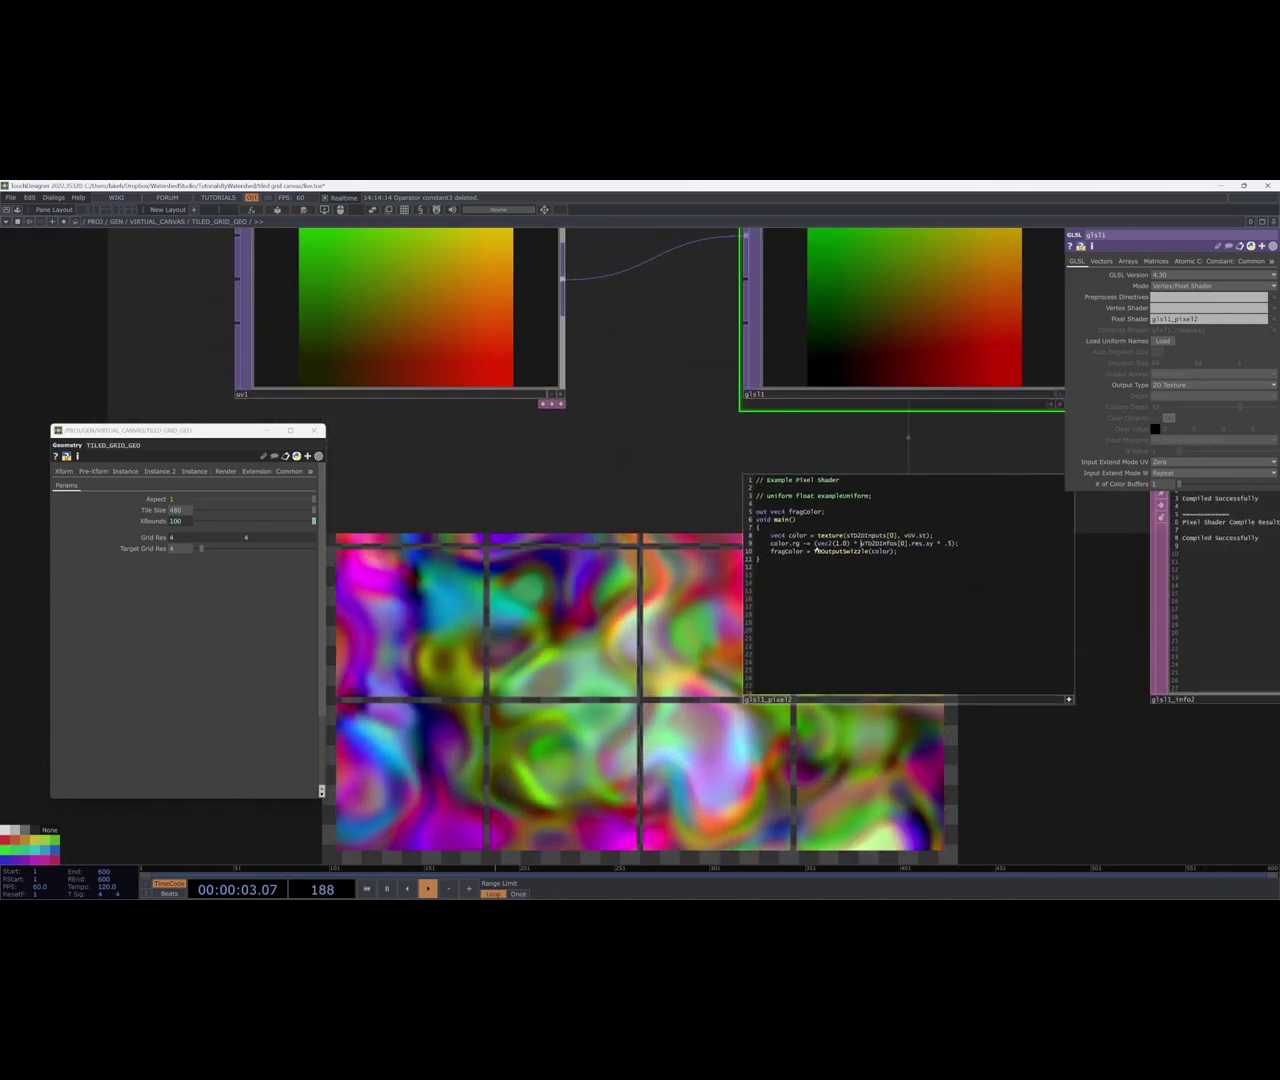
left_click_drag(978, 547, 770, 545)
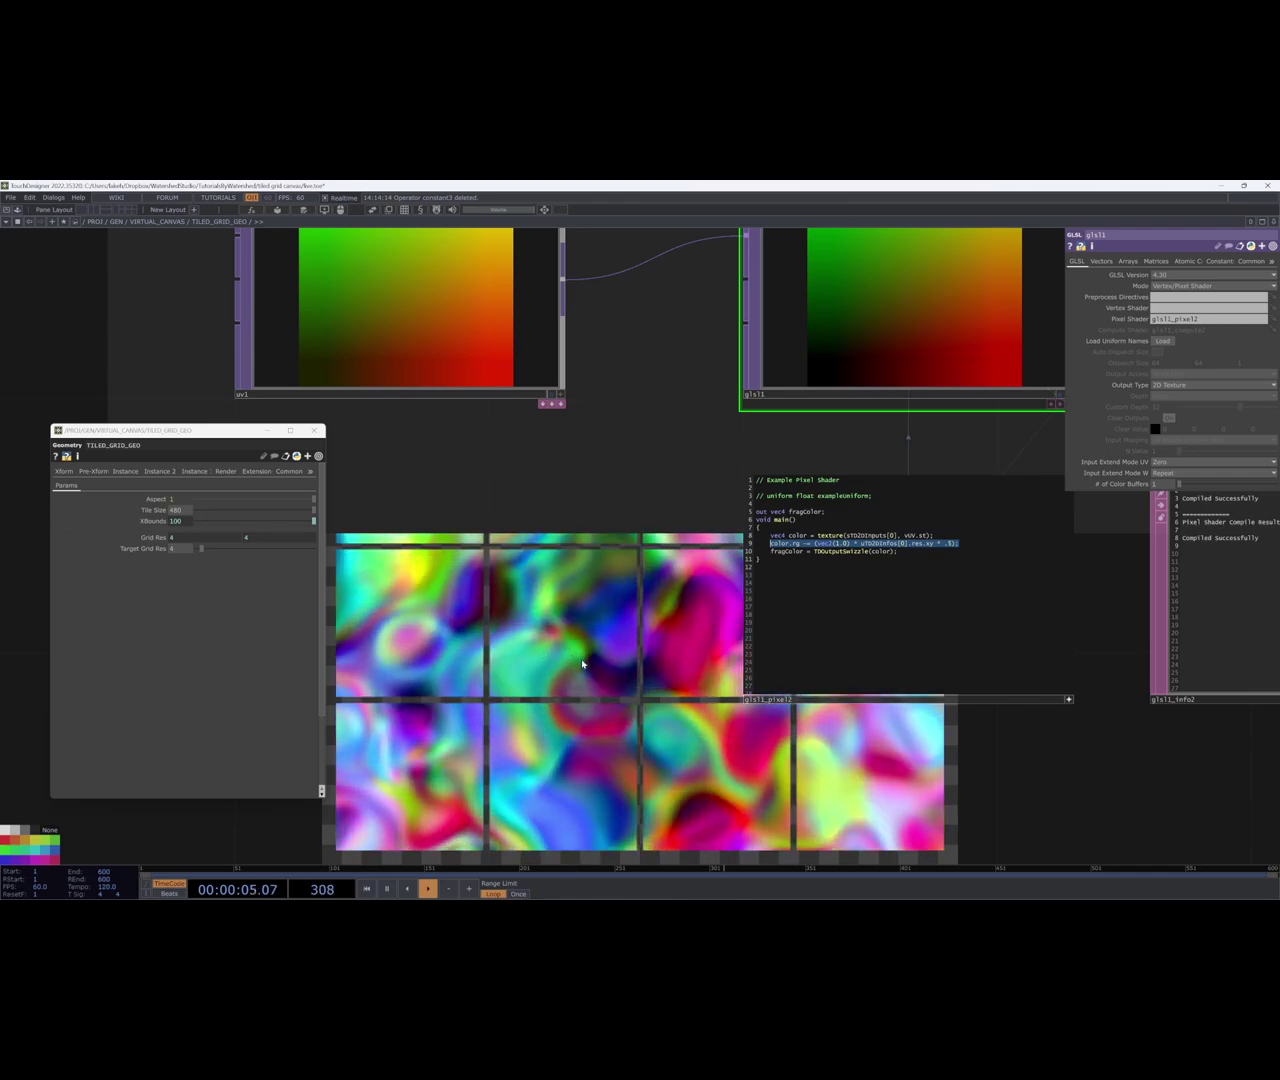
left_click(848, 550)
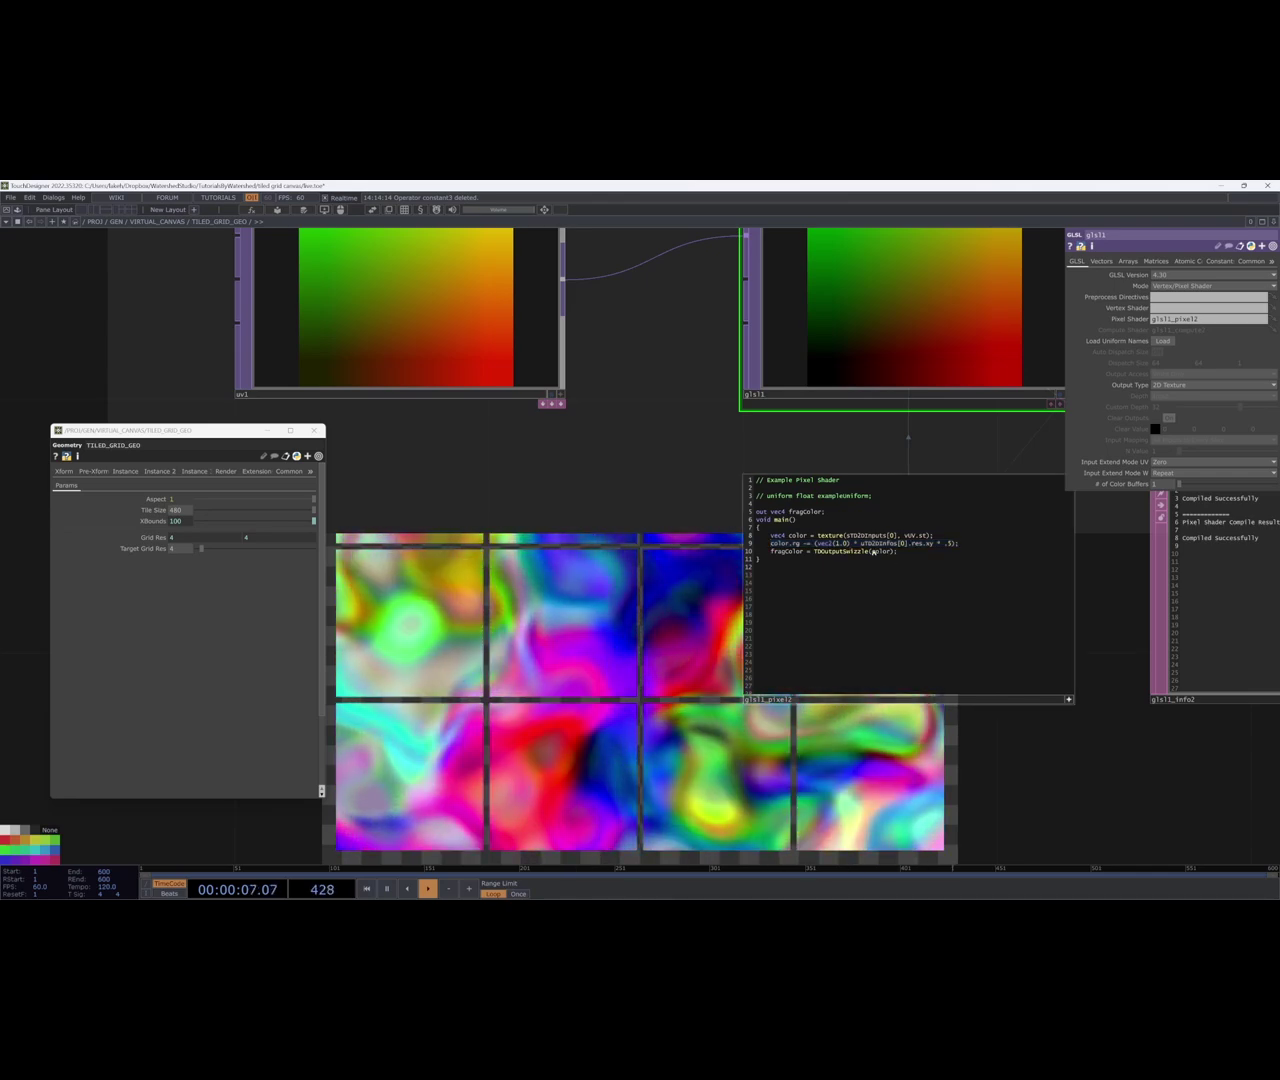
left_click_drag(861, 544, 944, 545)
left_click(933, 544)
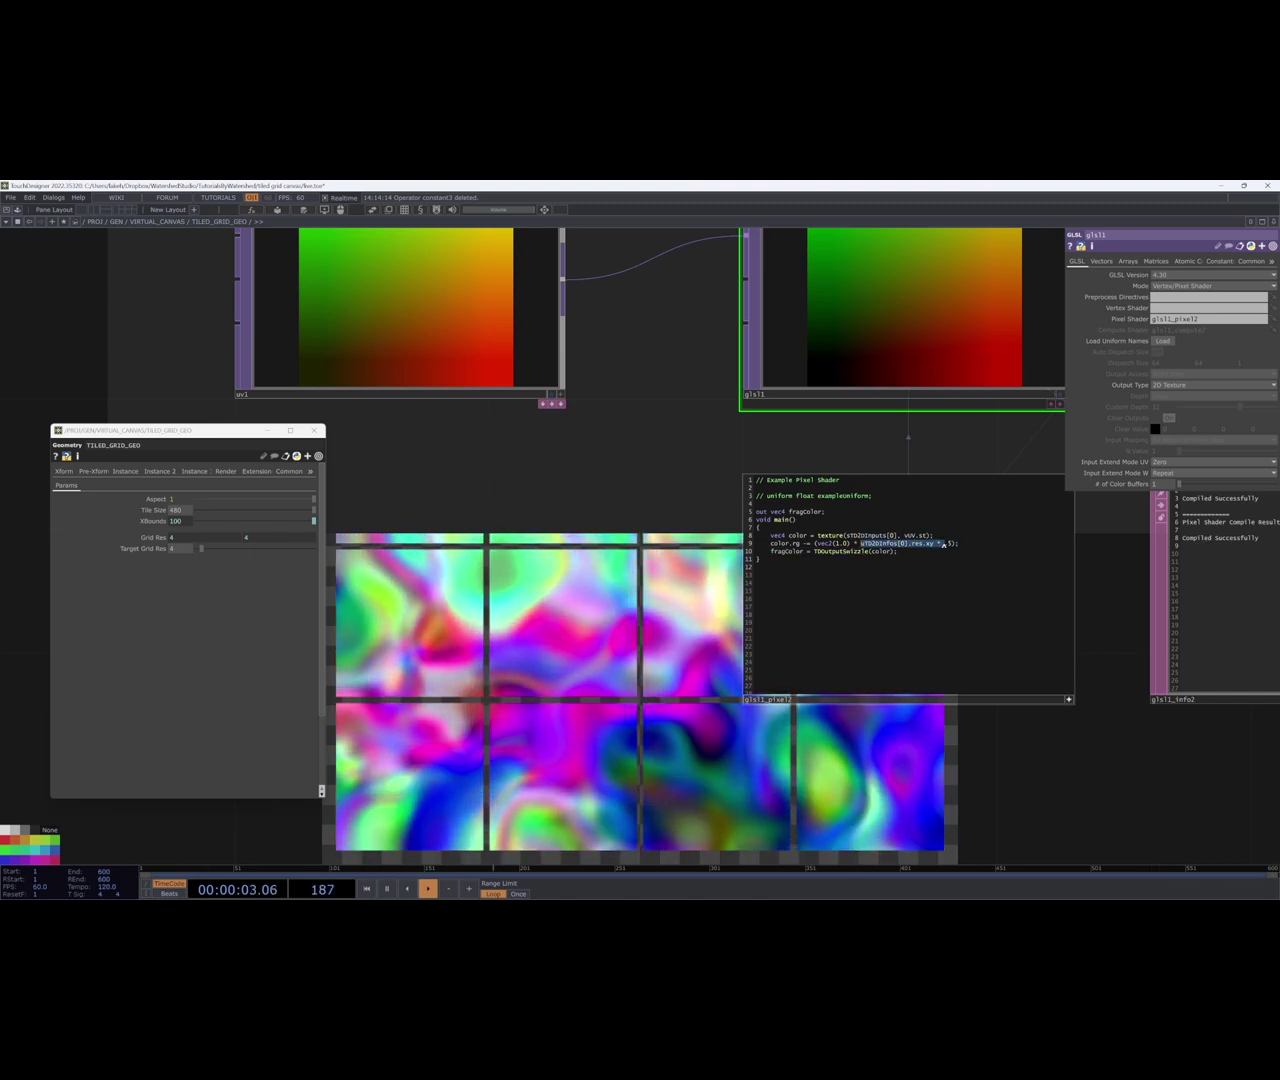
Add the comment "// NOTE: uTD2DInfos[0].res.xy = 1/res" above the color.rg offset line in glsl1's pixel shader.
left_click(941, 535)
key("Return")
type("// uTD2")
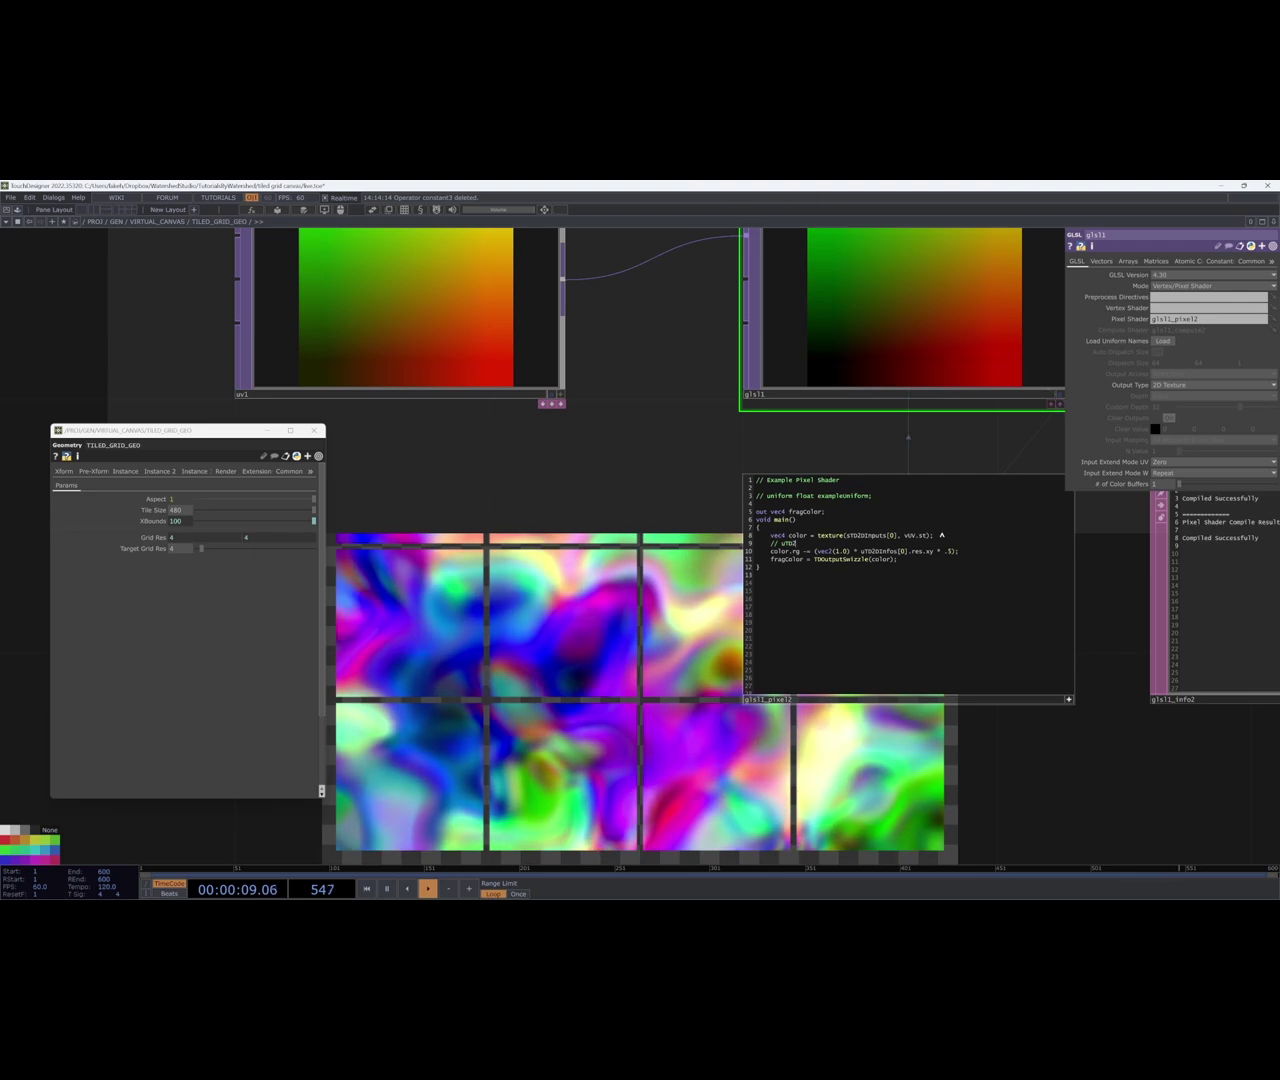
type("DInfos")
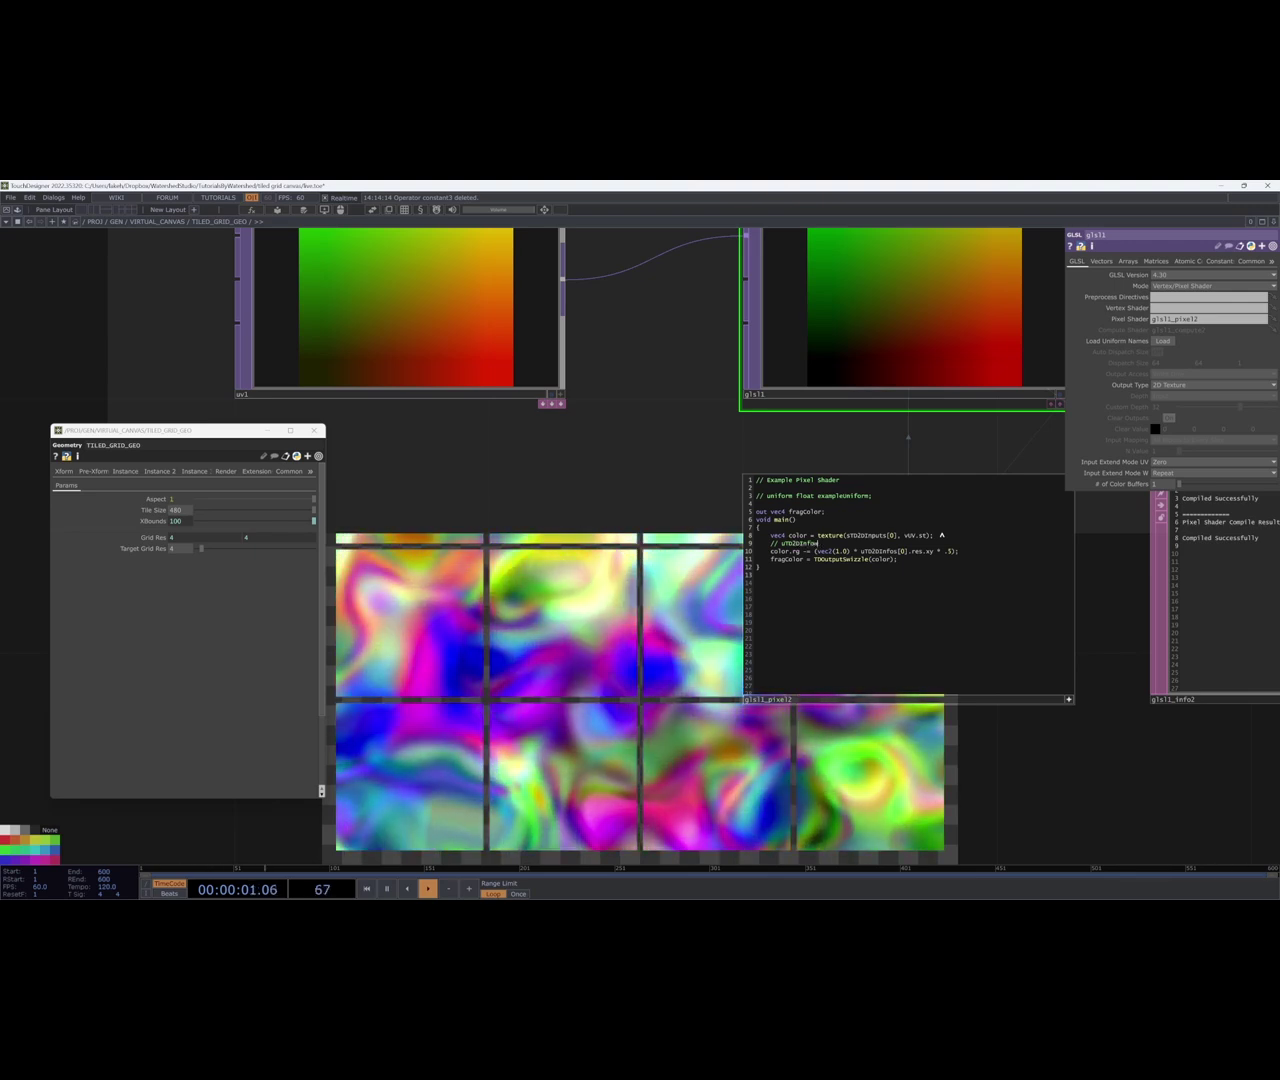
type("[0]")
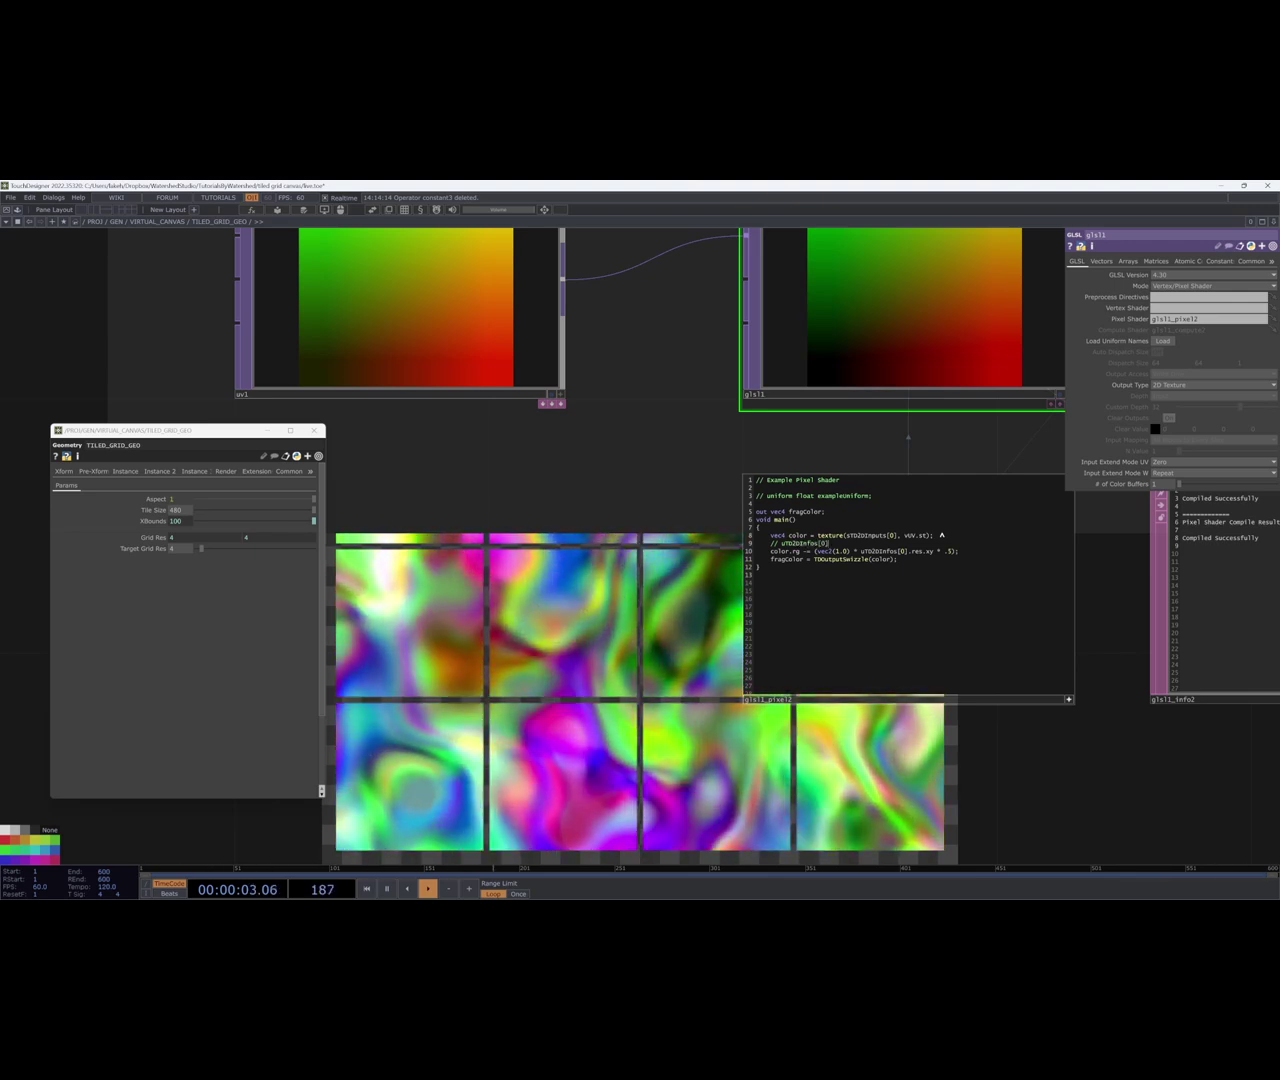
type(".res.xy ")
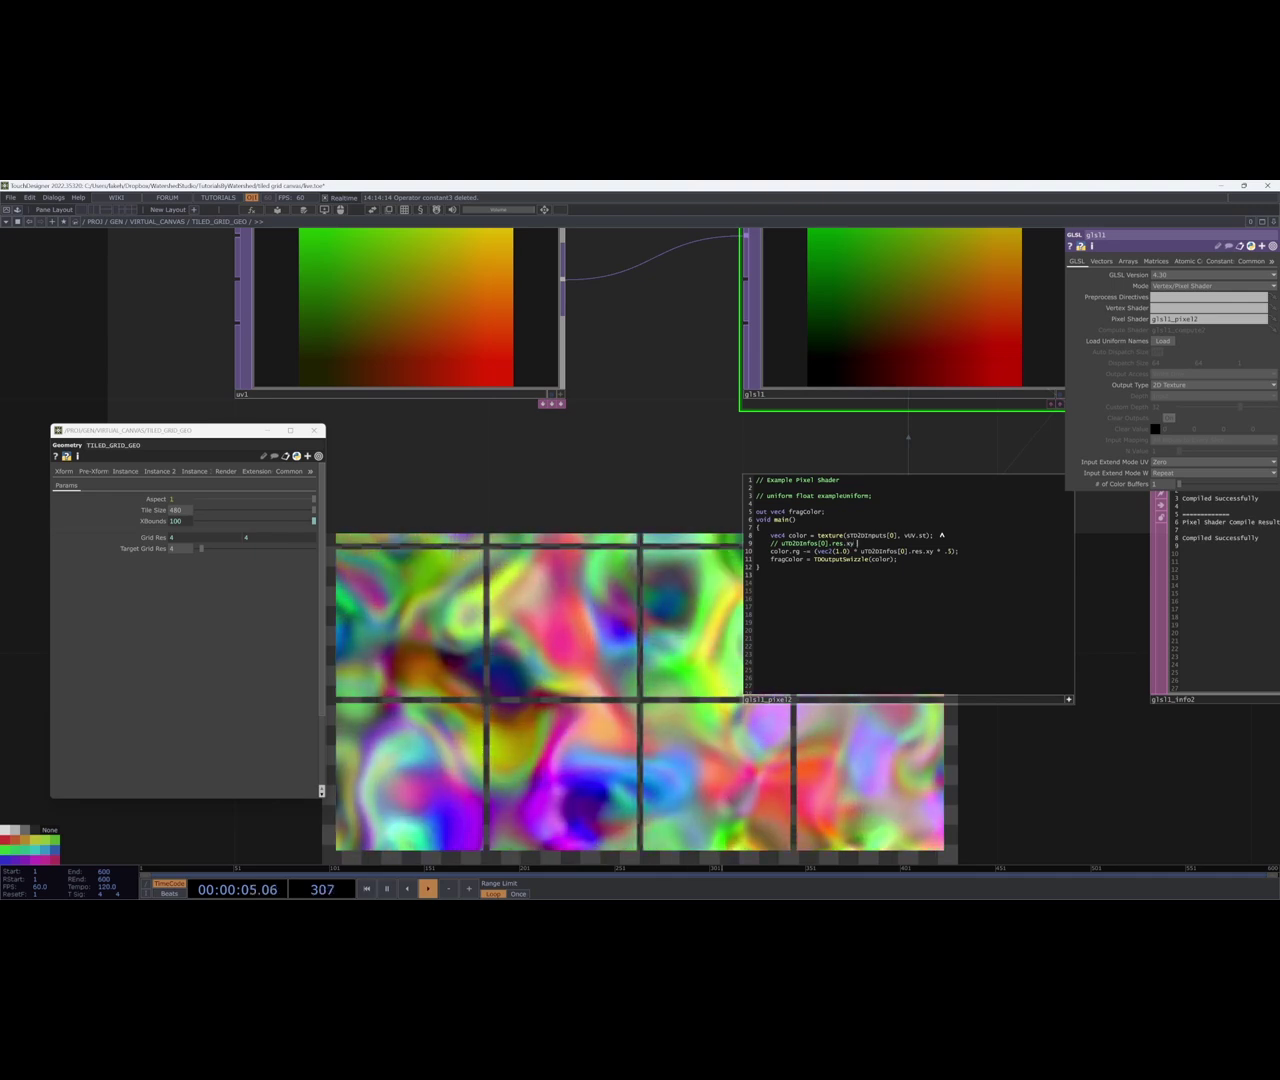
type("= 1/res")
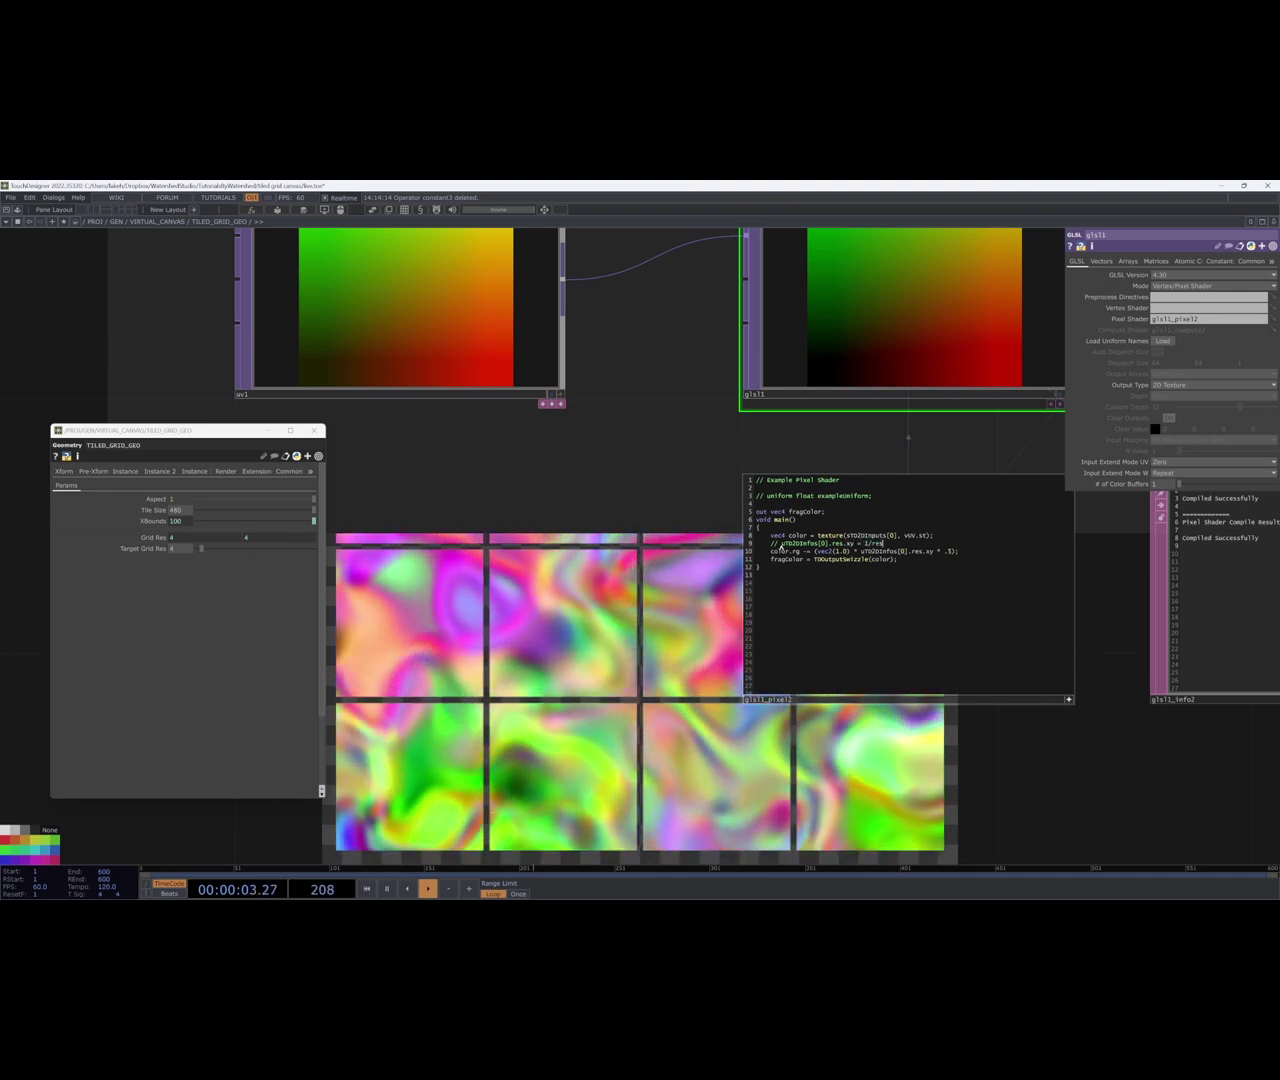
type("NOTE:")
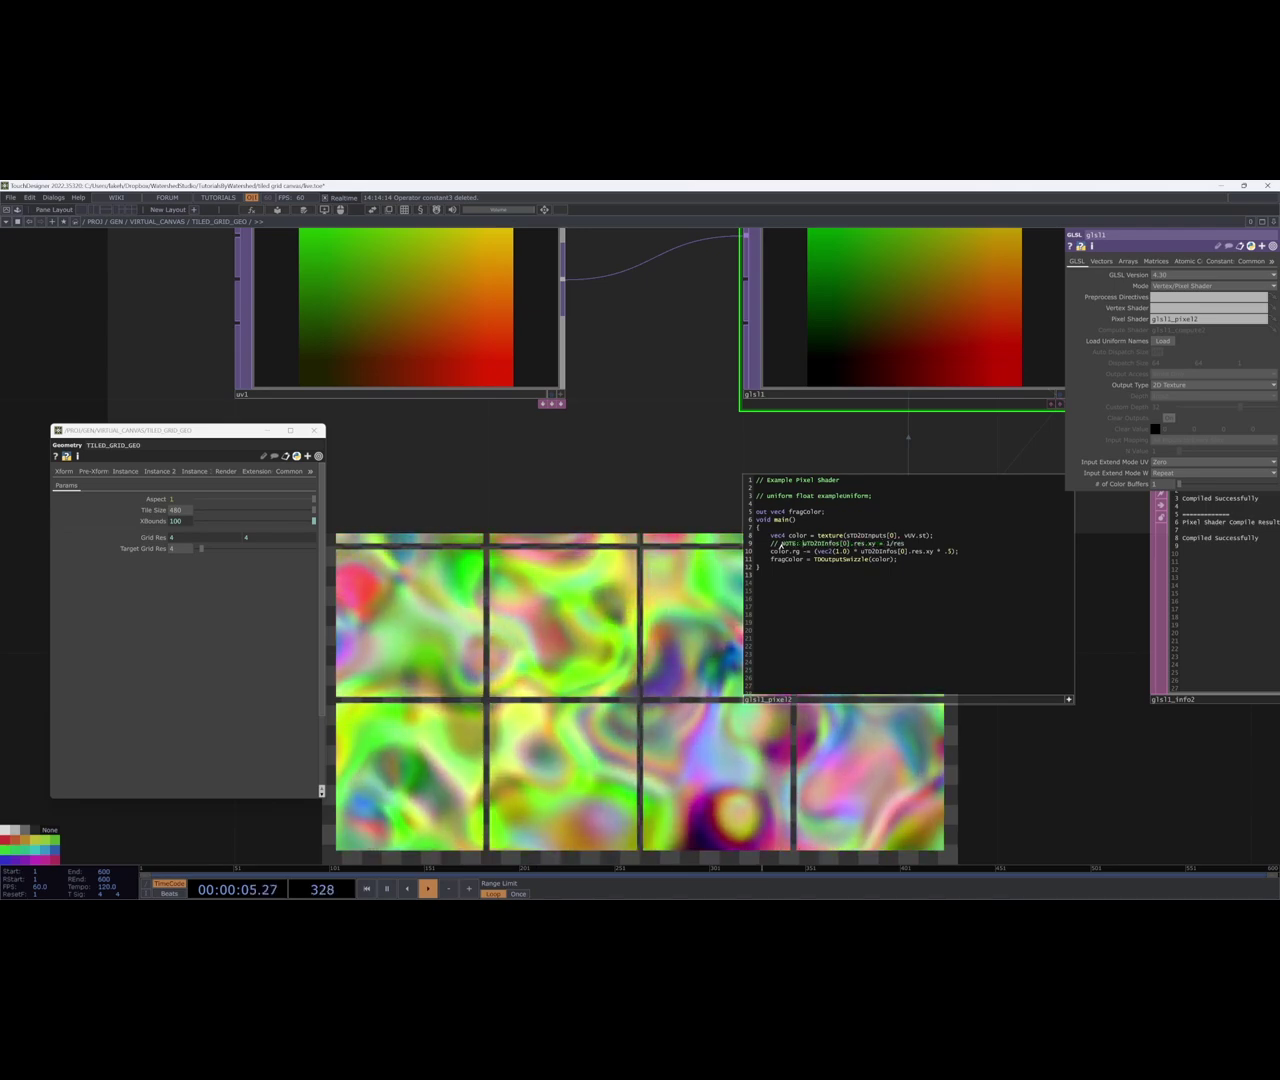
Set the PROJ container's Output Resolution to 1920 by 1280.
scroll(760, 546, "down", 6)
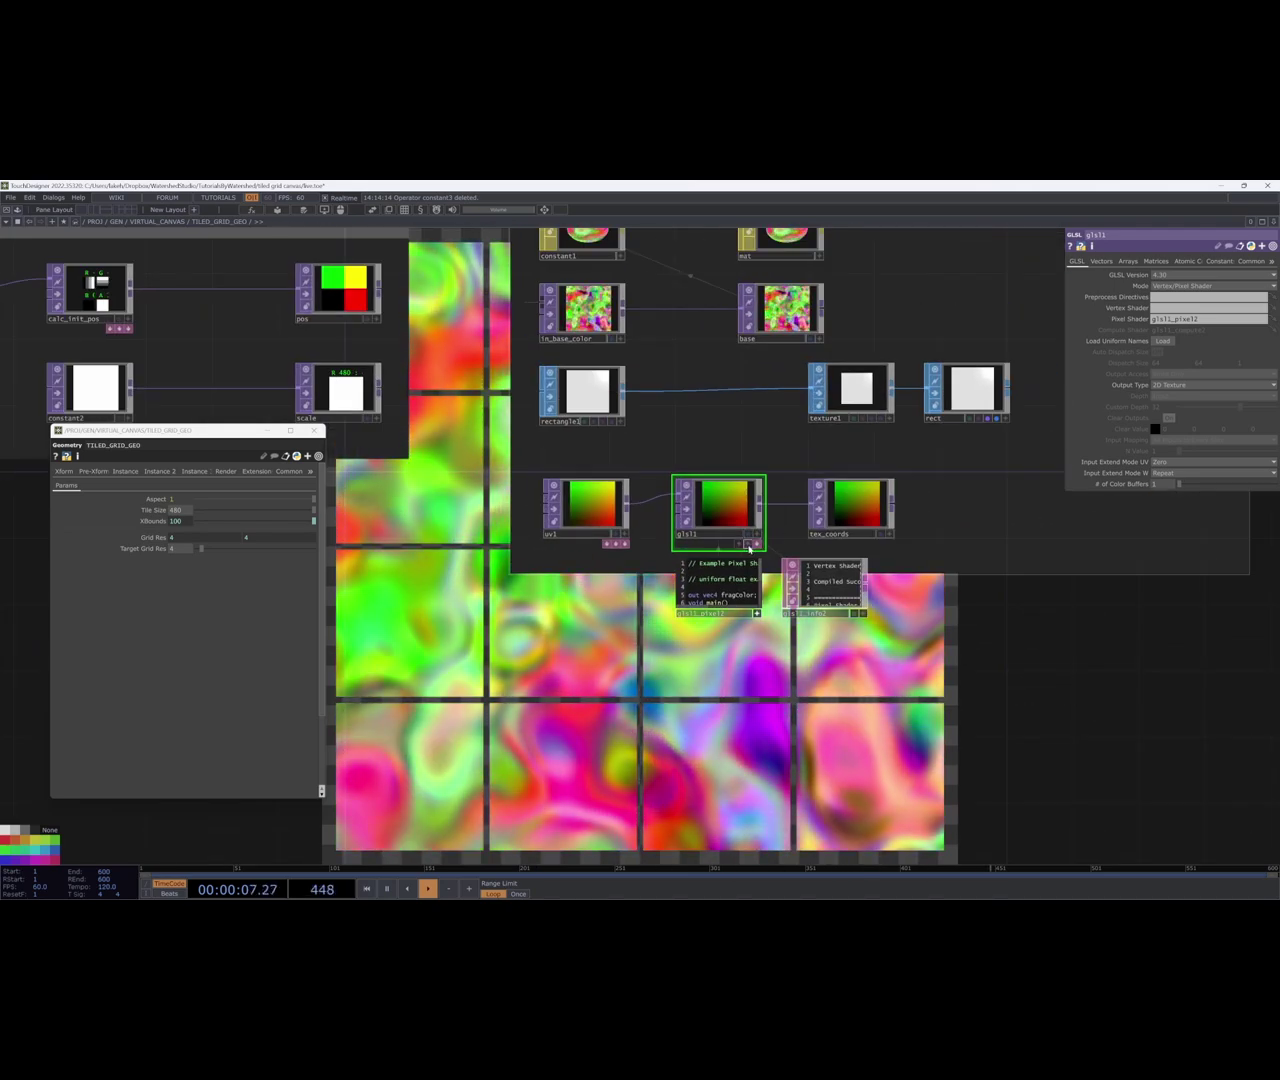
scroll(739, 546, "down", 5)
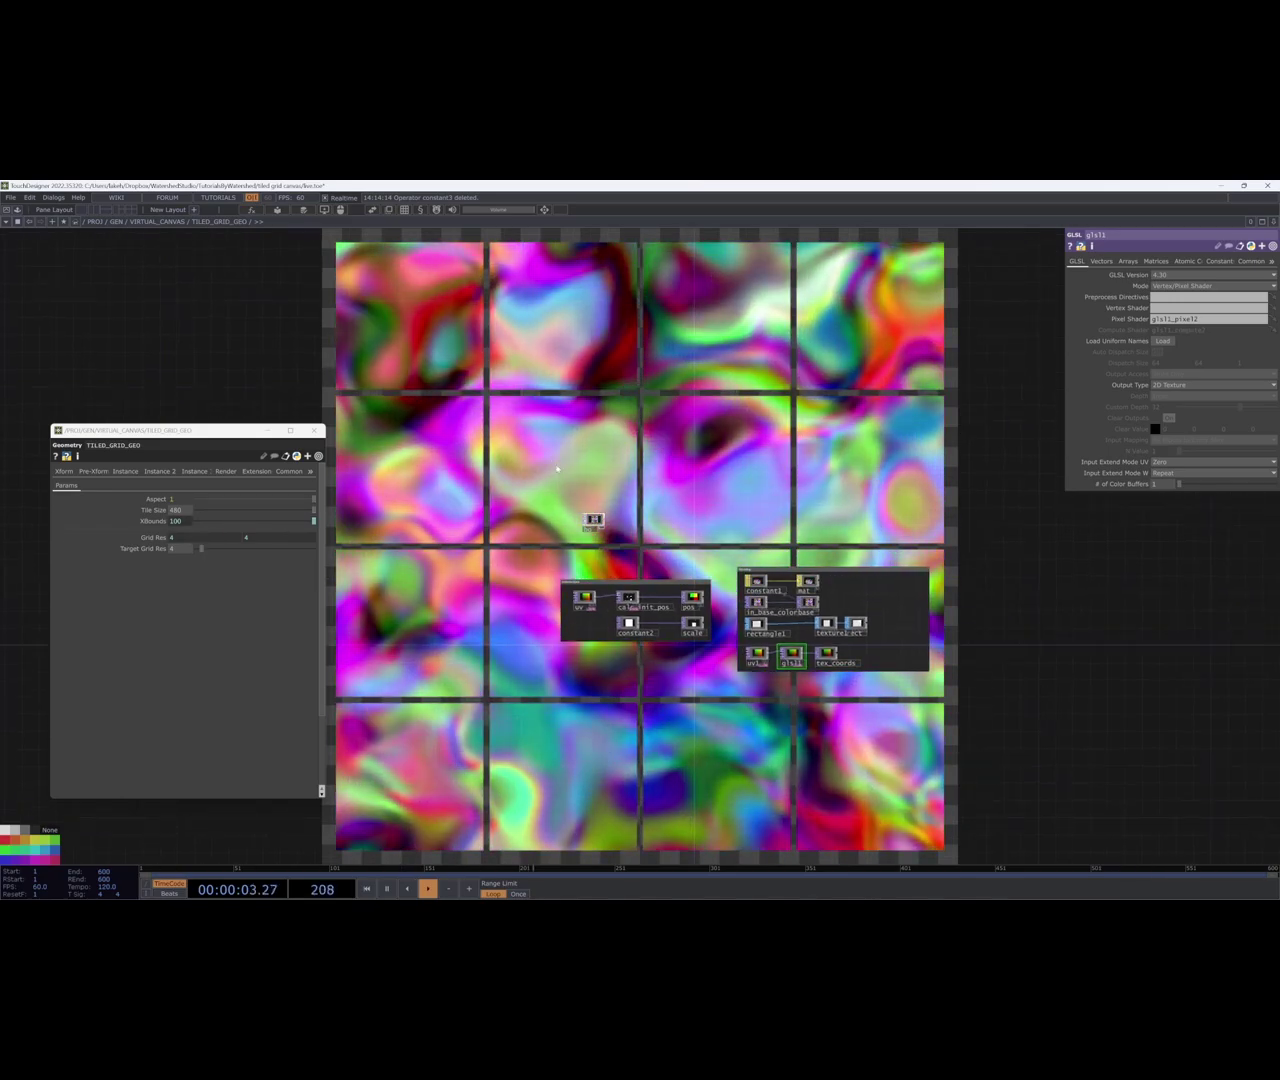
left_click_drag(557, 476, 556, 447)
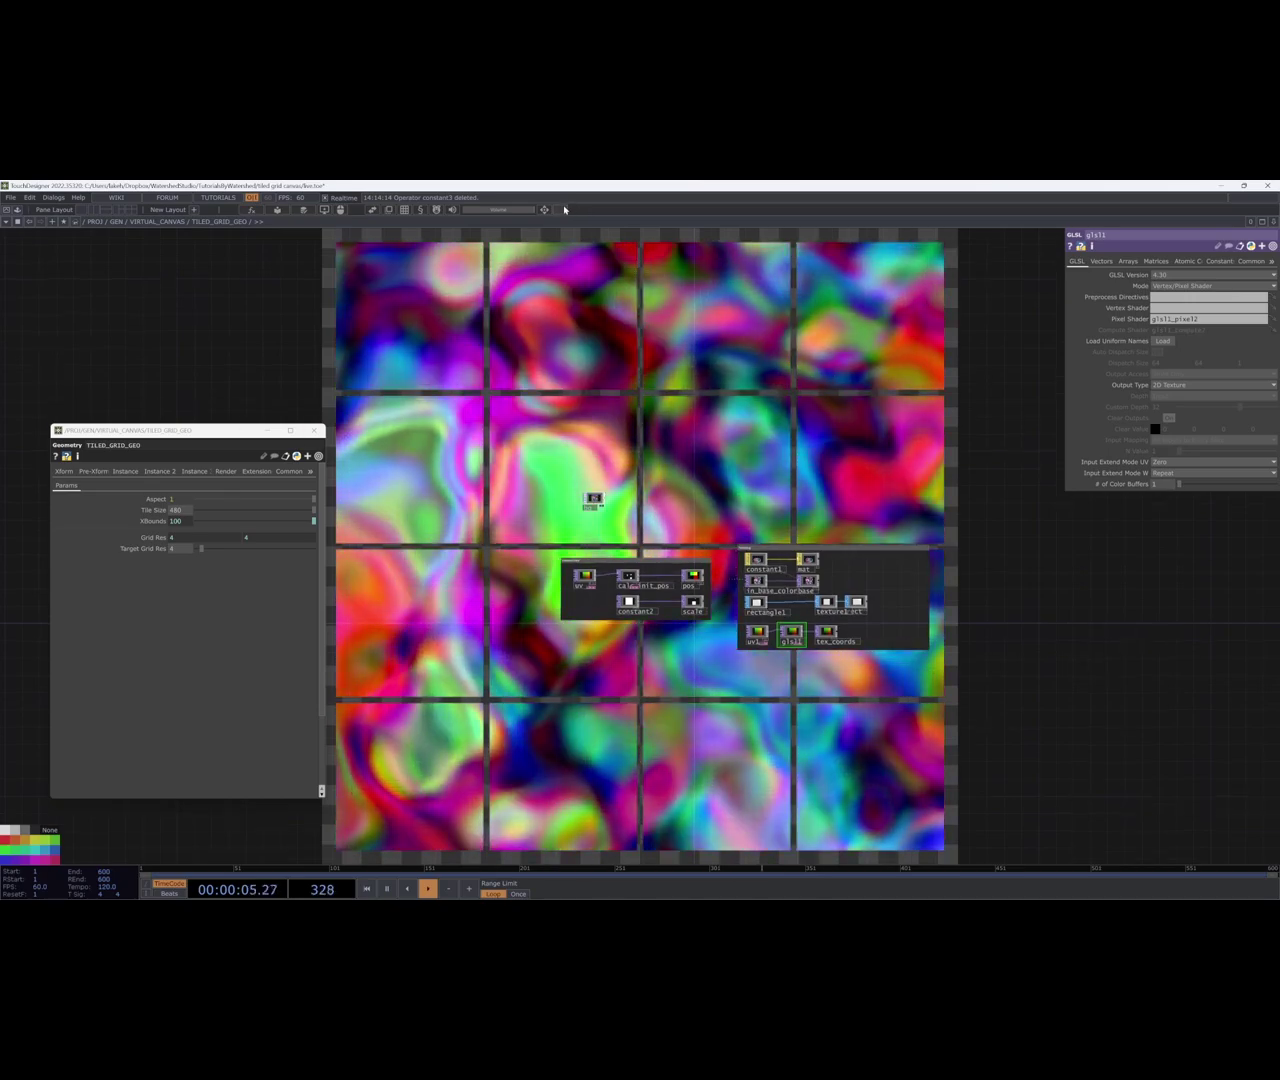
left_click(564, 210)
left_click_drag(563, 189, 1090, 478)
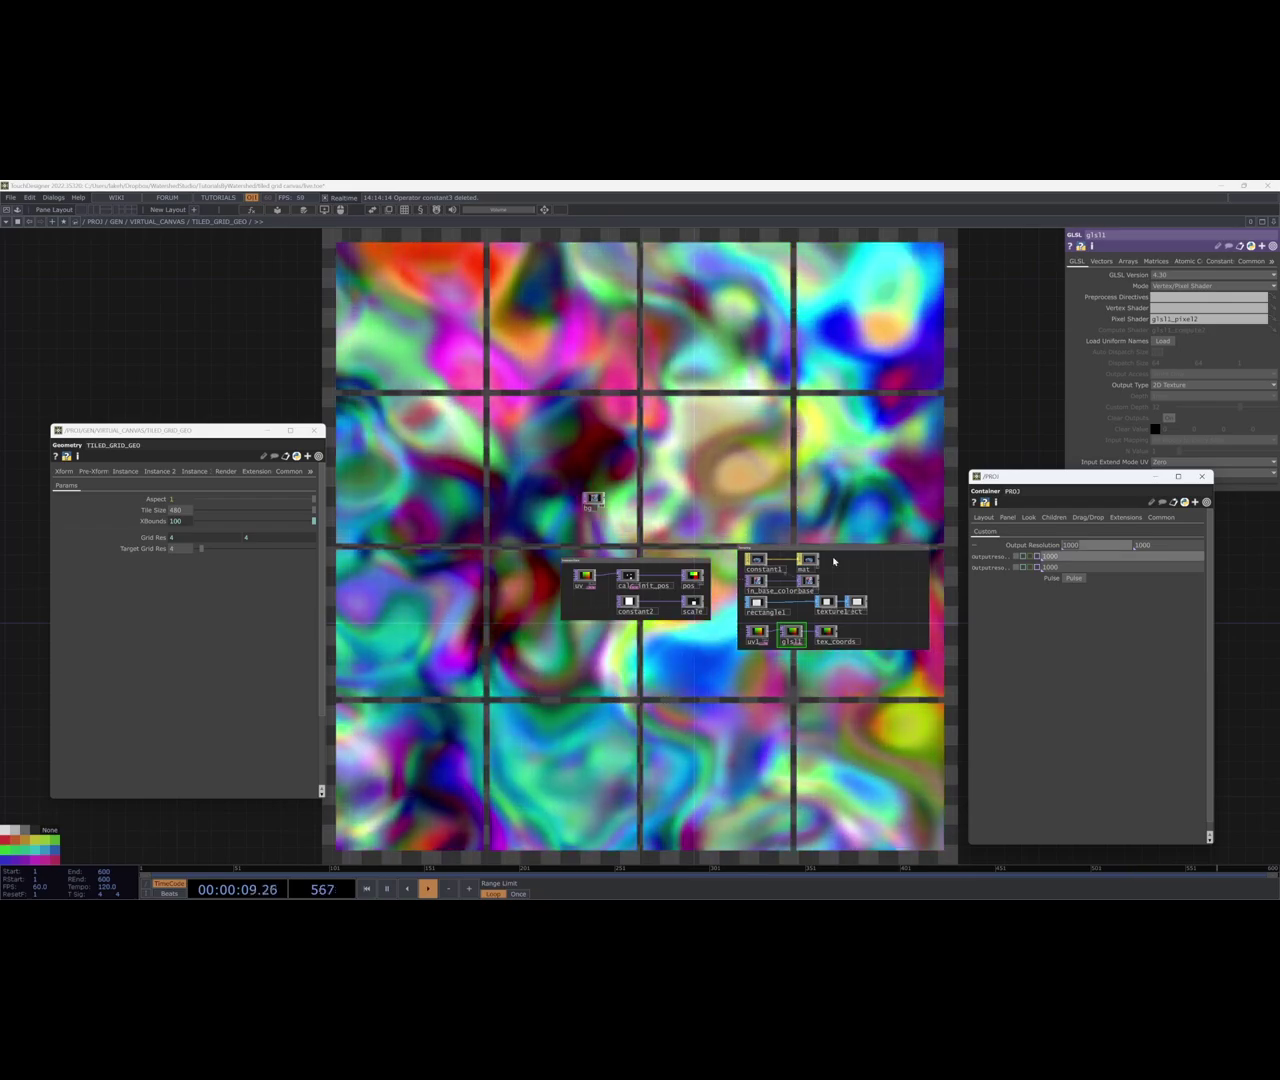
type("192")
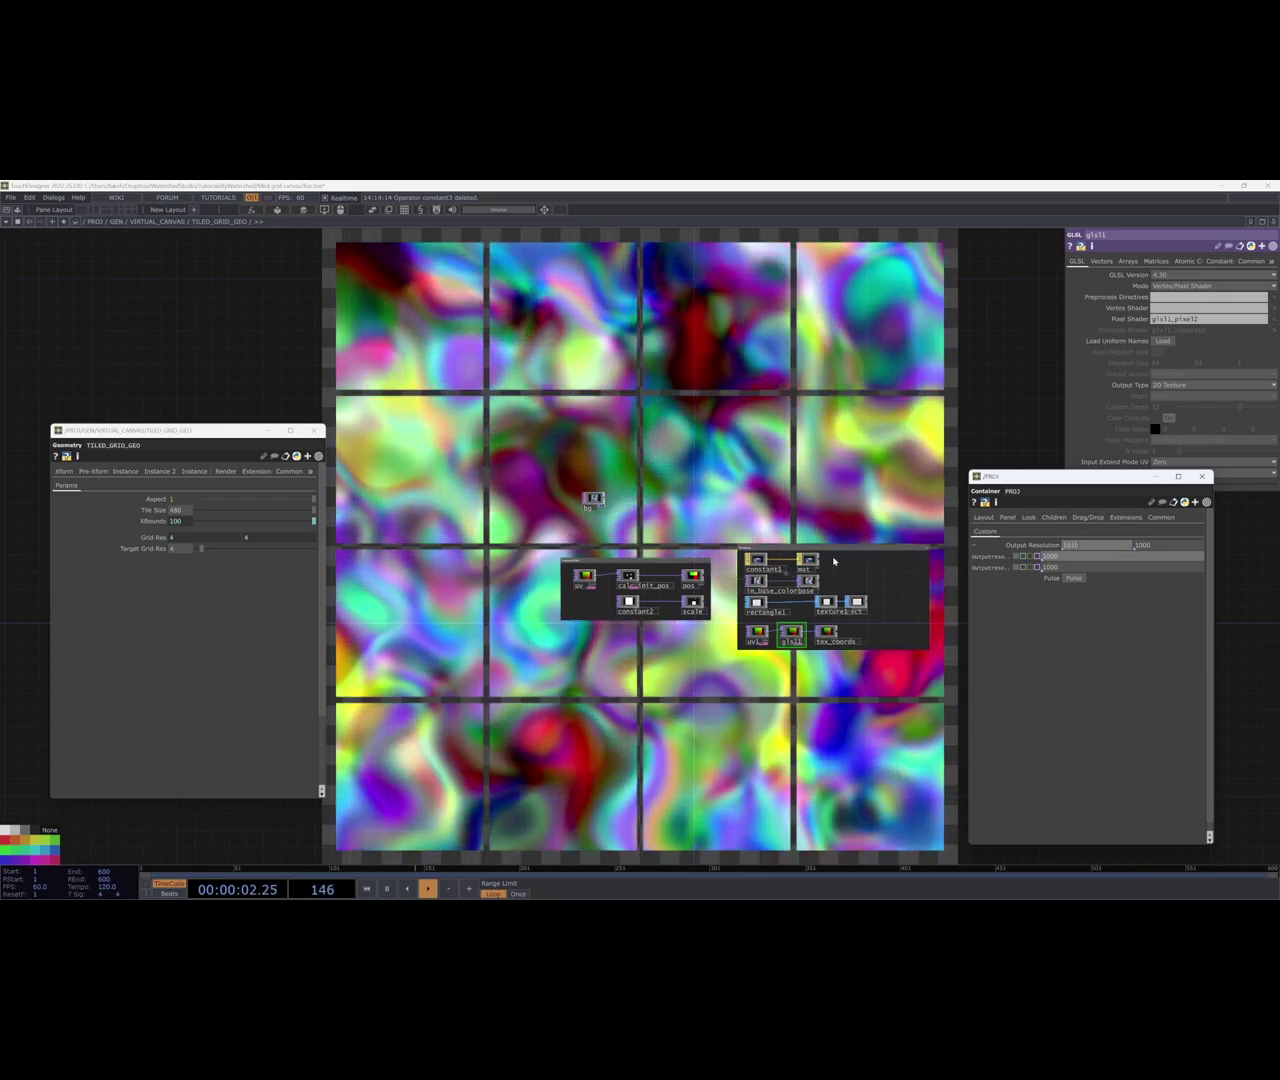
key("Tab")
type("1280")
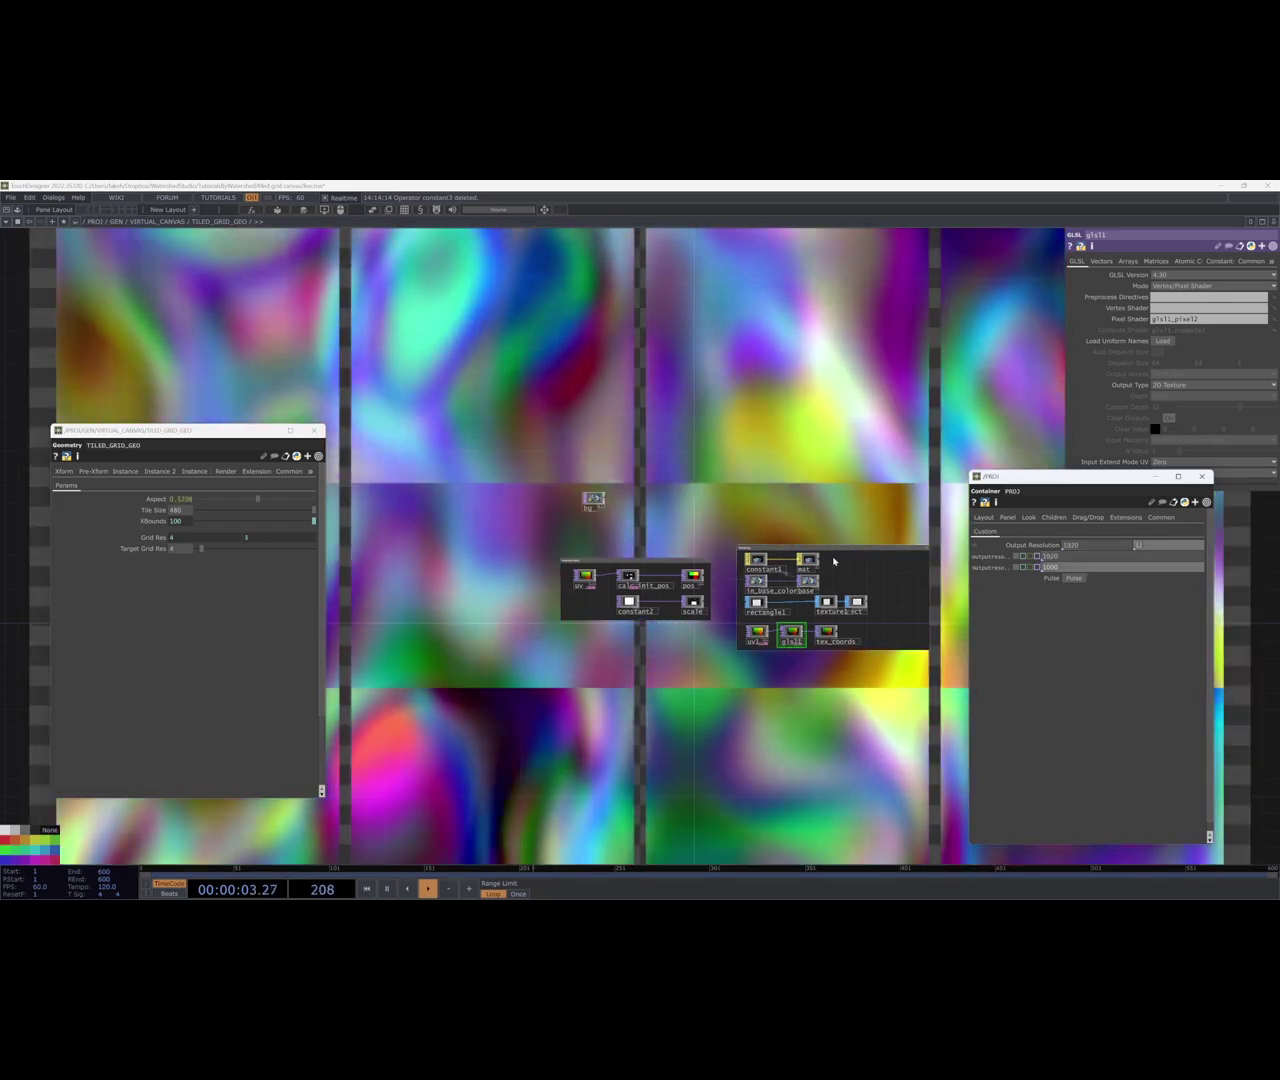
key("Return")
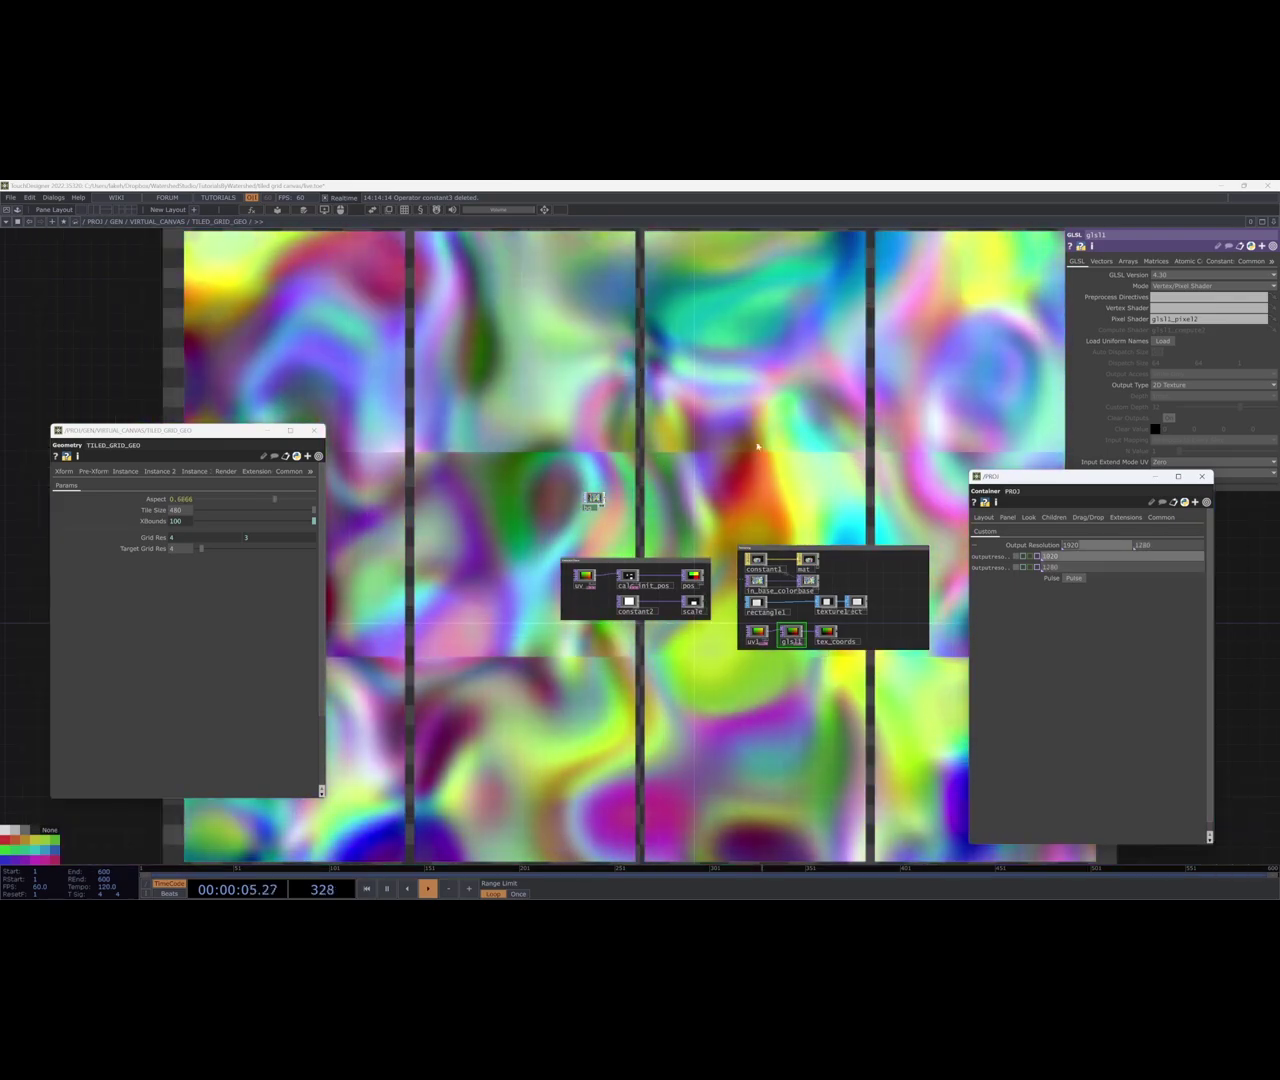
Try TILED_GRID_GEO with a Tile Size of 100 and Target Grid Res values of 18 and 31.
left_click_drag(274, 511, 389, 514)
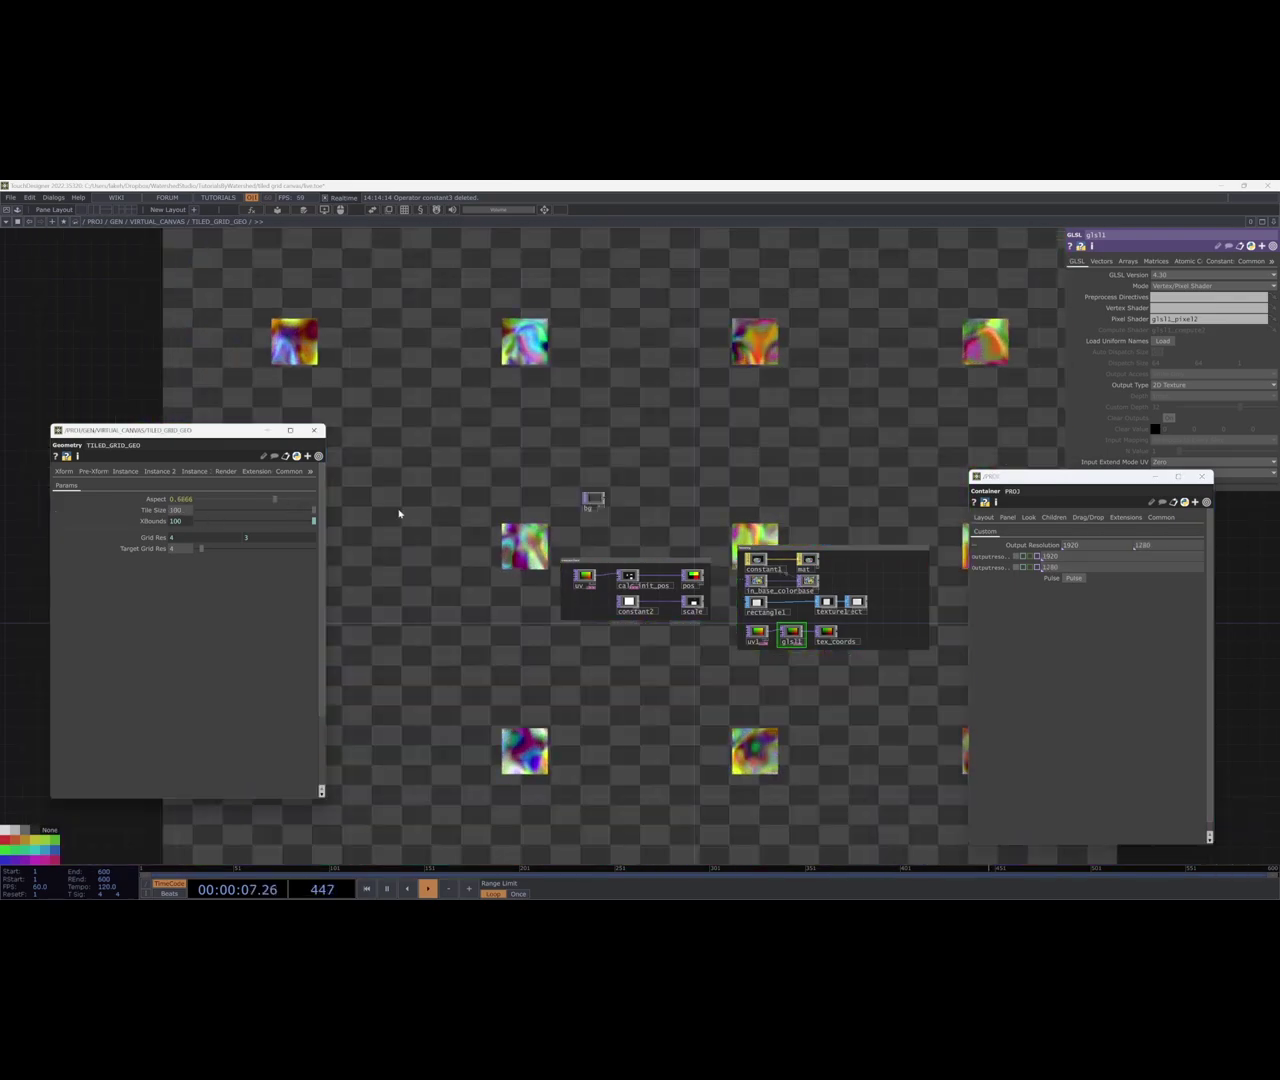
left_click_drag(203, 550, 218, 551)
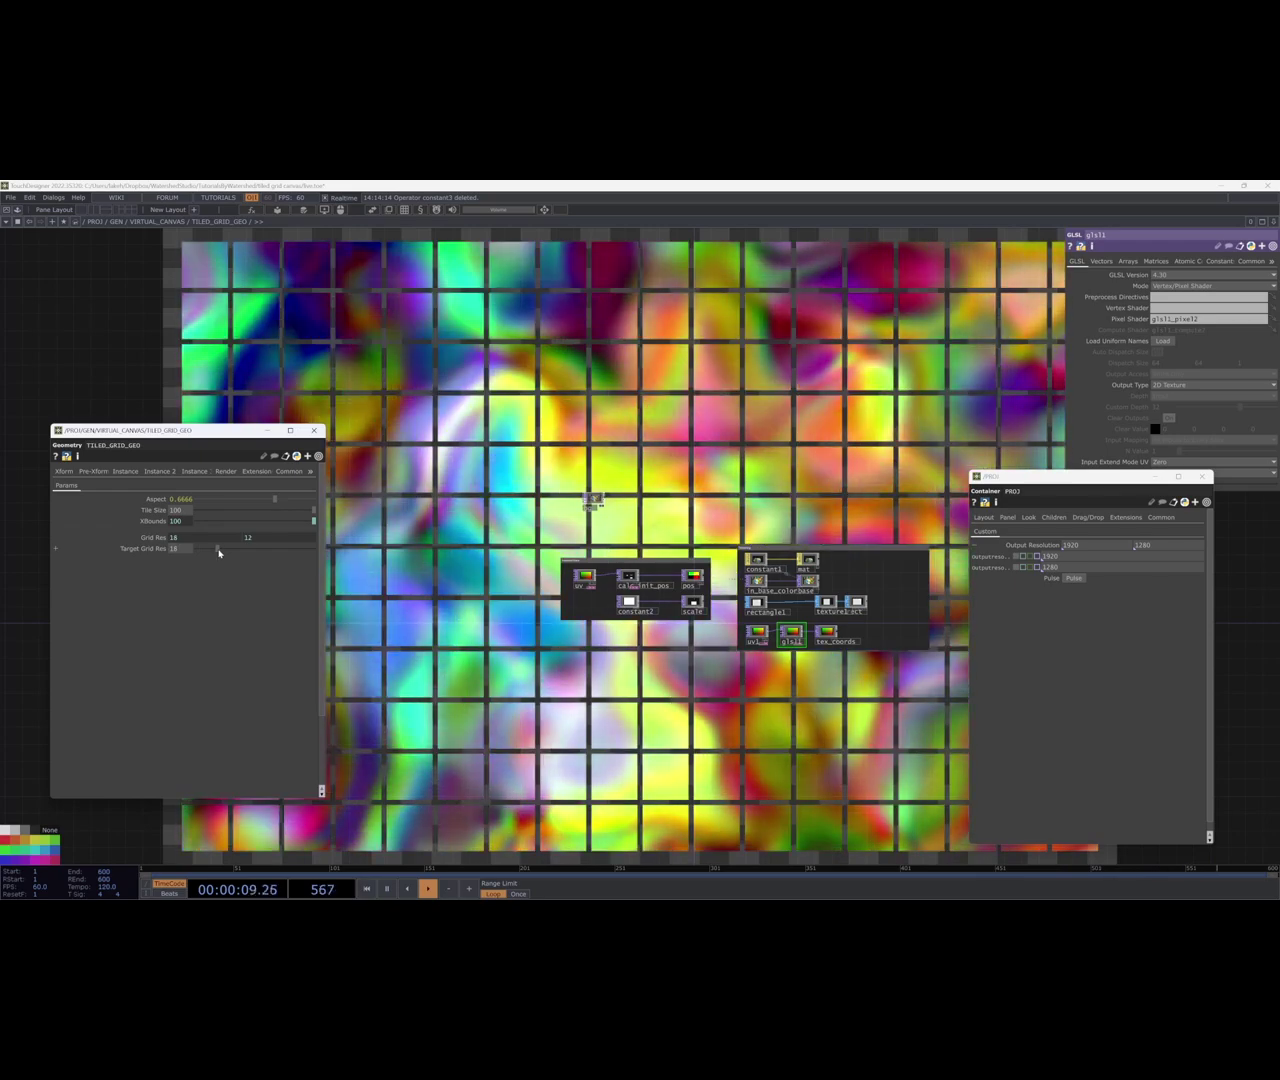
left_click_drag(311, 512, 232, 549)
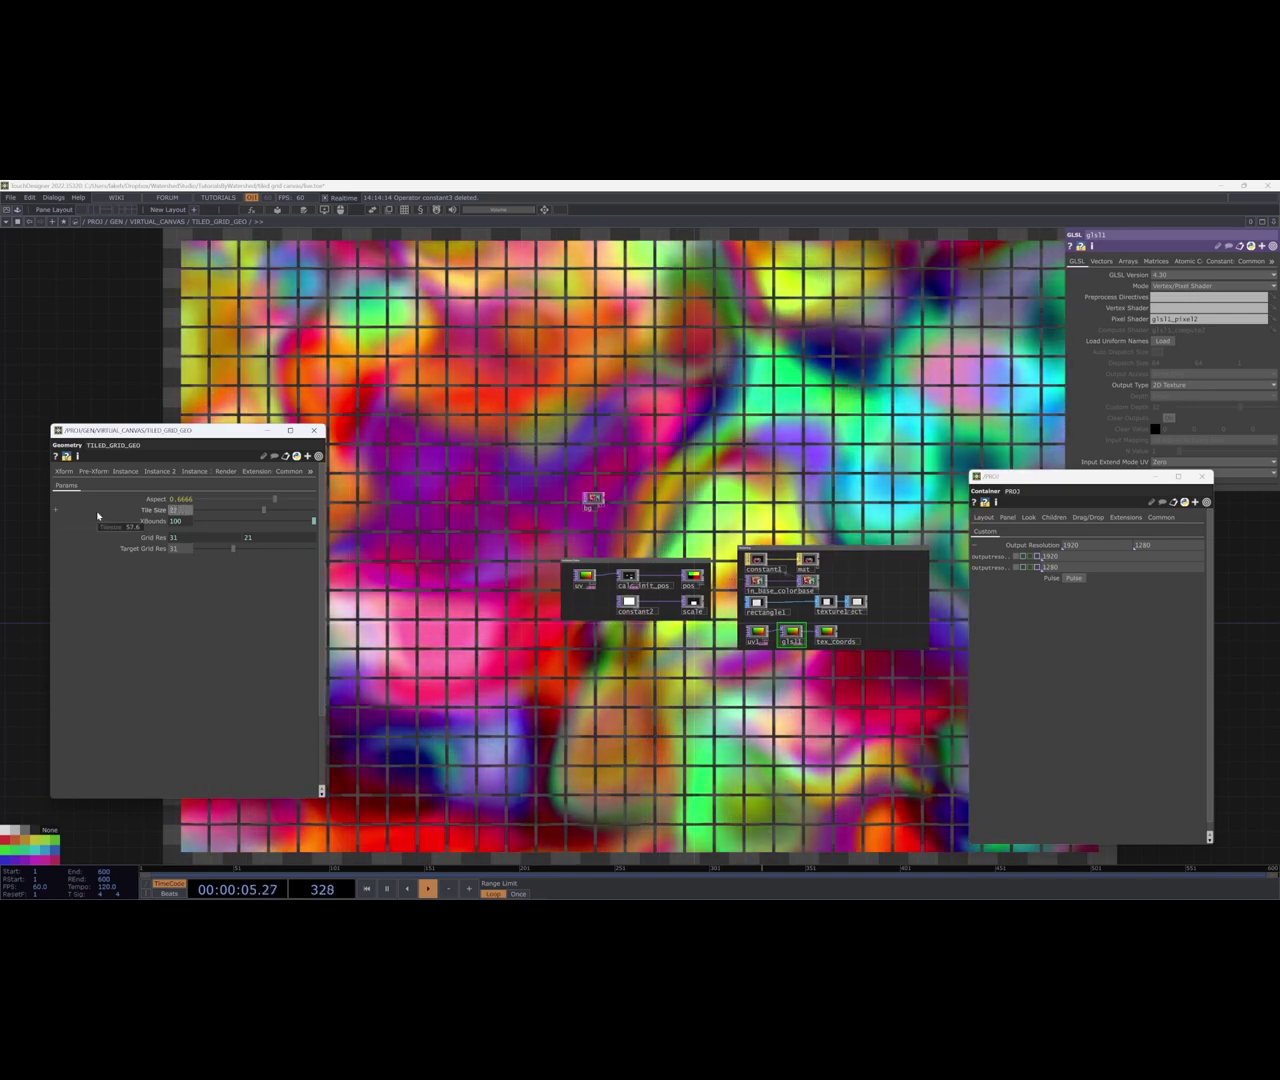
Set TILED_GRID_GEO's Tile Size to about 22.22 and Target Grid Res to 90.
key("Tab")
key("Tab")
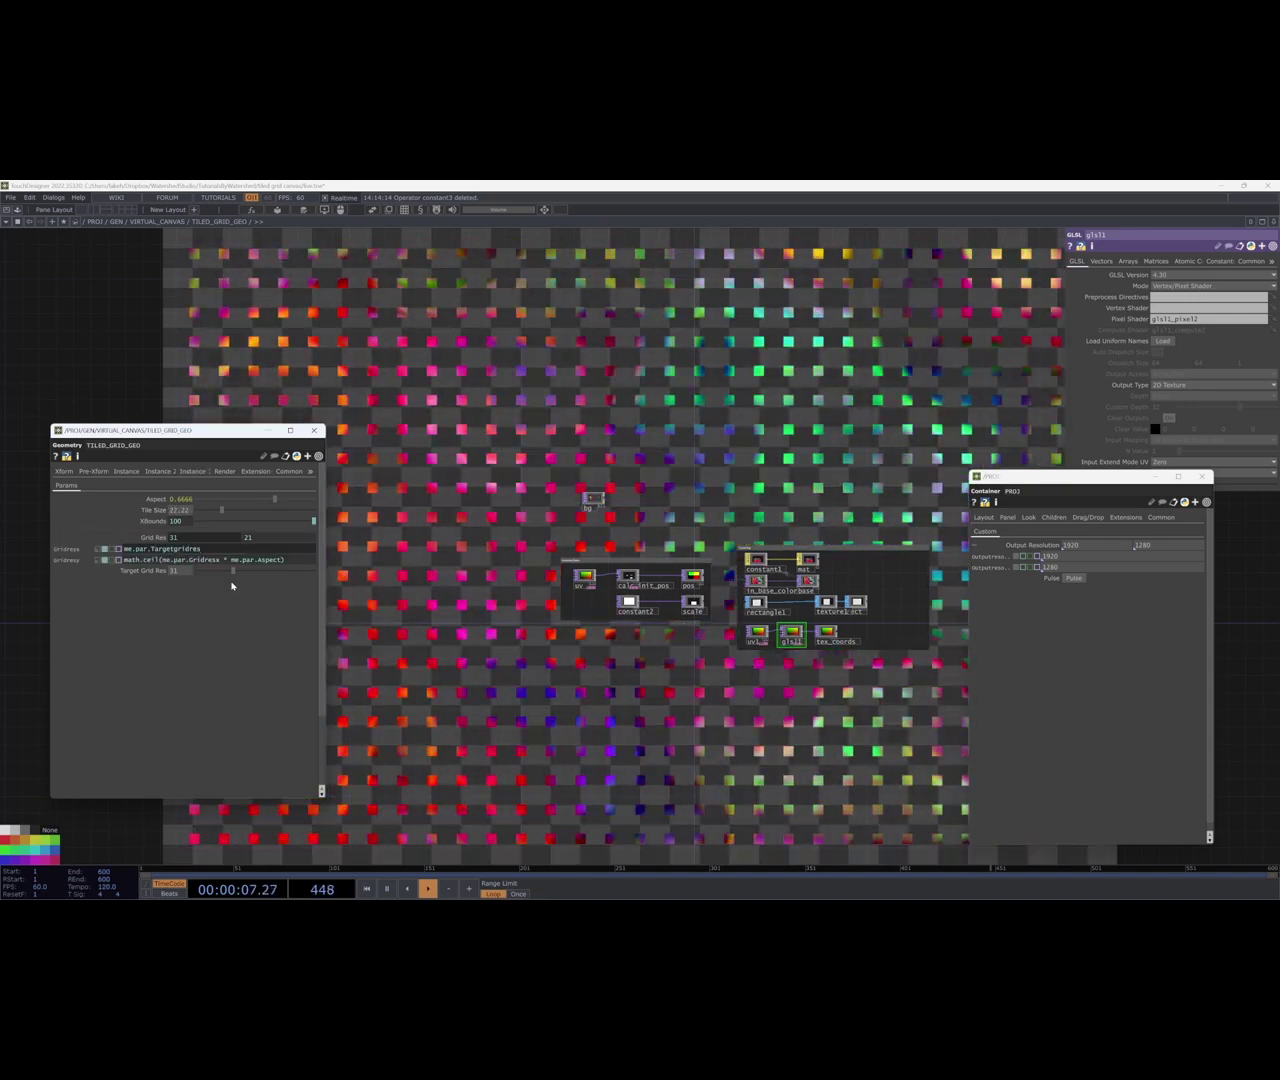
left_click(187, 572)
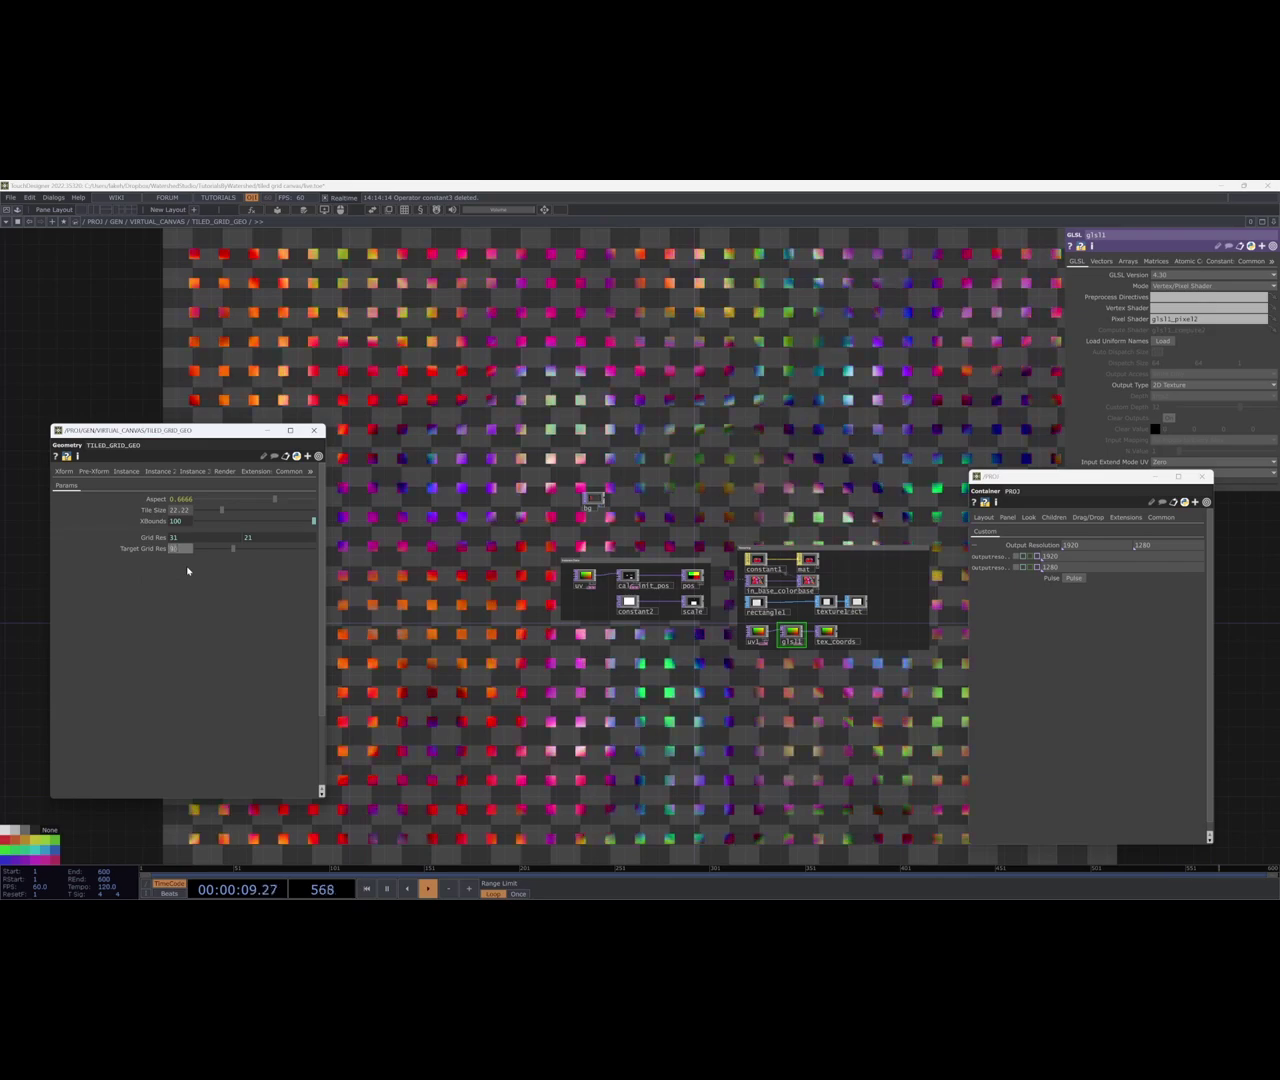
key("Return")
left_click_drag(569, 456, 551, 486)
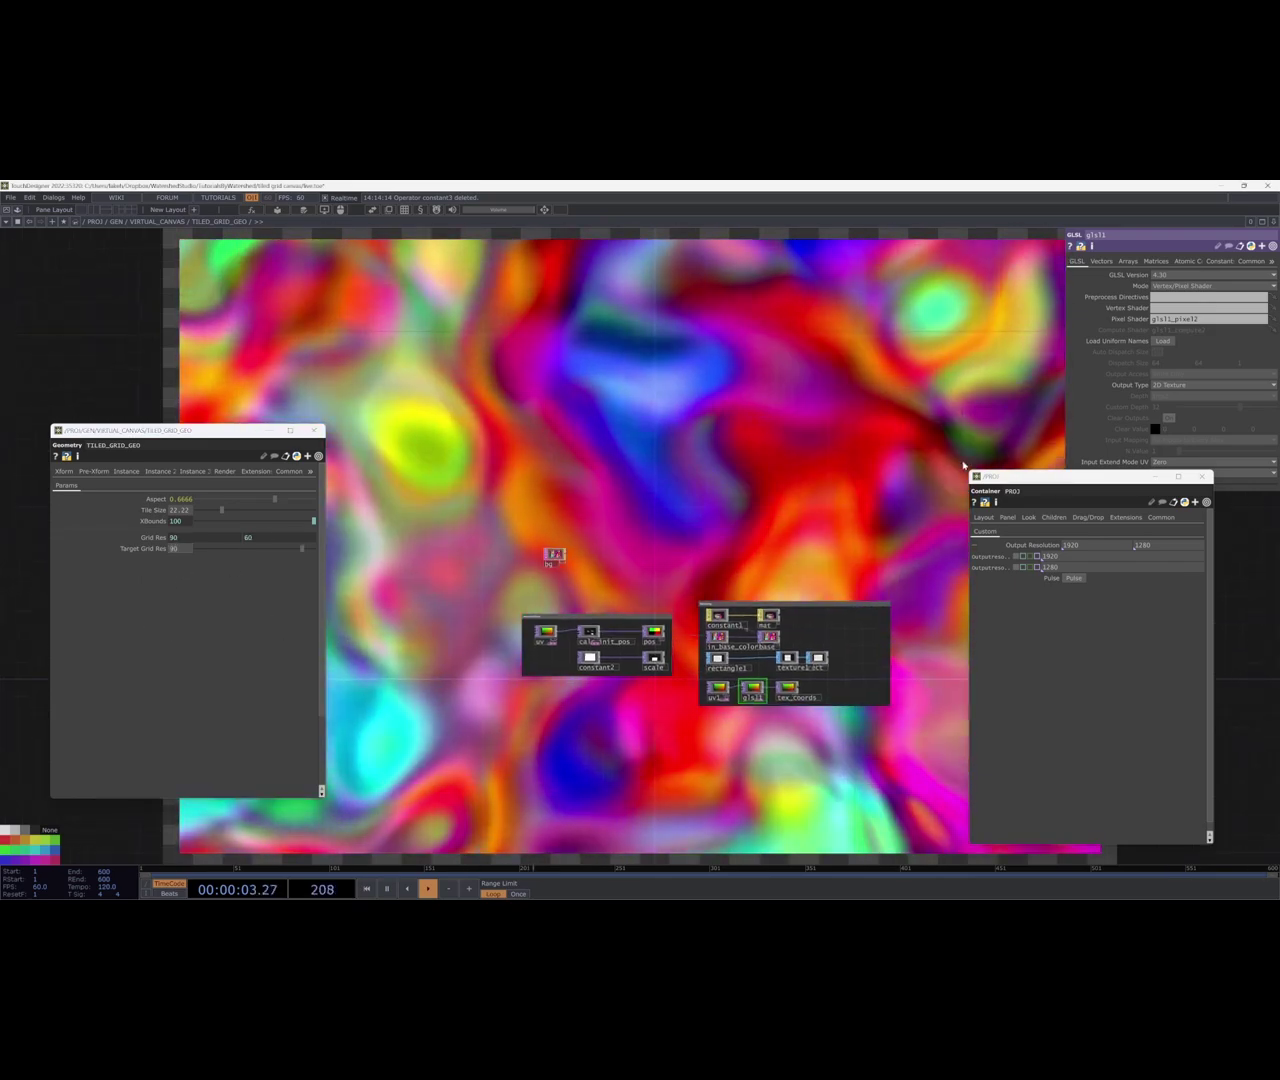
Close PROJ's parameter window and fine-tune TILED_GRID_GEO's Tile Size to about 22.32 to close the gaps between tiles.
left_click(1202, 476)
left_click_drag(760, 506, 315, 593)
mouse_move(222, 513)
left_mouse_down()
mouse_move(209, 514)
mouse_move(220, 520)
left_mouse_up()
left_click_drag(682, 515, 950, 485)
left_click_drag(222, 509, 224, 512)
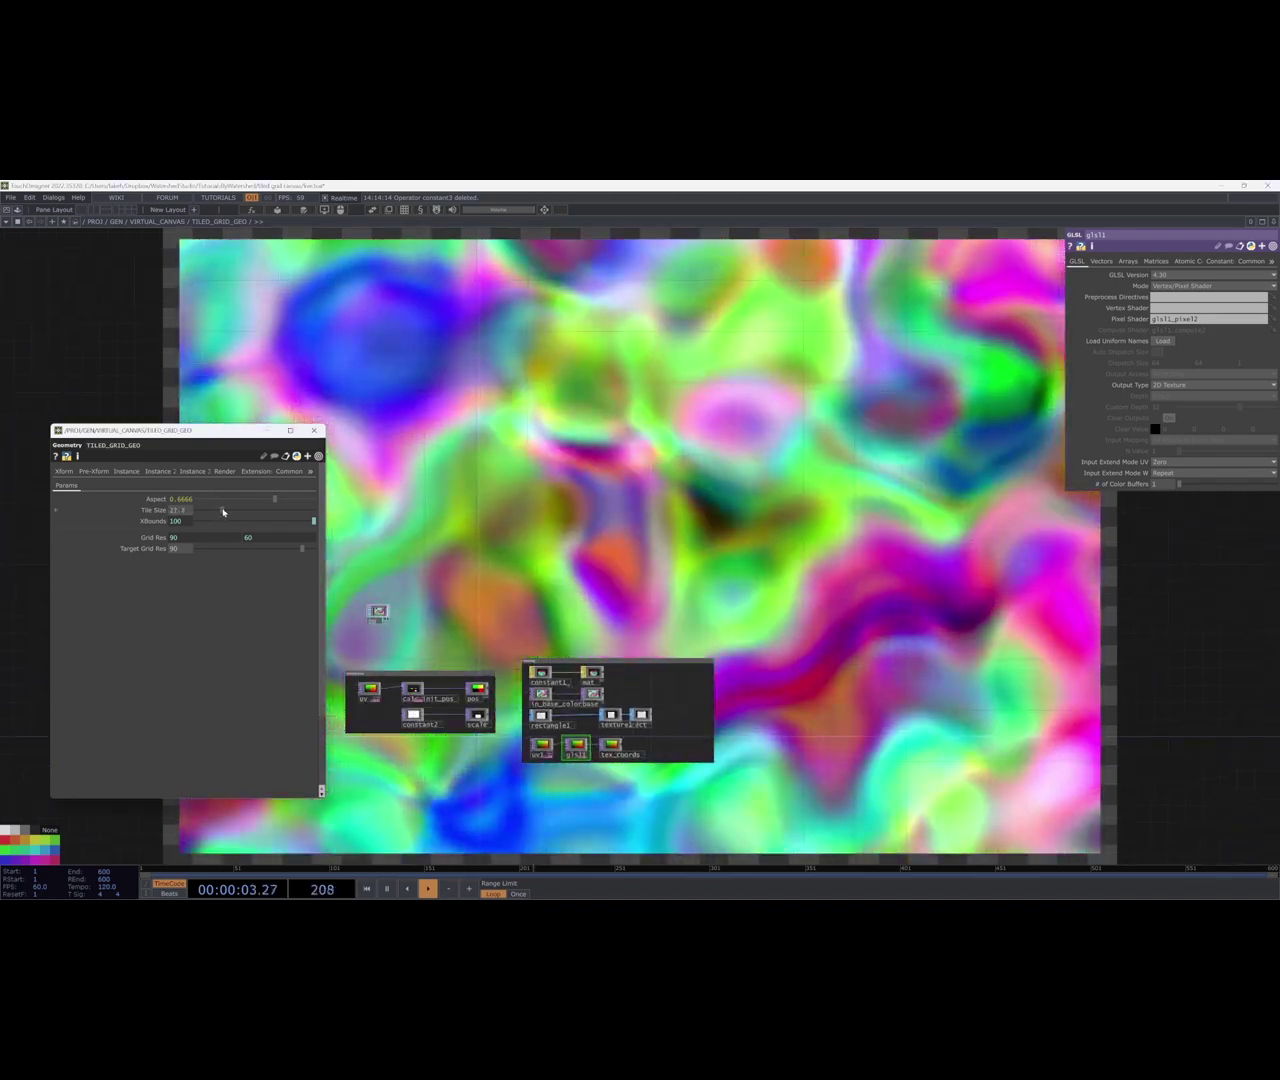
left_click_drag(596, 548, 613, 580)
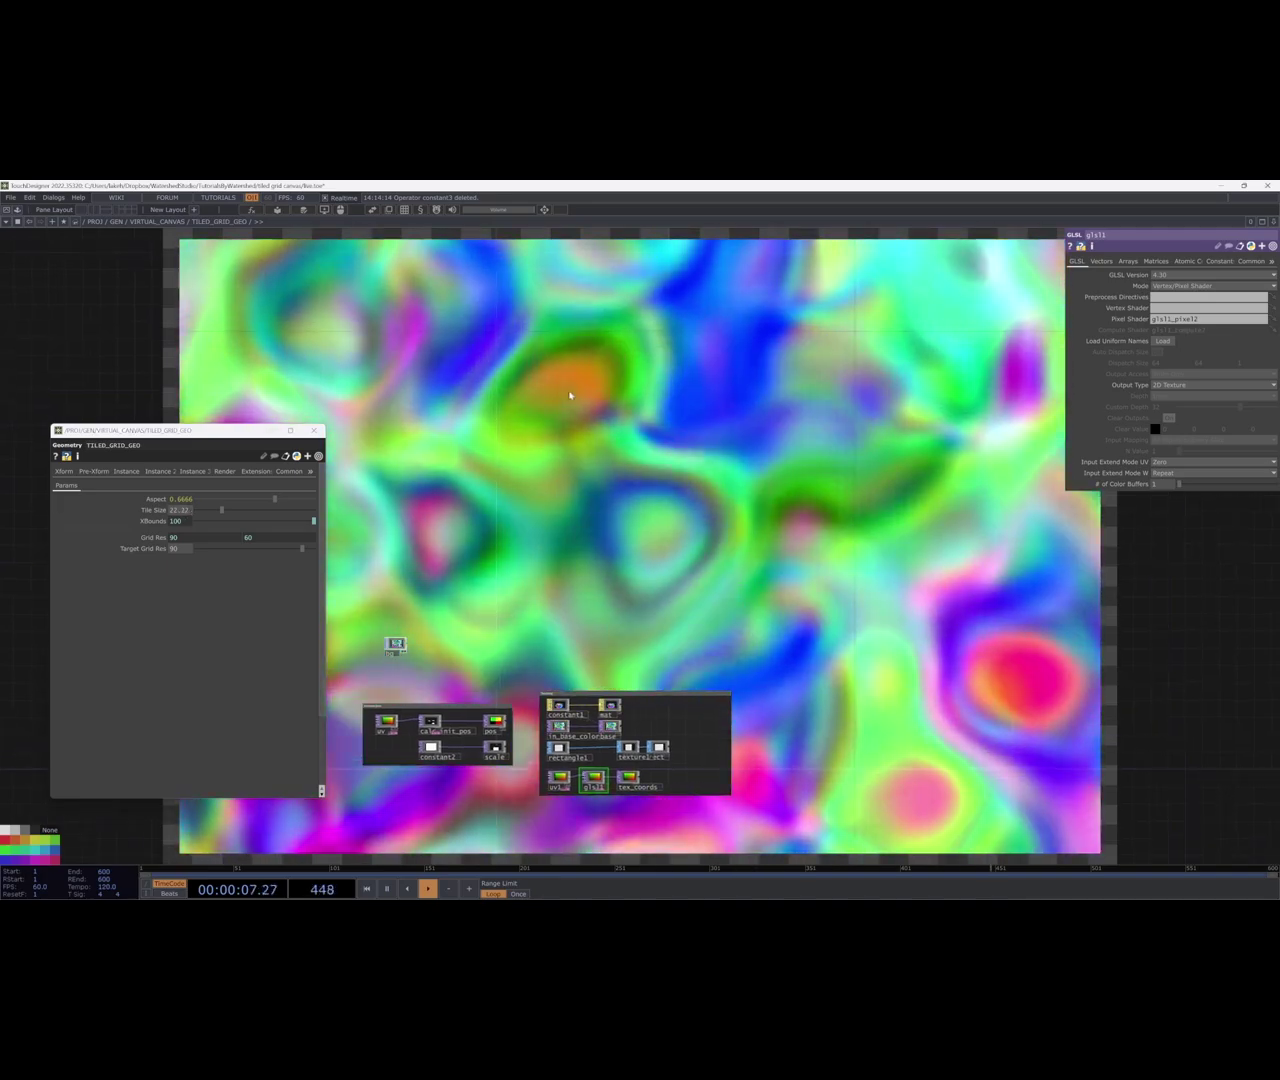
middle_click_drag(180, 510, 183, 517)
Look over the tiled output behind the network and hide the glsl1 parameter display.
left_click_drag(720, 468, 823, 369)
scroll(571, 597, "up", 3)
left_click_drag(523, 533, 440, 419)
scroll(440, 418, "down", 5)
left_click_drag(623, 403, 688, 485)
key("p")
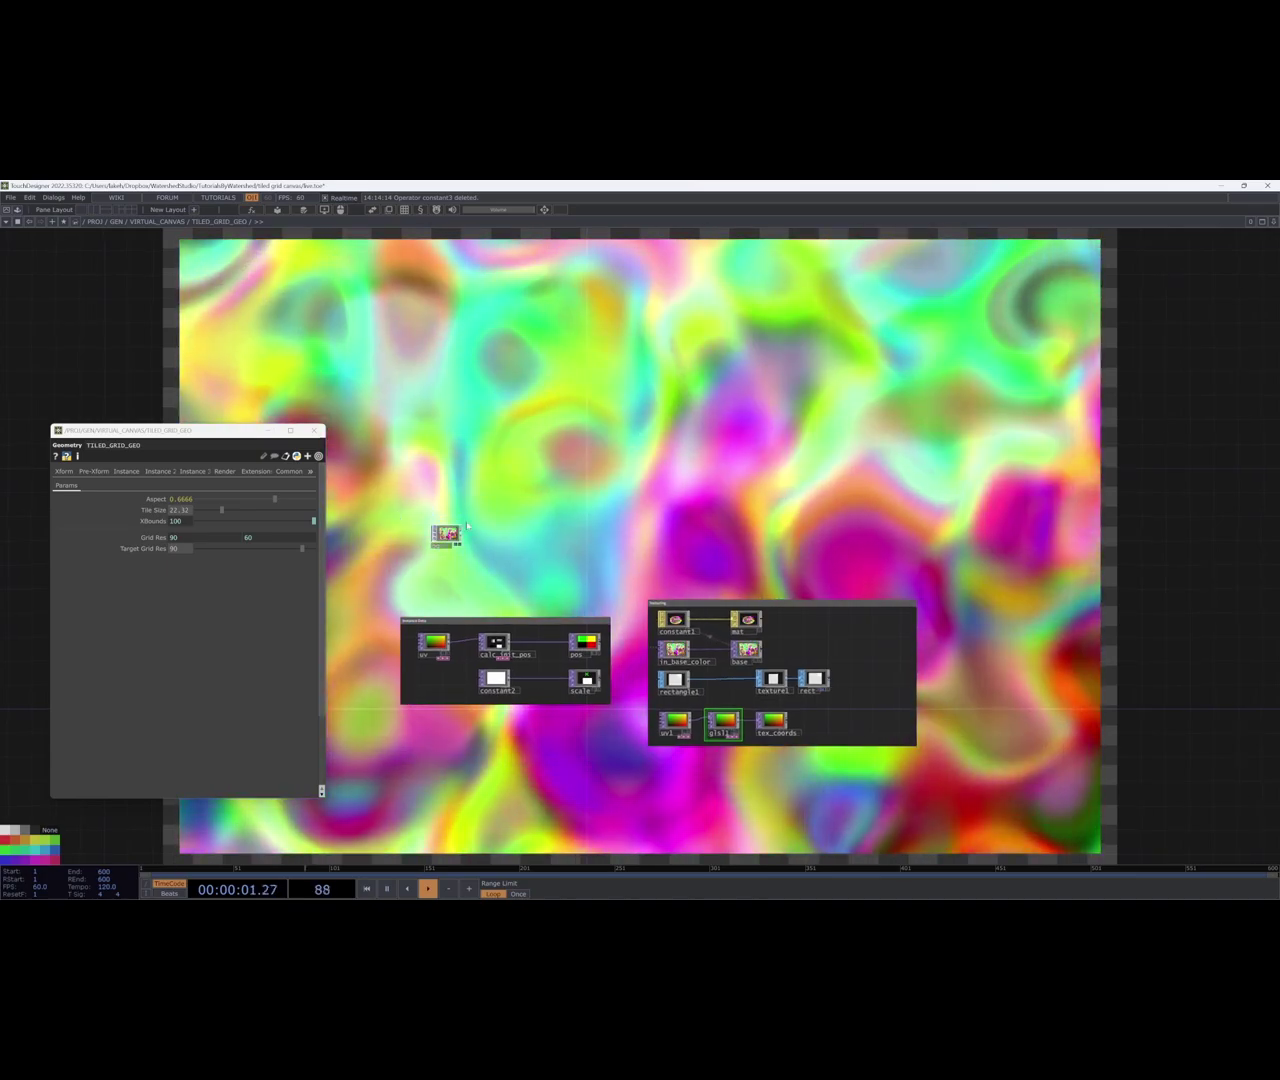
Go up to the GEN network to view SCENES, VIRTUAL_CANVAS and POST, and return inside VIRTUAL_CANVAS.
left_click_drag(603, 492, 597, 476)
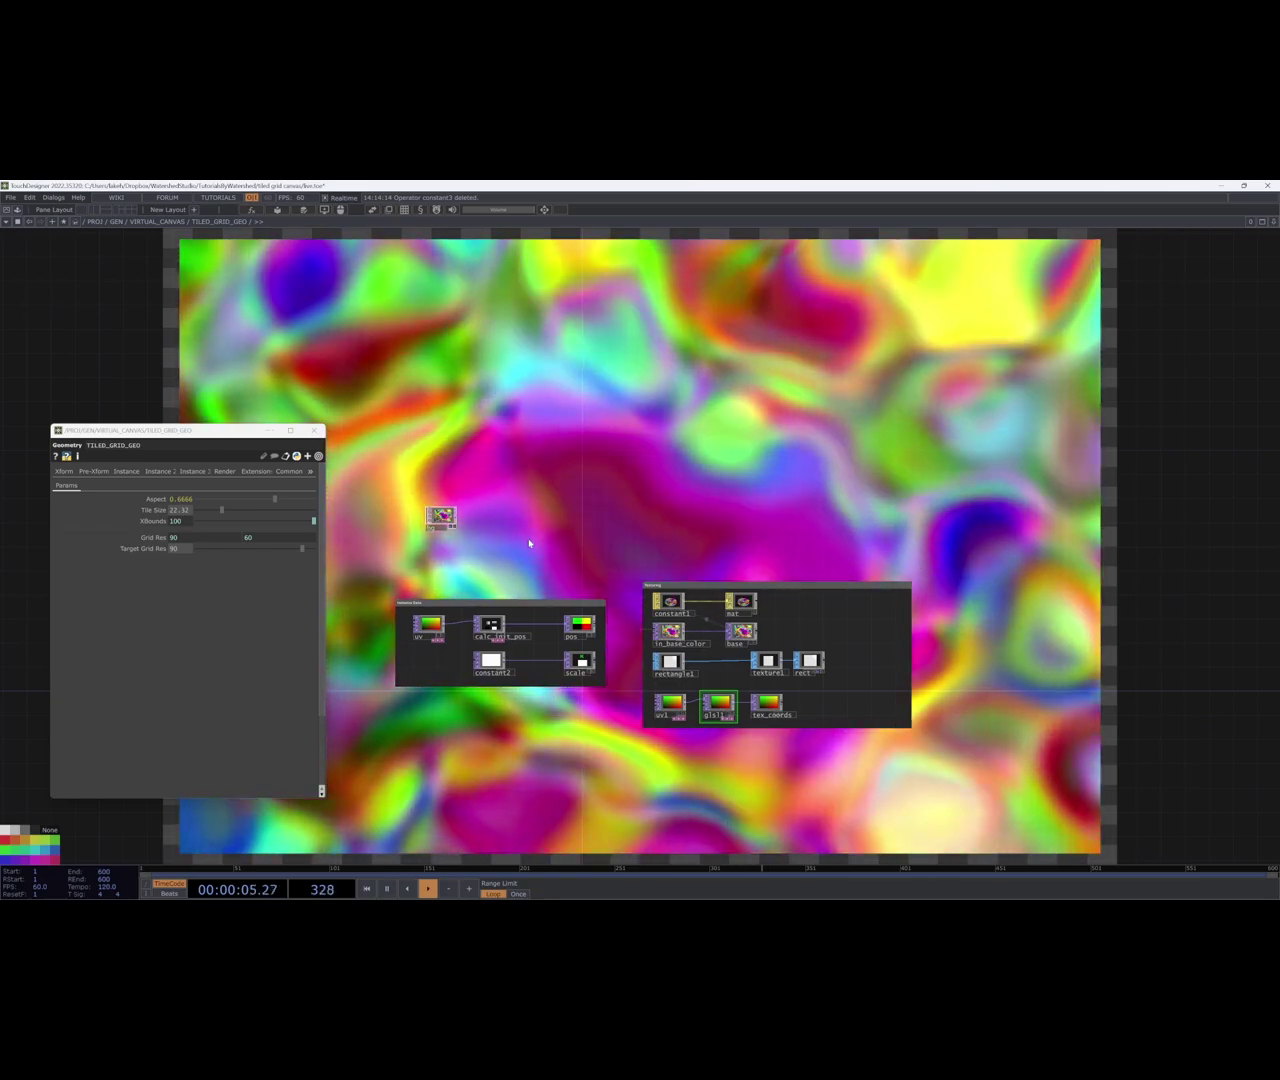
key("u")
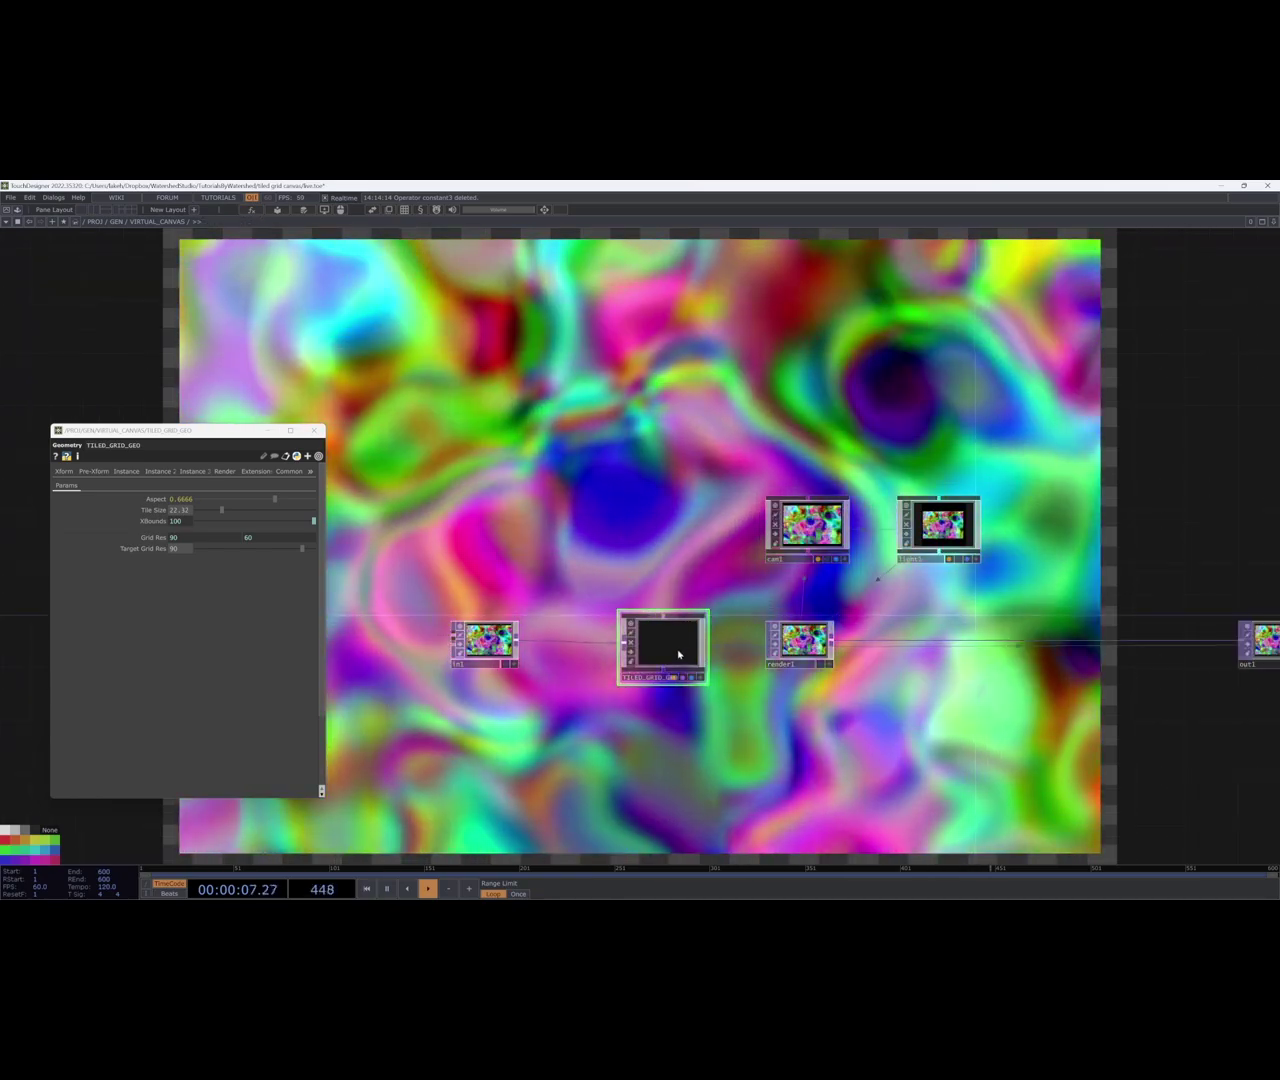
key("u")
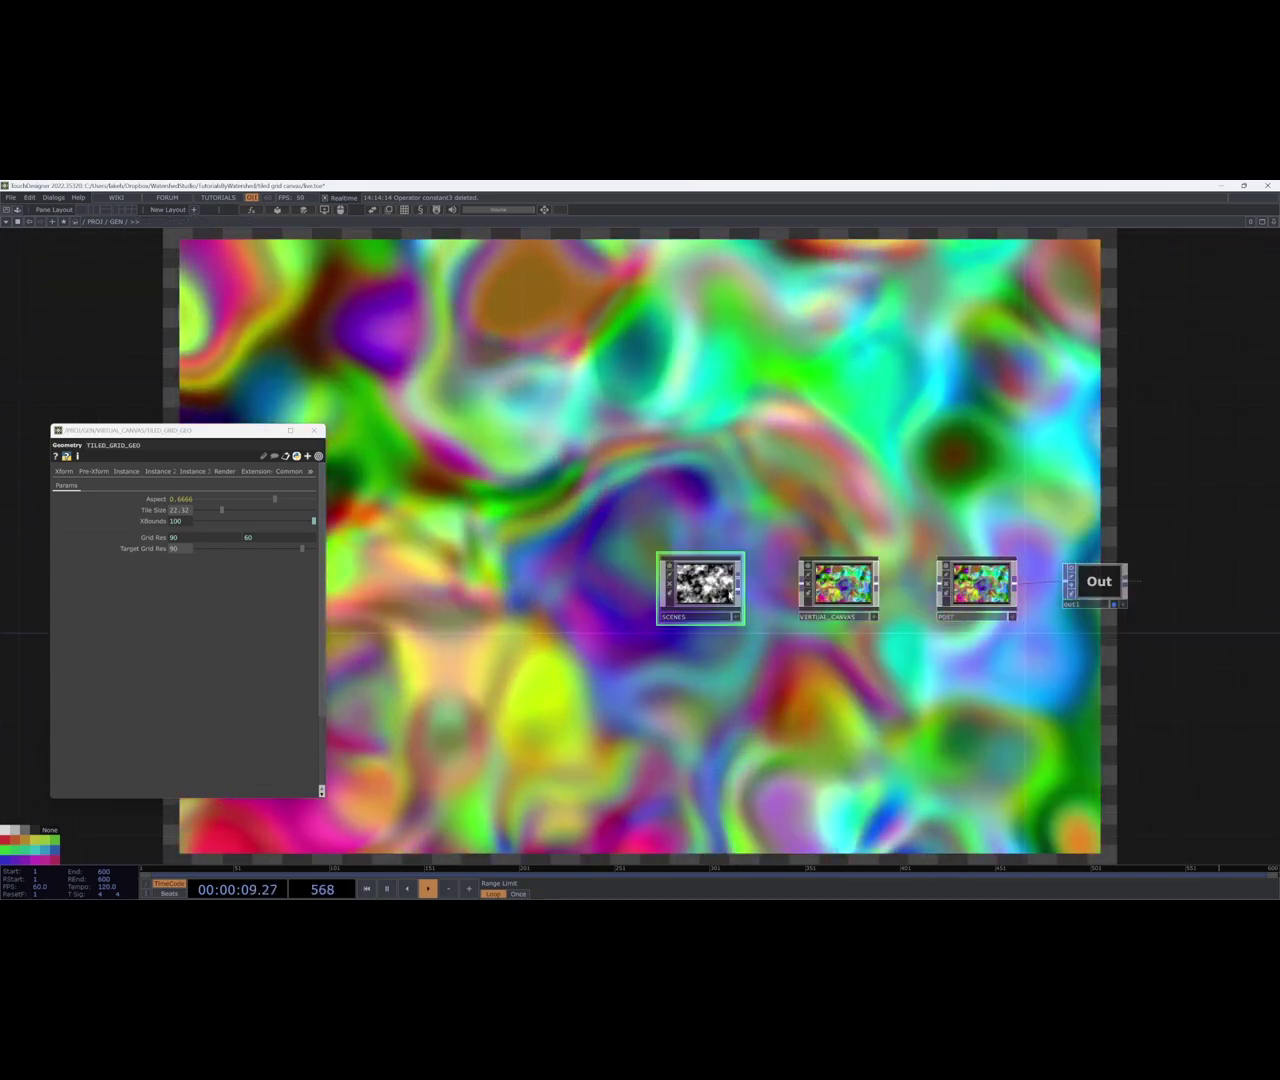
scroll(720, 600, "up", 5)
left_click_drag(653, 648, 646, 685)
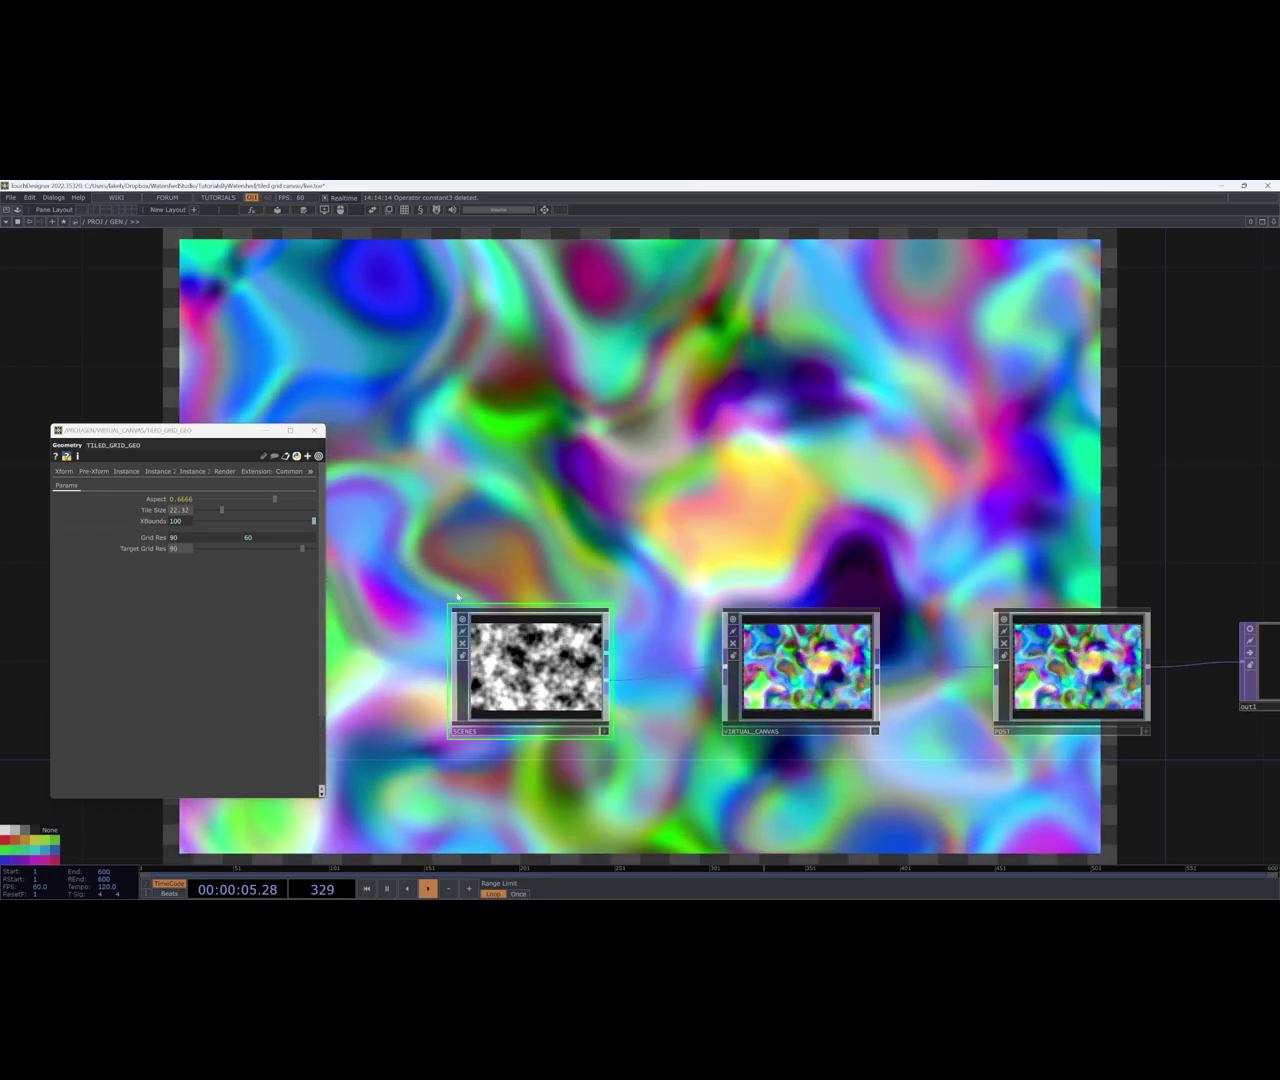
left_click_drag(707, 565, 680, 558)
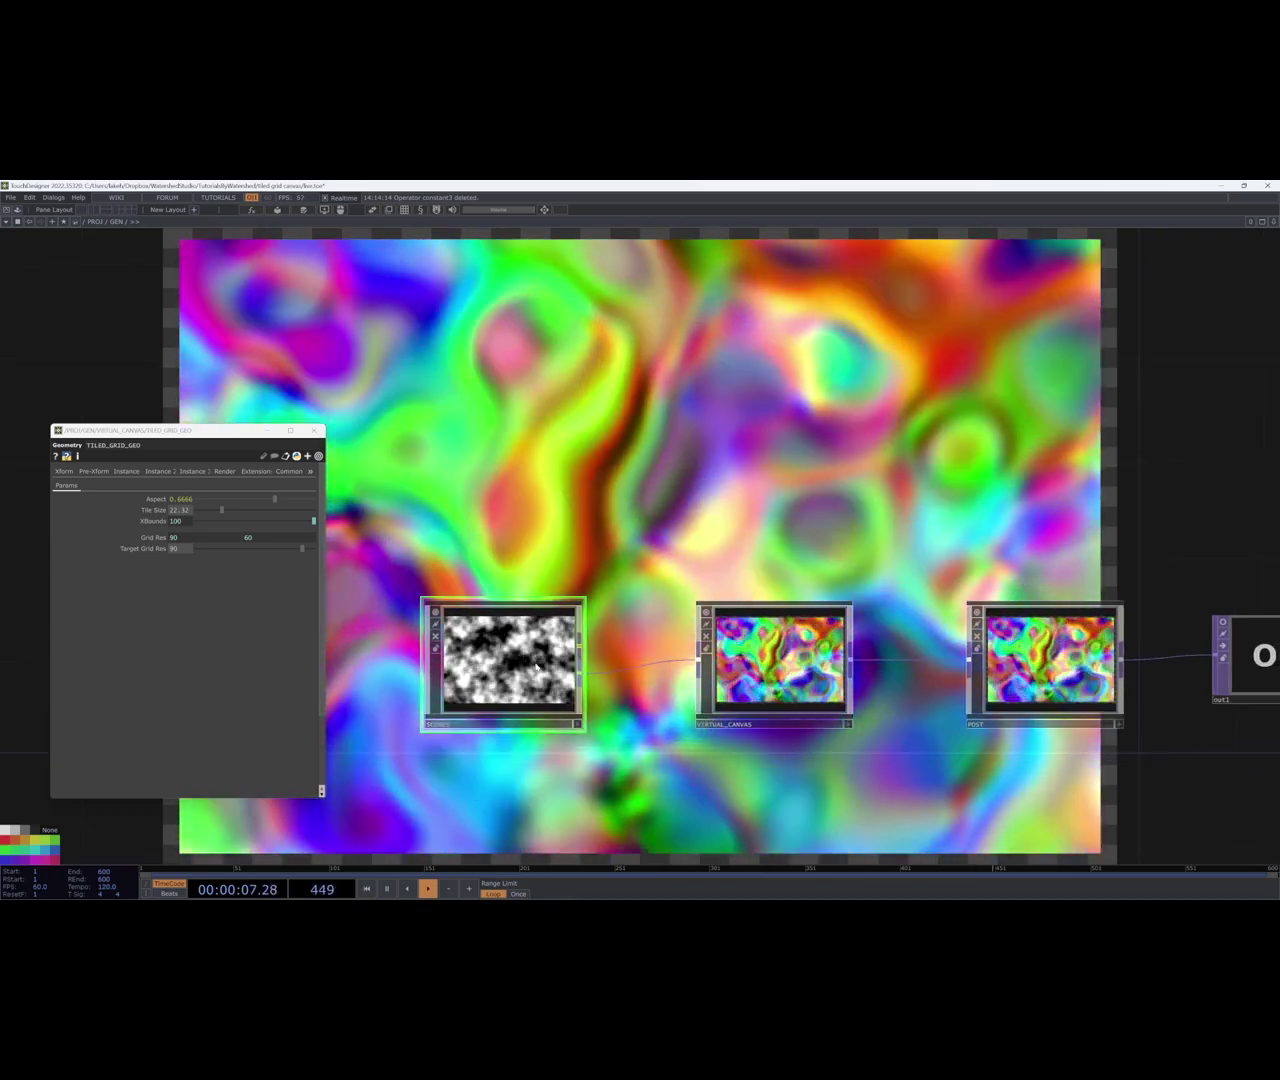
key("i")
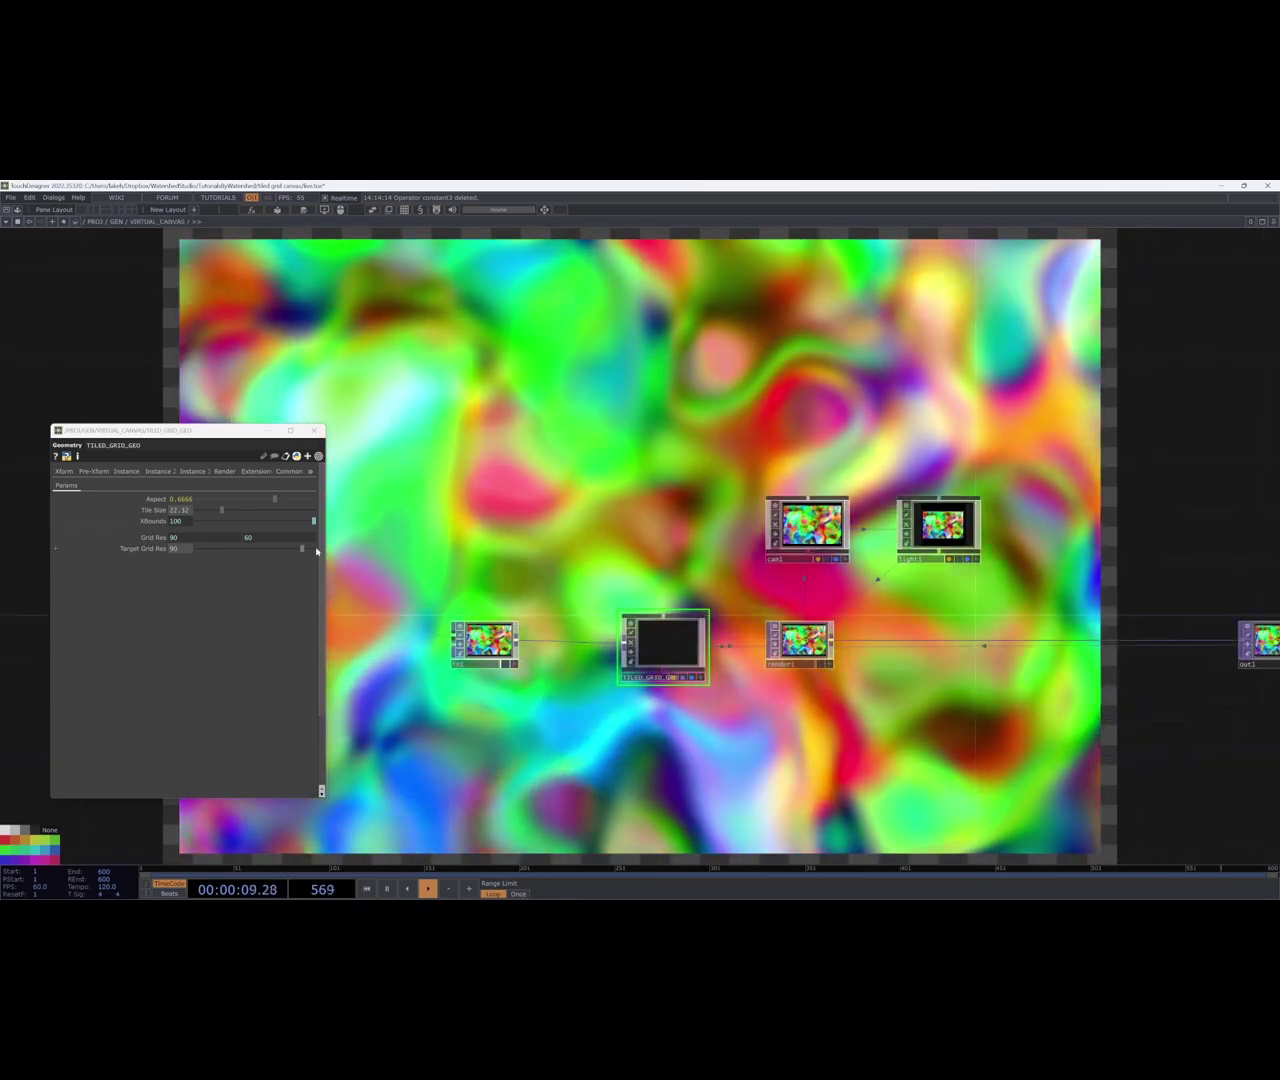
Try TILED_GRID_GEO with a Target Grid Res of 20 and varying Tile Sizes, down to about 31.6.
left_click_drag(222, 511, 209, 511)
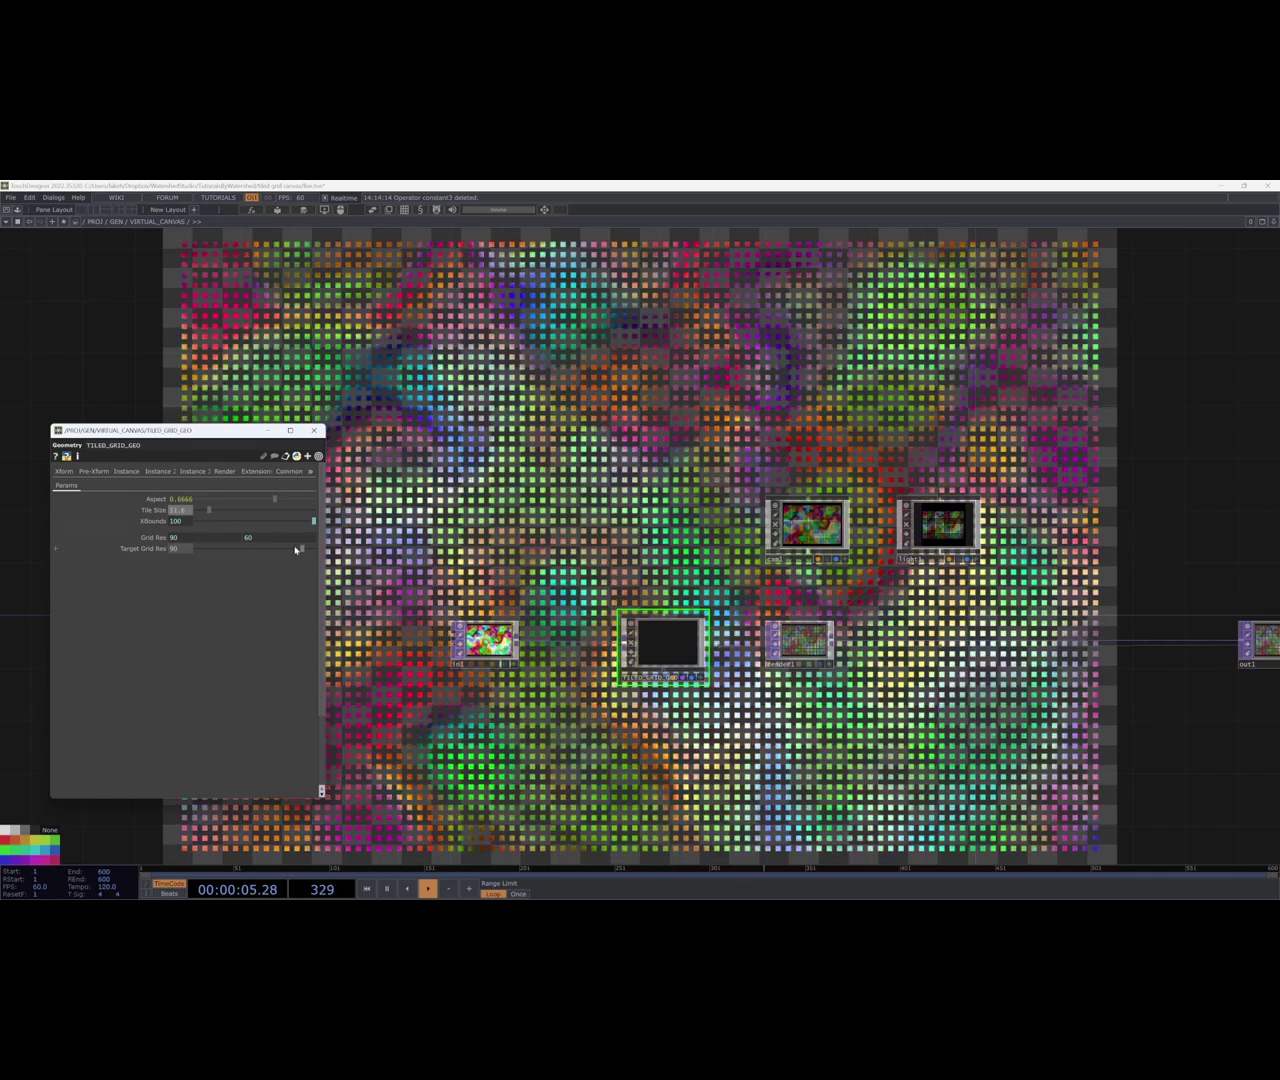
left_click_drag(297, 553, 313, 519)
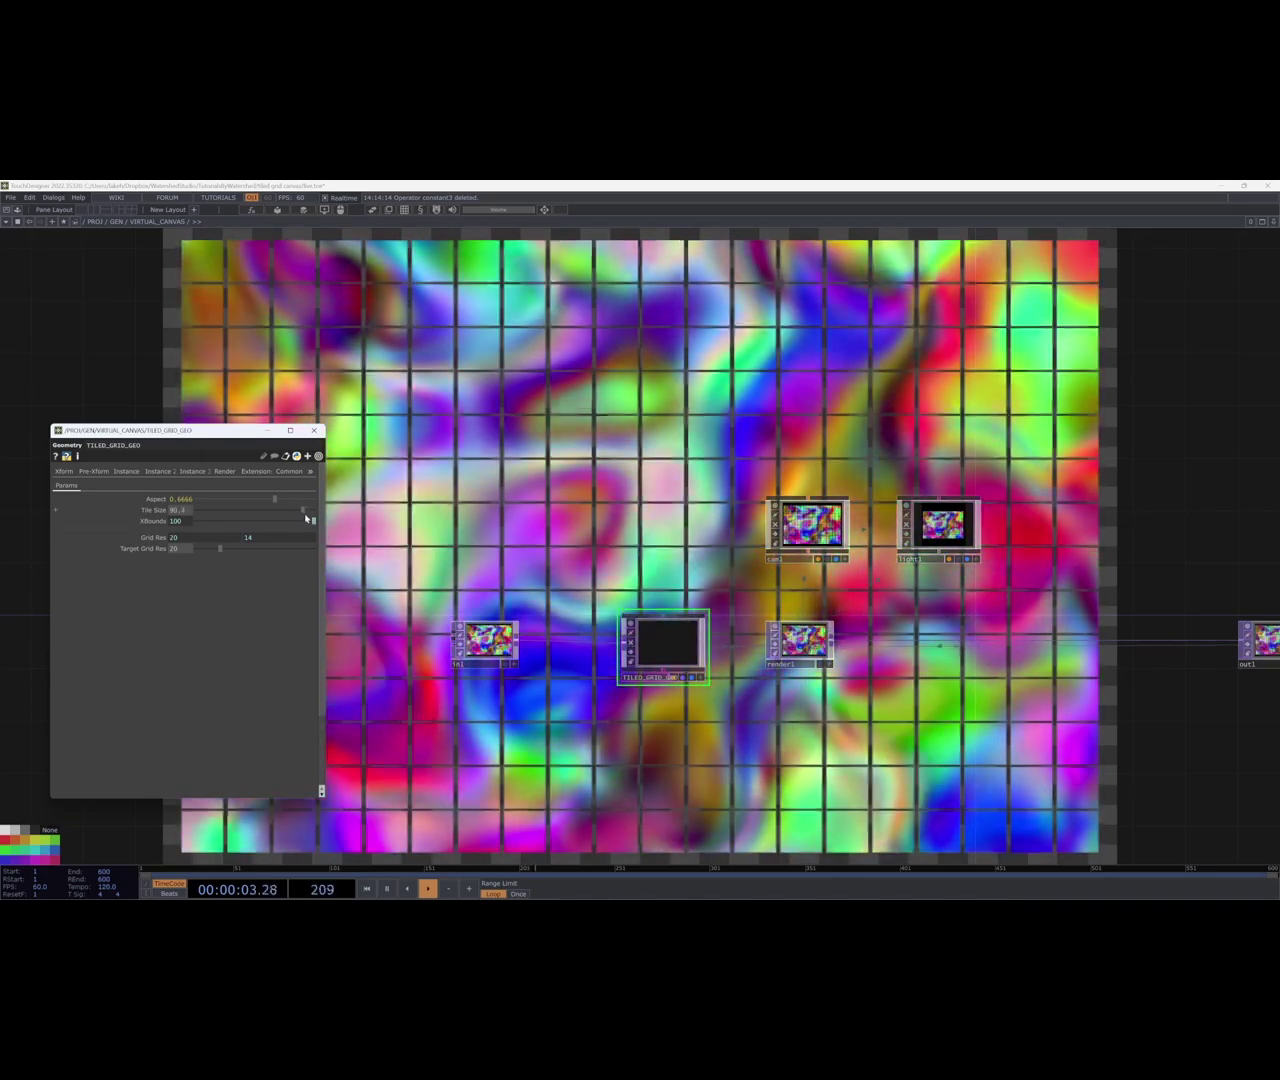
mouse_move(292, 519)
left_mouse_down()
mouse_move(261, 515)
mouse_move(297, 516)
left_mouse_up()
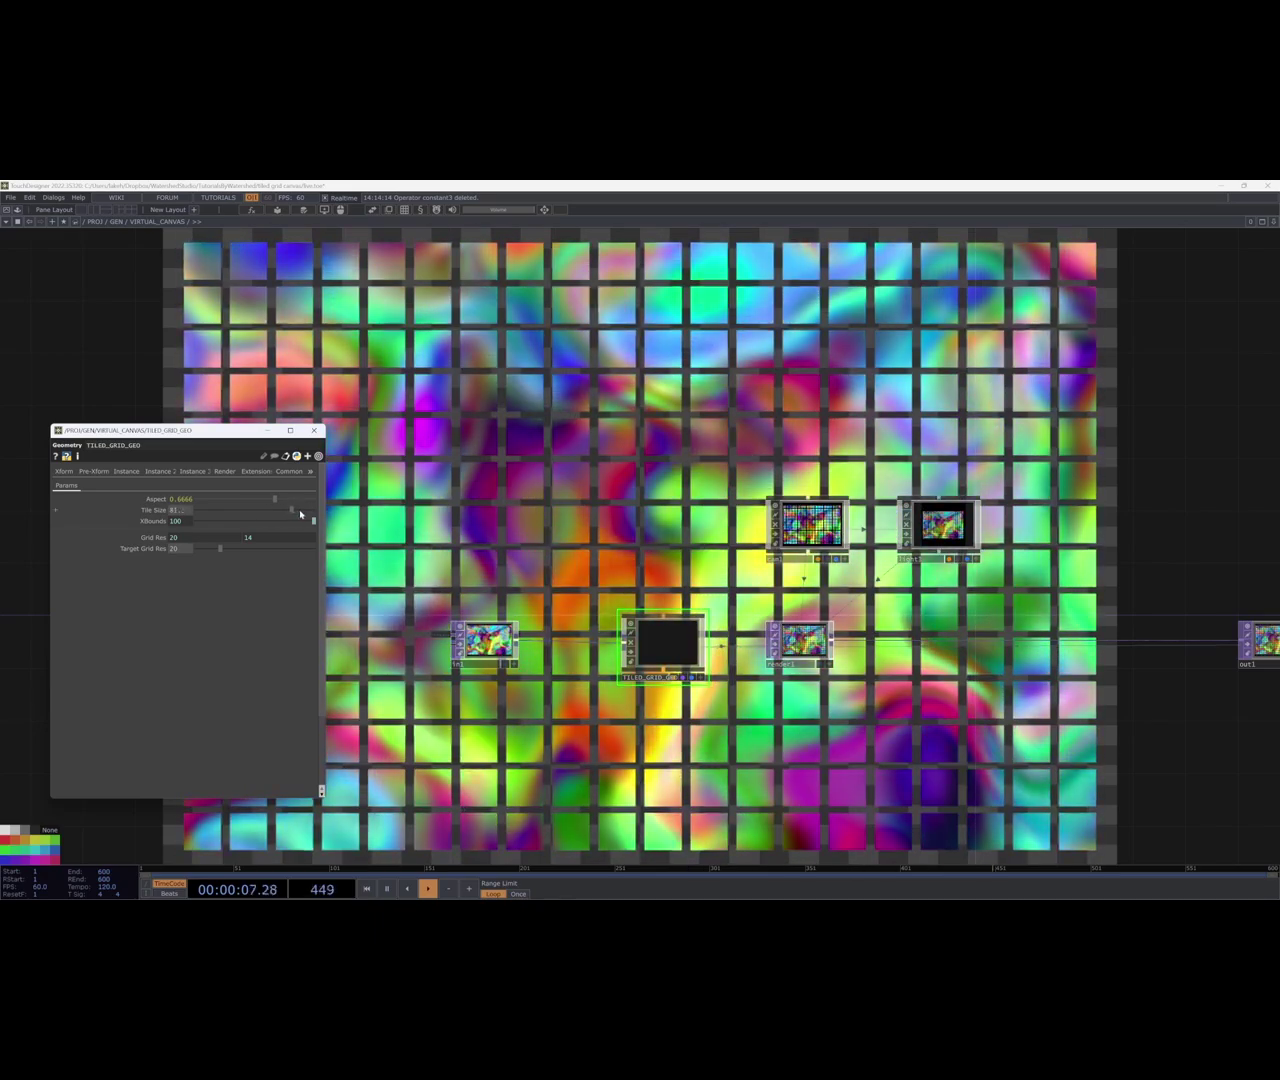
left_click_drag(303, 514, 241, 515)
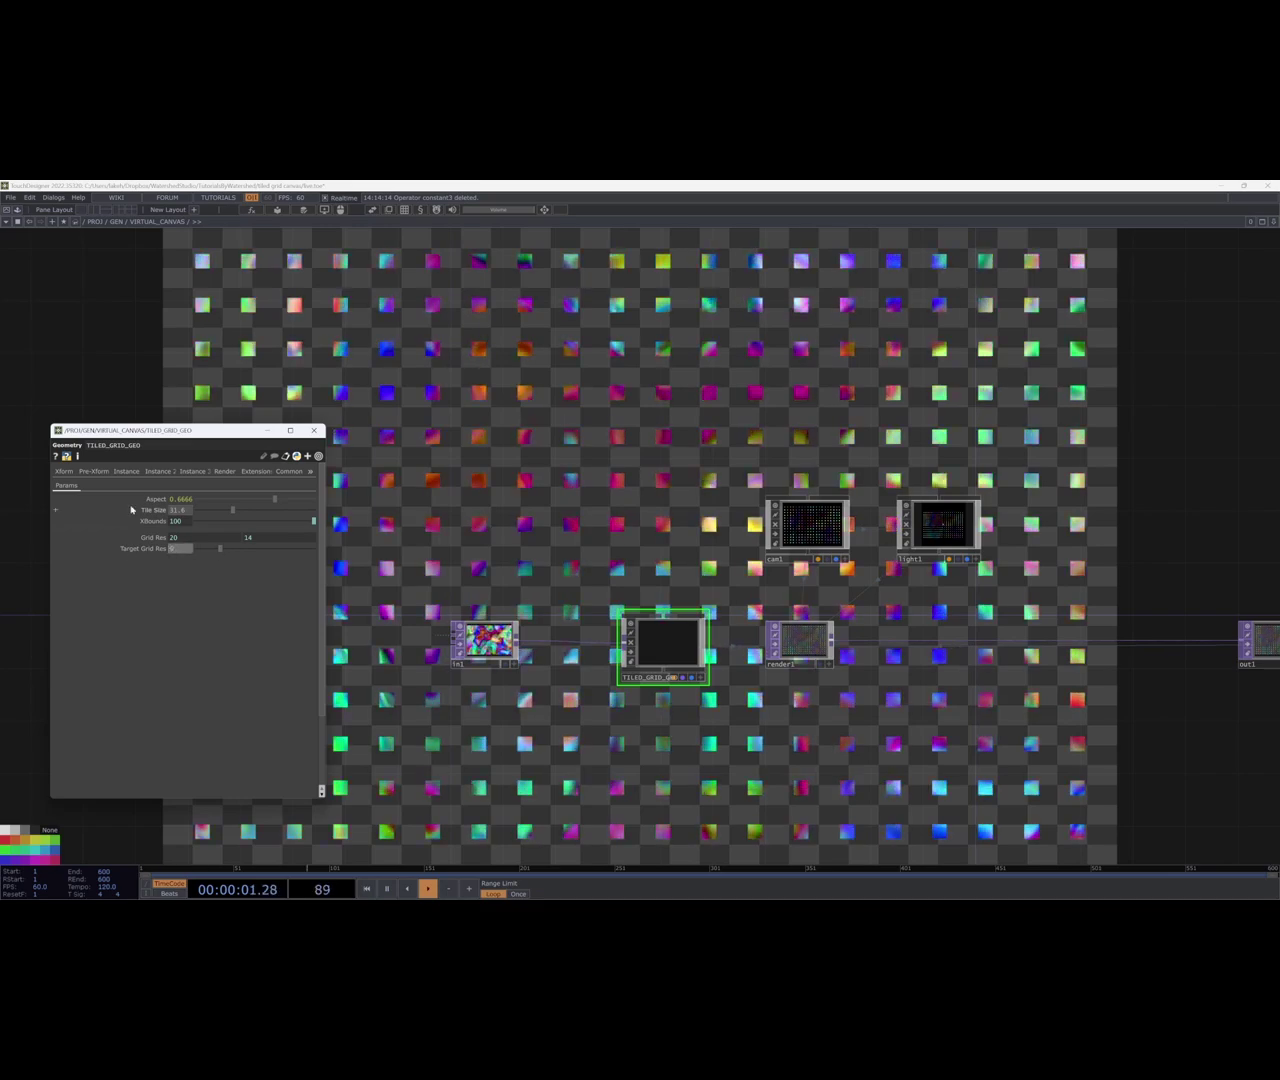
Set TILED_GRID_GEO's Target Grid Res to 90 and Tile Size to about 22.23, and close its parameter window.
key("Return")
left_click(182, 511)
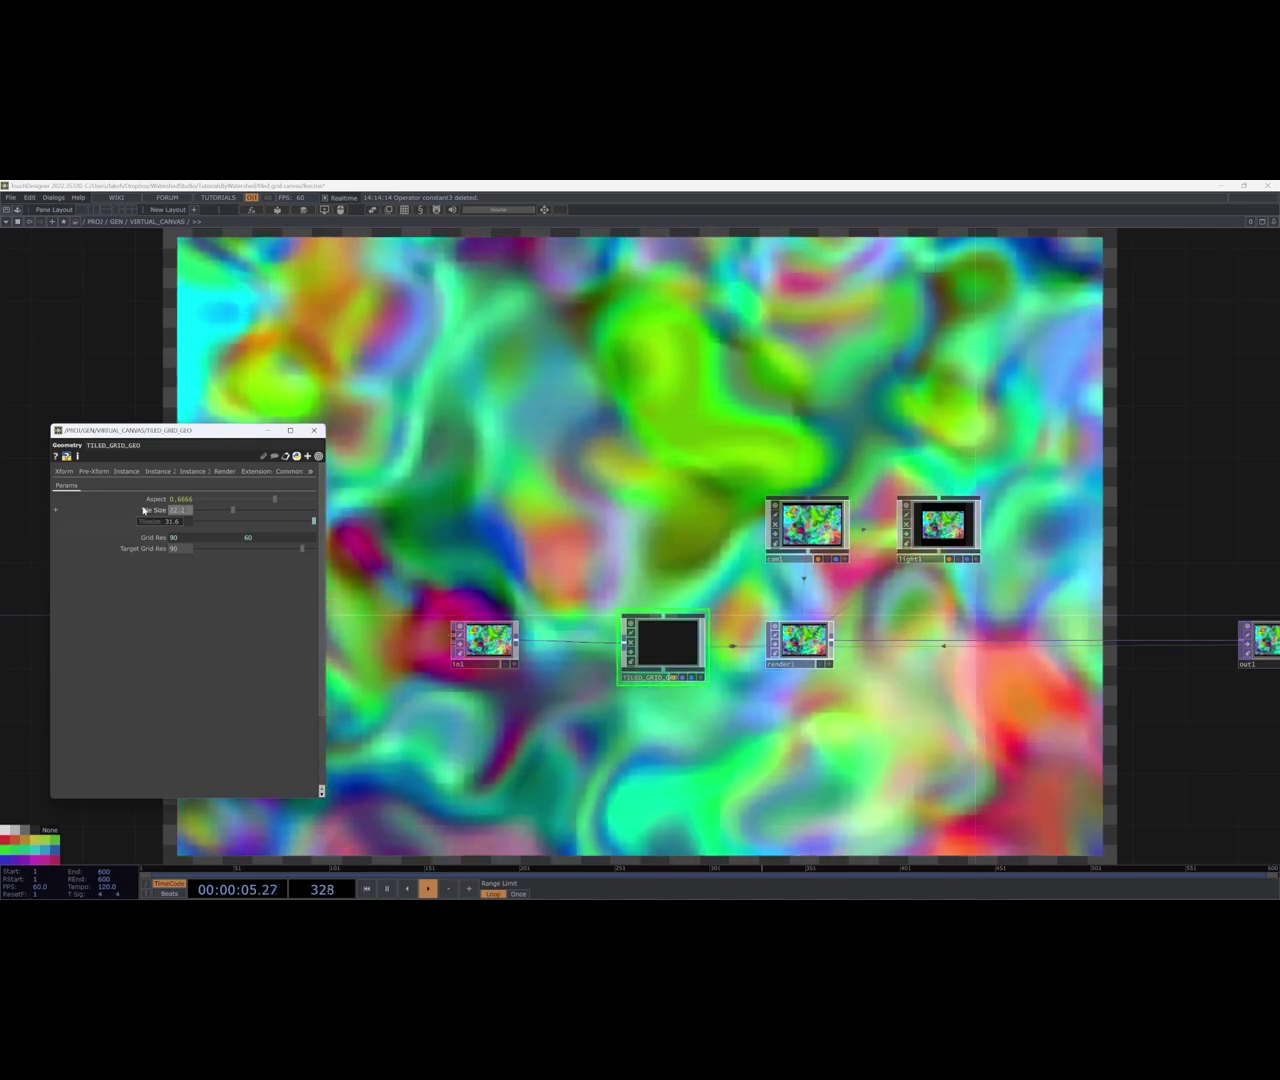
scroll(632, 449, "down", 1)
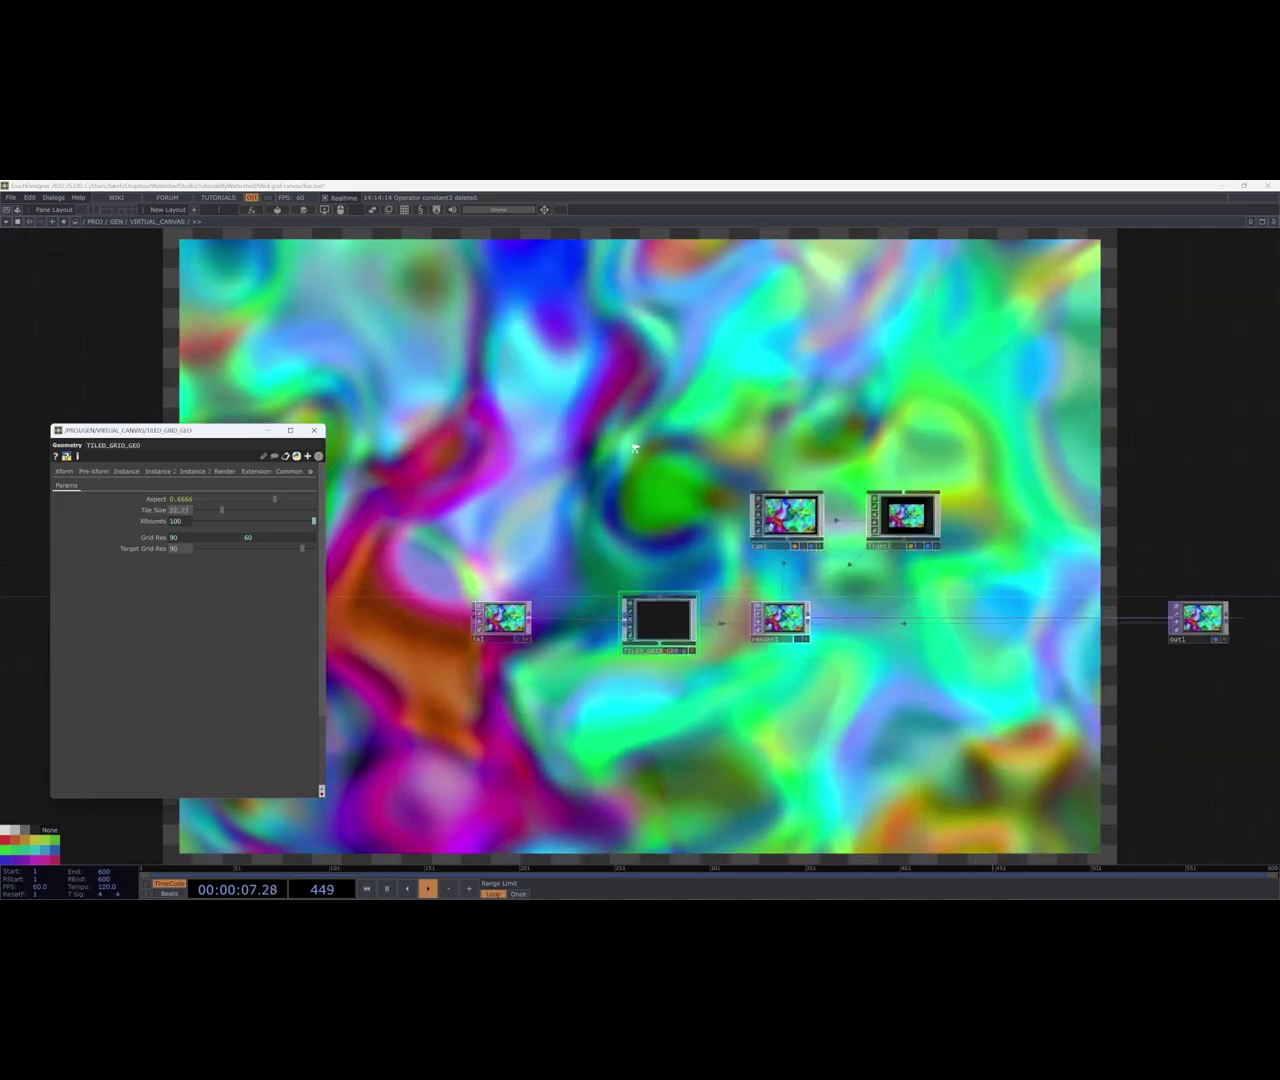
scroll(632, 449, "down", 2)
left_click_drag(673, 438, 660, 508)
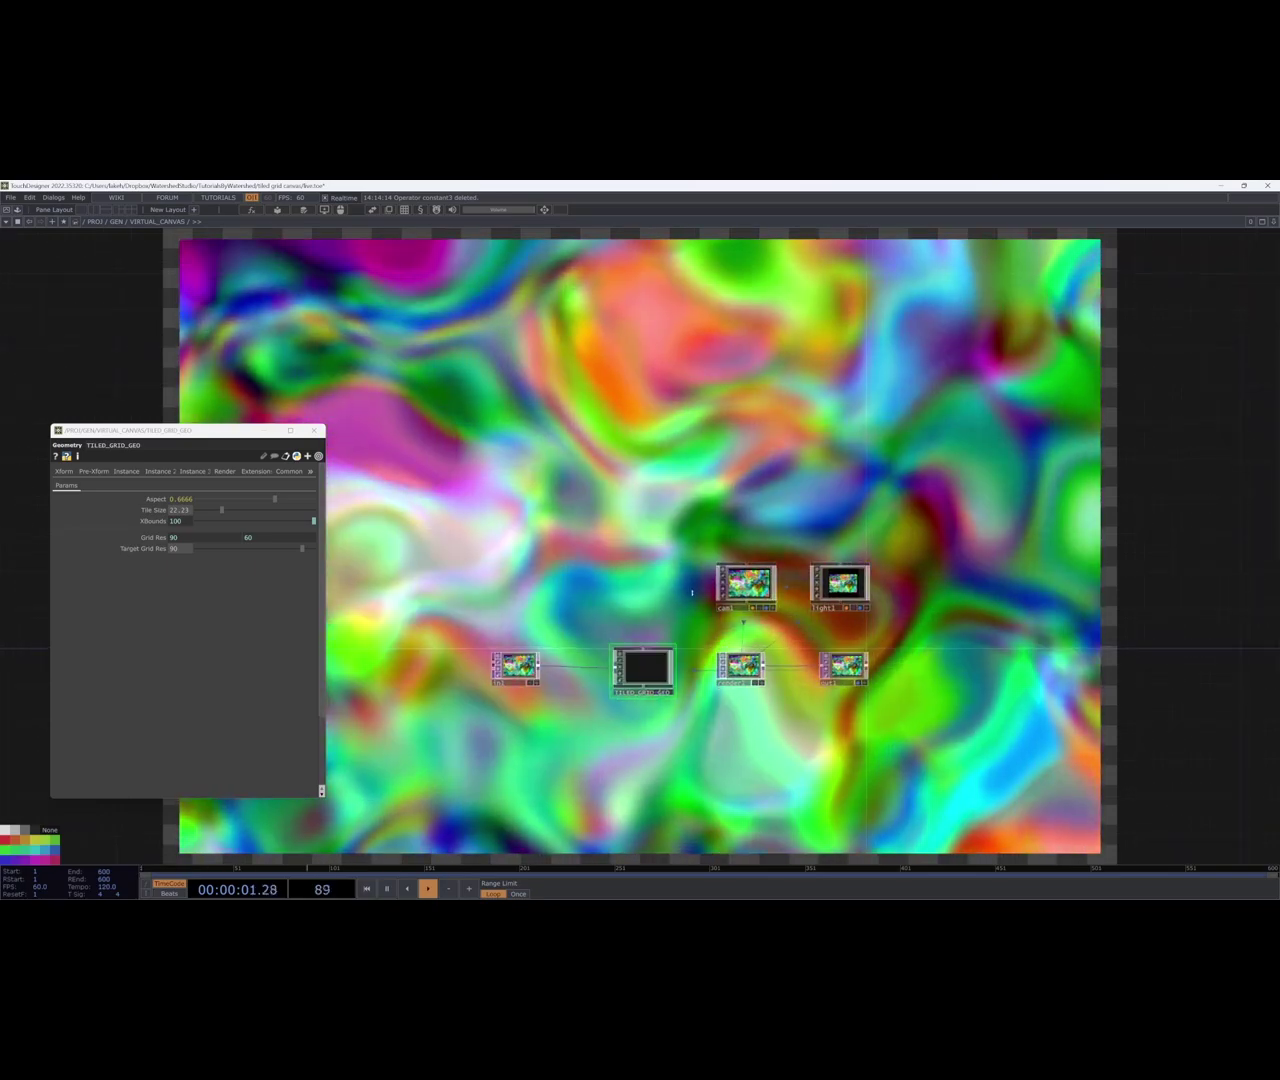
left_click(315, 431)
left_click_drag(617, 457, 563, 516)
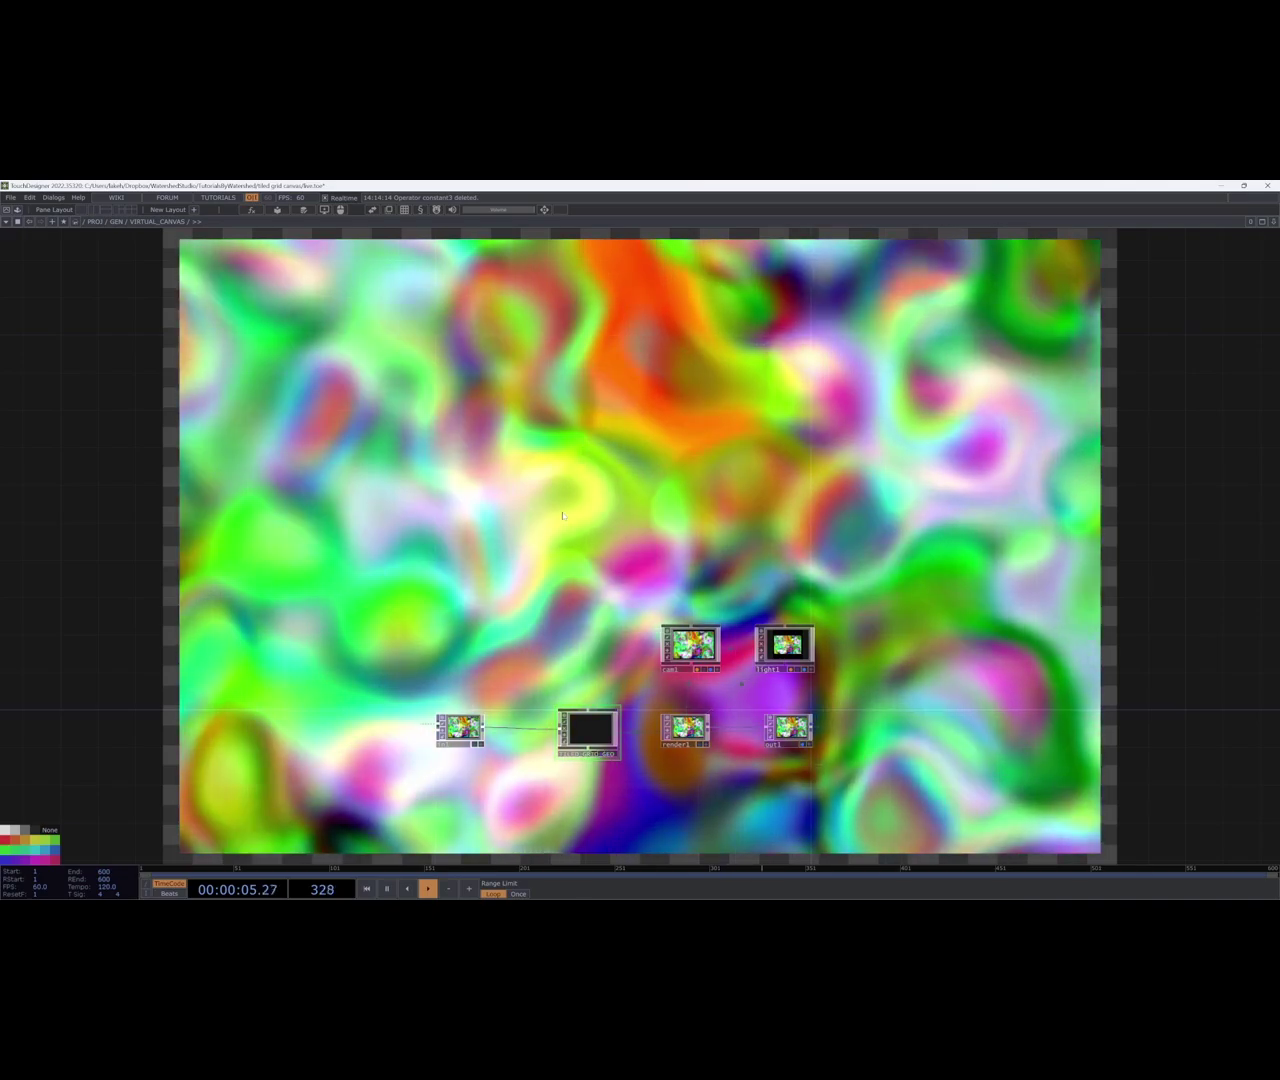